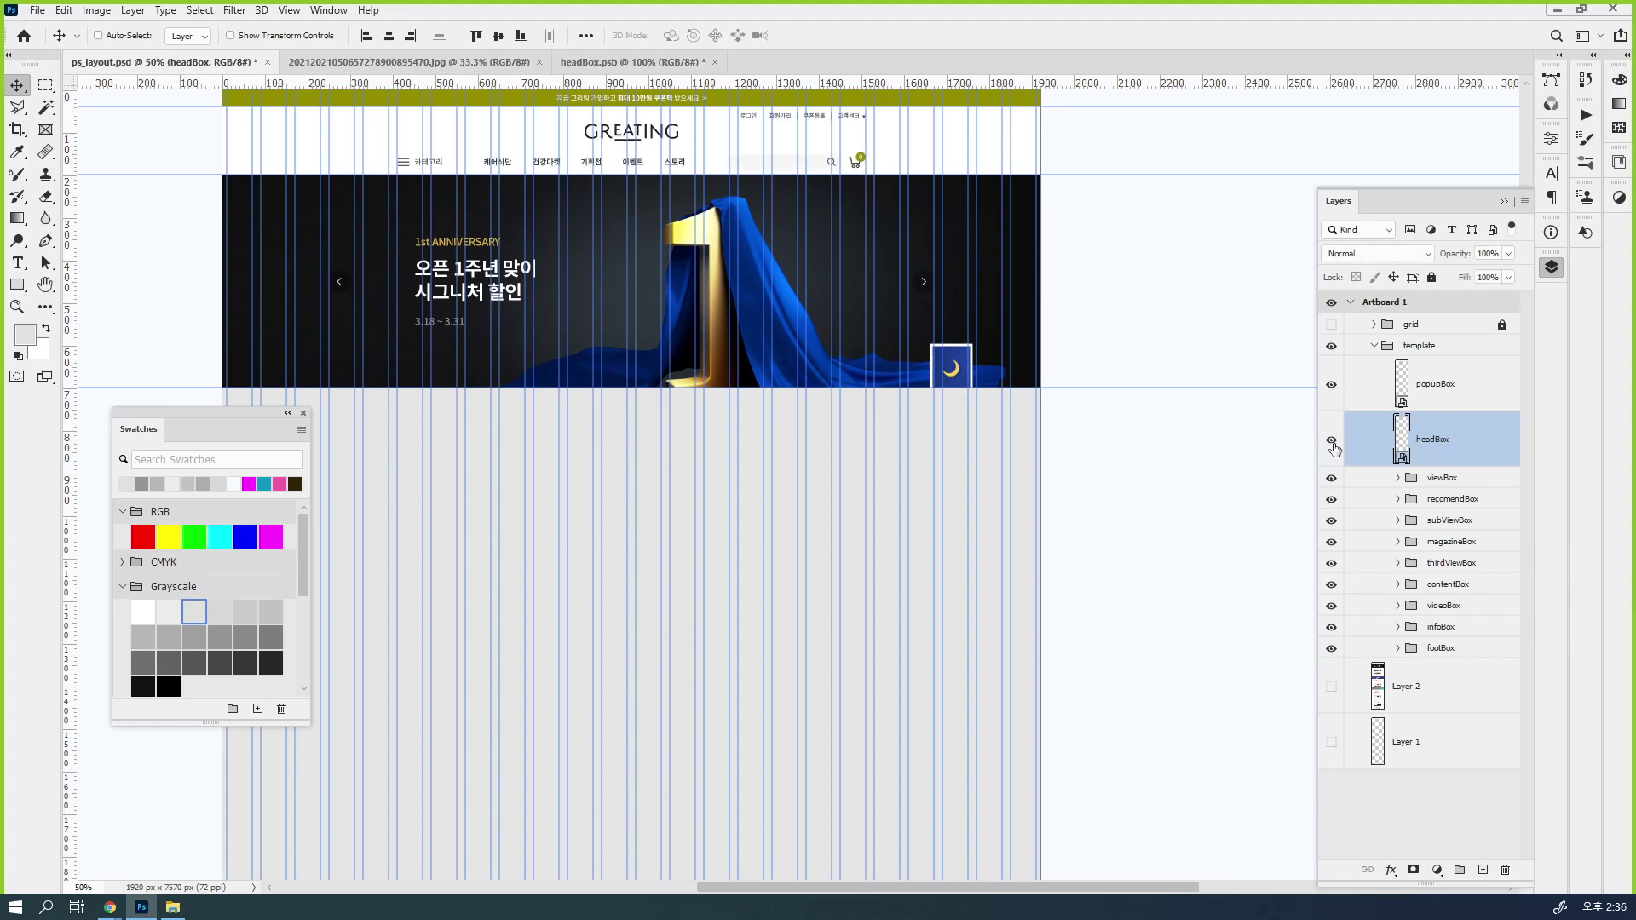
Check what the viewBox group shows on the artboard and convert the group to a smart object
{"action": "left_click", "coordinate": [1332, 441]}
{"action": "left_click", "coordinate": [1332, 478]}
{"action": "left_click", "coordinate": [1332, 477]}
{"action": "left_click", "coordinate": [1332, 478]}
{"action": "left_click", "coordinate": [1332, 480]}
{"action": "left_click", "coordinate": [1458, 482]}
{"action": "right_click", "coordinate": [1470, 487]}
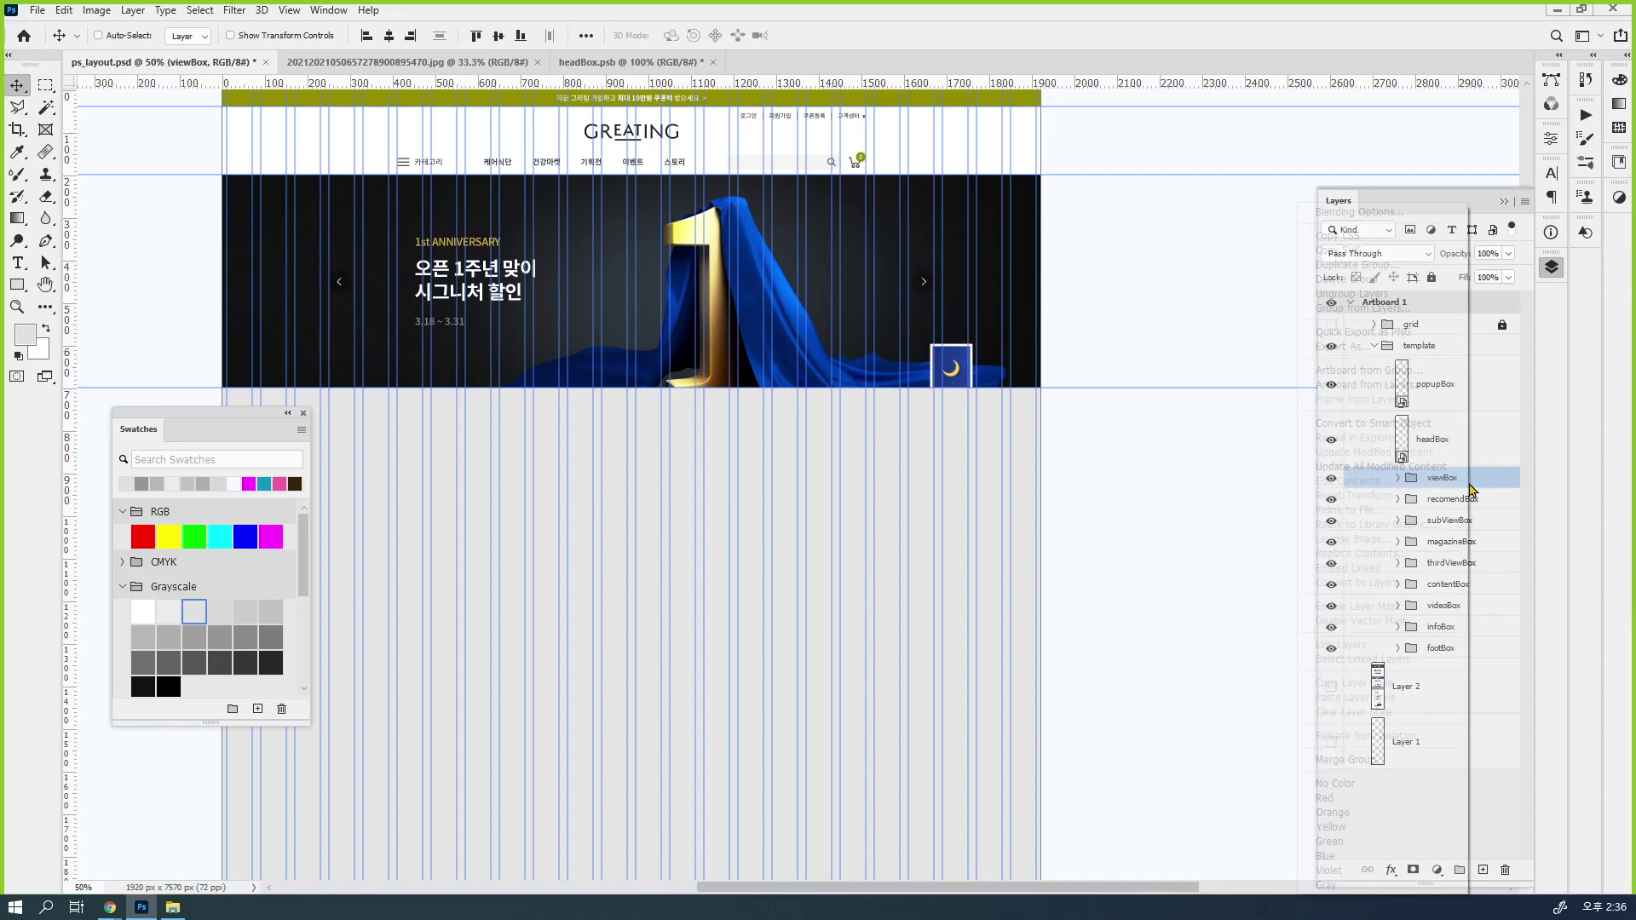
{"action": "left_click", "coordinate": [1447, 430]}
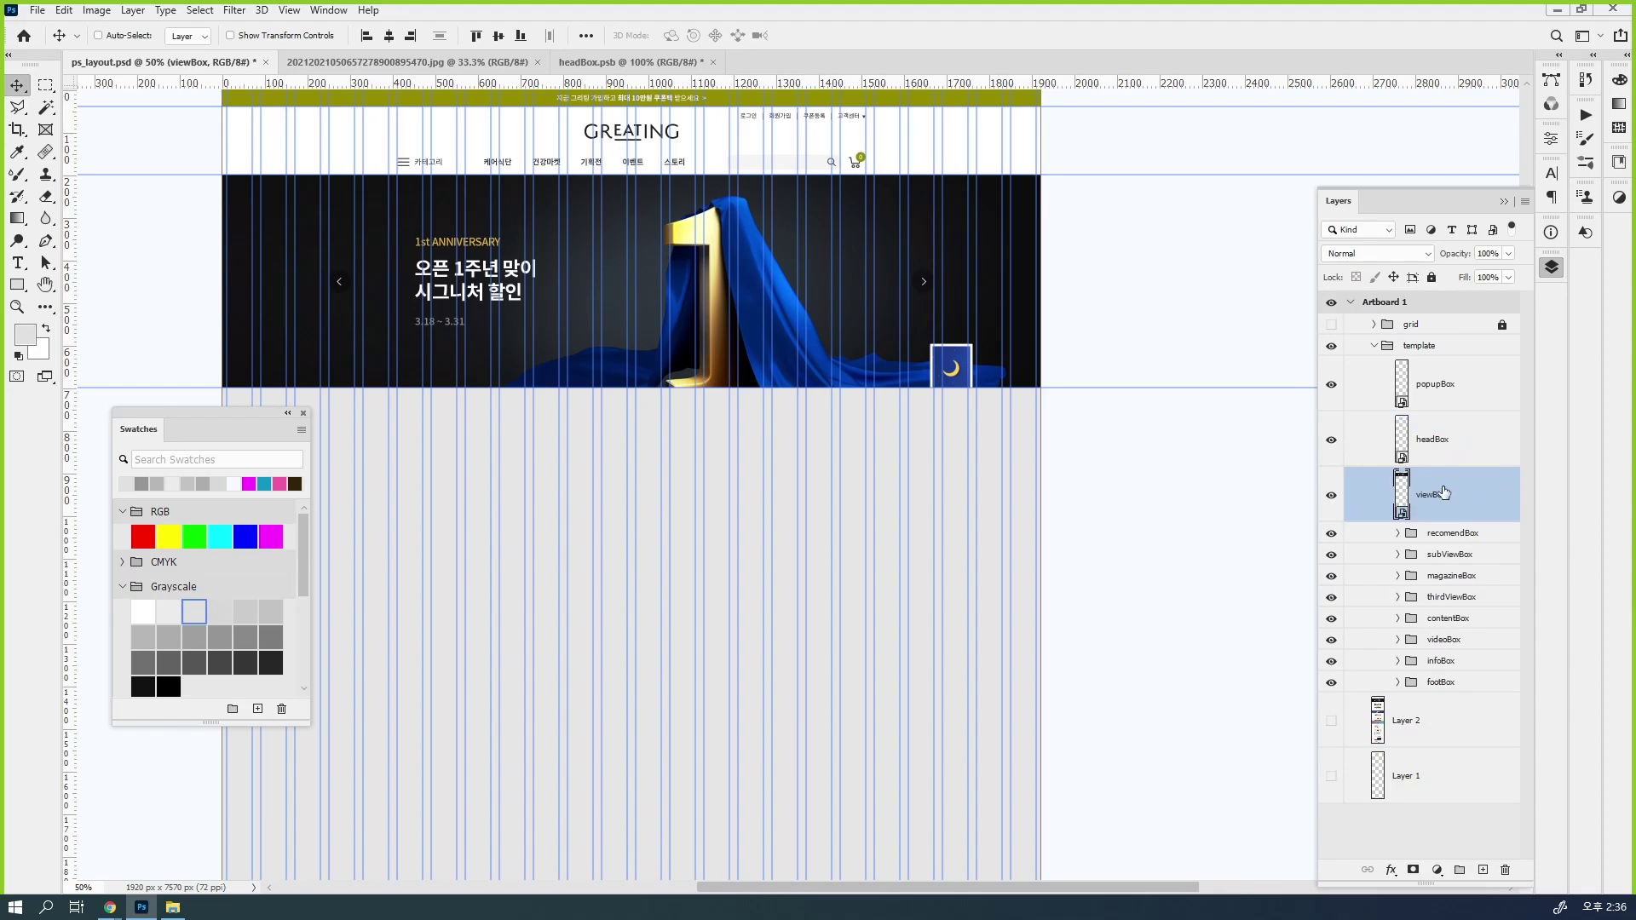
Collapse and hide the template group, and show the Layer 2 page design without guides
{"action": "left_click", "coordinate": [1373, 345]}
{"action": "left_click", "coordinate": [1331, 347]}
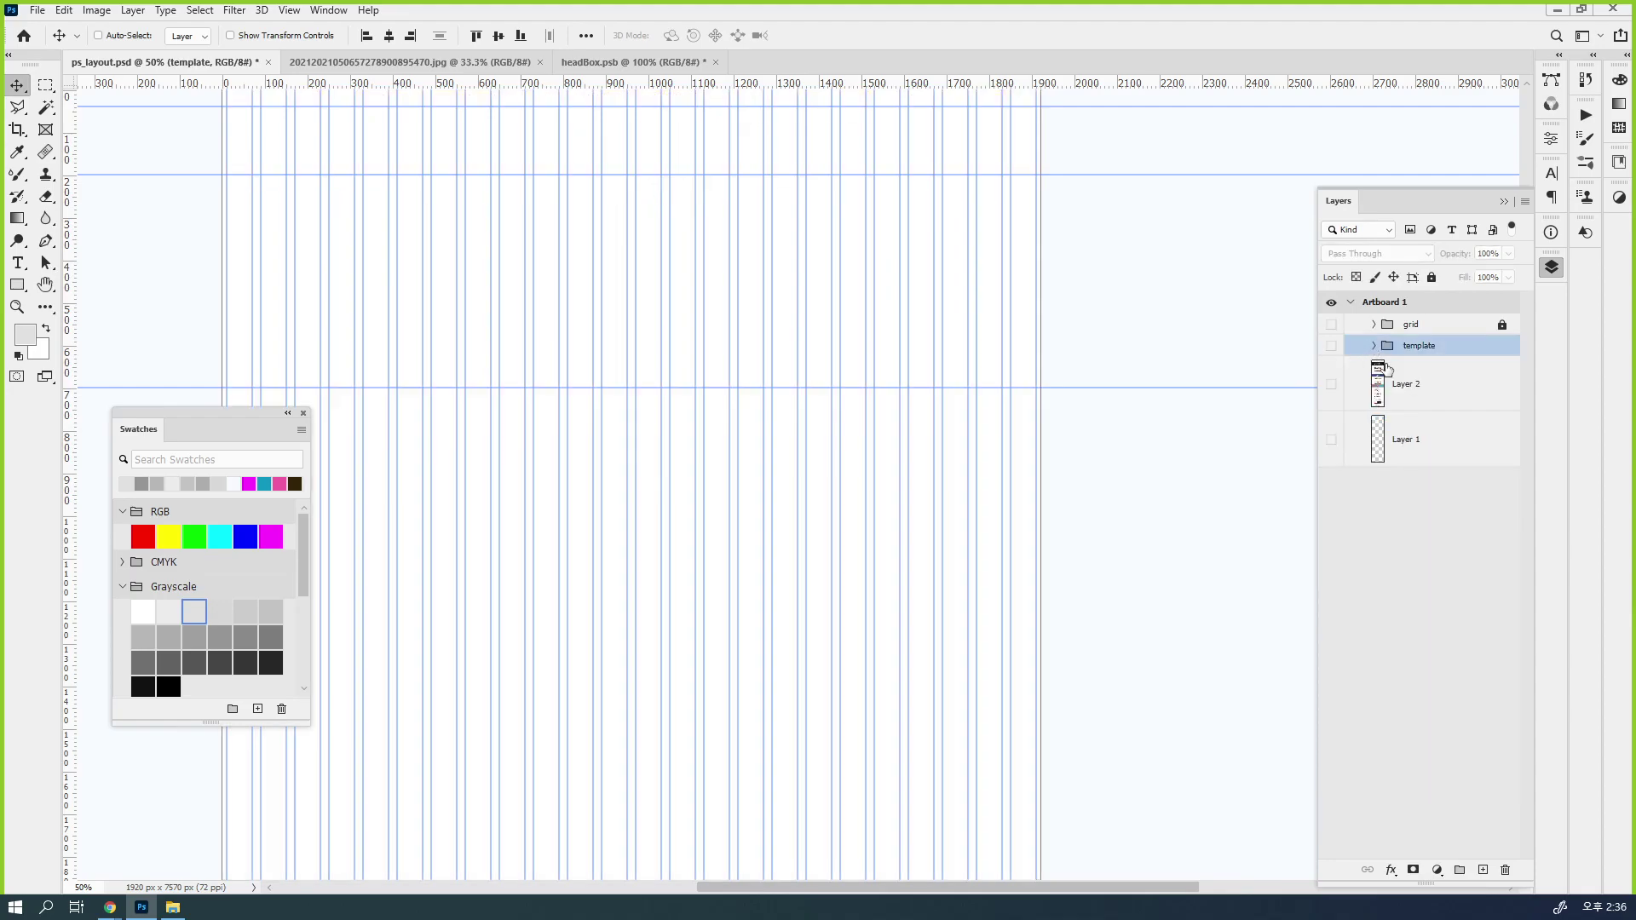
{"action": "left_click", "coordinate": [1331, 384]}
{"action": "scroll", "coordinate": [854, 573], "scroll_direction": "down", "scroll_amount": 5}
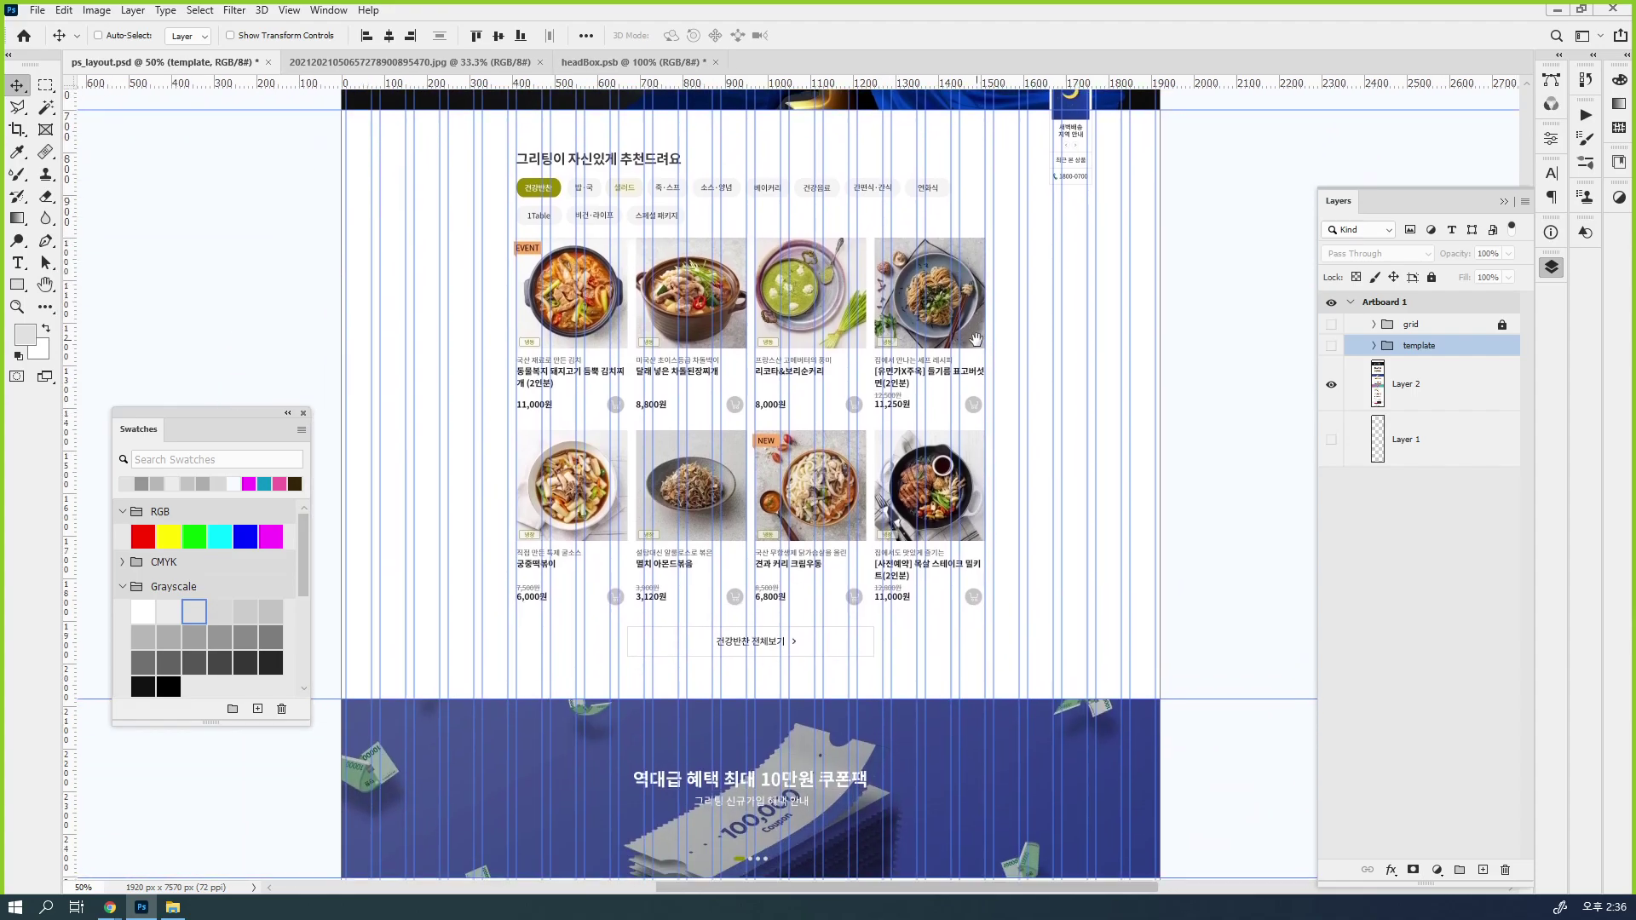
{"action": "scroll", "coordinate": [907, 364], "scroll_direction": "up", "scroll_amount": 2}
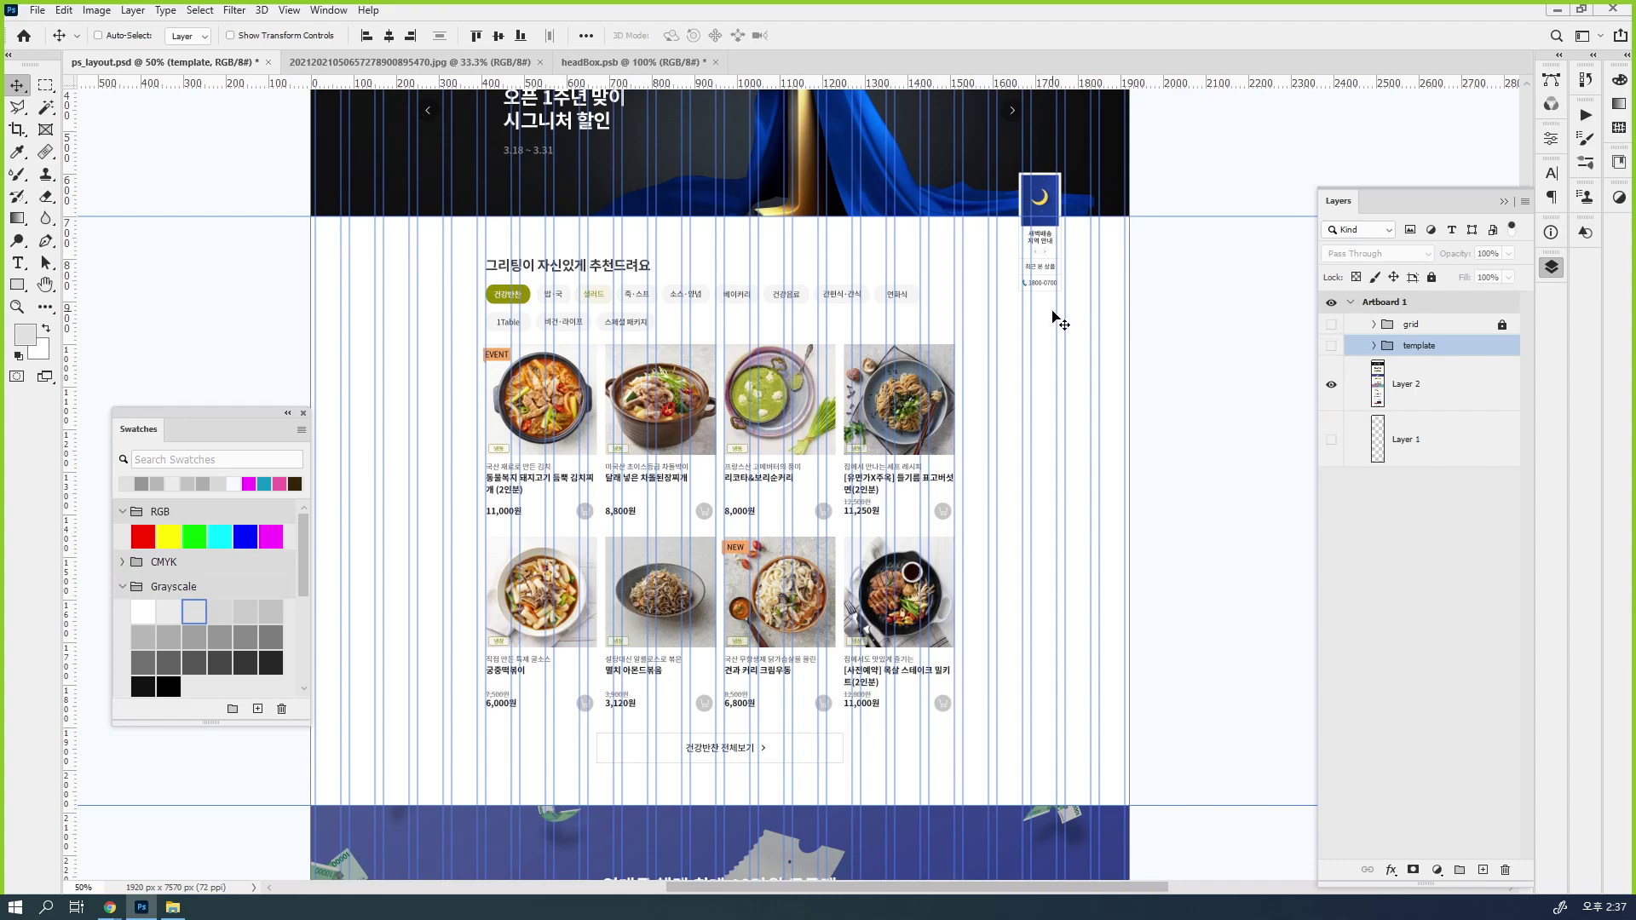
{"action": "key", "text": "ctrl+semicolon"}
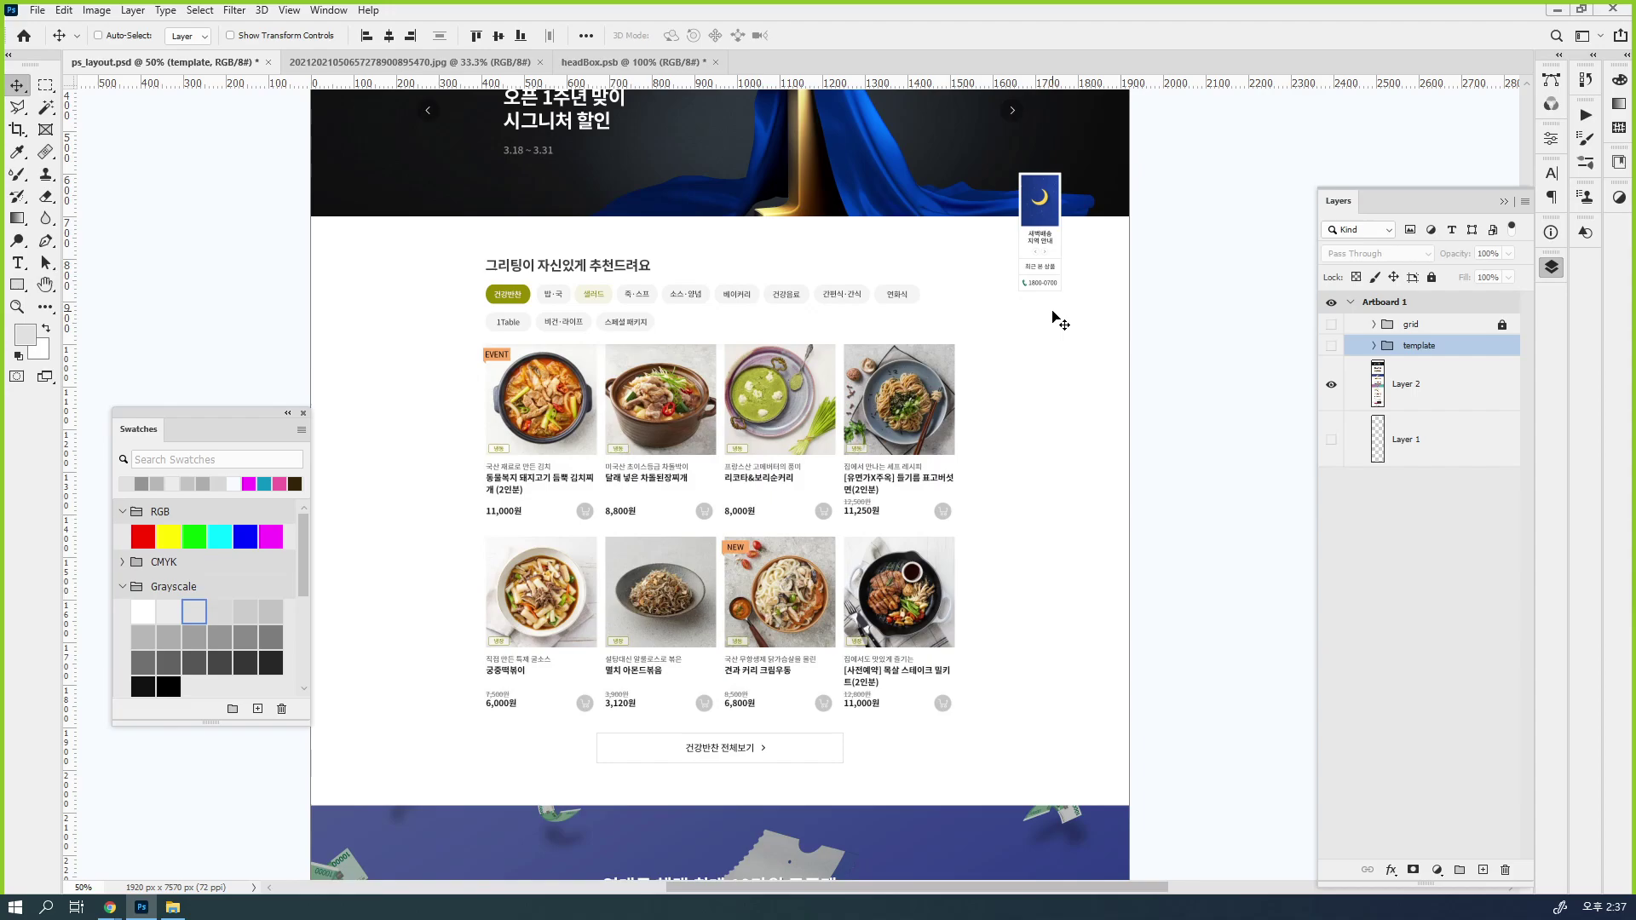
With the guides shown, copy the 1920 × 1383 px recommended-products section of Layer 2 to a new layer and hide Layer 2
{"action": "left_click", "coordinate": [1408, 397]}
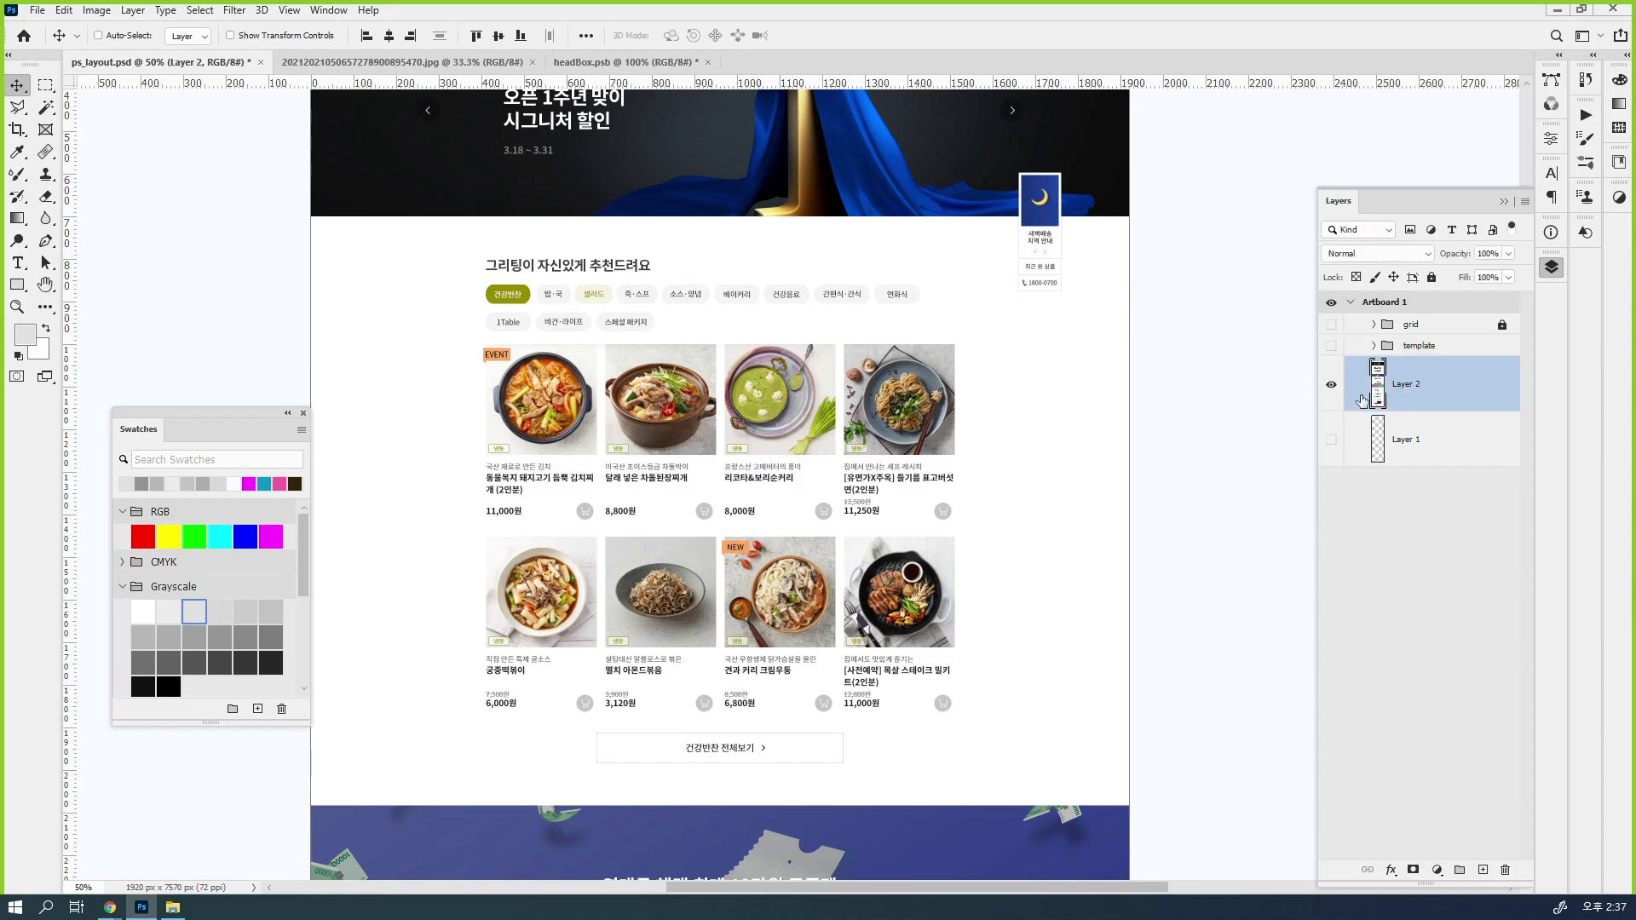
{"action": "left_click", "coordinate": [1331, 326]}
{"action": "left_click", "coordinate": [1331, 325]}
{"action": "key", "text": "ctrl+semicolon"}
{"action": "left_click", "coordinate": [46, 85]}
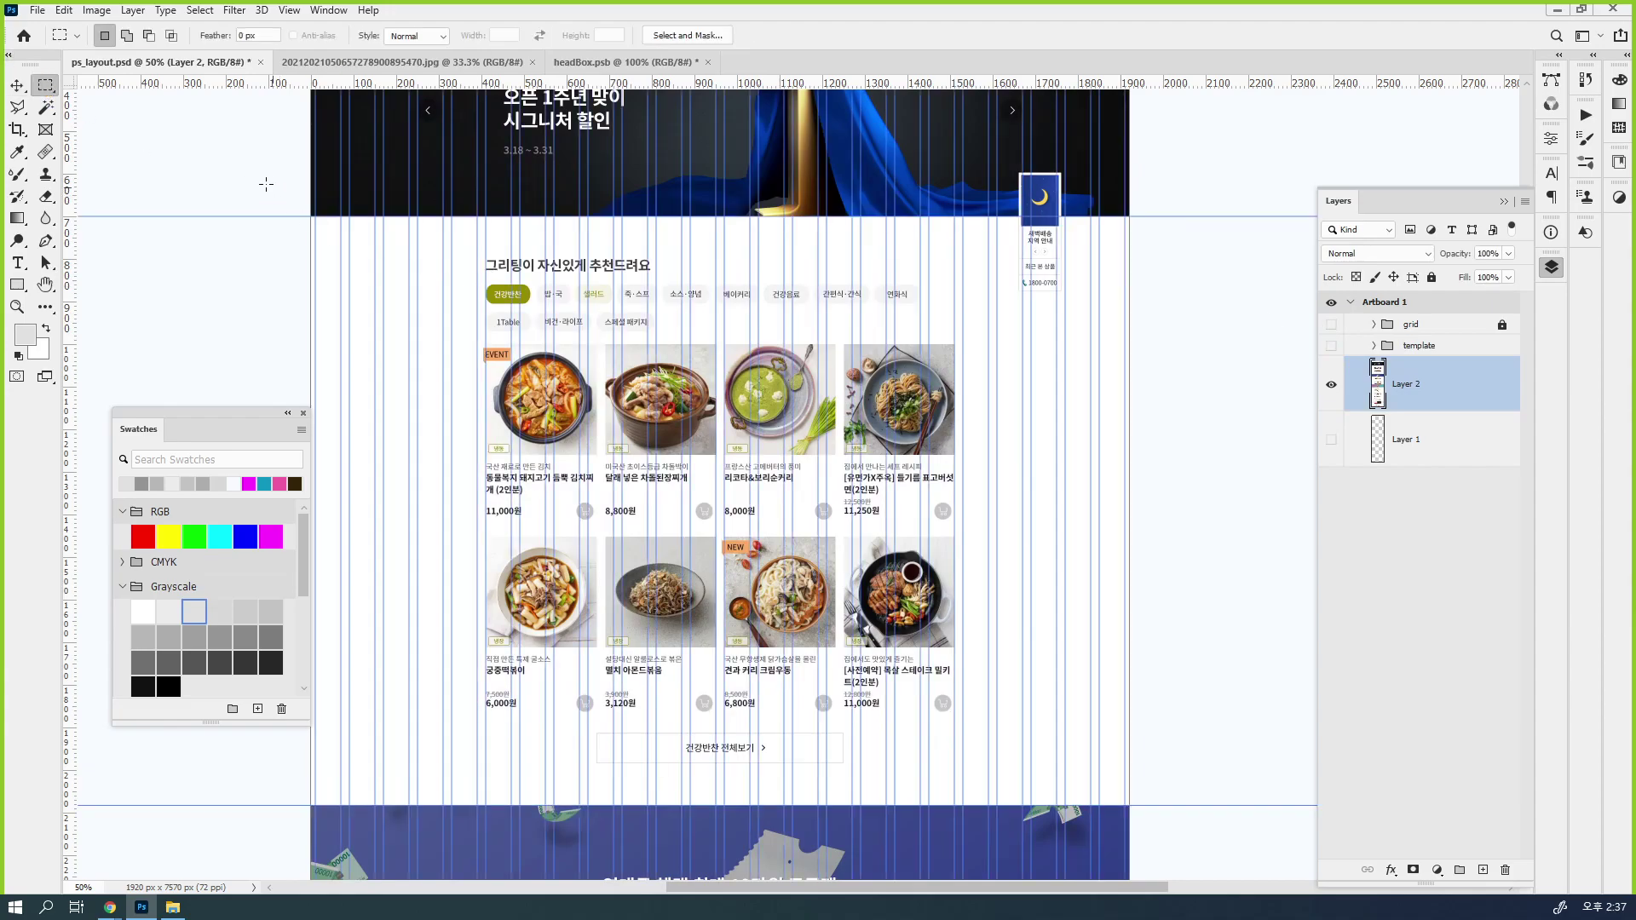
{"action": "left_click_drag", "start_coordinate": [312, 217], "coordinate": [1125, 805]}
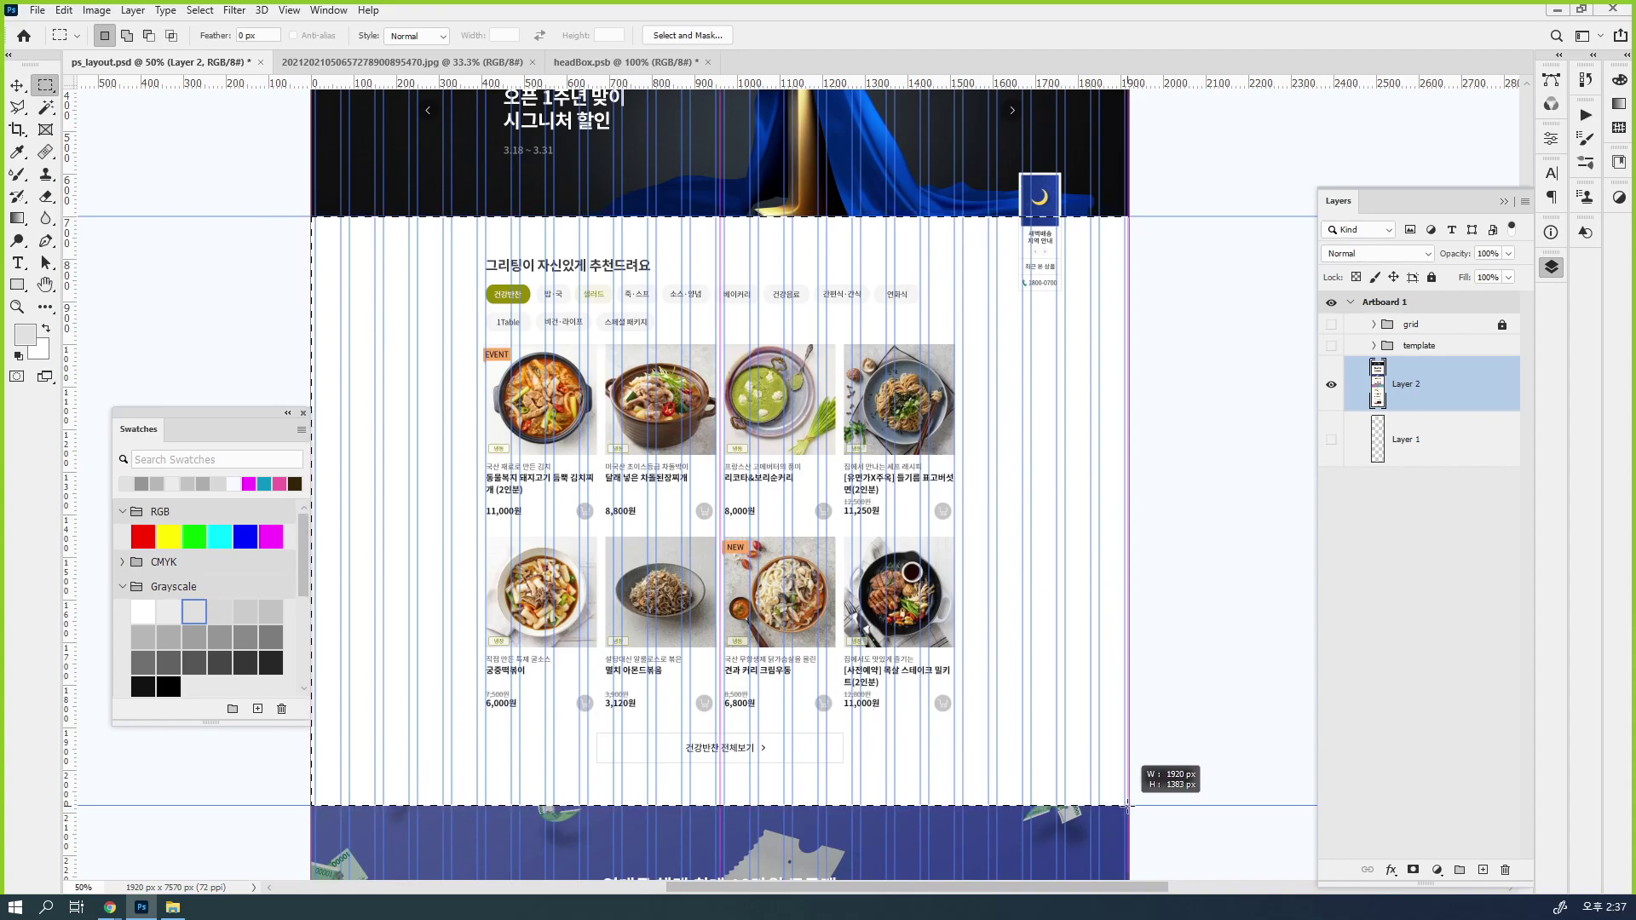
{"action": "left_click_drag", "start_coordinate": [944, 657], "coordinate": [1022, 594]}
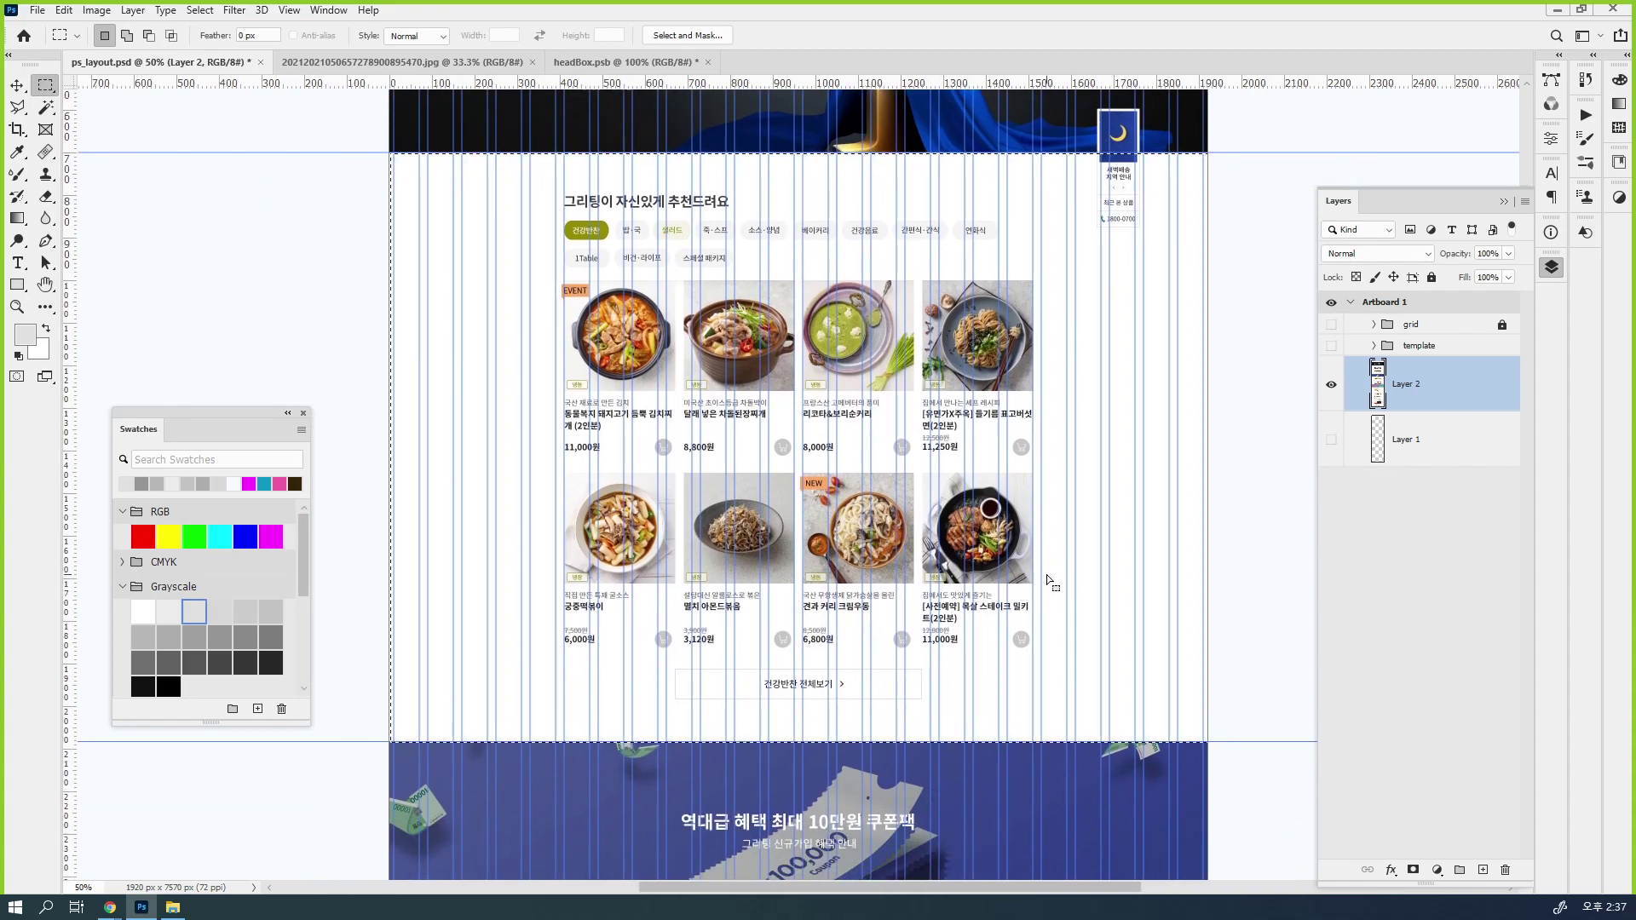
{"action": "key", "text": "ctrl+j"}
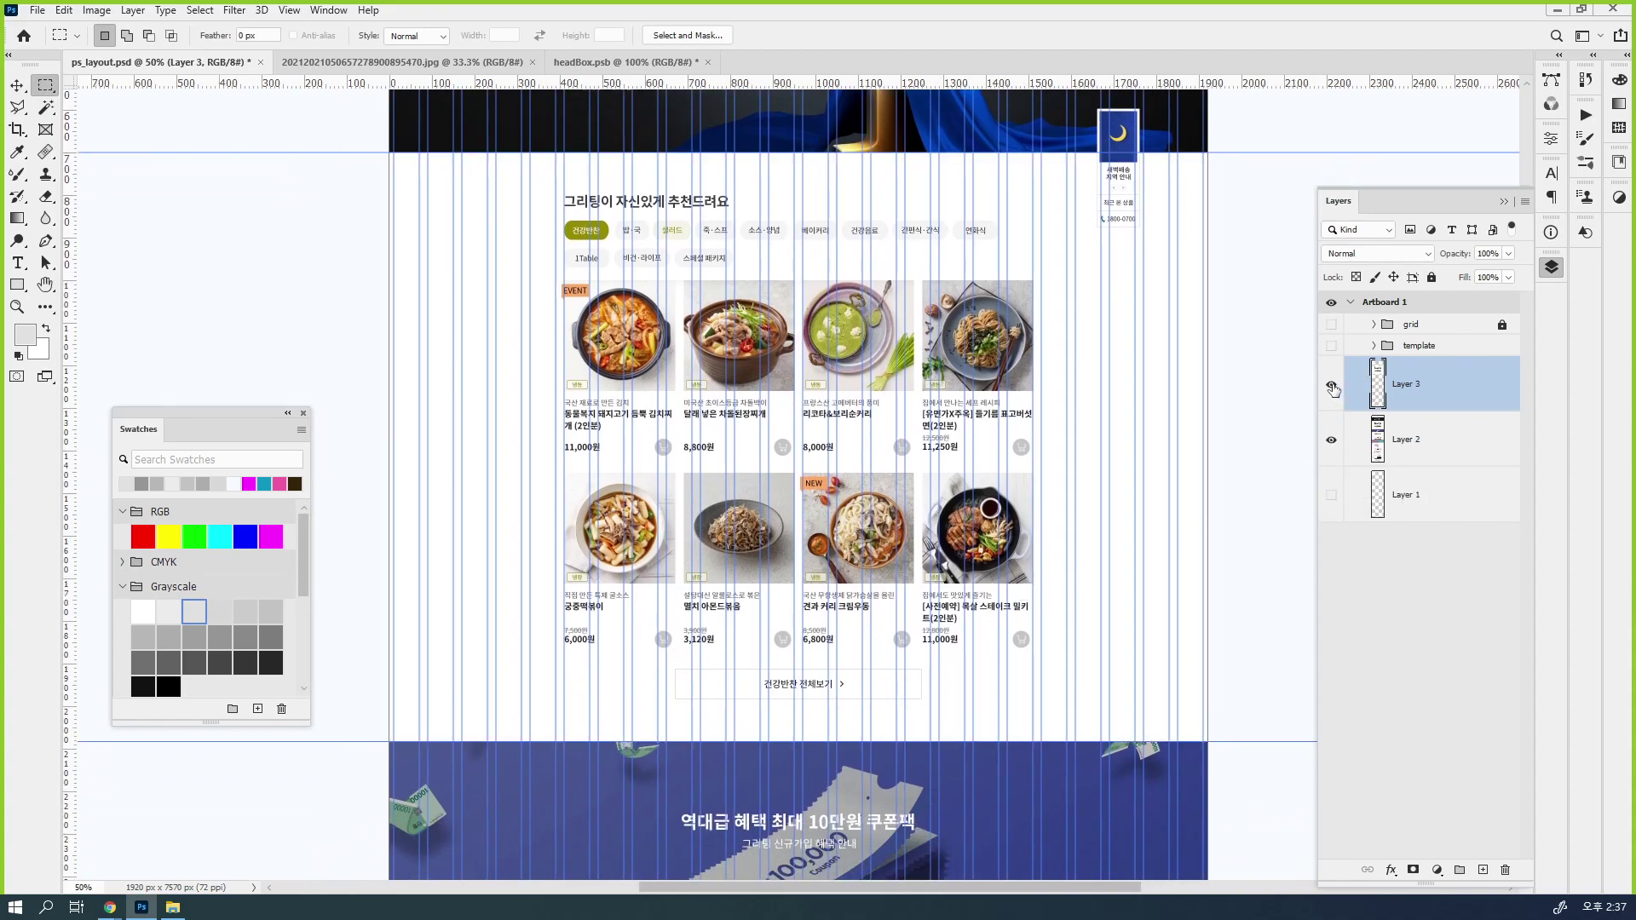
{"action": "left_click", "coordinate": [1331, 440]}
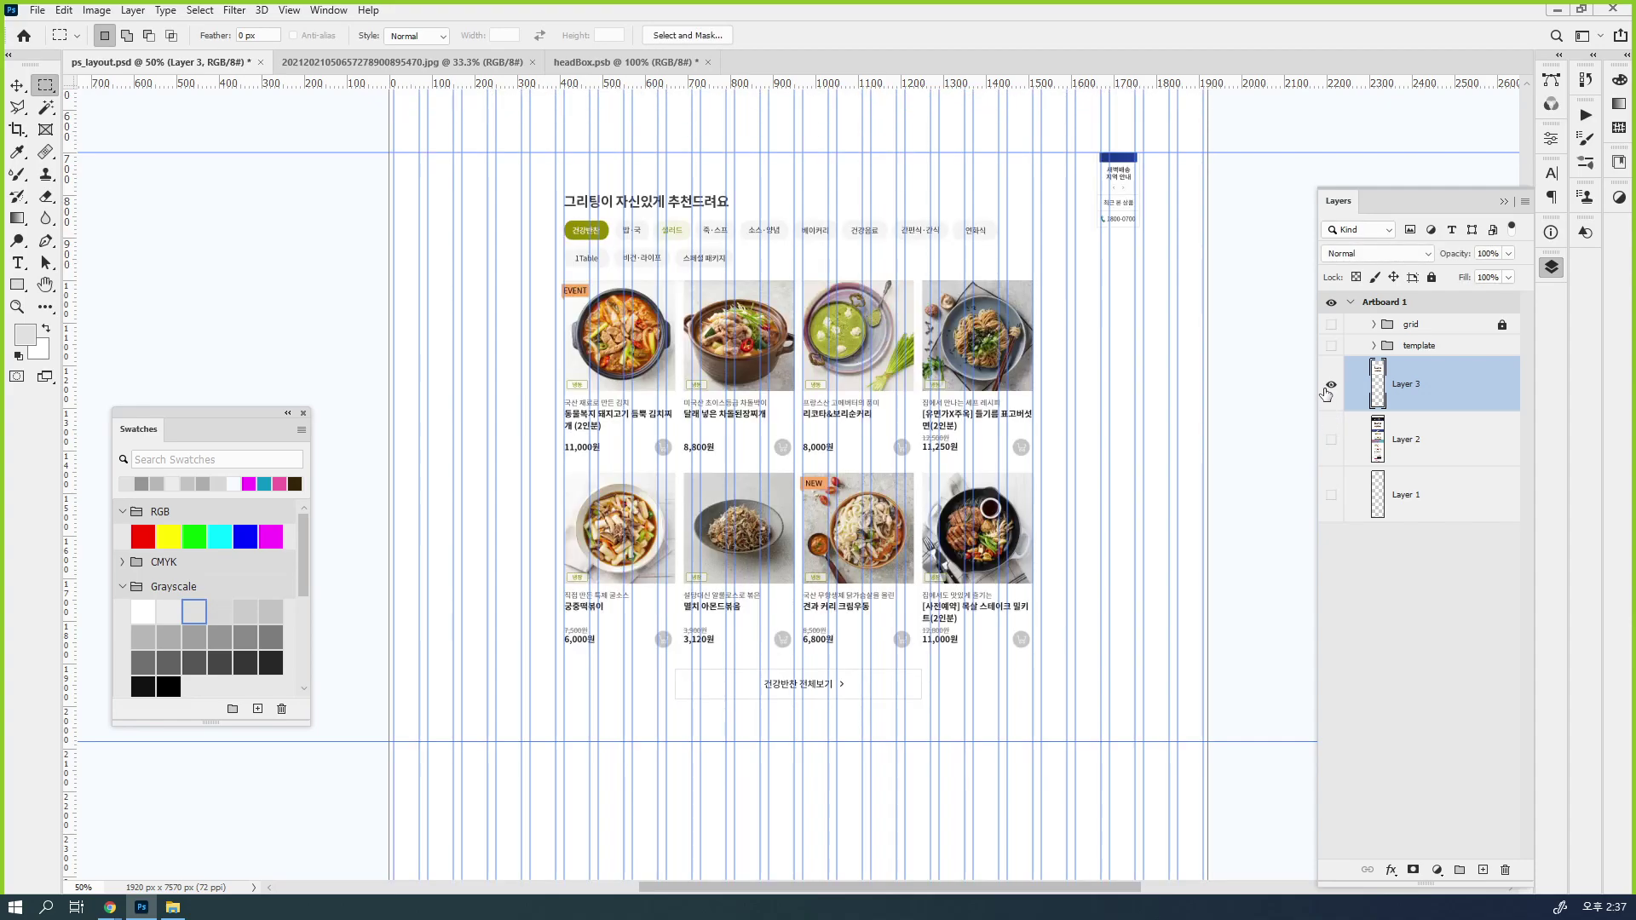
Move the copied products layer into the recomendBox group inside template and make the template group visible
{"action": "left_click_drag", "start_coordinate": [1387, 380], "coordinate": [1376, 351]}
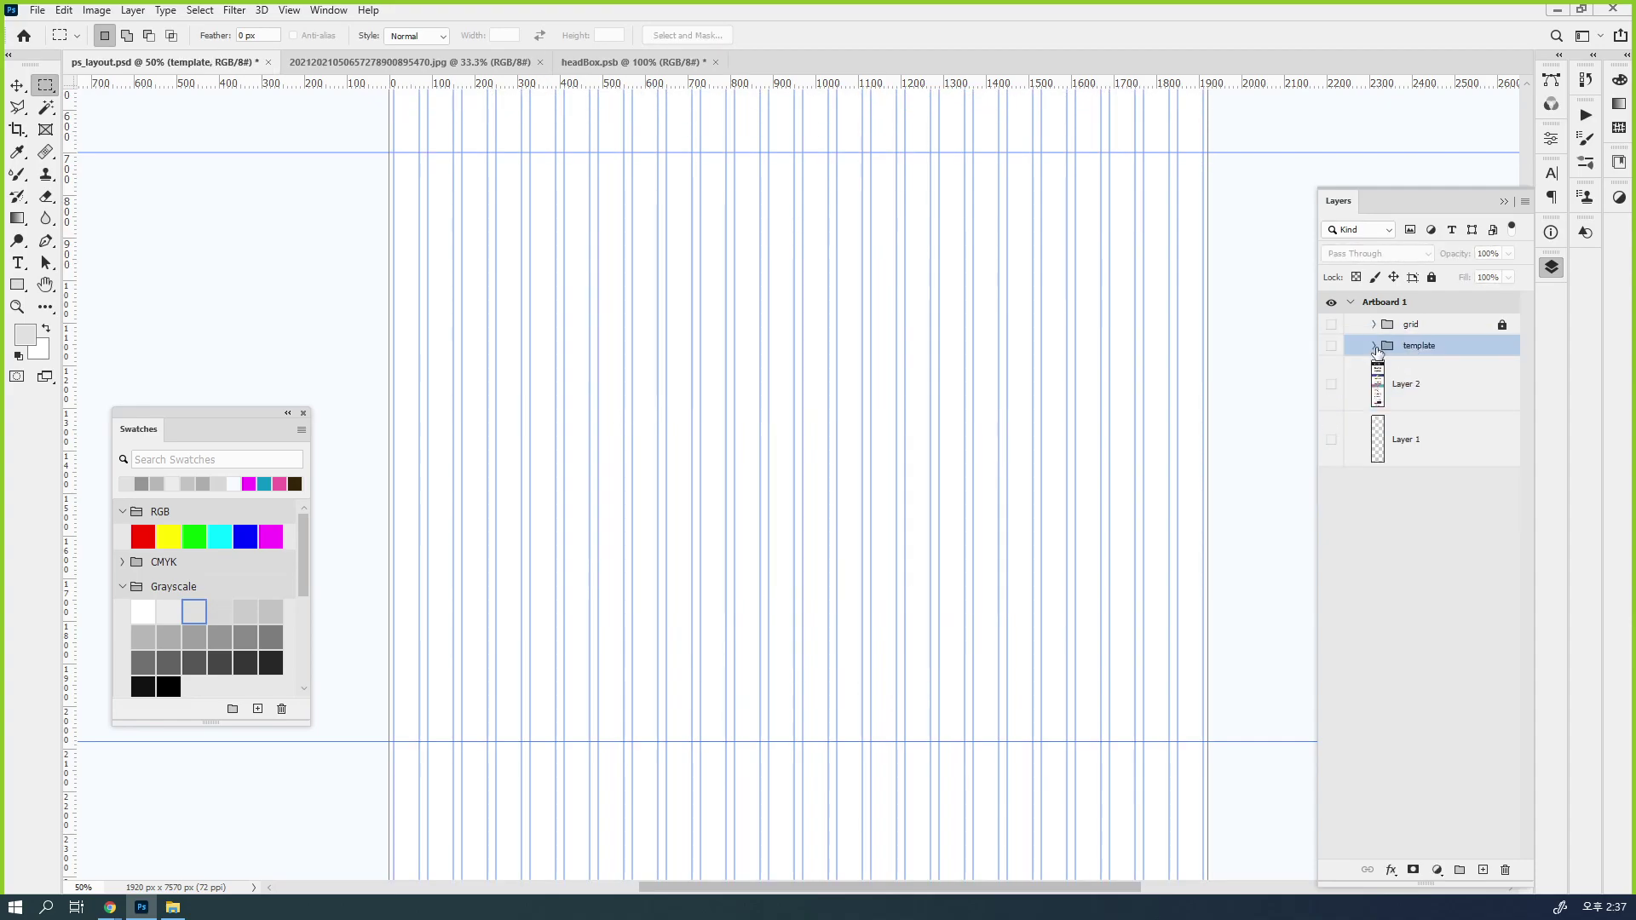
{"action": "left_click", "coordinate": [1374, 346]}
{"action": "left_click", "coordinate": [1423, 386]}
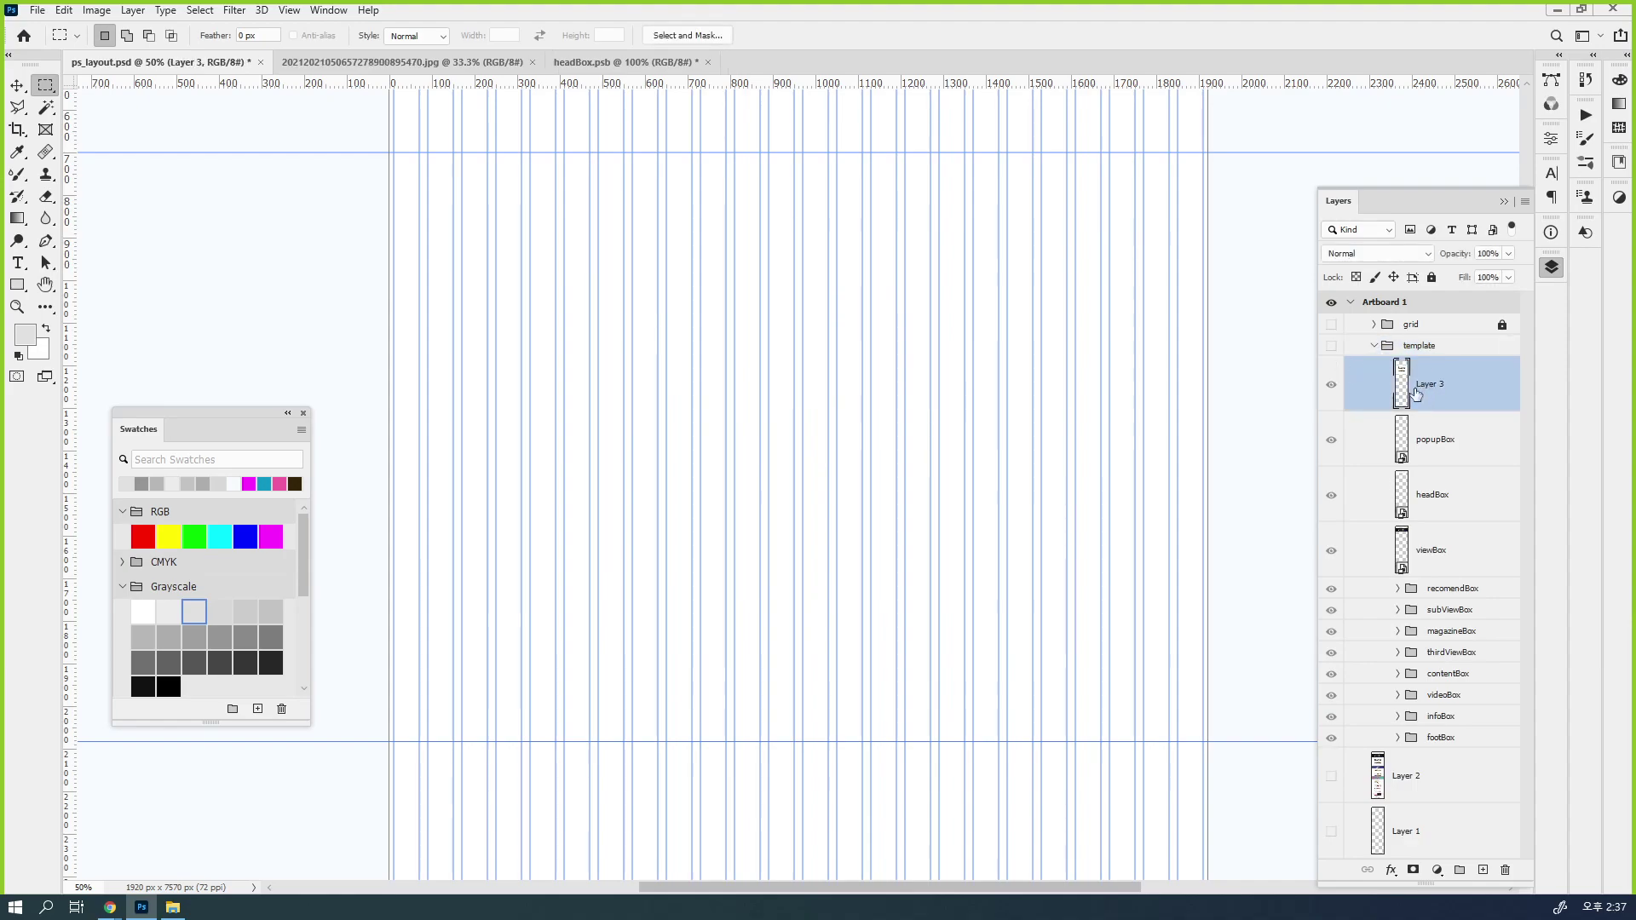
{"action": "left_click_drag", "start_coordinate": [1401, 391], "coordinate": [1430, 595]}
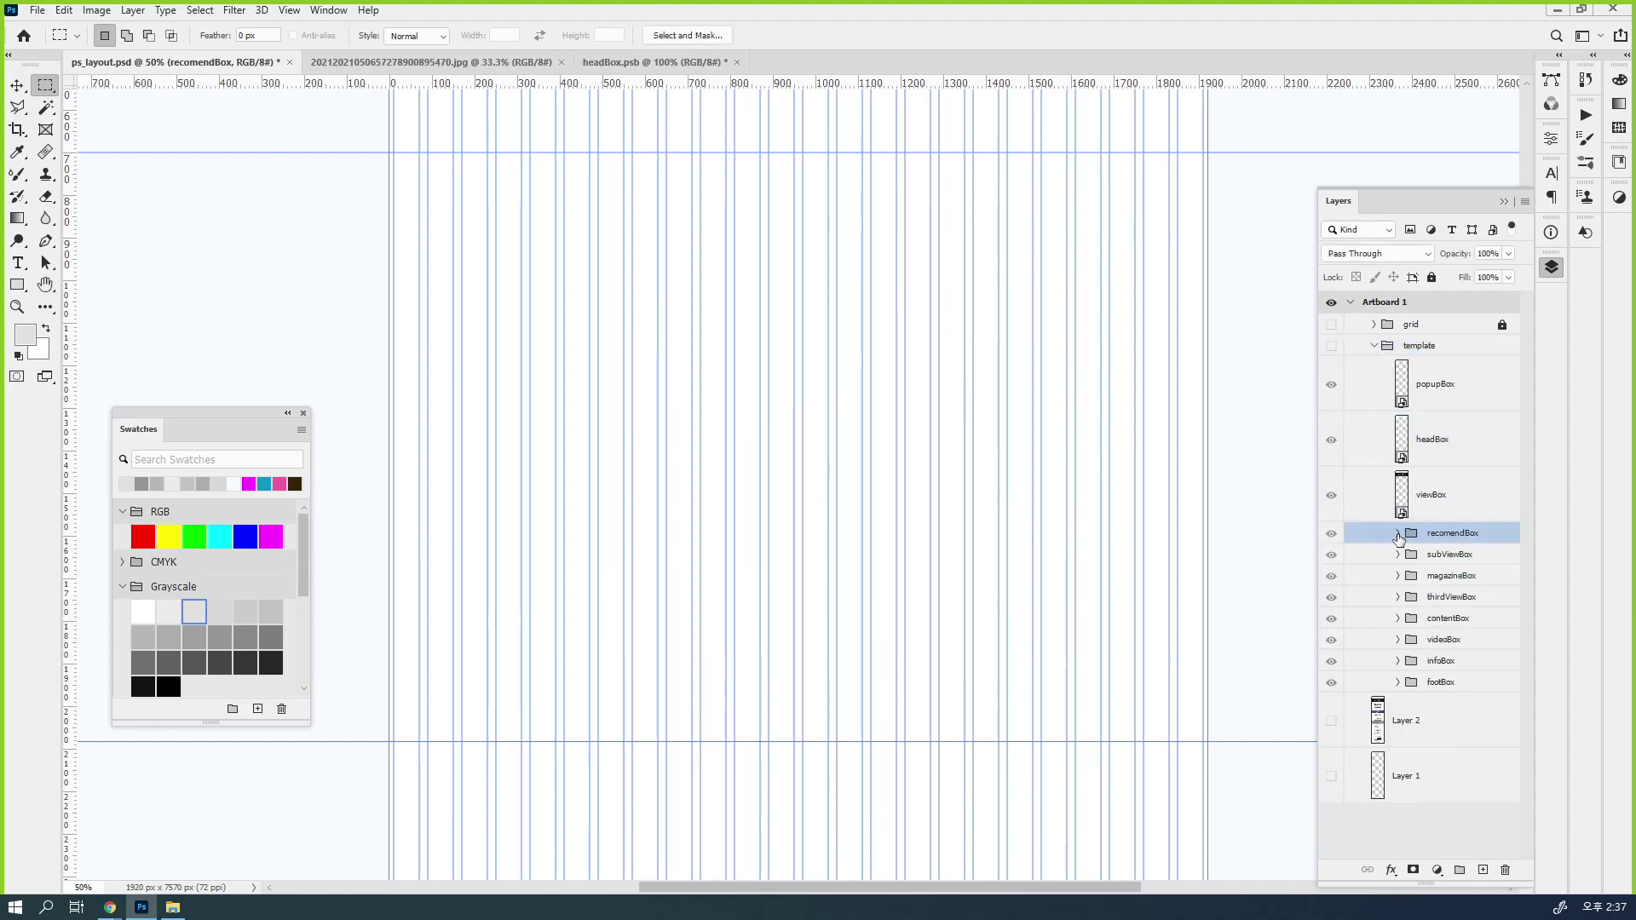
{"action": "left_click", "coordinate": [1331, 346]}
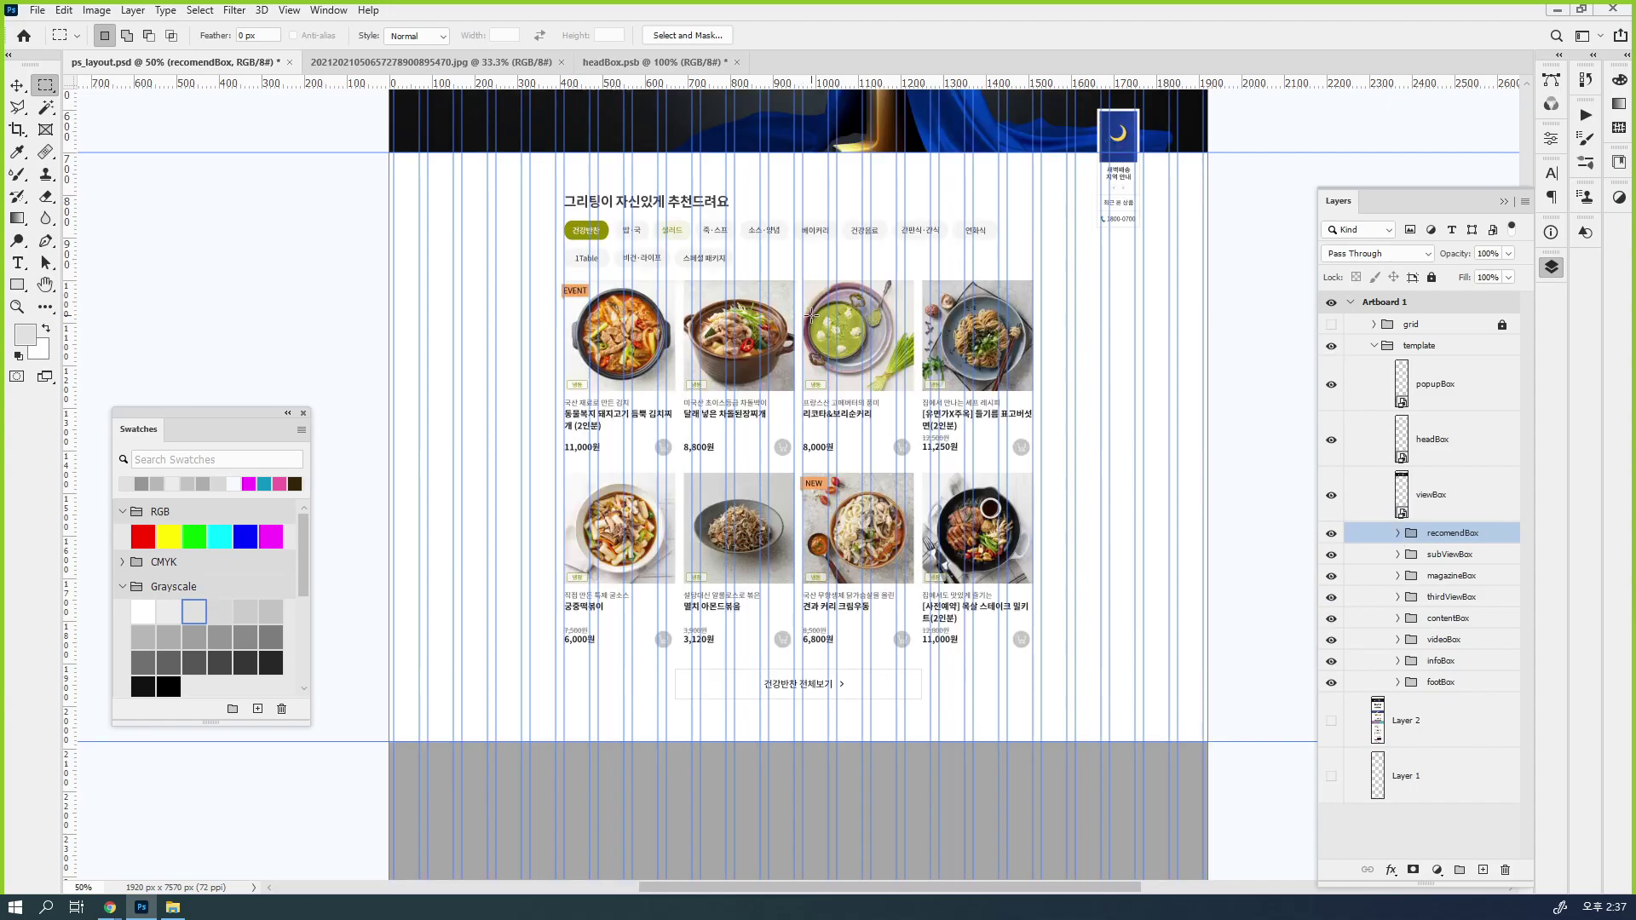
{"action": "key", "text": "v"}
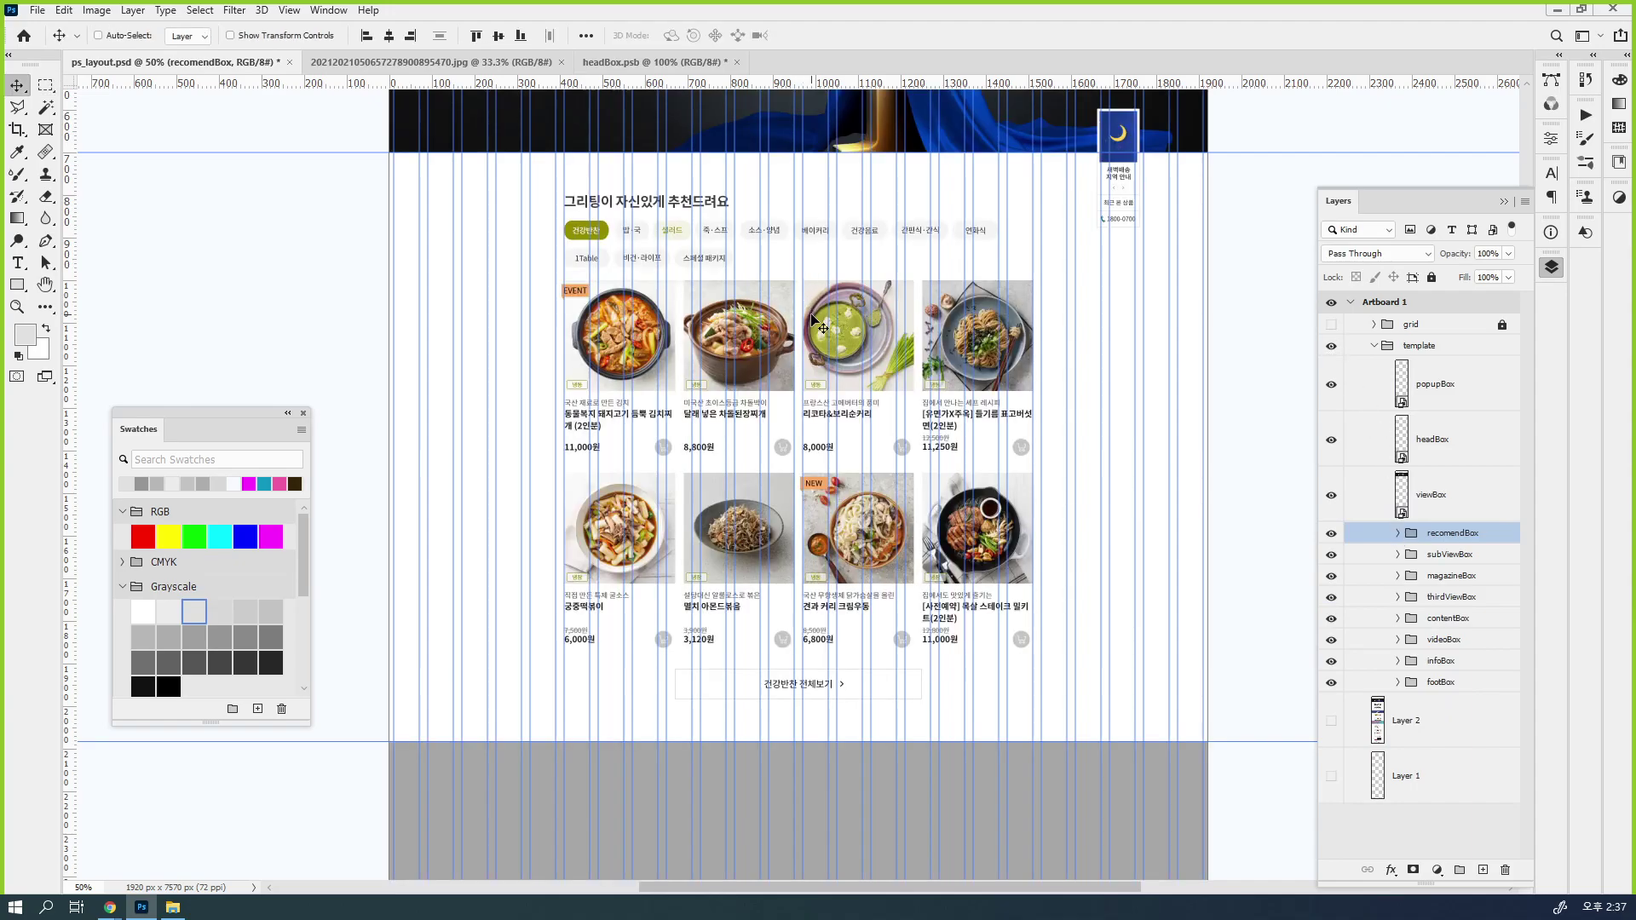
Check the copied layer inside the recomendBox group by toggling its visibility, and convert the group to a smart object
{"action": "left_click", "coordinate": [1397, 534]}
{"action": "left_click", "coordinate": [1442, 577]}
{"action": "left_click", "coordinate": [1331, 576]}
{"action": "left_click", "coordinate": [1331, 576]}
{"action": "left_click", "coordinate": [1331, 576]}
{"action": "left_click", "coordinate": [1331, 576]}
{"action": "left_click", "coordinate": [1453, 539]}
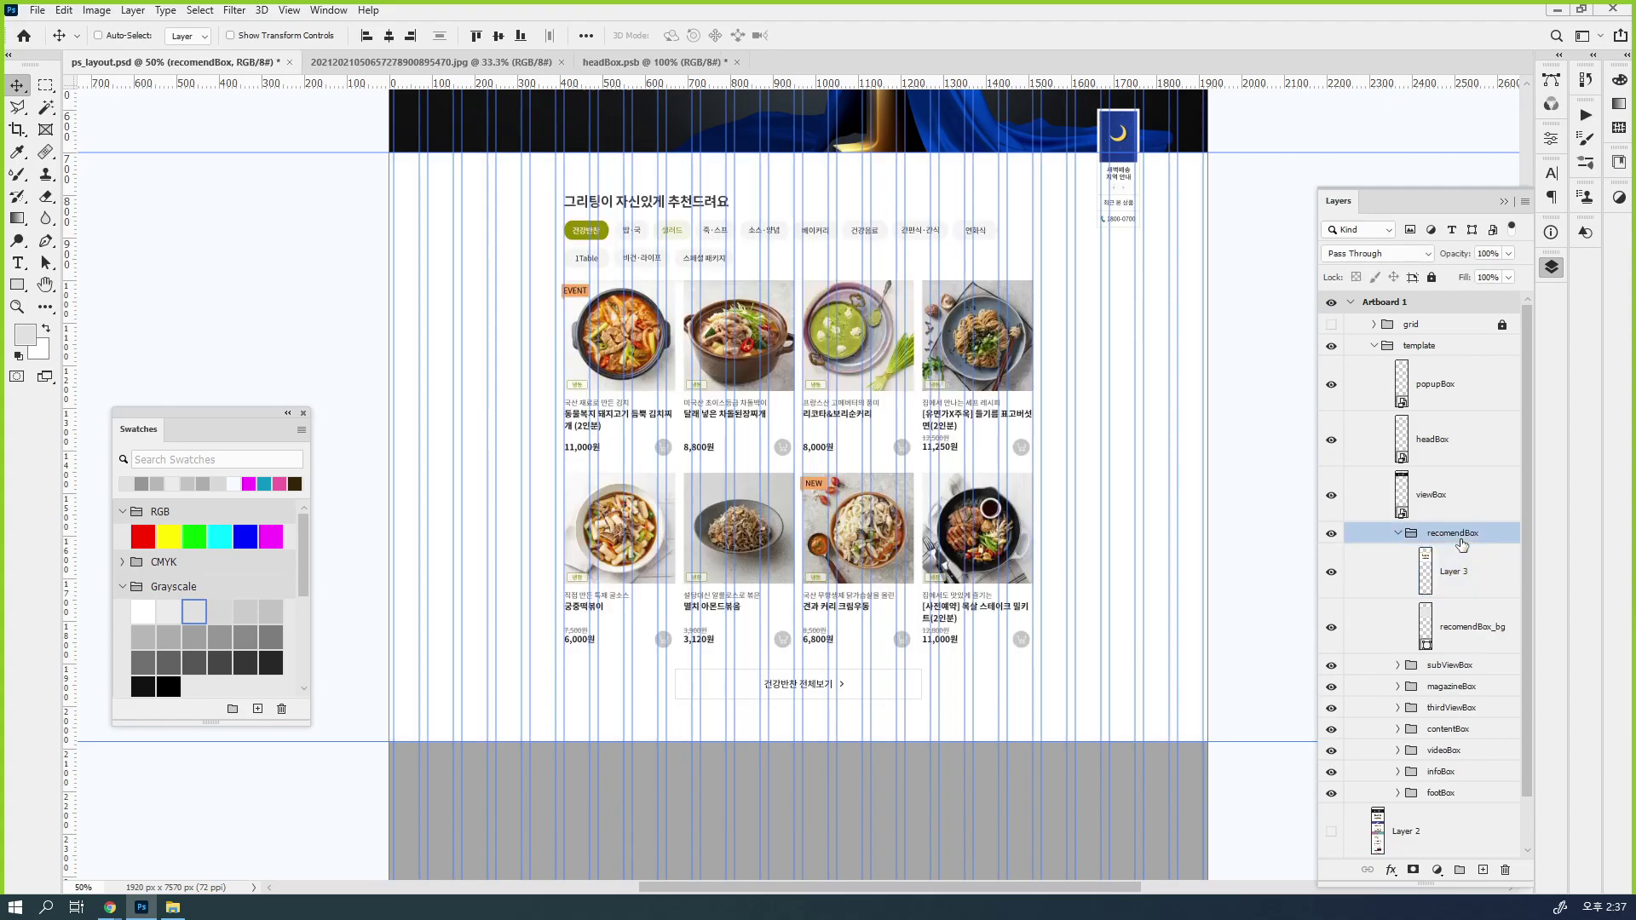
{"action": "right_click", "coordinate": [1504, 537]}
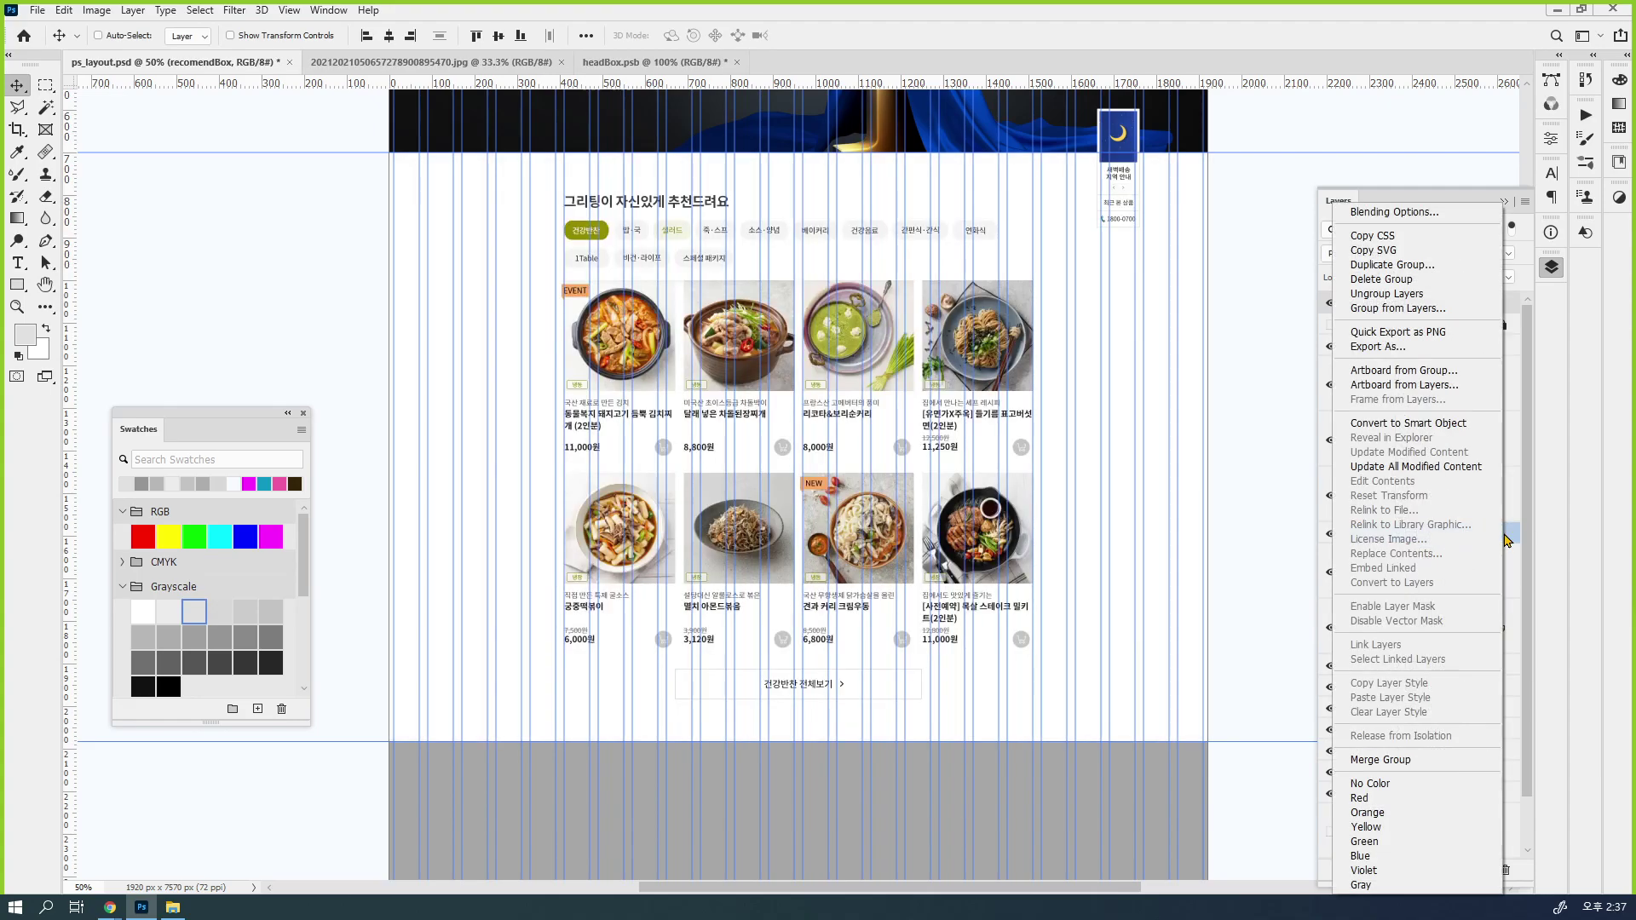
{"action": "left_click", "coordinate": [1481, 429]}
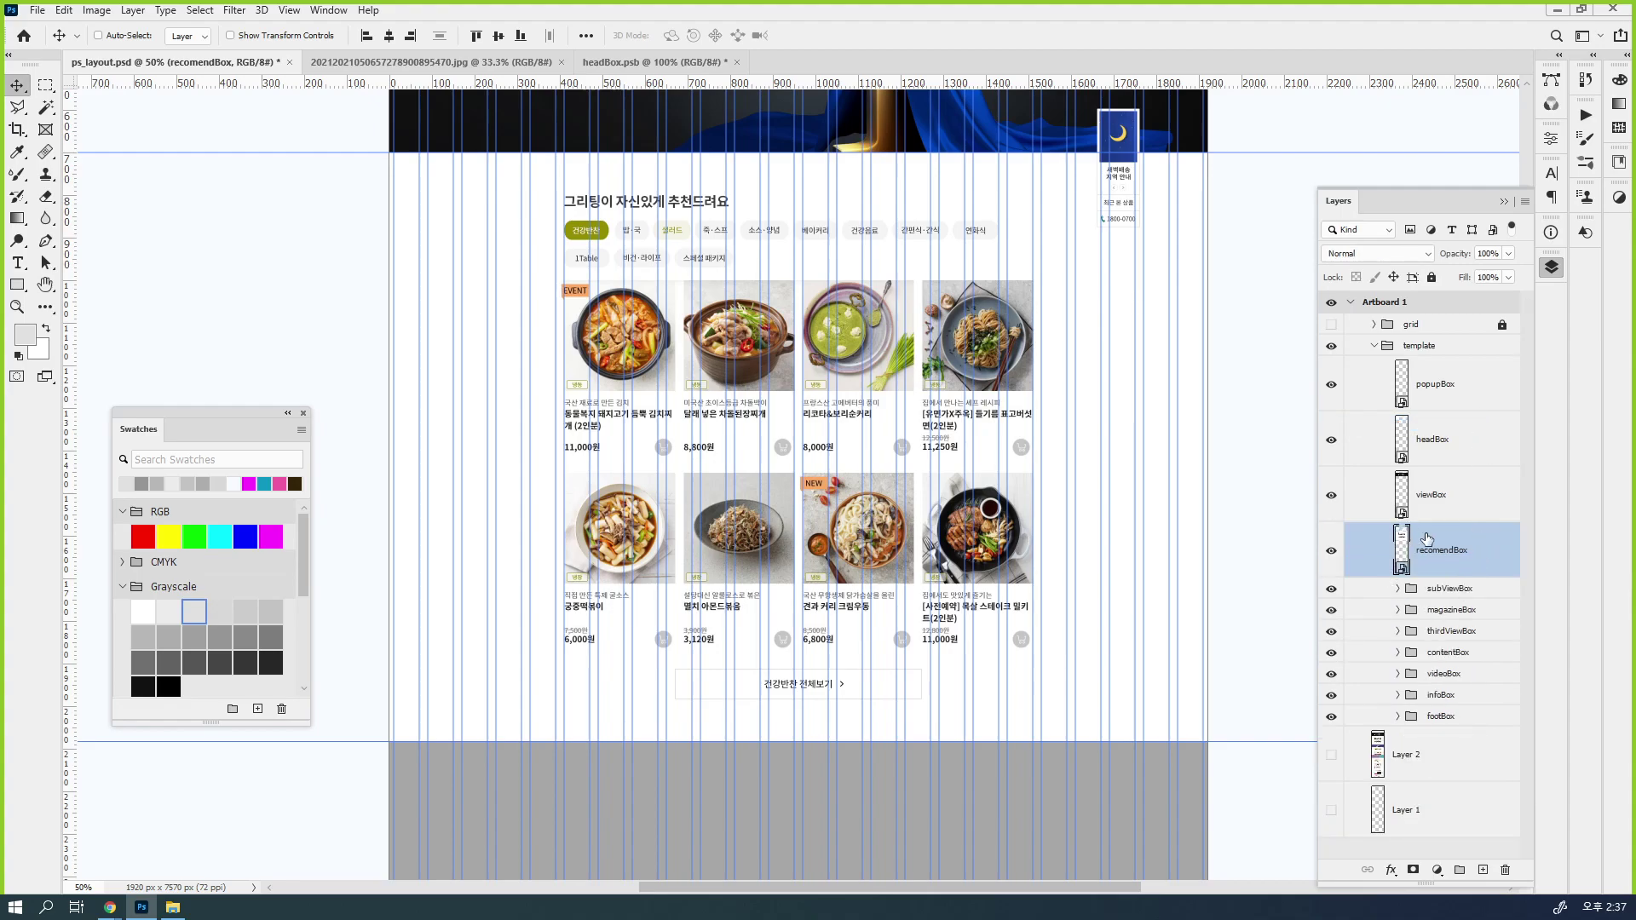
Collapse the template group, select Layer 2 and make it visible
{"action": "left_click_drag", "start_coordinate": [980, 639], "coordinate": [997, 504]}
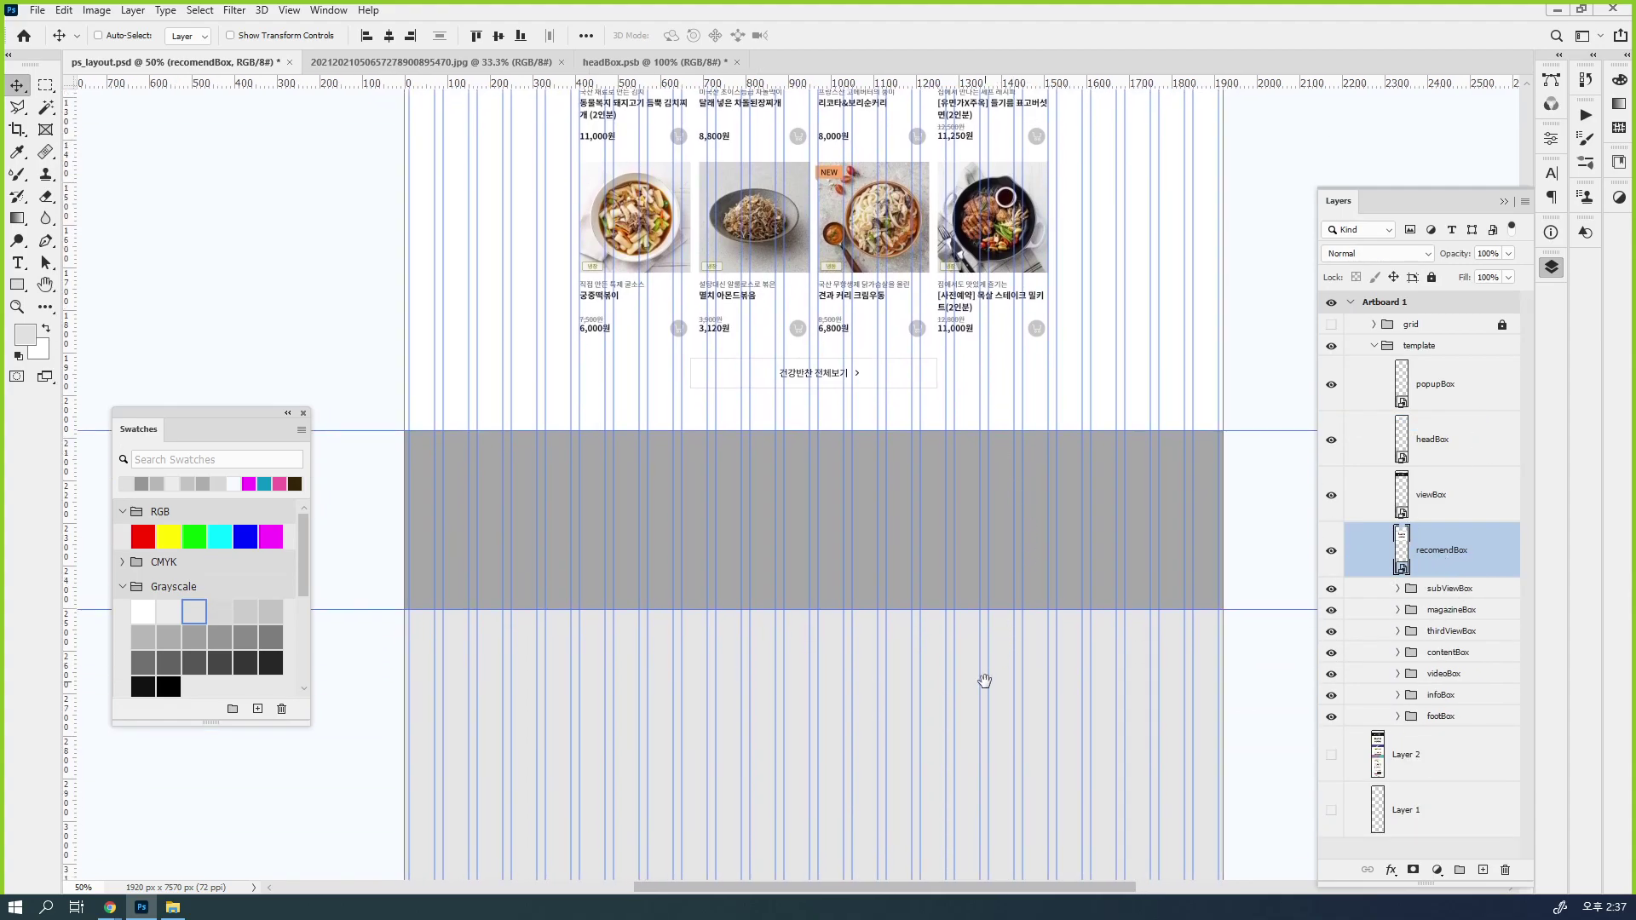
{"action": "left_click_drag", "start_coordinate": [983, 679], "coordinate": [989, 395]}
{"action": "scroll", "coordinate": [928, 749], "scroll_direction": "up", "scroll_amount": 8}
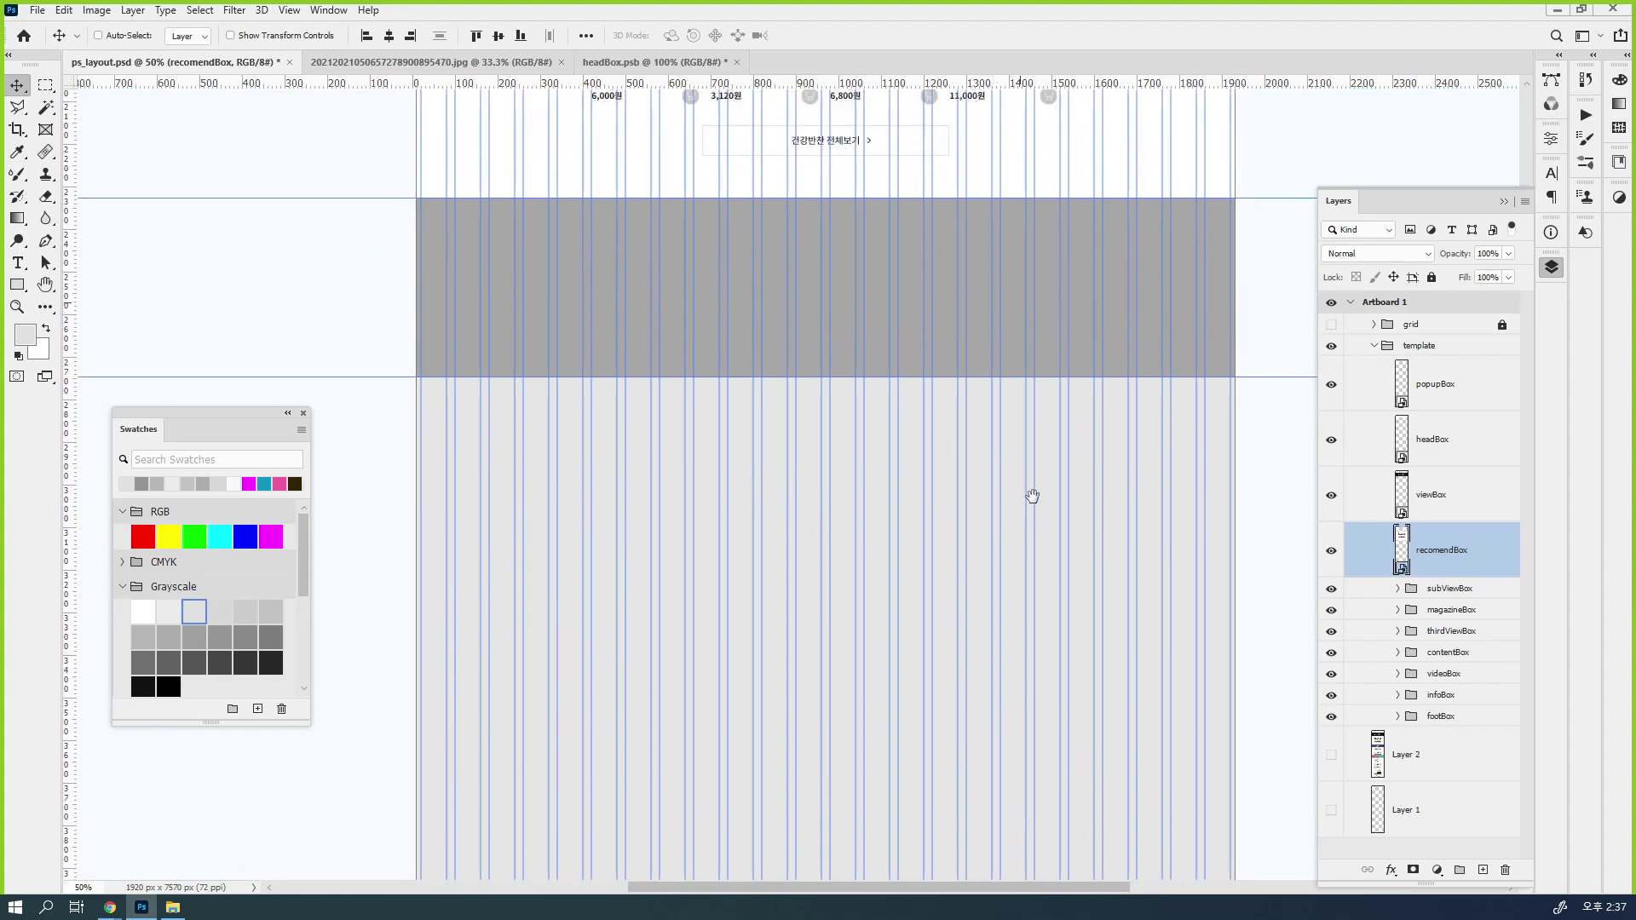
{"action": "scroll", "coordinate": [1125, 496], "scroll_direction": "up", "scroll_amount": 1}
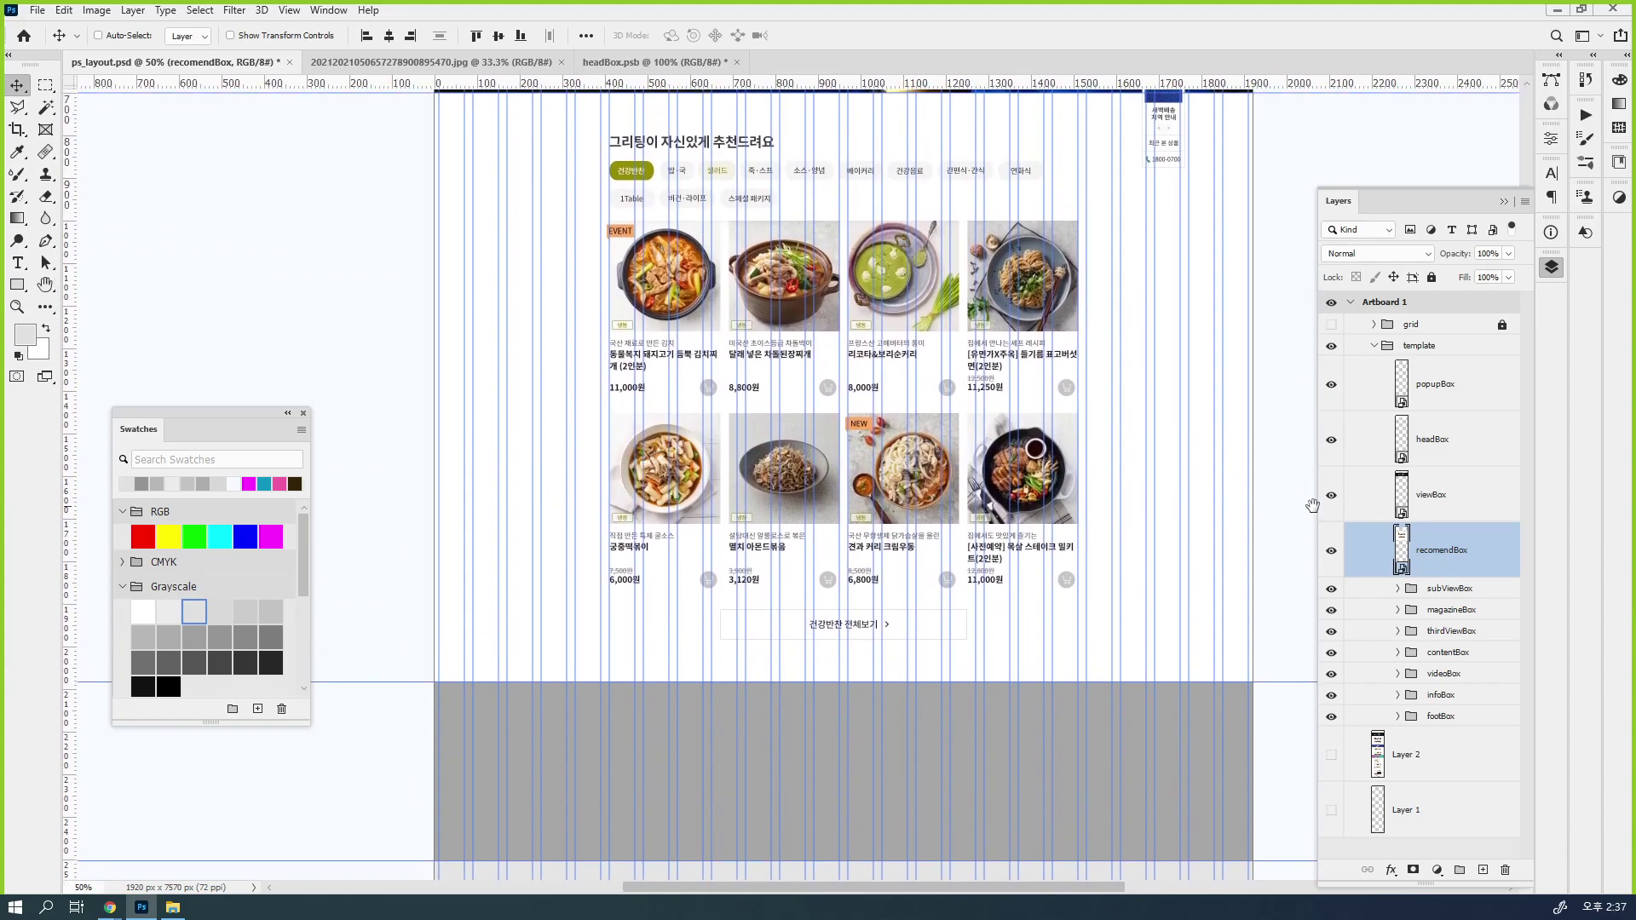
{"action": "left_click", "coordinate": [1376, 347]}
{"action": "left_click", "coordinate": [1416, 397]}
{"action": "left_click", "coordinate": [1331, 384]}
Copy the full-width banner strip below the product list from Layer 2 into the subViewBox group and hide Layer 2
{"action": "scroll", "coordinate": [1163, 397], "scroll_direction": "down", "scroll_amount": 3}
{"action": "left_click_drag", "start_coordinate": [1164, 397], "coordinate": [1153, 249]}
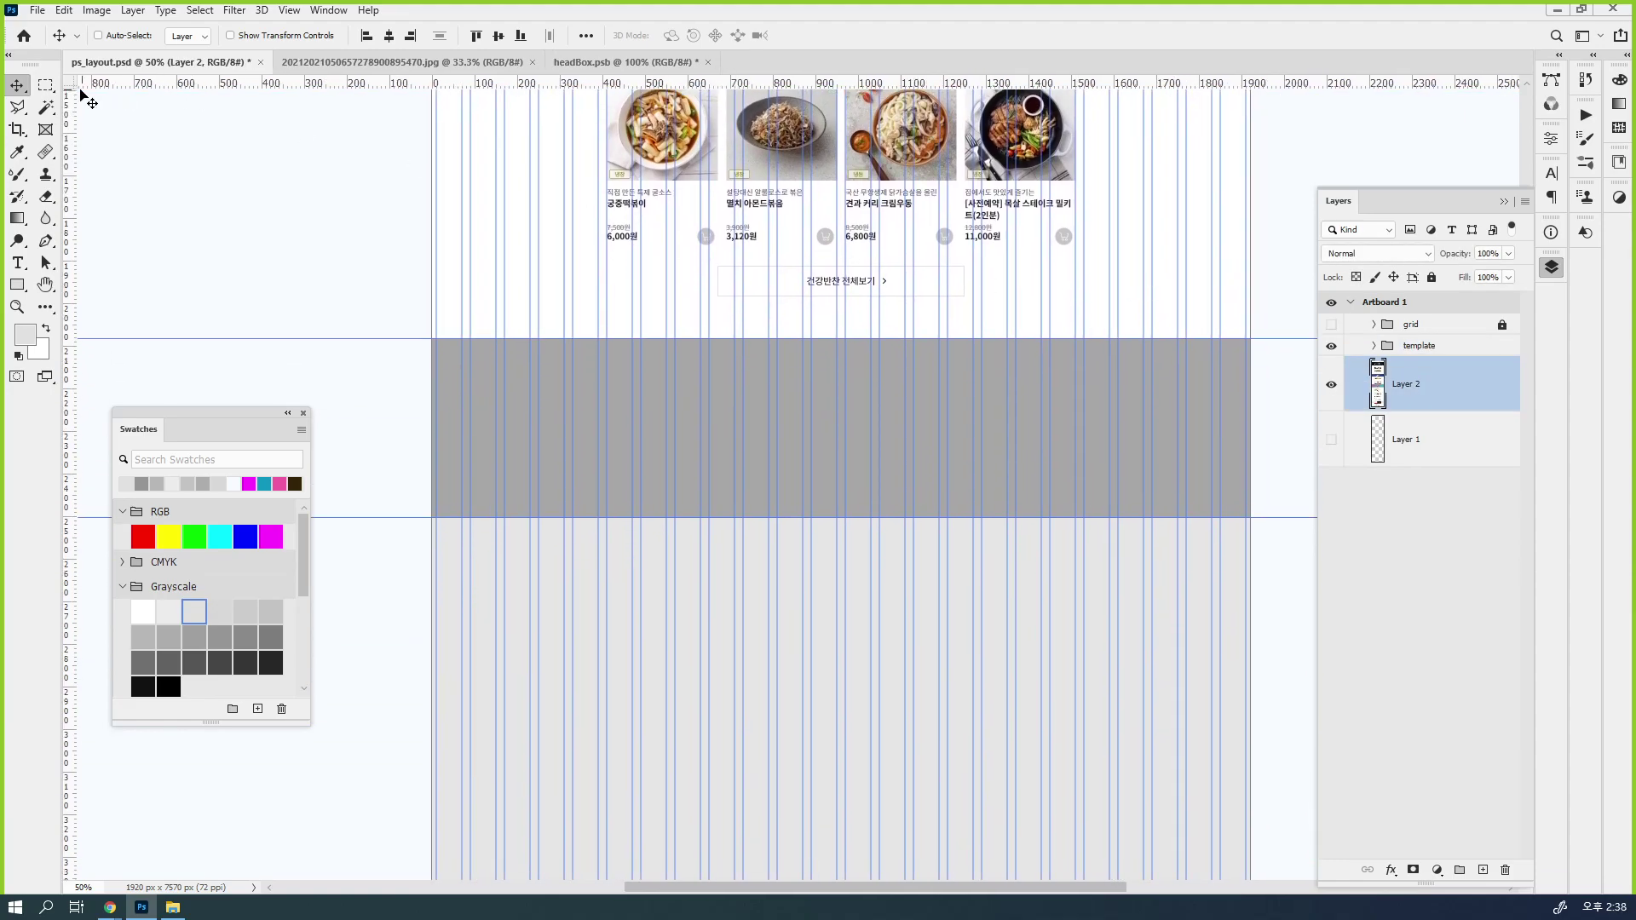
{"action": "left_click", "coordinate": [45, 85]}
{"action": "left_click_drag", "start_coordinate": [422, 337], "coordinate": [1248, 517]}
{"action": "key", "text": "ctrl+j"}
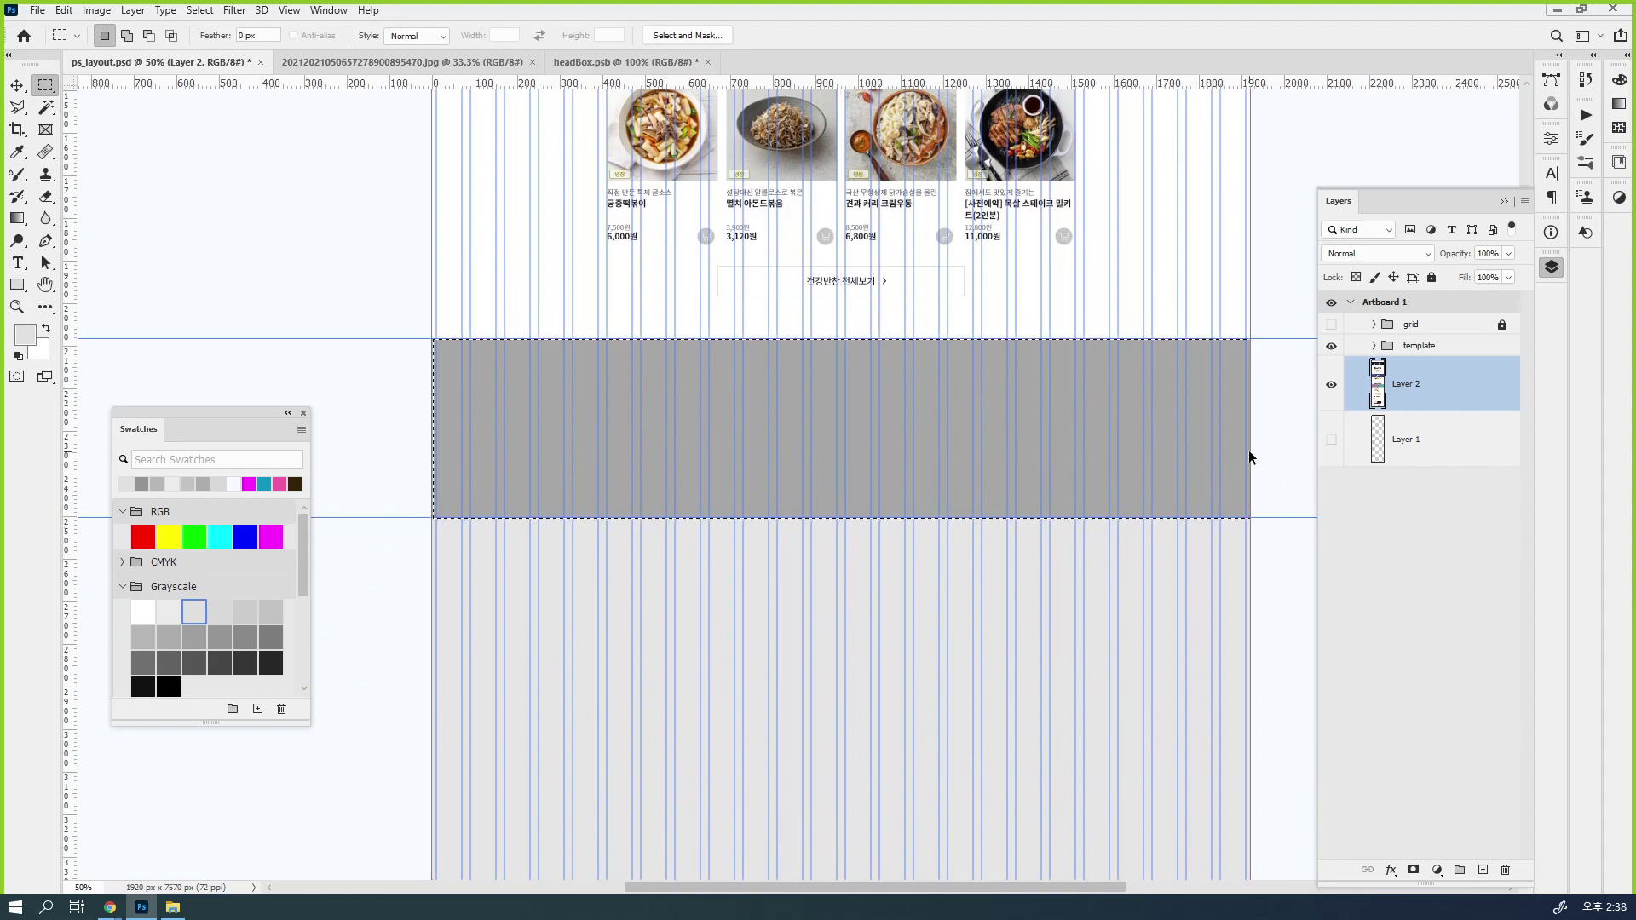
{"action": "left_click", "coordinate": [1331, 443]}
{"action": "left_click_drag", "start_coordinate": [1363, 398], "coordinate": [1447, 645]}
{"action": "left_click", "coordinate": [1373, 348]}
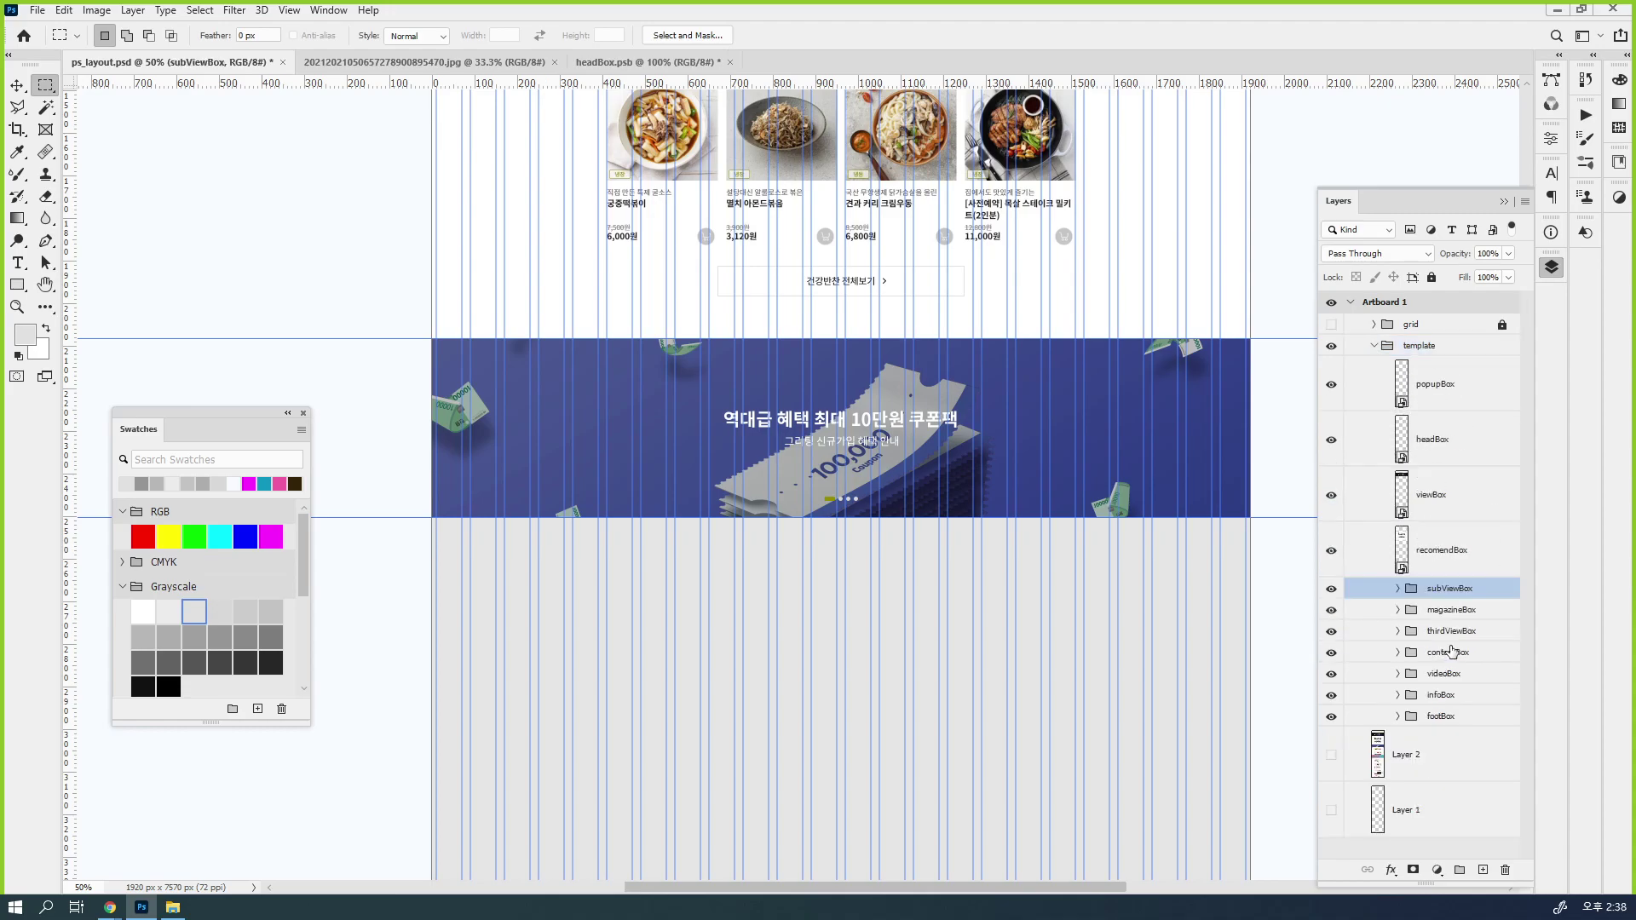
Convert the subViewBox group to a smart object and save the document
{"action": "right_click", "coordinate": [1483, 587]}
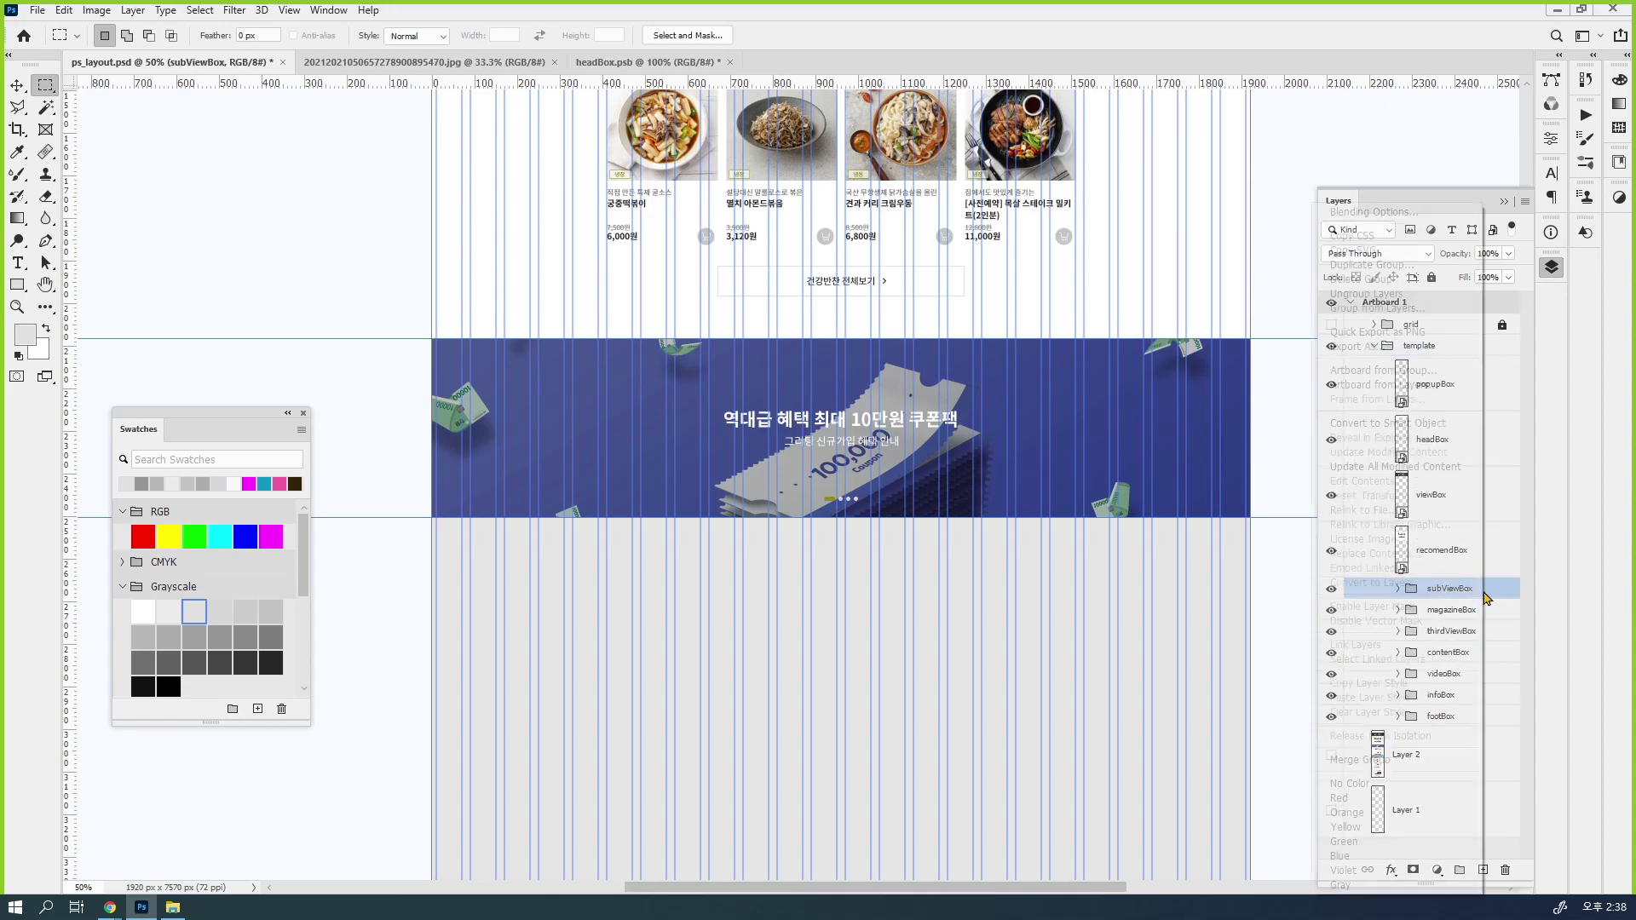
{"action": "left_click", "coordinate": [1414, 423]}
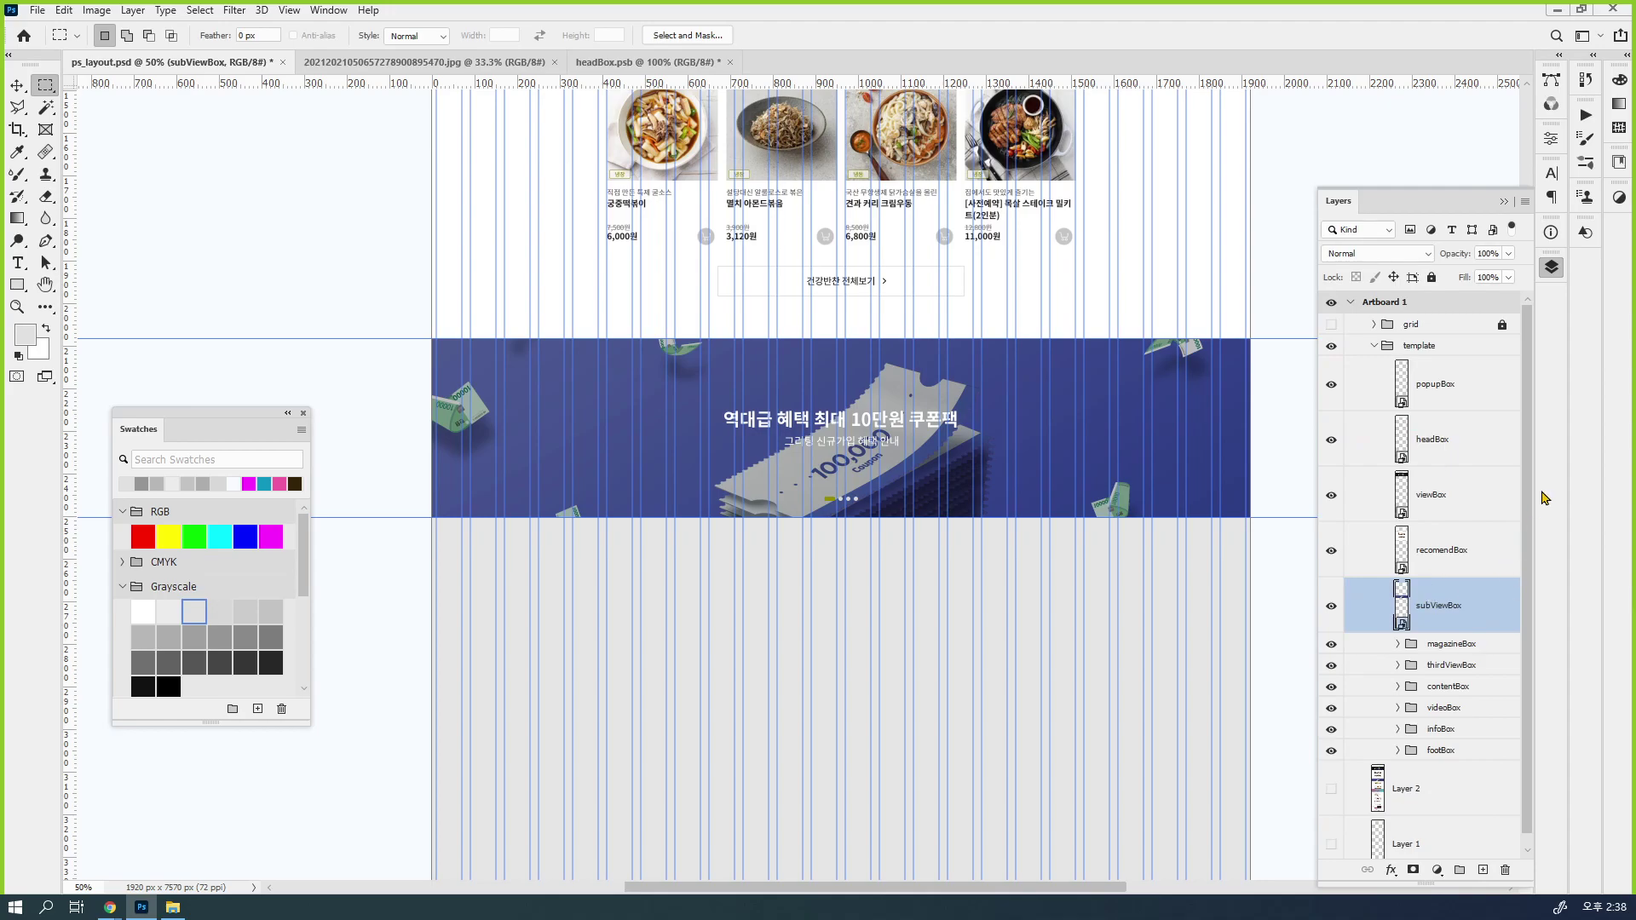
{"action": "key", "text": "ctrl+s"}
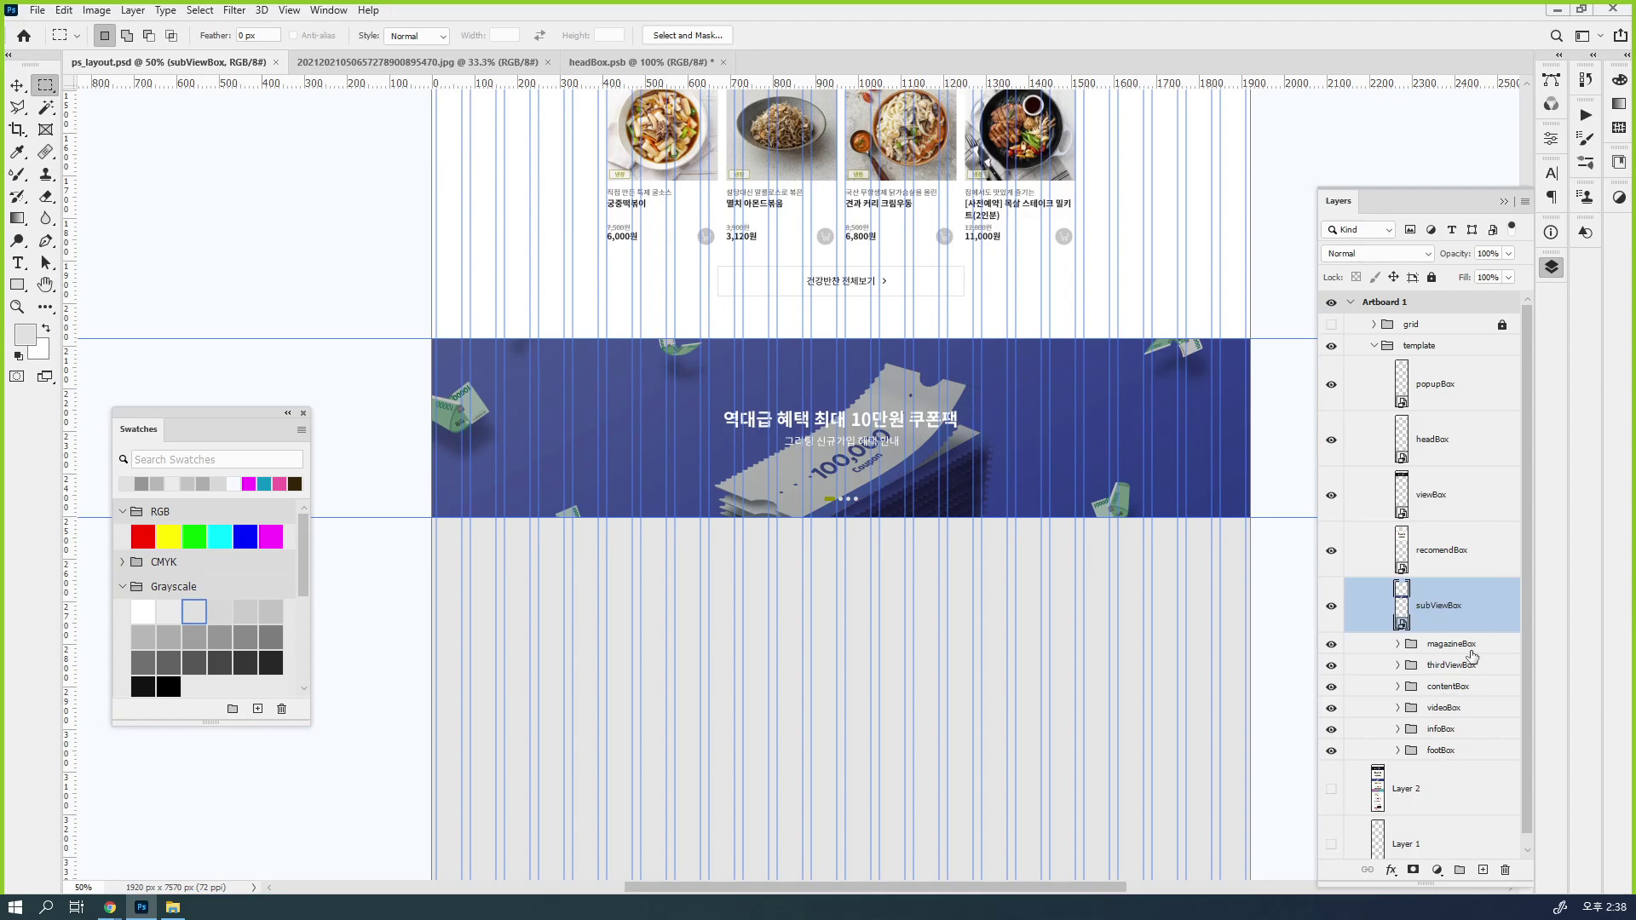
Select the popupBox smart object and hide the guides to review the assembled page sections
{"action": "left_click", "coordinate": [1451, 387]}
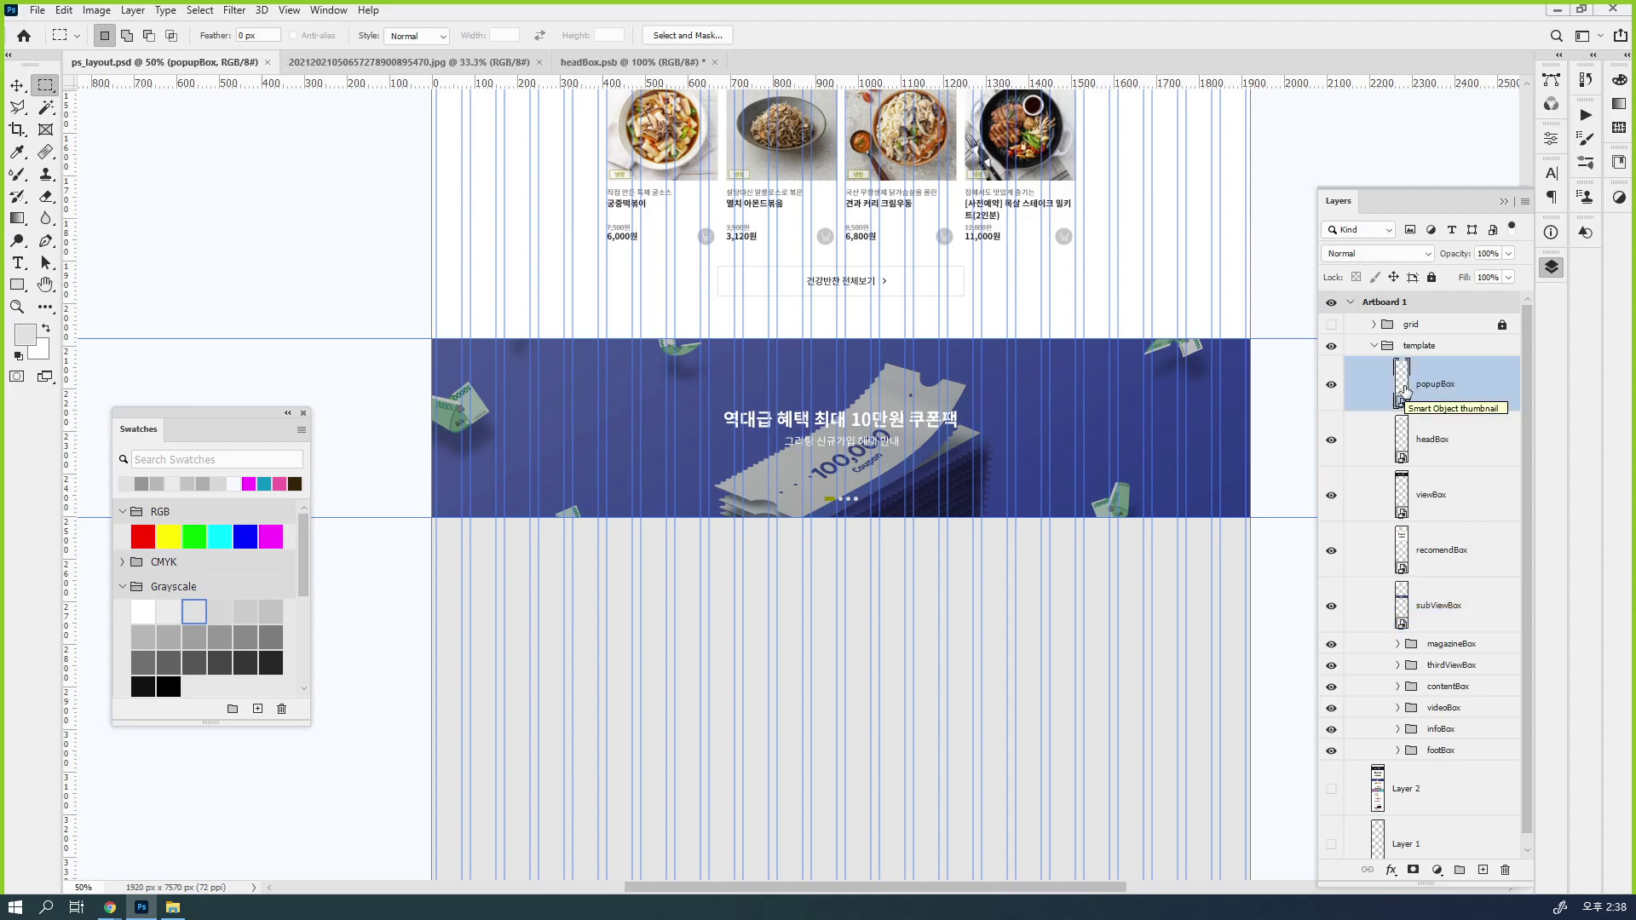
{"action": "key", "text": "ctrl+semicolon"}
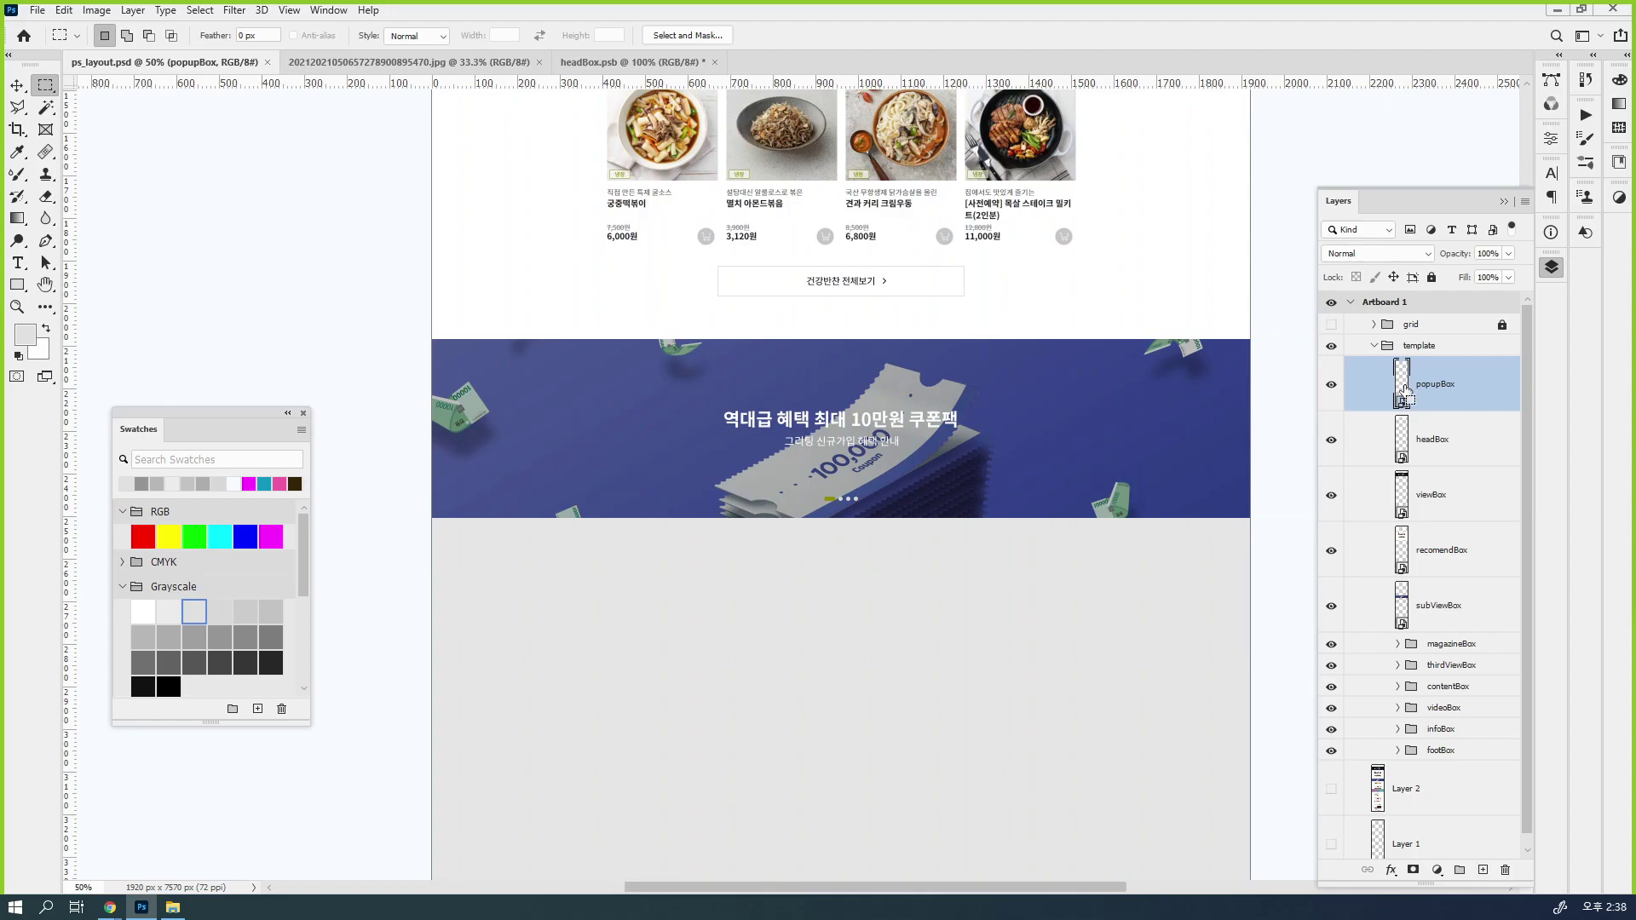
{"action": "key", "text": "ctrl+minus"}
{"action": "key", "text": "ctrl+minus"}
{"action": "left_click_drag", "start_coordinate": [970, 233], "coordinate": [989, 441]}
{"action": "scroll", "coordinate": [992, 440], "scroll_direction": "up", "scroll_amount": 1}
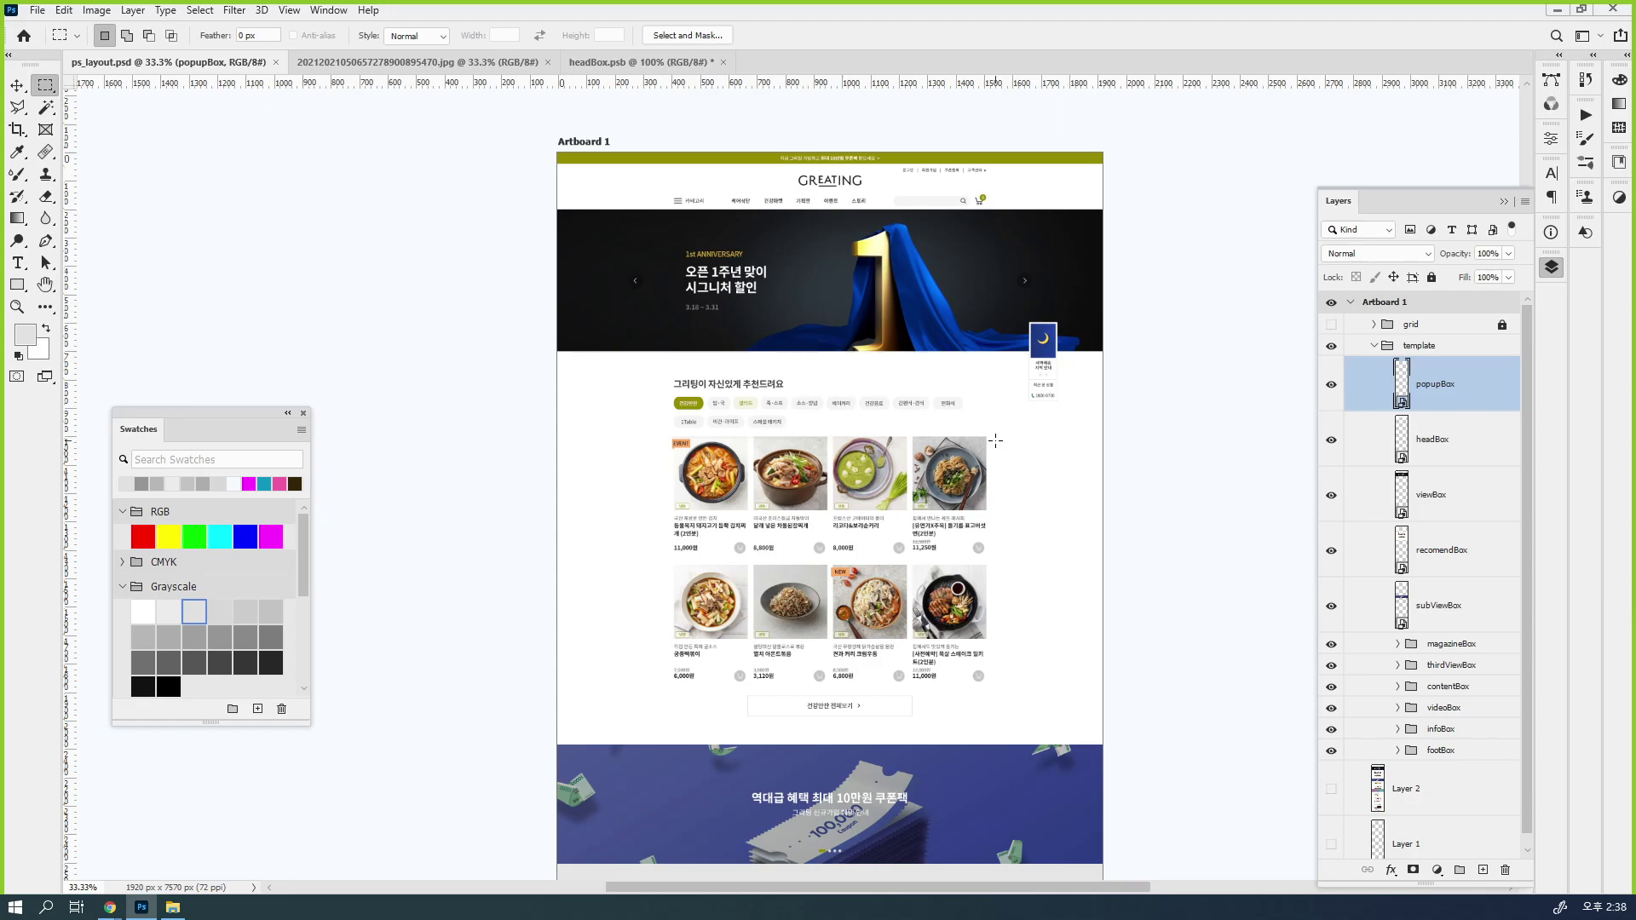
Open the contents of the popupBox smart object and move the Swatches panel out of the way
{"action": "left_click_drag", "start_coordinate": [141, 412], "coordinate": [268, 176]}
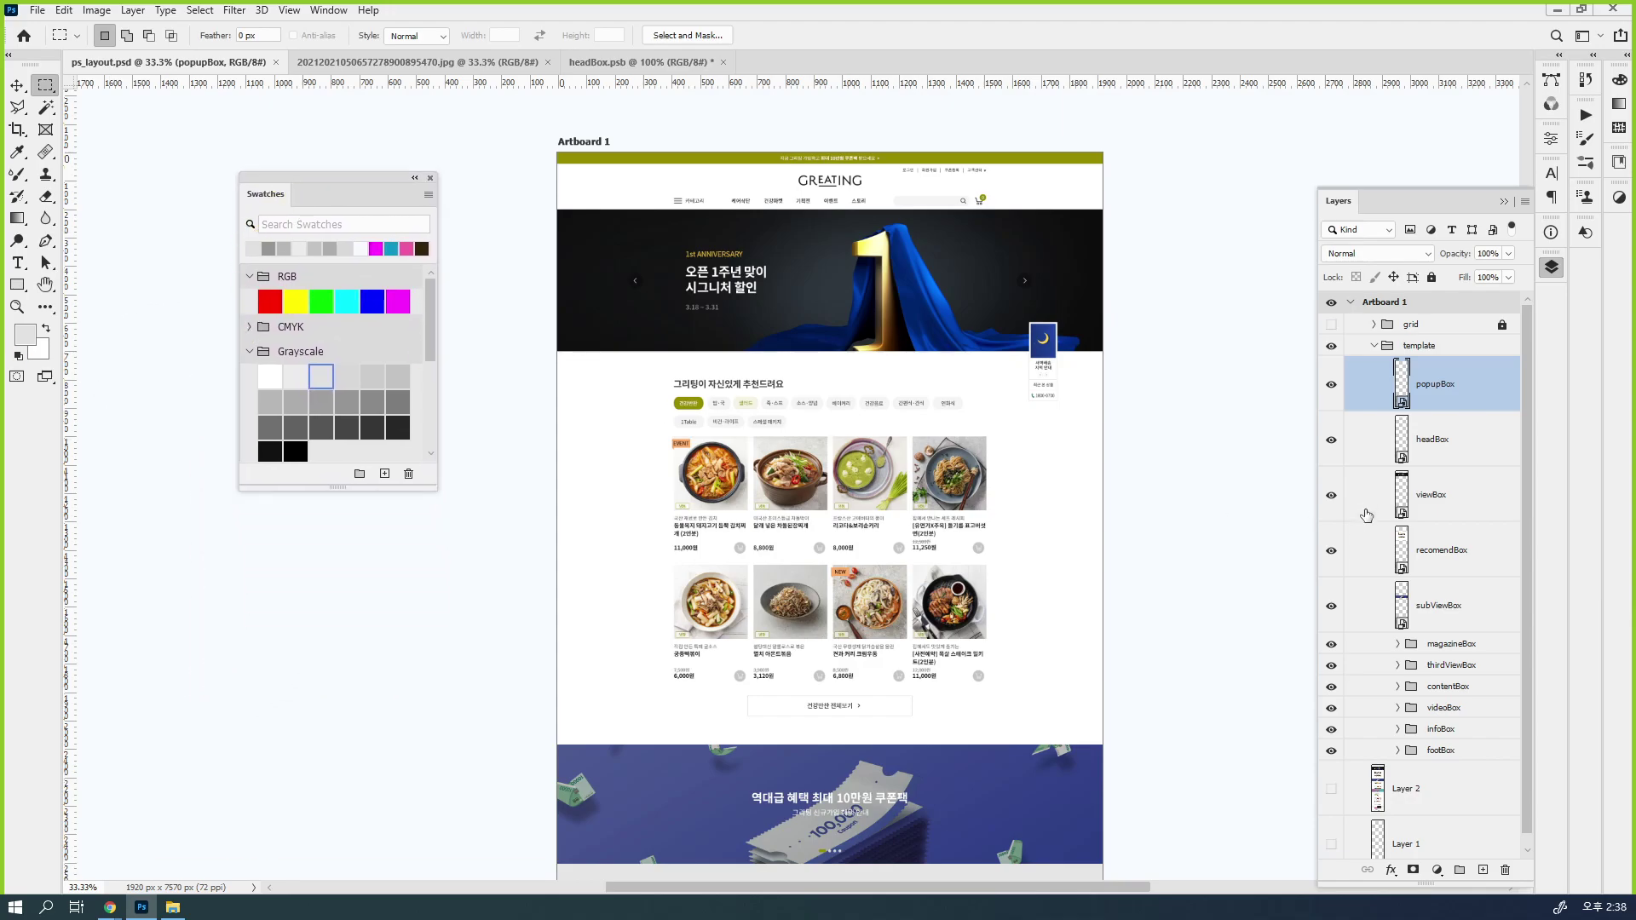
{"action": "double_click", "coordinate": [1402, 389]}
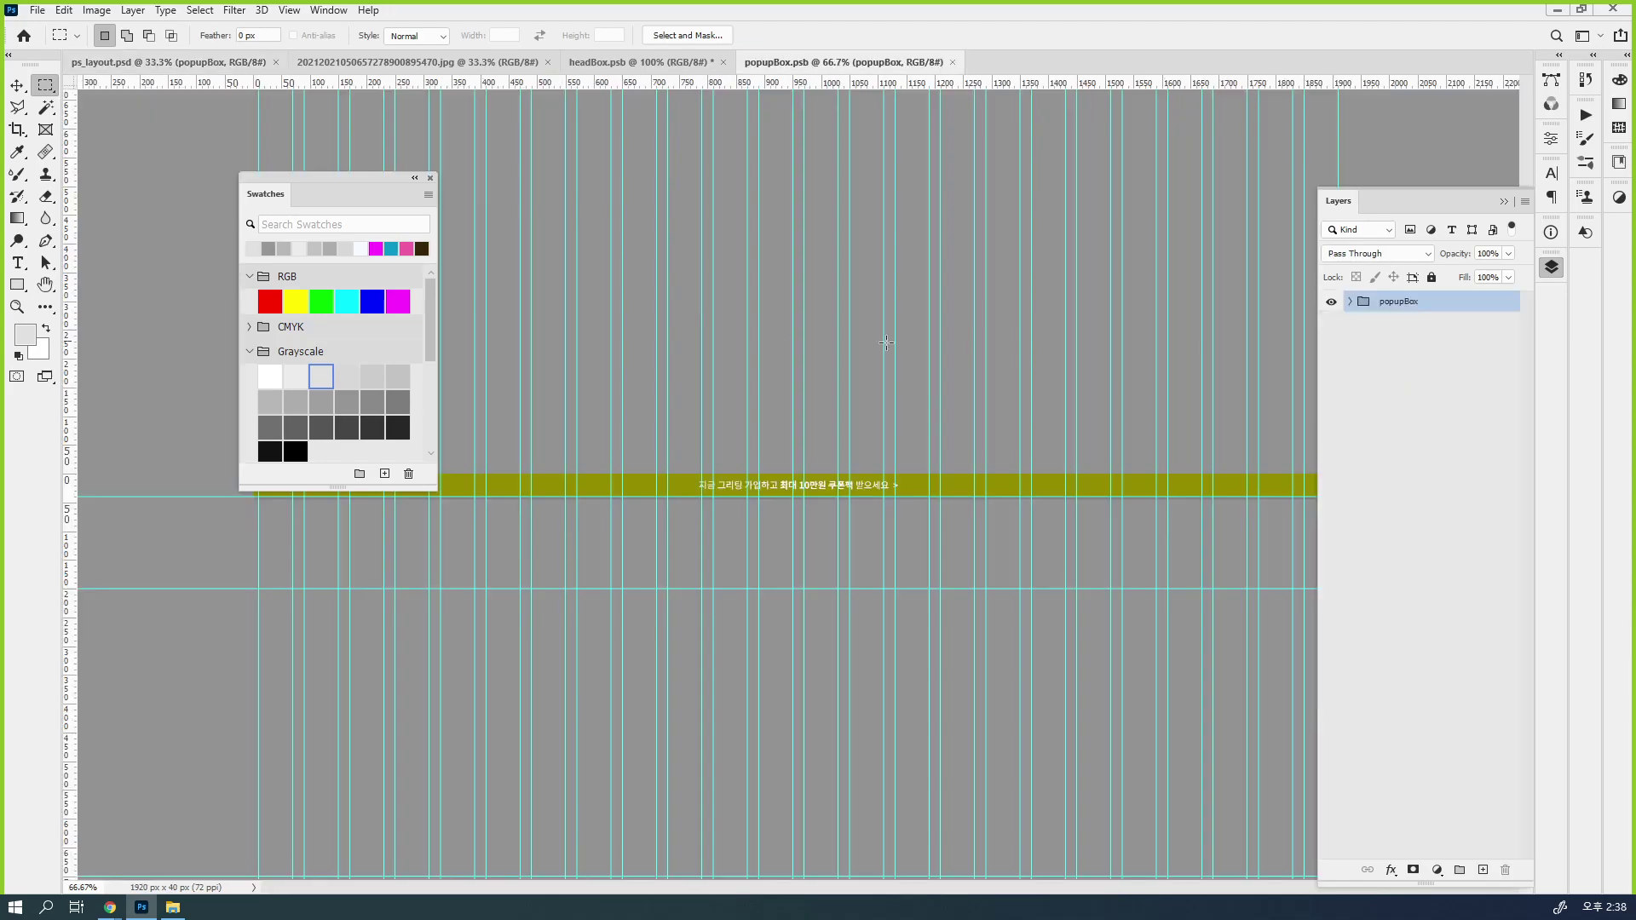
{"action": "left_click_drag", "start_coordinate": [369, 186], "coordinate": [263, 414]}
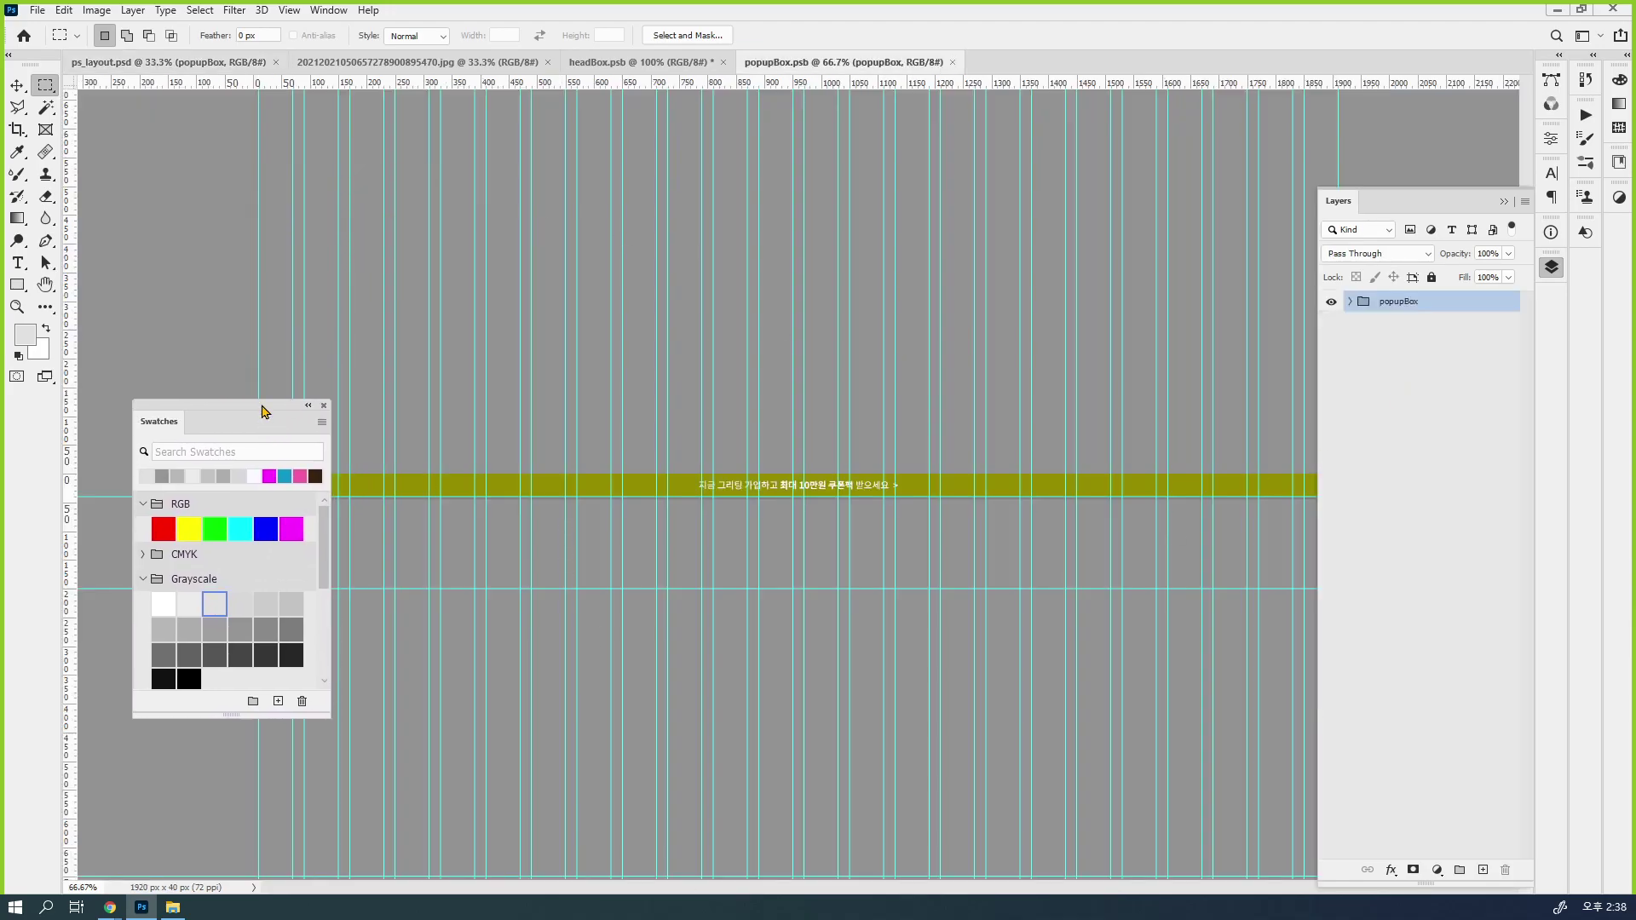
Close the reference JPG and headBox.psb without saving the changes to headBox.psb
{"action": "left_click", "coordinate": [548, 62]}
{"action": "left_click", "coordinate": [450, 62]}
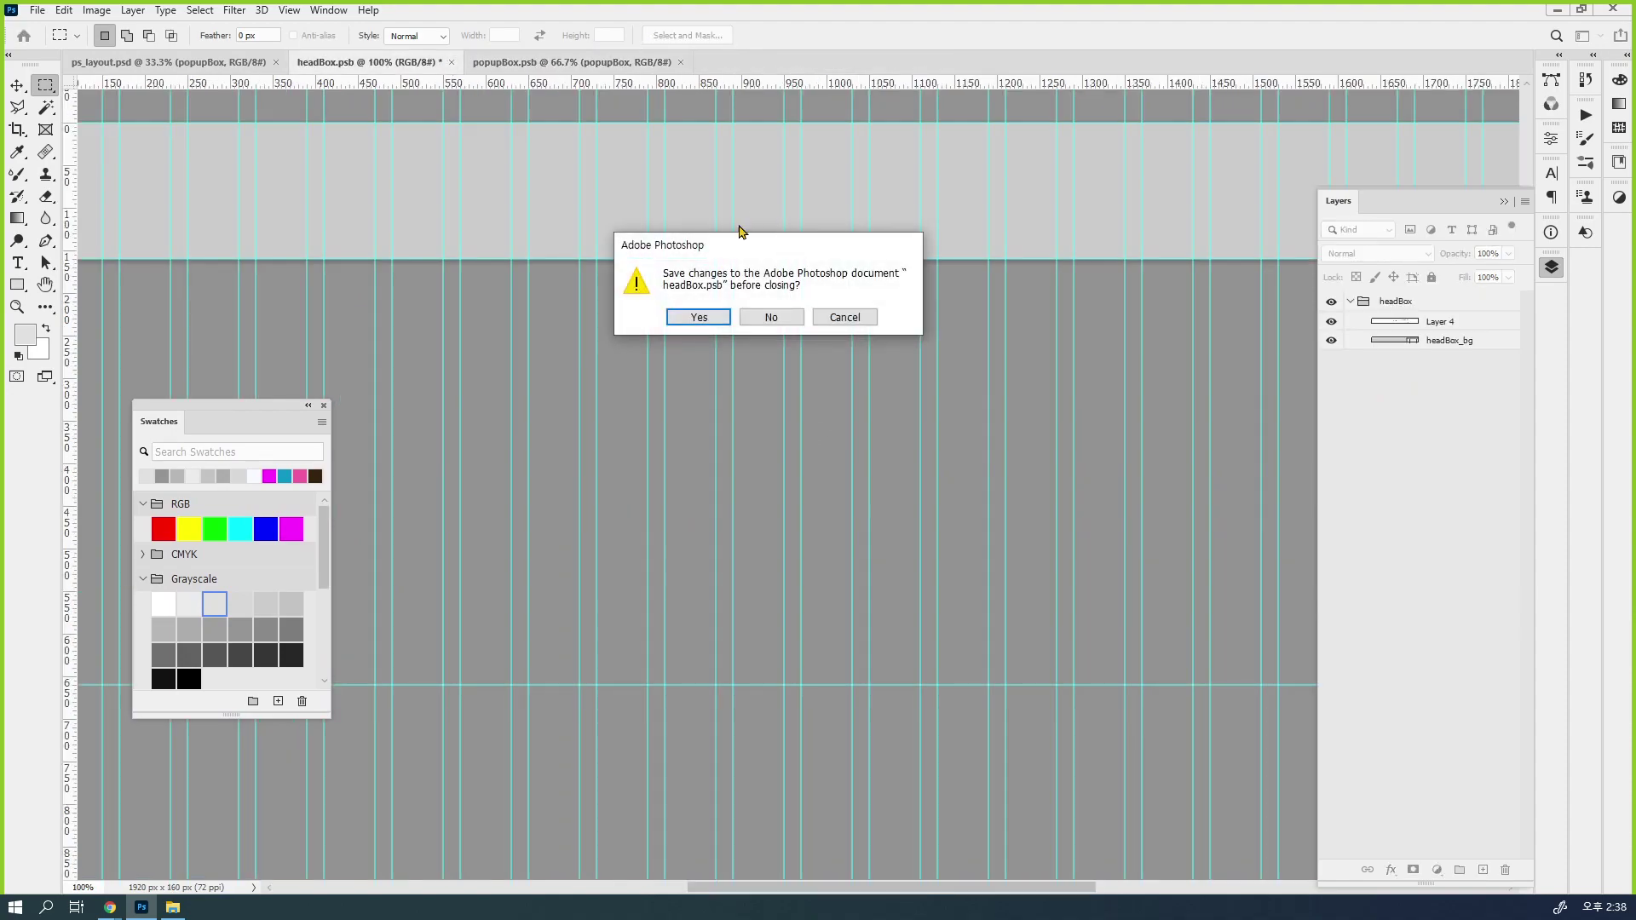
{"action": "left_click", "coordinate": [770, 318]}
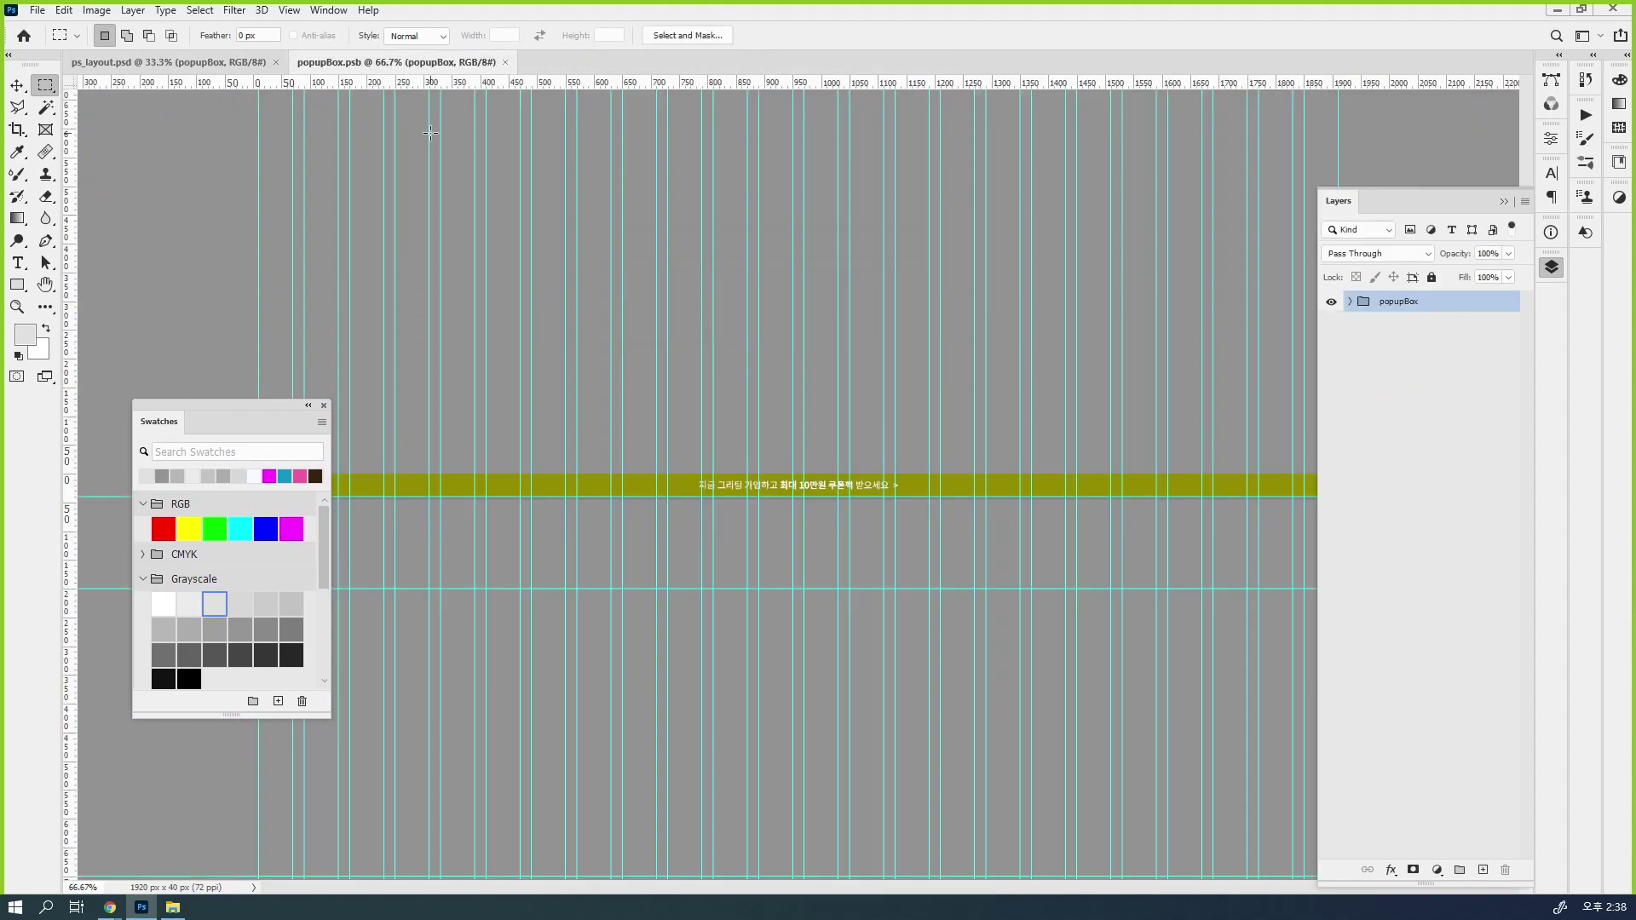
Check the page in ps_layout.psd, return to popupBox.psb and hide its guides
{"action": "left_click", "coordinate": [17, 86]}
{"action": "left_click", "coordinate": [153, 73]}
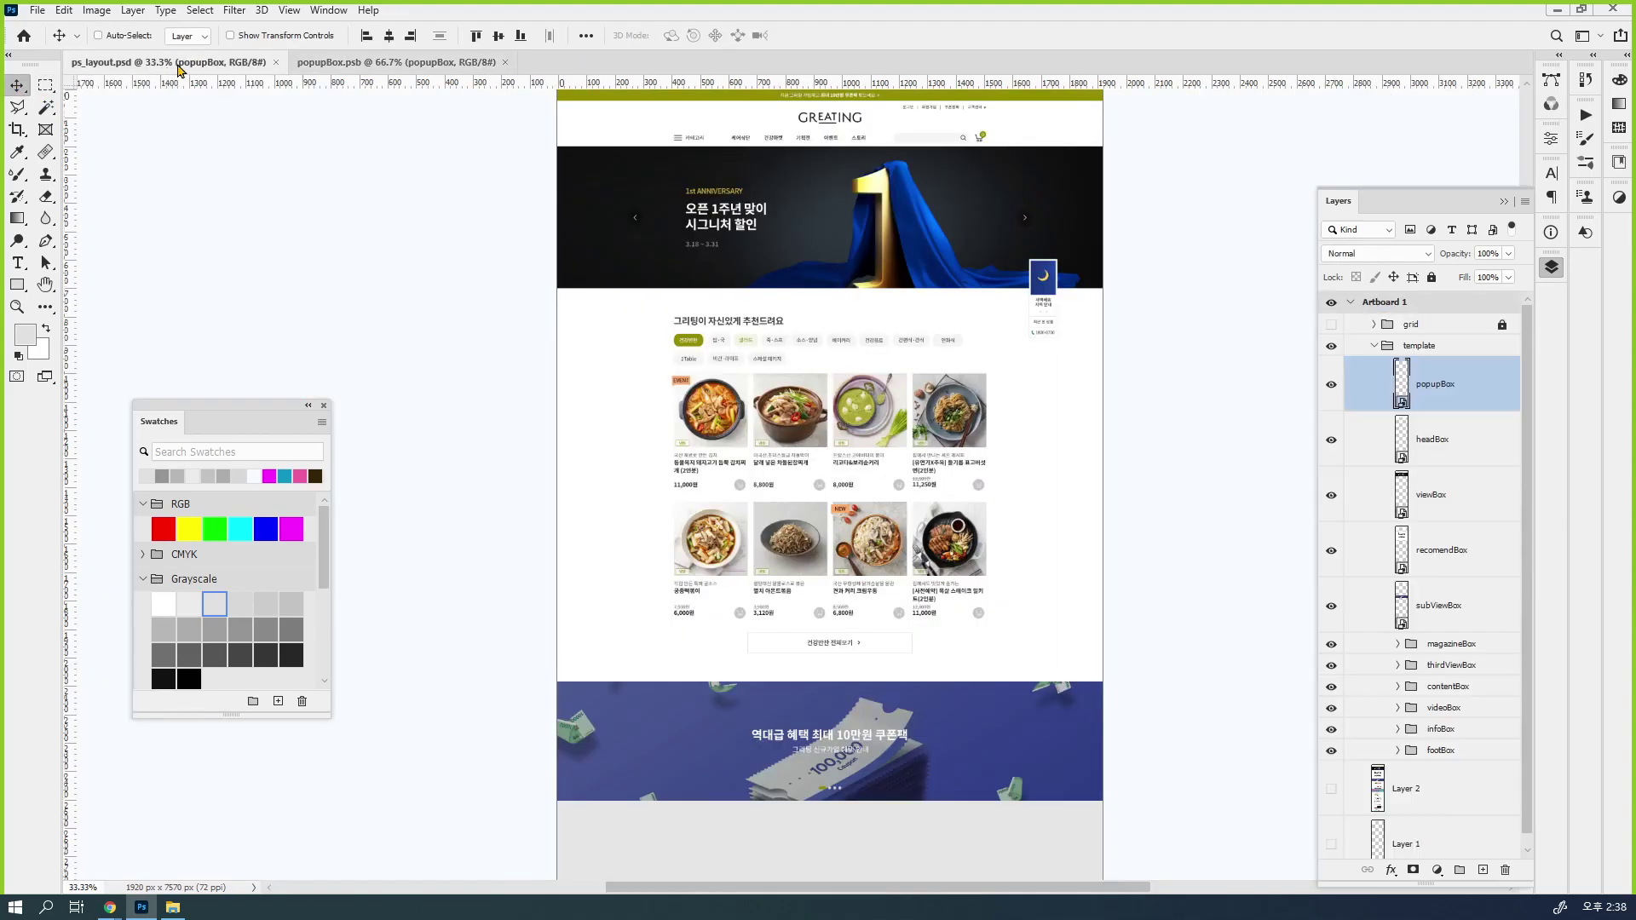
{"action": "left_click", "coordinate": [374, 62]}
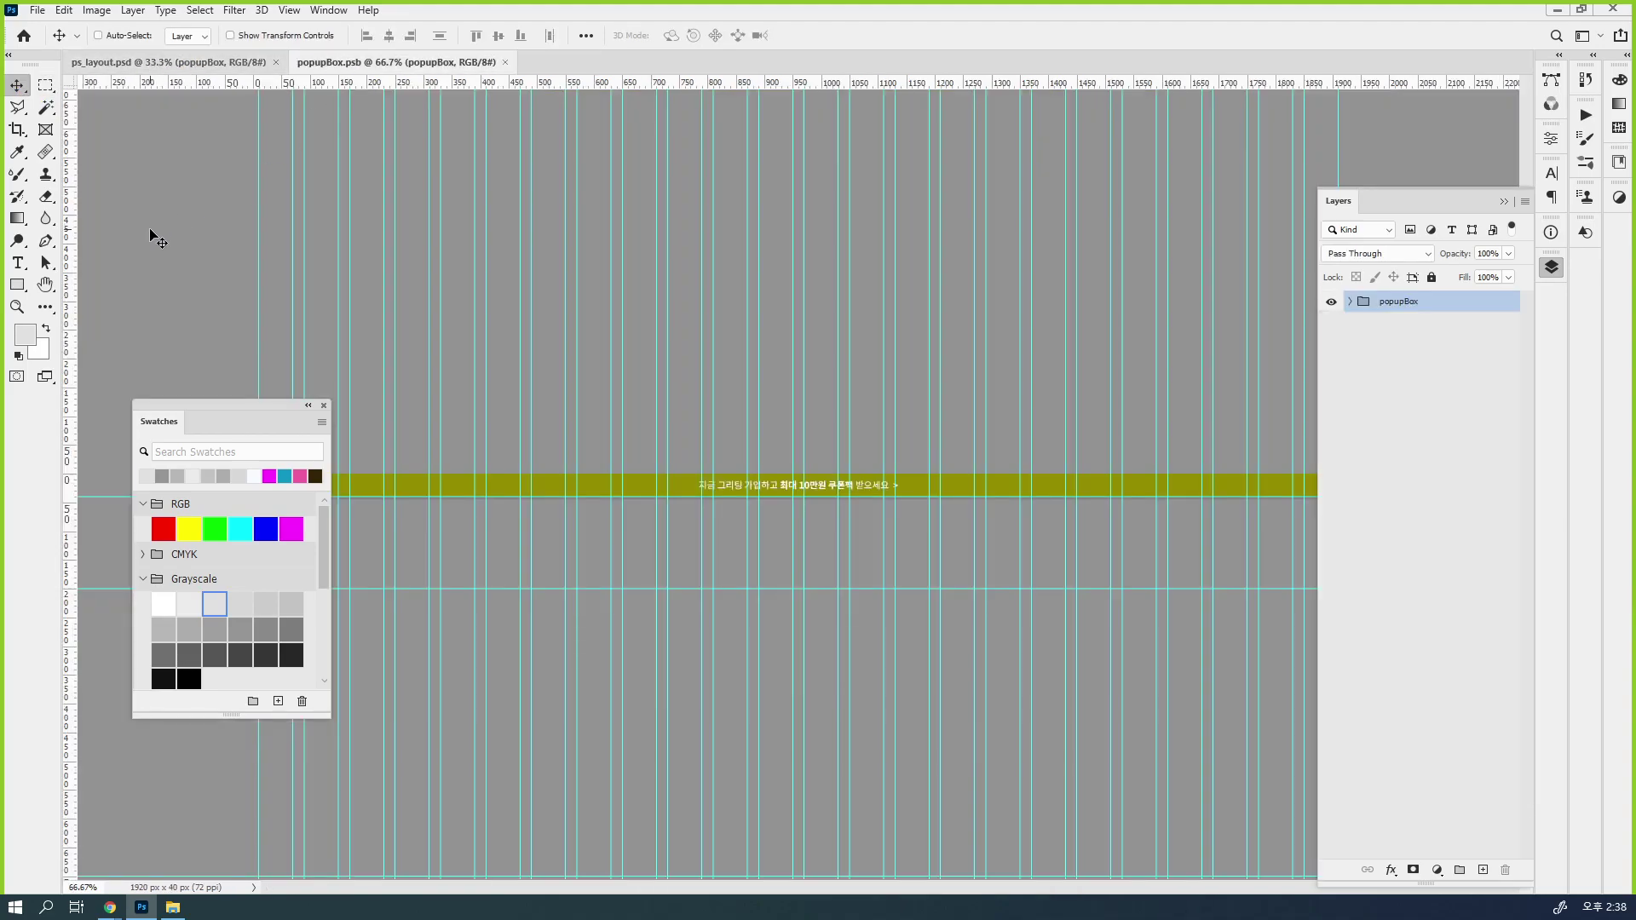
{"action": "scroll", "coordinate": [860, 515], "scroll_direction": "up", "scroll_amount": 1}
{"action": "left_click_drag", "start_coordinate": [840, 604], "coordinate": [926, 322]}
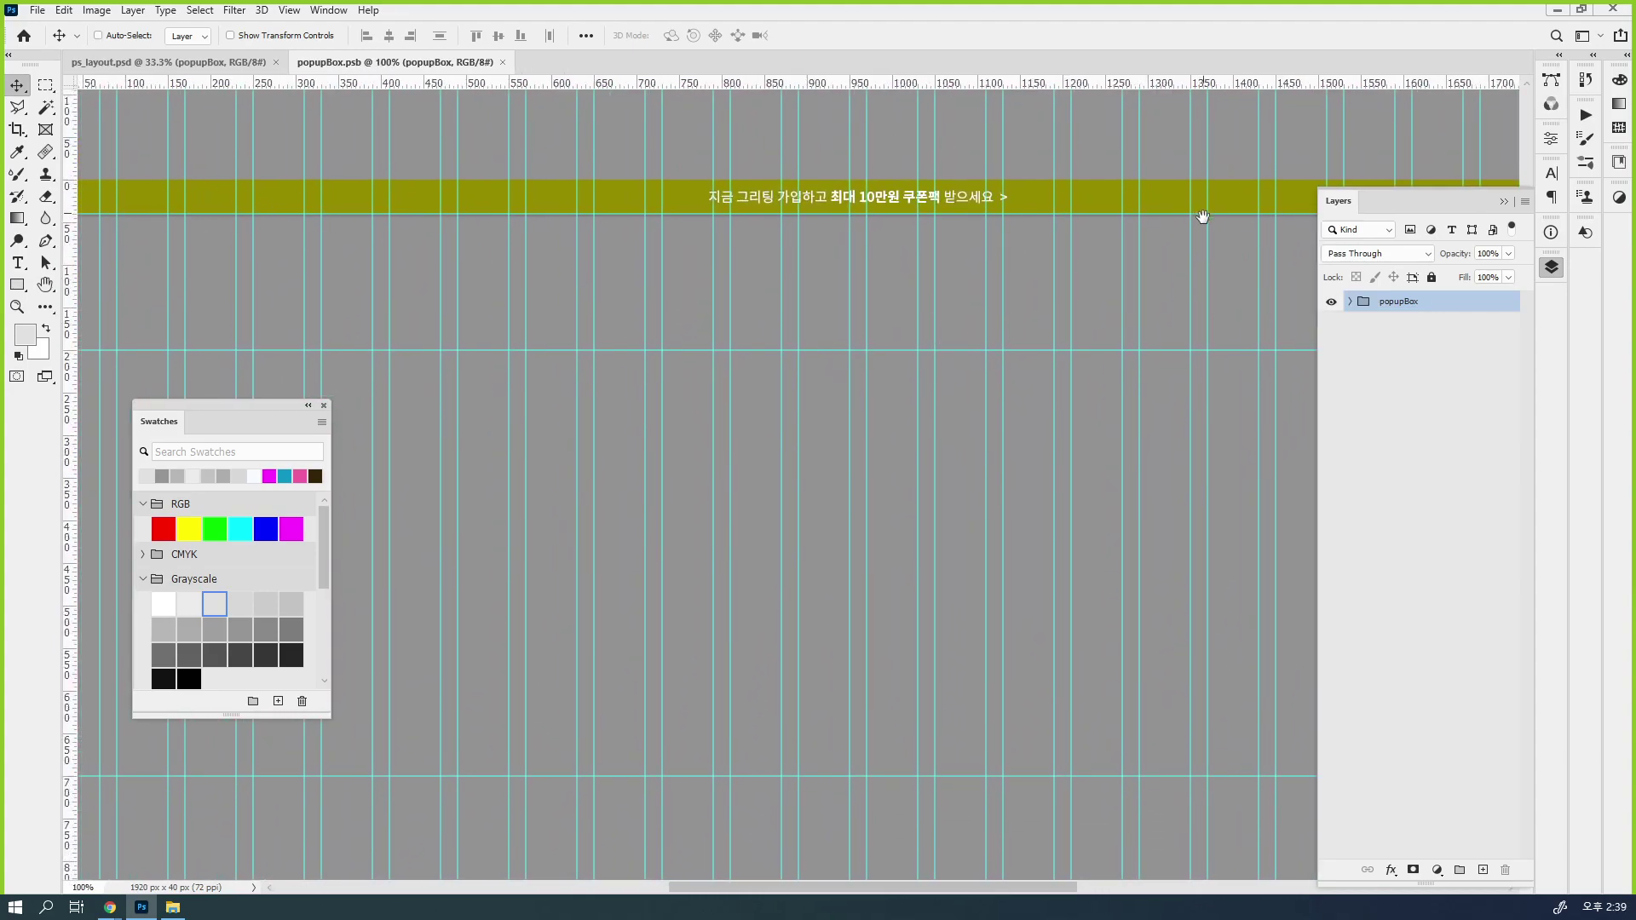
{"action": "key", "text": "ctrl+semicolon"}
{"action": "key", "text": "ctrl+semicolon"}
{"action": "key", "text": "ctrl+semicolon"}
{"action": "key", "text": "ctrl+semicolon"}
{"action": "key", "text": "ctrl+semicolon"}
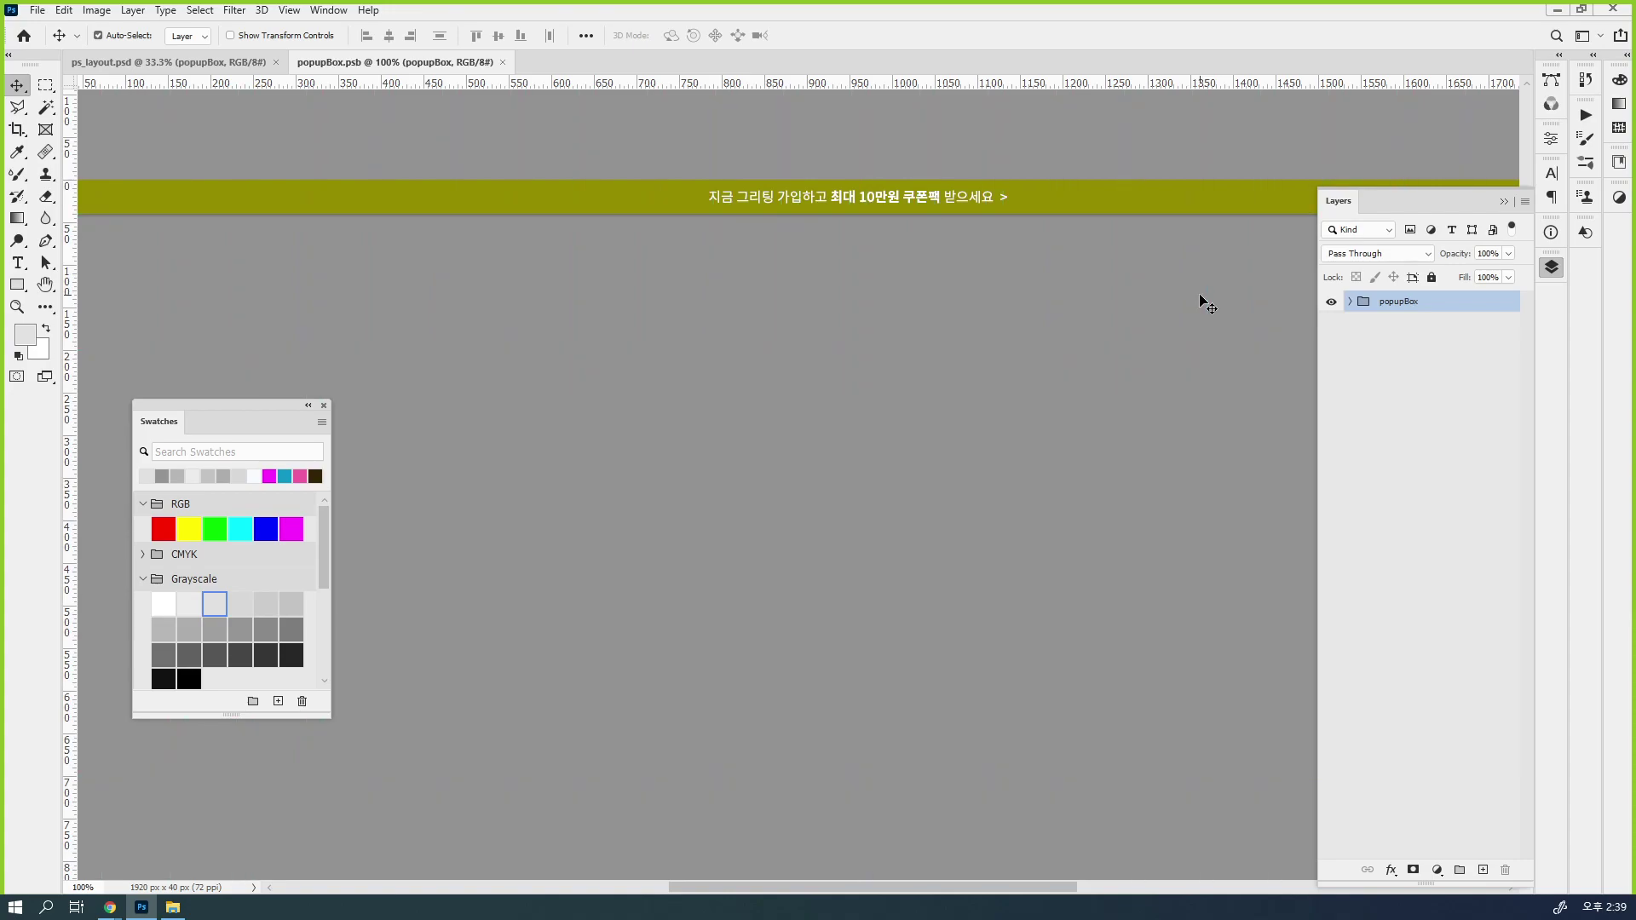
Expand the popupBox group, compare the strip with and without Layer 3, and leave Layer 3 hidden
{"action": "left_click", "coordinate": [1345, 302]}
{"action": "left_click", "coordinate": [1375, 342]}
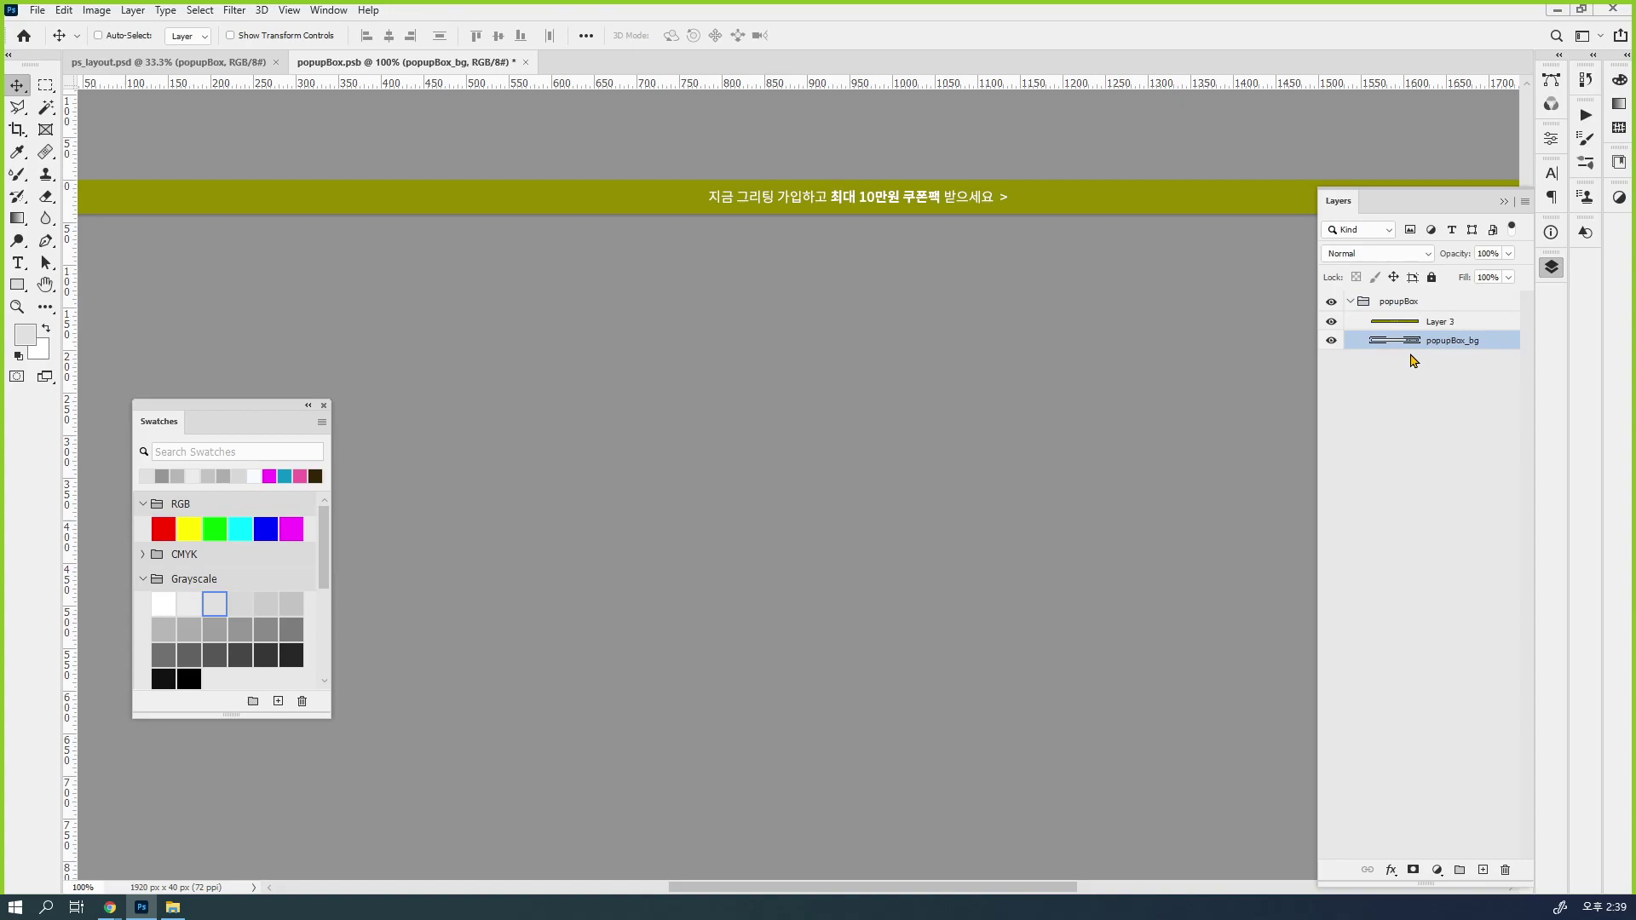
{"action": "left_click", "coordinate": [1448, 327]}
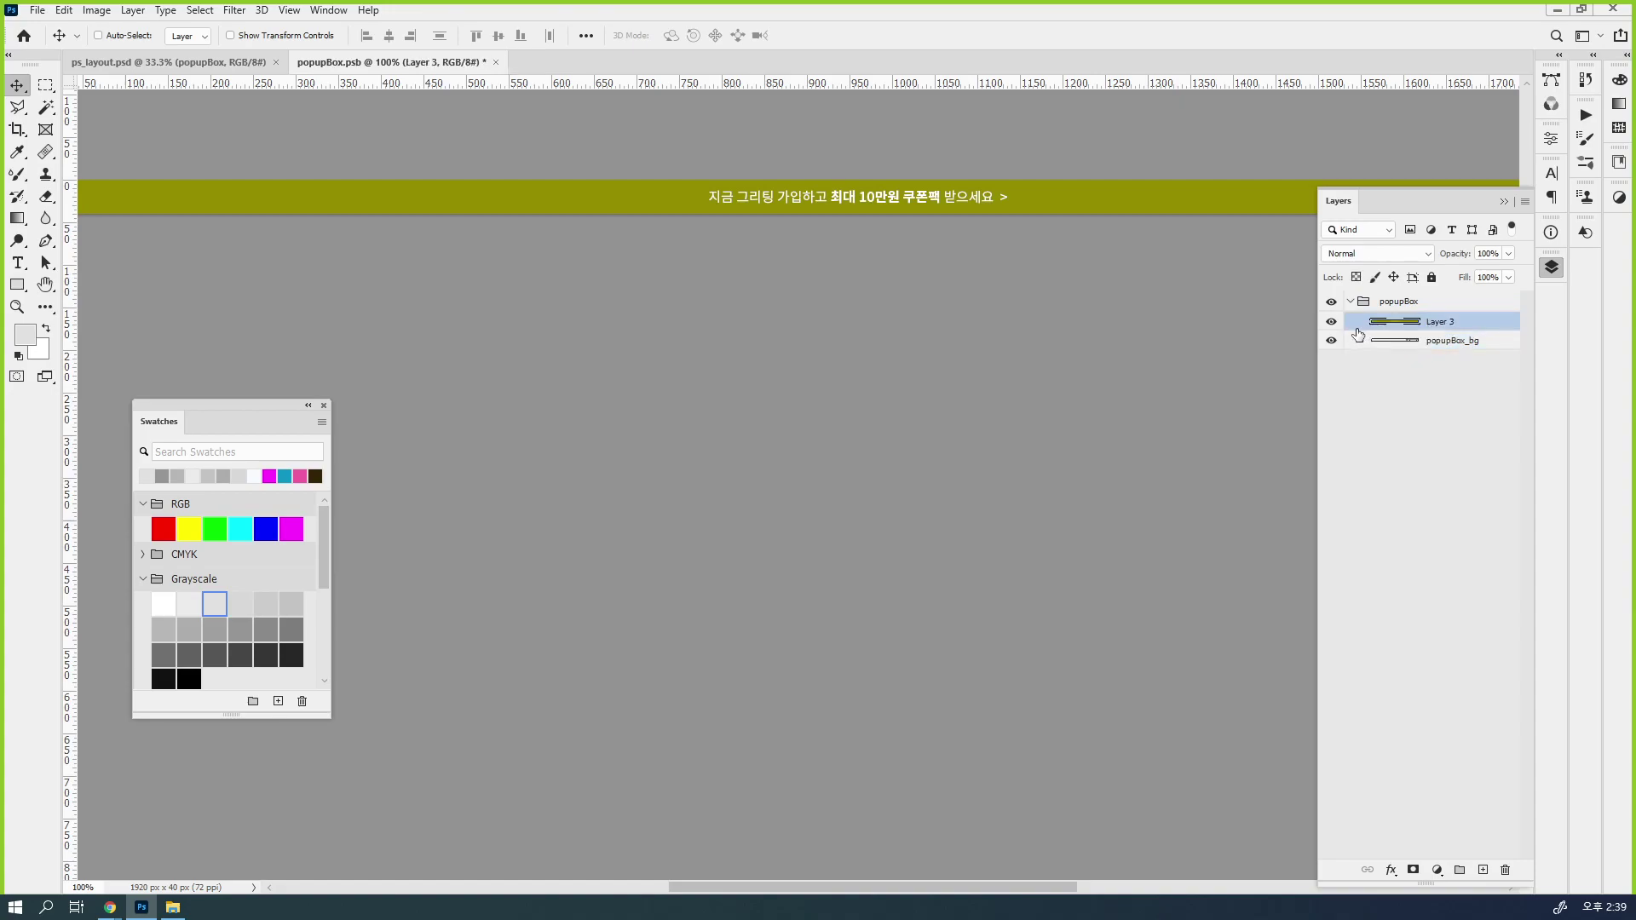
{"action": "left_click", "coordinate": [1330, 323]}
{"action": "left_click", "coordinate": [1329, 323]}
{"action": "left_click", "coordinate": [1329, 324]}
{"action": "left_click", "coordinate": [1329, 324]}
{"action": "left_click", "coordinate": [1329, 323]}
{"action": "left_click", "coordinate": [1329, 323]}
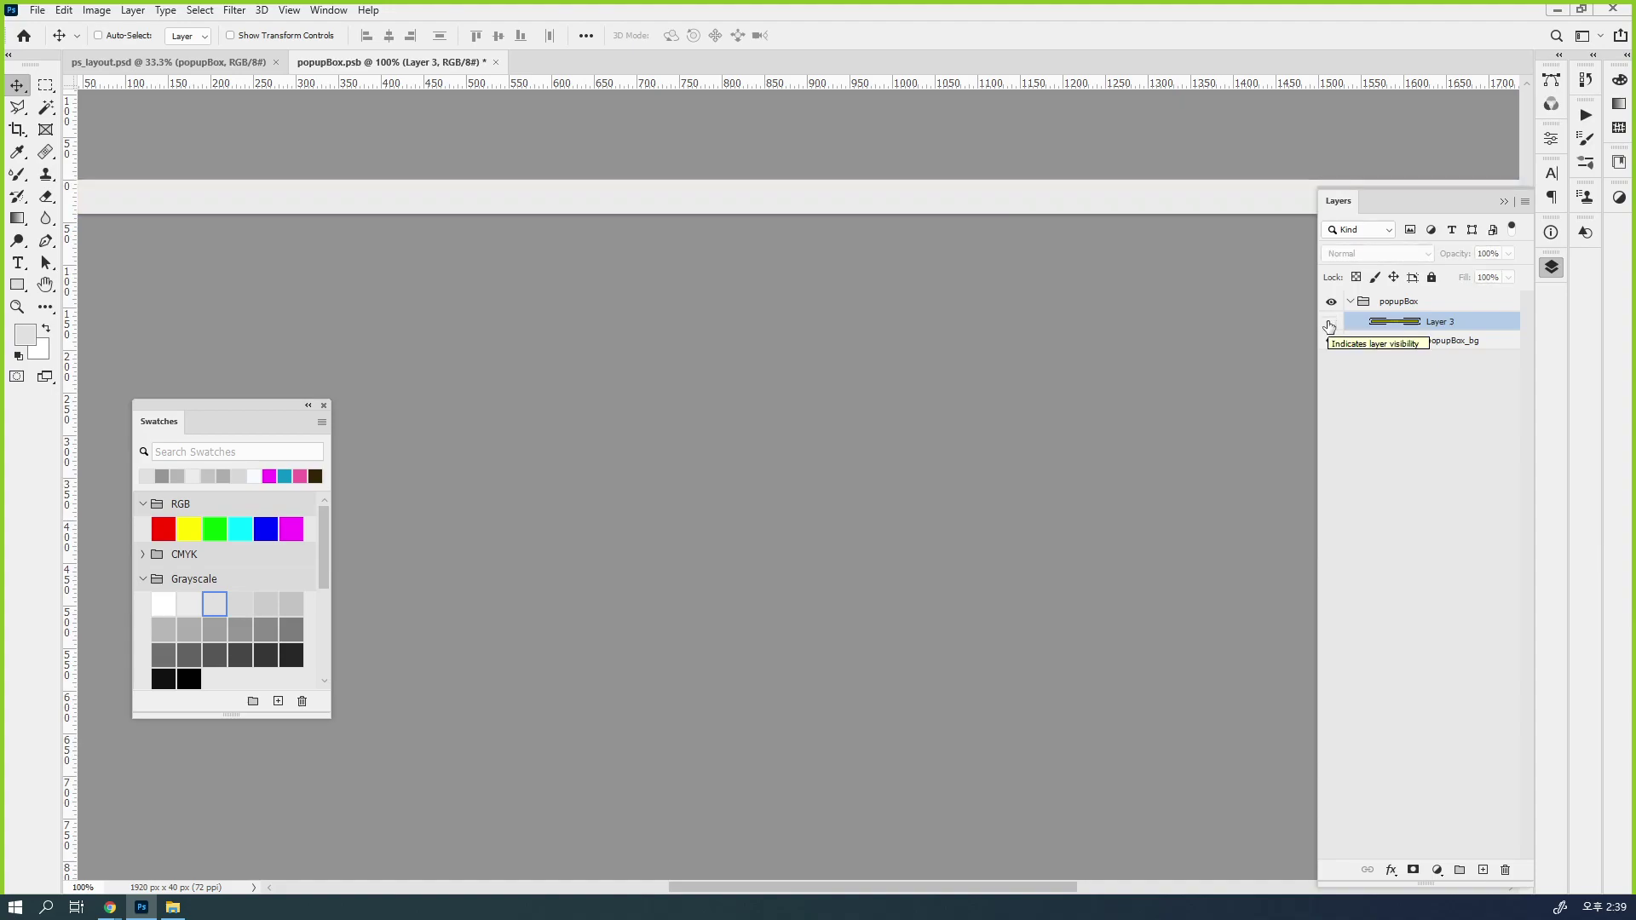
Toggle the popupBox_bg layer's visibility, select it and examine the full width of the background strip
{"action": "left_click", "coordinate": [1331, 341]}
{"action": "left_click", "coordinate": [1330, 342]}
{"action": "left_click", "coordinate": [1331, 342]}
{"action": "left_click", "coordinate": [1331, 342]}
{"action": "left_click", "coordinate": [1351, 342]}
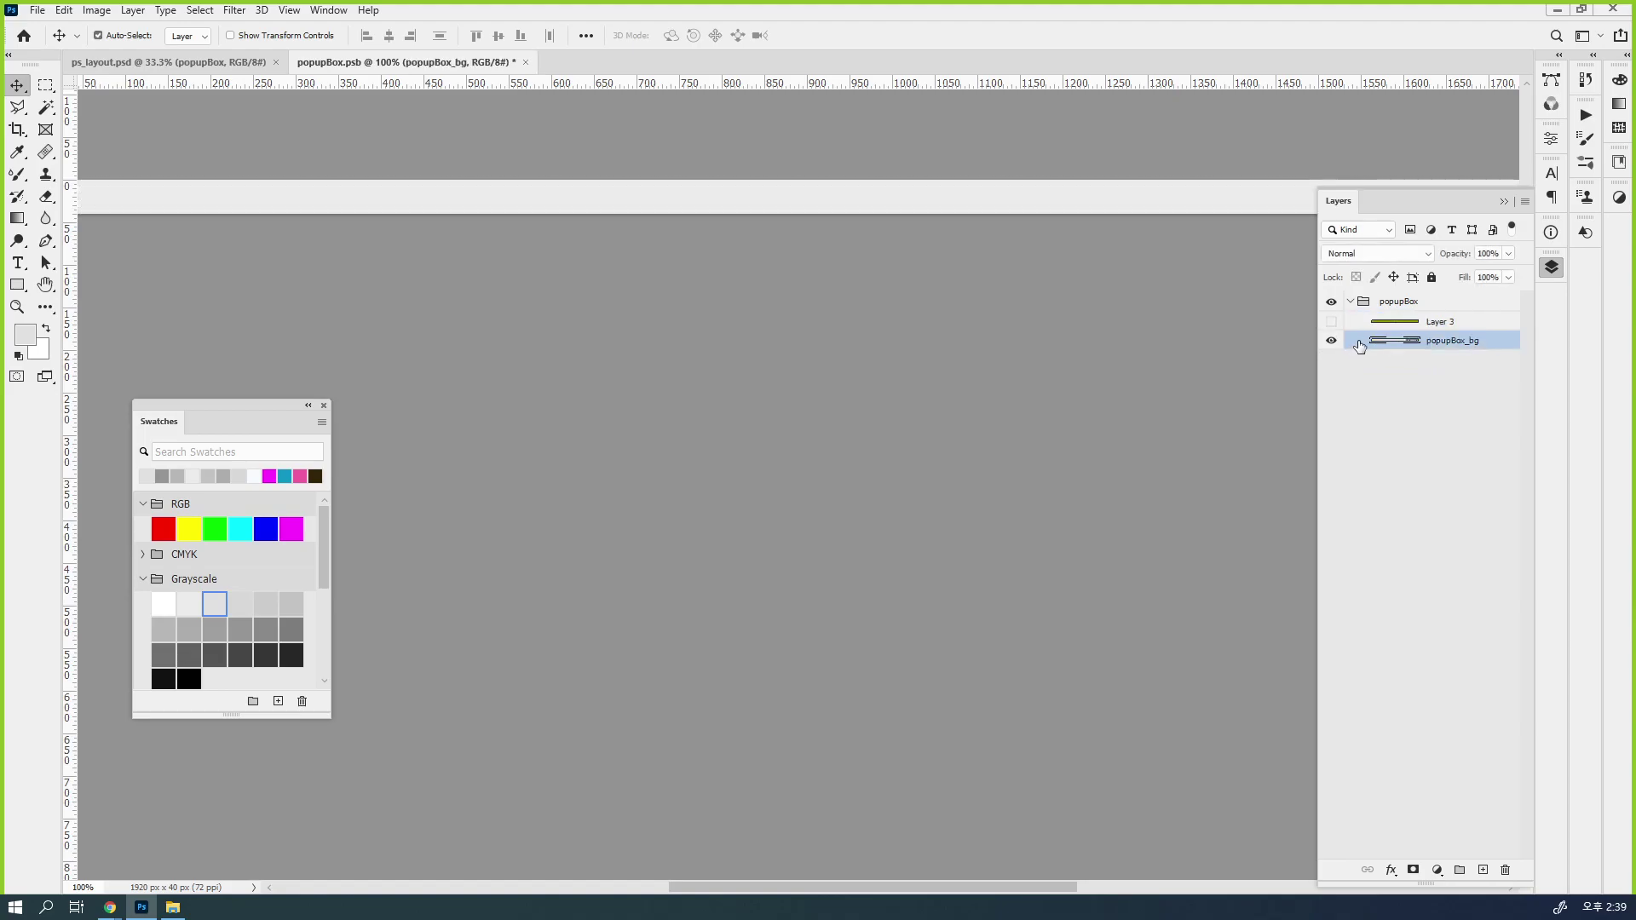
{"action": "key", "text": "ctrl+minus"}
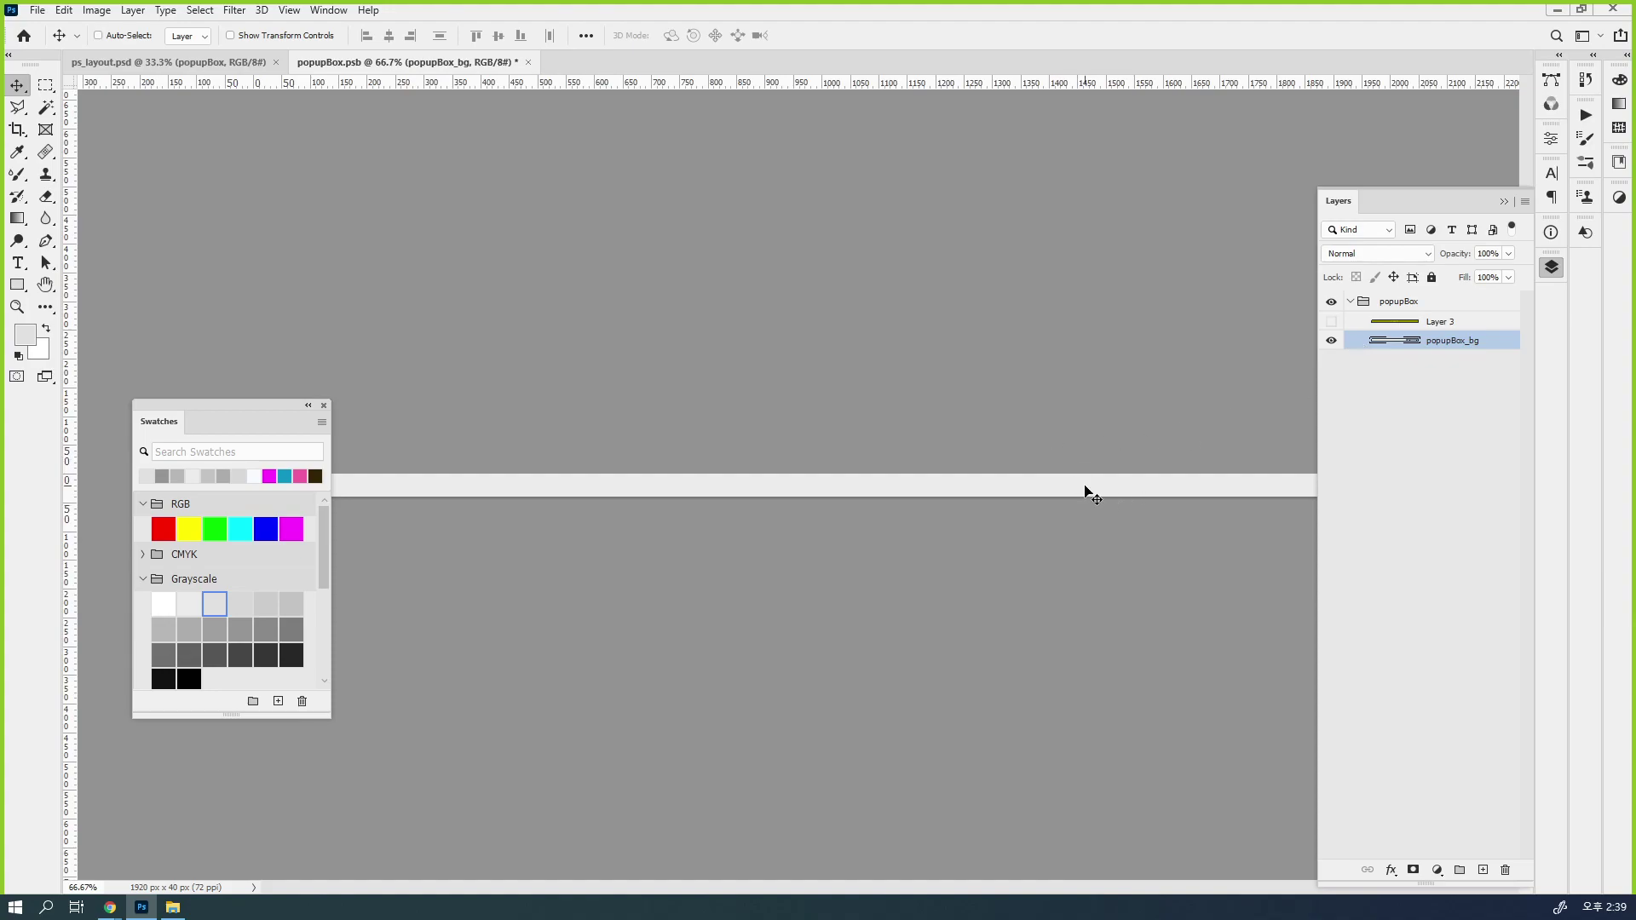
{"action": "key", "text": "ctrl+minus"}
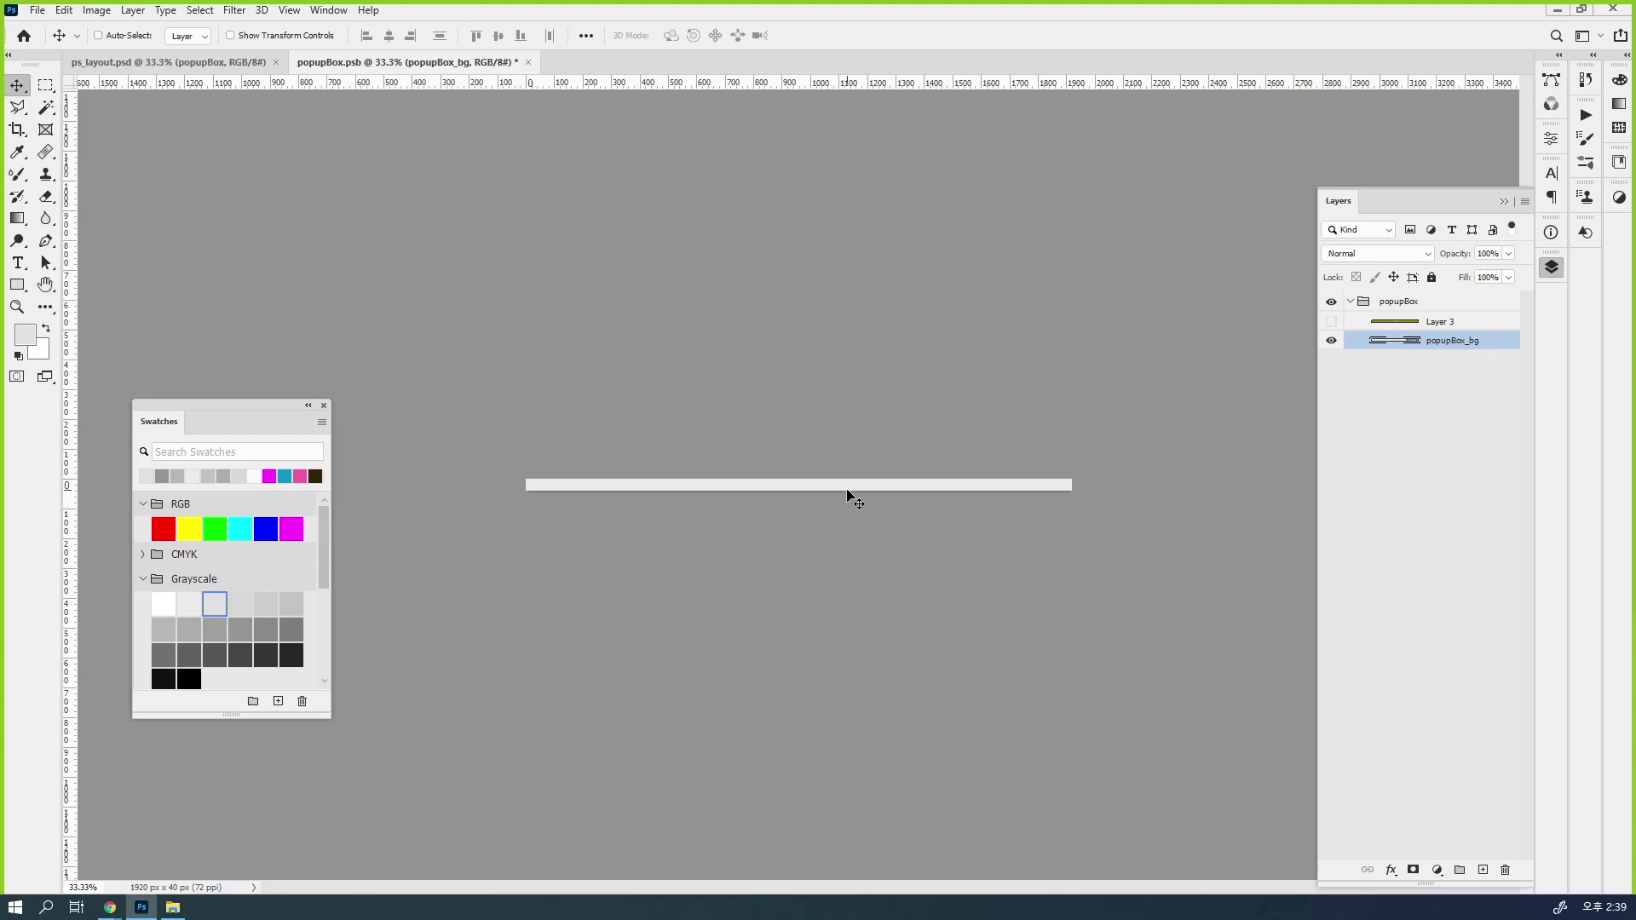
Show Layer 3, sample the banner's olive green as the foreground color, and hide Layer 3 again
{"action": "left_click", "coordinate": [1331, 321]}
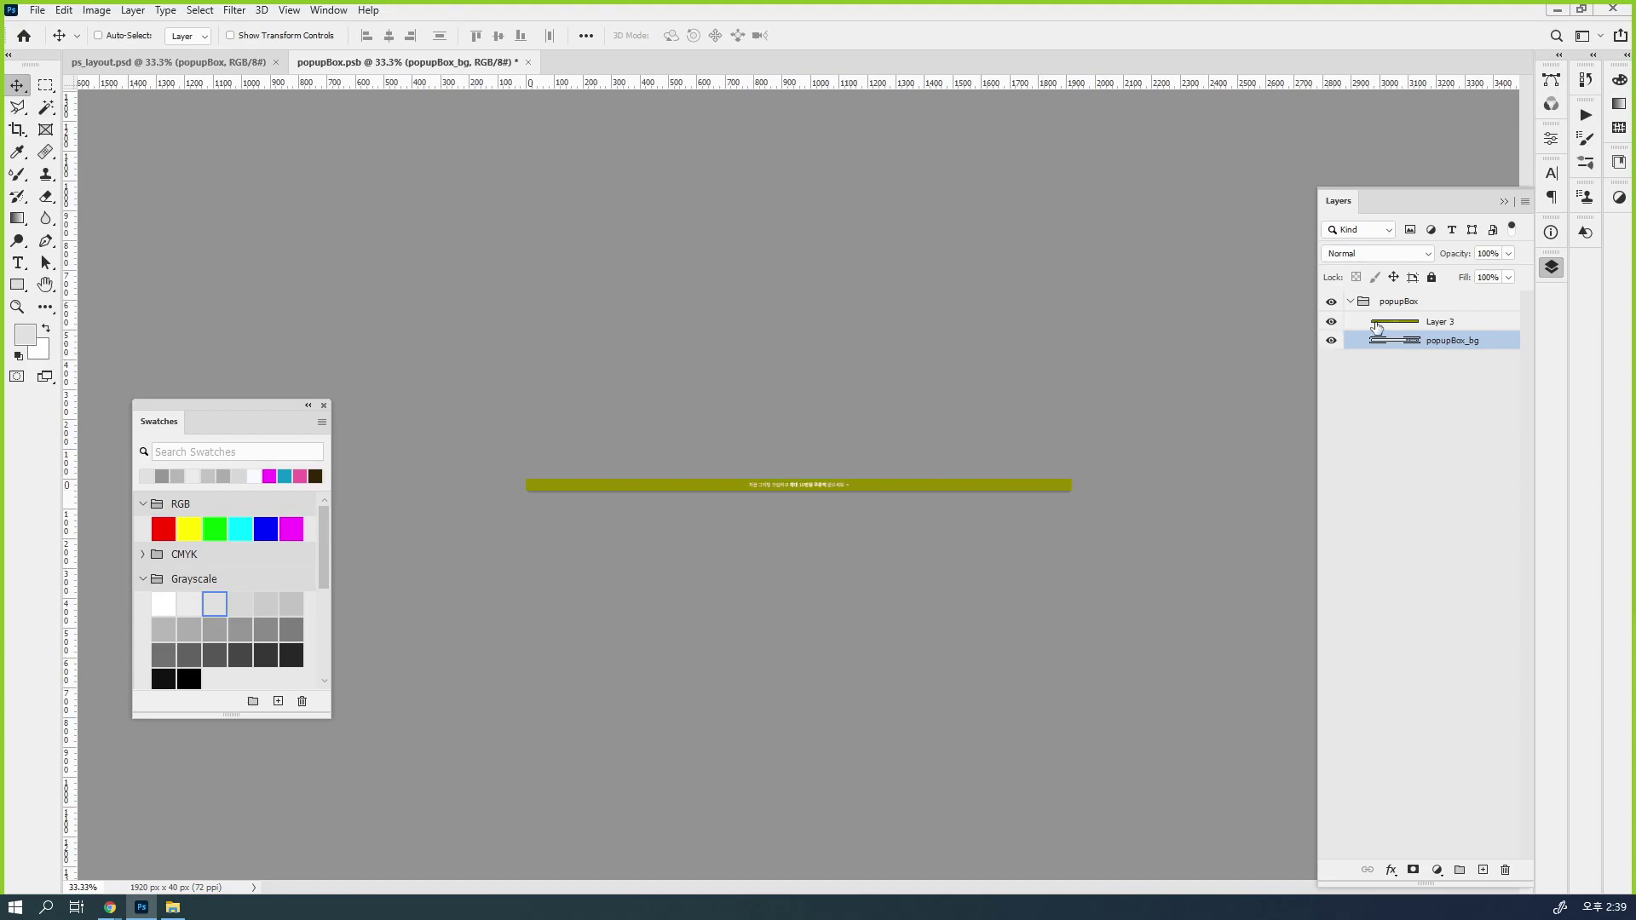
{"action": "key", "text": "ctrl+plus"}
{"action": "key", "text": "ctrl+plus"}
{"action": "left_click", "coordinate": [939, 487]}
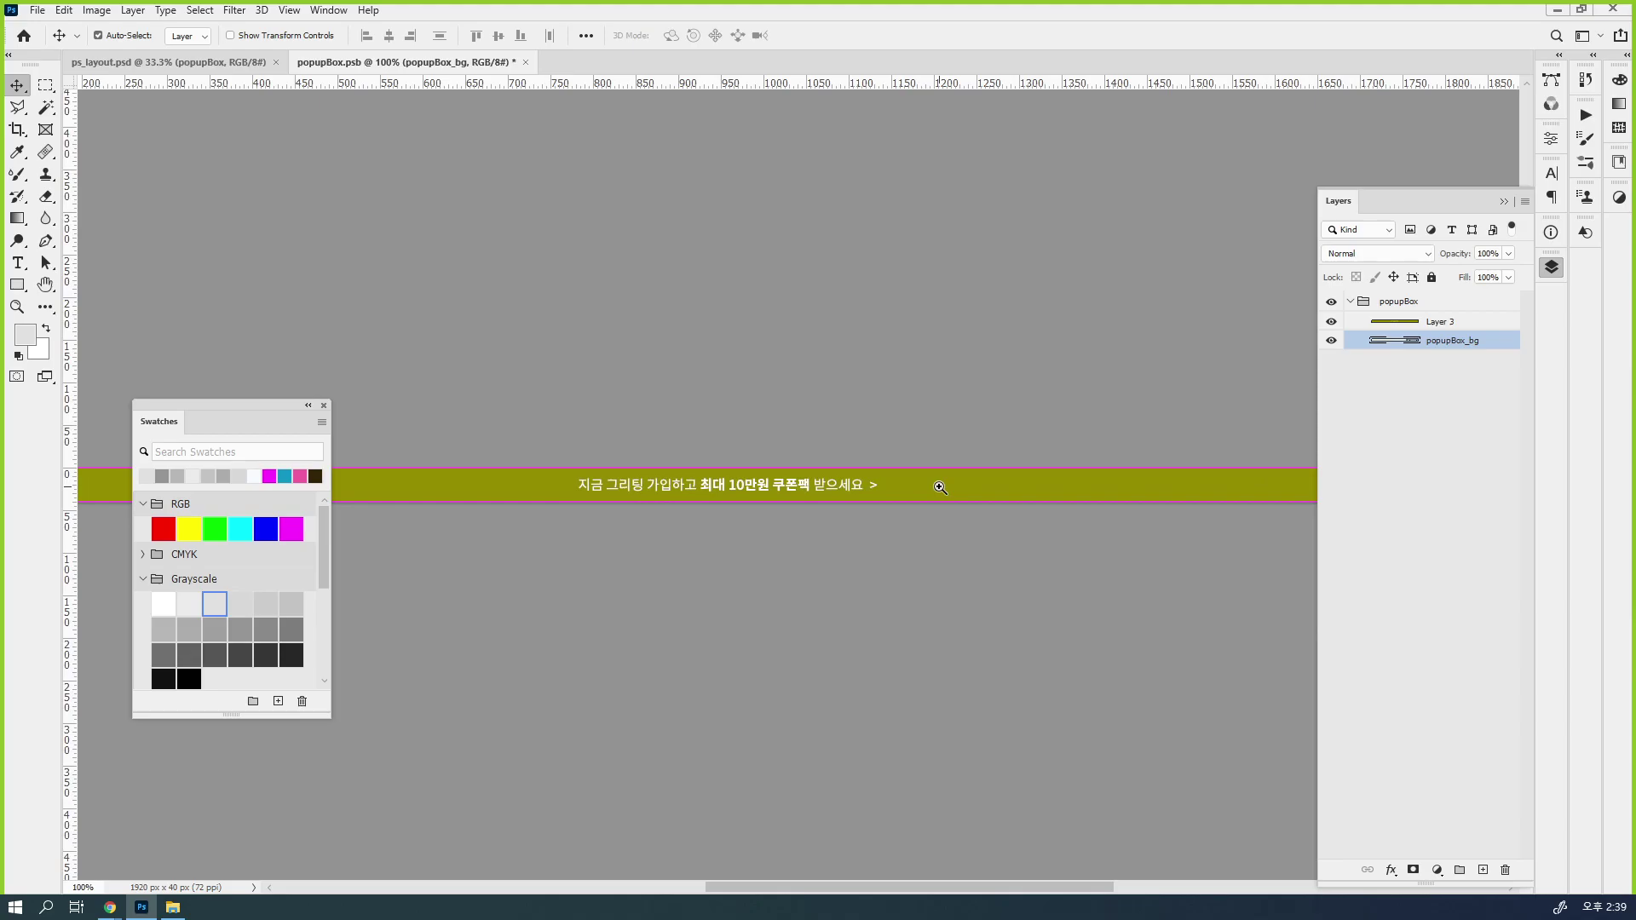
{"action": "left_click", "coordinate": [940, 487]}
{"action": "left_click", "coordinate": [940, 486]}
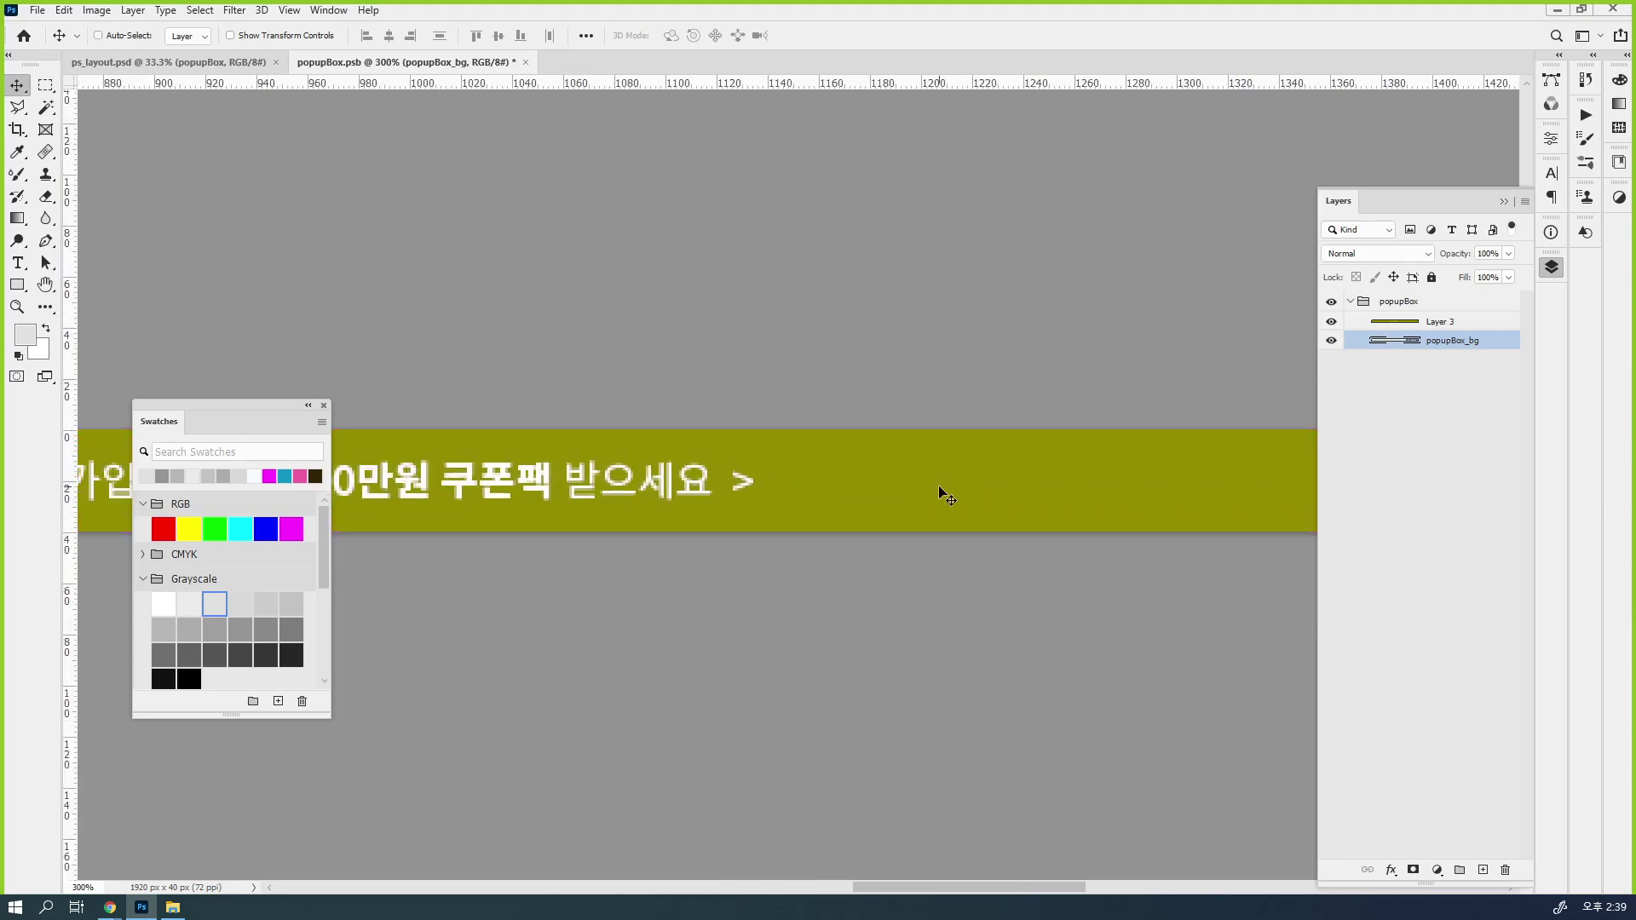
{"action": "key", "text": "i"}
{"action": "left_click", "coordinate": [944, 481]}
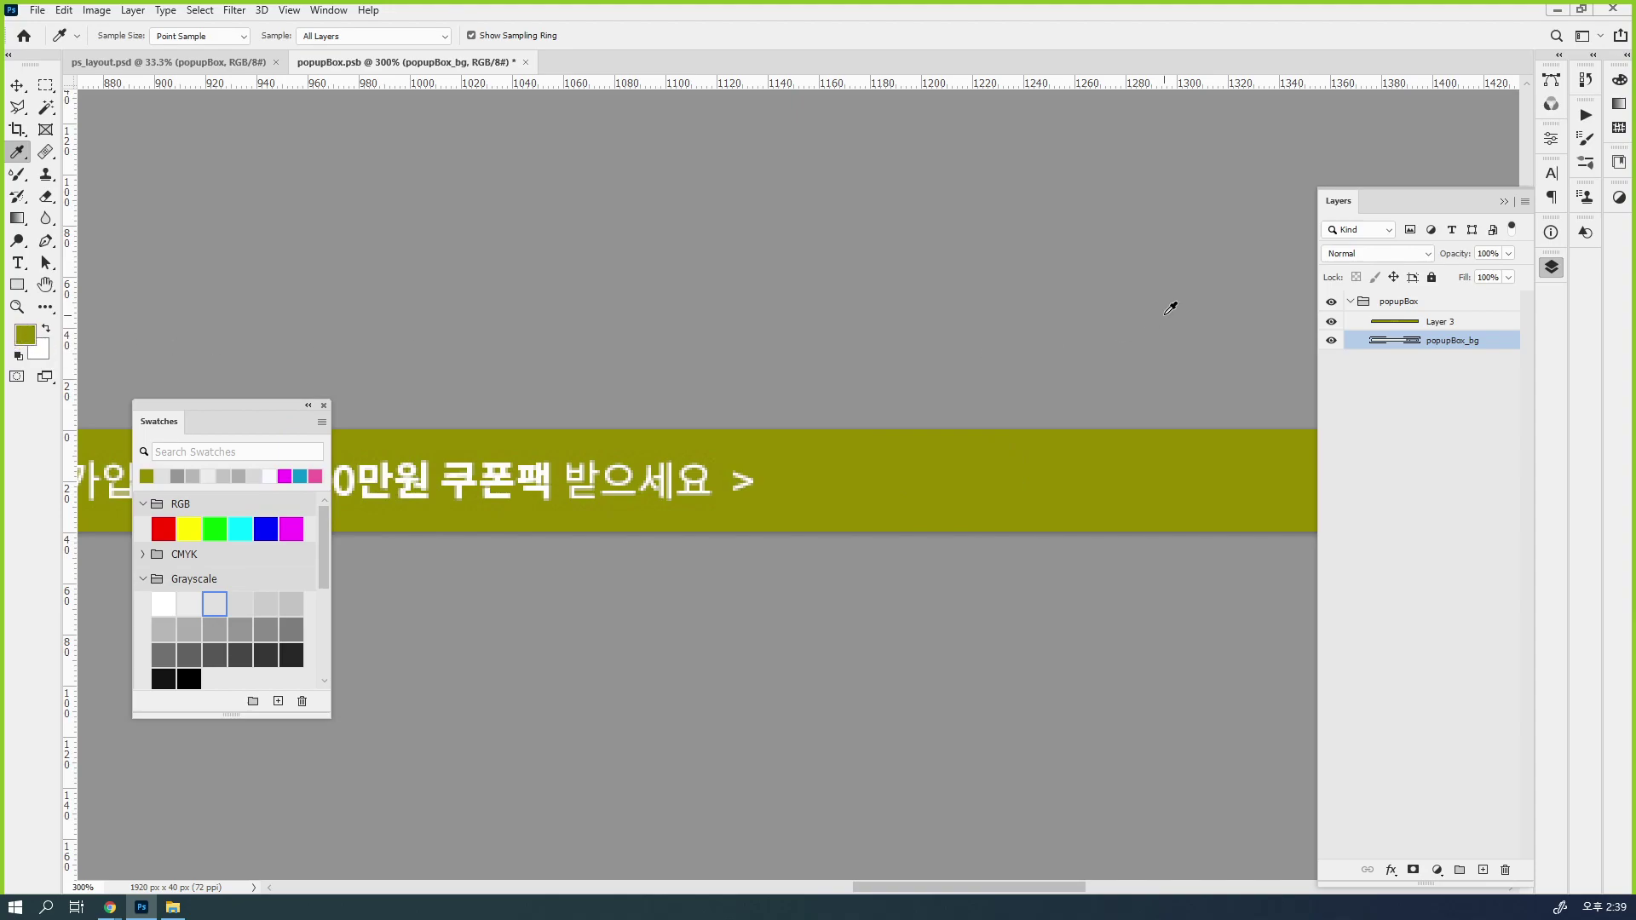
{"action": "left_click", "coordinate": [1331, 321]}
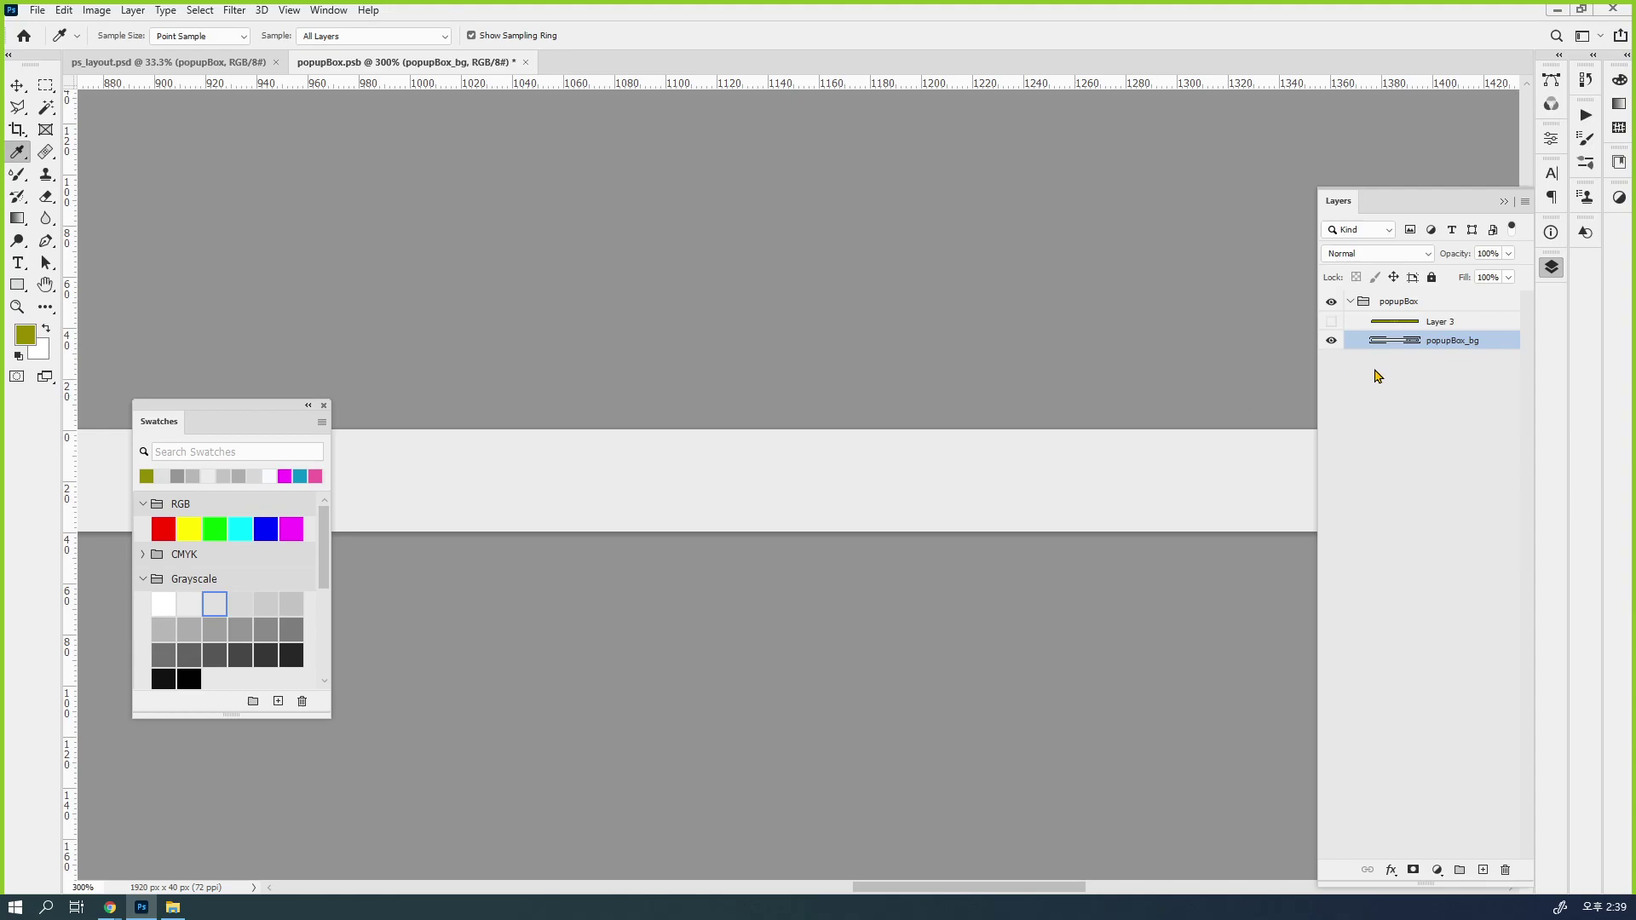
Add a new layer above popupBox_bg, hide popupBox_bg and fill the new layer with the olive foreground color
{"action": "left_click", "coordinate": [1483, 869]}
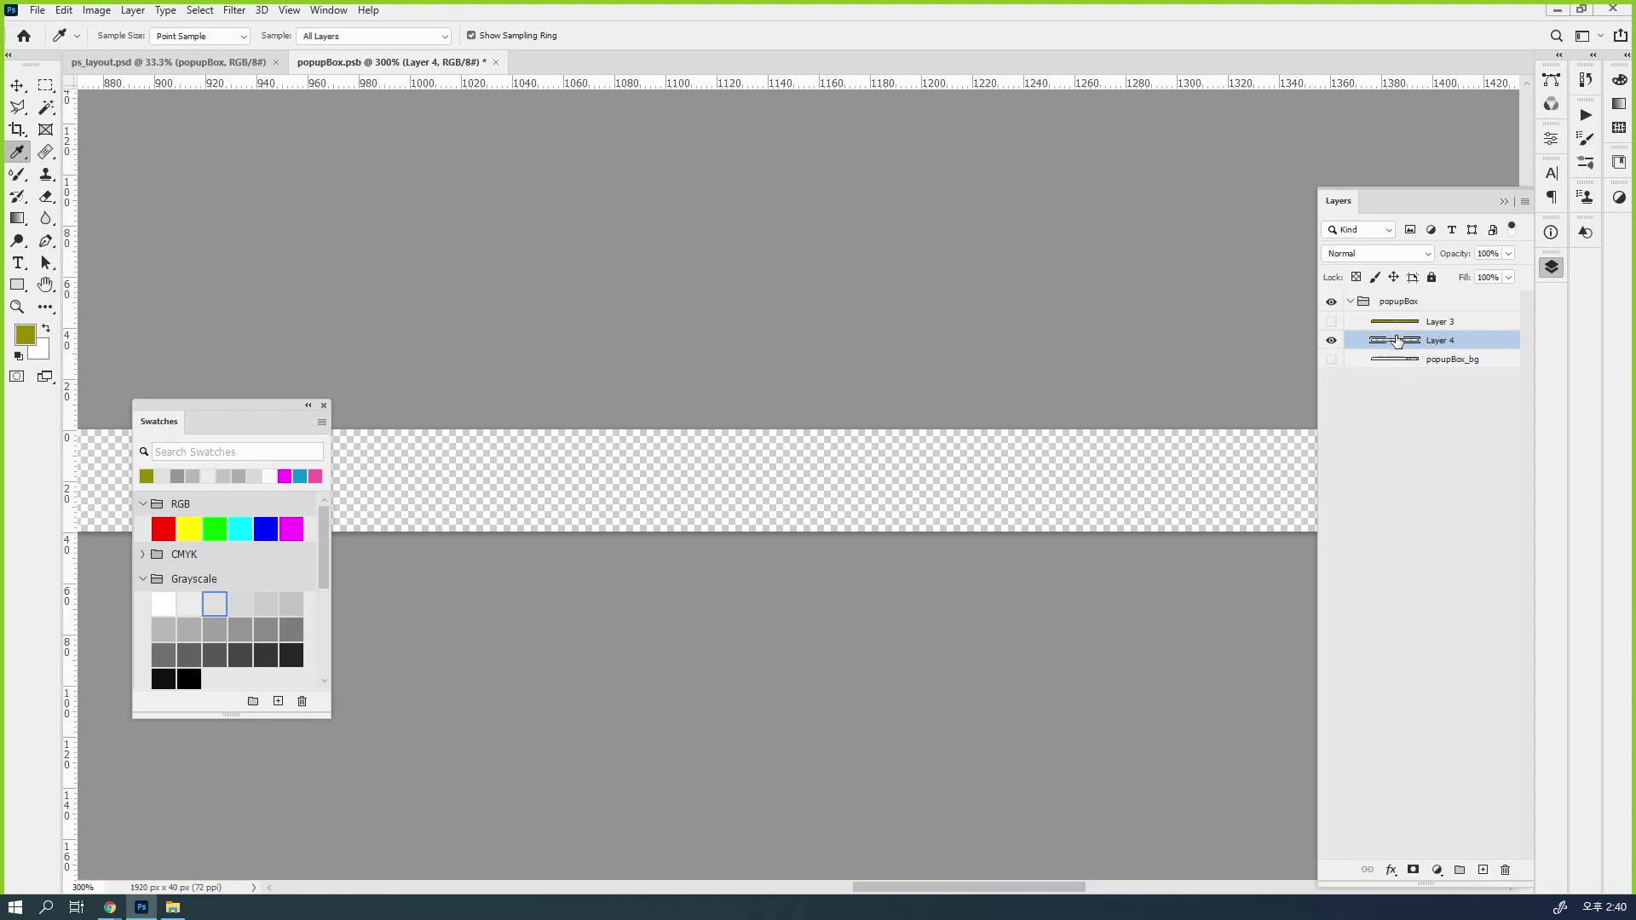
{"action": "left_click_drag", "start_coordinate": [18, 218], "coordinate": [75, 240]}
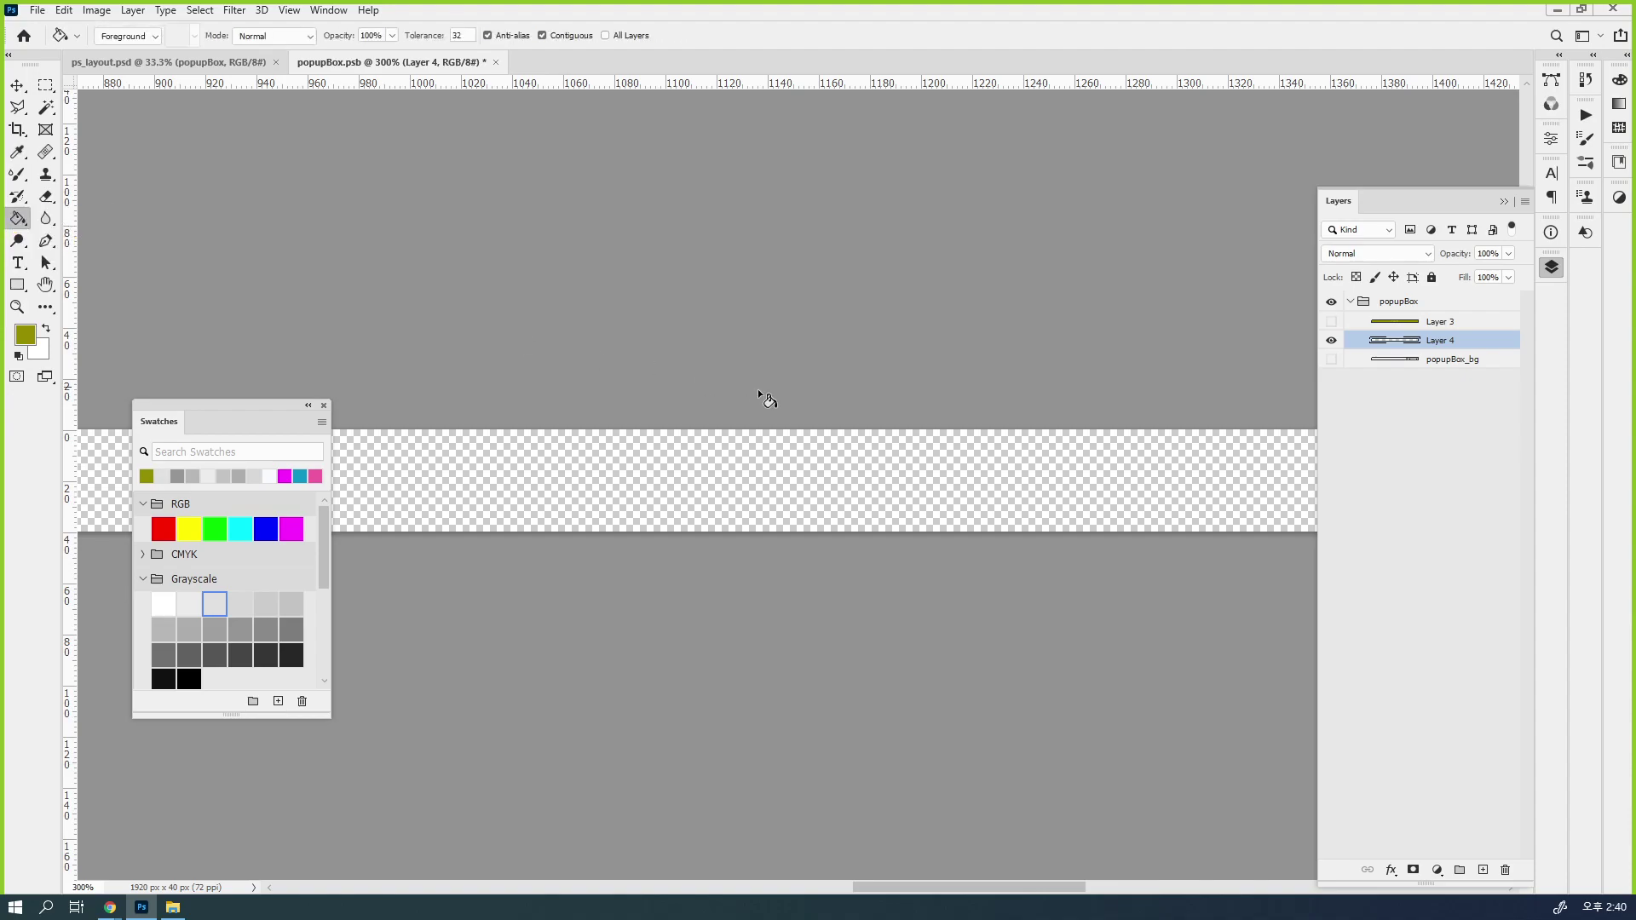
{"action": "left_click", "coordinate": [804, 446]}
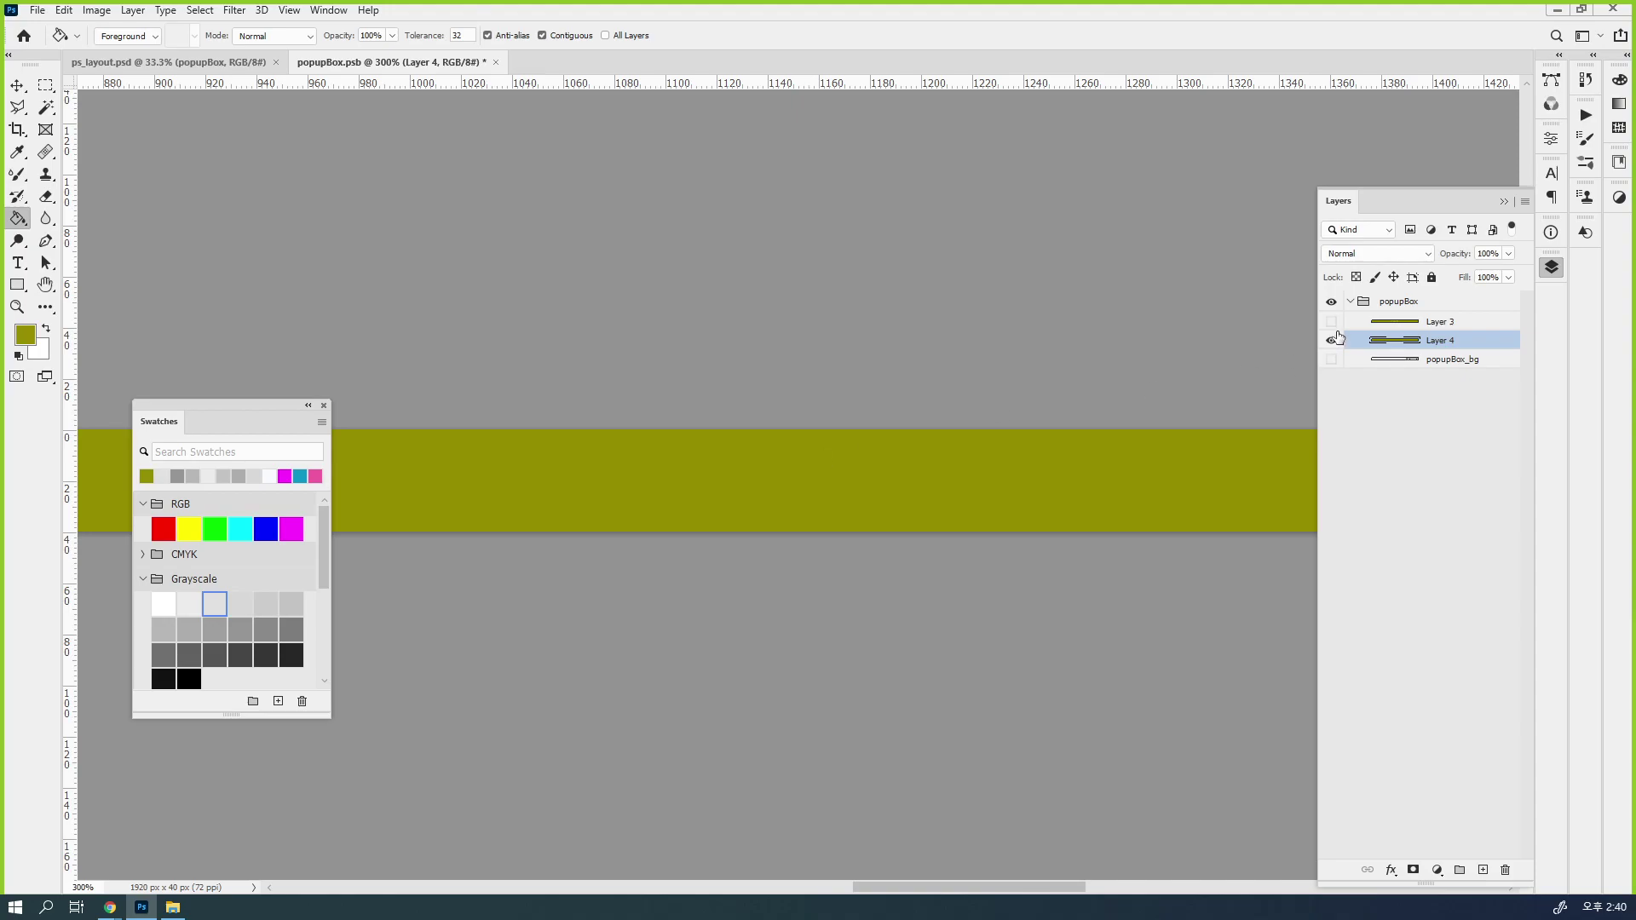
Copy the popupBox_bg layer's name and rename the olive-filled layer as popupBox_bg
{"action": "double_click", "coordinate": [1448, 361]}
{"action": "key", "text": "ctrl+c"}
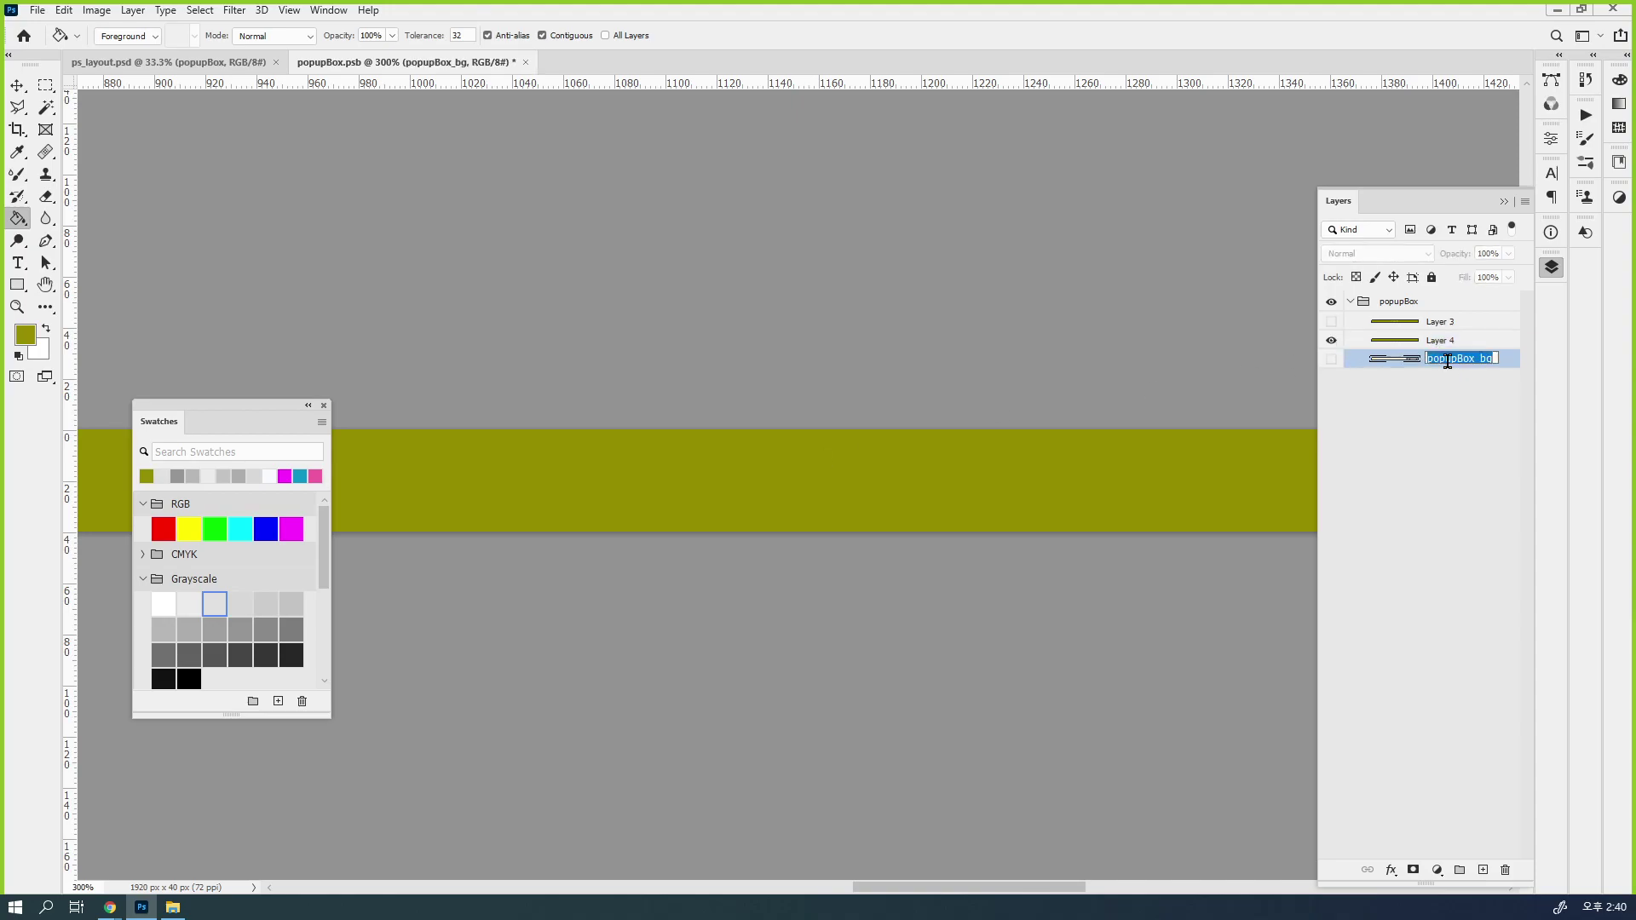
{"action": "key", "text": "shift+Tab"}
{"action": "key", "text": "ctrl+v"}
{"action": "key", "text": "Return"}
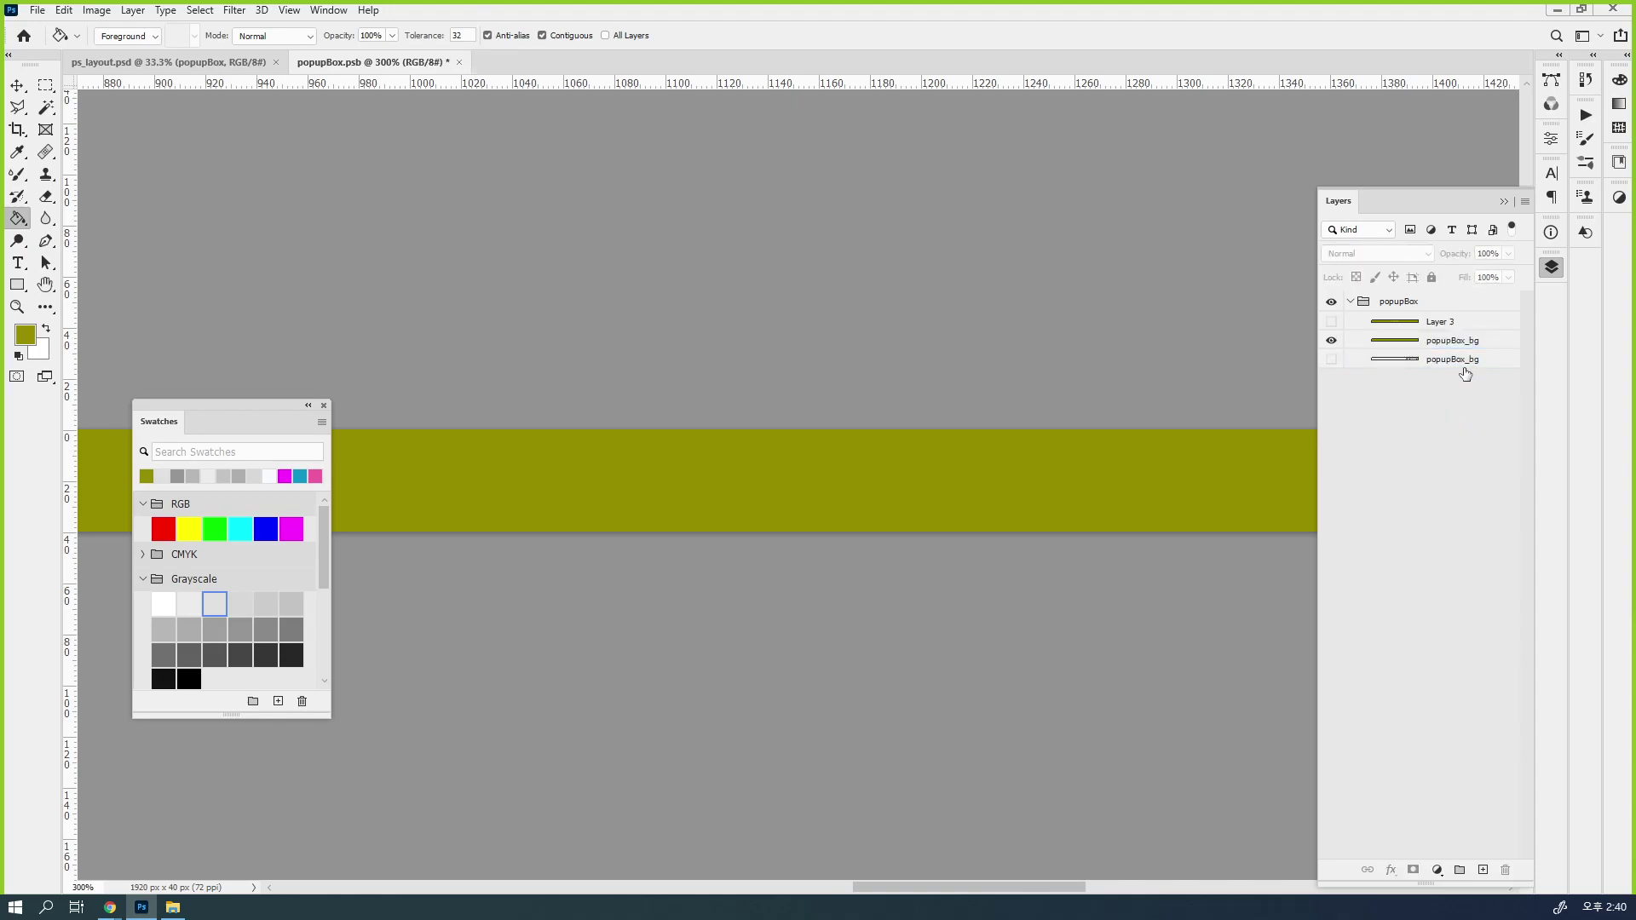
Try removing the original gray popupBox_bg layer, and undo the removal
{"action": "left_click", "coordinate": [1338, 360]}
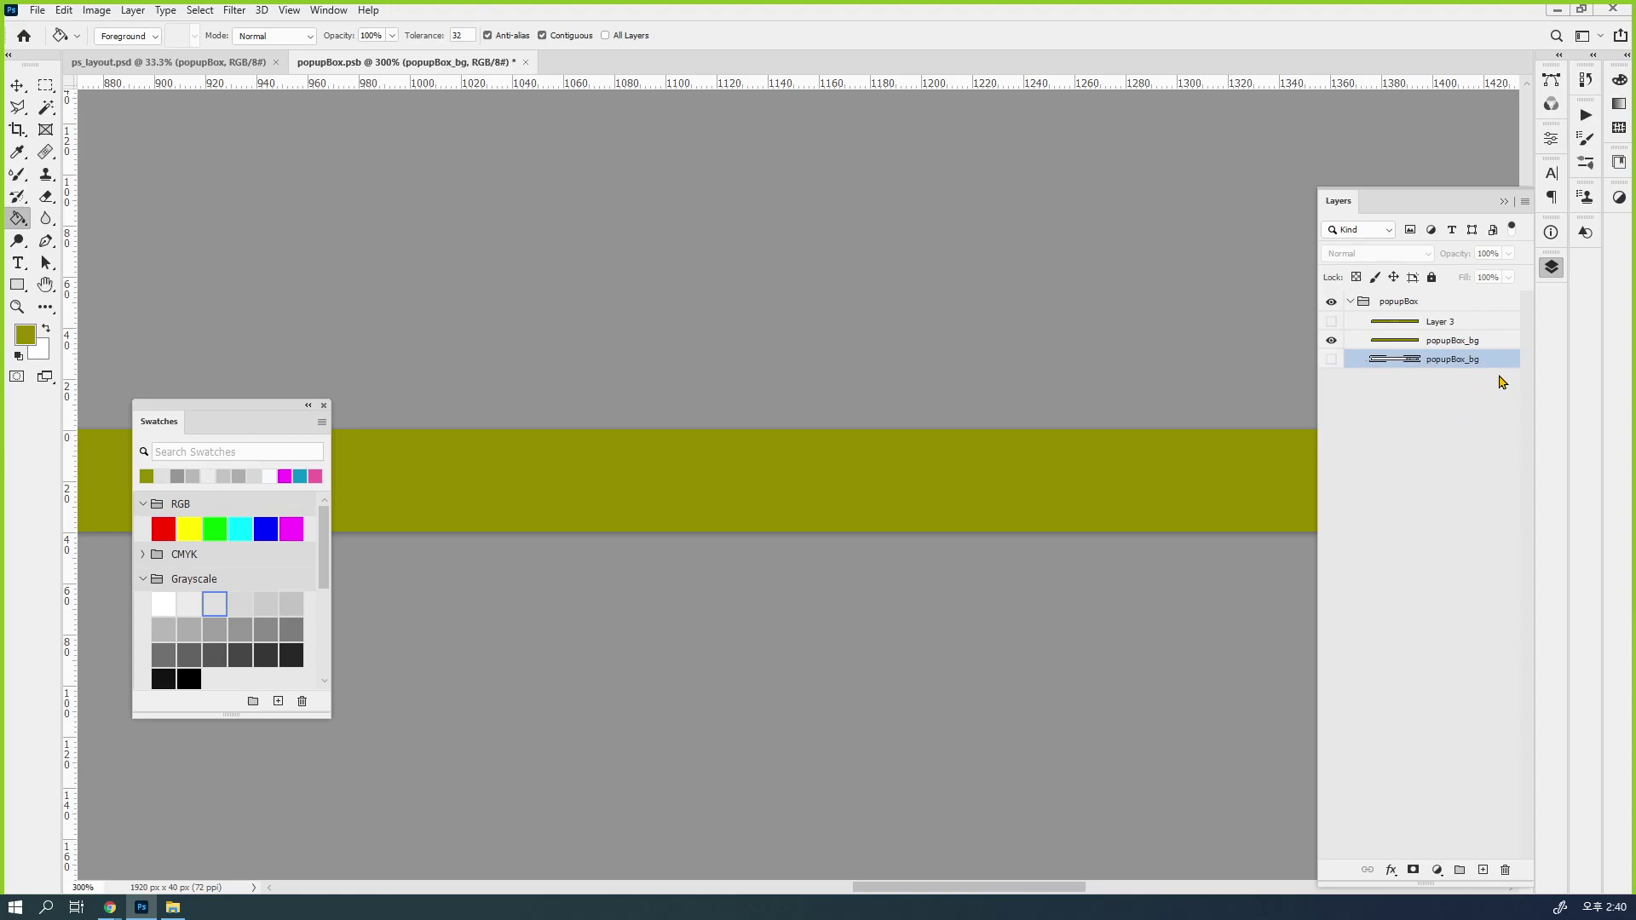
{"action": "key", "text": "ctrl+e"}
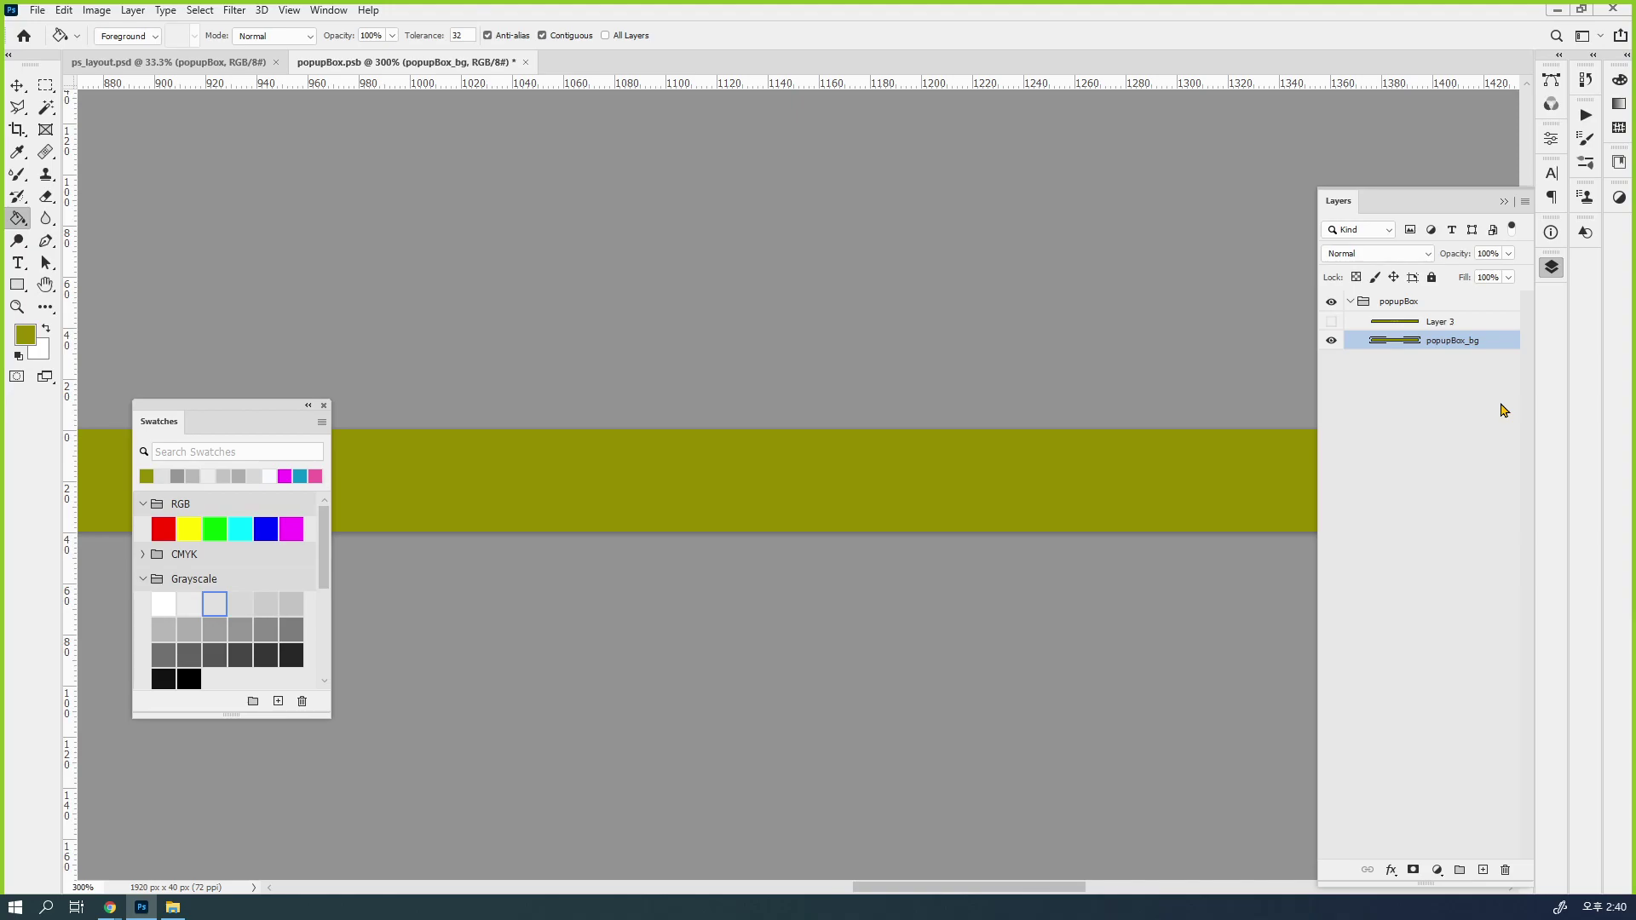
{"action": "key", "text": "ctrl+z"}
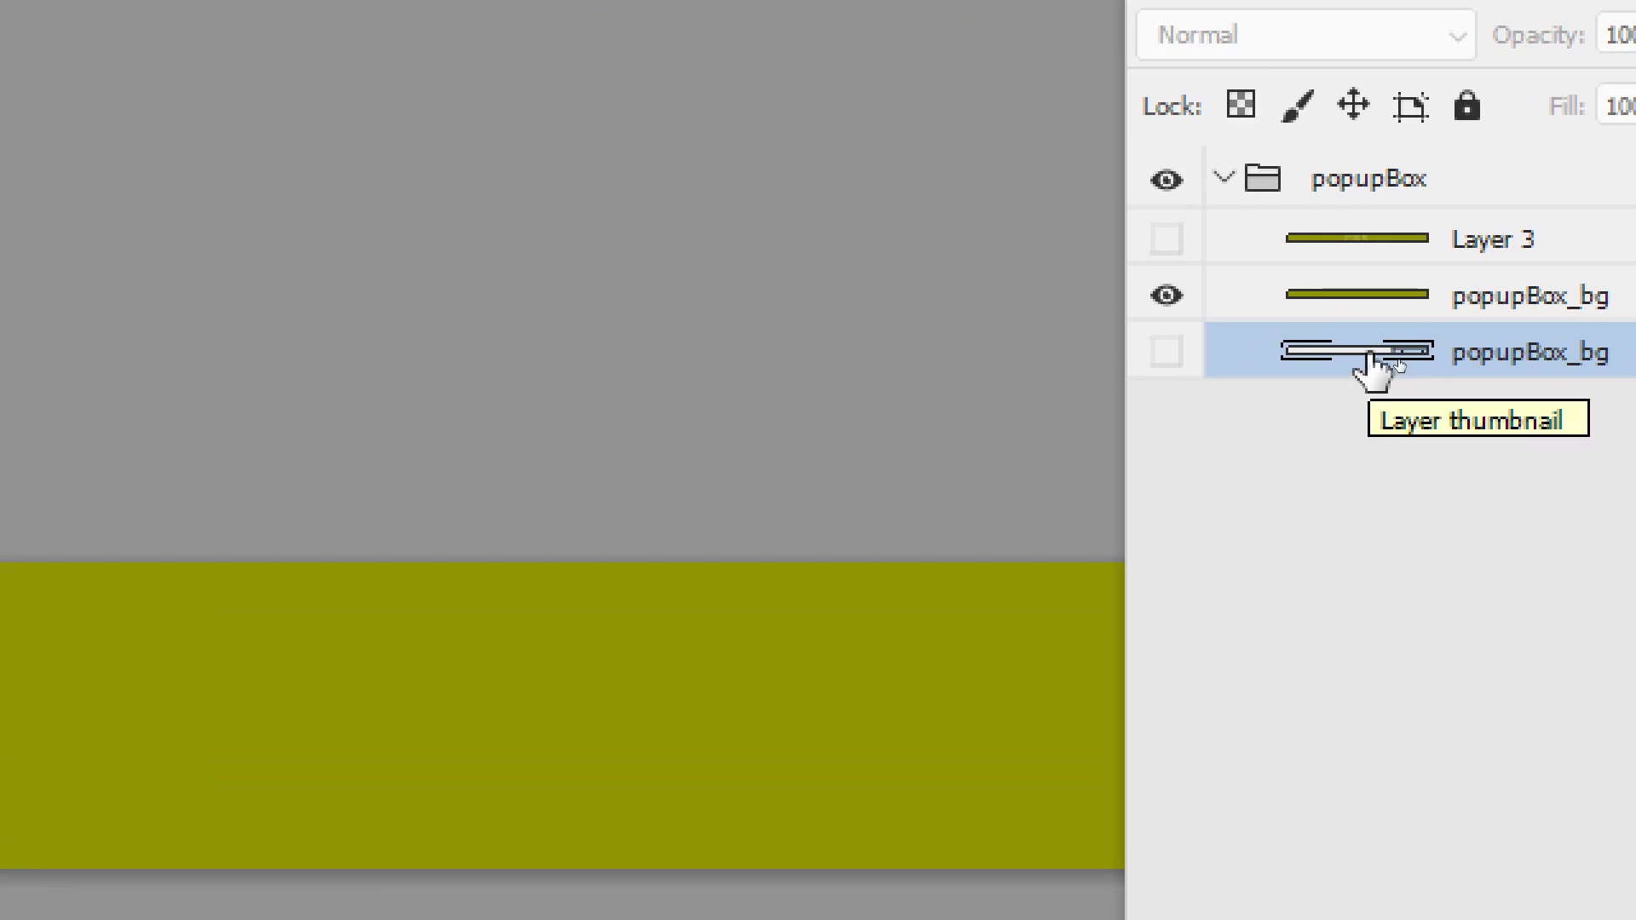
Set the original popupBox_bg shape's fill to the olive color 928c00, sampled from the strip on the canvas
{"action": "double_click", "coordinate": [1369, 356]}
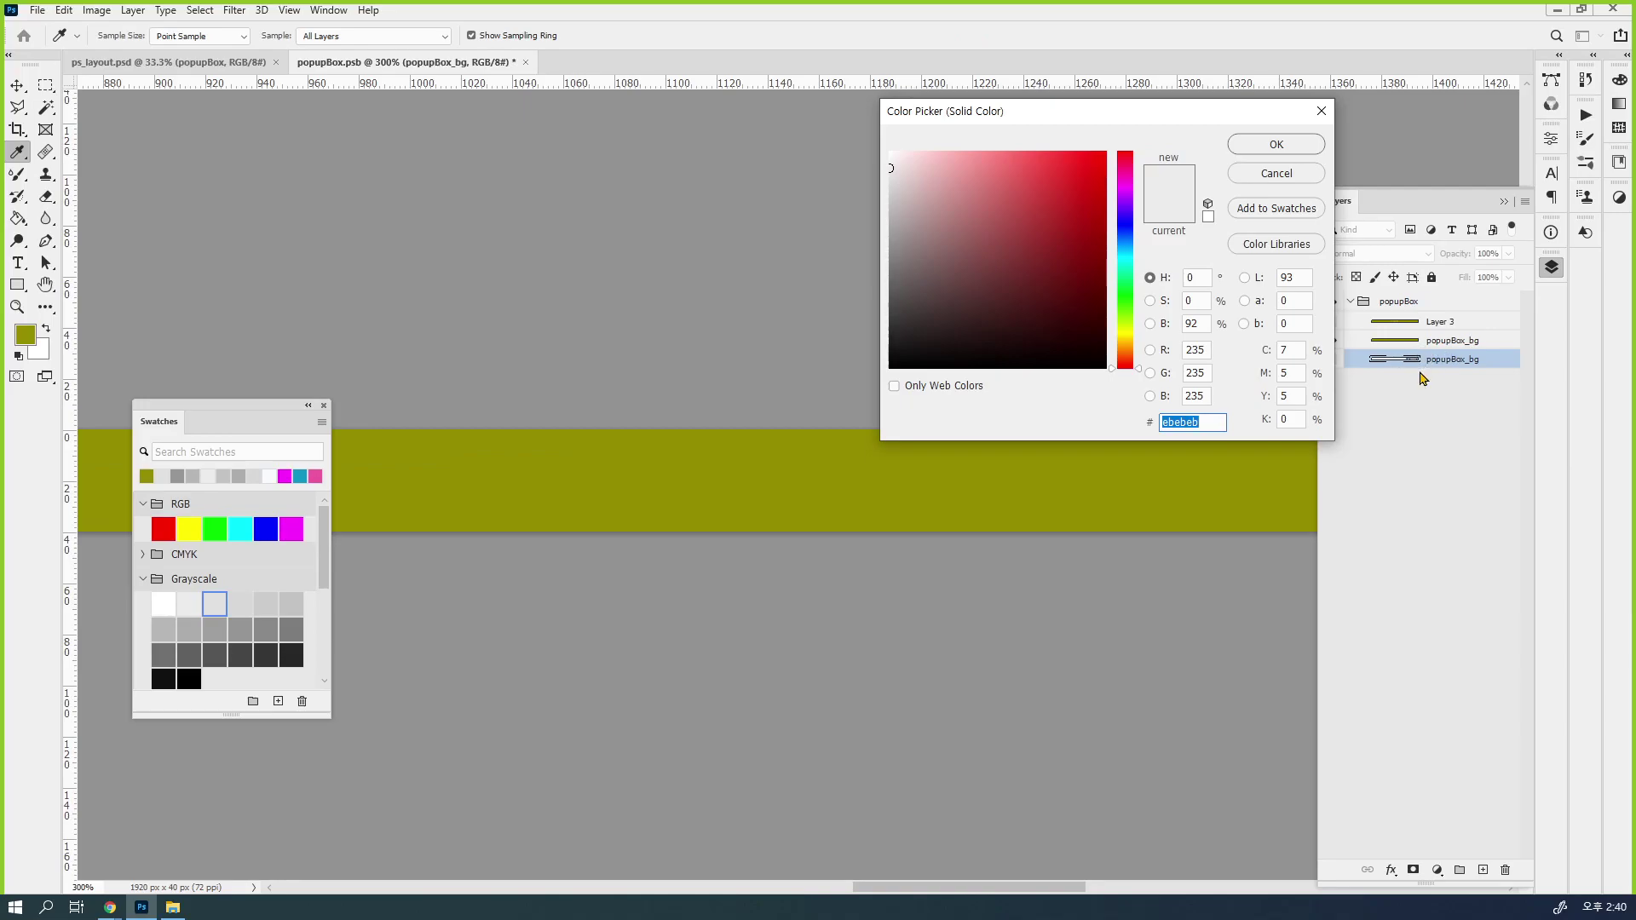
{"action": "left_click", "coordinate": [769, 475]}
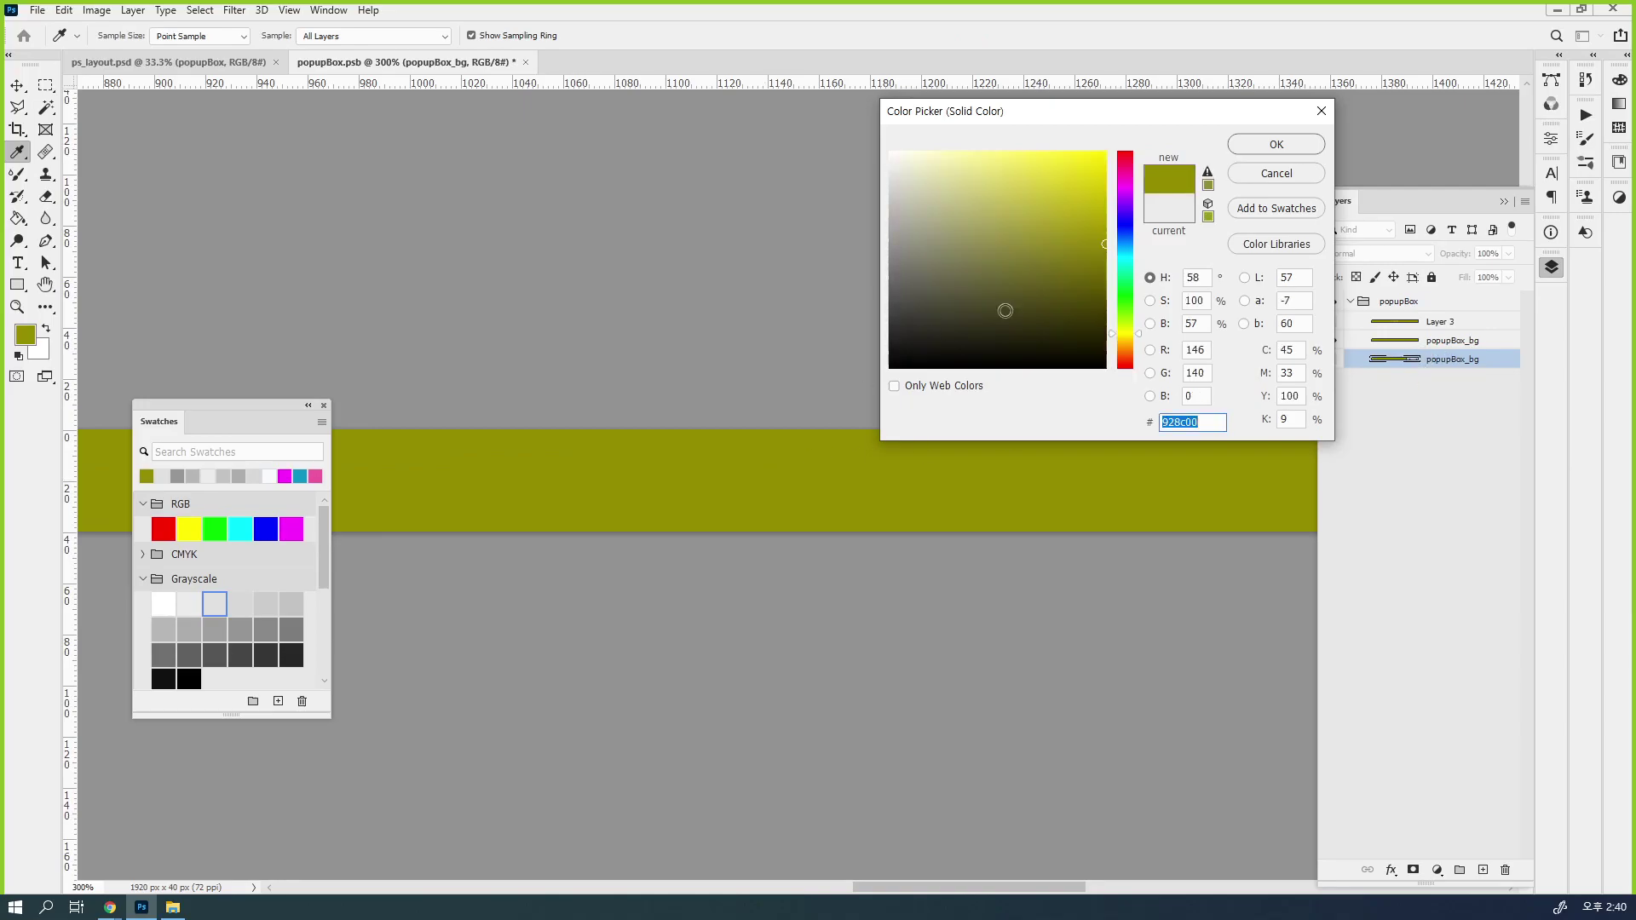
{"action": "left_click", "coordinate": [1275, 144]}
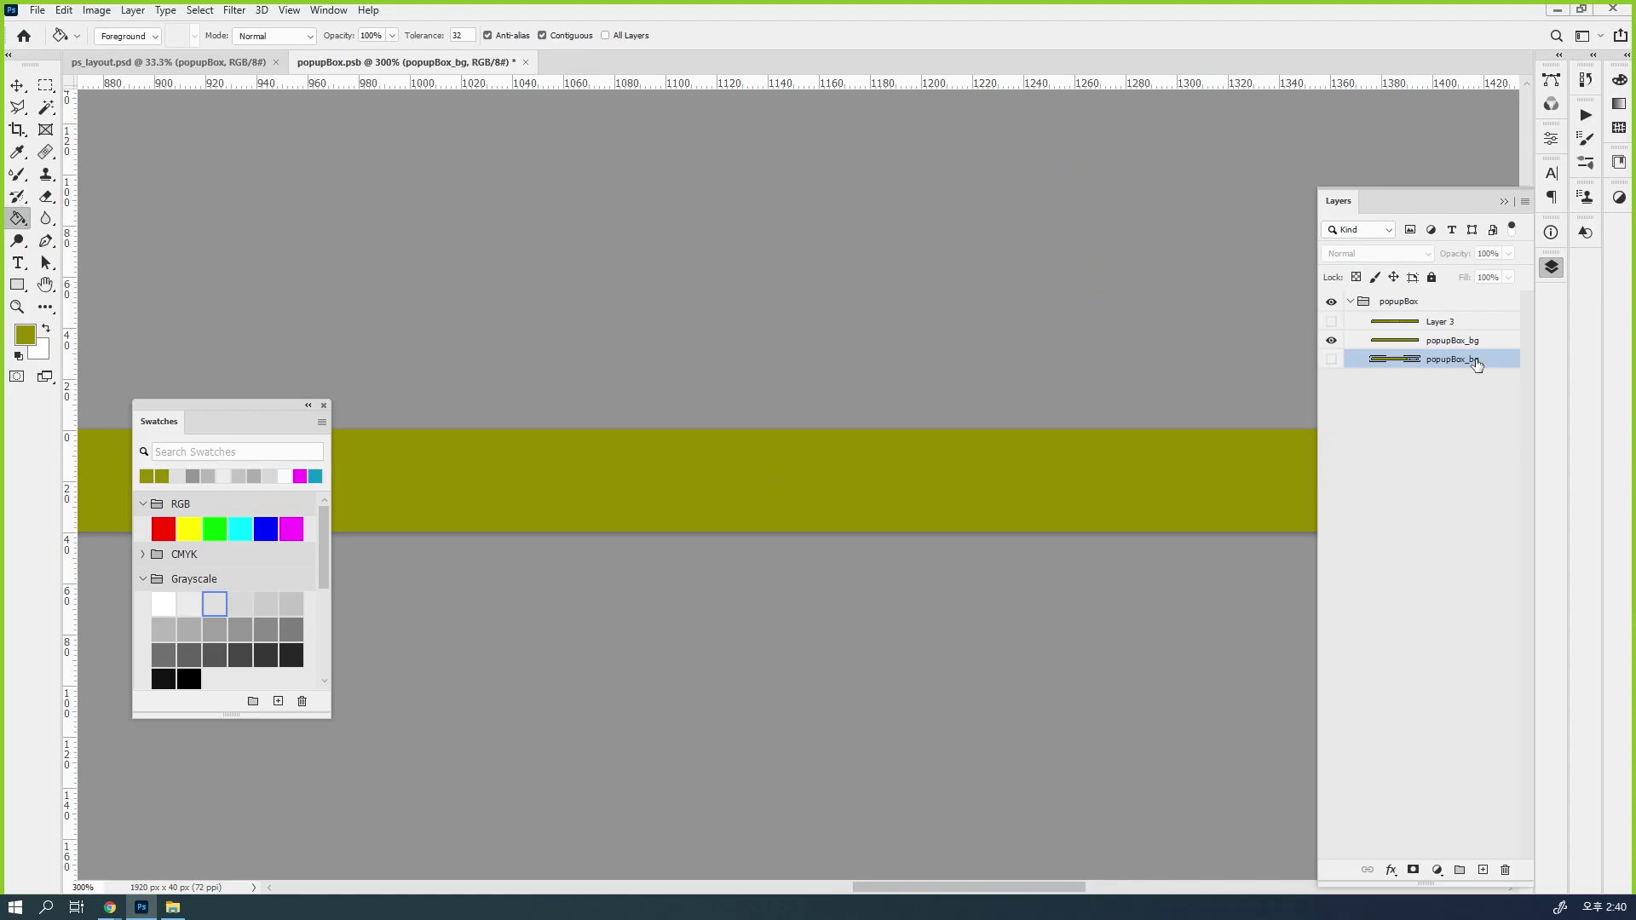
Delete the bucket-filled duplicate popupBox_bg layer and make the recolored popupBox_bg shape visible
{"action": "left_click", "coordinate": [1472, 343]}
{"action": "key", "text": "Delete"}
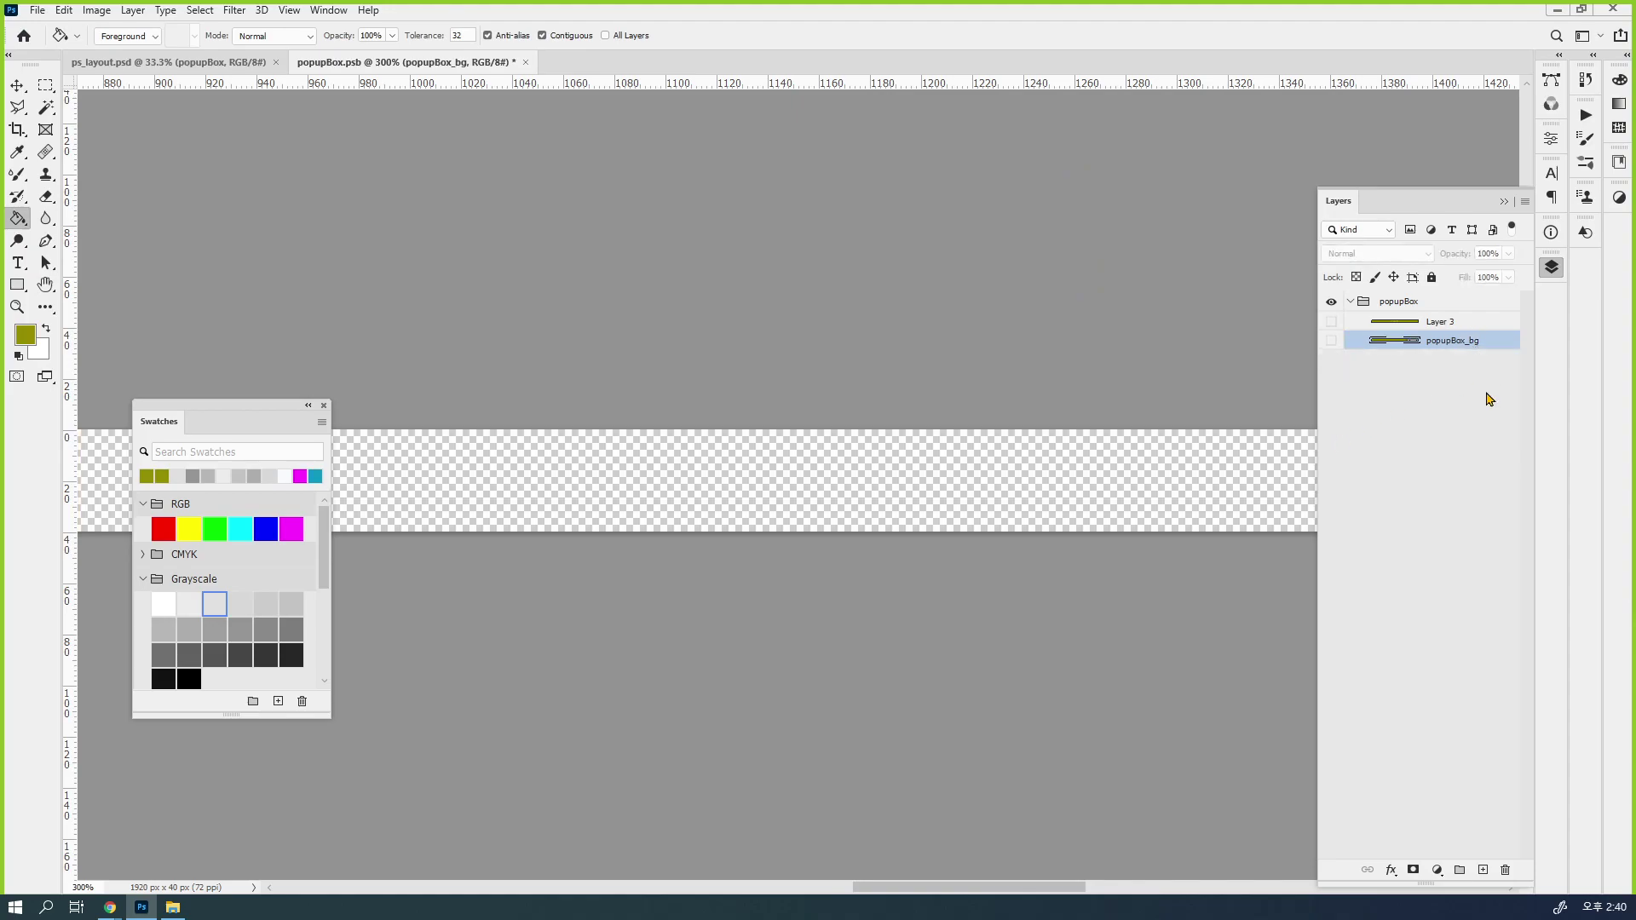
{"action": "left_click", "coordinate": [1331, 340]}
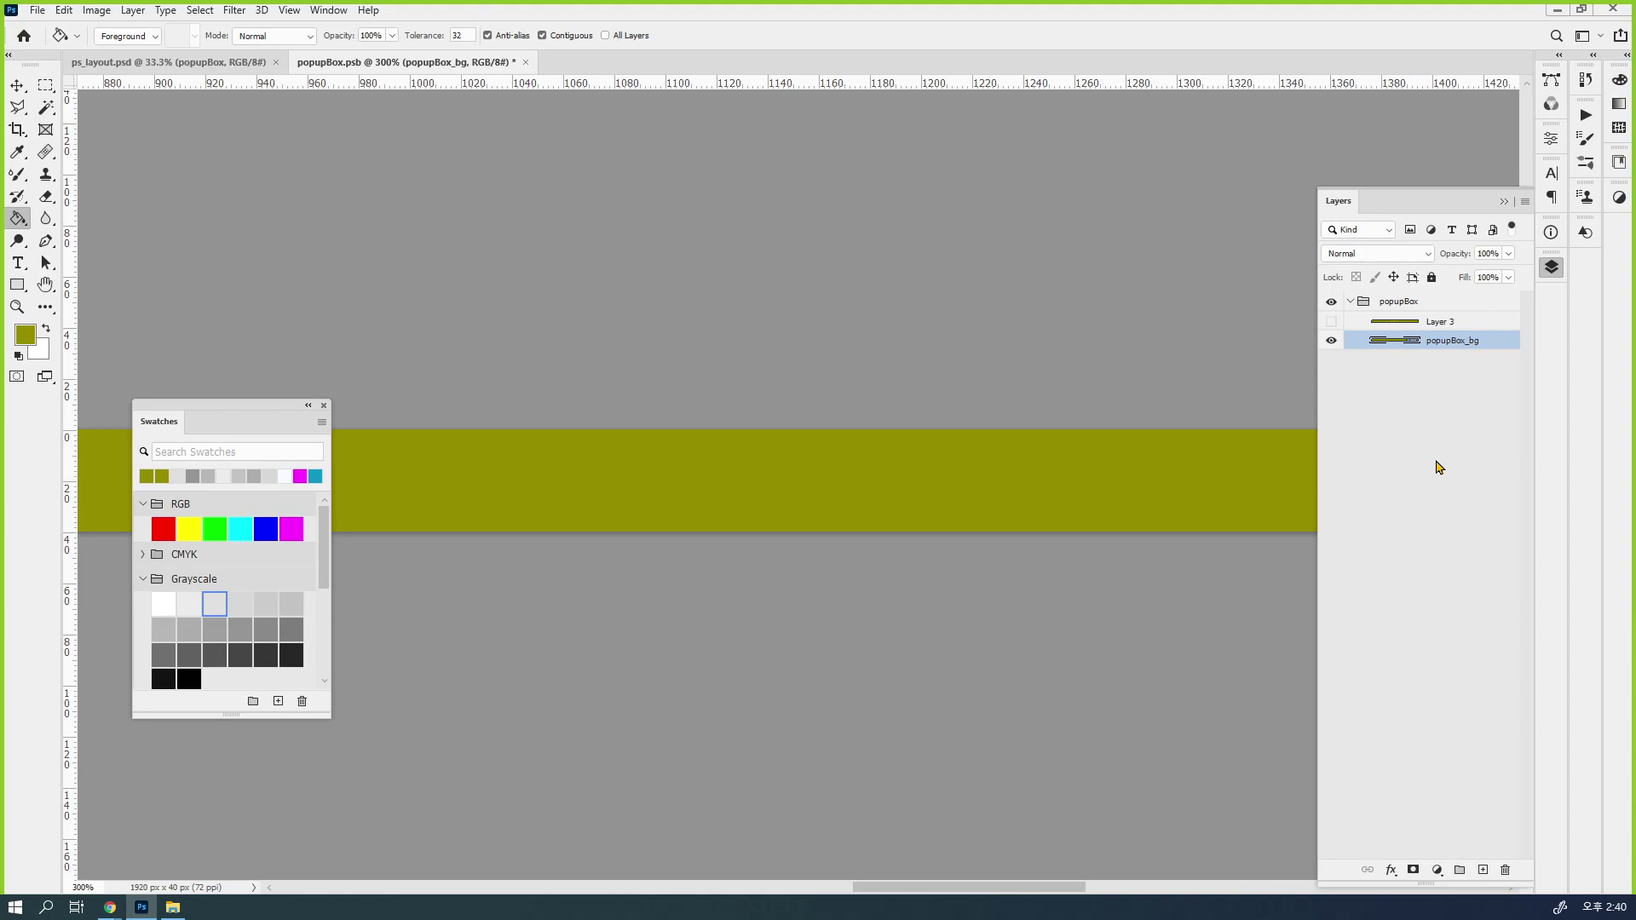
Widen the Layers panel and briefly show Layer 3 to compare its banner with the recolored background
{"action": "left_click_drag", "start_coordinate": [1318, 396], "coordinate": [1215, 402]}
{"action": "left_click", "coordinate": [1228, 322]}
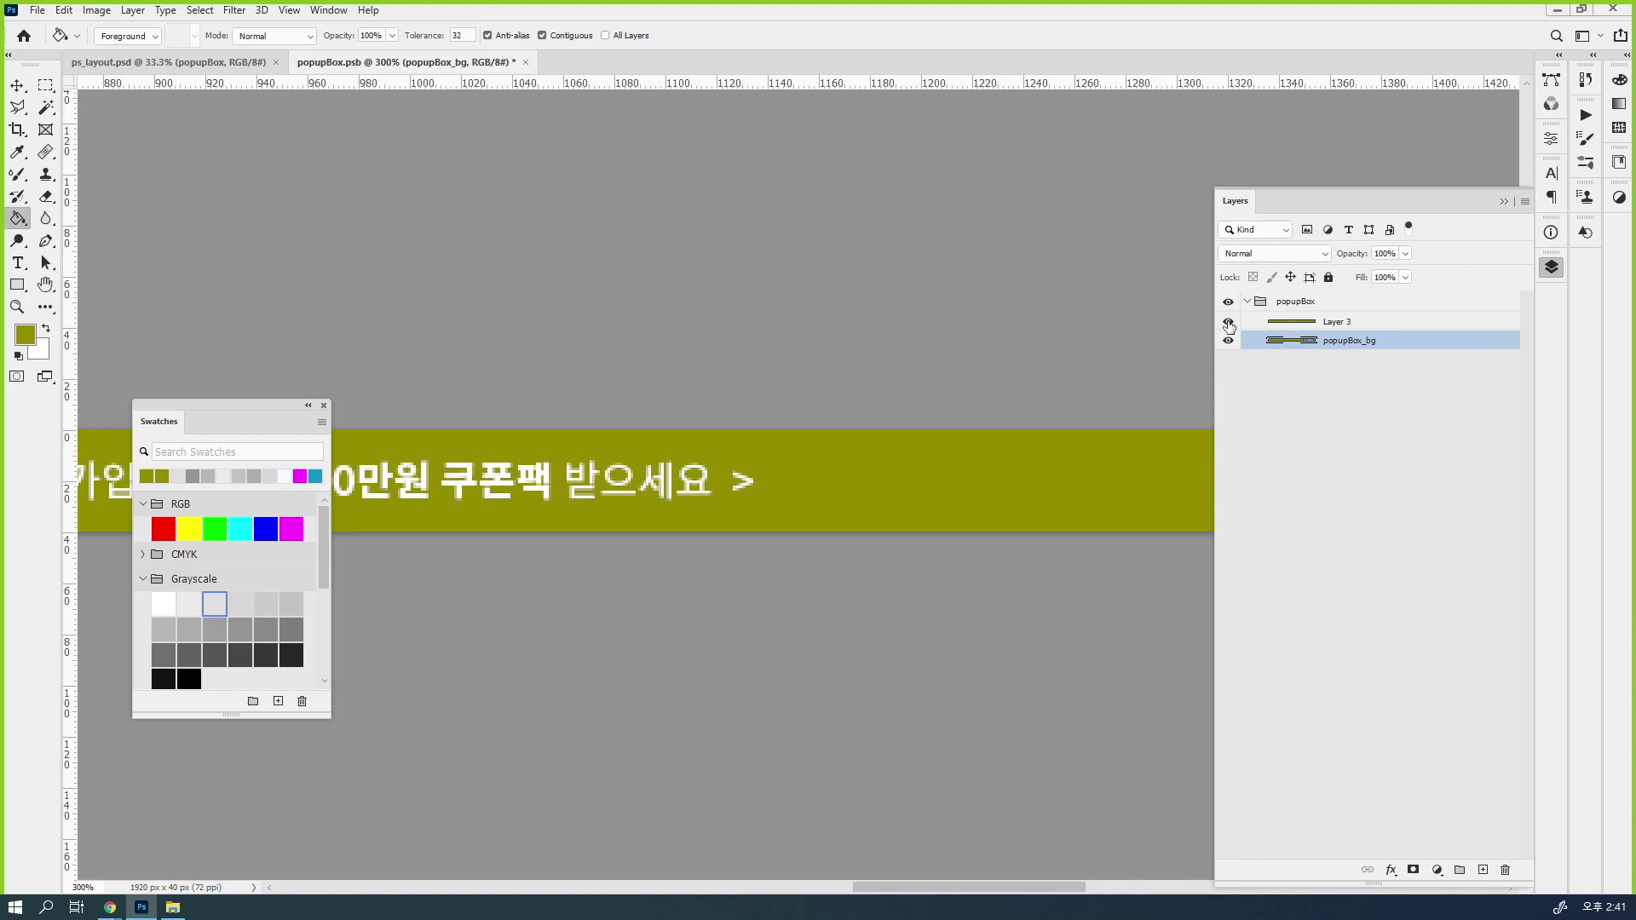
{"action": "left_click", "coordinate": [1228, 322]}
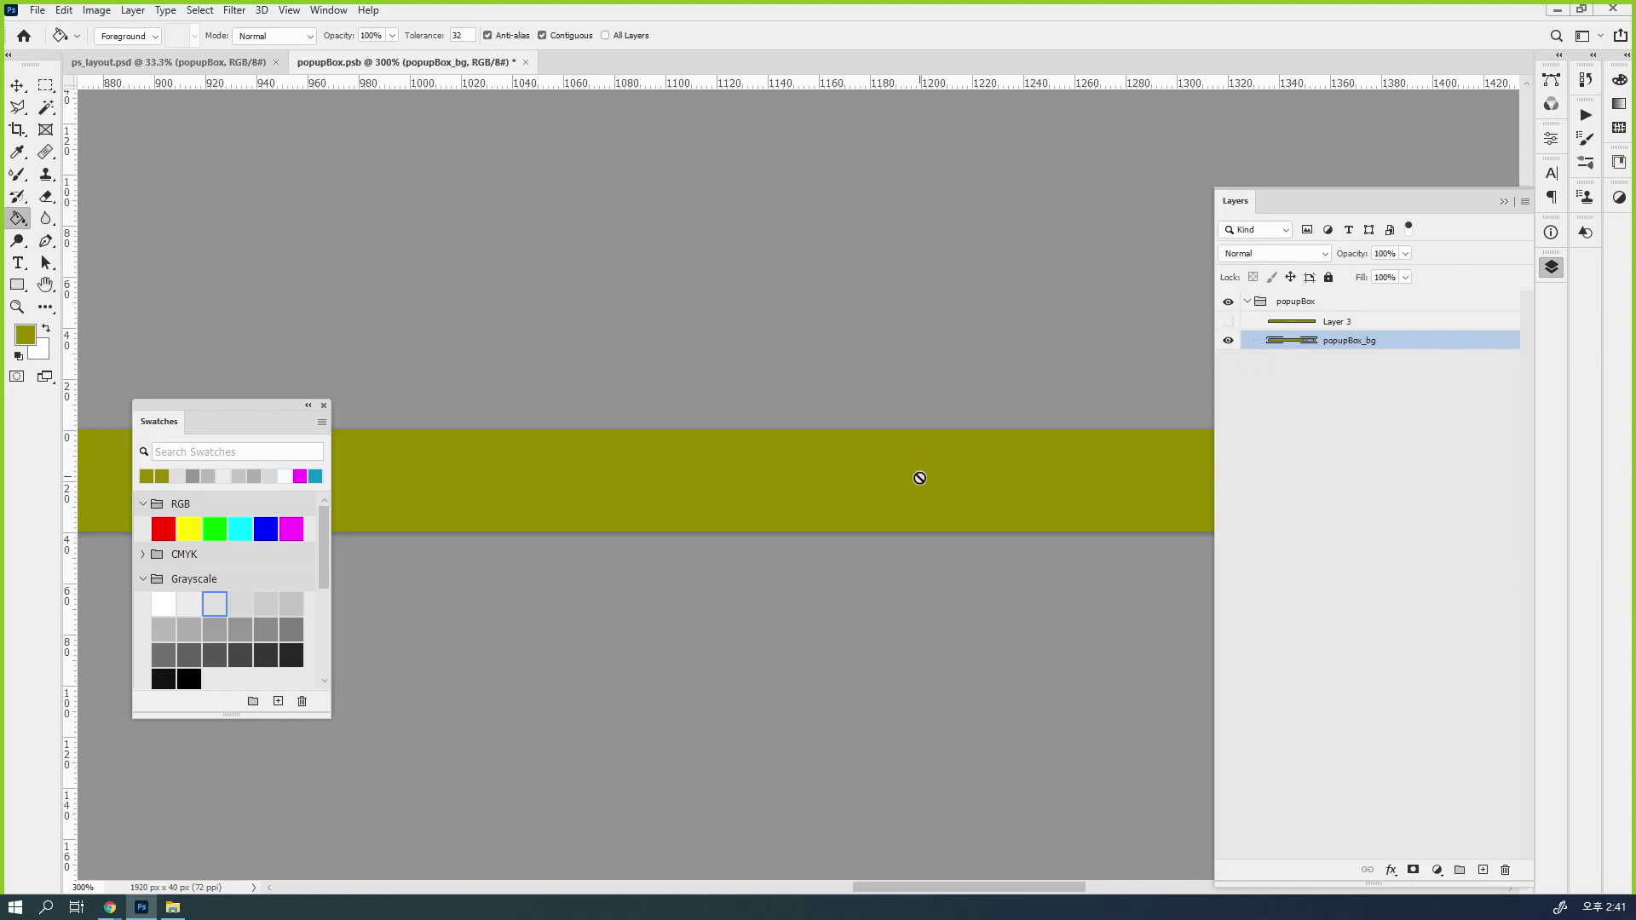
Examine the recolored popupBox_bg strip across its full width and up close
{"action": "left_click", "coordinate": [17, 85]}
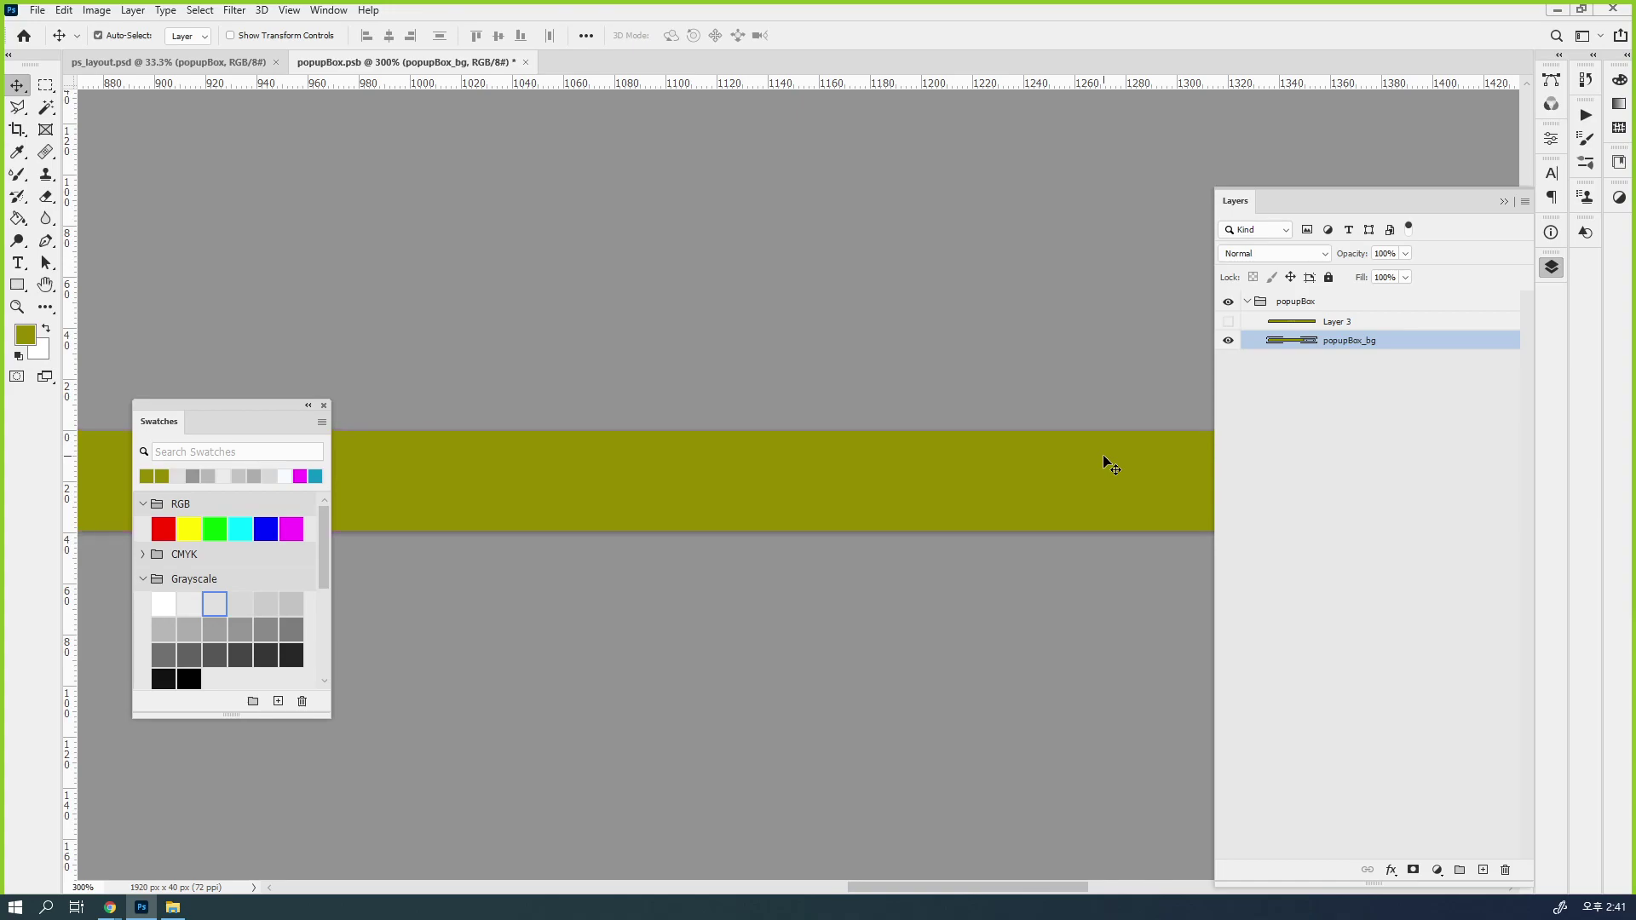
{"action": "key", "text": "ctrl+minus"}
{"action": "key", "text": "ctrl+minus"}
{"action": "key", "text": "ctrl+minus"}
{"action": "key", "text": "ctrl+minus"}
{"action": "key", "text": "ctrl+minus"}
{"action": "key", "text": "ctrl+minus"}
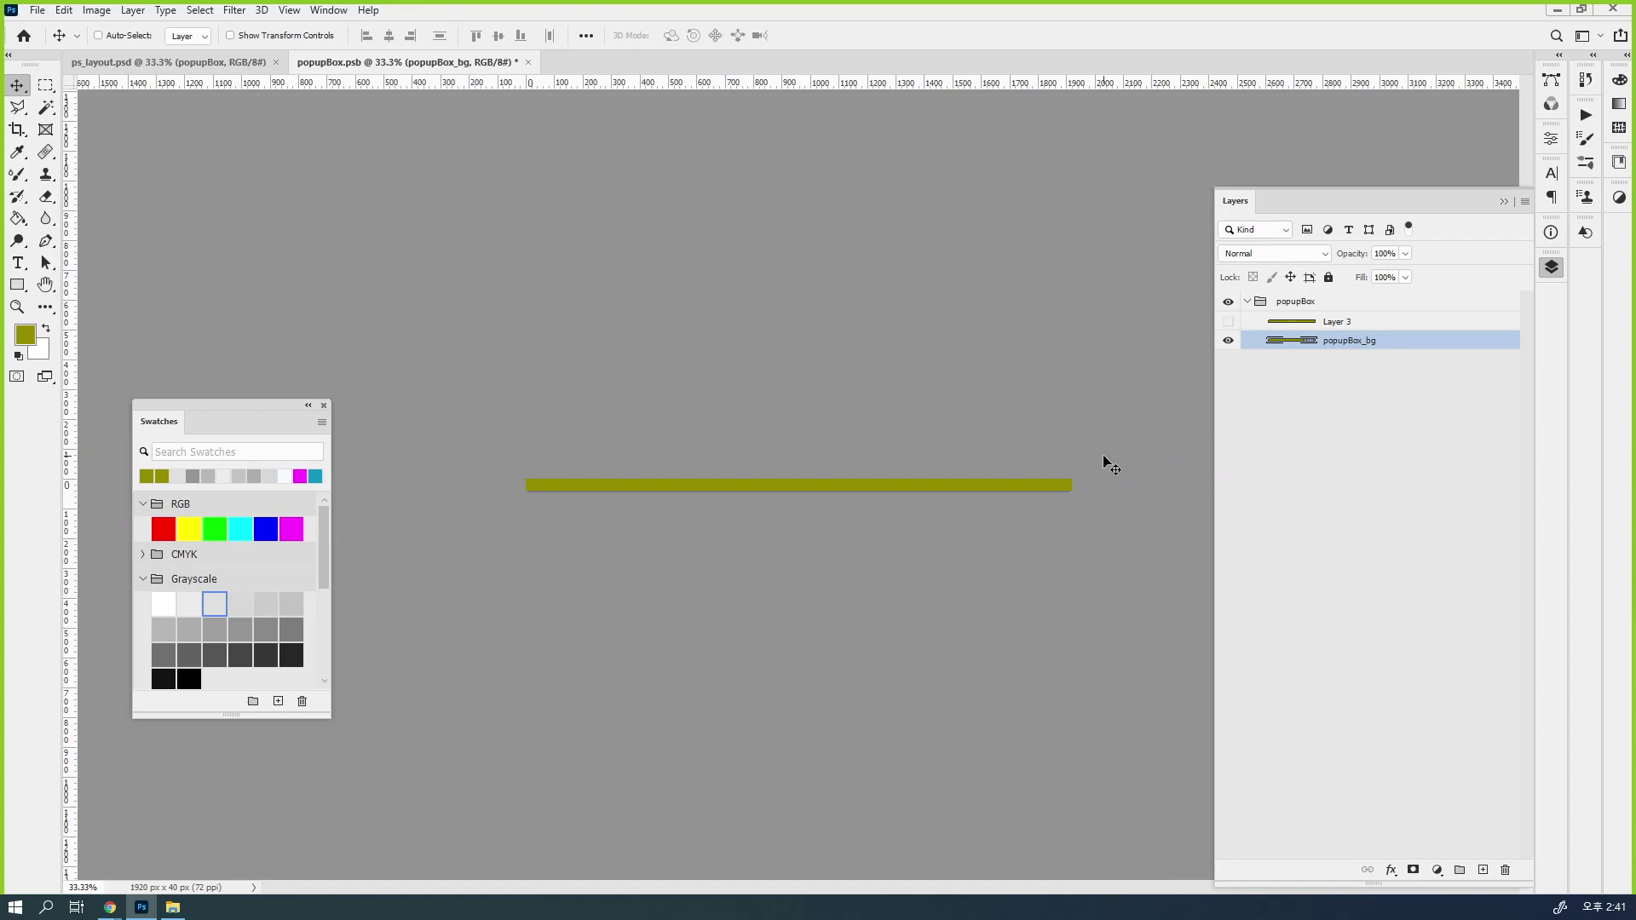
{"action": "key", "text": "ctrl+plus"}
{"action": "key", "text": "ctrl+plus"}
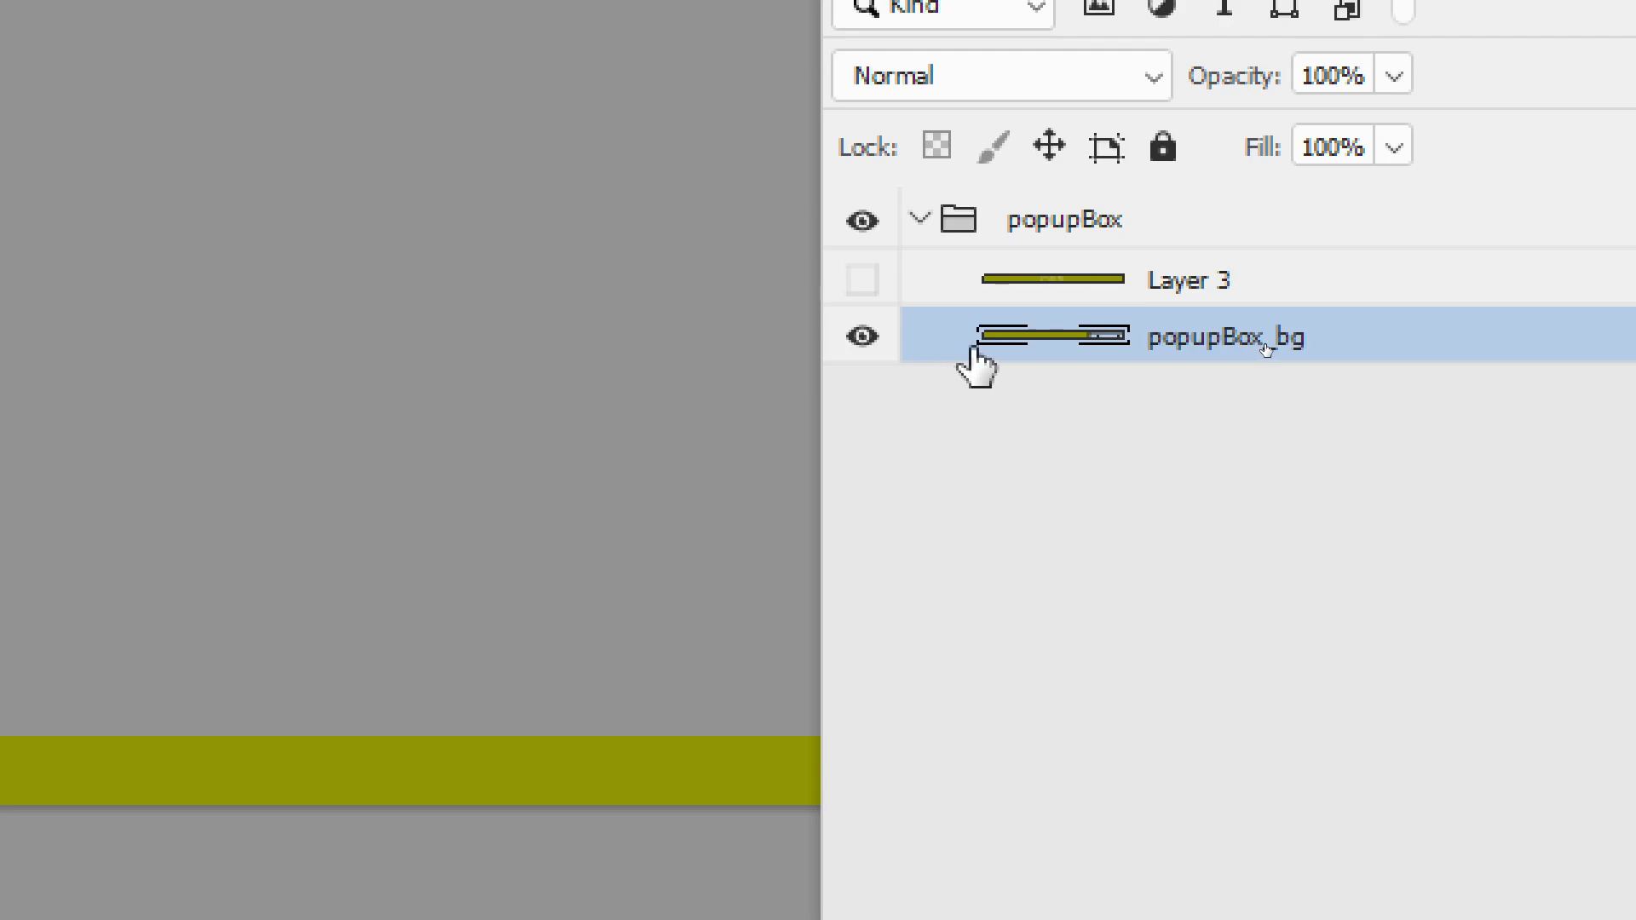
Try the red and blue color labels on the popupBox_bg layer, and settle on the gray label
{"action": "right_click", "coordinate": [930, 335]}
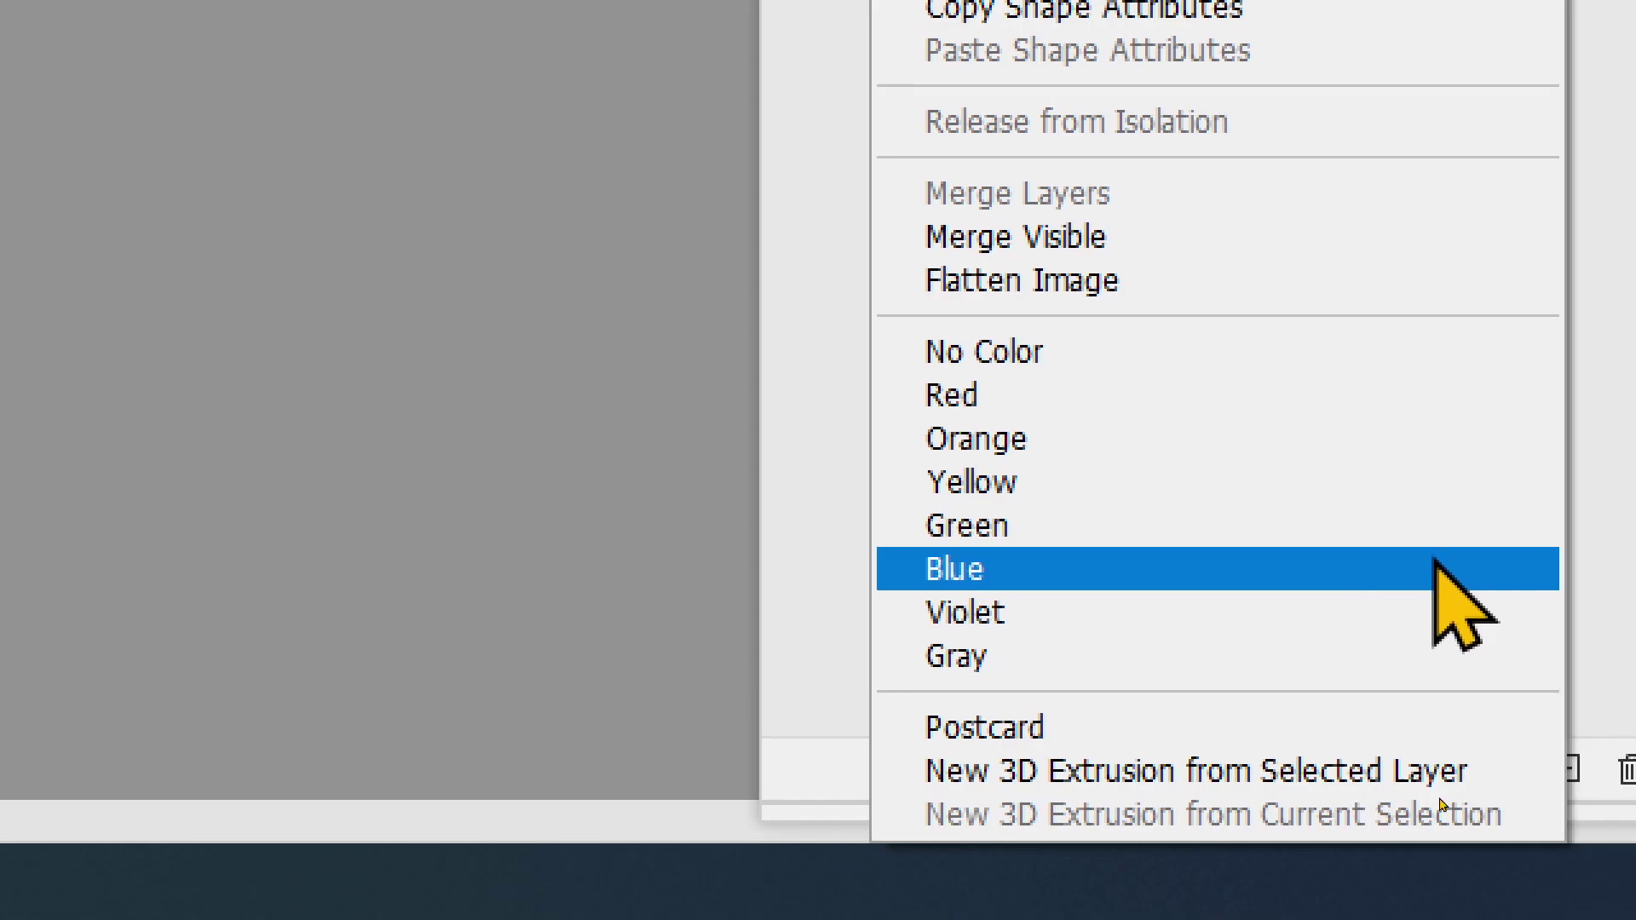
{"action": "left_click", "coordinate": [1371, 408]}
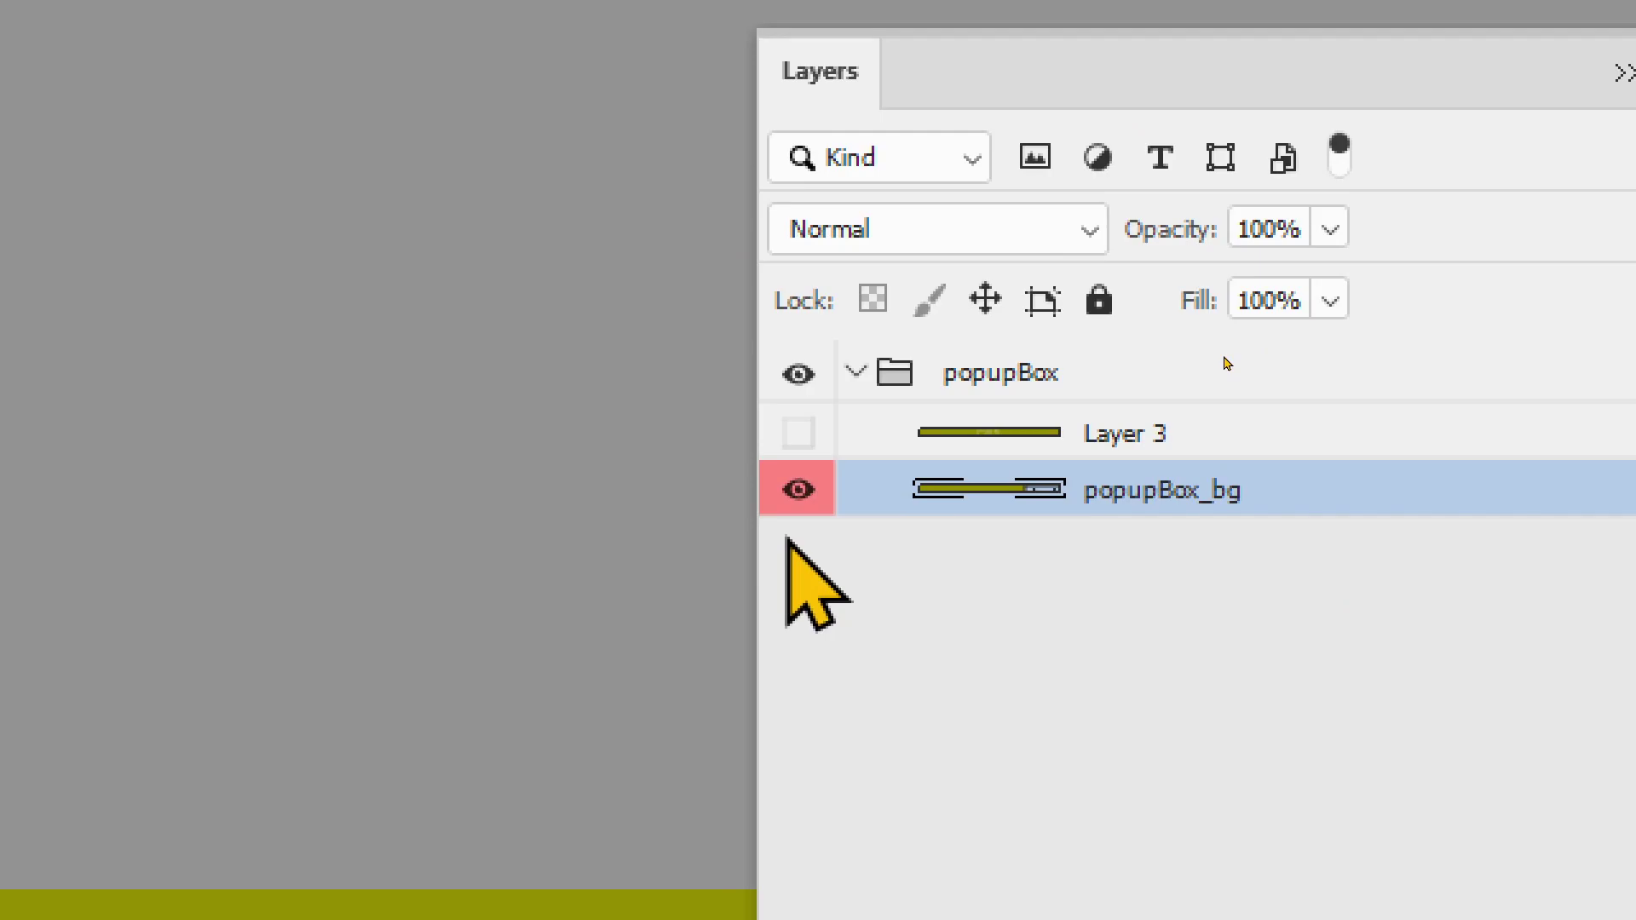
{"action": "right_click", "coordinate": [893, 479]}
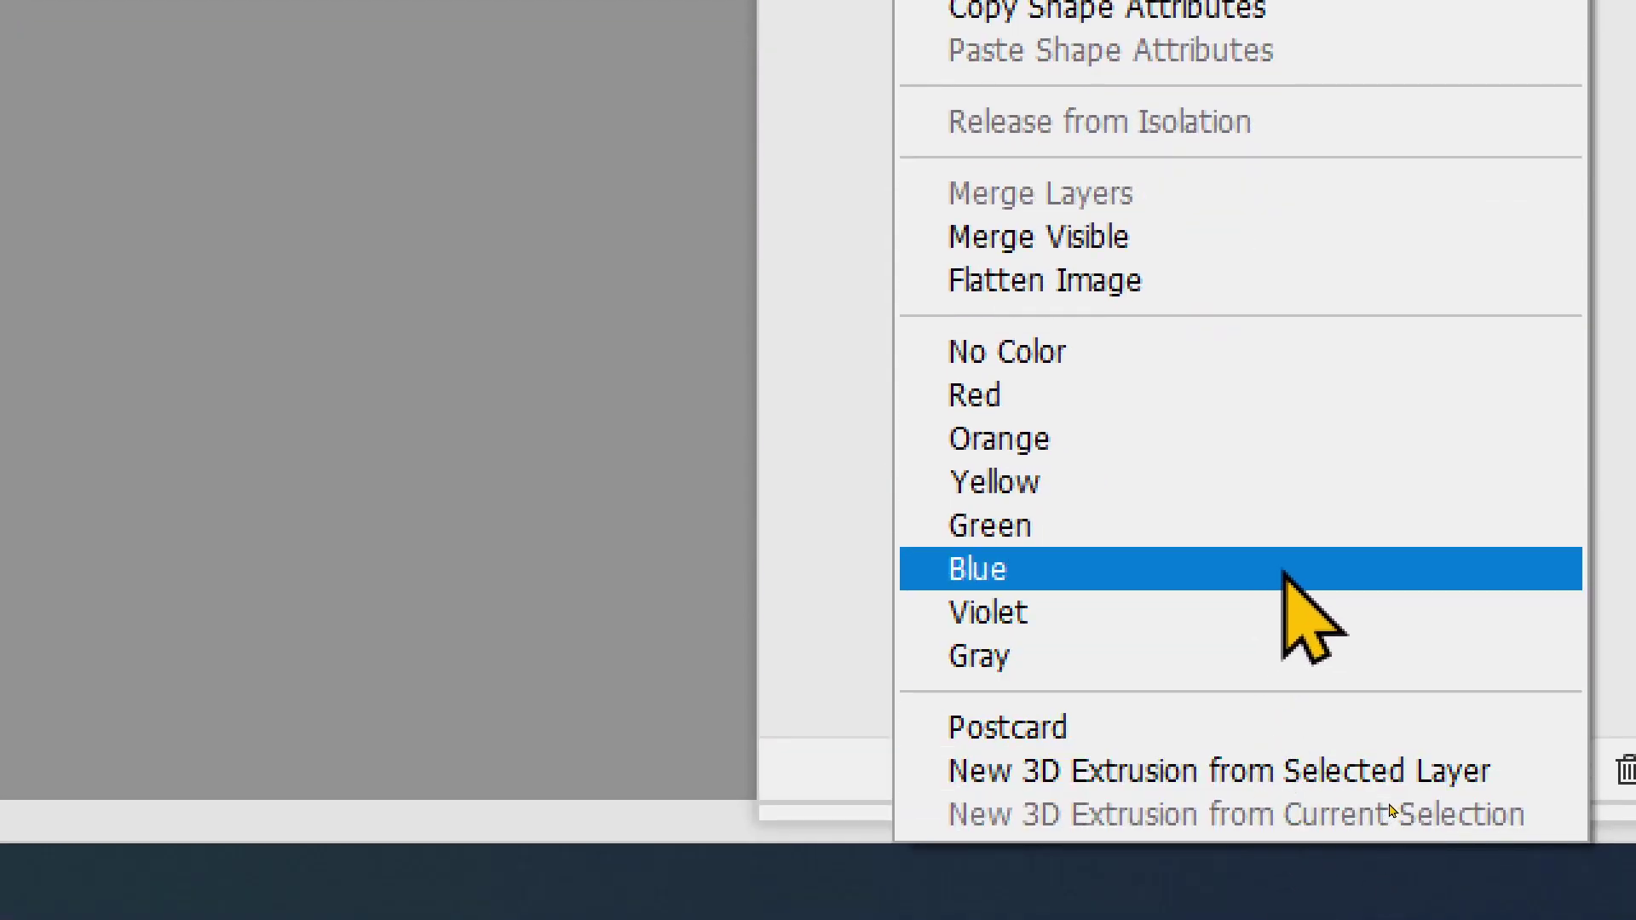
{"action": "left_click", "coordinate": [1269, 586]}
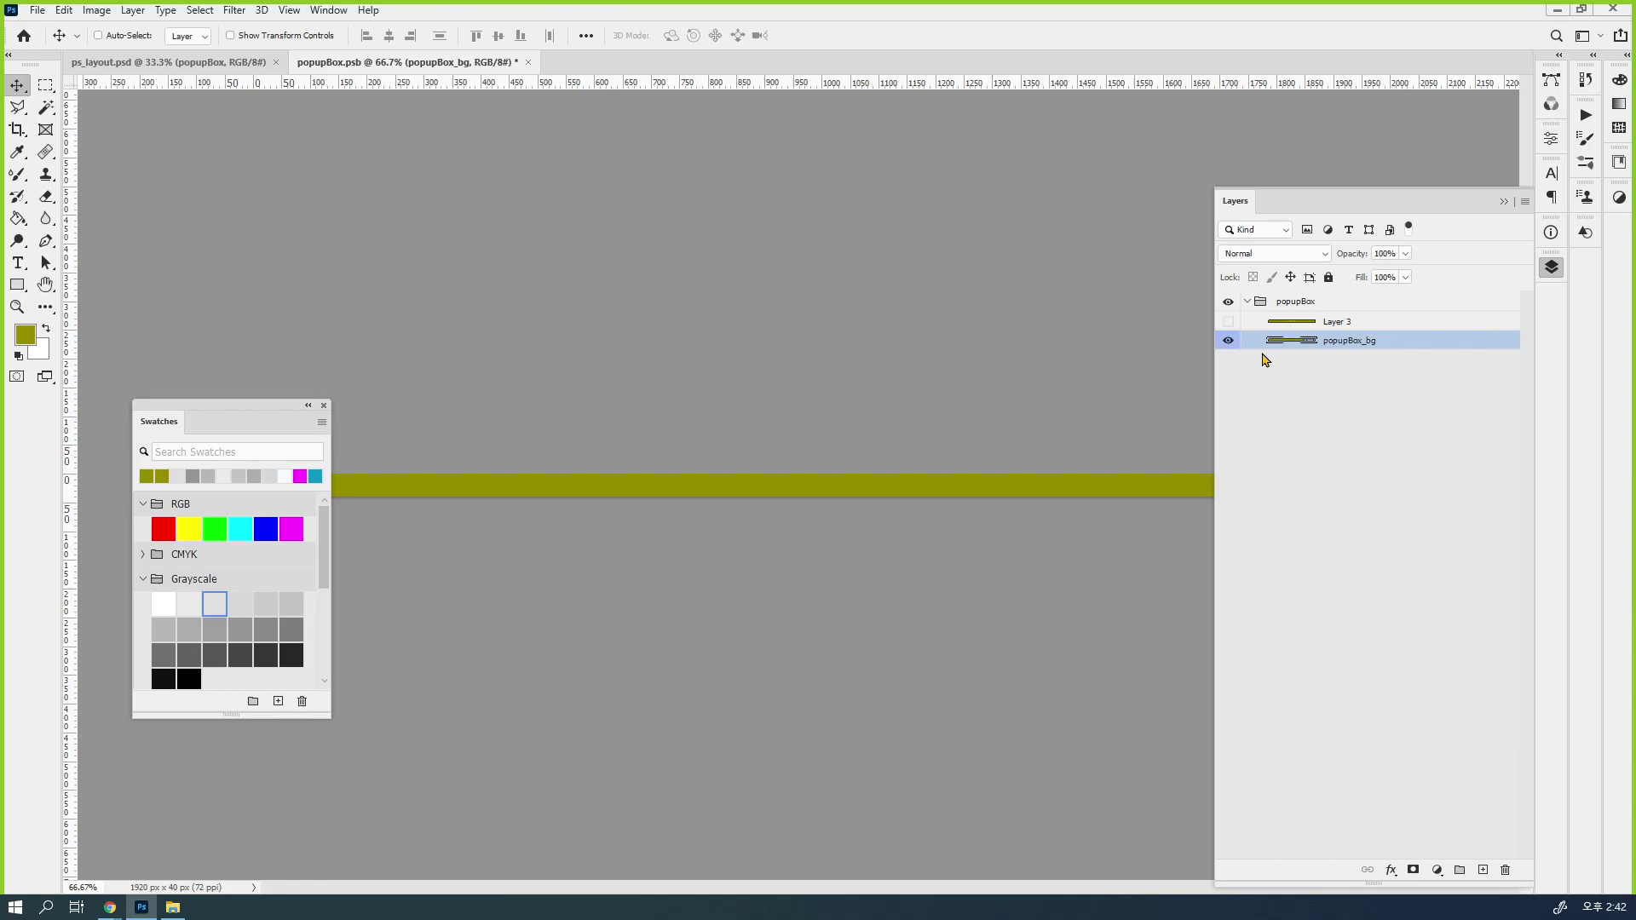
{"action": "right_click", "coordinate": [1398, 341]}
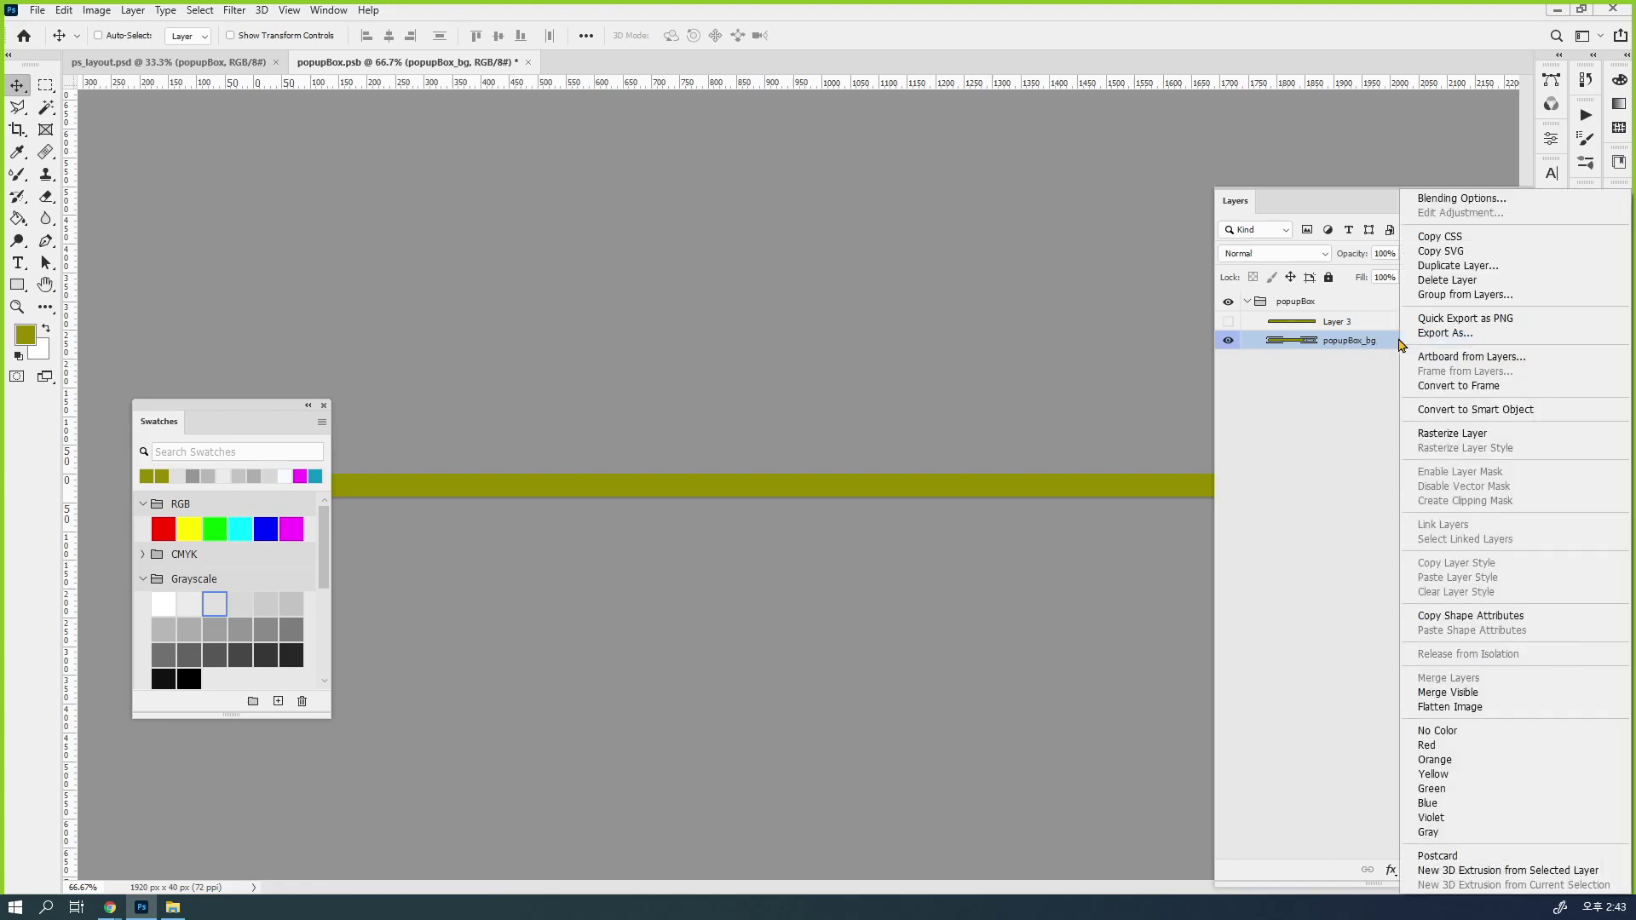
{"action": "left_click", "coordinate": [1464, 839]}
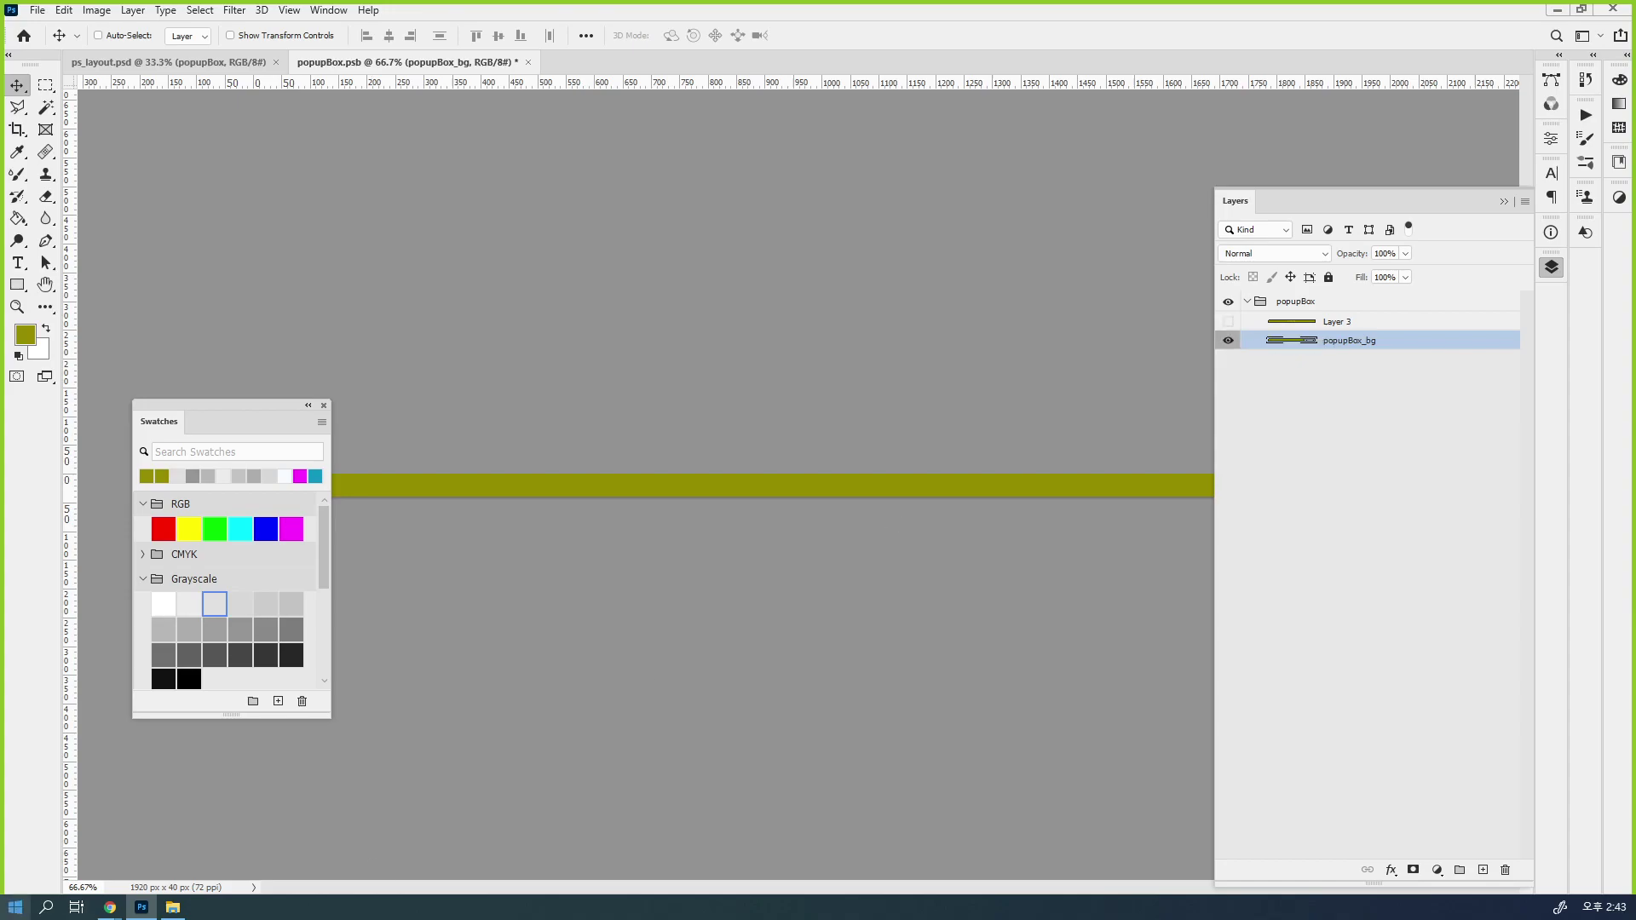
Launch Typora and write the heading line "photoshop - layout color :" in the empty document
{"action": "left_click", "coordinate": [15, 907]}
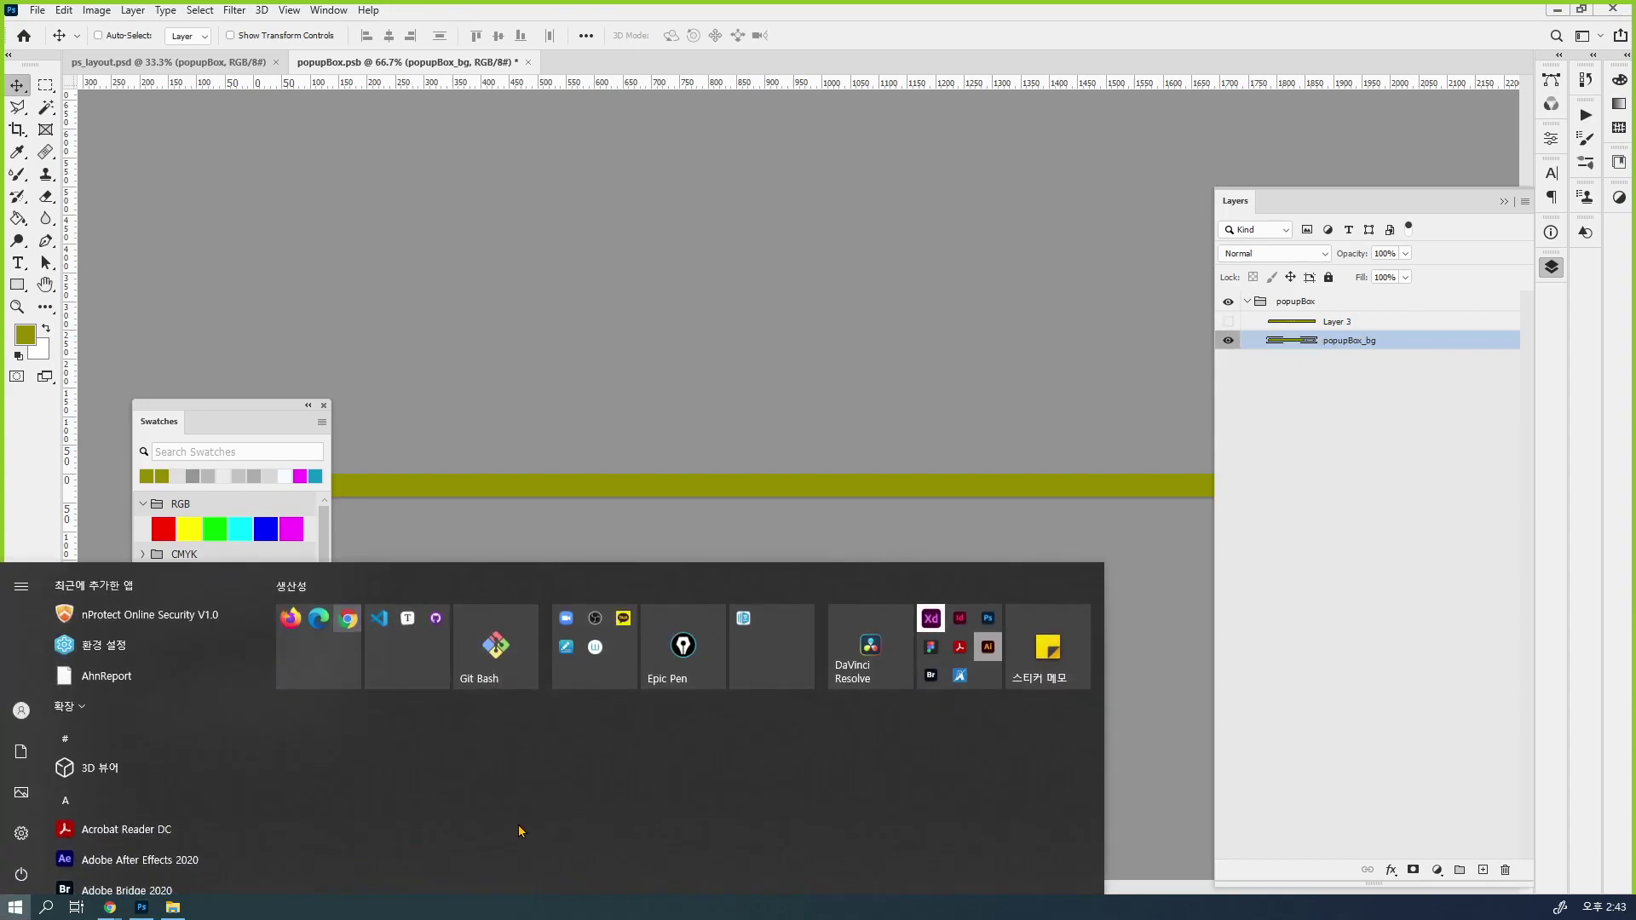
{"action": "left_click", "coordinate": [406, 646]}
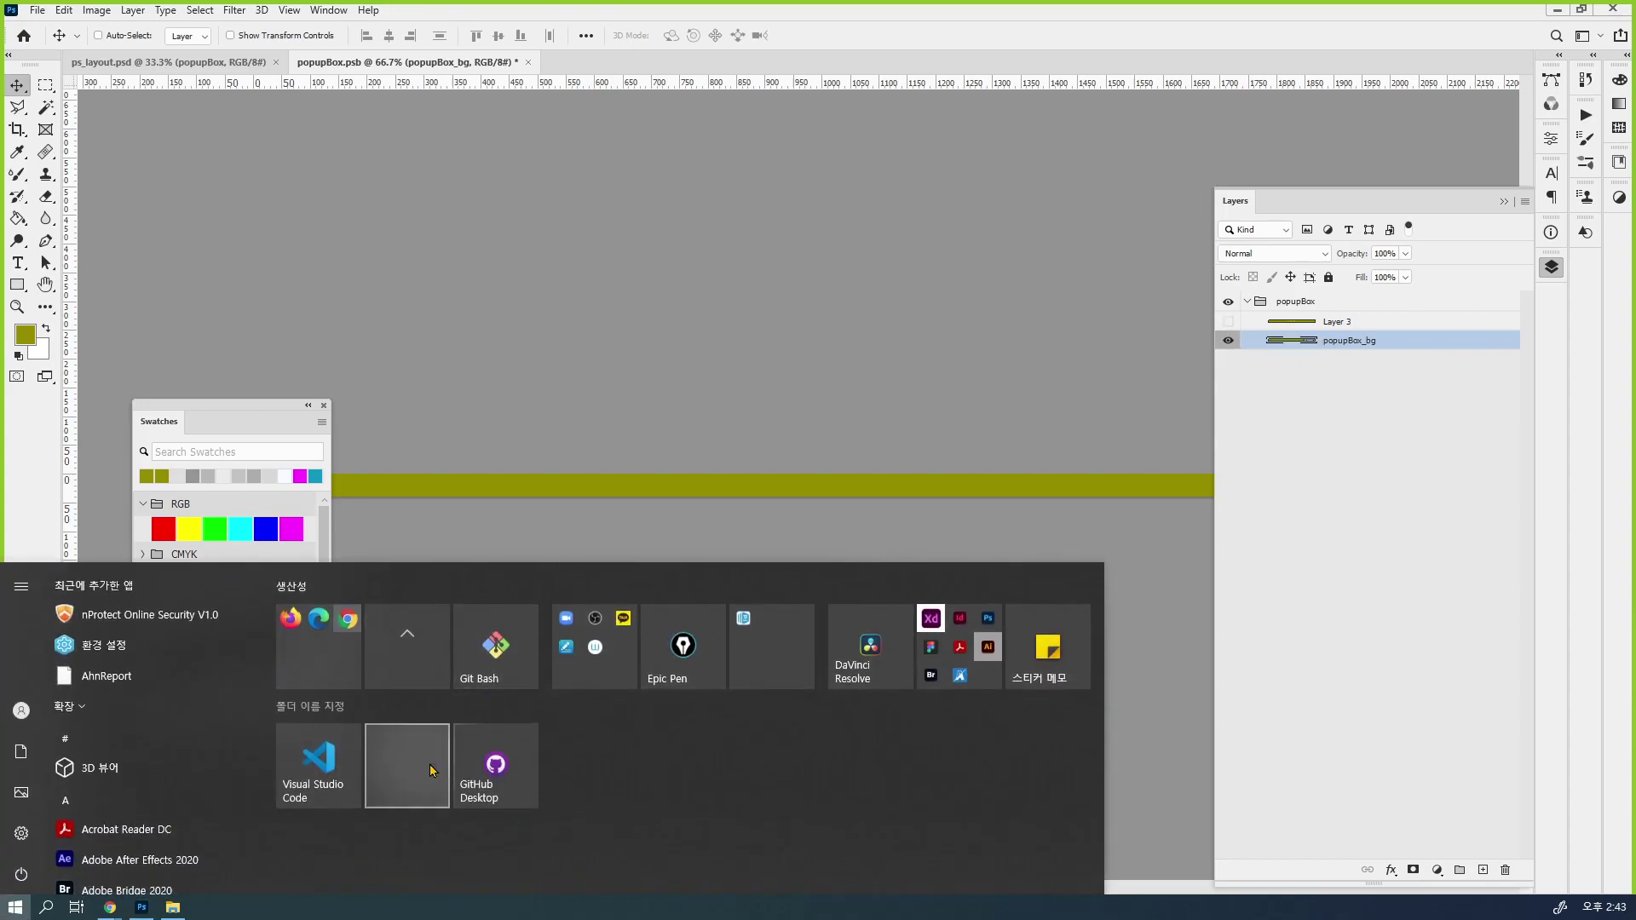
{"action": "left_click", "coordinate": [407, 766]}
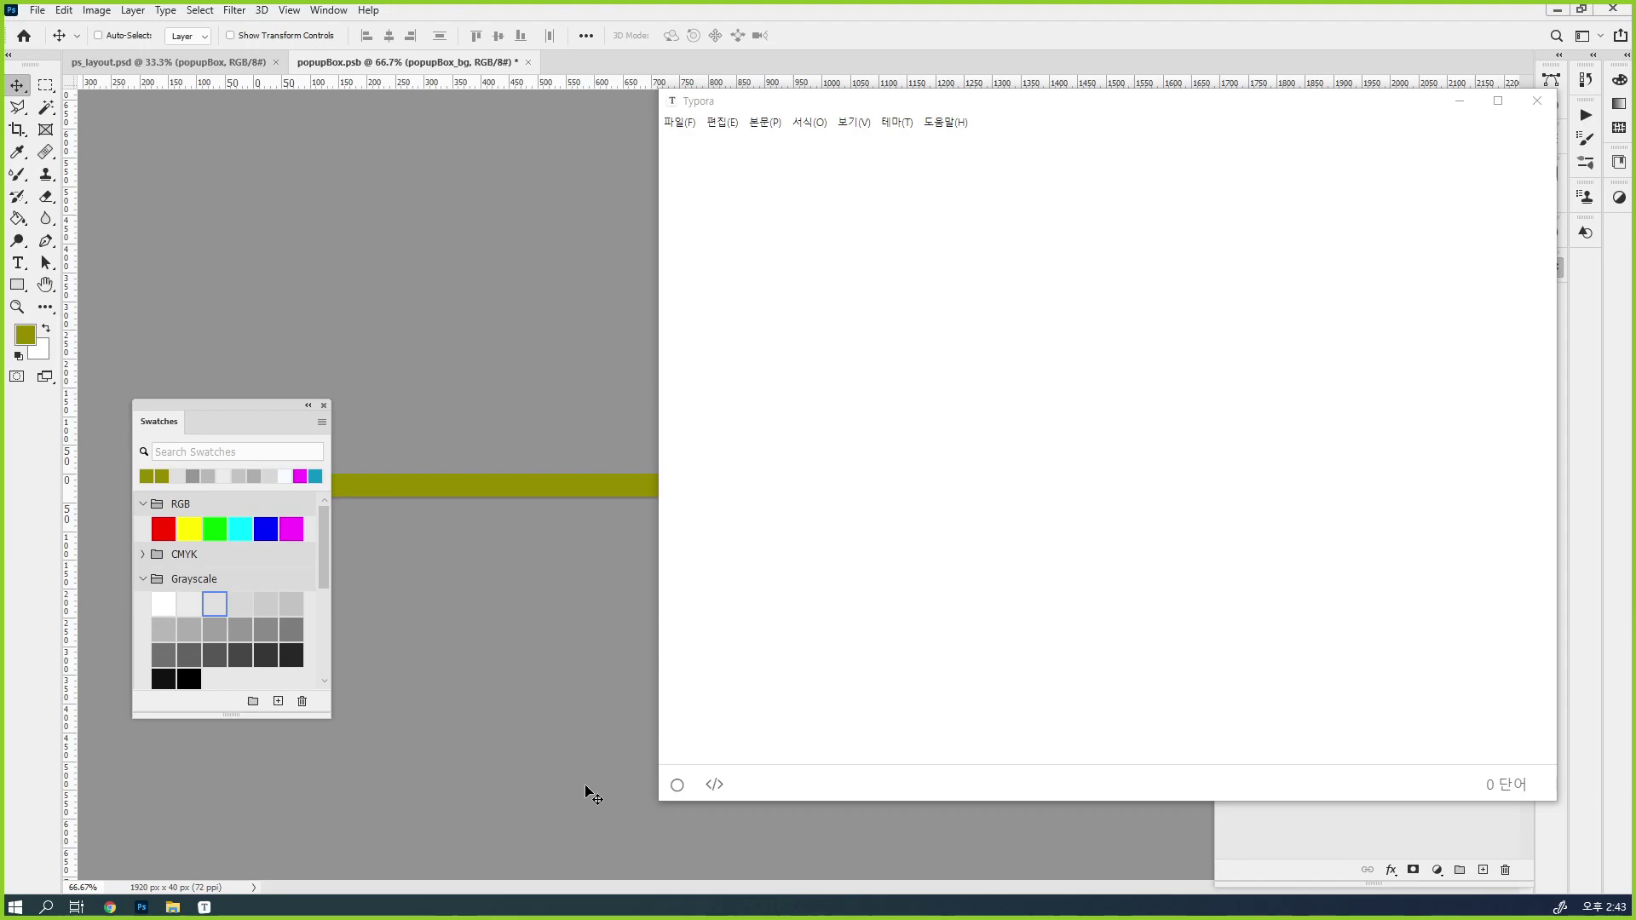
{"action": "left_click", "coordinate": [830, 513]}
{"action": "type", "text": "p"}
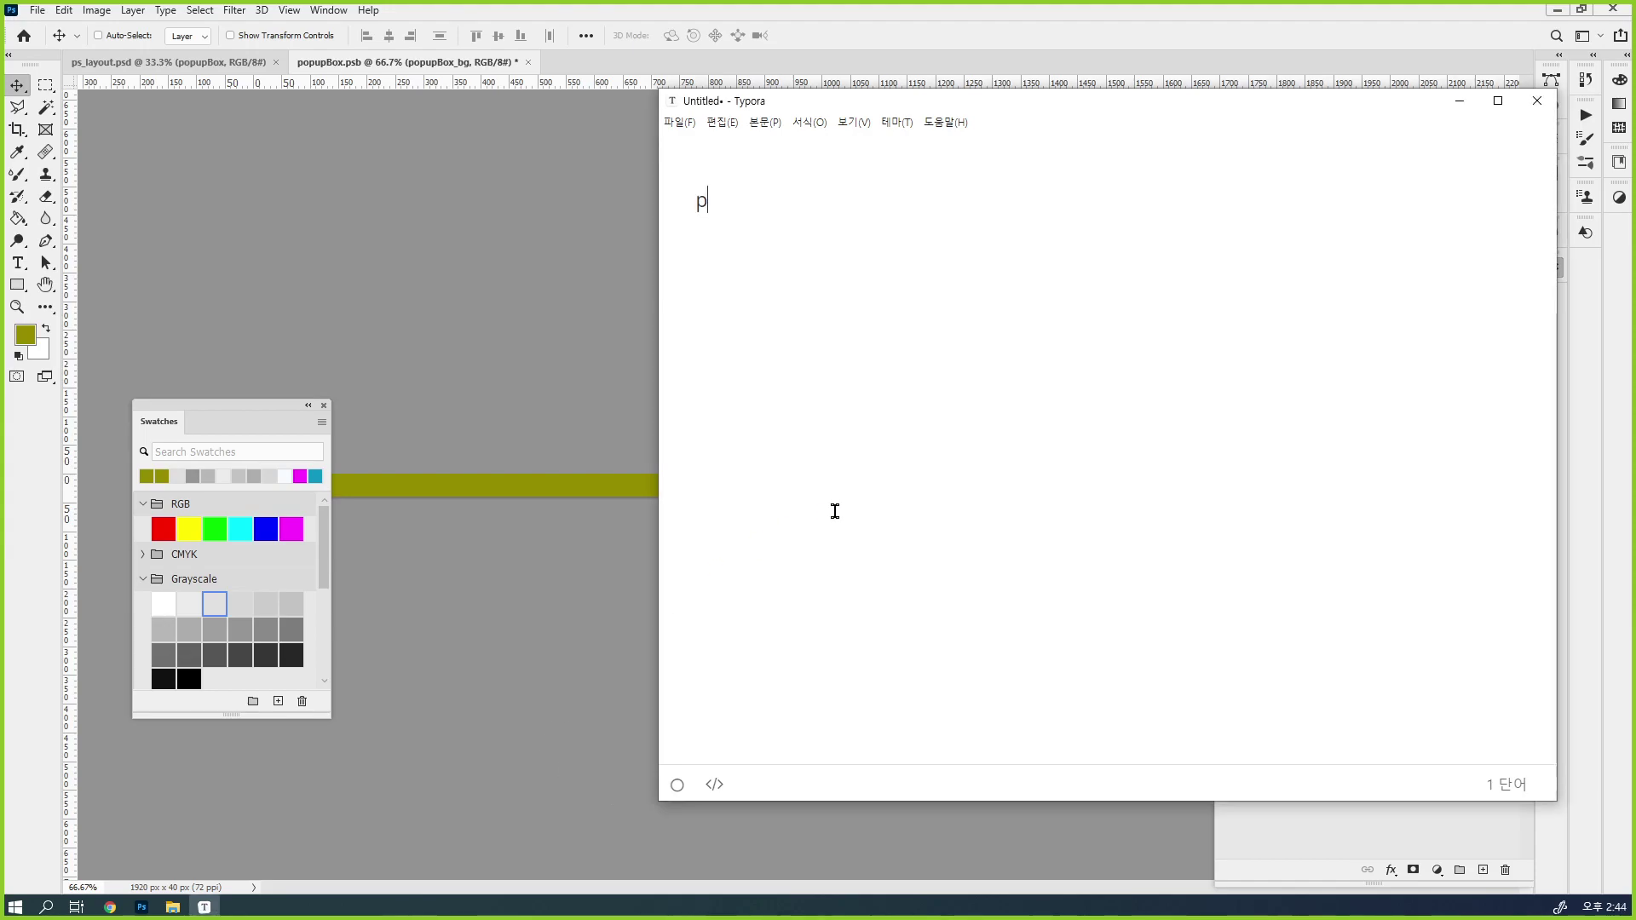
{"action": "type", "text": "hotoshop - layout color"}
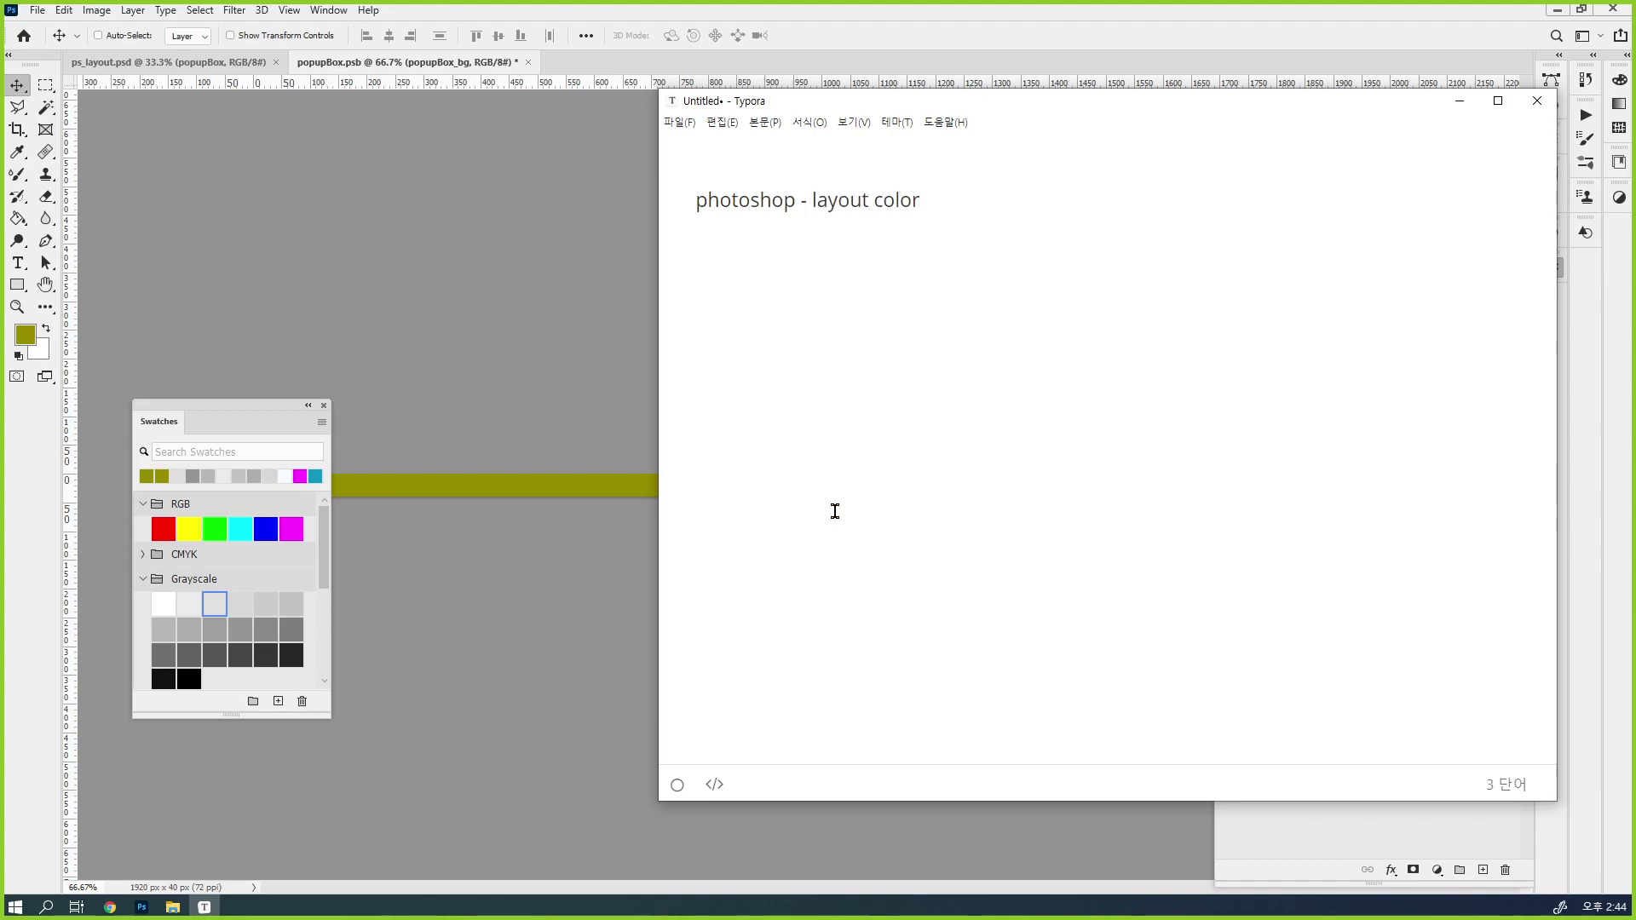
{"action": "key", "text": "Left"}
{"action": "key", "text": "Left"}
{"action": "key", "text": "Left"}
{"action": "key", "text": "Left"}
{"action": "key", "text": "Left"}
{"action": "key", "text": "Left"}
{"action": "key", "text": "Left"}
{"action": "key", "text": "Left"}
{"action": "key", "text": "Right"}
{"action": "key", "text": "Right"}
{"action": "key", "text": "Right"}
{"action": "key", "text": "Right"}
{"action": "key", "text": "Right"}
{"action": "key", "text": "Right"}
{"action": "key", "text": "Right"}
{"action": "key", "text": "Right"}
{"action": "type", "text": ":"}
Add a bulleted list under the heading with the entries red, yellow, blue, green, violet and gray, each followed by a colon
{"action": "key", "text": "Return"}
{"action": "type", "text": "- red :"}
{"action": "key", "text": "Return"}
{"action": "type", "text": "yellow :"}
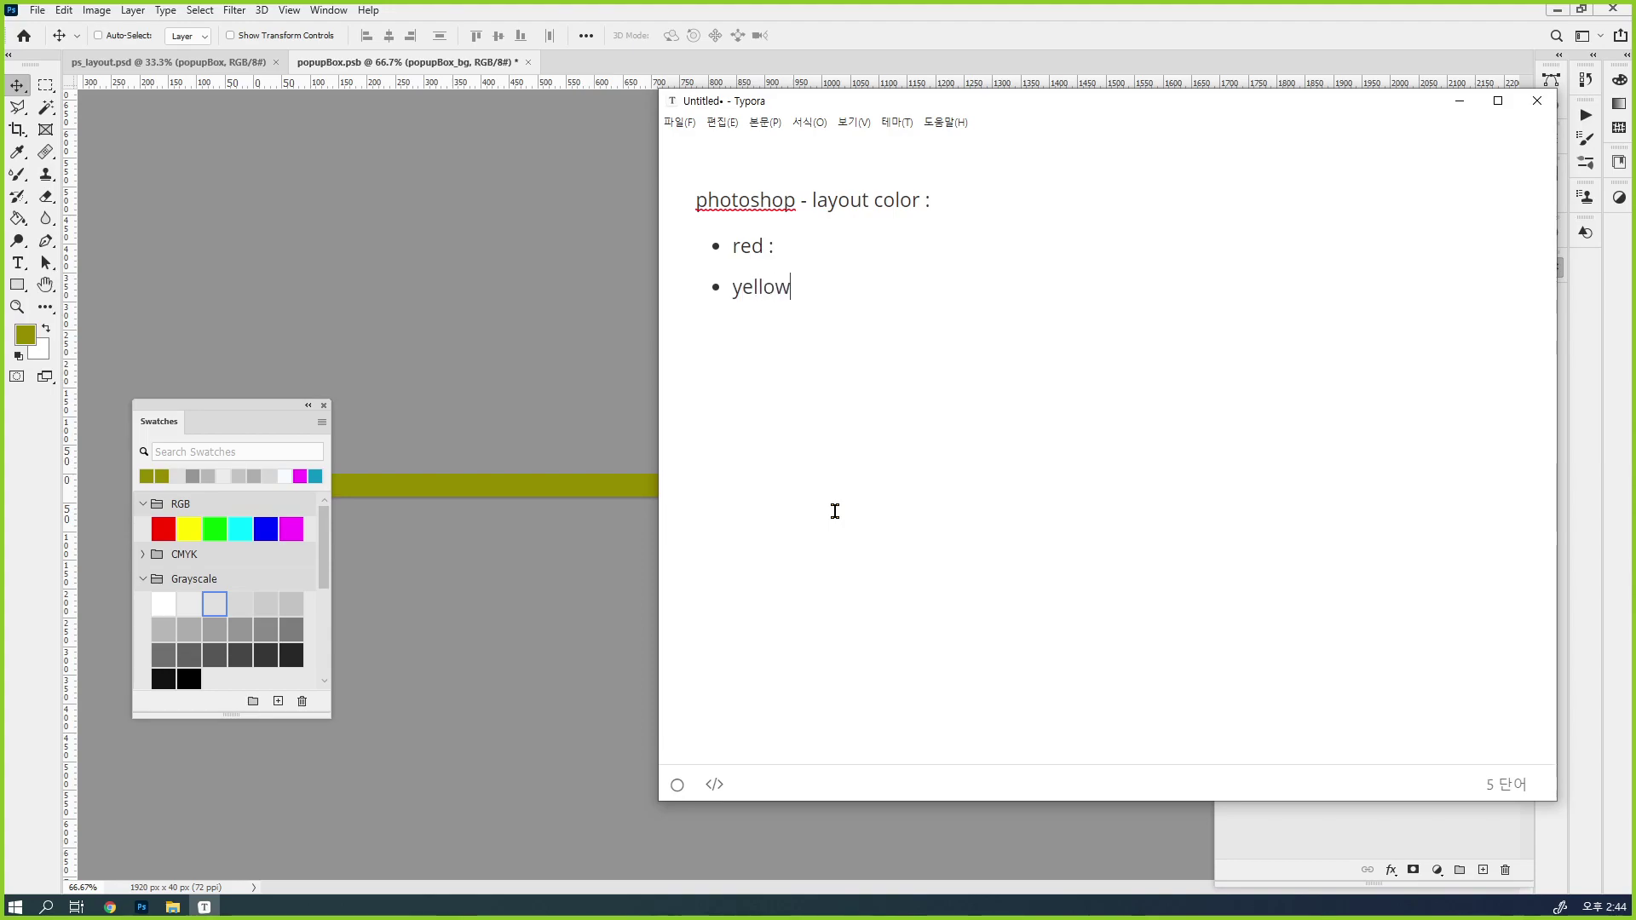
{"action": "key", "text": "Return"}
{"action": "type", "text": "blou"}
{"action": "key", "text": "BackSpace"}
{"action": "key", "text": "BackSpace"}
{"action": "type", "text": "ue :"}
{"action": "key", "text": "Return"}
{"action": "type", "text": "green : "}
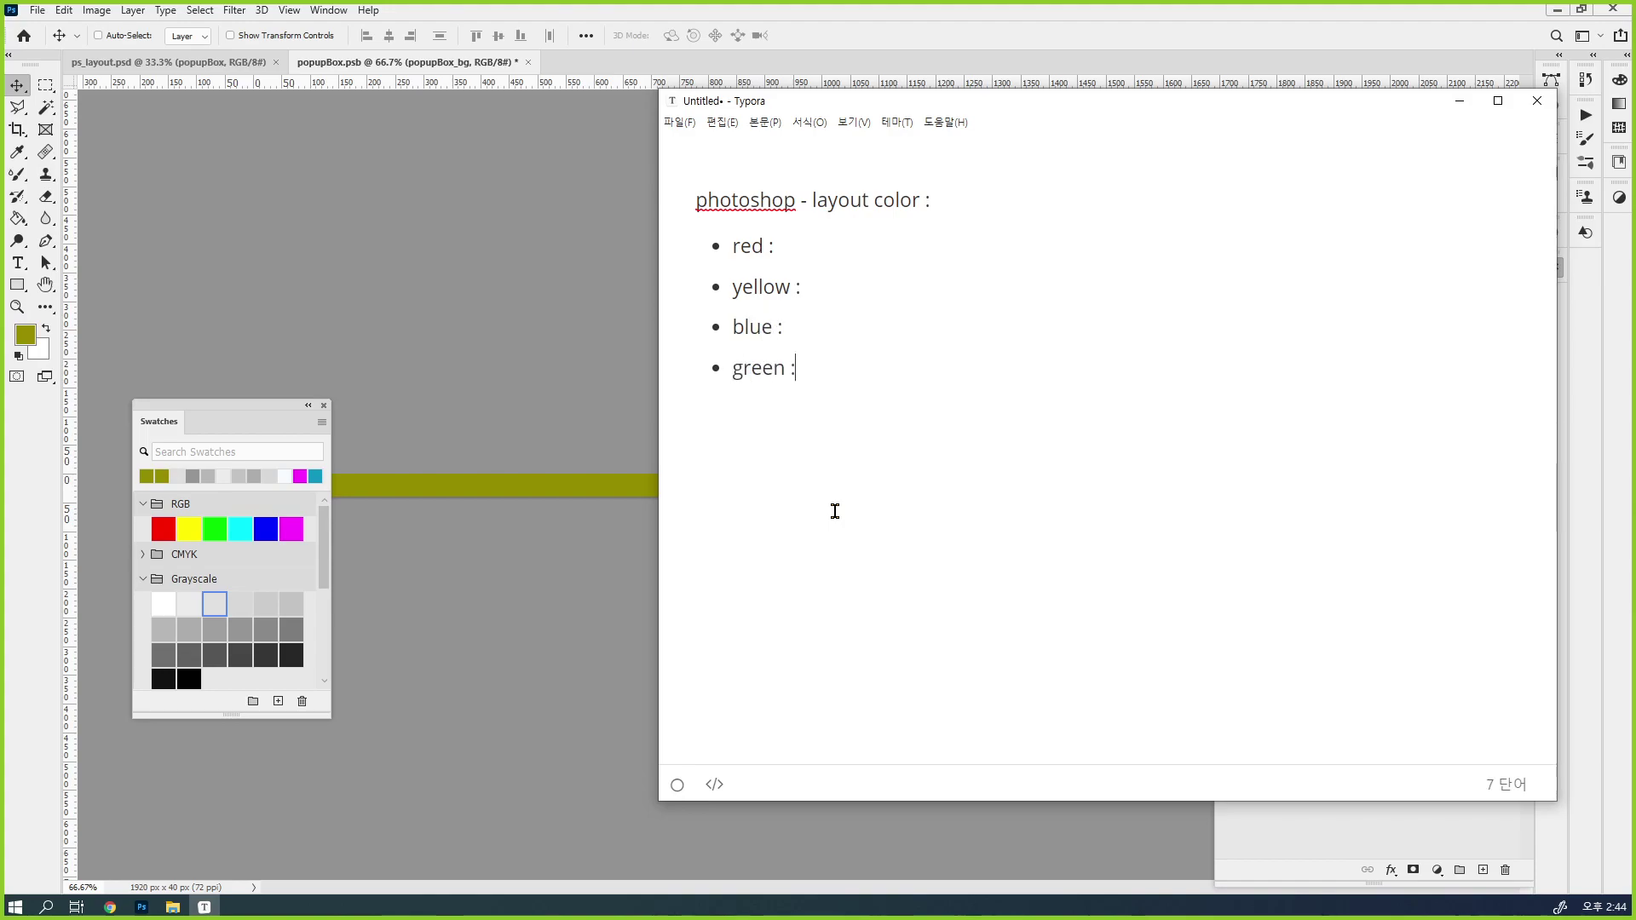
{"action": "type", "text": "violet :"}
{"action": "key", "text": "Return"}
{"action": "type", "text": "gray"}
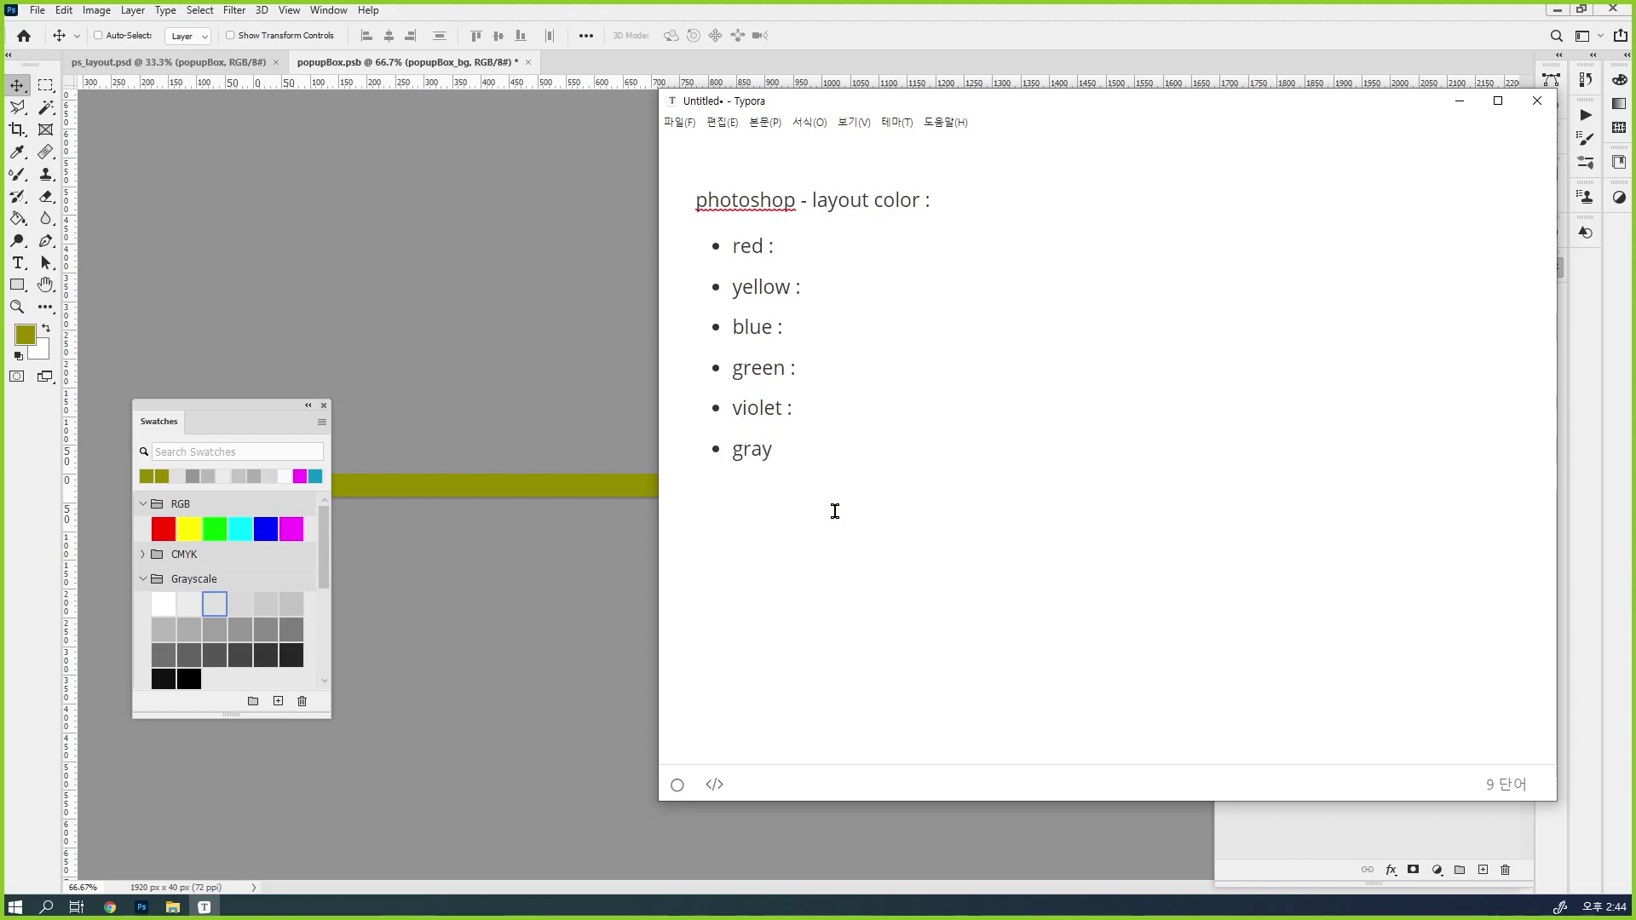
{"action": "type", "text": " :"}
Describe the gray entry as "코딩용 이미지처리", and shorten that description to "코딩 처리"
{"action": "left_click_drag", "start_coordinate": [724, 449], "coordinate": [806, 453]}
{"action": "left_click", "coordinate": [811, 454]}
{"action": "key", "text": "shift+Home"}
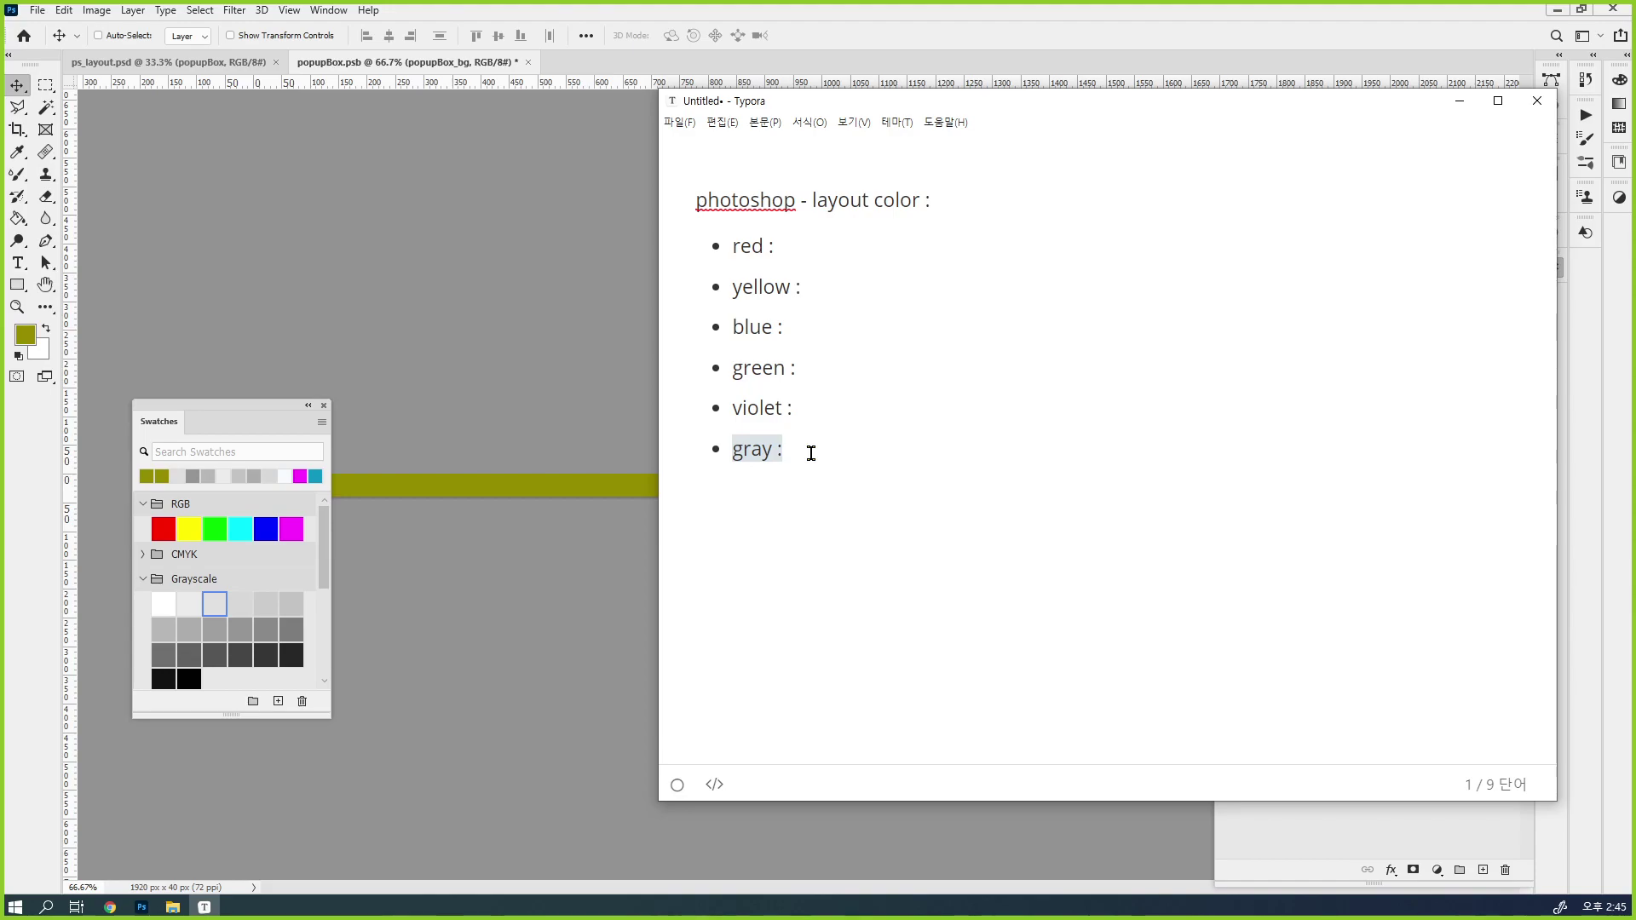
{"action": "left_click", "coordinate": [811, 453]}
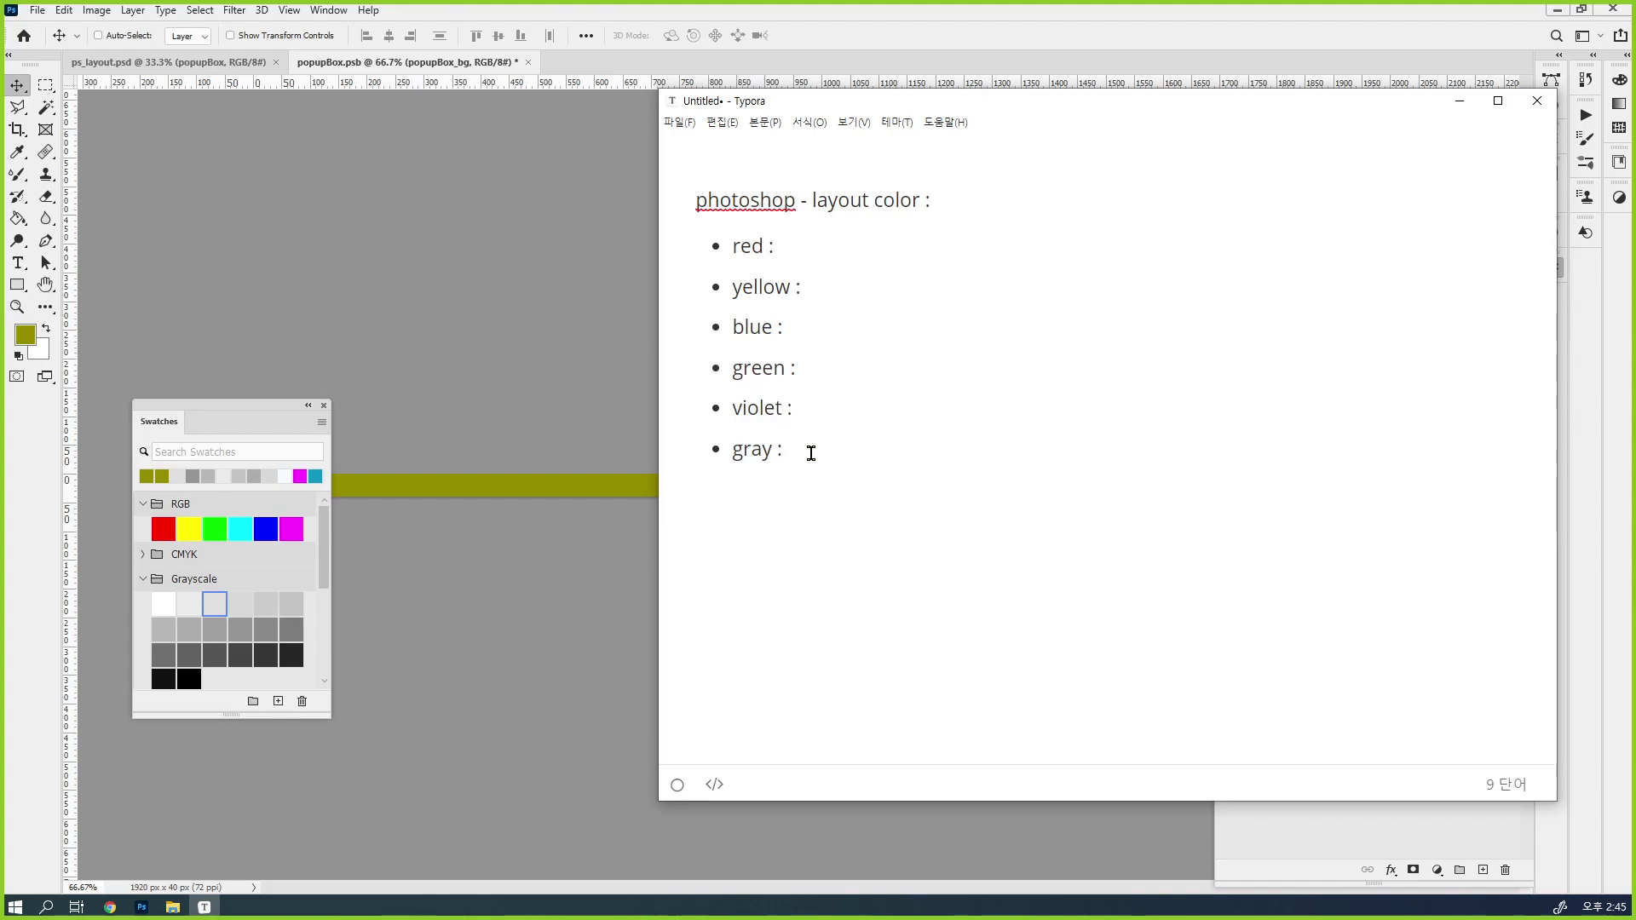
{"action": "type", "text": "코딩"}
{"action": "key", "text": "BackSpace"}
{"action": "key", "text": "BackSpace"}
{"action": "key", "text": "BackSpace"}
{"action": "type", "text": "코딩요"}
{"action": "type", "text": "용 이미지처리"}
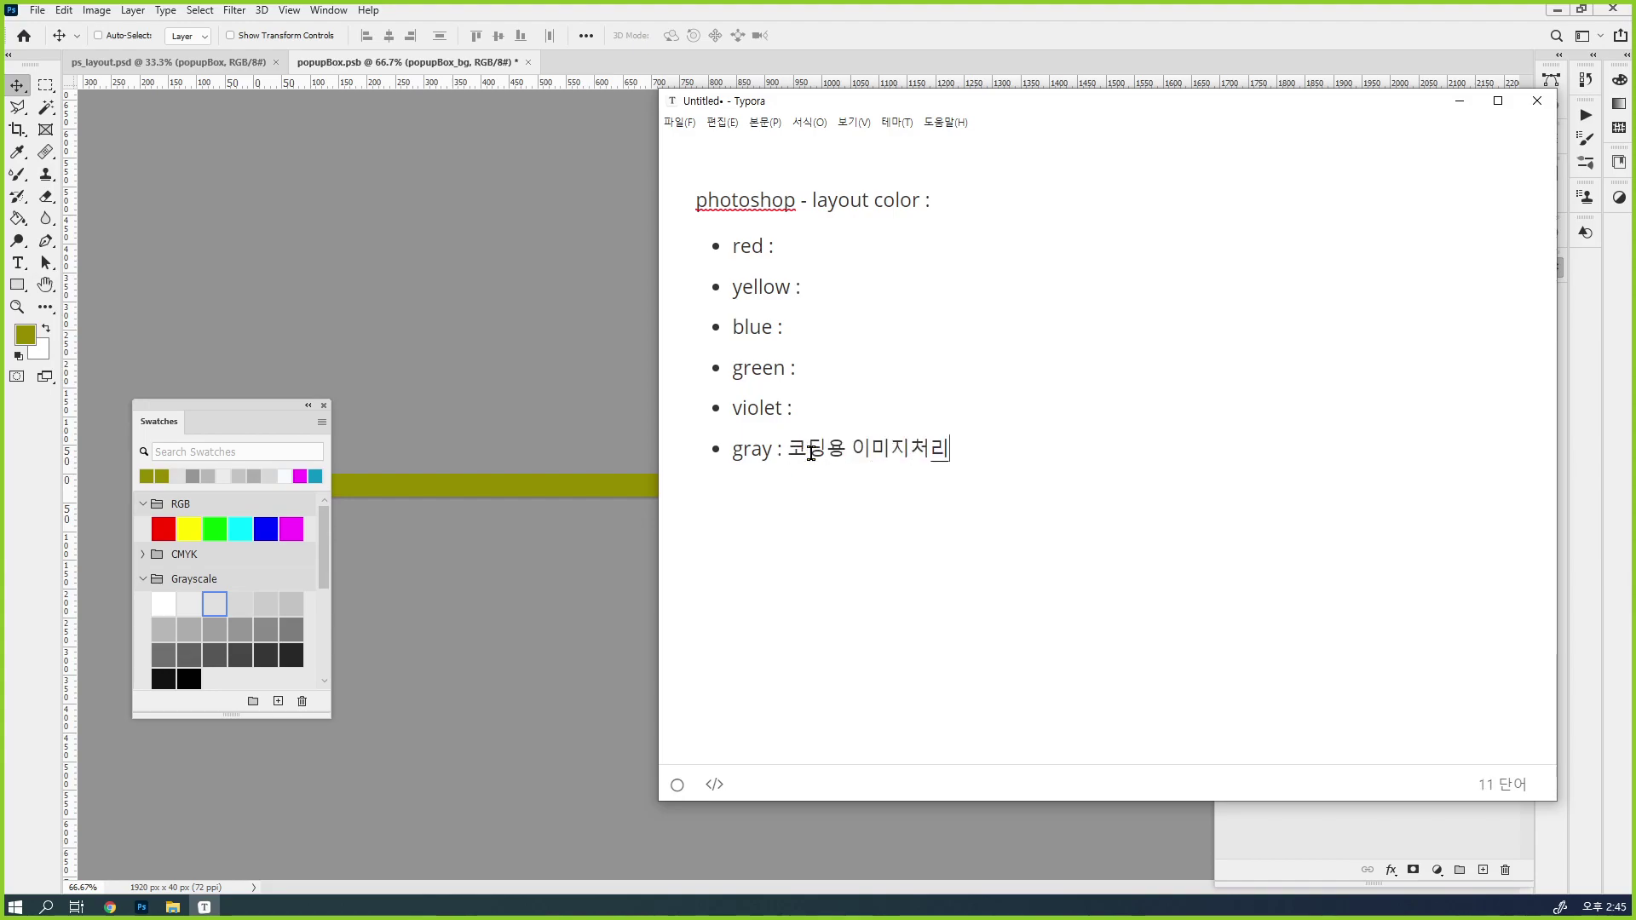
{"action": "key", "text": "Left"}
{"action": "key", "text": "BackSpace"}
{"action": "key", "text": "BackSpace"}
{"action": "key", "text": "Delete"}
{"action": "key", "text": "BackSpace"}
{"action": "key", "text": "BackSpace"}
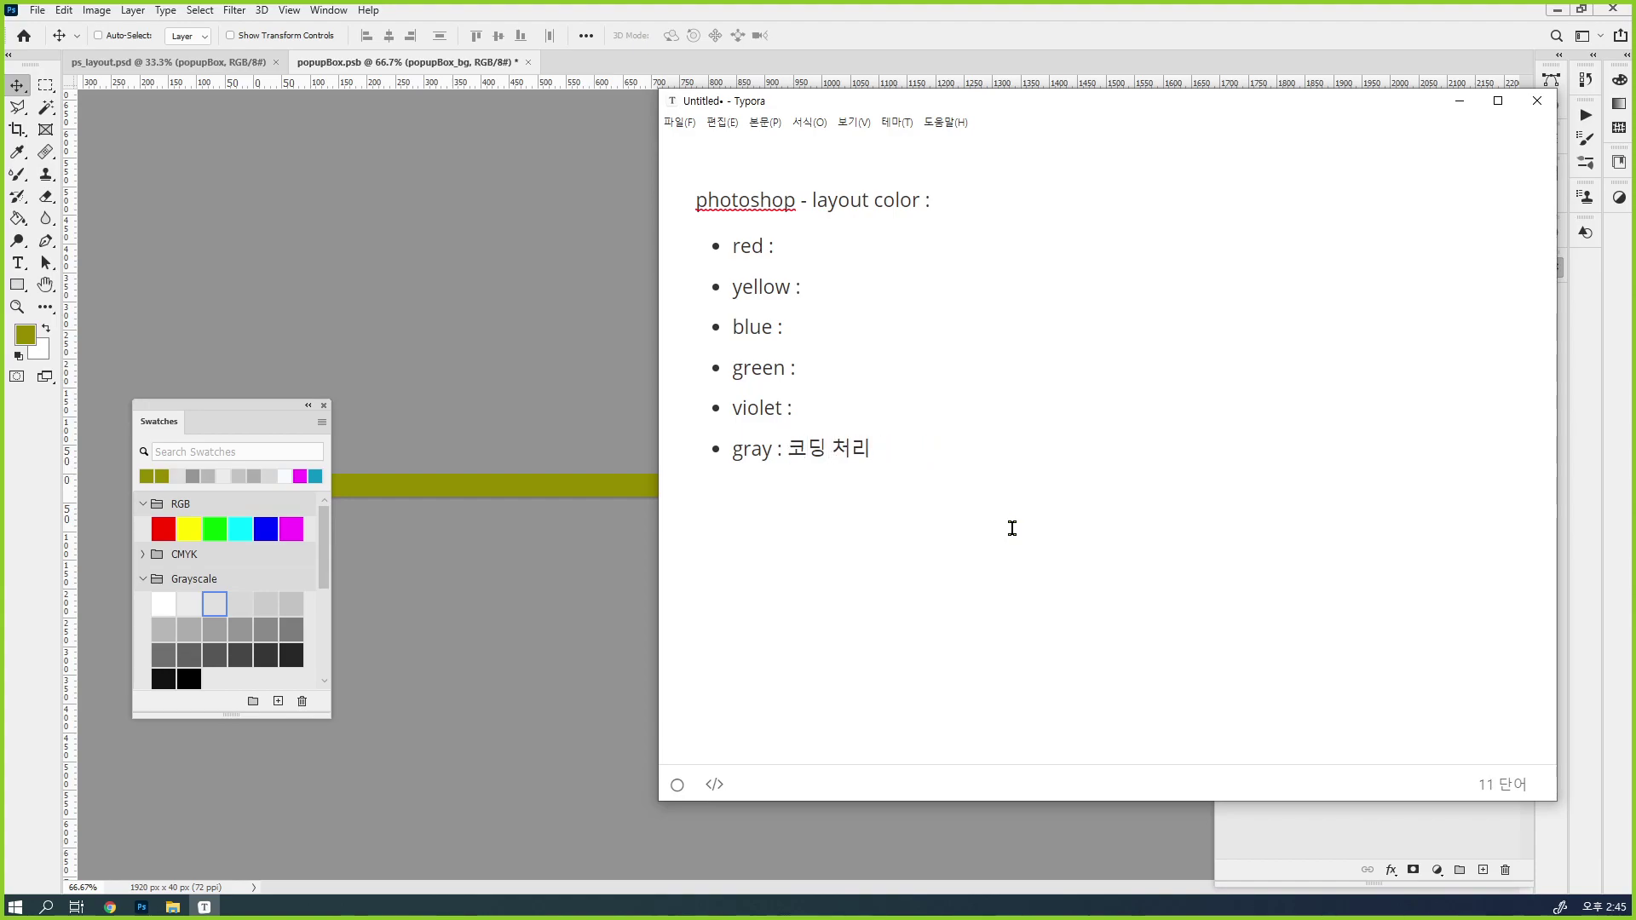
Add the description "수정될 이미지" to the red entry
{"action": "key", "text": "Up"}
{"action": "key", "text": "Up"}
{"action": "key", "text": "Up"}
{"action": "type", "text": "수정될 이미지"}
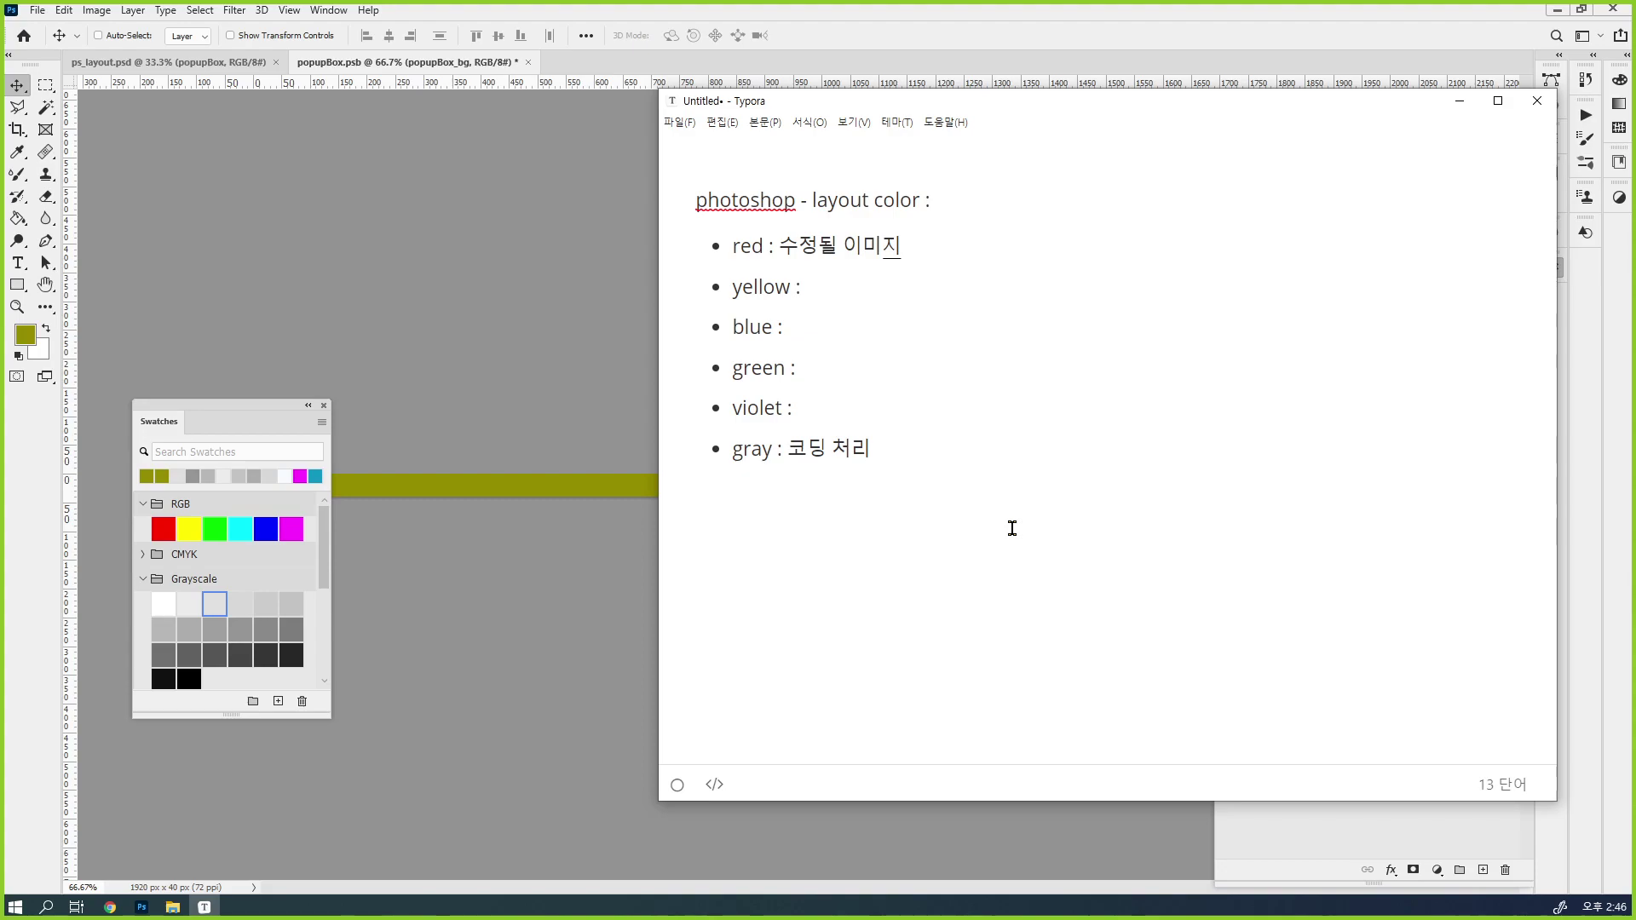
Reorder the bullets so that green comes directly before blue, and remove the leftover empty line
{"action": "key", "text": "Down"}
{"action": "key", "text": "Down"}
{"action": "key", "text": "shift+Home"}
{"action": "key", "text": "BackSpace"}
{"action": "key", "text": "Return"}
{"action": "type", "text": "green :"}
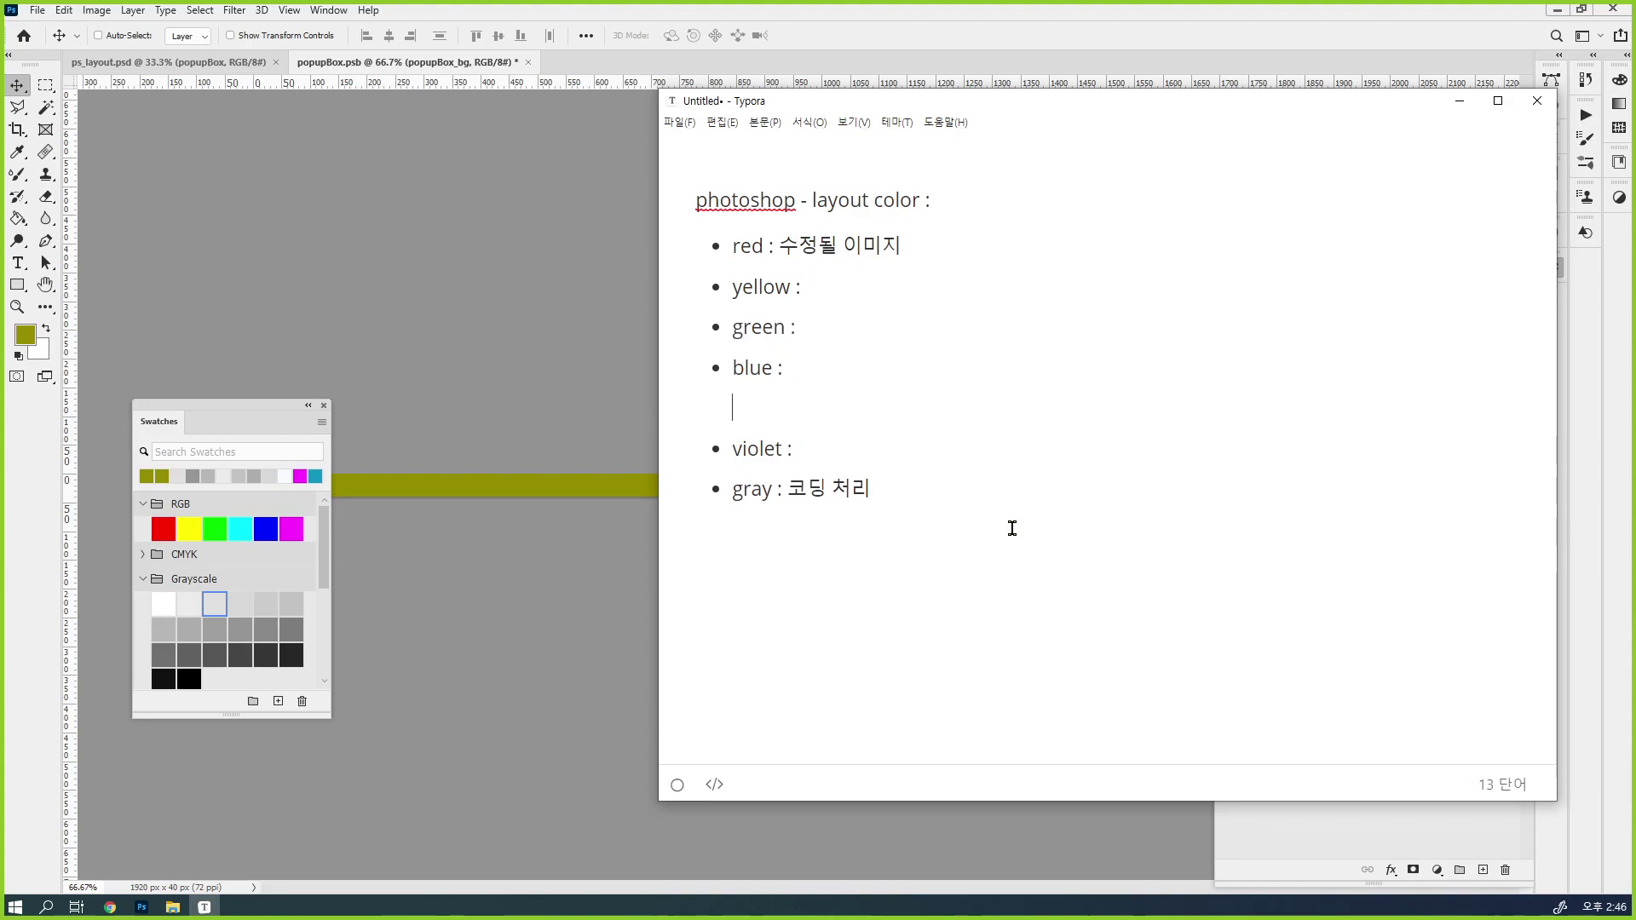
{"action": "key", "text": "BackSpace"}
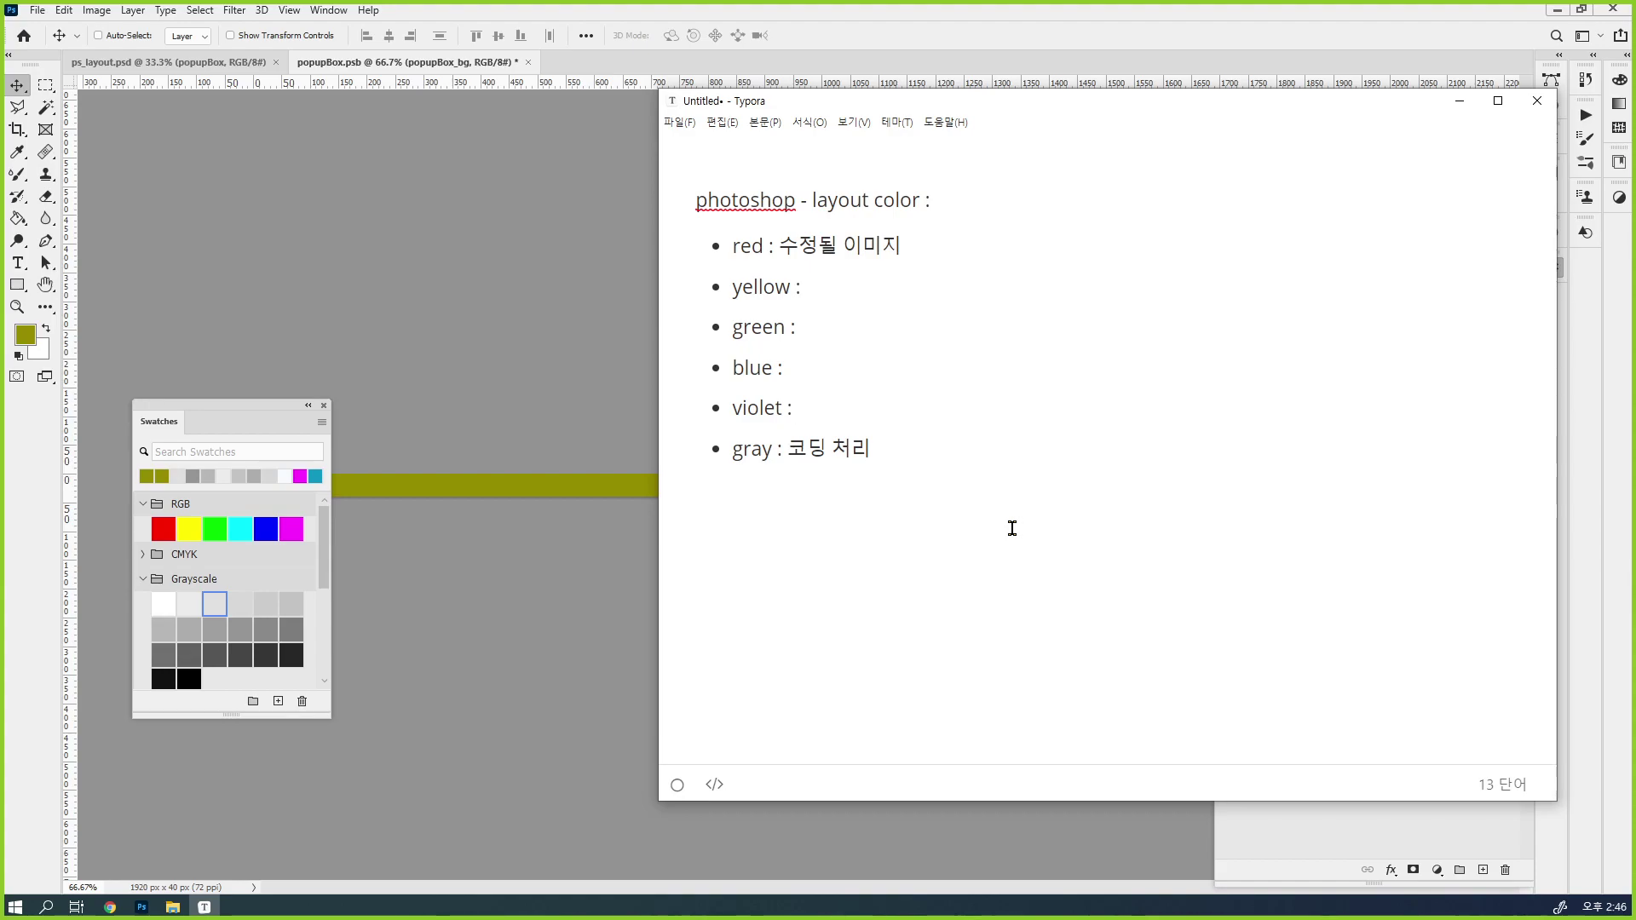
Describe the violet entry as "이미지처리" and the blue entry as "글씨로 코딩에서 작성"
{"action": "type", "text": "이미지처리"}
{"action": "key", "text": "Up"}
{"action": "type", "text": "글씨"}
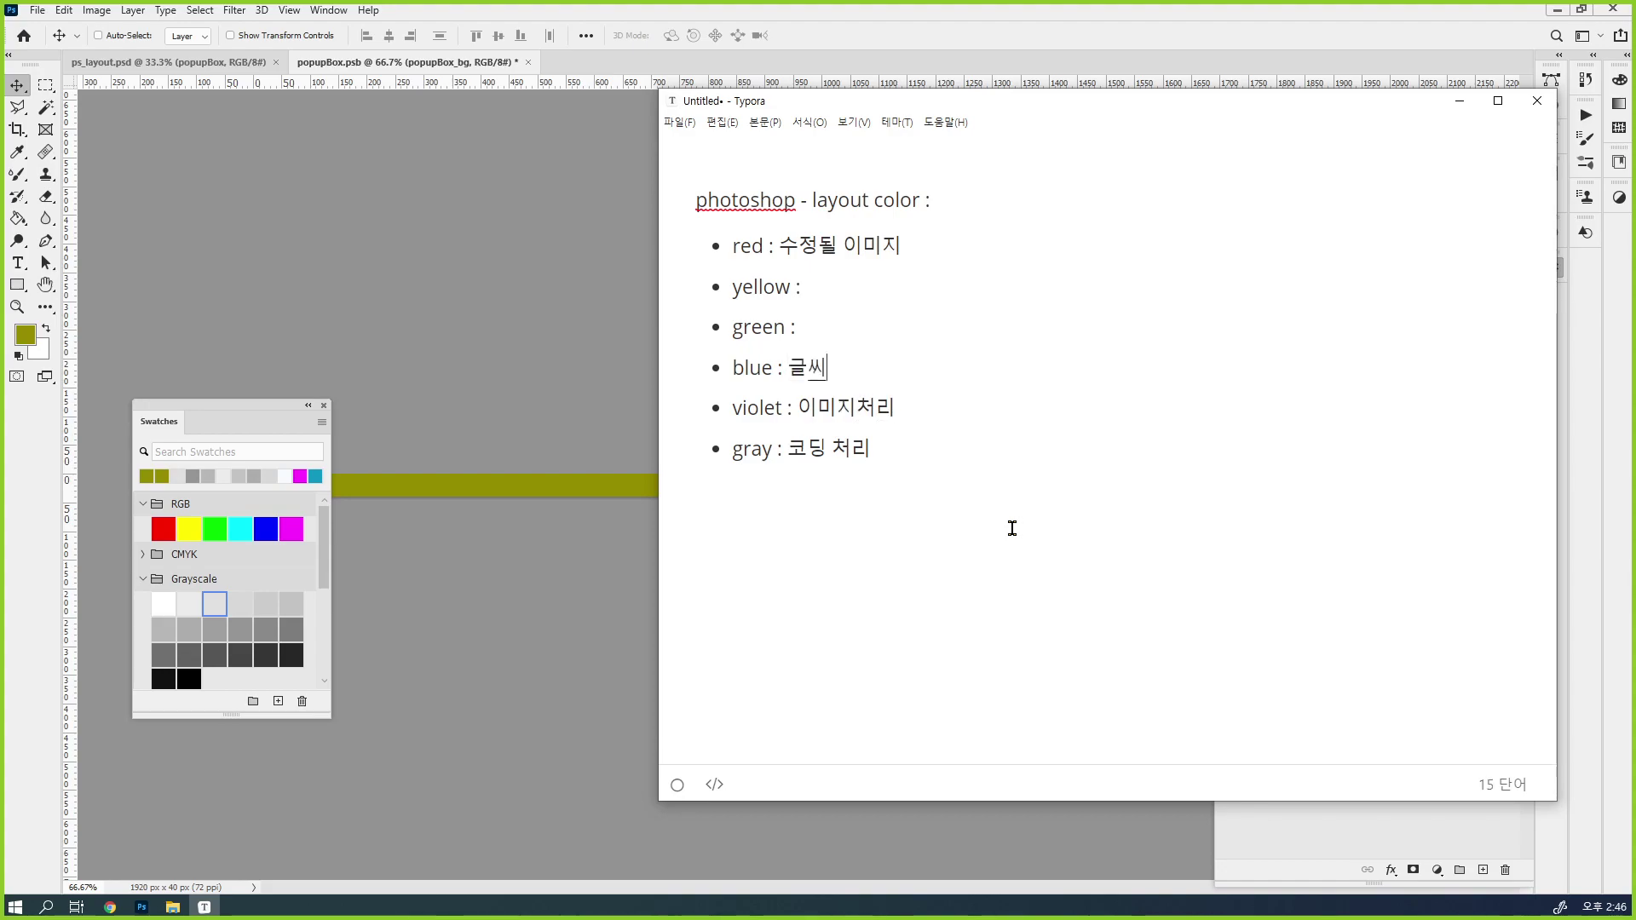
{"action": "type", "text": "로 코딩에서 작성"}
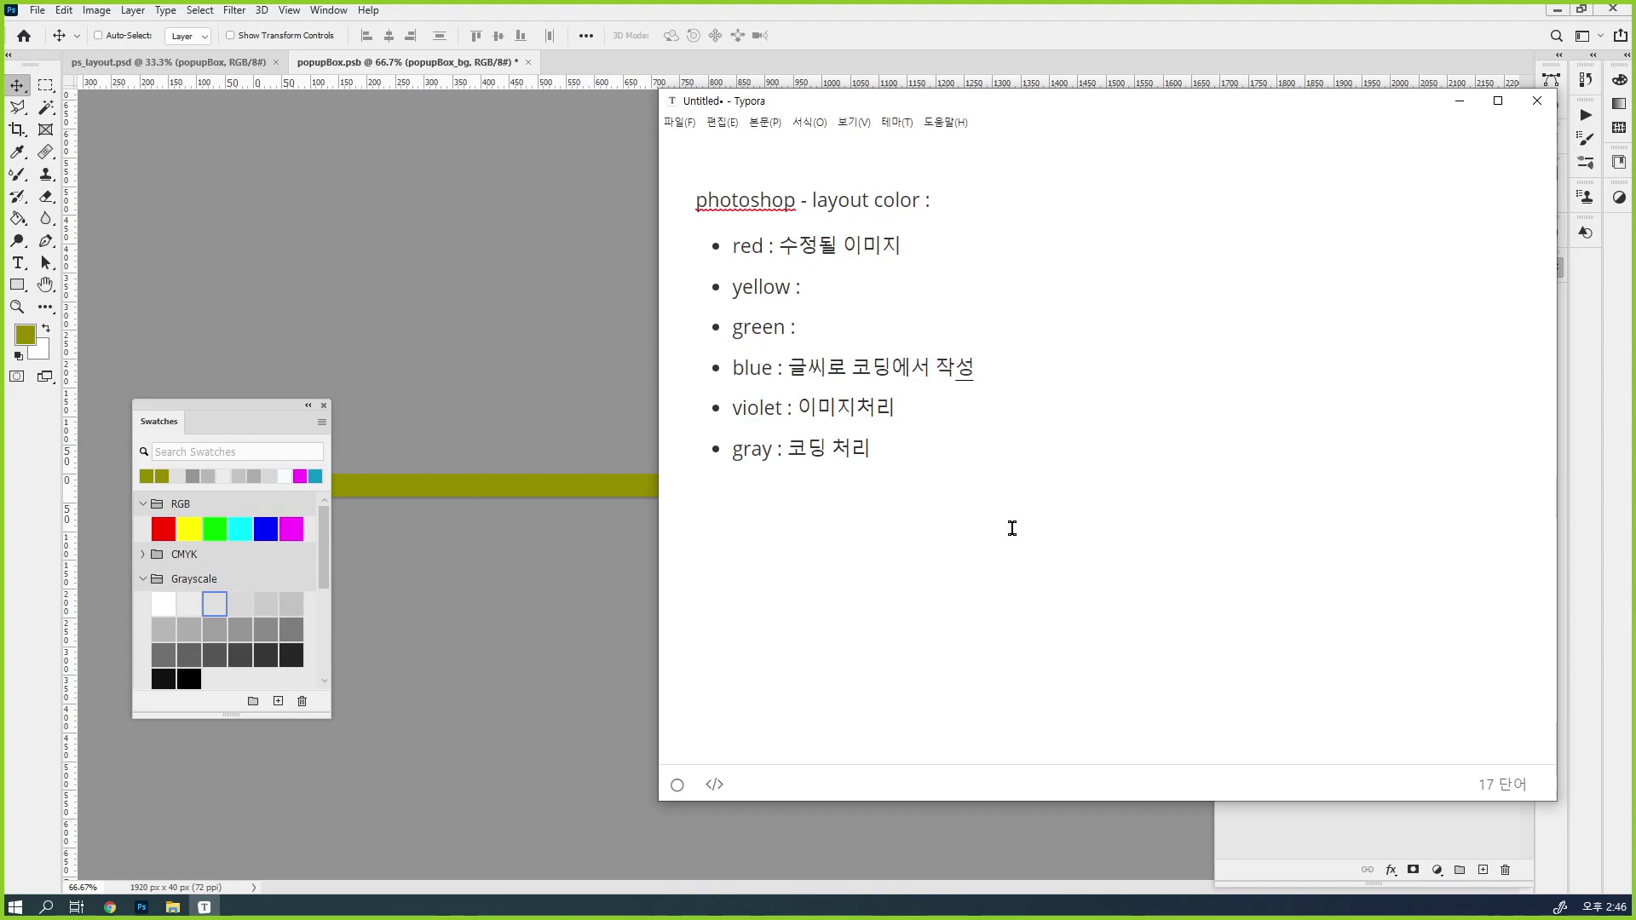
Replace the blue entry's description with "그룹 자체를 내보내는 형식"
{"action": "key", "text": "shift+Home"}
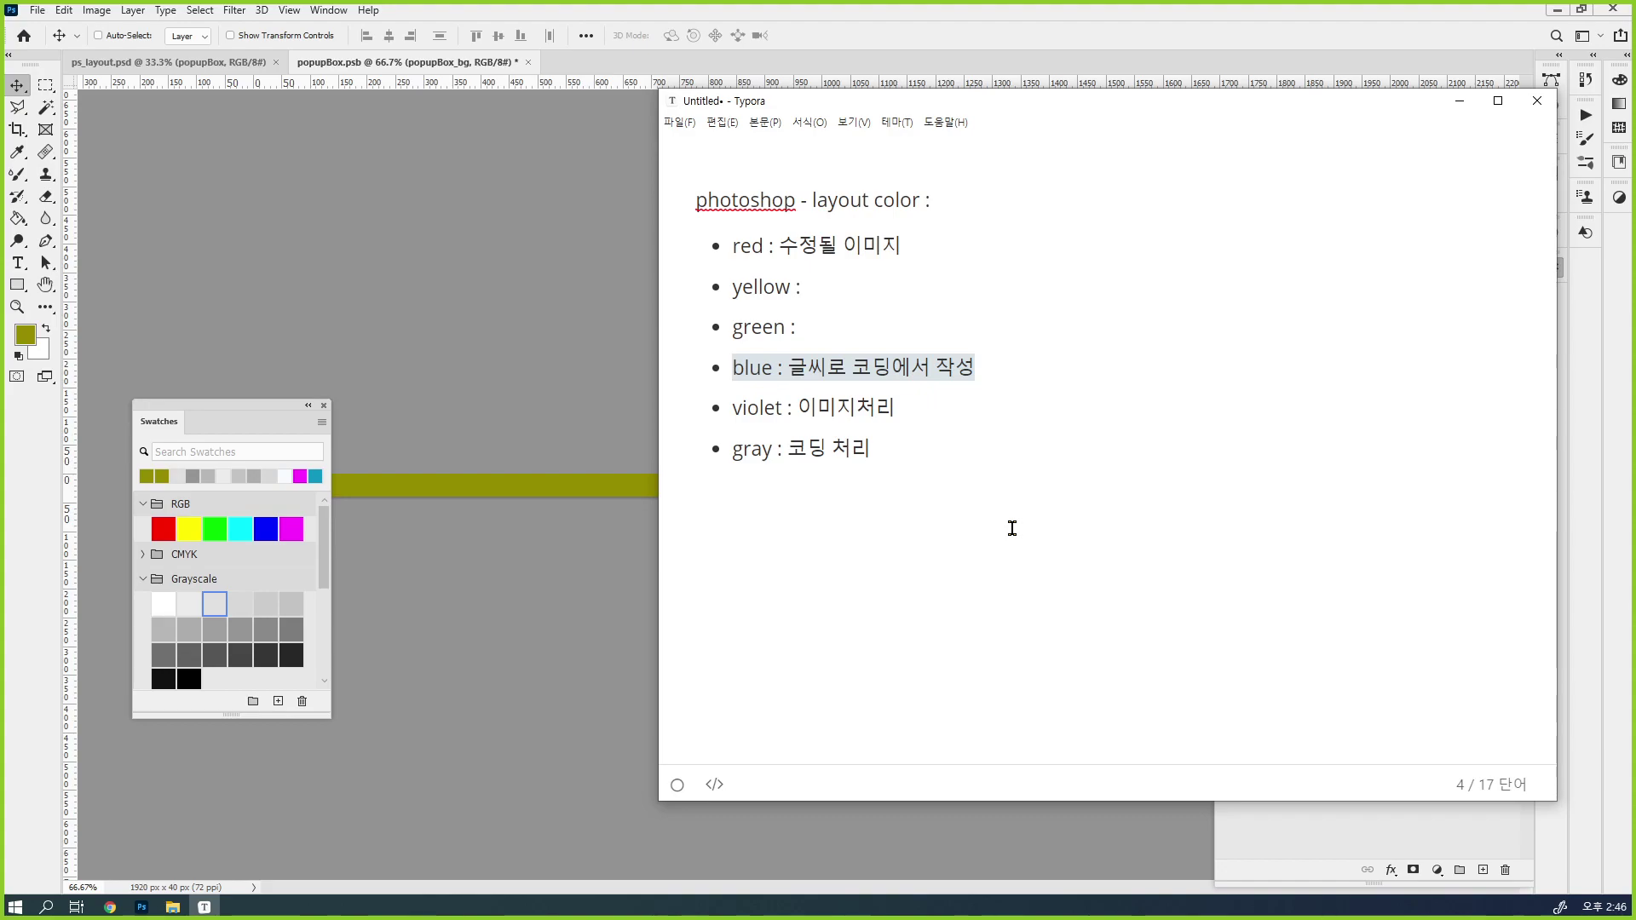
{"action": "key", "text": "Up"}
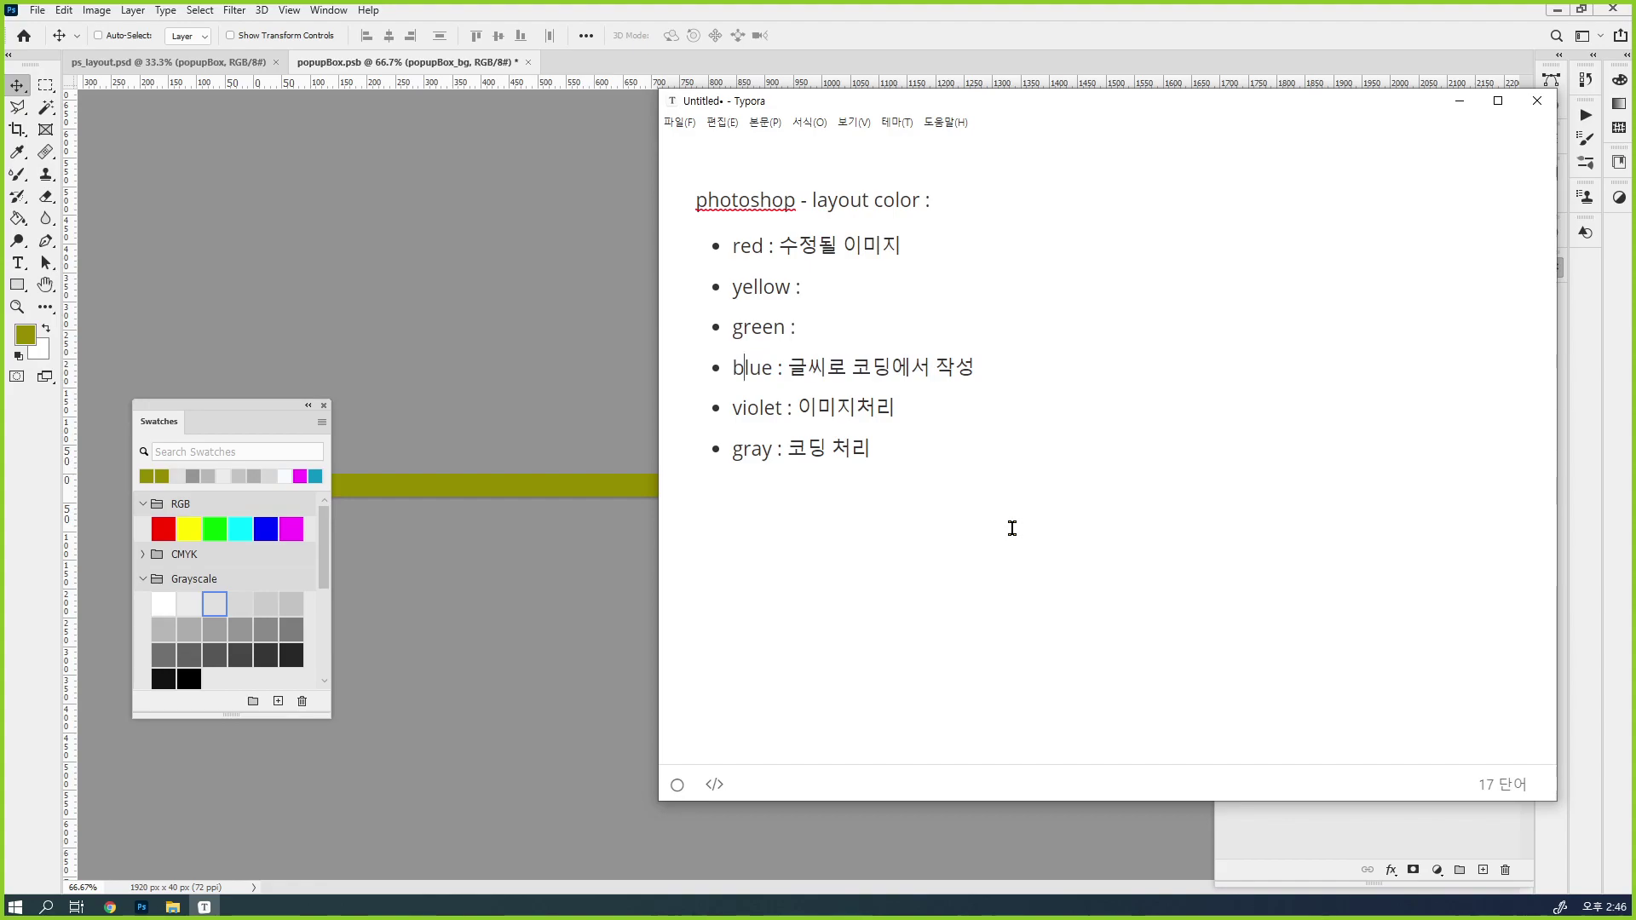
{"action": "key", "text": "shift+End"}
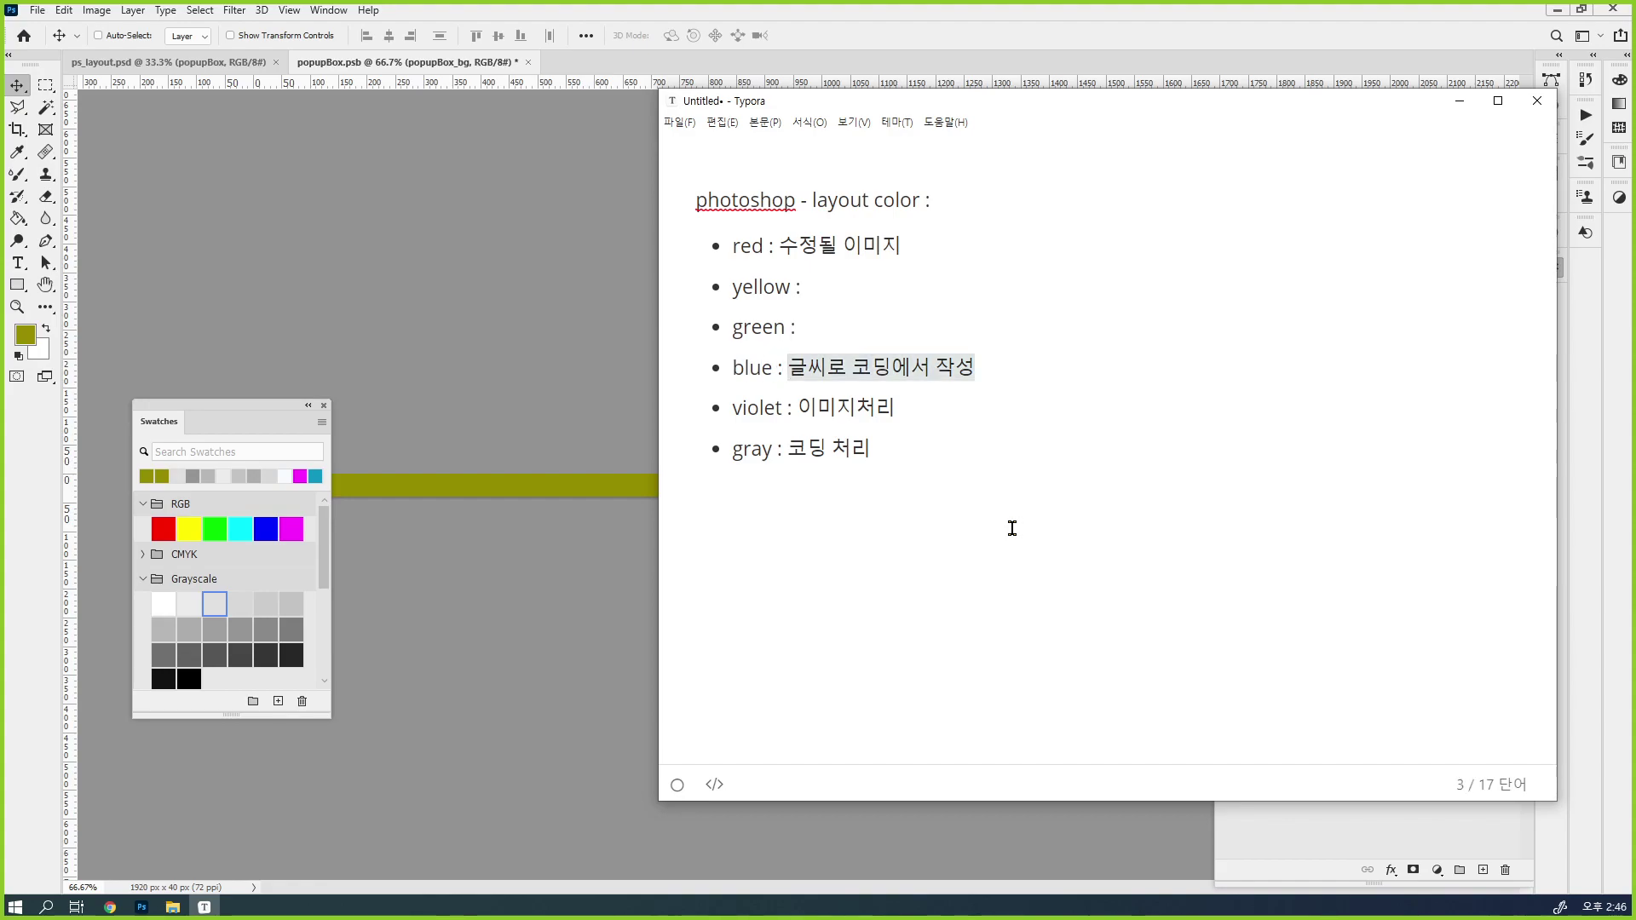
{"action": "key", "text": "BackSpace"}
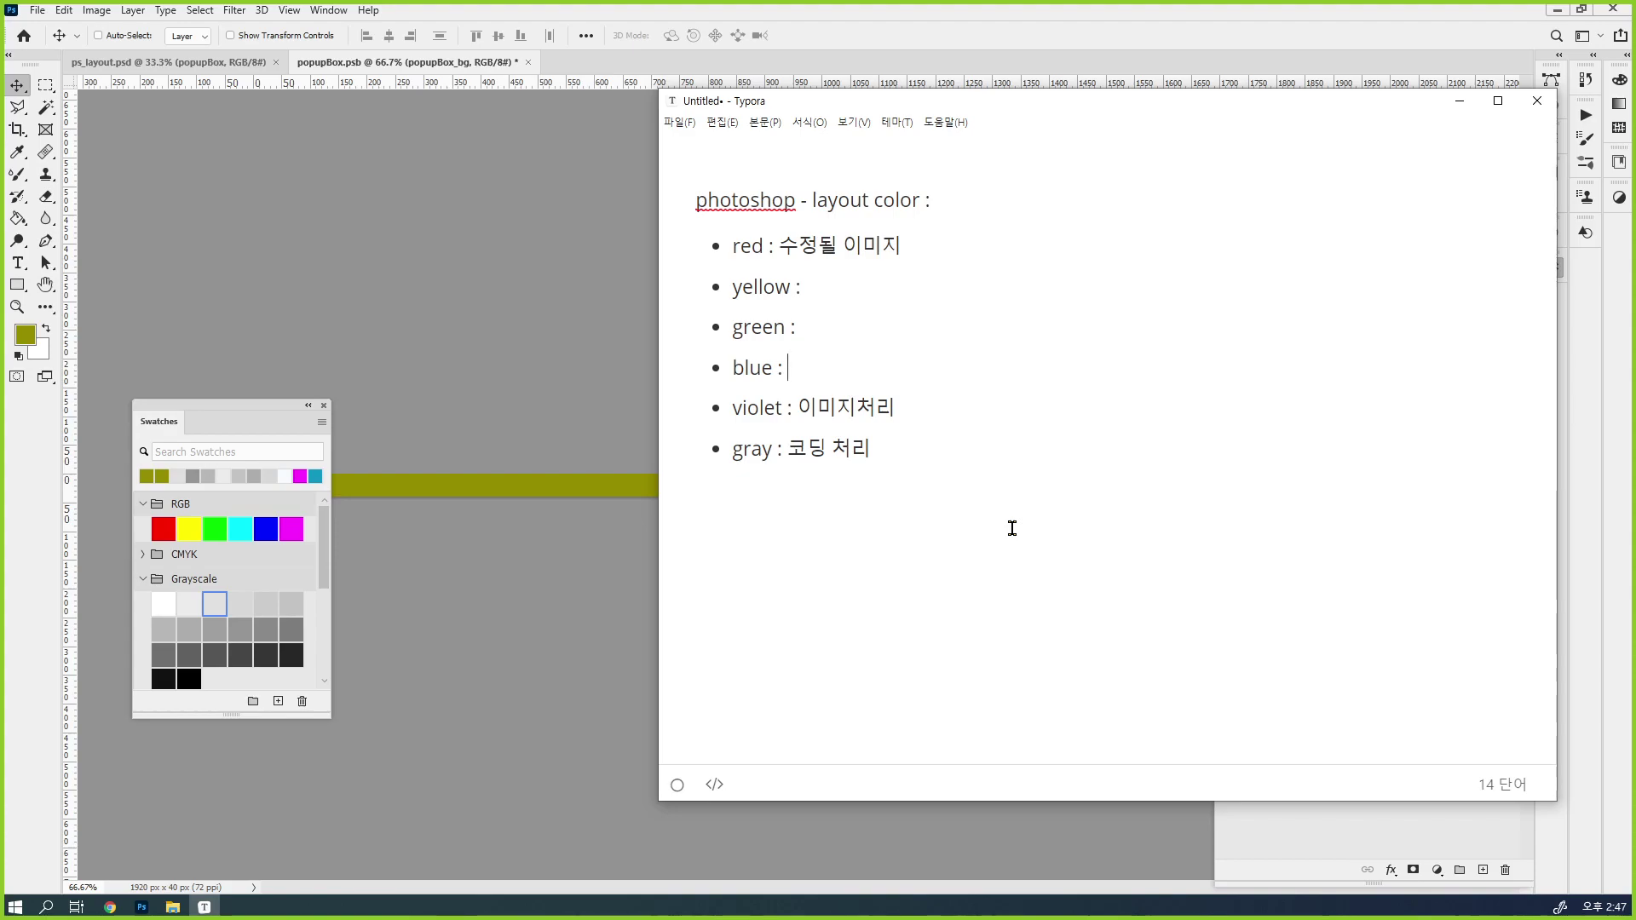
{"action": "type", "text": "그룹 자체를"}
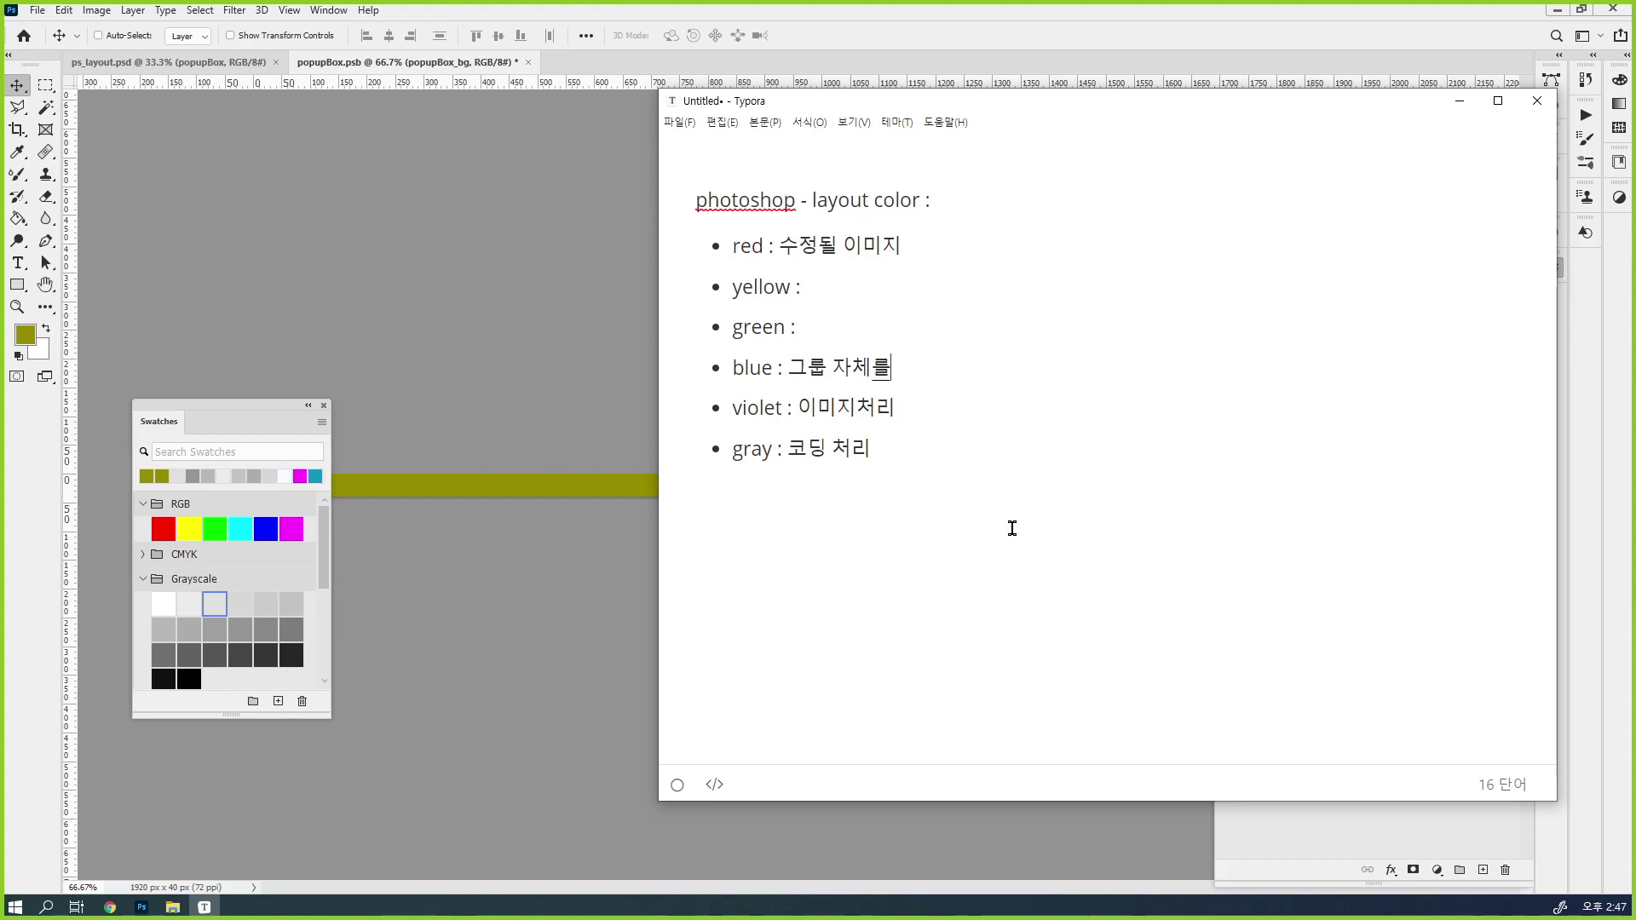
{"action": "type", "text": " 내보내는 형식"}
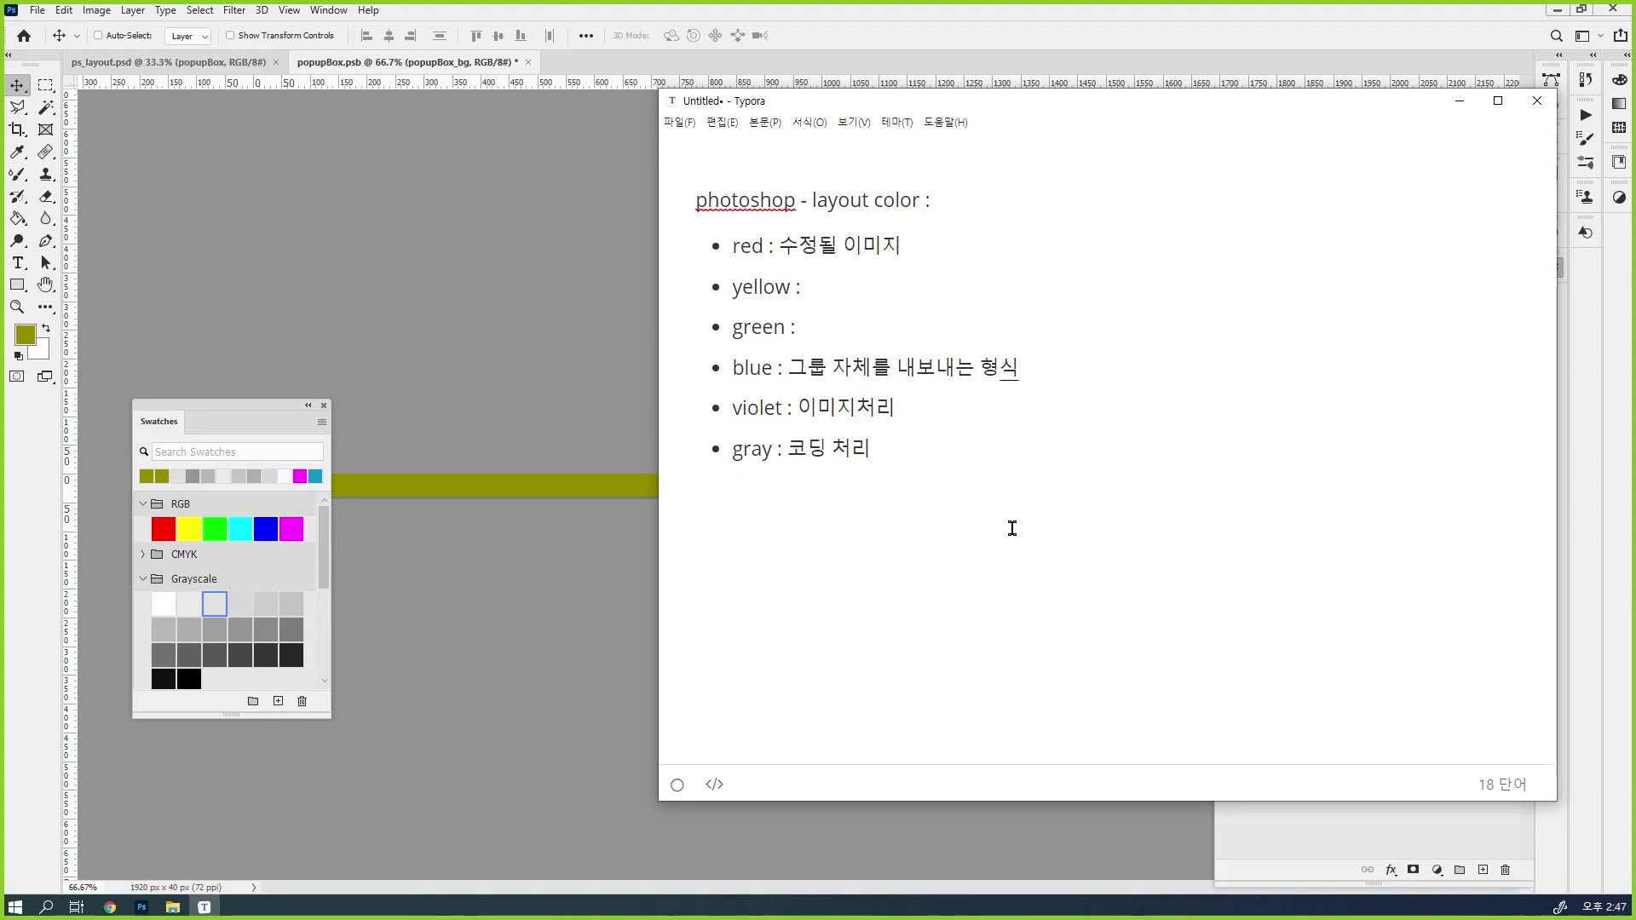
Narrow the Typora window to fit the list and move it clear of Photoshop's Layers panel
{"action": "left_click_drag", "start_coordinate": [913, 456], "coordinate": [730, 249]}
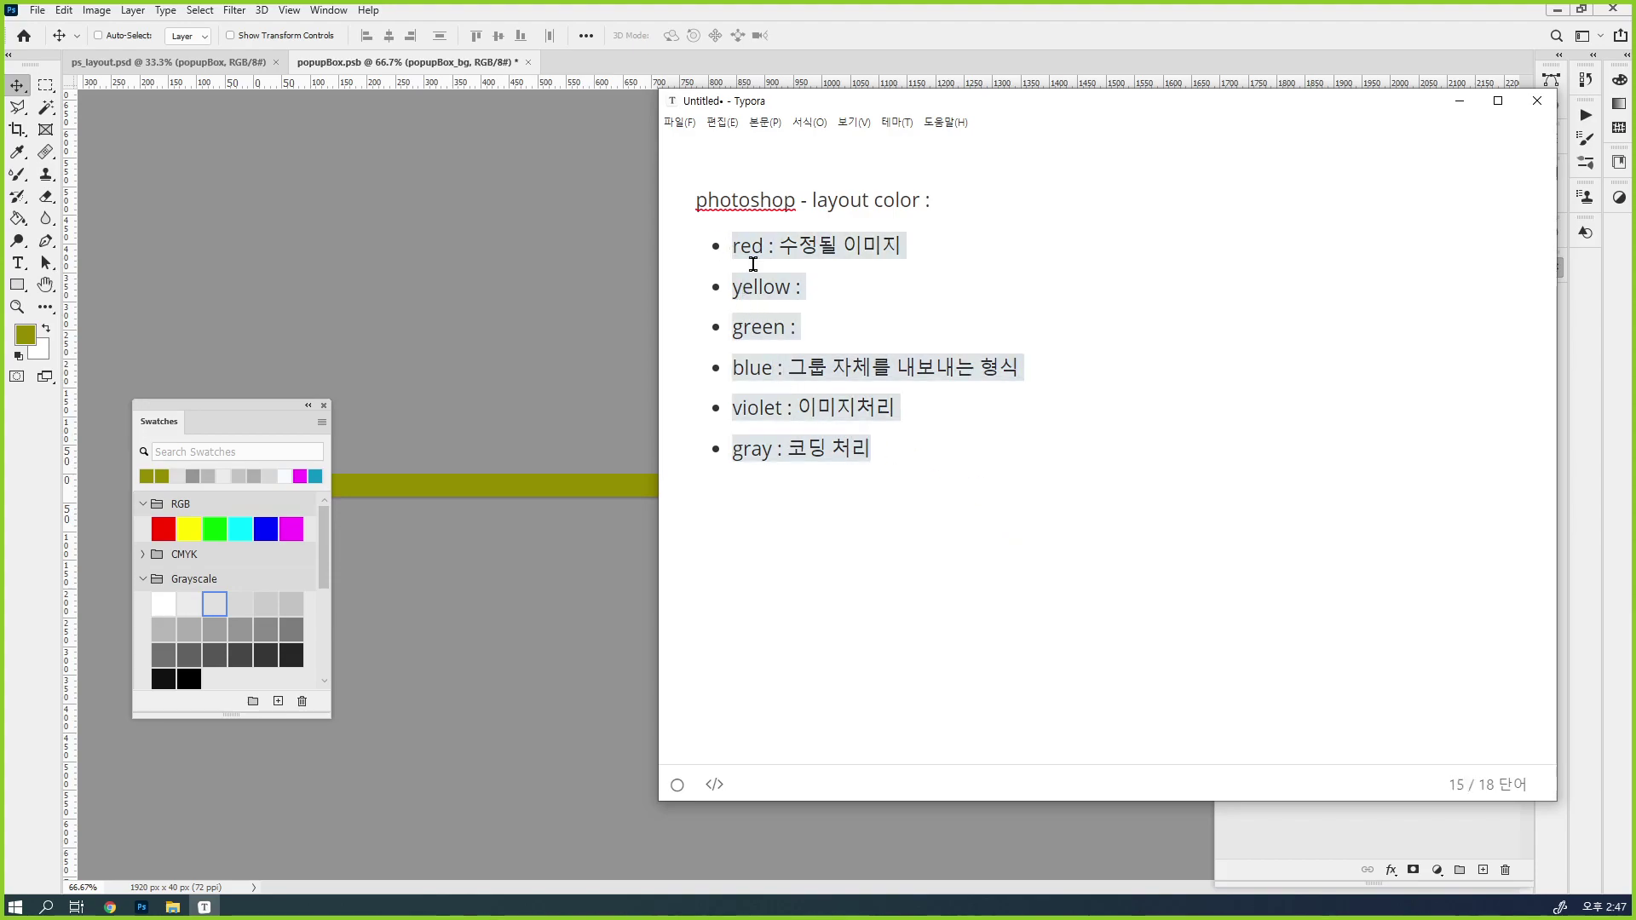
{"action": "left_click", "coordinate": [1008, 492]}
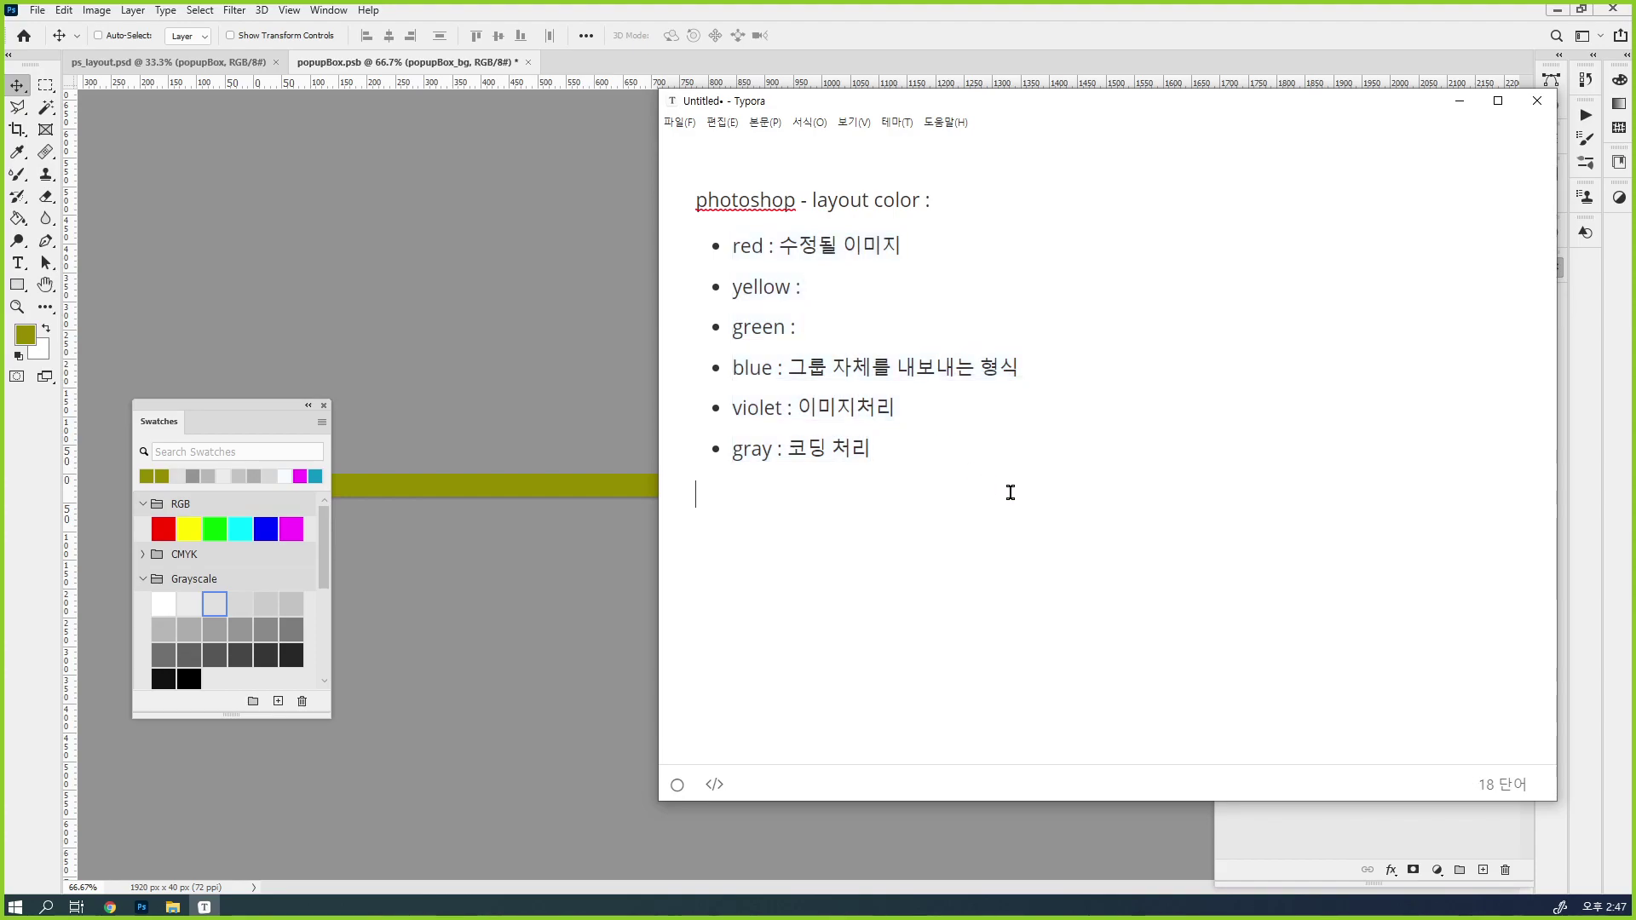
{"action": "left_click_drag", "start_coordinate": [658, 559], "coordinate": [1123, 556]}
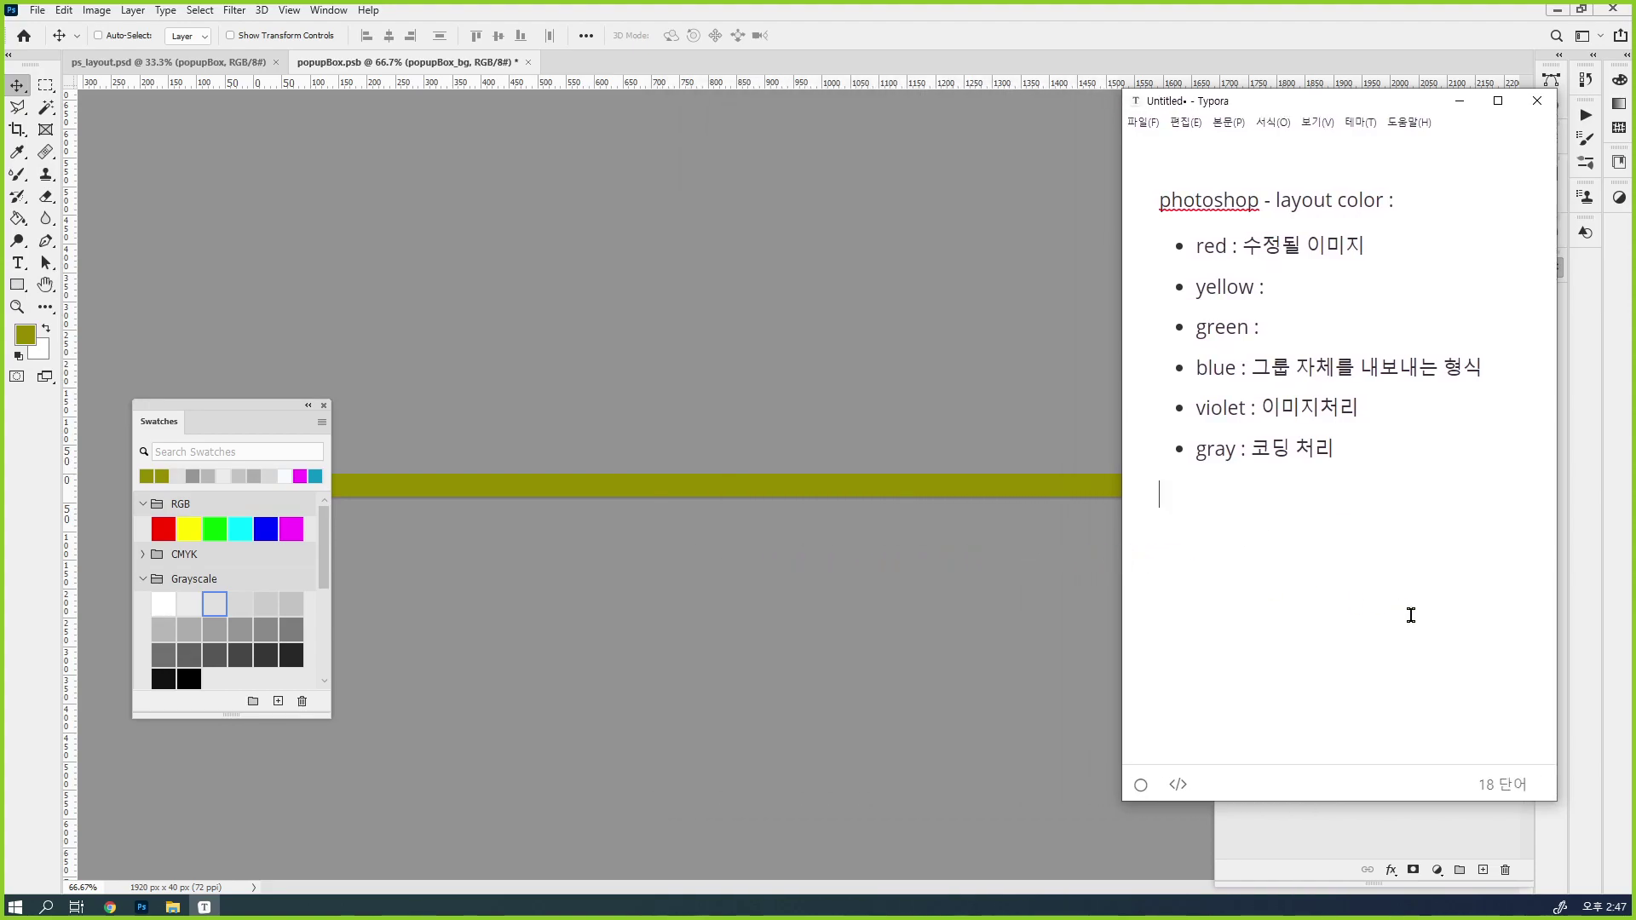
{"action": "left_click", "coordinate": [1331, 287]}
{"action": "left_click", "coordinate": [1286, 470]}
{"action": "left_click_drag", "start_coordinate": [1337, 109], "coordinate": [838, 122]}
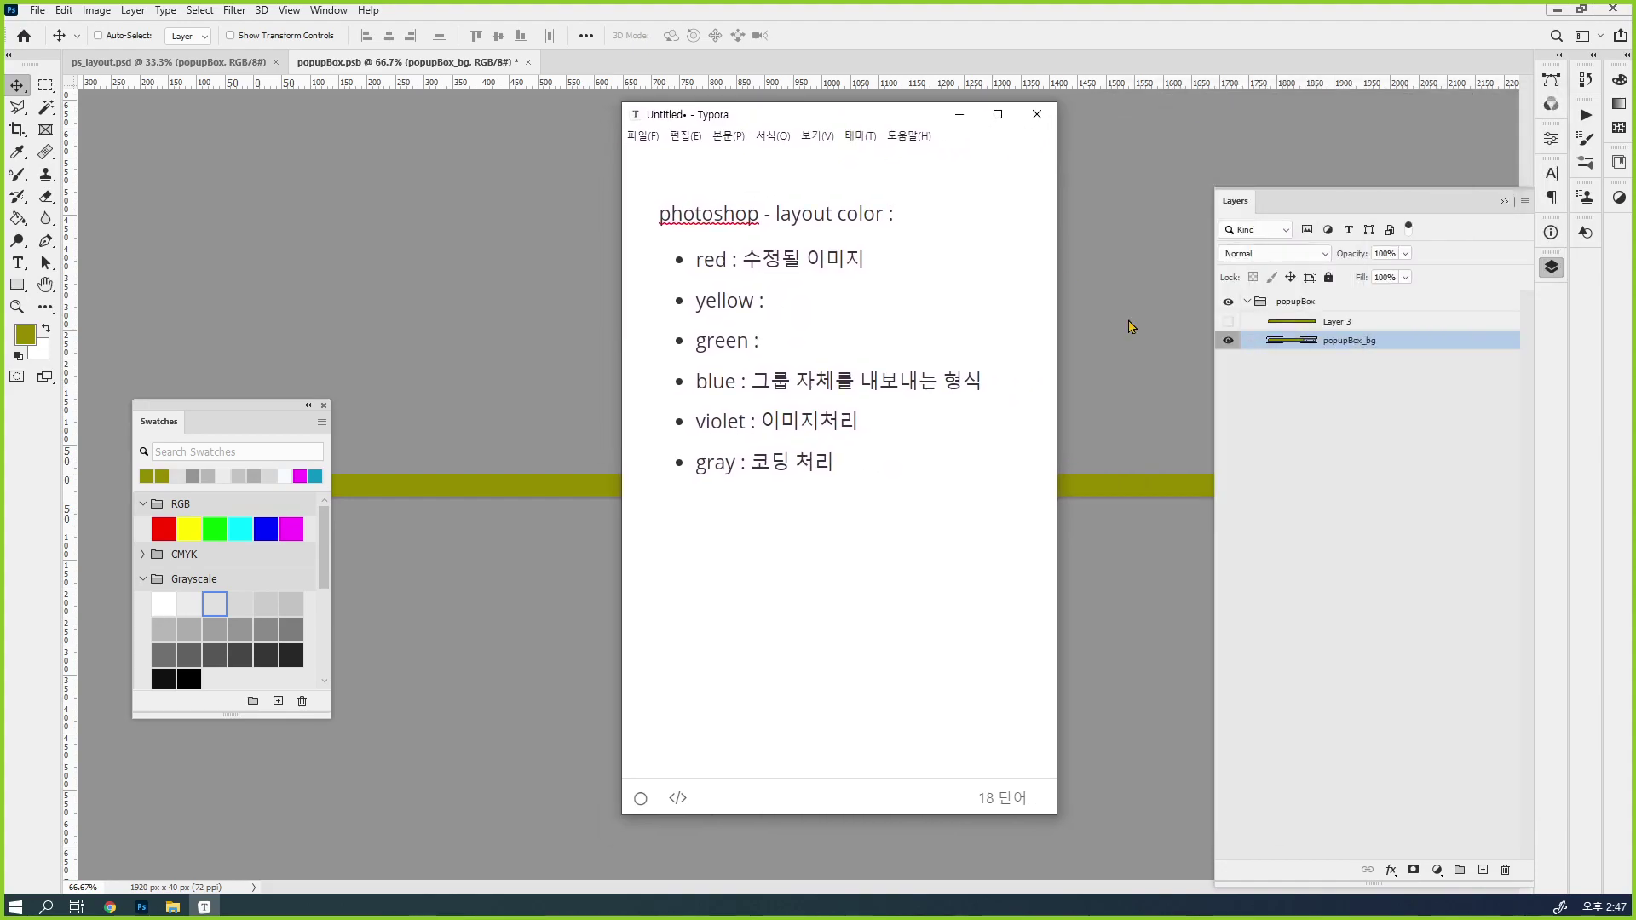
Switch to ps_layout.psd in Photoshop, toggle the grid group's visibility so it ends hidden, and bring the Typora notes back in front
{"action": "left_click", "coordinate": [167, 64]}
{"action": "left_click", "coordinate": [1305, 326]}
{"action": "left_click", "coordinate": [1230, 326]}
{"action": "left_click", "coordinate": [1230, 325]}
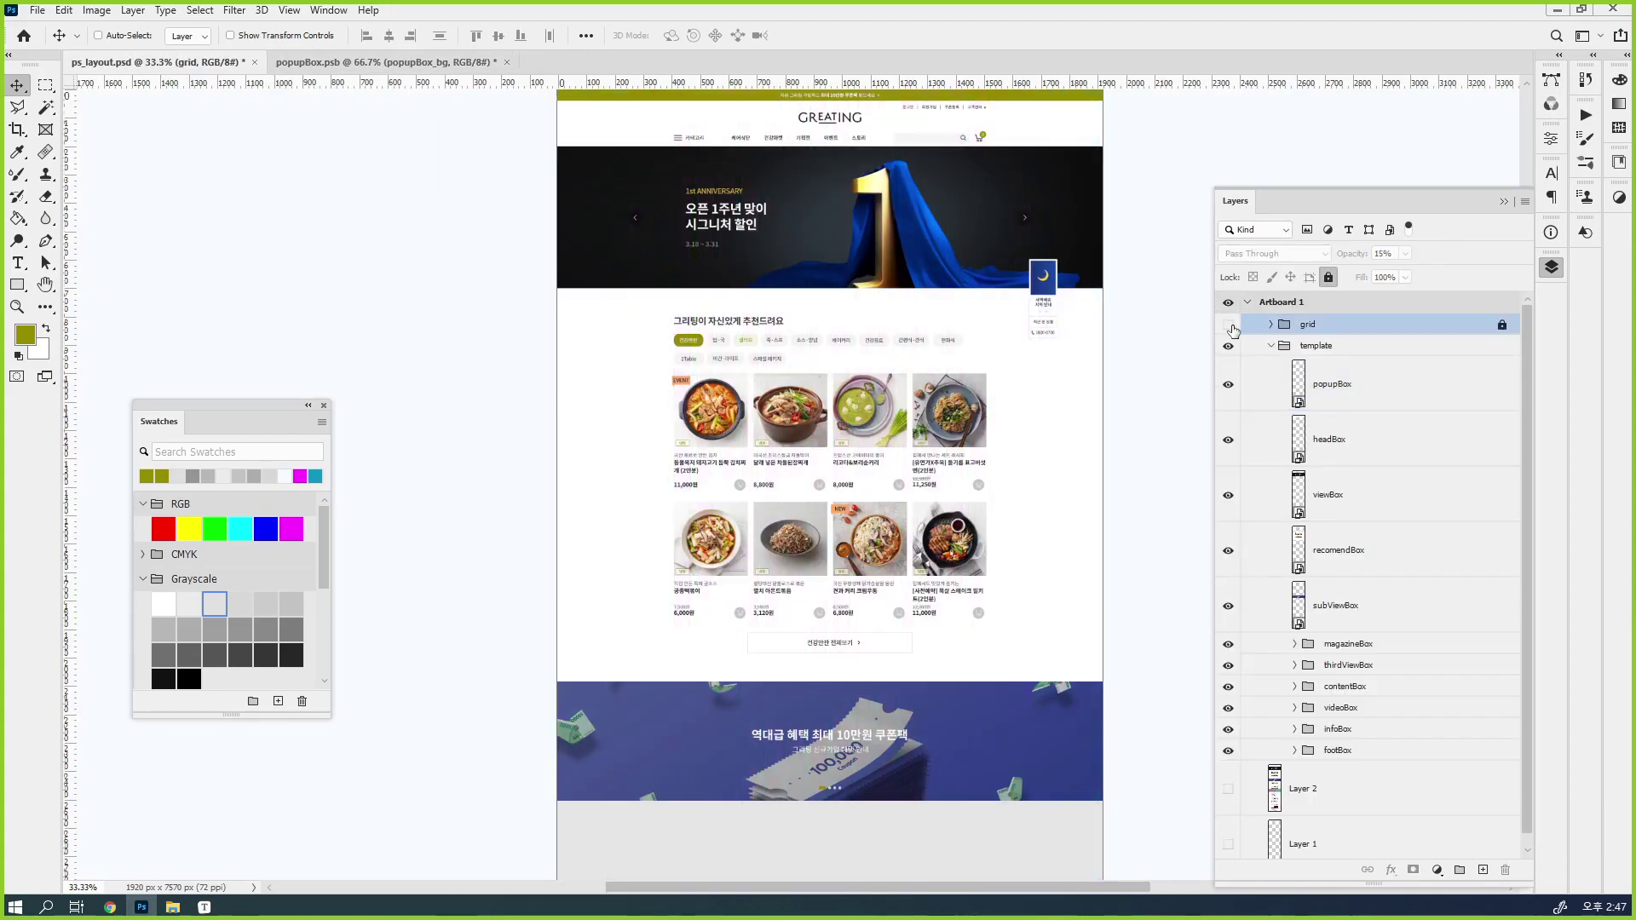
{"action": "left_click", "coordinate": [199, 910]}
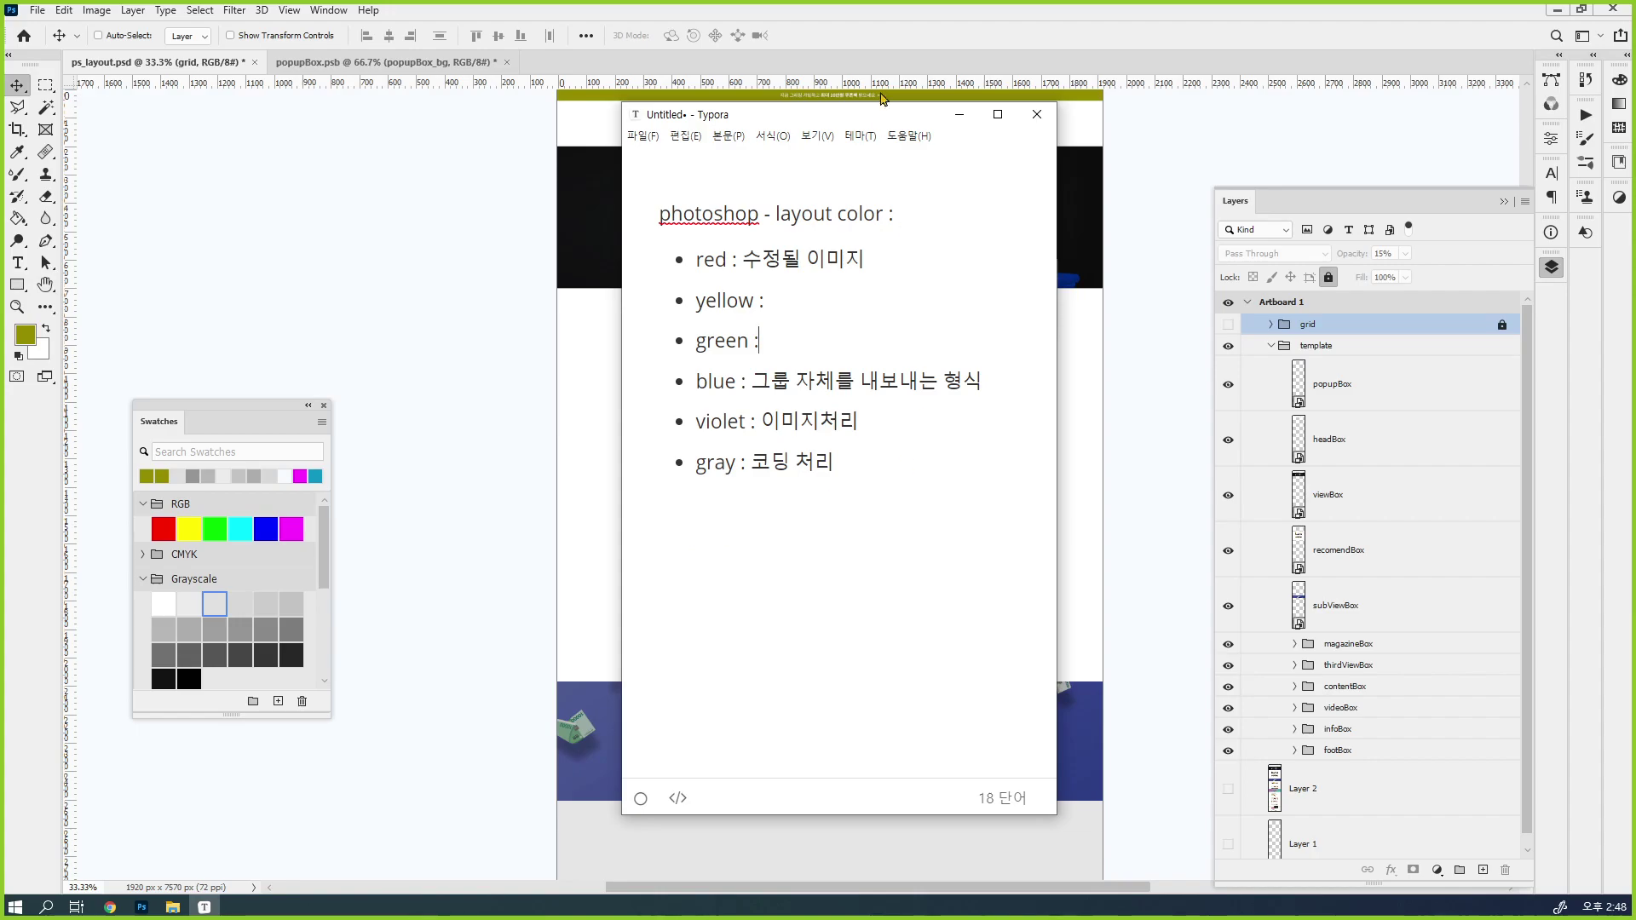
Put the Typora notes away, switch to popupBox.psb in Photoshop, and select the popupBox_bg layer
{"action": "left_click_drag", "start_coordinate": [870, 118], "coordinate": [1073, 919]}
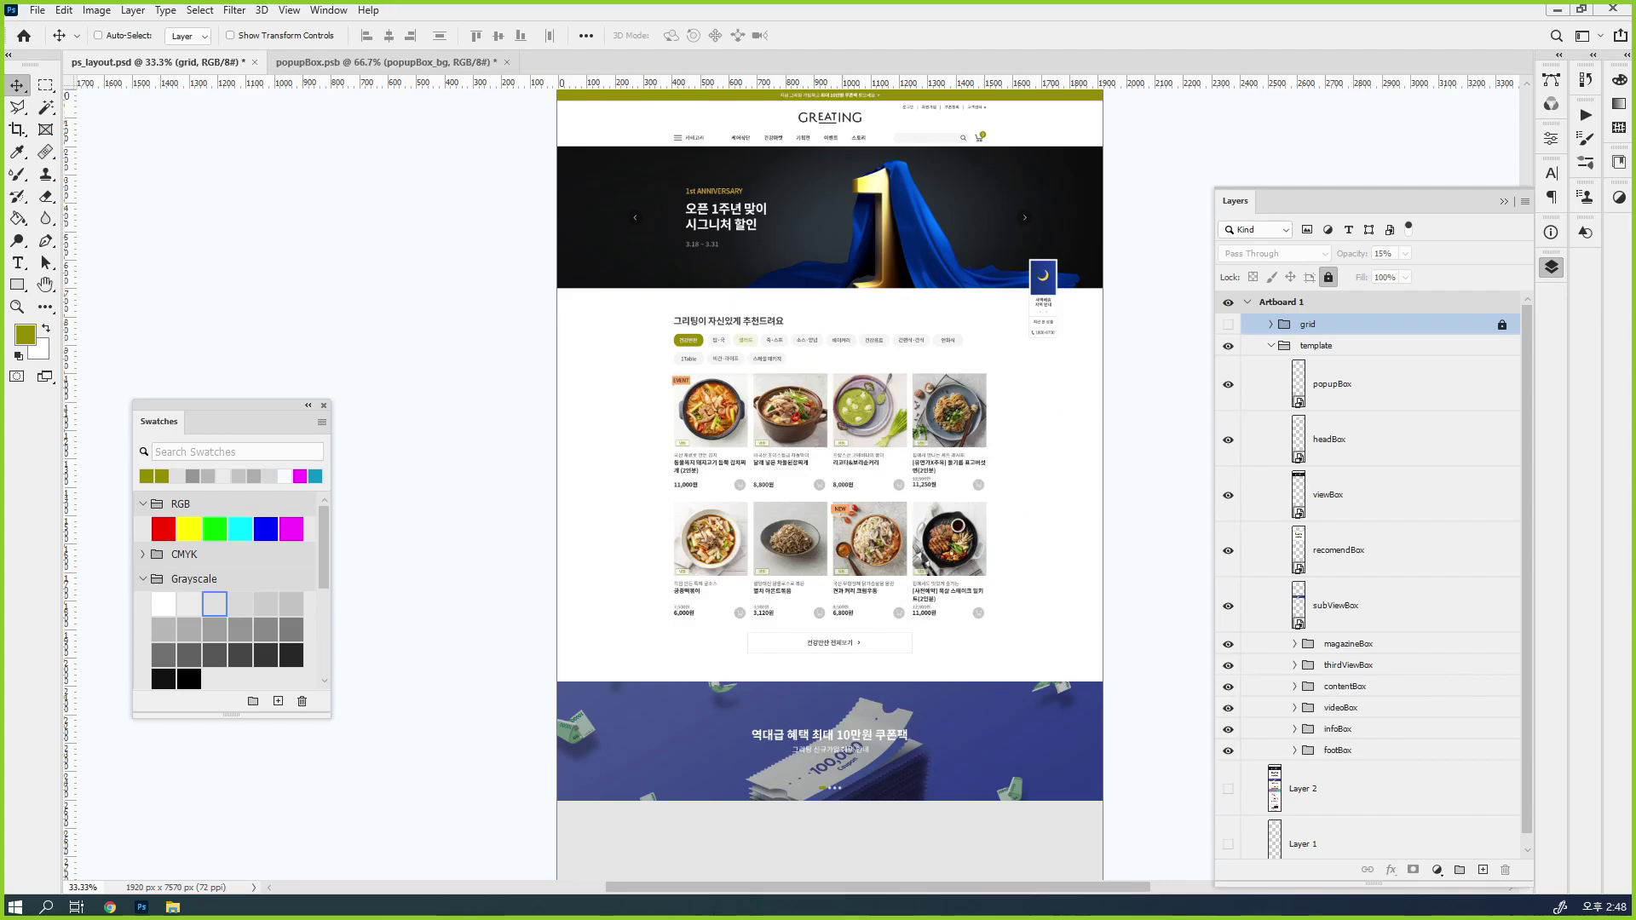
{"action": "left_click", "coordinate": [400, 63]}
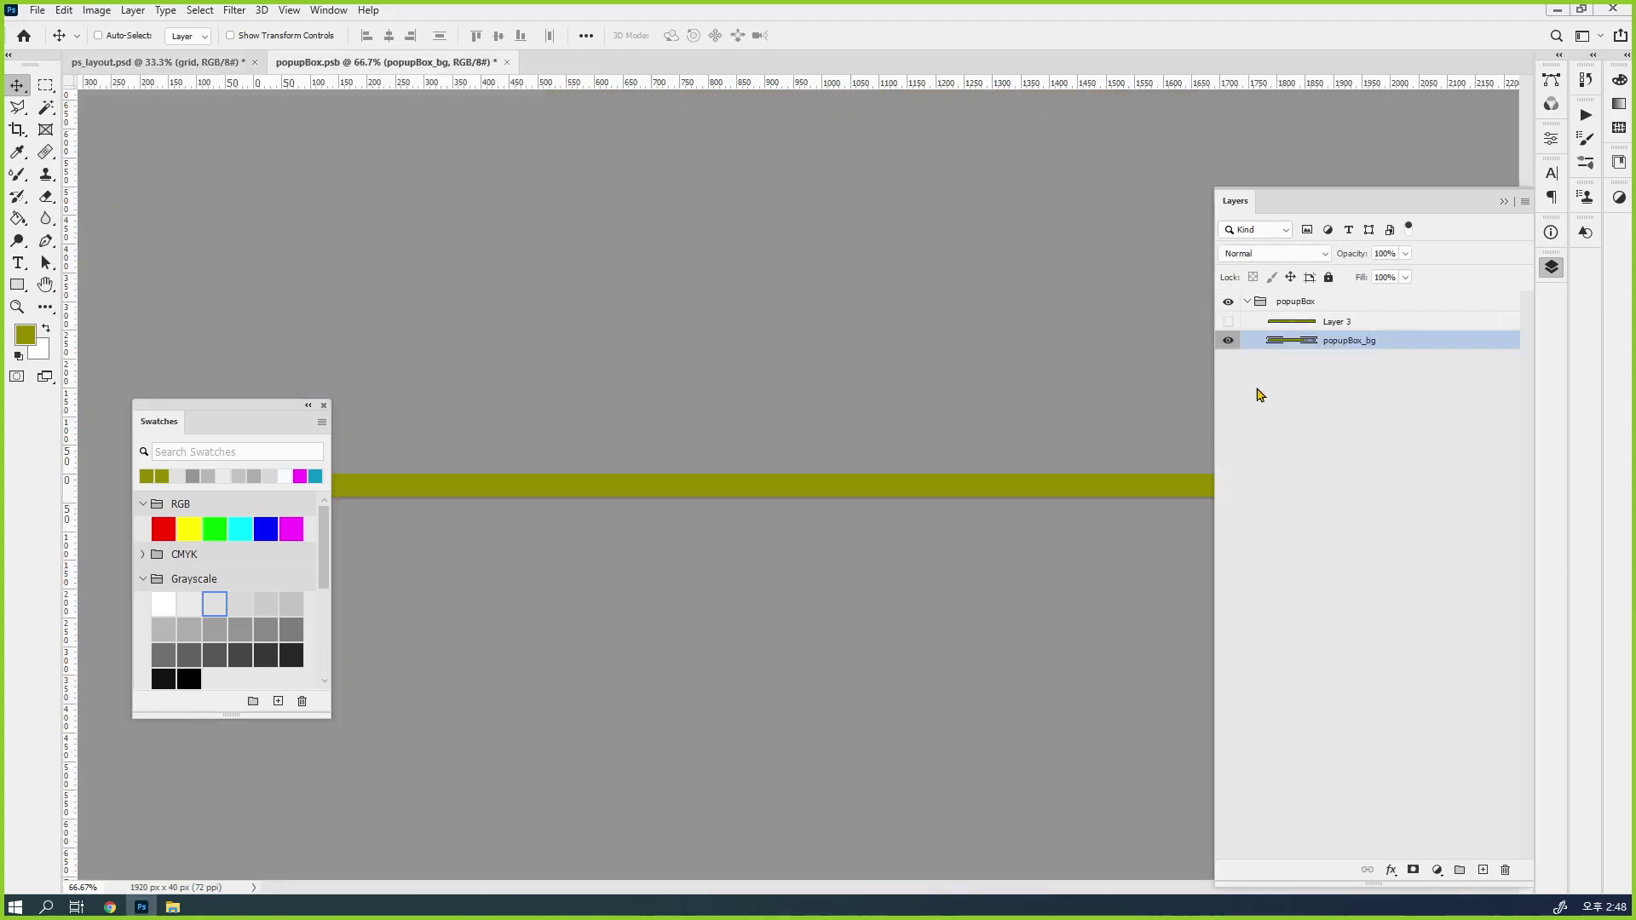
{"action": "left_click", "coordinate": [1306, 406]}
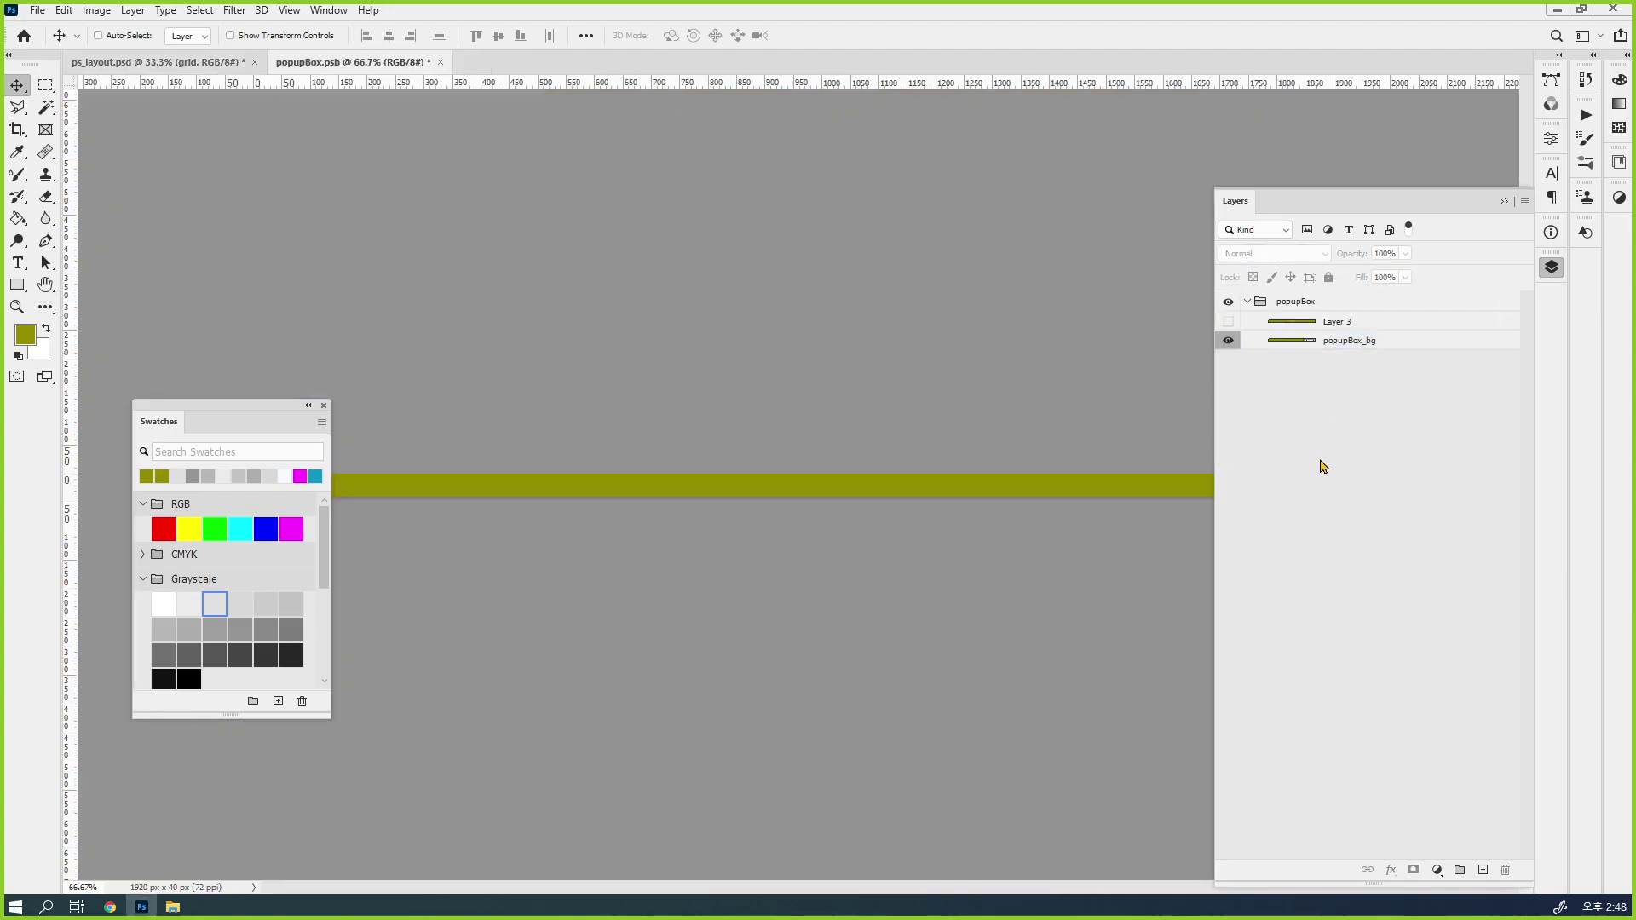
{"action": "left_click", "coordinate": [1321, 345]}
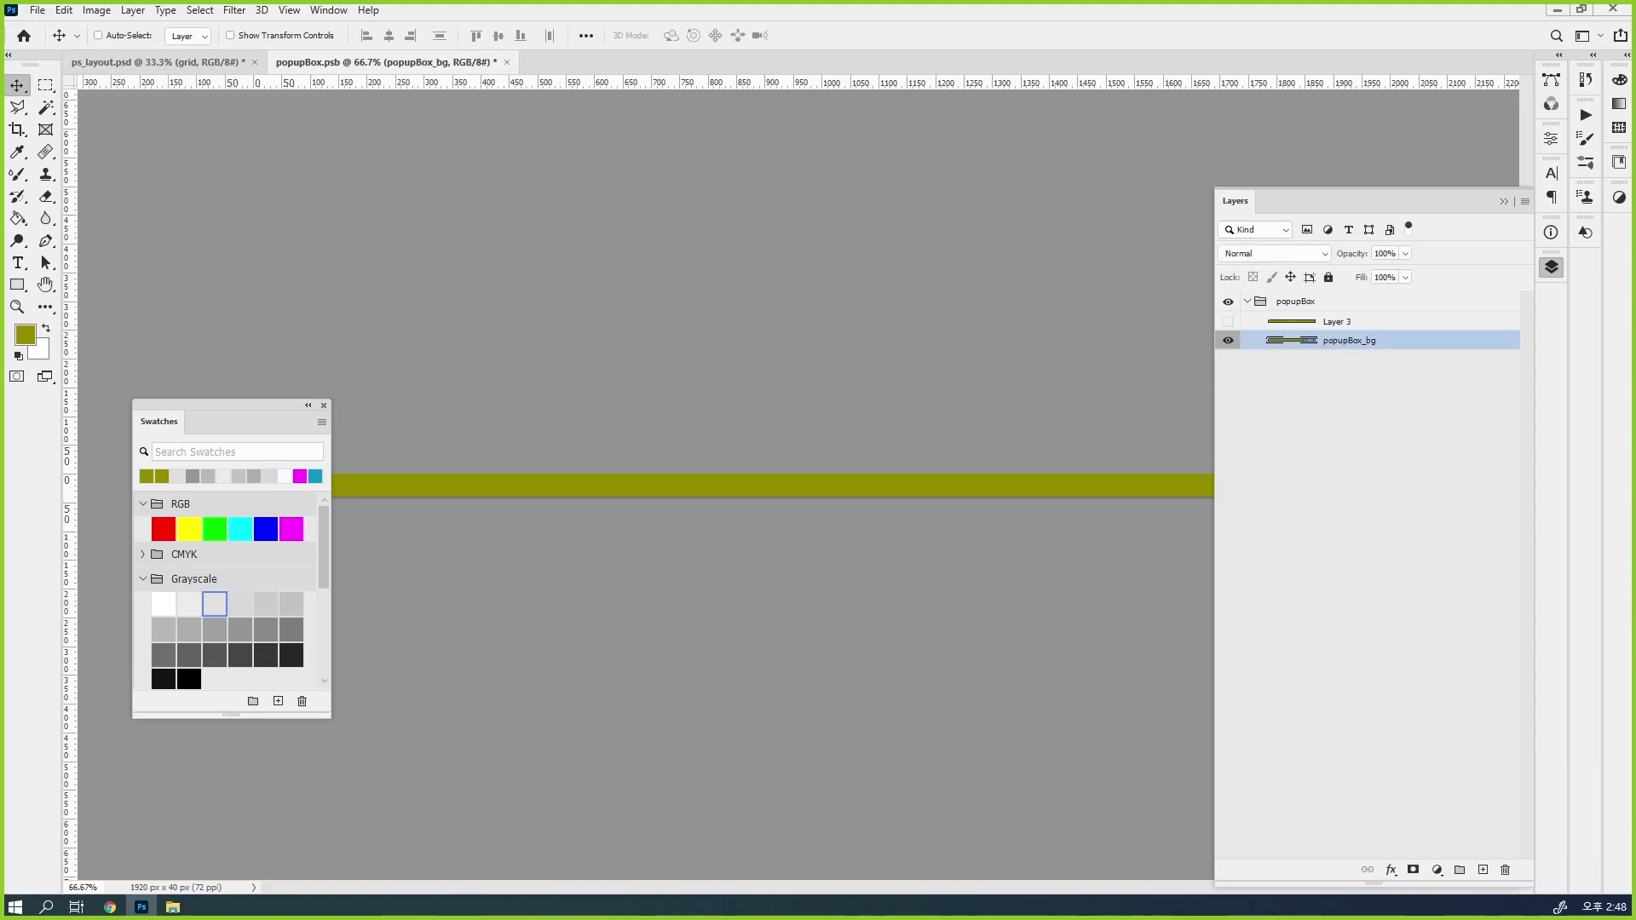
Review the gray, violet, yellow, green, red and blue color entries in the Typora notes, and return to Photoshop
{"action": "left_click_drag", "start_coordinate": [990, 424], "coordinate": [1148, 427]}
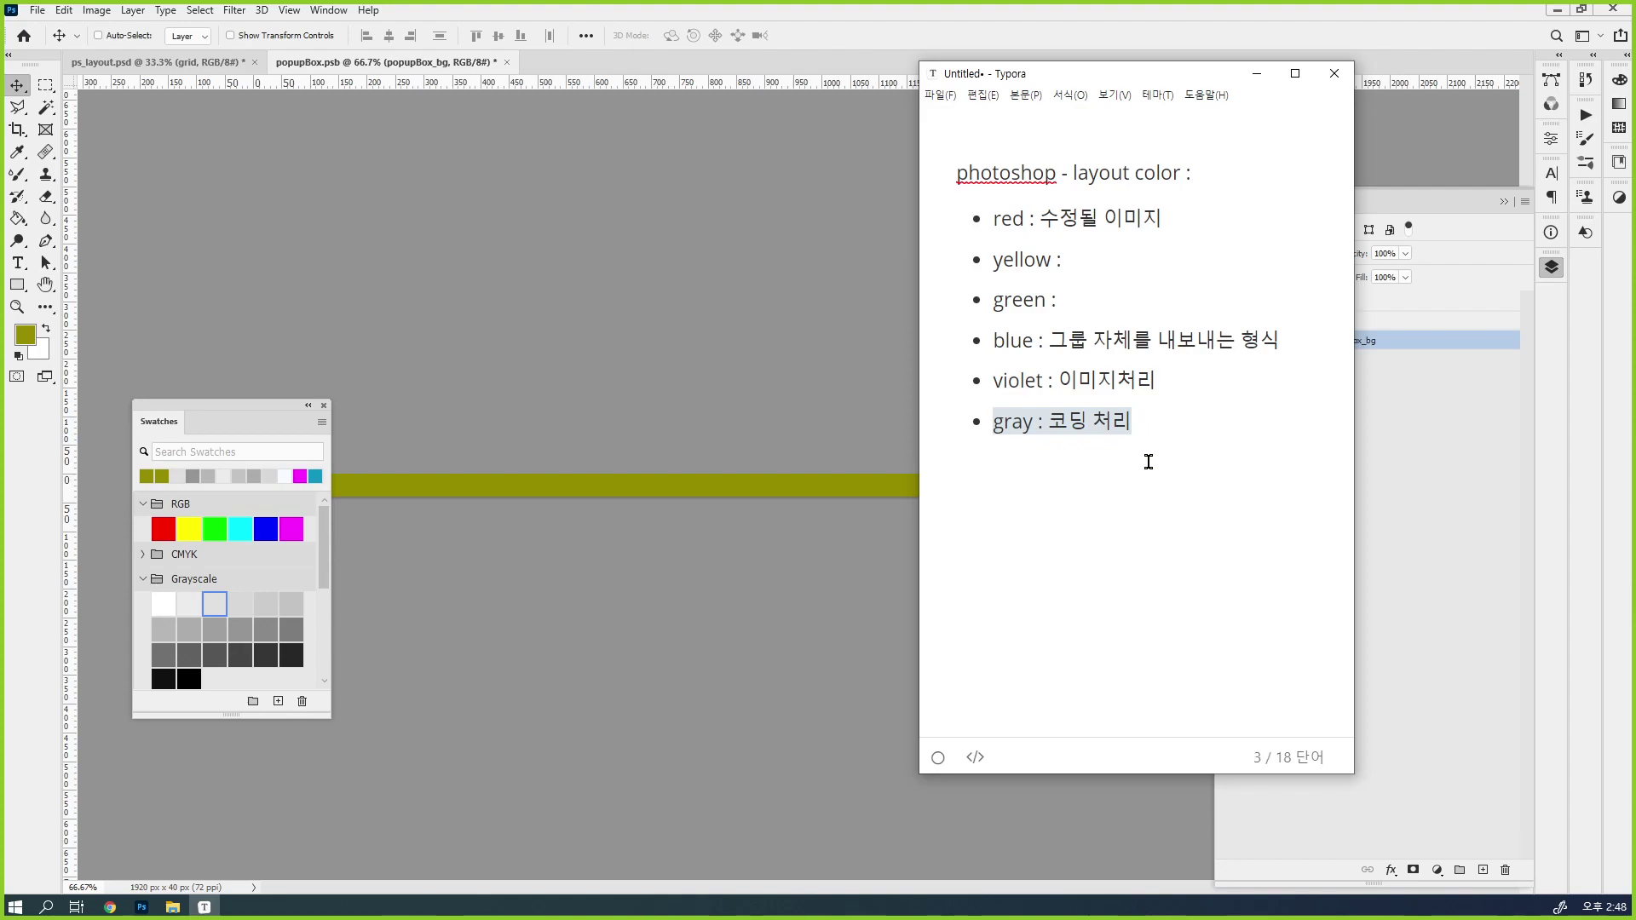
{"action": "left_click", "coordinate": [1229, 452]}
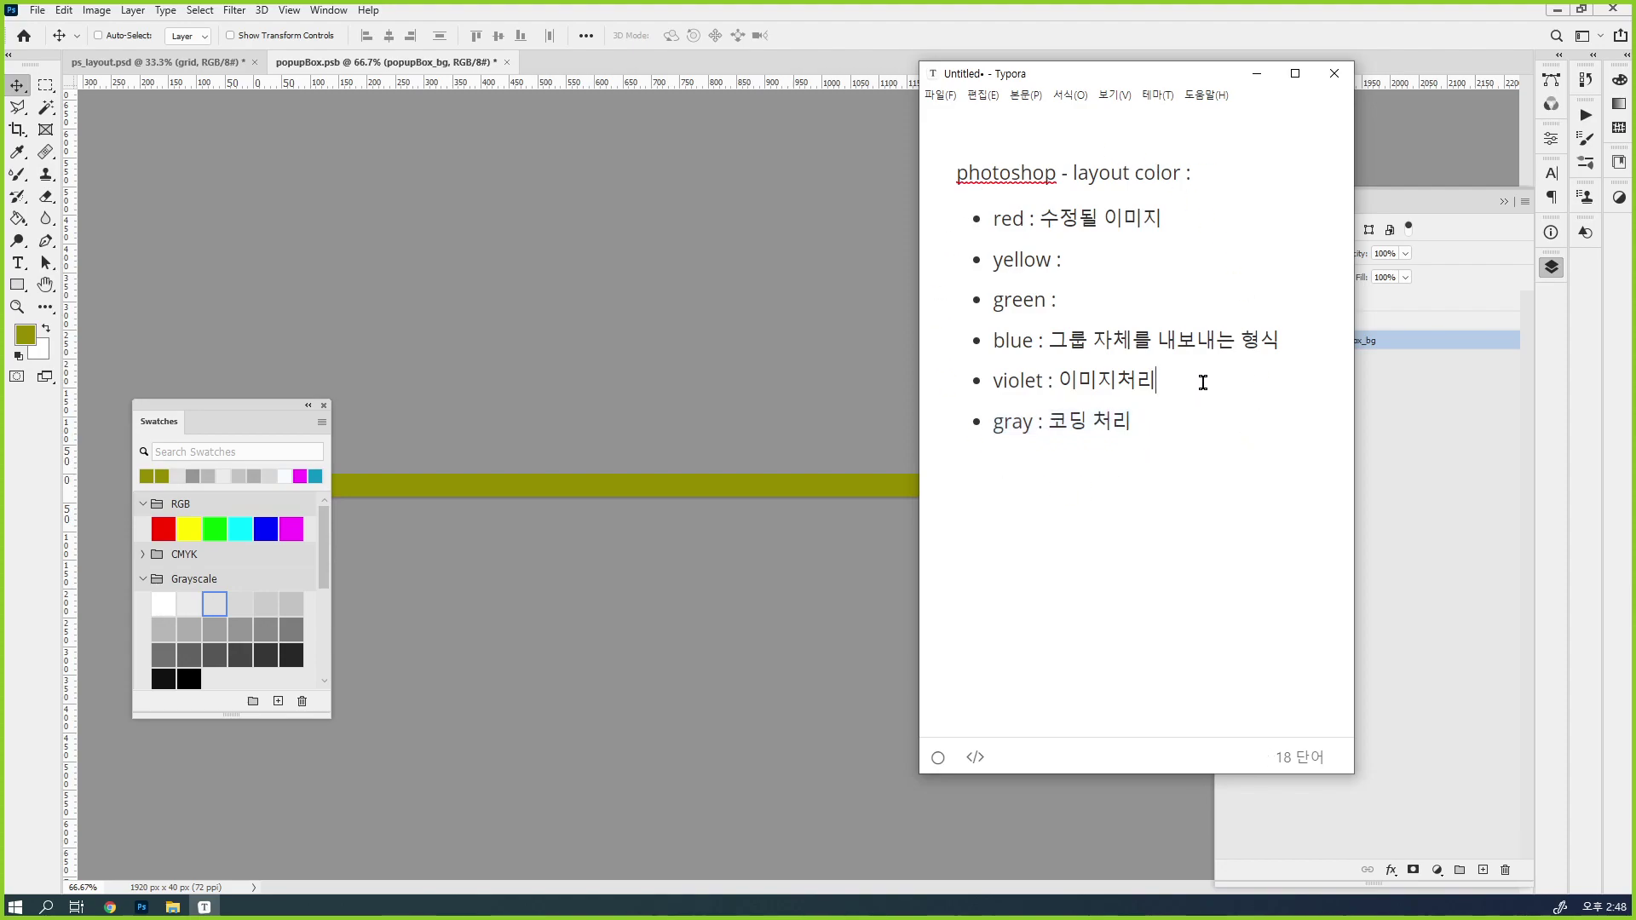
{"action": "left_click", "coordinate": [1132, 263]}
{"action": "left_click", "coordinate": [1145, 297]}
{"action": "left_click_drag", "start_coordinate": [994, 218], "coordinate": [1161, 220]}
{"action": "left_click", "coordinate": [998, 341]}
{"action": "left_click_drag", "start_coordinate": [998, 341], "coordinate": [1257, 340]}
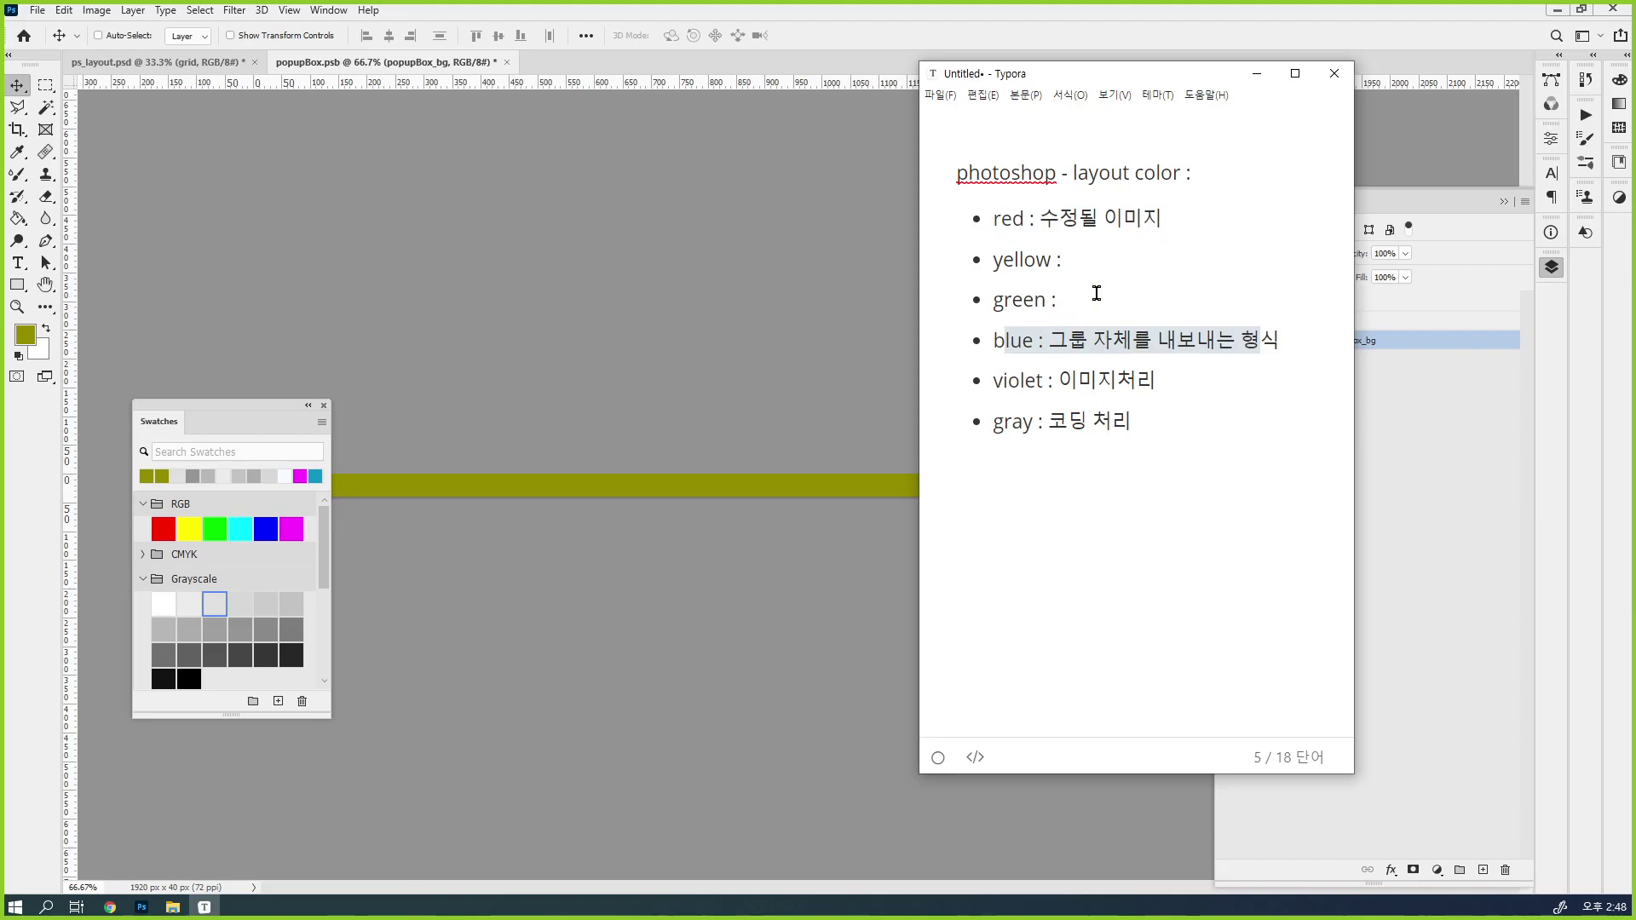
{"action": "left_click", "coordinate": [1184, 398]}
{"action": "key", "text": "alt+Tab"}
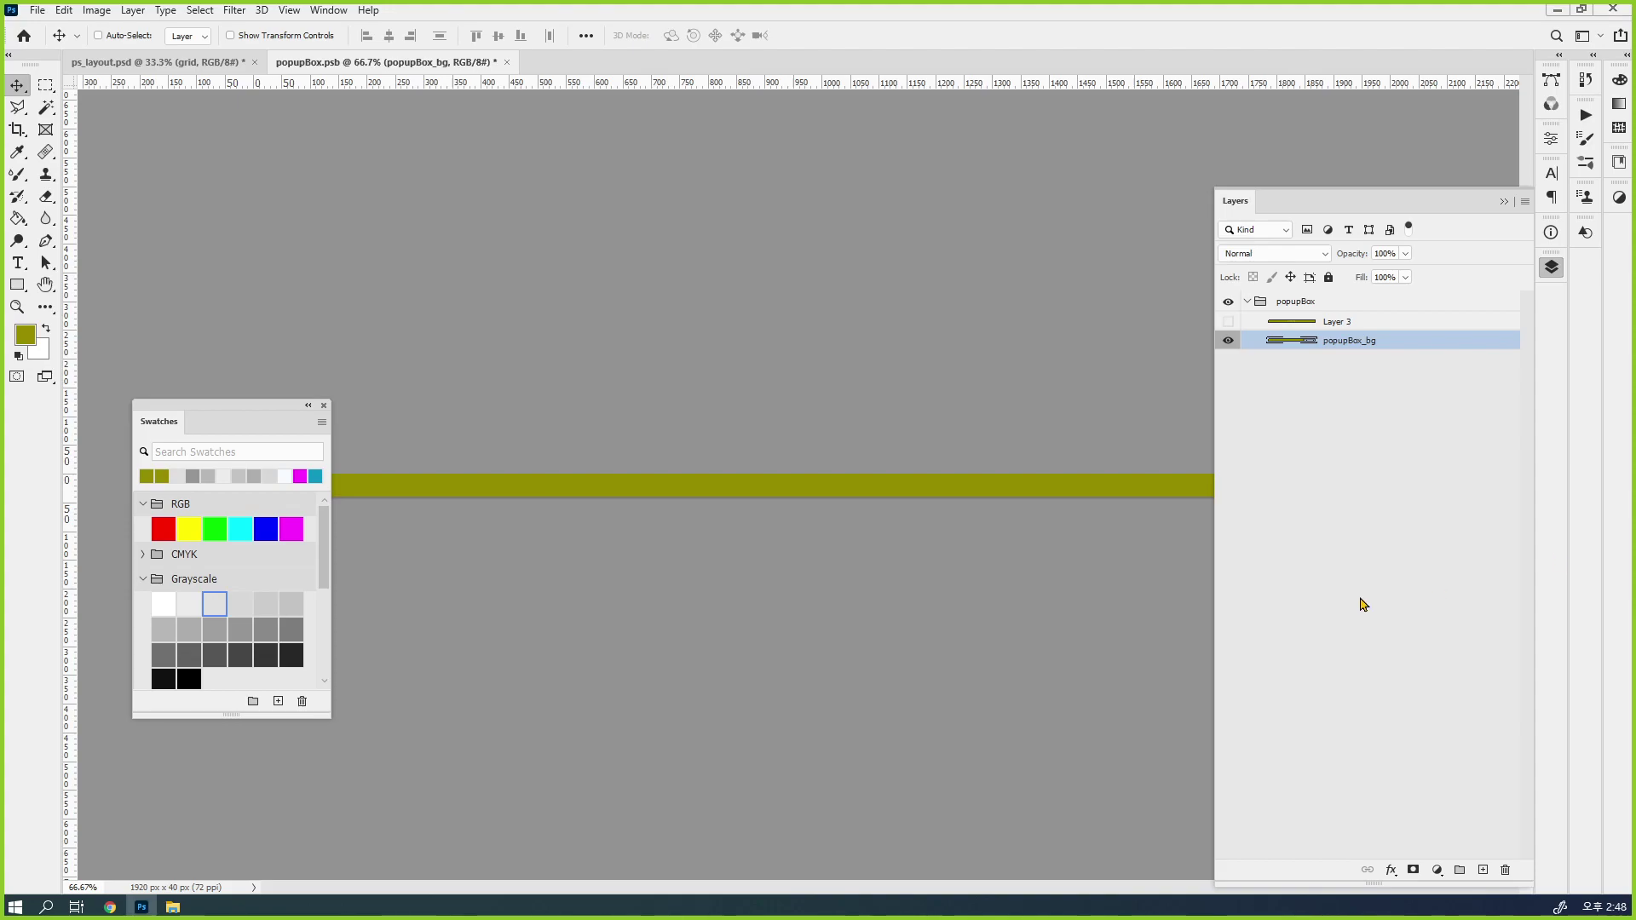
Select Layer 3, make it visible, and show the guides in popupBox.psb around the reference banner text
{"action": "left_click", "coordinate": [1385, 324]}
{"action": "left_click", "coordinate": [1229, 324]}
{"action": "left_click", "coordinate": [1229, 324]}
{"action": "left_click", "coordinate": [1227, 327]}
{"action": "left_click", "coordinate": [1228, 327]}
{"action": "left_click", "coordinate": [1227, 327]}
{"action": "key", "text": "ctrl+semicolon"}
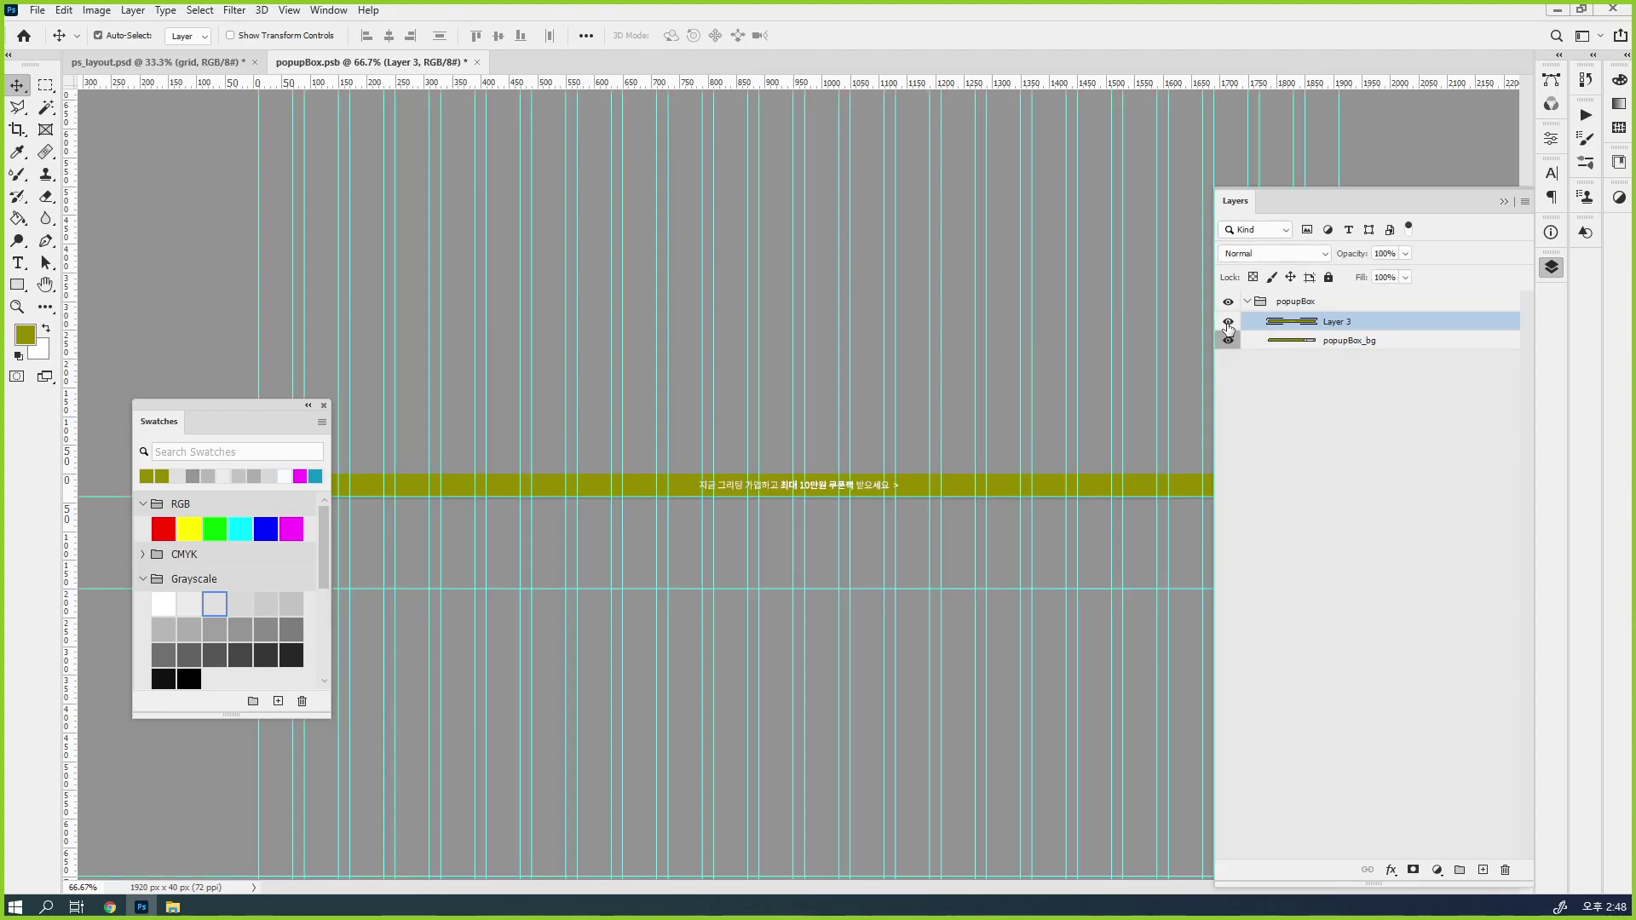
{"action": "left_click", "coordinate": [777, 555]}
{"action": "left_click", "coordinate": [781, 556]}
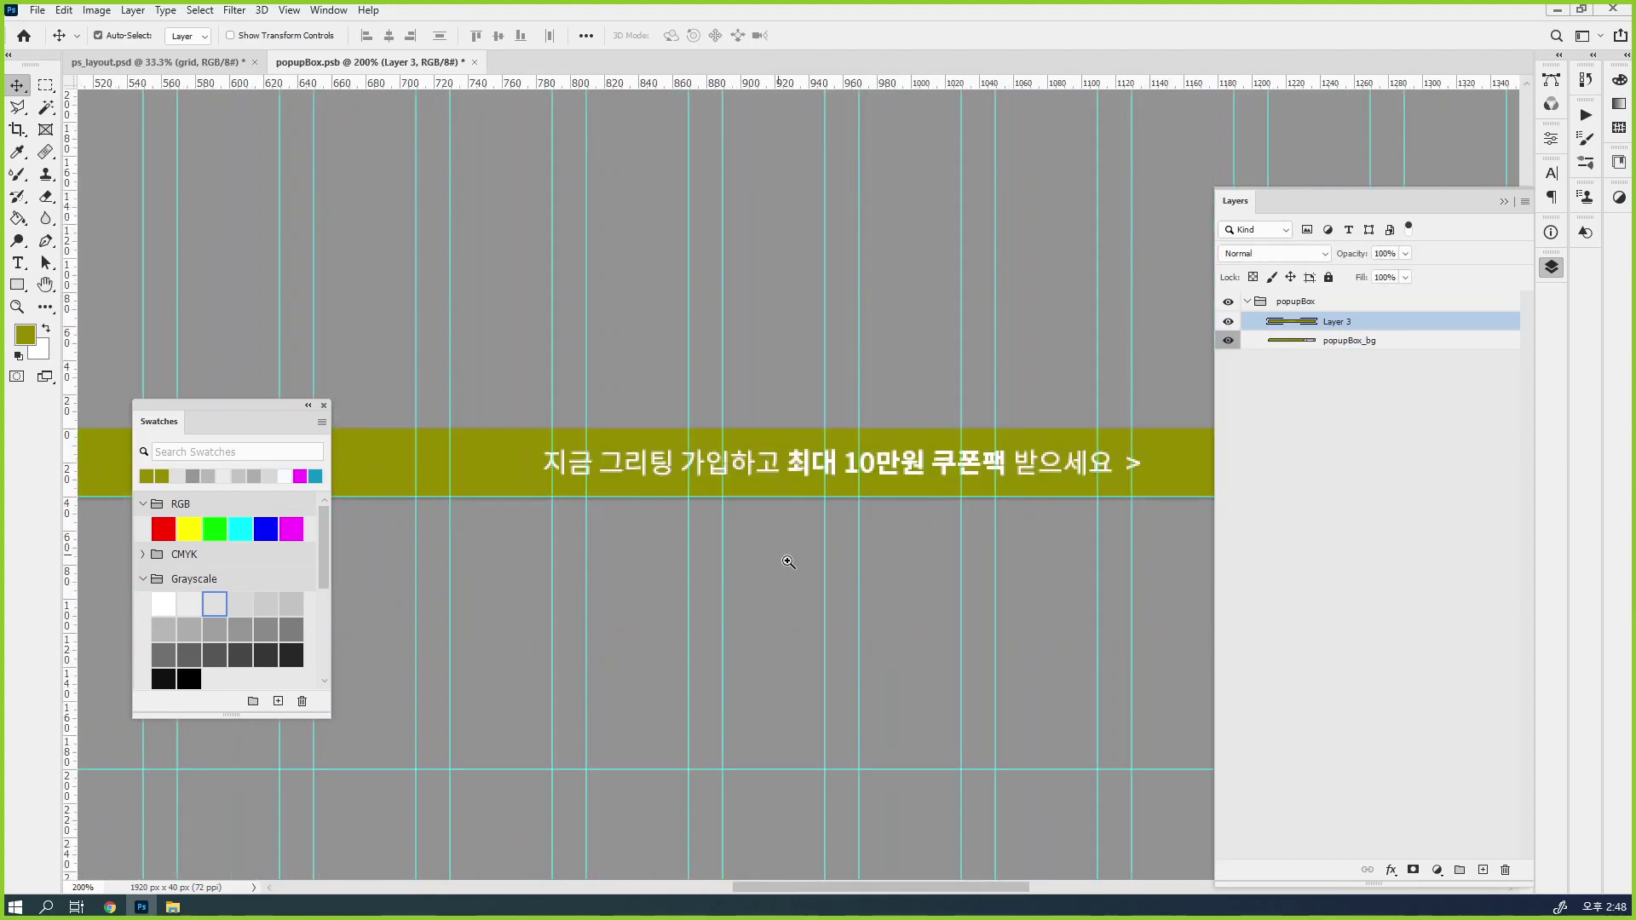
{"action": "scroll", "coordinate": [963, 406], "scroll_direction": "down", "scroll_amount": 5}
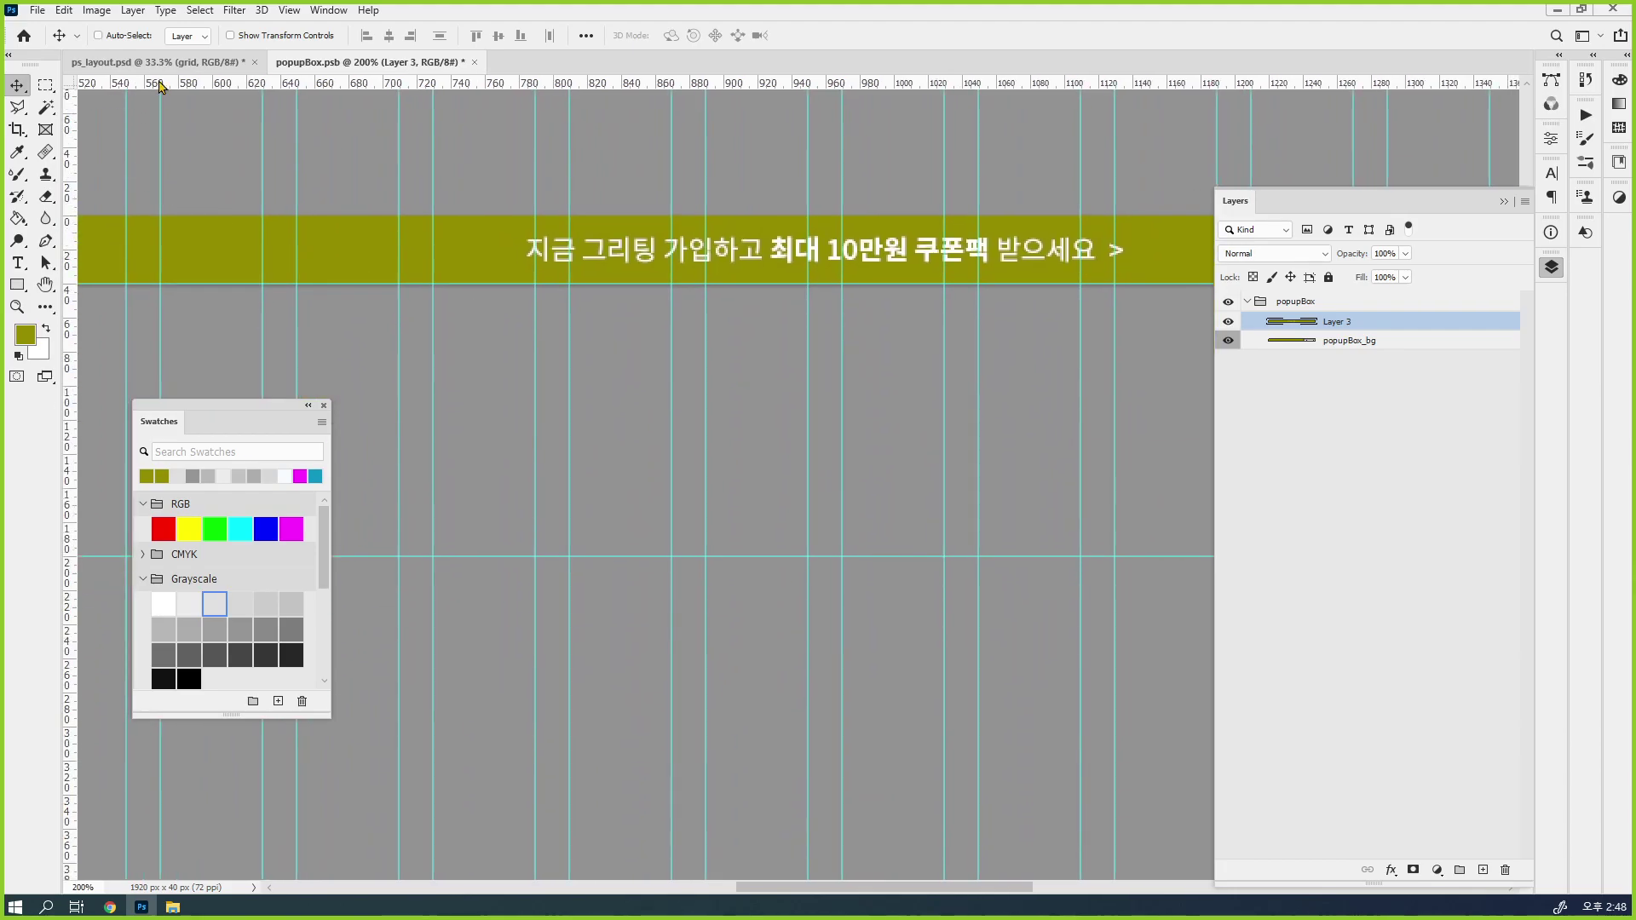
Toggle the grid group's visibility in ps_layout.psd so it ends hidden, and return to popupBox.psb
{"action": "left_click", "coordinate": [158, 62]}
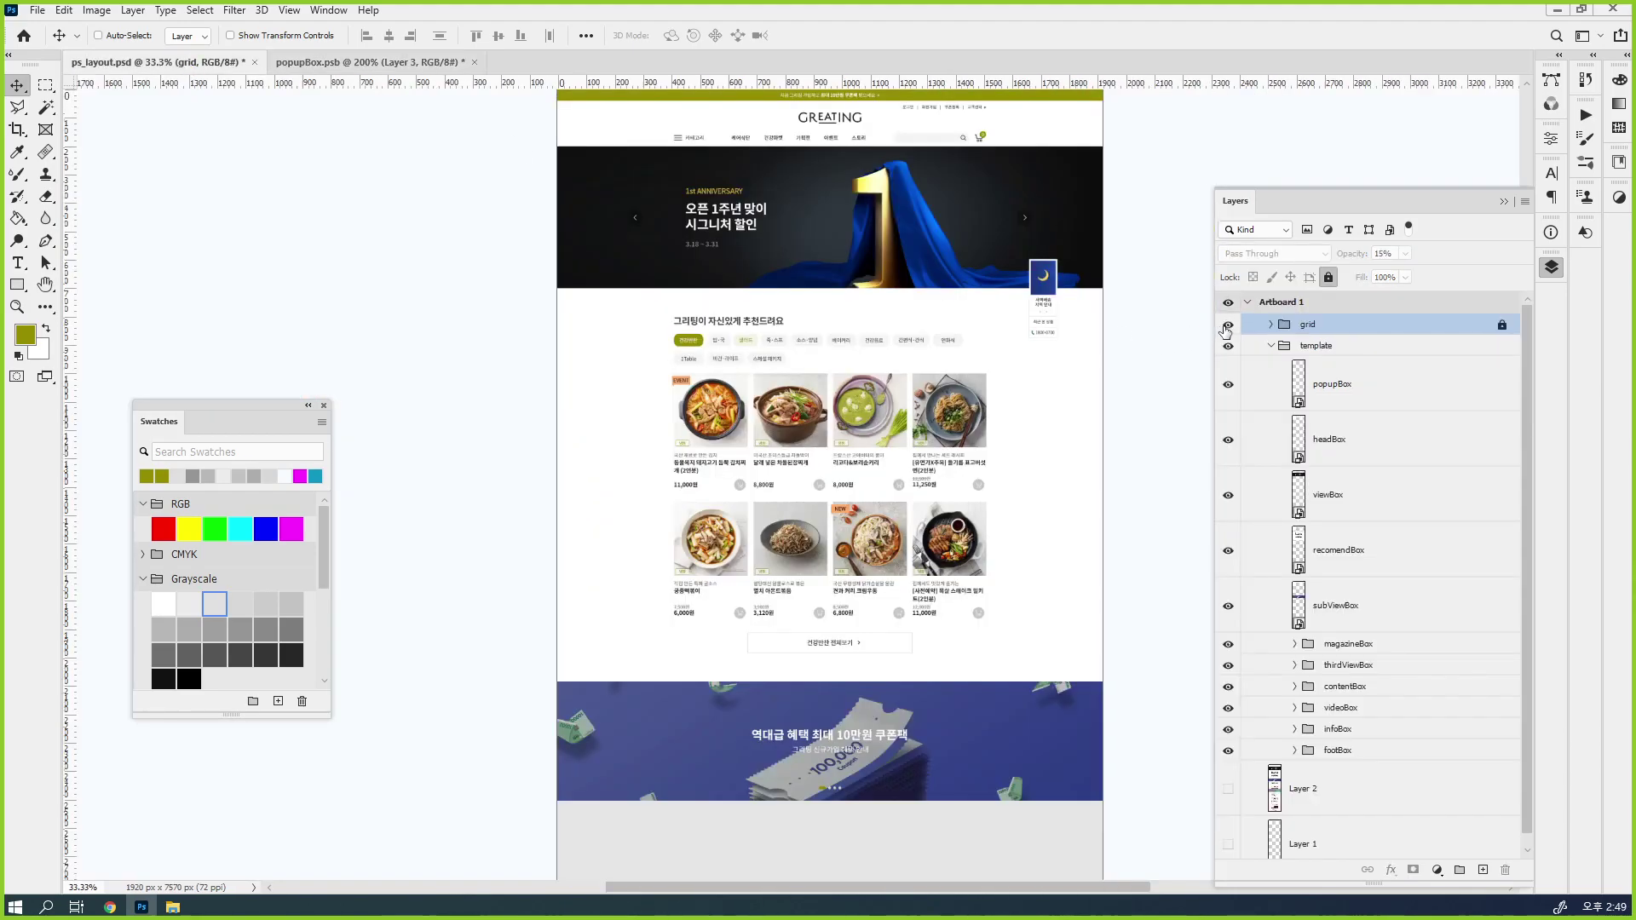
{"action": "left_click", "coordinate": [1227, 325]}
{"action": "left_click", "coordinate": [1227, 326]}
{"action": "left_click", "coordinate": [348, 64]}
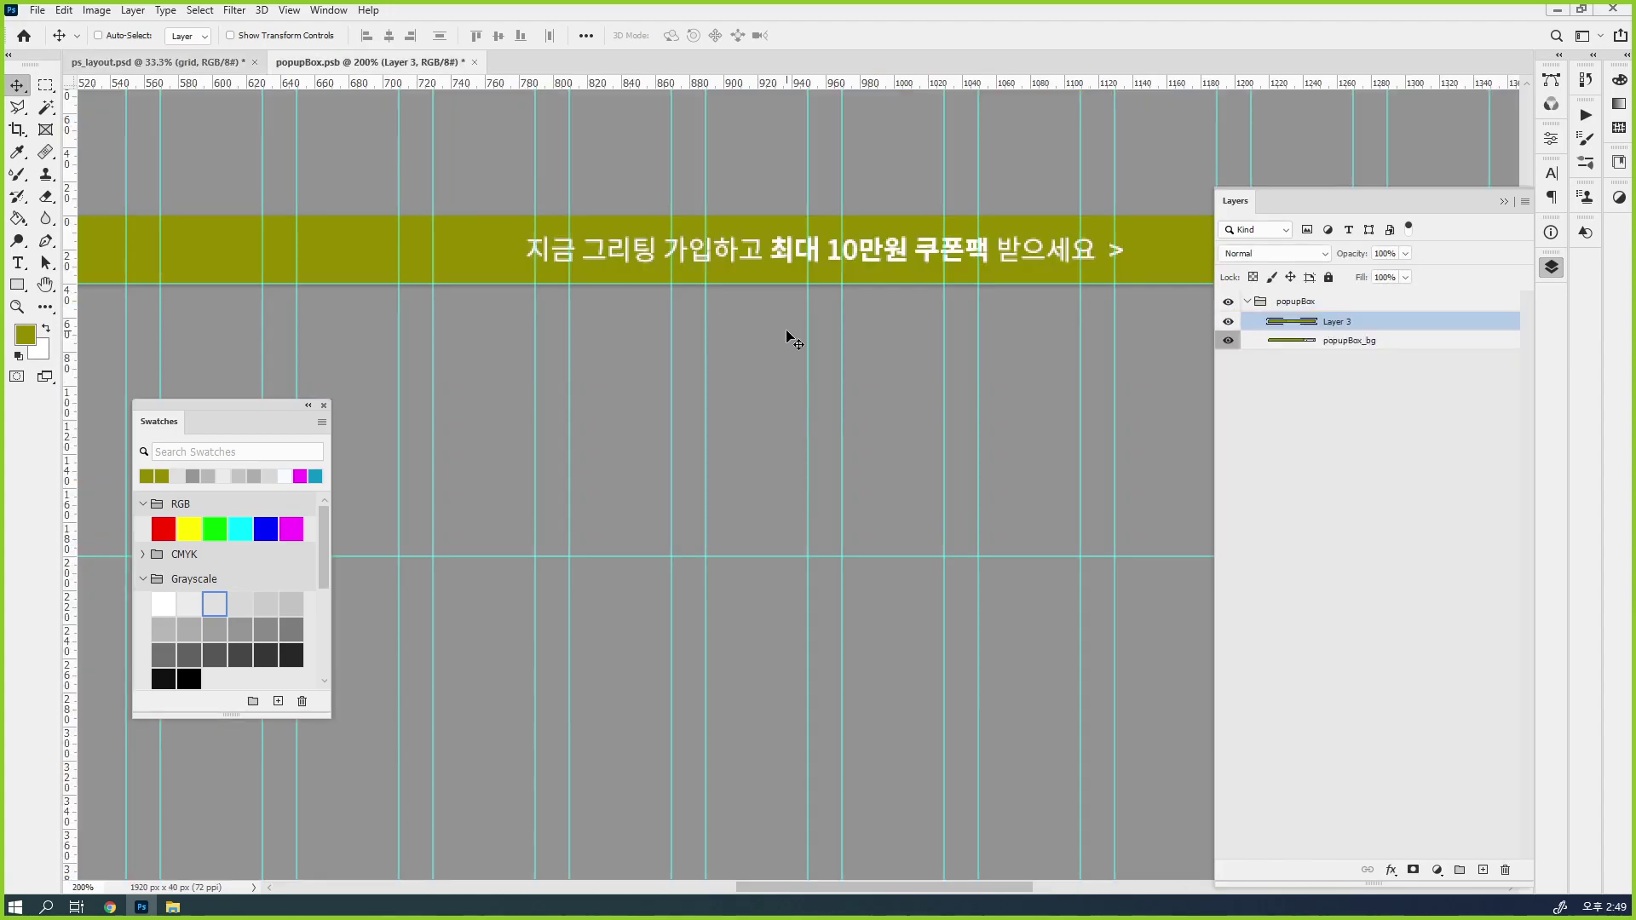
Place two horizontal guides above and below the banner text, about 10 px inside the banner's upper and lower edges
{"action": "left_click_drag", "start_coordinate": [703, 240], "coordinate": [650, 237]}
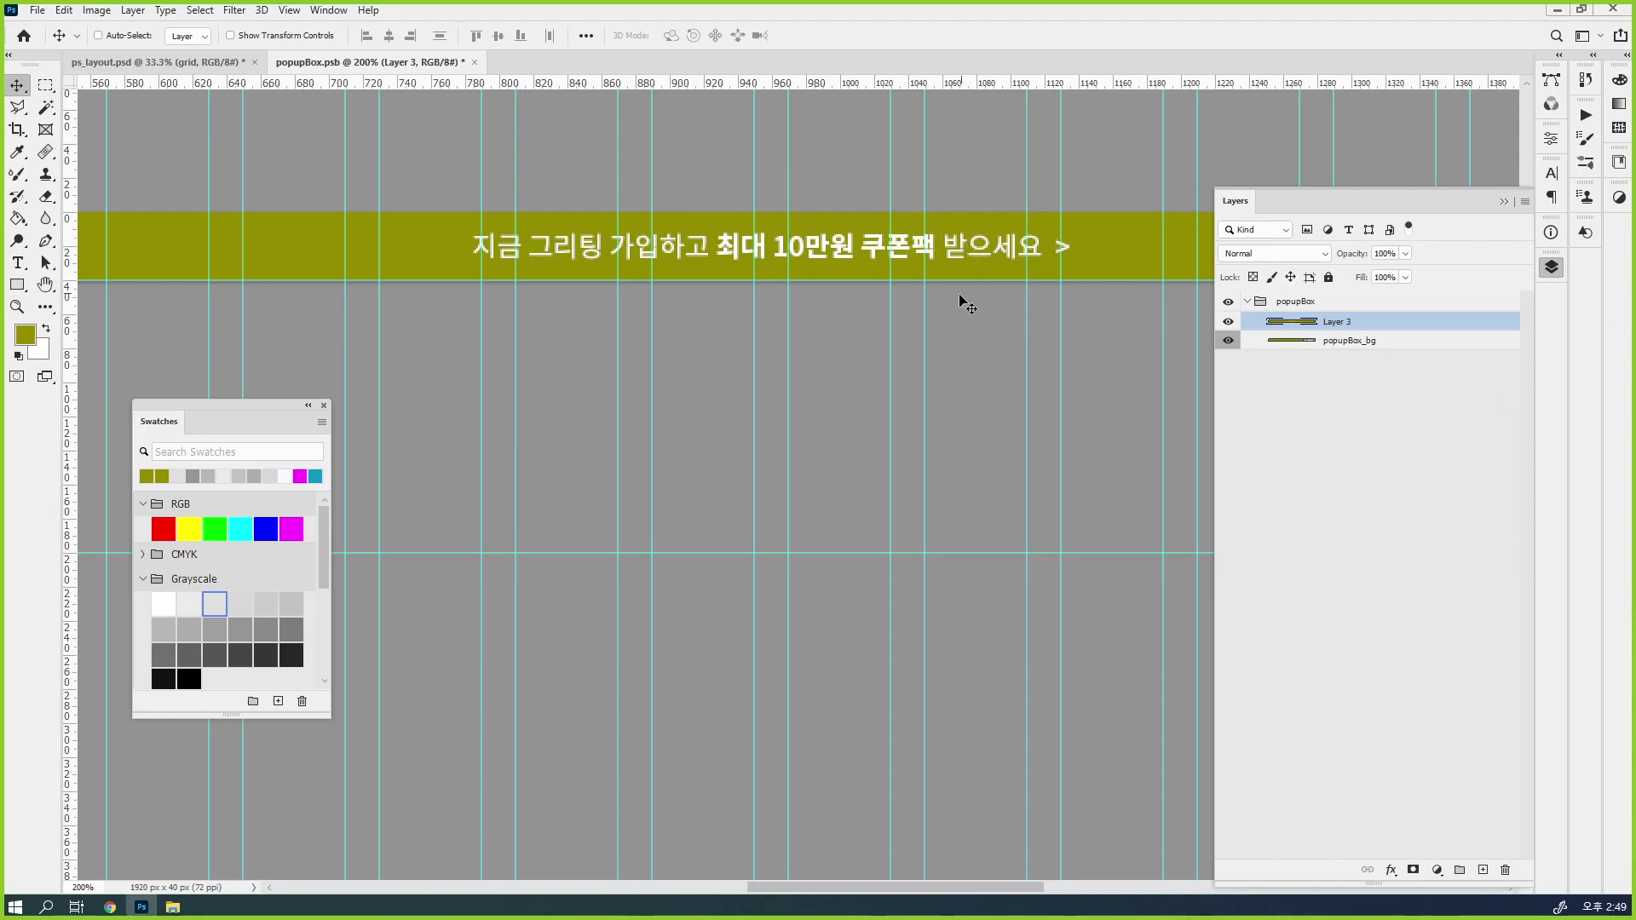
{"action": "left_click_drag", "start_coordinate": [993, 85], "coordinate": [988, 225]}
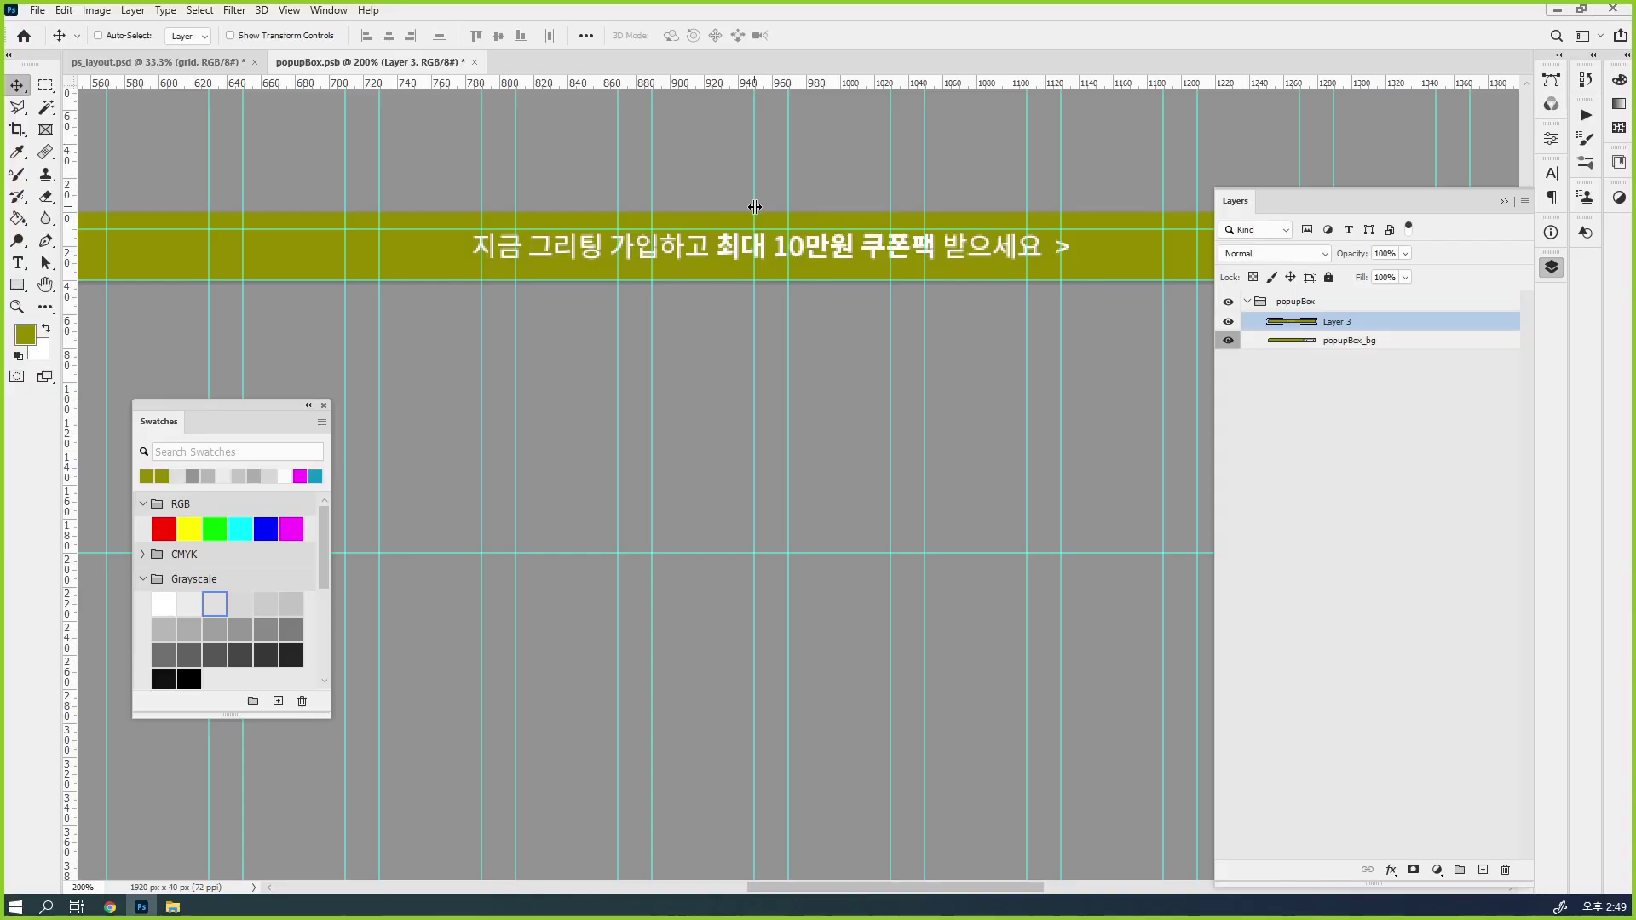
{"action": "left_click_drag", "start_coordinate": [822, 85], "coordinate": [865, 264]}
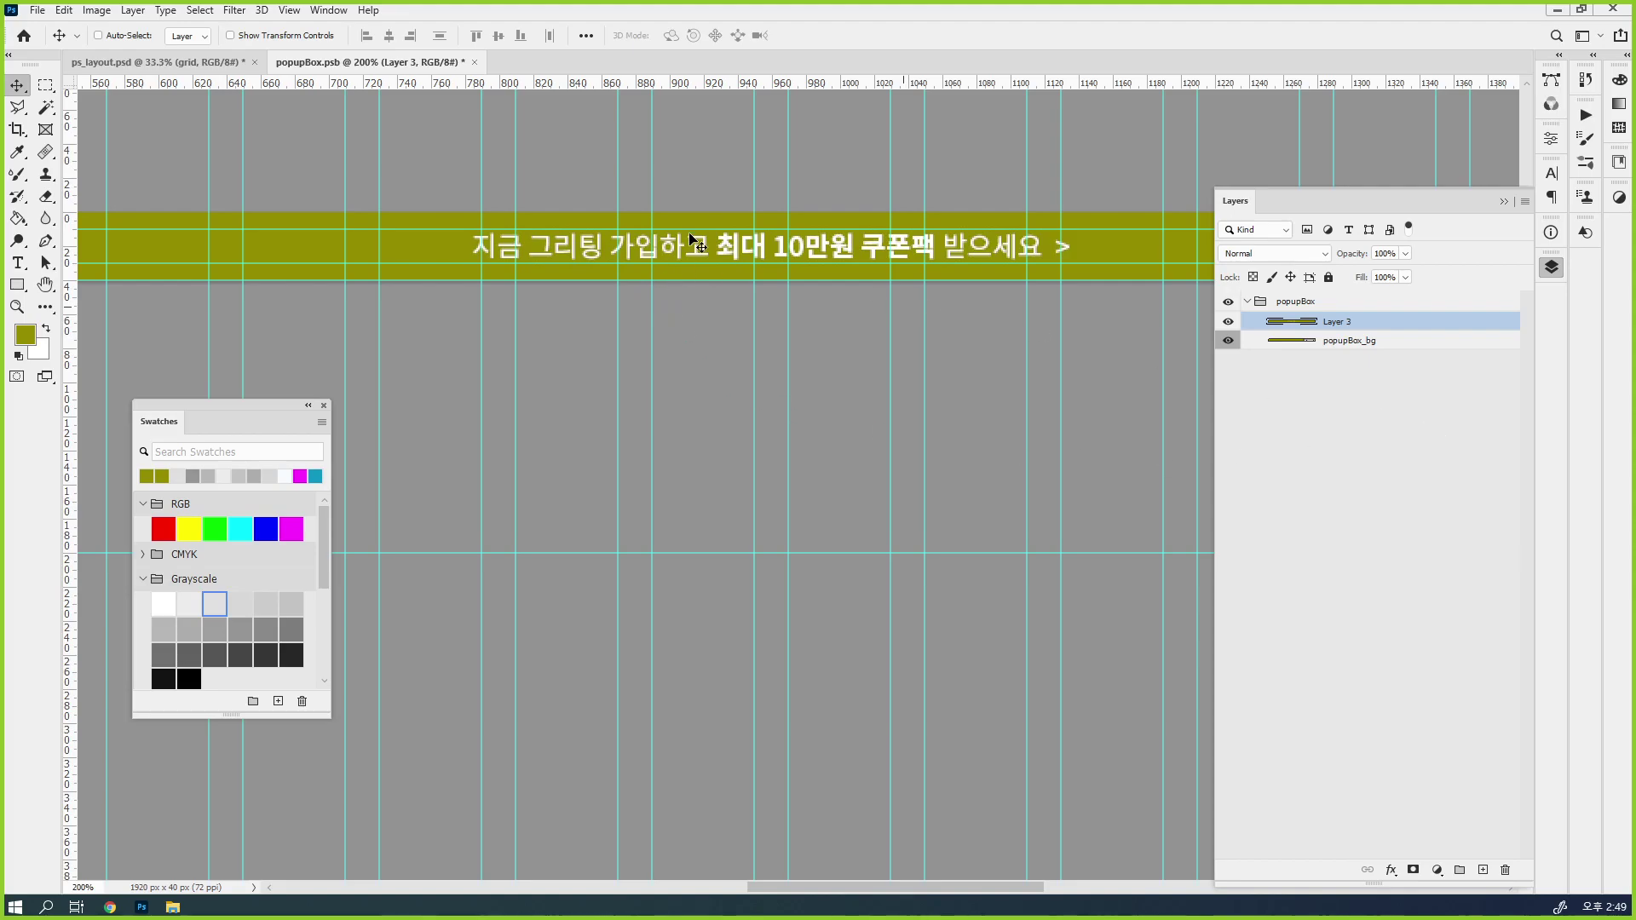
Show the guides in ps_layout.psd to check them against the page header, and return to popupBox.psb
{"action": "left_click", "coordinate": [166, 64]}
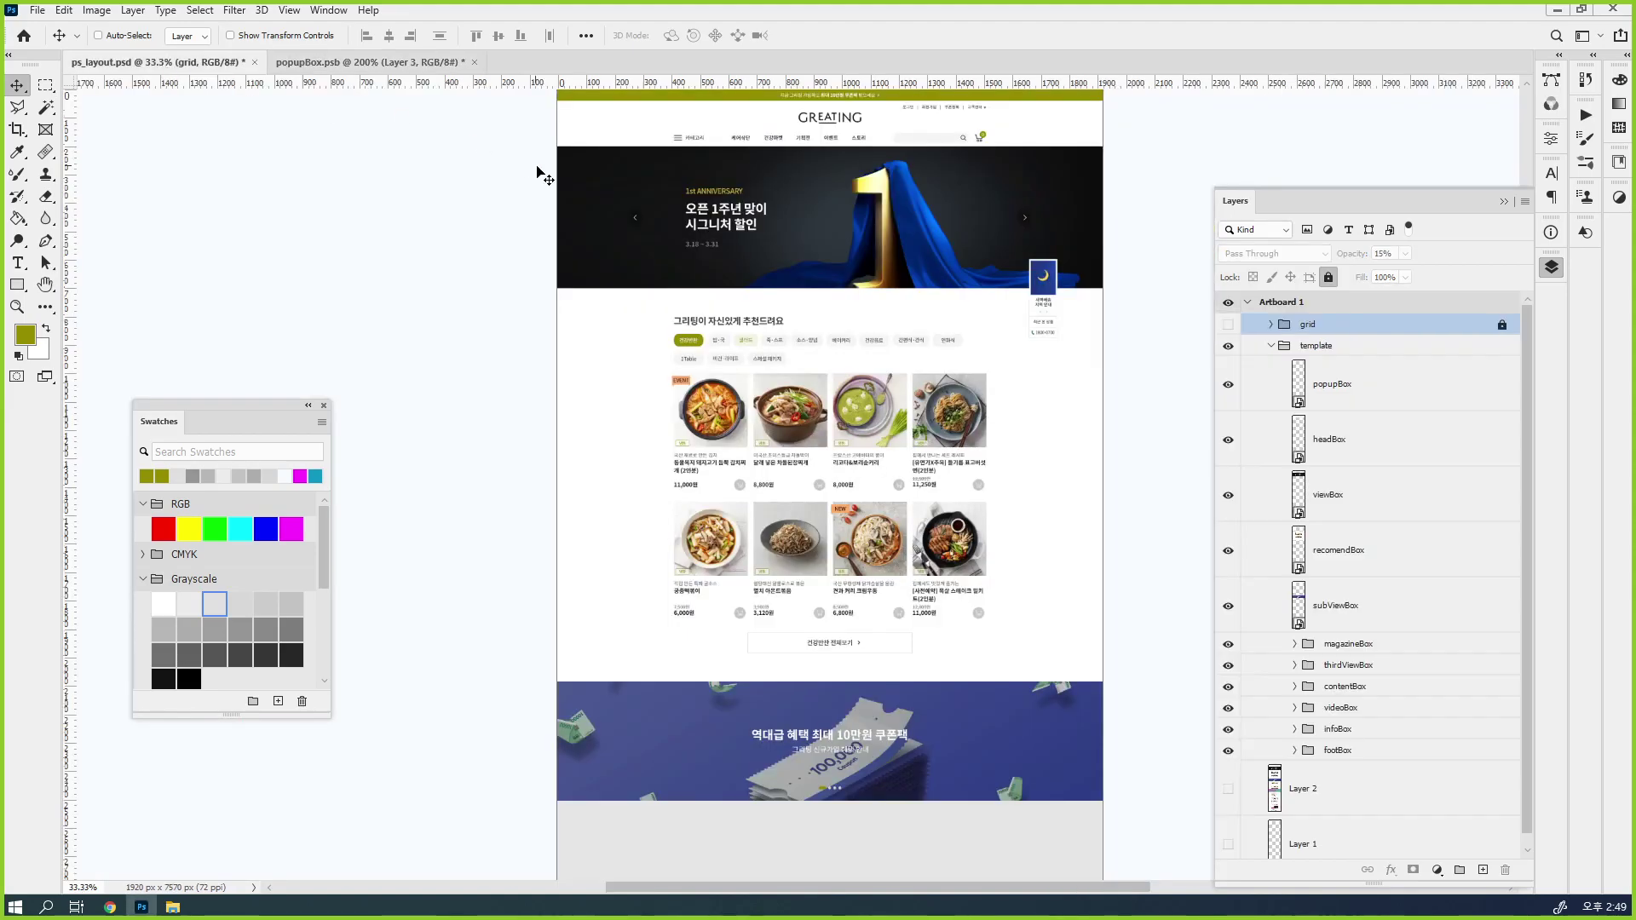
{"action": "scroll", "coordinate": [838, 201], "scroll_direction": "up", "scroll_amount": 2}
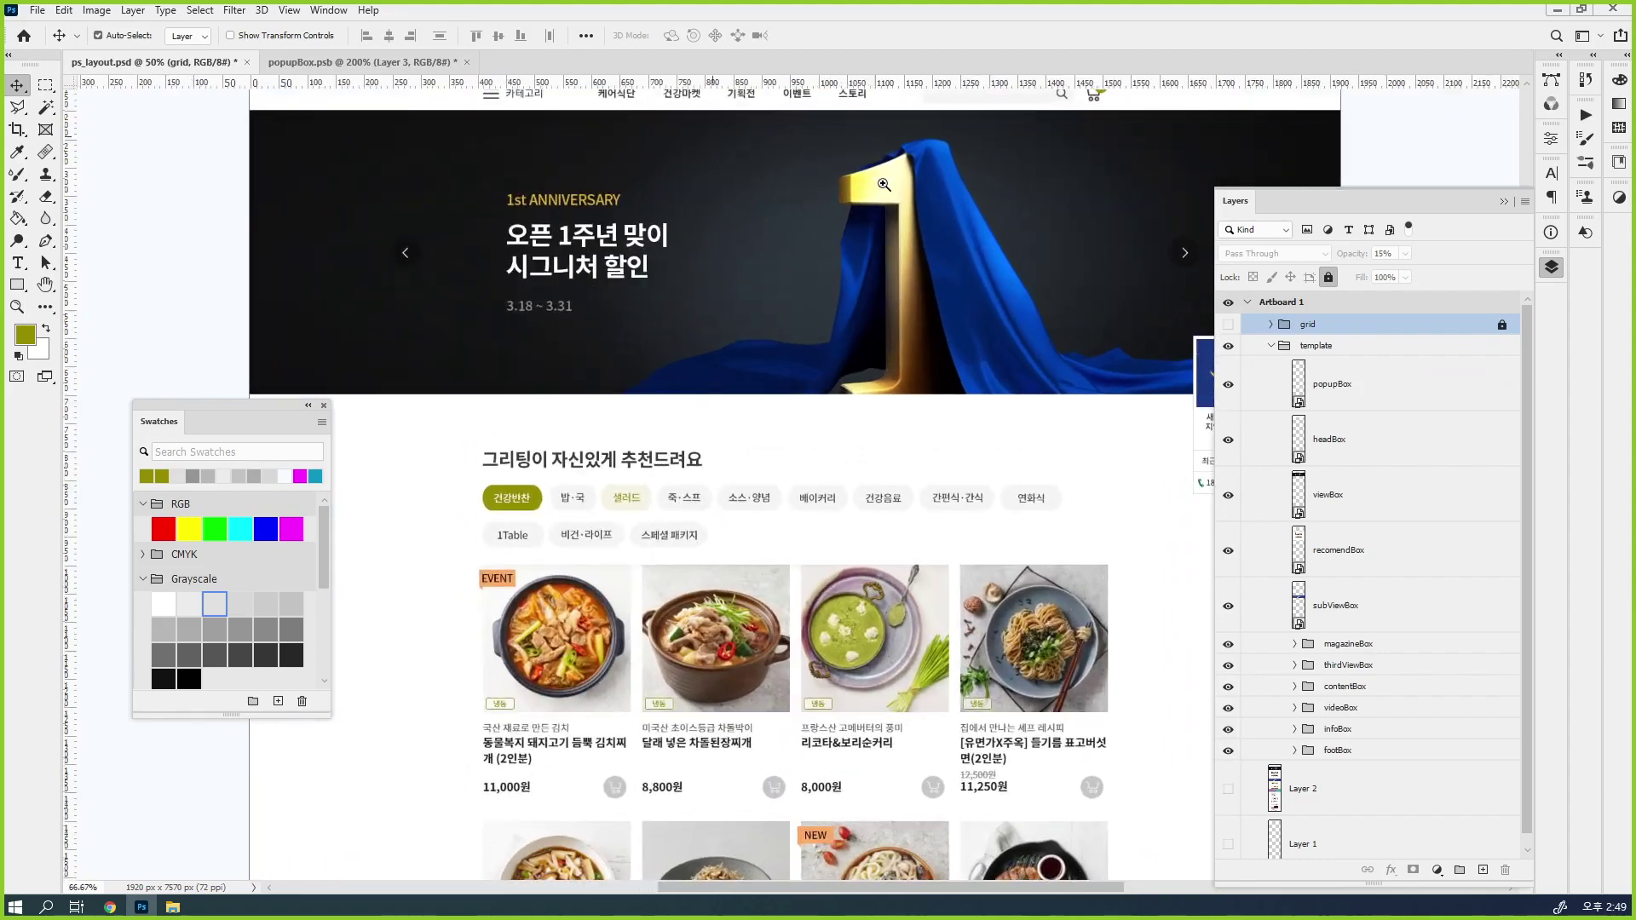
{"action": "key", "text": "ctrl+semicolon"}
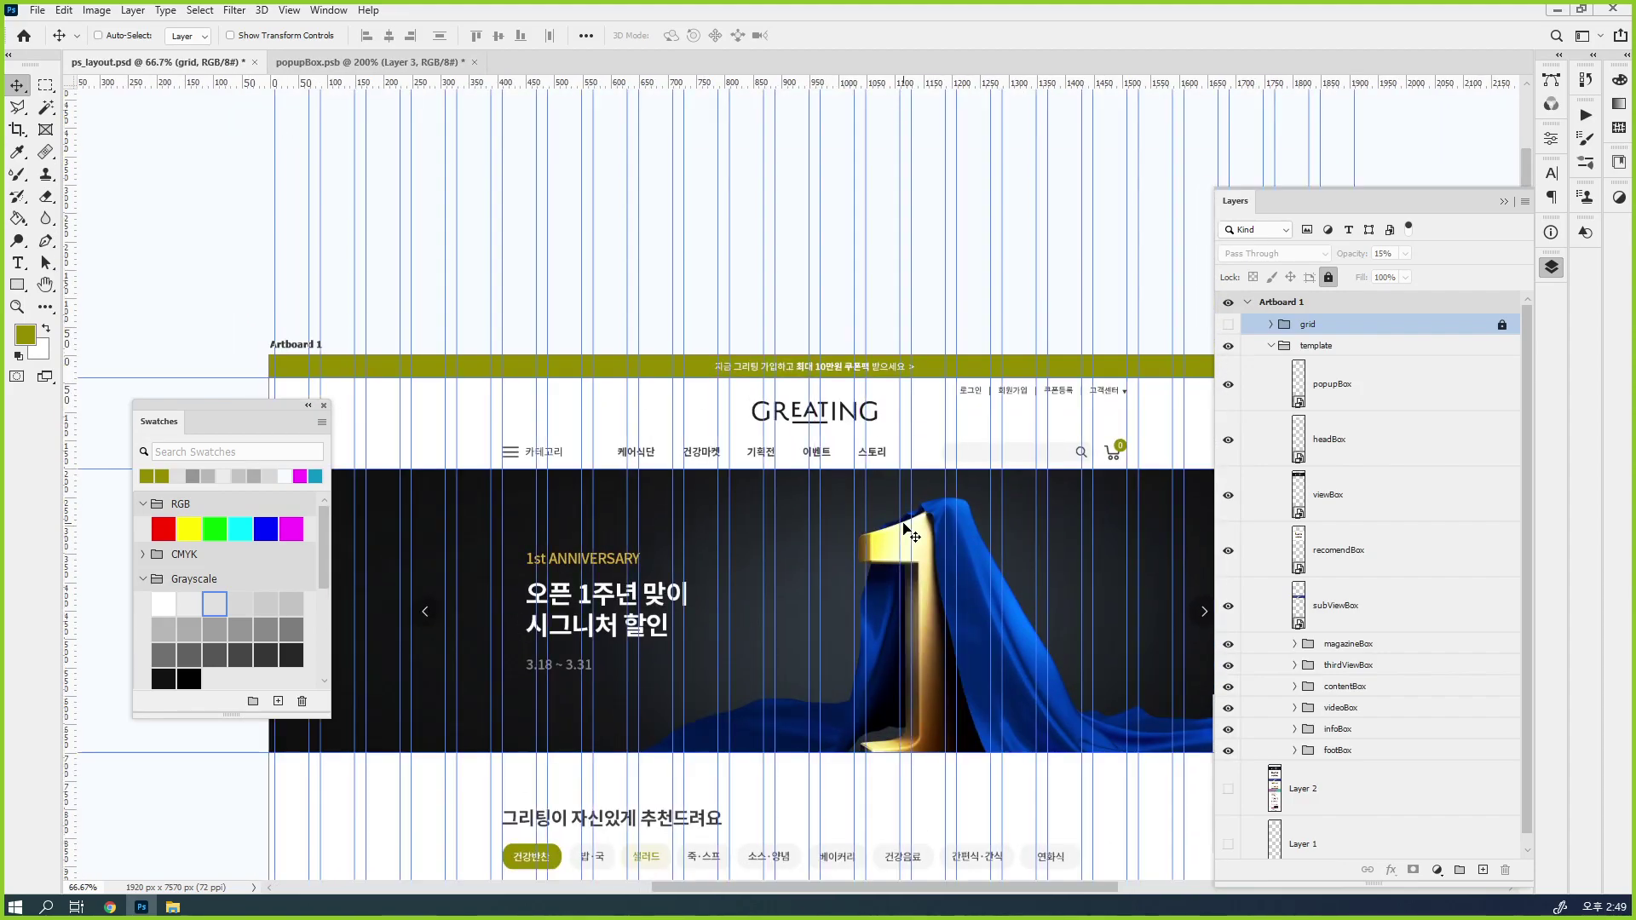
{"action": "left_click", "coordinate": [379, 63]}
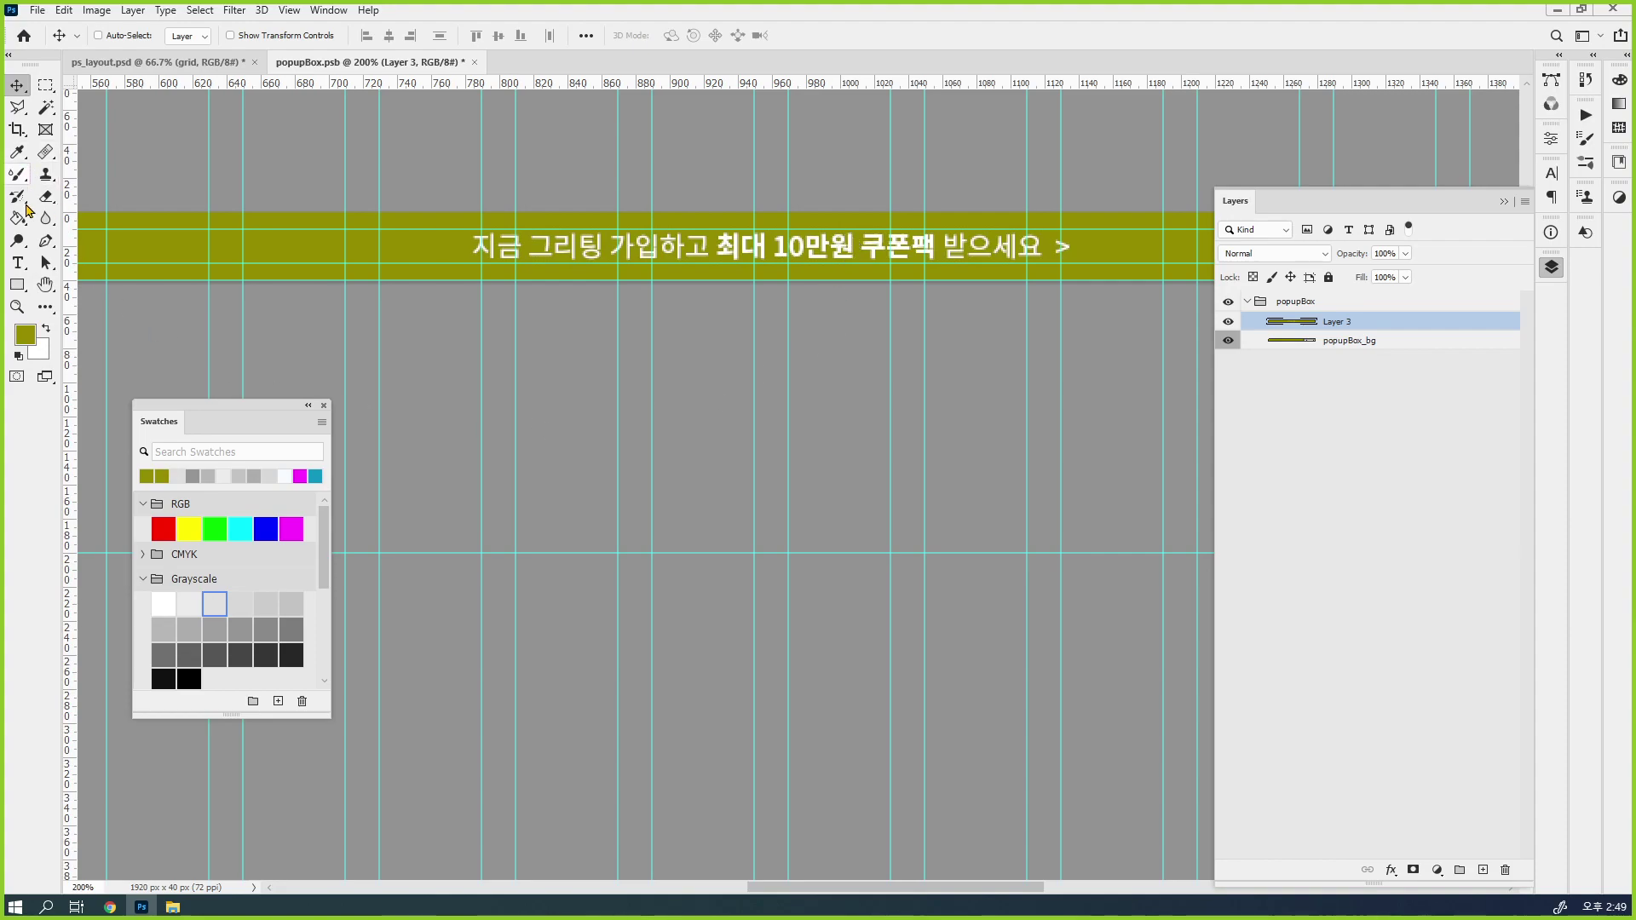
Add the banner text "지금 그리팅 가입하고 최대 10만원 쿠폰팩 받으세요 >" as a type layer coloured white (ffffff)
{"action": "left_click", "coordinate": [18, 263]}
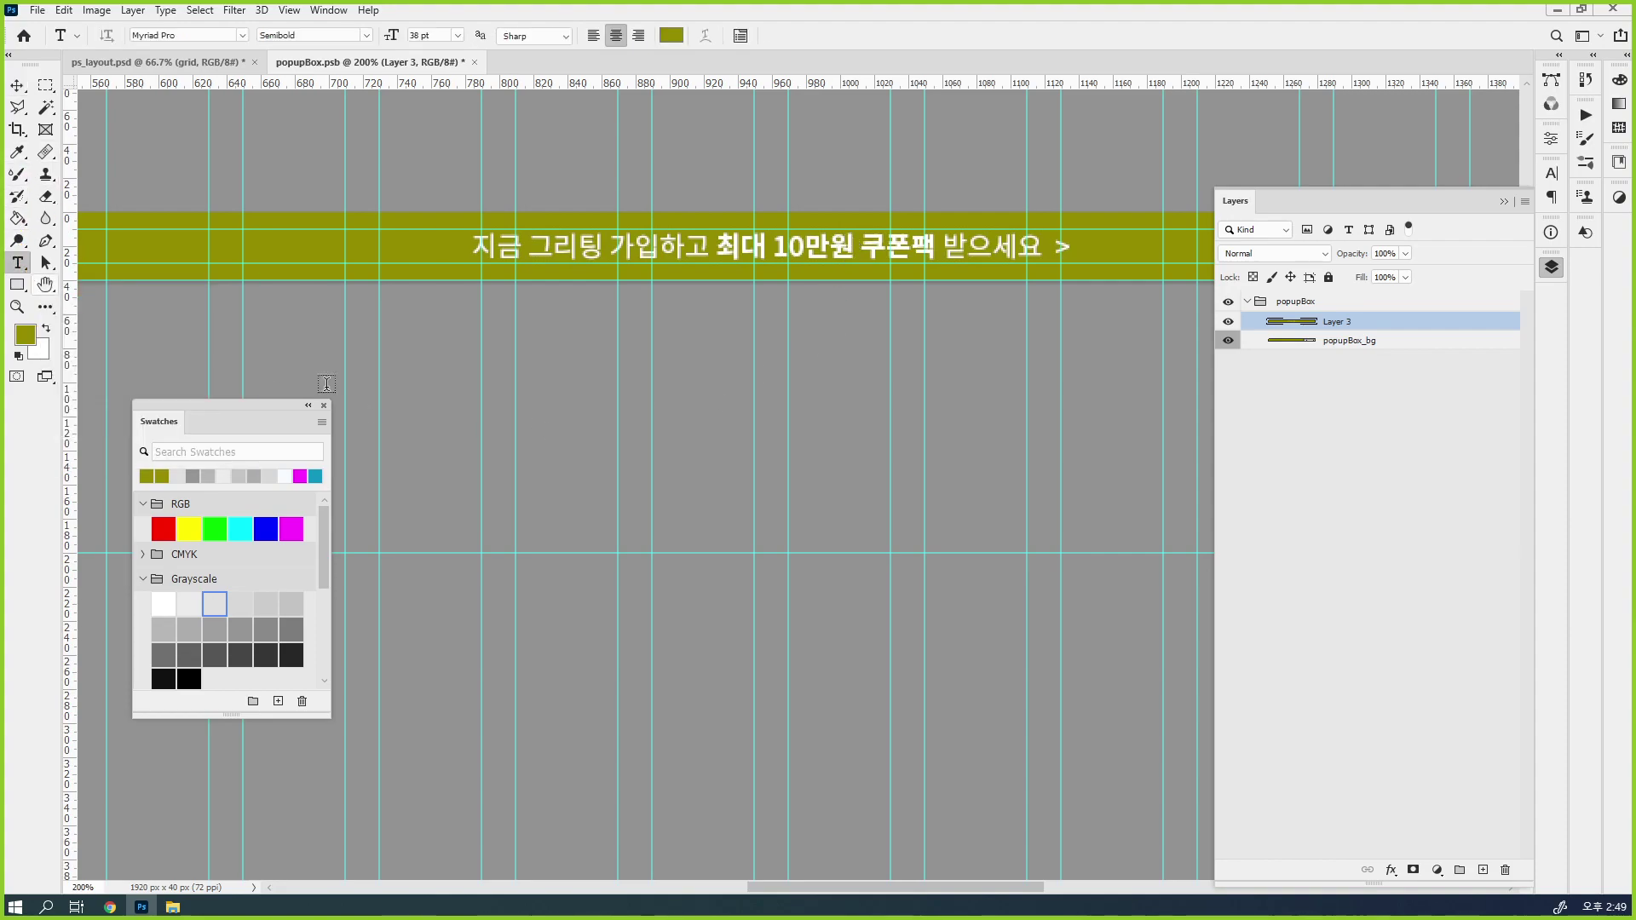
{"action": "left_click", "coordinate": [467, 247]}
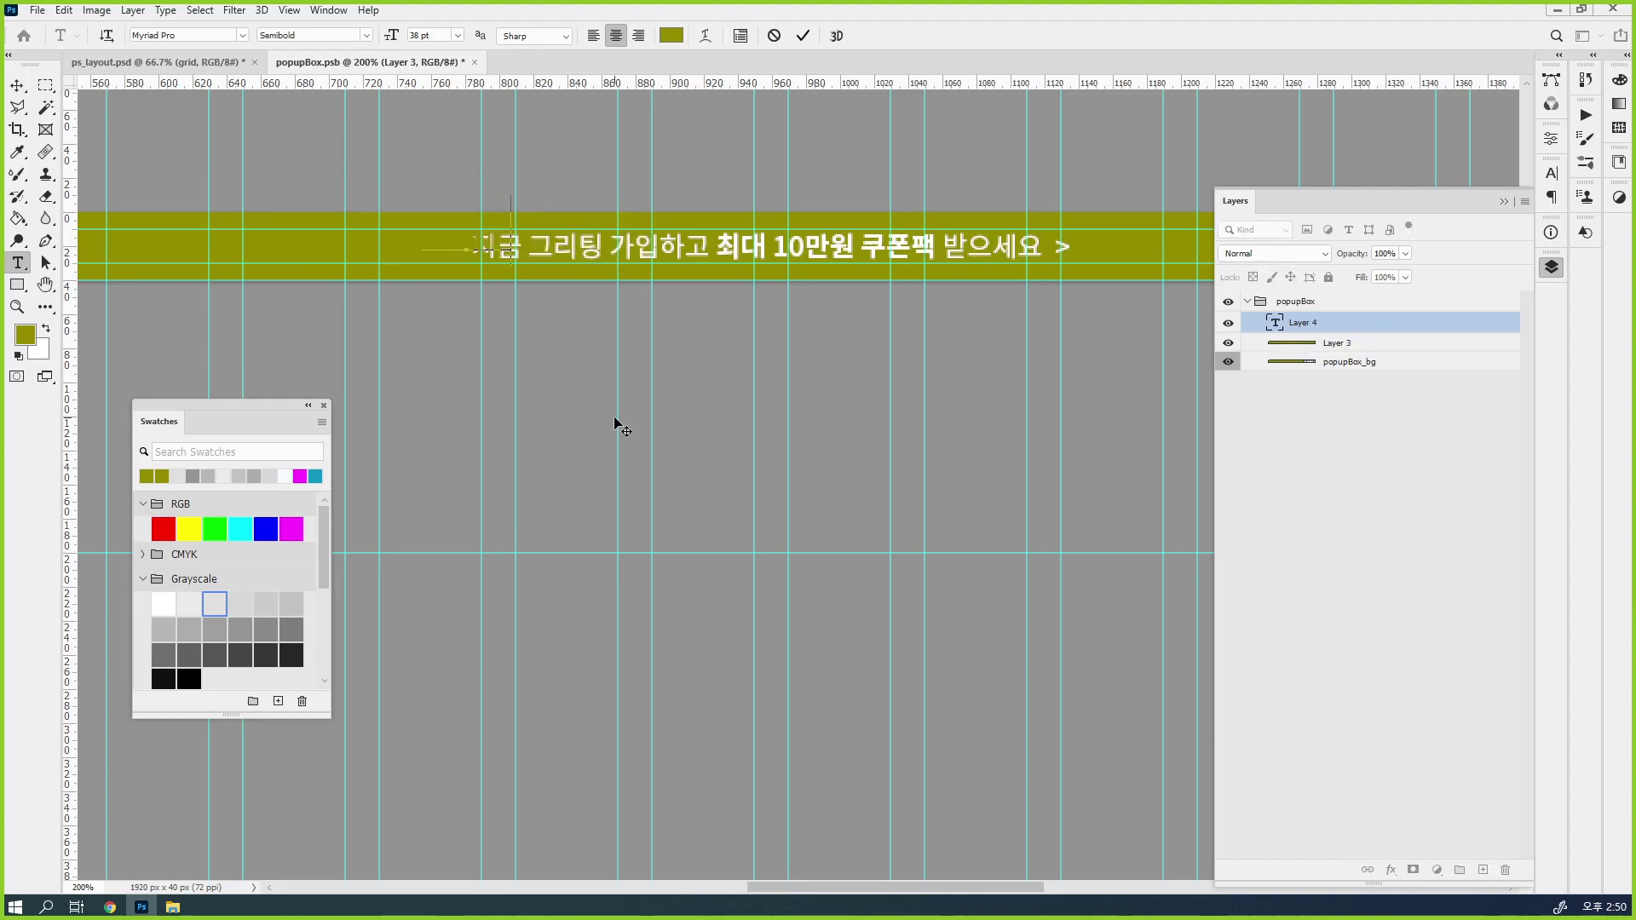
{"action": "type", "text": "가입하고"}
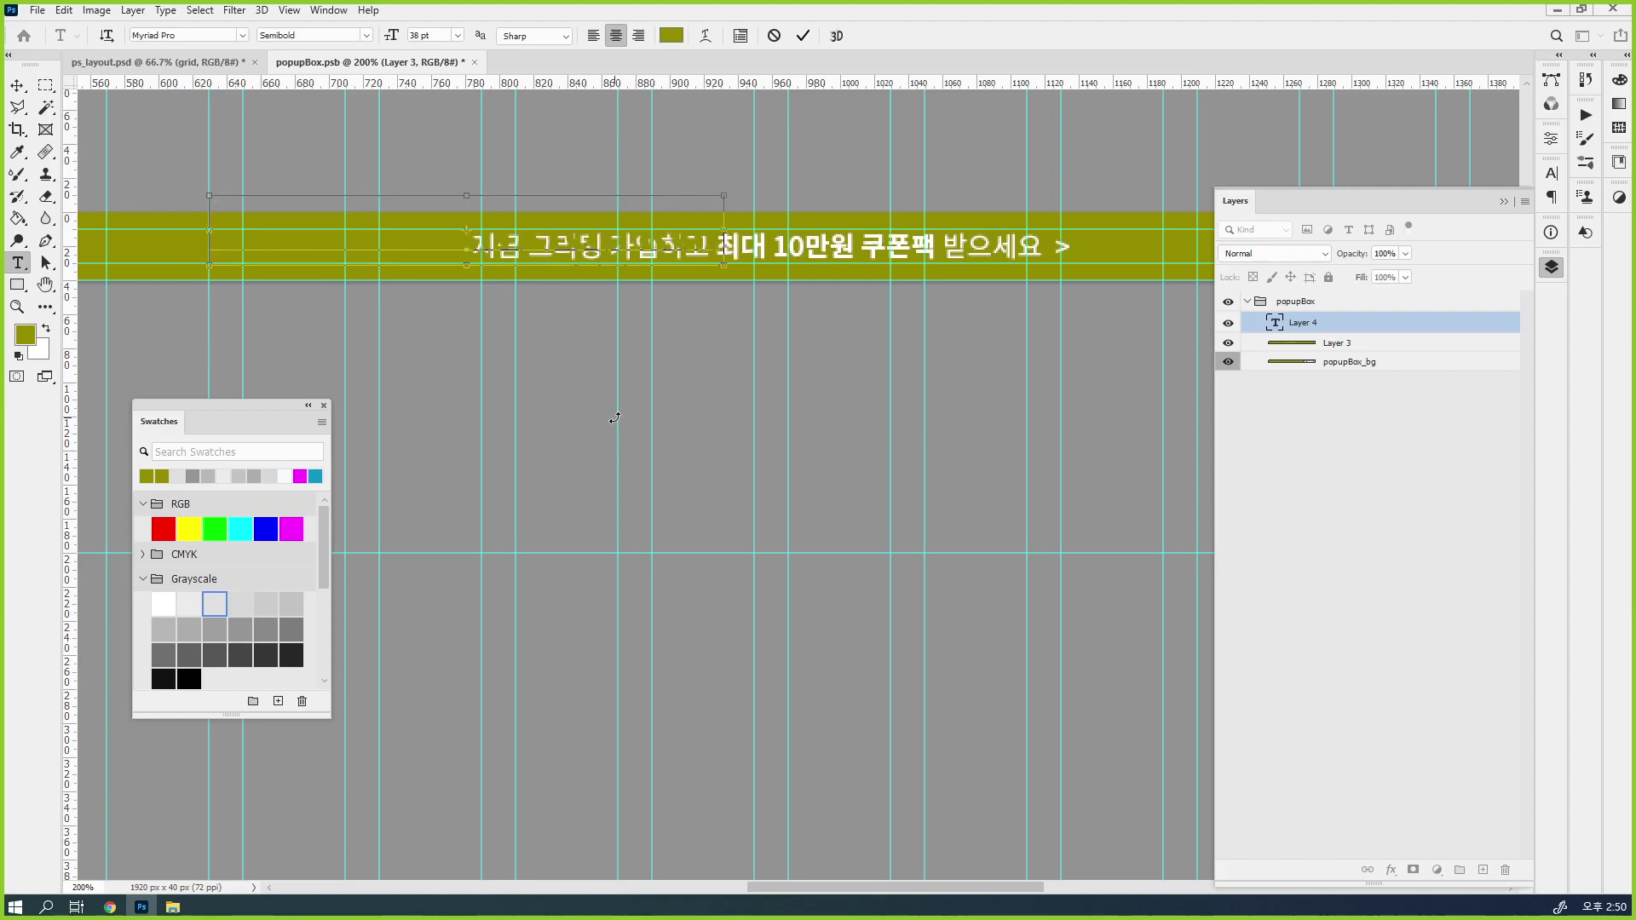
{"action": "key", "text": "ctrl+a"}
{"action": "left_click", "coordinate": [671, 36]}
{"action": "type", "text": "ffffff"}
{"action": "key", "text": "Return"}
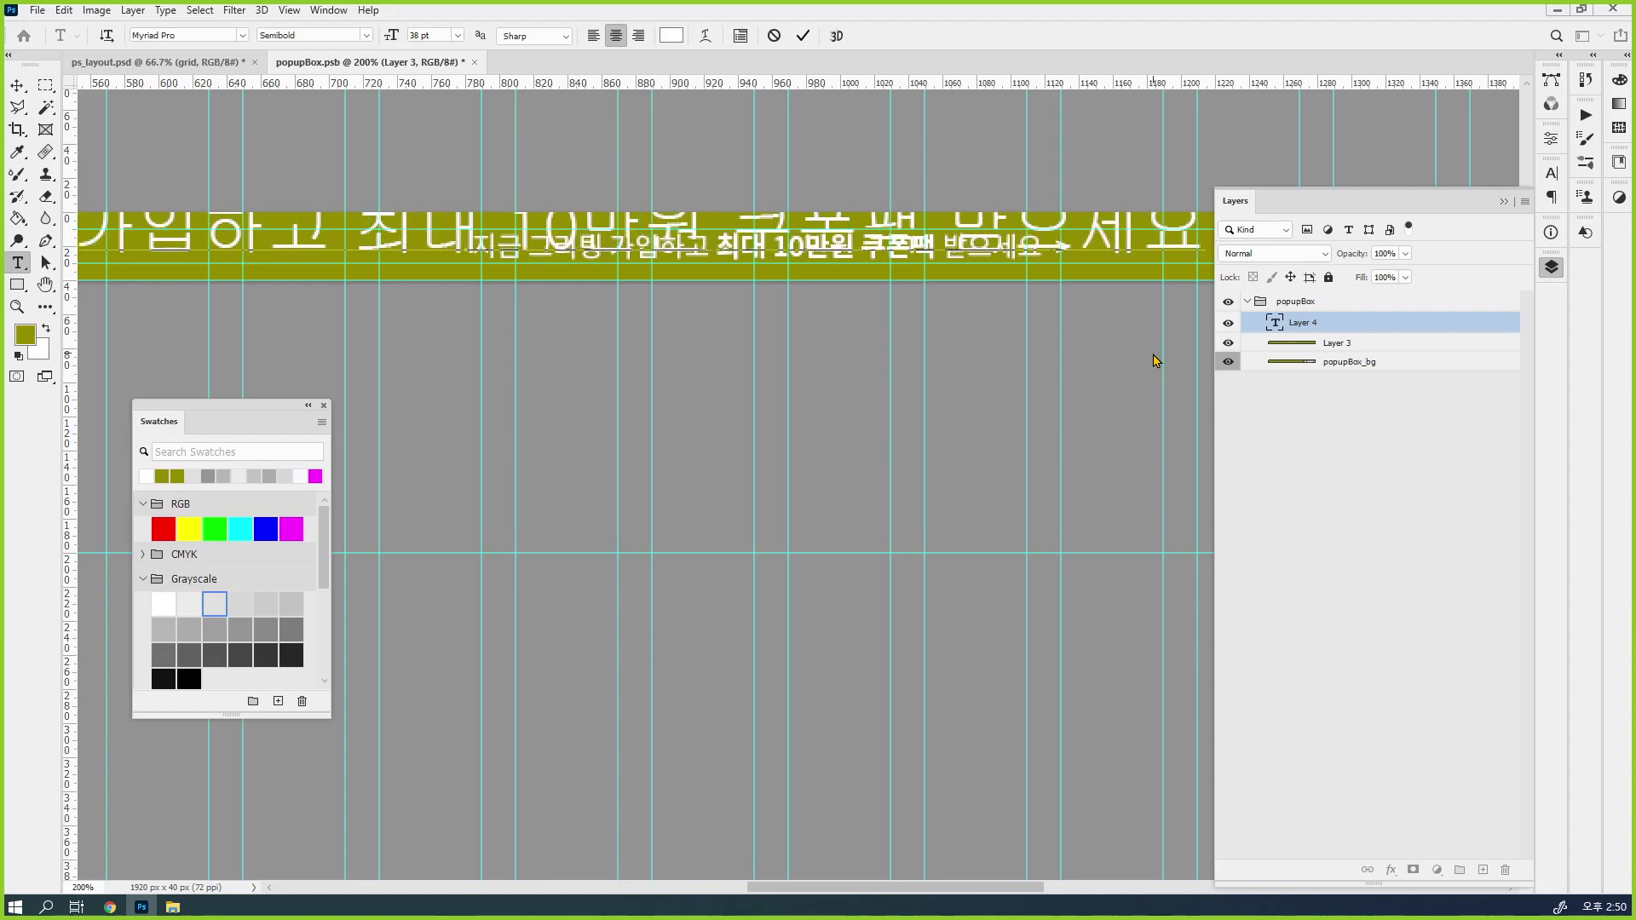
{"action": "left_click", "coordinate": [1155, 361]}
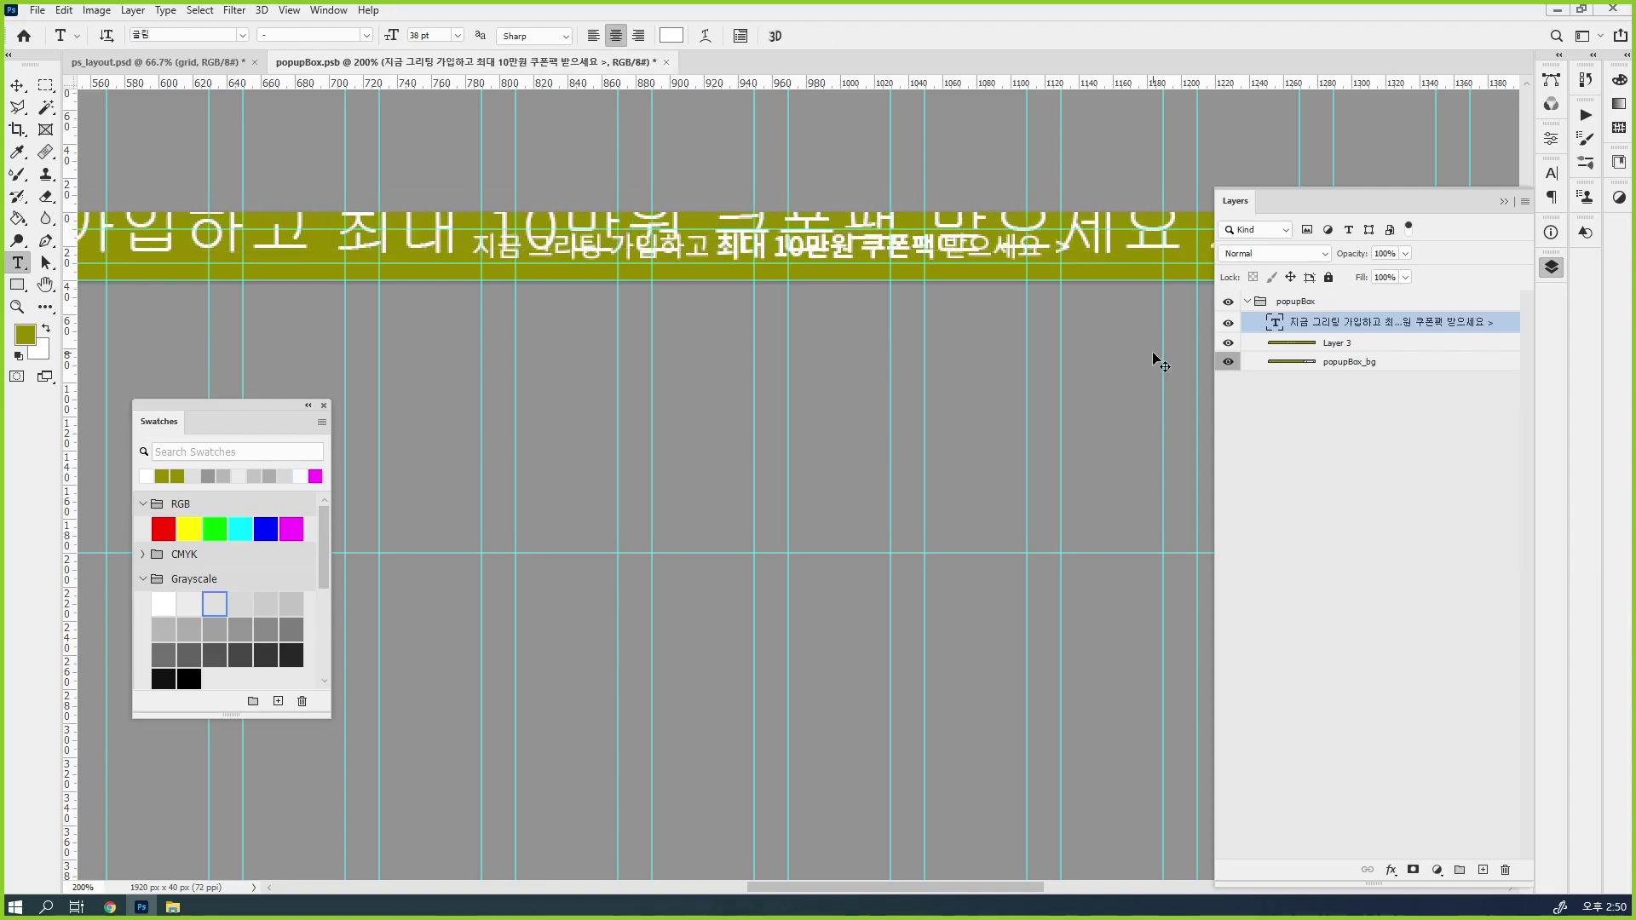
Set the new banner text's font size to 16 pt
{"action": "left_click", "coordinate": [1551, 173]}
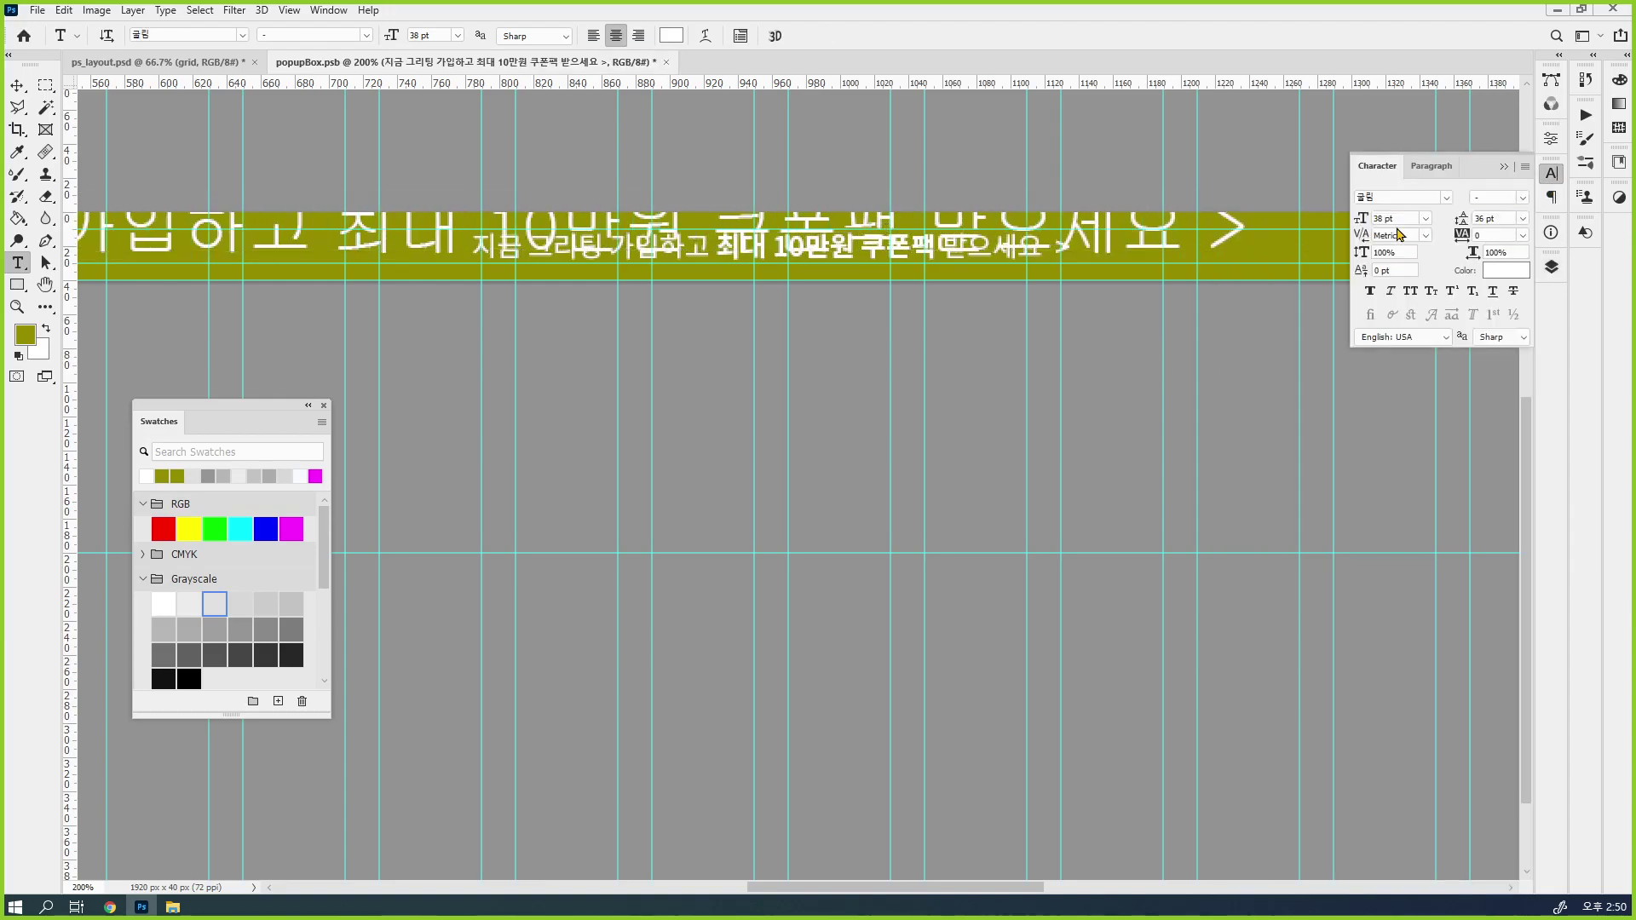
{"action": "left_click", "coordinate": [1407, 218]}
{"action": "type", "text": "8"}
{"action": "key", "text": "Return"}
{"action": "key", "text": "Up"}
{"action": "key", "text": "Up"}
{"action": "key", "text": "Up"}
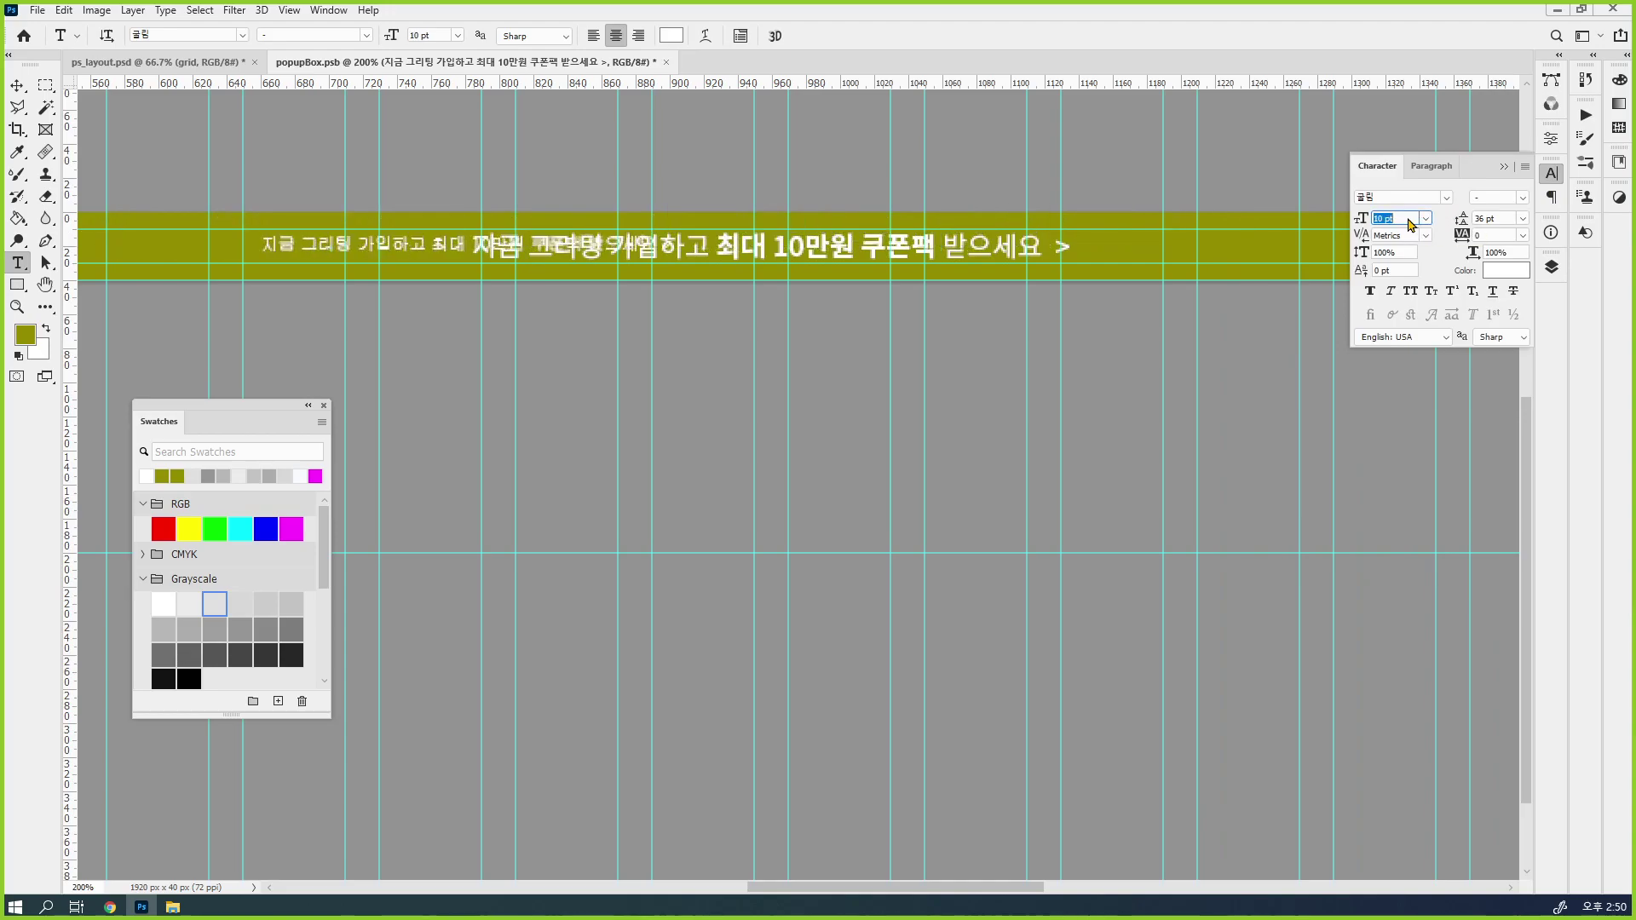
{"action": "key", "text": "Up"}
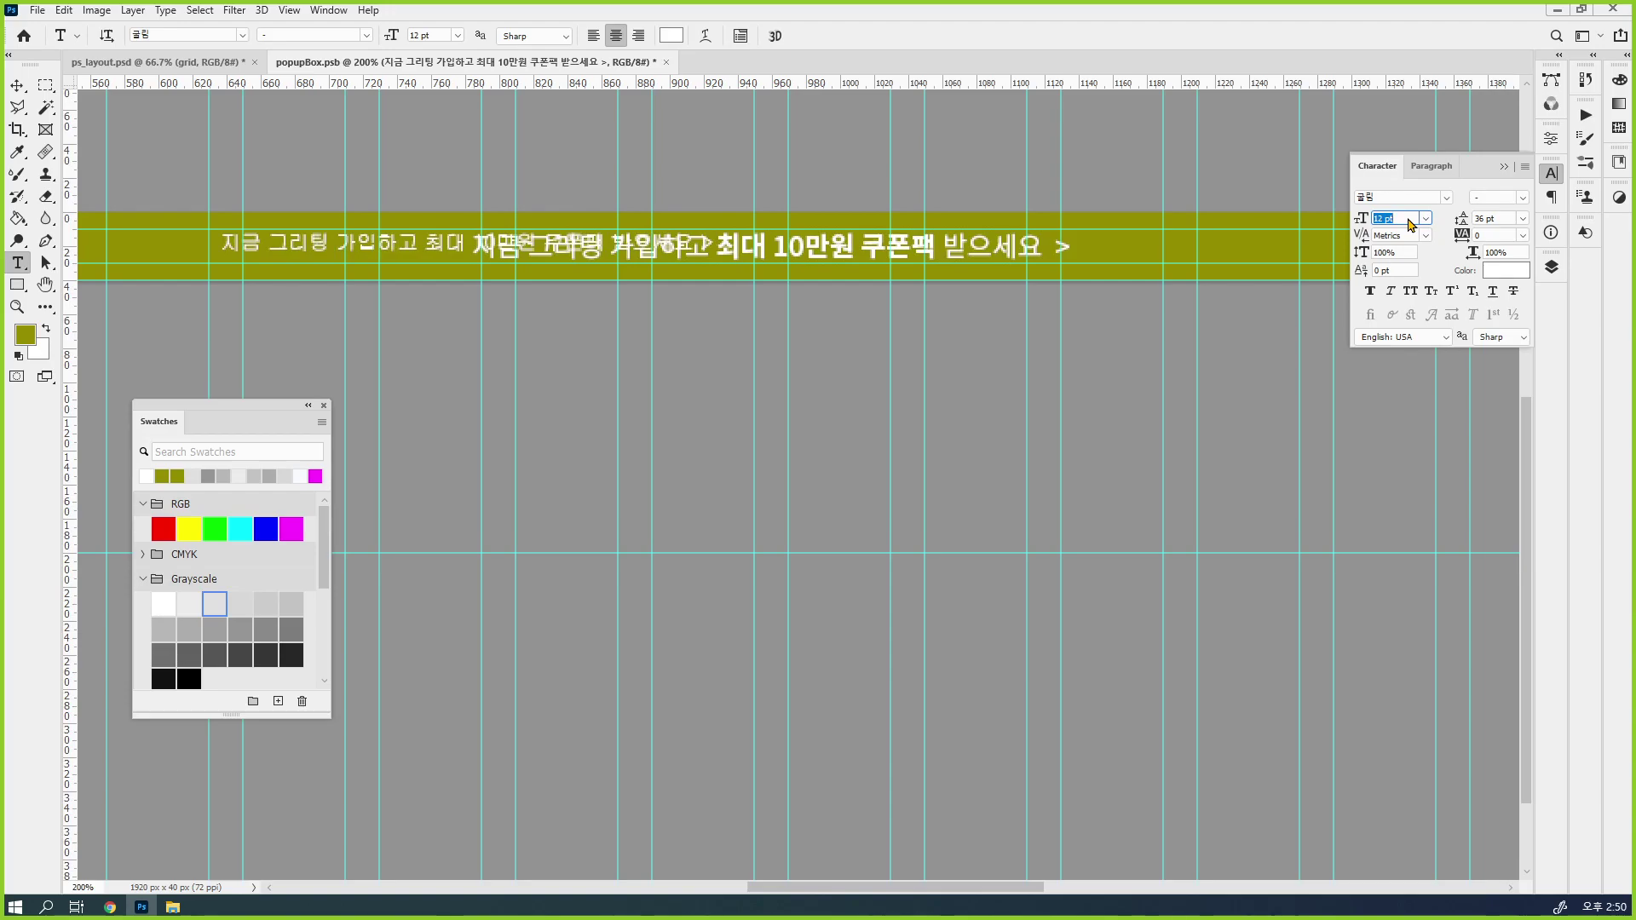
{"action": "key", "text": "Up"}
{"action": "key", "text": "Up"}
{"action": "key", "text": "Up"}
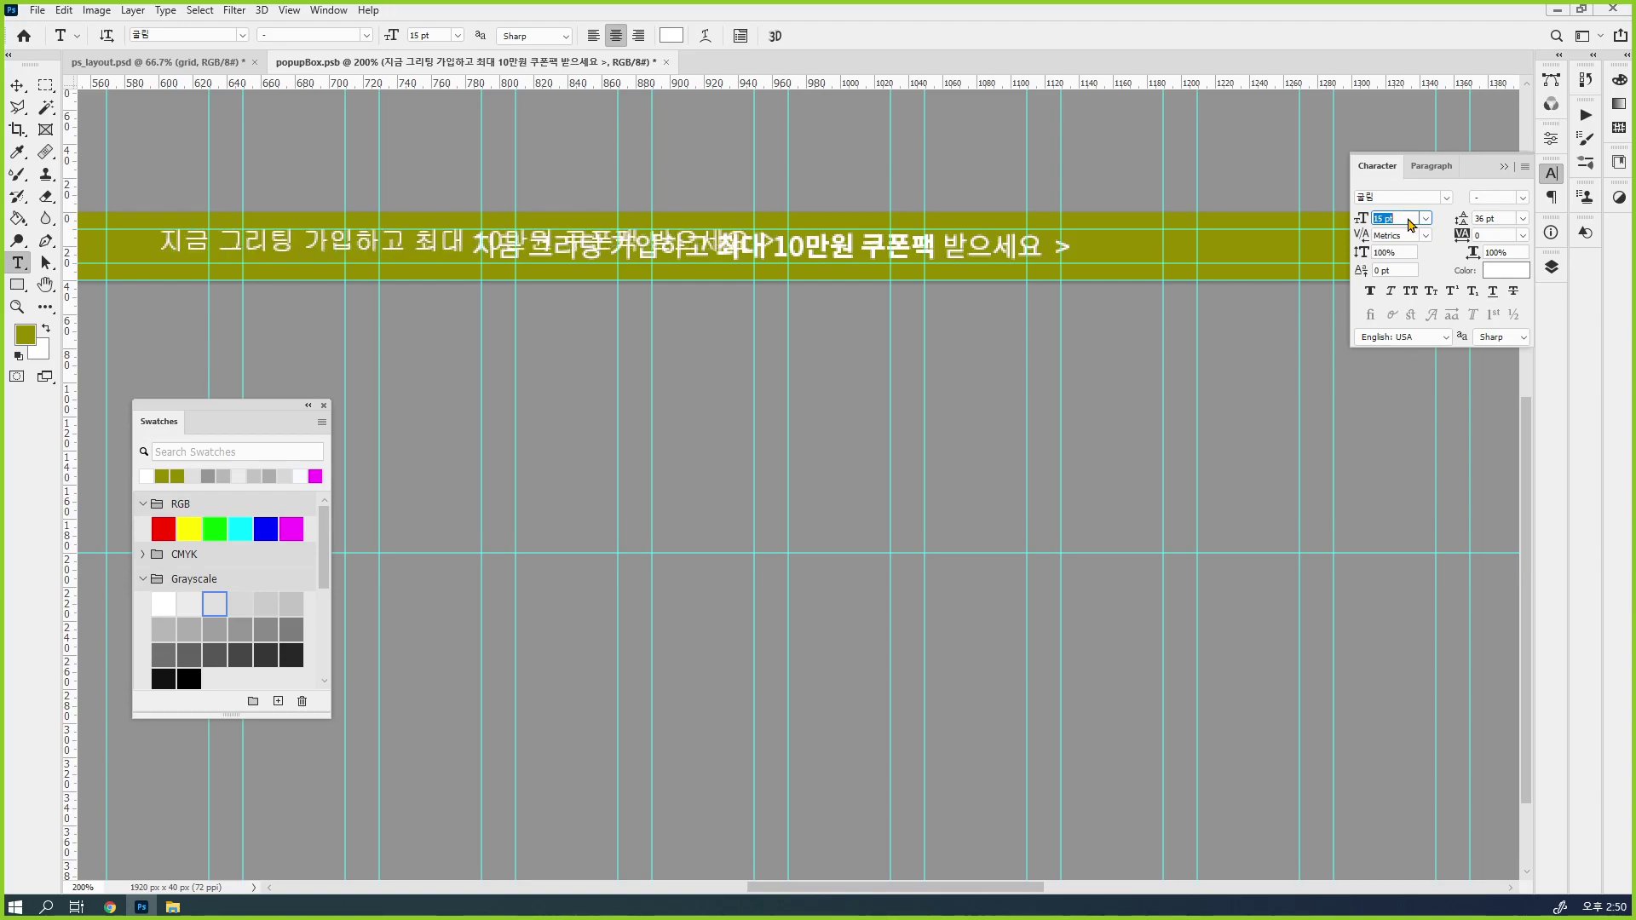
{"action": "key", "text": "Up"}
{"action": "left_click", "coordinate": [1407, 218]}
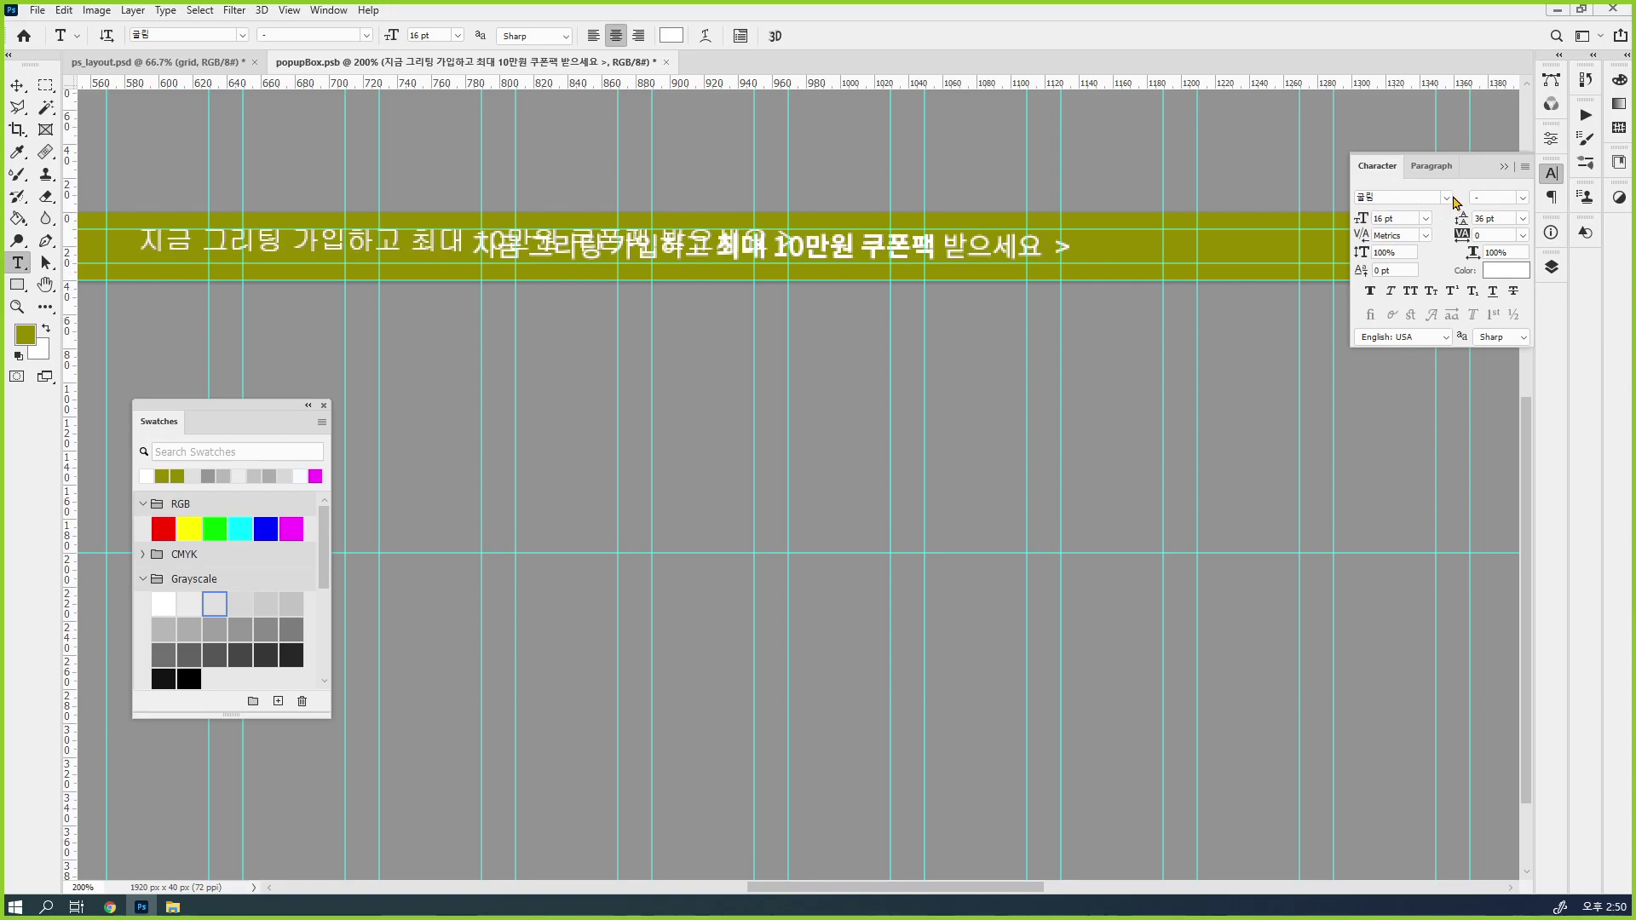
Change the banner text's font to 맑은 고딕 and switch to the Move tool
{"action": "left_click", "coordinate": [1446, 202]}
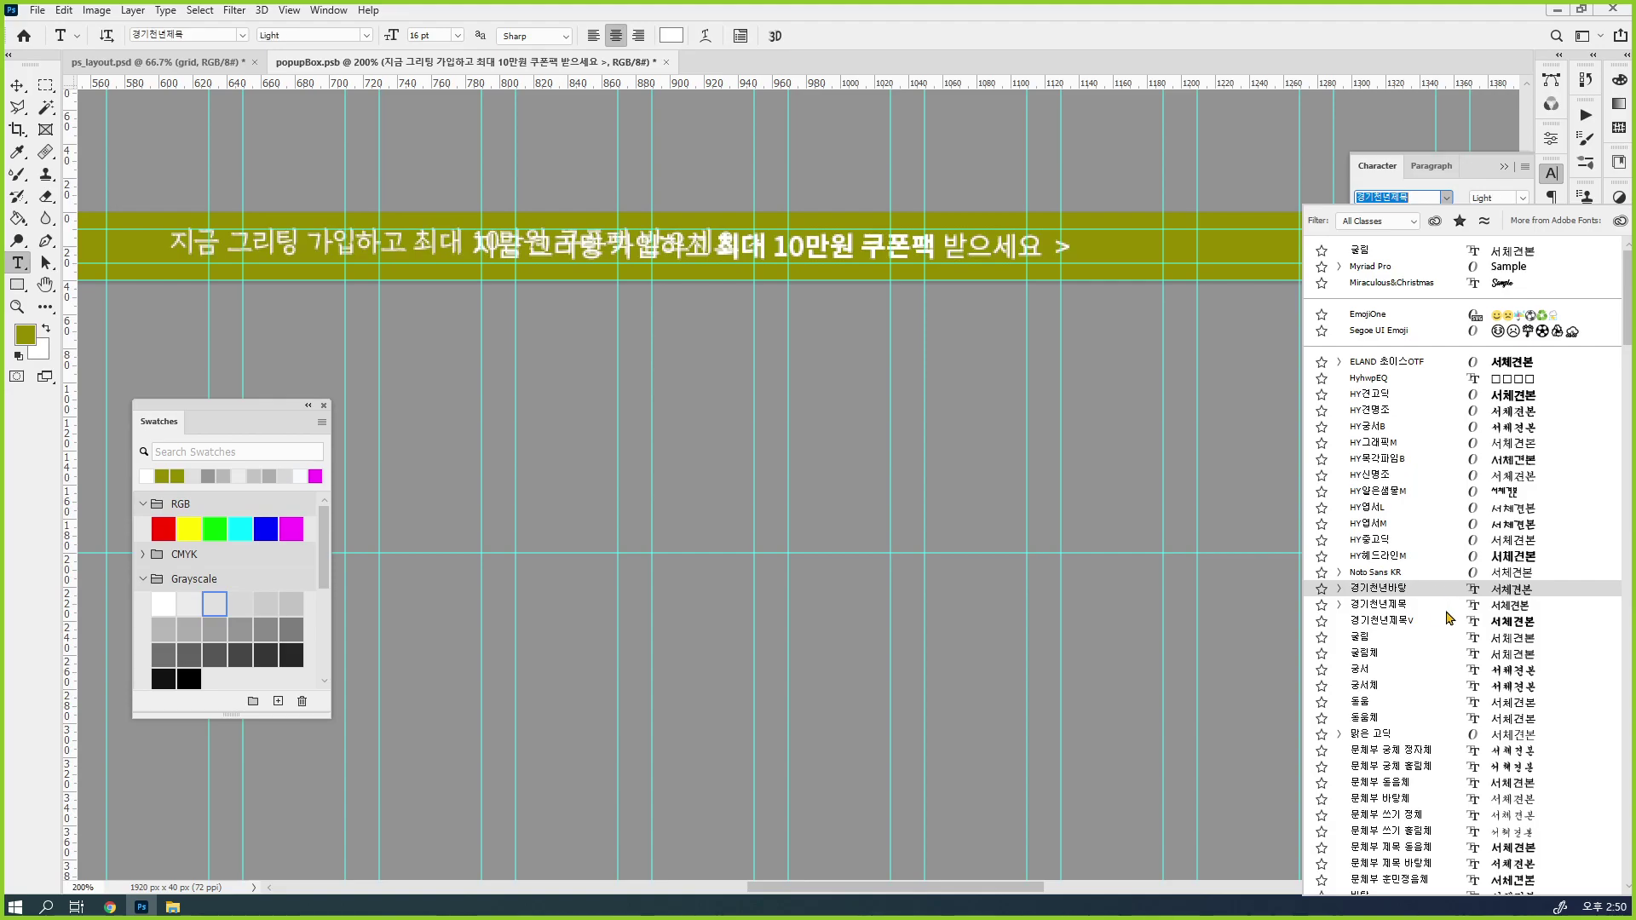
{"action": "left_click", "coordinate": [1404, 734]}
{"action": "key", "text": "ctrl+Return"}
{"action": "key", "text": "v"}
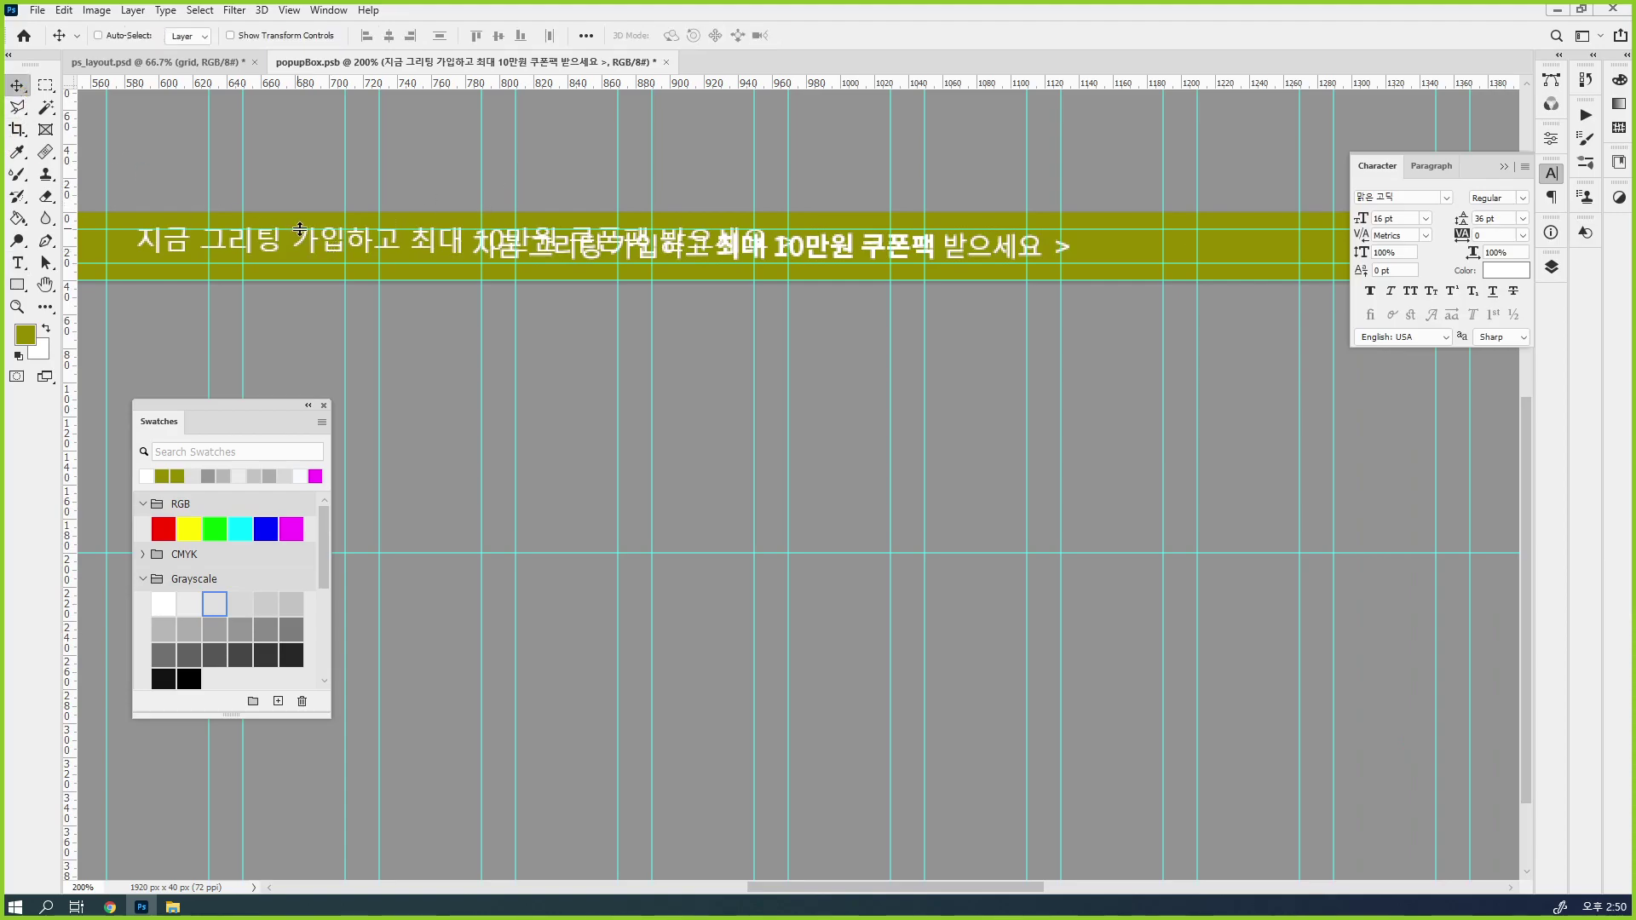
Move the new text just to the right of the reference text, on the same line, for comparison
{"action": "left_click_drag", "start_coordinate": [1130, 315], "coordinate": [1316, 241]}
{"action": "key", "text": "space"}
{"action": "left_click_drag", "start_coordinate": [1256, 401], "coordinate": [942, 365]}
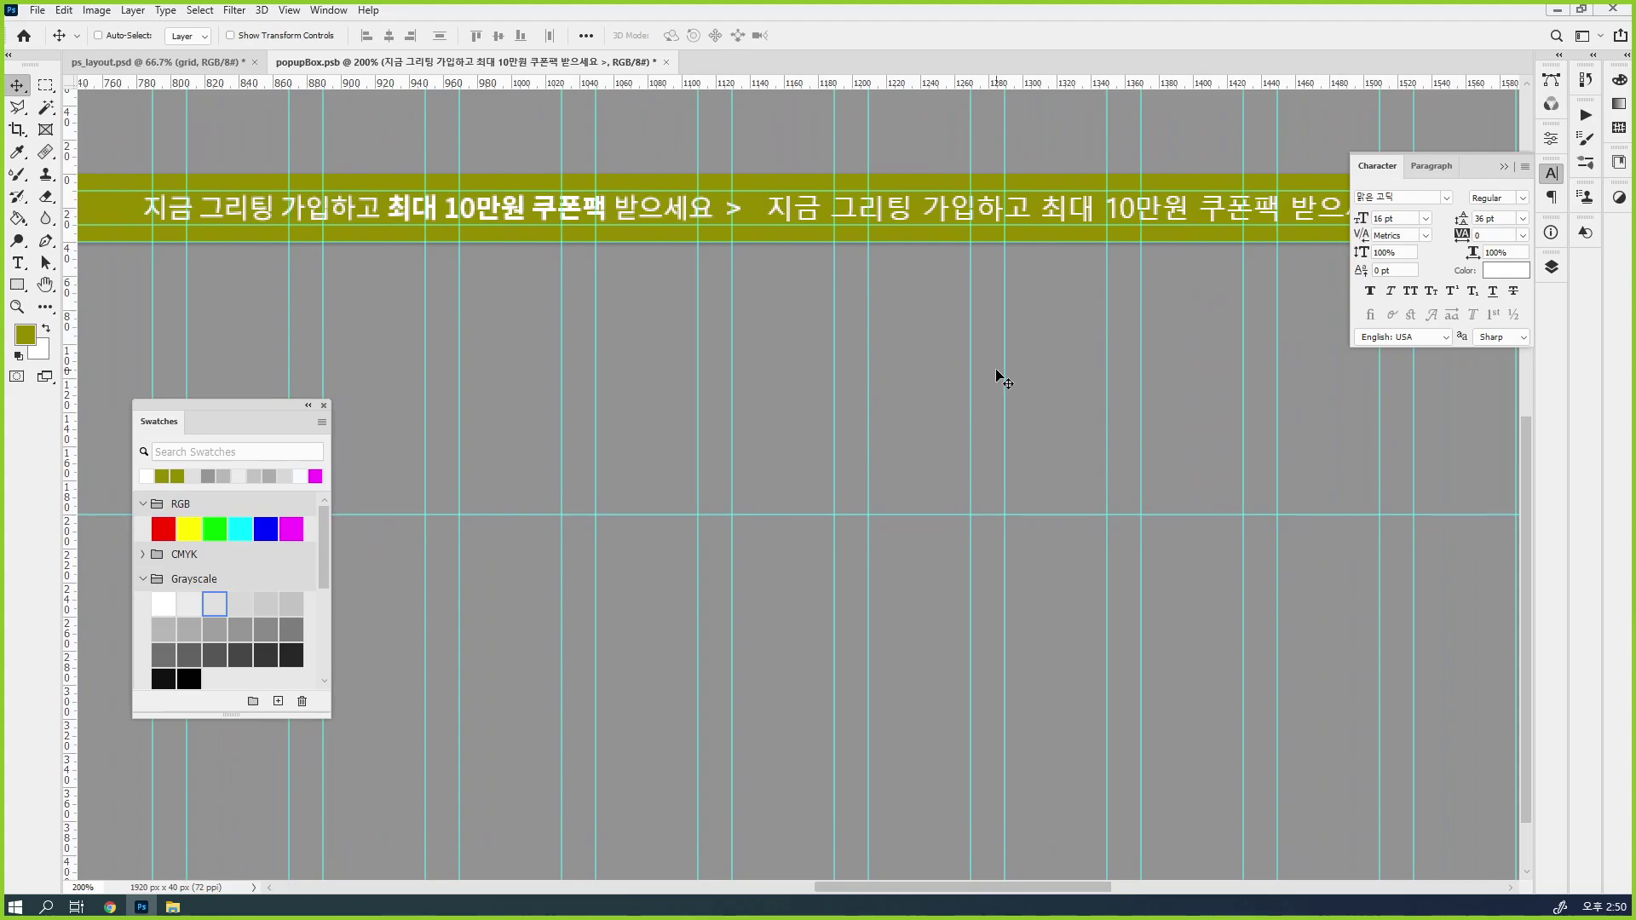
Open a blank white annotation screen and handwrite "Ps · Ai · Fg · Id ..." near its upper edge
{"action": "key", "text": "ctrl"}
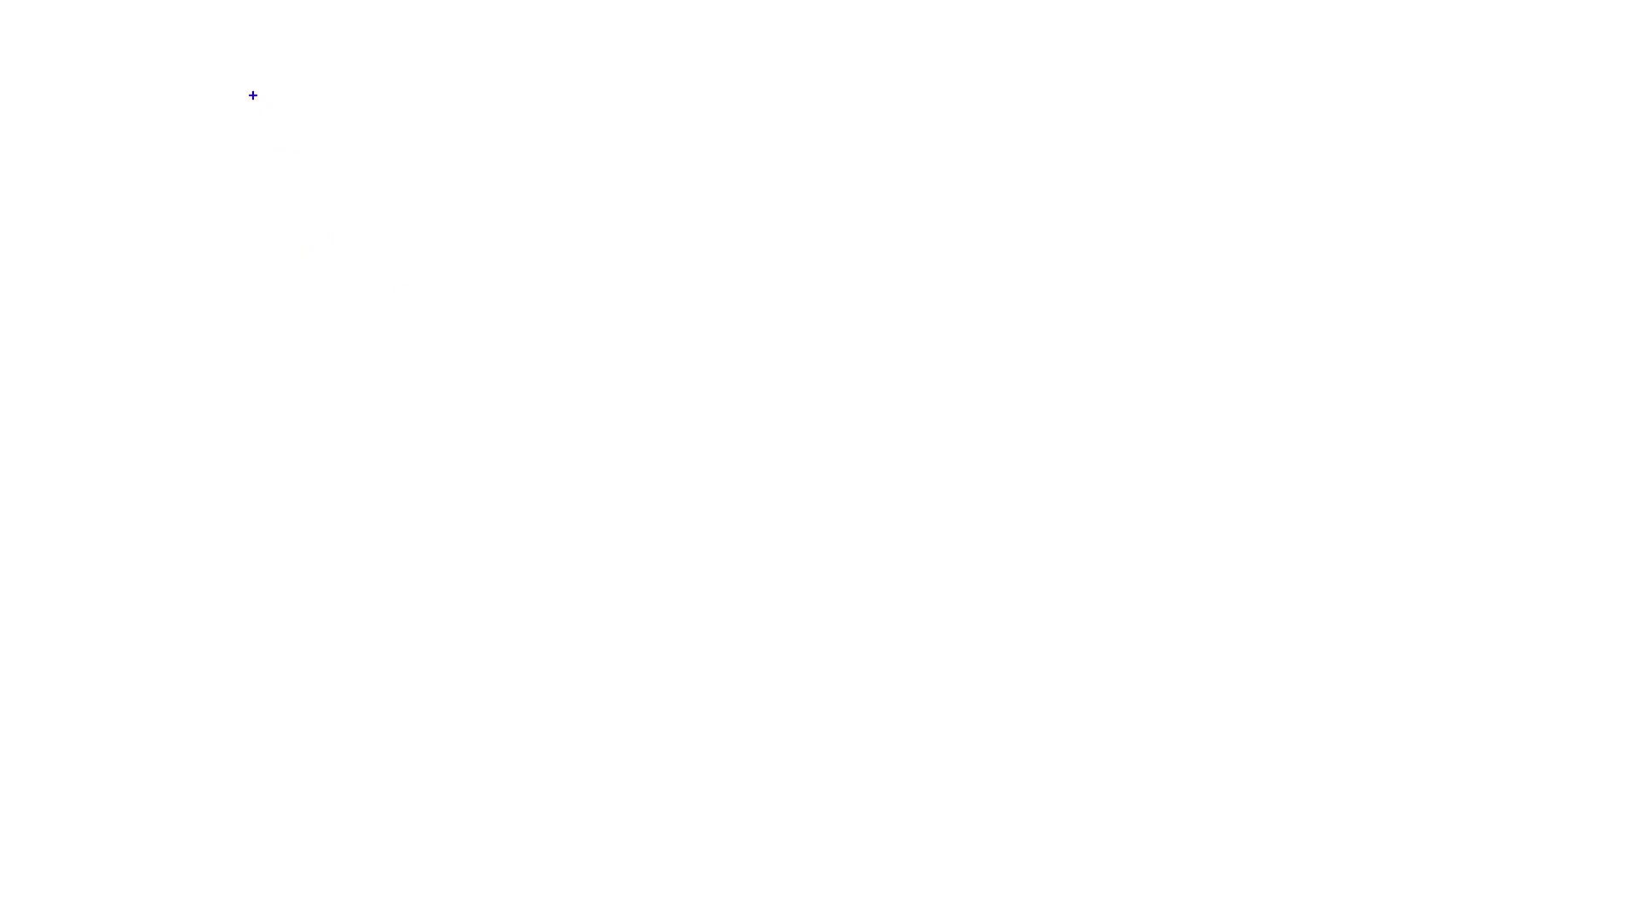
{"action": "mouse_move", "coordinate": [237, 88]}
{"action": "left_mouse_down"}
{"action": "mouse_move", "coordinate": [234, 120]}
{"action": "mouse_move", "coordinate": [368, 90]}
{"action": "mouse_move", "coordinate": [426, 43]}
{"action": "mouse_move", "coordinate": [419, 63]}
{"action": "mouse_move", "coordinate": [498, 36]}
{"action": "left_mouse_up"}
{"action": "left_click_drag", "start_coordinate": [508, 33], "coordinate": [514, 31]}
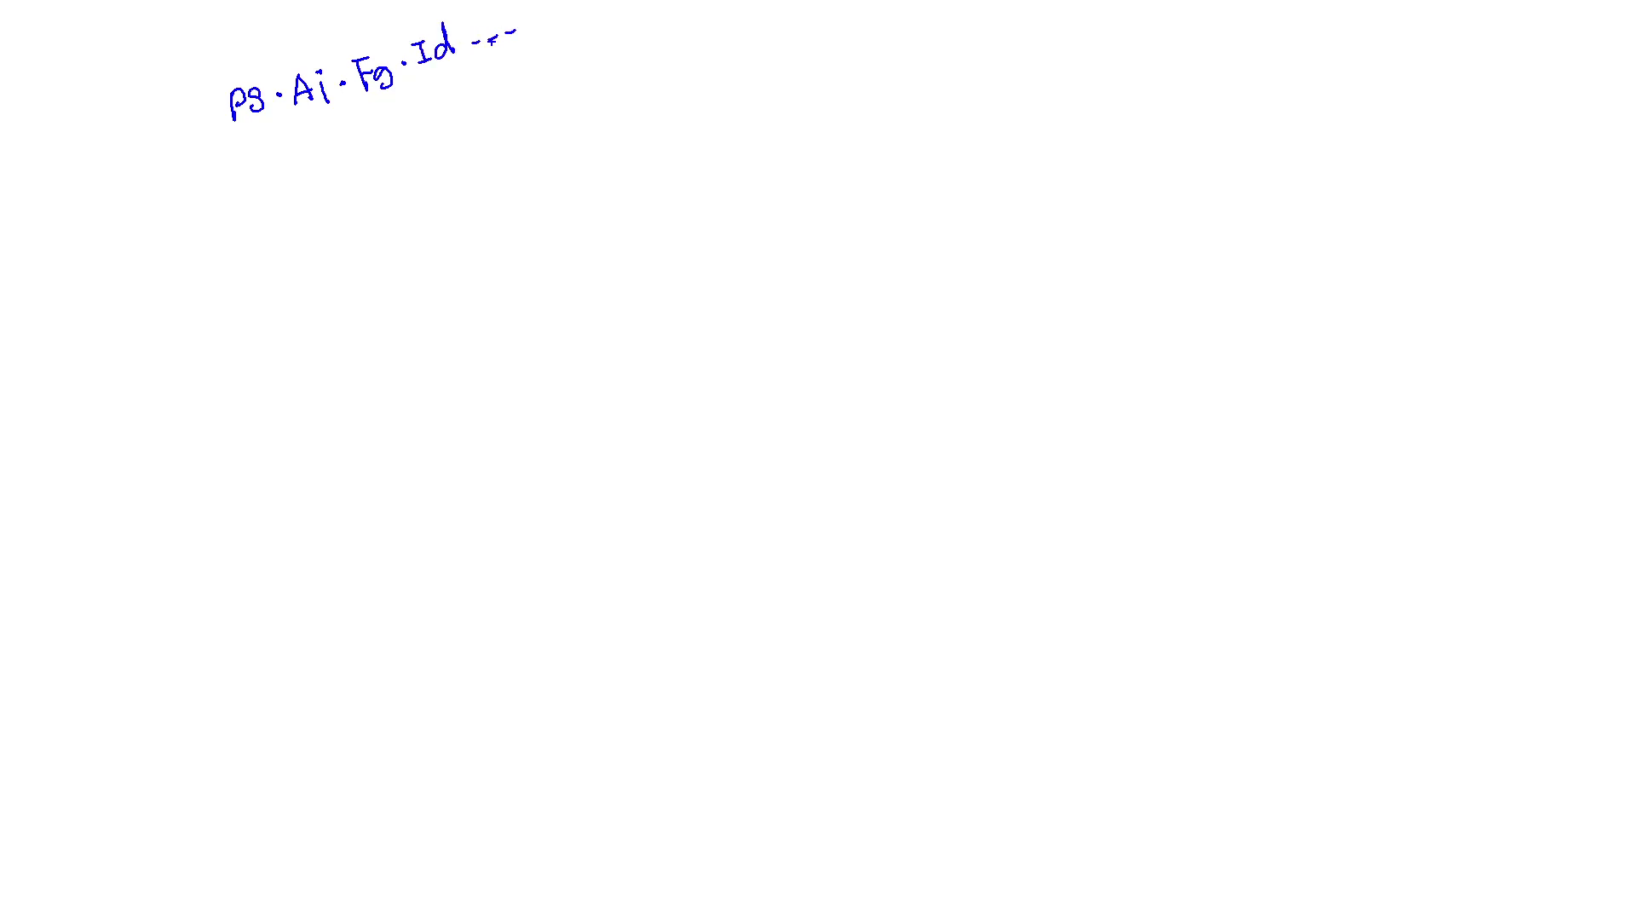
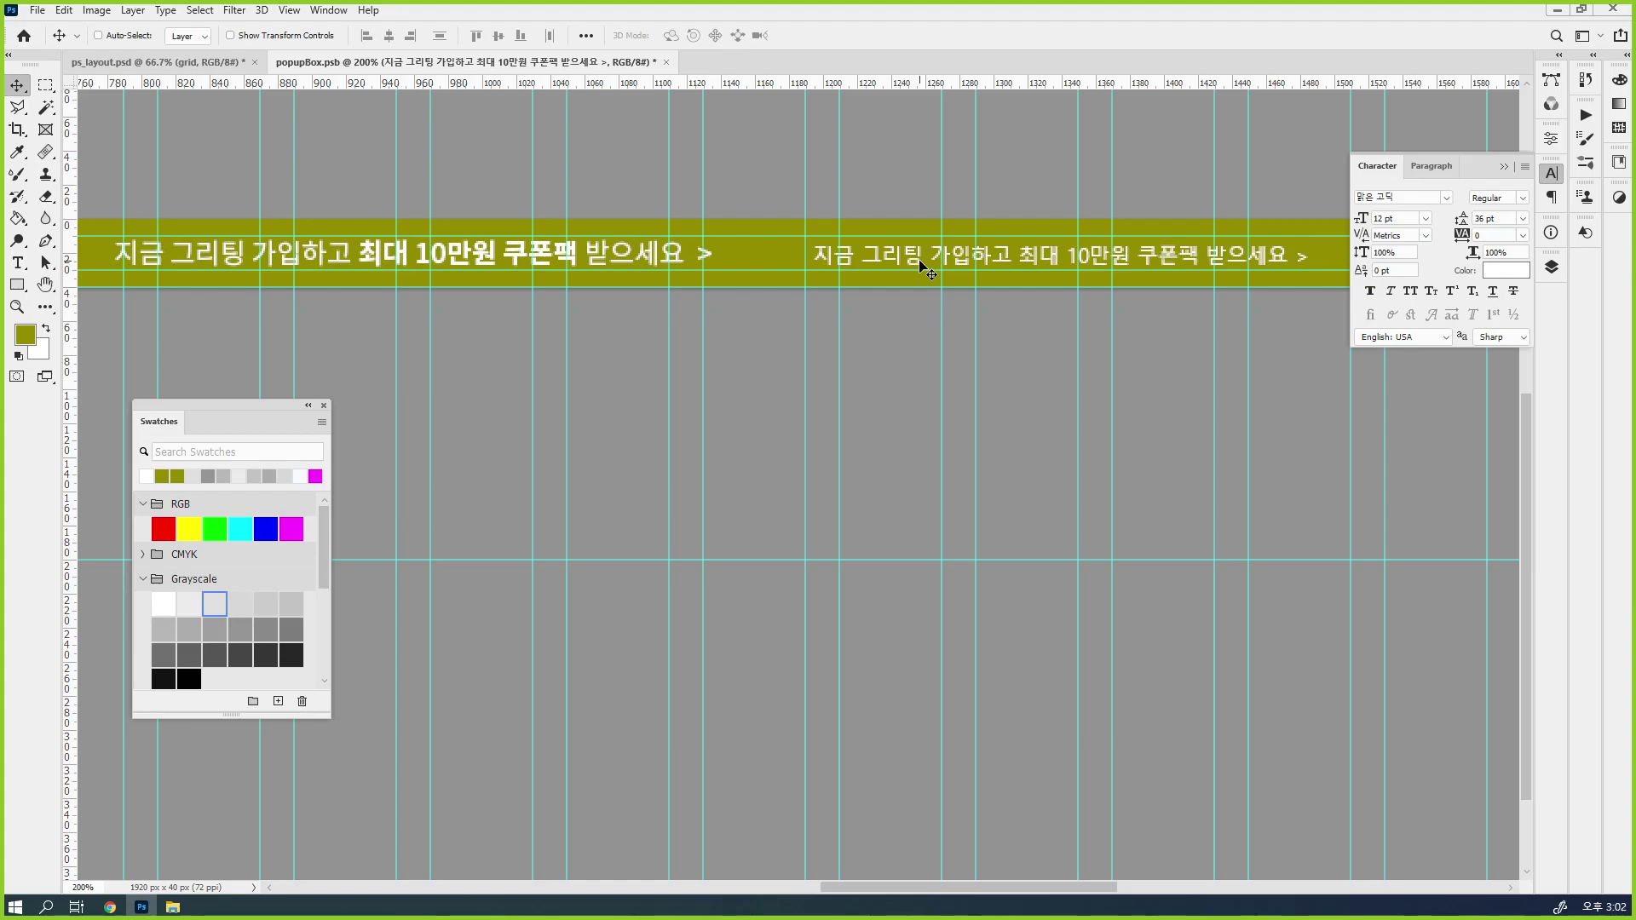
Set the new banner text's font size to 12 px
{"action": "left_click", "coordinate": [1405, 219]}
{"action": "type", "text": "t"}
{"action": "key", "text": "Return"}
{"action": "left_click", "coordinate": [1401, 219]}
{"action": "type", "text": "12px"}
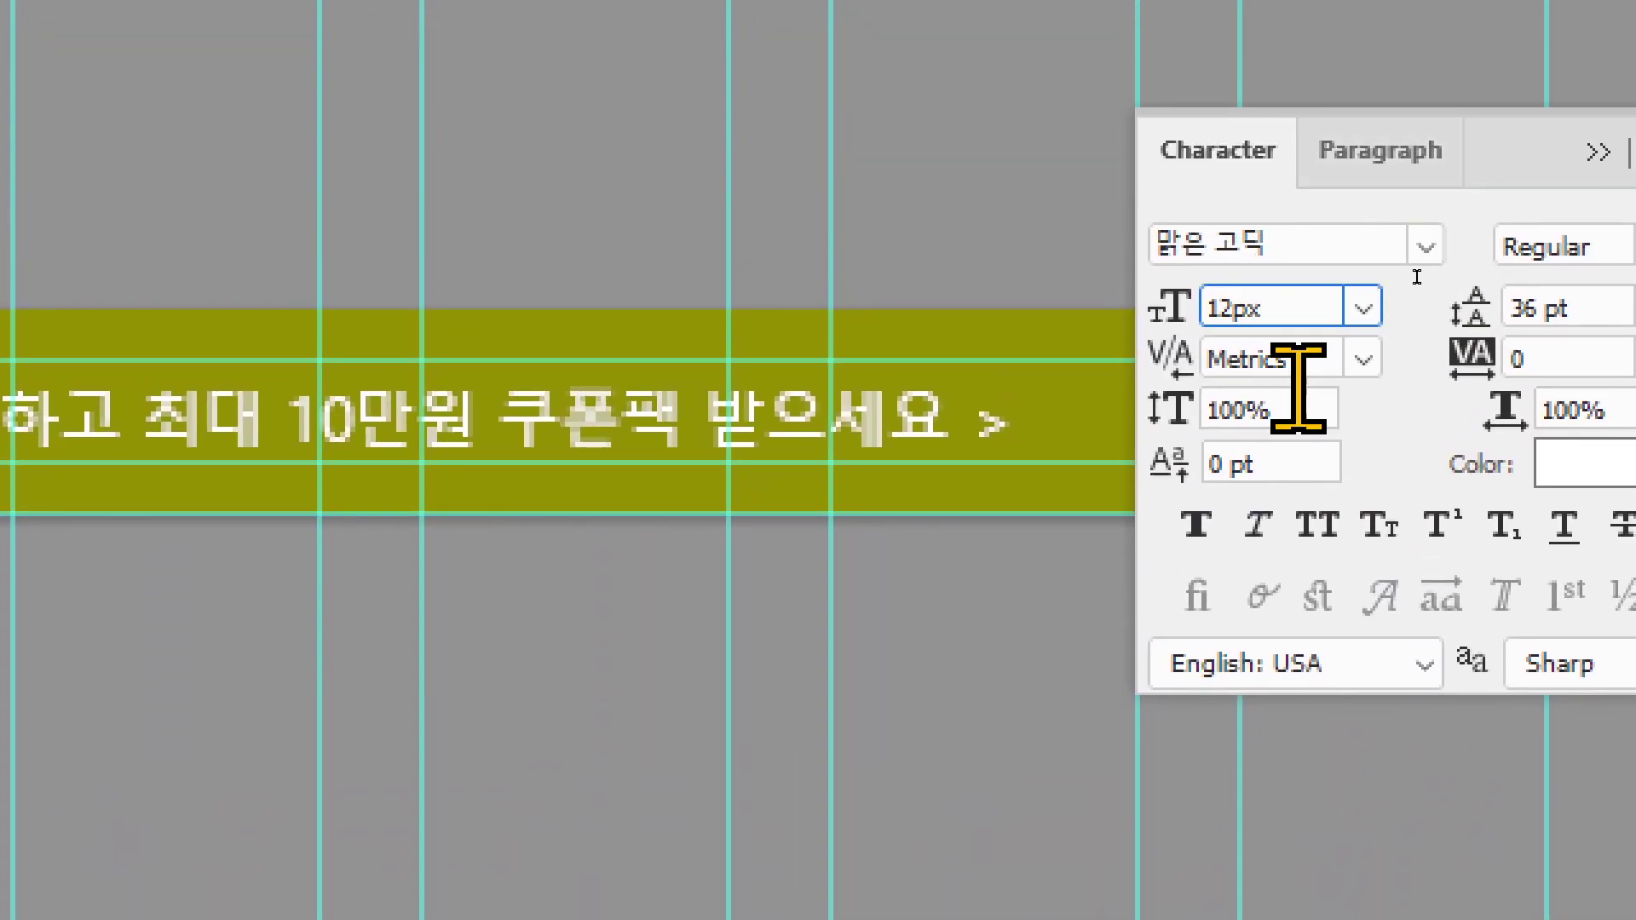
{"action": "key", "text": "Return"}
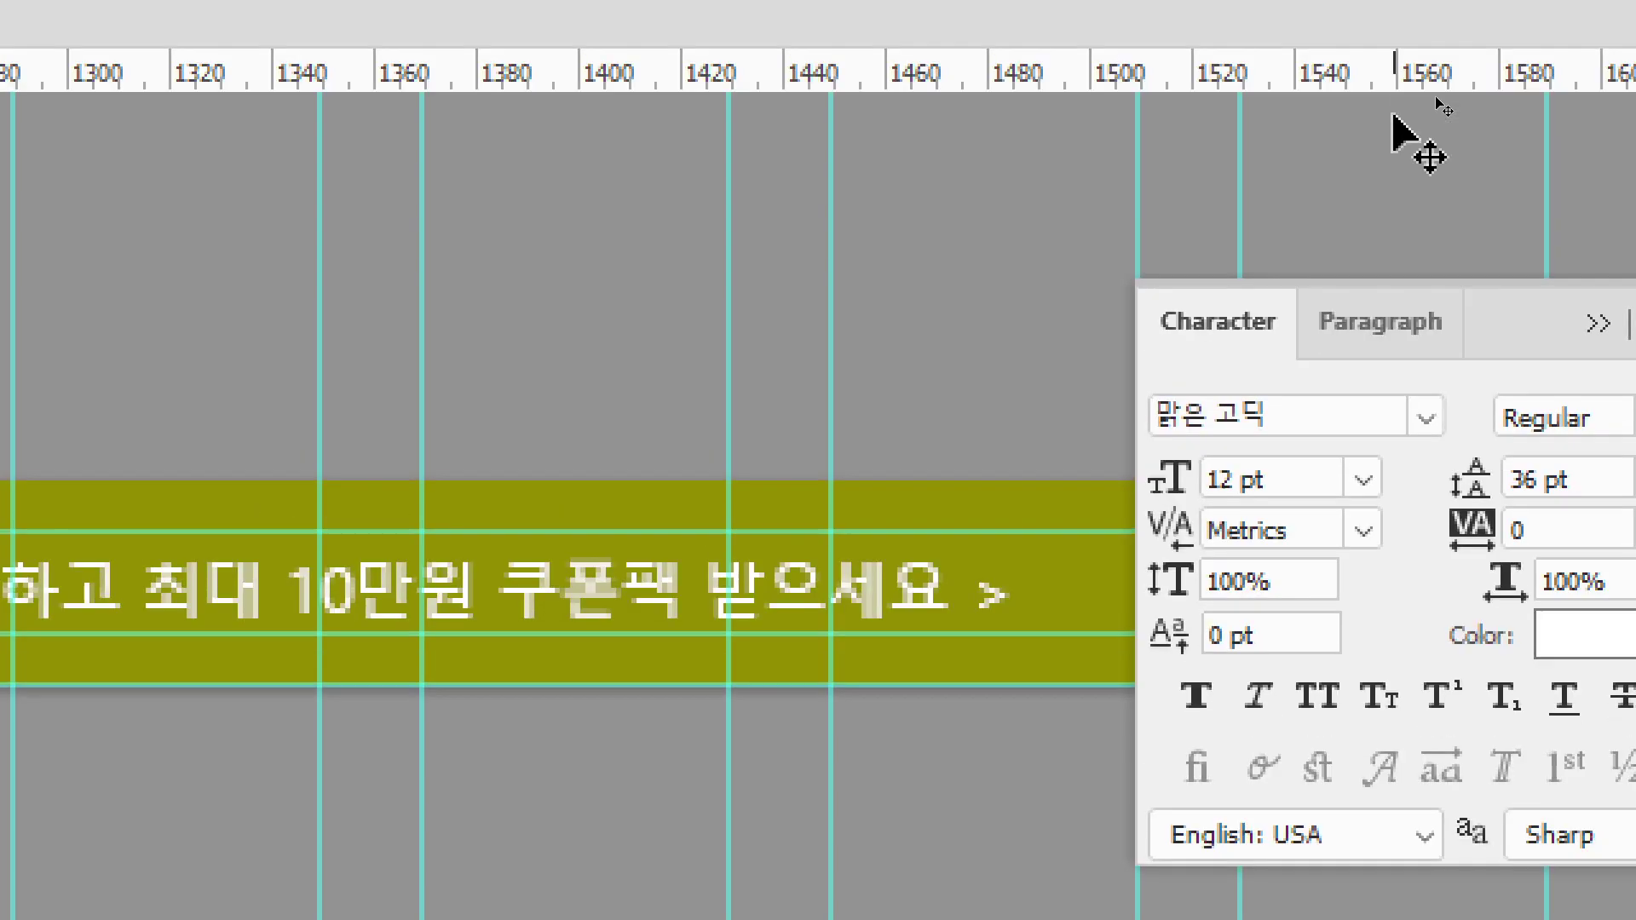
Try a 16 pt font size on the new banner text
{"action": "left_click", "coordinate": [1333, 310]}
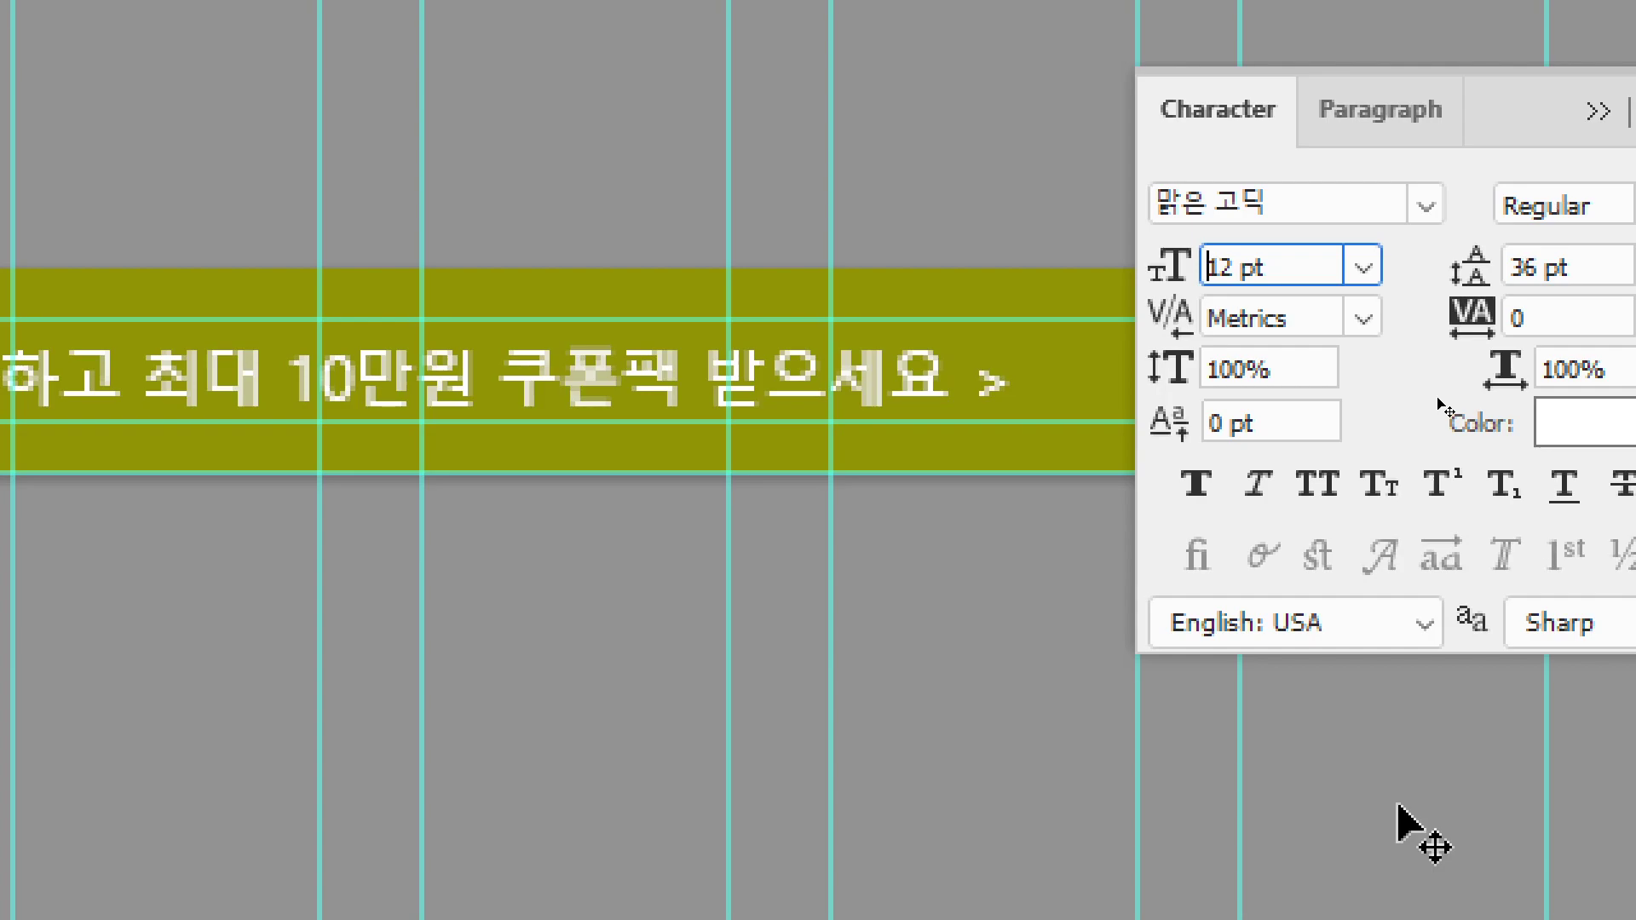
{"action": "key", "text": "BackSpace"}
{"action": "key", "text": "BackSpace"}
{"action": "key", "text": "BackSpace"}
{"action": "key", "text": "BackSpace"}
{"action": "type", "text": "6 pt"}
{"action": "key", "text": "Return"}
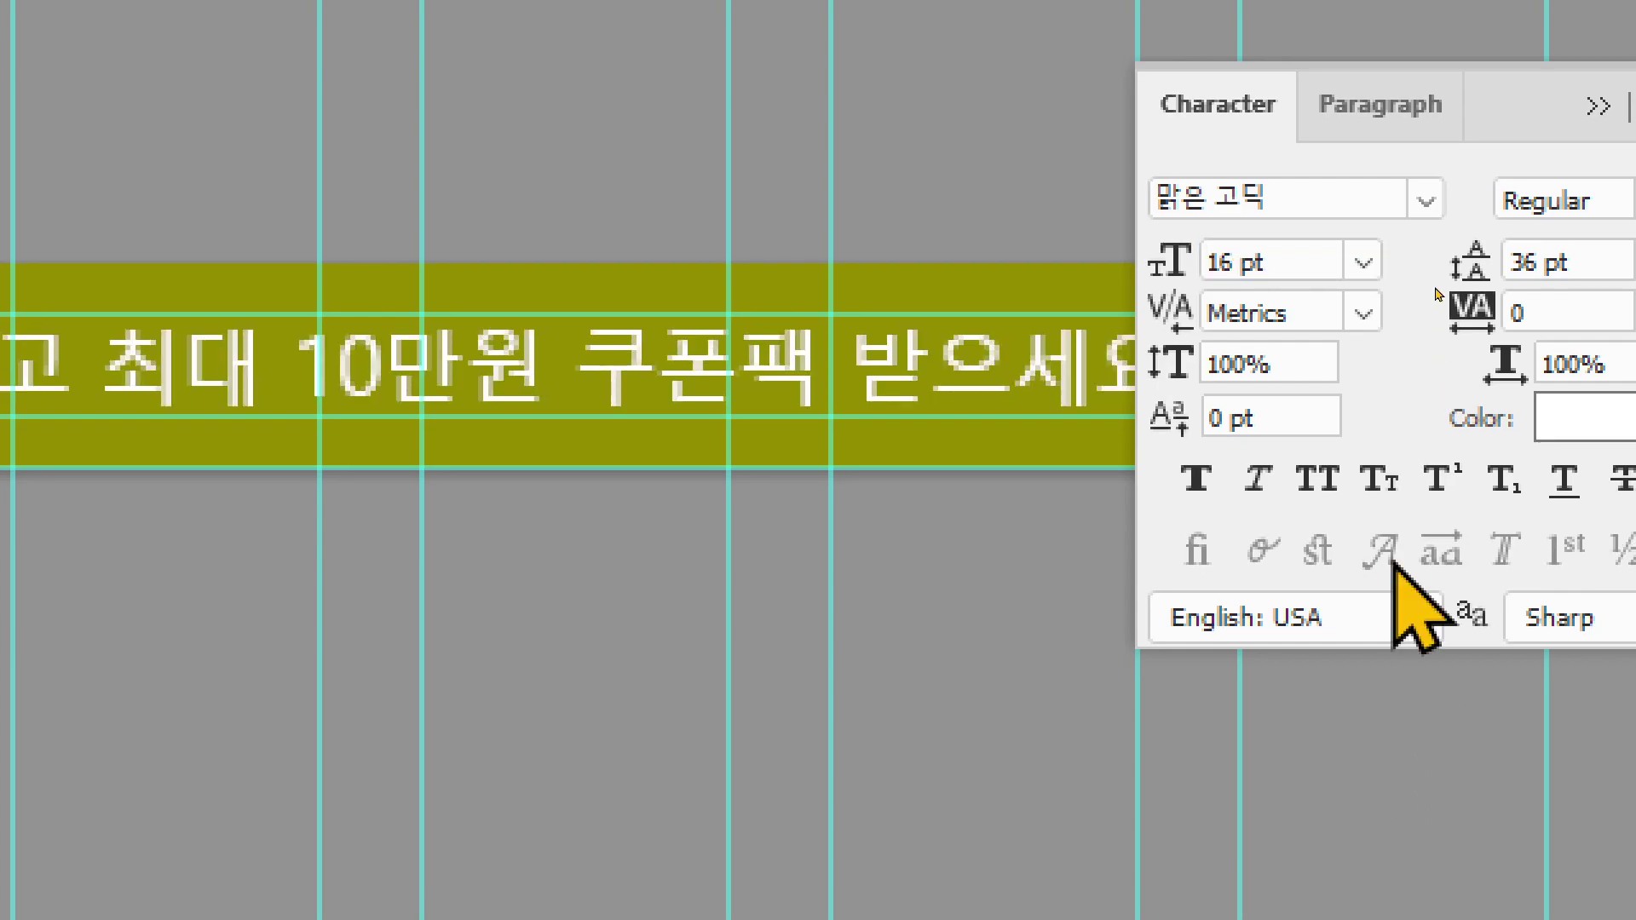
Undo the last font size change and set the banner text's size to 16 px instead
{"action": "key", "text": "ctrl+z"}
{"action": "left_click", "coordinate": [1305, 270]}
{"action": "double_click", "coordinate": [1305, 271]}
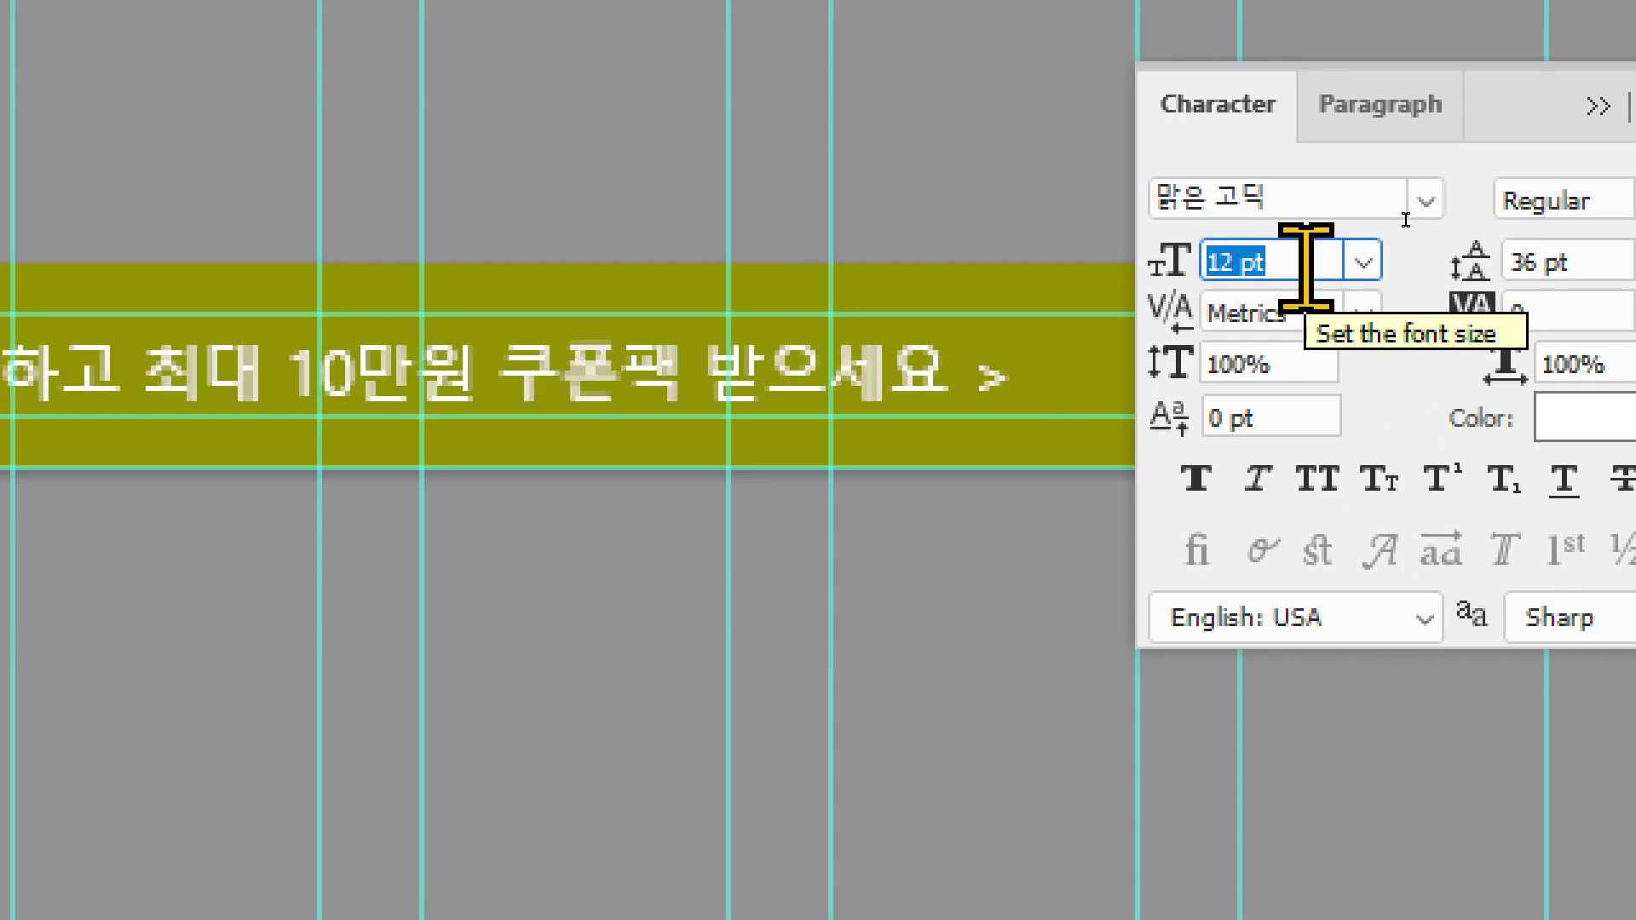
{"action": "type", "text": "16px"}
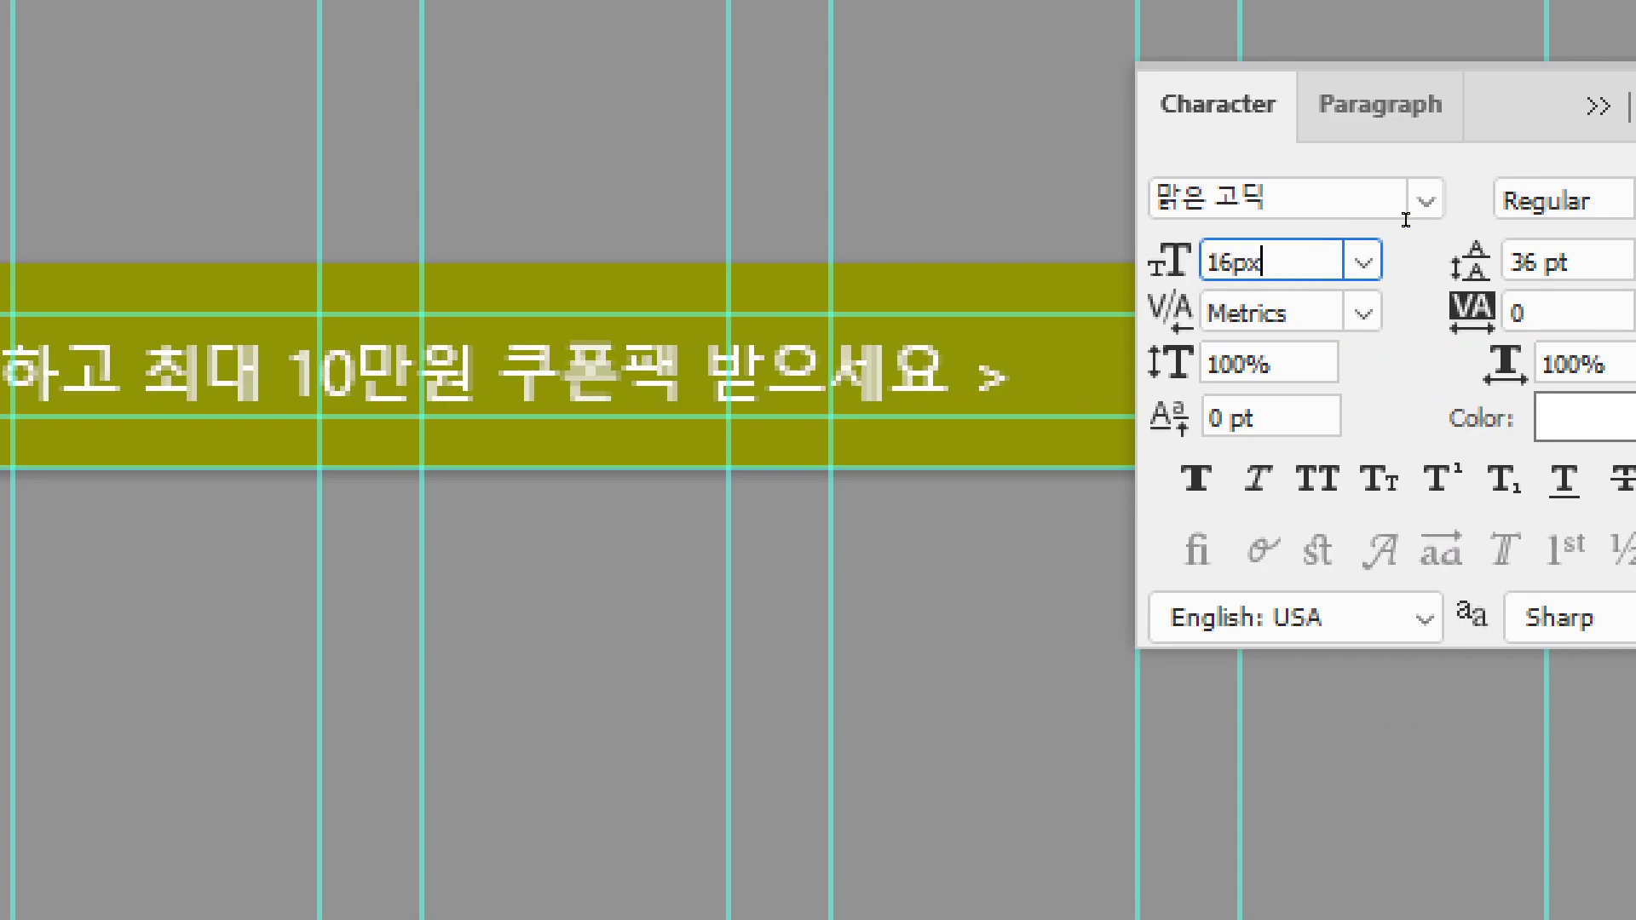
{"action": "key", "text": "Return"}
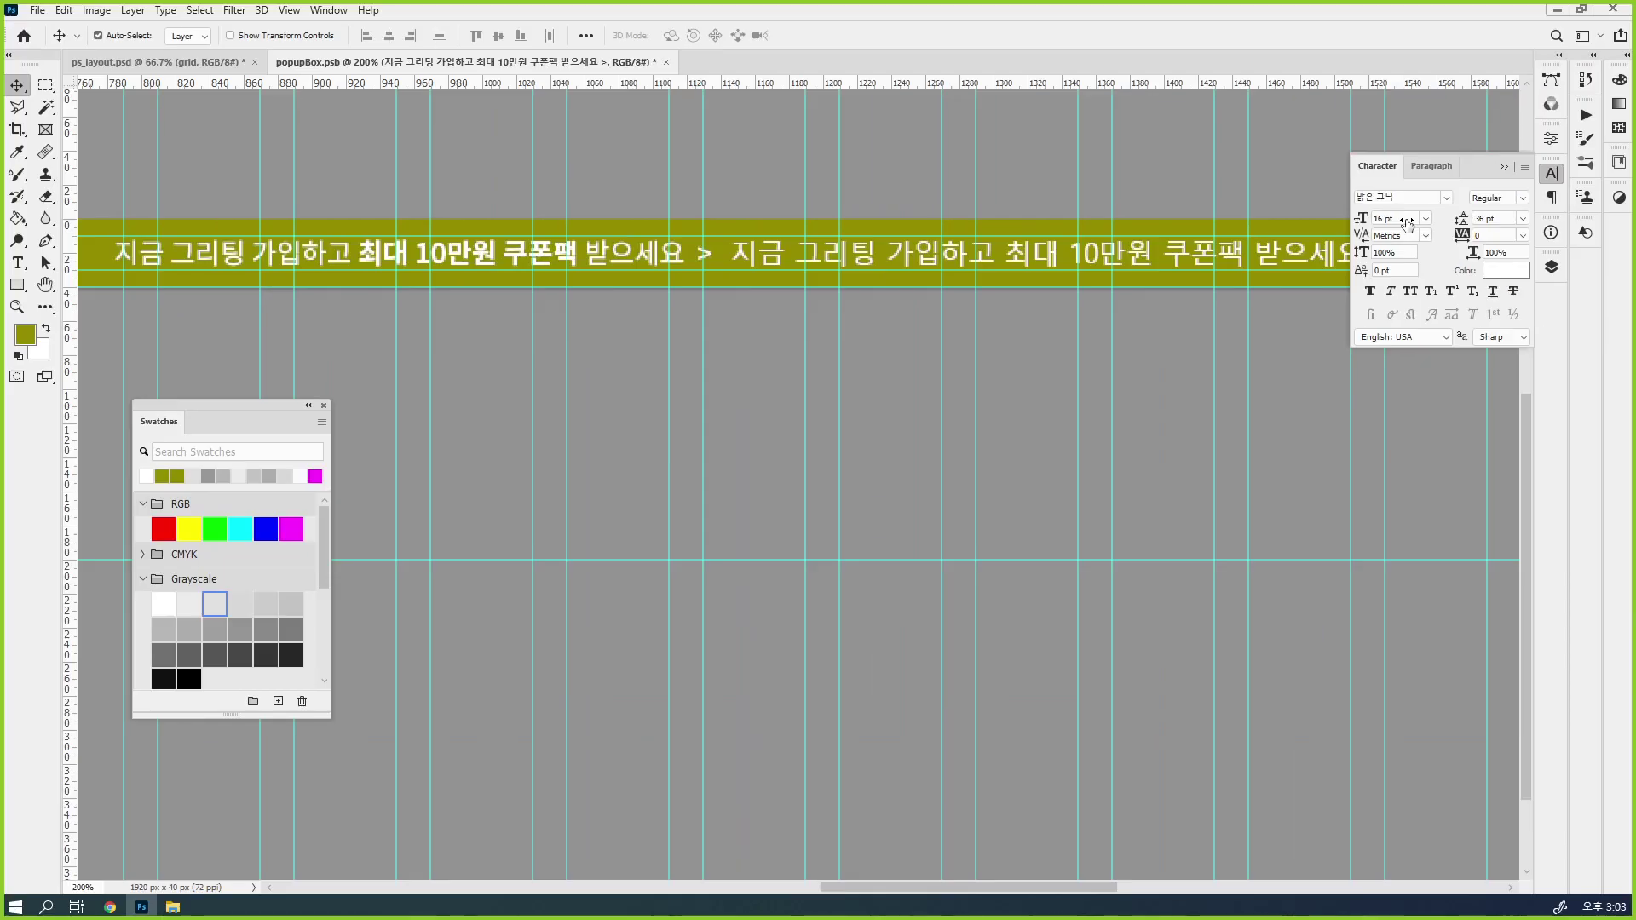
Open the Units & Rulers preferences
{"action": "key", "text": "i"}
{"action": "key", "text": "ctrl+k"}
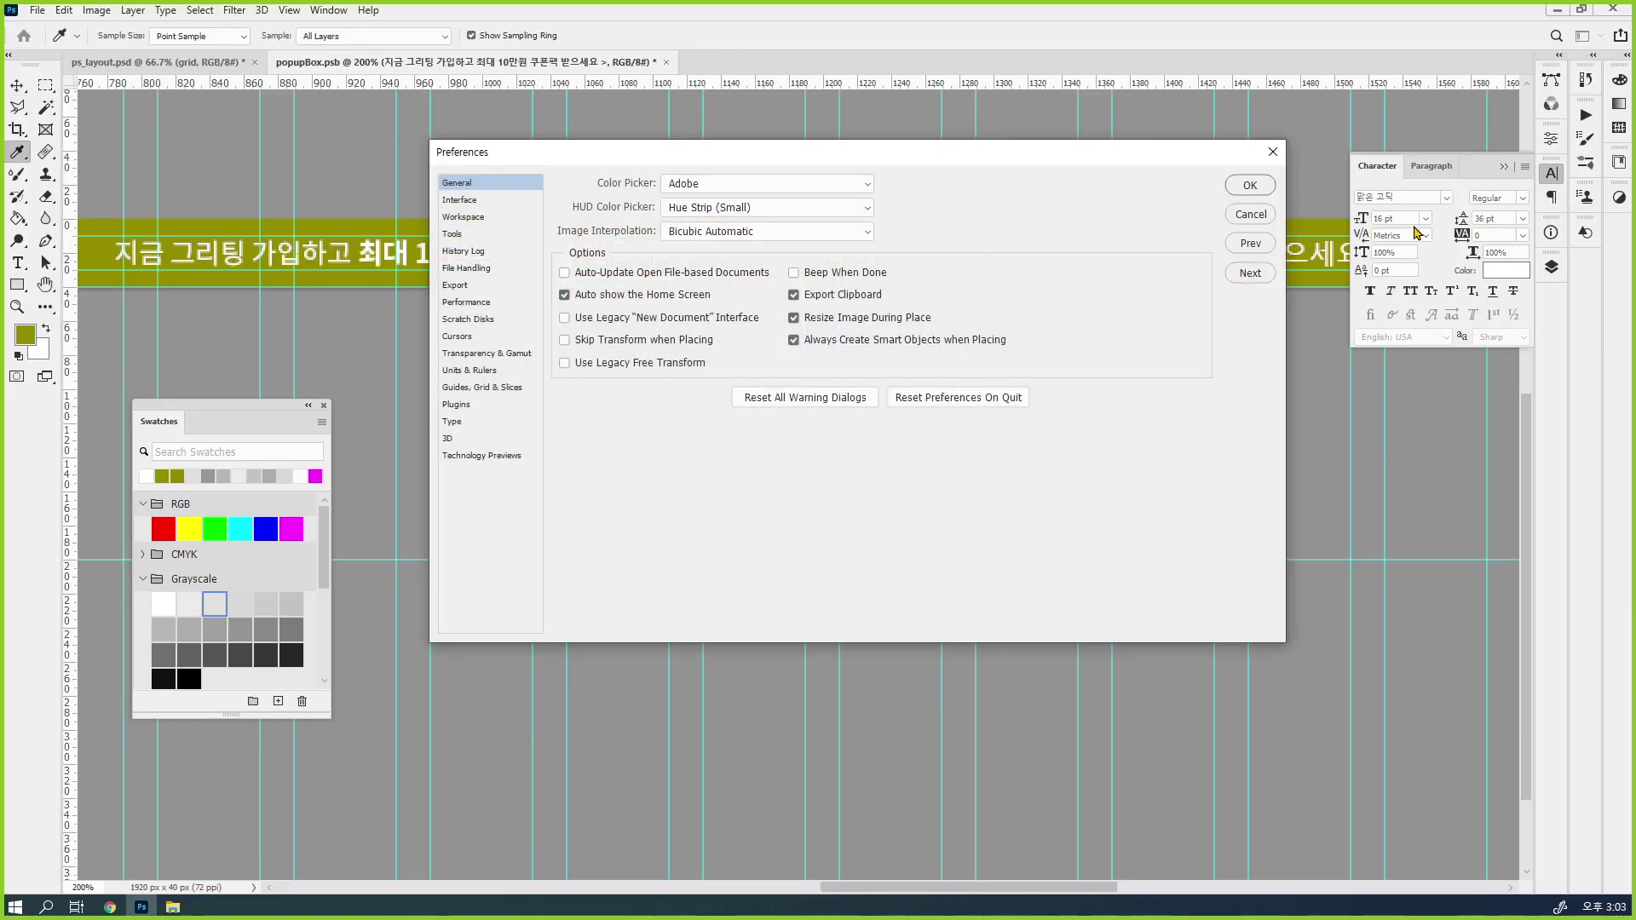
{"action": "left_click_drag", "start_coordinate": [812, 151], "coordinate": [1013, 173]}
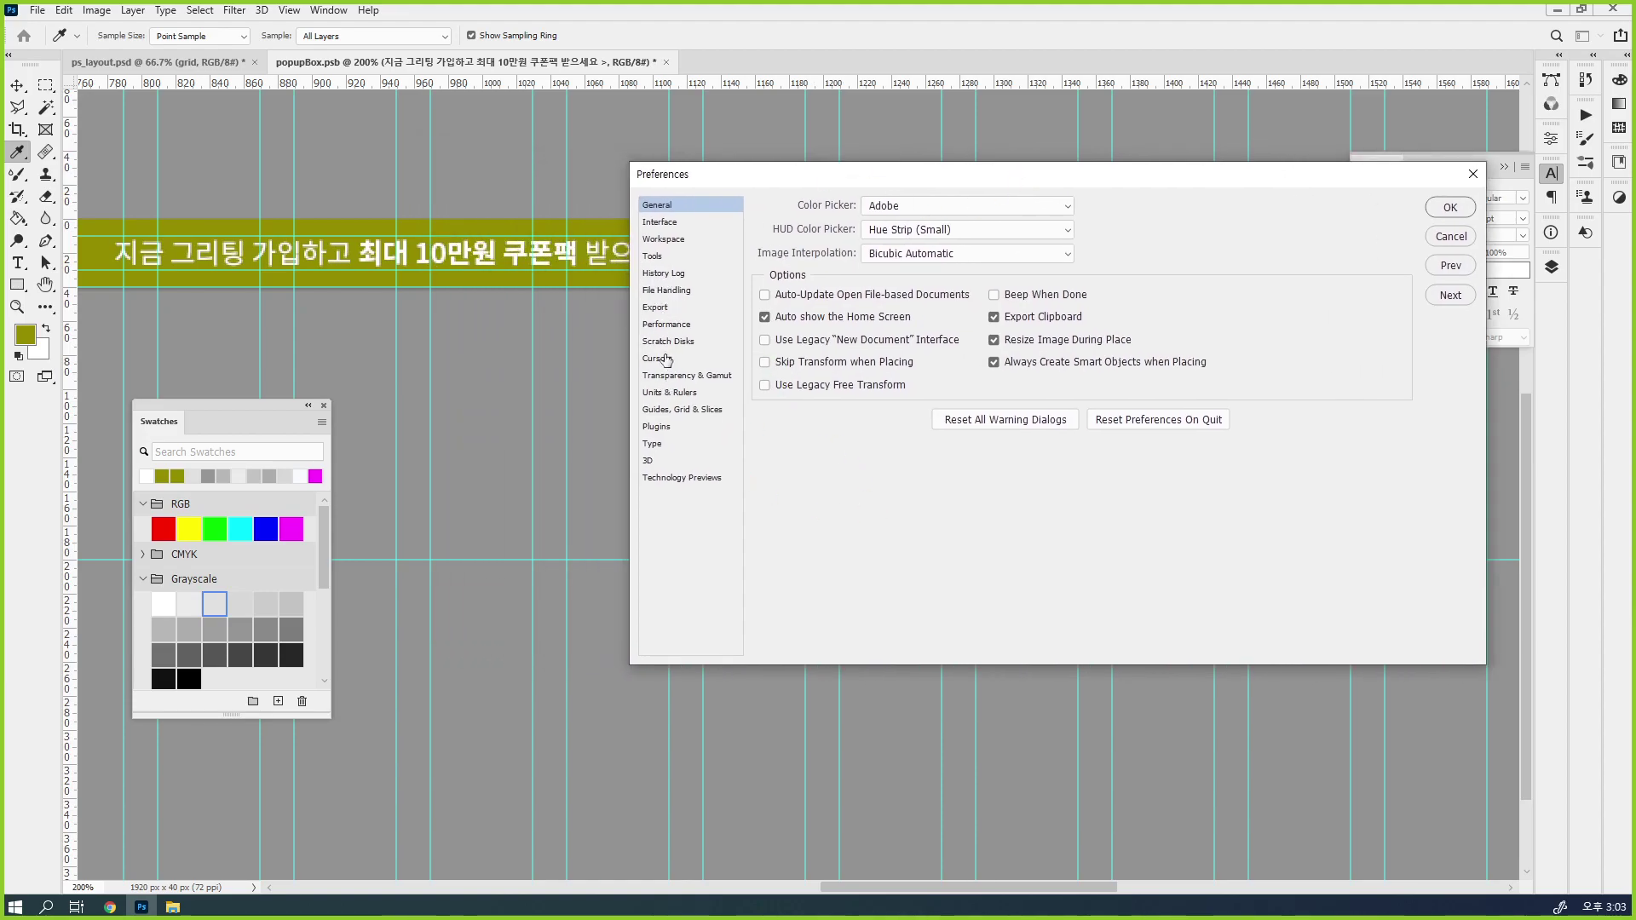
{"action": "left_click", "coordinate": [659, 391]}
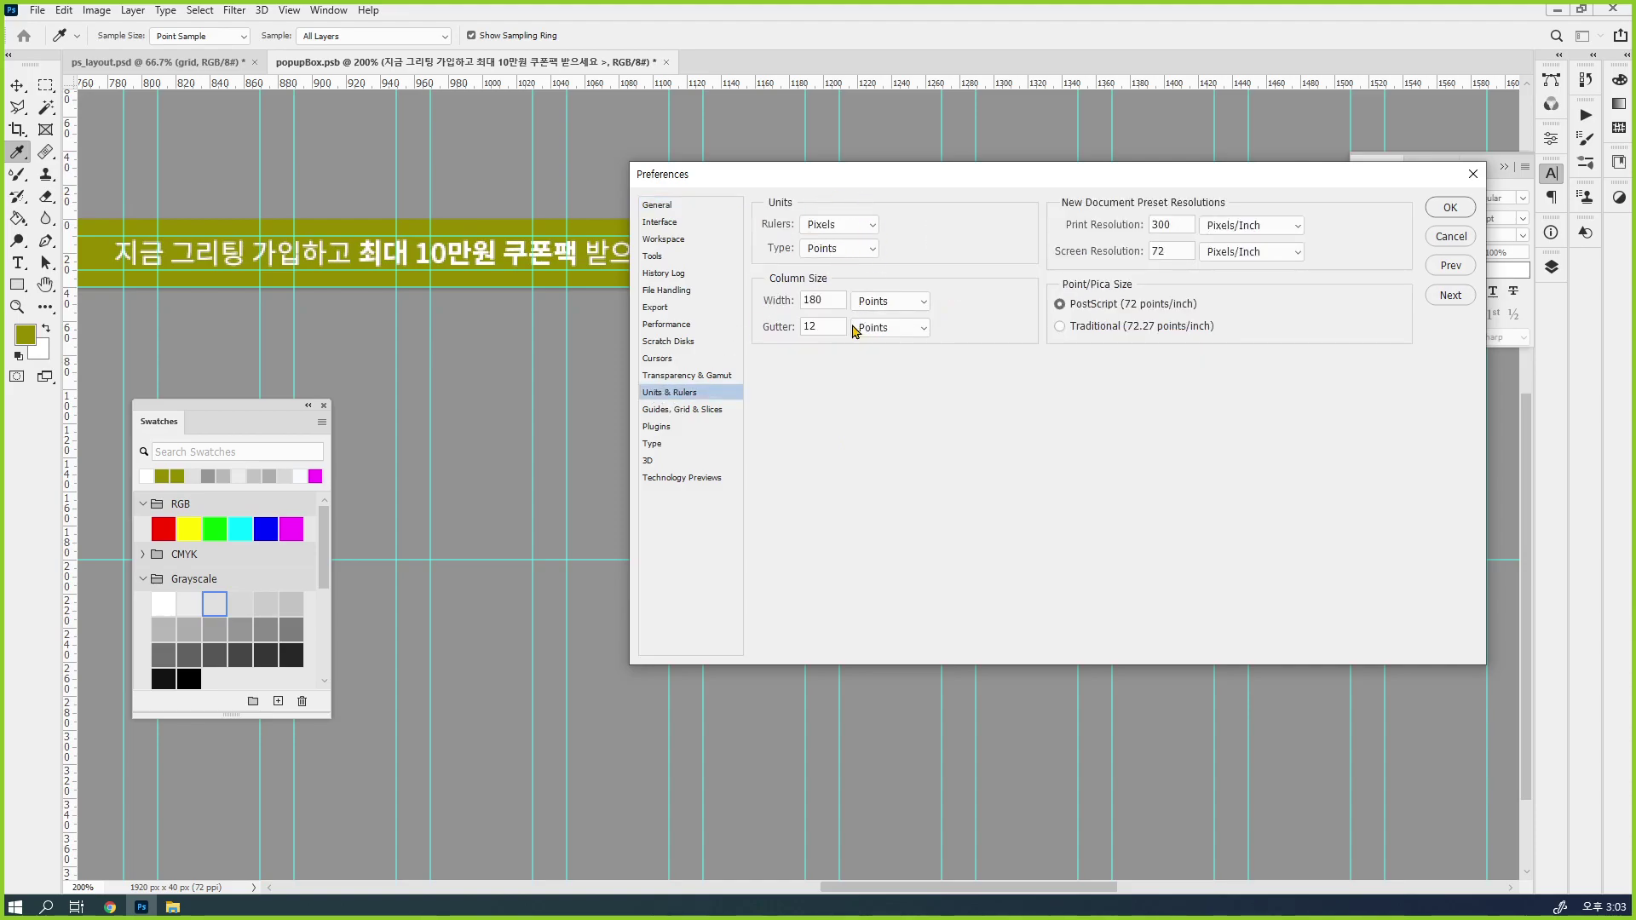
Look through the preference categories from Tools to Type and return to Units & Rulers
{"action": "left_click", "coordinate": [665, 362]}
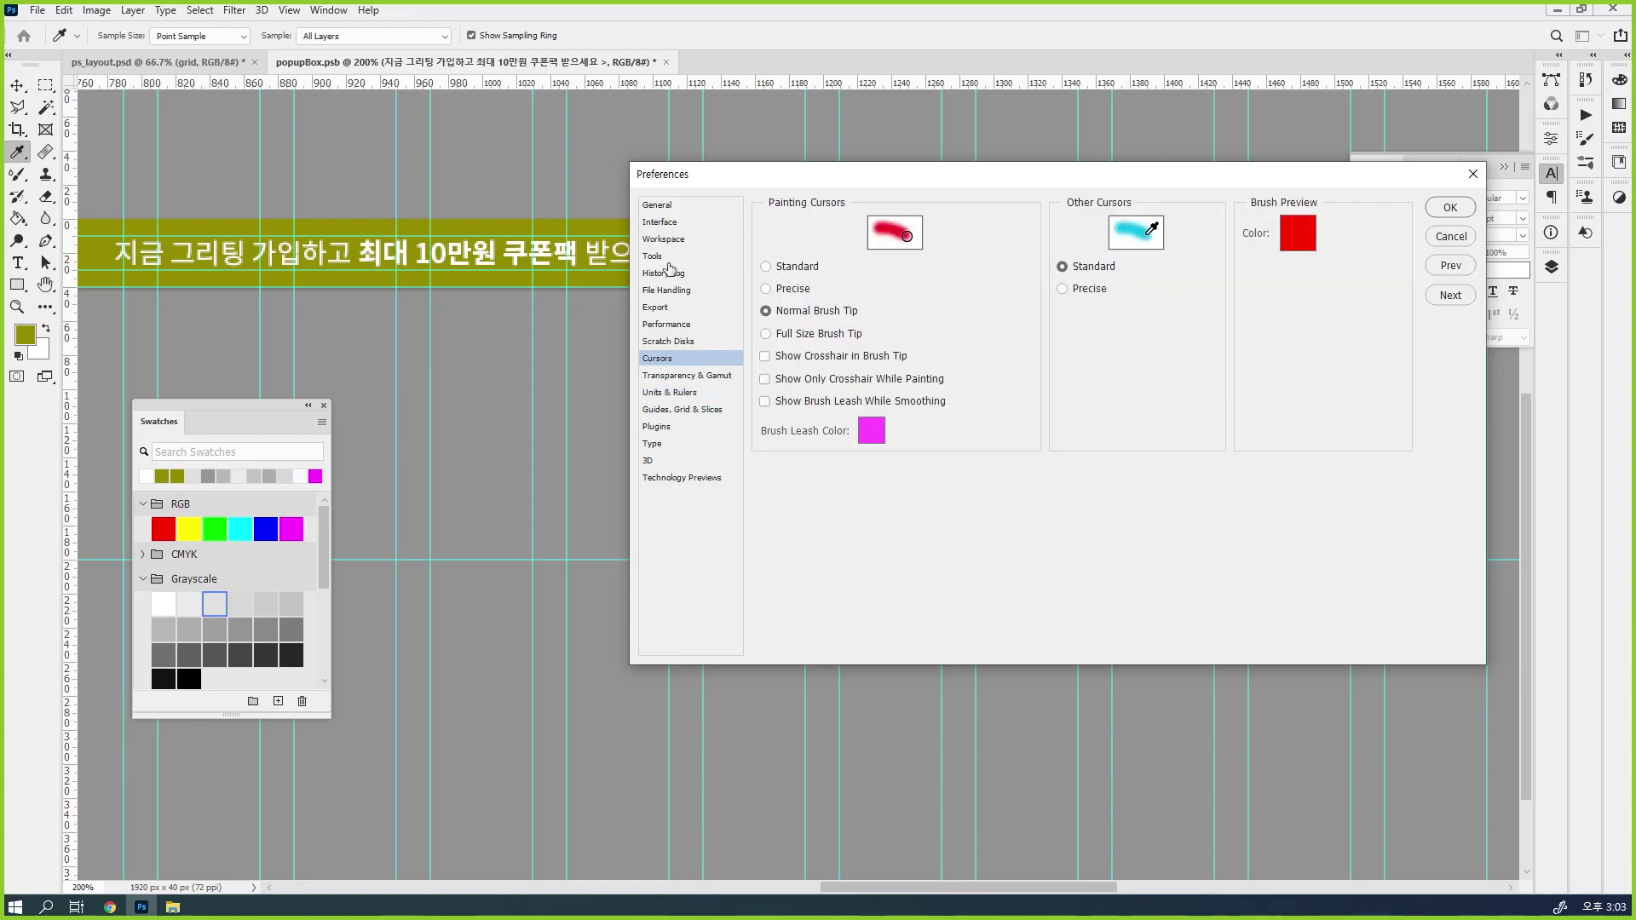
{"action": "left_click", "coordinate": [665, 257]}
{"action": "left_click", "coordinate": [665, 274]}
{"action": "left_click", "coordinate": [665, 291]}
{"action": "left_click", "coordinate": [664, 311]}
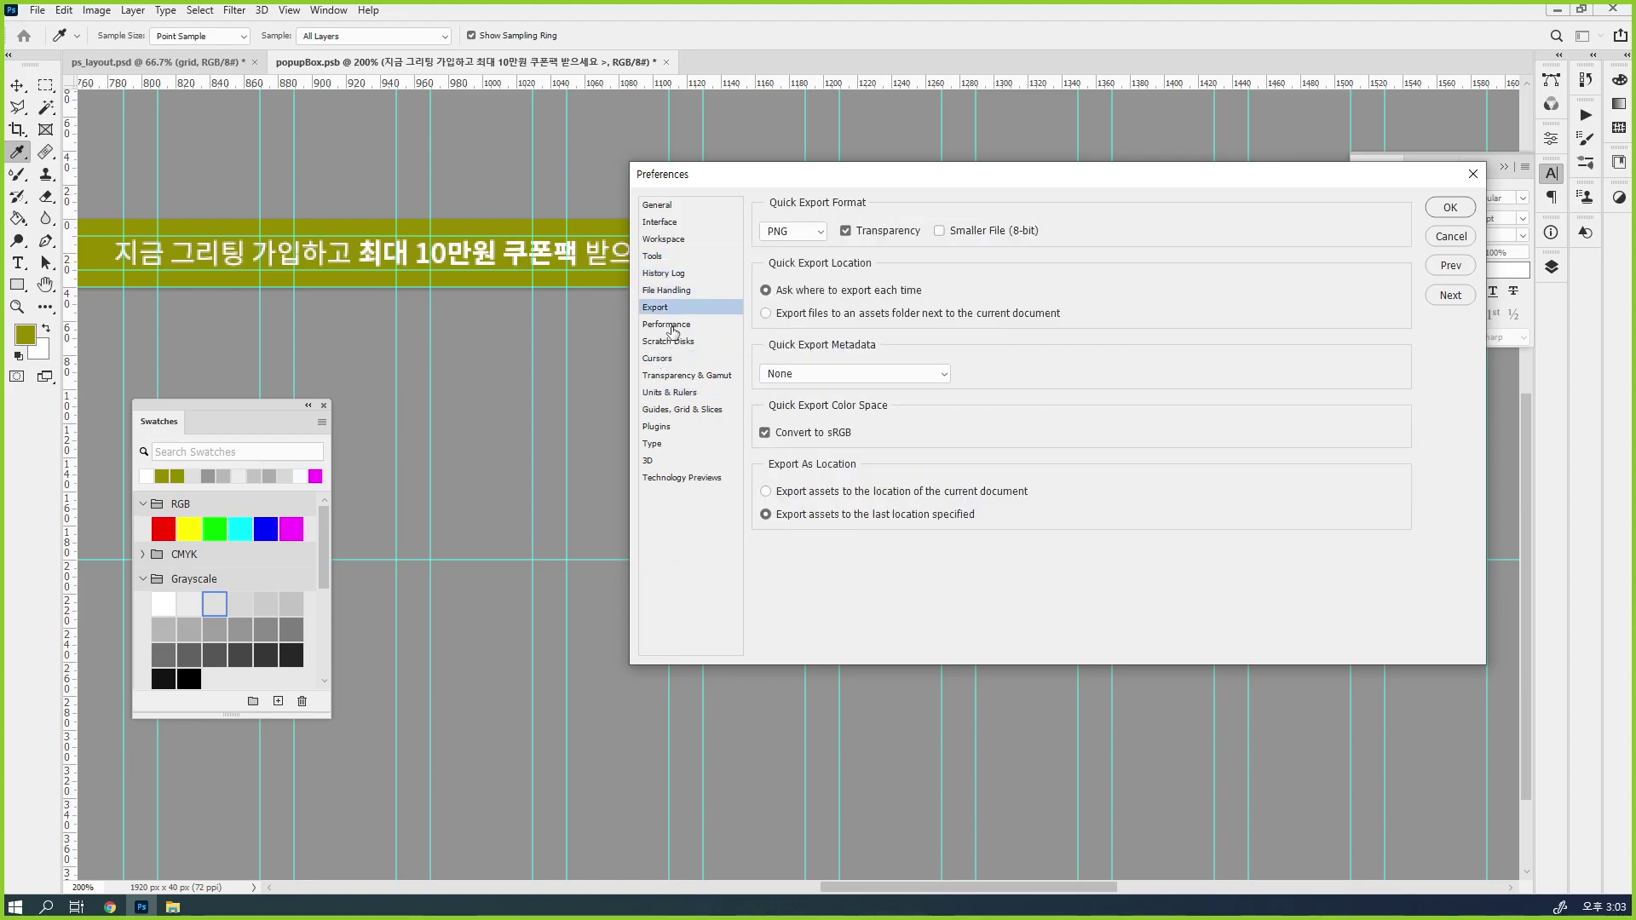
{"action": "left_click", "coordinate": [666, 325]}
{"action": "left_click", "coordinate": [666, 342]}
{"action": "left_click", "coordinate": [663, 360]}
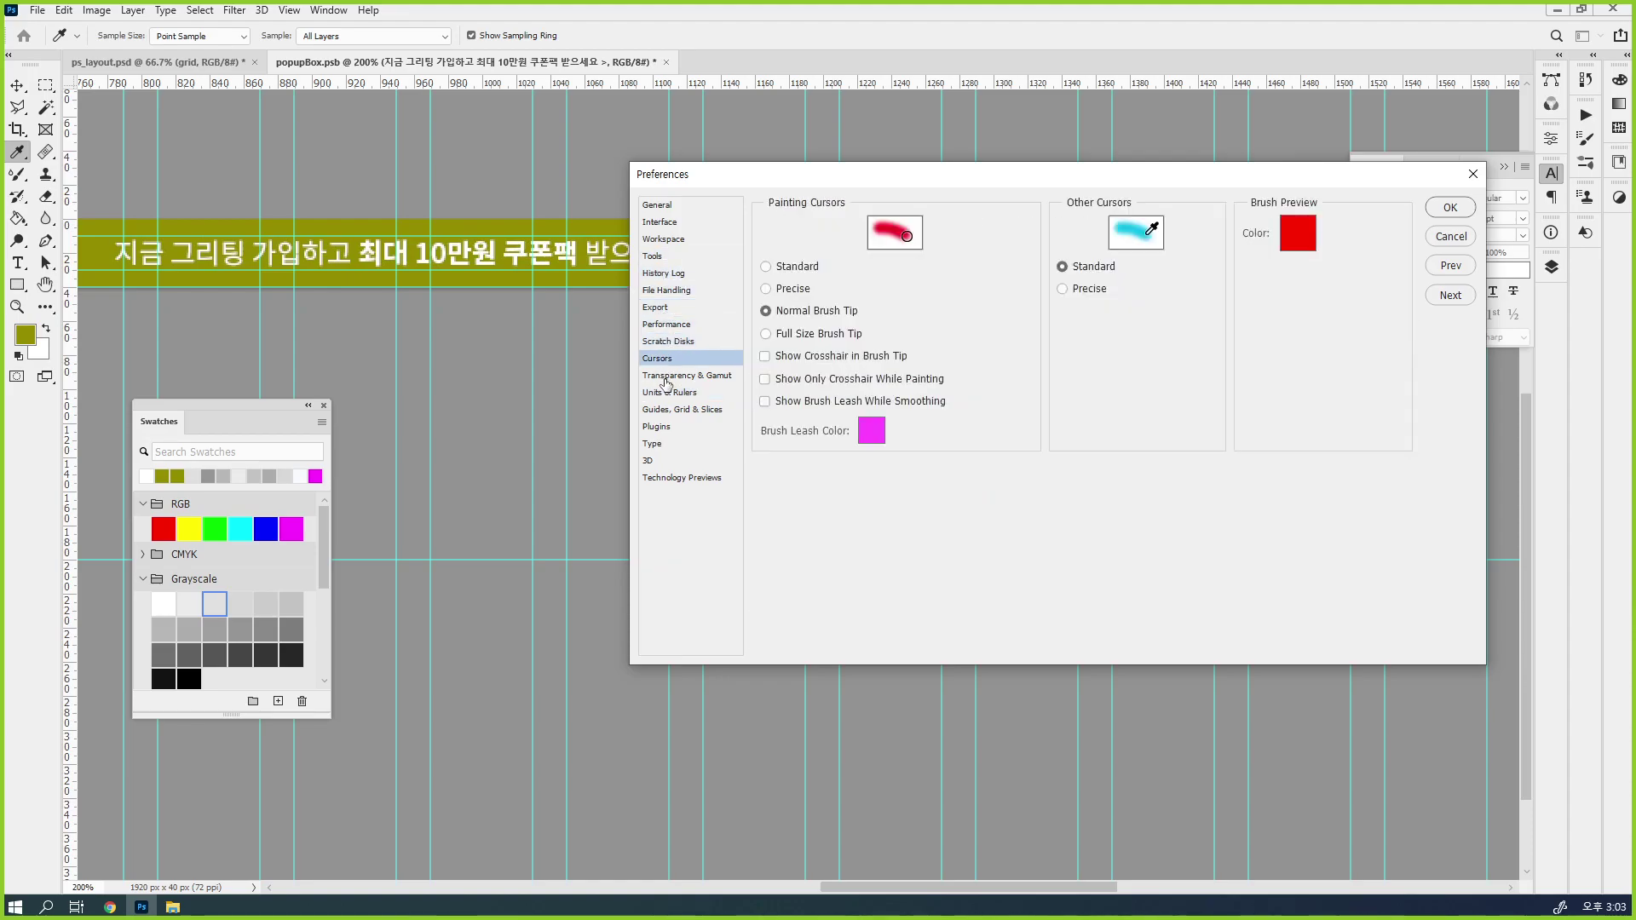
{"action": "left_click", "coordinate": [666, 375]}
{"action": "left_click", "coordinate": [666, 392]}
{"action": "left_click", "coordinate": [669, 426]}
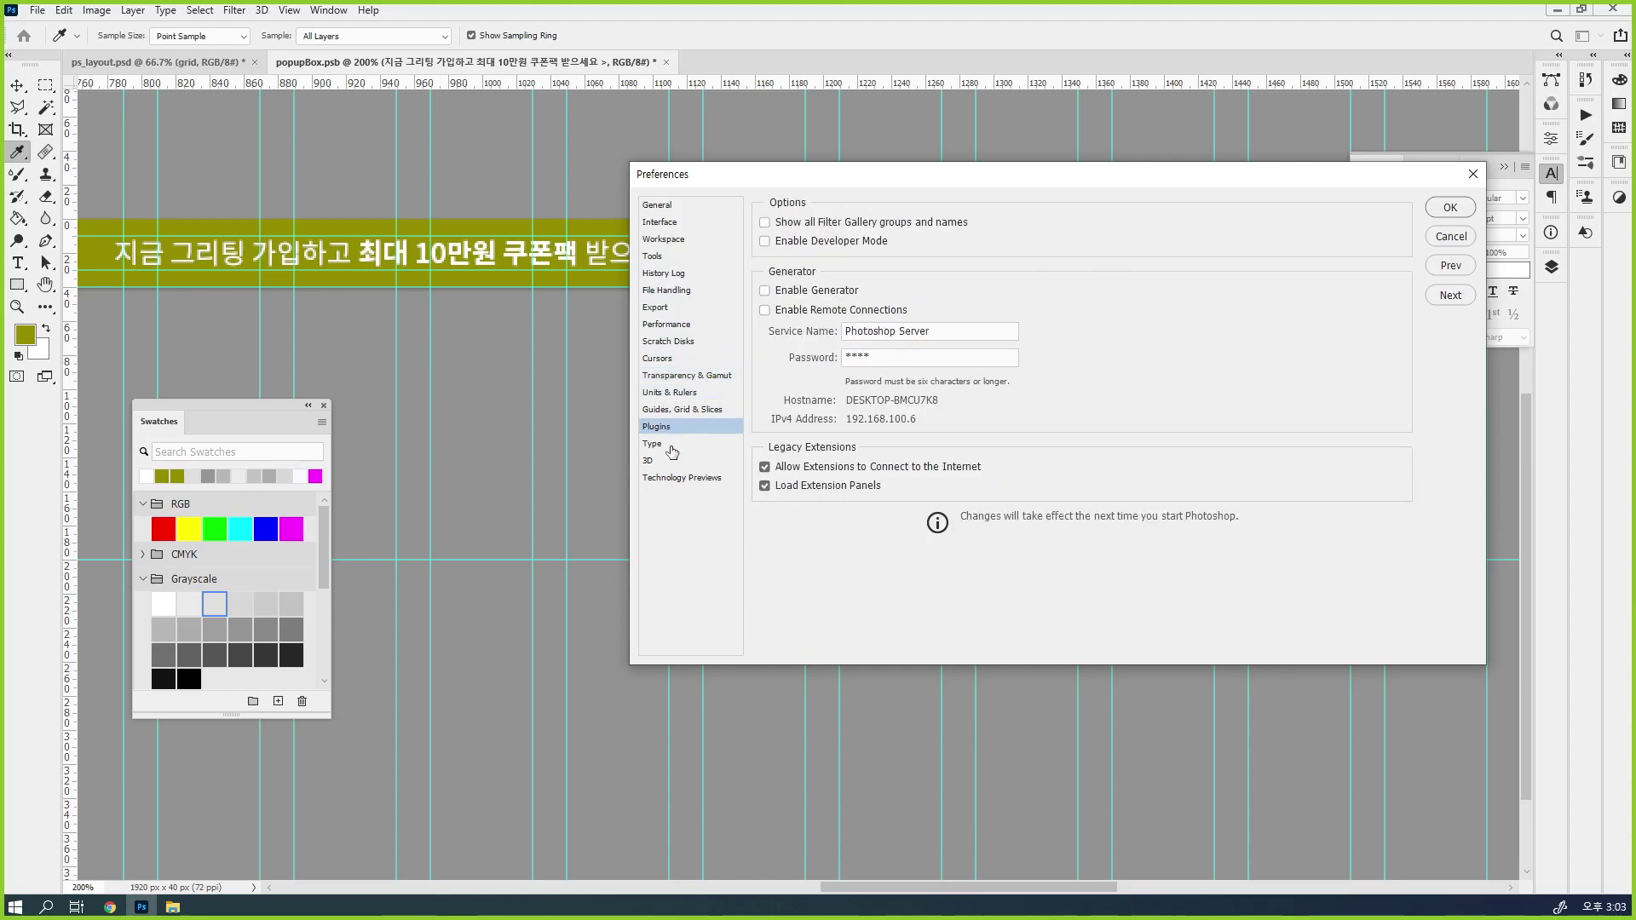
{"action": "left_click", "coordinate": [666, 445]}
{"action": "left_click", "coordinate": [668, 395]}
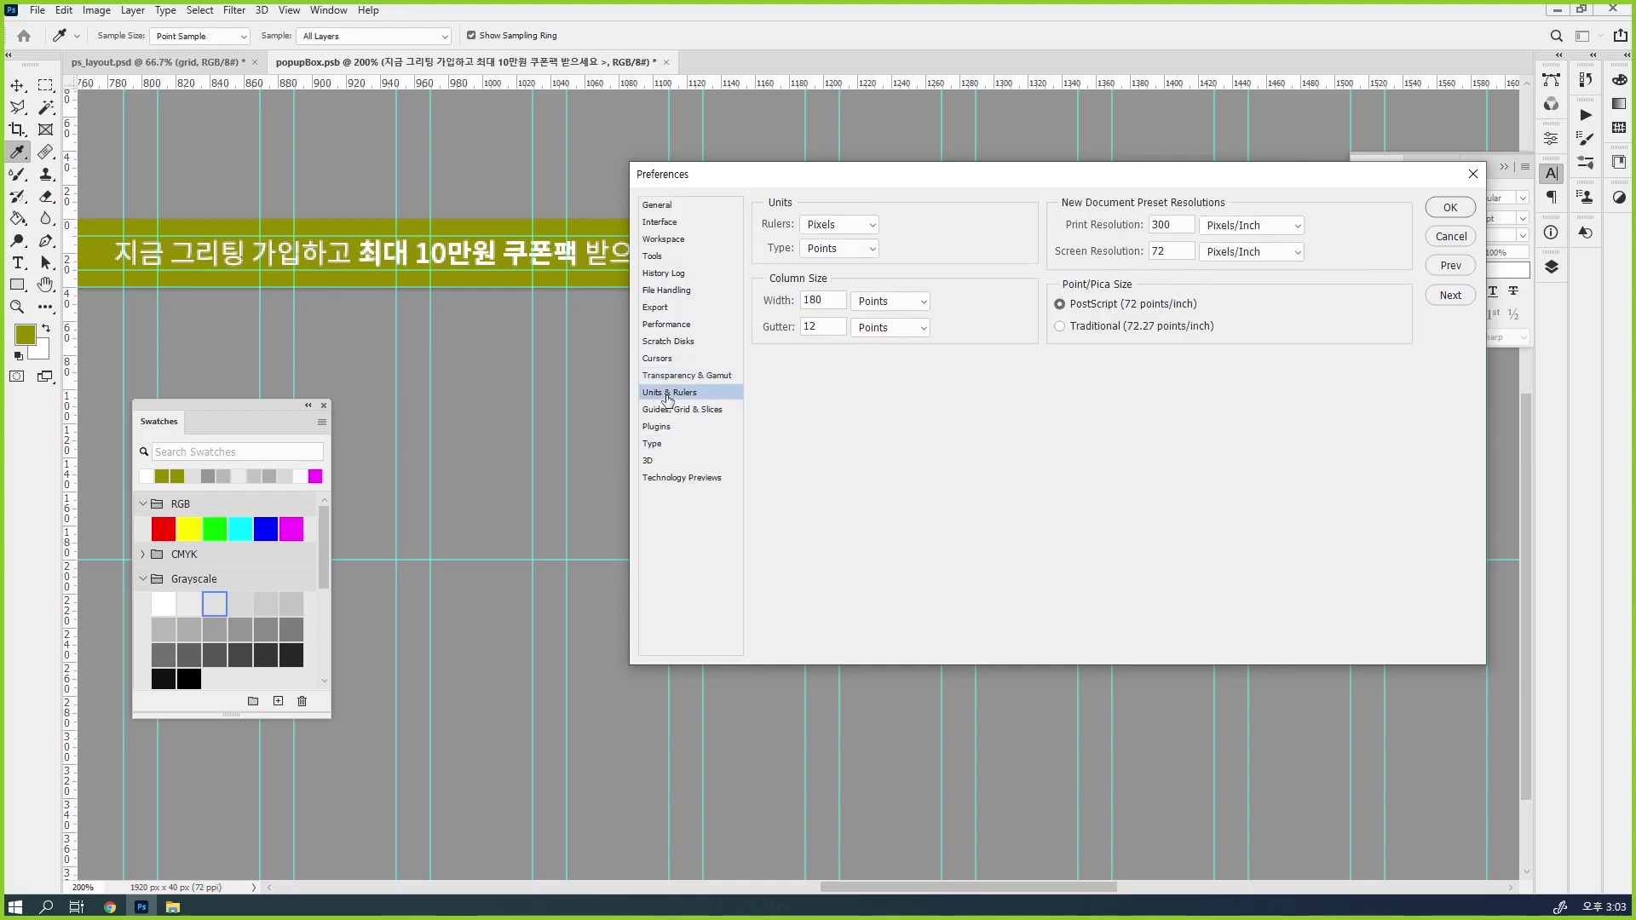
Examine the unit choices offered for type and leave the preferences without changing anything
{"action": "left_click", "coordinate": [838, 250]}
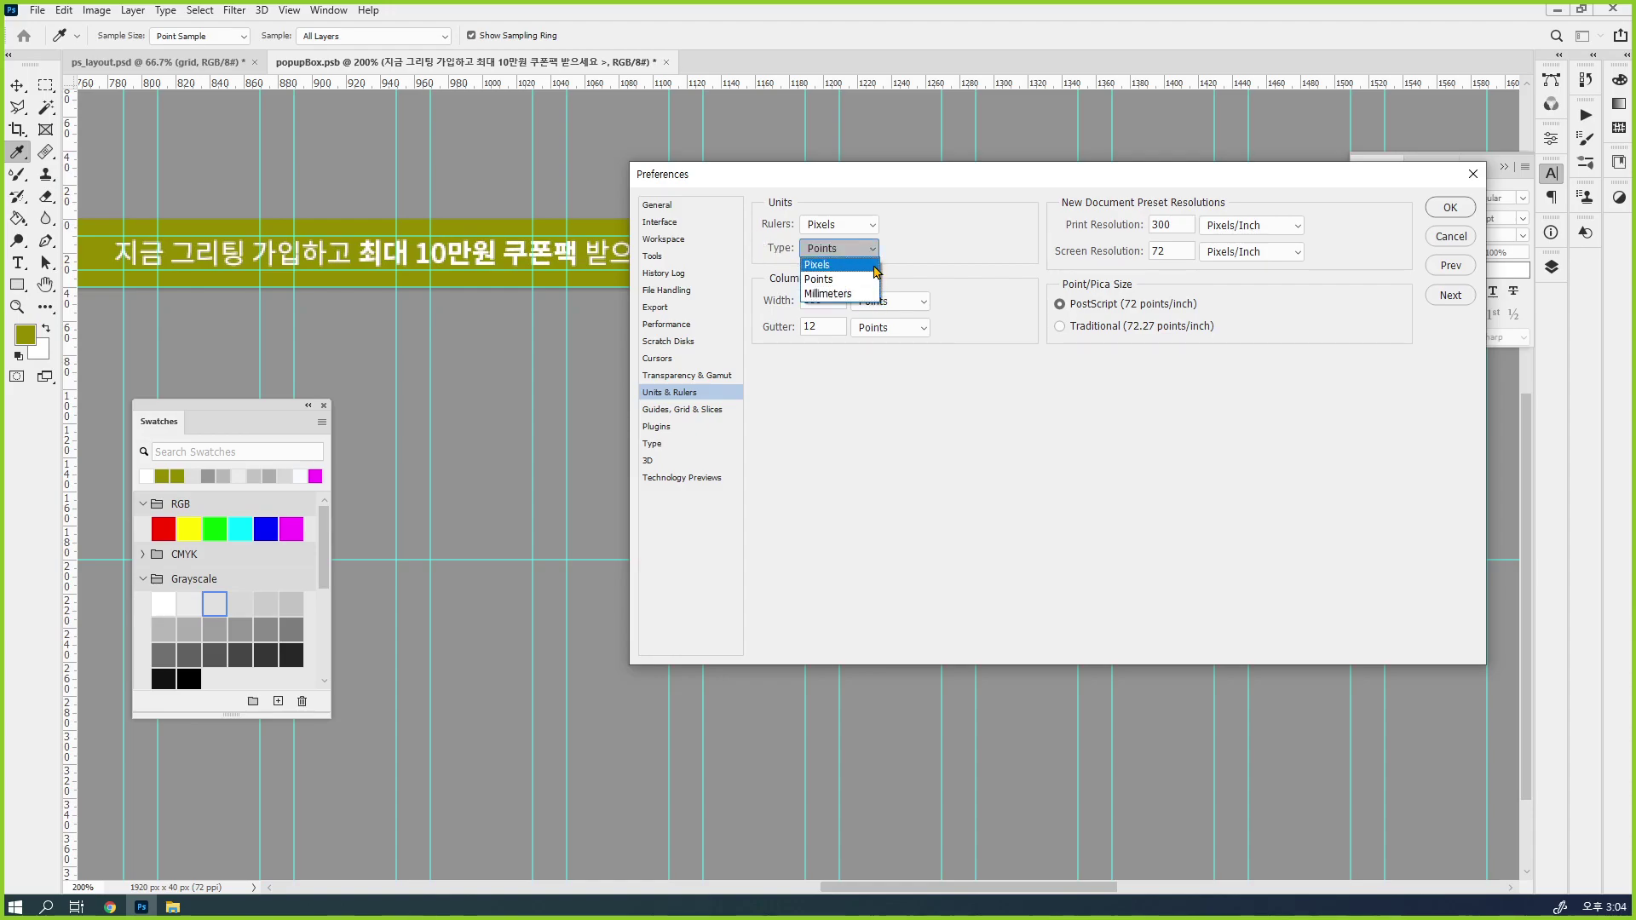
{"action": "left_click", "coordinate": [1197, 443]}
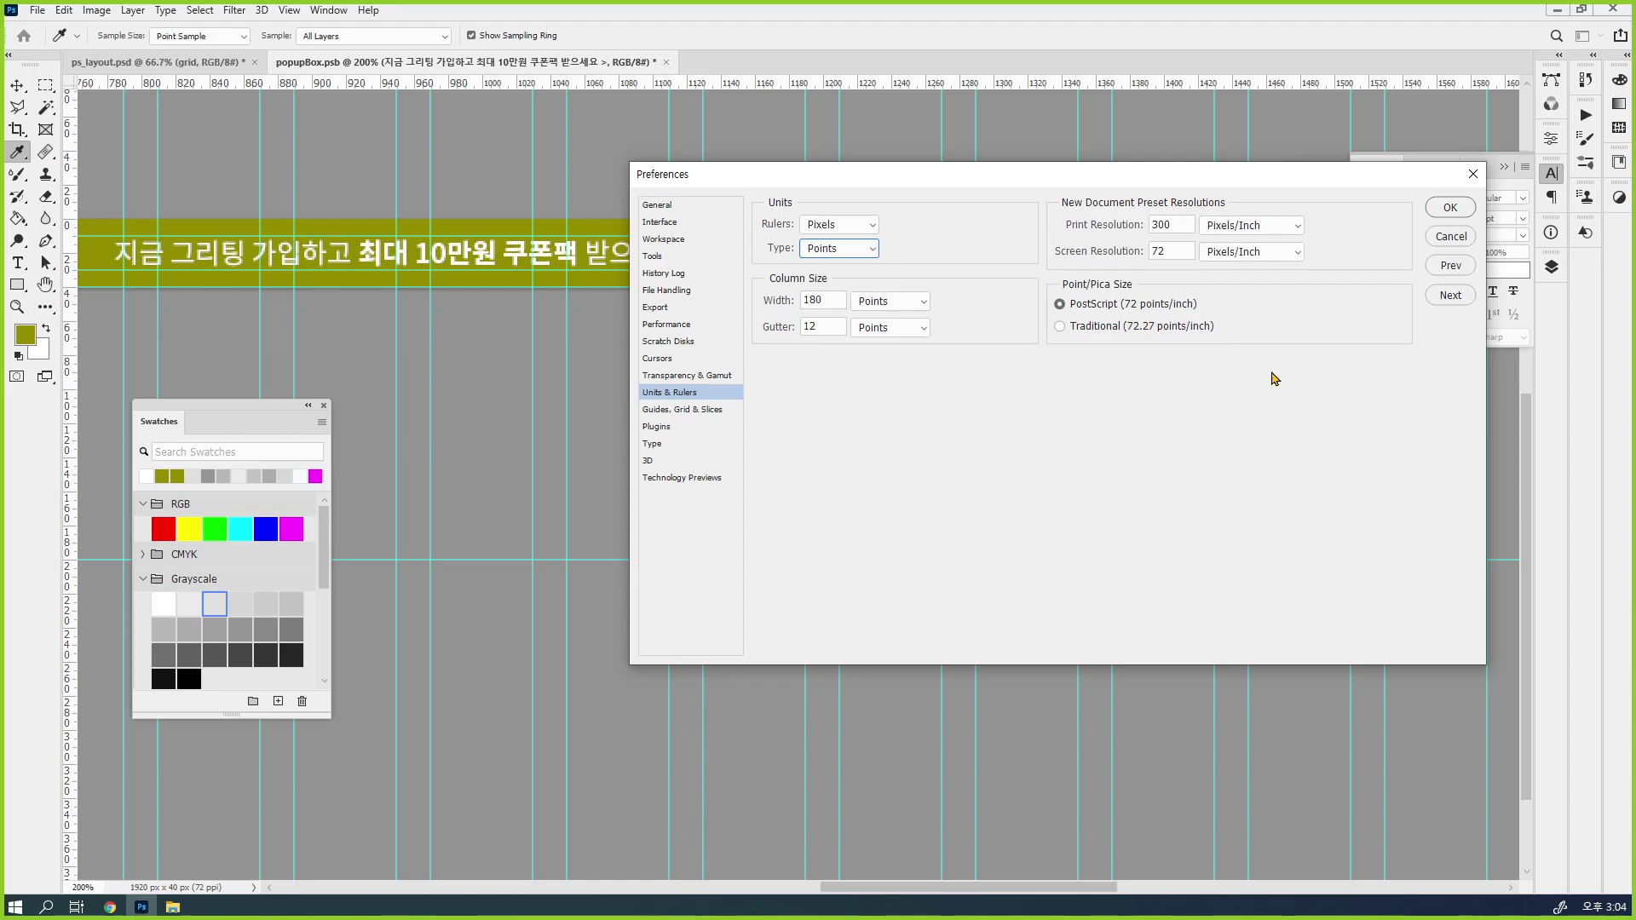
{"action": "left_click", "coordinate": [1450, 240]}
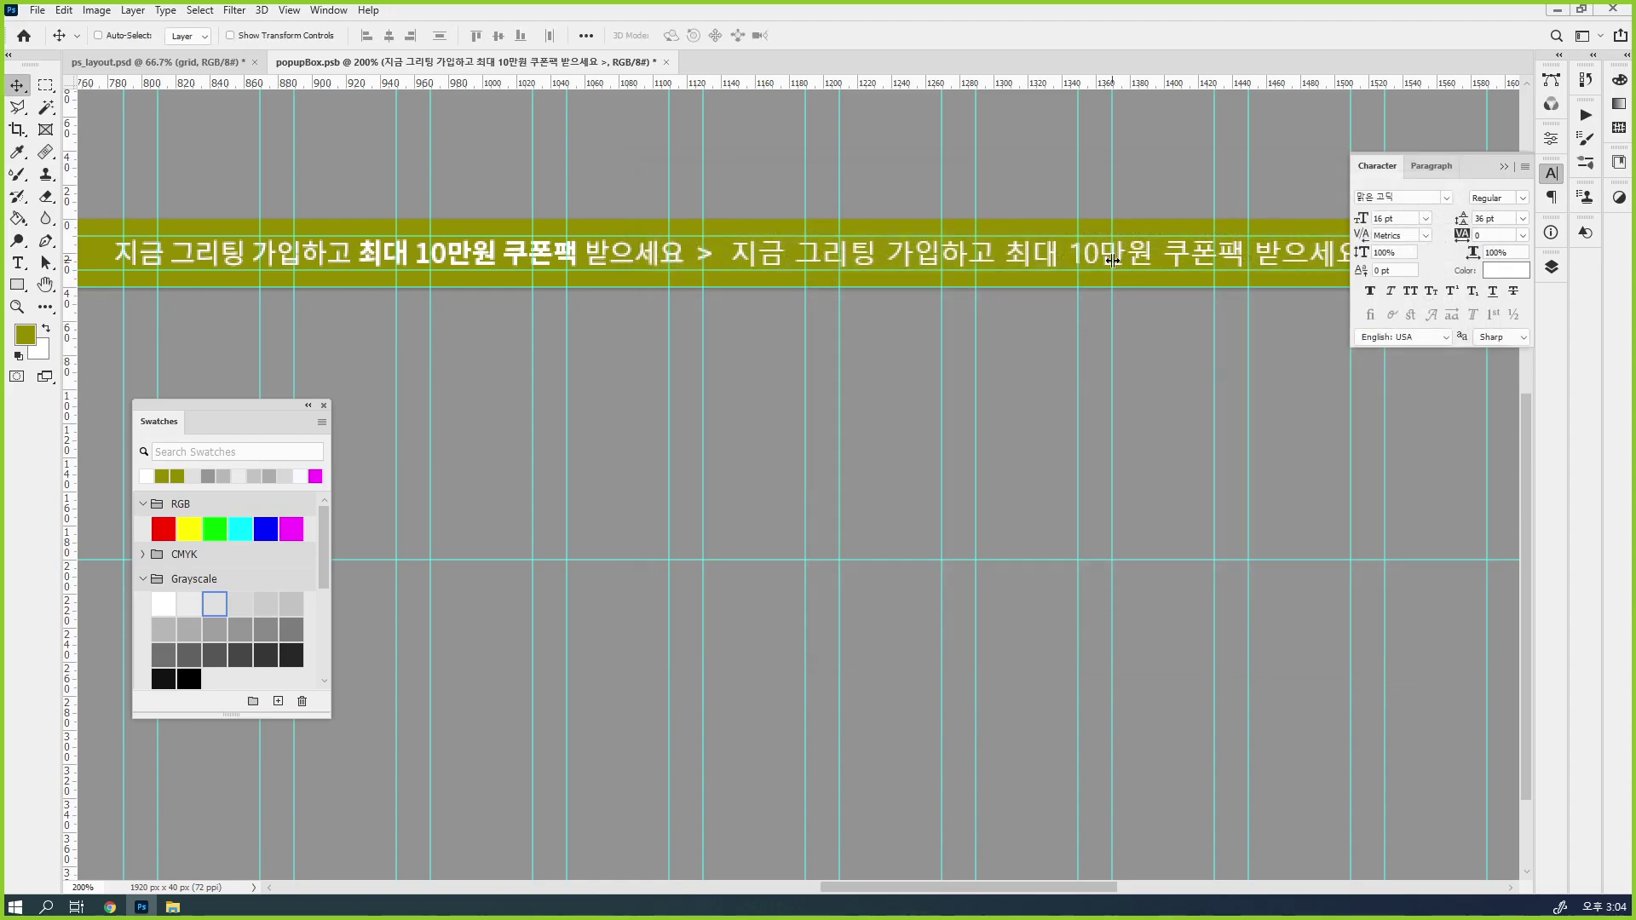
Browse the font list and apply Myriad Pro to the banner text
{"action": "scroll", "coordinate": [1112, 260], "scroll_direction": "up", "scroll_amount": 2}
{"action": "left_click_drag", "start_coordinate": [1122, 273], "coordinate": [927, 242]}
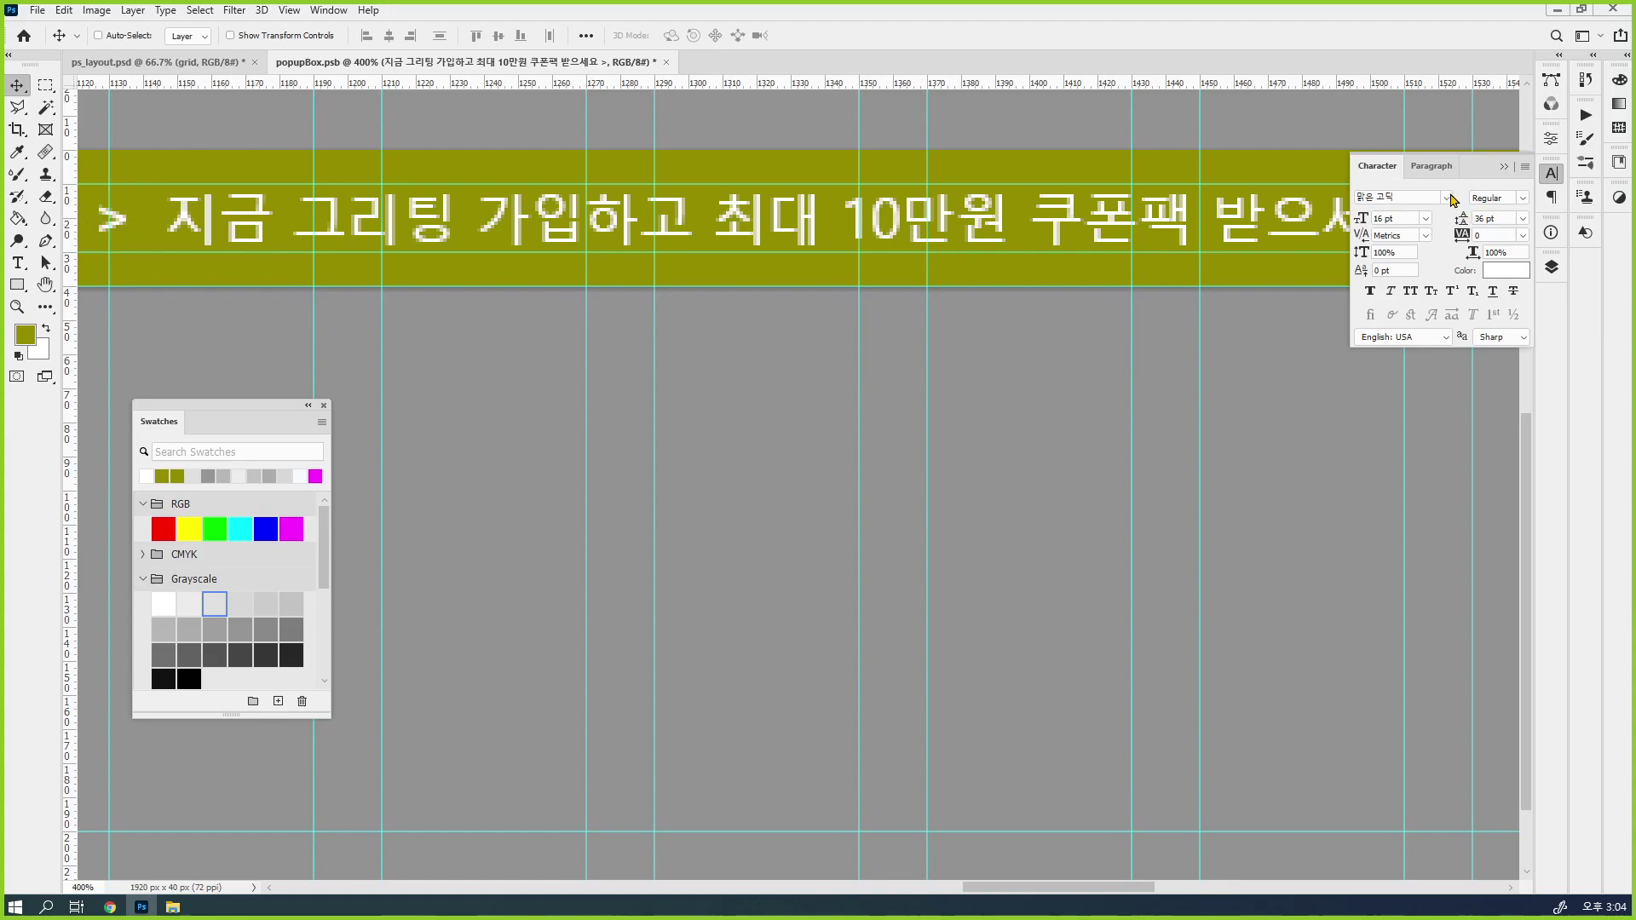
{"action": "left_click", "coordinate": [1451, 199]}
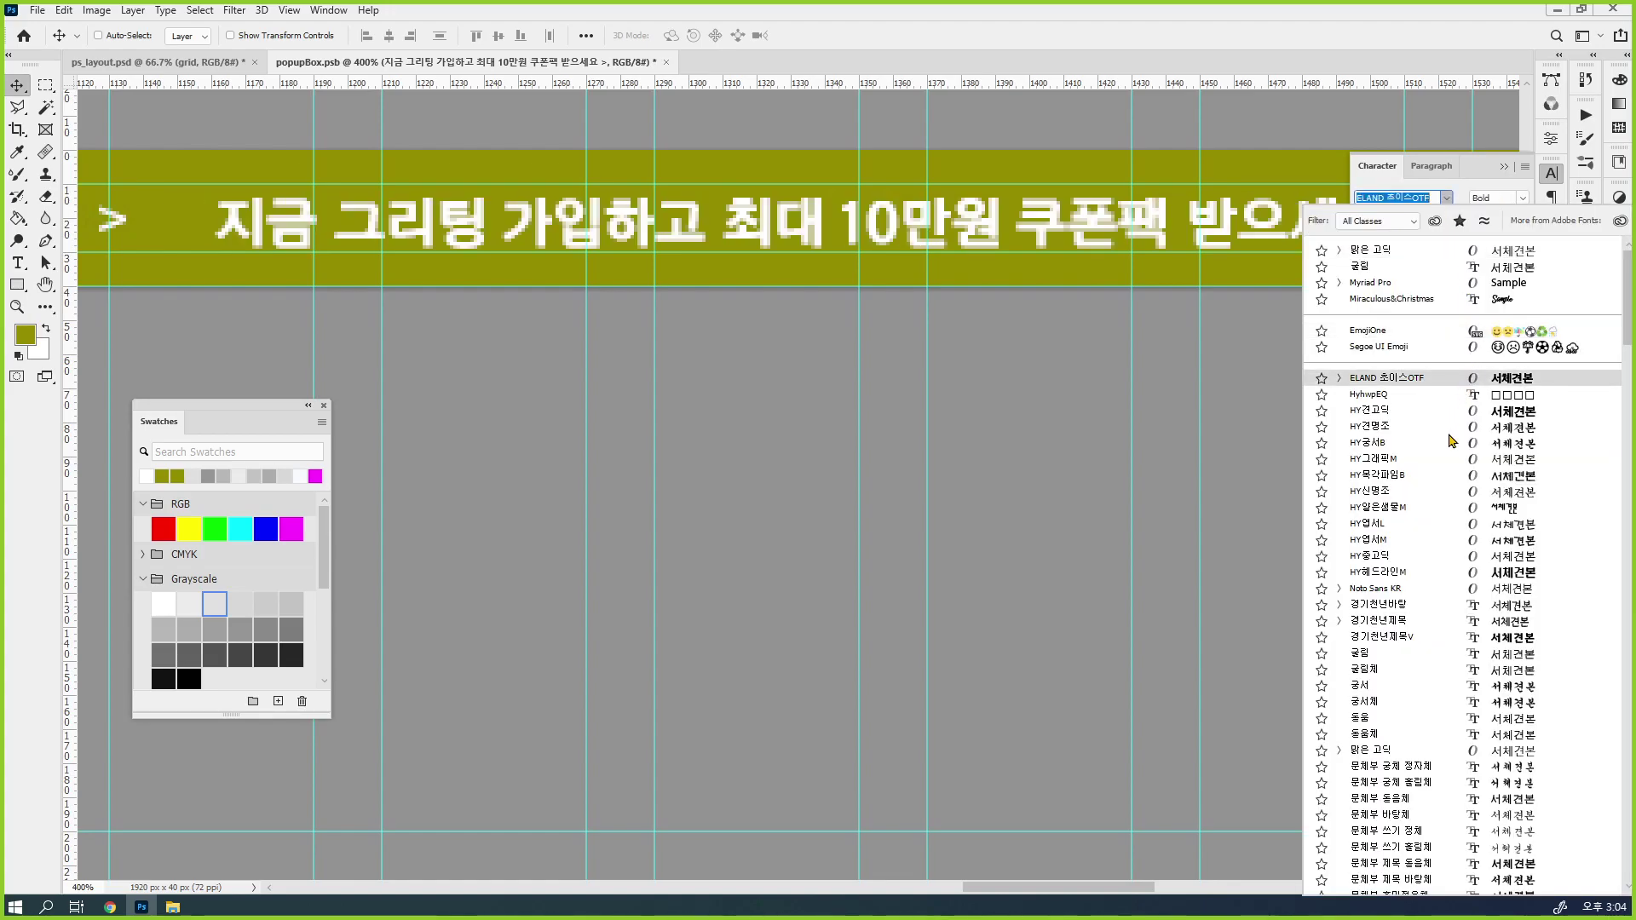
{"action": "scroll", "coordinate": [1452, 514], "scroll_direction": "down", "scroll_amount": 2}
{"action": "scroll", "coordinate": [1453, 514], "scroll_direction": "up", "scroll_amount": 2}
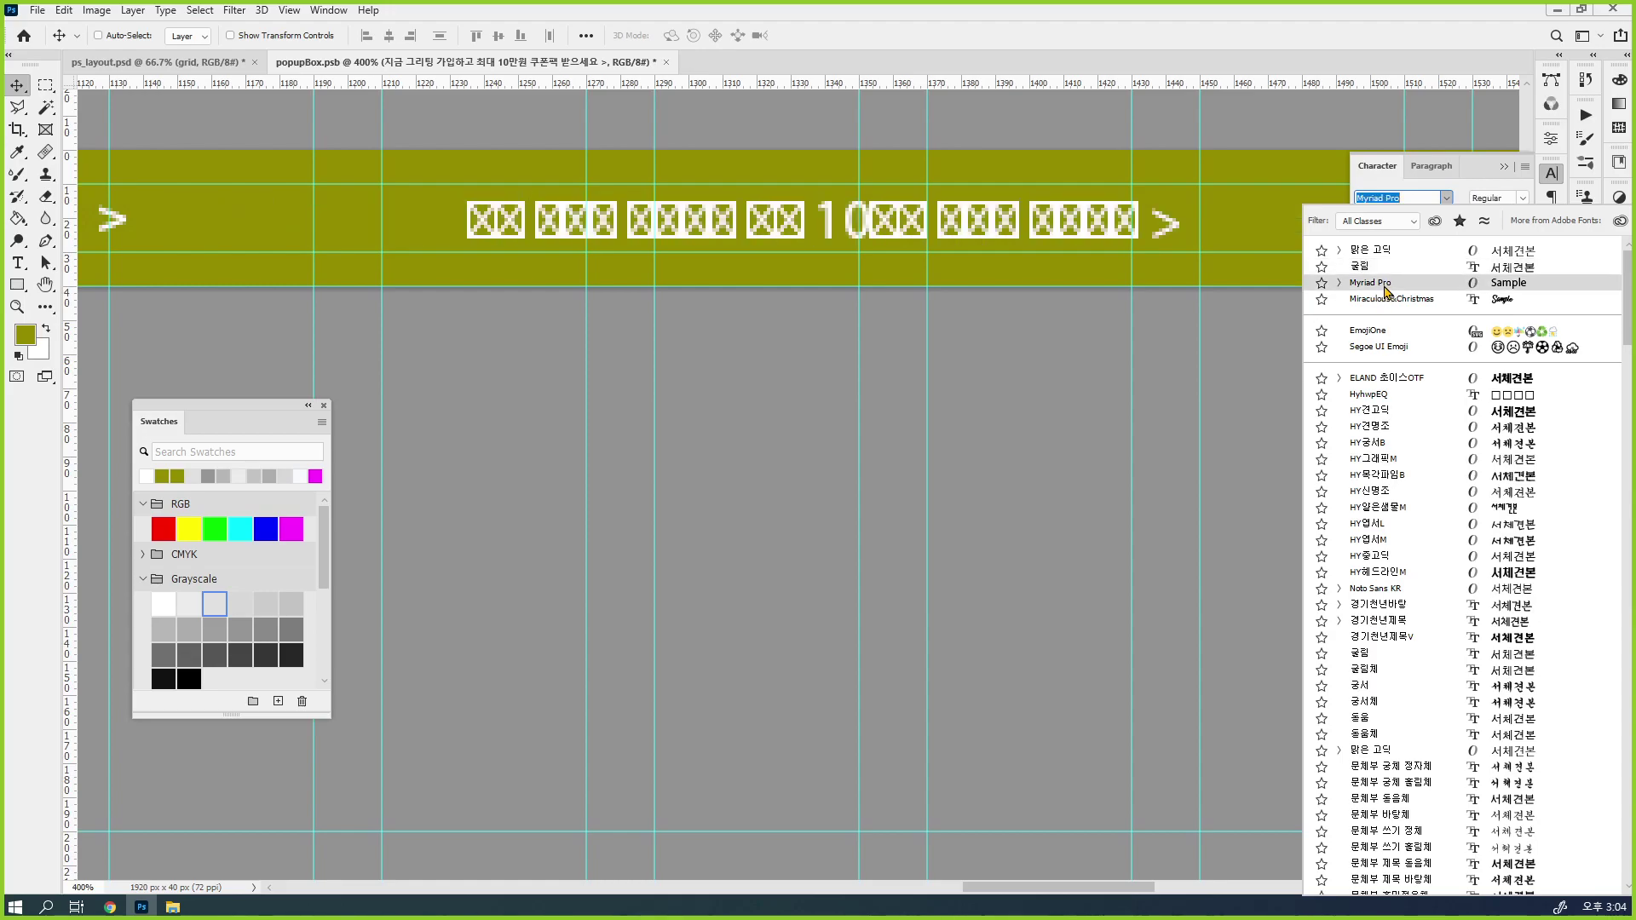
{"action": "left_click", "coordinate": [1385, 286]}
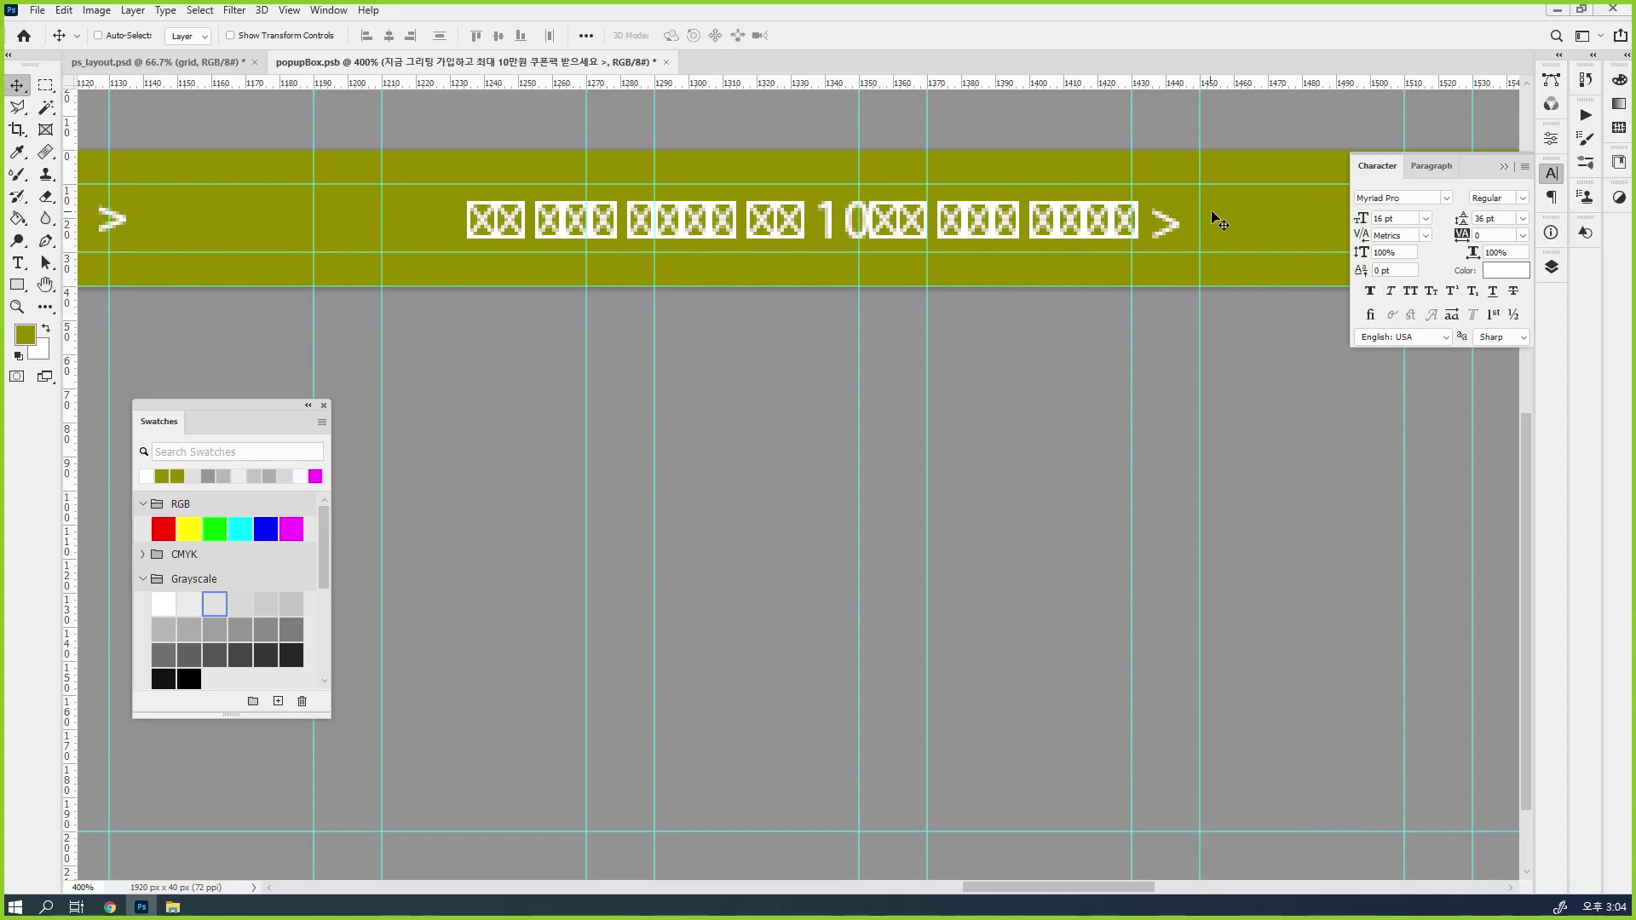
Preview other Korean fonts on the banner text and set its font to 맑은 고딕
{"action": "left_click", "coordinate": [1447, 201]}
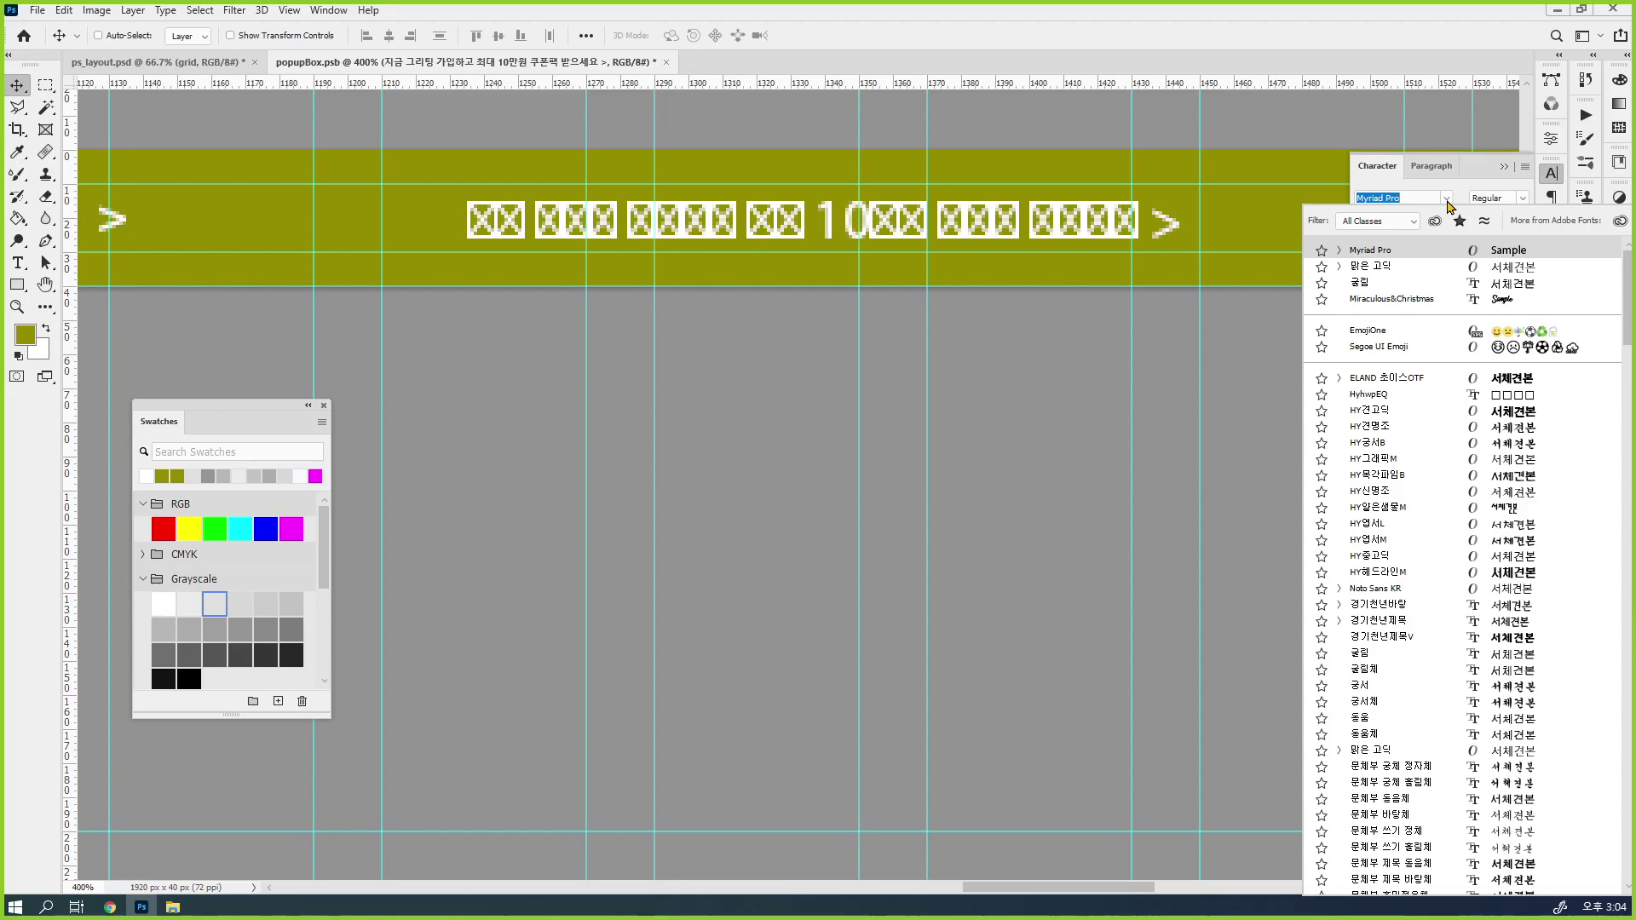
{"action": "key", "text": "Down"}
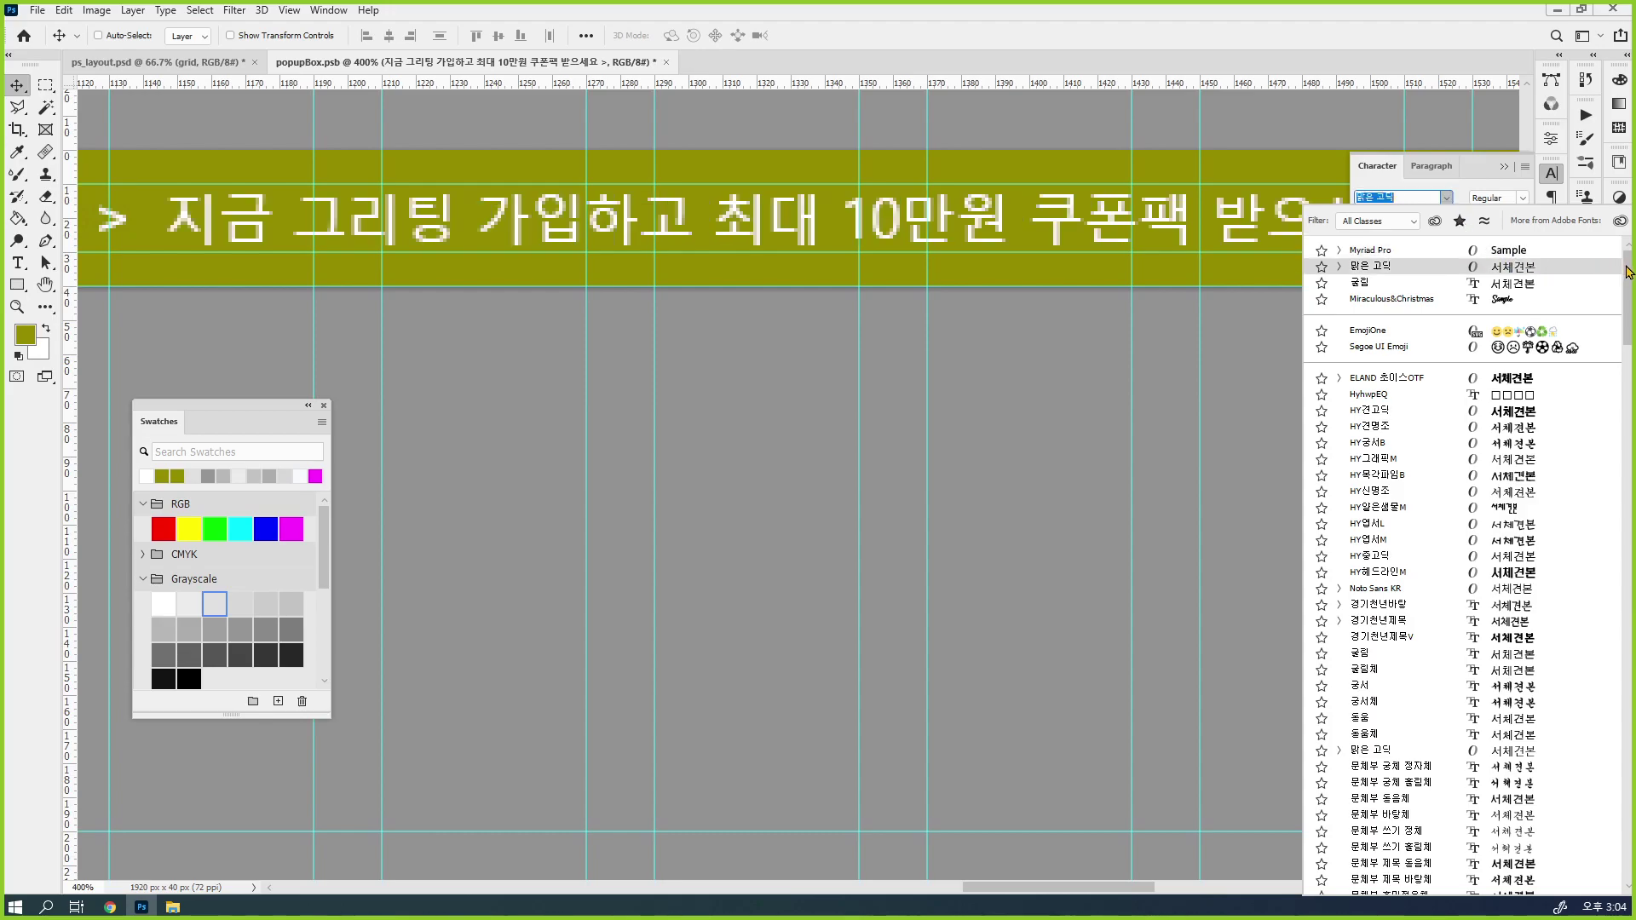
{"action": "left_click_drag", "start_coordinate": [1626, 271], "coordinate": [1626, 364]}
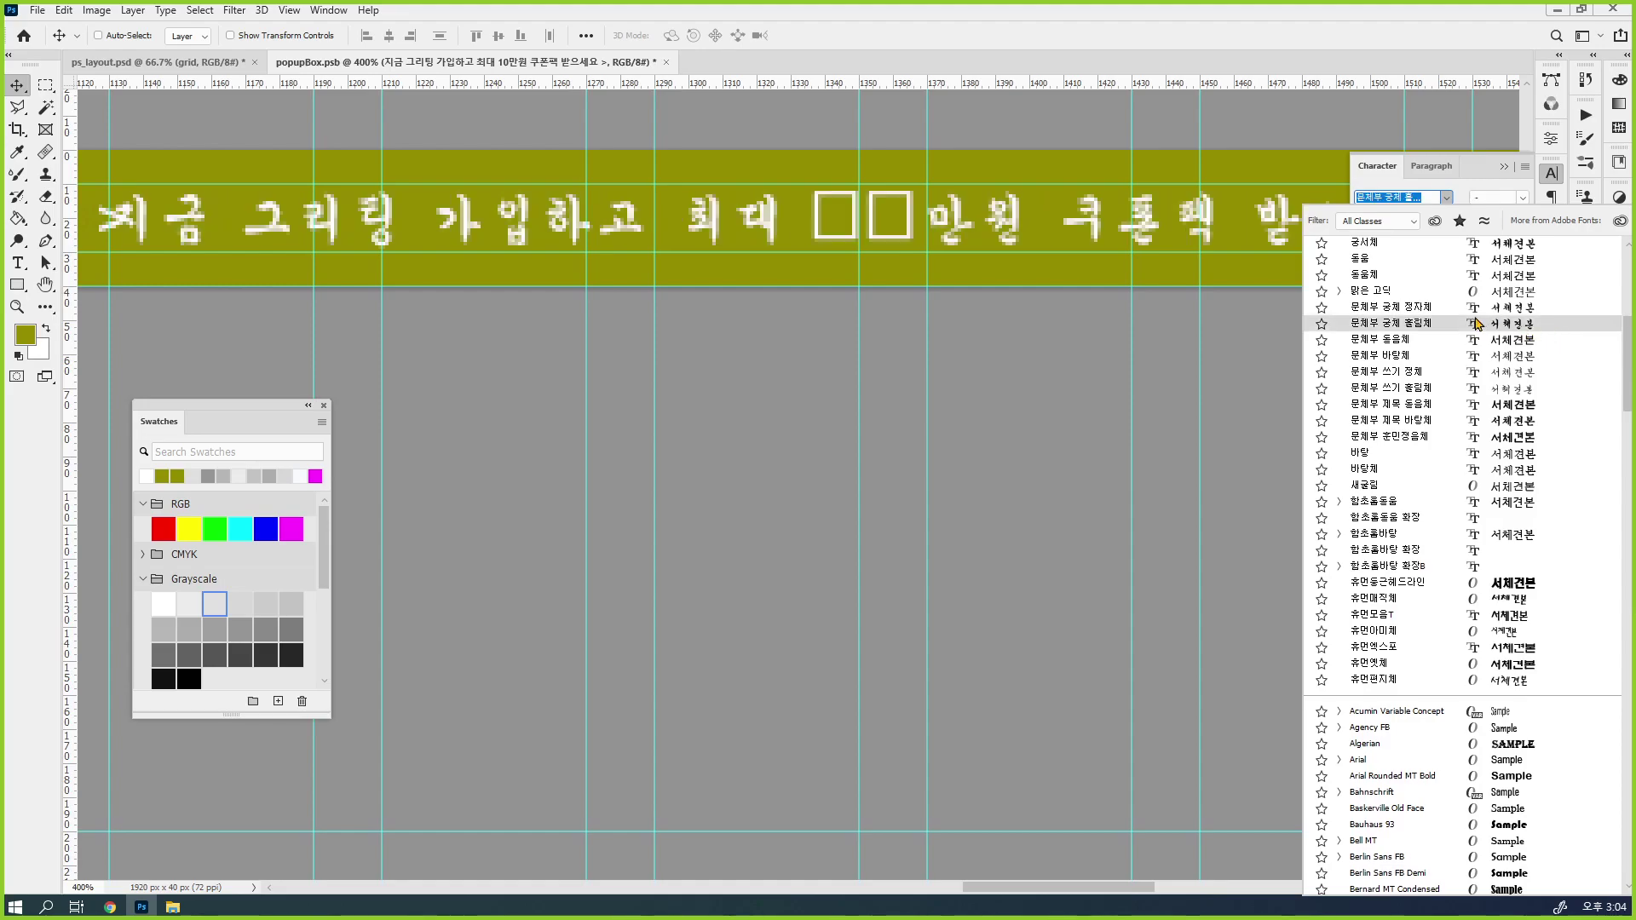
{"action": "left_click", "coordinate": [1439, 293]}
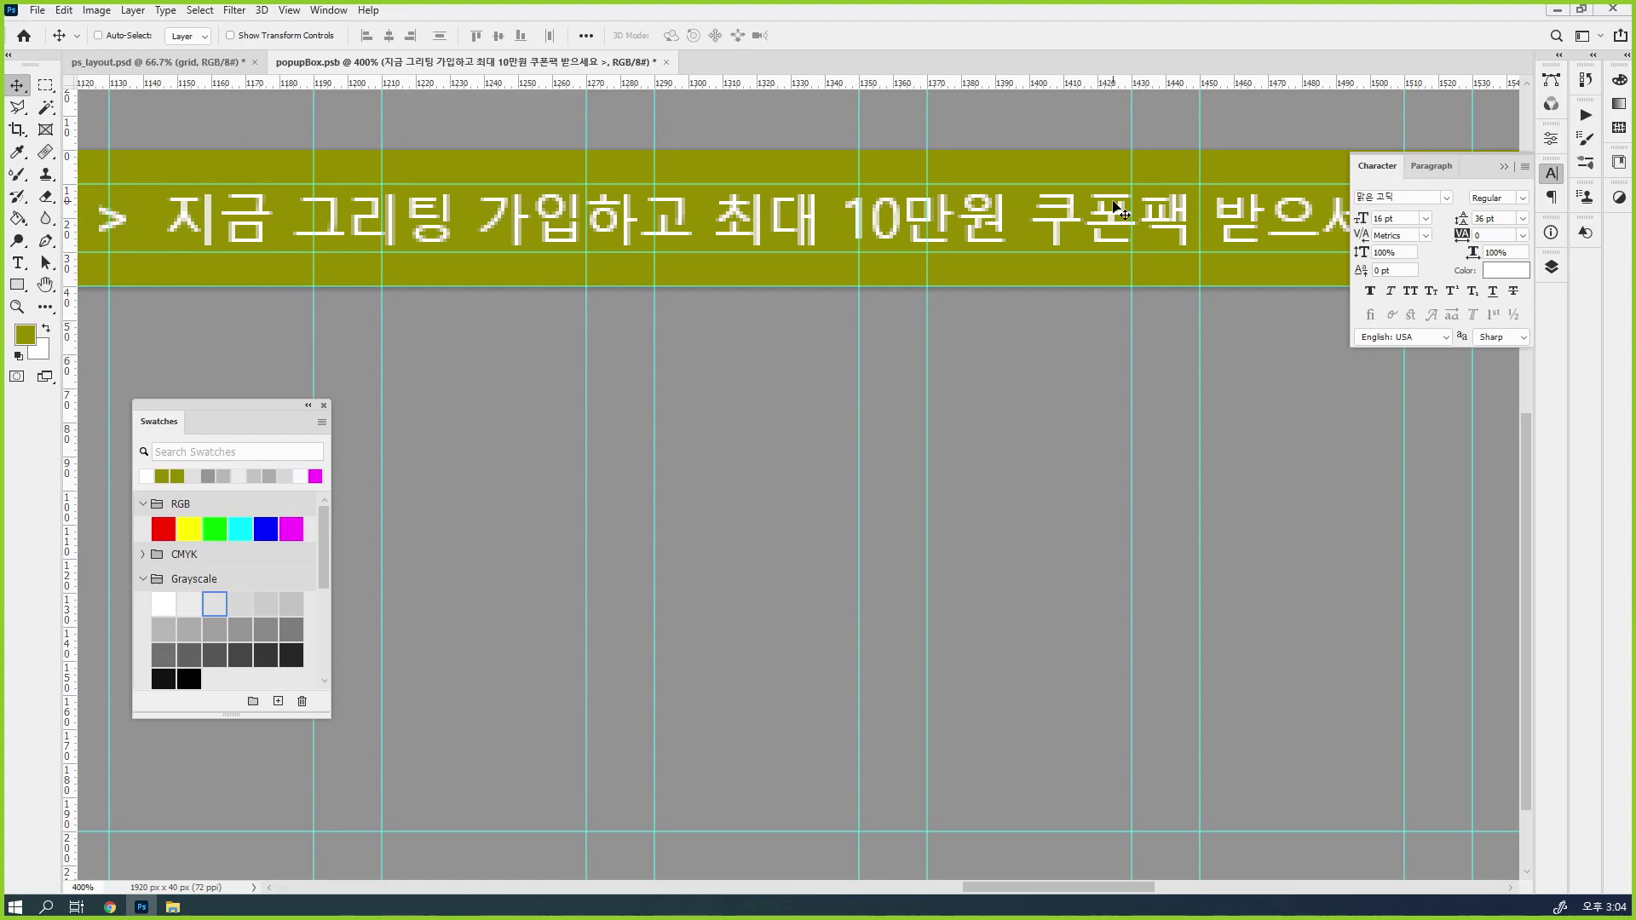
Compare the banner with and without the Layer 3 reference image, then leave that layer hidden
{"action": "key", "text": "ctrl+minus"}
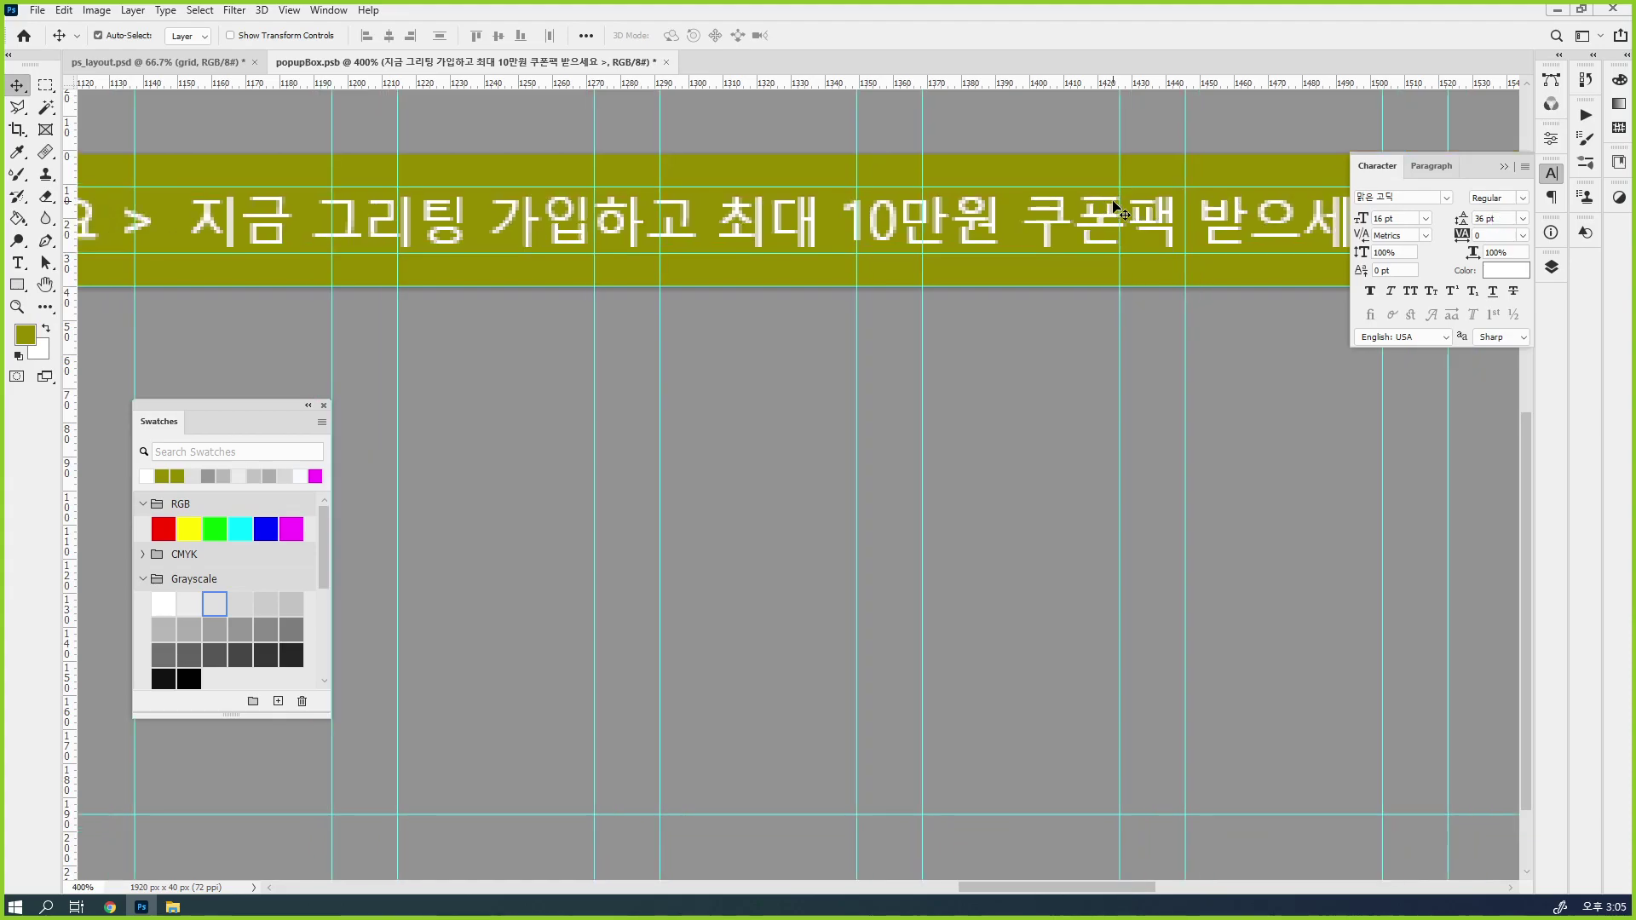
{"action": "key", "text": "ctrl+minus"}
{"action": "key", "text": "ctrl+minus"}
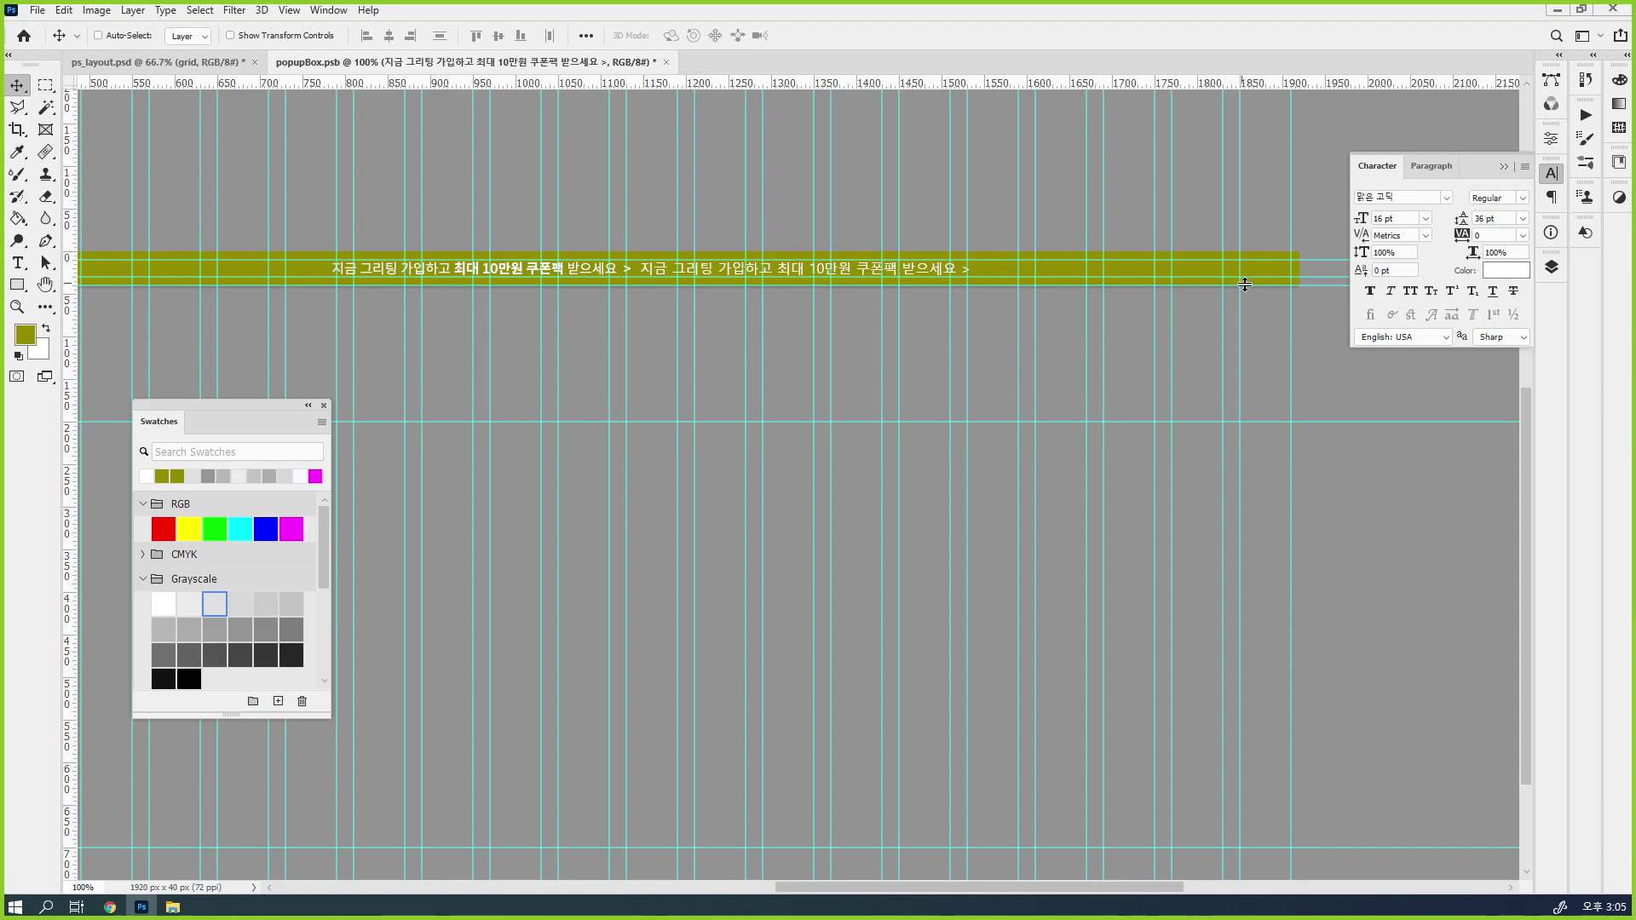
{"action": "left_click", "coordinate": [1553, 268]}
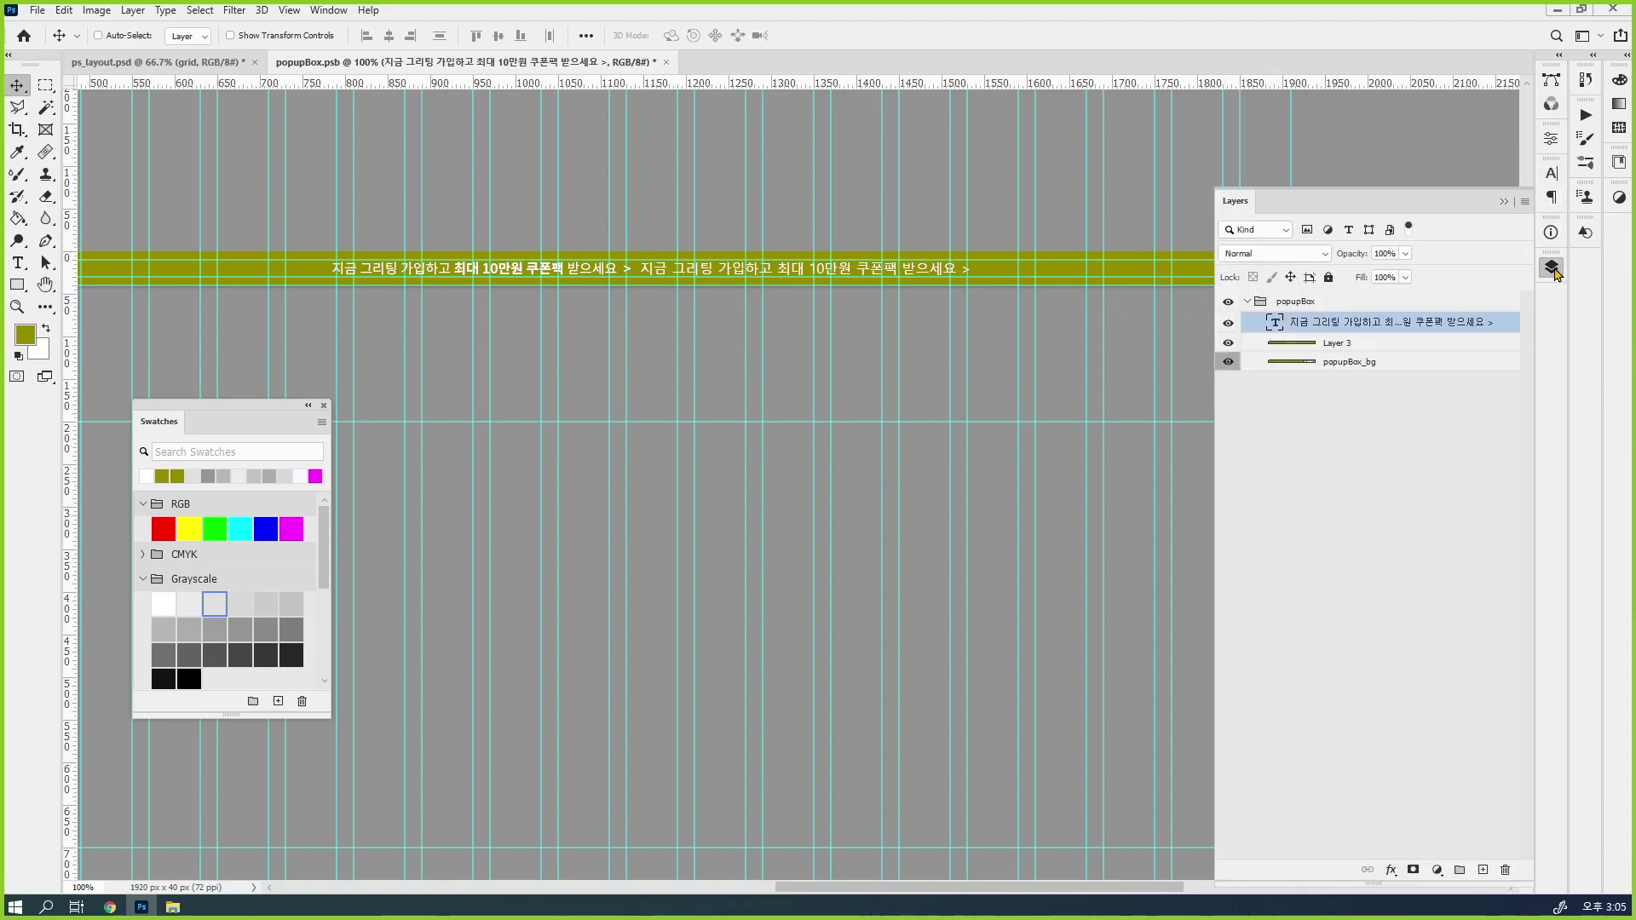
{"action": "left_click", "coordinate": [1228, 344]}
{"action": "left_click", "coordinate": [1228, 344]}
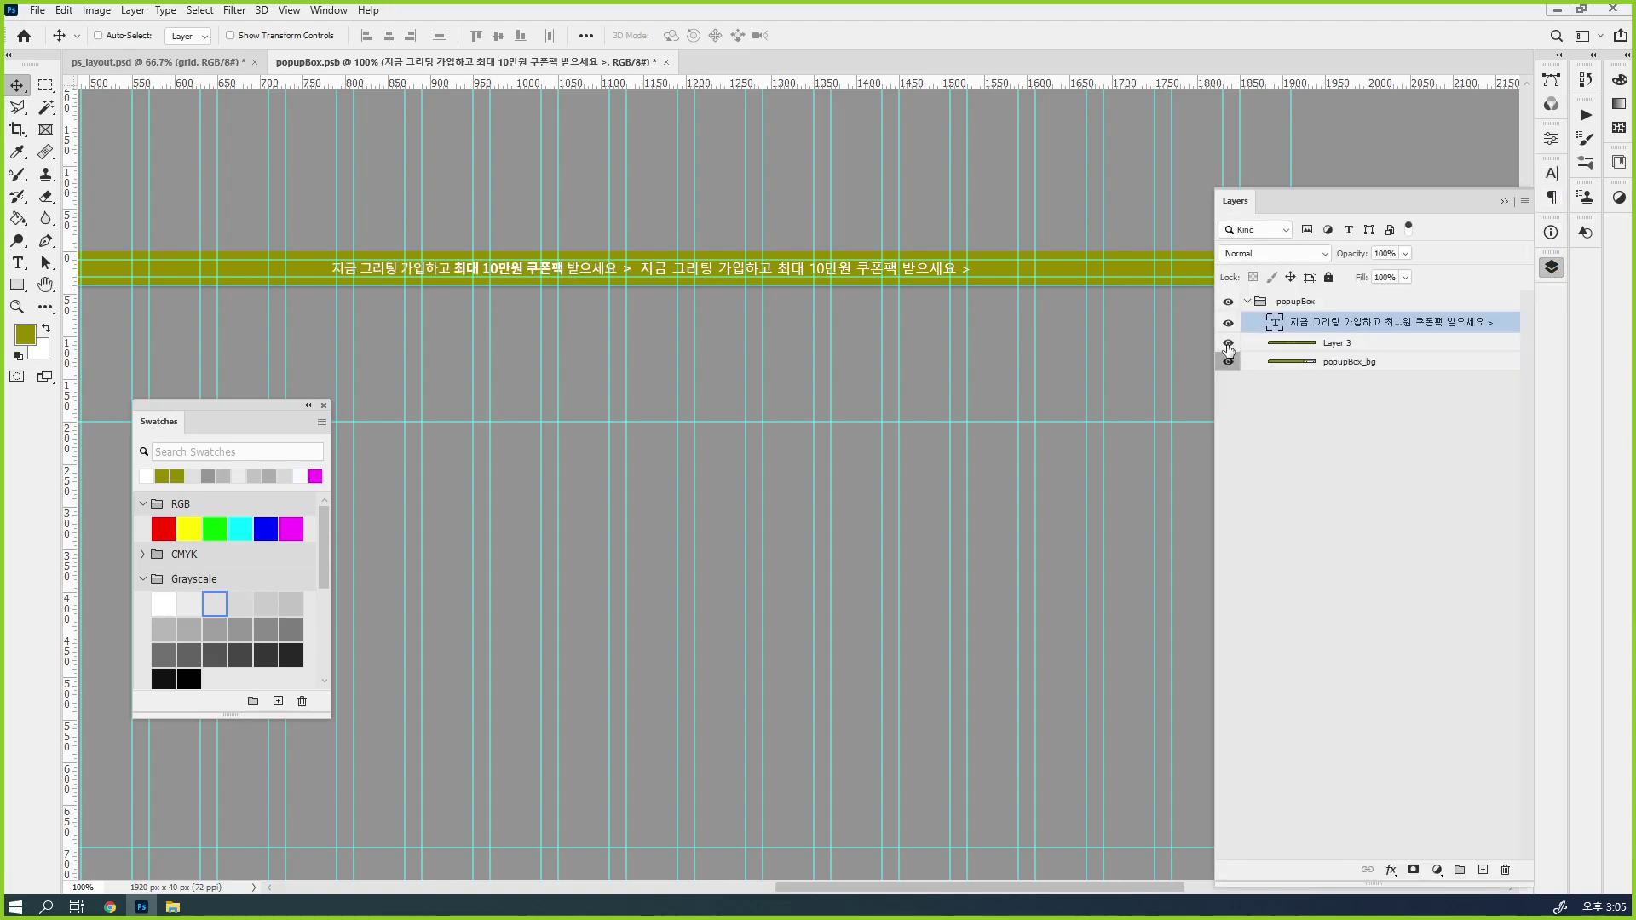
{"action": "left_click", "coordinate": [1227, 344]}
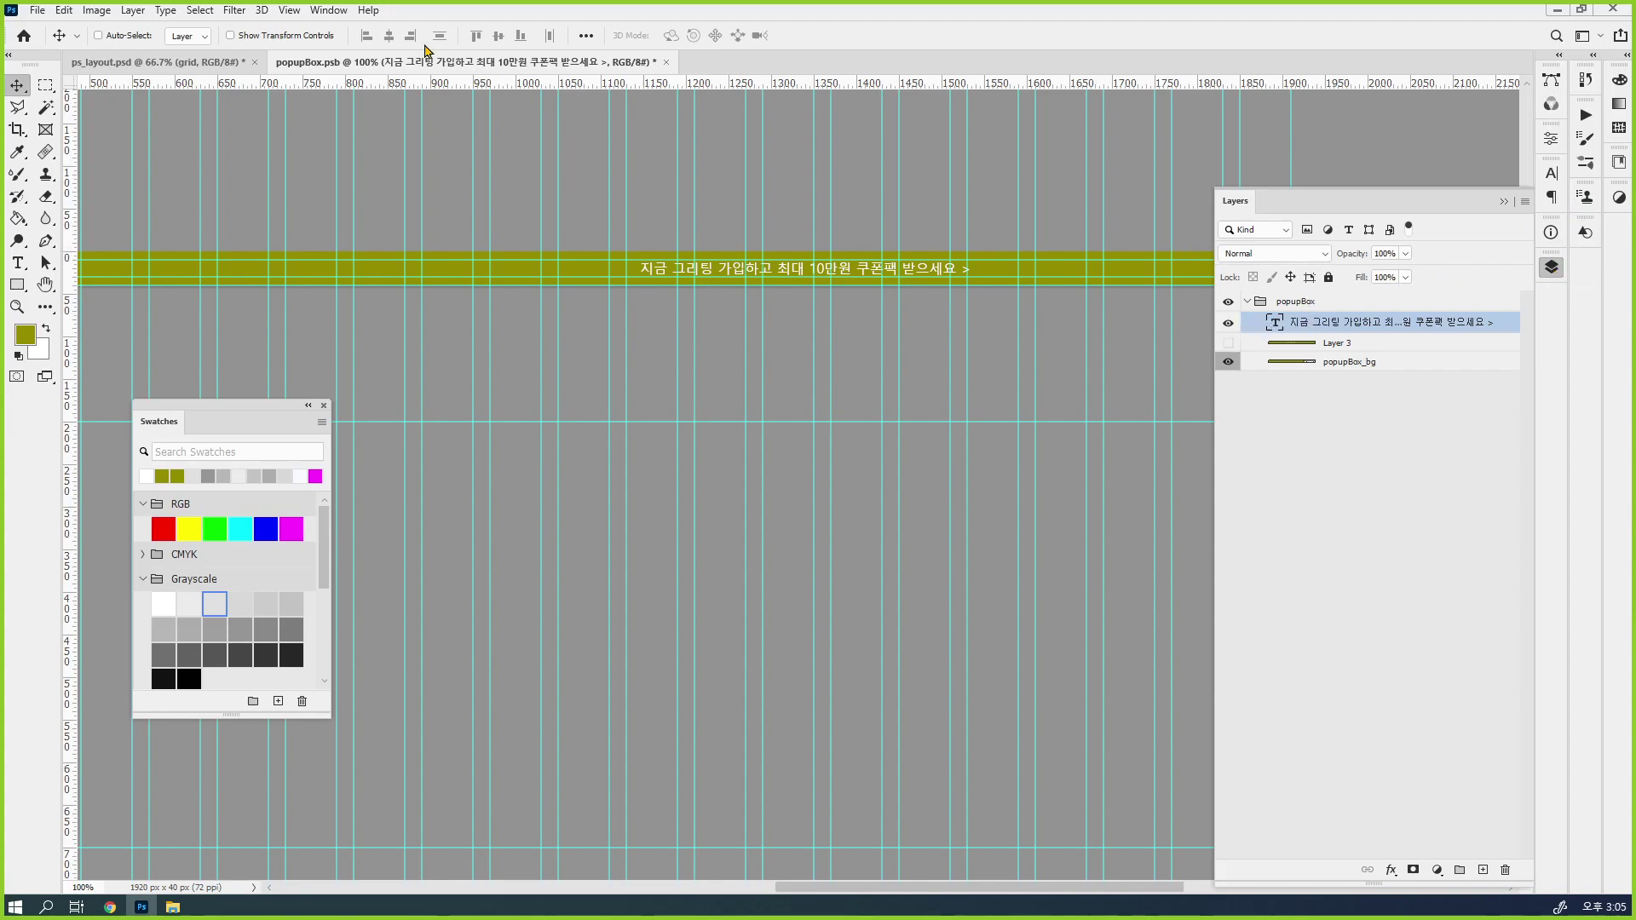
Set the layer alignment reference to Canvas for the banner text layer
{"action": "left_click", "coordinate": [584, 38]}
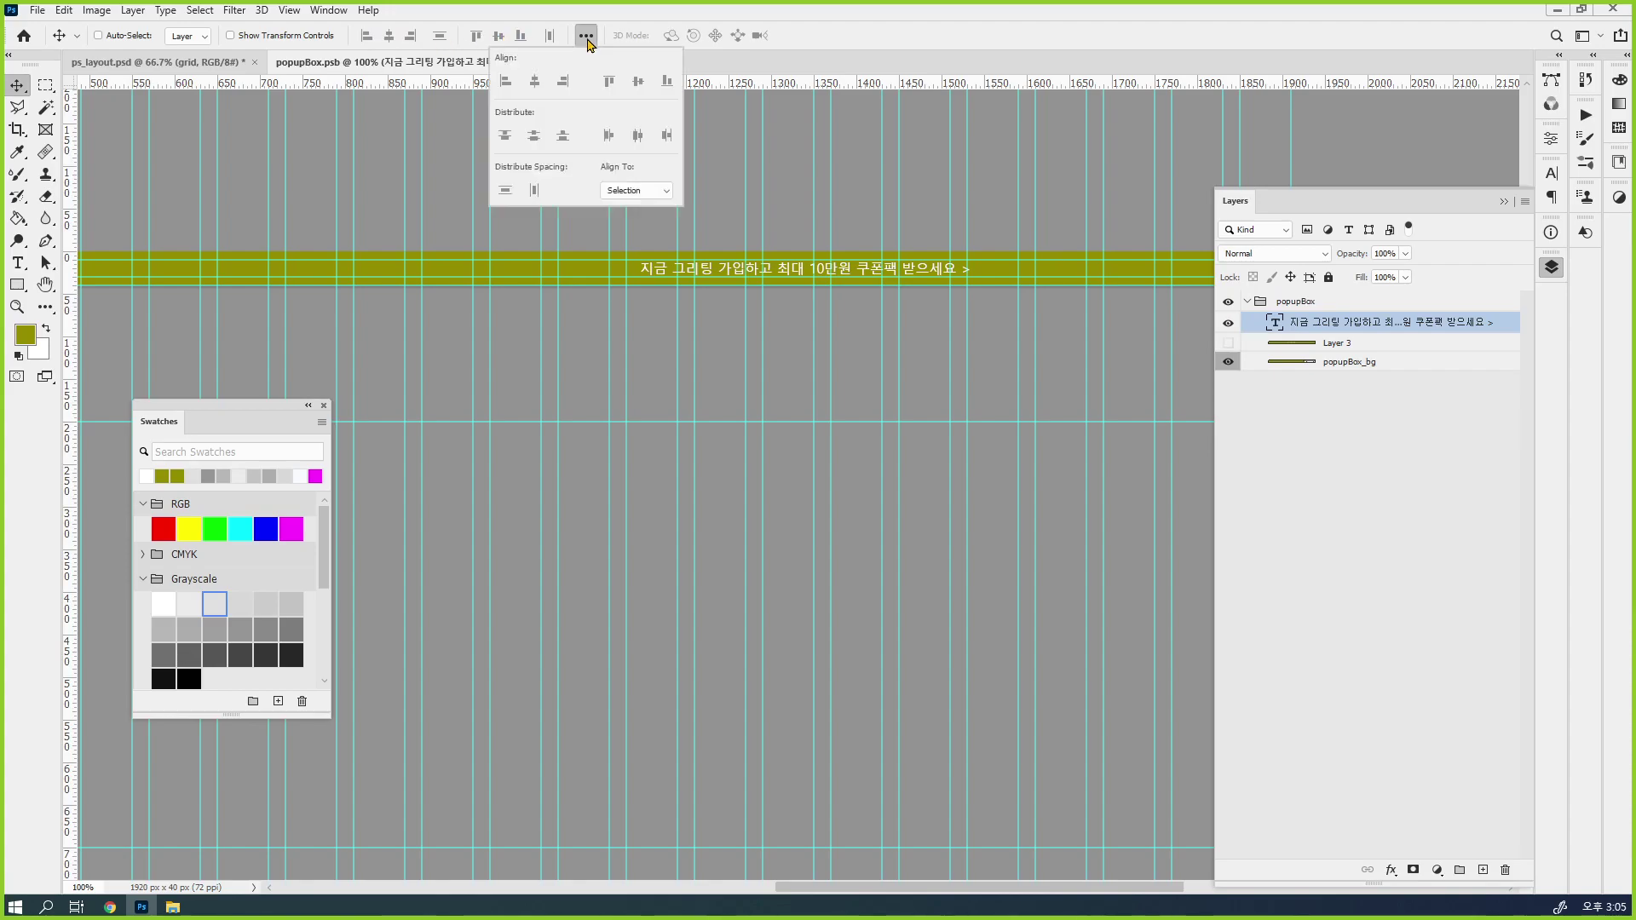
{"action": "left_click", "coordinate": [653, 192]}
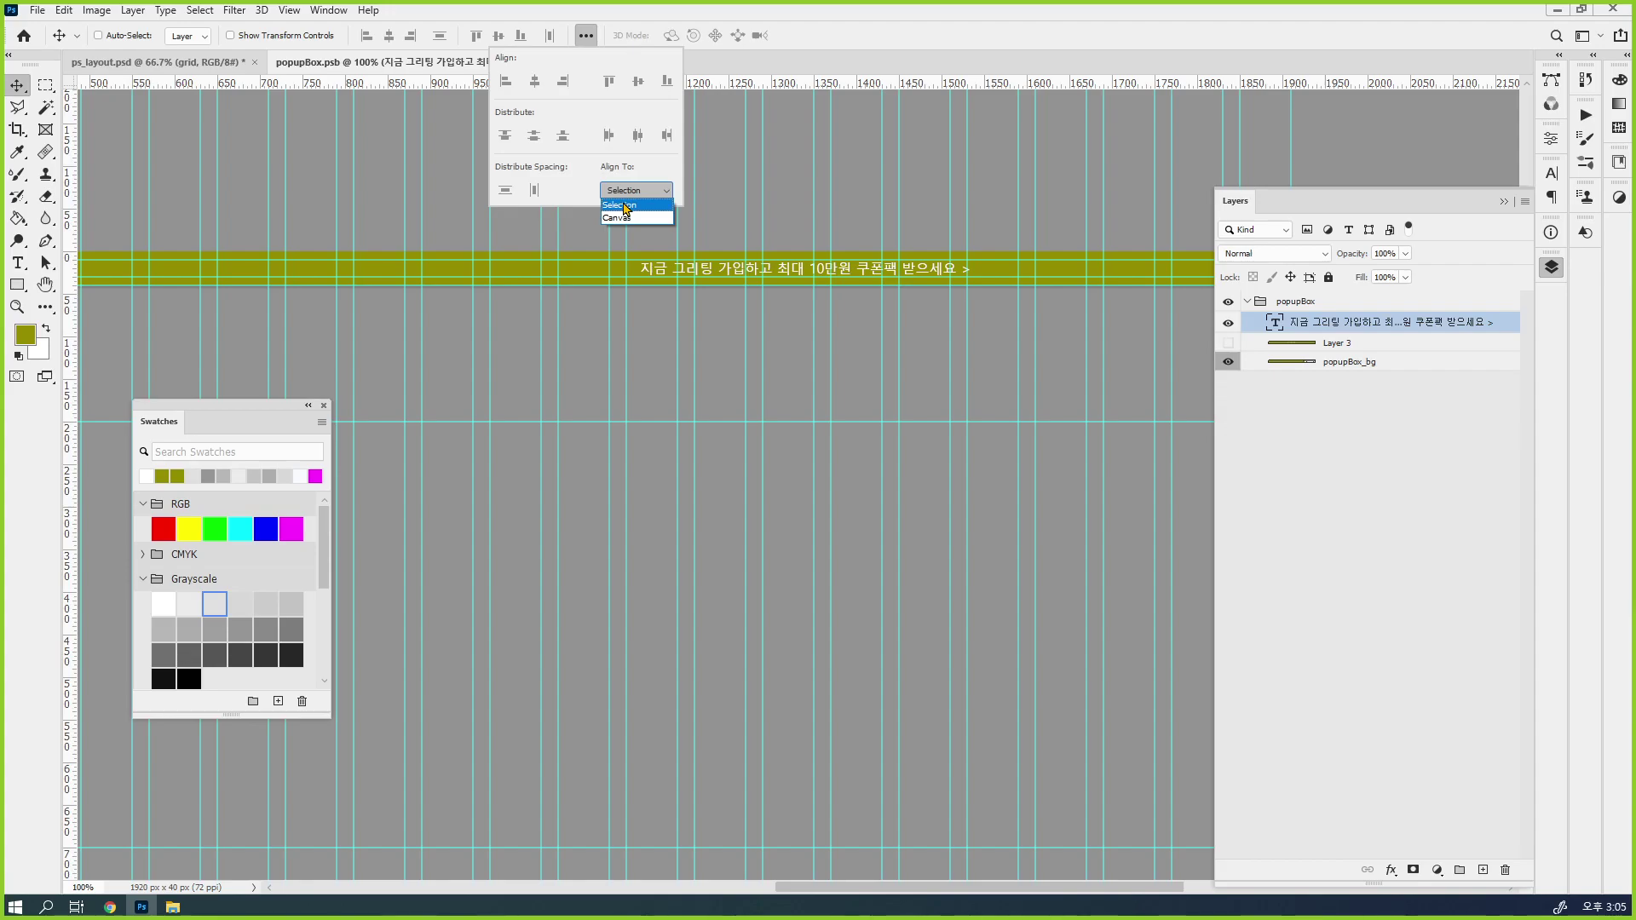
{"action": "left_click", "coordinate": [651, 218]}
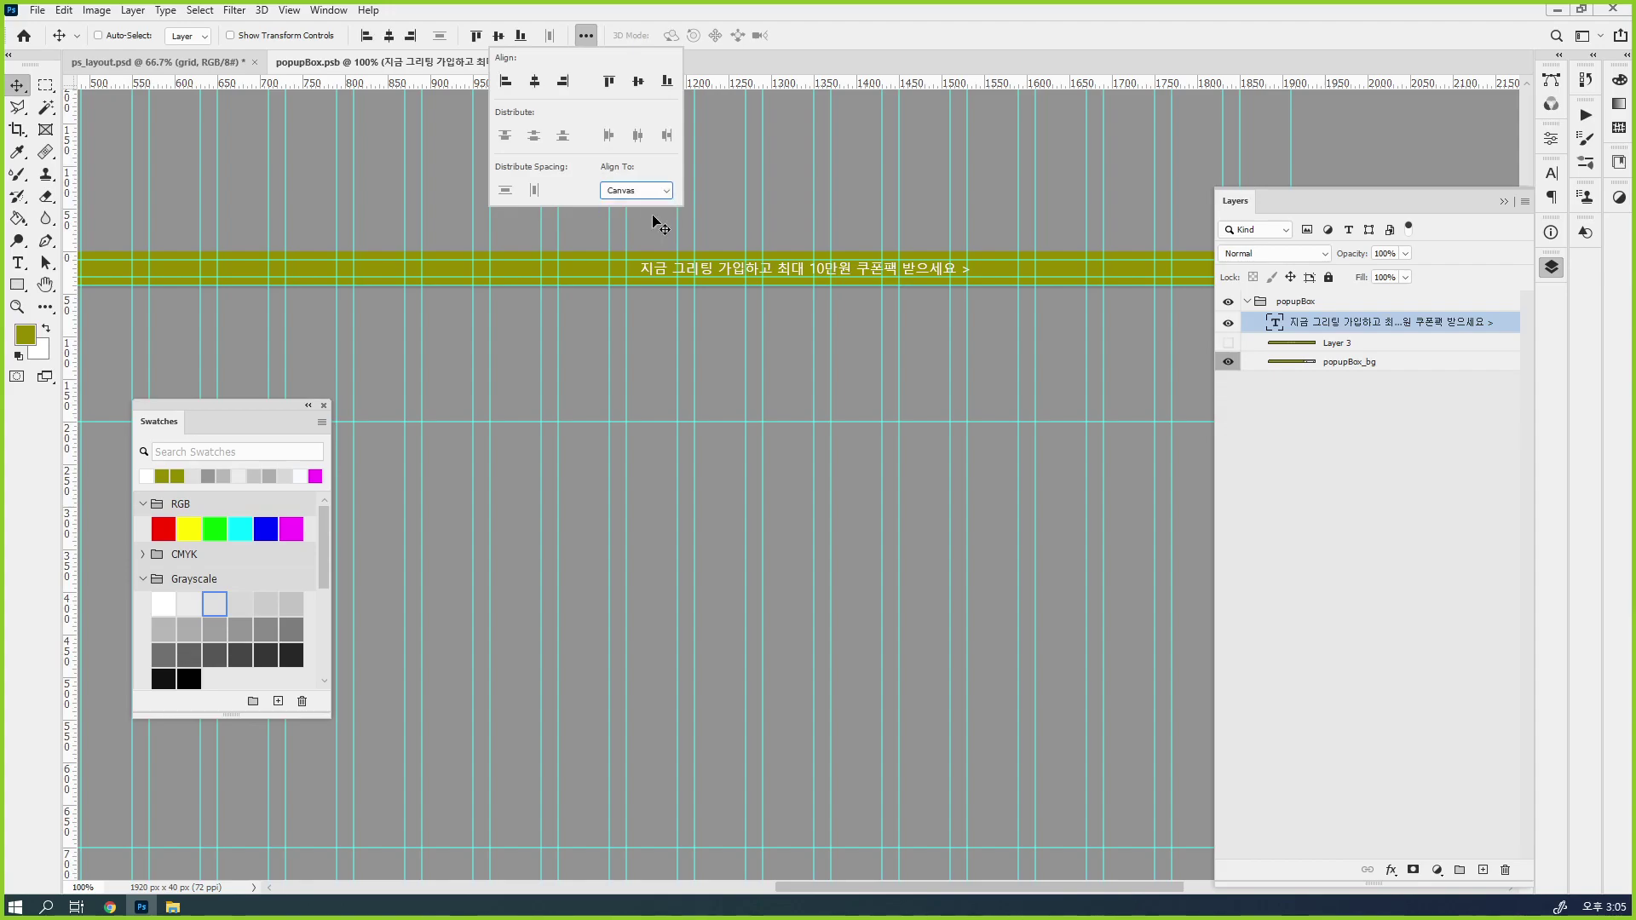
Center the banner text horizontally on the canvas and set the alignment reference back to Selection
{"action": "left_click", "coordinate": [534, 81]}
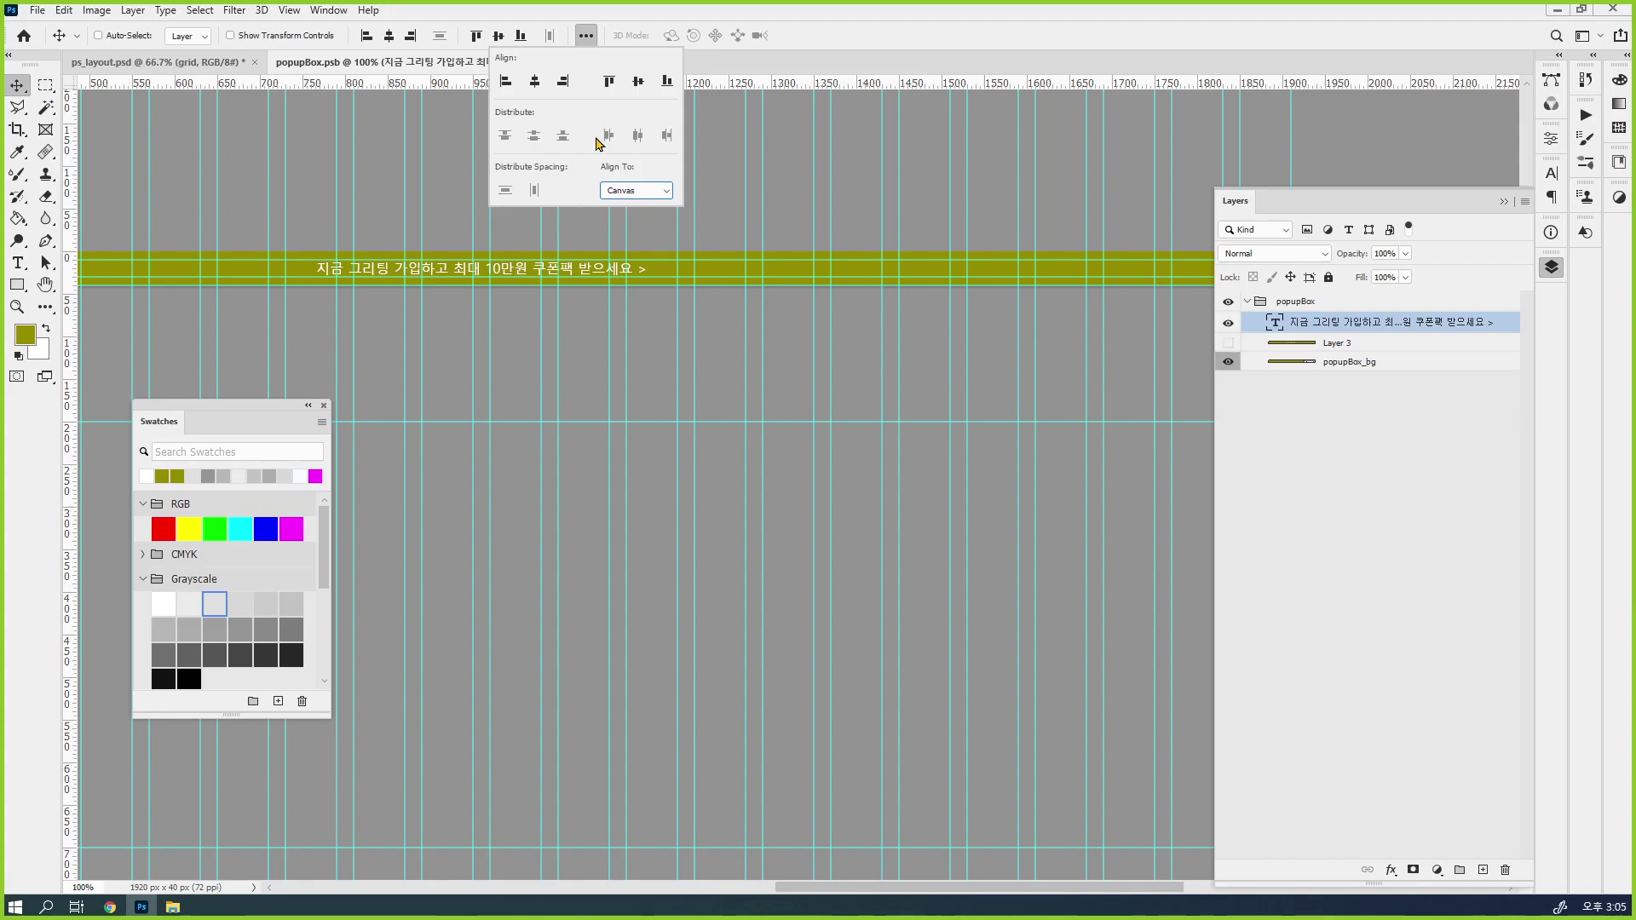
{"action": "left_click", "coordinate": [640, 191]}
{"action": "left_click", "coordinate": [643, 210]}
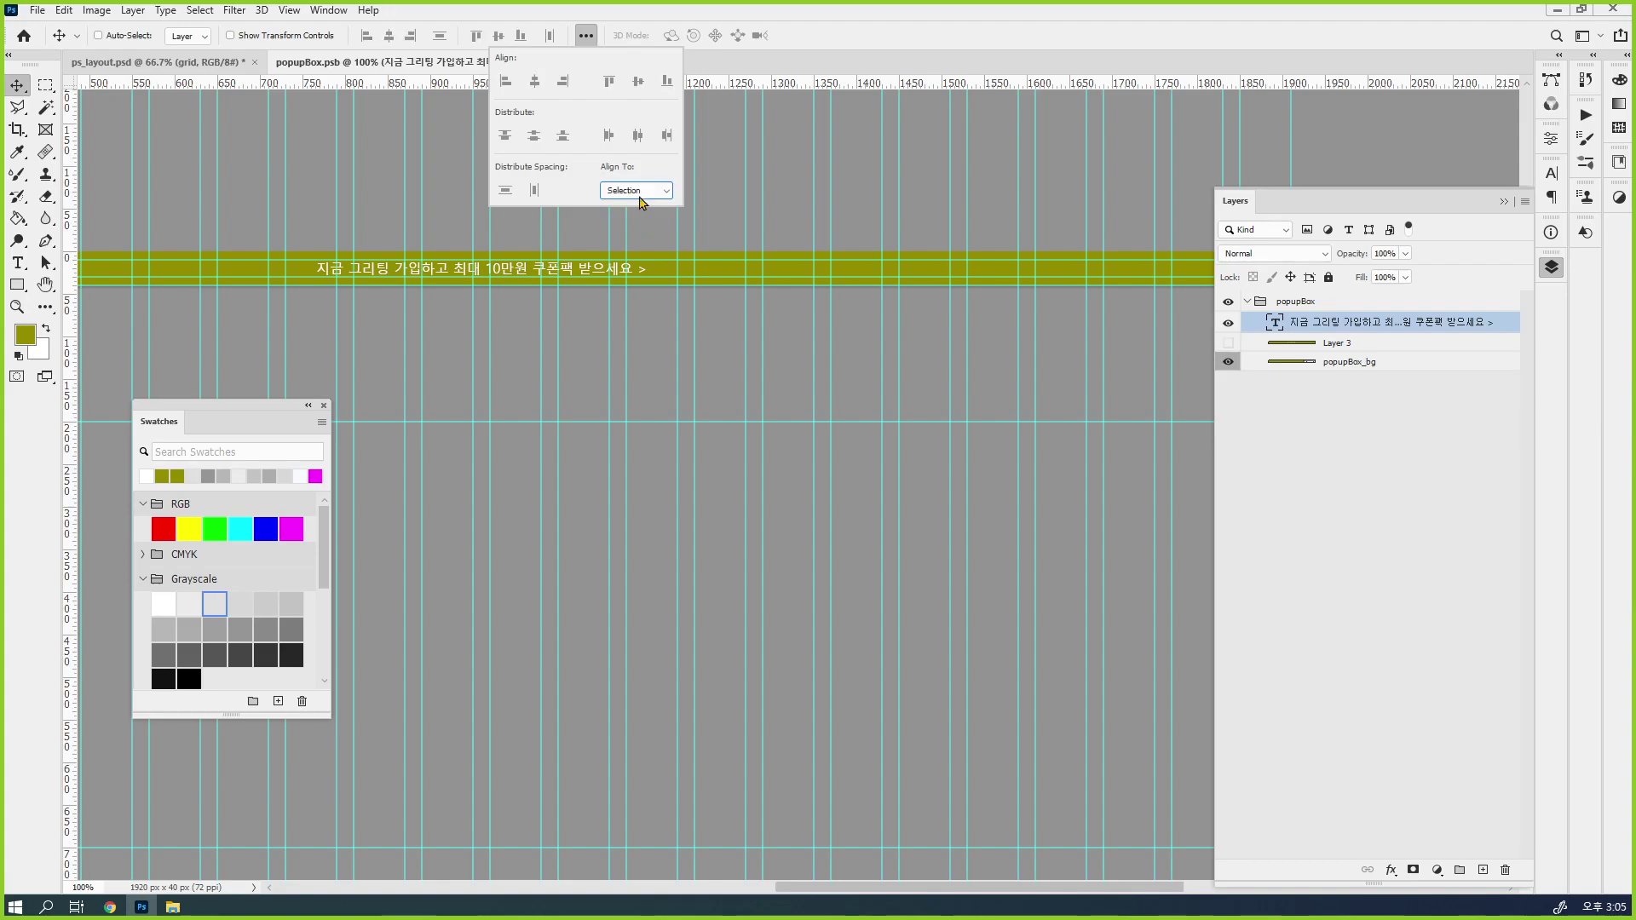
Align the banner text and the popupBox_bg layer by their vertical centers
{"action": "left_click", "coordinate": [1414, 402]}
{"action": "left_click", "coordinate": [1403, 326]}
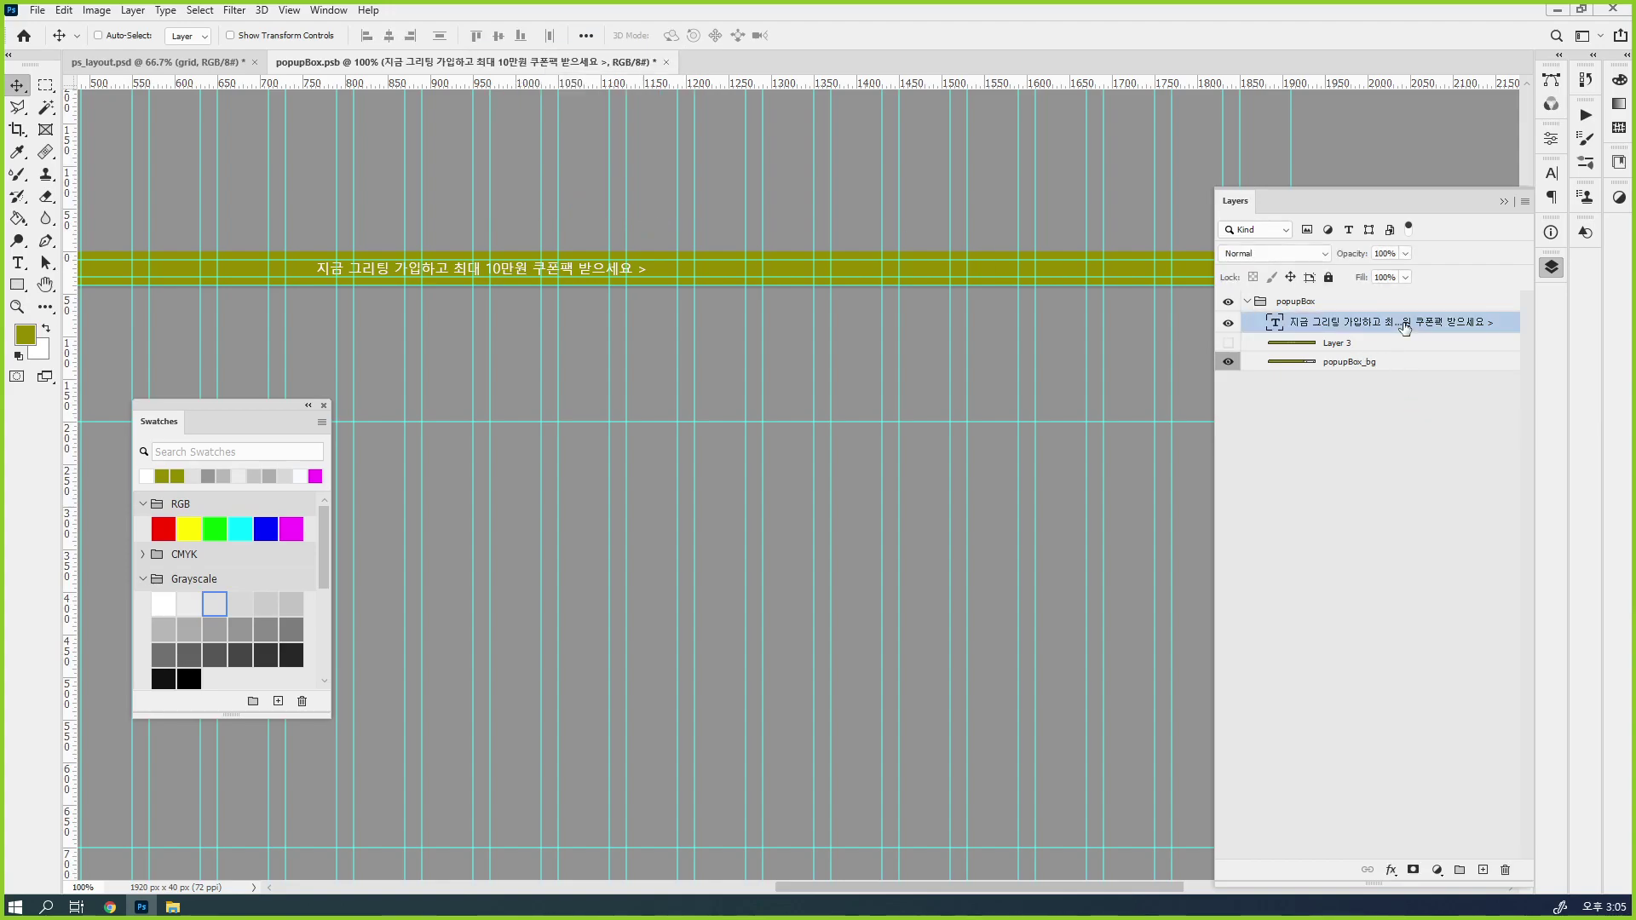
{"action": "left_click", "coordinate": [1414, 365], "text": "ctrl"}
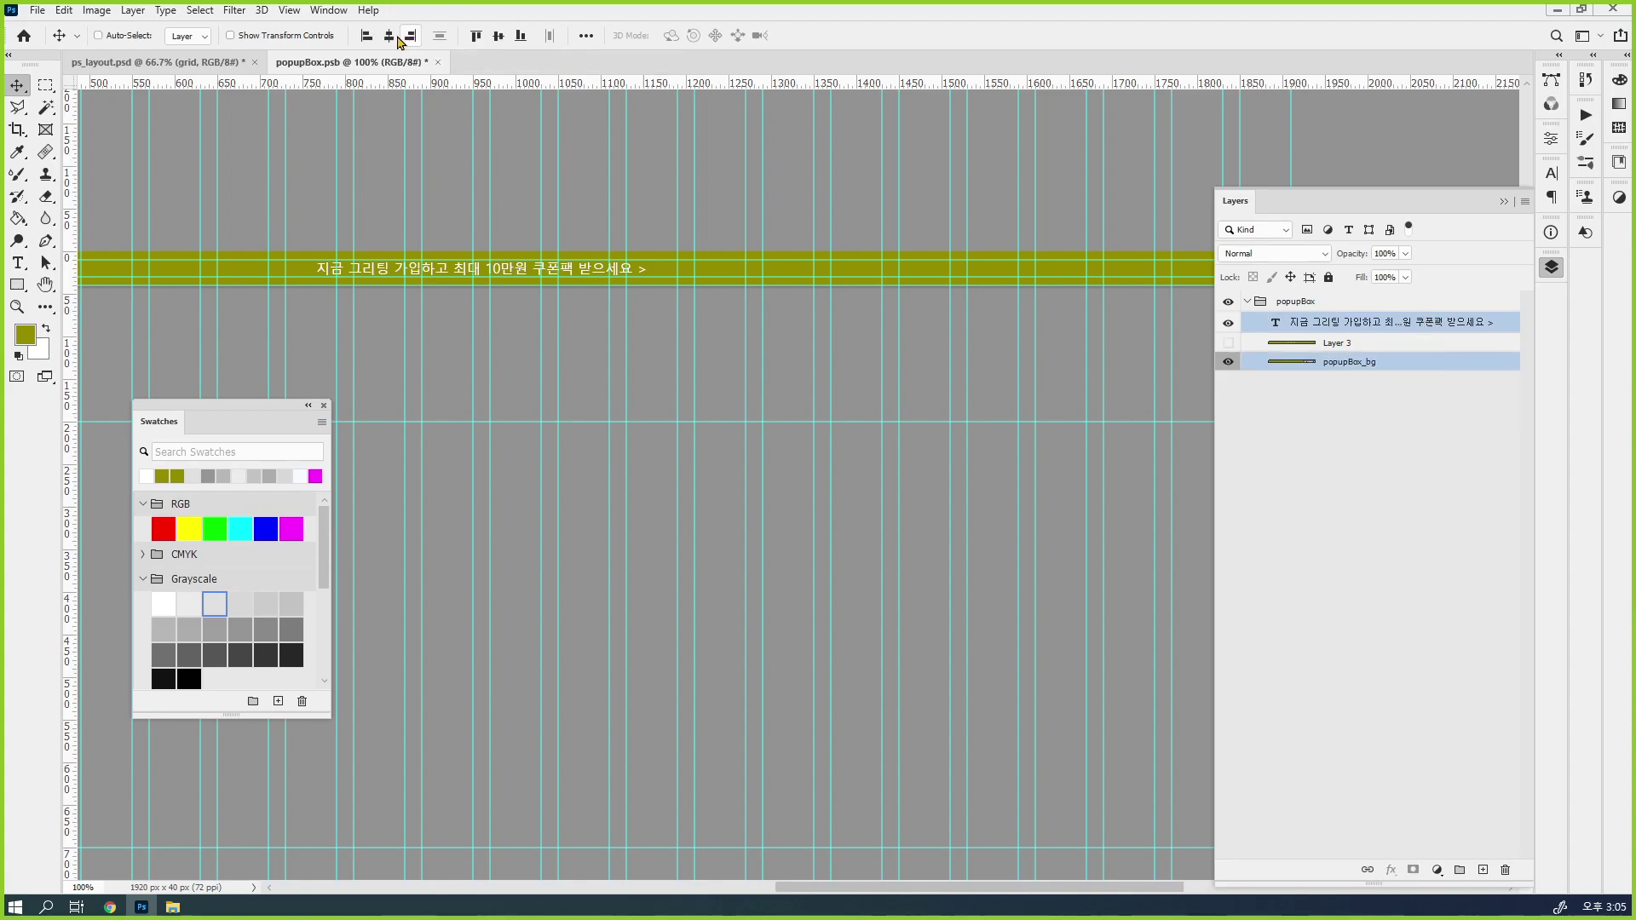
{"action": "left_click", "coordinate": [501, 37]}
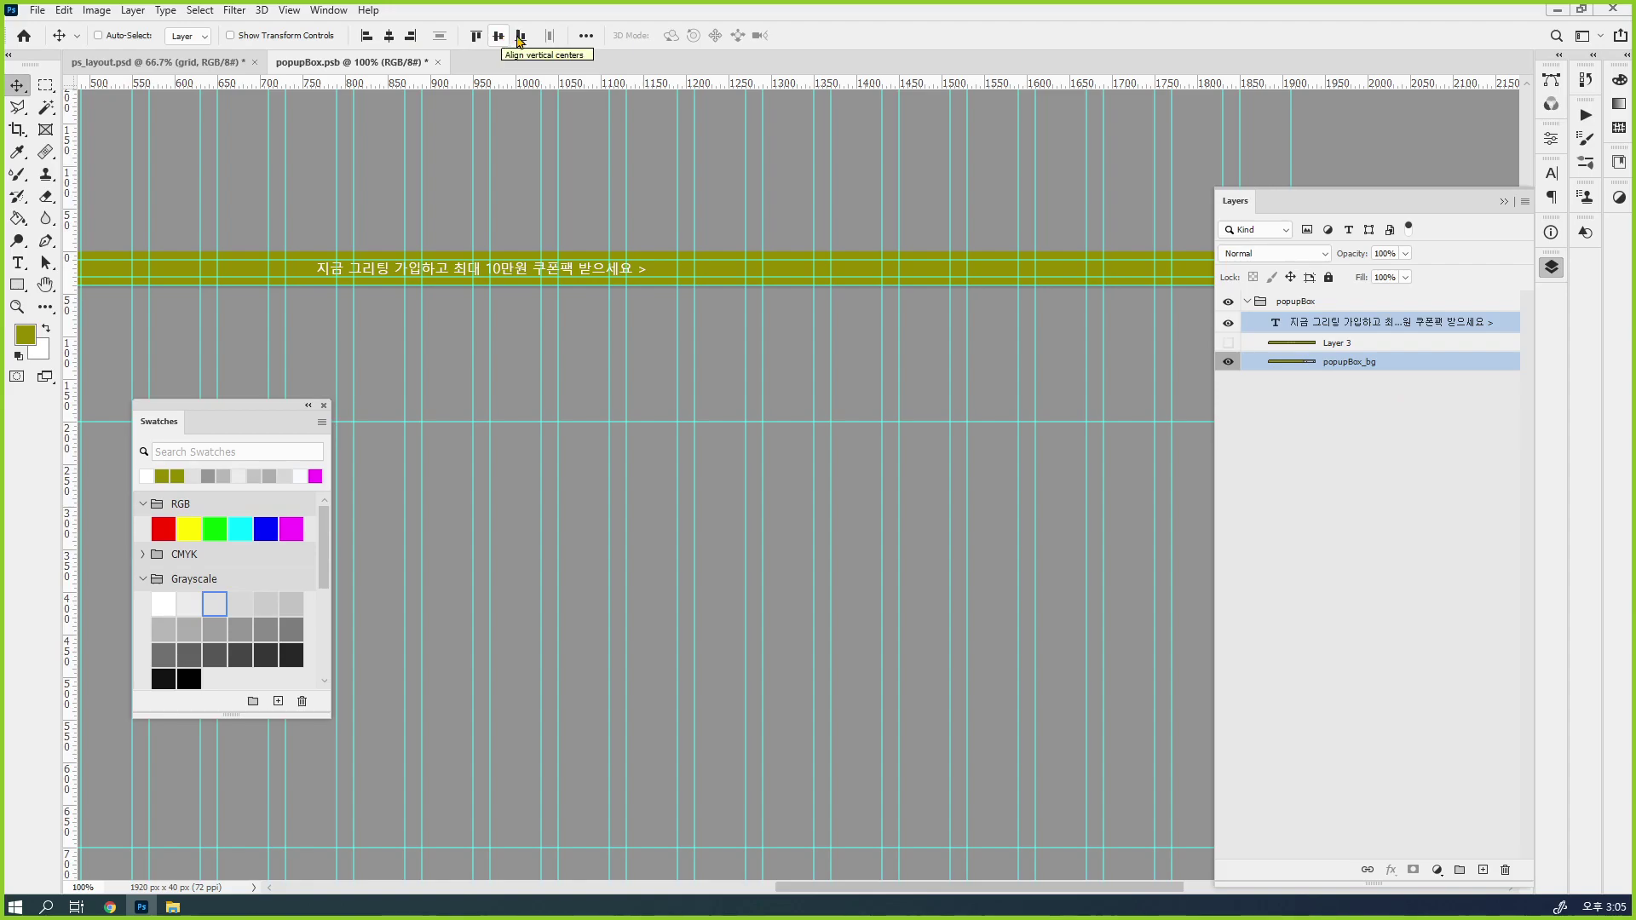
{"action": "scroll", "coordinate": [498, 332], "scroll_direction": "up", "scroll_amount": 3}
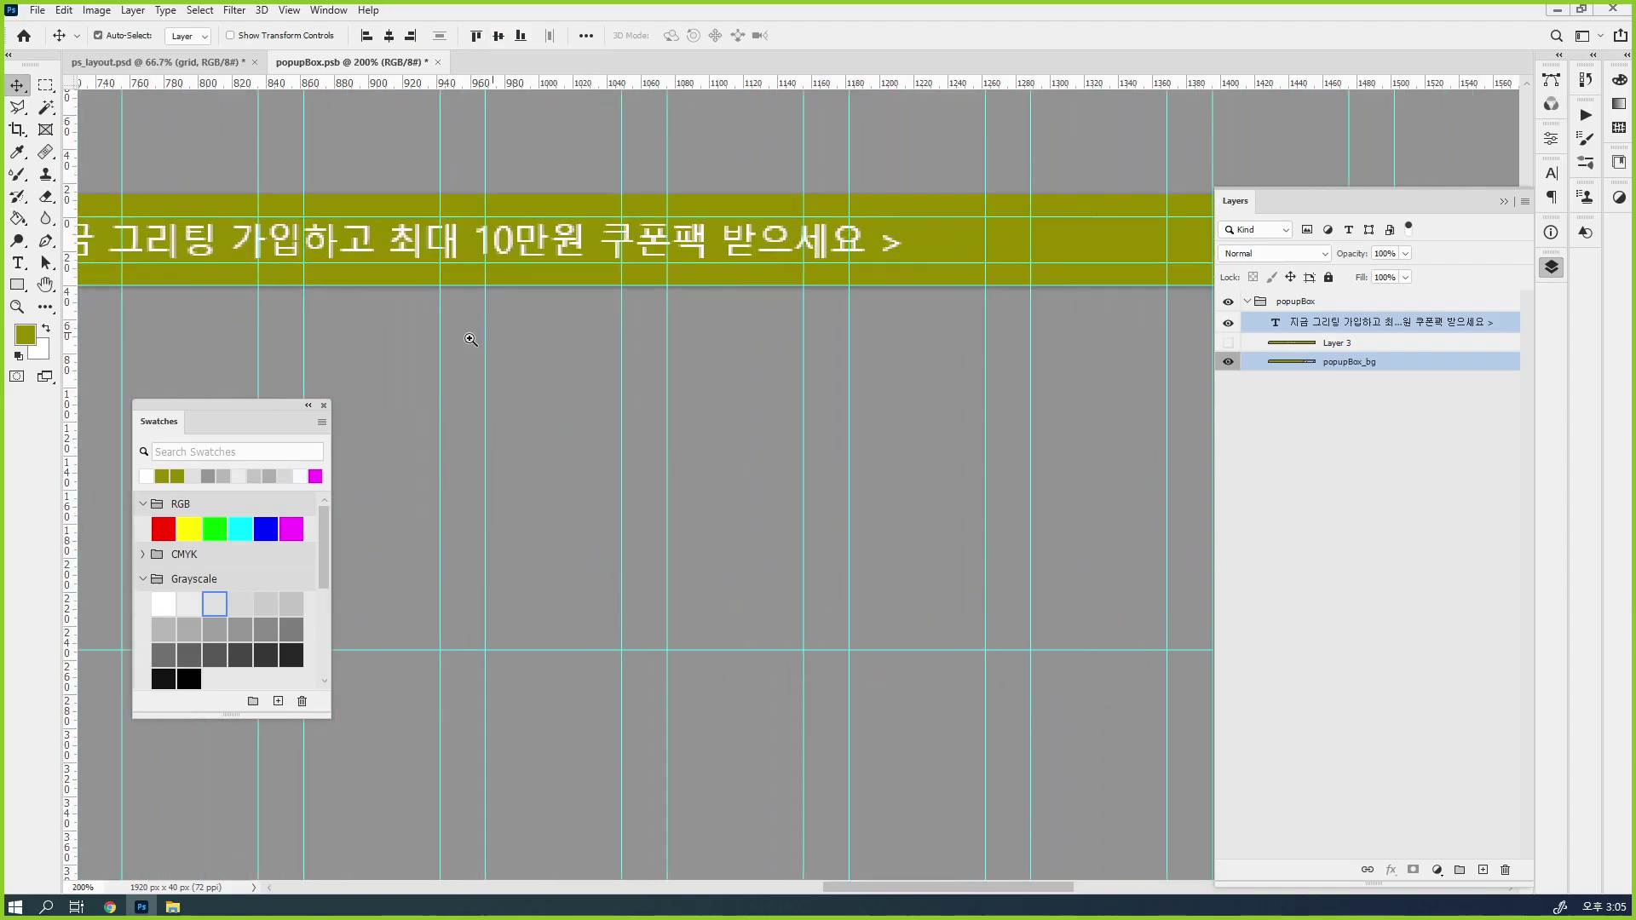
{"action": "left_click_drag", "start_coordinate": [786, 294], "coordinate": [731, 273]}
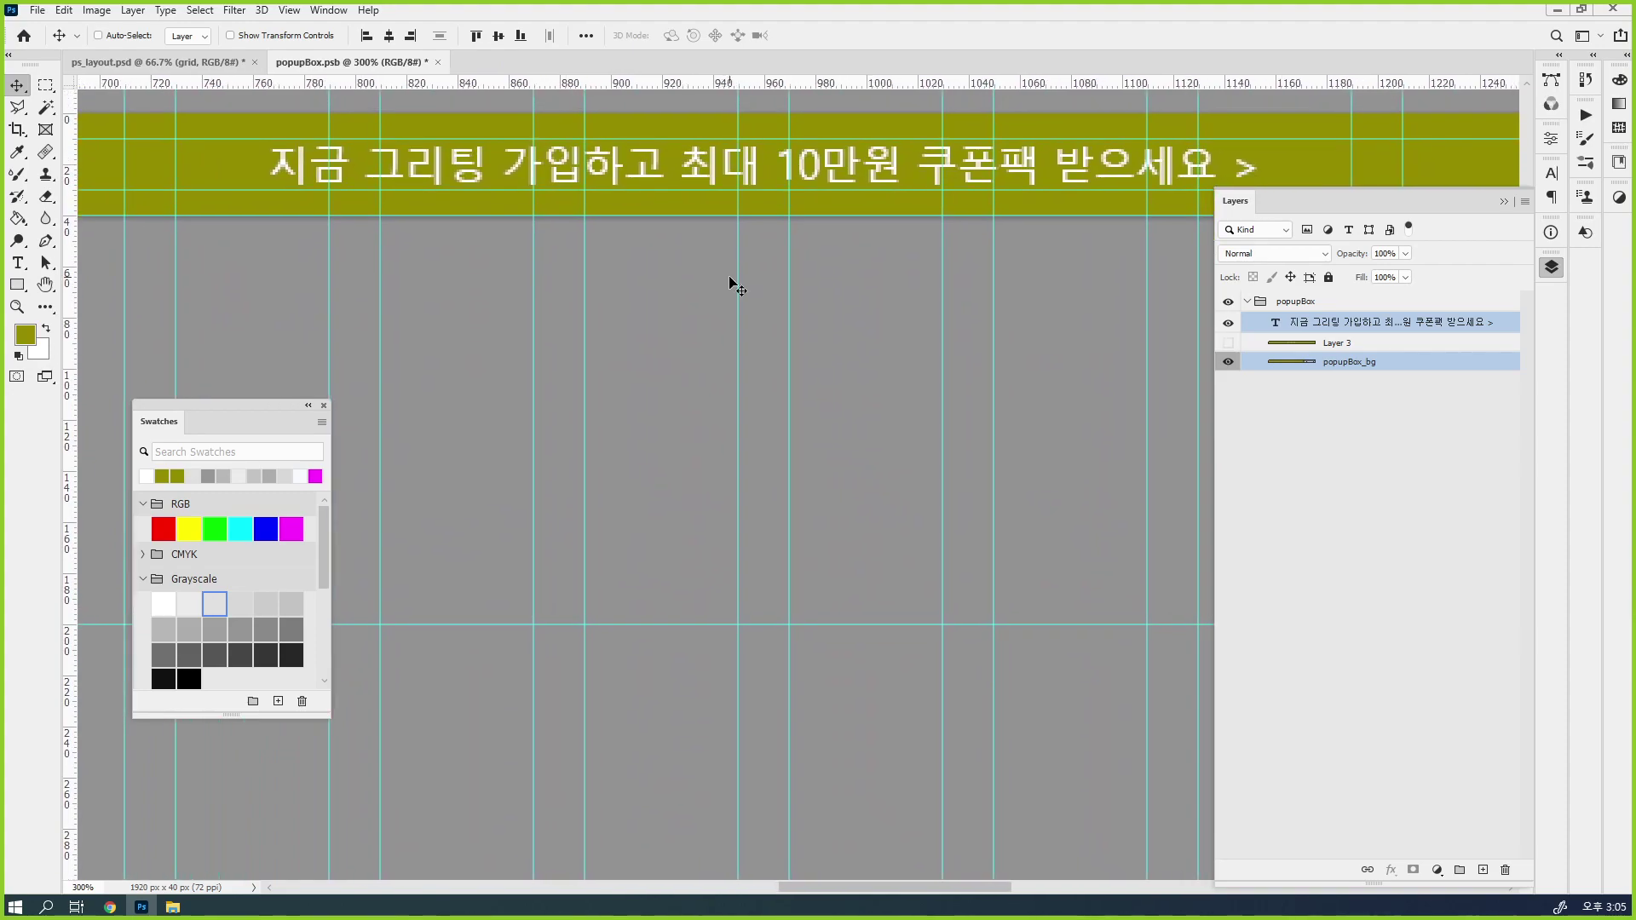
{"action": "left_click", "coordinate": [1410, 510]}
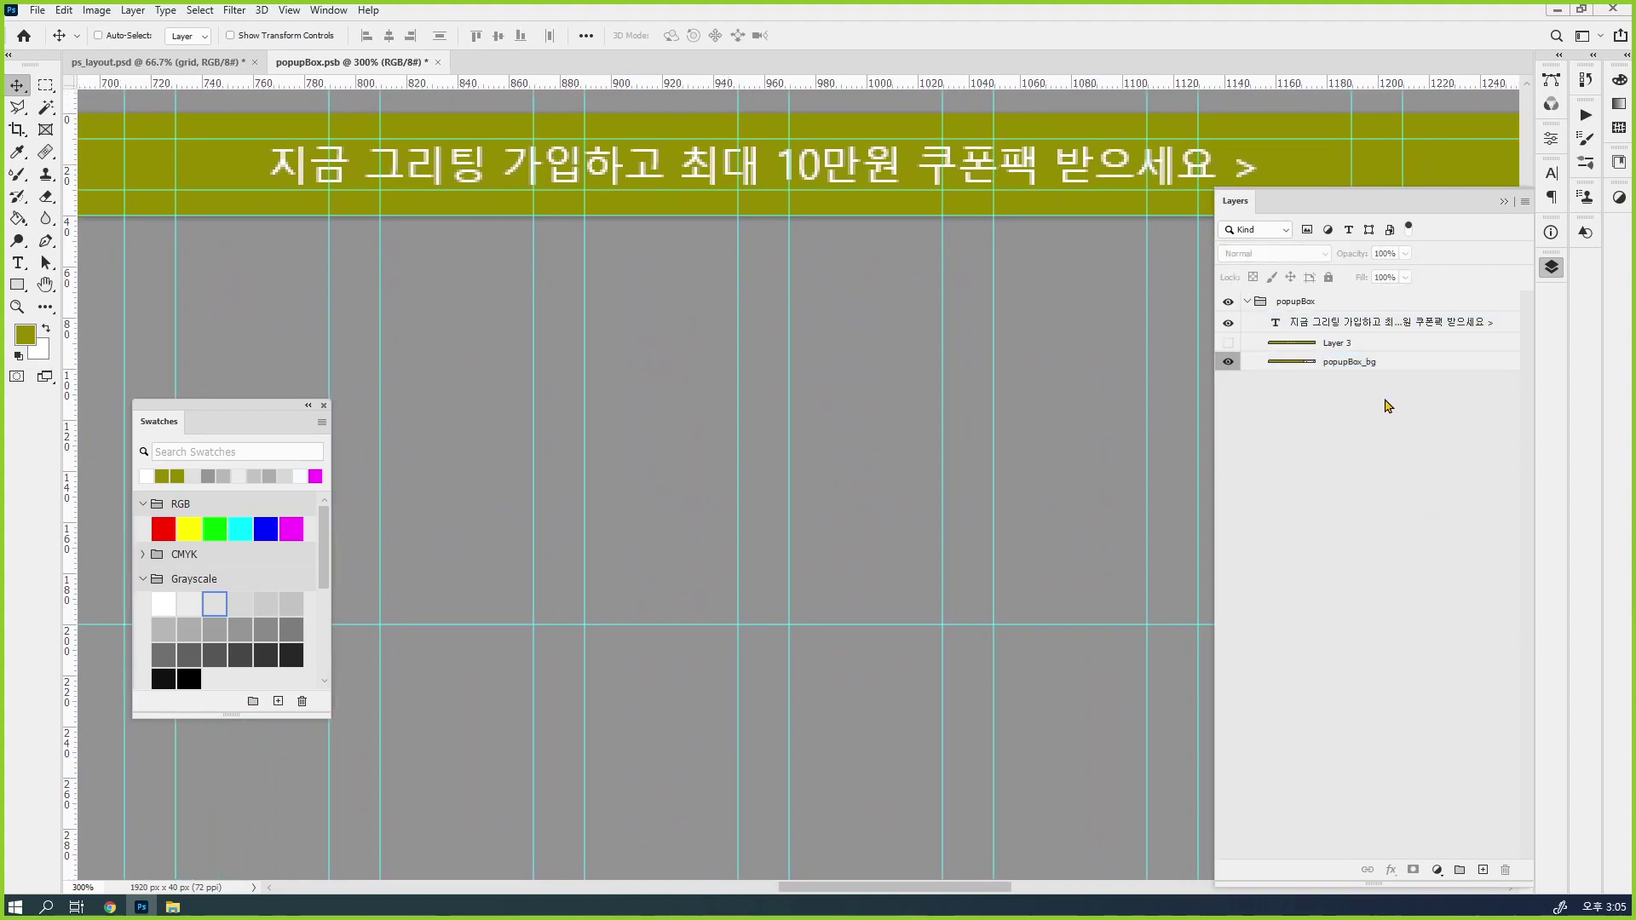
Select the words "10만원 쿠폰팩" in the banner text and open the character settings
{"action": "left_click", "coordinate": [1393, 329]}
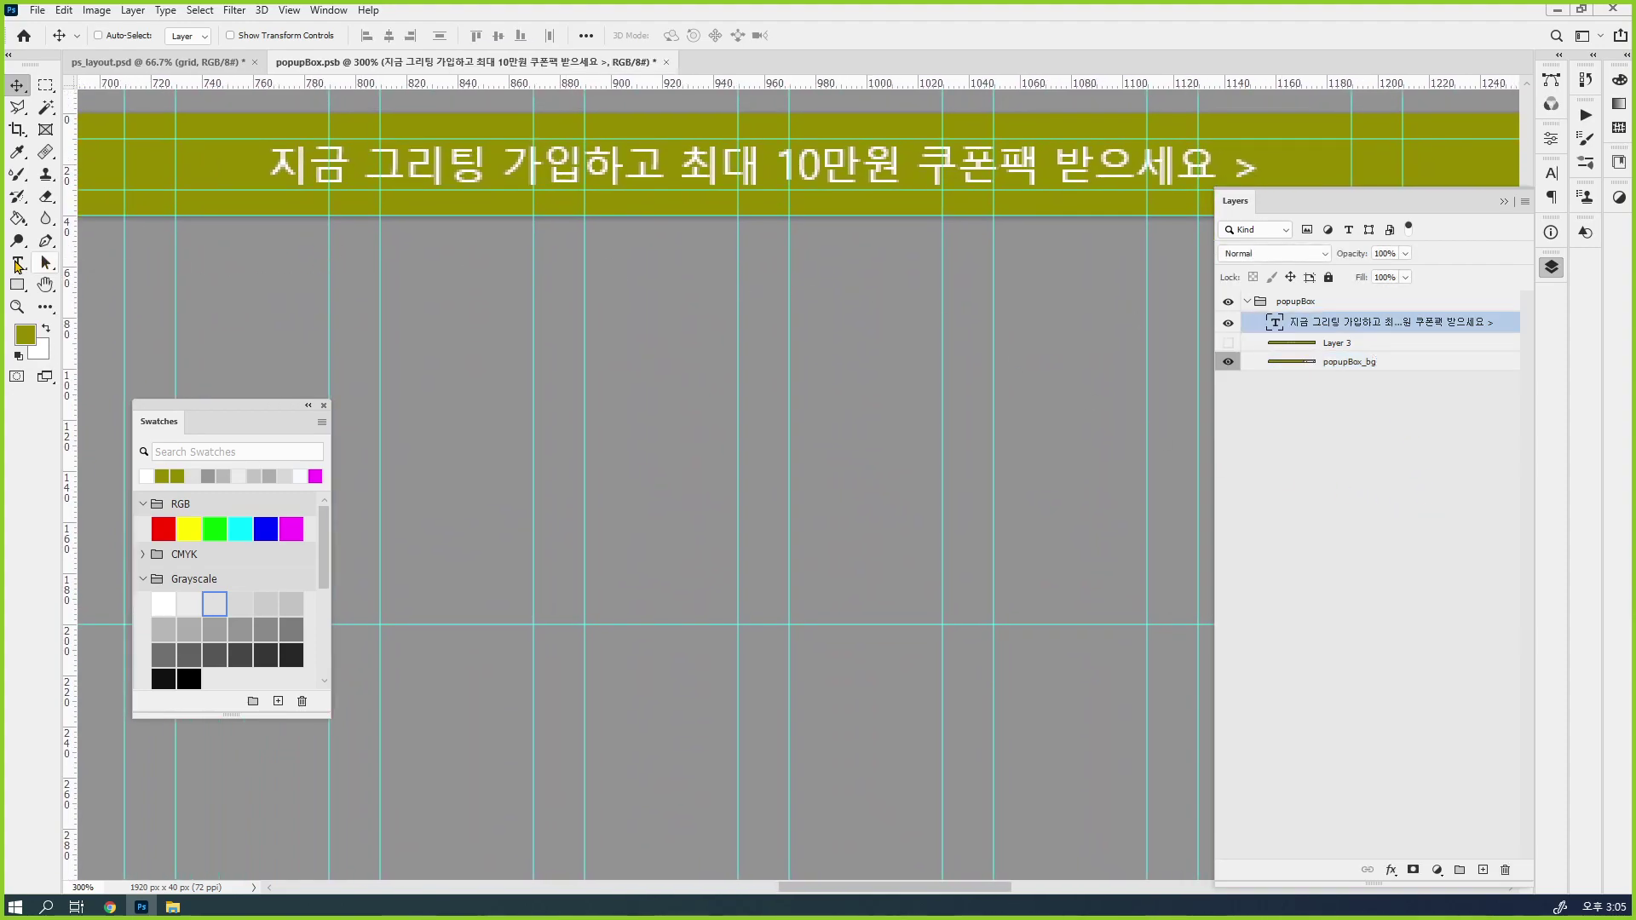
{"action": "left_click", "coordinate": [17, 262]}
{"action": "left_click_drag", "start_coordinate": [775, 160], "coordinate": [1037, 161]}
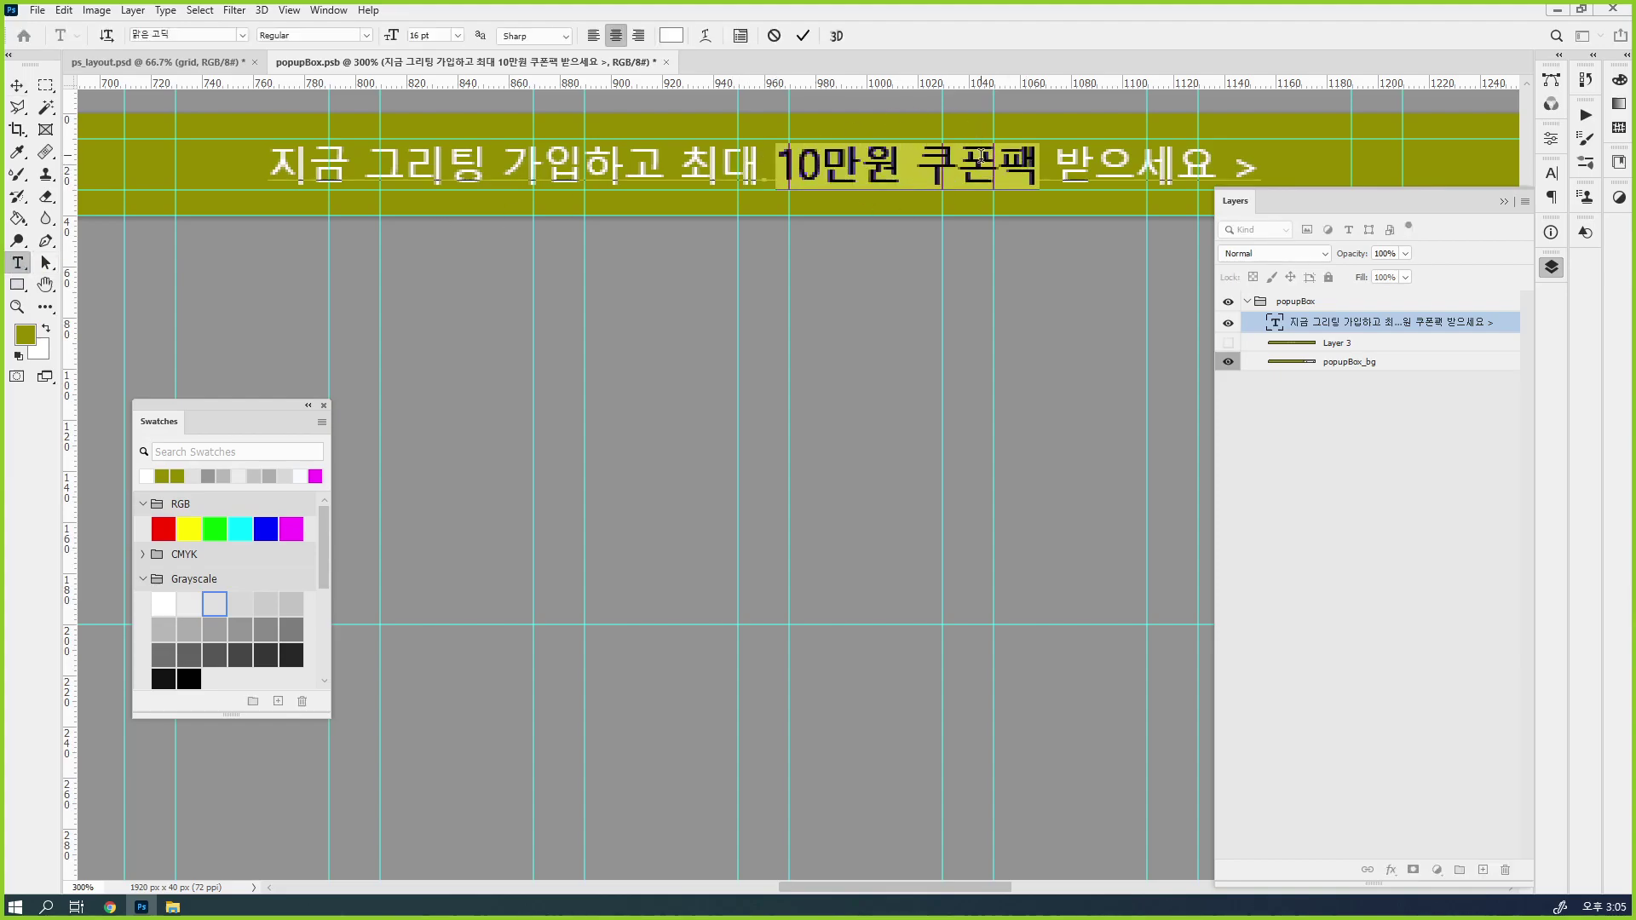
{"action": "left_click", "coordinate": [1552, 173]}
Try Faux Bold on the selected words "10만원 쿠폰팩" in the banner text
{"action": "left_click", "coordinate": [1370, 292]}
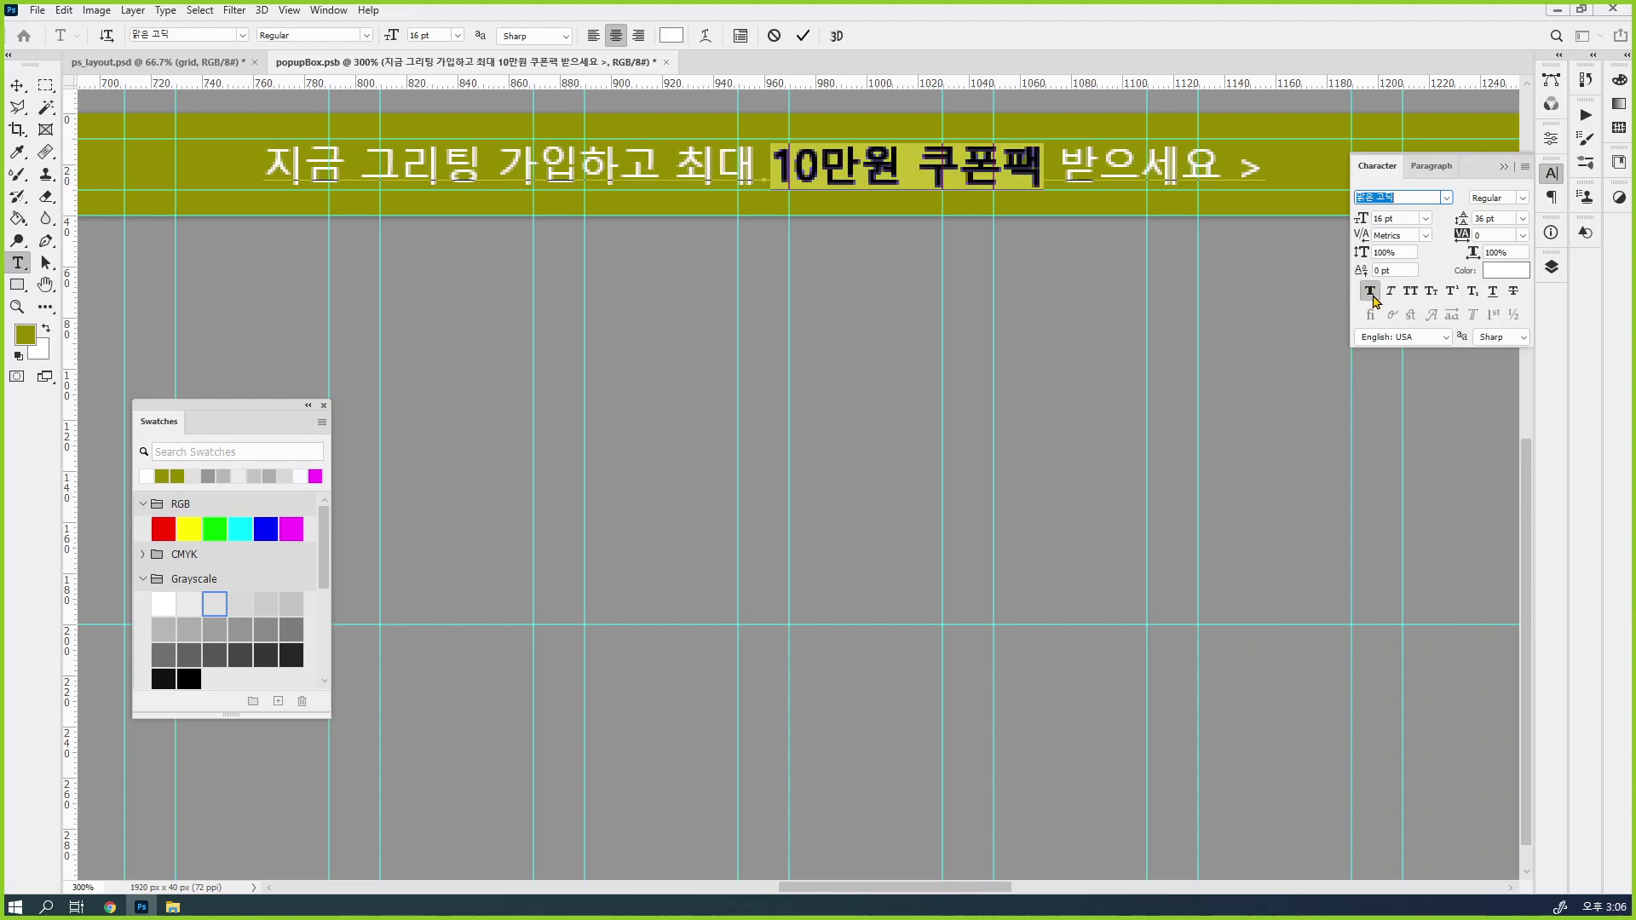
{"action": "left_click", "coordinate": [1551, 175]}
{"action": "left_click", "coordinate": [1376, 294]}
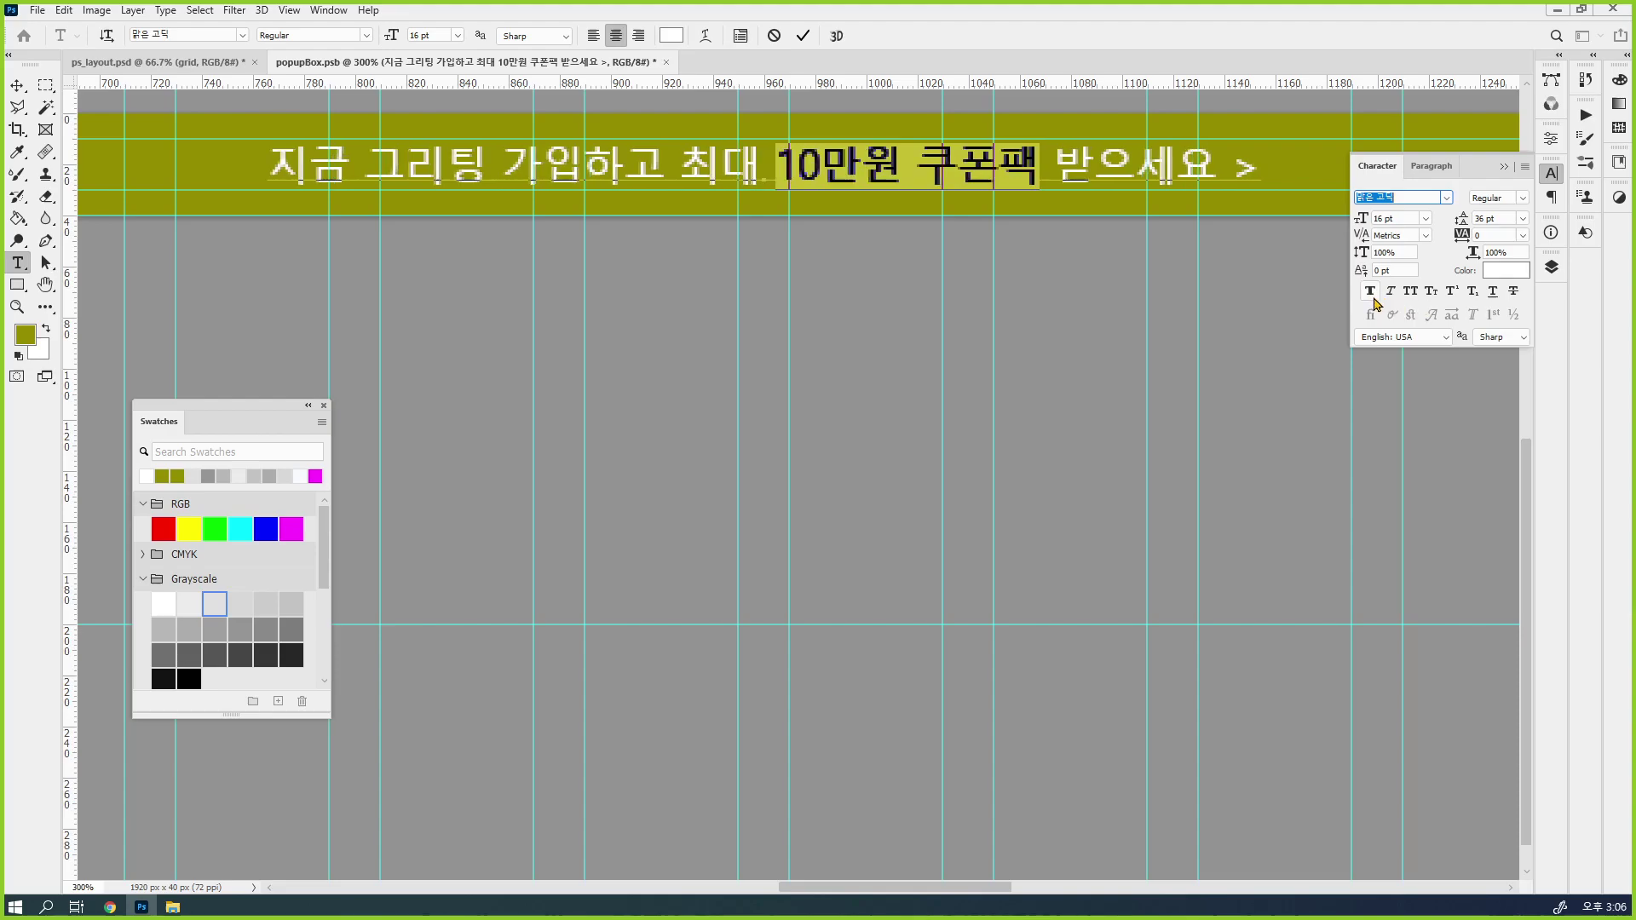
{"action": "left_click", "coordinate": [1373, 294]}
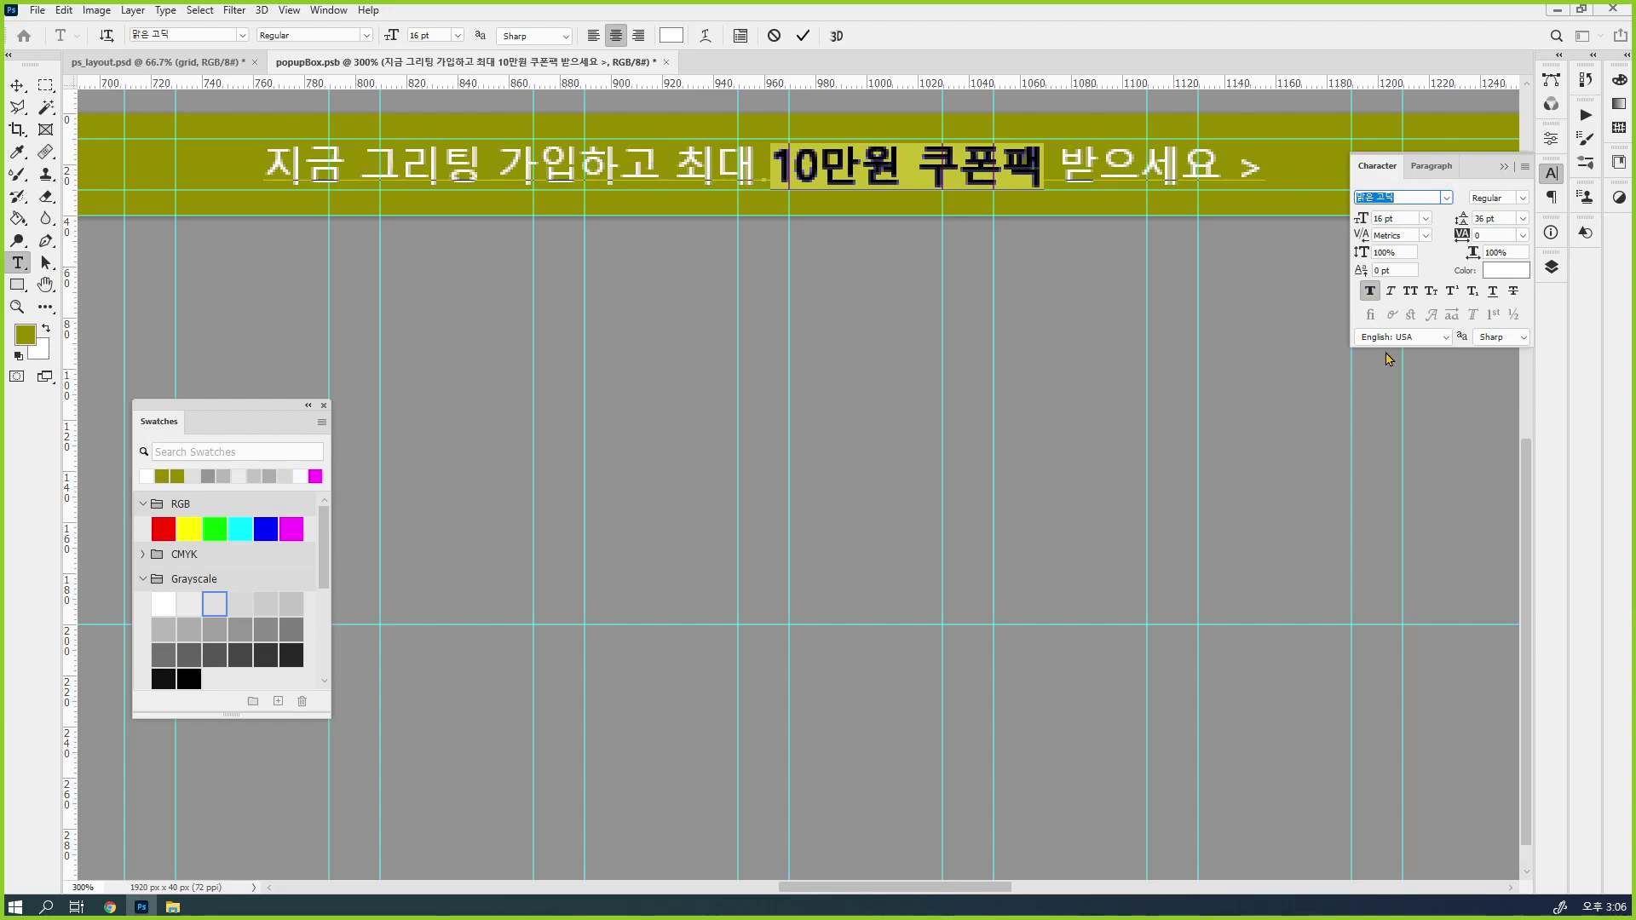
{"action": "left_click", "coordinate": [1371, 292]}
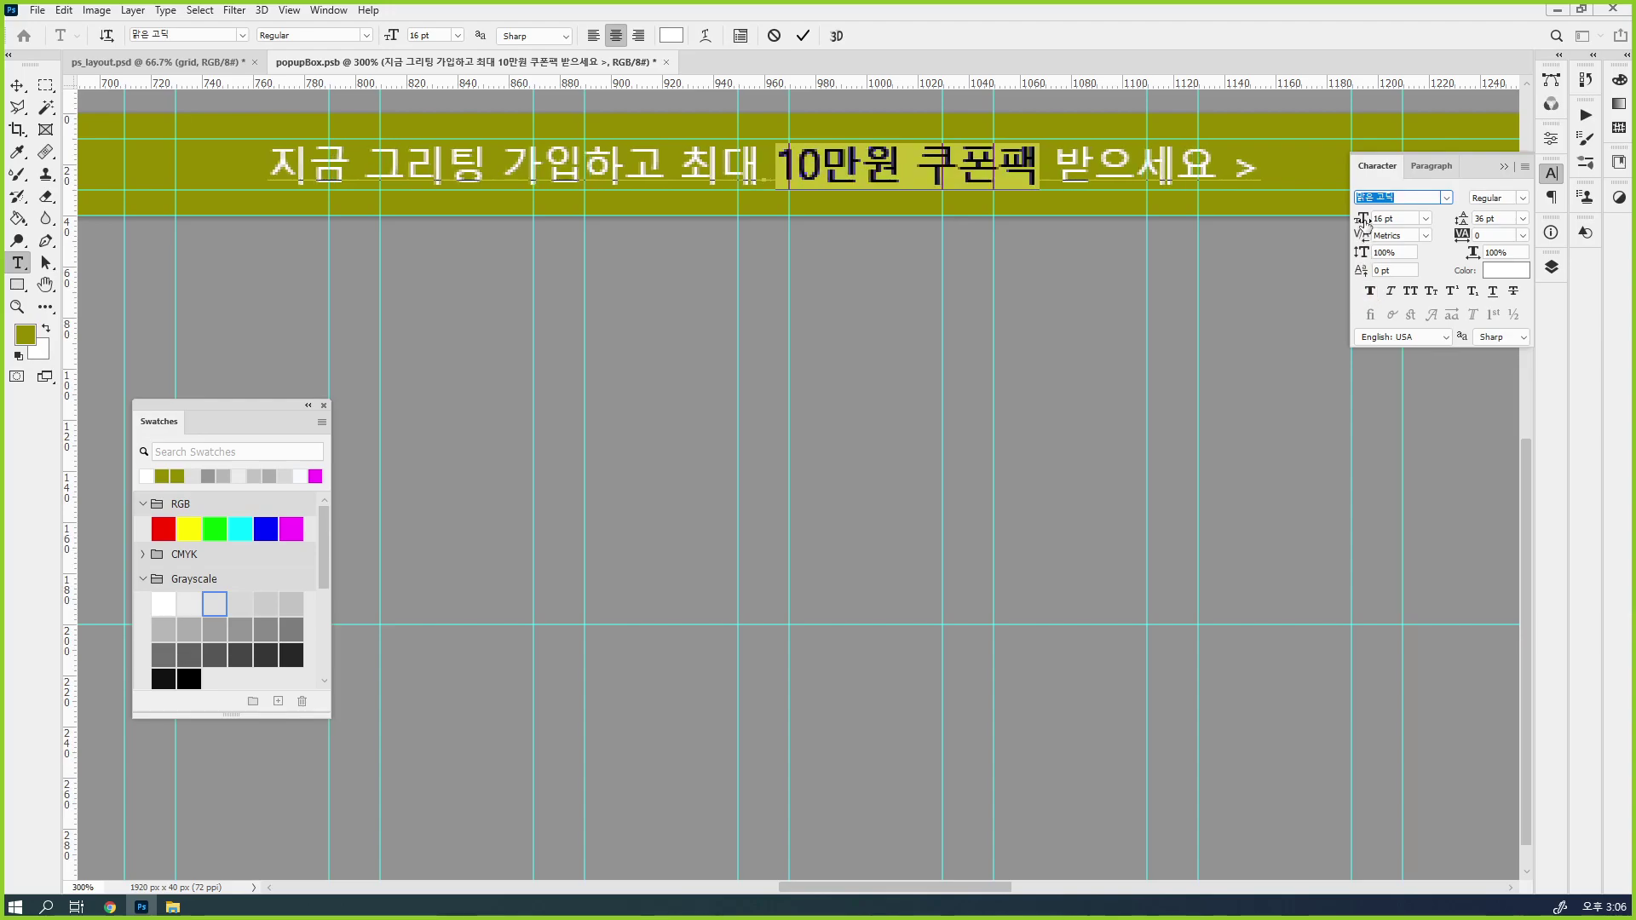
Set the font style of the words "10만원 쿠폰팩" to Bold and commit the text edit
{"action": "left_click", "coordinate": [1524, 201]}
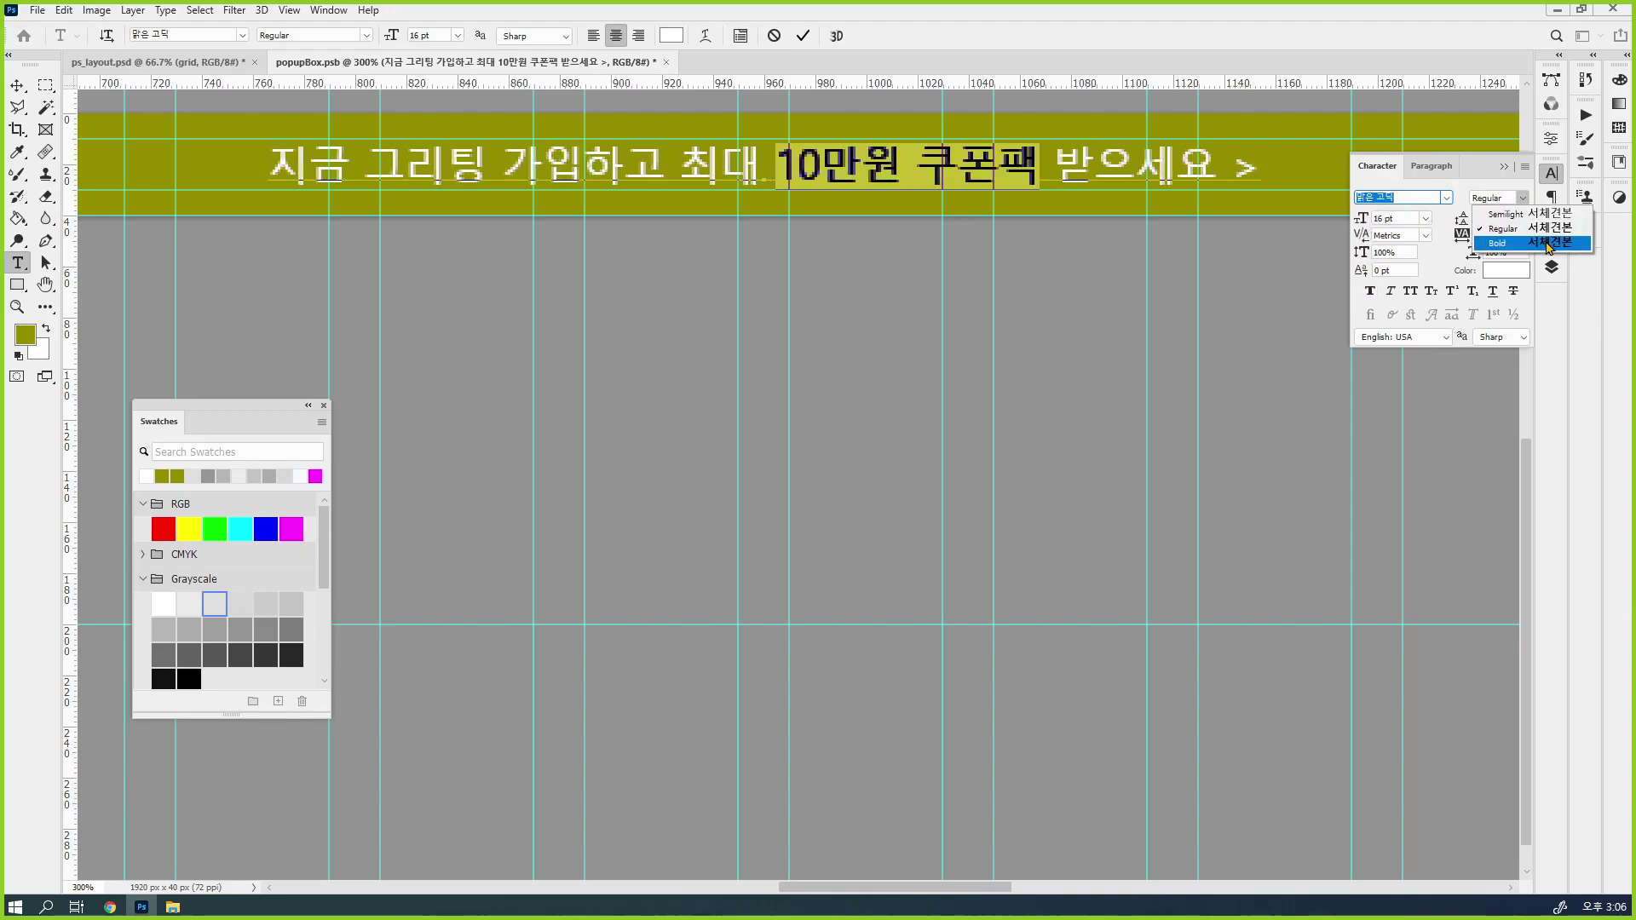
{"action": "left_click", "coordinate": [1548, 244]}
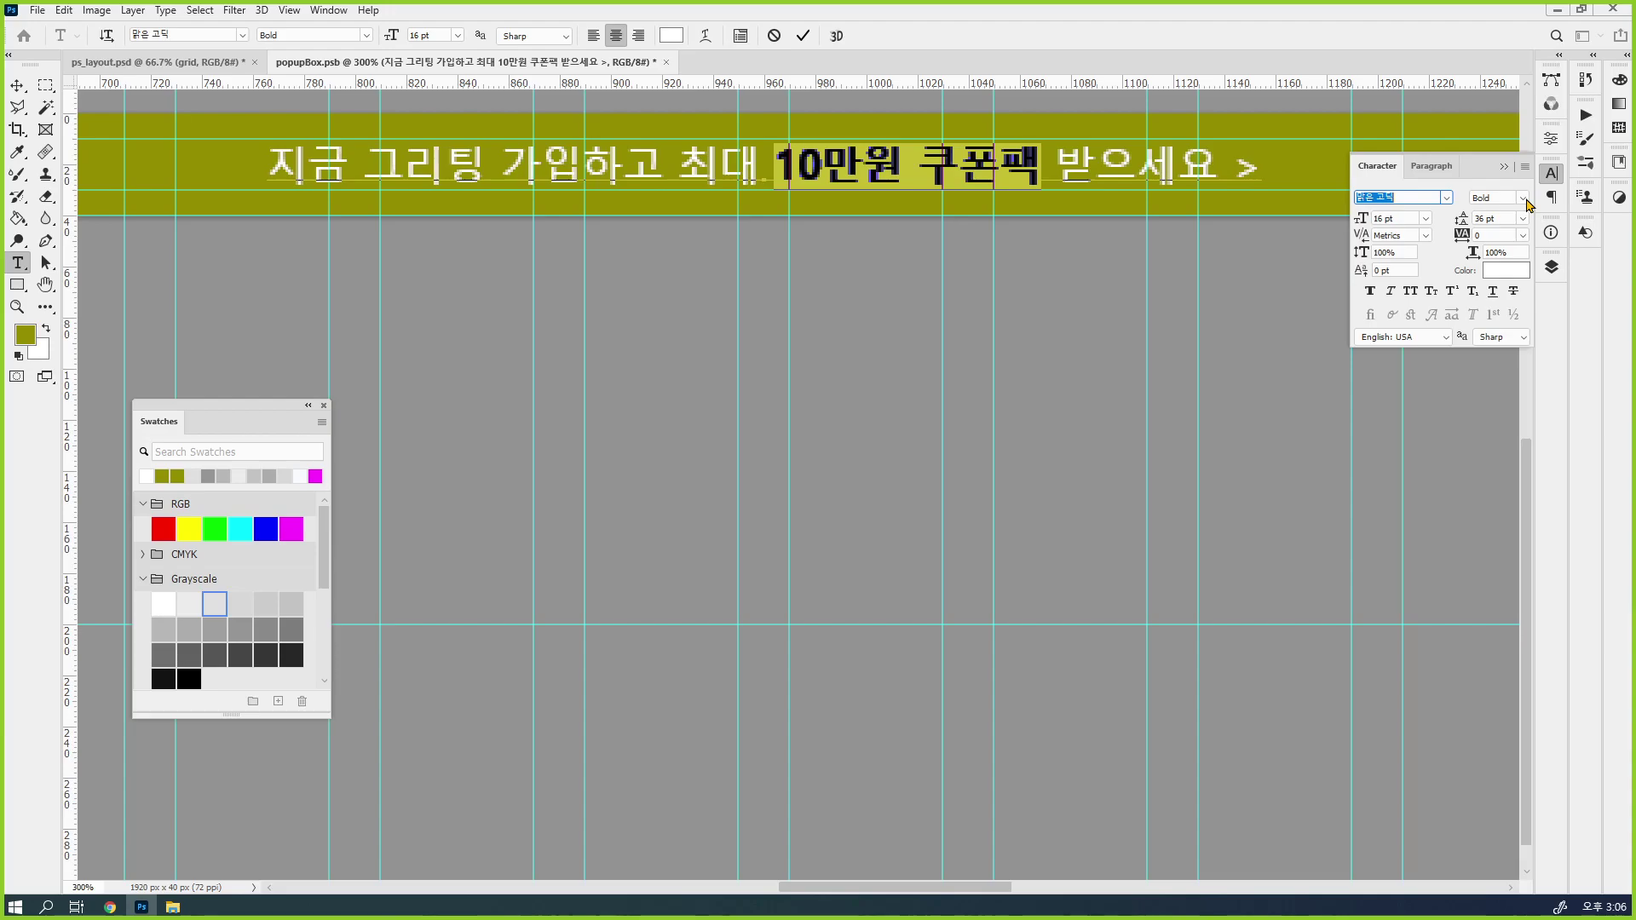
{"action": "left_click", "coordinate": [18, 86]}
{"action": "key", "text": "ctrl+minus"}
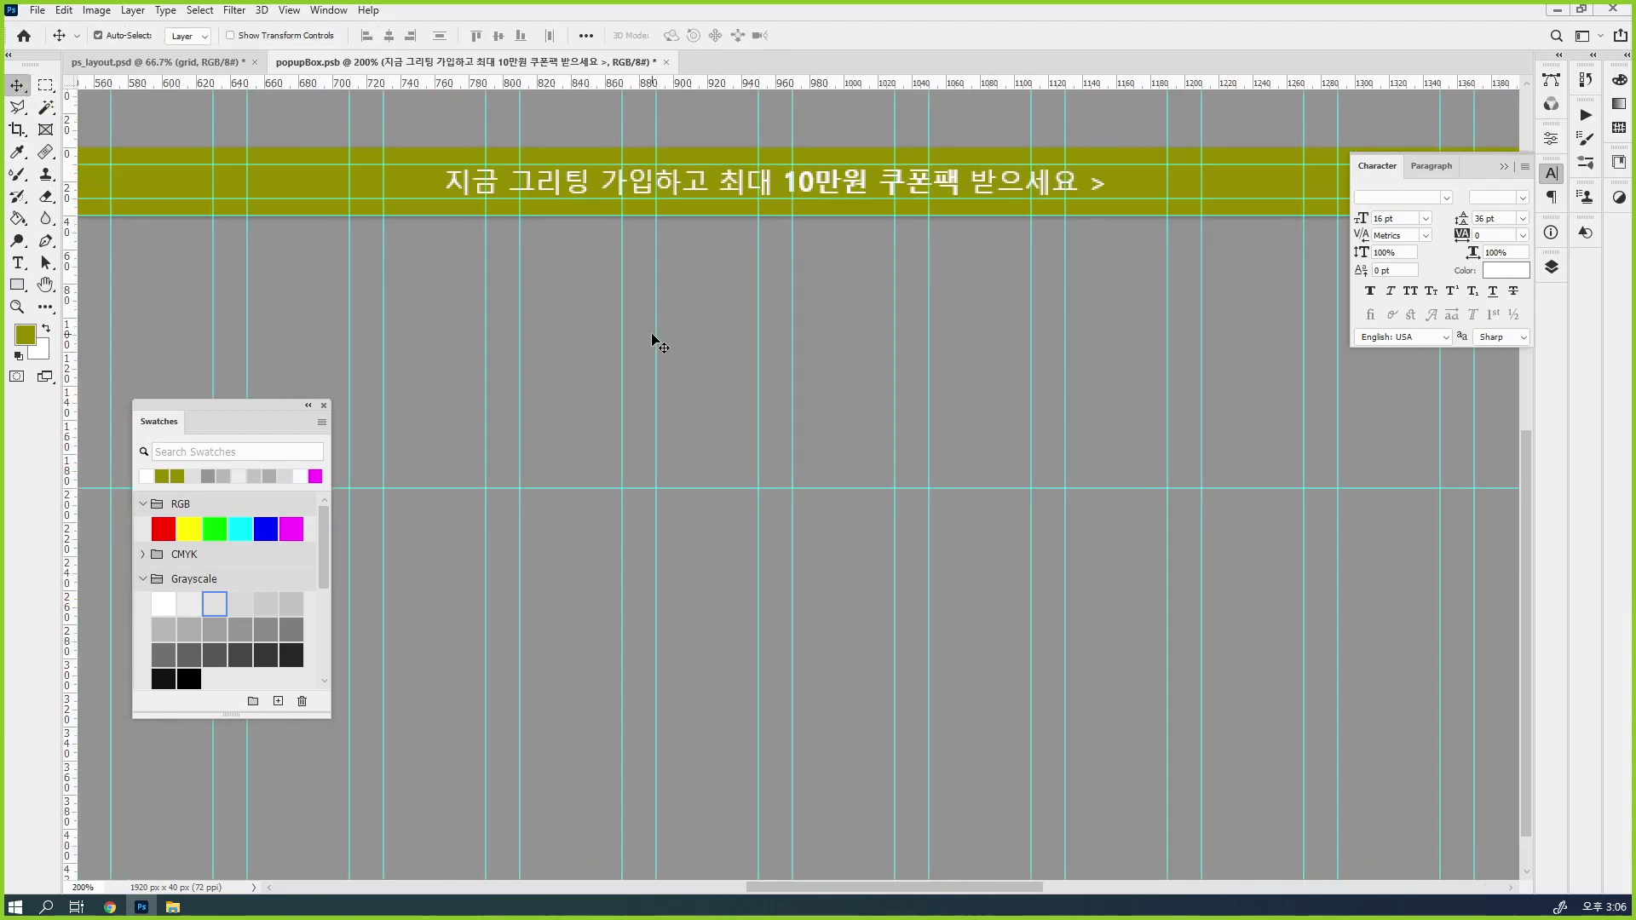
{"action": "key", "text": "ctrl+minus"}
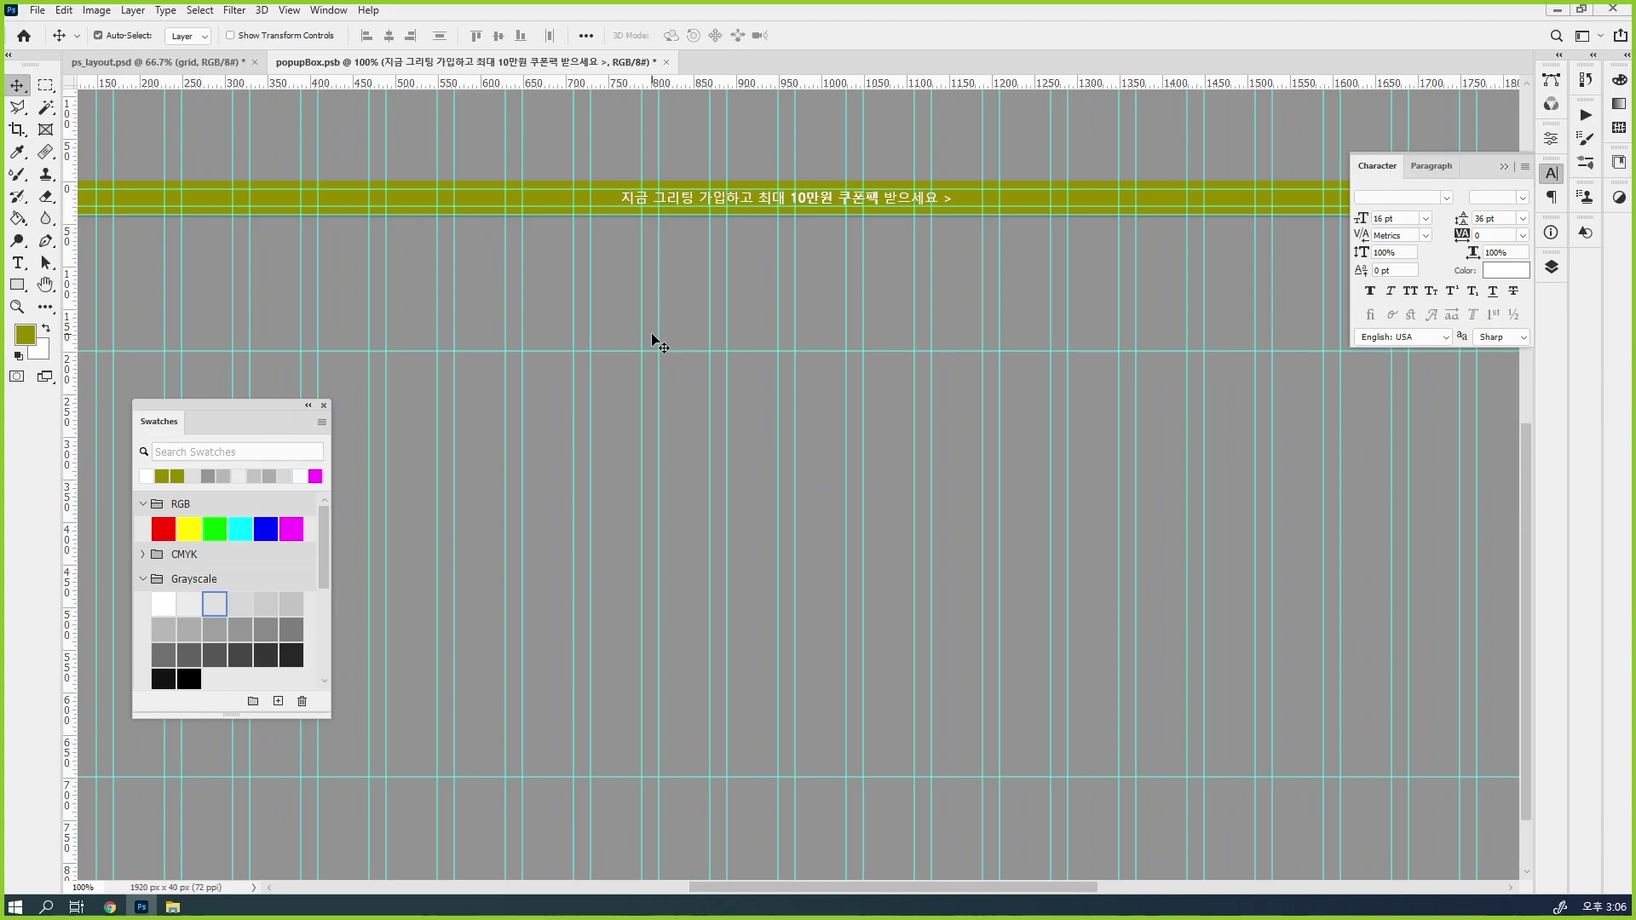
{"action": "key", "text": "ctrl+minus"}
{"action": "key", "text": "ctrl+plus"}
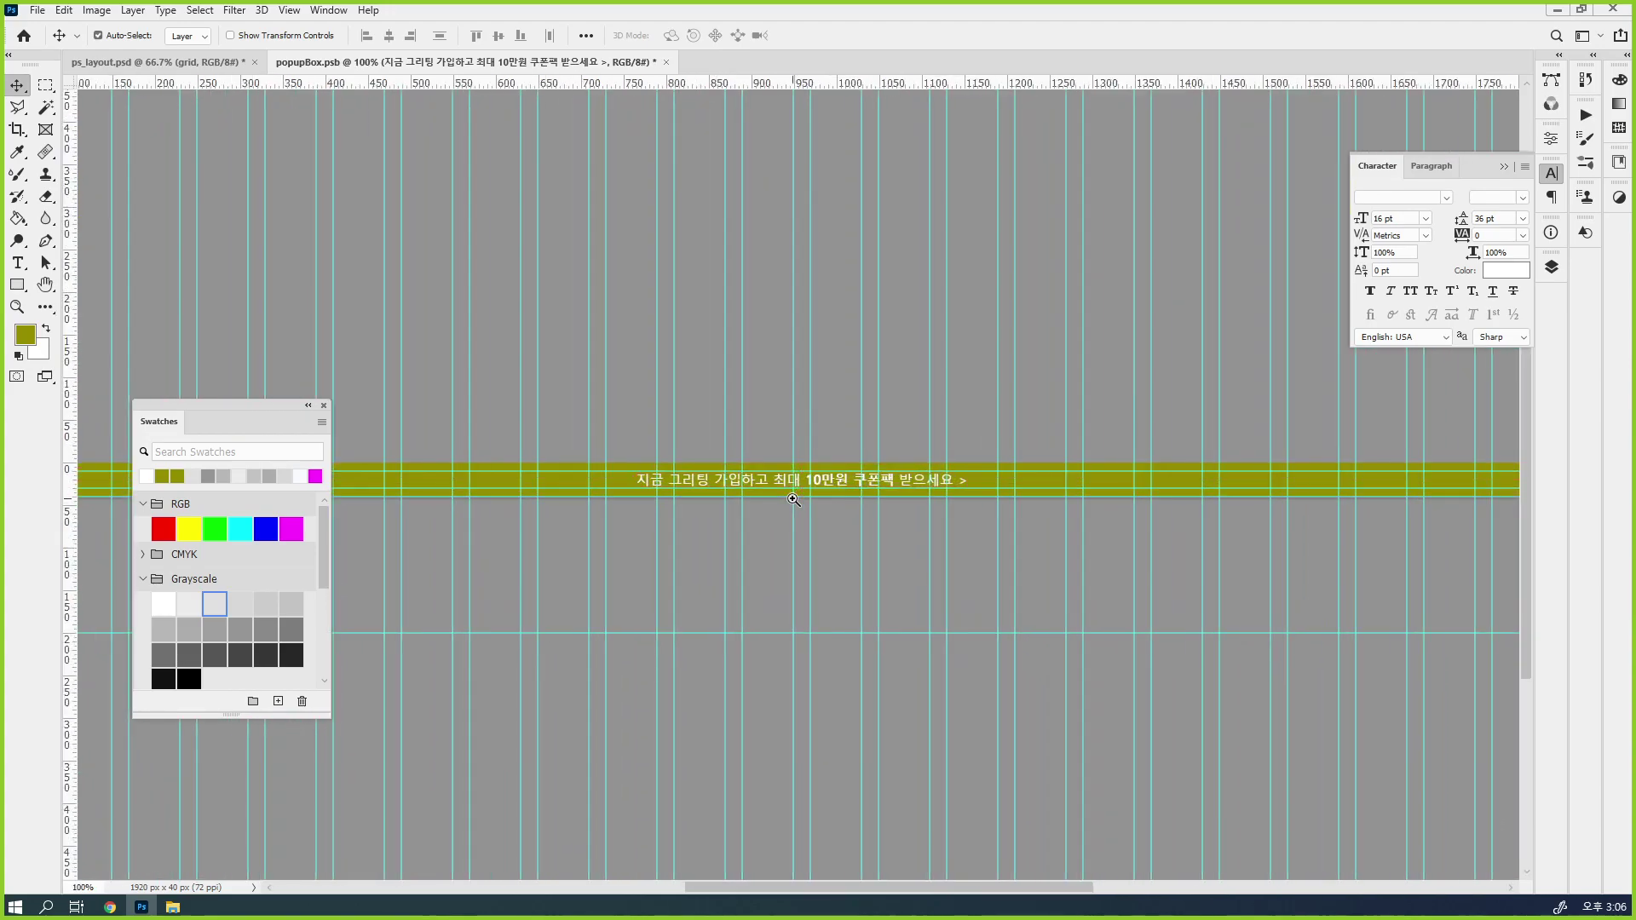
{"action": "key", "text": "ctrl+plus"}
{"action": "left_click_drag", "start_coordinate": [766, 529], "coordinate": [826, 273]}
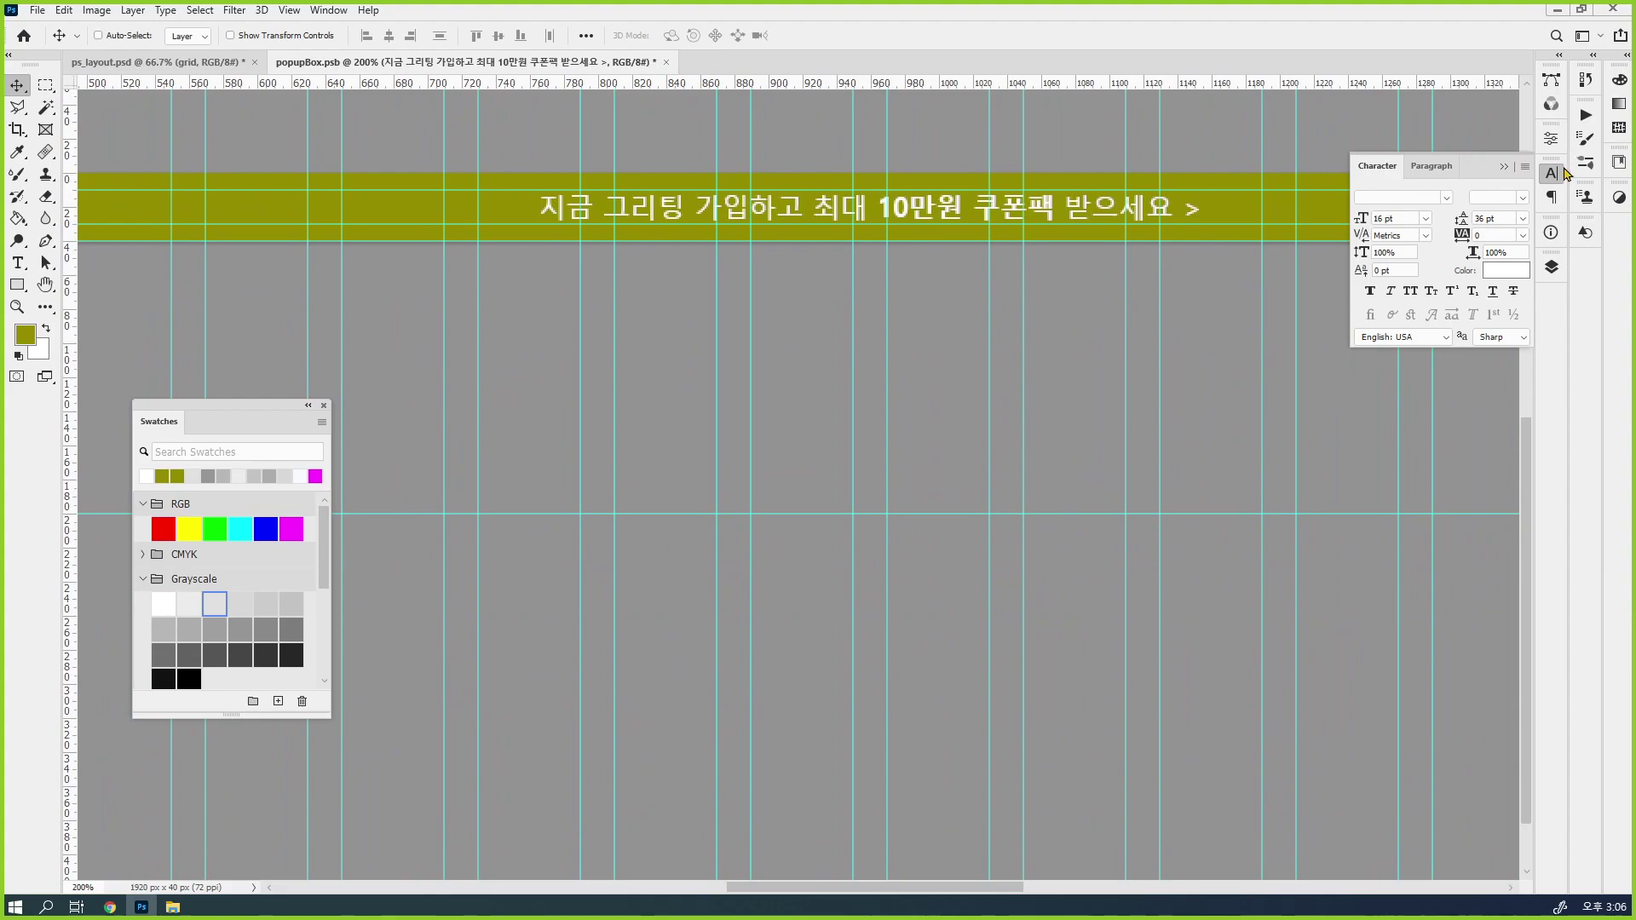
Rename the banner text layer as popup_text and give it the Gray color label
{"action": "left_click", "coordinate": [1551, 268]}
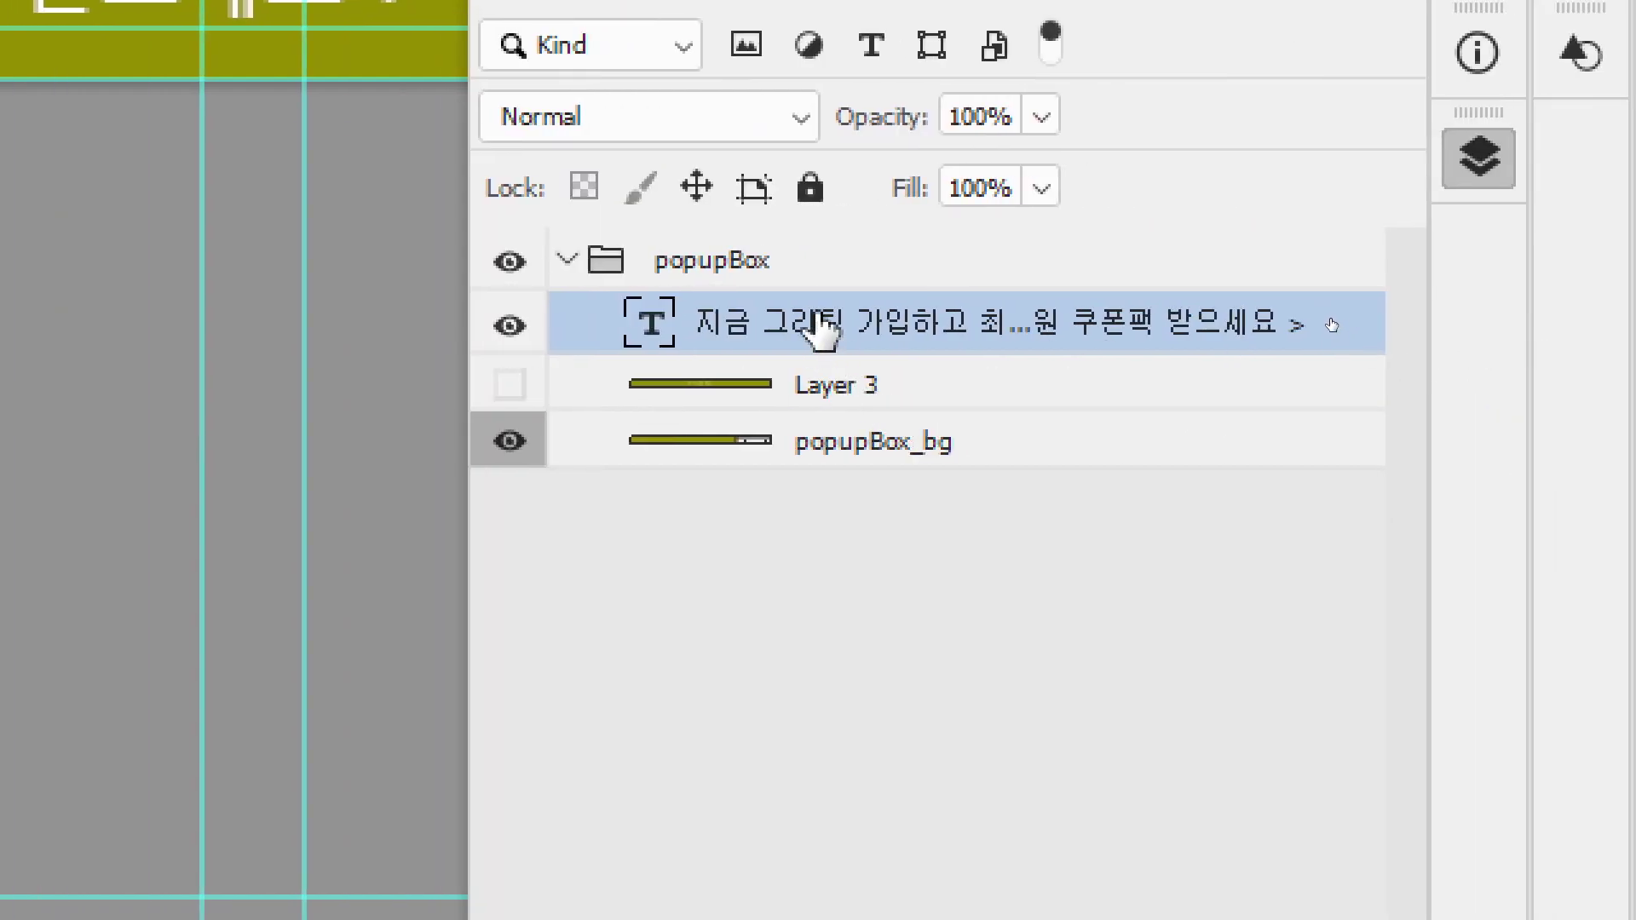
{"action": "double_click", "coordinate": [818, 326]}
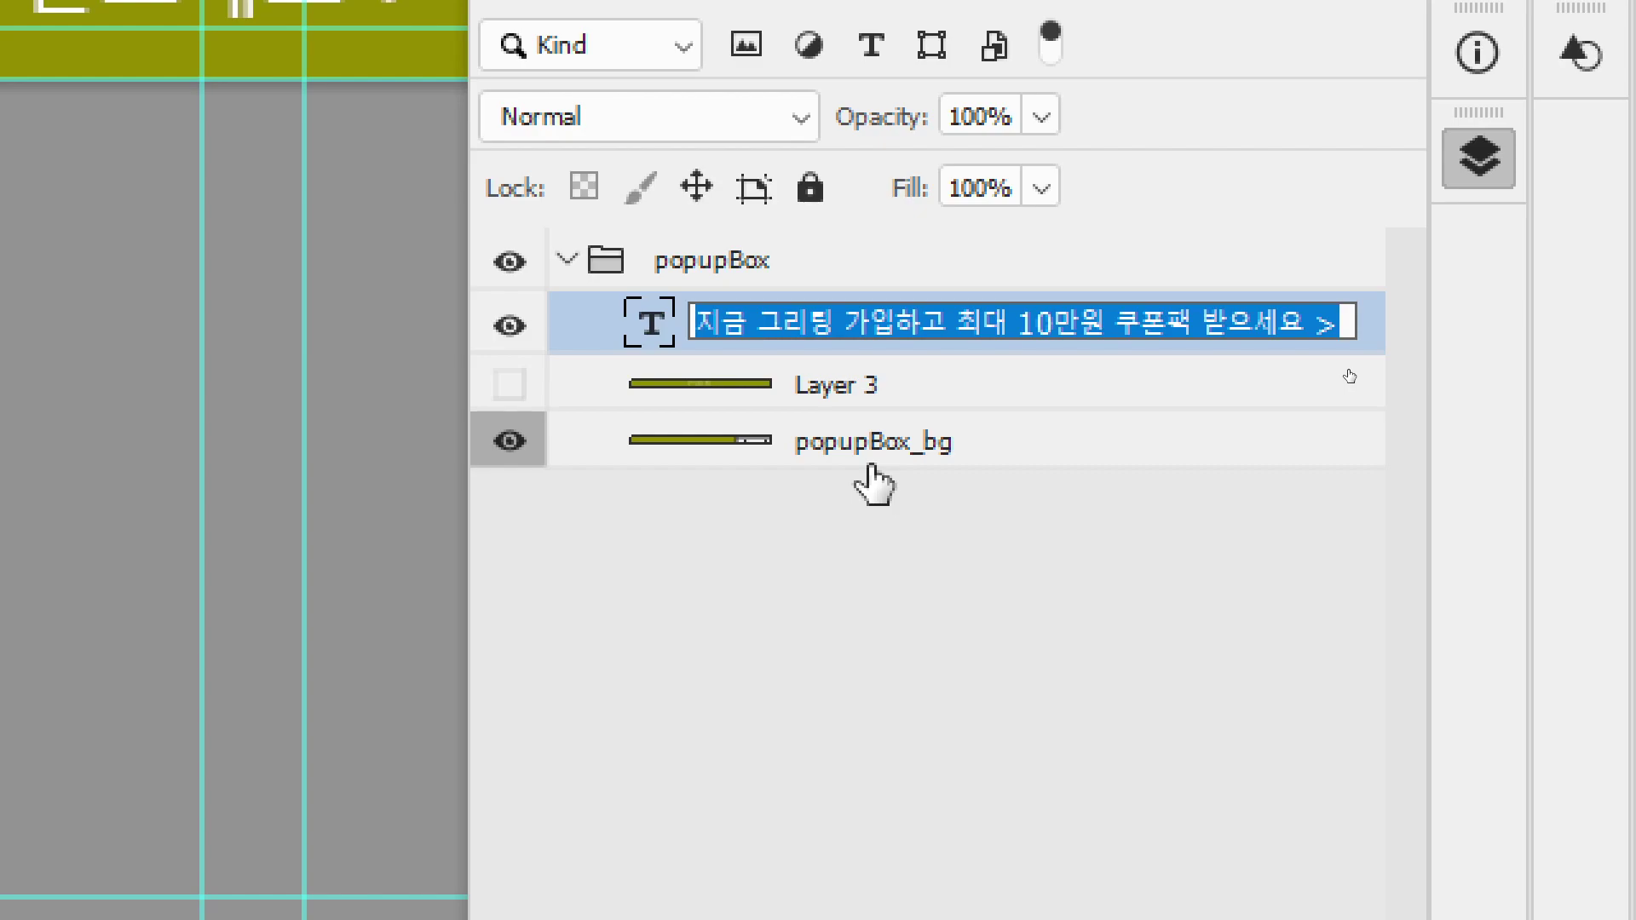
{"action": "type", "text": "popu"}
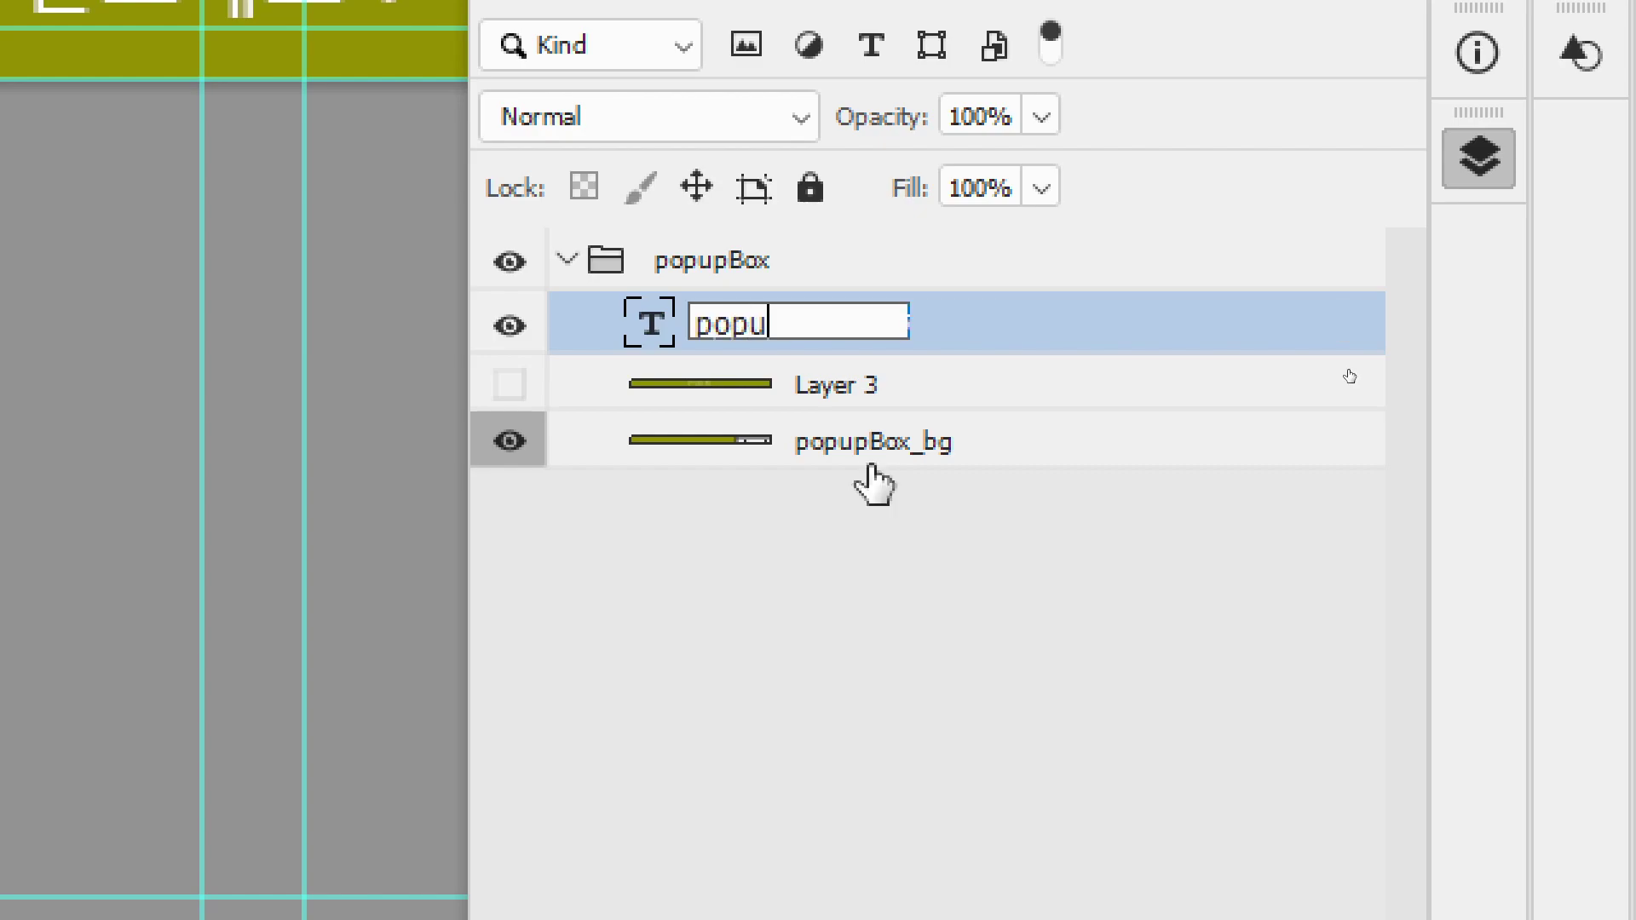
{"action": "type", "text": "p_text"}
{"action": "key", "text": "Return"}
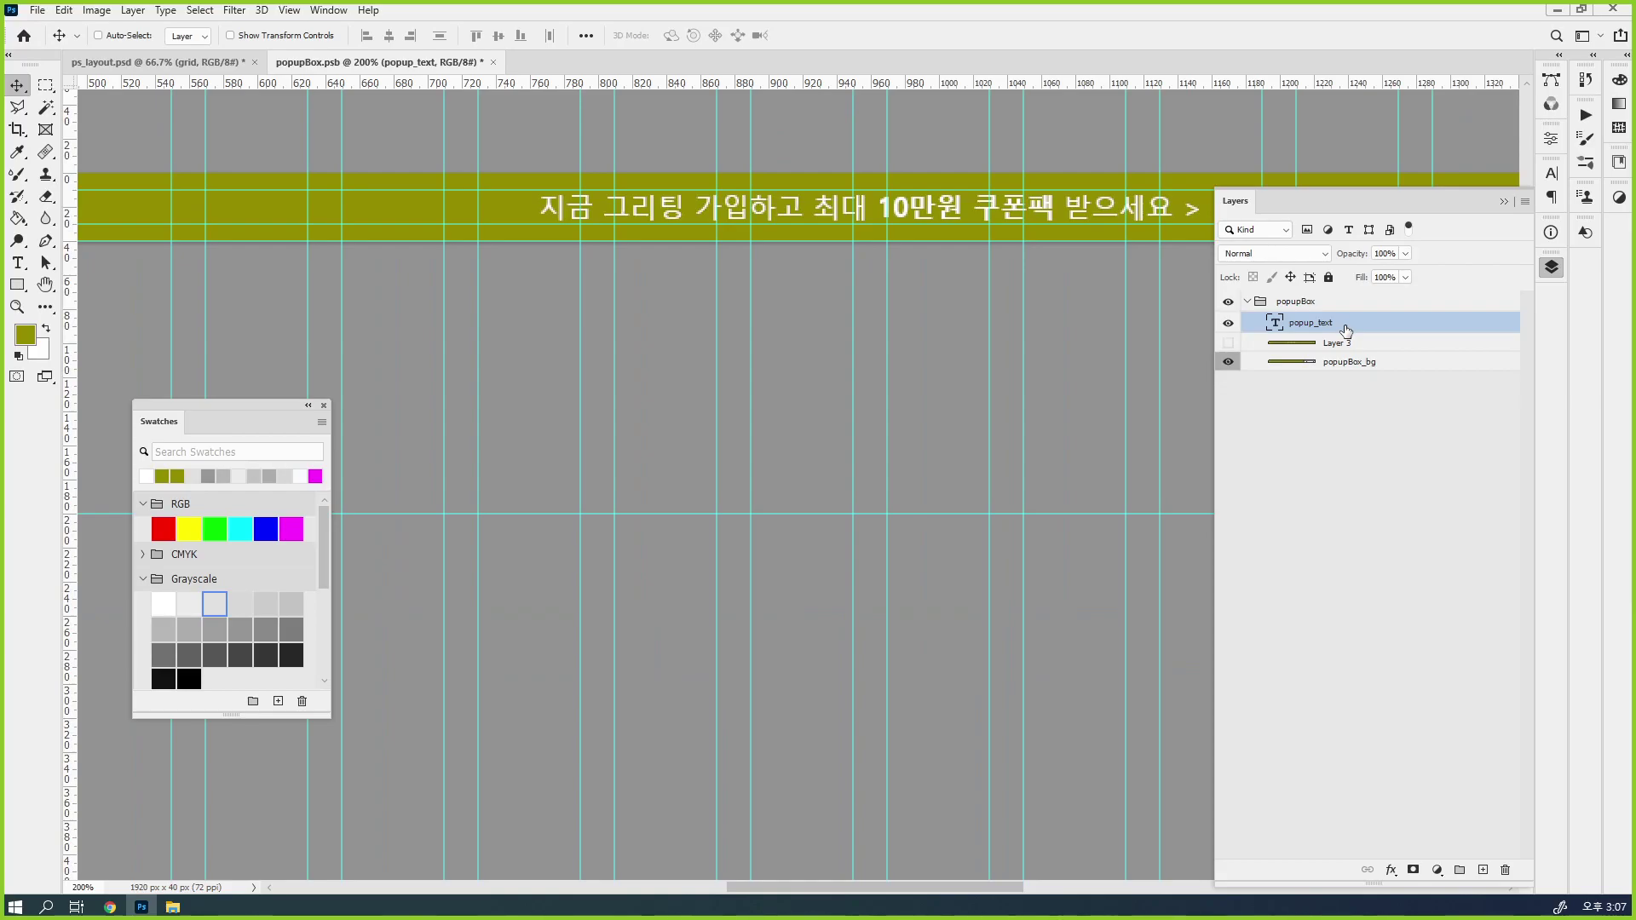
{"action": "right_click", "coordinate": [1345, 331]}
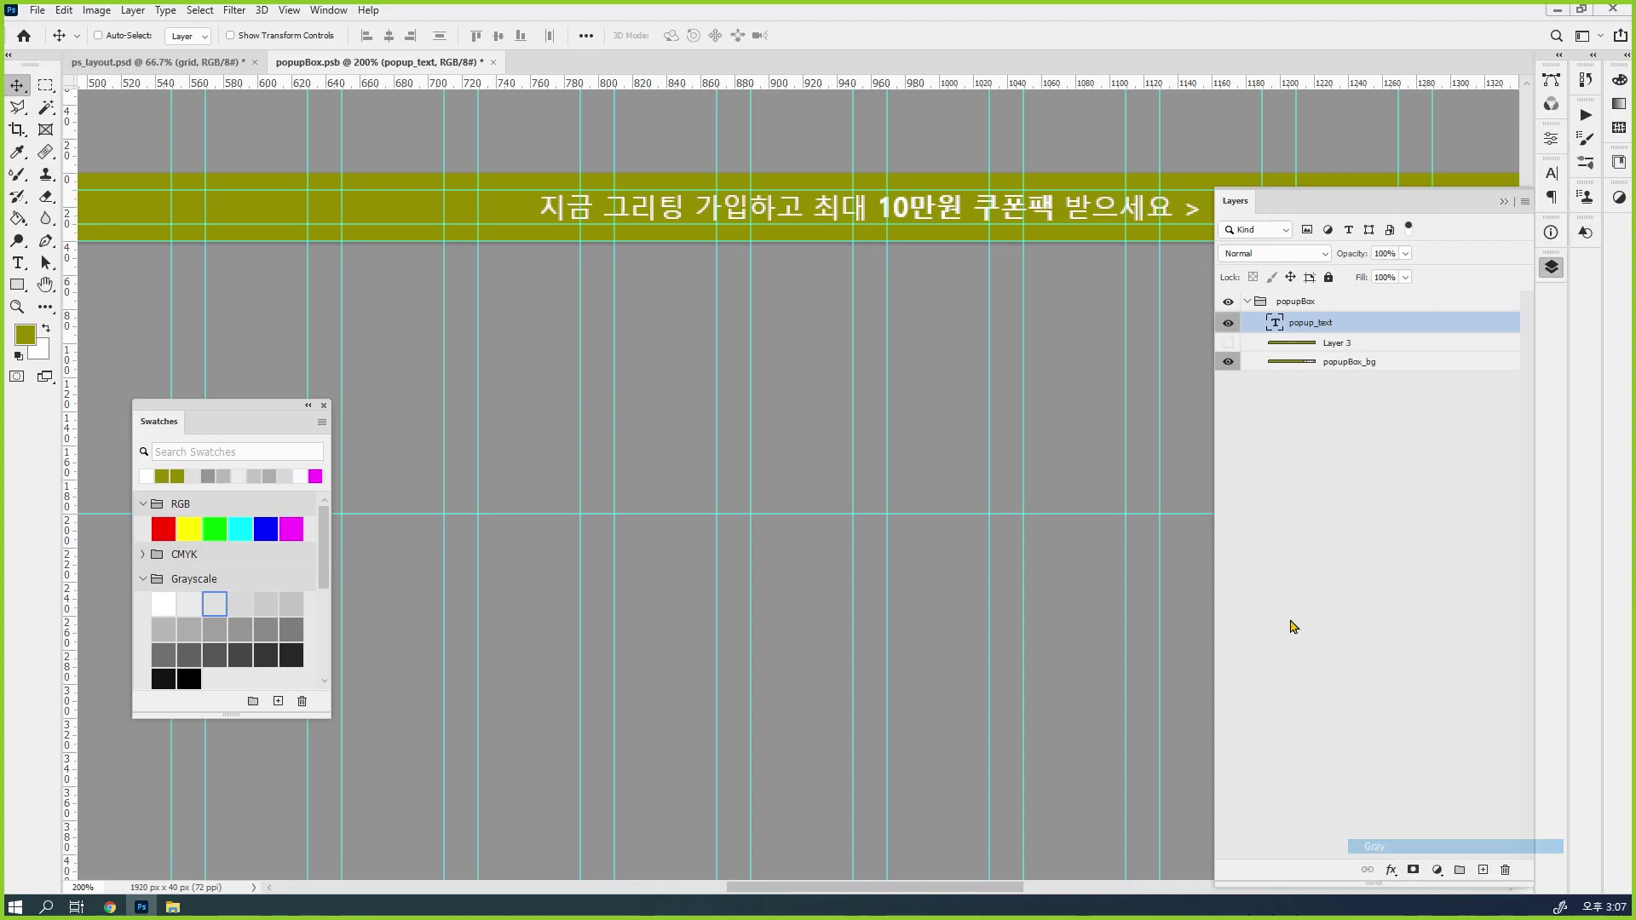
{"action": "left_click", "coordinate": [1401, 847]}
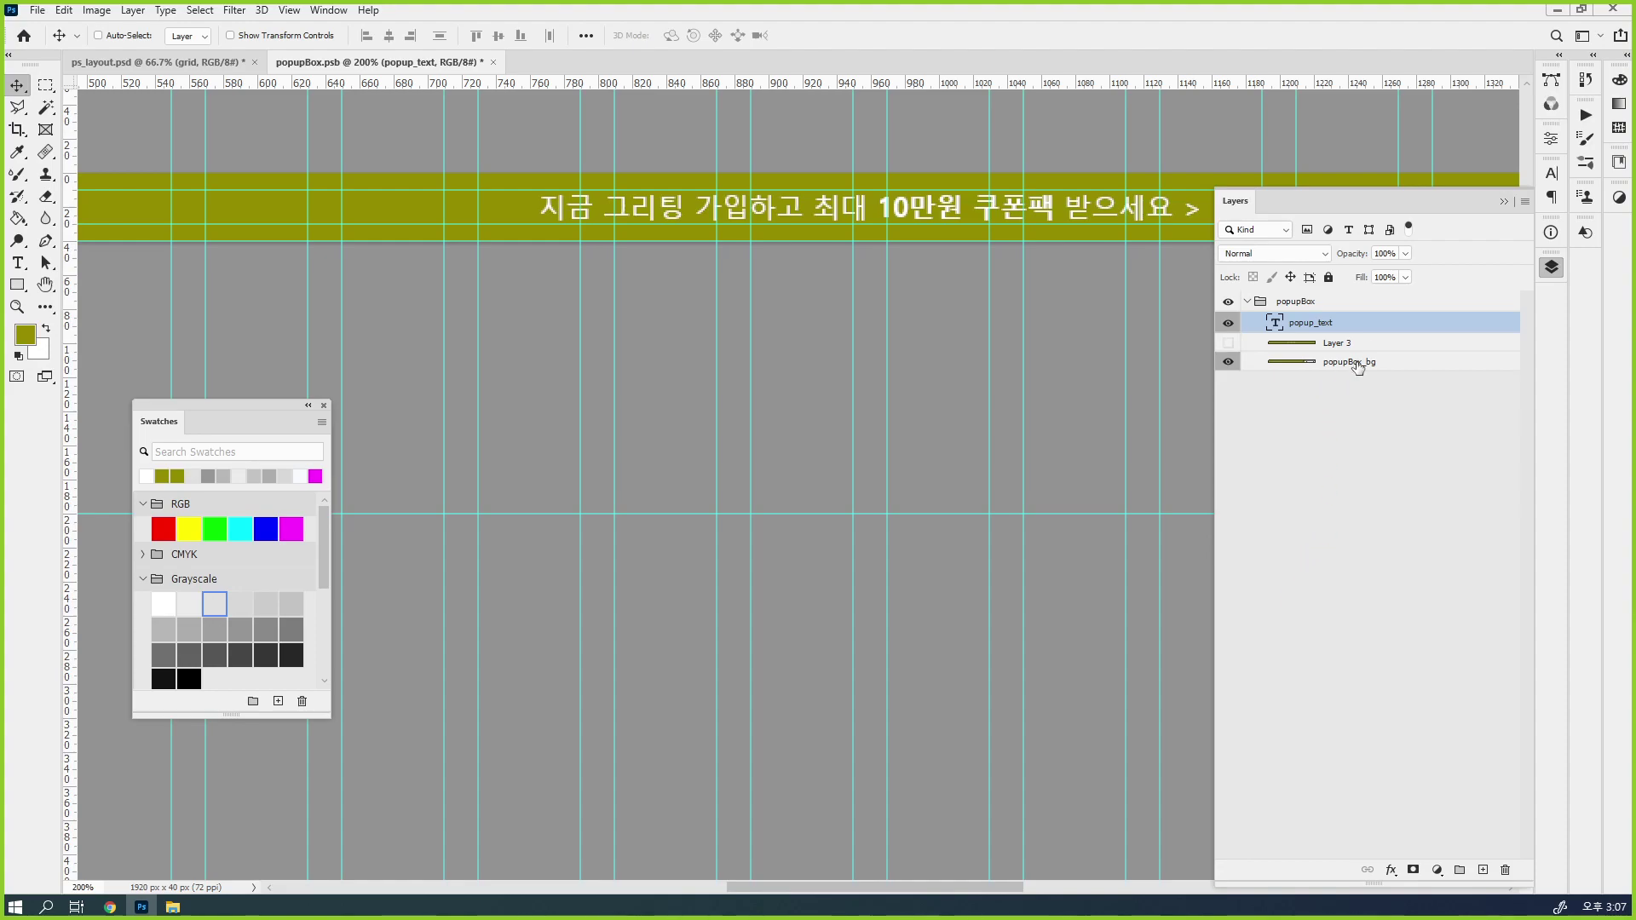
Delete the hidden Layer 3 reference image and save the popupBox smart object
{"action": "left_click", "coordinate": [1305, 352]}
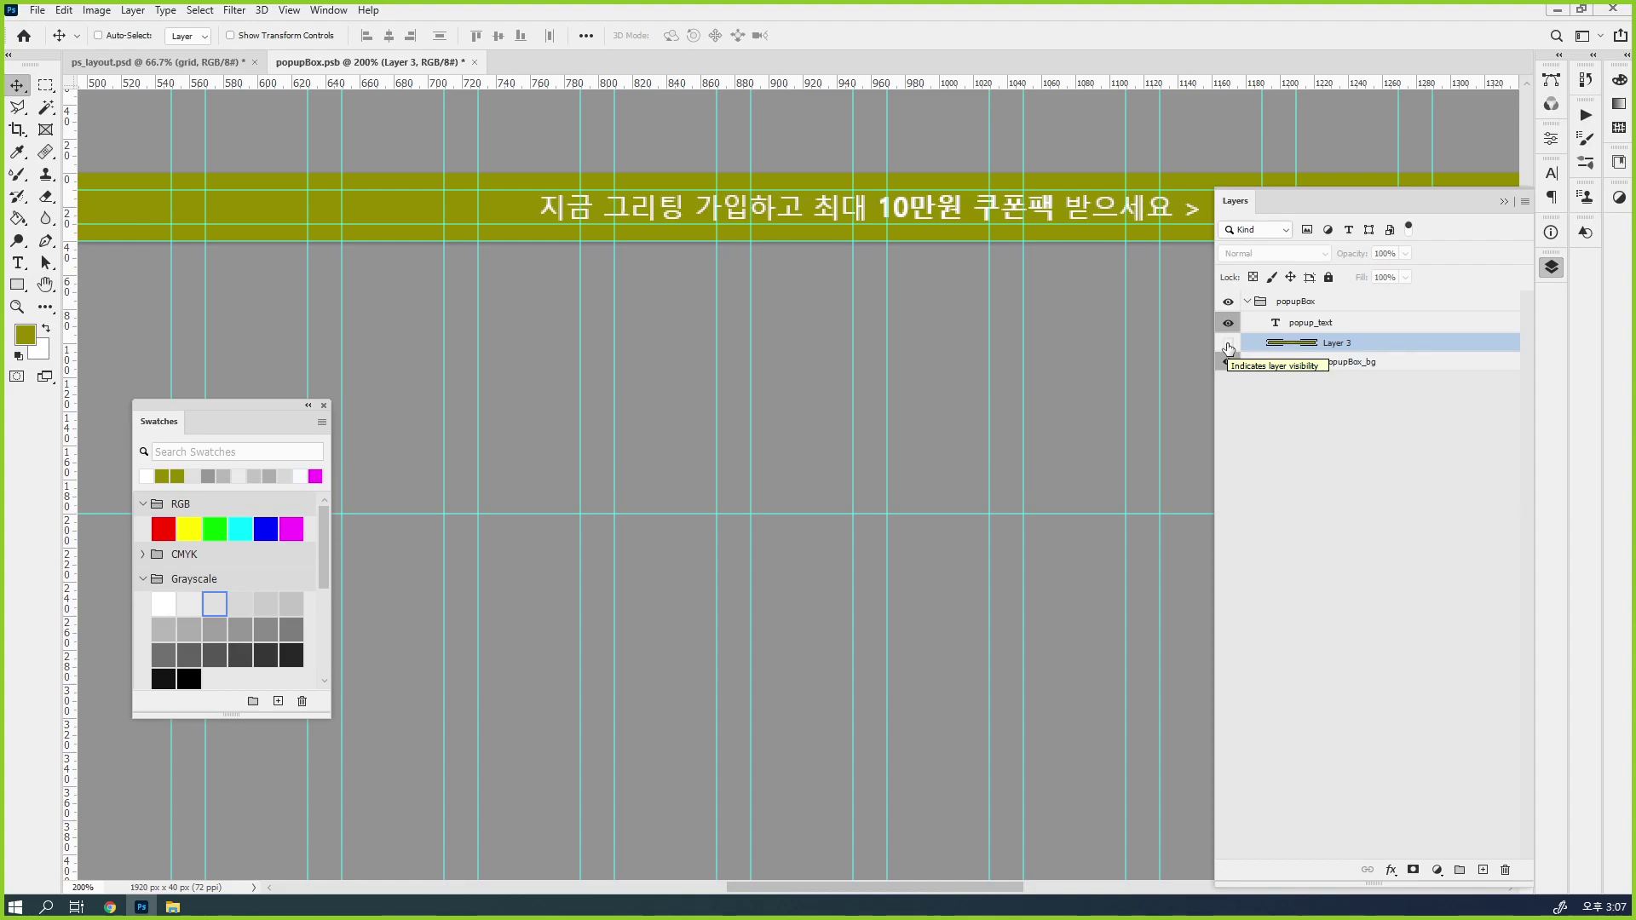
{"action": "key", "text": "Delete"}
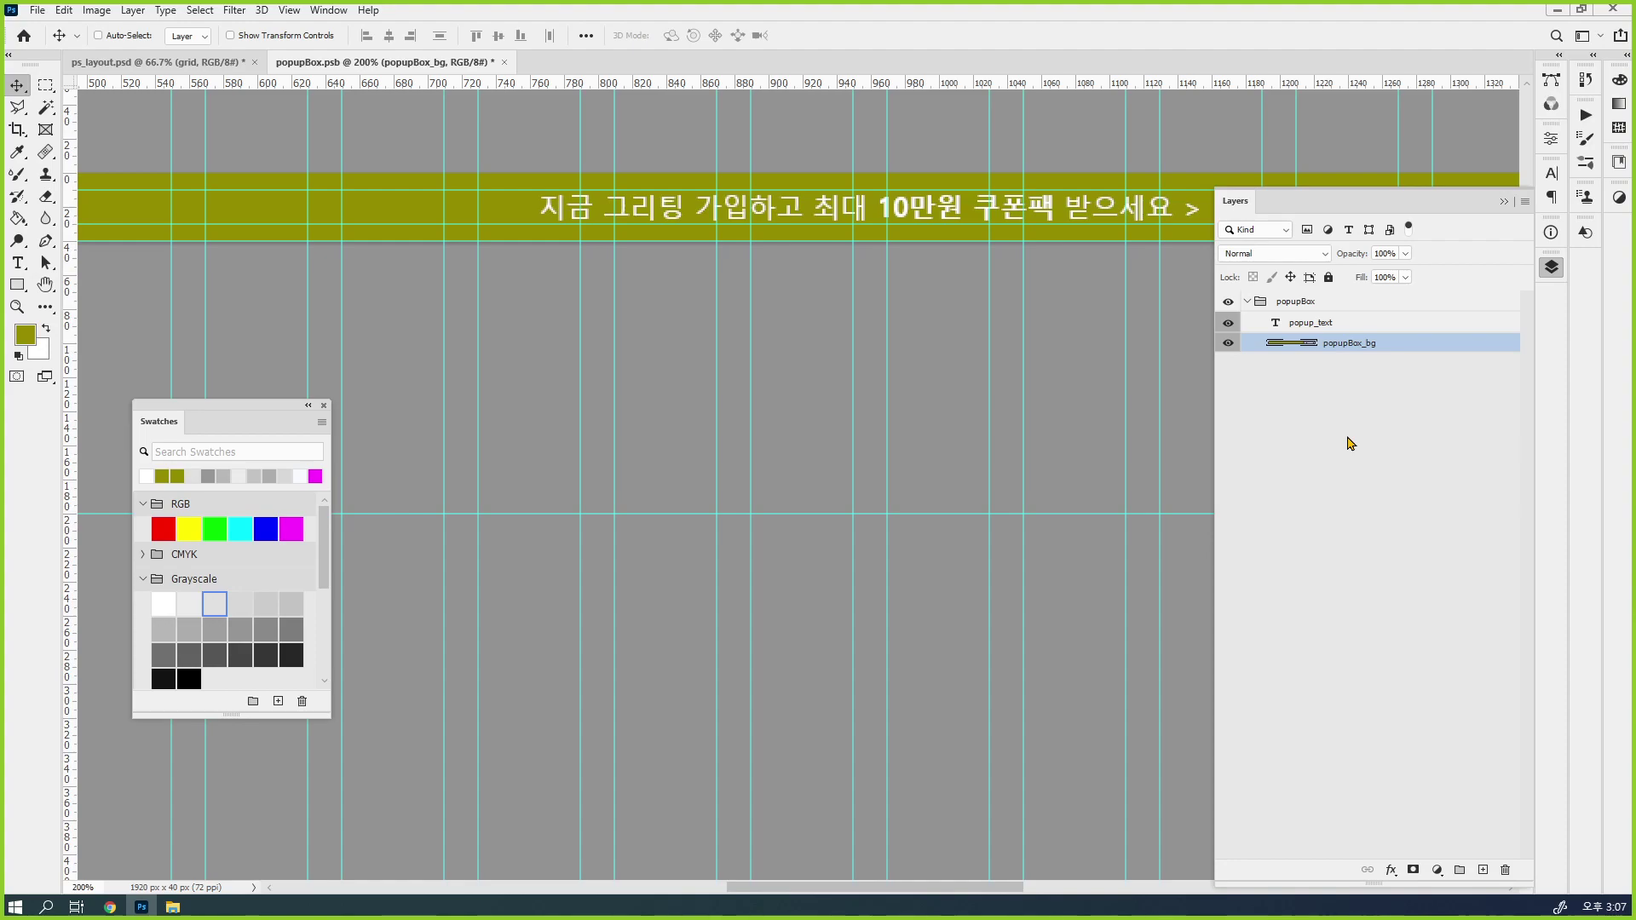
{"action": "left_click", "coordinate": [1368, 418]}
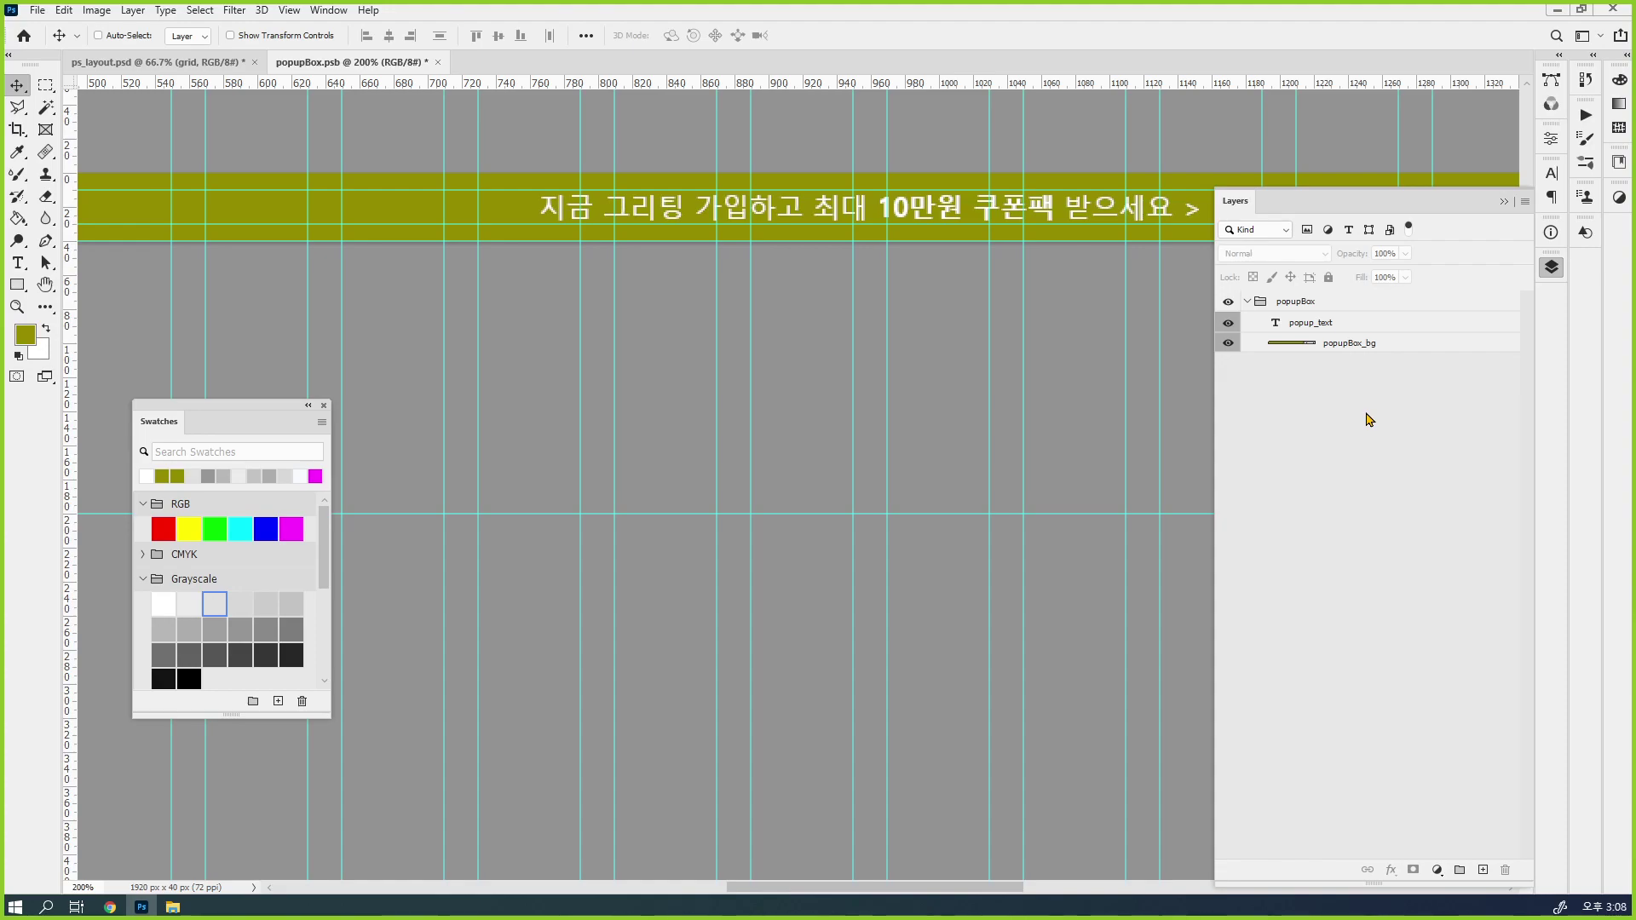
{"action": "key", "text": "ctrl+s"}
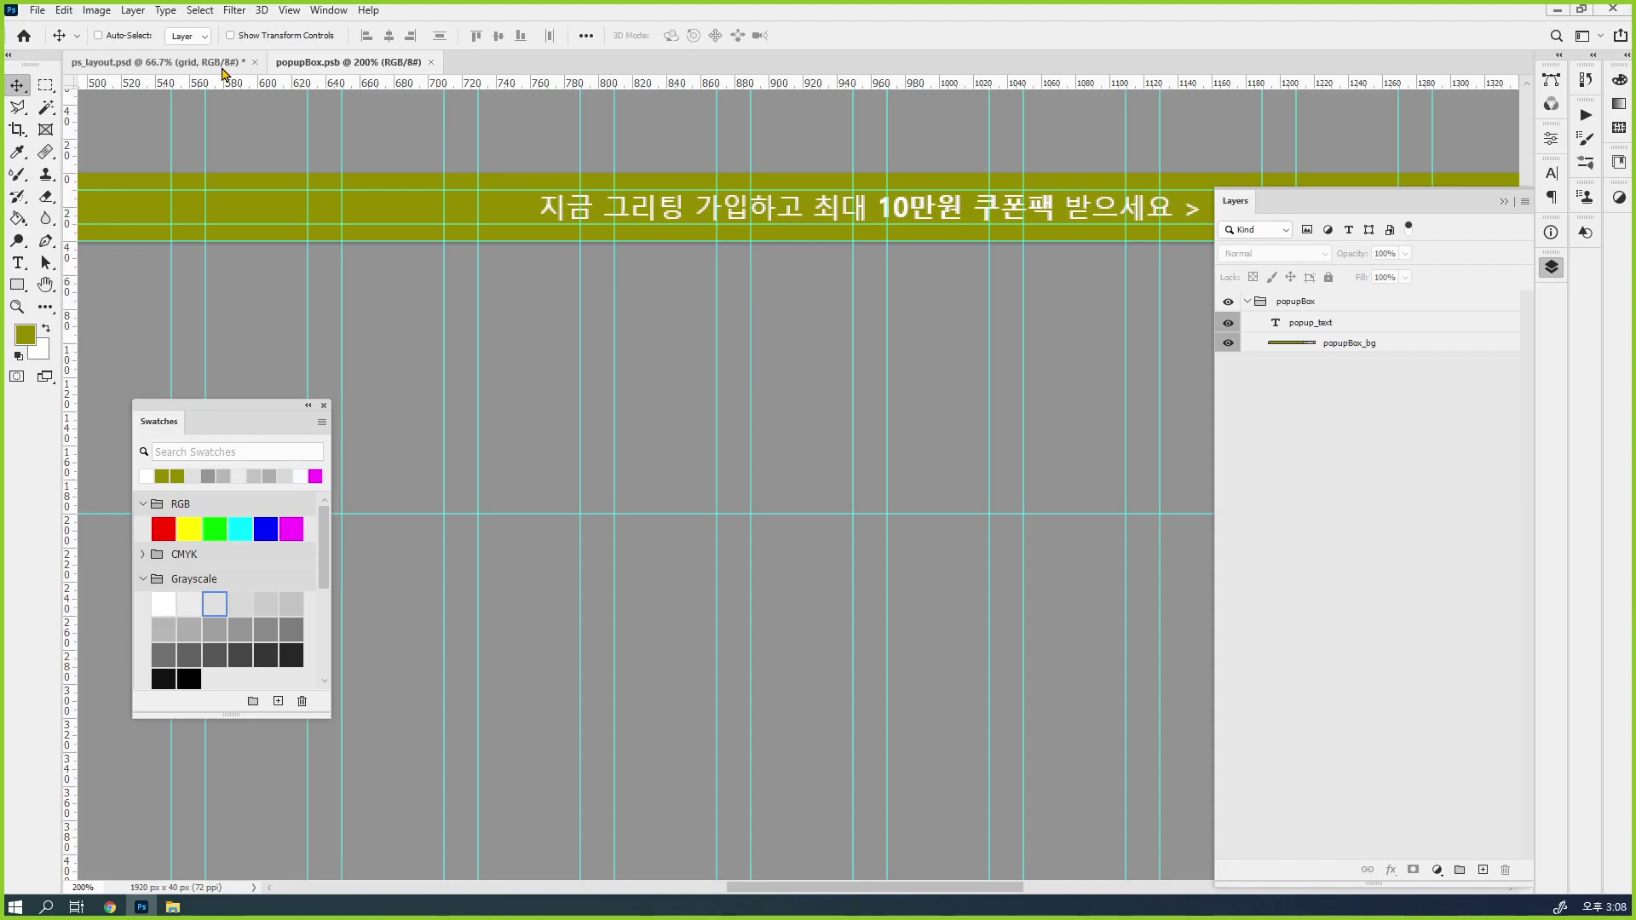
Switch to the ps_layout.psd document and compare the page with the popupBox layer hidden and shown
{"action": "left_click", "coordinate": [224, 67]}
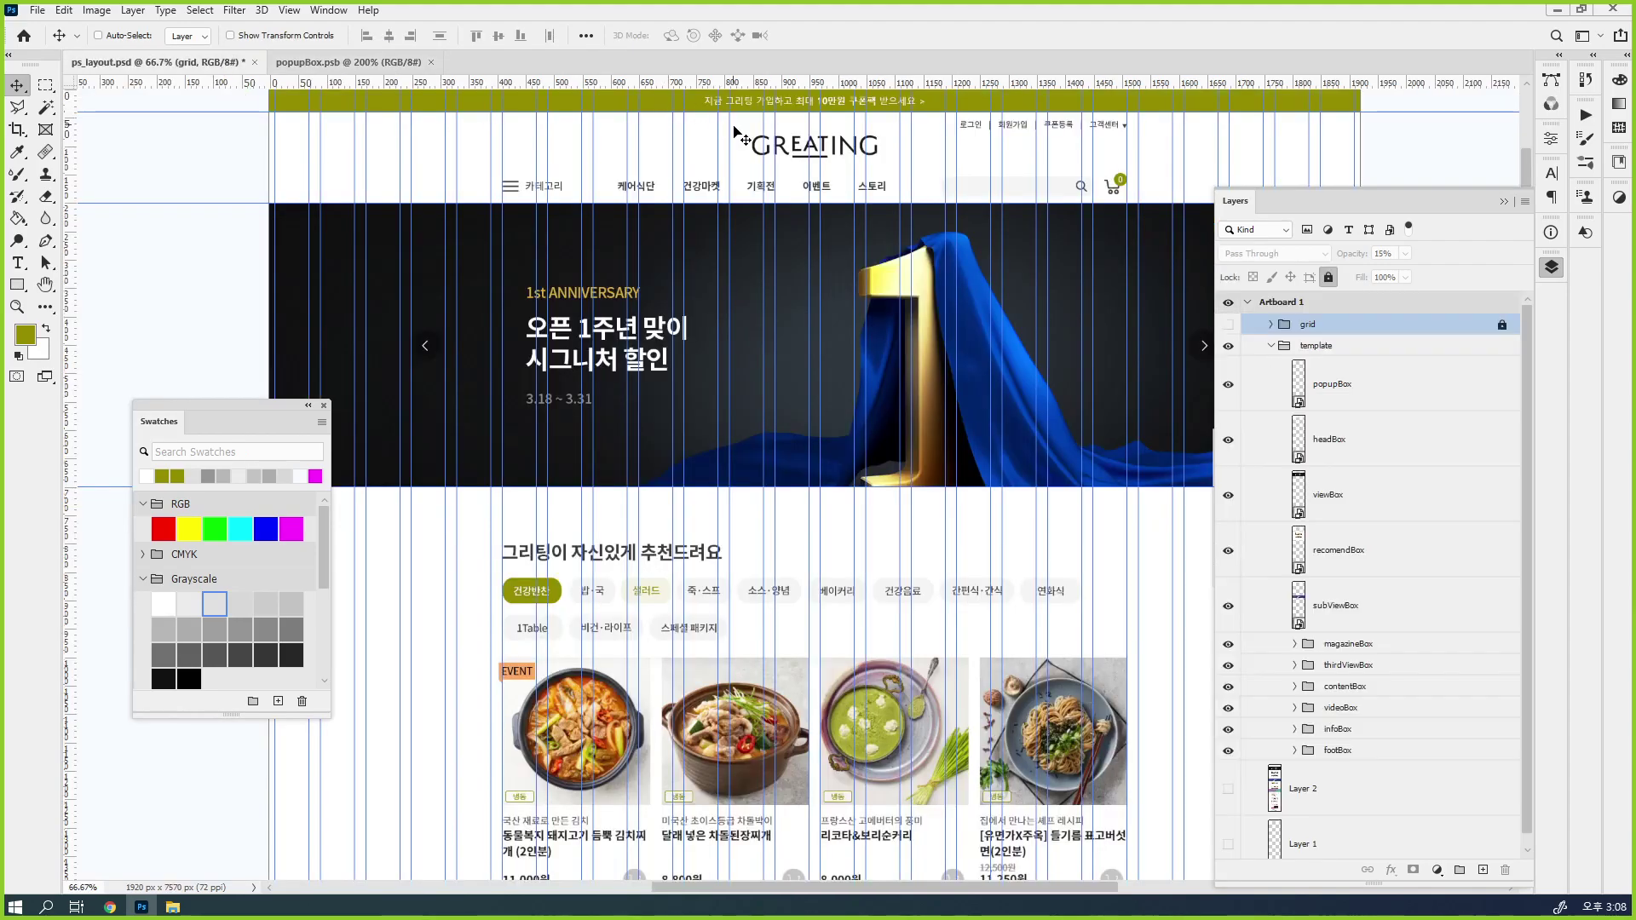
{"action": "scroll", "coordinate": [778, 244], "scroll_direction": "up", "scroll_amount": 3}
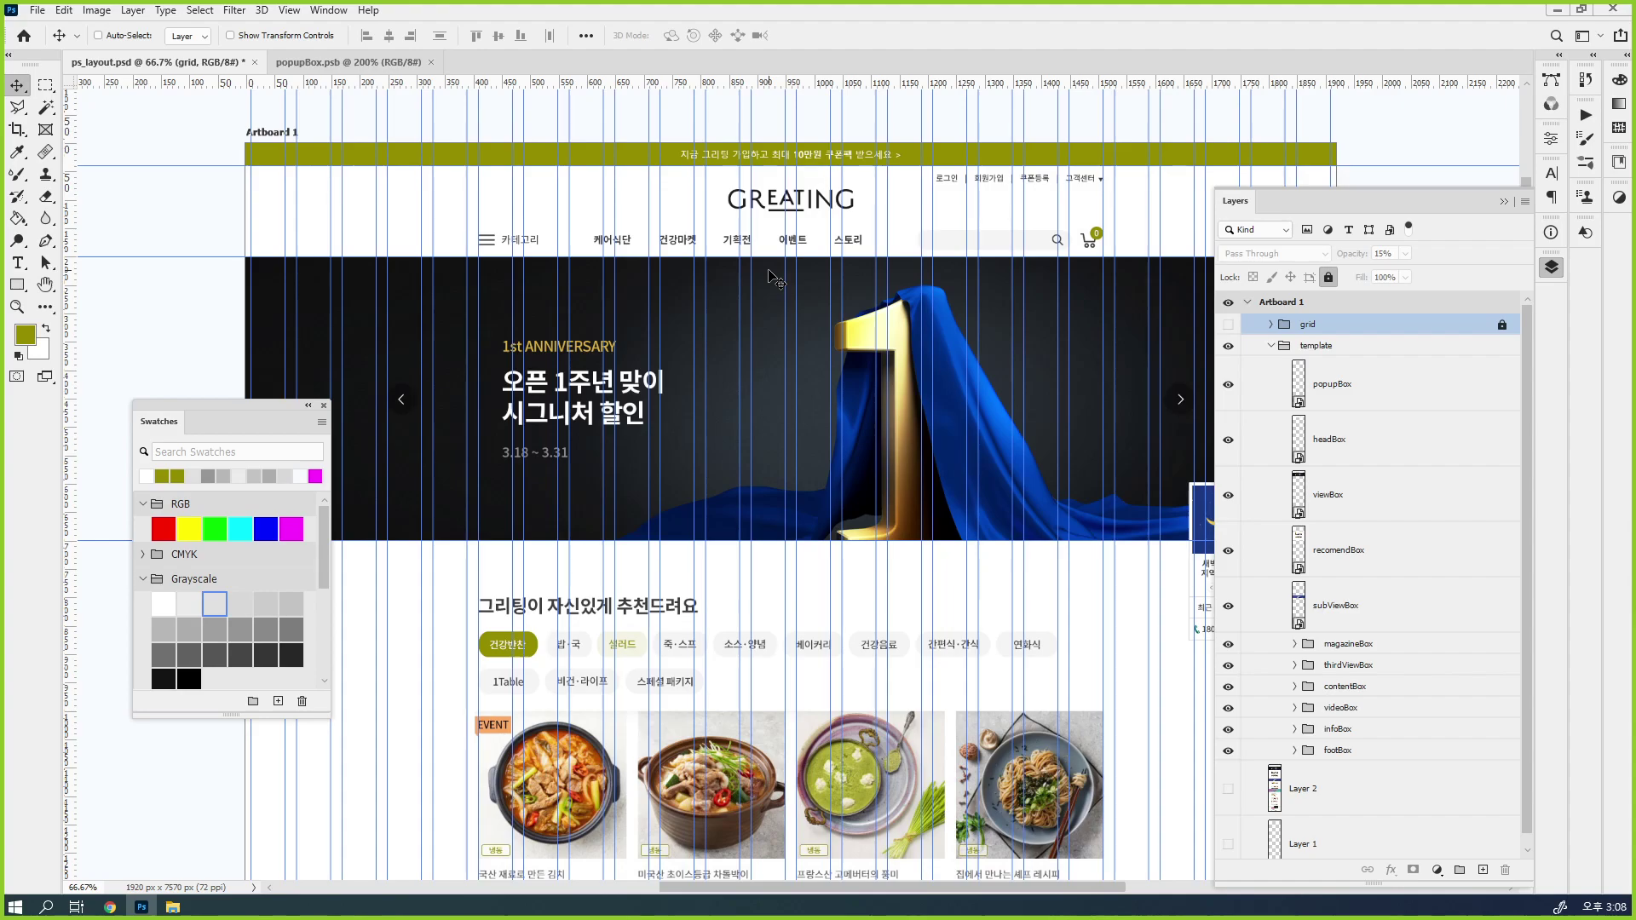
{"action": "left_click", "coordinate": [1375, 354]}
{"action": "left_click", "coordinate": [1316, 409]}
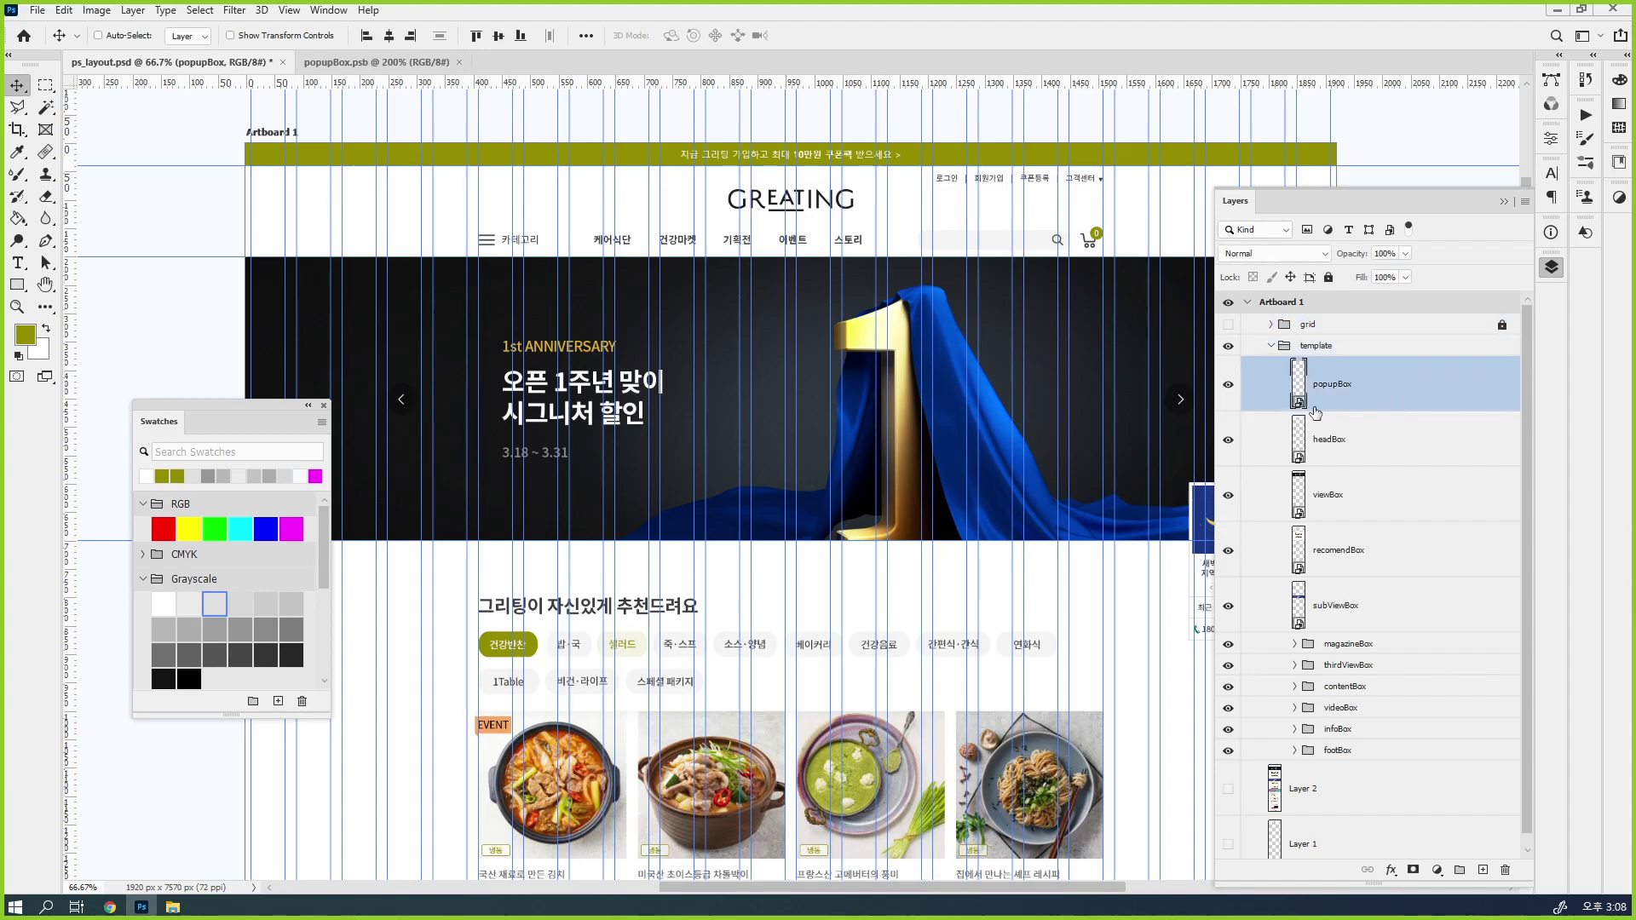
{"action": "left_click", "coordinate": [1228, 385]}
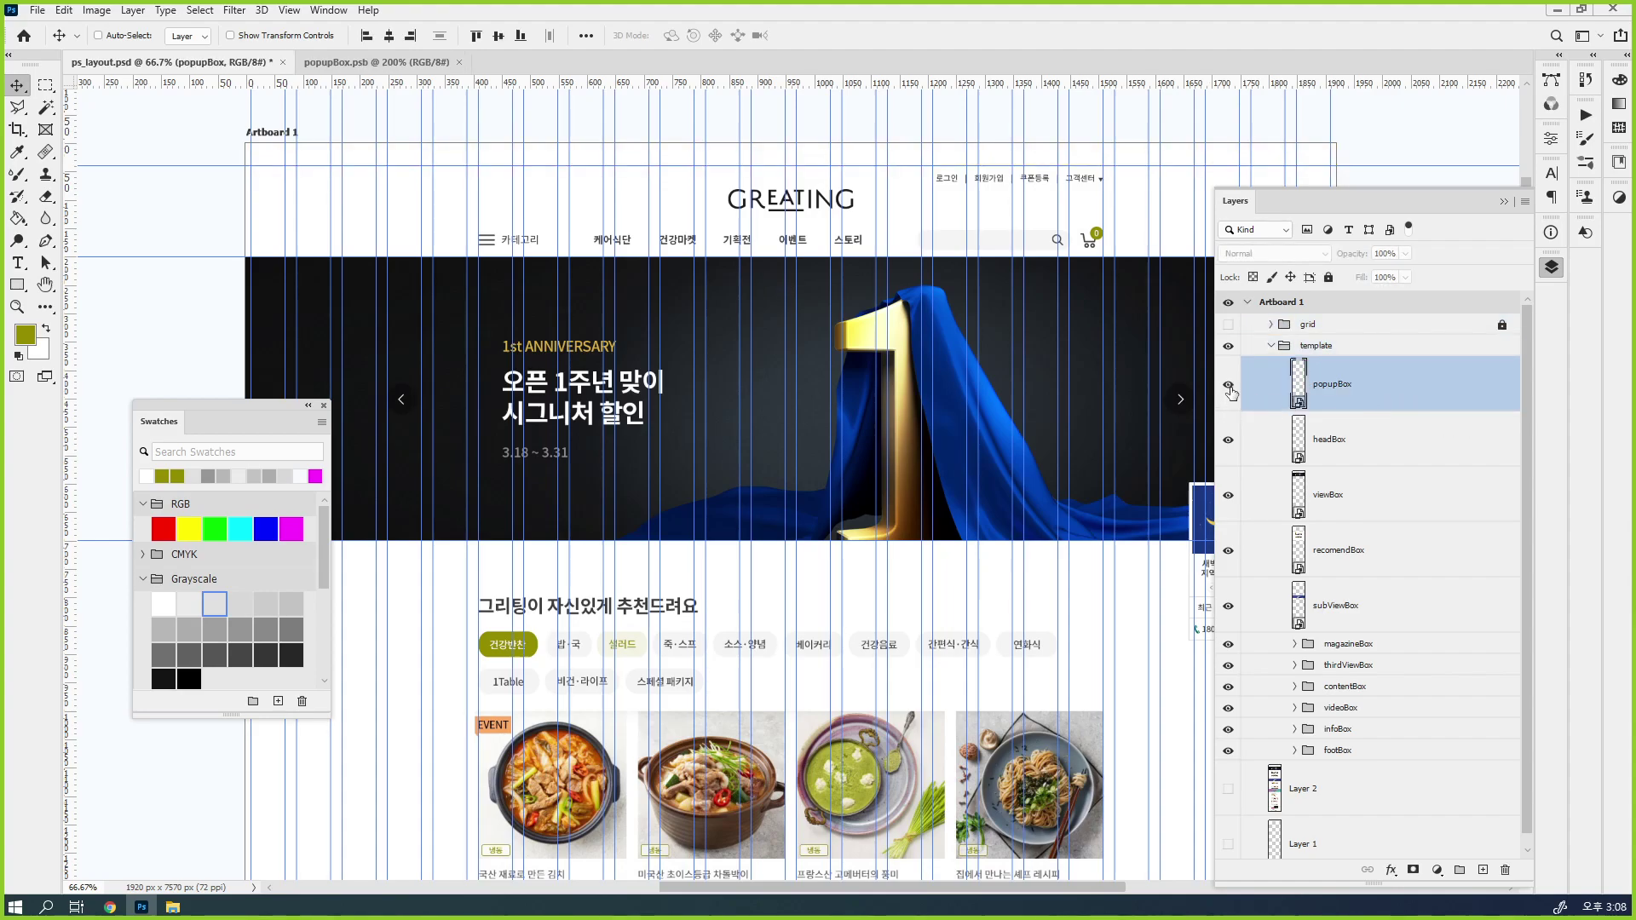
{"action": "left_click", "coordinate": [1227, 385]}
Open the headBox smart object for editing, expand its headBox group and select Layer 4
{"action": "left_click", "coordinate": [1421, 452]}
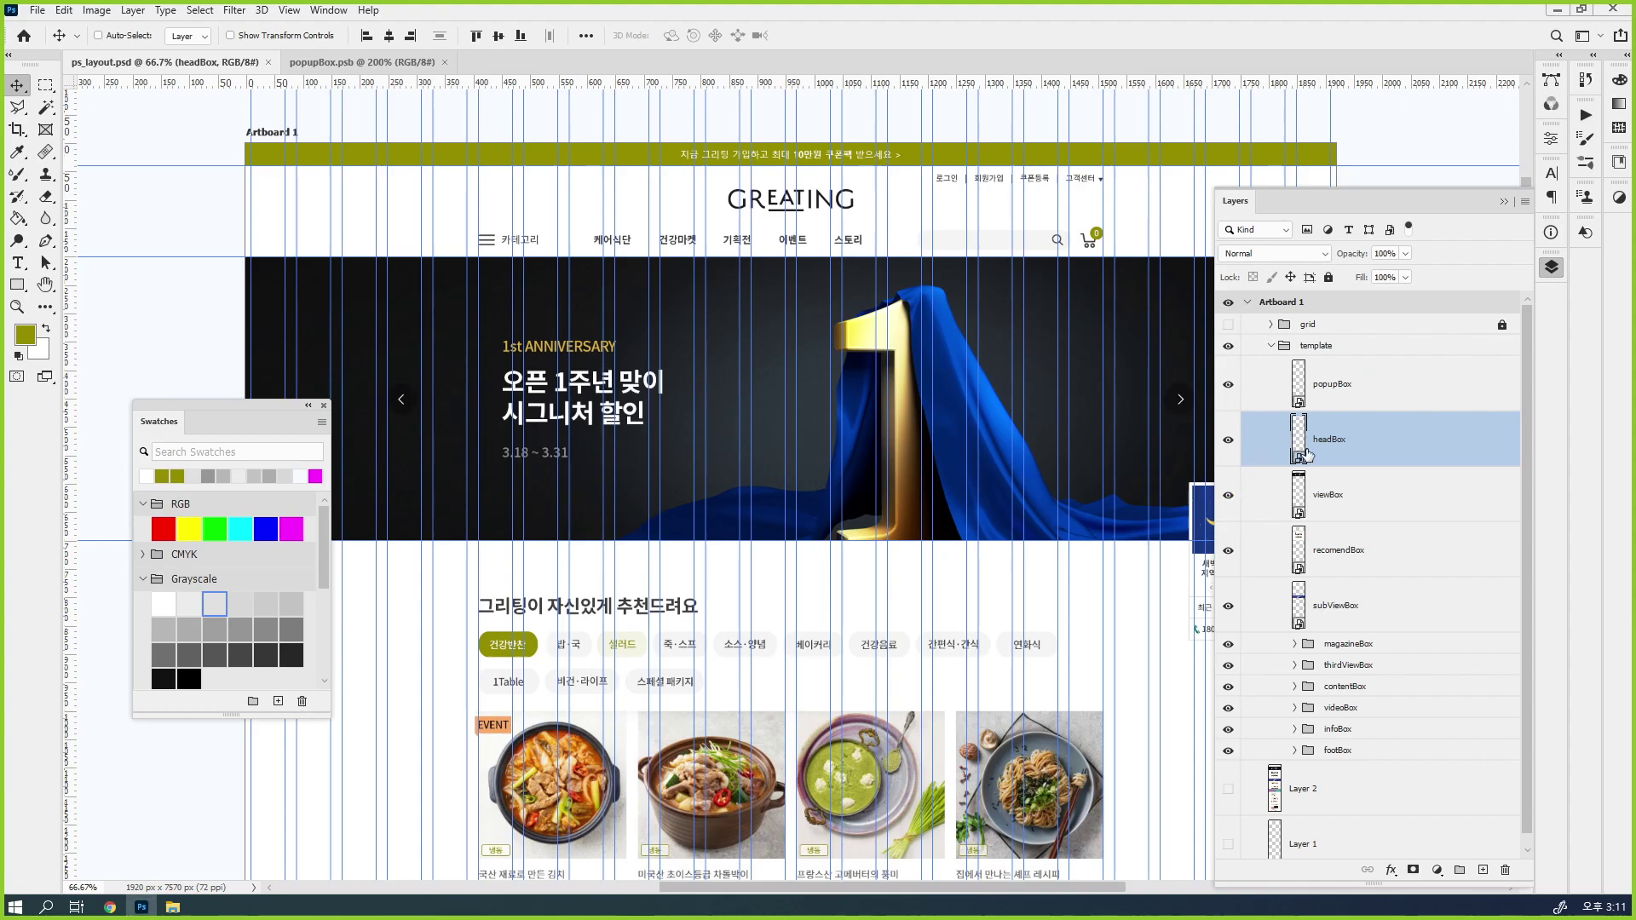
{"action": "double_click", "coordinate": [1299, 434]}
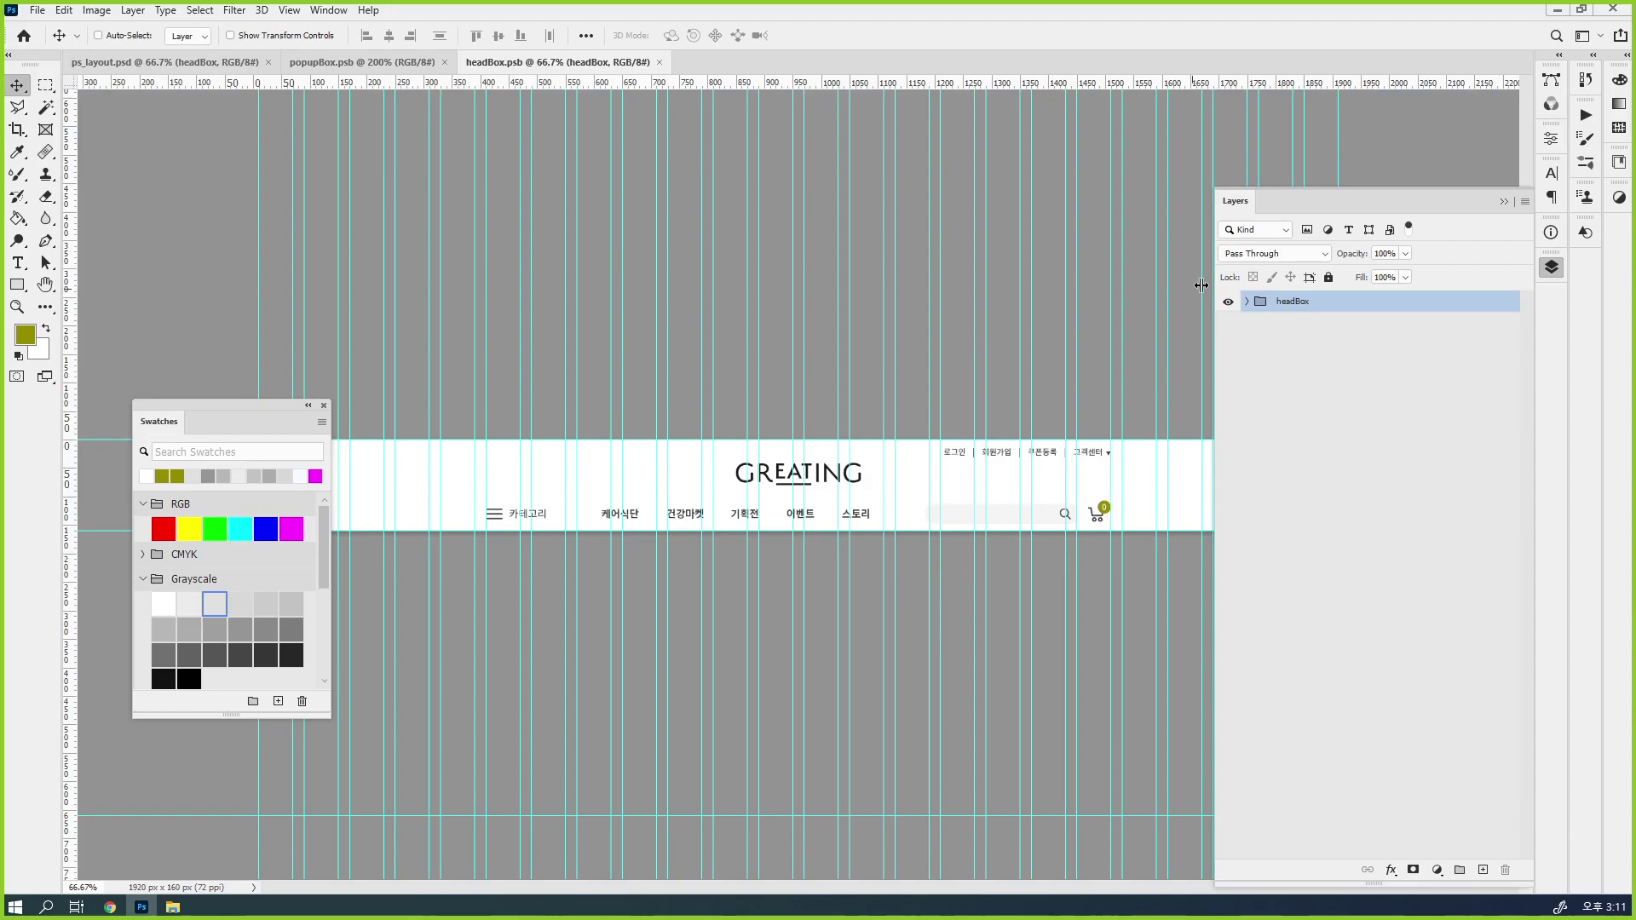
{"action": "left_click", "coordinate": [1248, 301]}
{"action": "left_click", "coordinate": [1305, 325]}
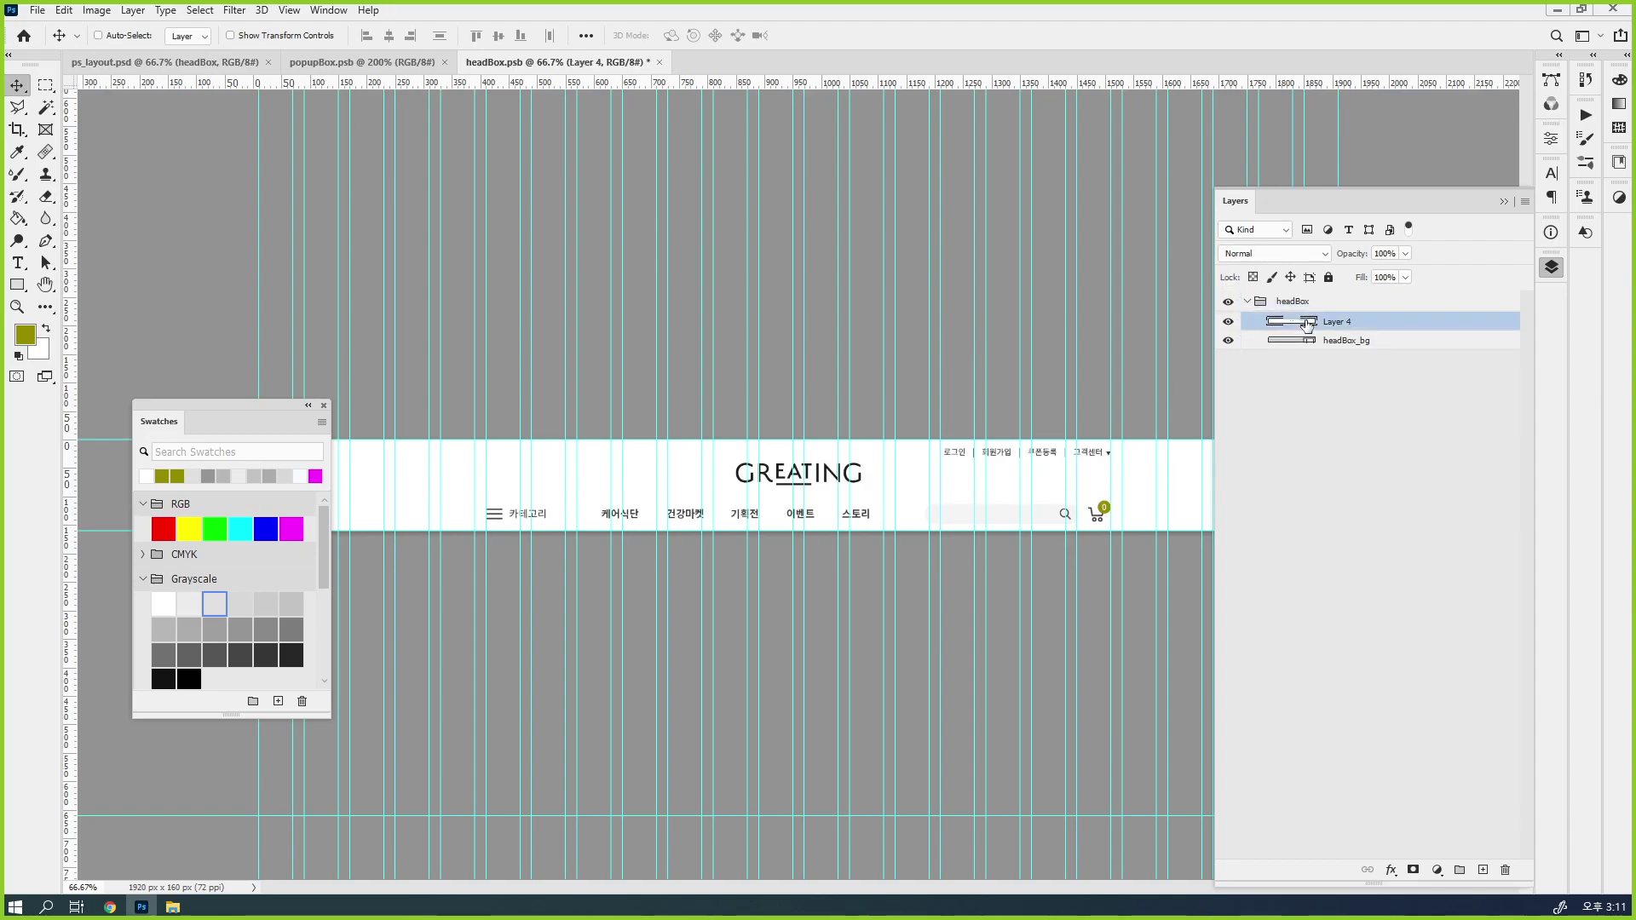
Compare the Layer 4 header image with the headBox_bg shape by hiding and showing each layer
{"action": "left_click", "coordinate": [1228, 322]}
{"action": "left_click", "coordinate": [1228, 340]}
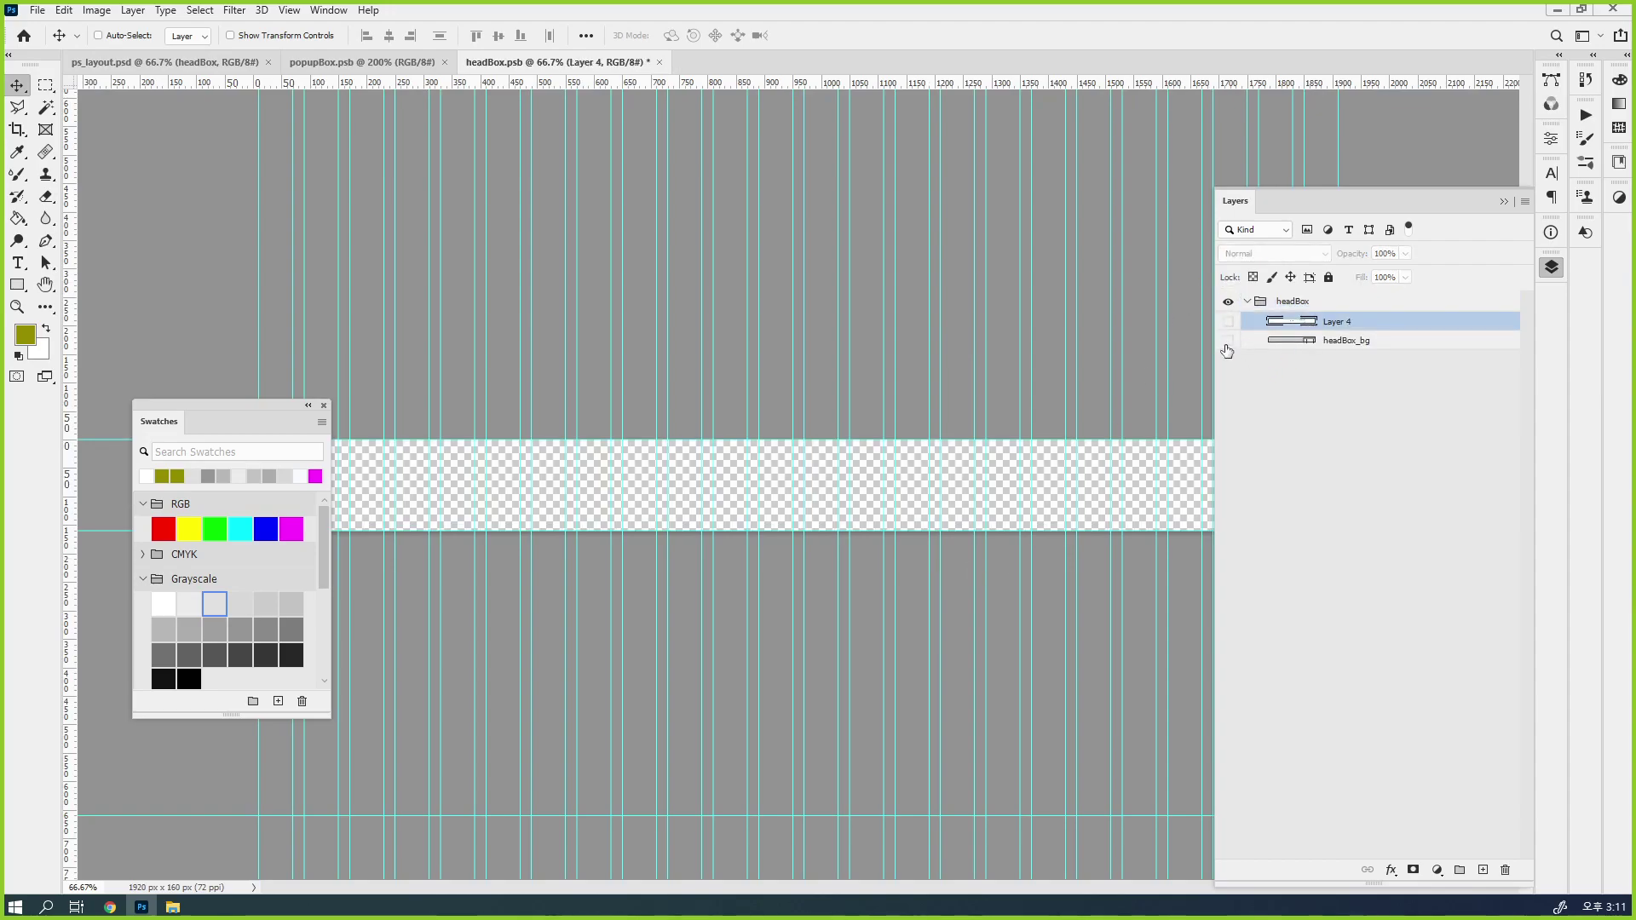
{"action": "left_click", "coordinate": [1227, 340]}
{"action": "left_click", "coordinate": [1227, 340]}
{"action": "left_click", "coordinate": [1227, 340]}
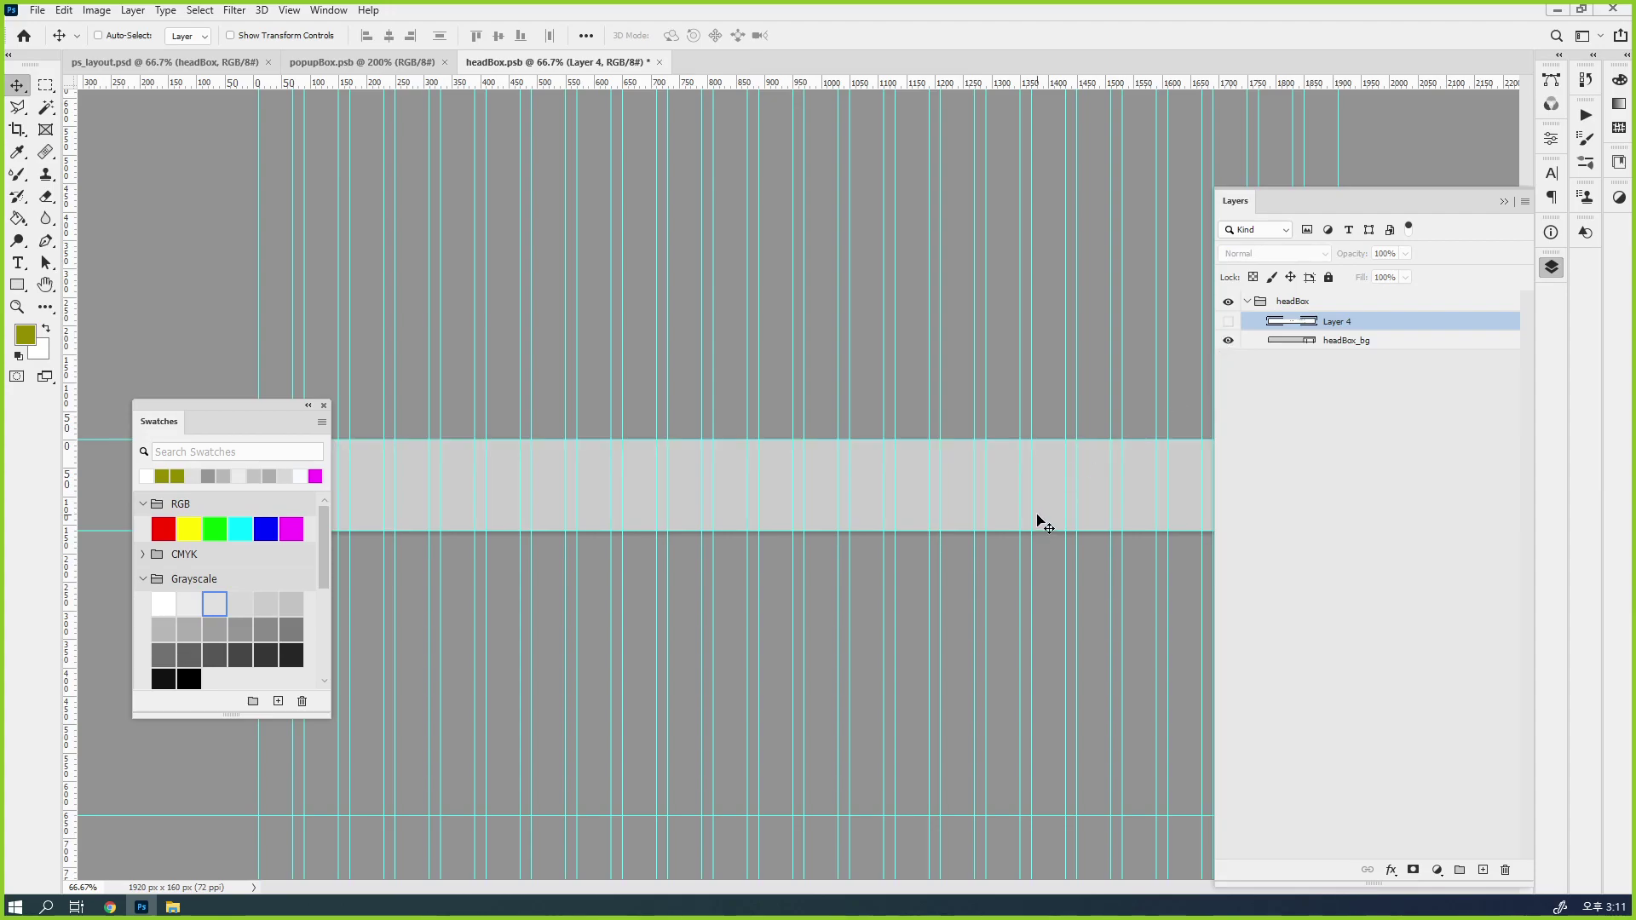
{"action": "left_click", "coordinate": [1228, 321]}
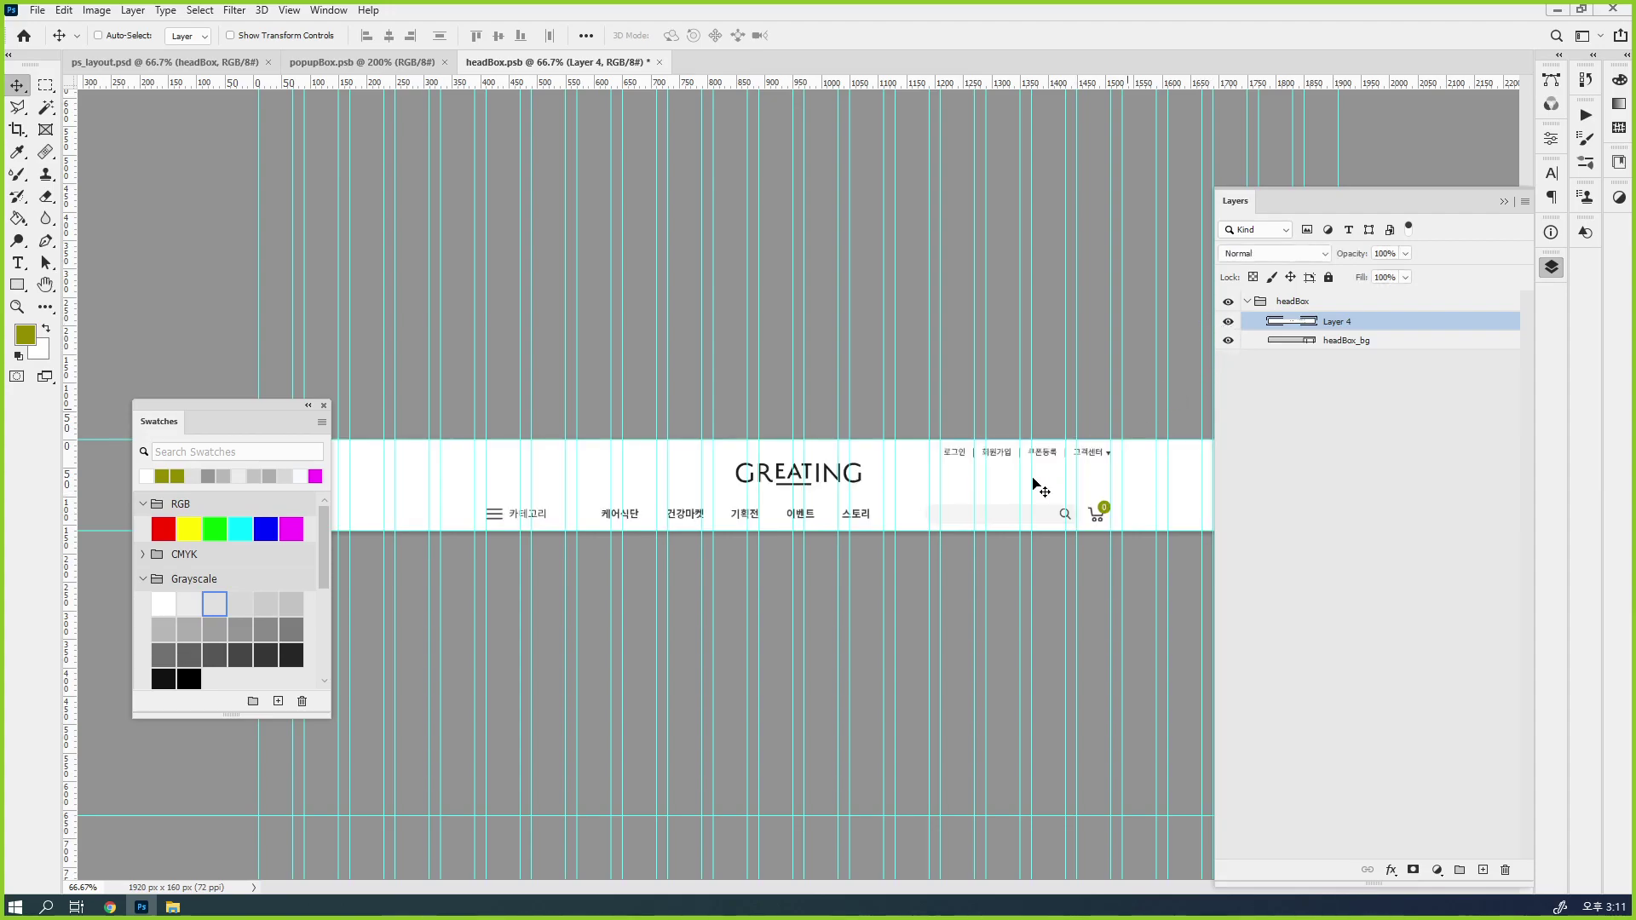
Sample the header's background color with the Eyedropper and check its color value
{"action": "key", "text": "i"}
{"action": "left_click", "coordinate": [1050, 476]}
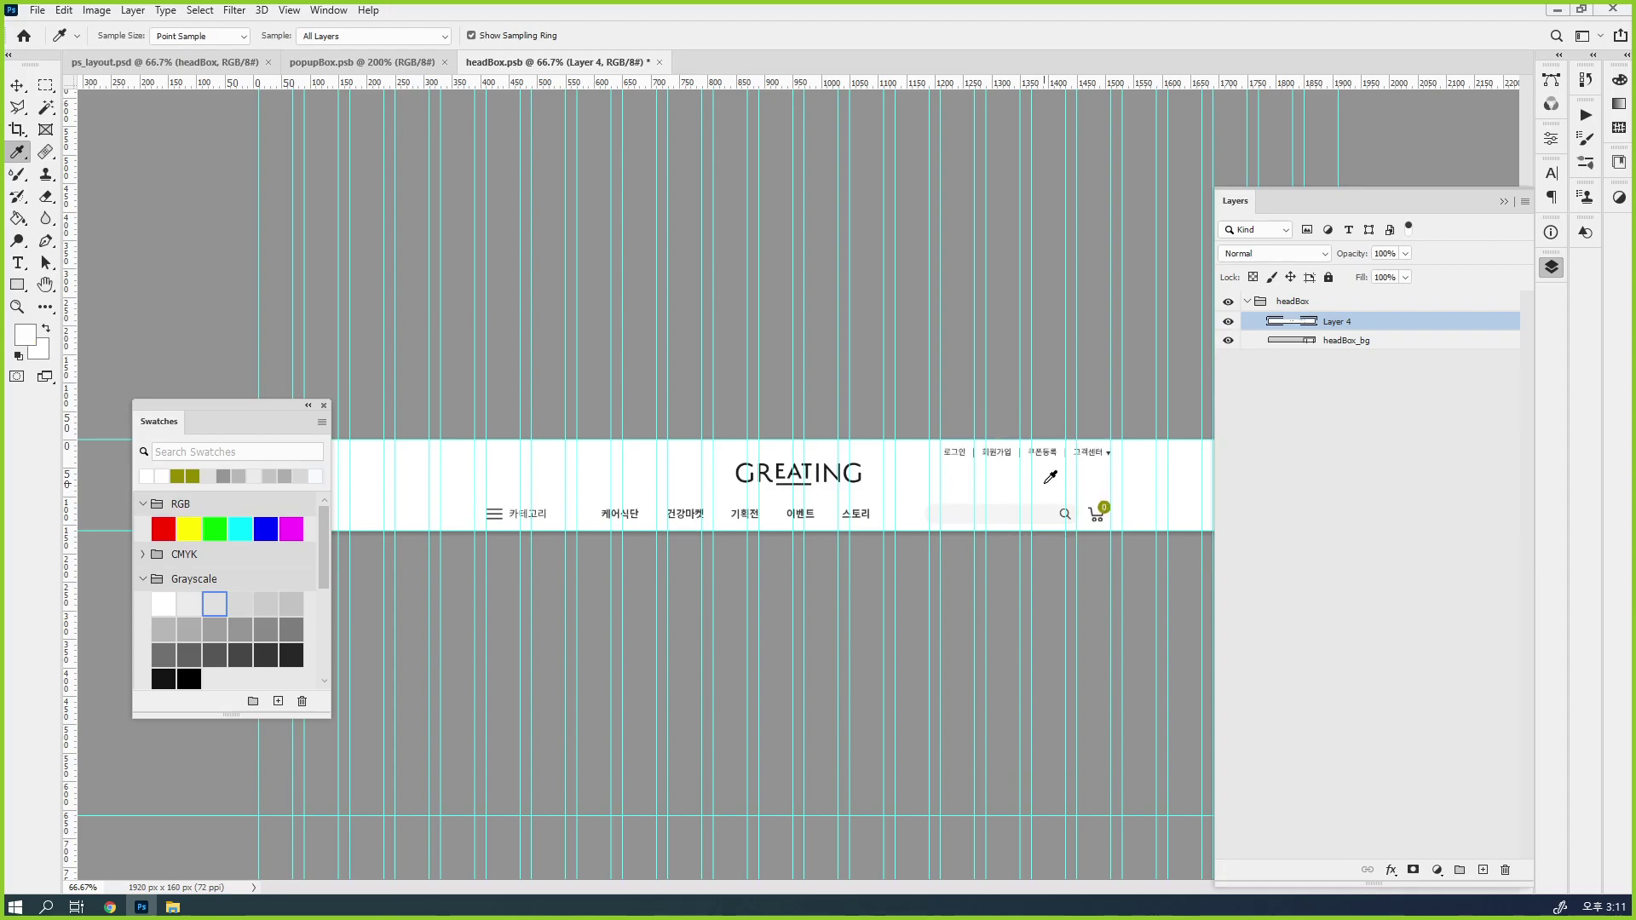
{"action": "left_click", "coordinate": [26, 334]}
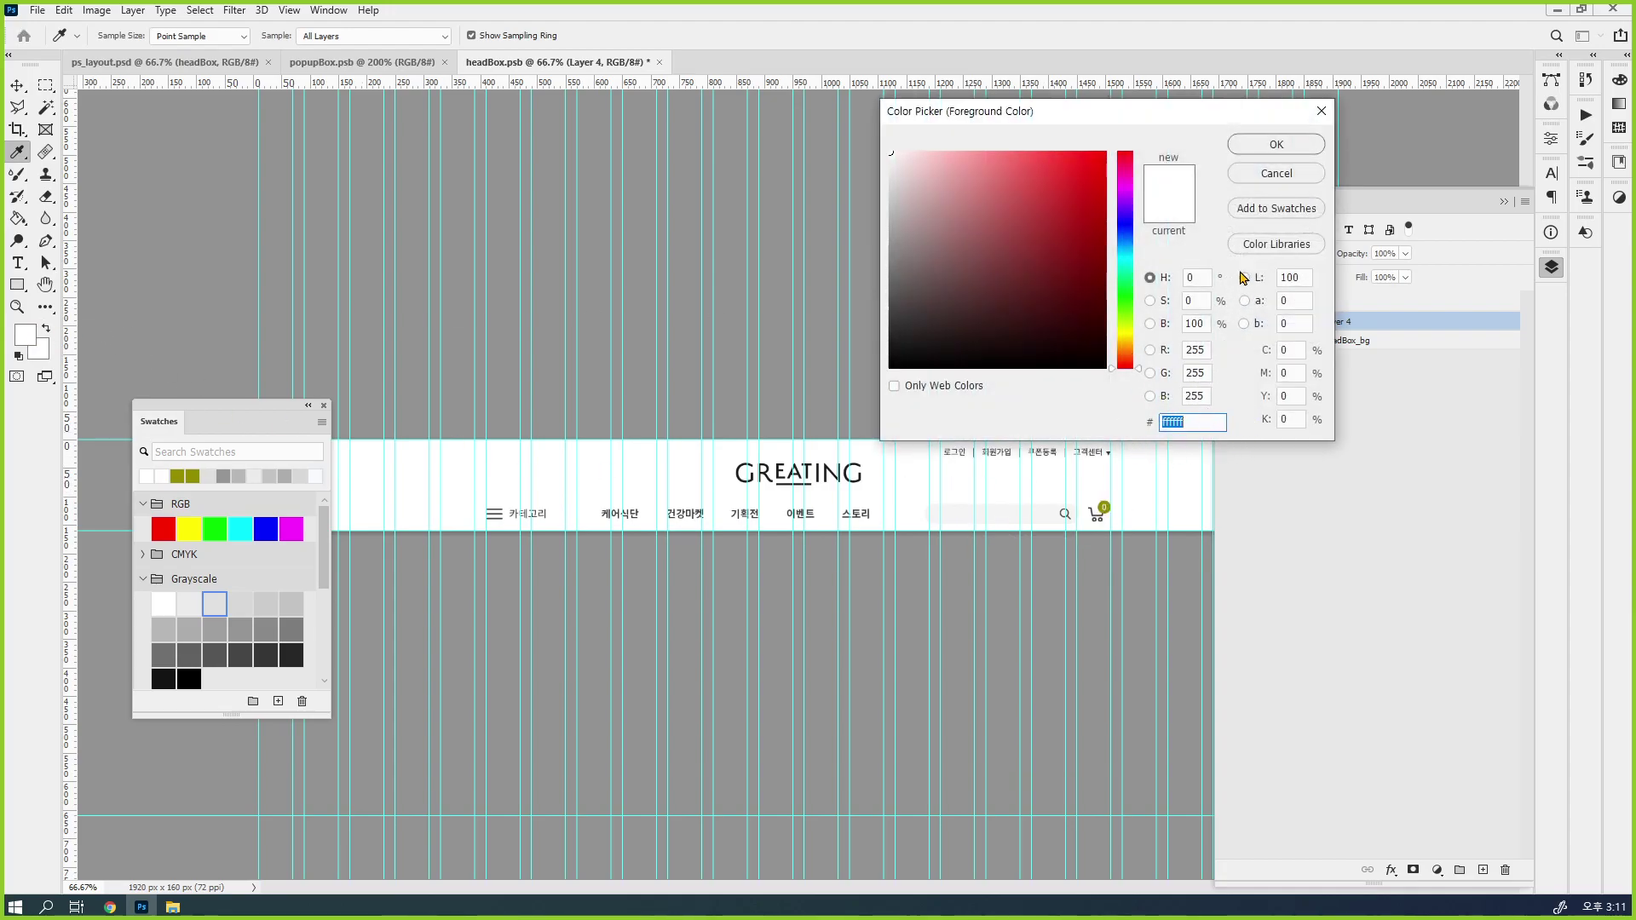
{"action": "left_click", "coordinate": [1269, 175]}
Hide Layer 4 and set the headBox_bg shape's fill color to ffffff
{"action": "left_click", "coordinate": [1227, 322]}
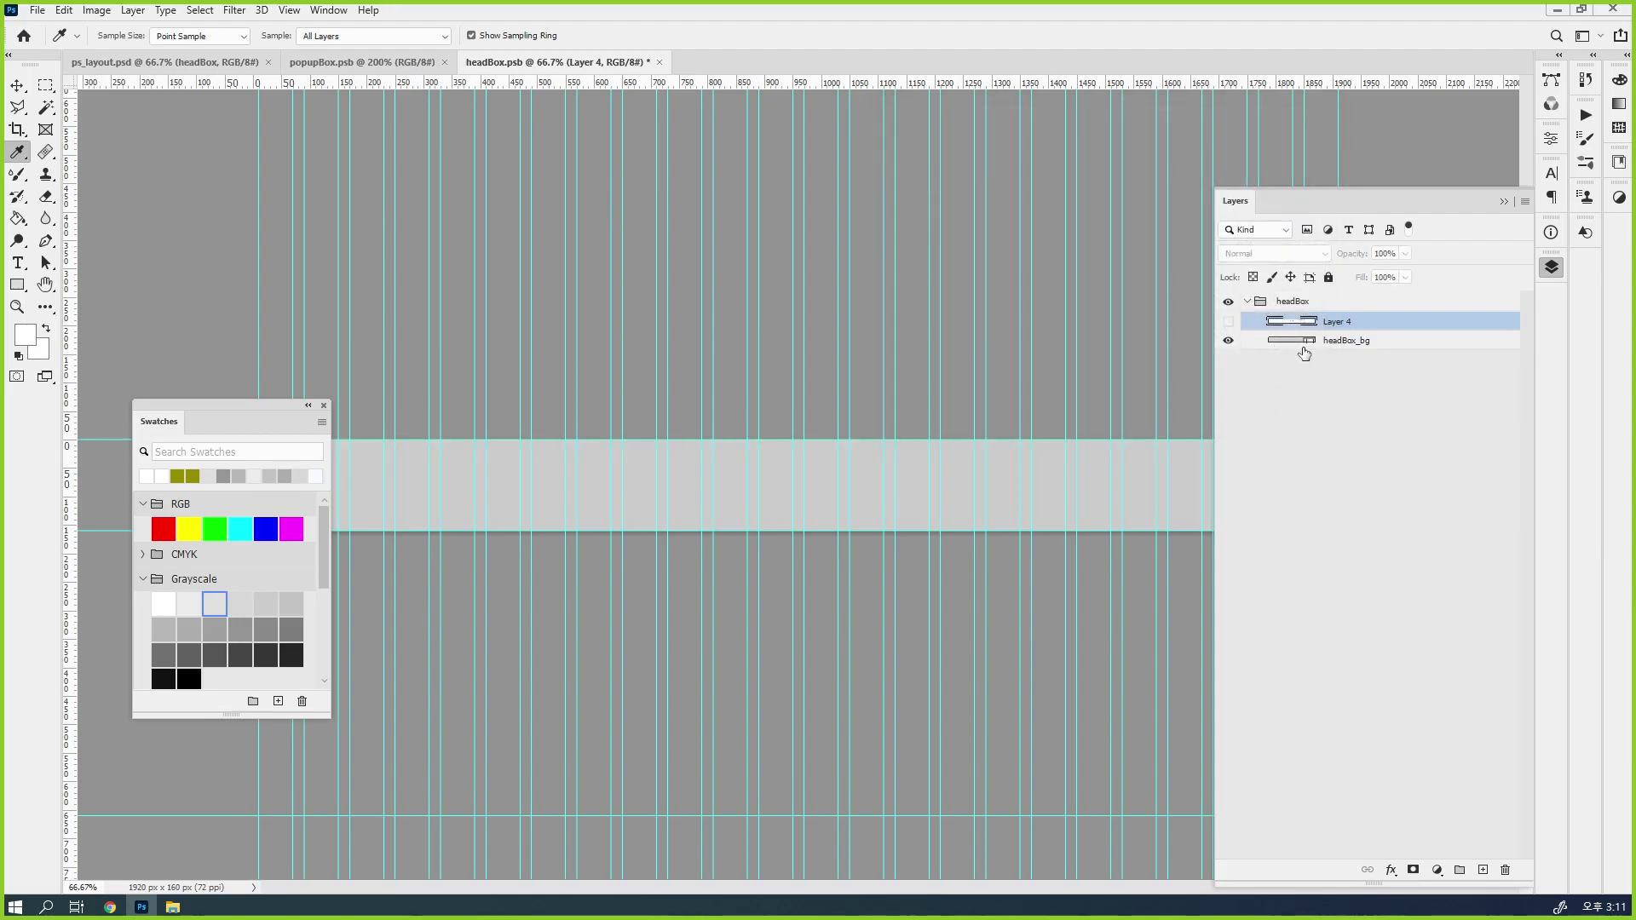
{"action": "left_click", "coordinate": [1295, 343]}
{"action": "double_click", "coordinate": [1296, 341]}
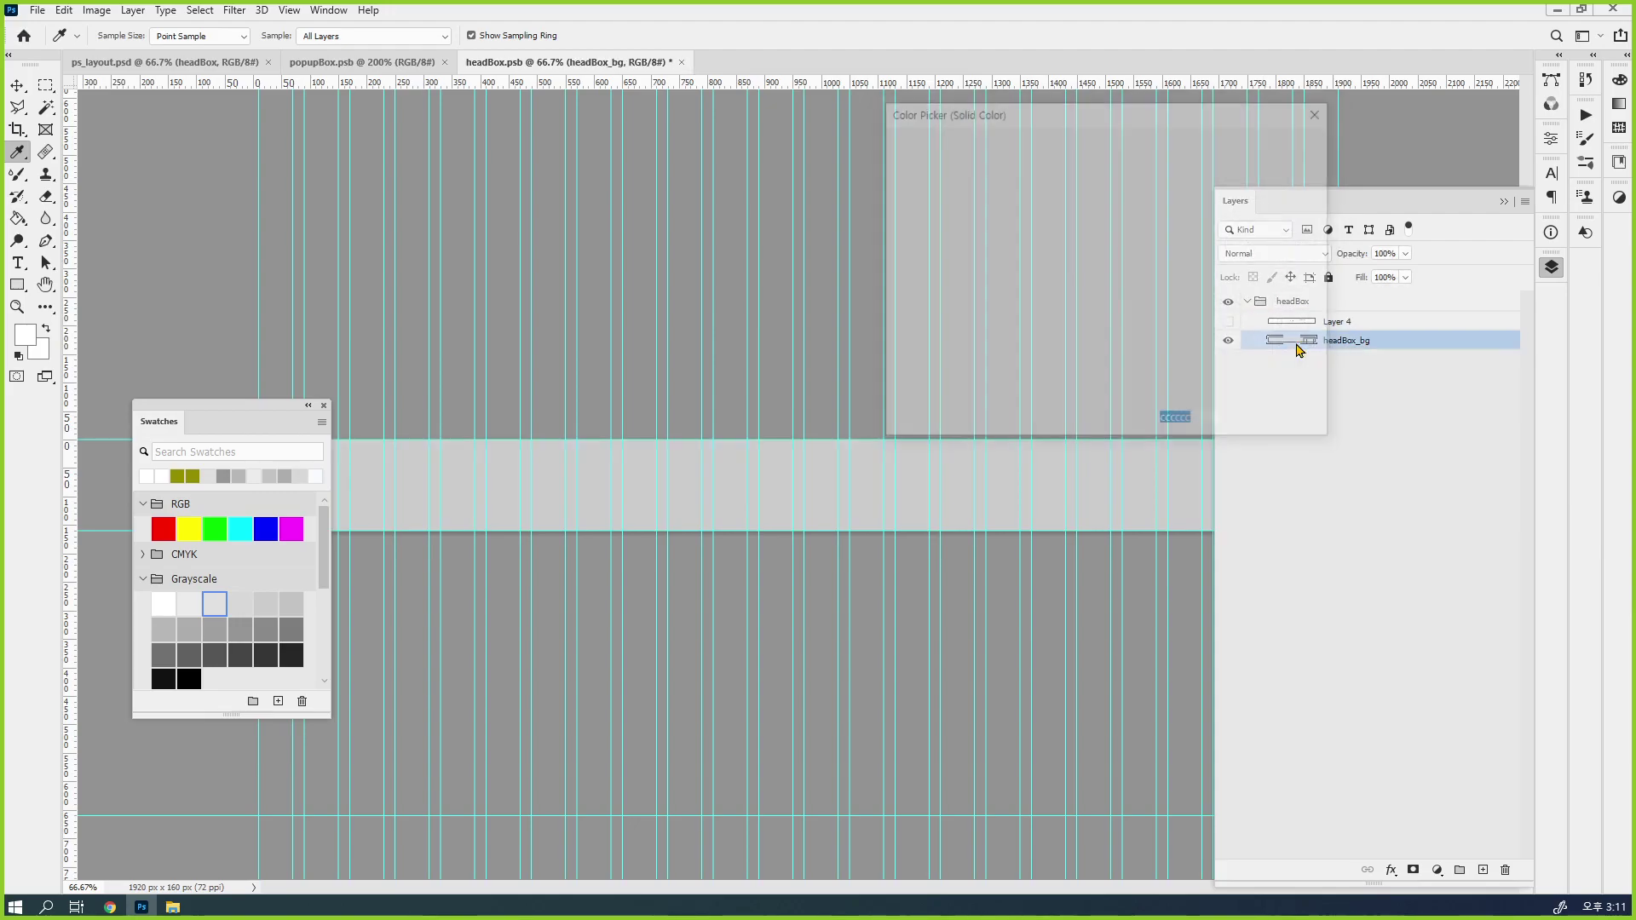
{"action": "type", "text": "ffffff"}
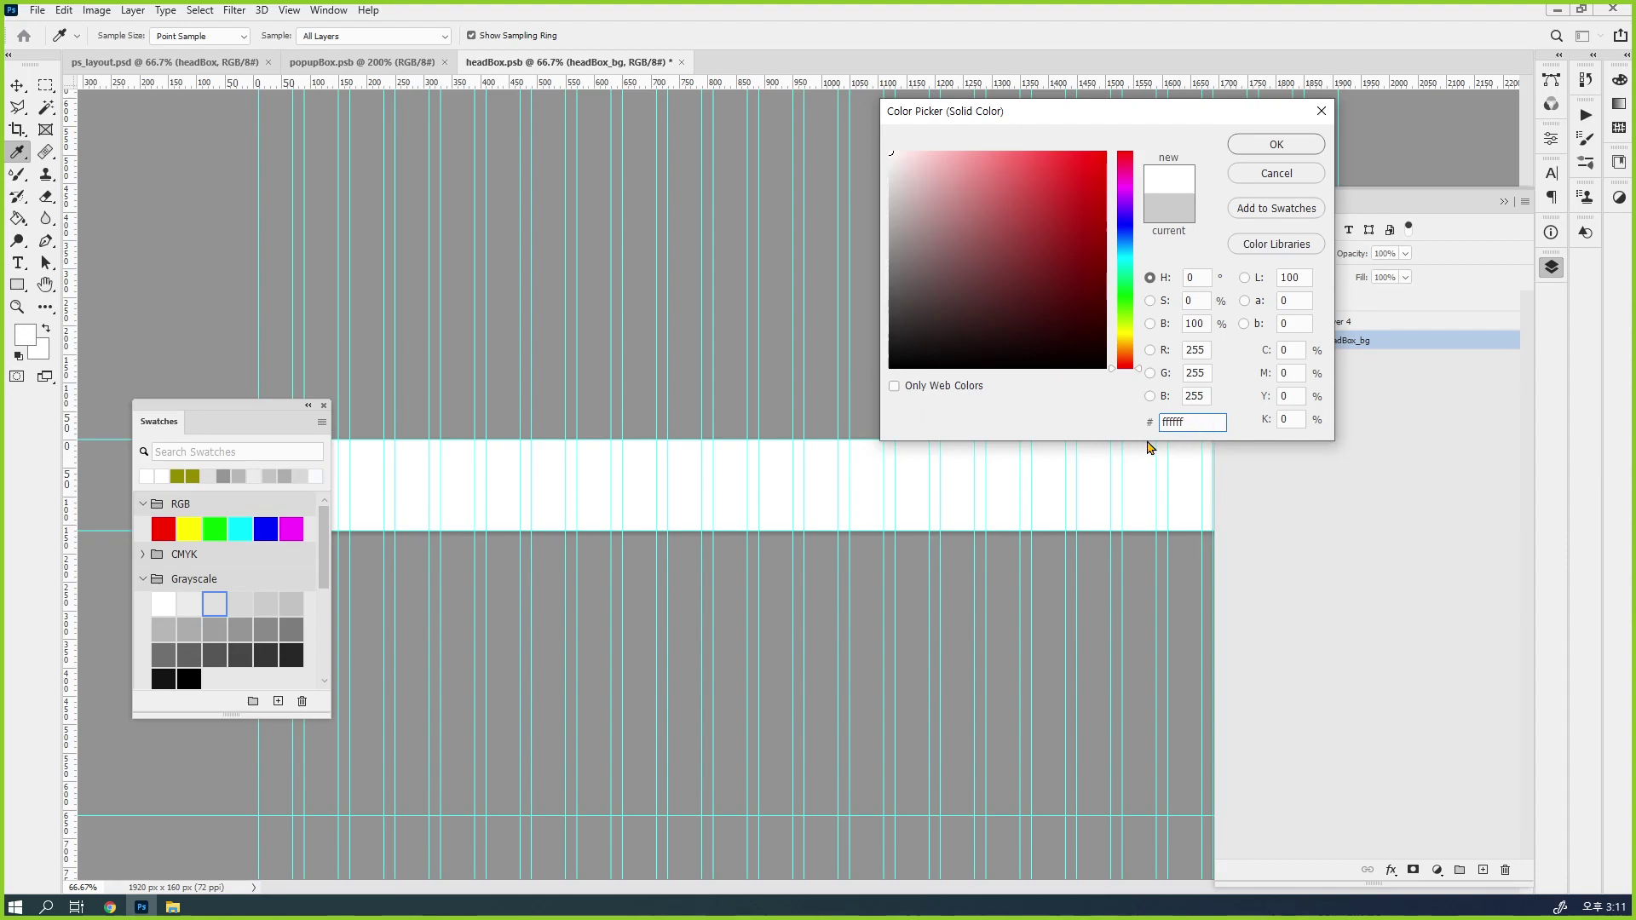
{"action": "left_click", "coordinate": [1288, 147]}
Lock the headBox_bg layer completely and give it the Gray color label
{"action": "left_click", "coordinate": [1327, 278]}
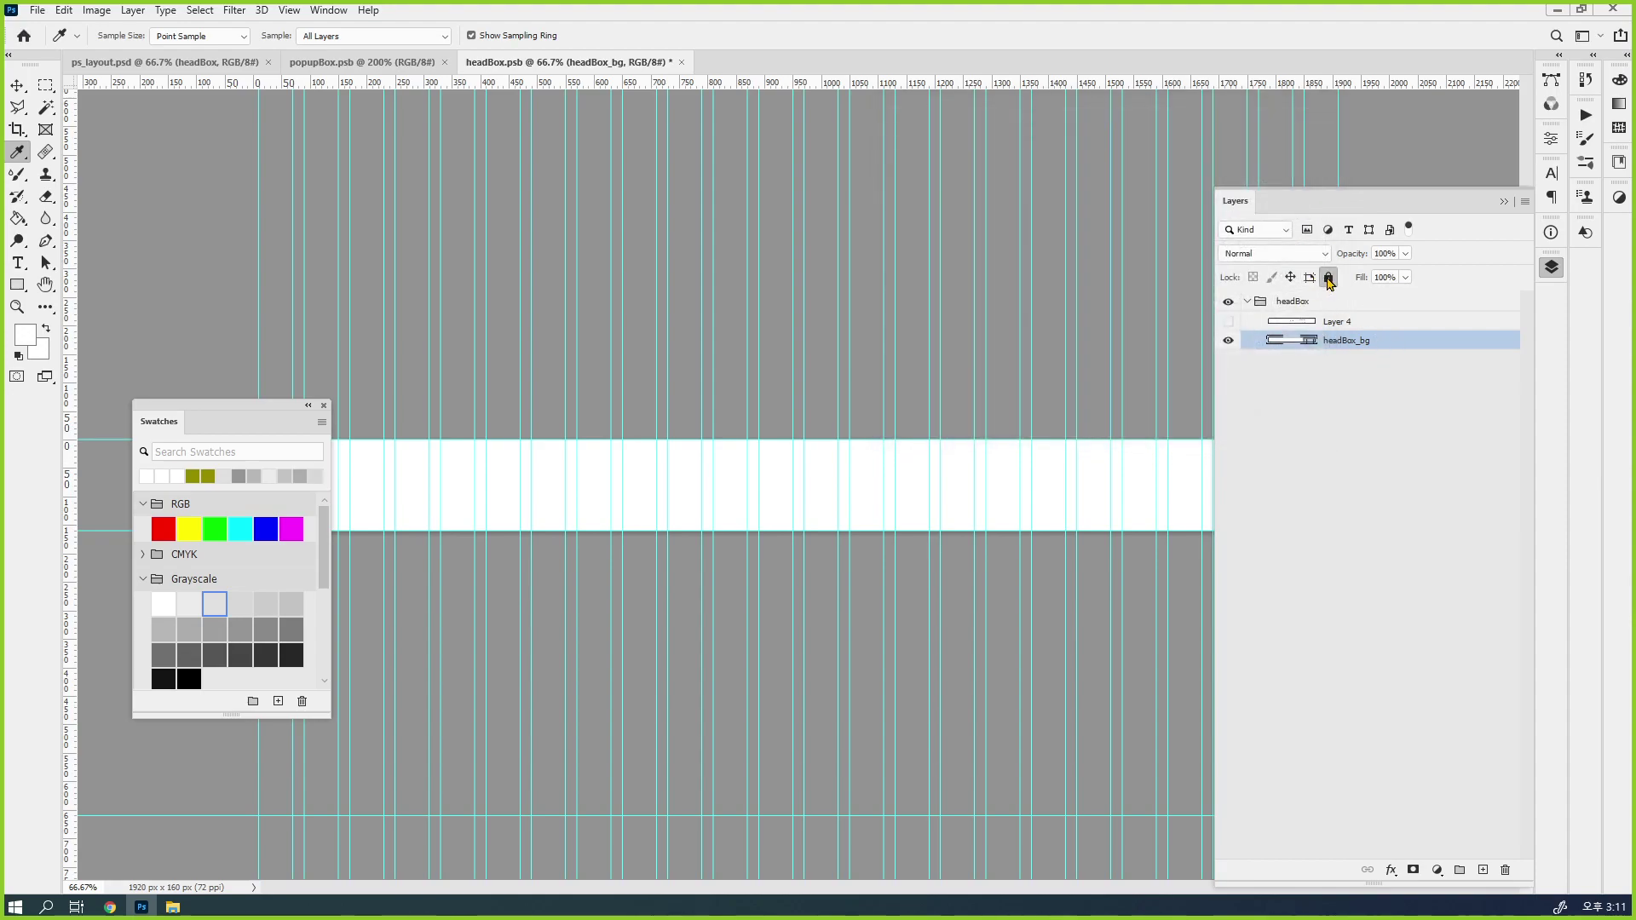
{"action": "right_click", "coordinate": [1407, 354]}
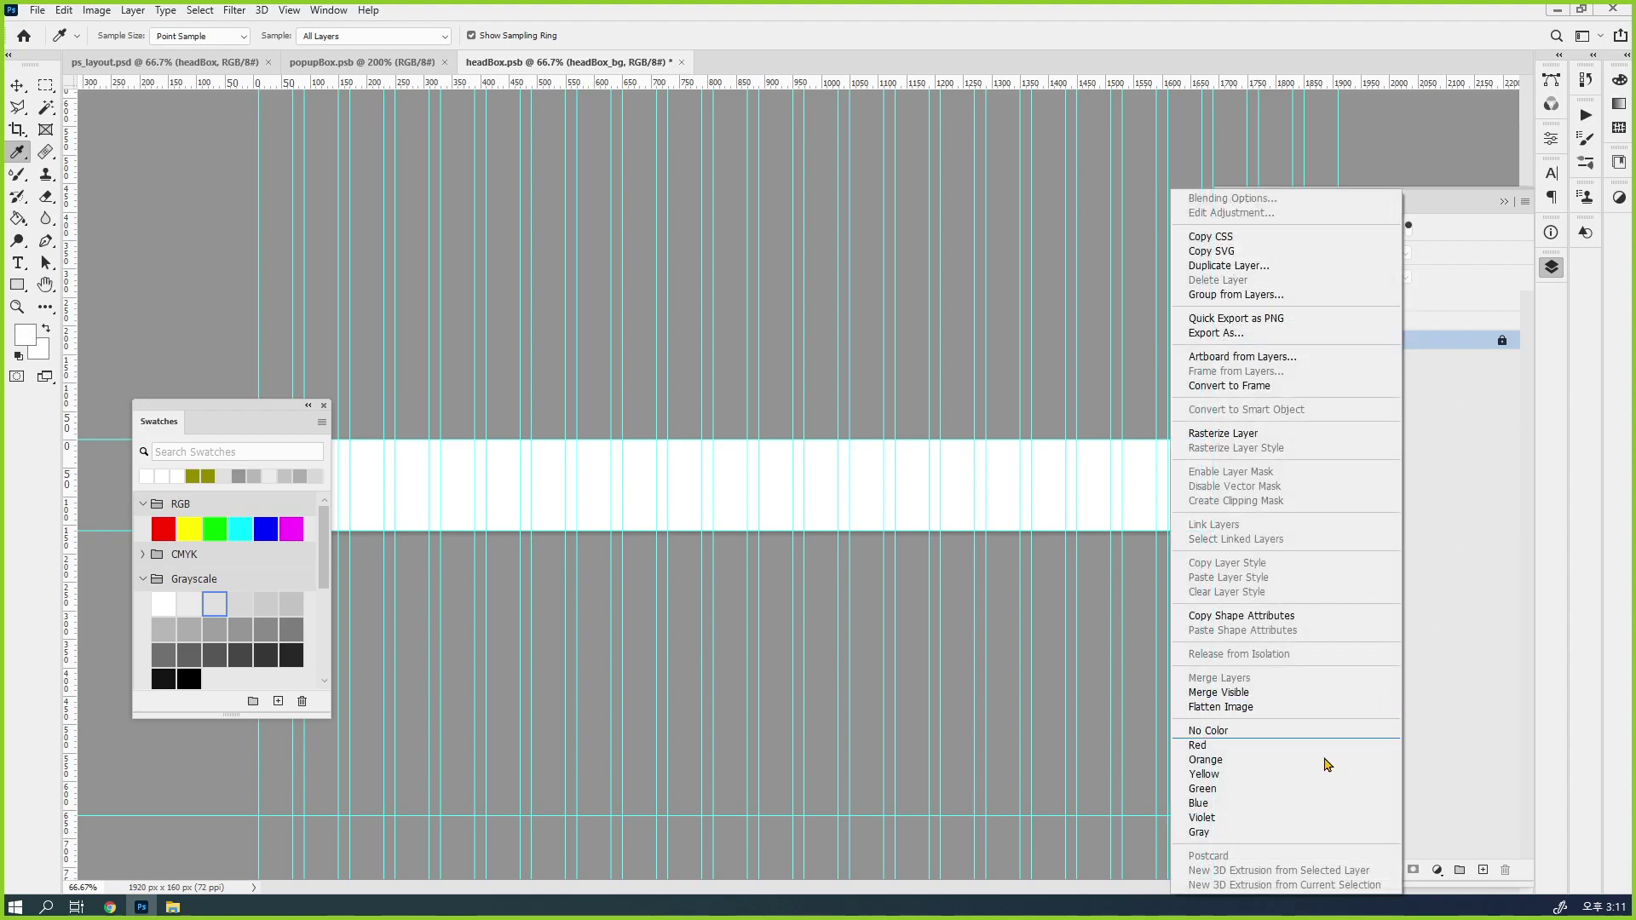
{"action": "left_click", "coordinate": [1283, 832]}
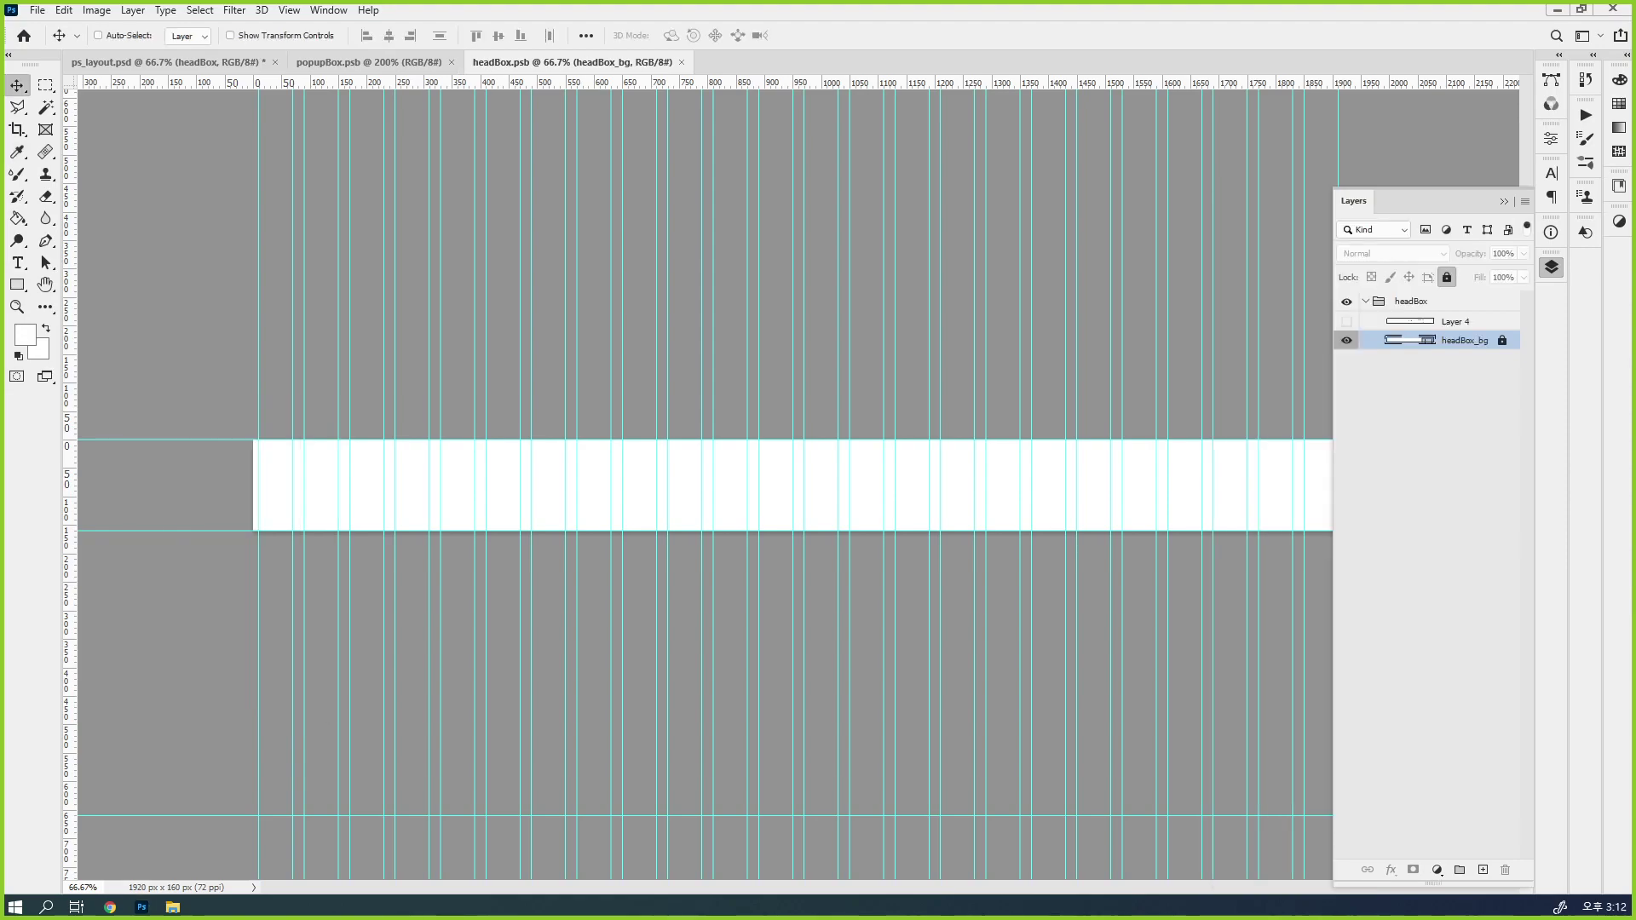
Show and select Layer 4, and hide the guides to view the header design
{"action": "left_click", "coordinate": [1346, 321]}
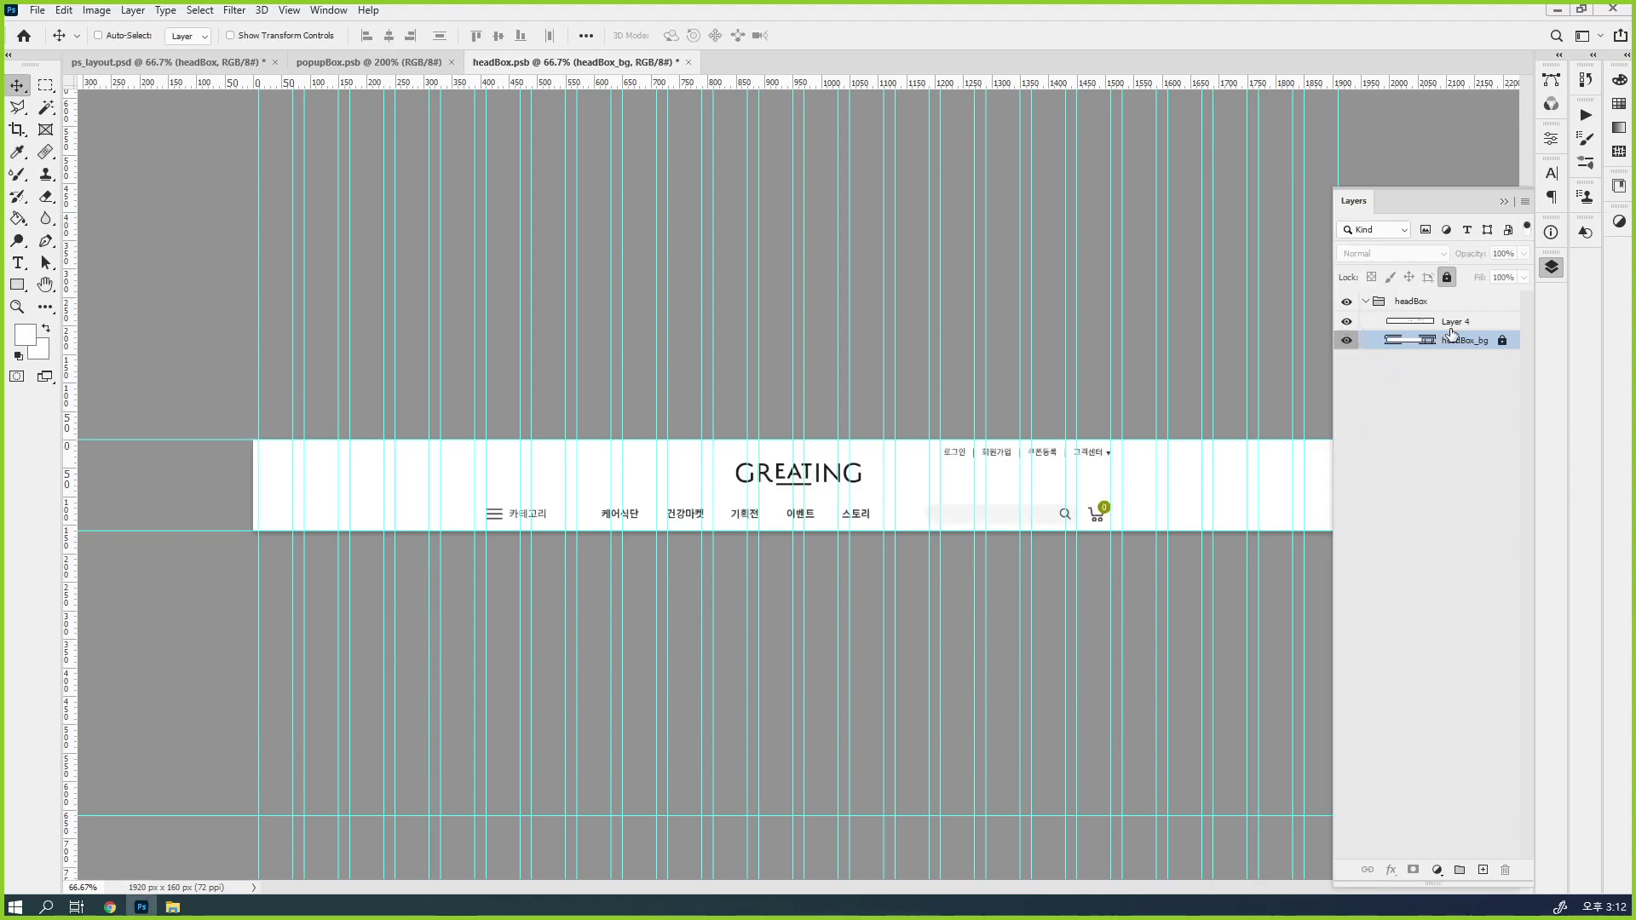
{"action": "left_click", "coordinate": [1455, 321]}
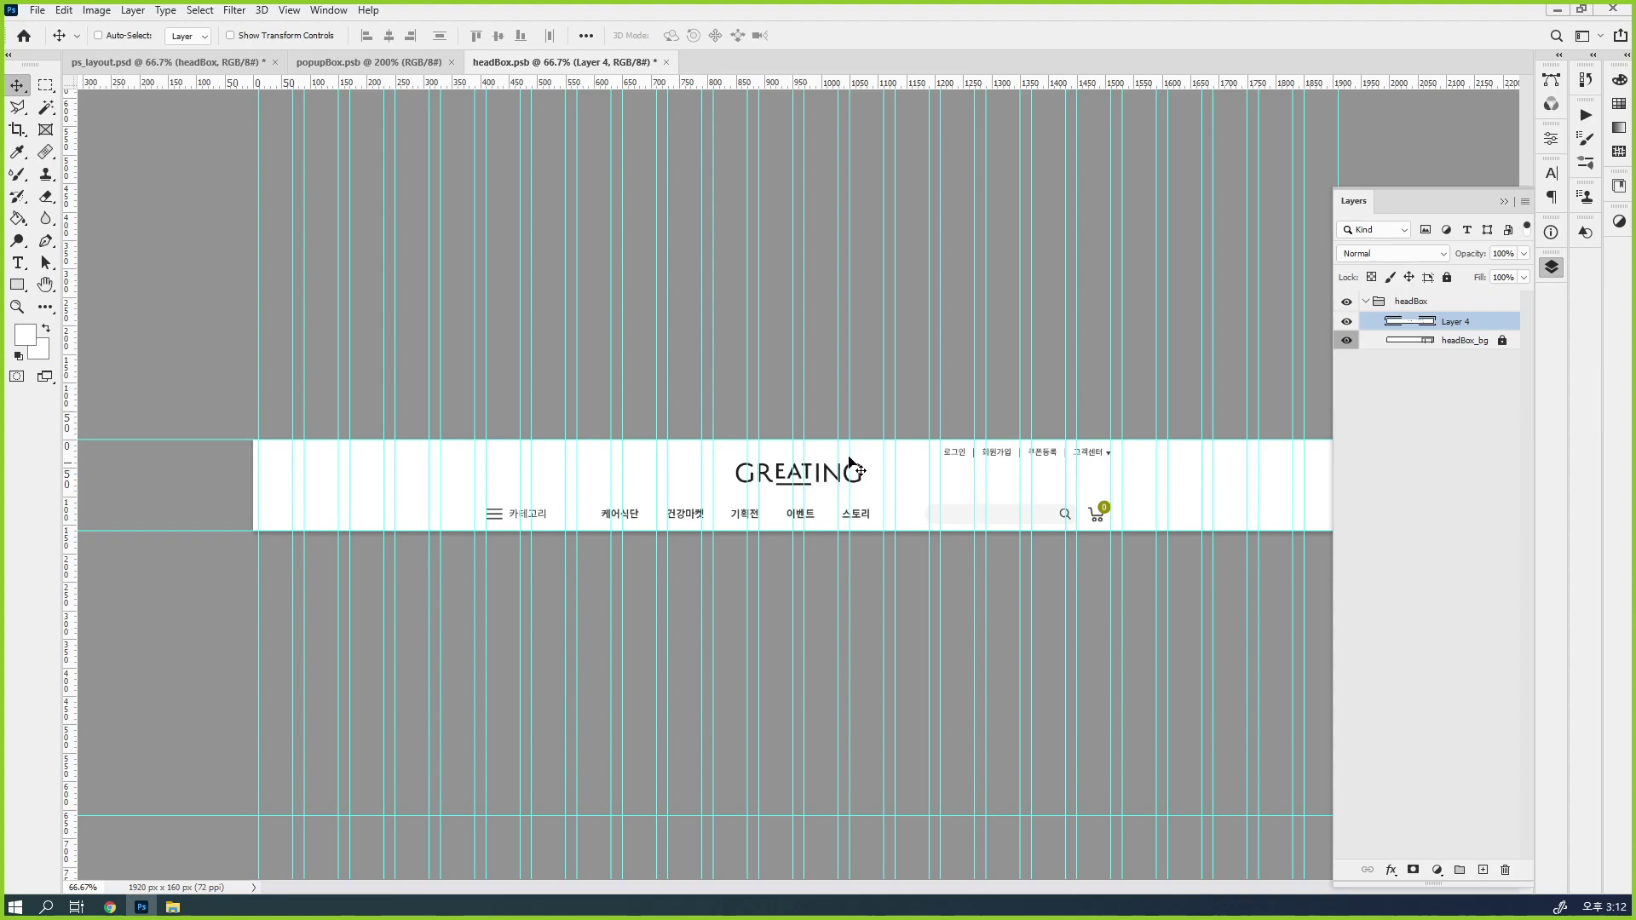
{"action": "key", "text": "ctrl"}
{"action": "key", "text": "ctrl+semicolon"}
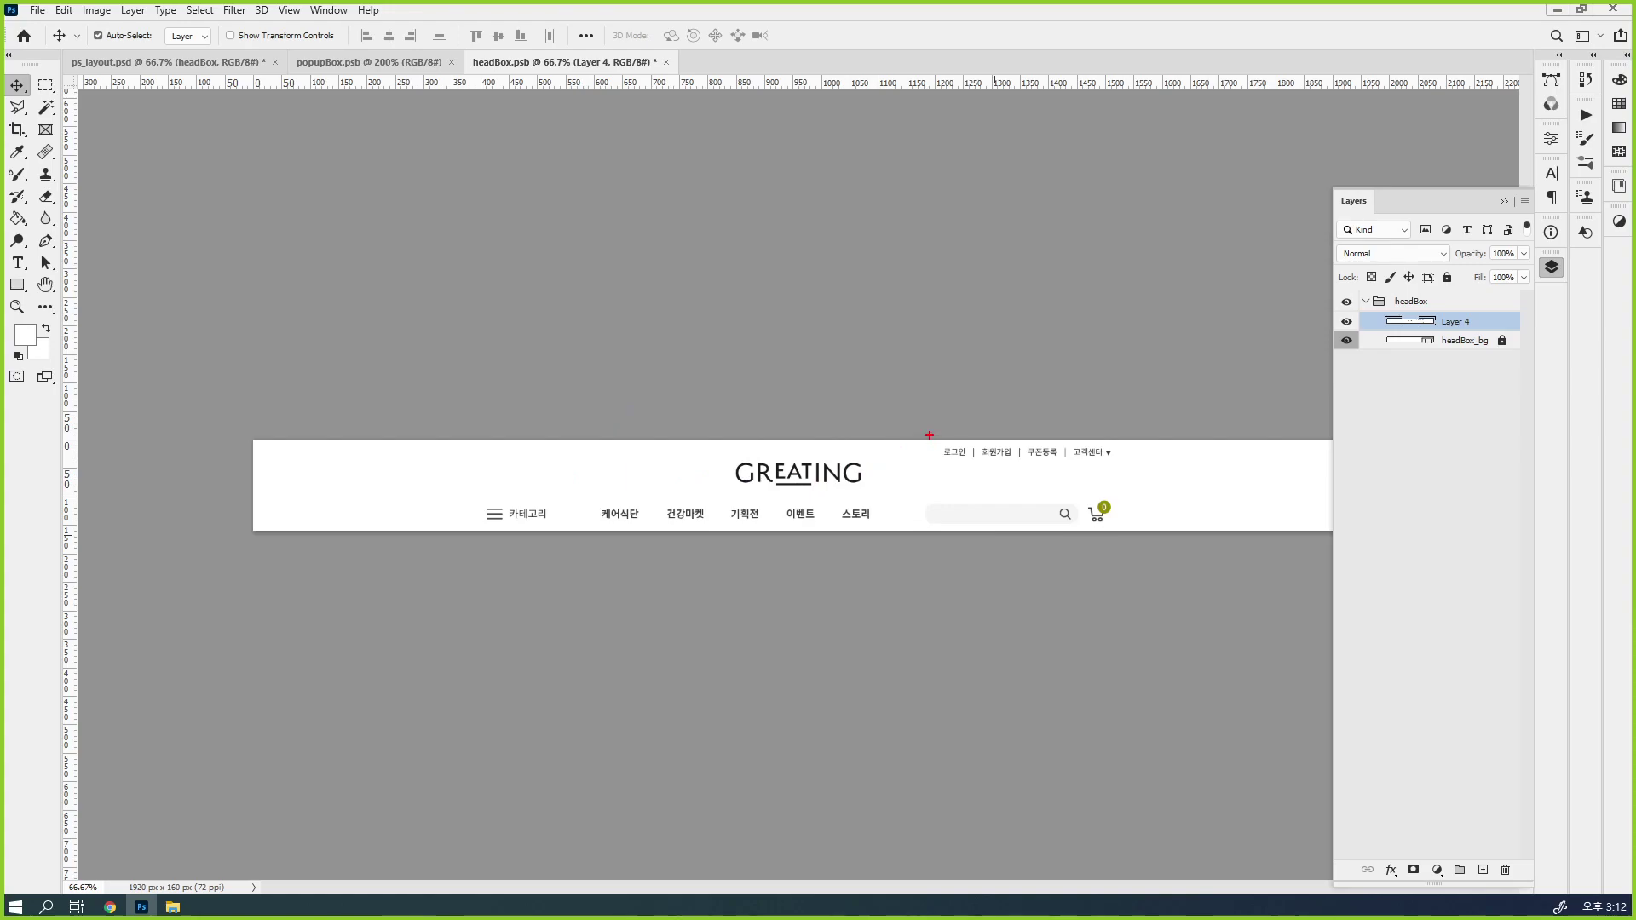
{"action": "left_click_drag", "start_coordinate": [927, 440], "coordinate": [1122, 463]}
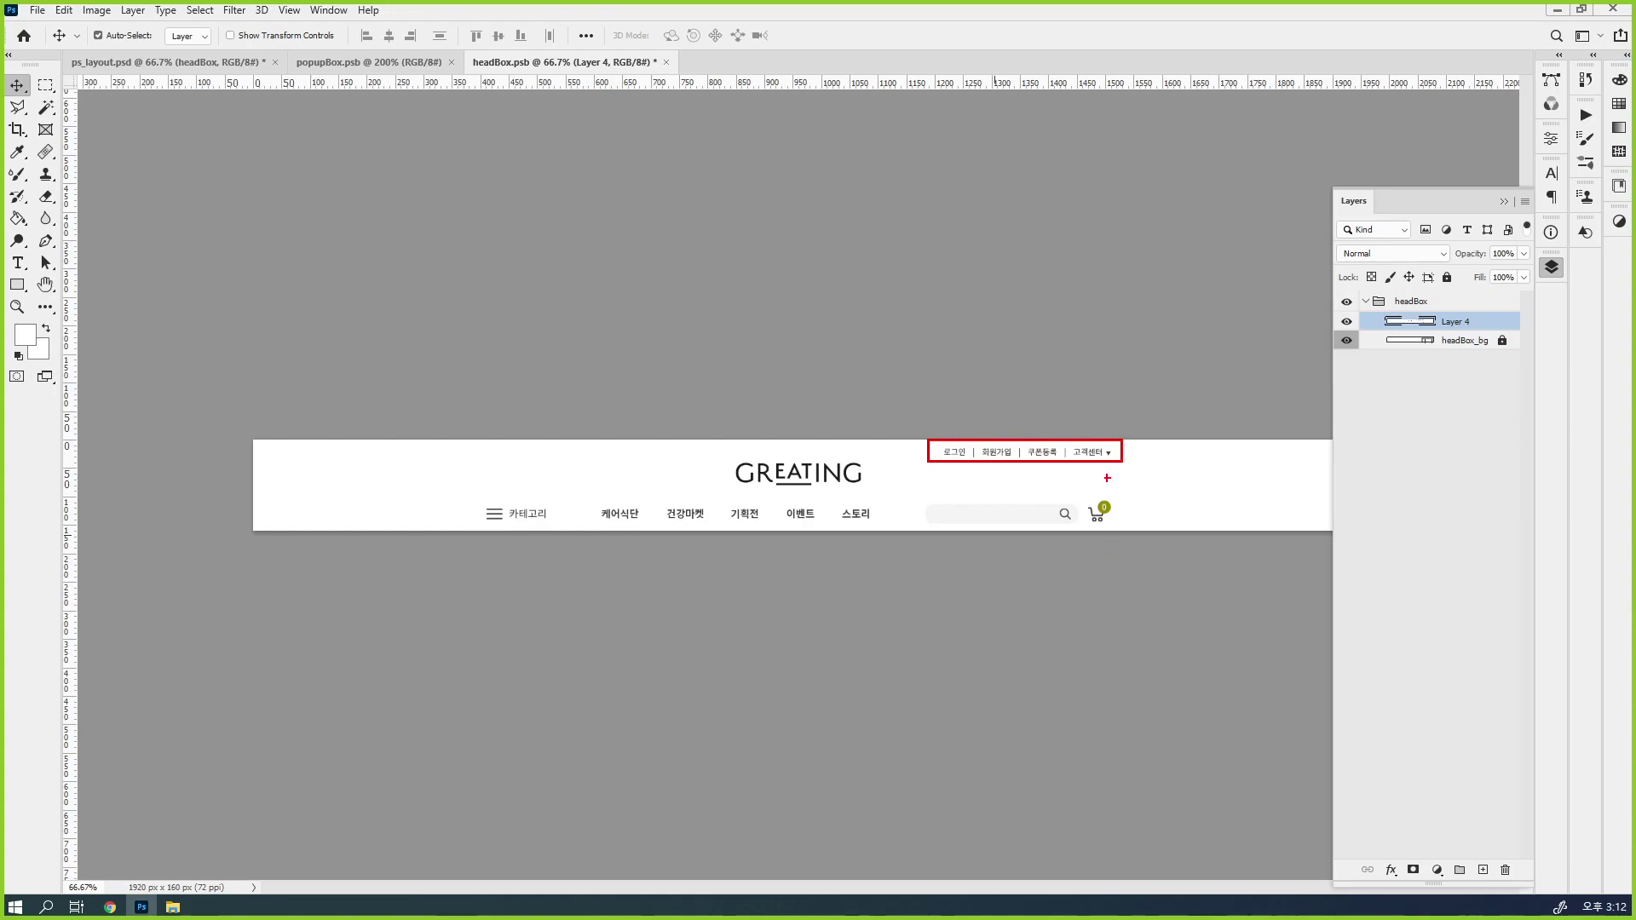
{"action": "left_click_drag", "start_coordinate": [713, 453], "coordinate": [878, 491]}
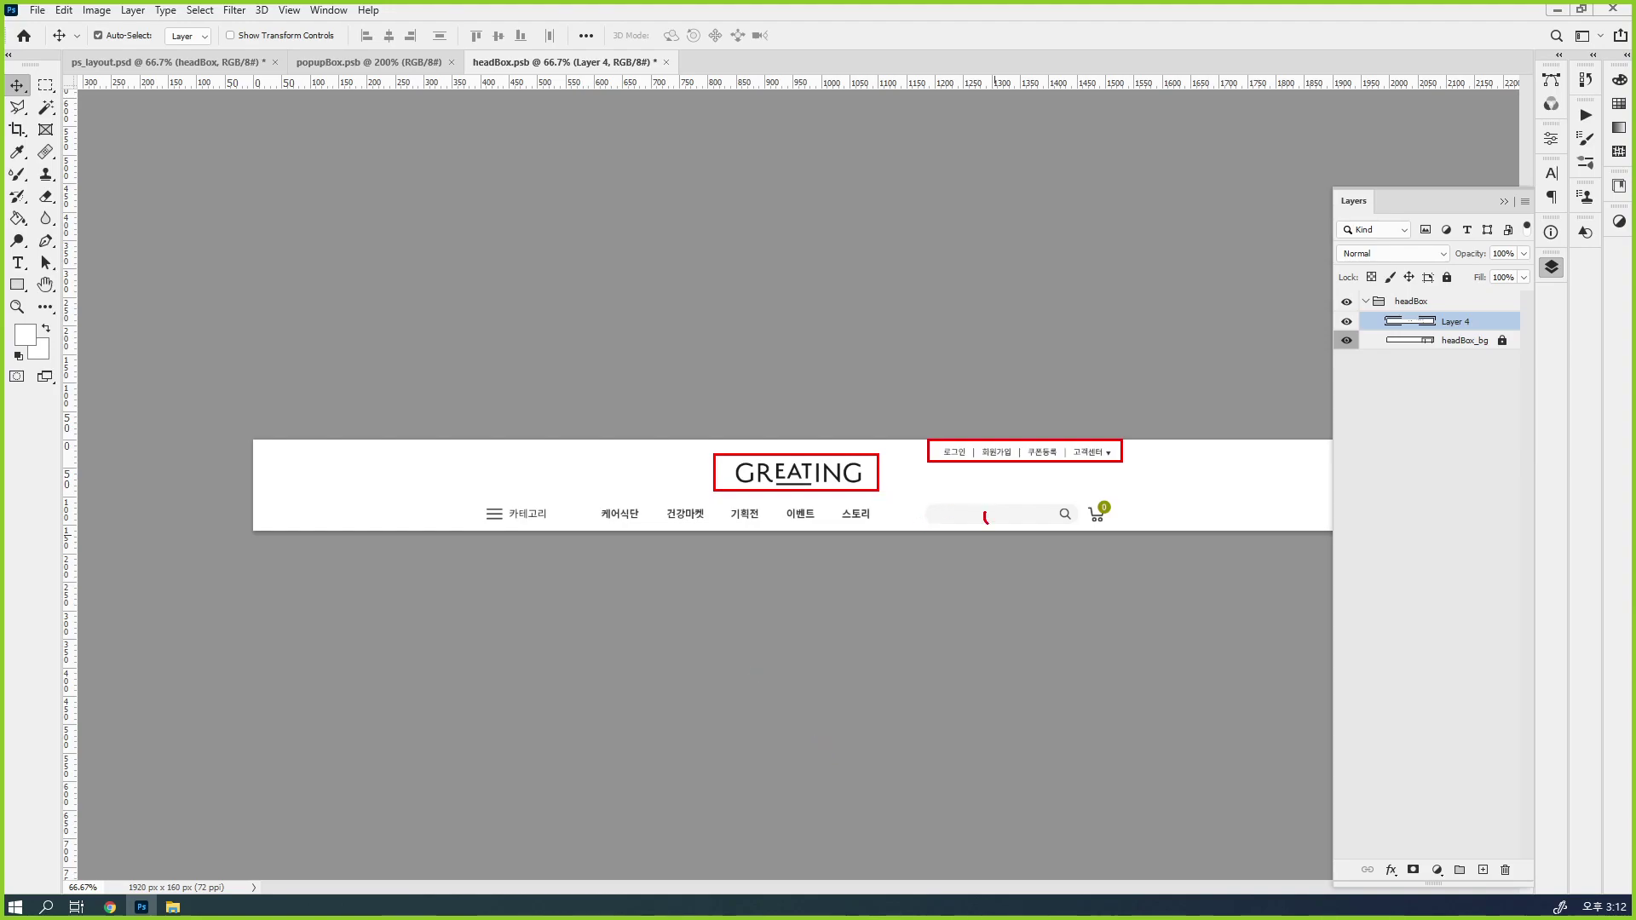
{"action": "left_click_drag", "start_coordinate": [987, 523], "coordinate": [998, 506]}
{"action": "key", "text": "ctrl+z"}
{"action": "left_click_drag", "start_coordinate": [918, 497], "coordinate": [1120, 527]}
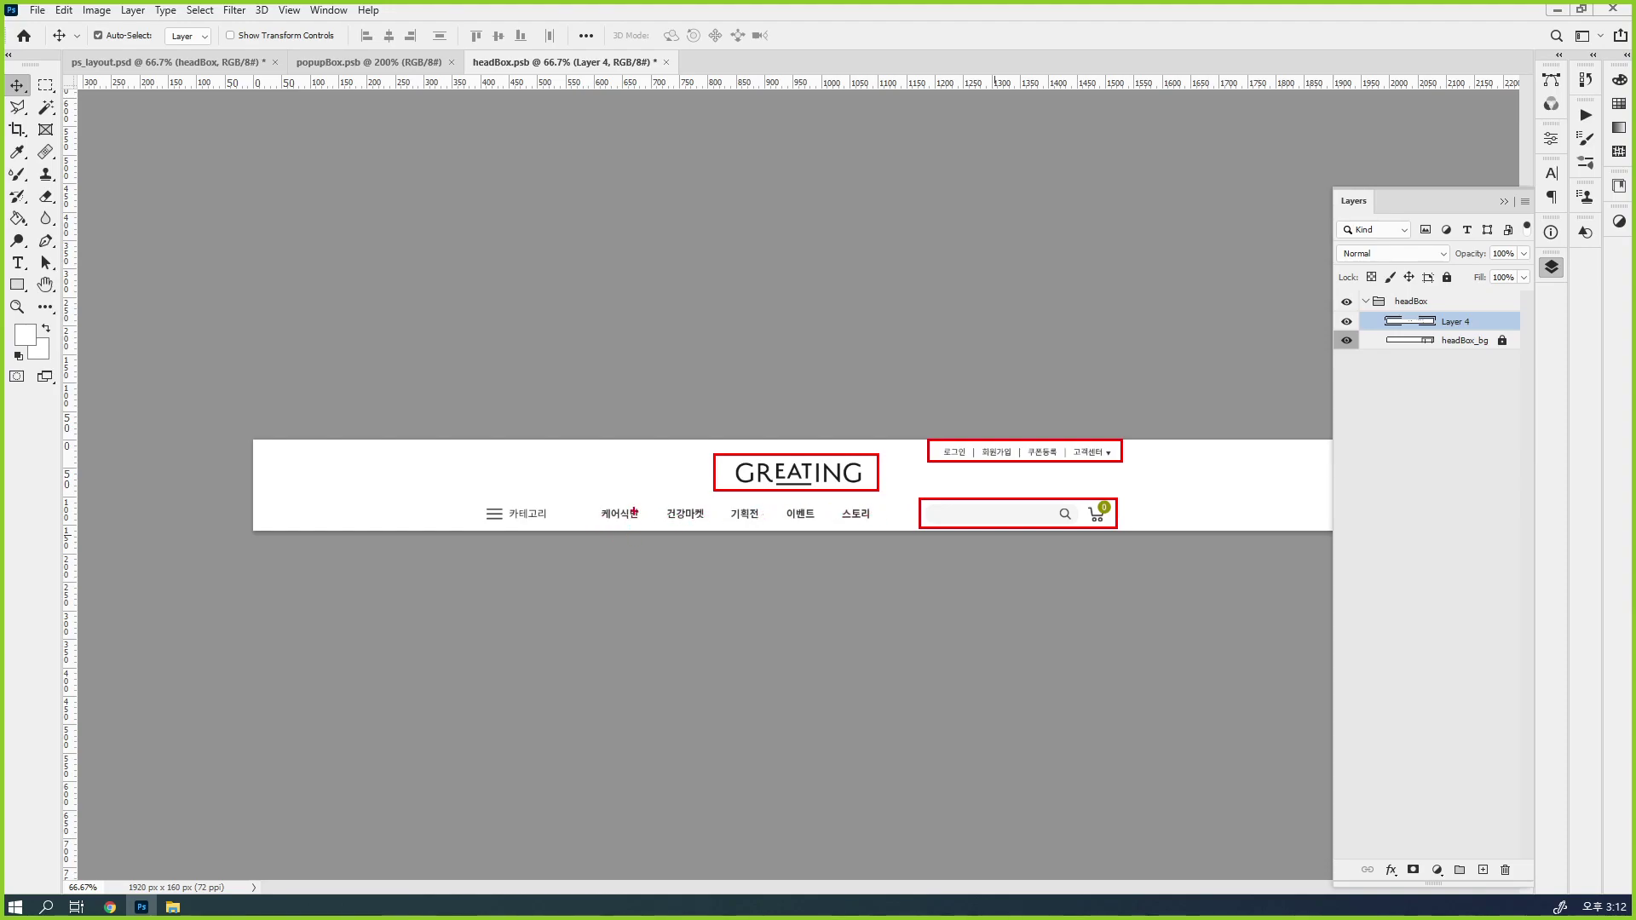
{"action": "left_click_drag", "start_coordinate": [592, 503], "coordinate": [883, 531]}
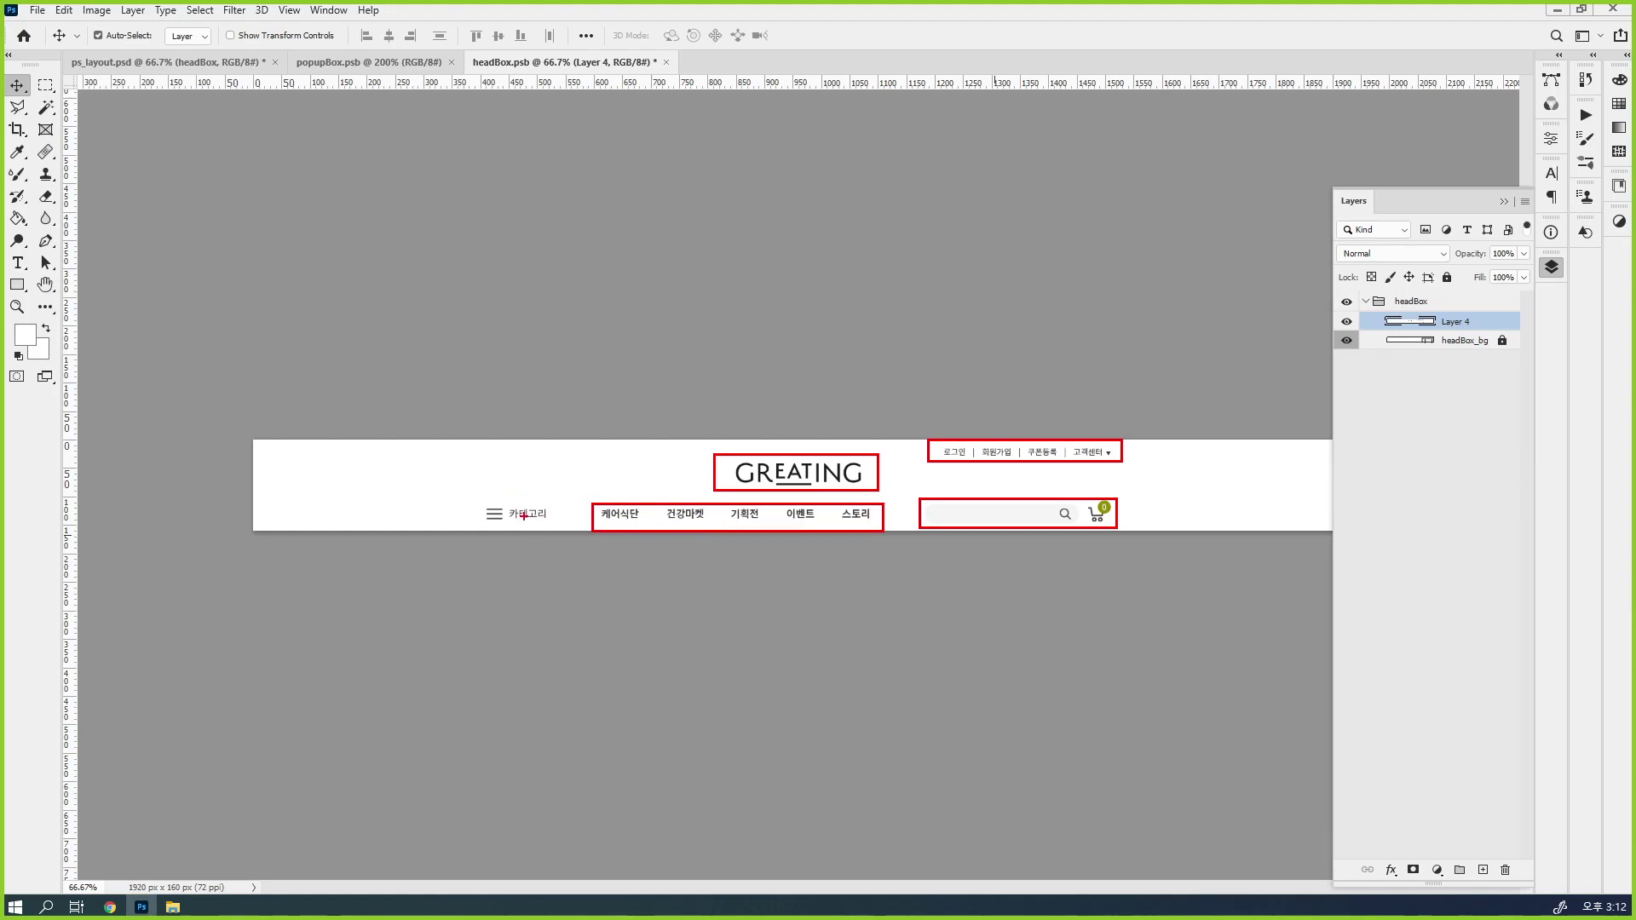
{"action": "mouse_move", "coordinate": [479, 501]}
{"action": "left_mouse_down"}
{"action": "mouse_move", "coordinate": [566, 511]}
{"action": "mouse_move", "coordinate": [571, 530]}
{"action": "mouse_move", "coordinate": [607, 491]}
{"action": "left_mouse_up"}
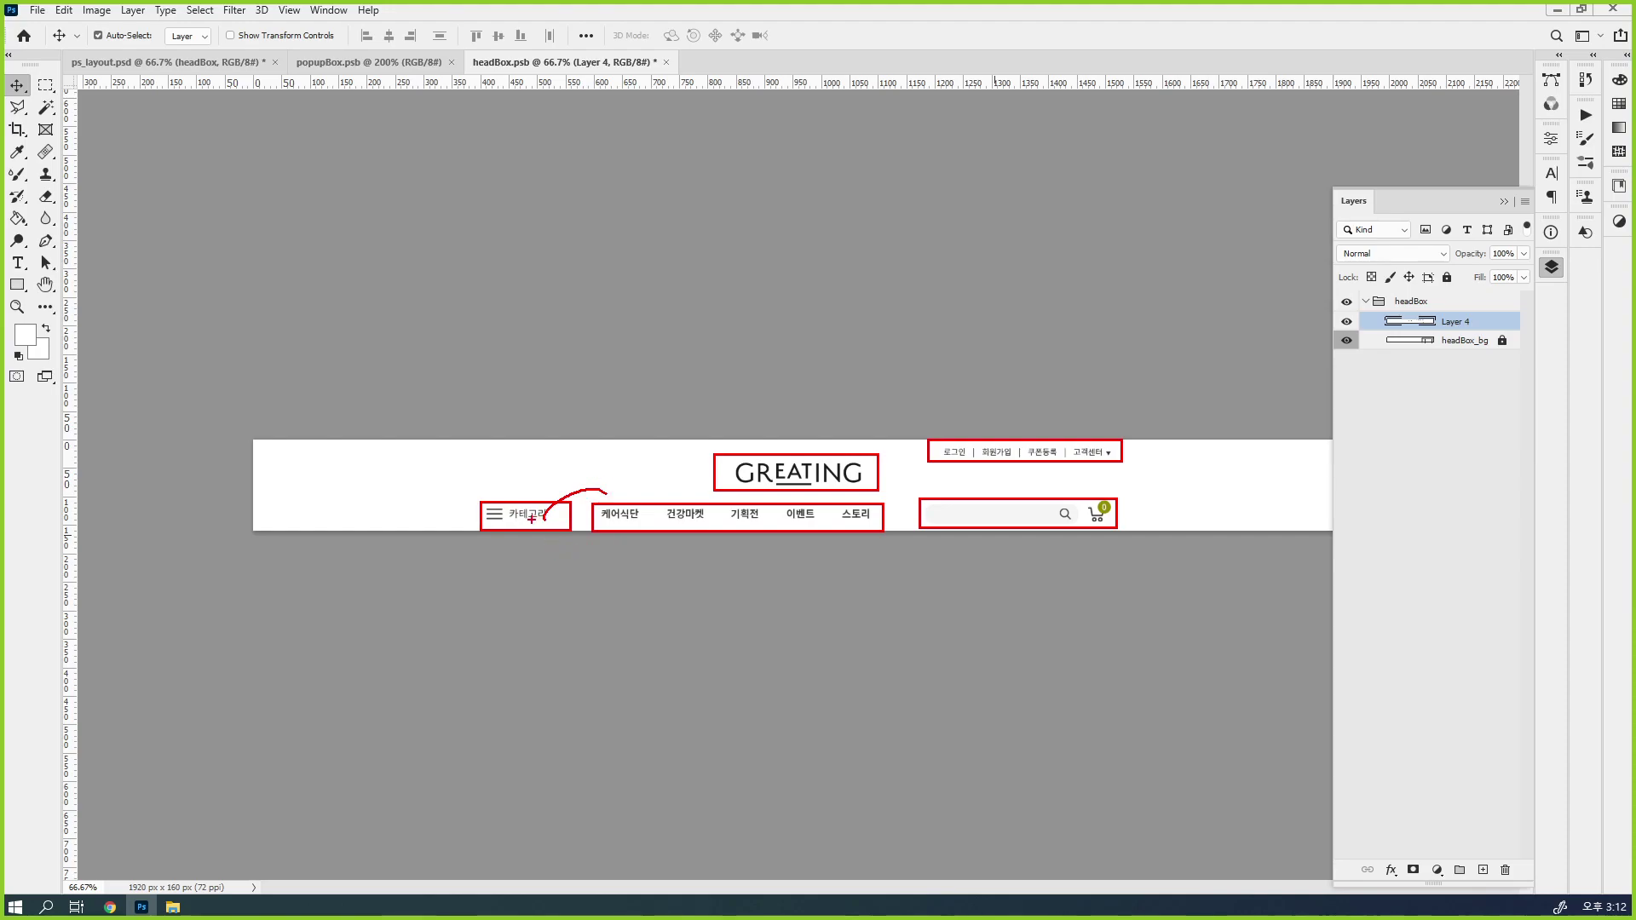
{"action": "key", "text": "ctrl+z"}
{"action": "key", "text": "ctrl+z"}
{"action": "key", "text": "ctrl+z"}
{"action": "left_click_drag", "start_coordinate": [479, 496], "coordinate": [885, 532]}
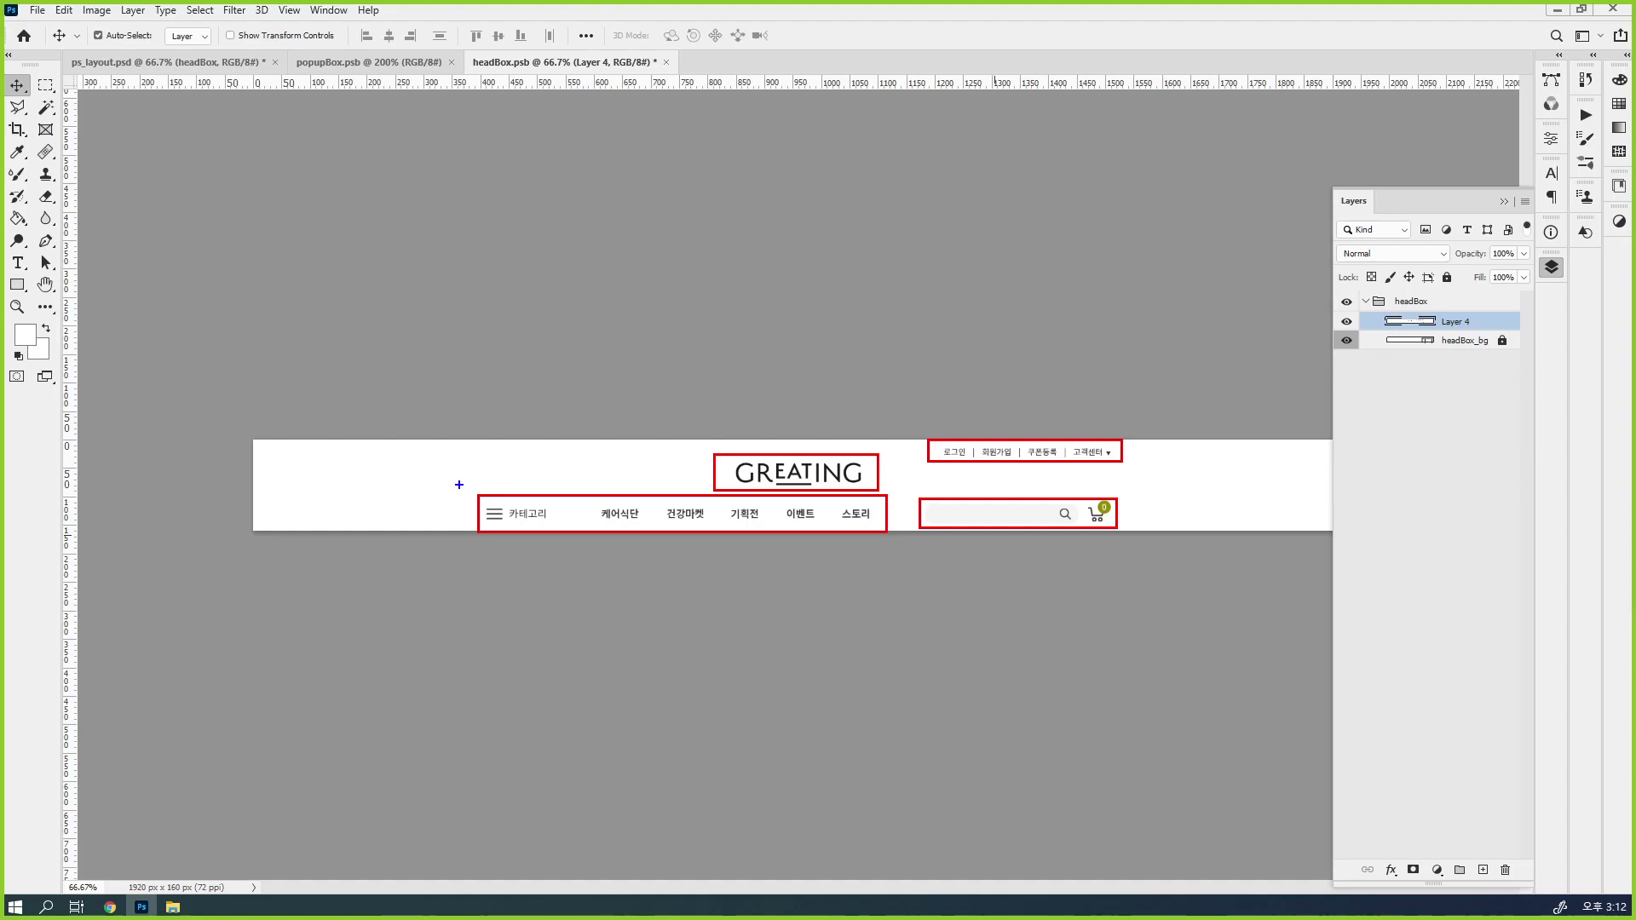
{"action": "left_click_drag", "start_coordinate": [473, 490], "coordinate": [1121, 536]}
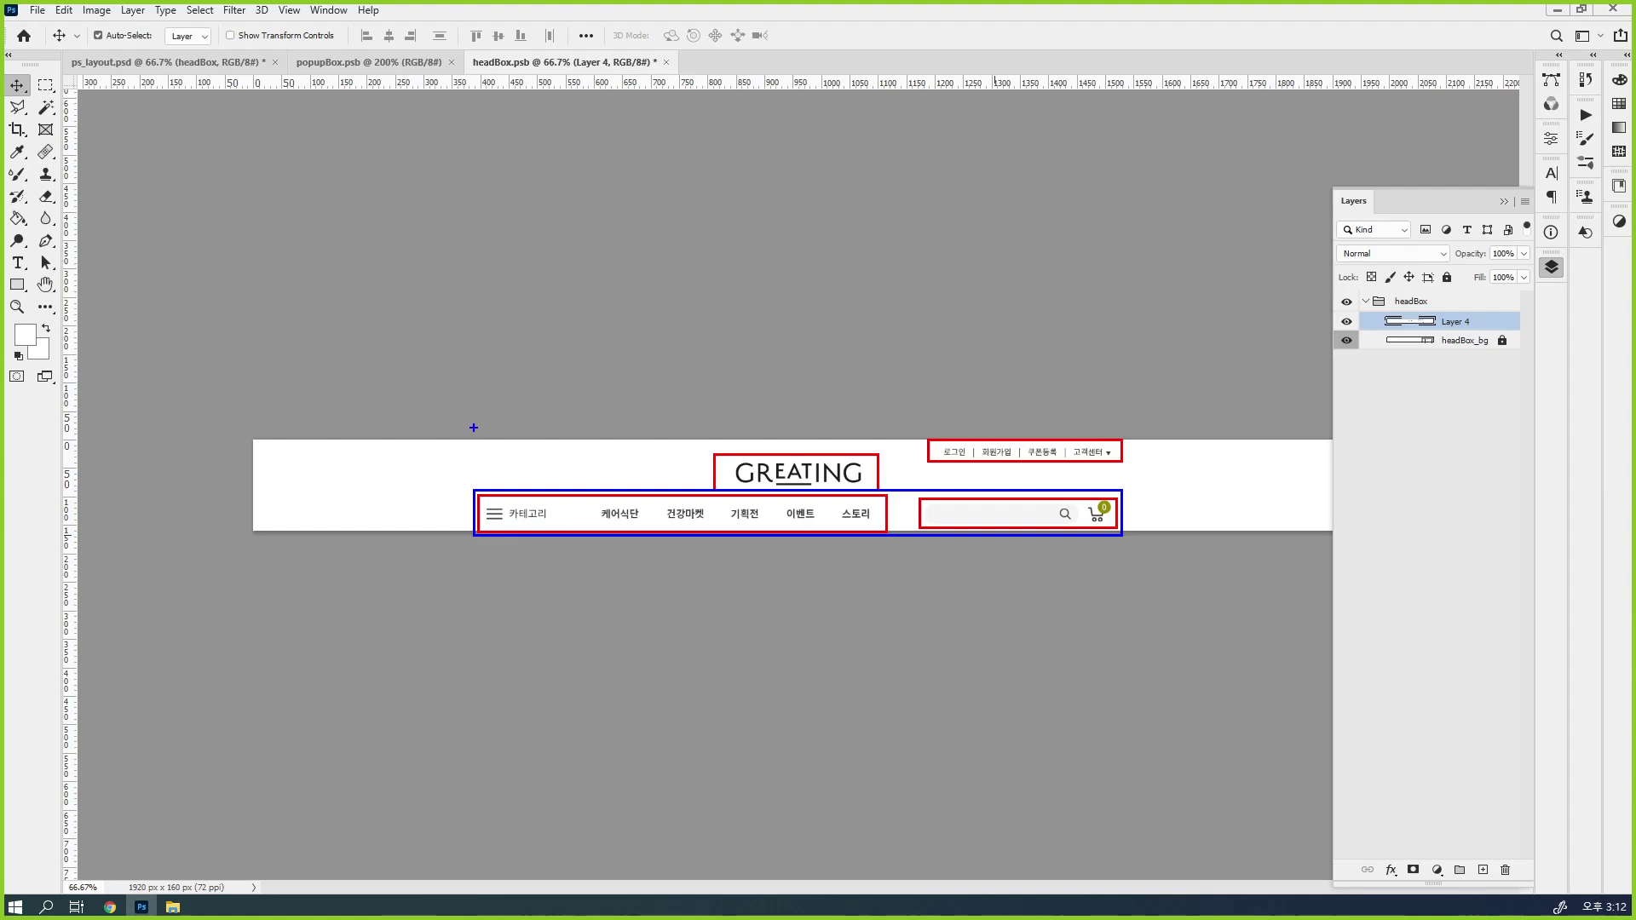
{"action": "left_click_drag", "start_coordinate": [474, 440], "coordinate": [475, 550]}
{"action": "mouse_move", "coordinate": [462, 485]}
{"action": "left_mouse_down"}
{"action": "mouse_move", "coordinate": [388, 500]}
{"action": "mouse_move", "coordinate": [411, 503]}
{"action": "left_mouse_up"}
{"action": "mouse_move", "coordinate": [1127, 428]}
{"action": "left_mouse_down"}
{"action": "mouse_move", "coordinate": [1131, 536]}
{"action": "mouse_move", "coordinate": [1167, 485]}
{"action": "left_mouse_up"}
{"action": "mouse_move", "coordinate": [1155, 473]}
{"action": "left_mouse_down"}
{"action": "mouse_move", "coordinate": [1167, 485]}
{"action": "mouse_move", "coordinate": [1153, 494]}
{"action": "mouse_move", "coordinate": [1203, 492]}
{"action": "left_mouse_up"}
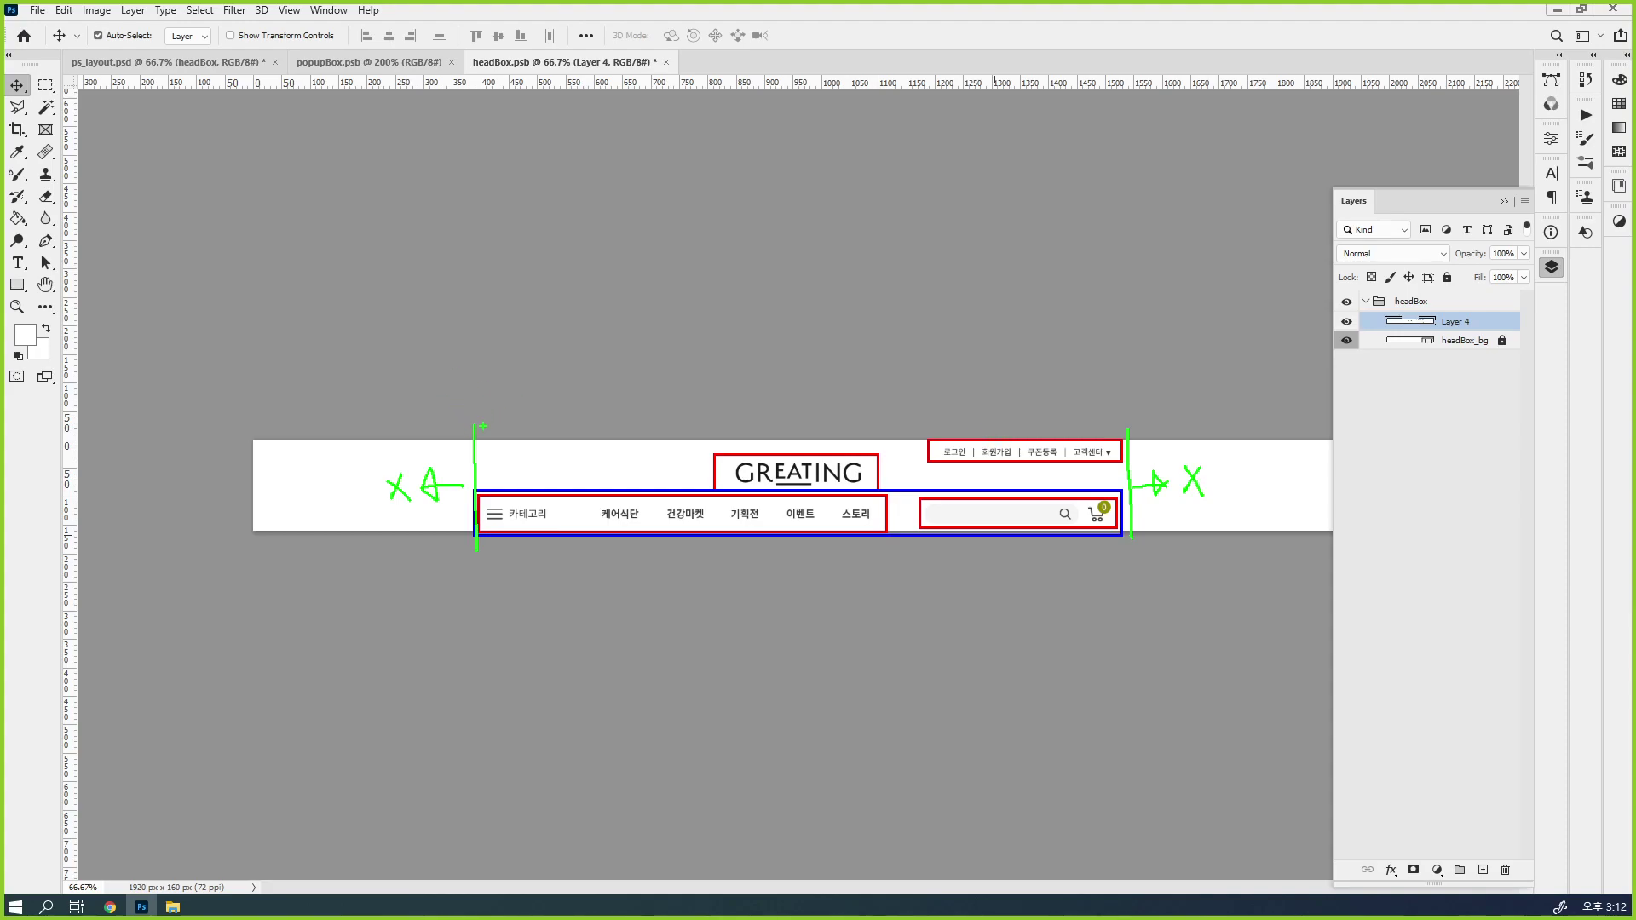
{"action": "mouse_move", "coordinate": [475, 424]}
{"action": "left_mouse_down"}
{"action": "mouse_move", "coordinate": [1086, 423]}
{"action": "mouse_move", "coordinate": [1127, 485]}
{"action": "mouse_move", "coordinate": [475, 545]}
{"action": "left_mouse_up"}
{"action": "left_click_drag", "start_coordinate": [1127, 544], "coordinate": [1125, 548]}
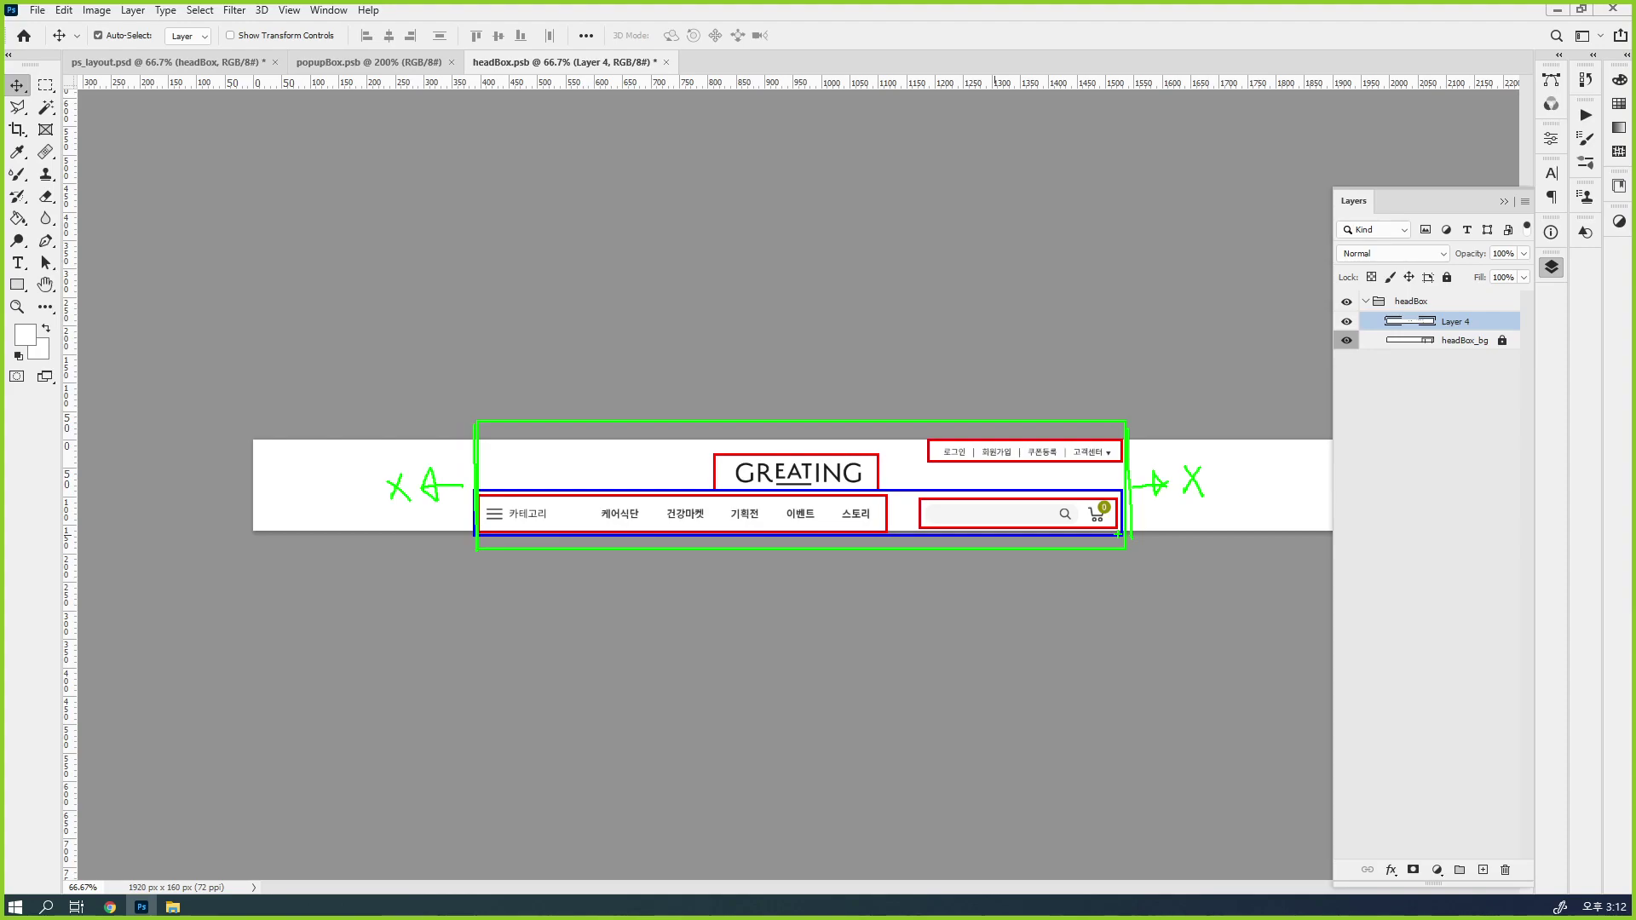
{"action": "left_click_drag", "start_coordinate": [980, 419], "coordinate": [1069, 317]}
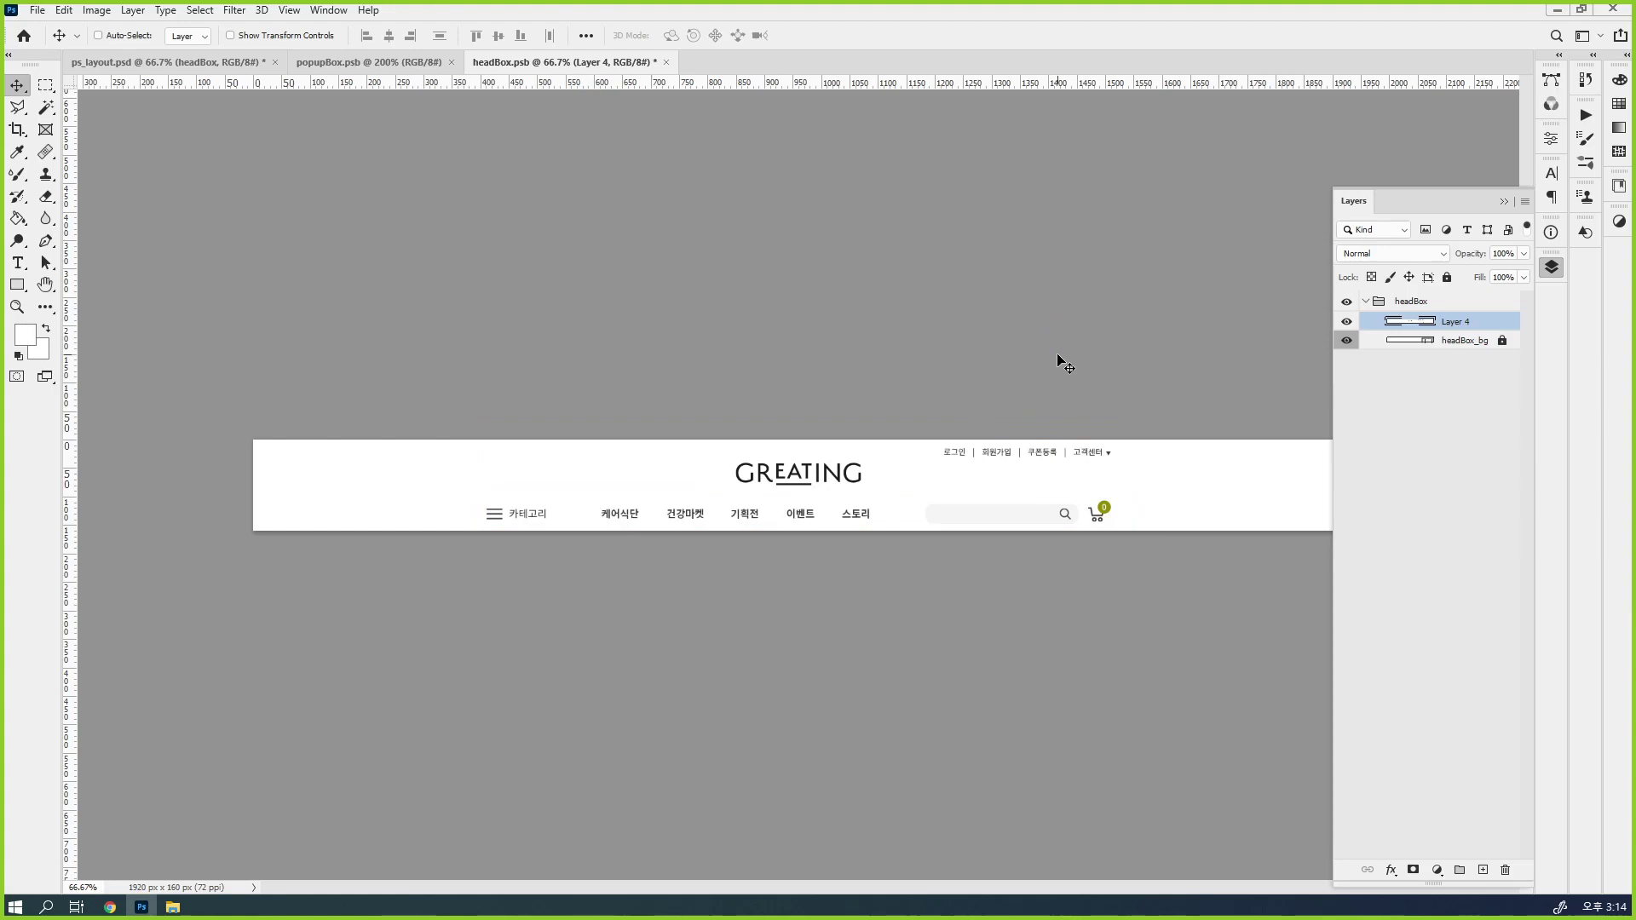
Duplicate the headBox_bg layer and change the copy's fill to a light pink
{"action": "left_click", "coordinate": [1466, 341]}
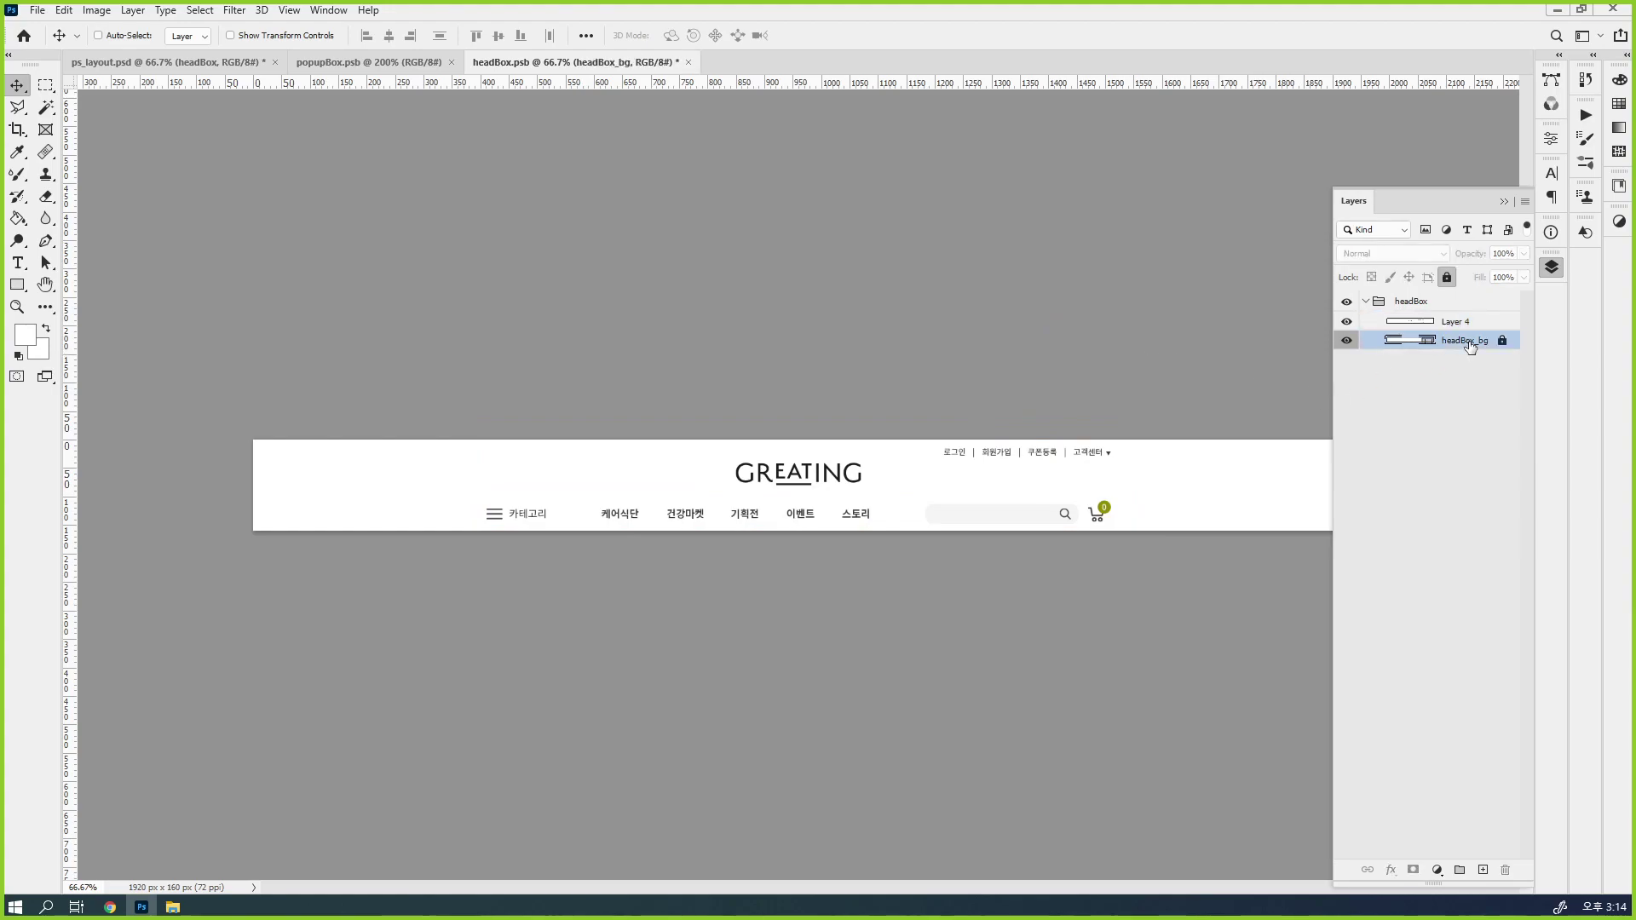
{"action": "key", "text": "ctrl+j"}
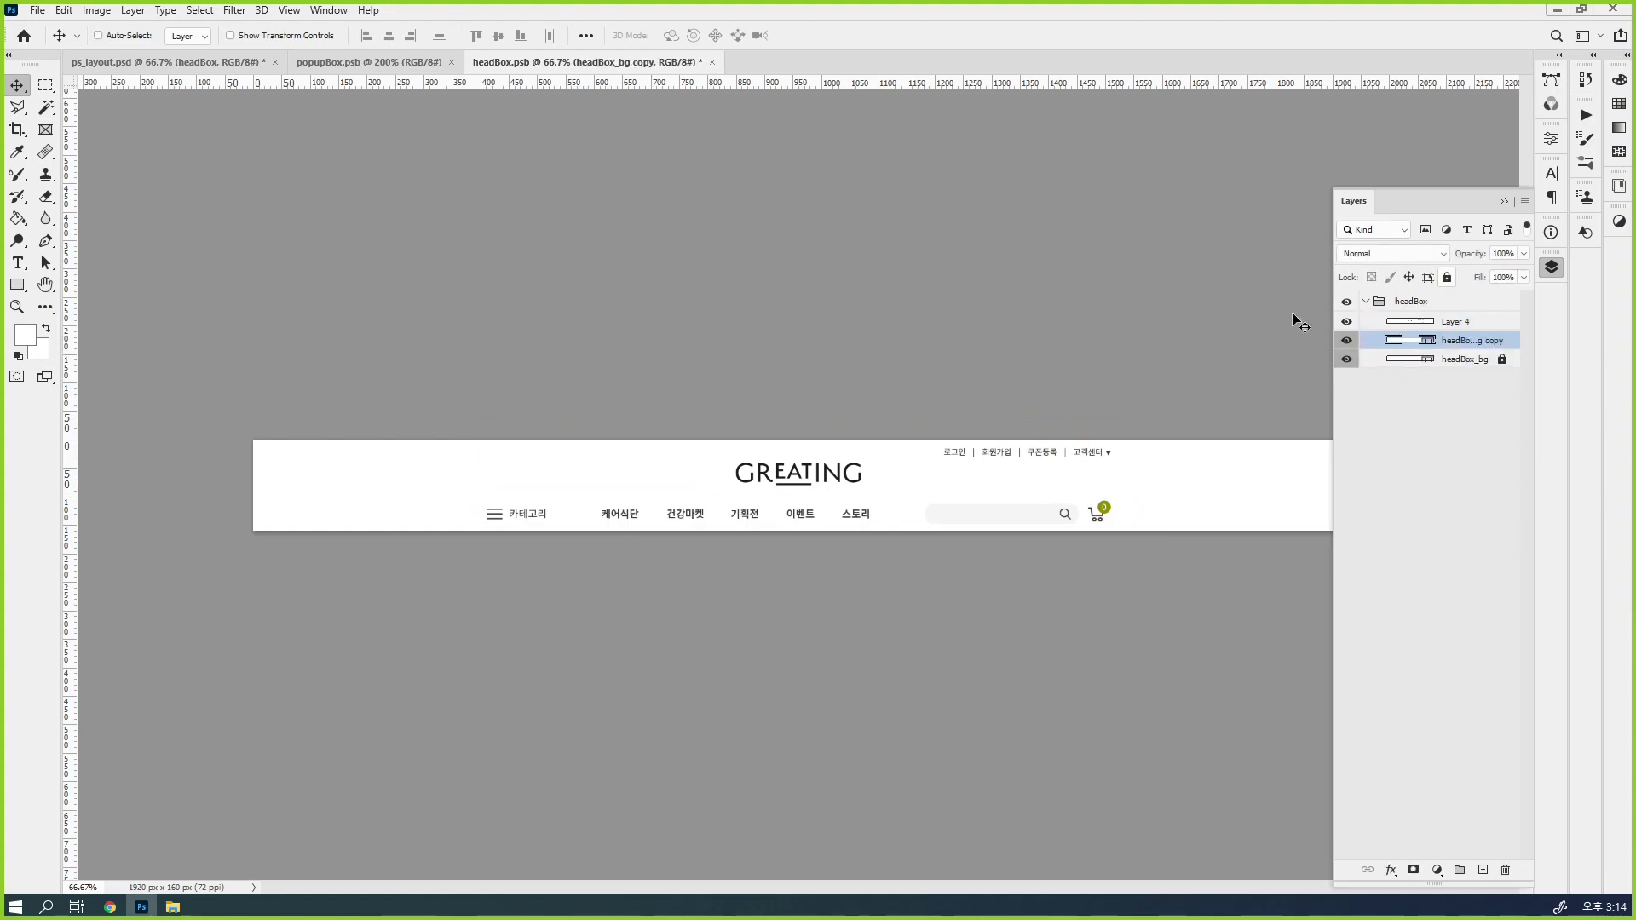
{"action": "double_click", "coordinate": [1407, 343]}
{"action": "left_click", "coordinate": [921, 154]}
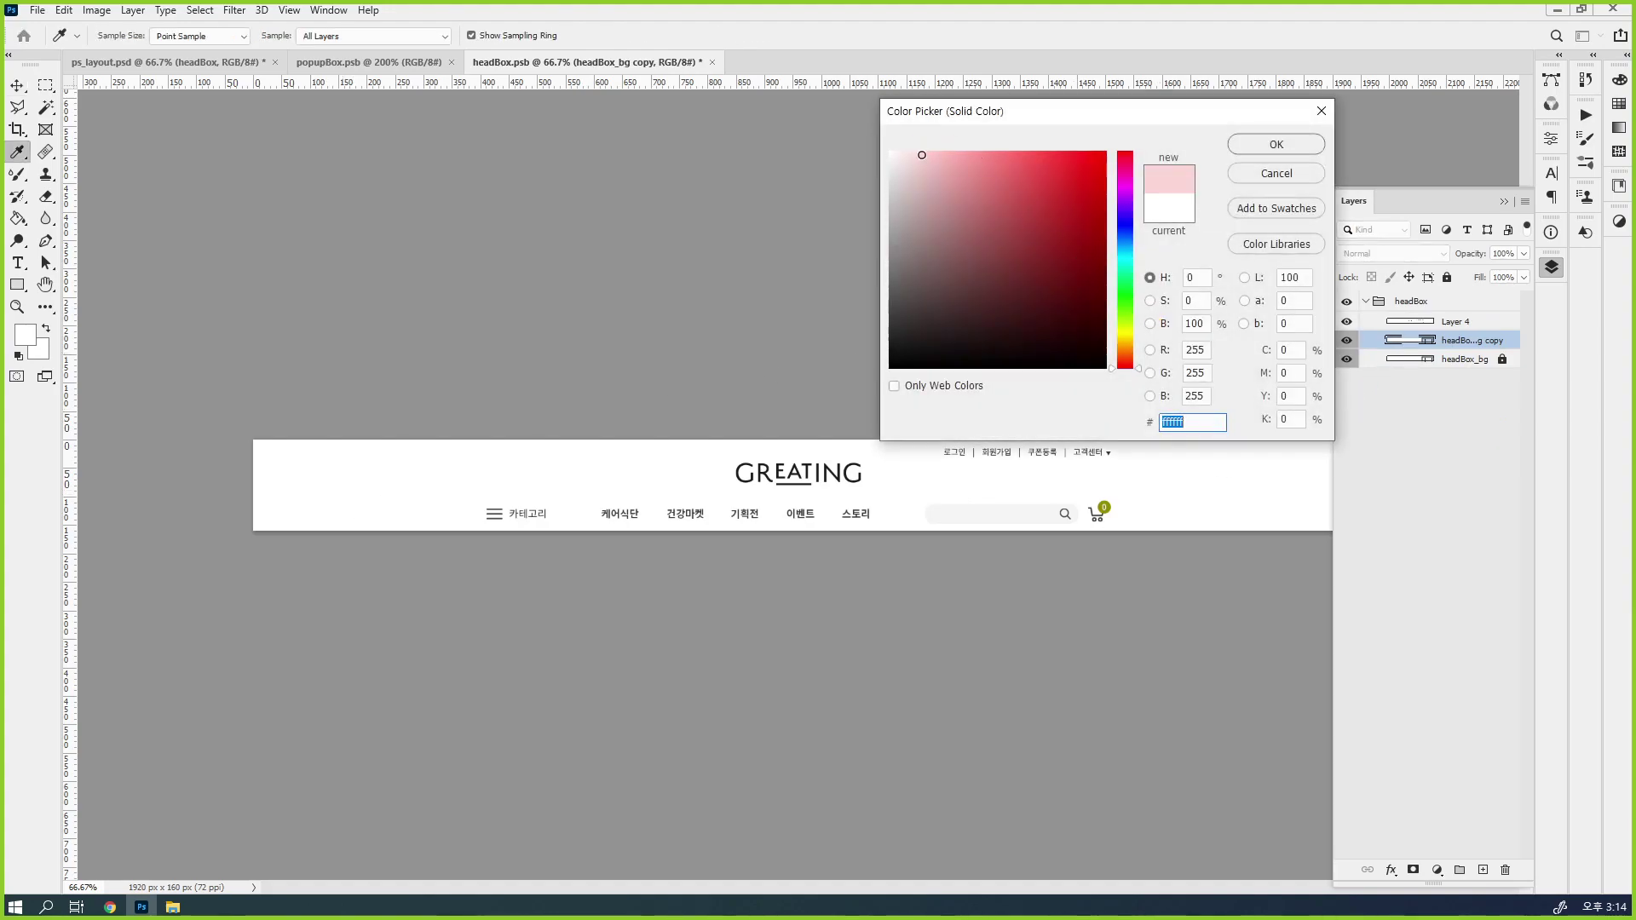
{"action": "left_click", "coordinate": [1305, 150]}
Show the guides and narrow the pink headBox_bg copy from both sides to the 1100 px content width between the guides
{"action": "key", "text": "ctrl+semicolon"}
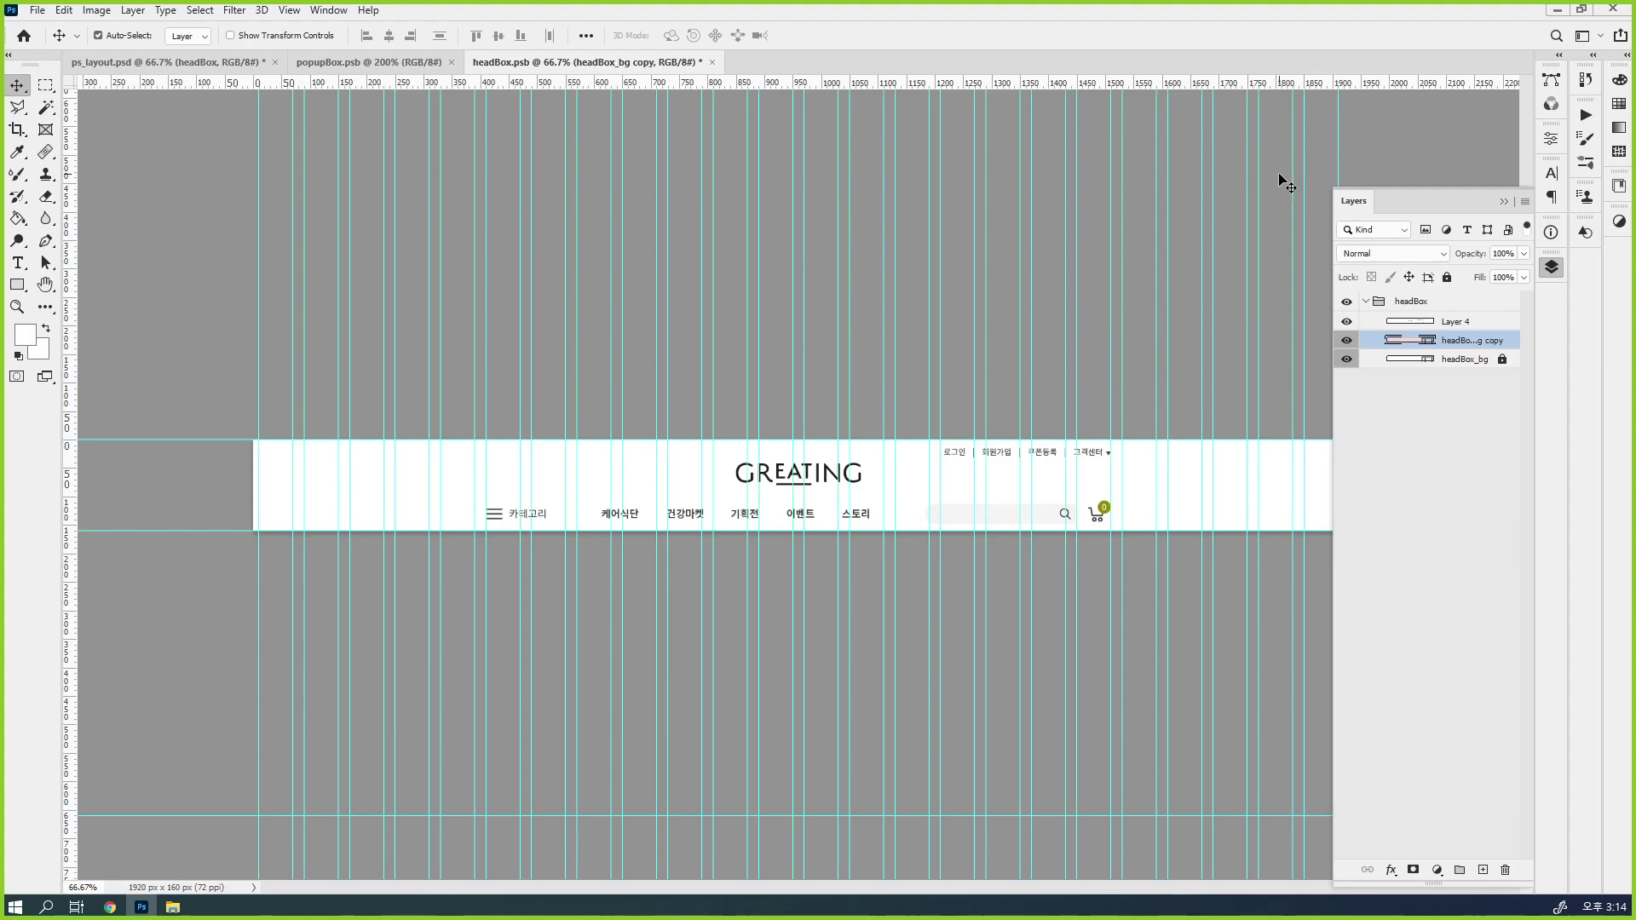
{"action": "key", "text": "ctrl+t"}
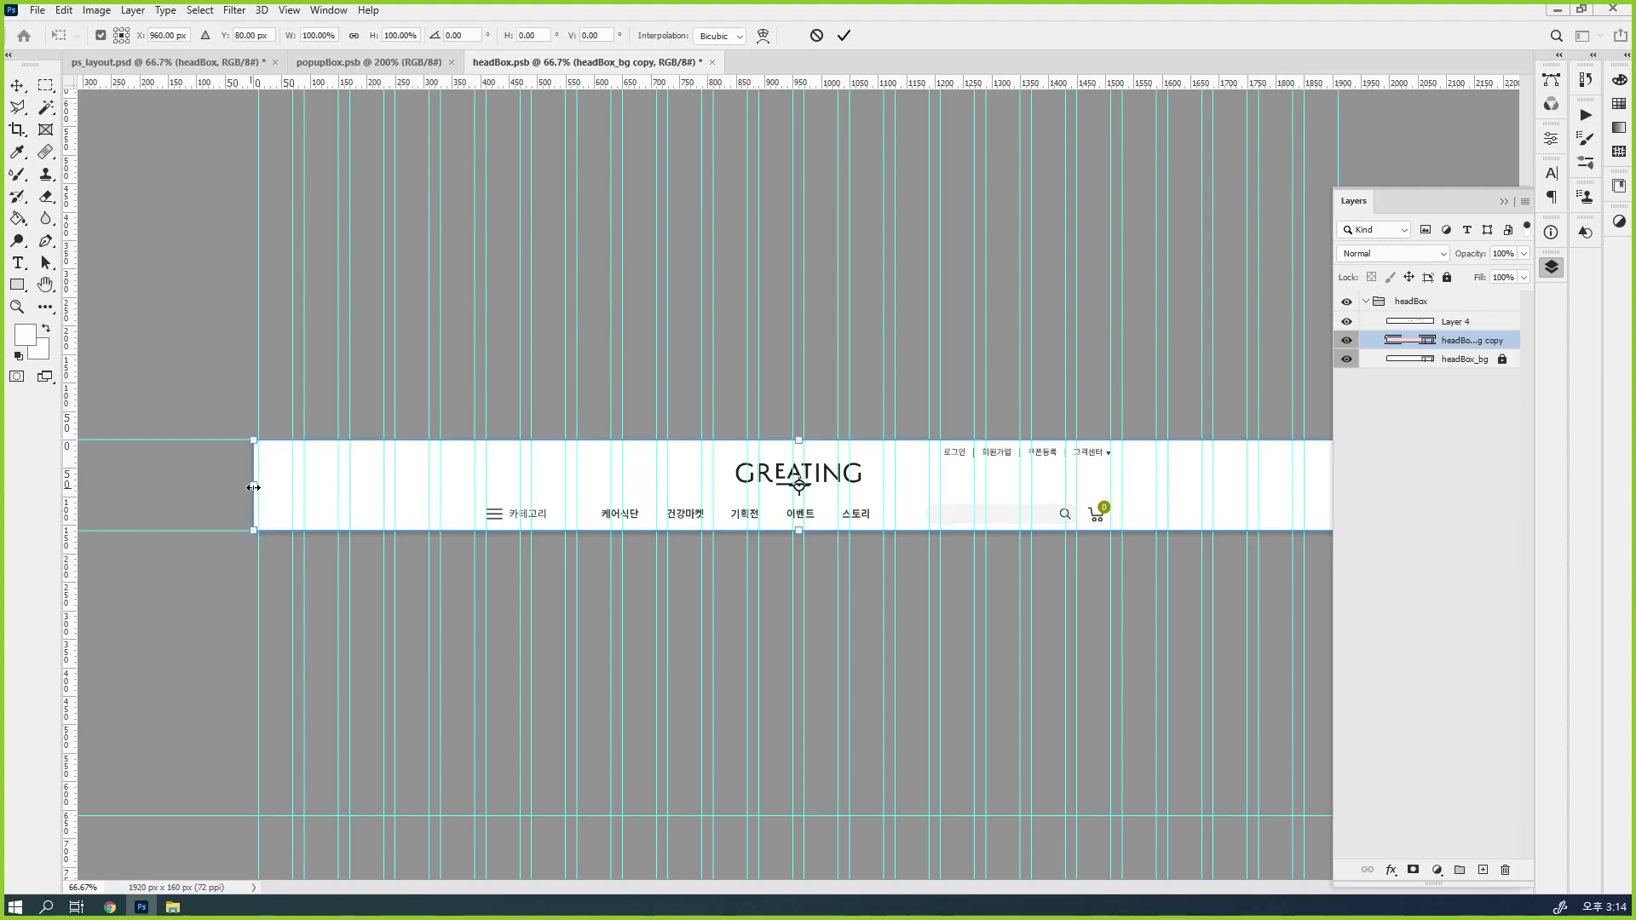
{"action": "left_click_drag", "start_coordinate": [256, 486], "coordinate": [485, 488]}
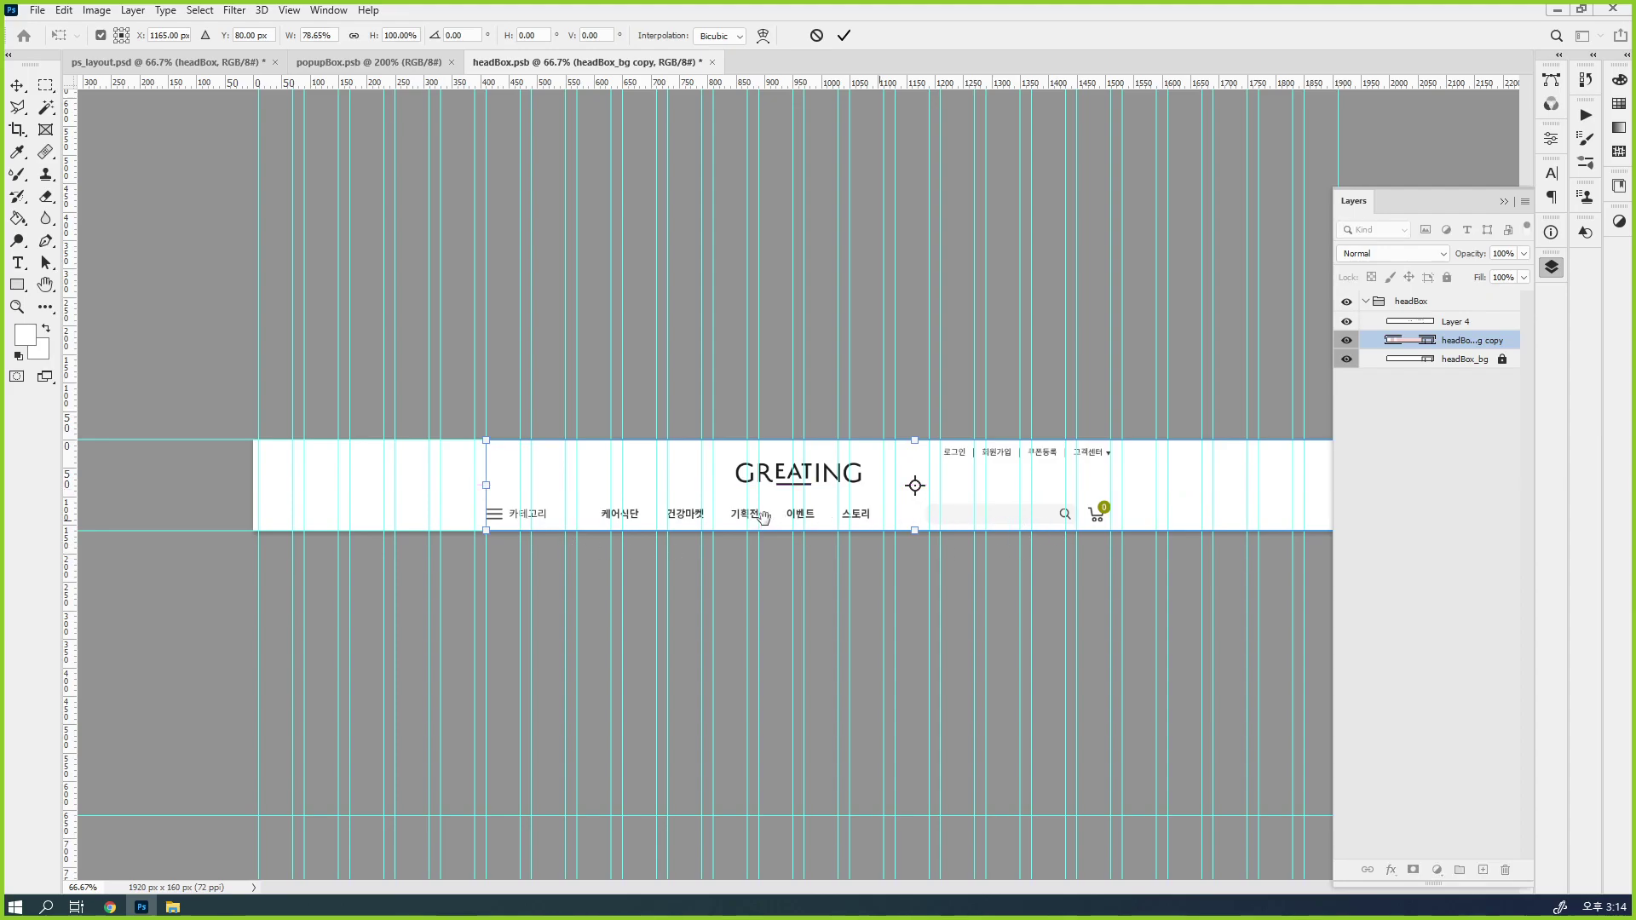
{"action": "key", "text": "ctrl+minus"}
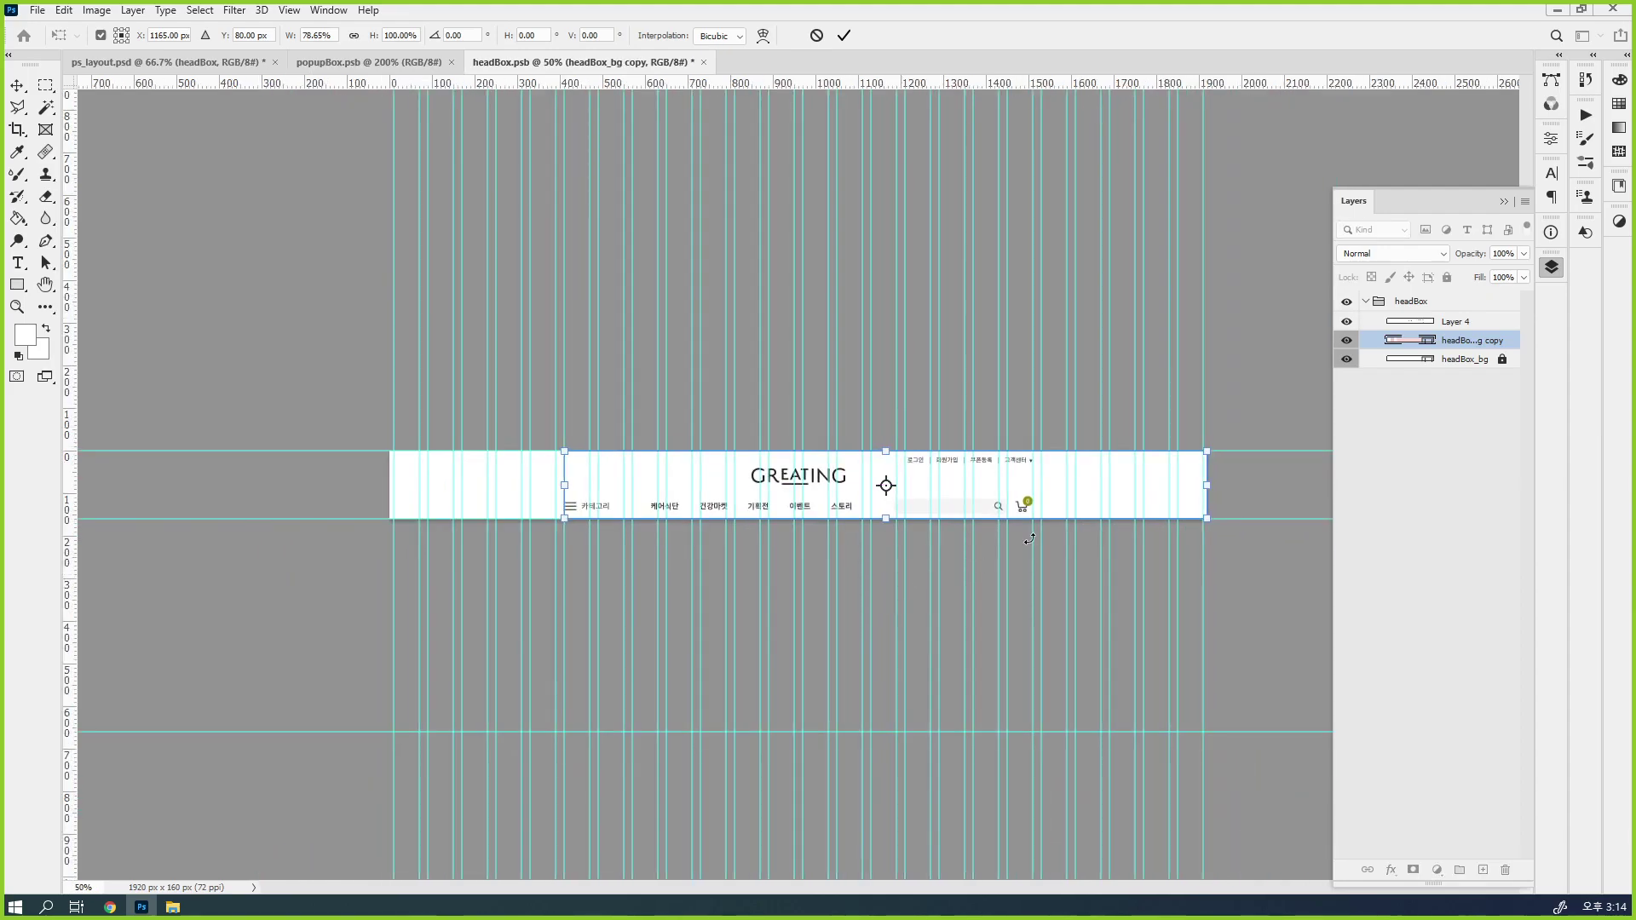
{"action": "left_click_drag", "start_coordinate": [1208, 486], "coordinate": [1037, 484]}
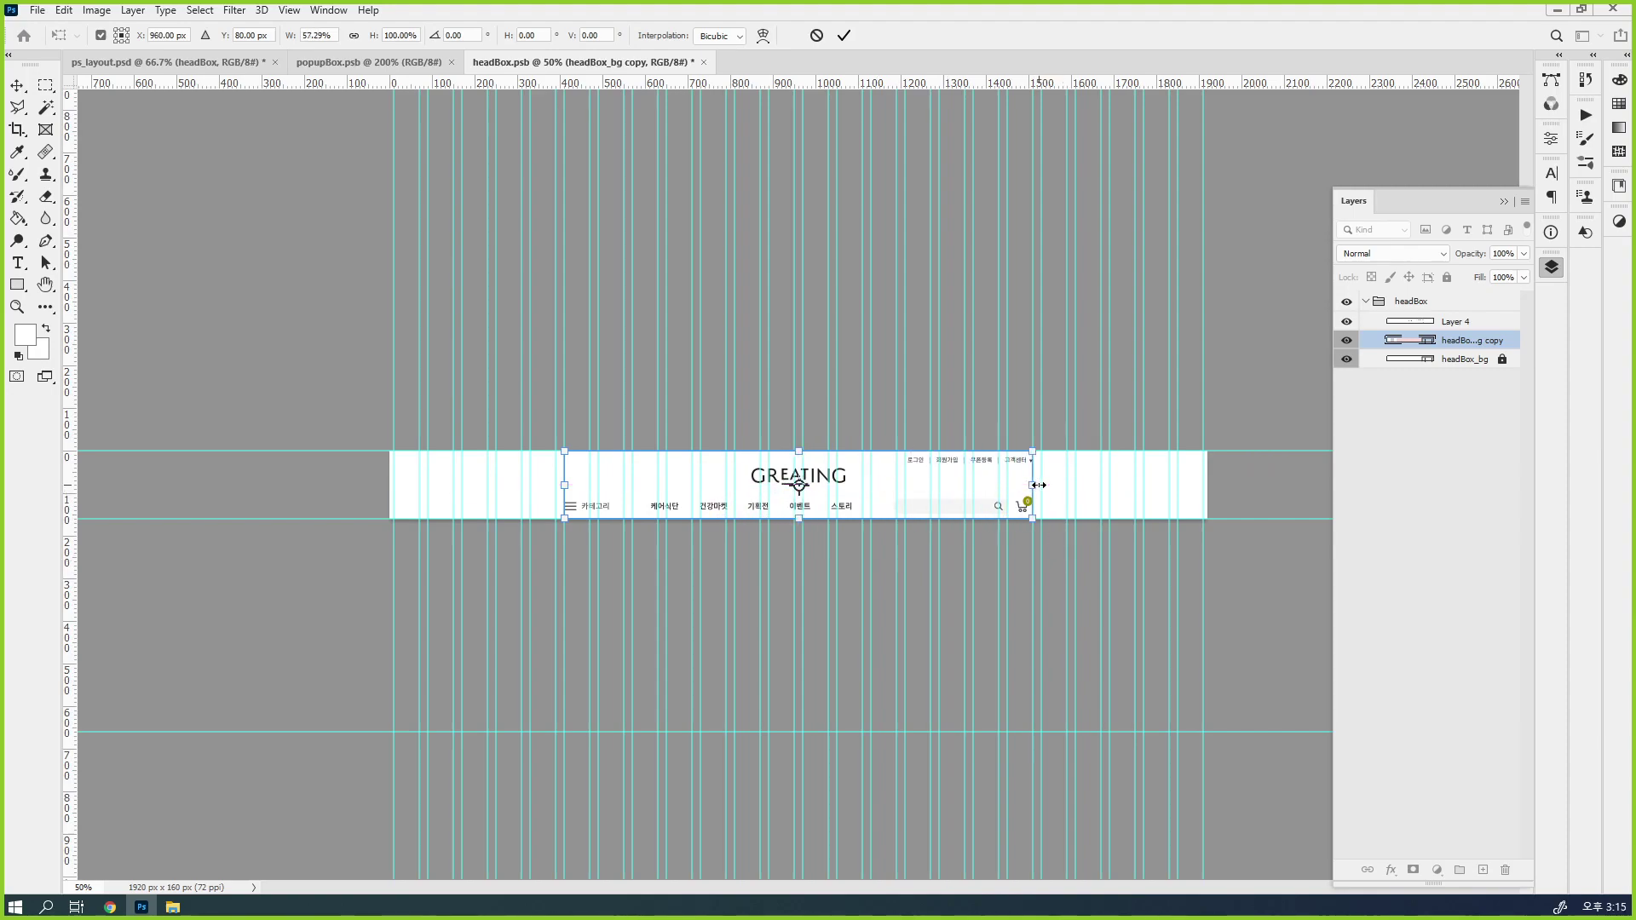
{"action": "key", "text": "Return"}
{"action": "key", "text": "ctrl+plus"}
{"action": "key", "text": "ctrl+plus"}
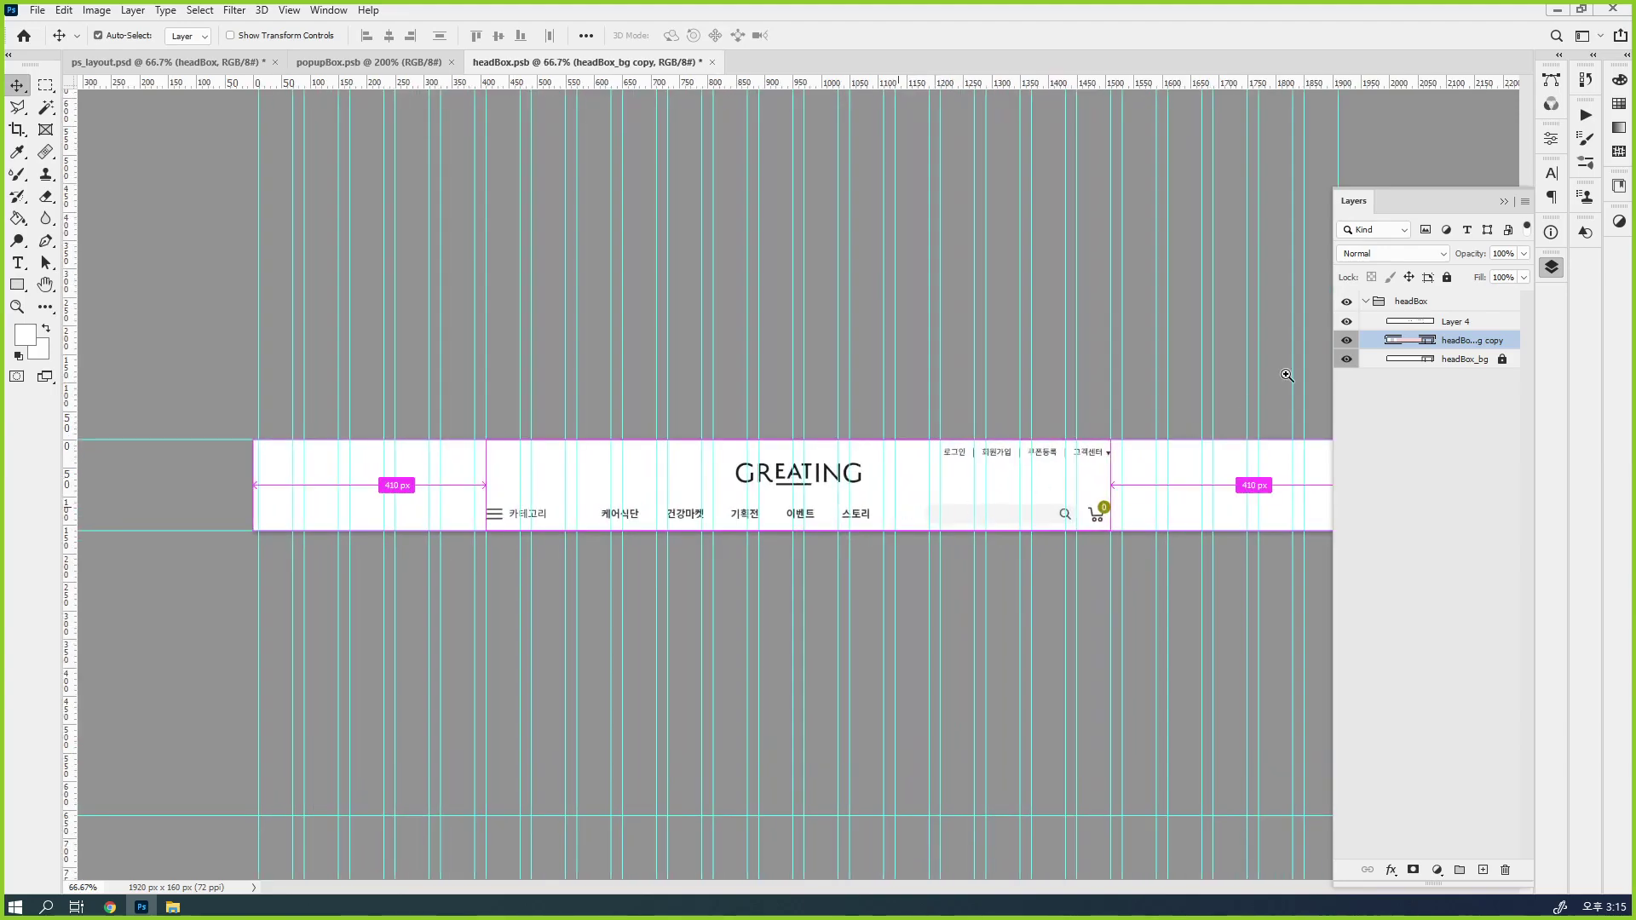
Hide Layer 4 to reveal the pink content-width box and save headBox.psb
{"action": "left_click", "coordinate": [1346, 321]}
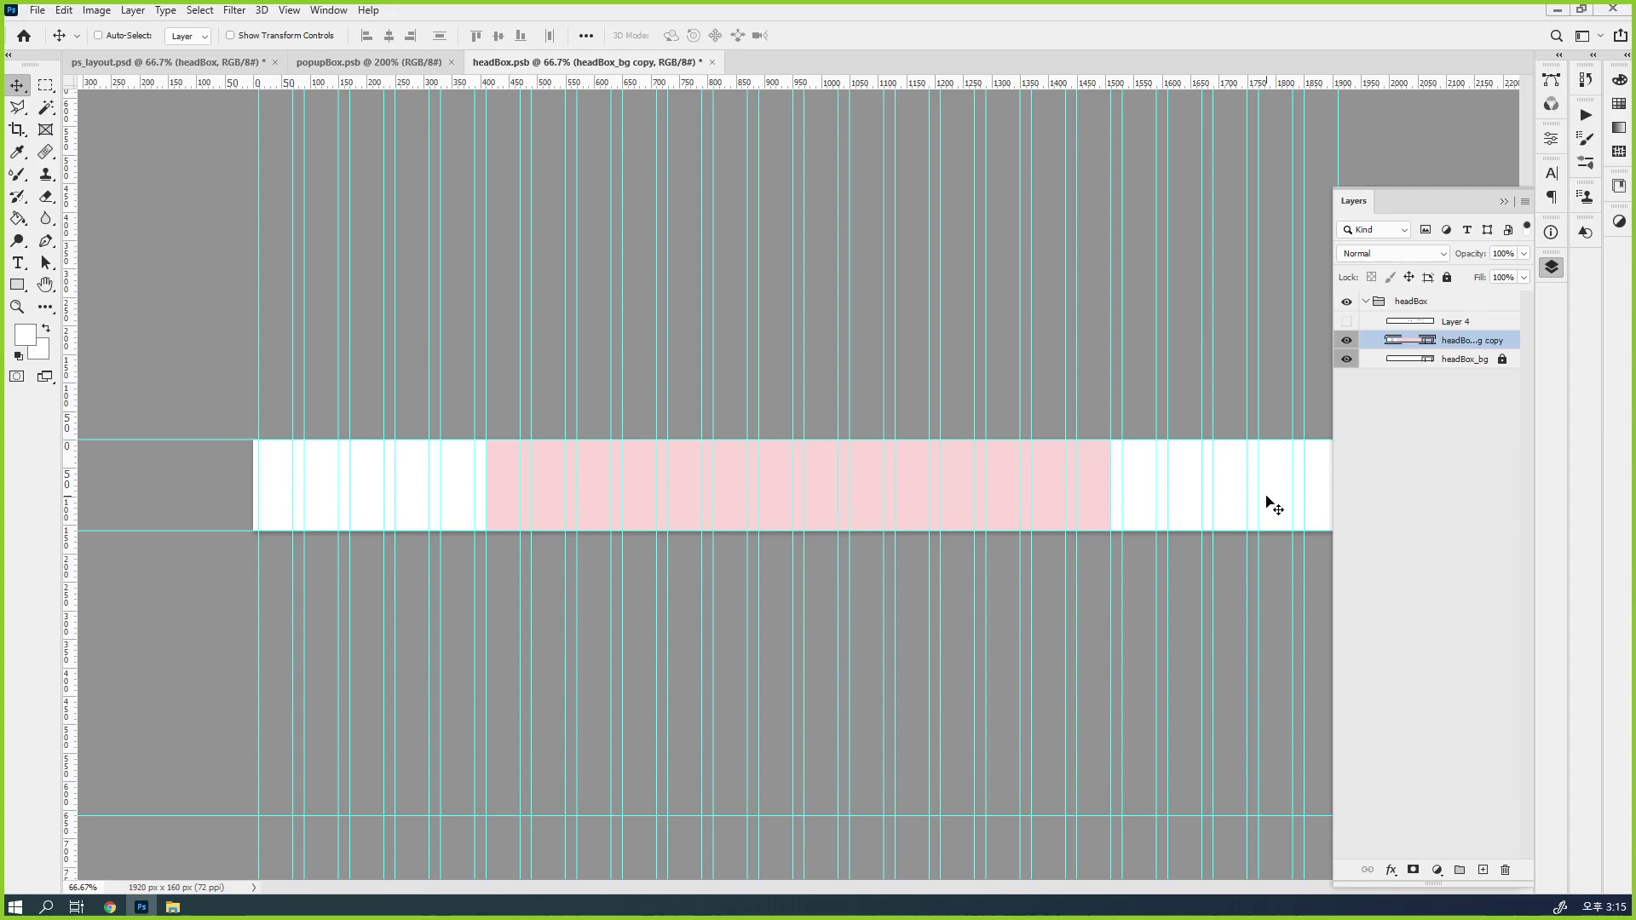
{"action": "key", "text": "ctrl+minus"}
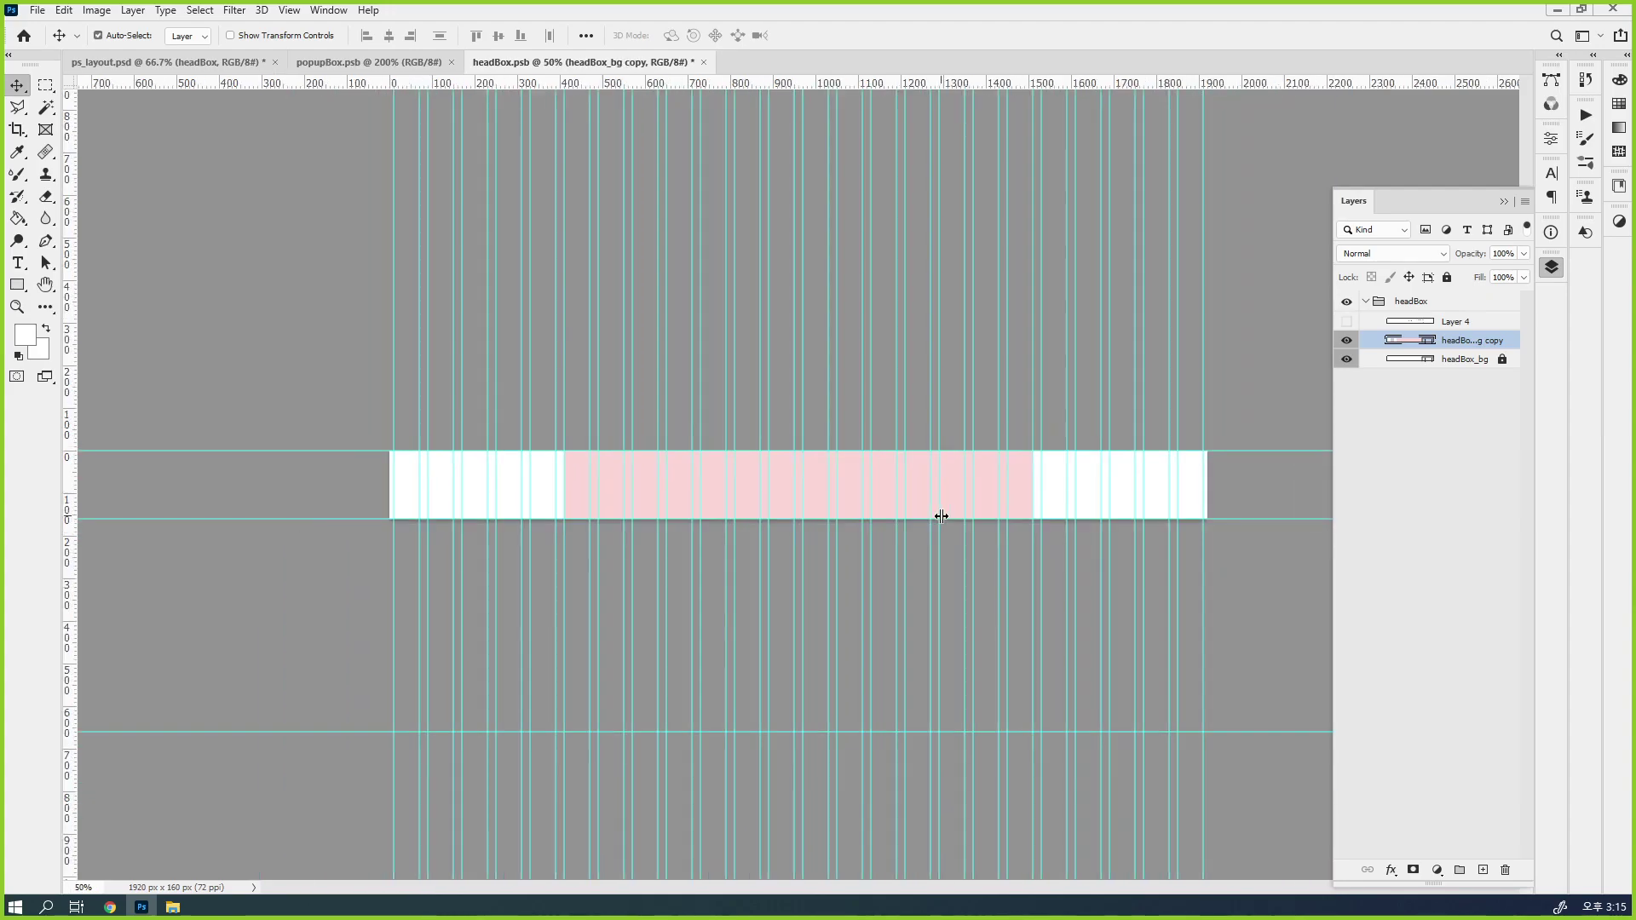
{"action": "key", "text": "ctrl+s"}
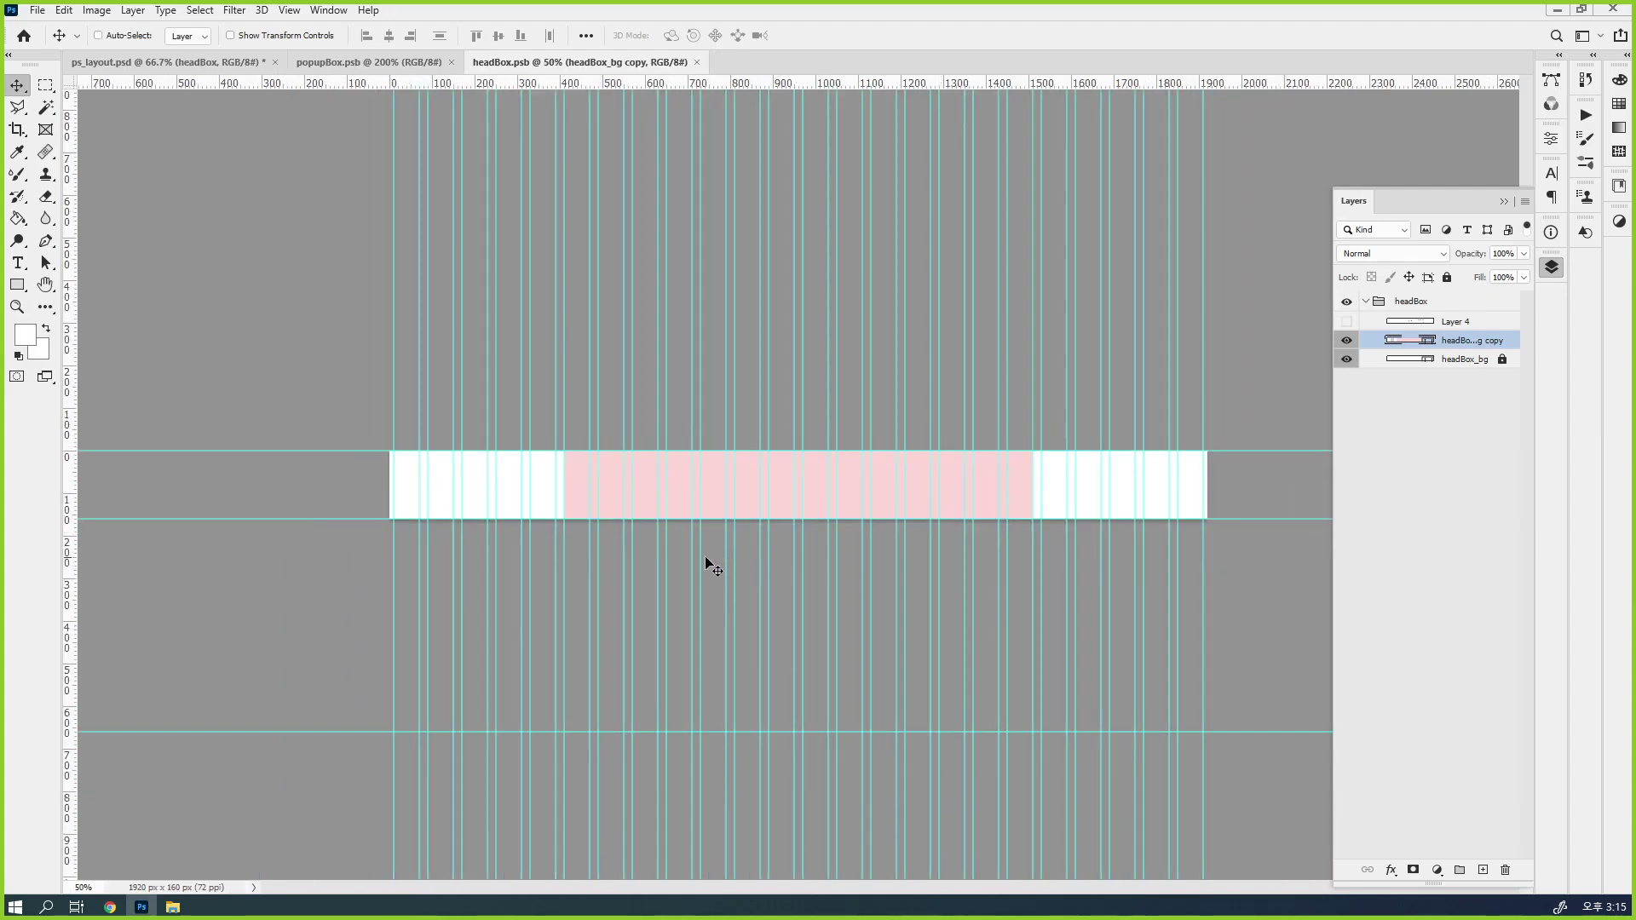
Show the grid group in ps_layout.psd, compare the pink box with its columns, and return to headBox.psb
{"action": "left_click", "coordinate": [239, 68]}
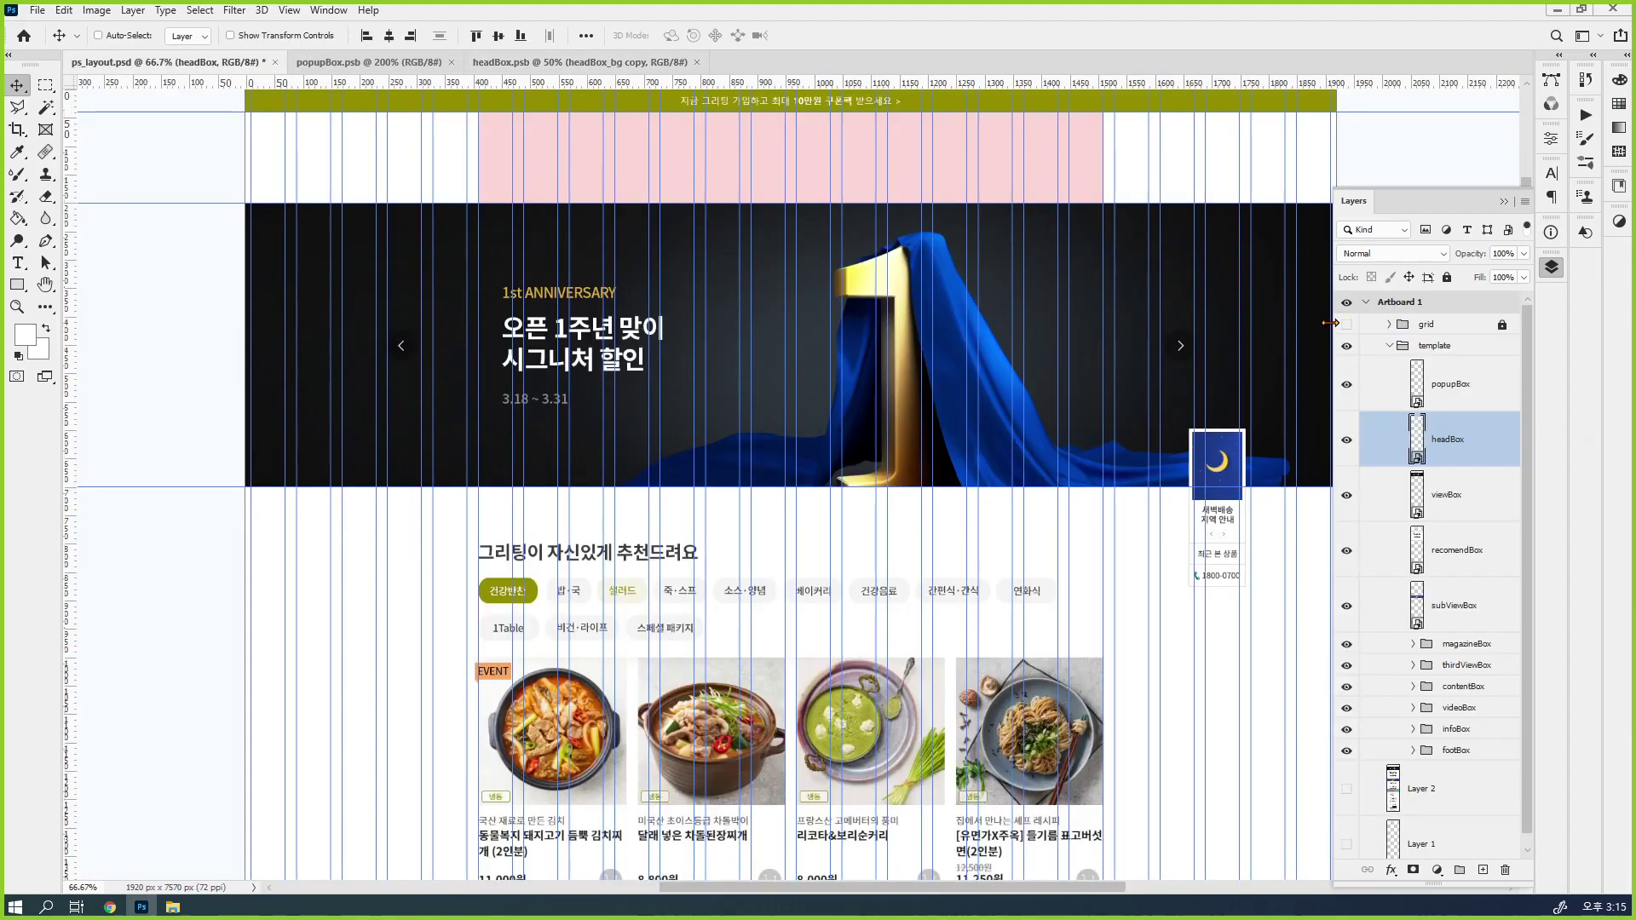
{"action": "left_click", "coordinate": [1346, 325]}
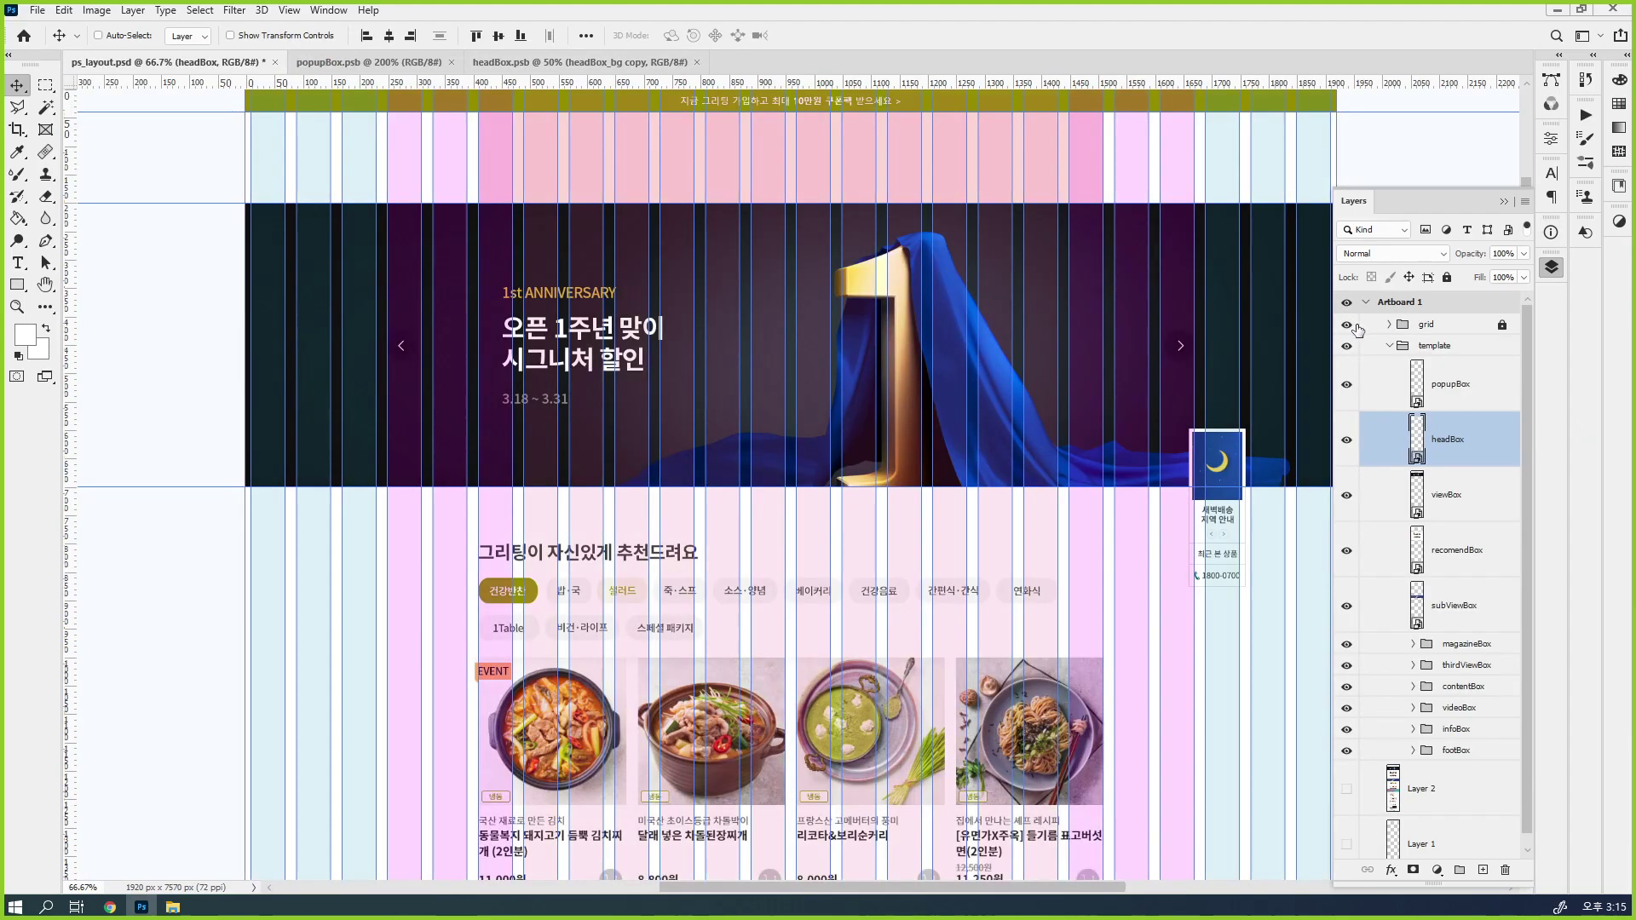
{"action": "key", "text": "ctrl"}
{"action": "mouse_move", "coordinate": [1337, 155]}
{"action": "left_mouse_down"}
{"action": "mouse_move", "coordinate": [1256, 171]}
{"action": "mouse_move", "coordinate": [1308, 120]}
{"action": "mouse_move", "coordinate": [1302, 167]}
{"action": "left_mouse_up"}
{"action": "mouse_move", "coordinate": [1186, 154]}
{"action": "left_mouse_down"}
{"action": "mouse_move", "coordinate": [1142, 171]}
{"action": "mouse_move", "coordinate": [1156, 166]}
{"action": "left_mouse_up"}
{"action": "left_click", "coordinate": [620, 68]}
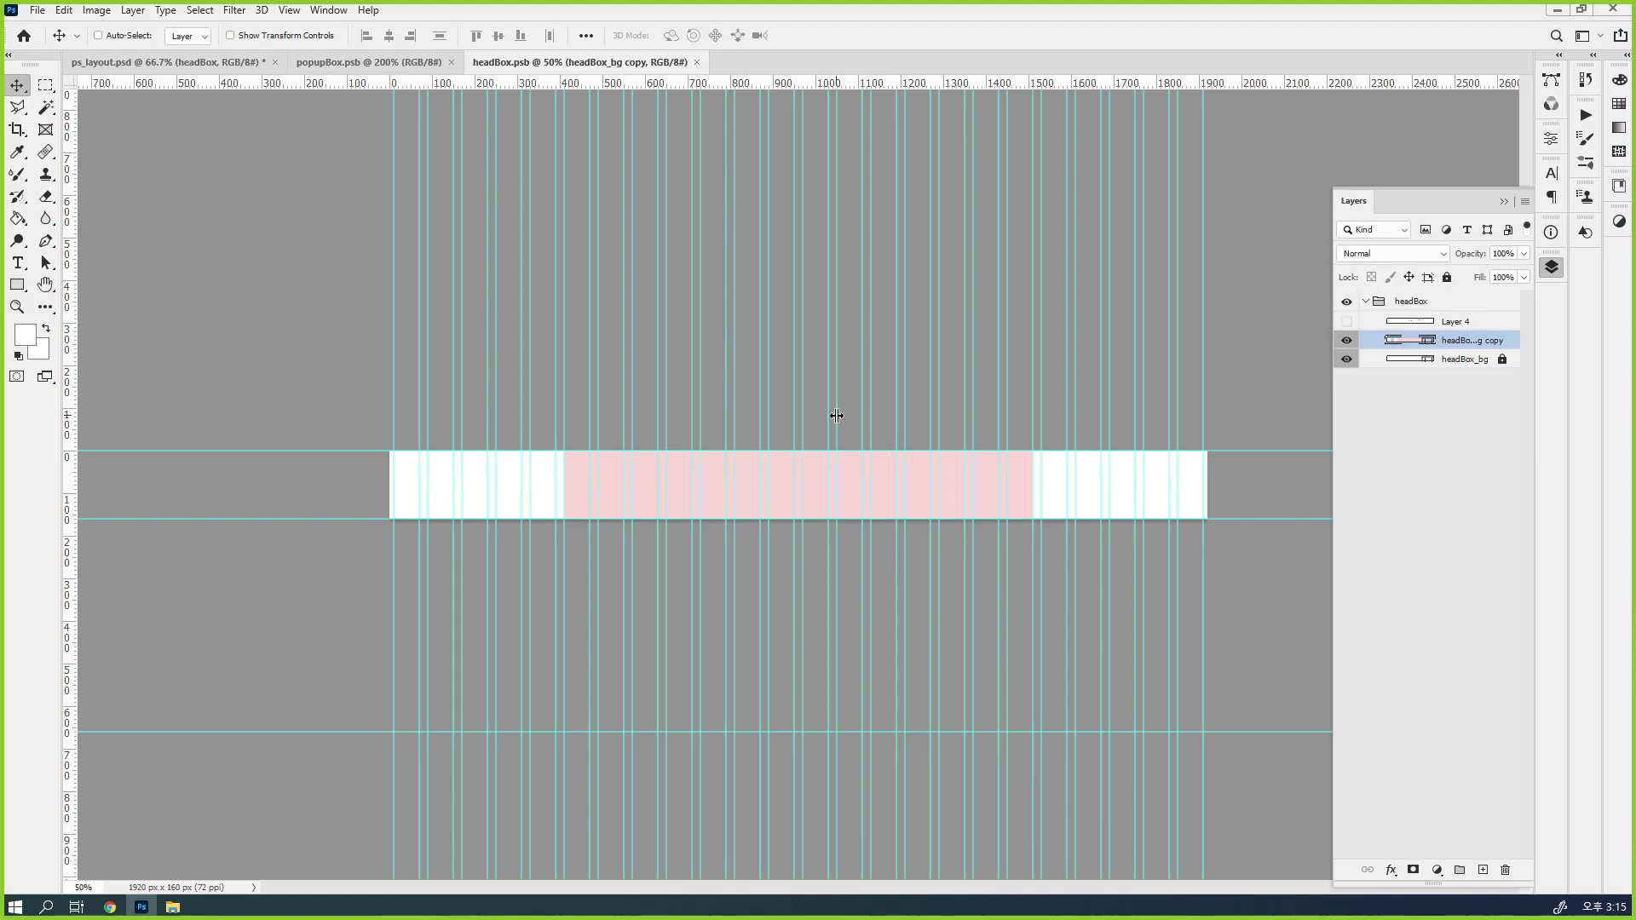
Remove the color label from the headBox_bg copy layer and toggle its visibility to check the pink box
{"action": "right_click", "coordinate": [1439, 345]}
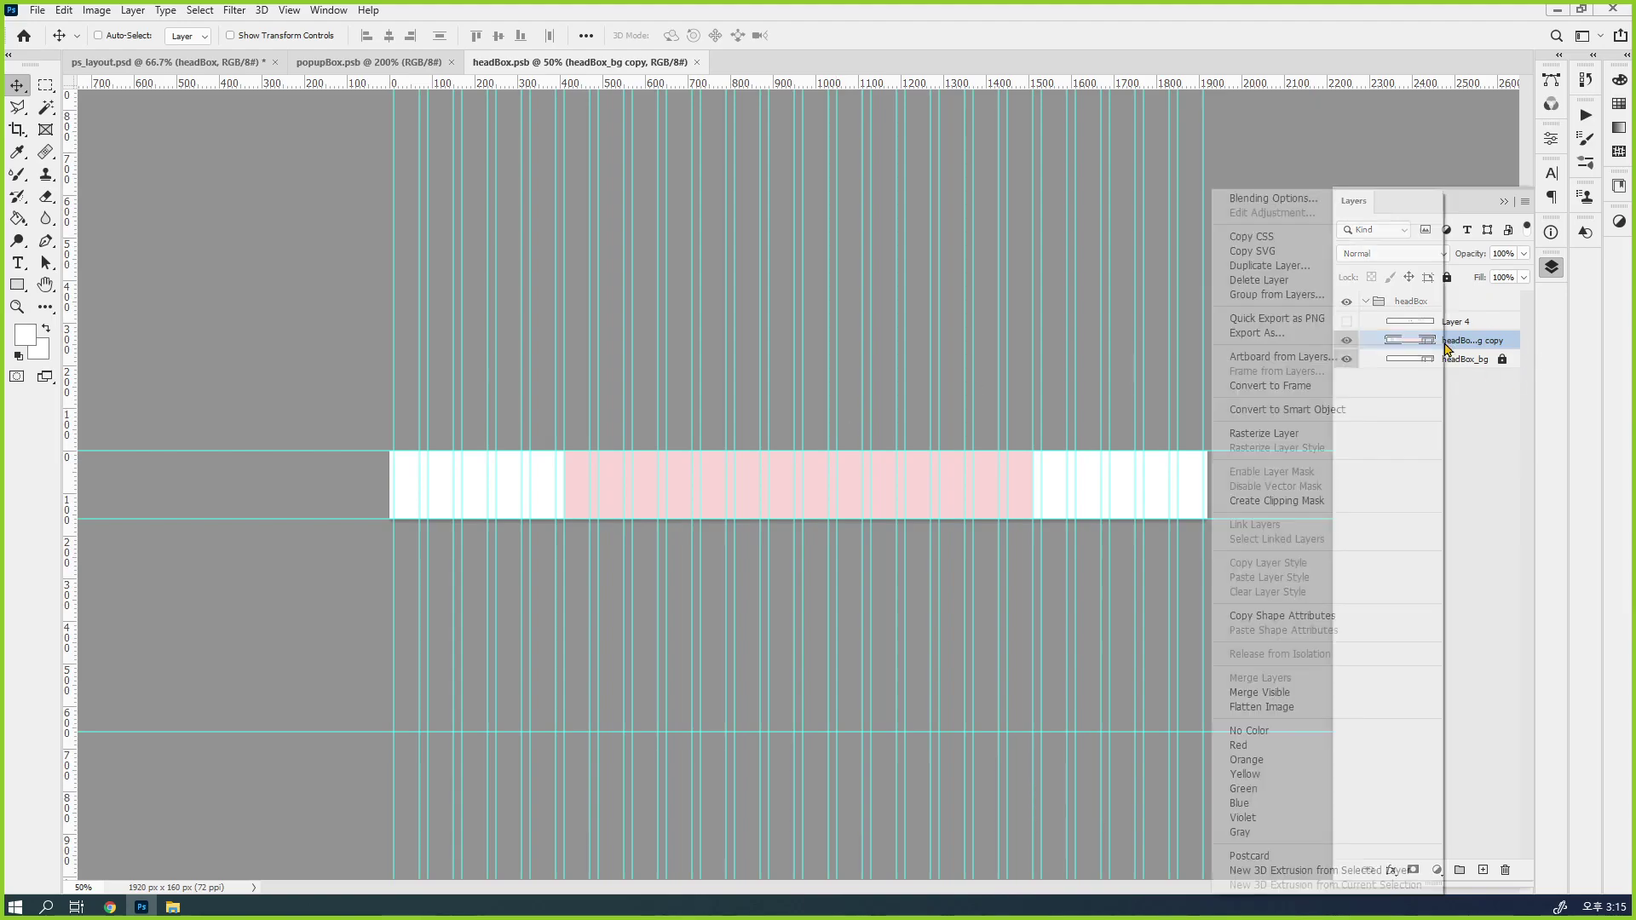
{"action": "left_click", "coordinate": [1313, 730]}
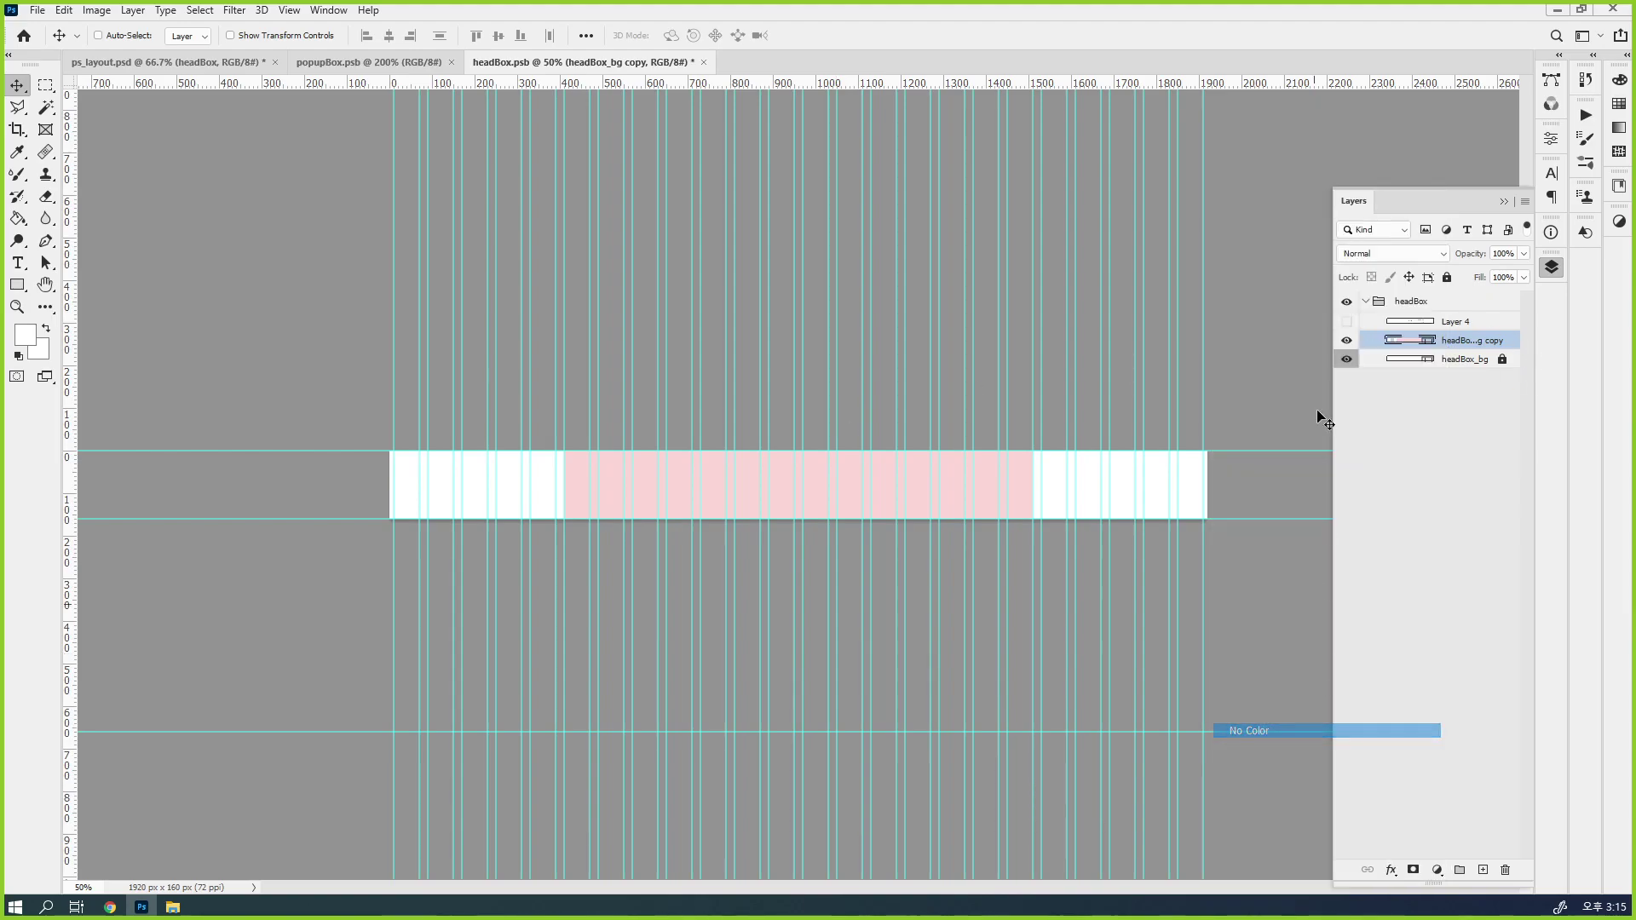
{"action": "left_click", "coordinate": [1346, 340]}
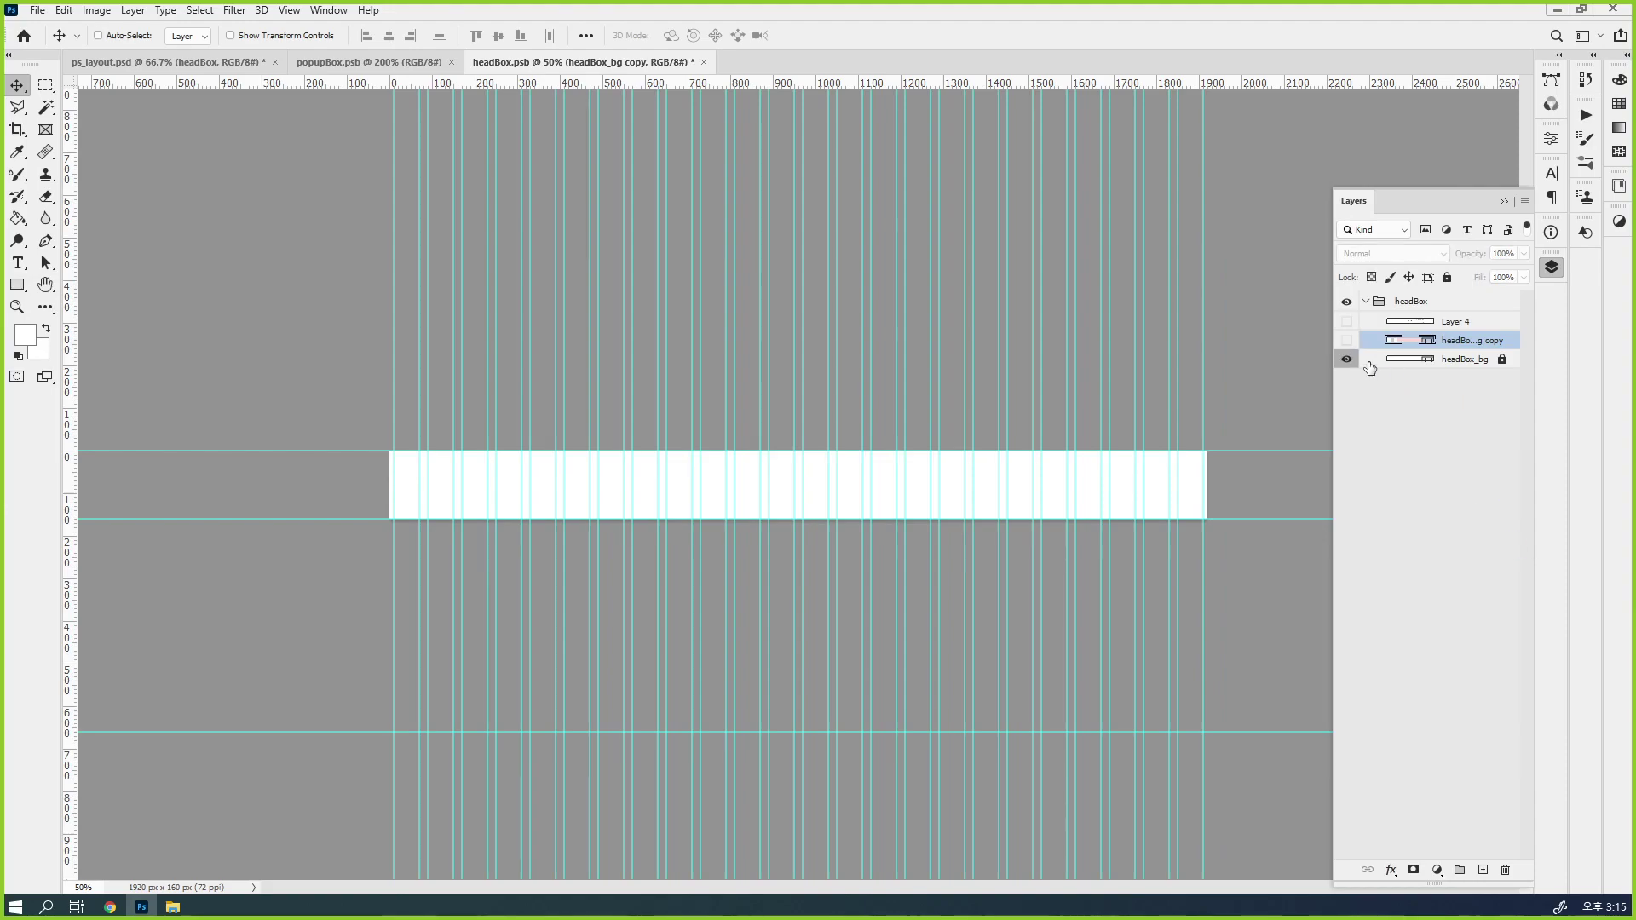
{"action": "left_click", "coordinate": [1346, 340]}
{"action": "left_click", "coordinate": [1346, 342]}
{"action": "left_click", "coordinate": [1346, 342]}
{"action": "left_click", "coordinate": [1346, 342]}
{"action": "left_click", "coordinate": [1346, 342]}
Widen the Layers panel and rename the headBox_bg copy layer as headBox_bg_frame
{"action": "left_click_drag", "start_coordinate": [1333, 355], "coordinate": [1267, 357]}
{"action": "double_click", "coordinate": [1389, 341]}
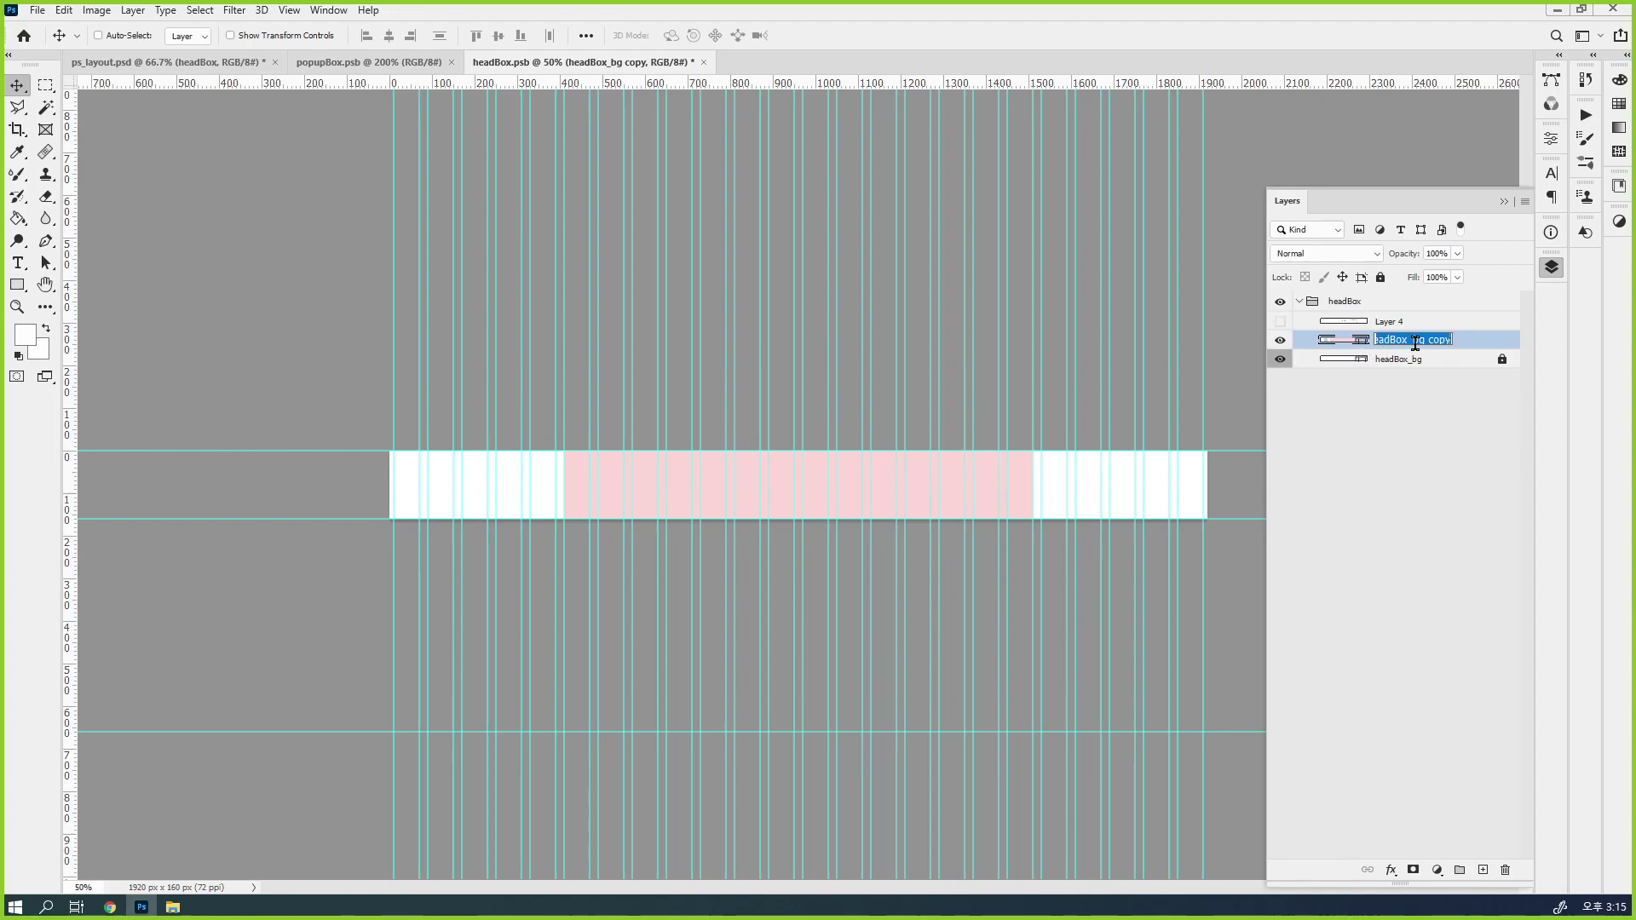
{"action": "left_click_drag", "start_coordinate": [1424, 341], "coordinate": [1524, 347]}
{"action": "type", "text": "_frame"}
{"action": "key", "text": "Return"}
Show Layer 4 and add horizontal guides below the top utility links and above and below the navigation row
{"action": "key", "text": "ctrl+1"}
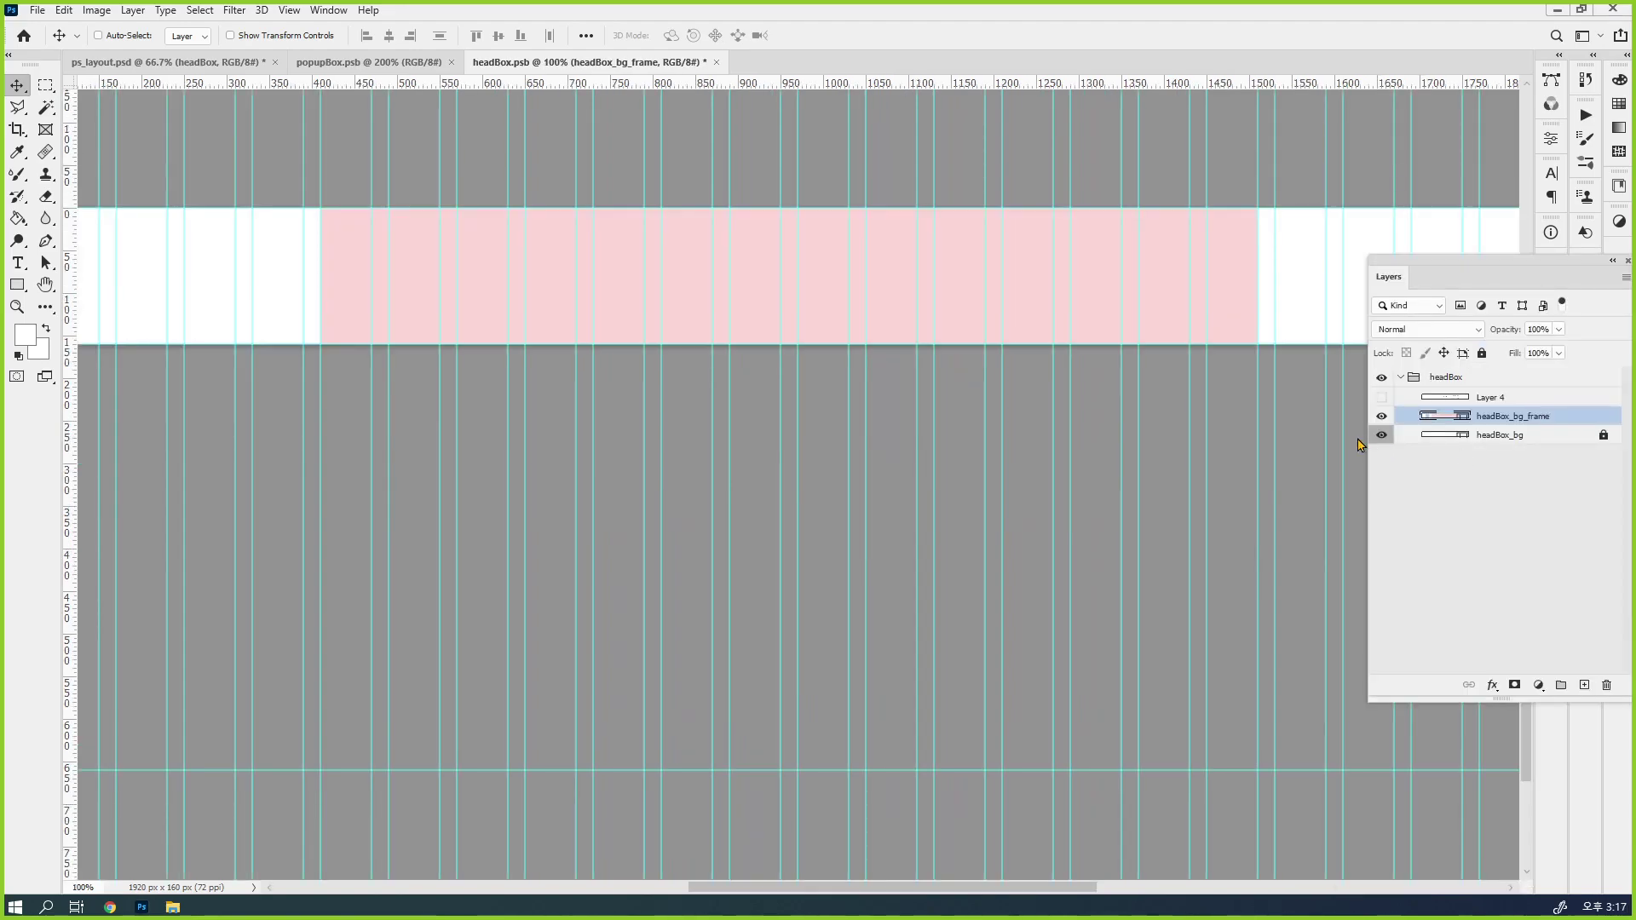
{"action": "left_click", "coordinate": [1382, 399]}
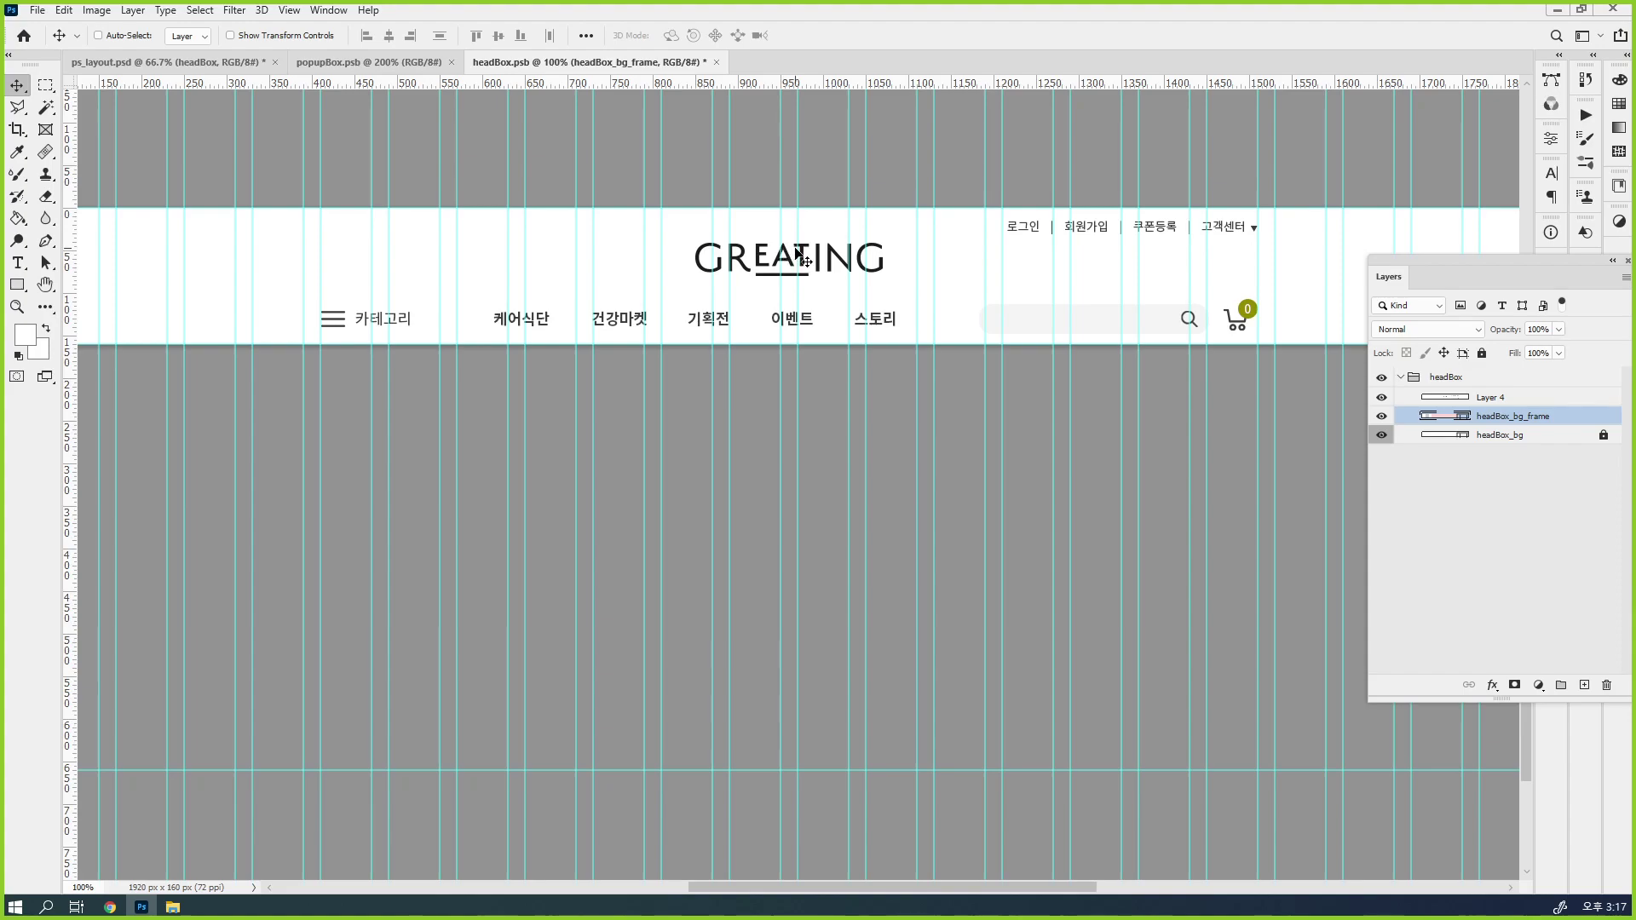
{"action": "left_click_drag", "start_coordinate": [978, 88], "coordinate": [994, 239]}
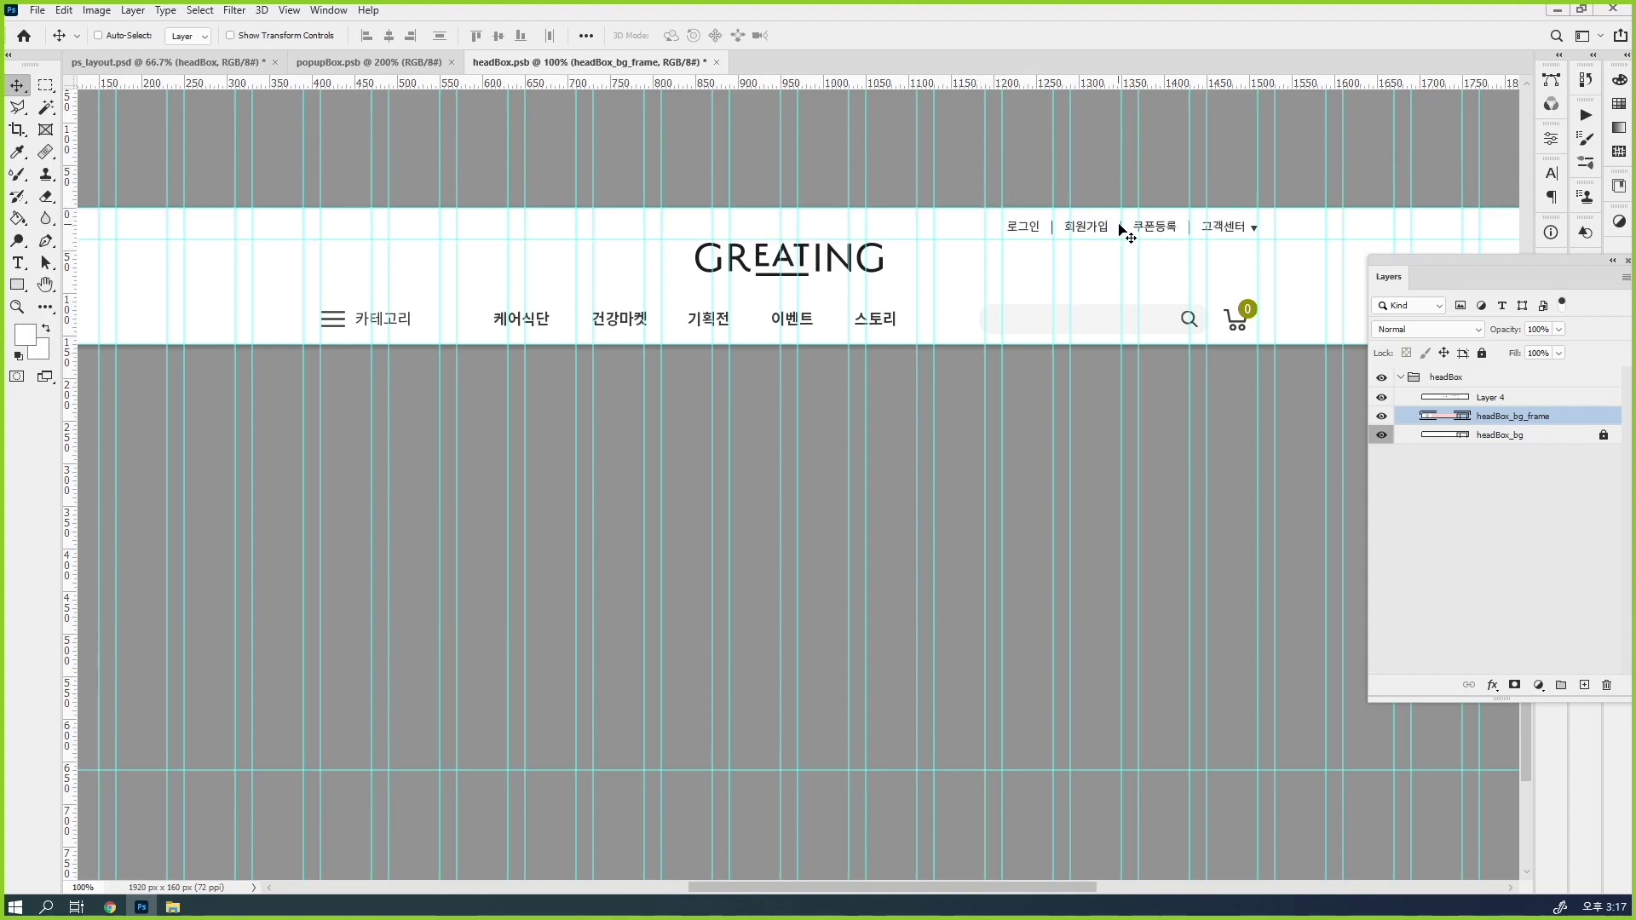
{"action": "left_click_drag", "start_coordinate": [1017, 85], "coordinate": [998, 293]}
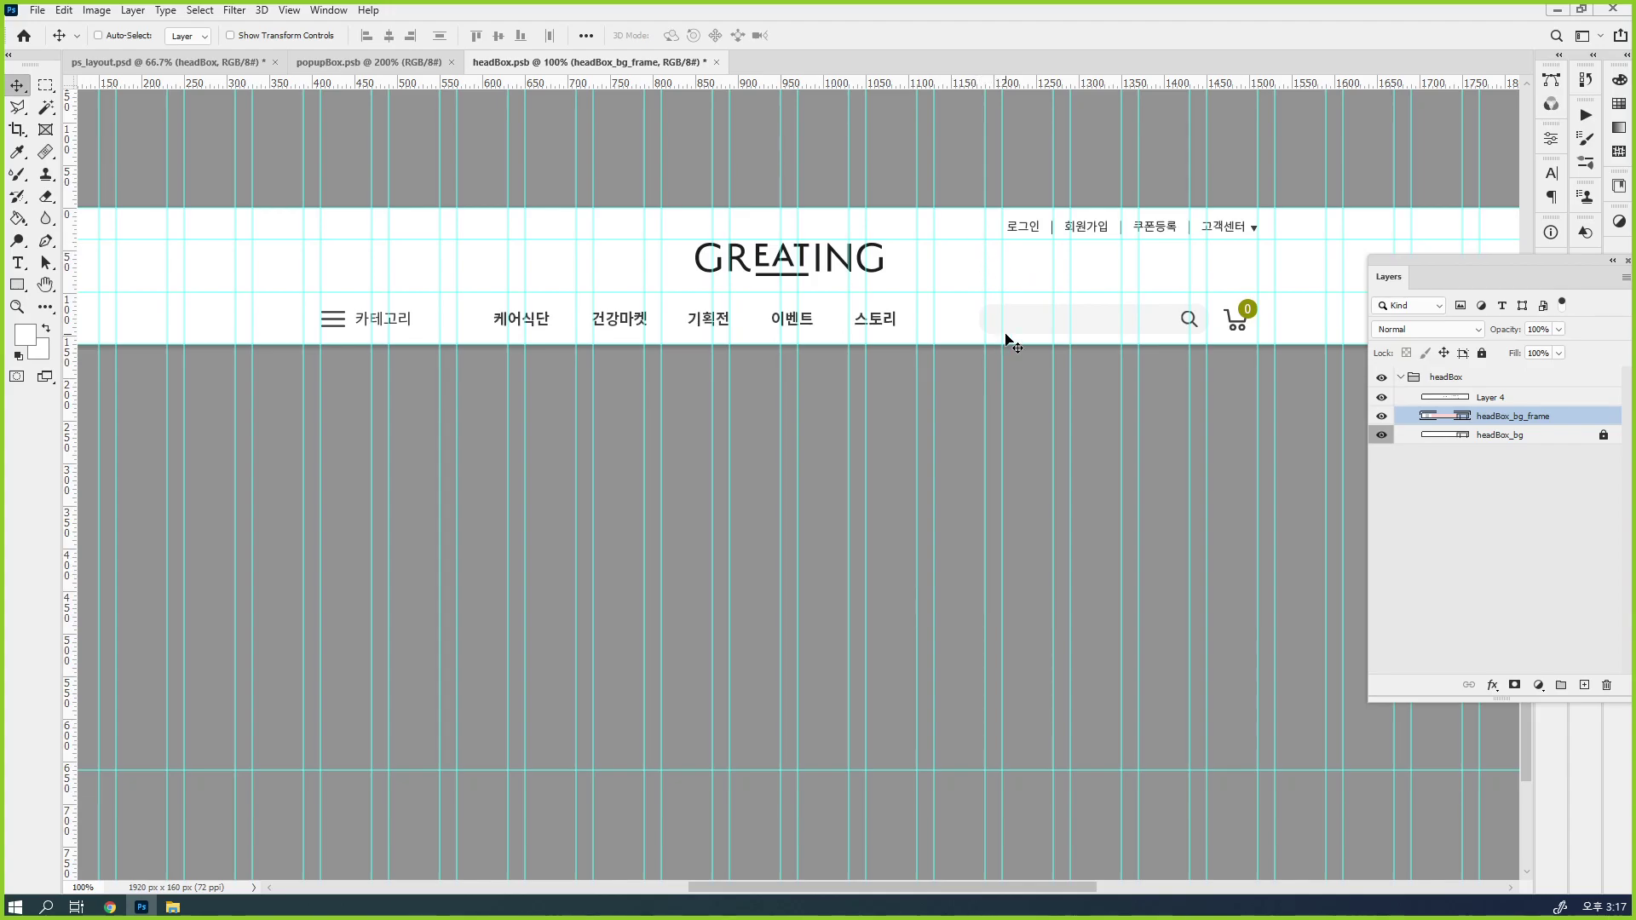
{"action": "mouse_move", "coordinate": [965, 293]}
{"action": "left_mouse_down"}
{"action": "mouse_move", "coordinate": [961, 226]}
{"action": "mouse_move", "coordinate": [982, 321]}
{"action": "mouse_move", "coordinate": [960, 83]}
{"action": "mouse_move", "coordinate": [958, 297]}
{"action": "left_mouse_up"}
{"action": "key", "text": "alt"}
{"action": "key", "text": "alt"}
{"action": "left_click_drag", "start_coordinate": [942, 86], "coordinate": [923, 336]}
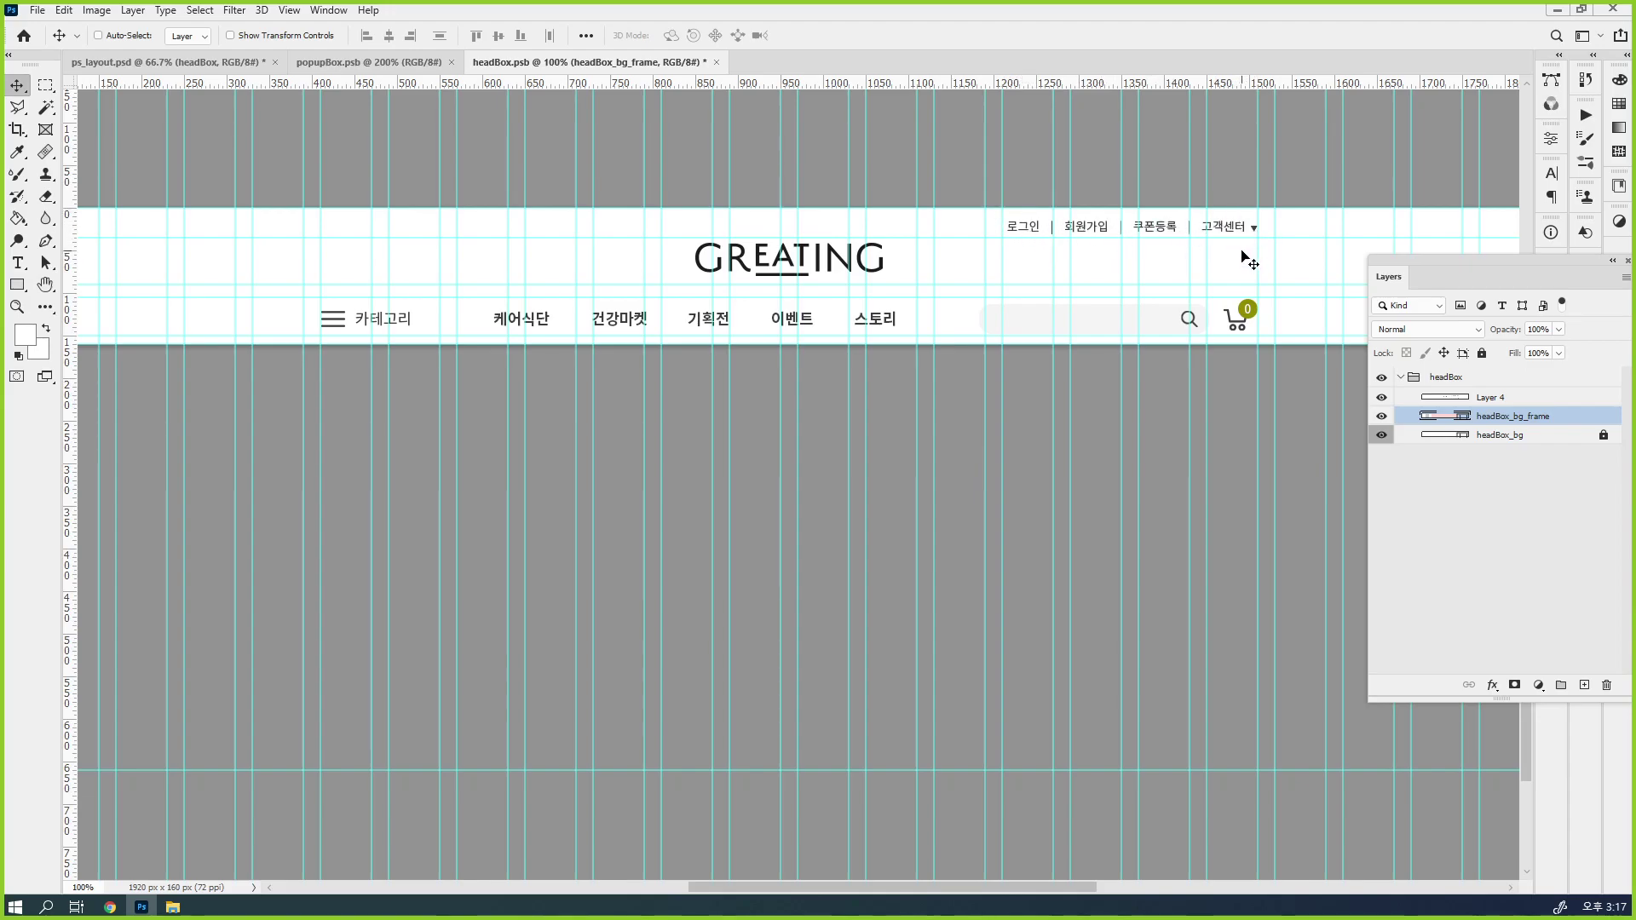
Choose the Rectangle tool, add a new layer above headBox_bg_frame, and set the foreground color to light gray d5d5d5
{"action": "left_click", "coordinate": [18, 284]}
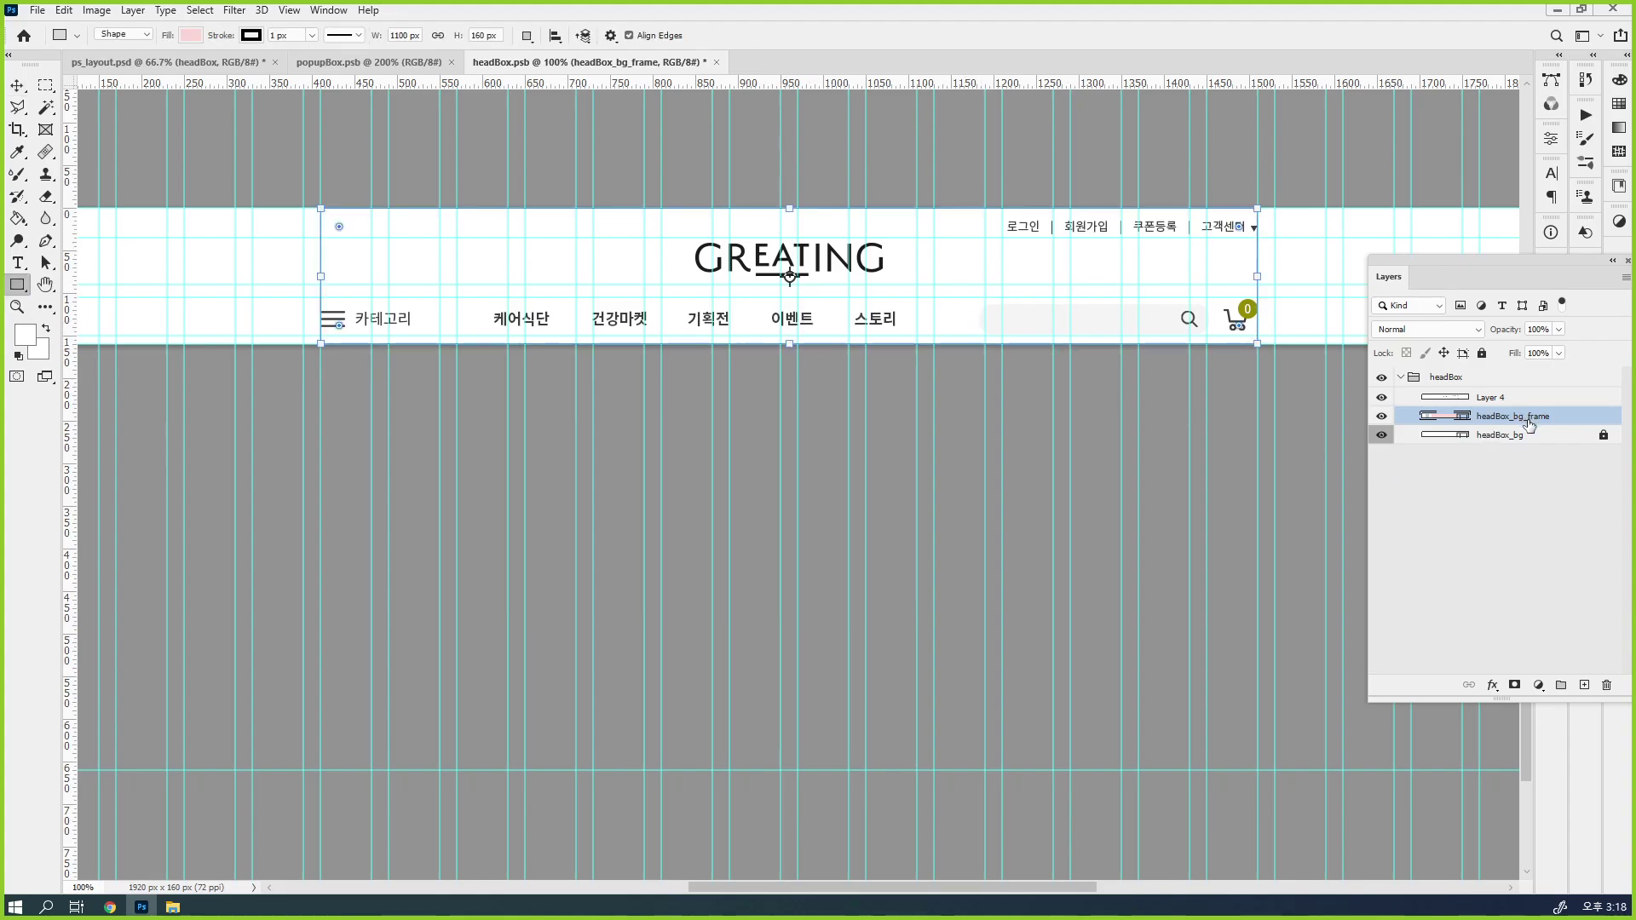
{"action": "left_click", "coordinate": [1583, 686]}
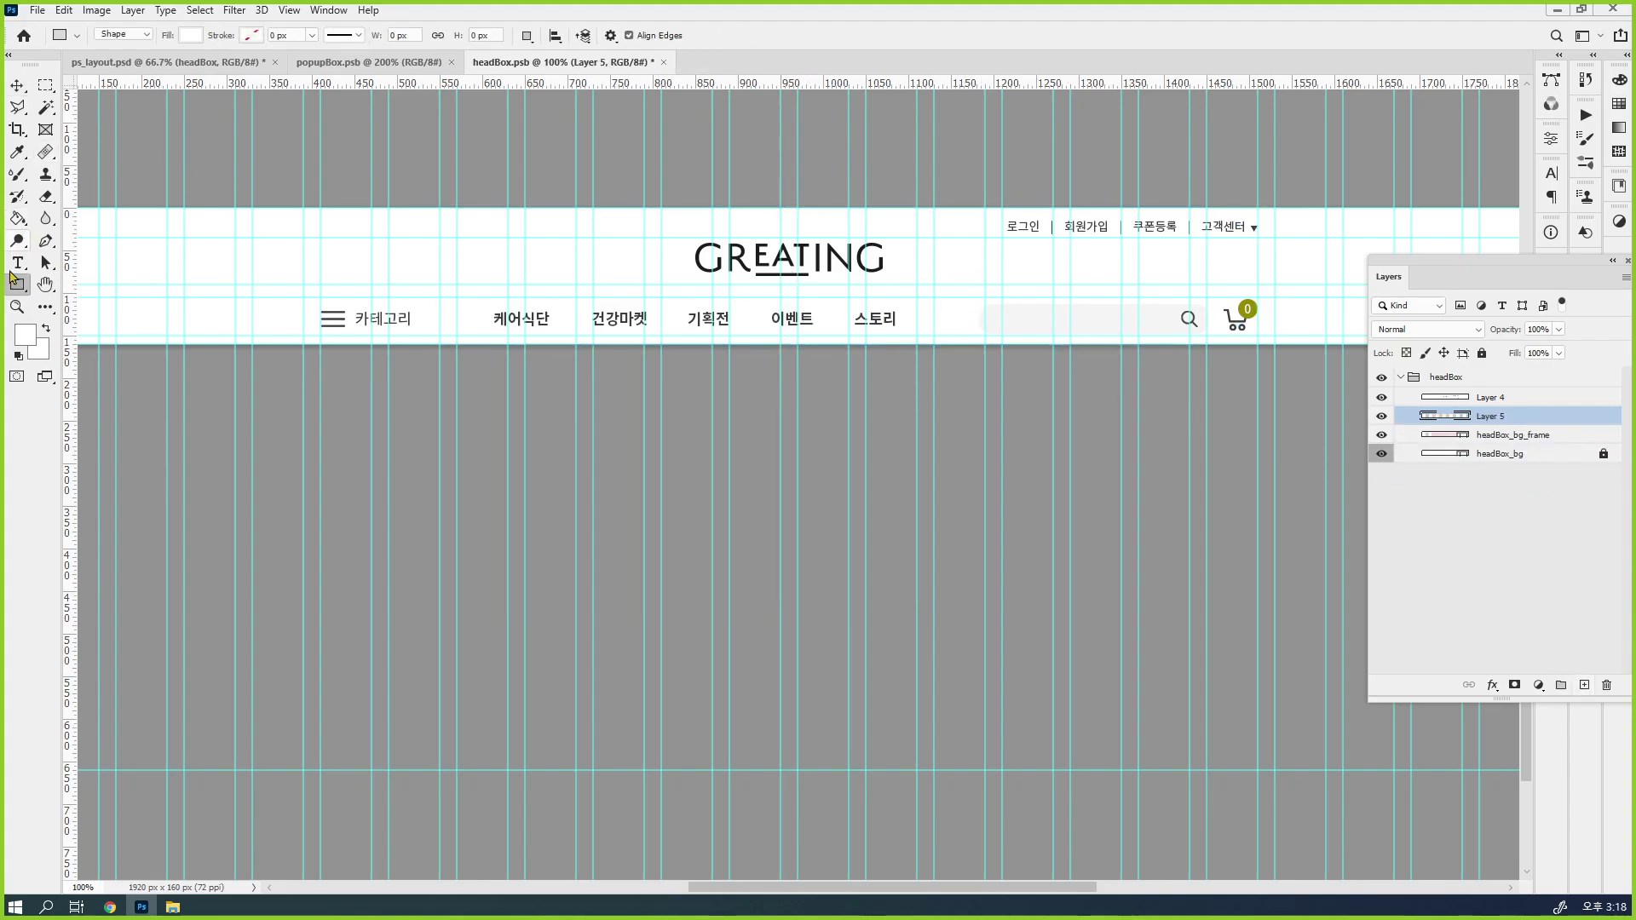
{"action": "left_click", "coordinate": [23, 342]}
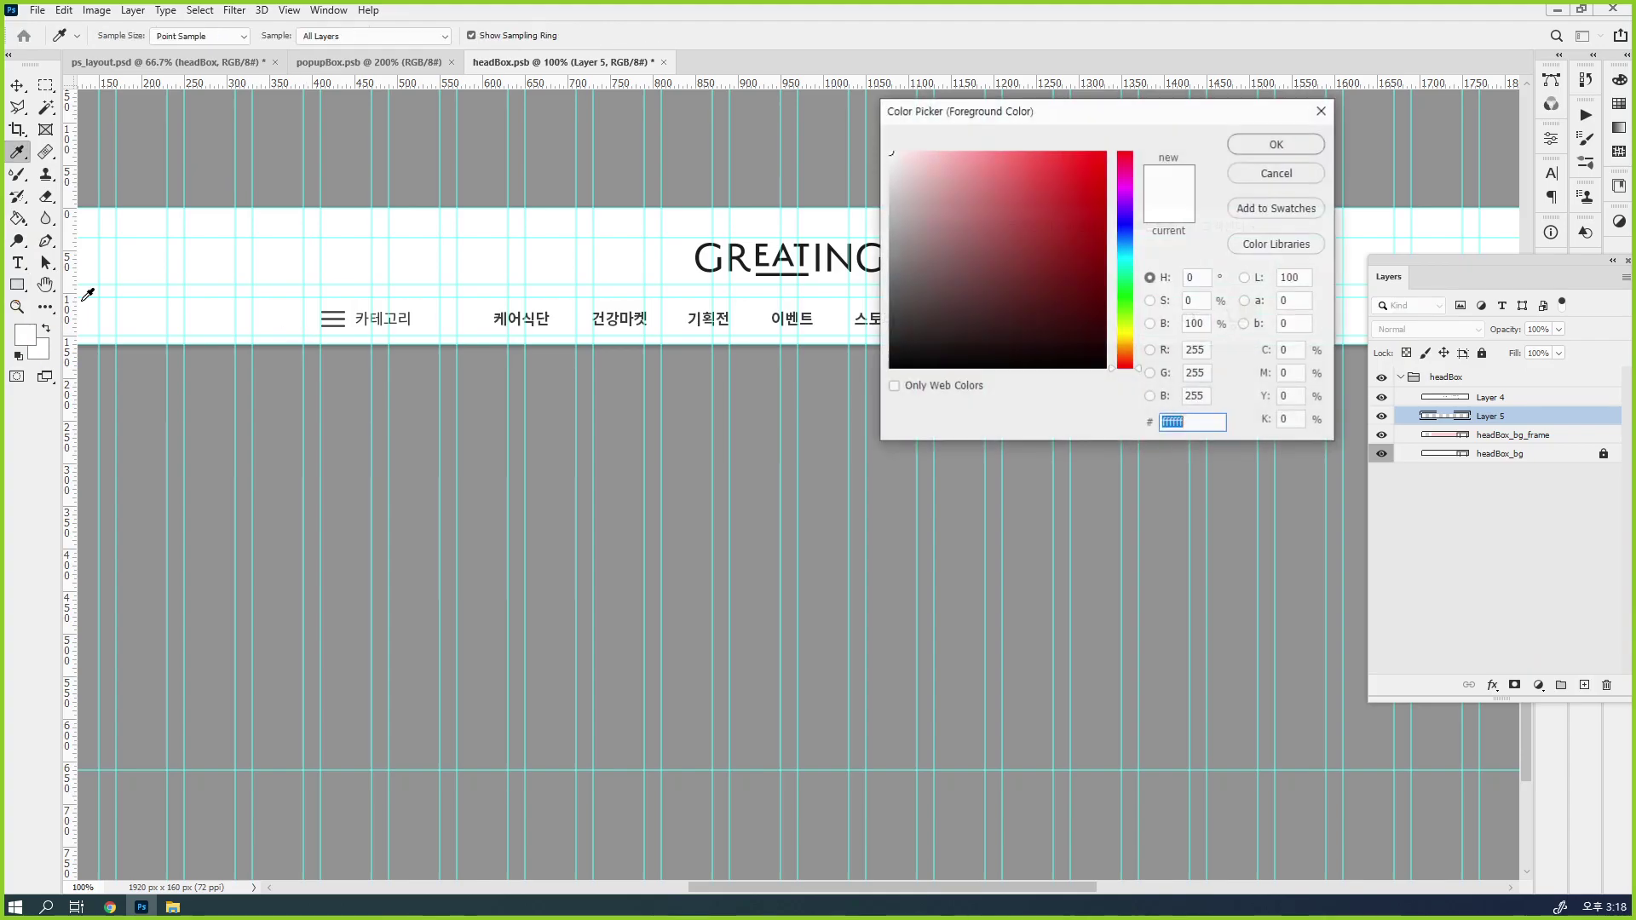
{"action": "left_click", "coordinate": [898, 183]}
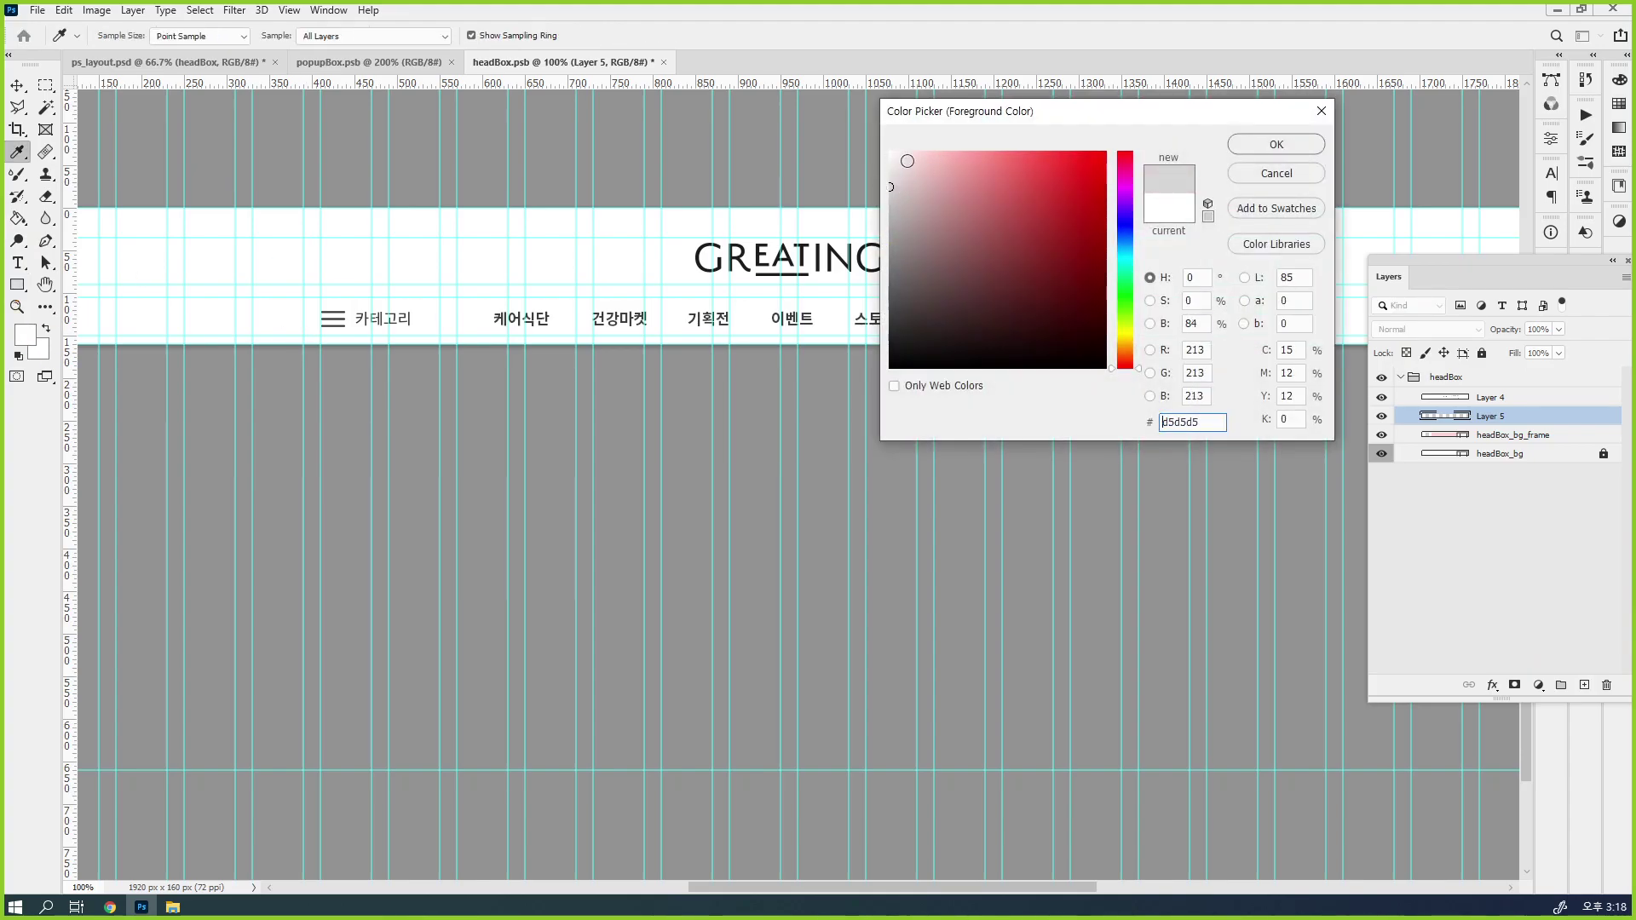
{"action": "left_click", "coordinate": [1278, 145]}
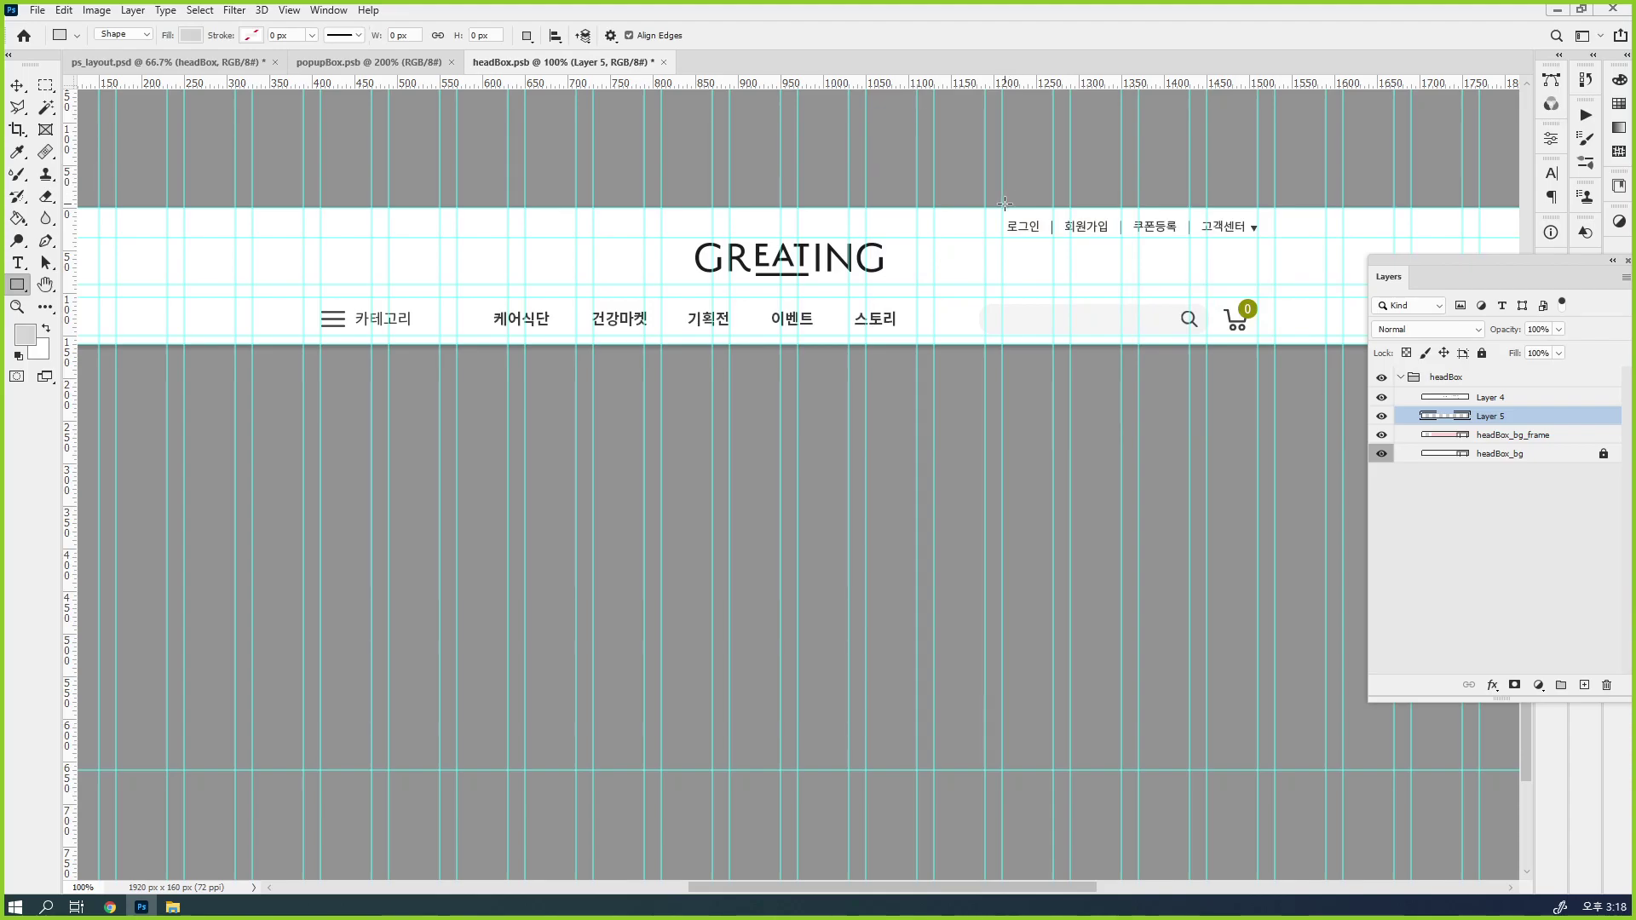
Draw a 300 by 35 px rectangle over the top utility links and move its layer above Layer 4
{"action": "left_click_drag", "start_coordinate": [1002, 206], "coordinate": [1257, 238]}
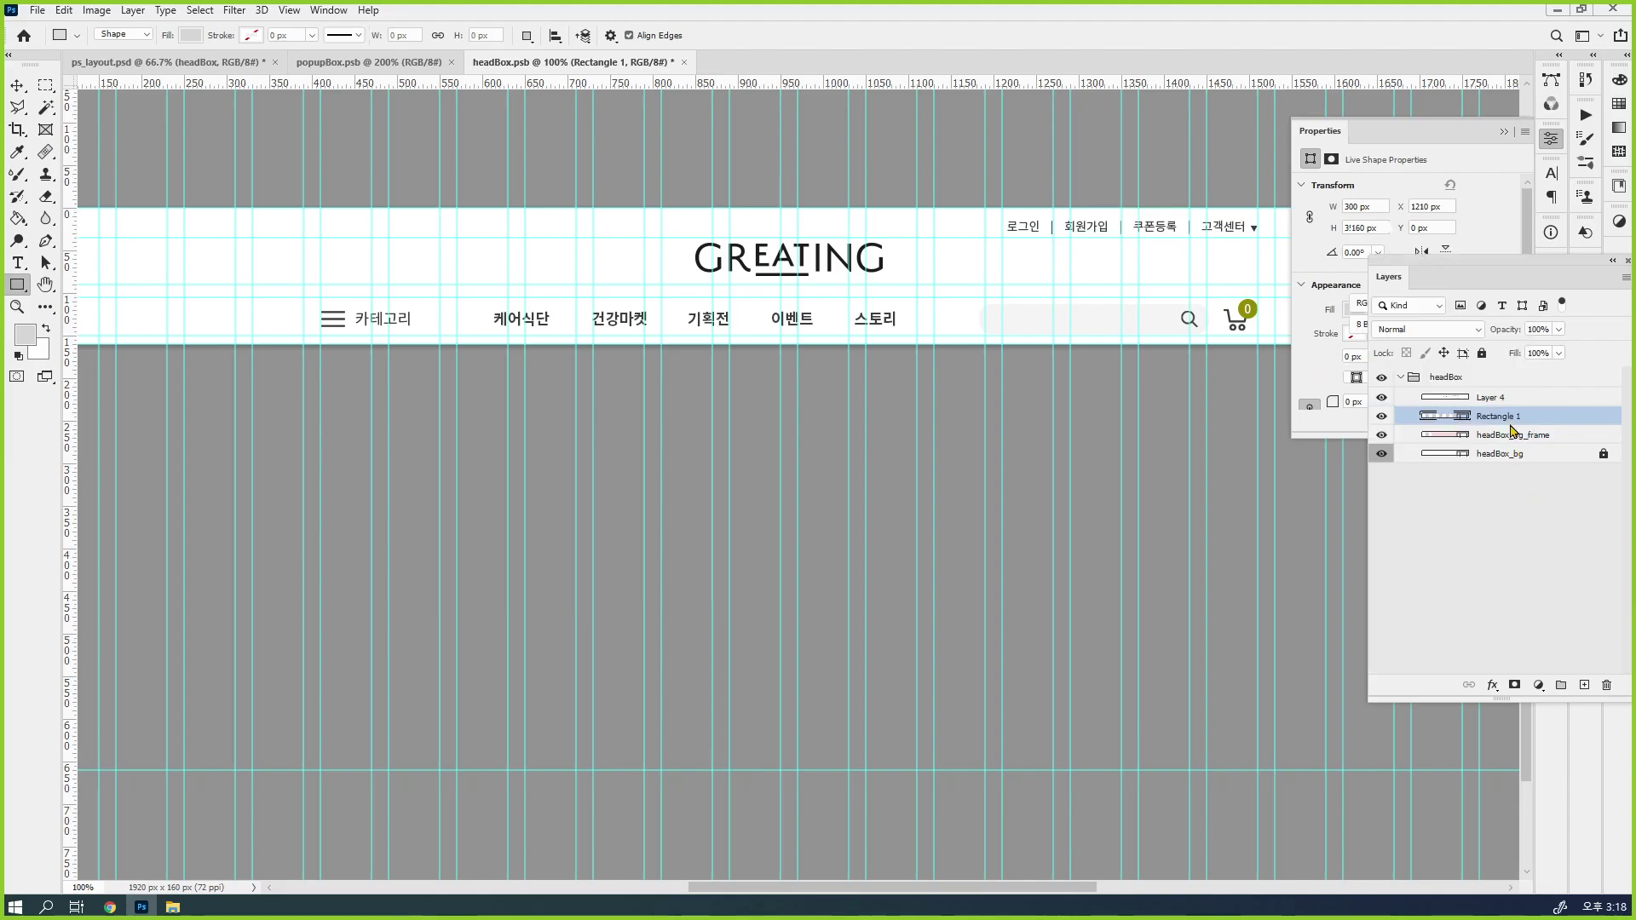
{"action": "left_click", "coordinate": [1513, 418], "text": "ctrl"}
{"action": "left_click_drag", "start_coordinate": [1513, 419], "coordinate": [1508, 393]}
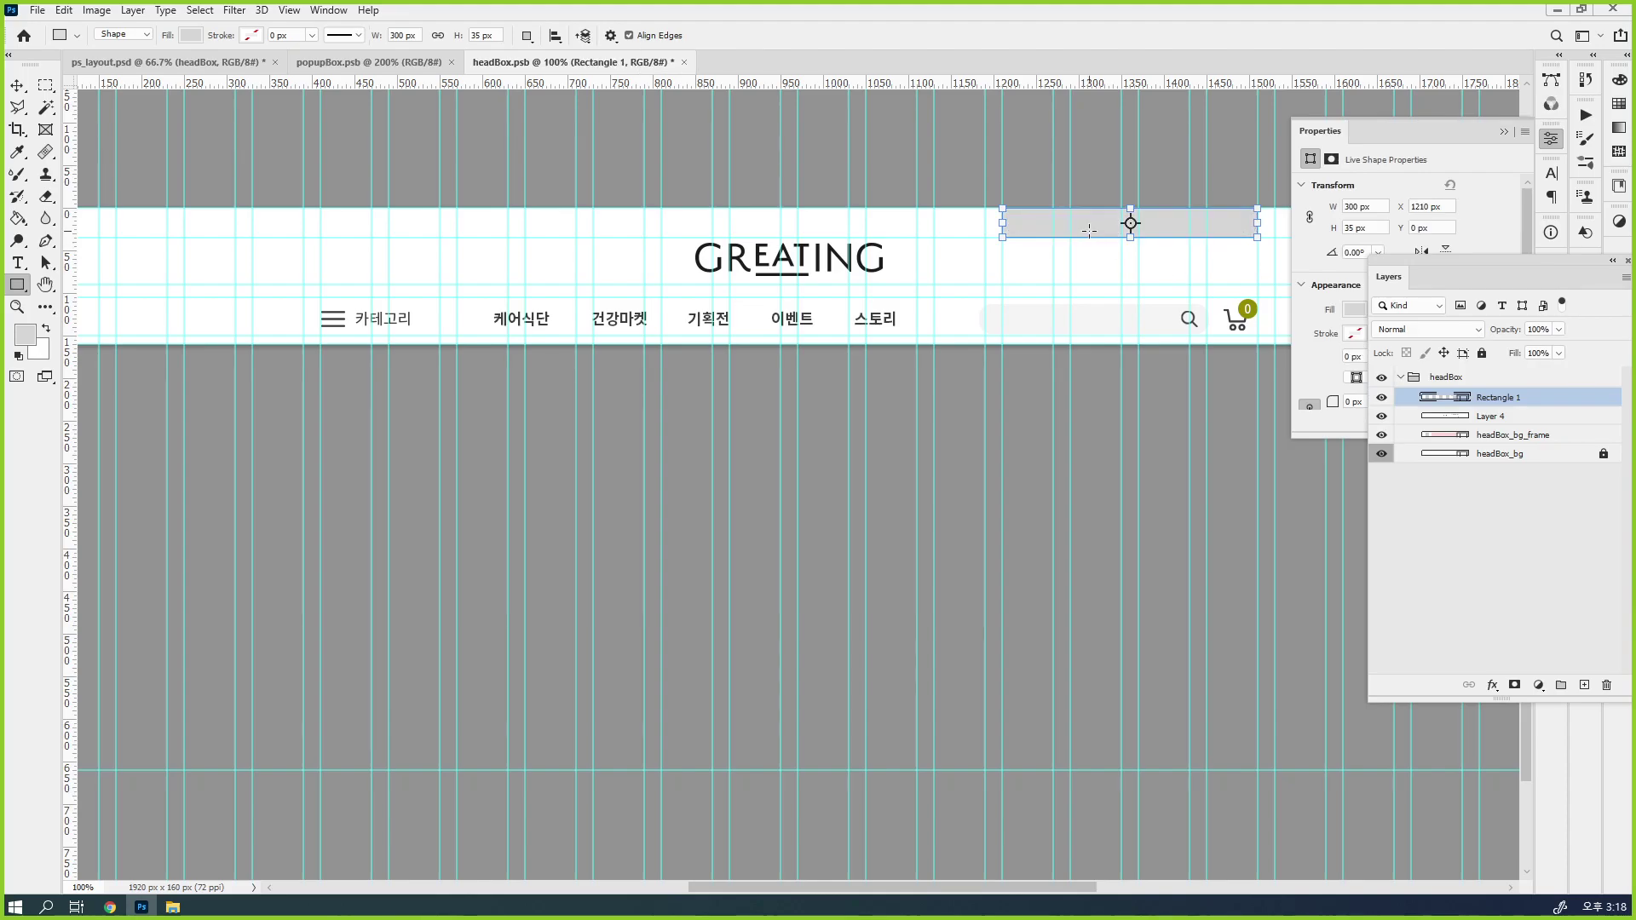
Give the rectangle layer the Gray color label and save the document
{"action": "right_click", "coordinate": [1526, 404]}
{"action": "left_click", "coordinate": [1321, 832]}
{"action": "left_click", "coordinate": [1493, 509]}
{"action": "key", "text": "ctrl+s"}
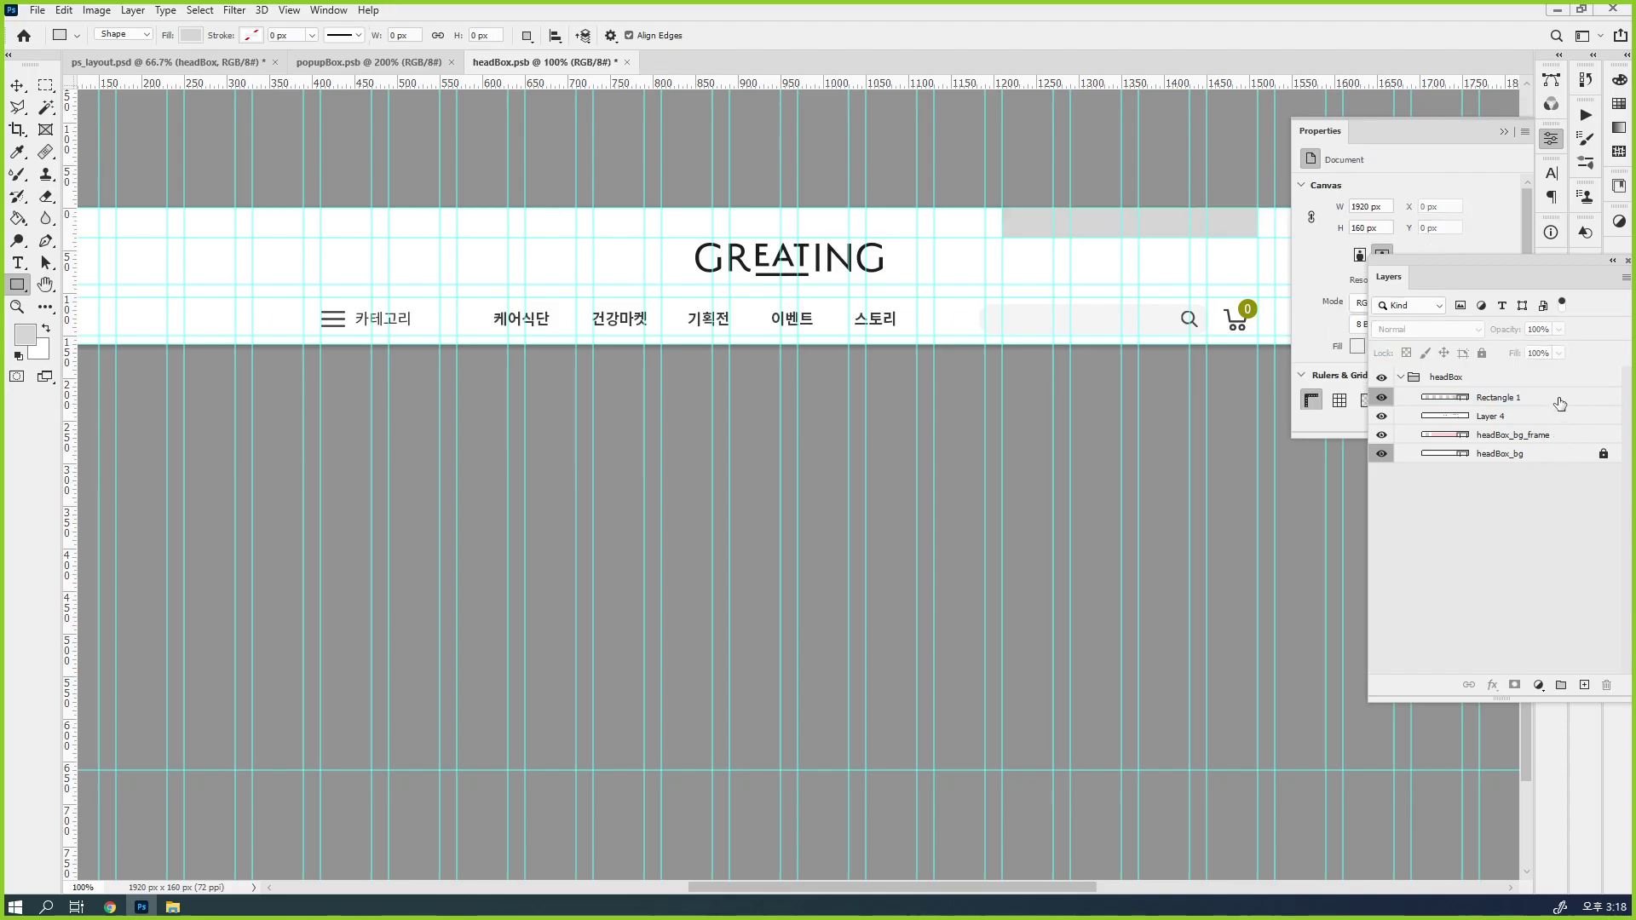
Remove the color label from the Rectangle 1 layer and hide it to uncover the utility links
{"action": "left_click", "coordinate": [1548, 404]}
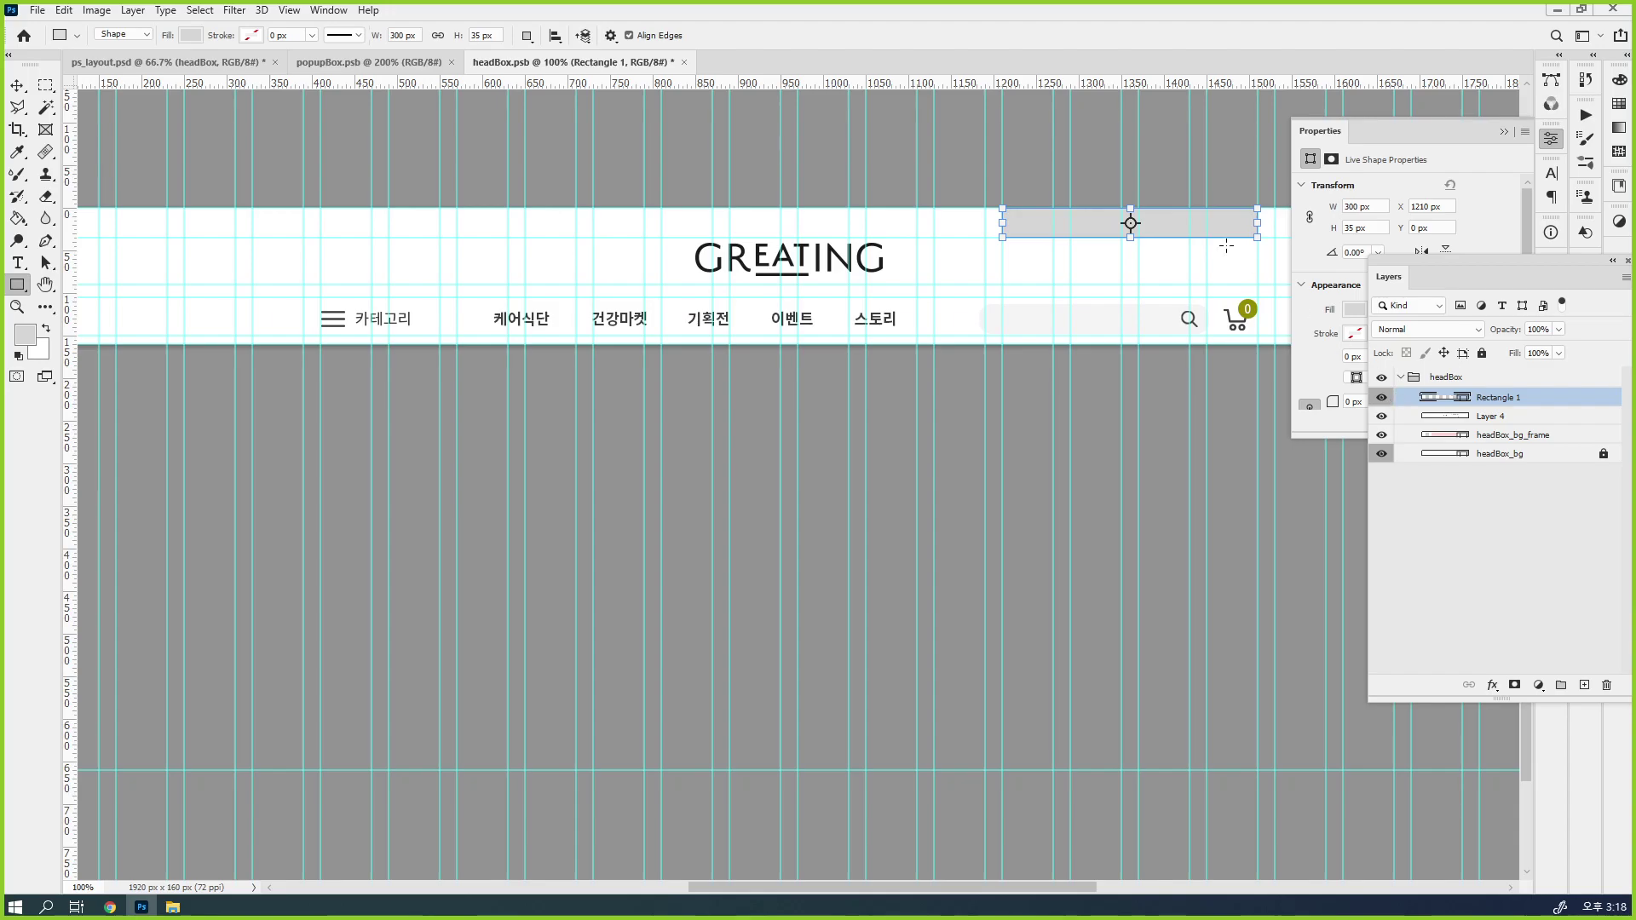
{"action": "left_click", "coordinate": [17, 85]}
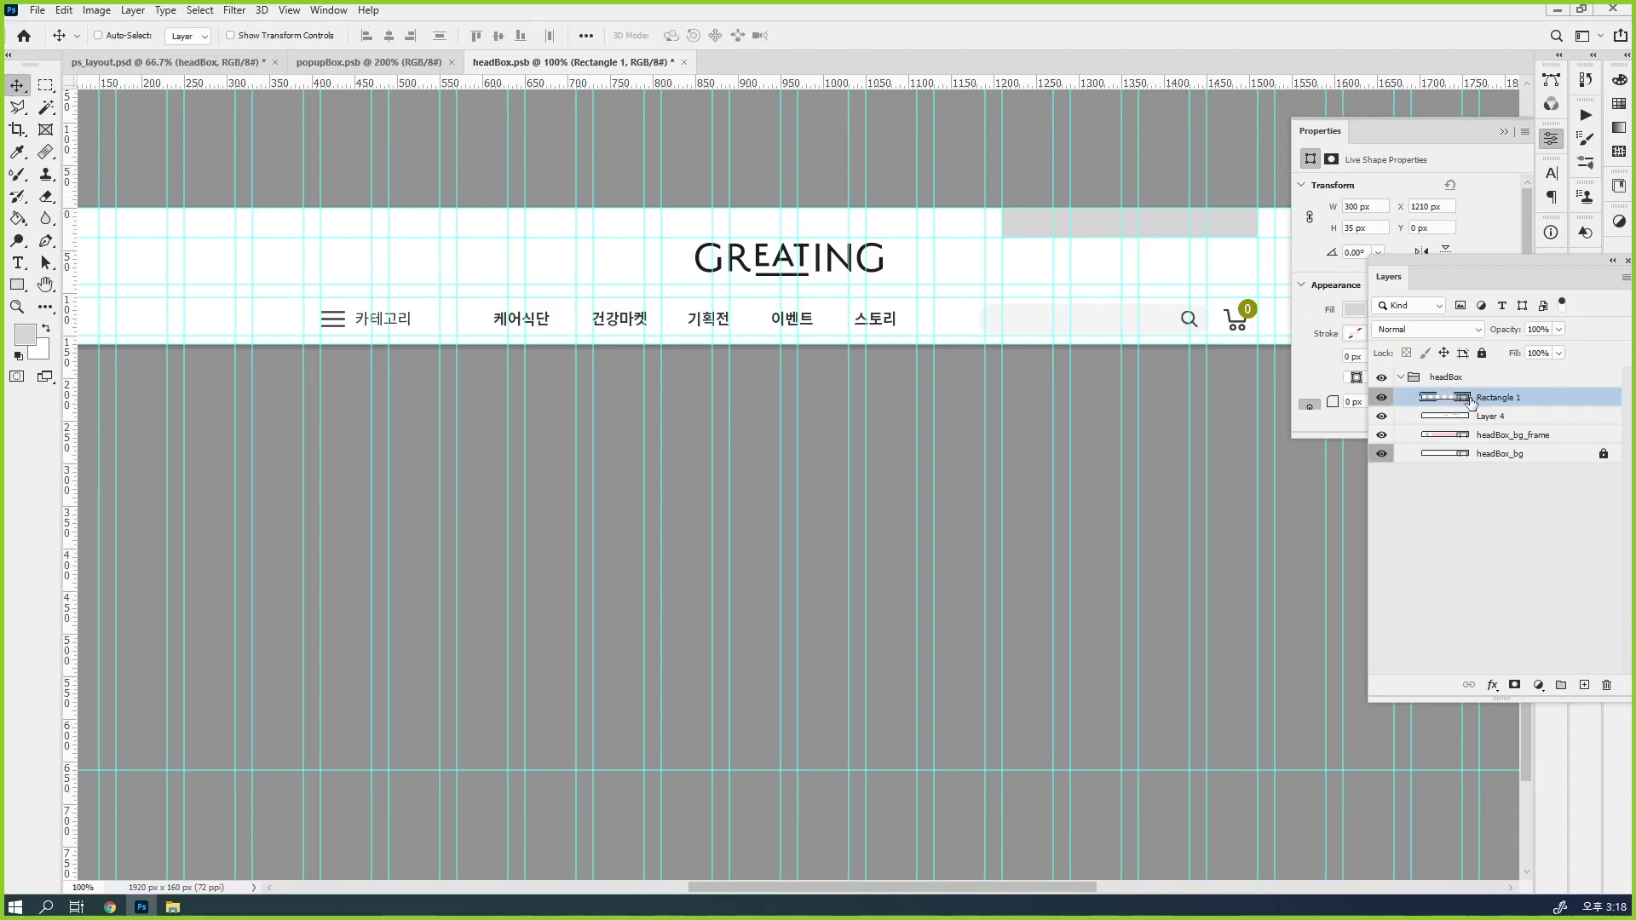
{"action": "left_click", "coordinate": [1382, 398]}
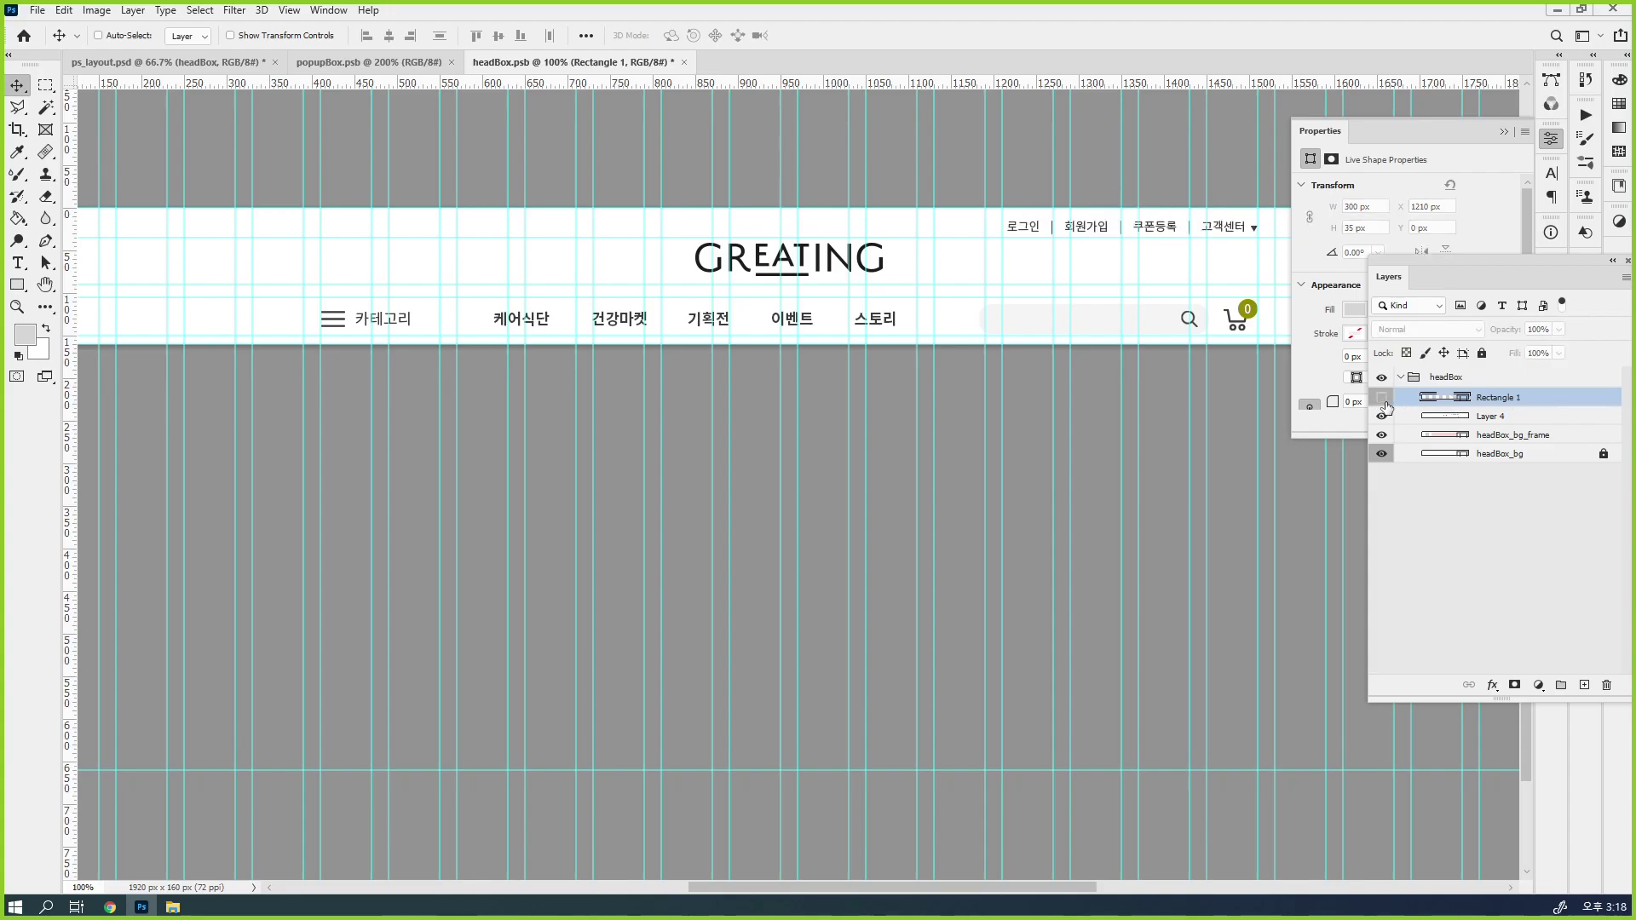
{"action": "left_click", "coordinate": [1384, 401]}
{"action": "right_click", "coordinate": [1562, 409]}
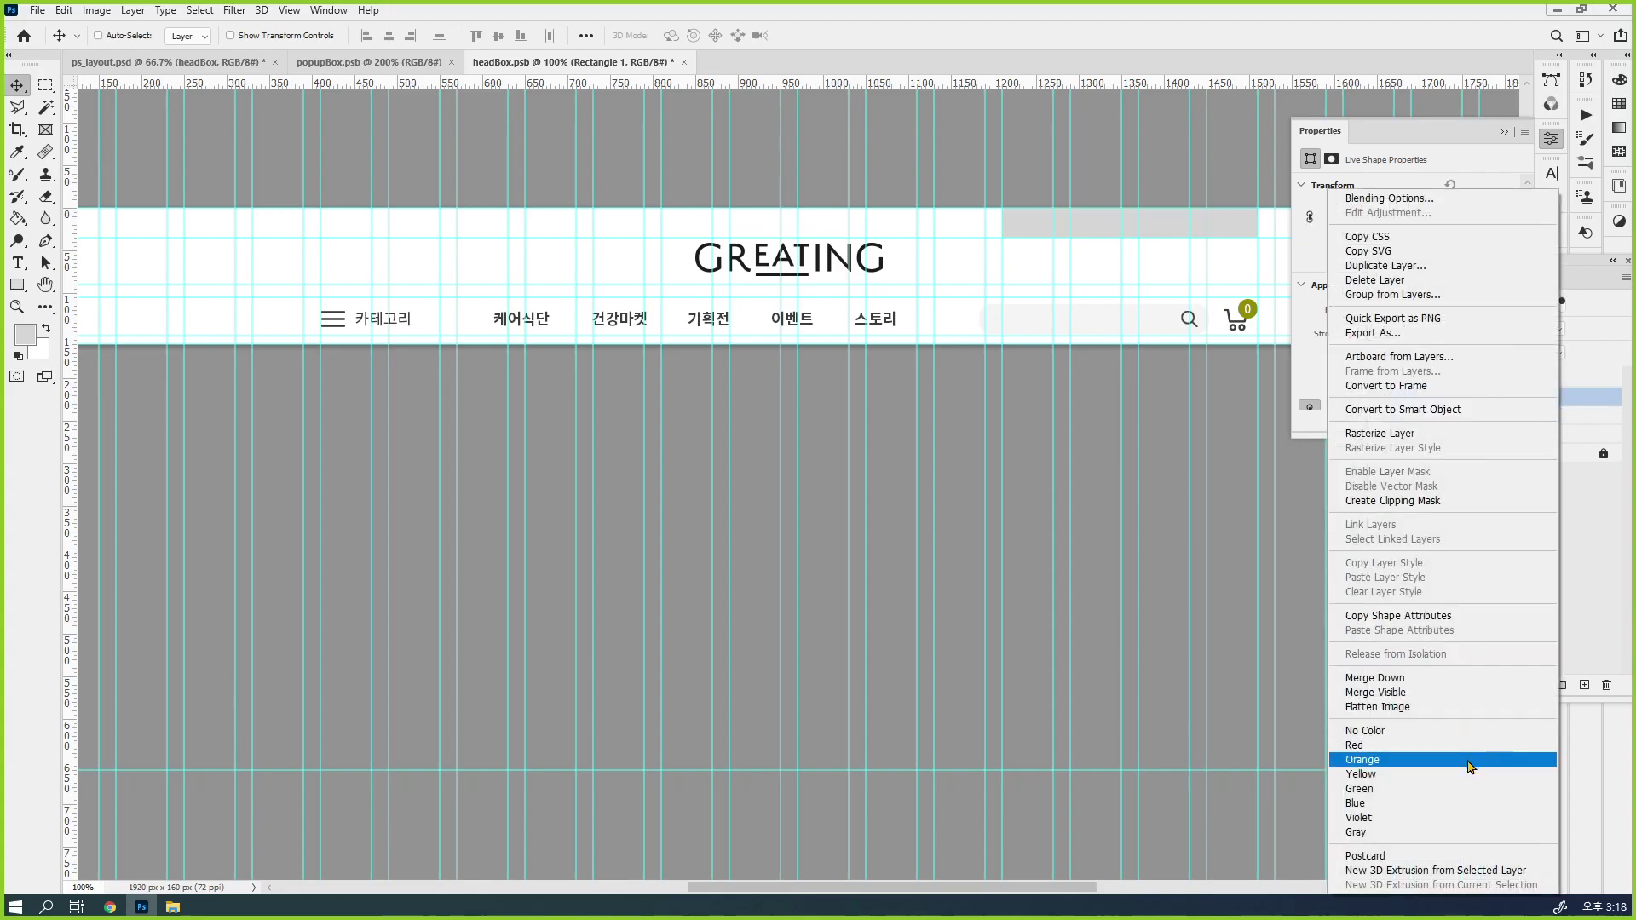
{"action": "left_click", "coordinate": [1474, 730]}
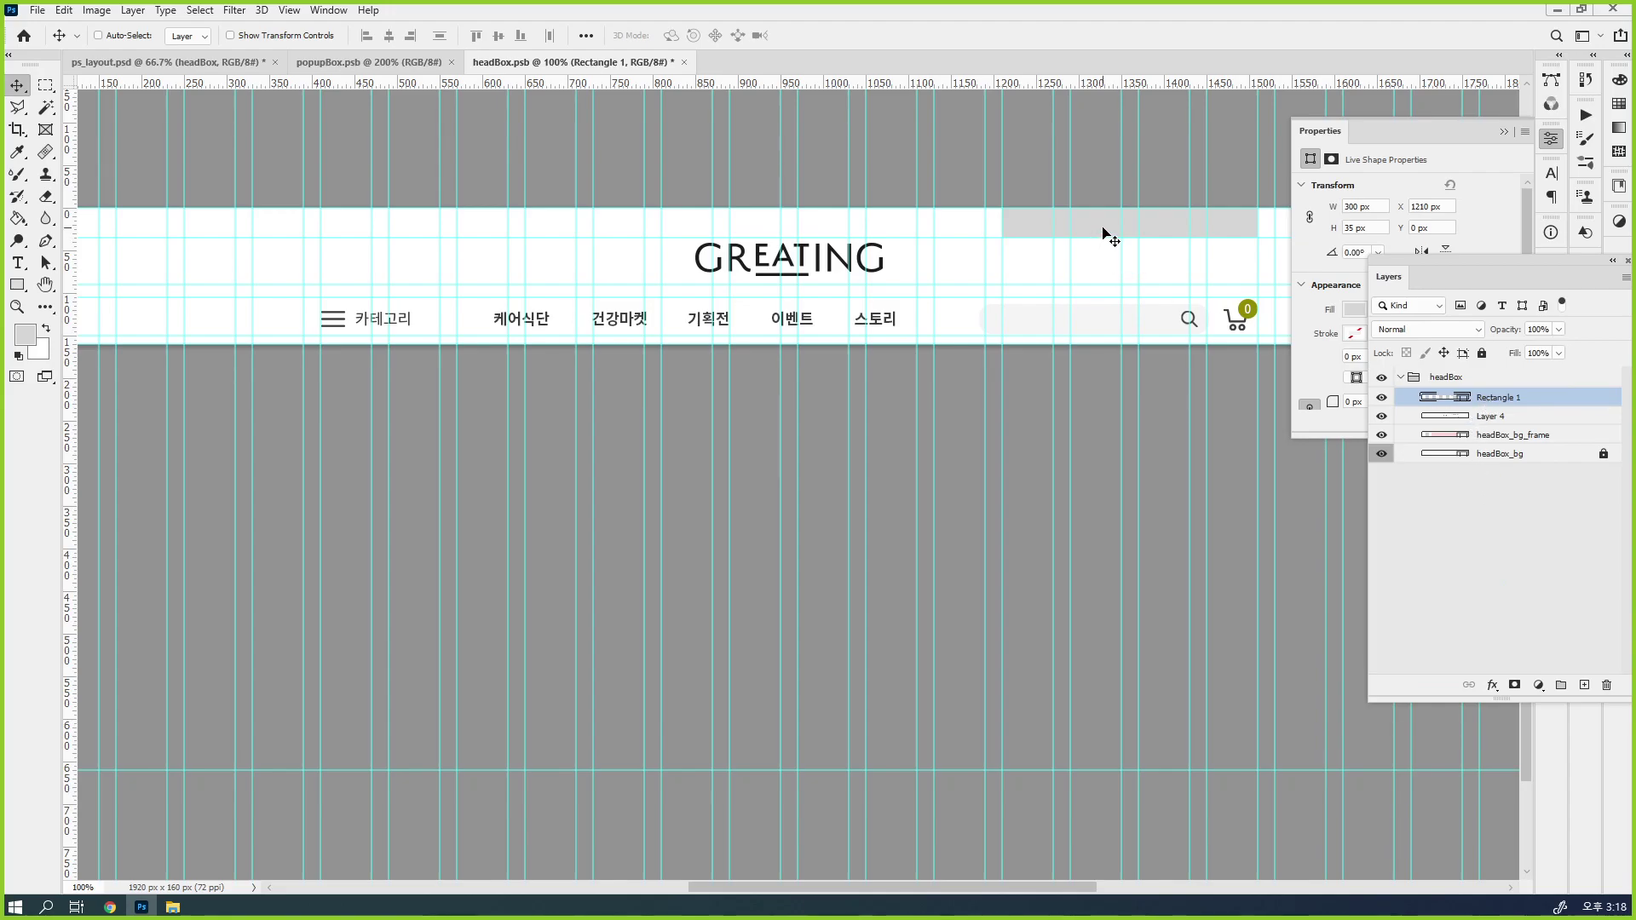
{"action": "left_click", "coordinate": [1381, 397]}
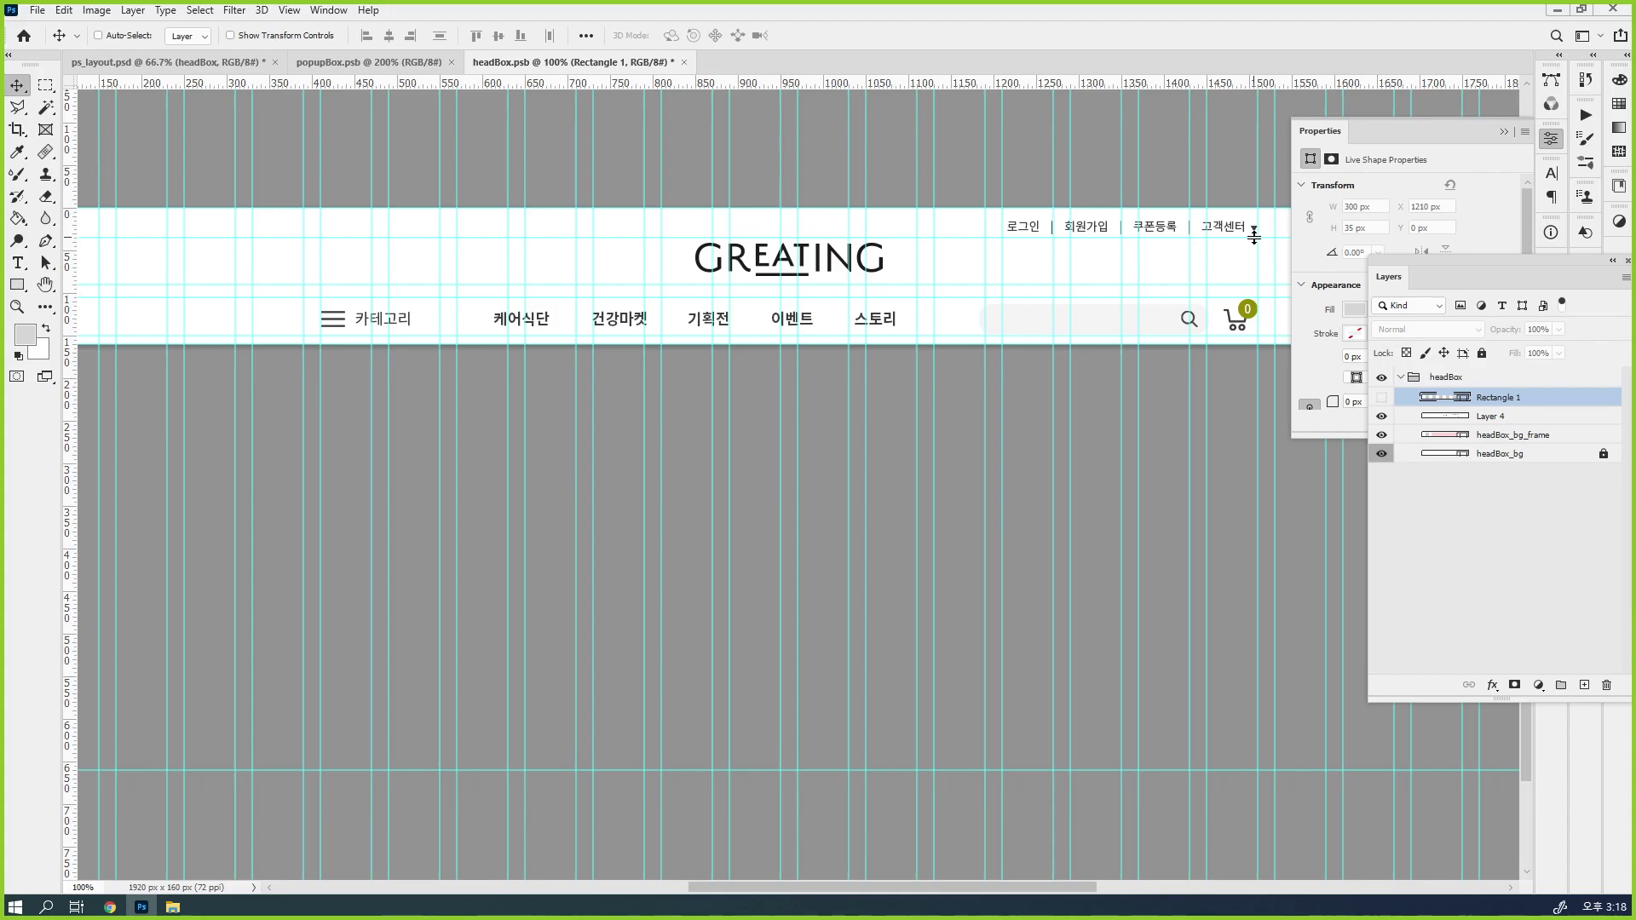
Rename the hidden rectangle layer over the utility links as userNaviBox
{"action": "double_click", "coordinate": [1493, 398]}
{"action": "type", "text": "unb"}
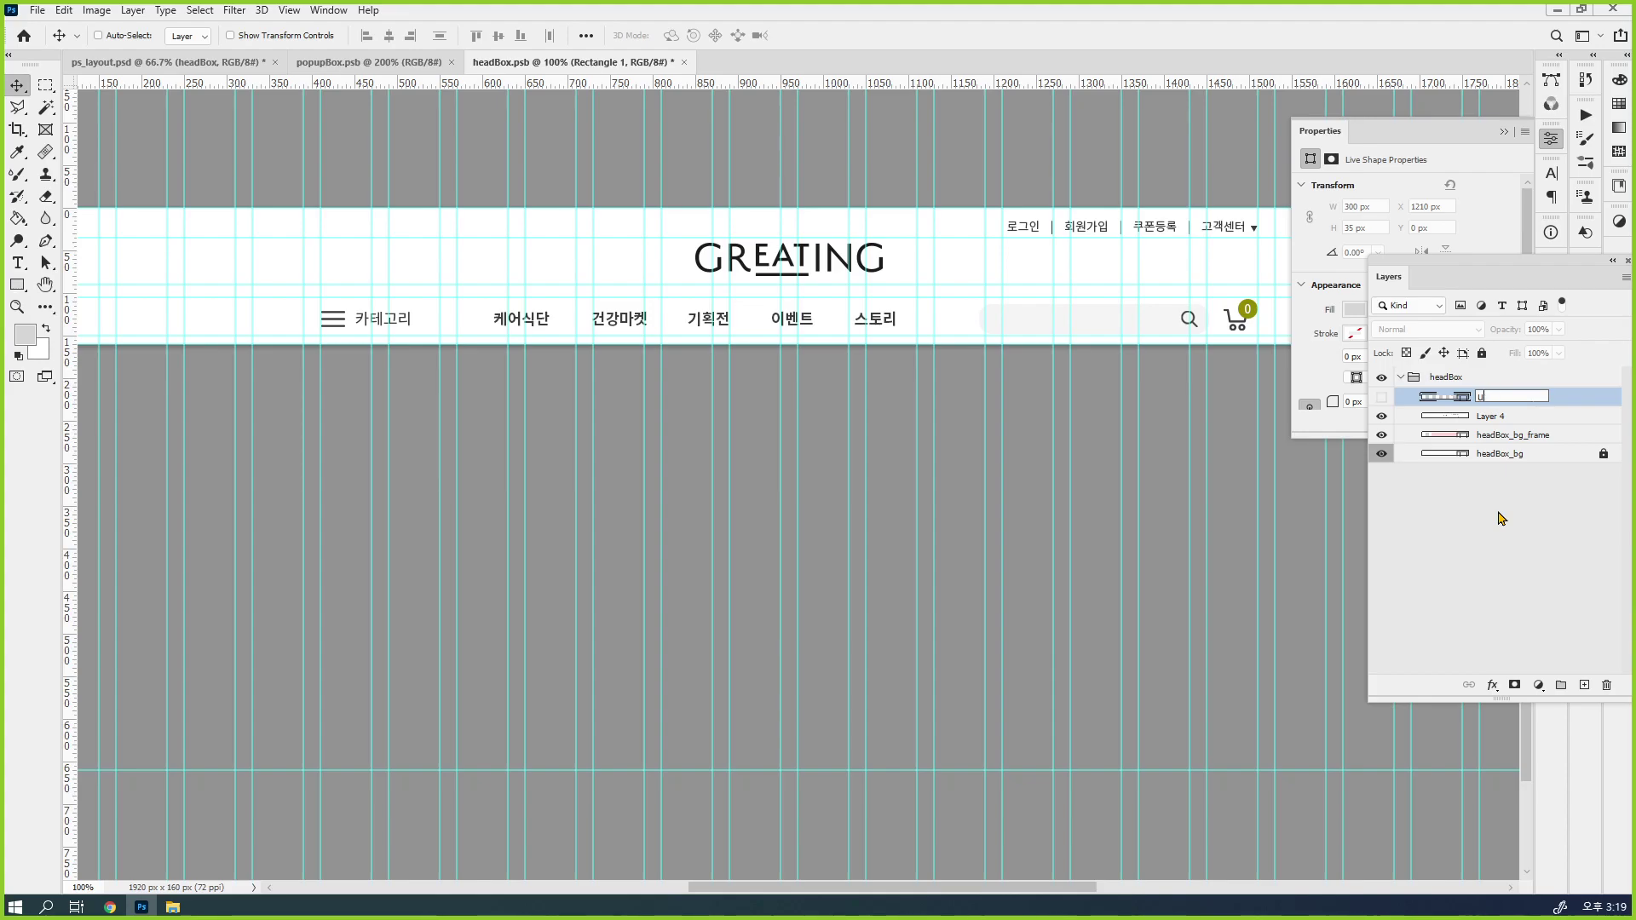
{"action": "type", "text": "serNaviBox"}
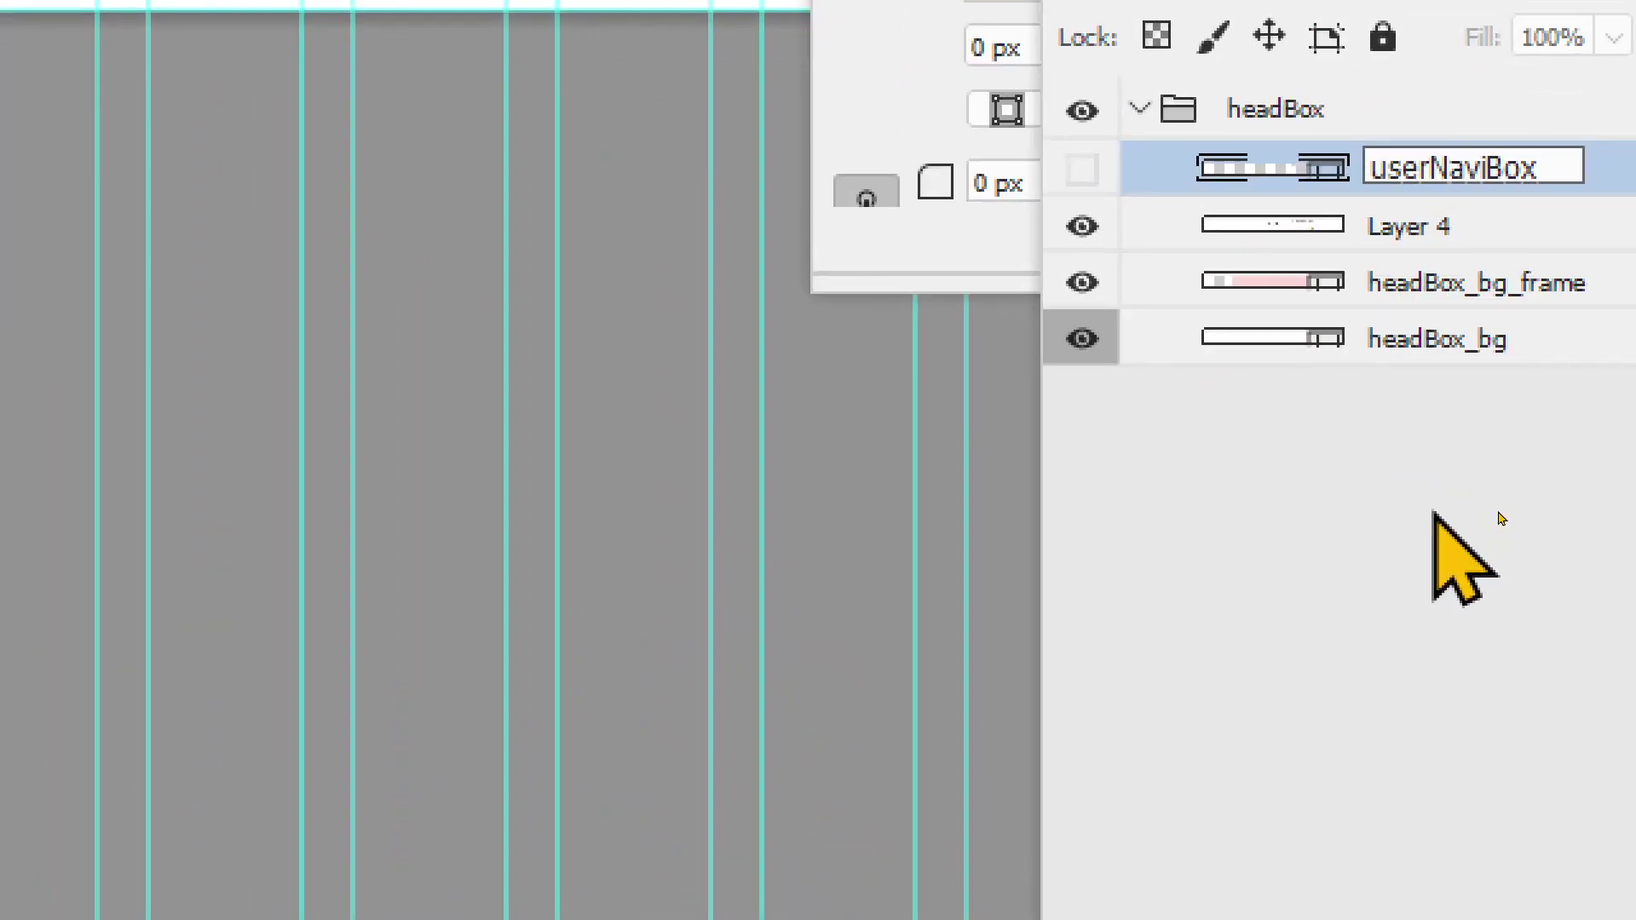
{"action": "key", "text": "Return"}
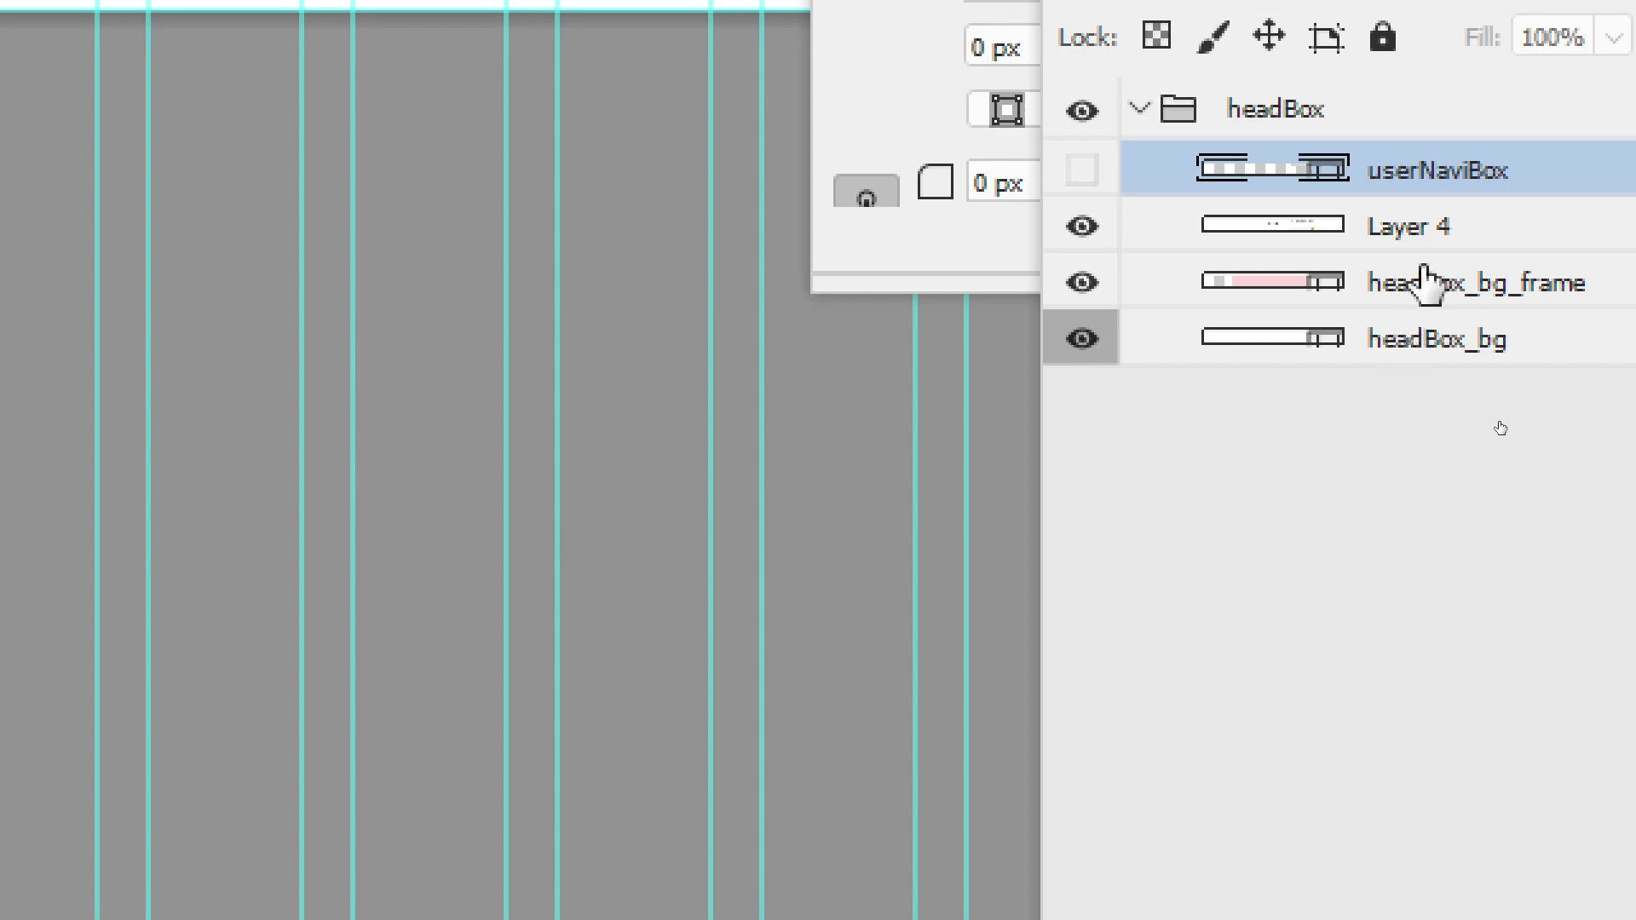
Copy the userNaviBox layer's name, group the layer, and give the new group that same name
{"action": "double_click", "coordinate": [1468, 170]}
{"action": "key", "text": "ctrl+c"}
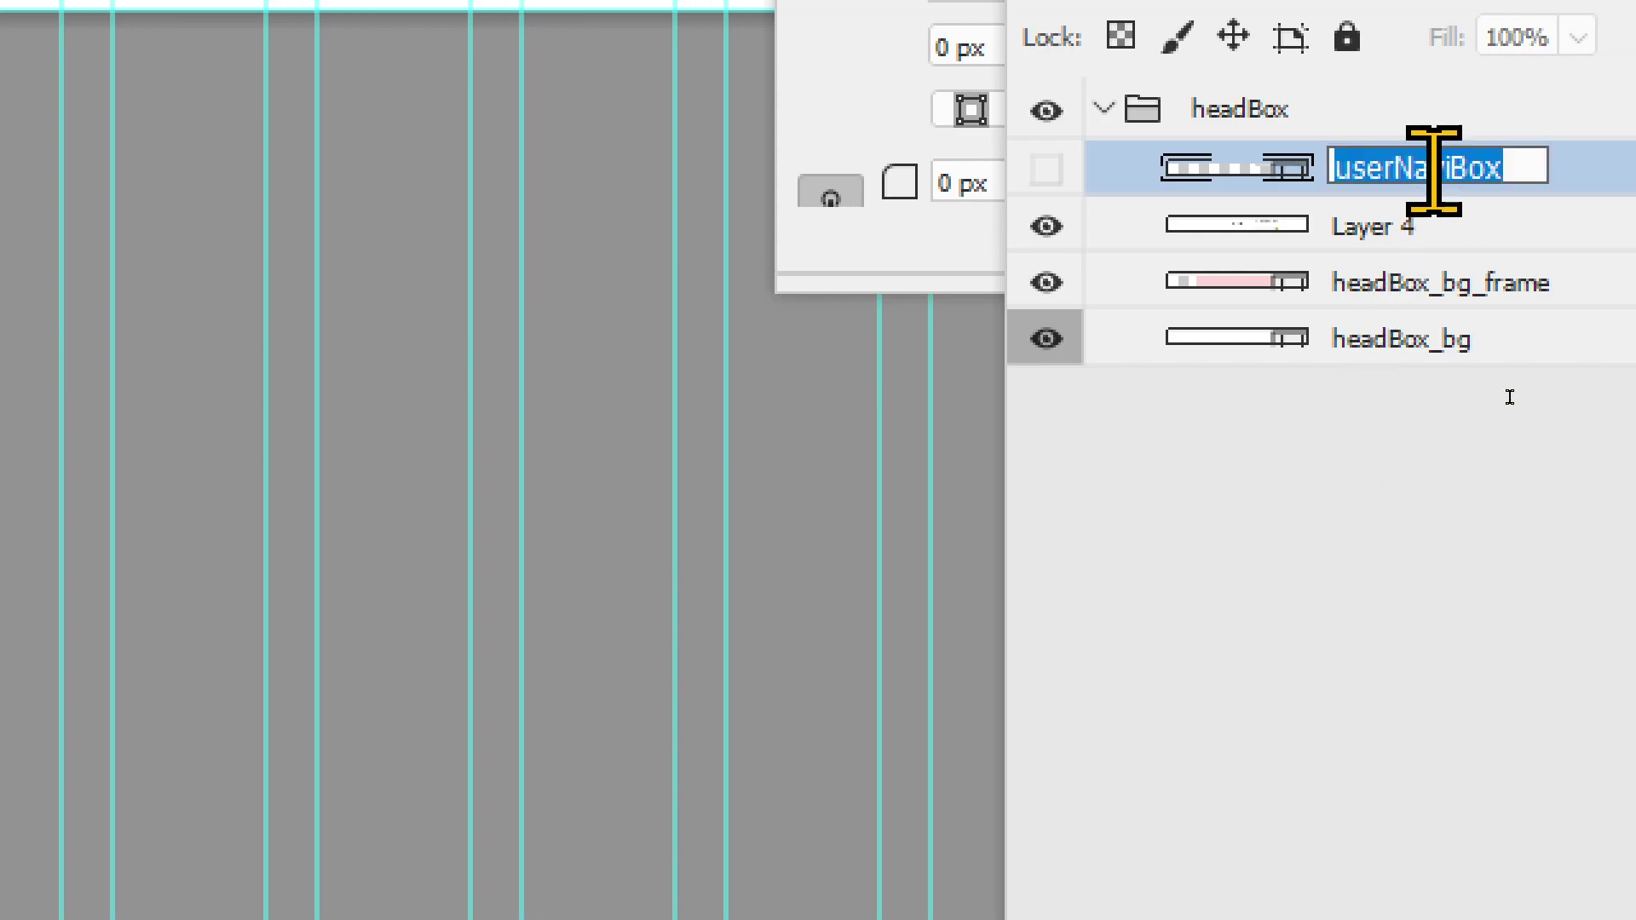
{"action": "key", "text": "Return"}
{"action": "key", "text": "ctrl+g"}
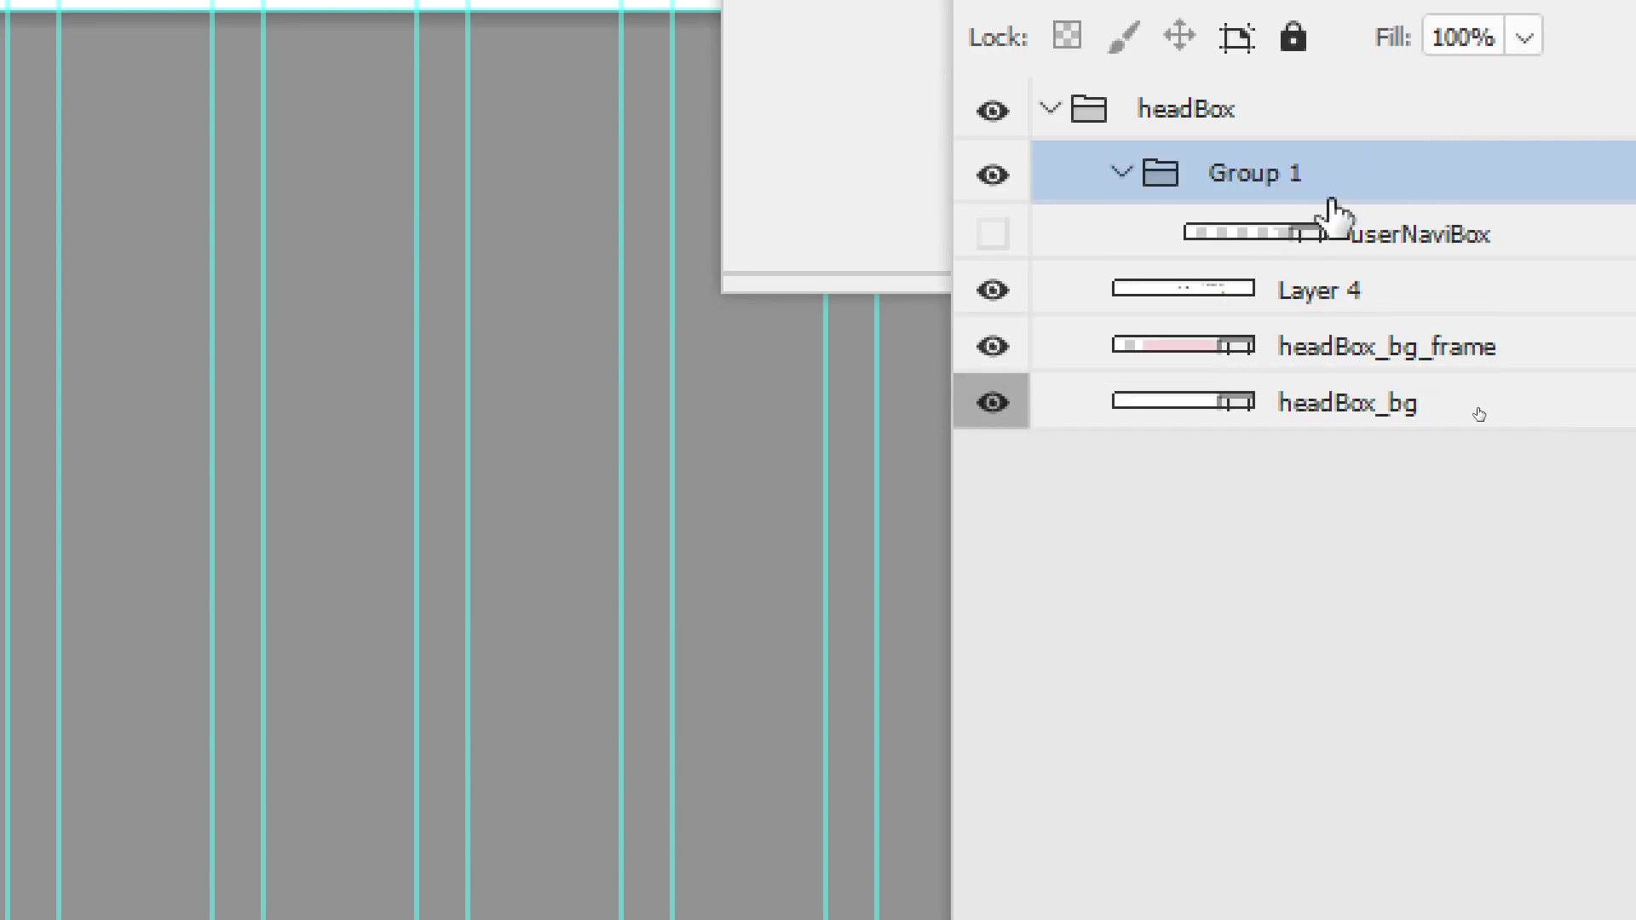
{"action": "double_click", "coordinate": [1246, 175]}
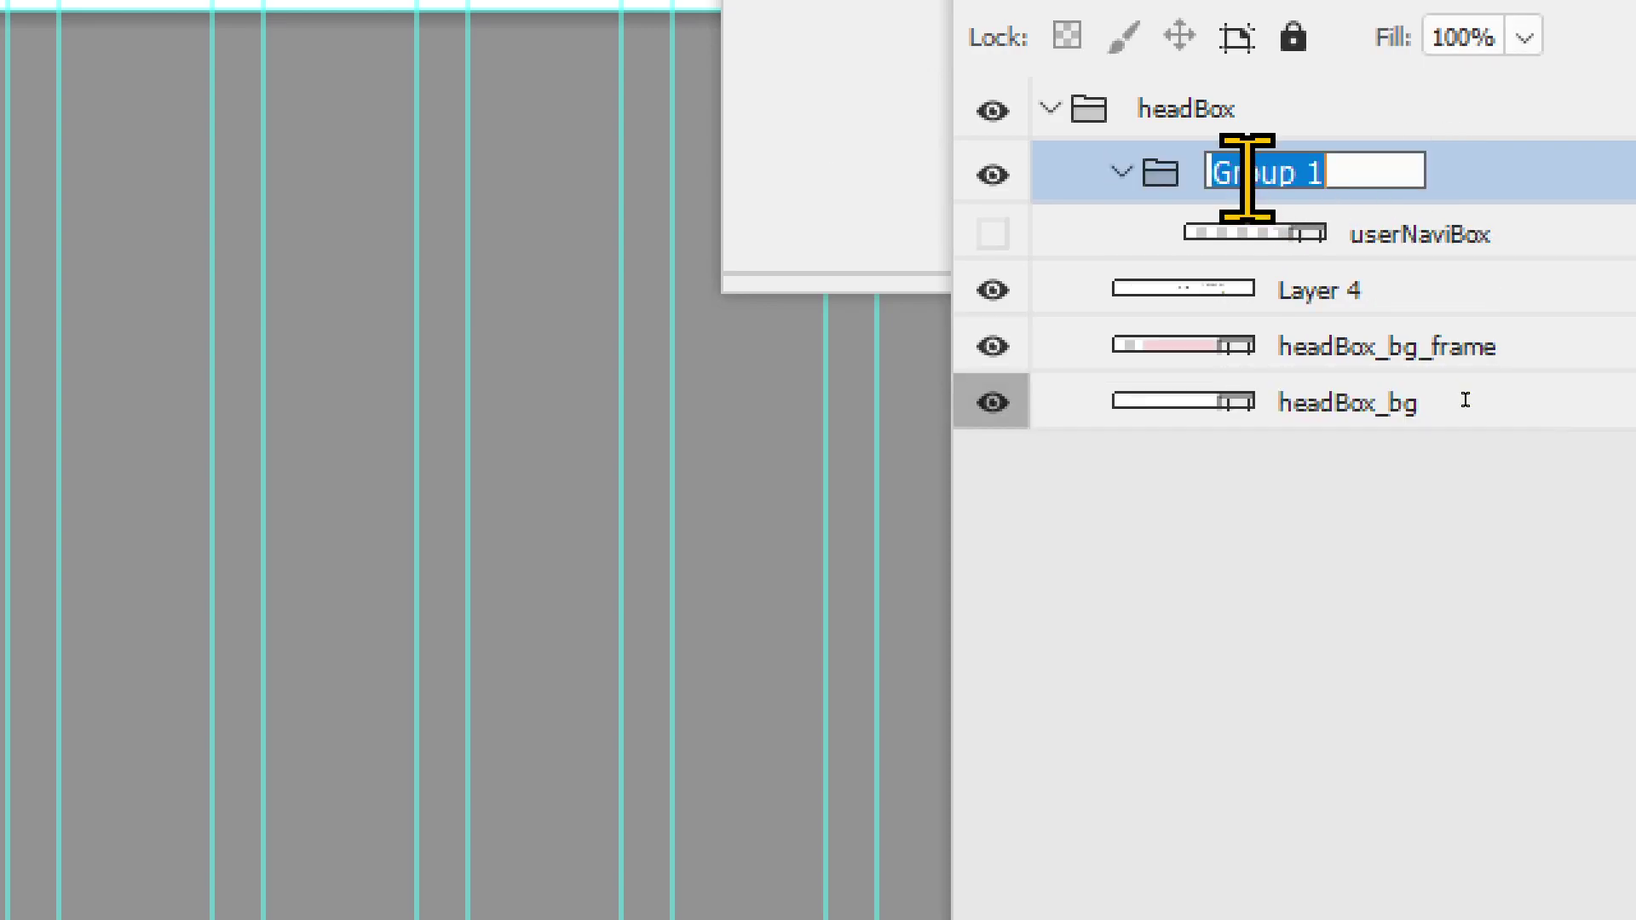
{"action": "key", "text": "ctrl+v"}
{"action": "key", "text": "Return"}
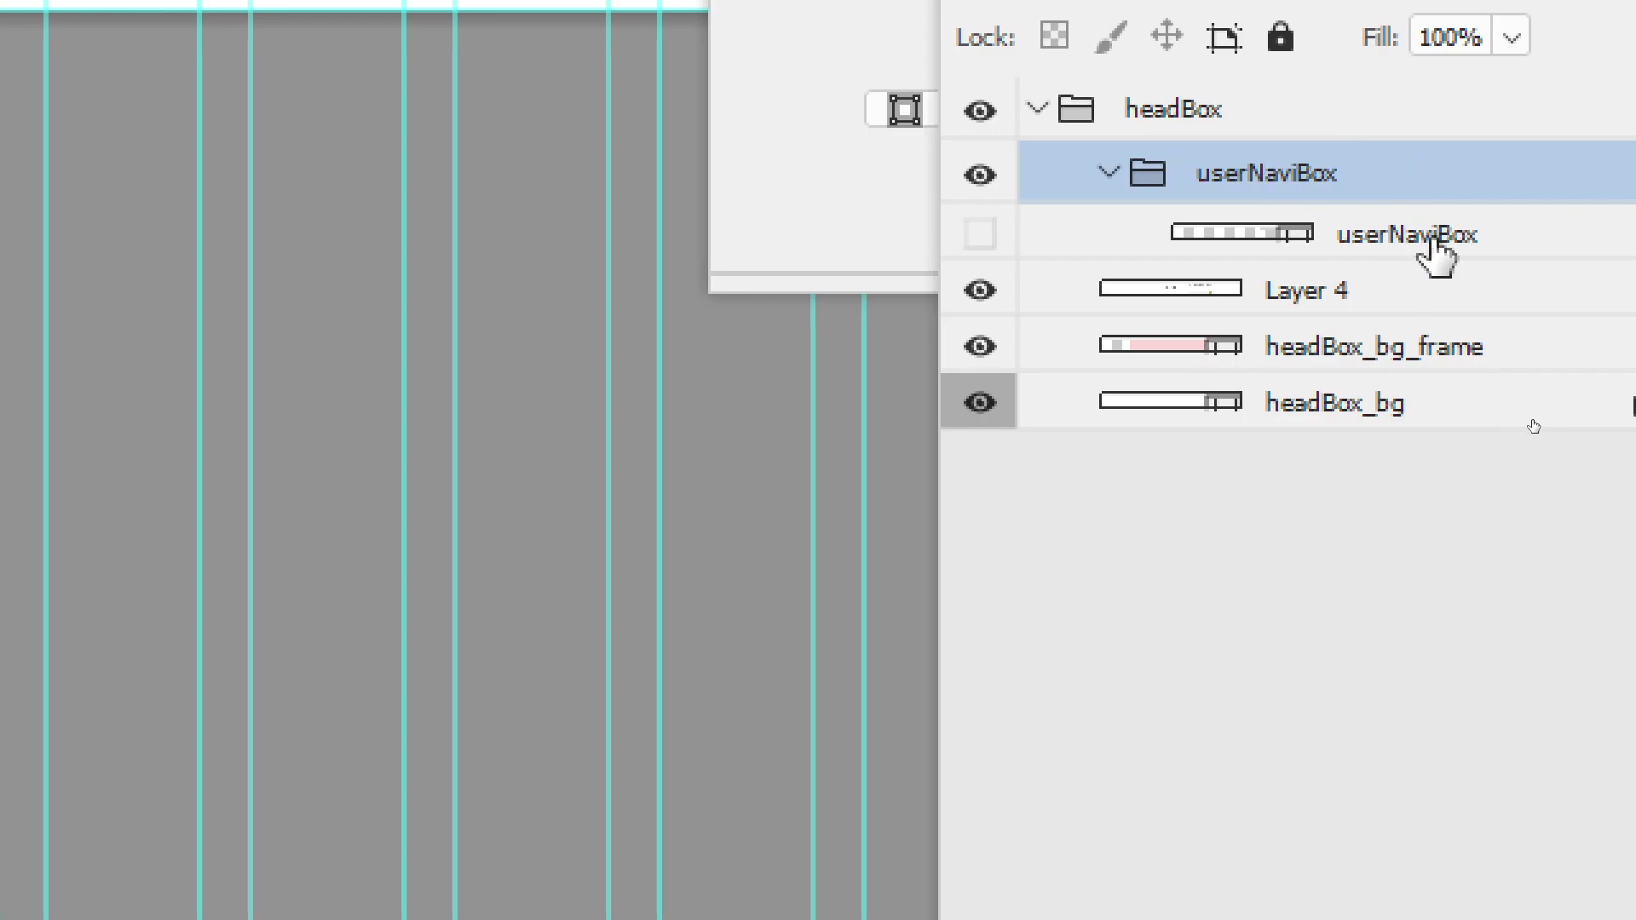
Rename the rectangle layer inside the userNaviBox group as userNaviBox_bg and make it visible
{"action": "left_click", "coordinate": [1438, 255]}
{"action": "double_click", "coordinate": [1434, 242]}
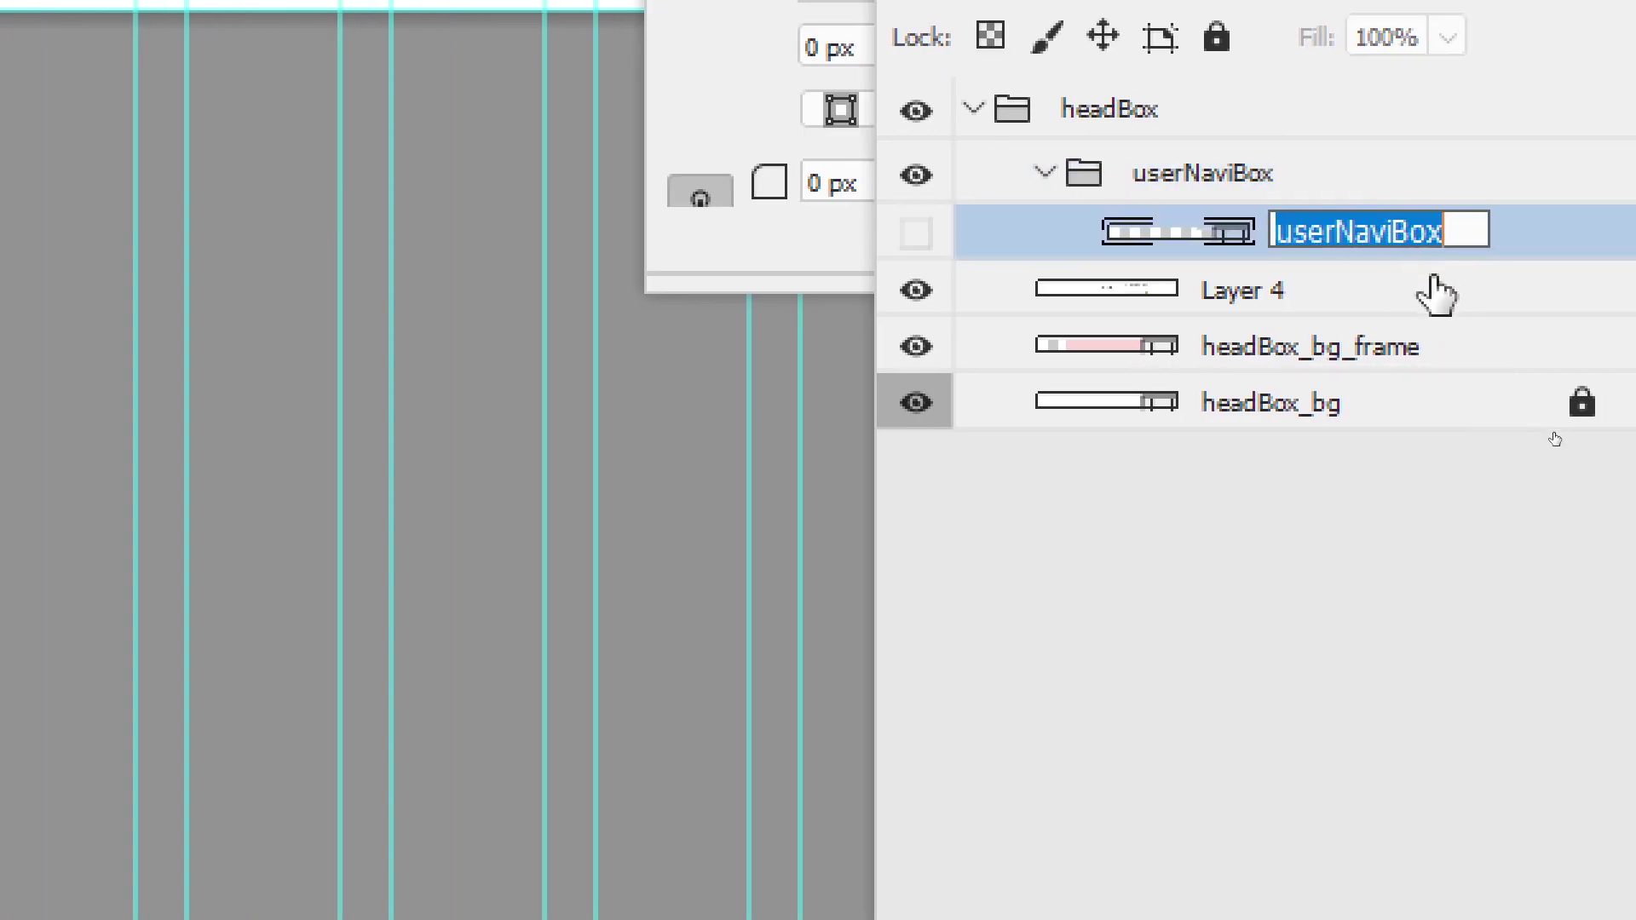
{"action": "key", "text": "Right"}
{"action": "type", "text": "_bg"}
{"action": "key", "text": "Return"}
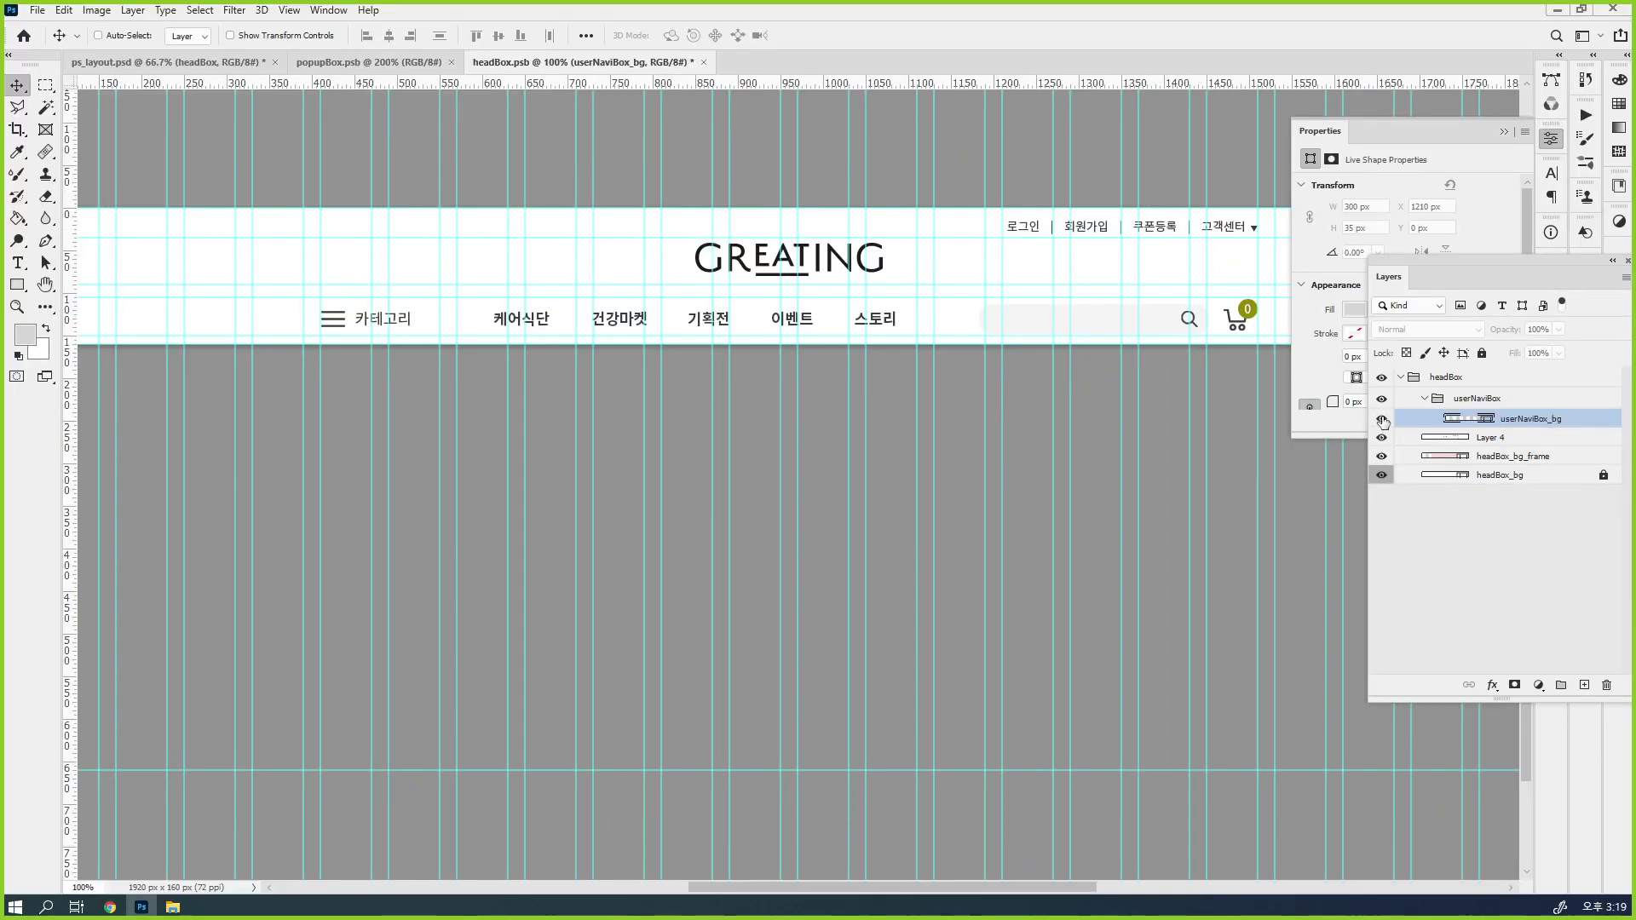
{"action": "left_click", "coordinate": [1381, 418]}
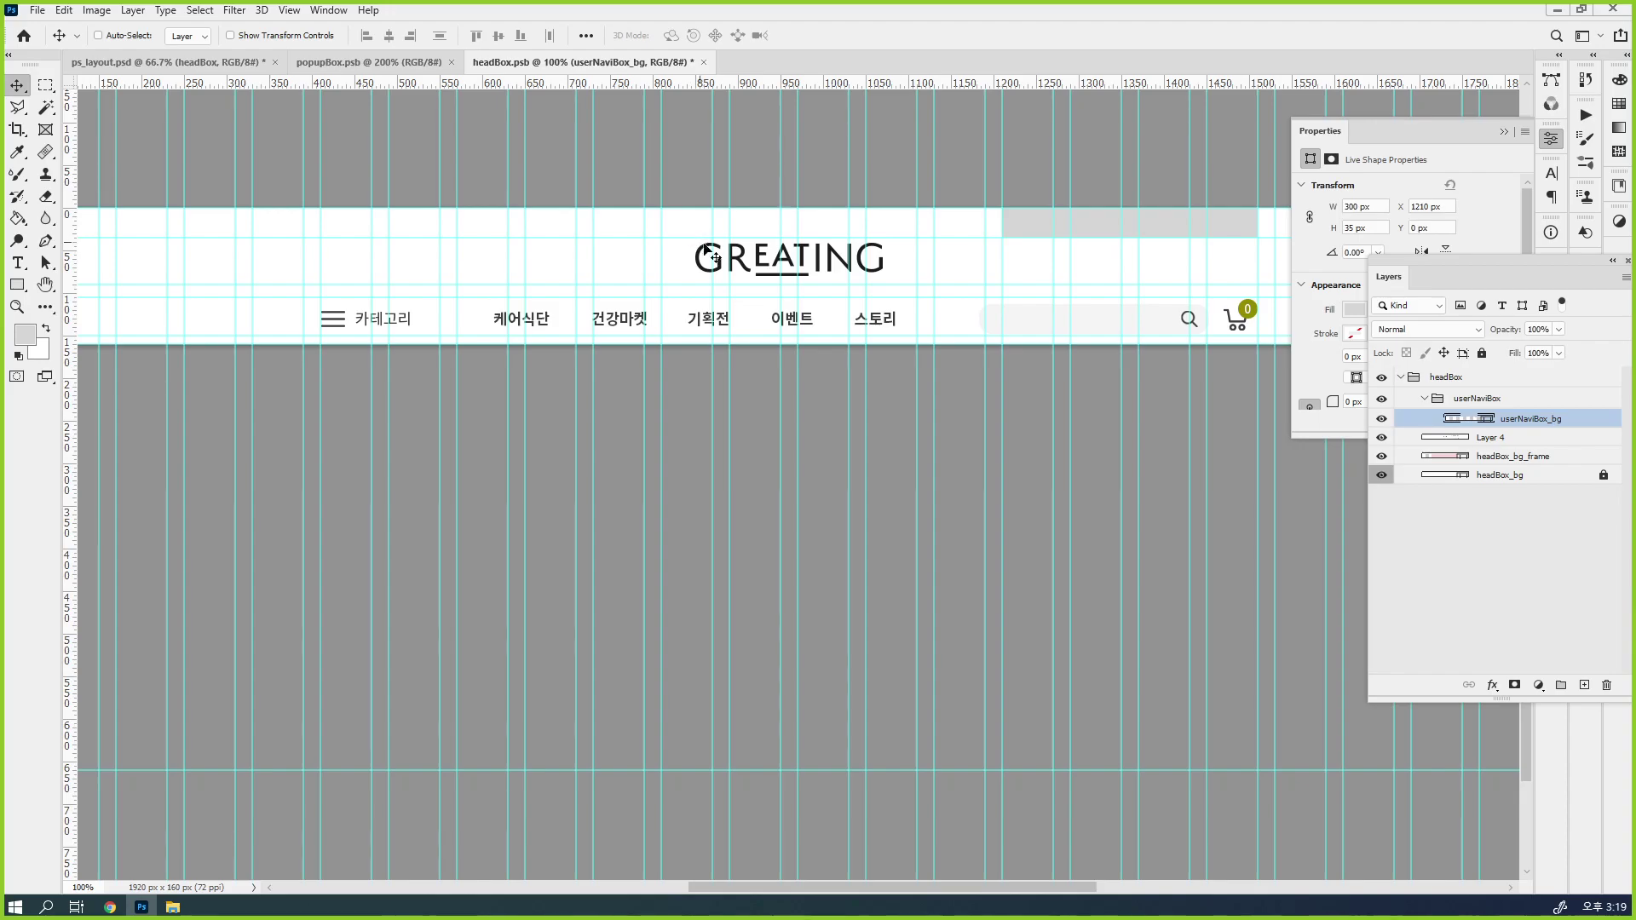
Draw a 300 by 55 px gray rectangle over the GREATING logo on a shape layer directly above Layer 4
{"action": "left_click", "coordinate": [1506, 438]}
{"action": "left_click", "coordinate": [46, 84]}
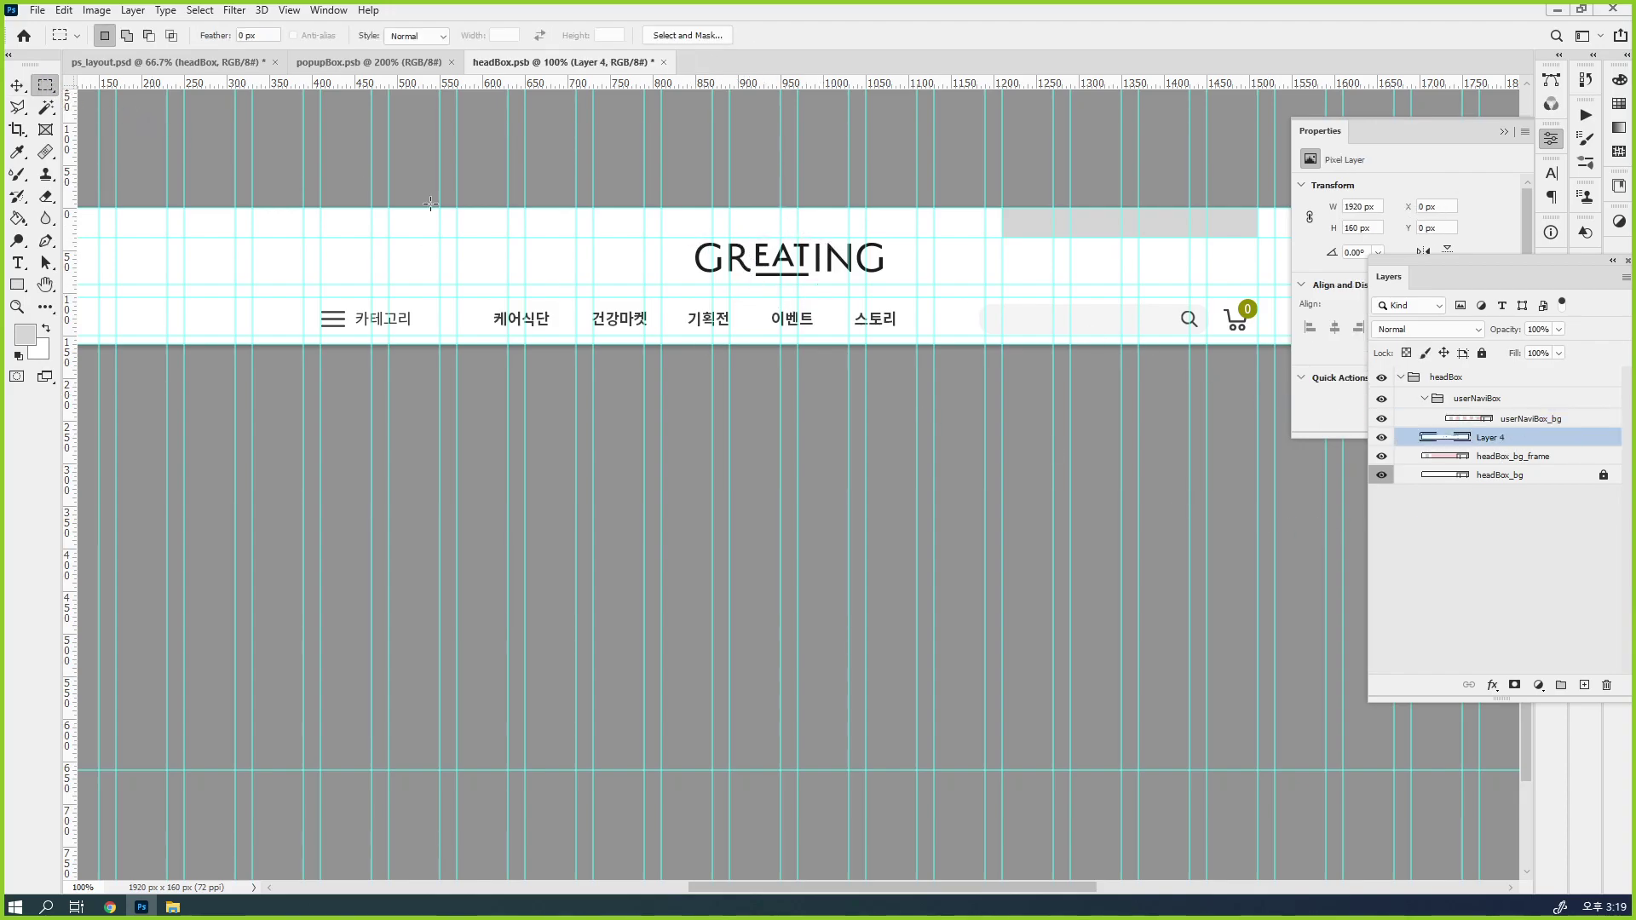
{"action": "left_click_drag", "start_coordinate": [659, 237], "coordinate": [914, 290]}
{"action": "key", "text": "ctrl+d"}
{"action": "left_click", "coordinate": [16, 287]}
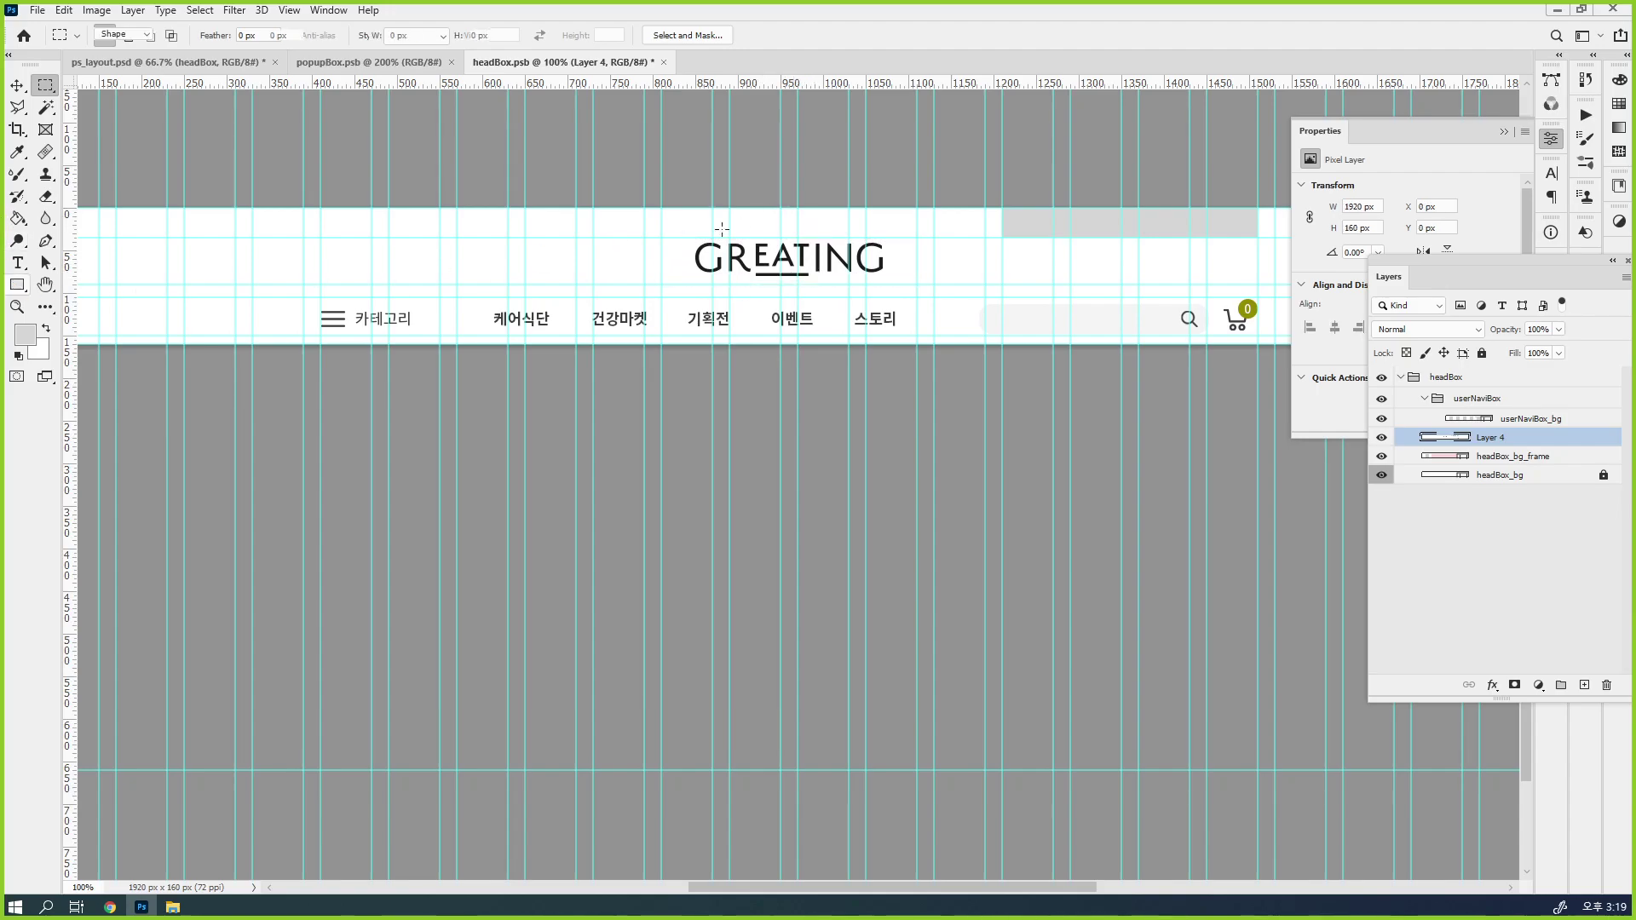
{"action": "left_click_drag", "start_coordinate": [657, 237], "coordinate": [915, 290]}
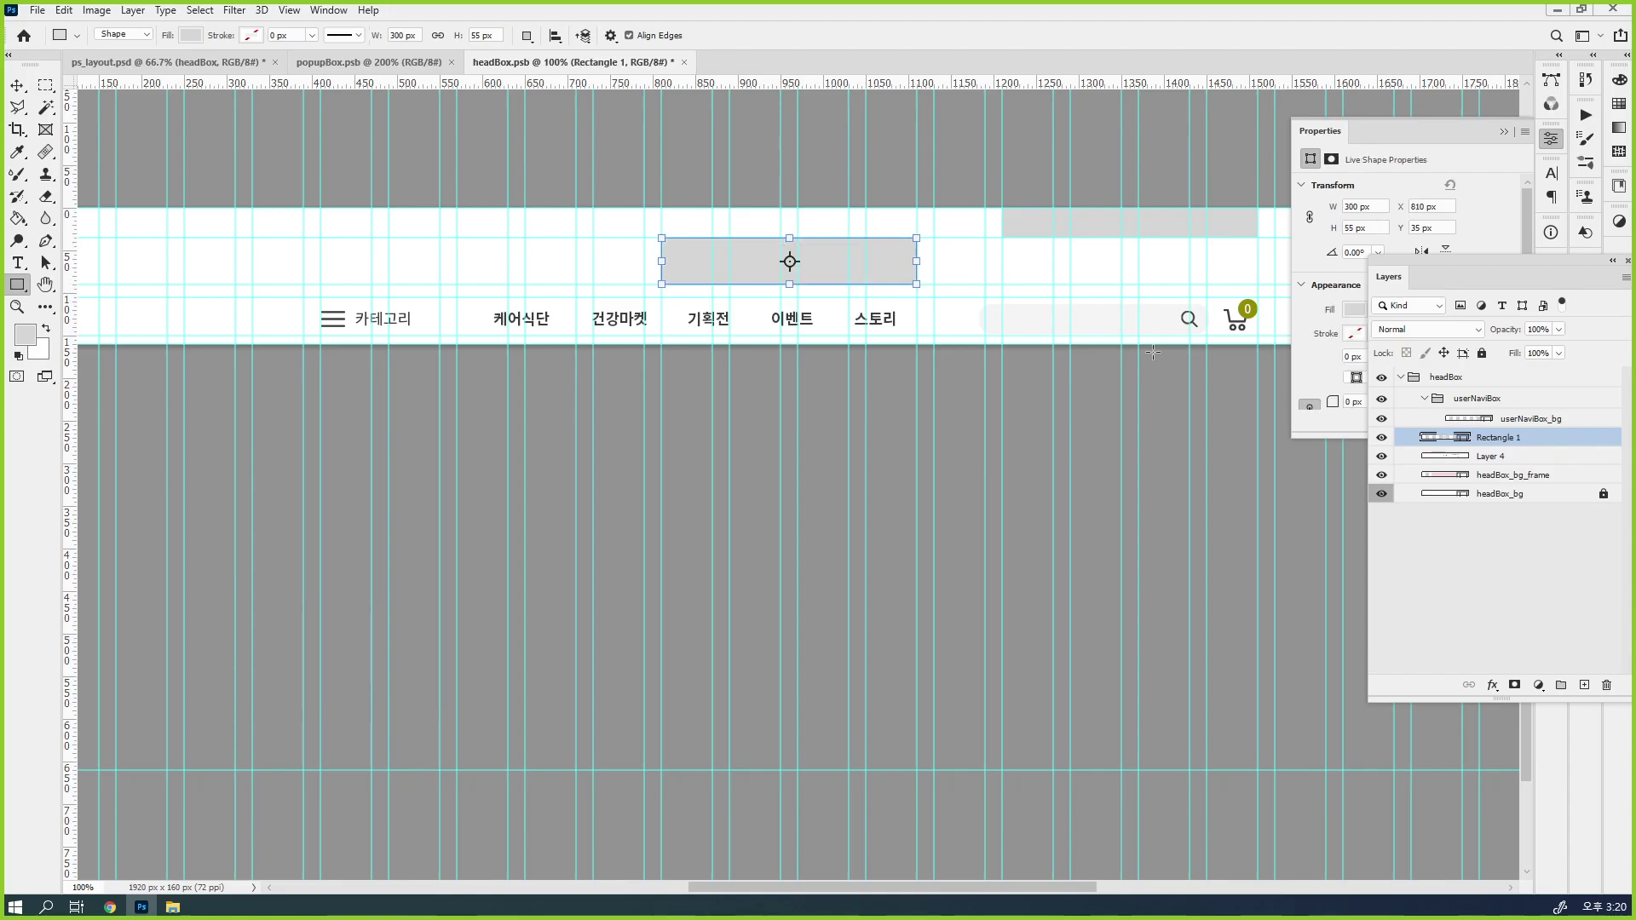
Rename the rectangle layer over the GREATING logo as logo and place it in a group also named logo
{"action": "double_click", "coordinate": [1497, 438]}
{"action": "type", "text": "logo"}
{"action": "key", "text": "Return"}
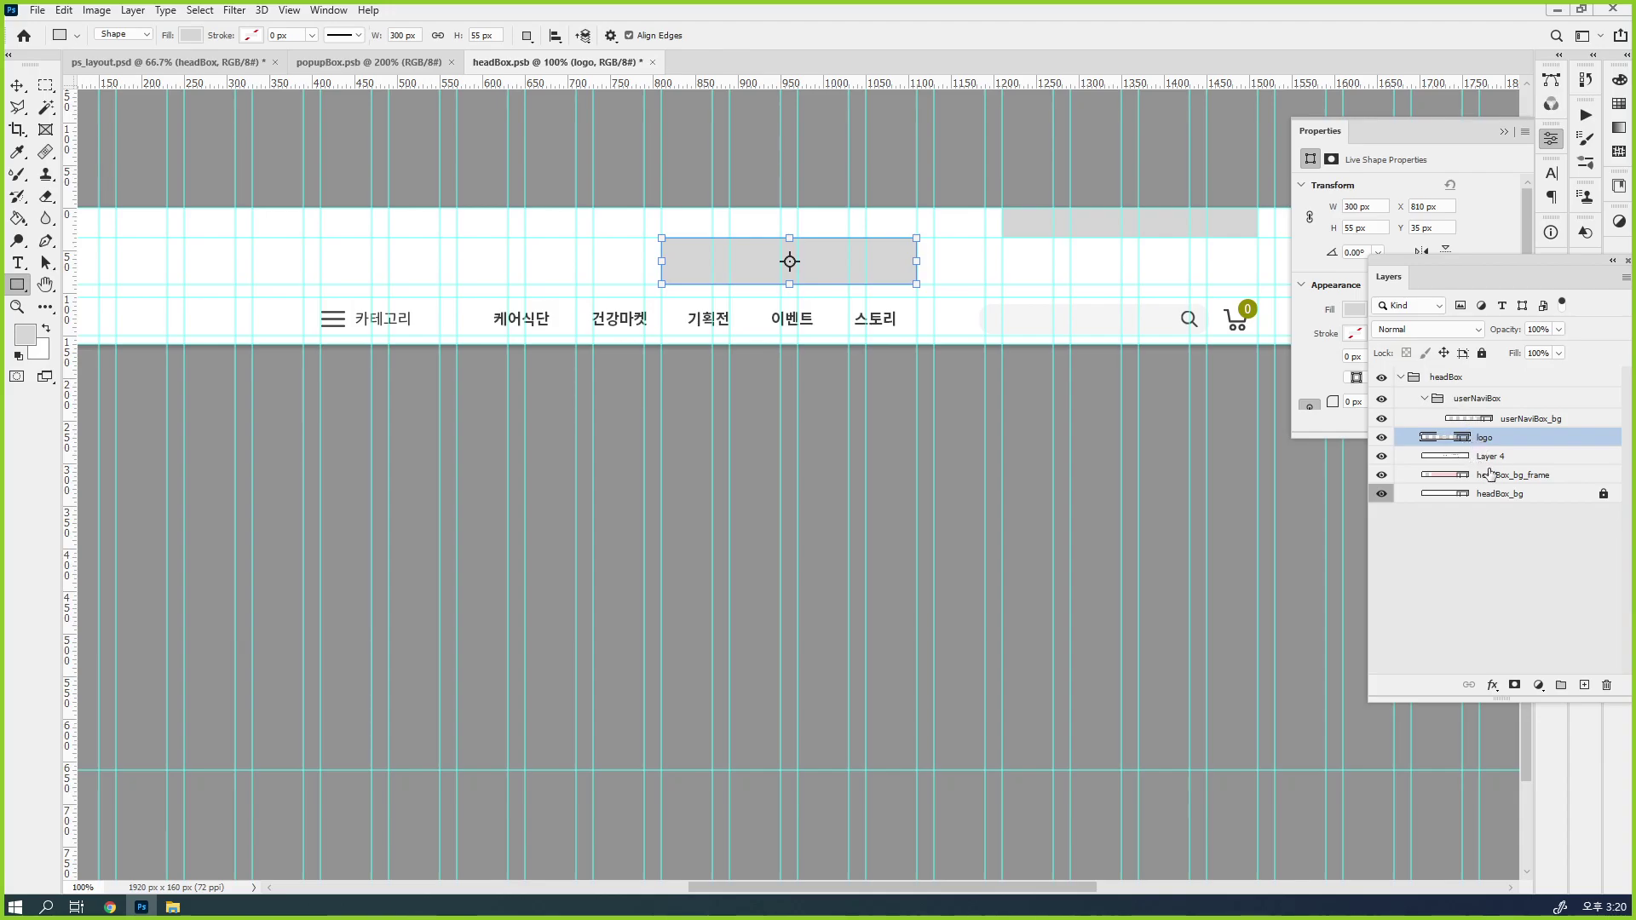
{"action": "key", "text": "ctrl+g"}
{"action": "double_click", "coordinate": [1467, 438]}
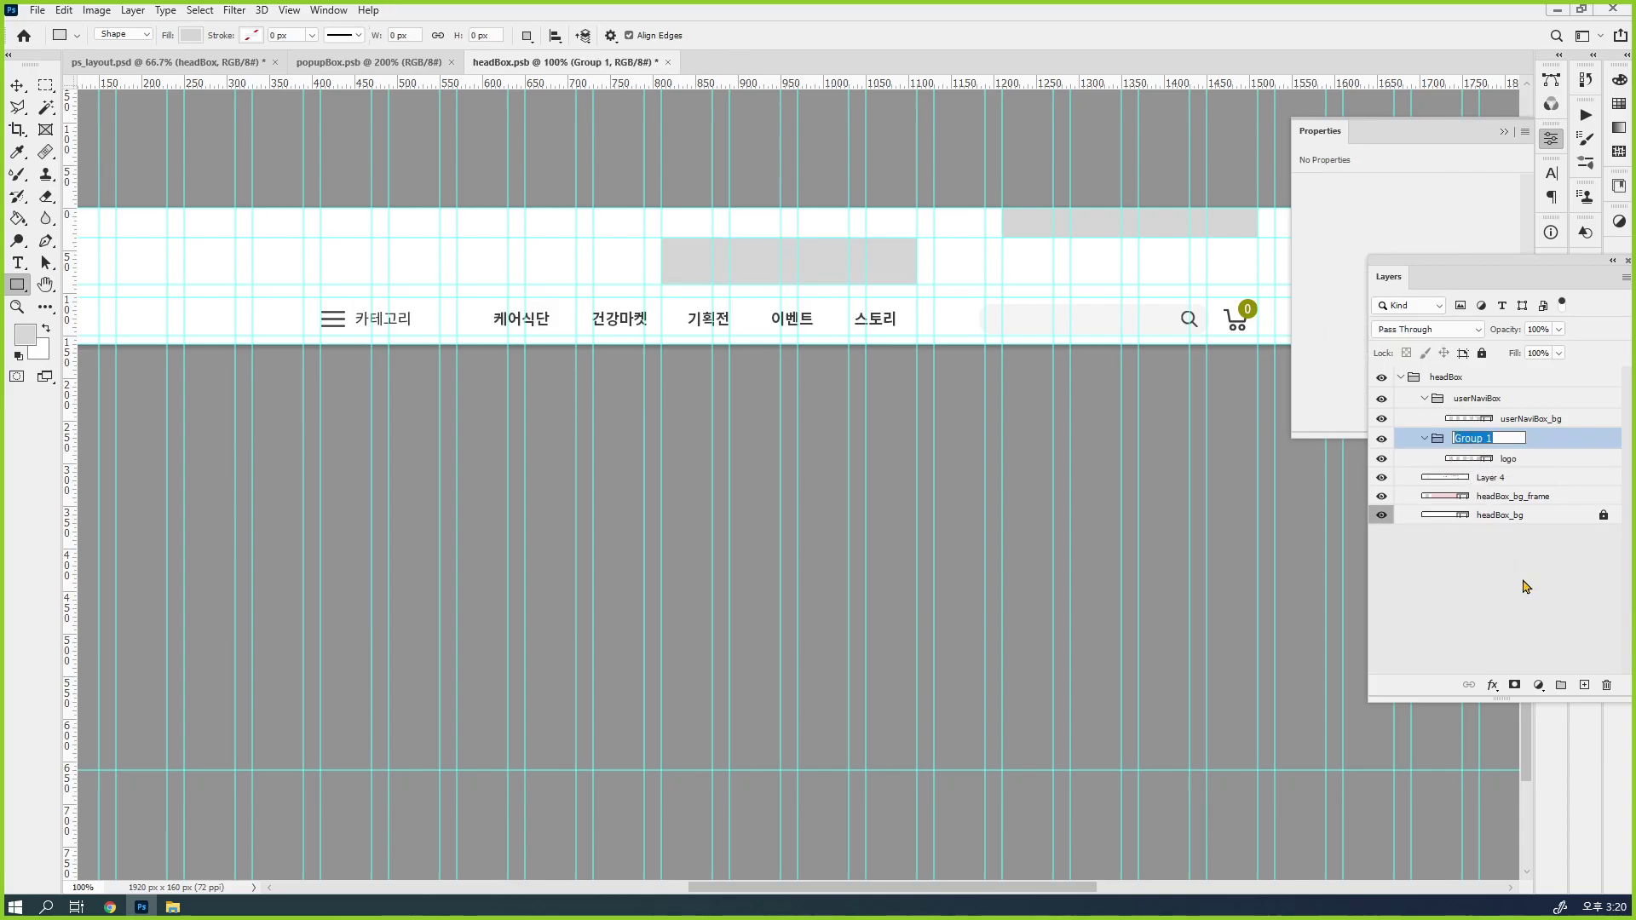
{"action": "type", "text": "logo"}
{"action": "key", "text": "Return"}
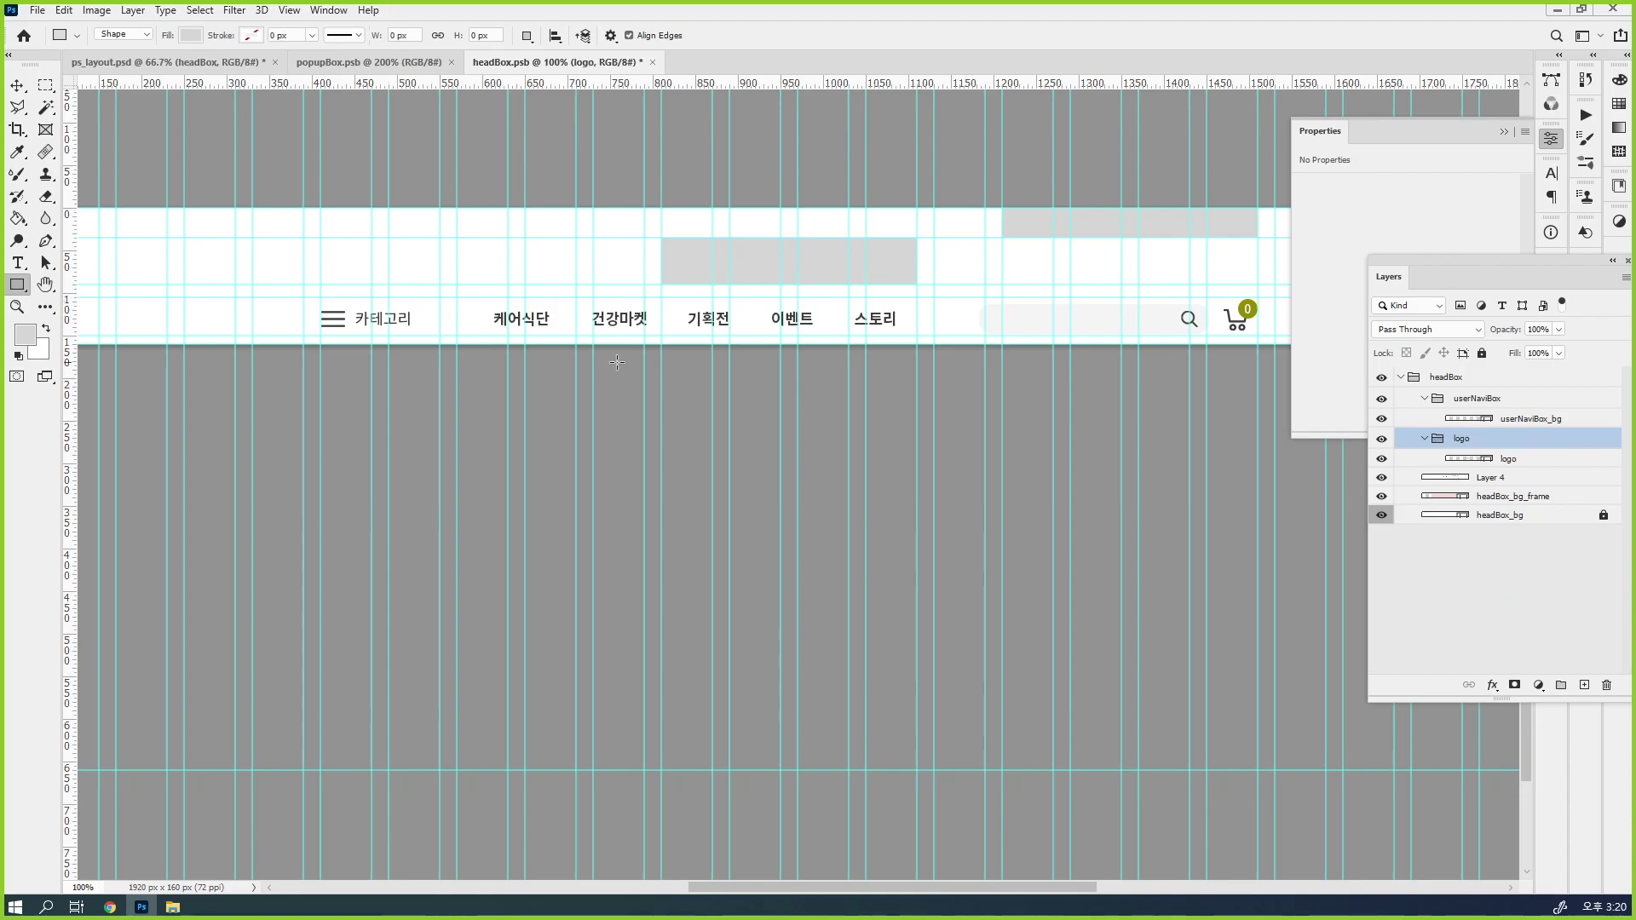
Draw a 1100 by 45 px rectangle over the main menu row and move its layer below the logo group
{"action": "left_click_drag", "start_coordinate": [321, 298], "coordinate": [1257, 334]}
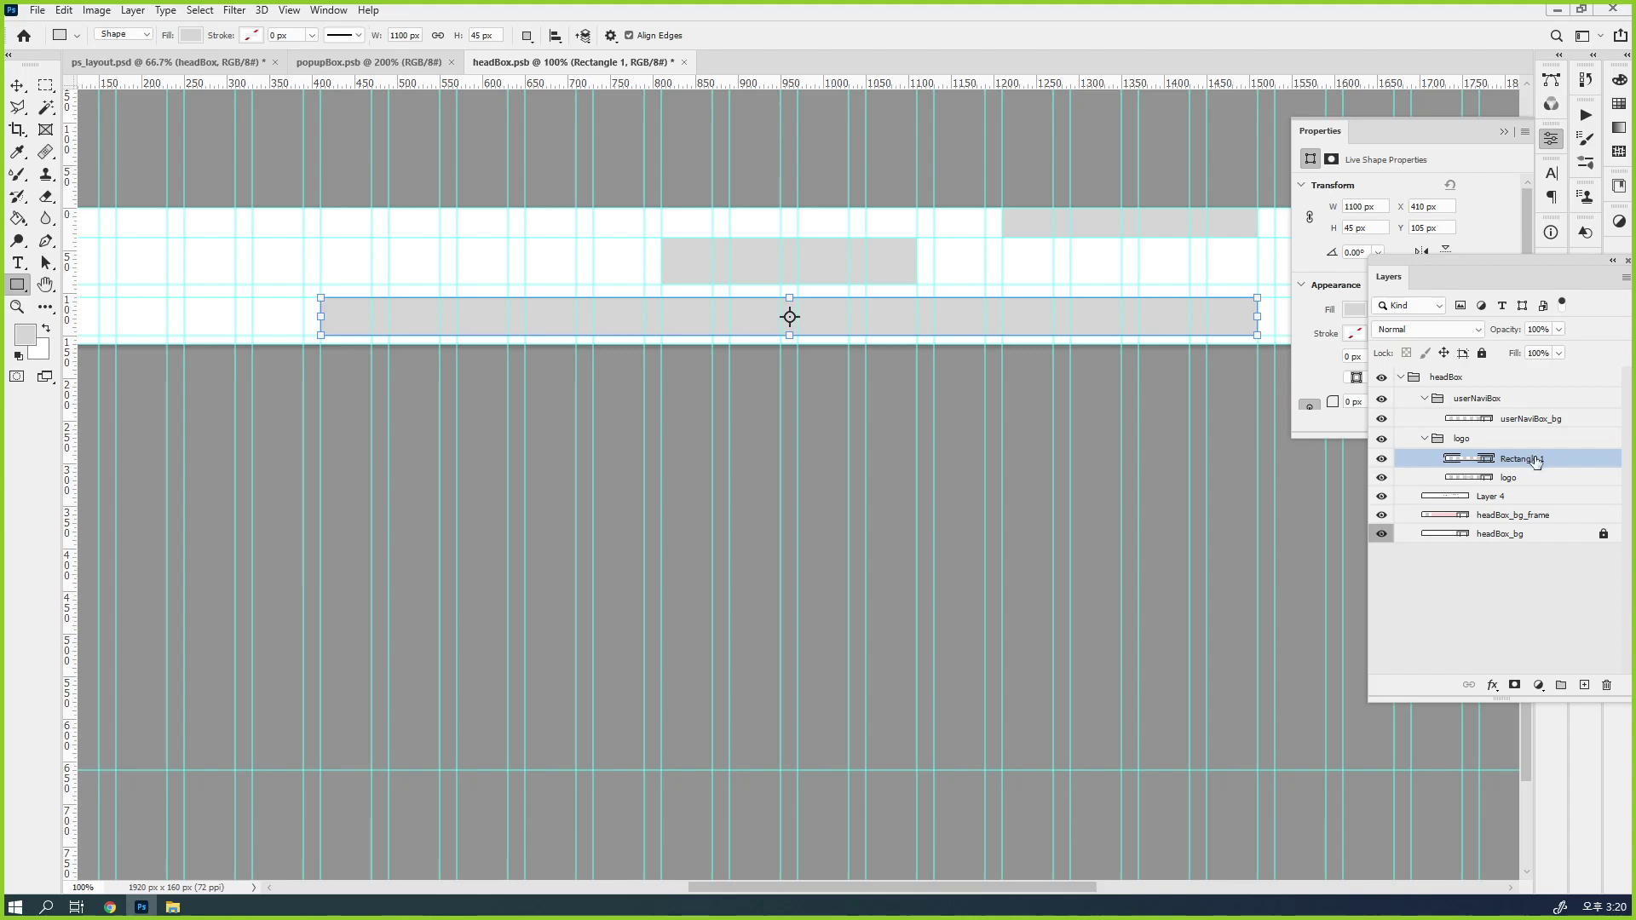
{"action": "key", "text": "ctrl+bracketleft"}
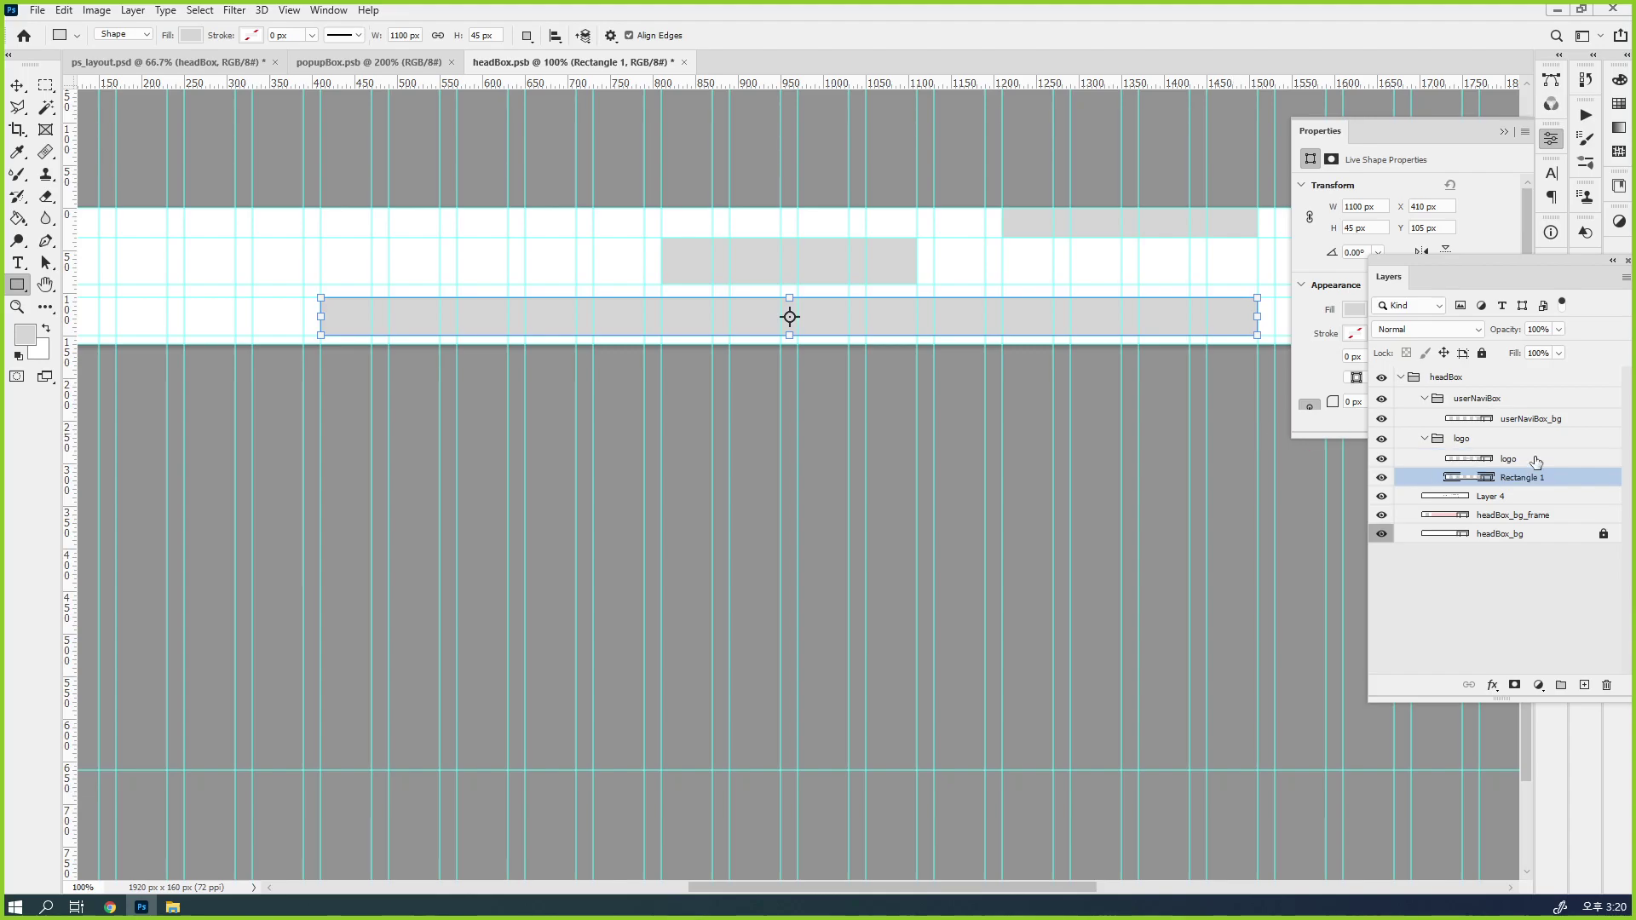
{"action": "key", "text": "ctrl+bracketleft"}
Group the menu row rectangle and name the group globalNaviBox
{"action": "key", "text": "ctrl+g"}
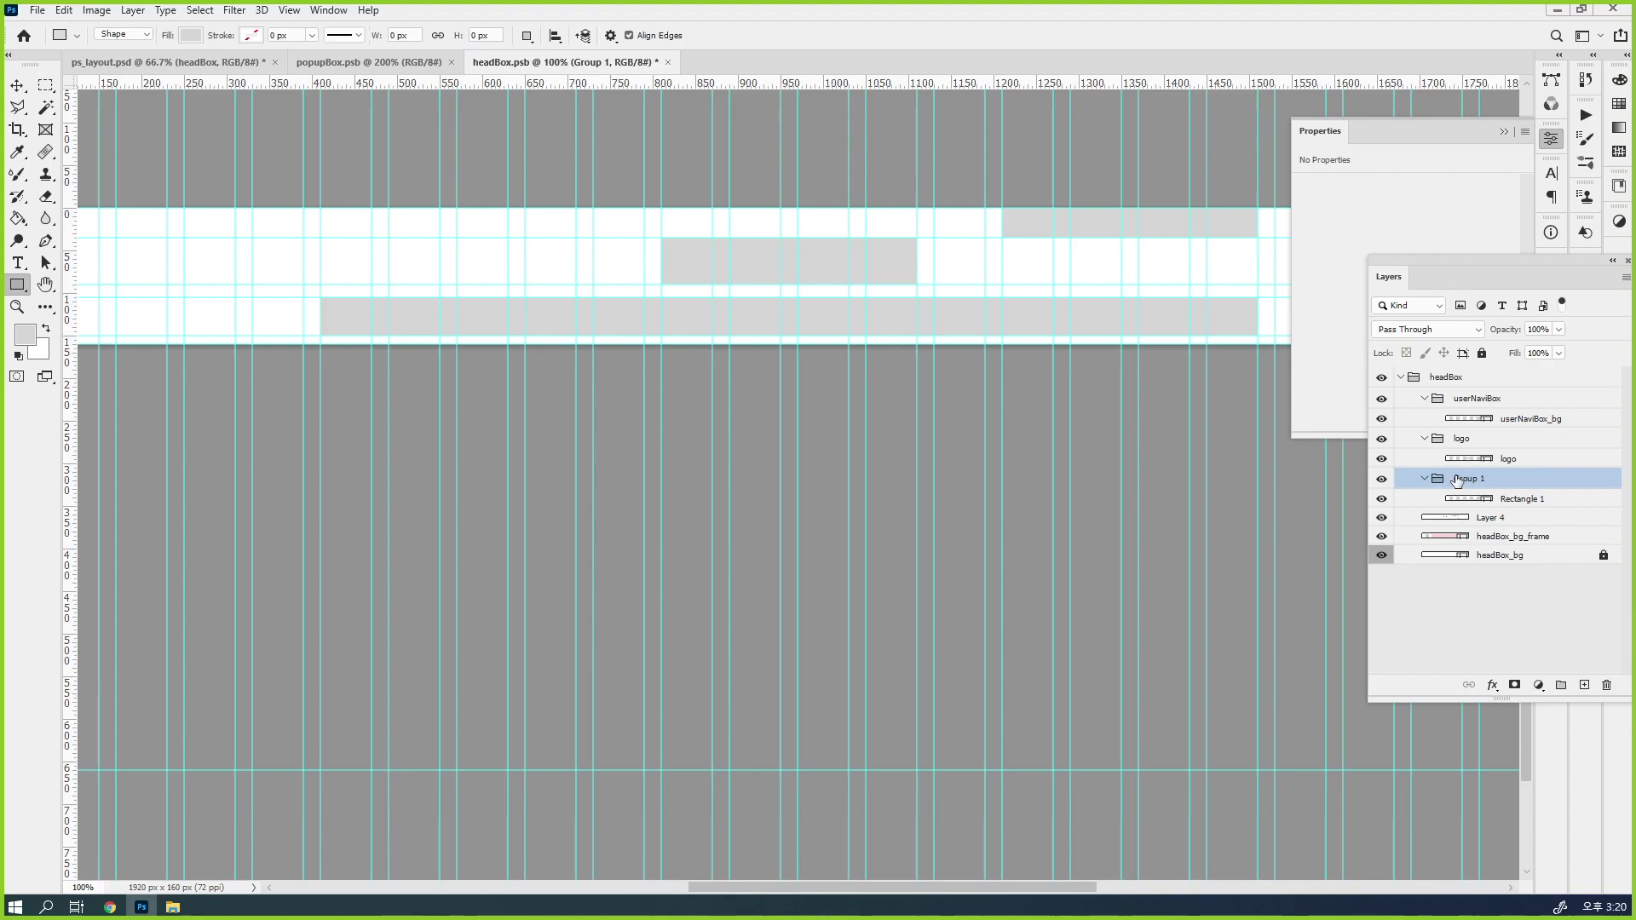
{"action": "key", "text": "v"}
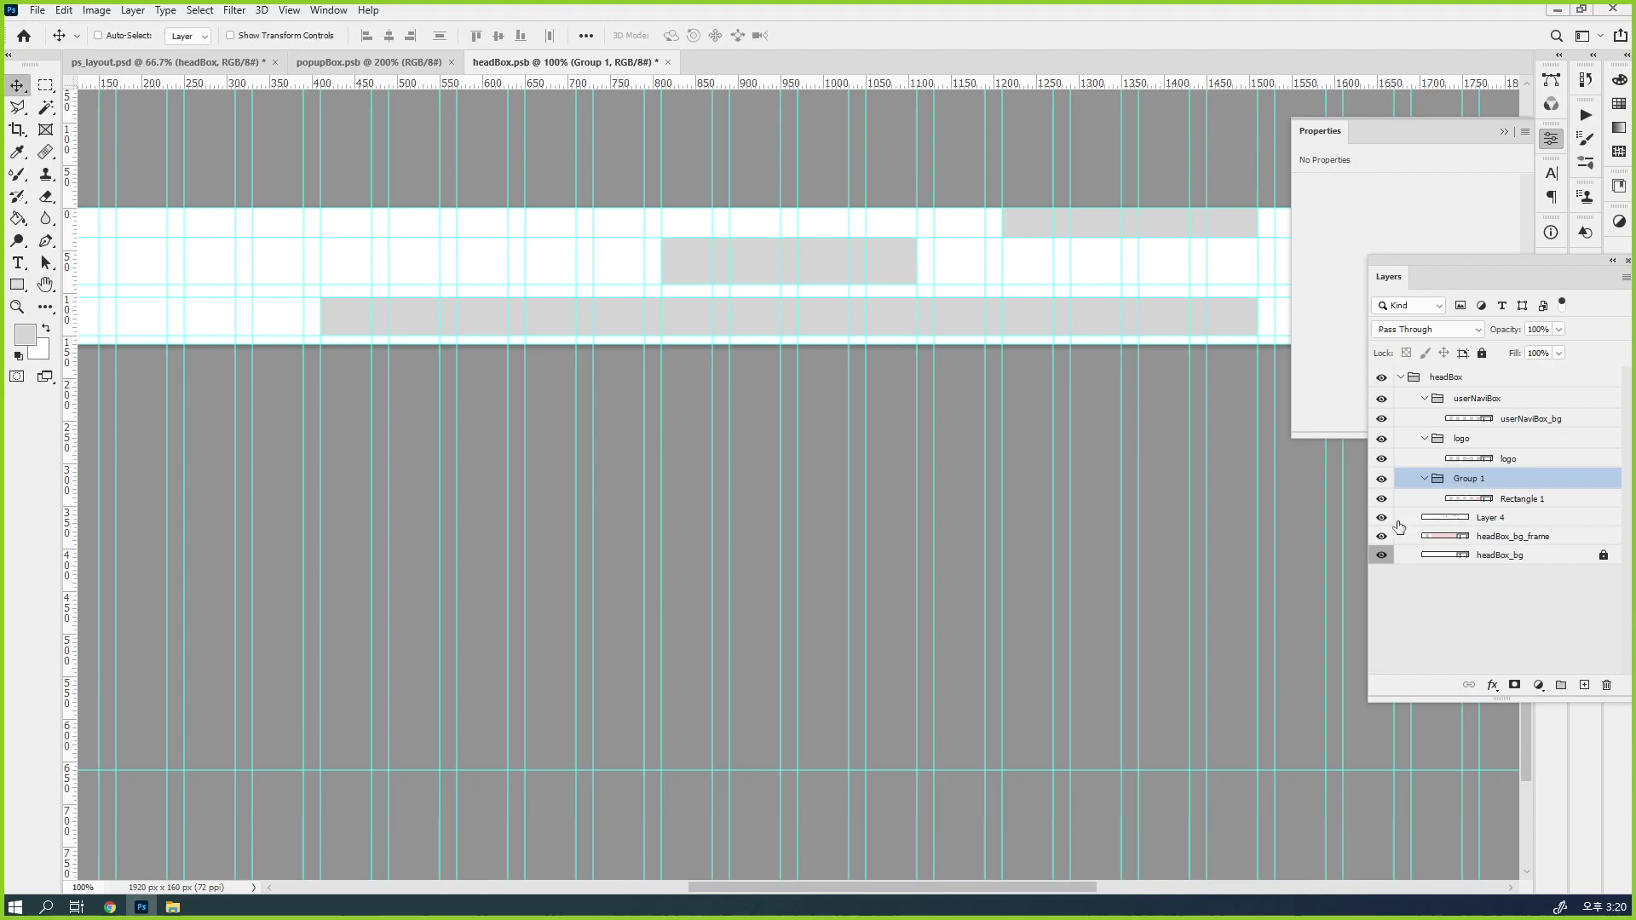
{"action": "double_click", "coordinate": [1470, 479]}
{"action": "type", "text": "n"}
{"action": "type", "text": "lo"}
{"action": "type", "text": "balNav"}
{"action": "type", "text": "iBox"}
{"action": "key", "text": "Return"}
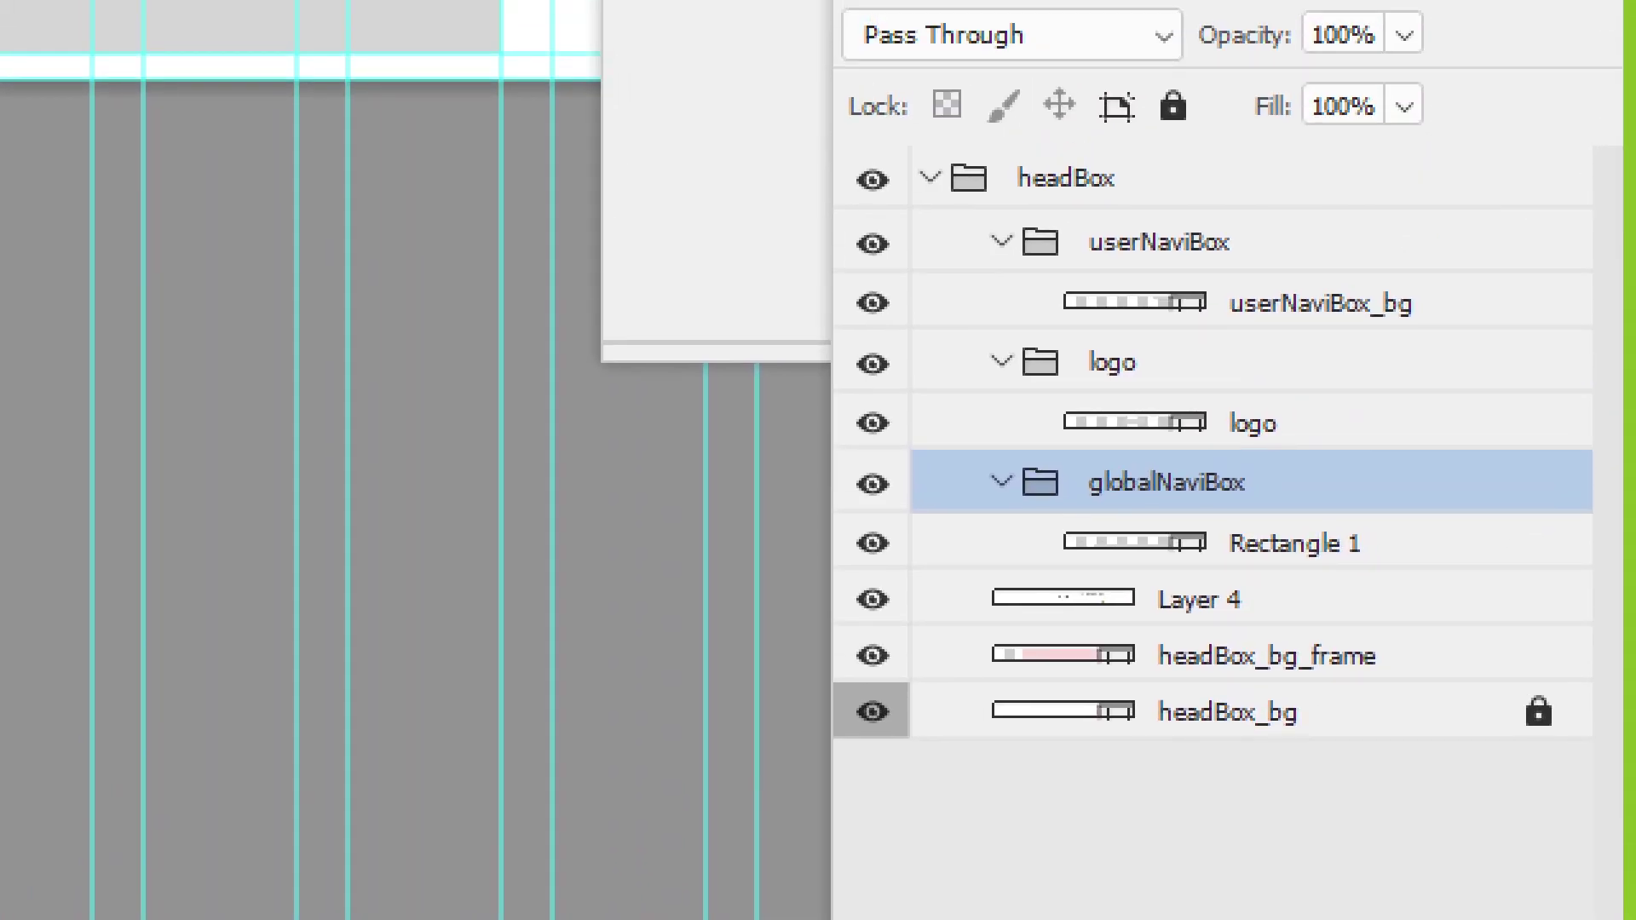
Open the name of the rectangle layer inside the globalNaviBox group for editing
{"action": "double_click", "coordinate": [1299, 561]}
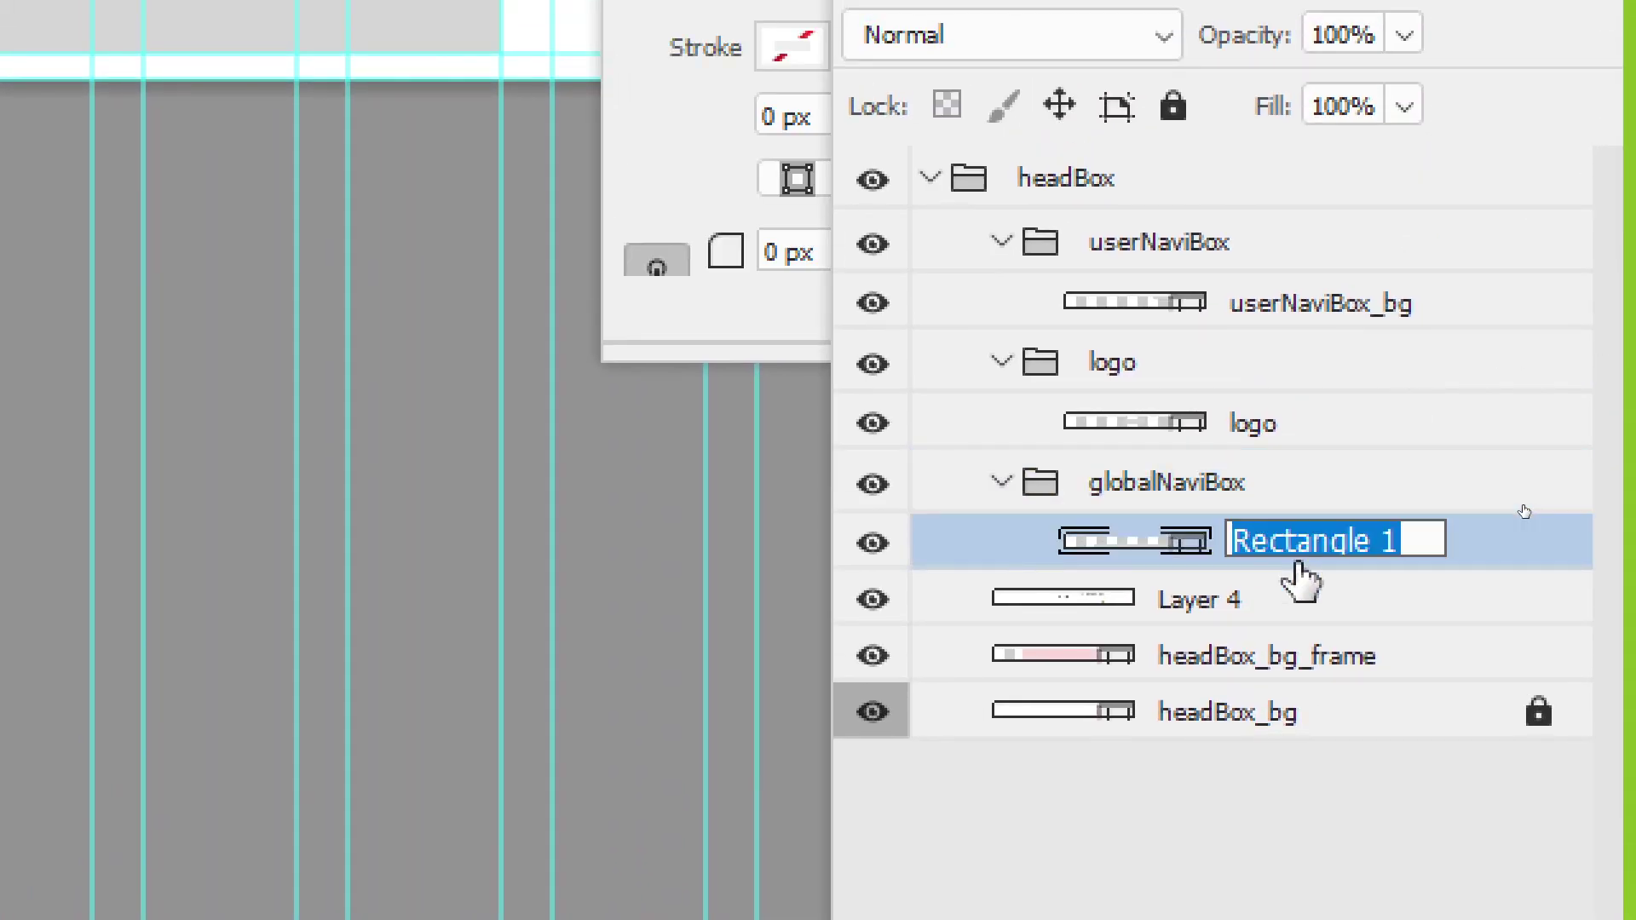
Rename the rectangle layer in the globalNaviBox group as globalNaviBox_bg
{"action": "type", "text": "globalNavi"}
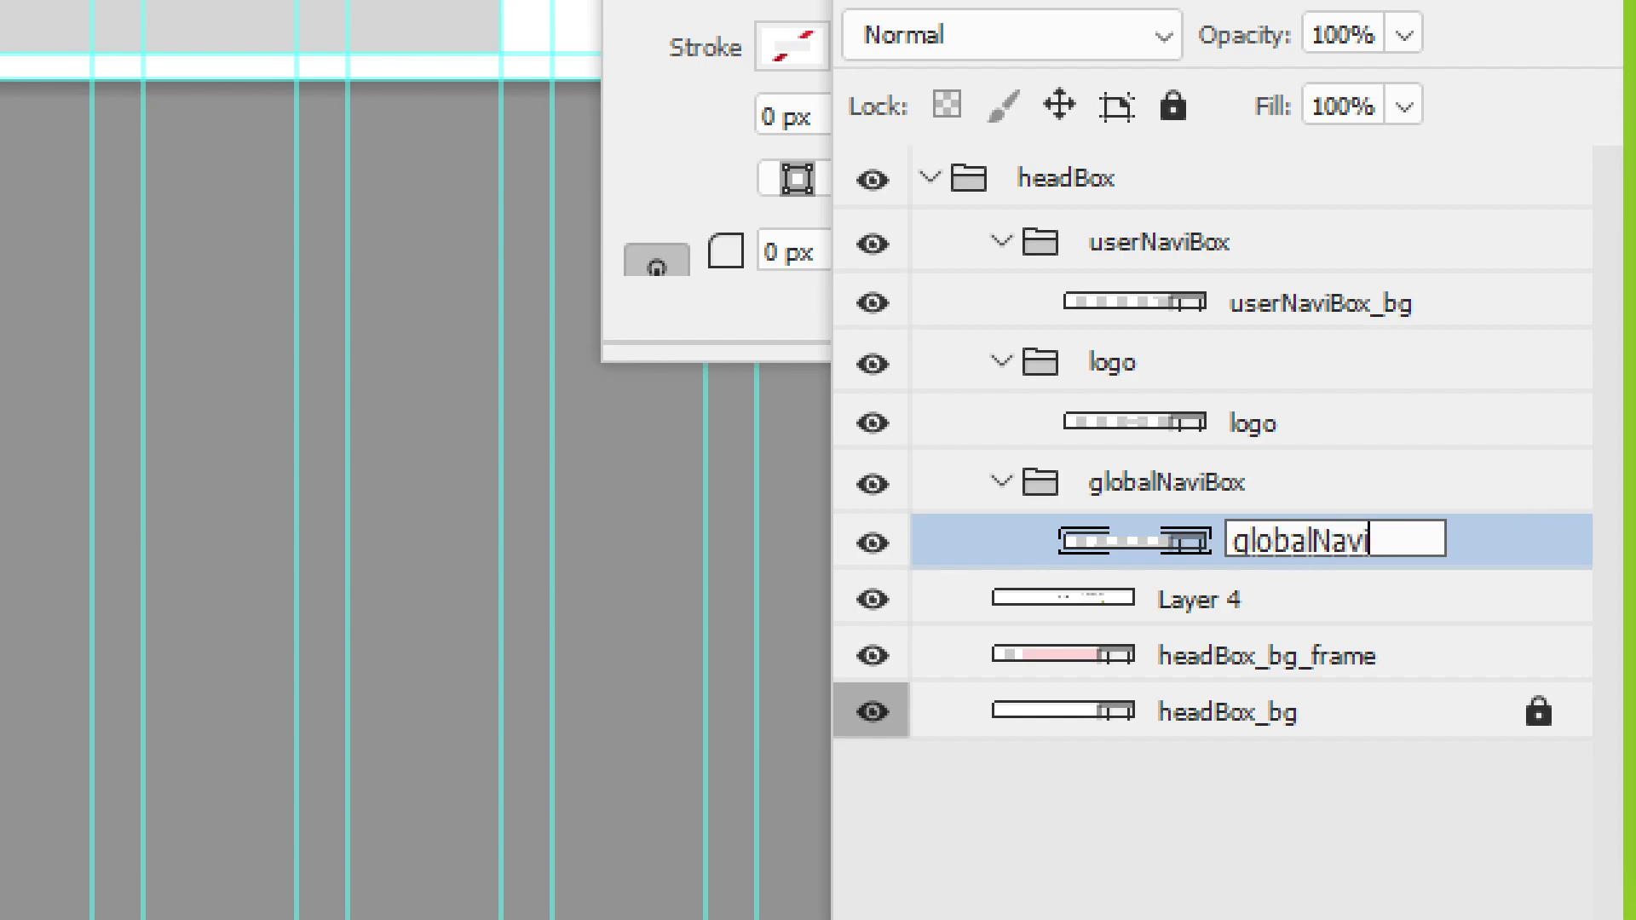
{"action": "type", "text": "Box_b"}
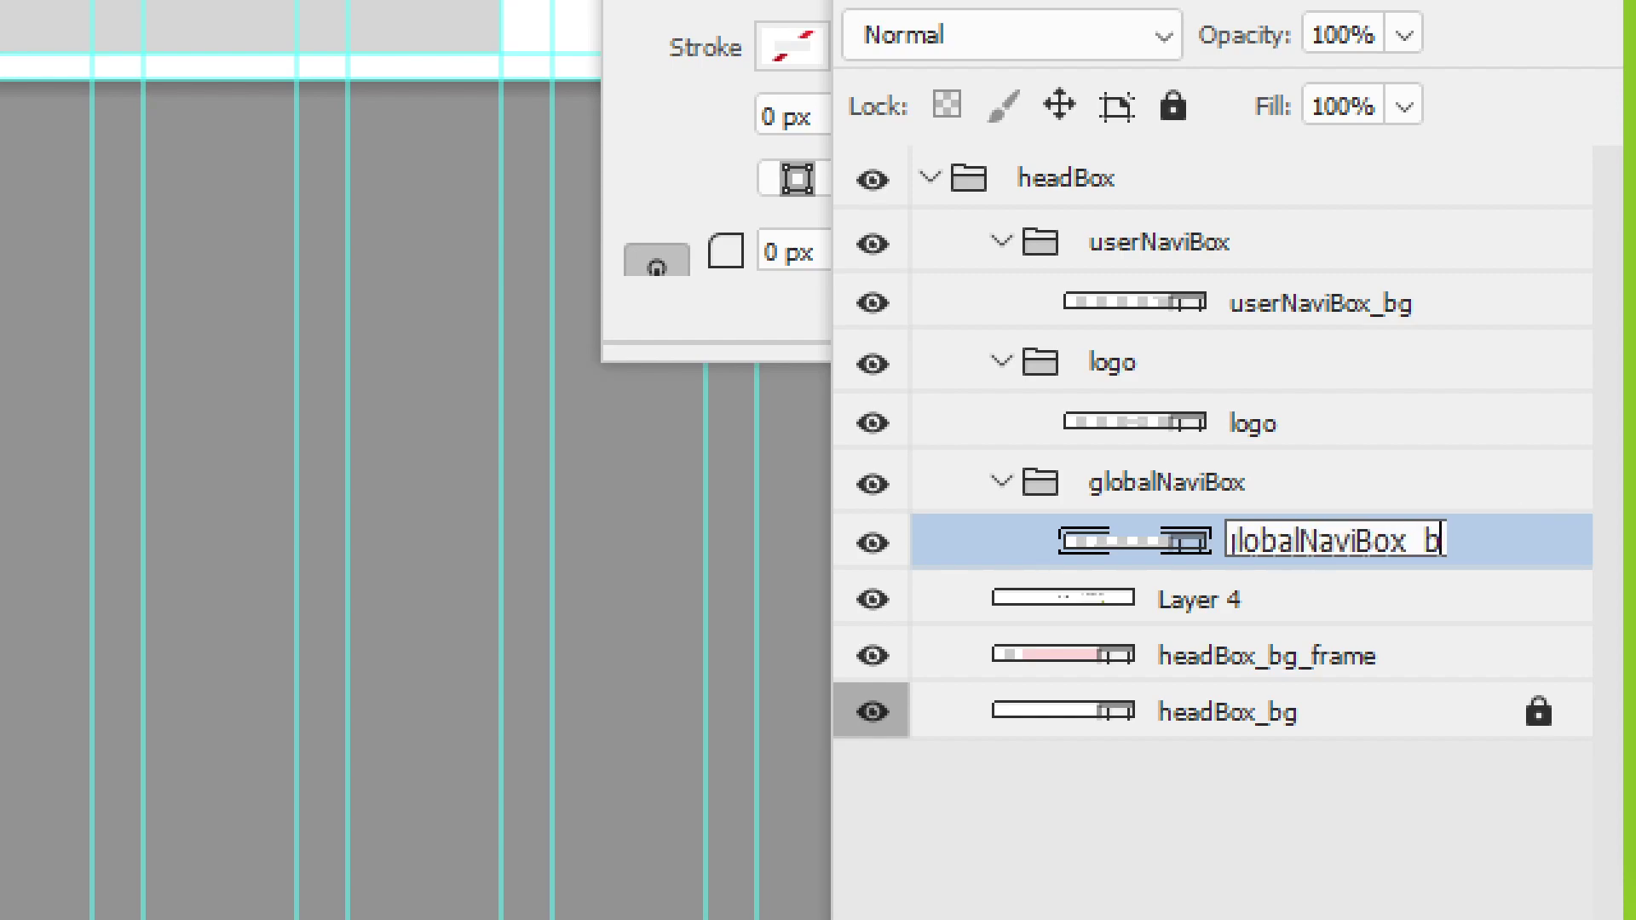
{"action": "type", "text": "g"}
{"action": "key", "text": "Return"}
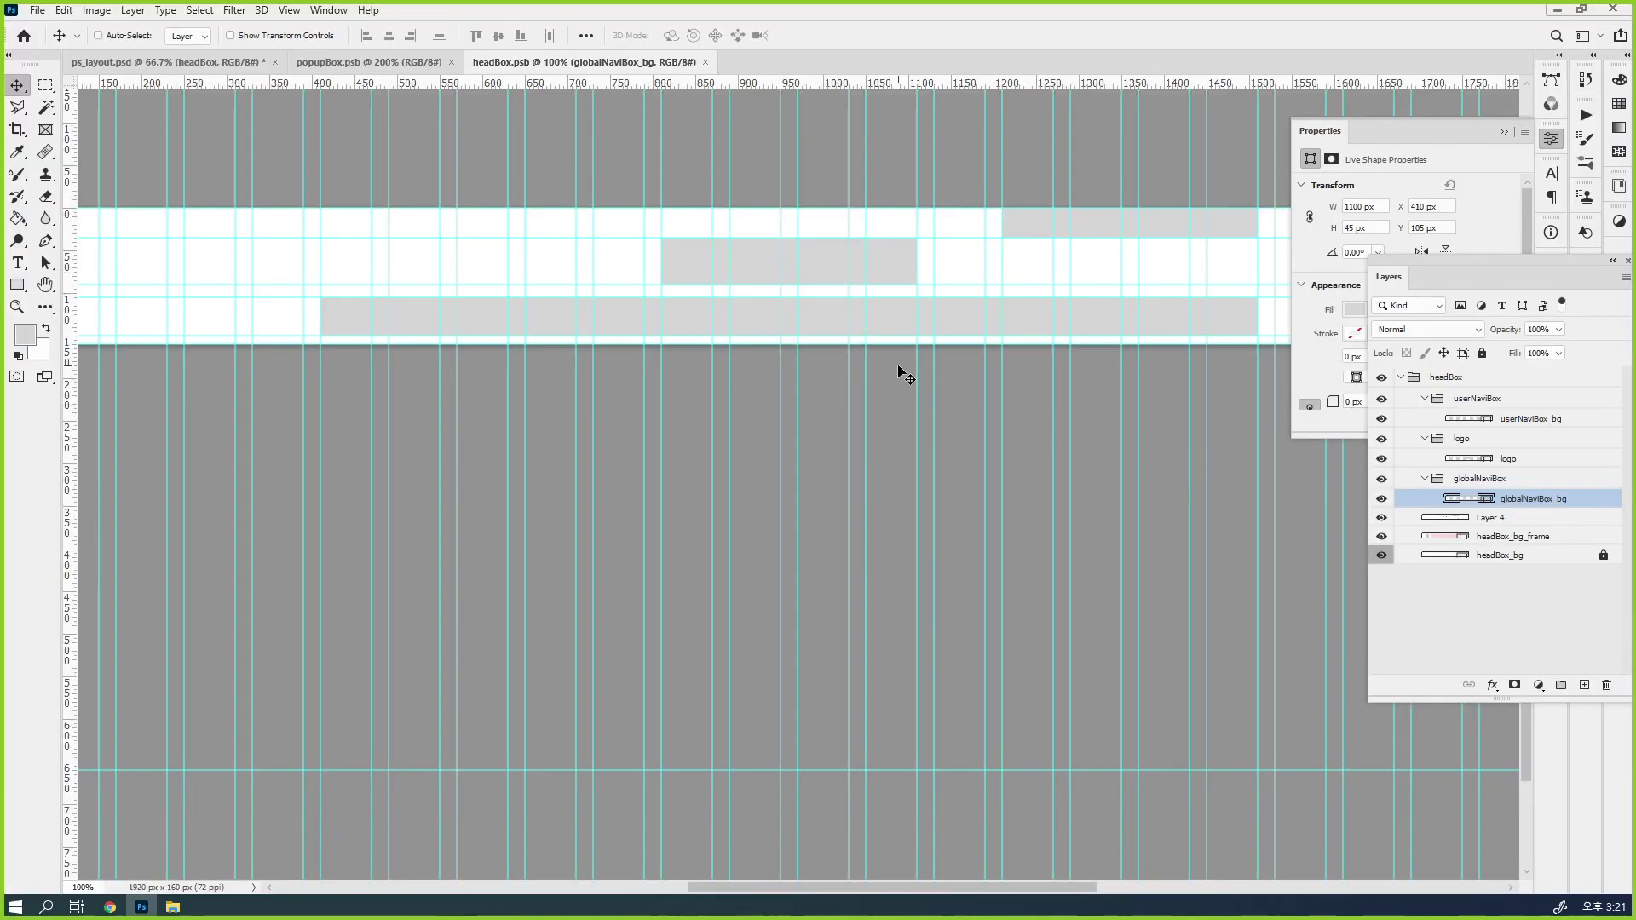
Hide Layer 4 and headBox_bg_frame, and collapse the userNaviBox, logo and globalNaviBox groups
{"action": "left_click", "coordinate": [1381, 517]}
{"action": "left_click", "coordinate": [1381, 537]}
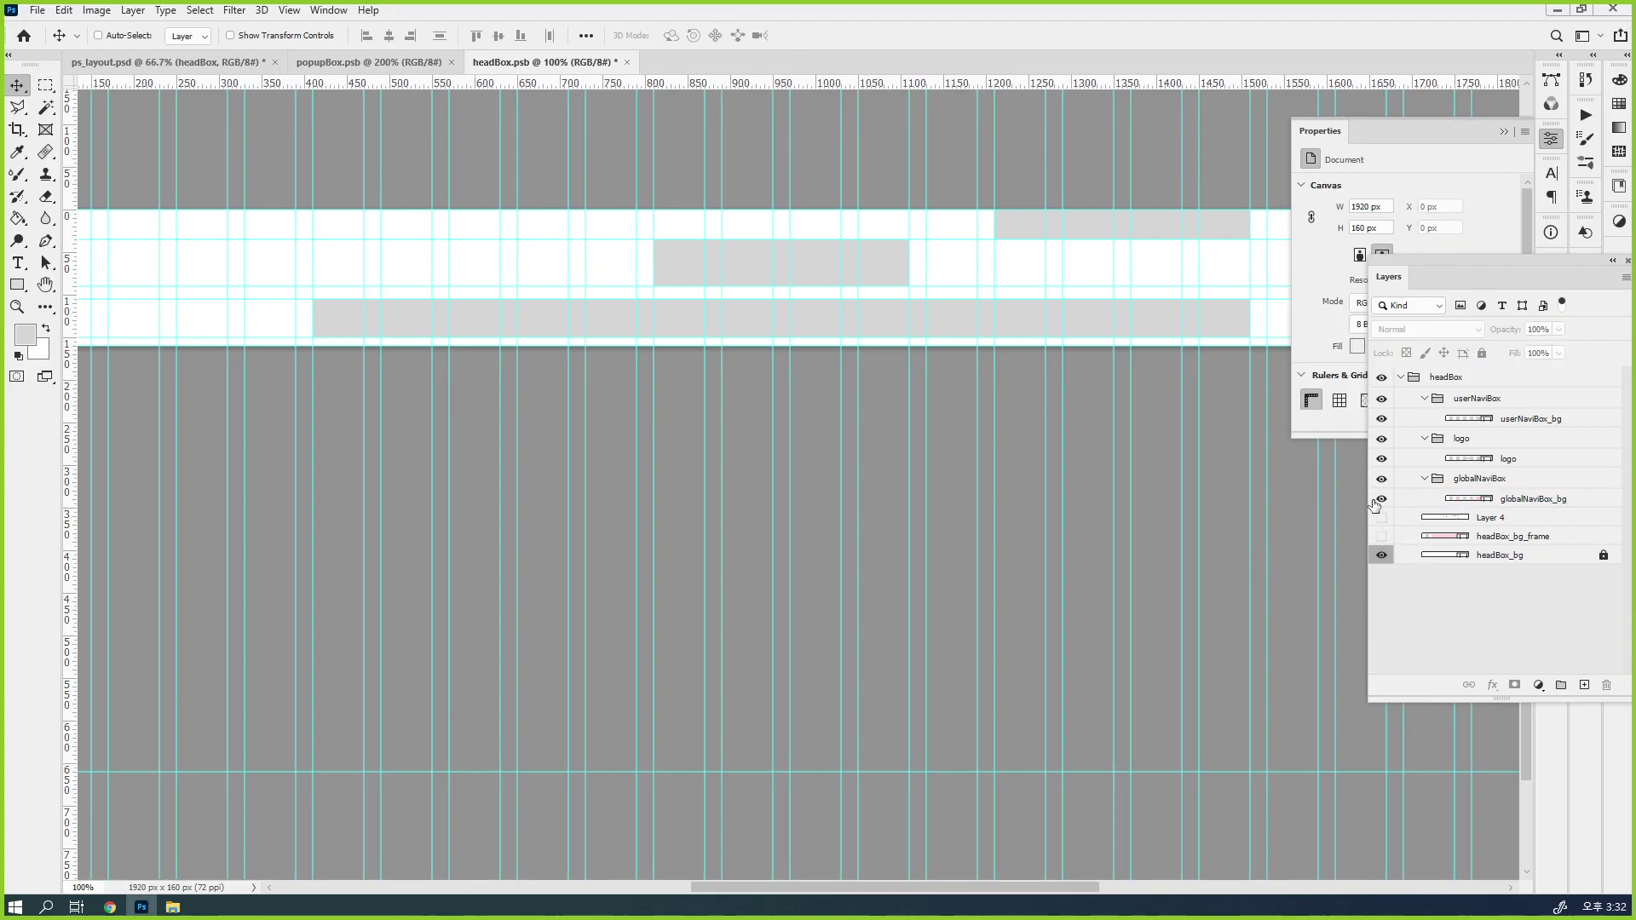
{"action": "left_click", "coordinate": [1424, 399]}
{"action": "left_click", "coordinate": [1424, 419]}
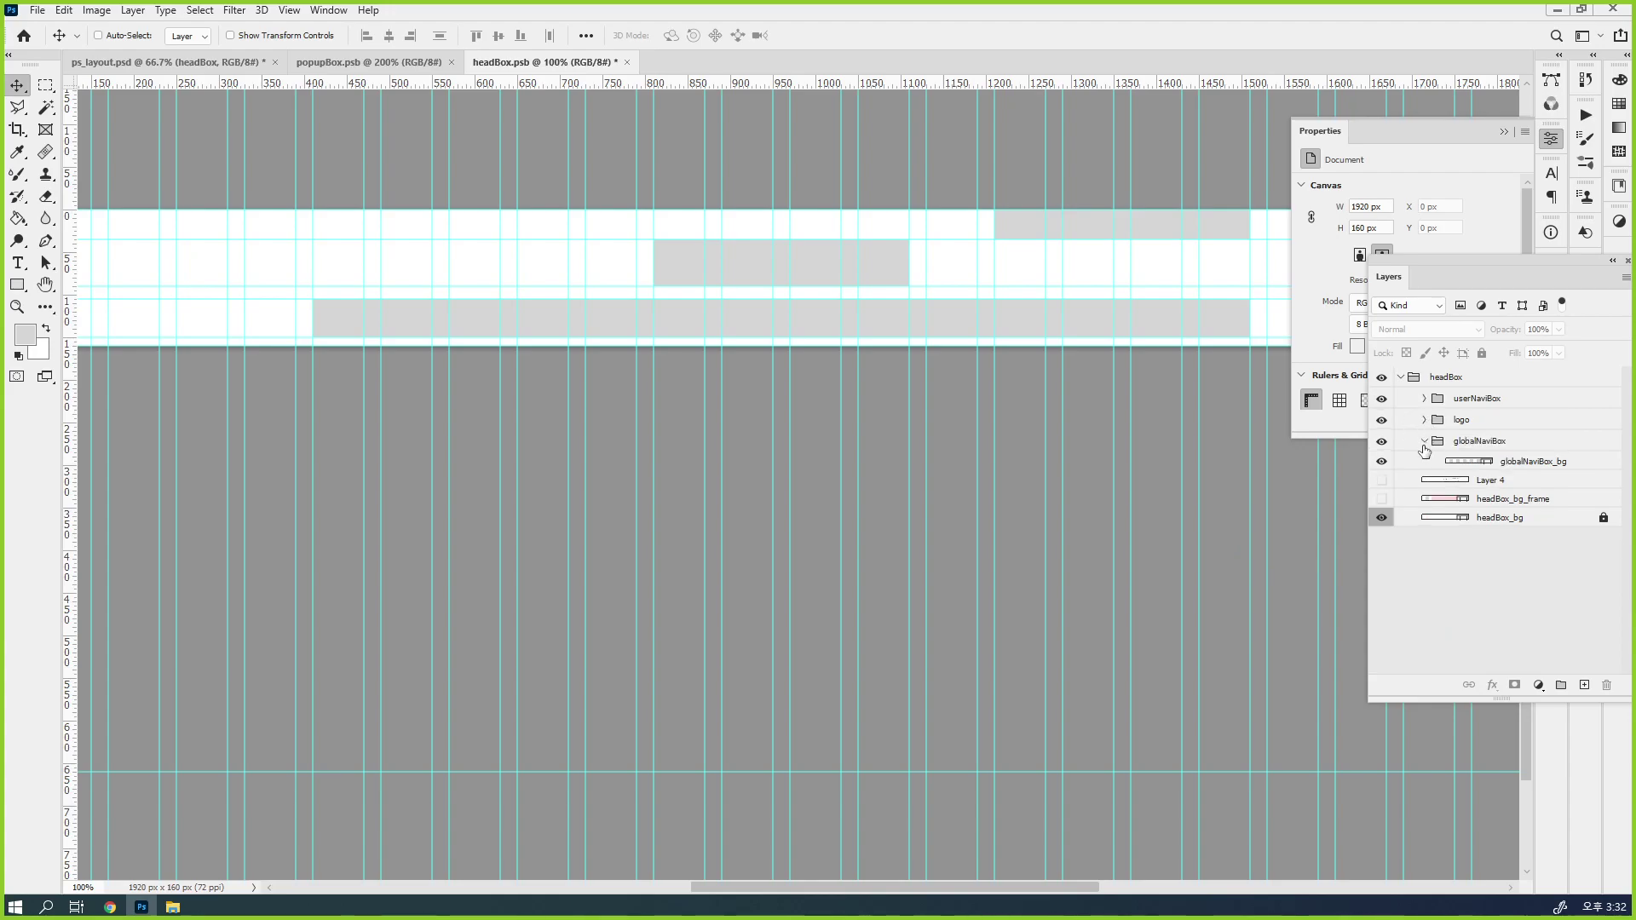
{"action": "left_click", "coordinate": [1423, 443]}
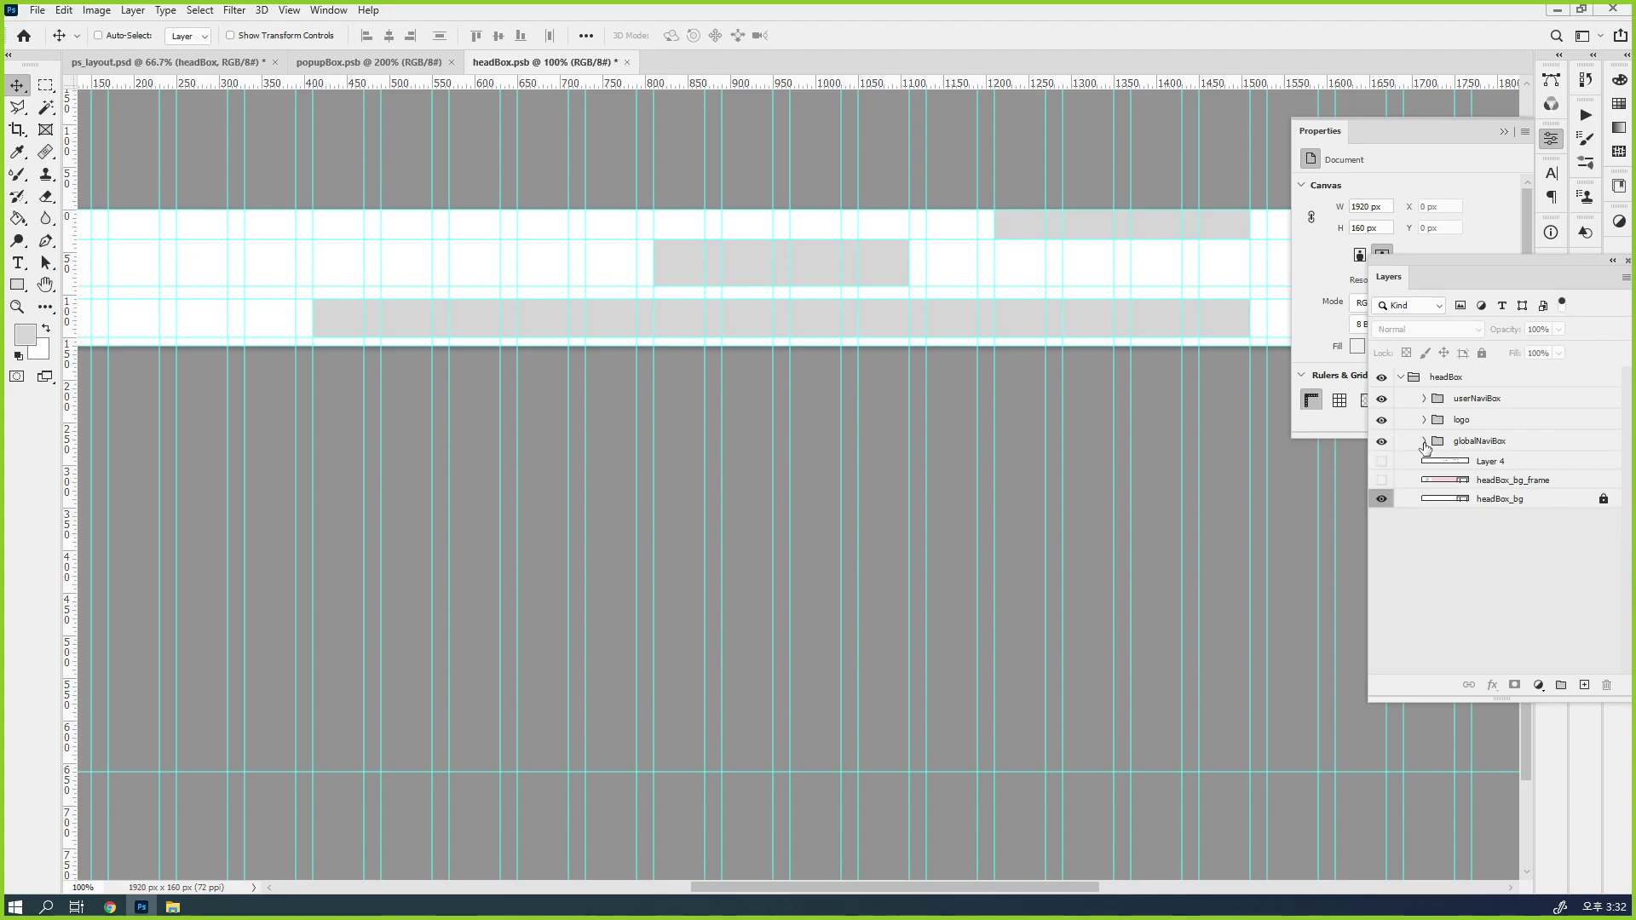
Expand the userNaviBox group, select its userNaviBox_bg layer and toggle the layer's visibility to check the area it covers
{"action": "left_click", "coordinate": [1486, 400]}
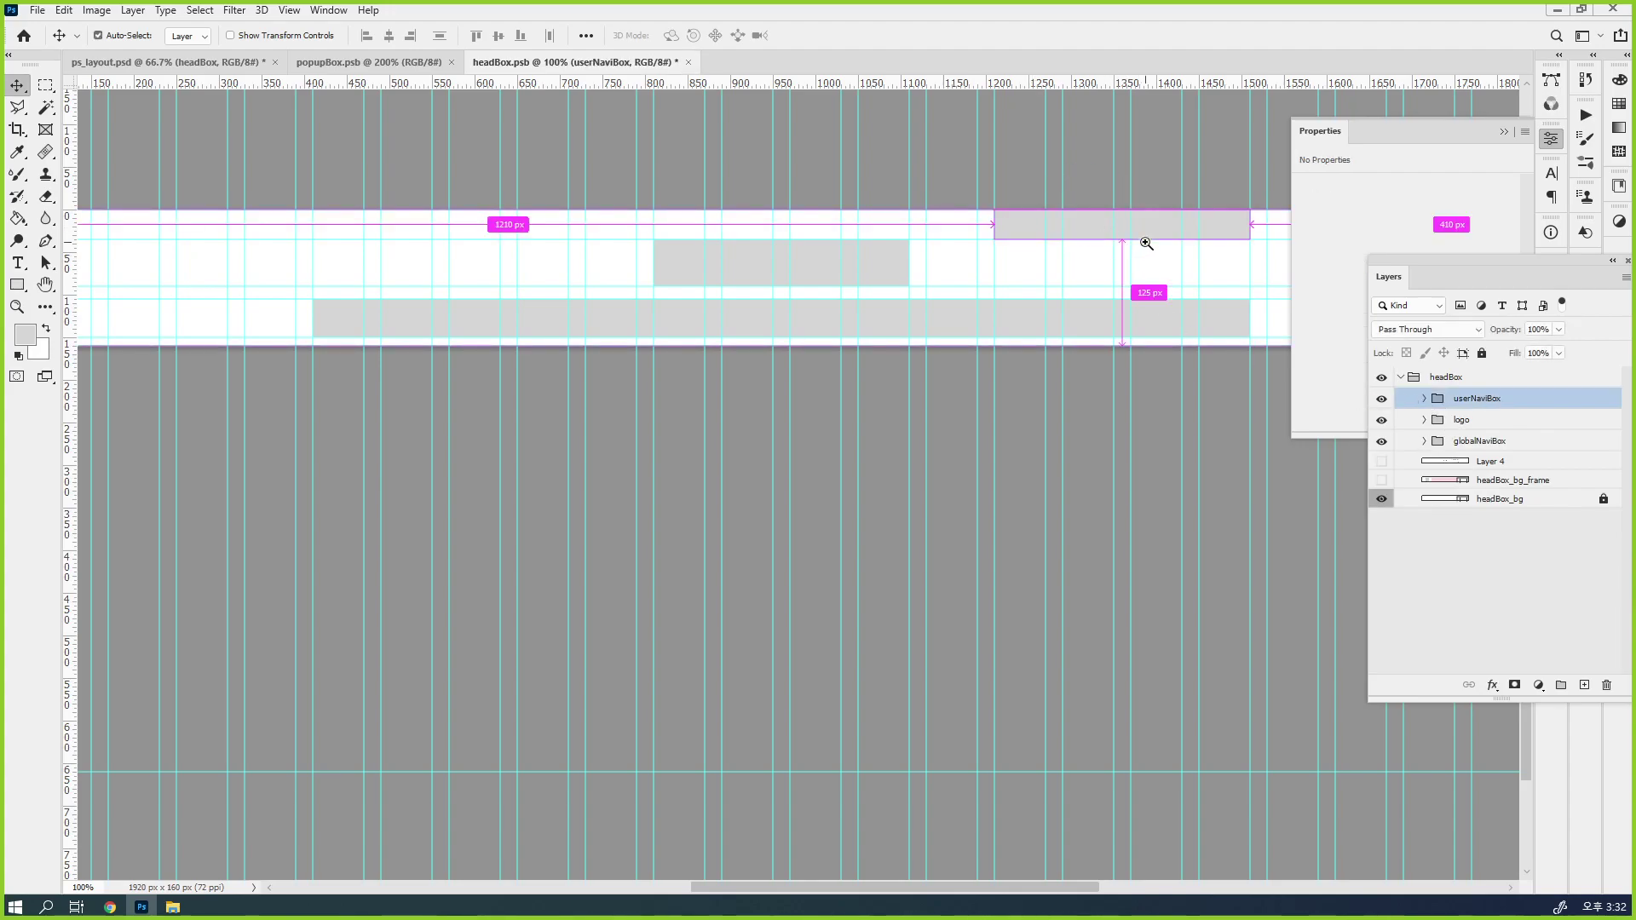
{"action": "key", "text": "ctrl+plus"}
{"action": "key", "text": "ctrl+plus"}
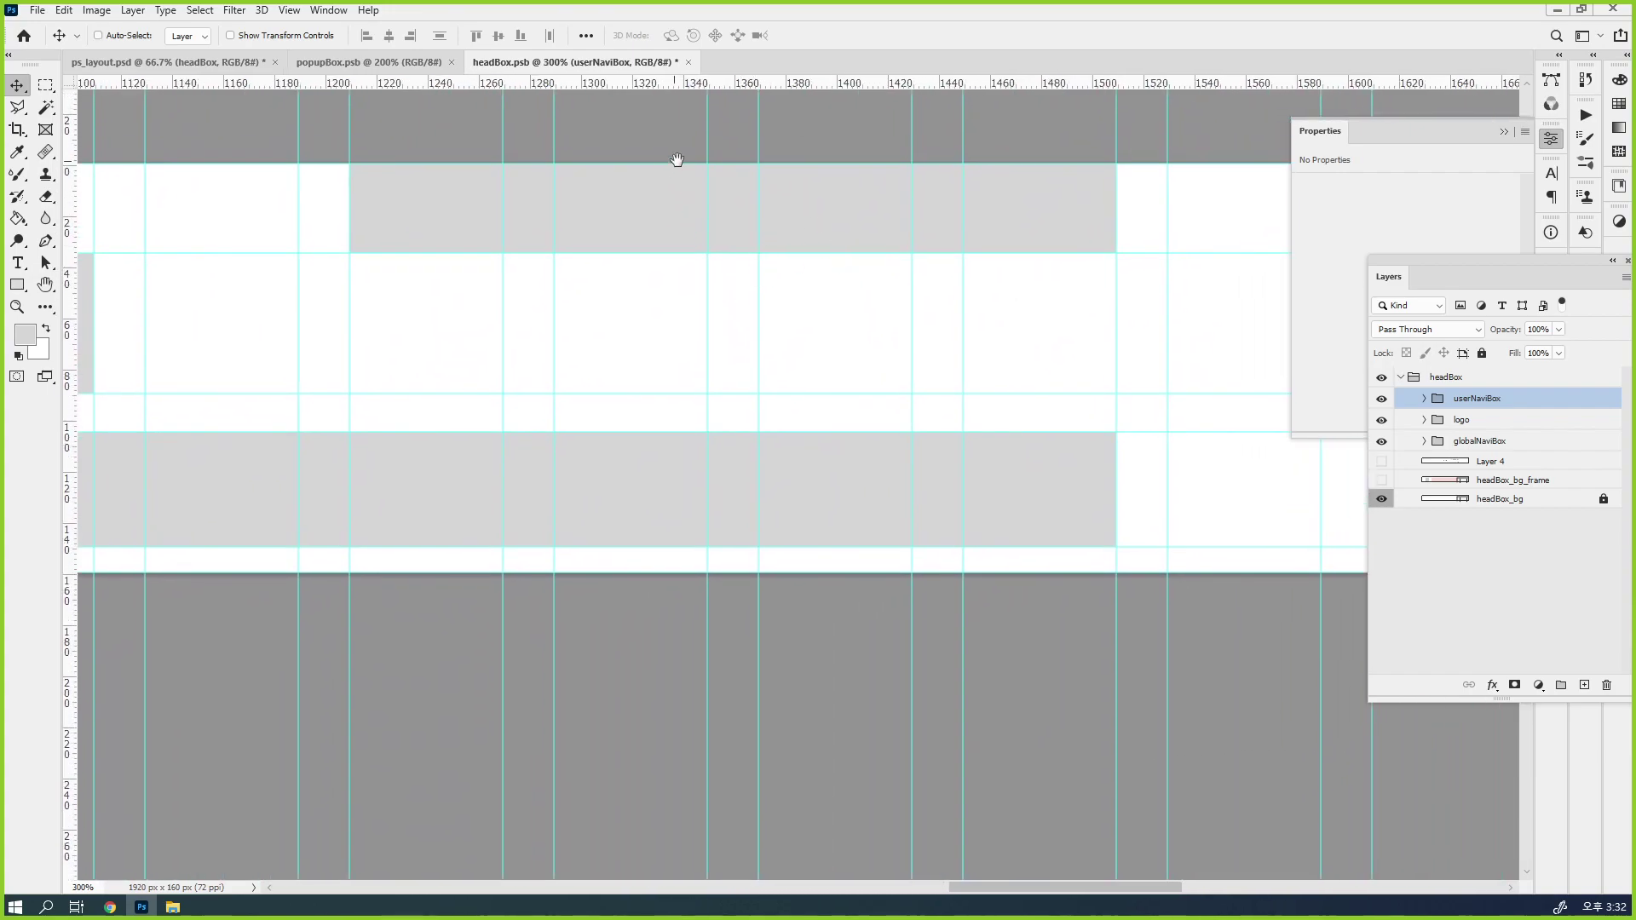
{"action": "left_click", "coordinate": [1423, 398]}
{"action": "left_click", "coordinate": [1506, 418]}
{"action": "left_click", "coordinate": [1381, 418]}
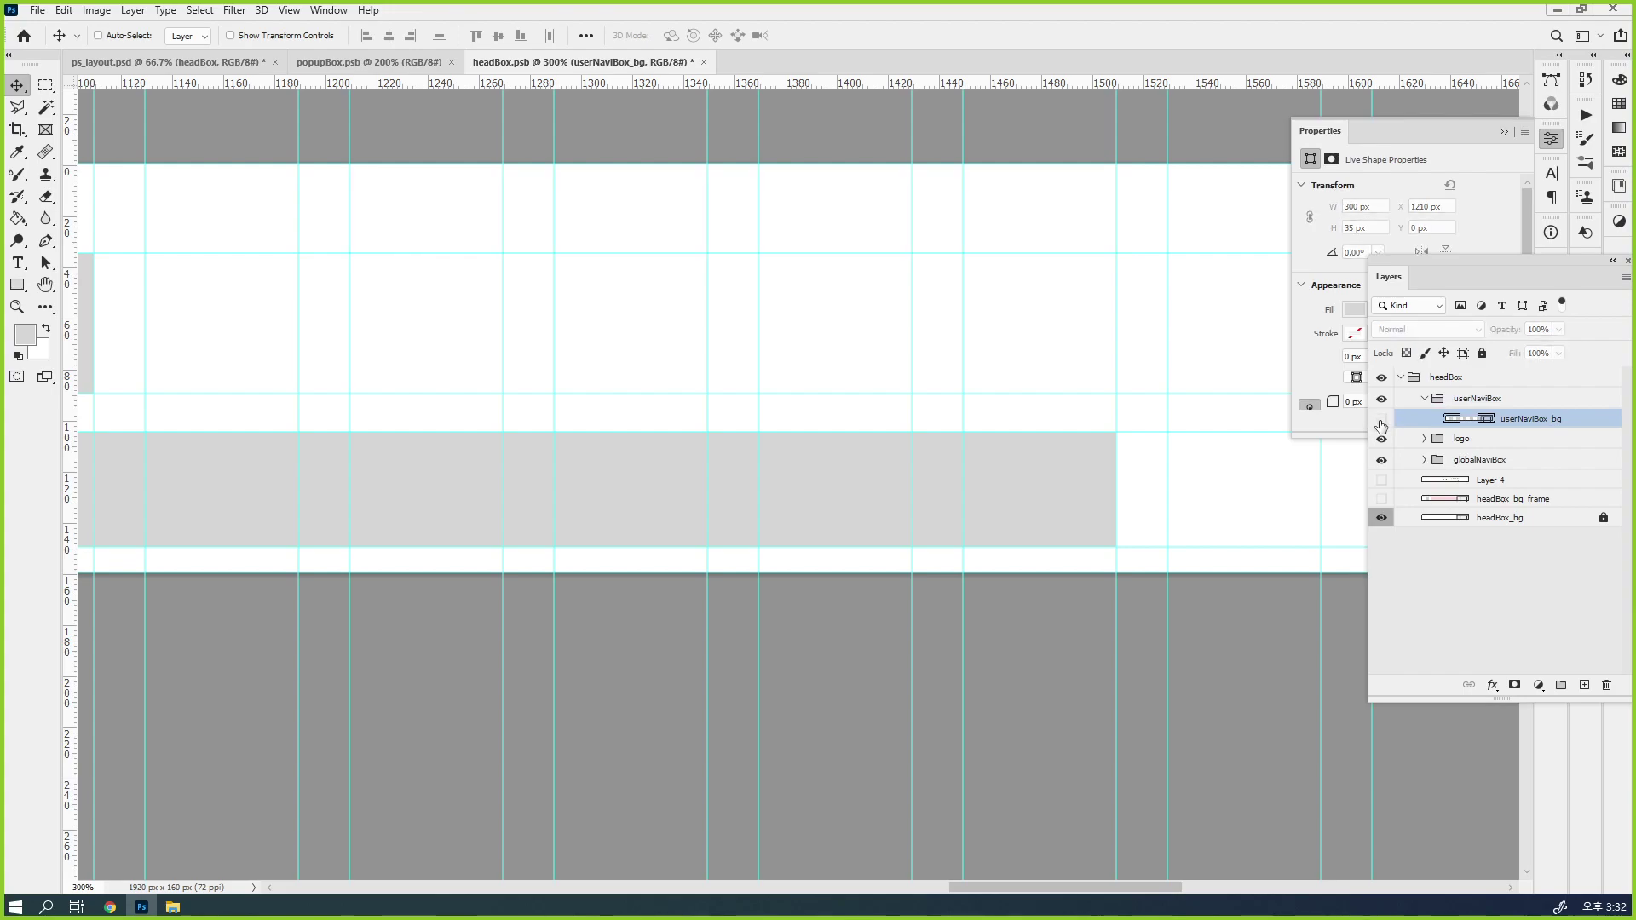
{"action": "left_click", "coordinate": [1381, 418]}
{"action": "left_click", "coordinate": [1381, 418]}
{"action": "left_click", "coordinate": [1381, 418]}
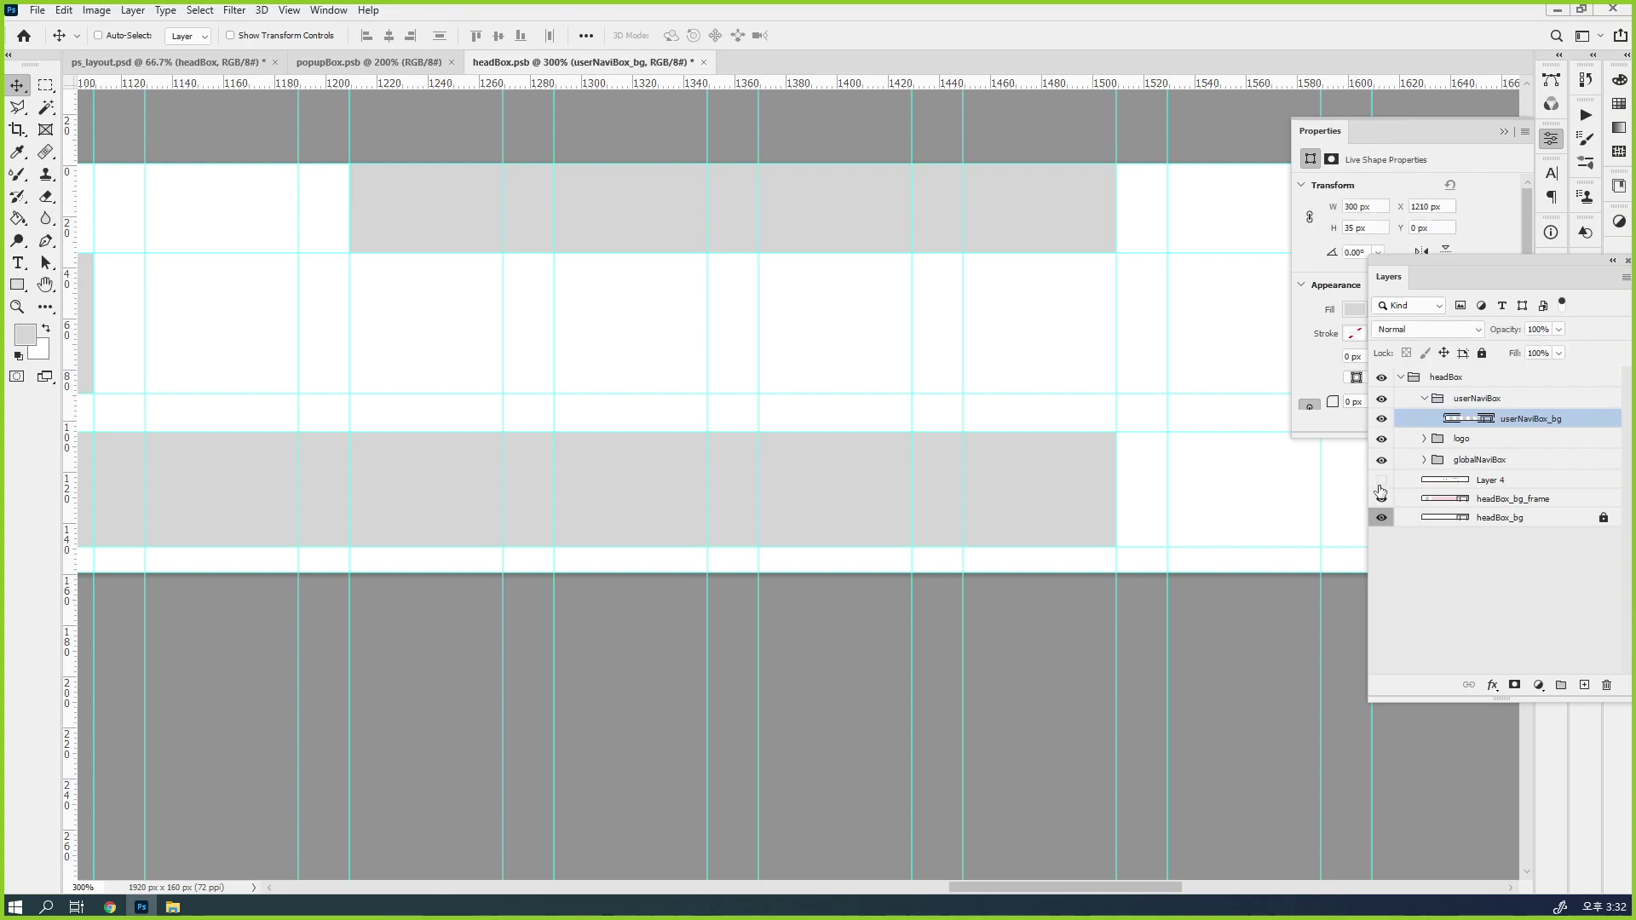
Show the Layer 4 reference and set the userNaviBox_bg layer's opacity to 50%
{"action": "left_click", "coordinate": [1381, 479]}
{"action": "left_click", "coordinate": [1381, 480]}
{"action": "left_click", "coordinate": [1381, 418]}
{"action": "left_click", "coordinate": [1381, 420]}
{"action": "left_click", "coordinate": [1539, 330]}
{"action": "type", "text": "50"}
{"action": "key", "text": "Return"}
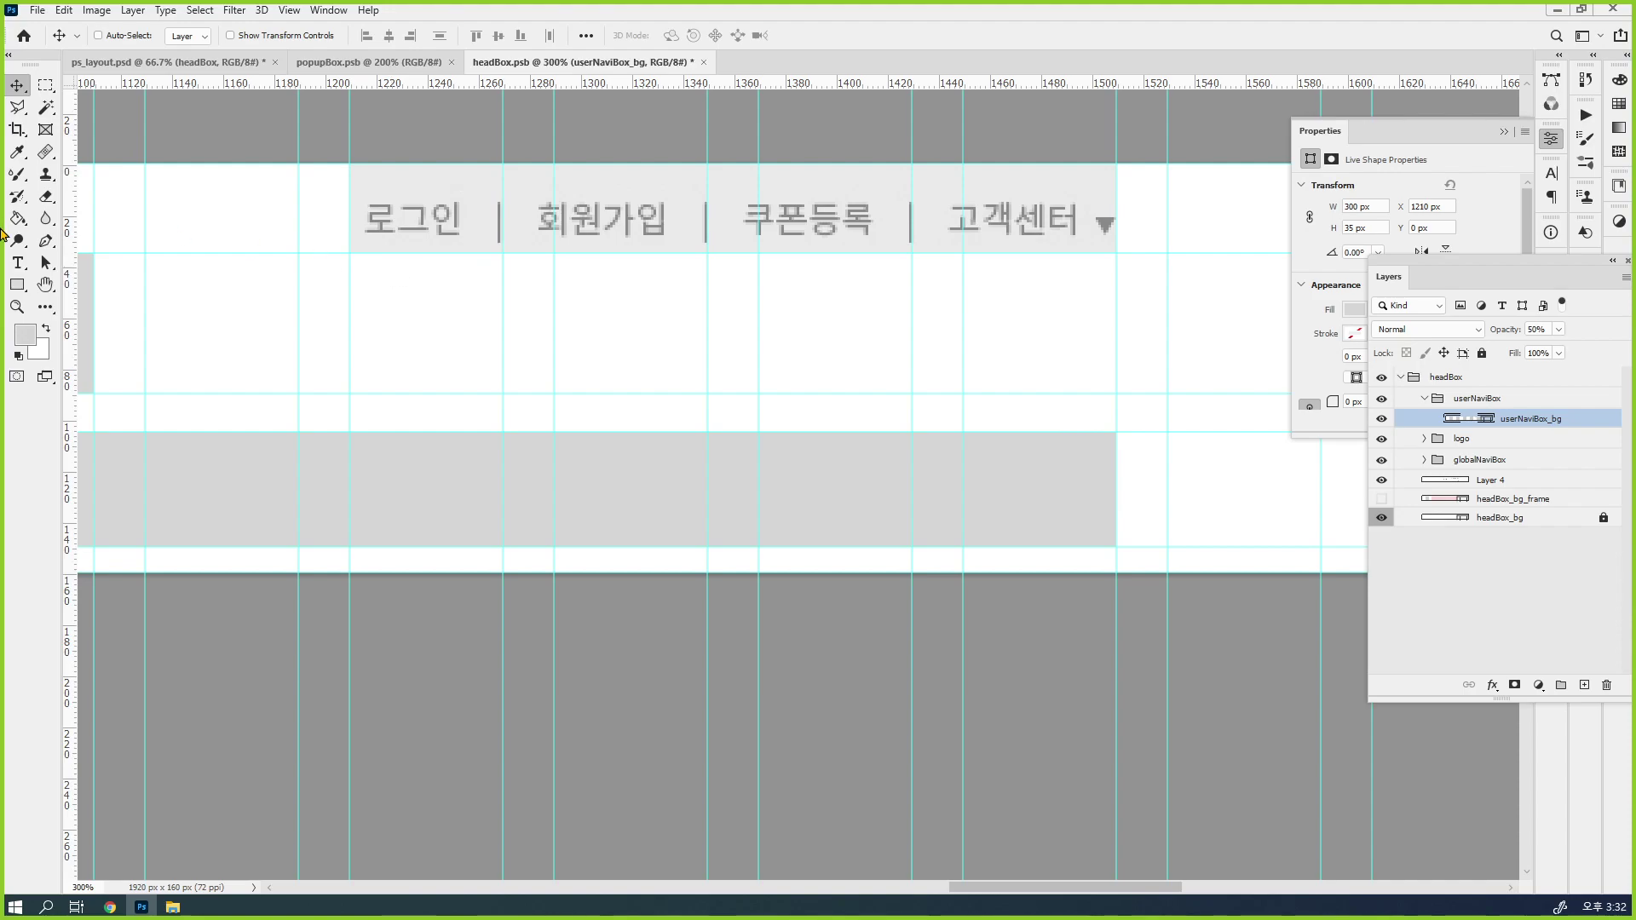
Add the text "로그인" in the userNaviBox group and place it just below the matching label of the reference
{"action": "left_click", "coordinate": [17, 263]}
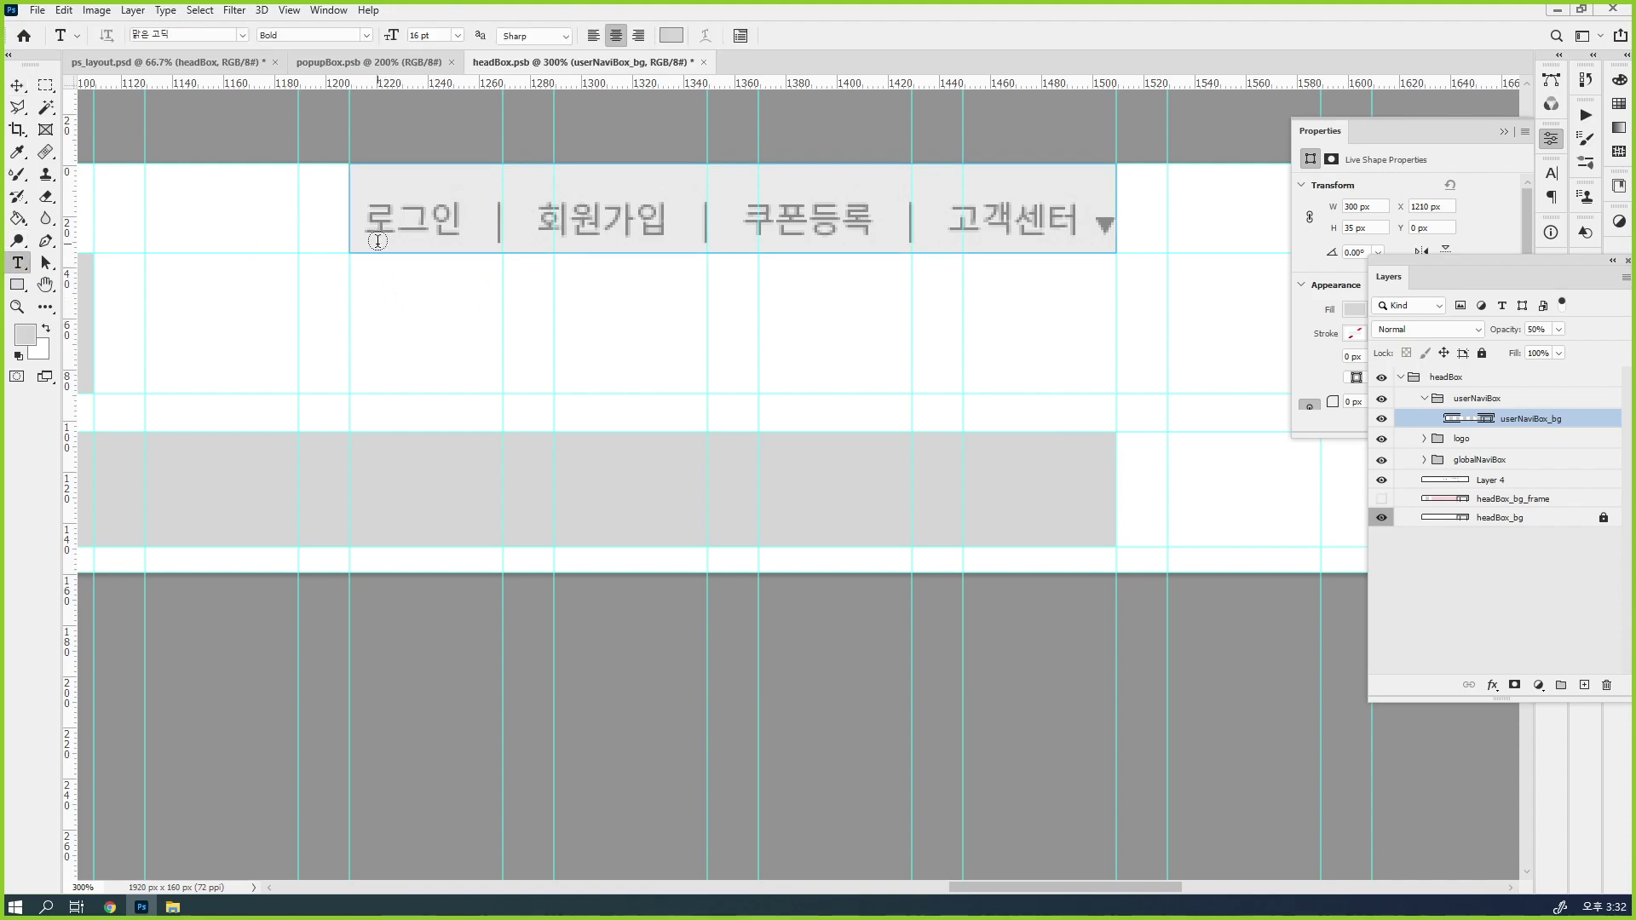
{"action": "left_click", "coordinate": [366, 295]}
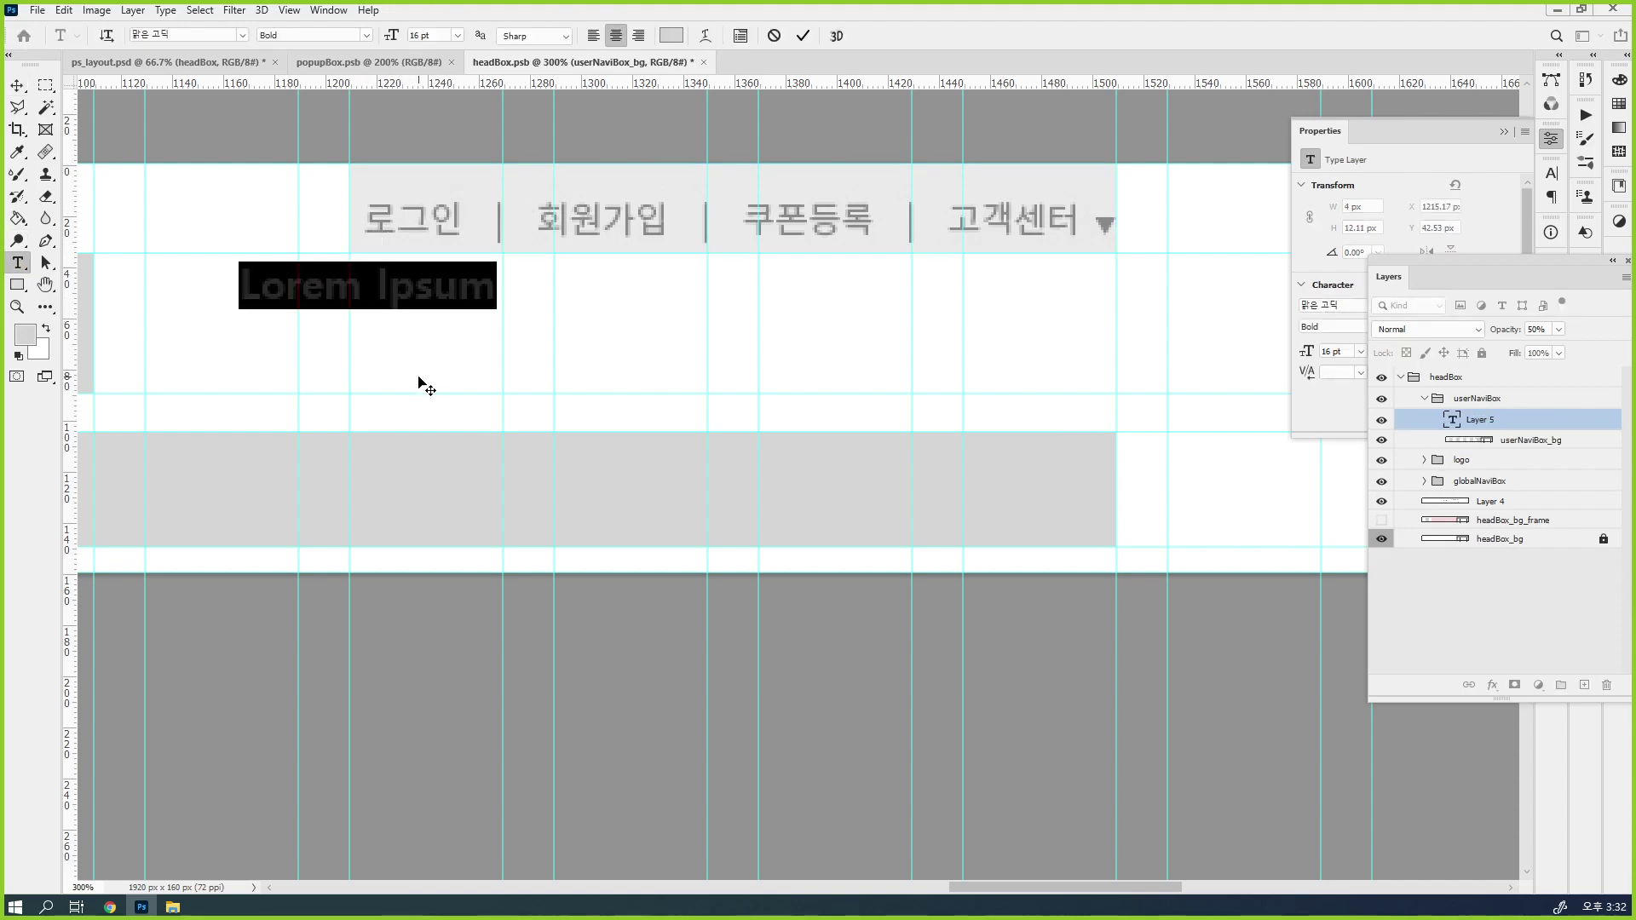
{"action": "key", "text": "BackSpace"}
{"action": "type", "text": "로그인"}
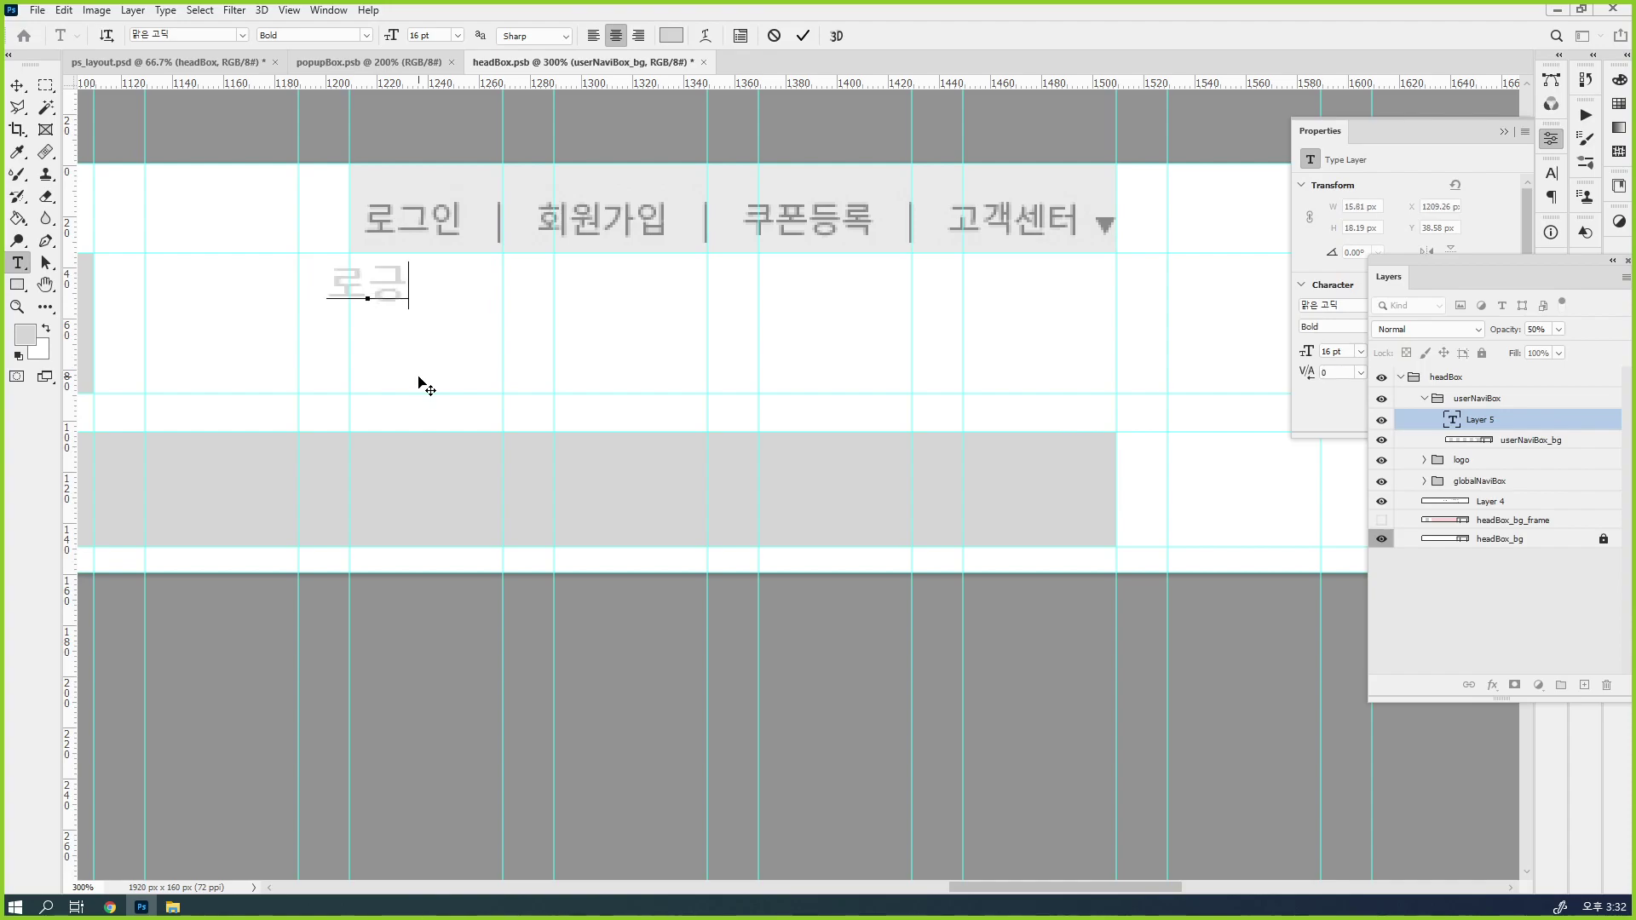
{"action": "left_click", "coordinate": [17, 87]}
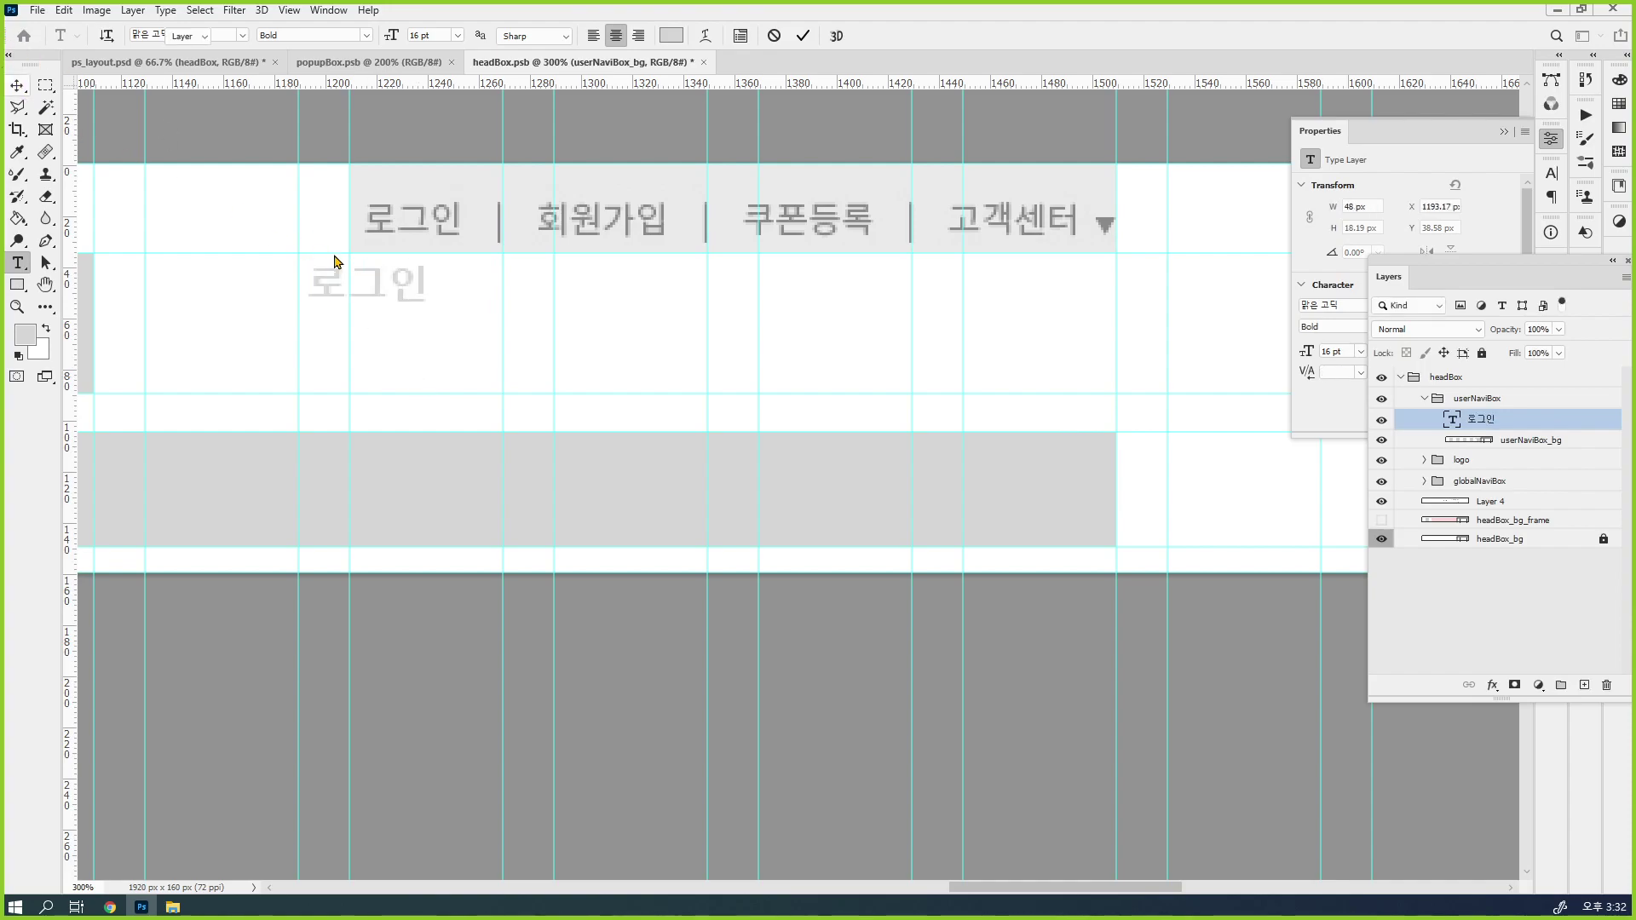
{"action": "left_click_drag", "start_coordinate": [377, 286], "coordinate": [428, 295]}
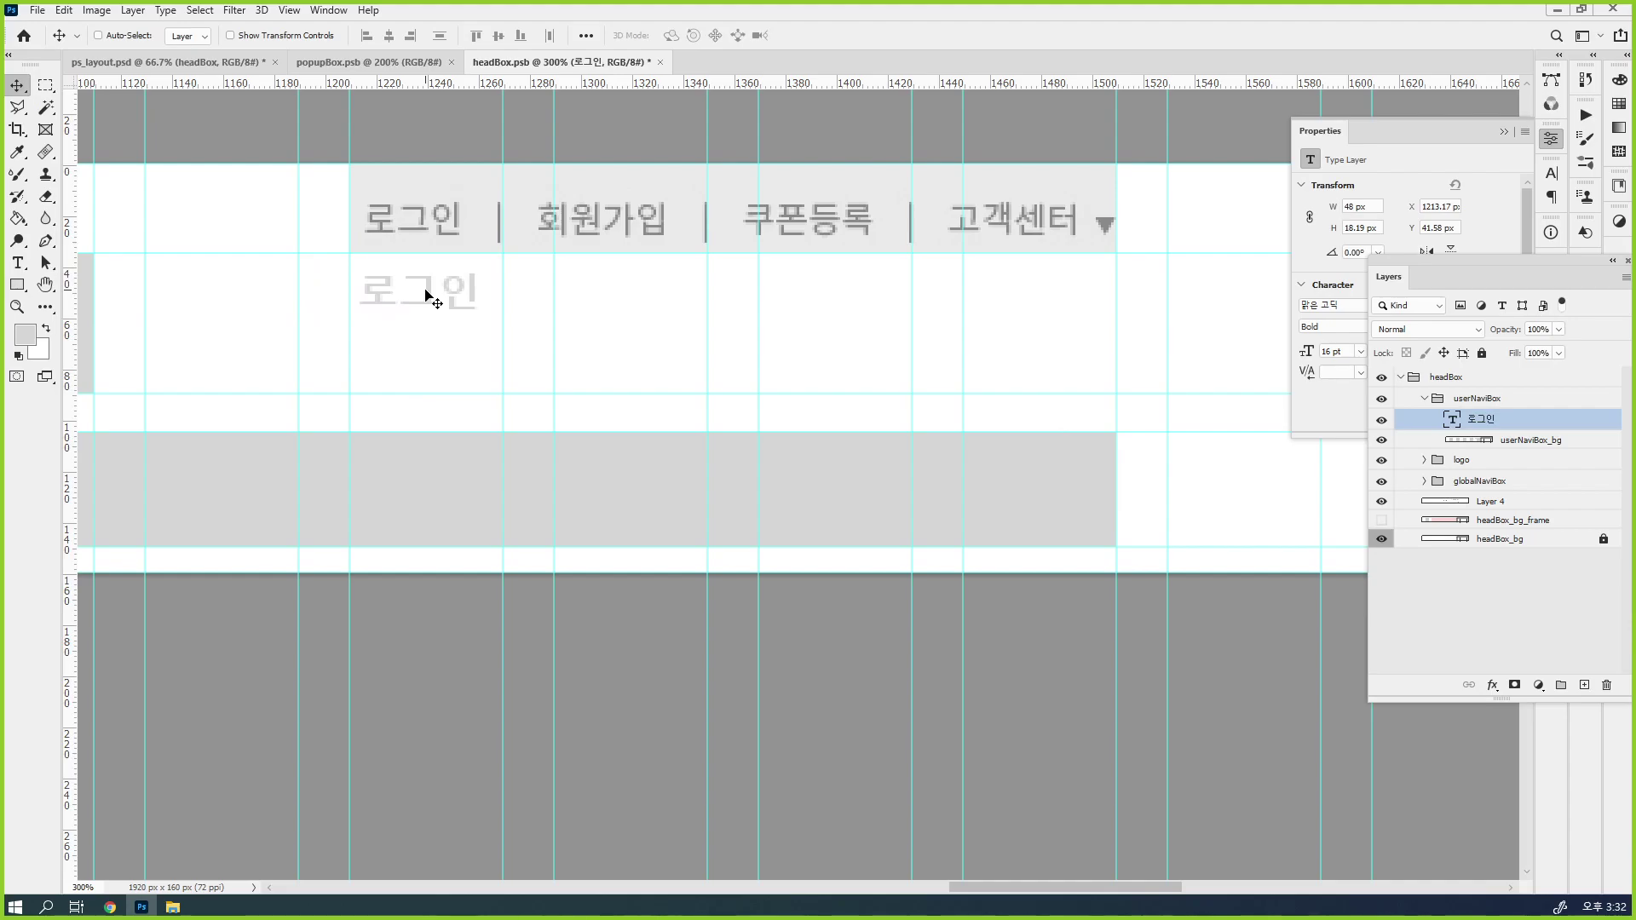
Recolor the 로그인 text with a near-black gray from the Grayscale swatches
{"action": "left_click", "coordinate": [1619, 104]}
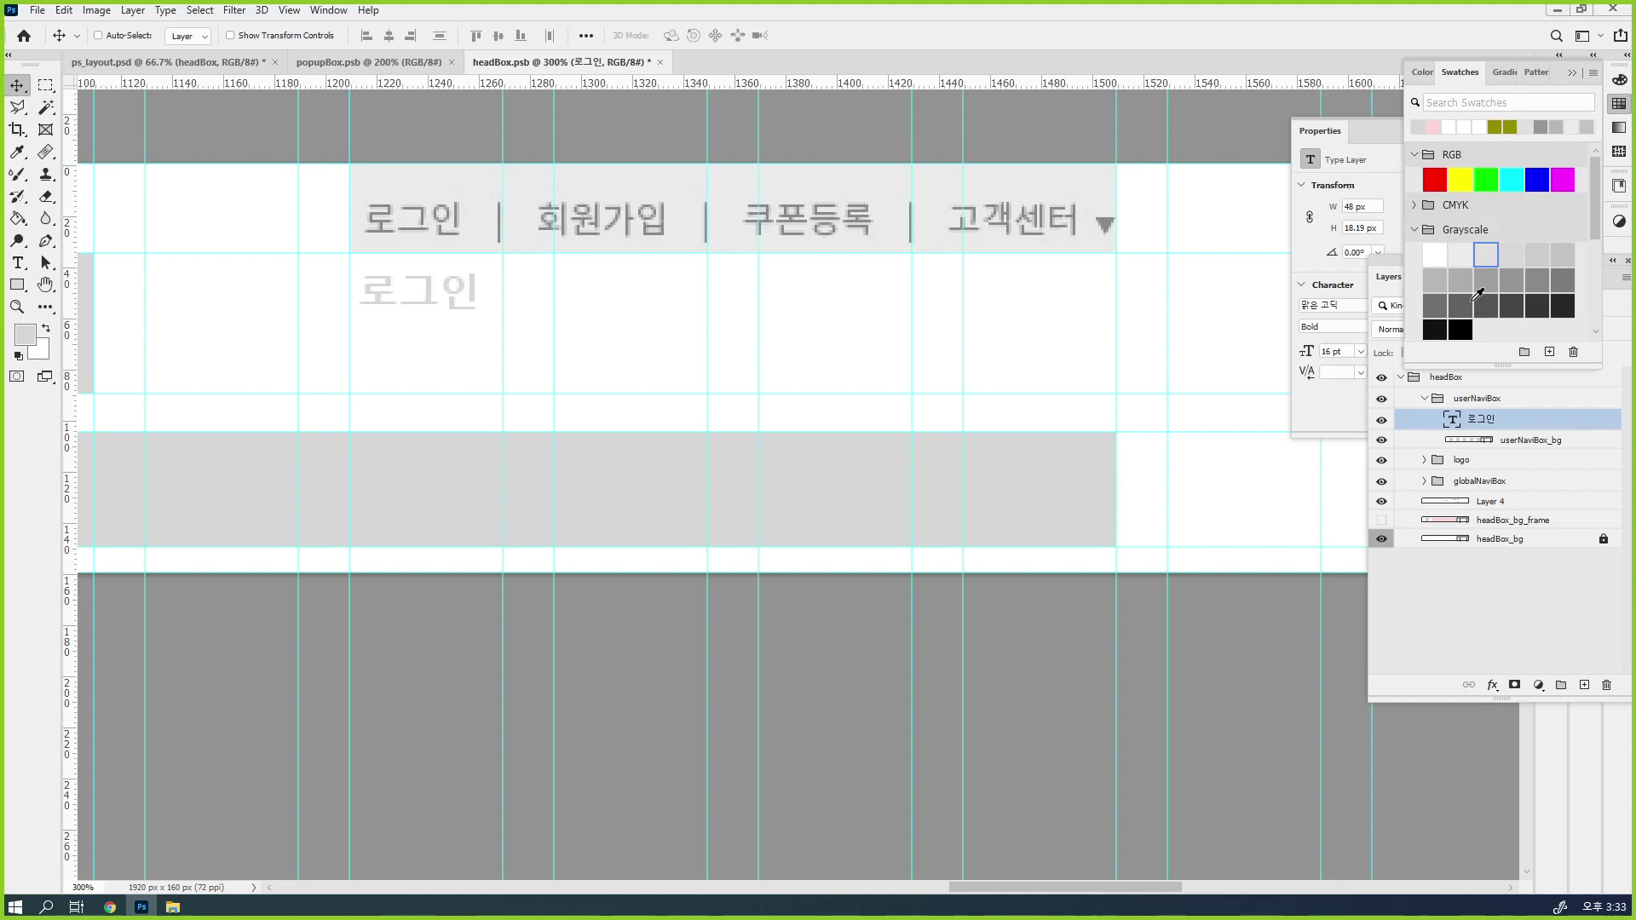
{"action": "left_click", "coordinate": [1436, 329]}
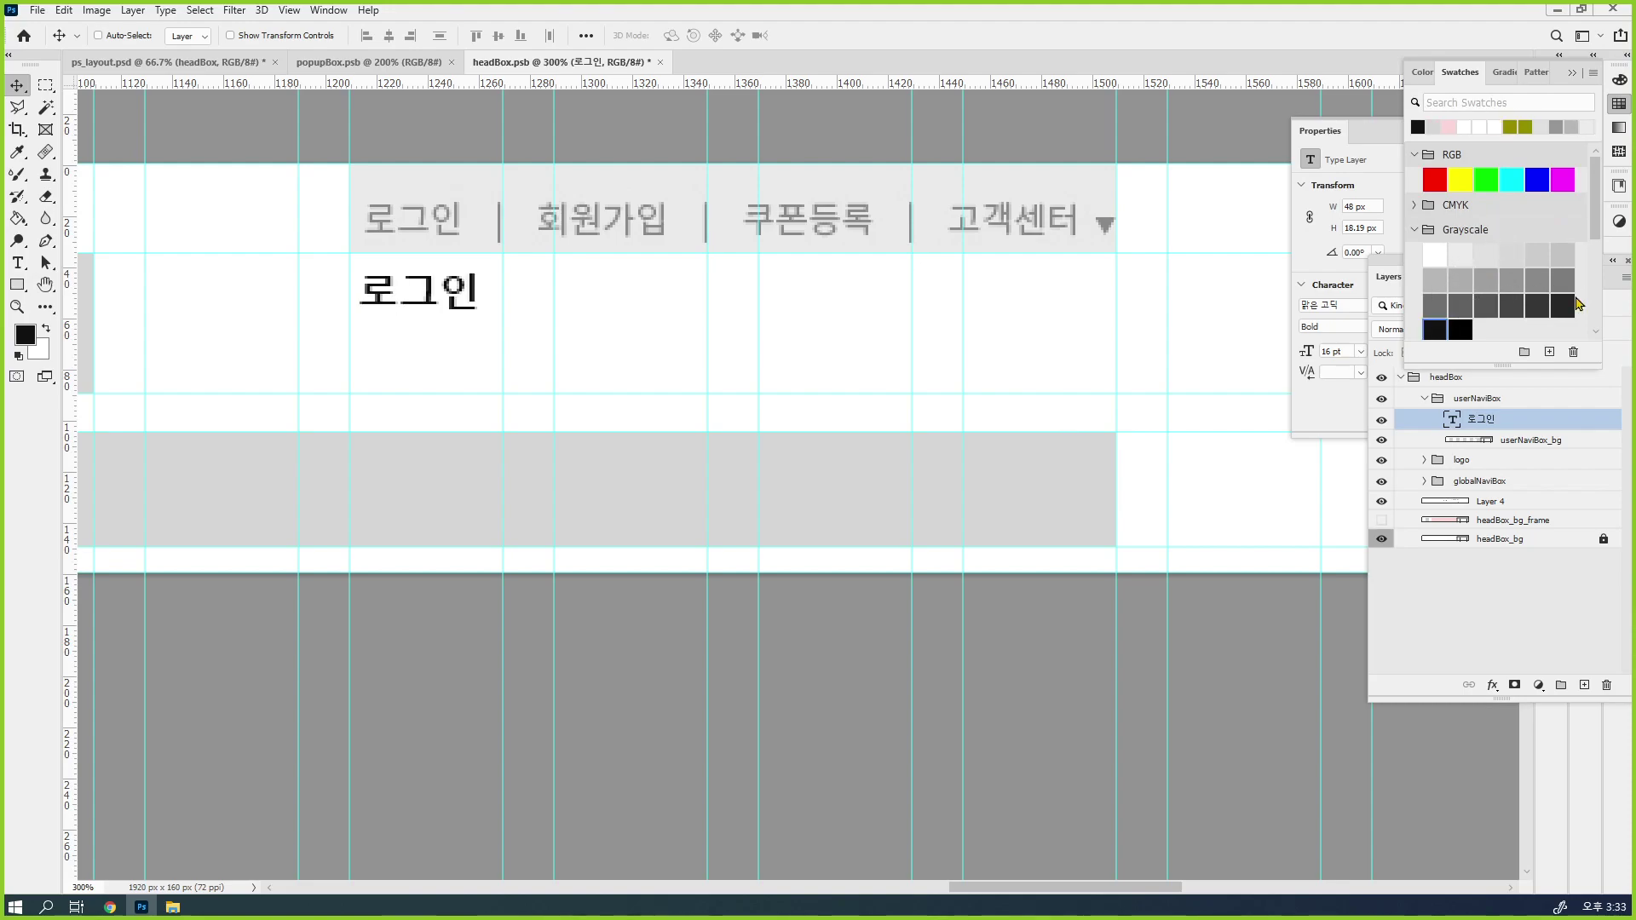
{"action": "left_click", "coordinate": [1564, 303]}
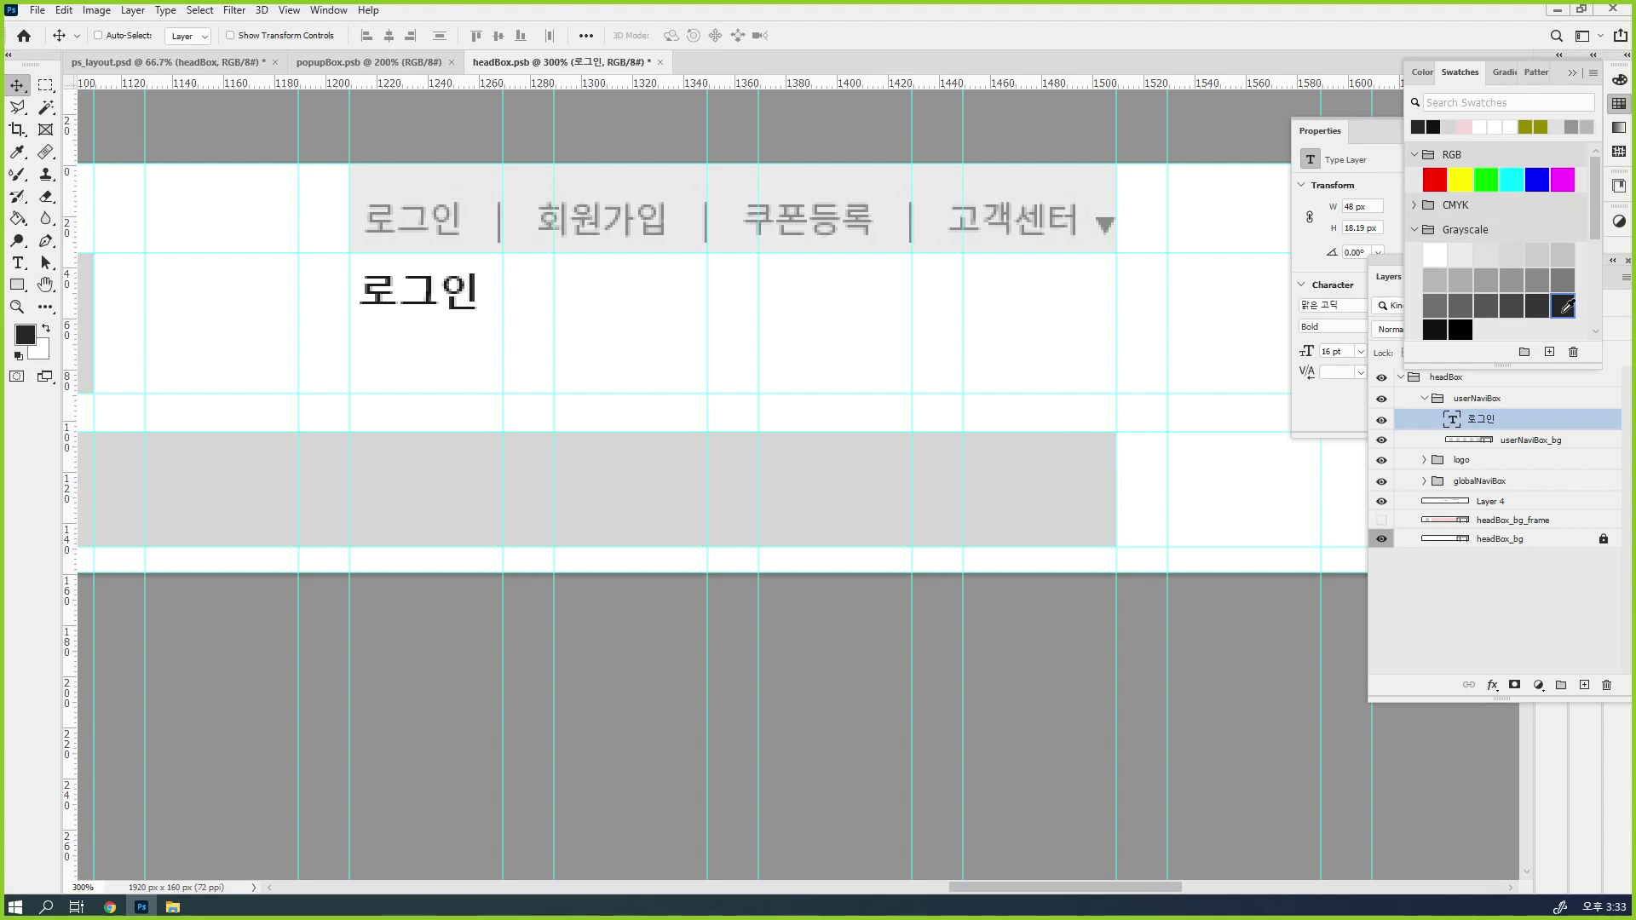
{"action": "left_click", "coordinate": [1619, 104]}
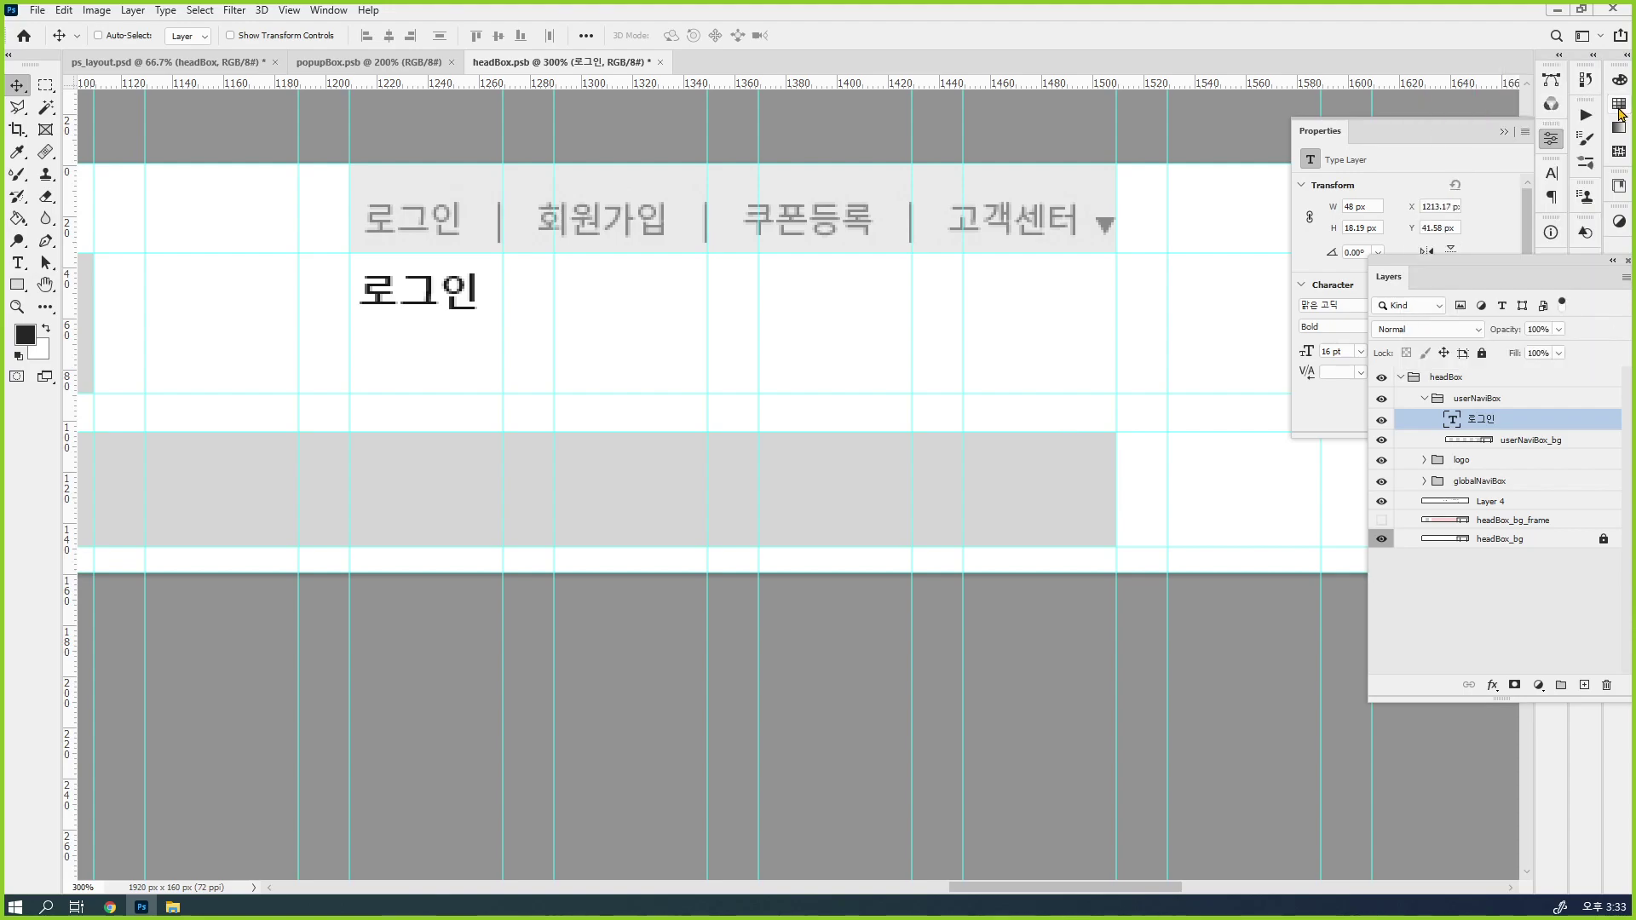
Open the character settings and move the 로그인 text slightly up, closer to the reference label
{"action": "left_click", "coordinate": [1550, 174]}
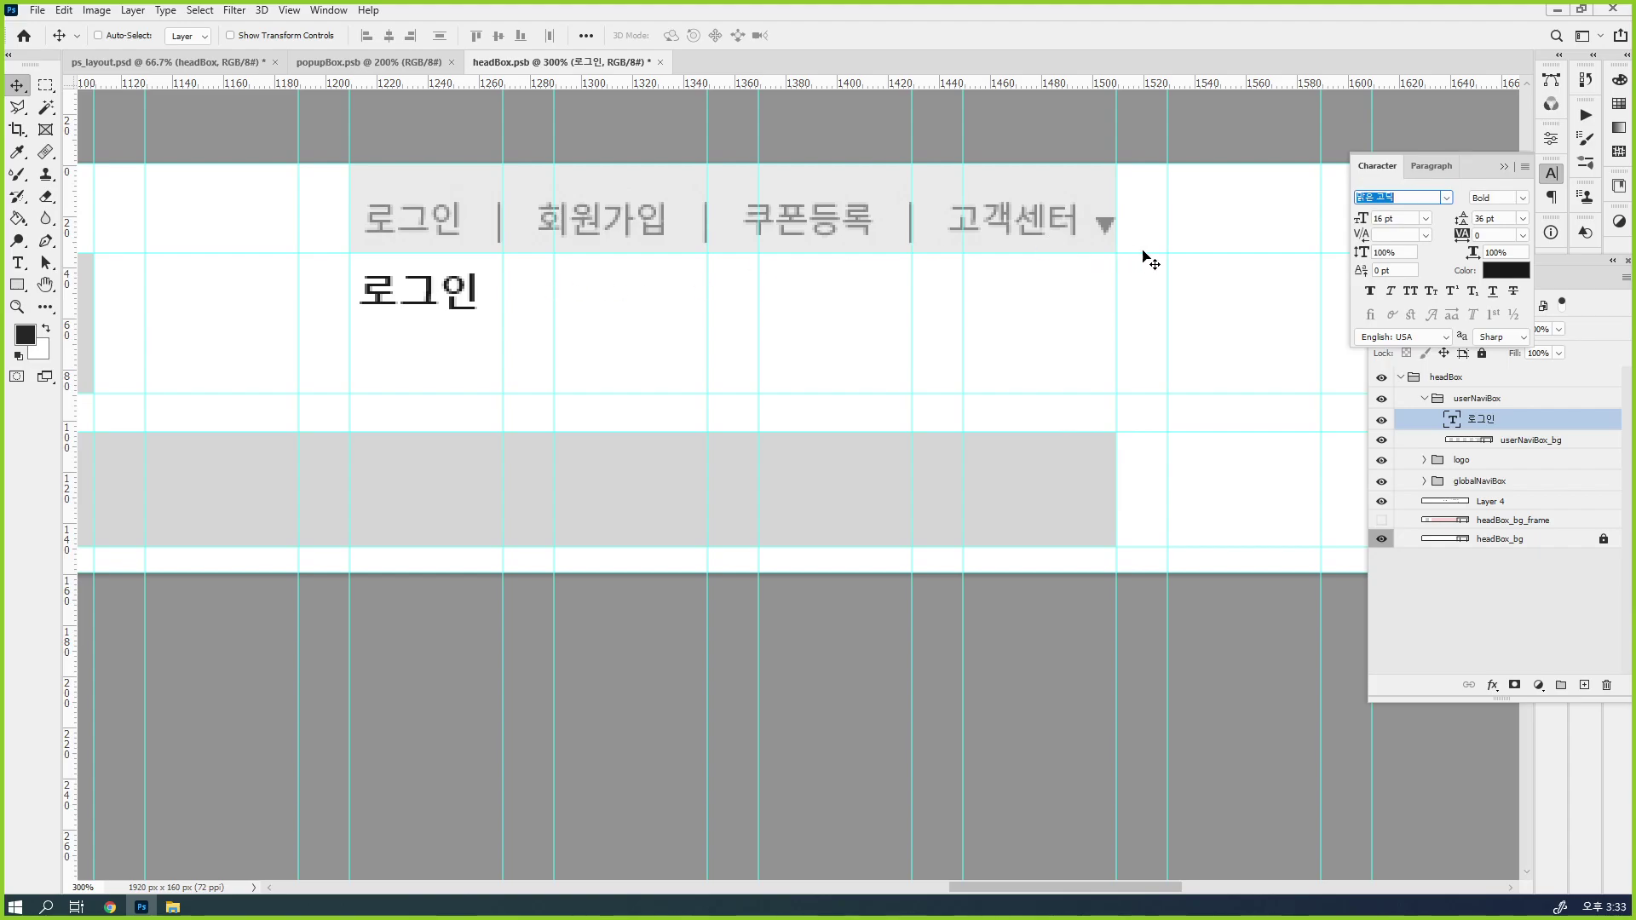
{"action": "left_click", "coordinate": [1408, 220]}
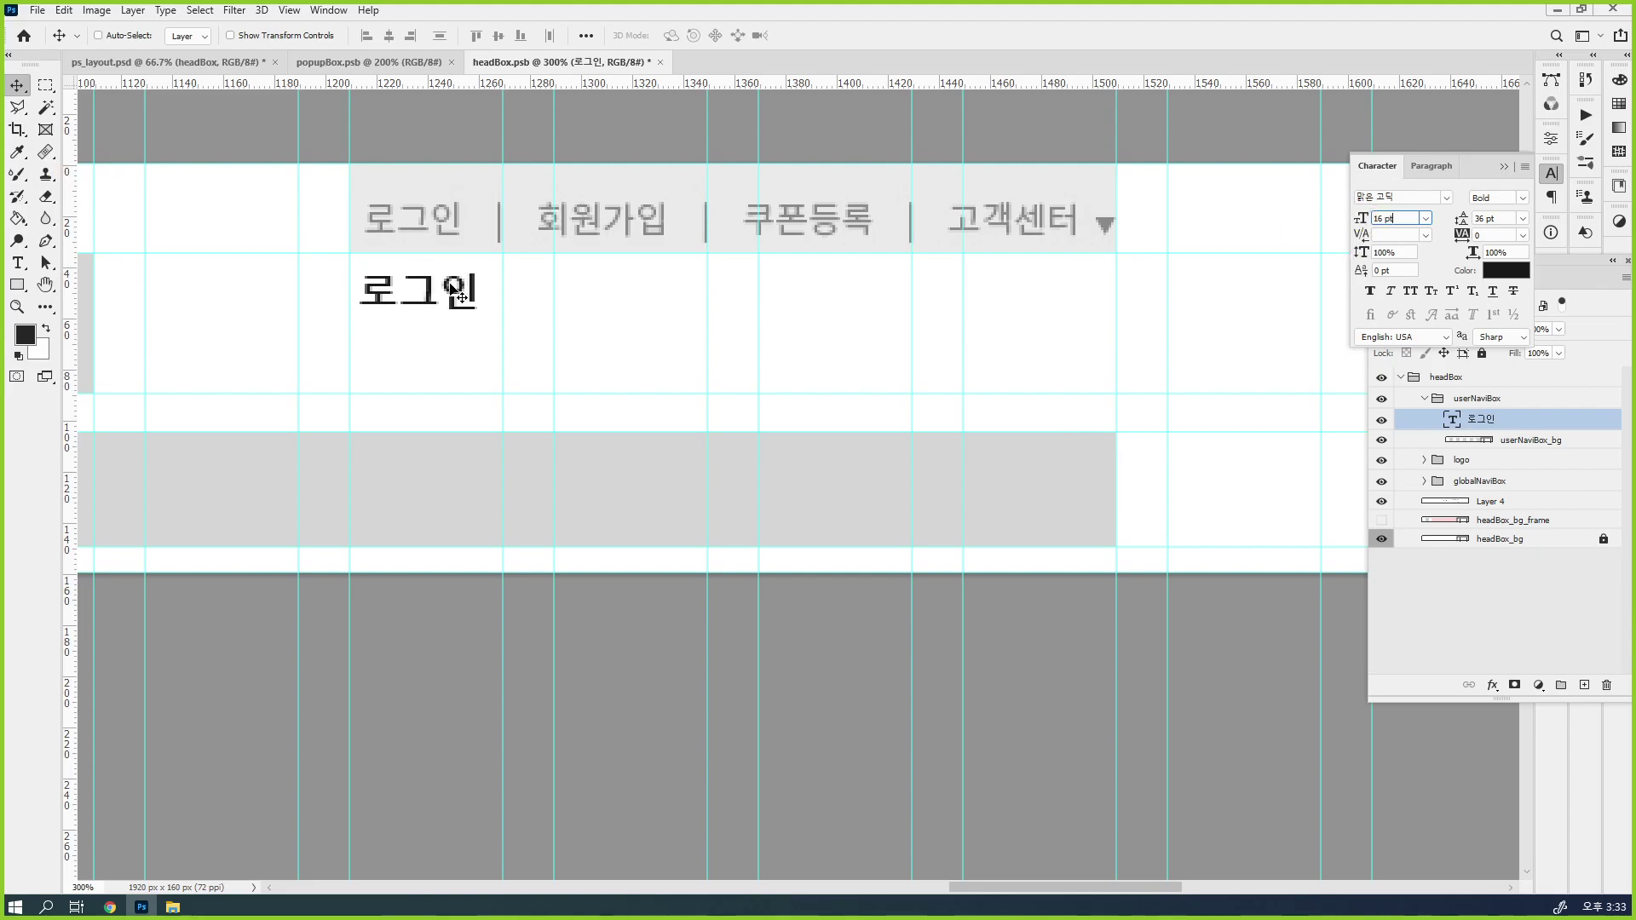
{"action": "mouse_move", "coordinate": [454, 284]}
{"action": "left_mouse_down"}
{"action": "mouse_move", "coordinate": [443, 215]}
{"action": "mouse_move", "coordinate": [477, 216]}
{"action": "mouse_move", "coordinate": [454, 217]}
{"action": "mouse_move", "coordinate": [453, 274]}
{"action": "left_mouse_up"}
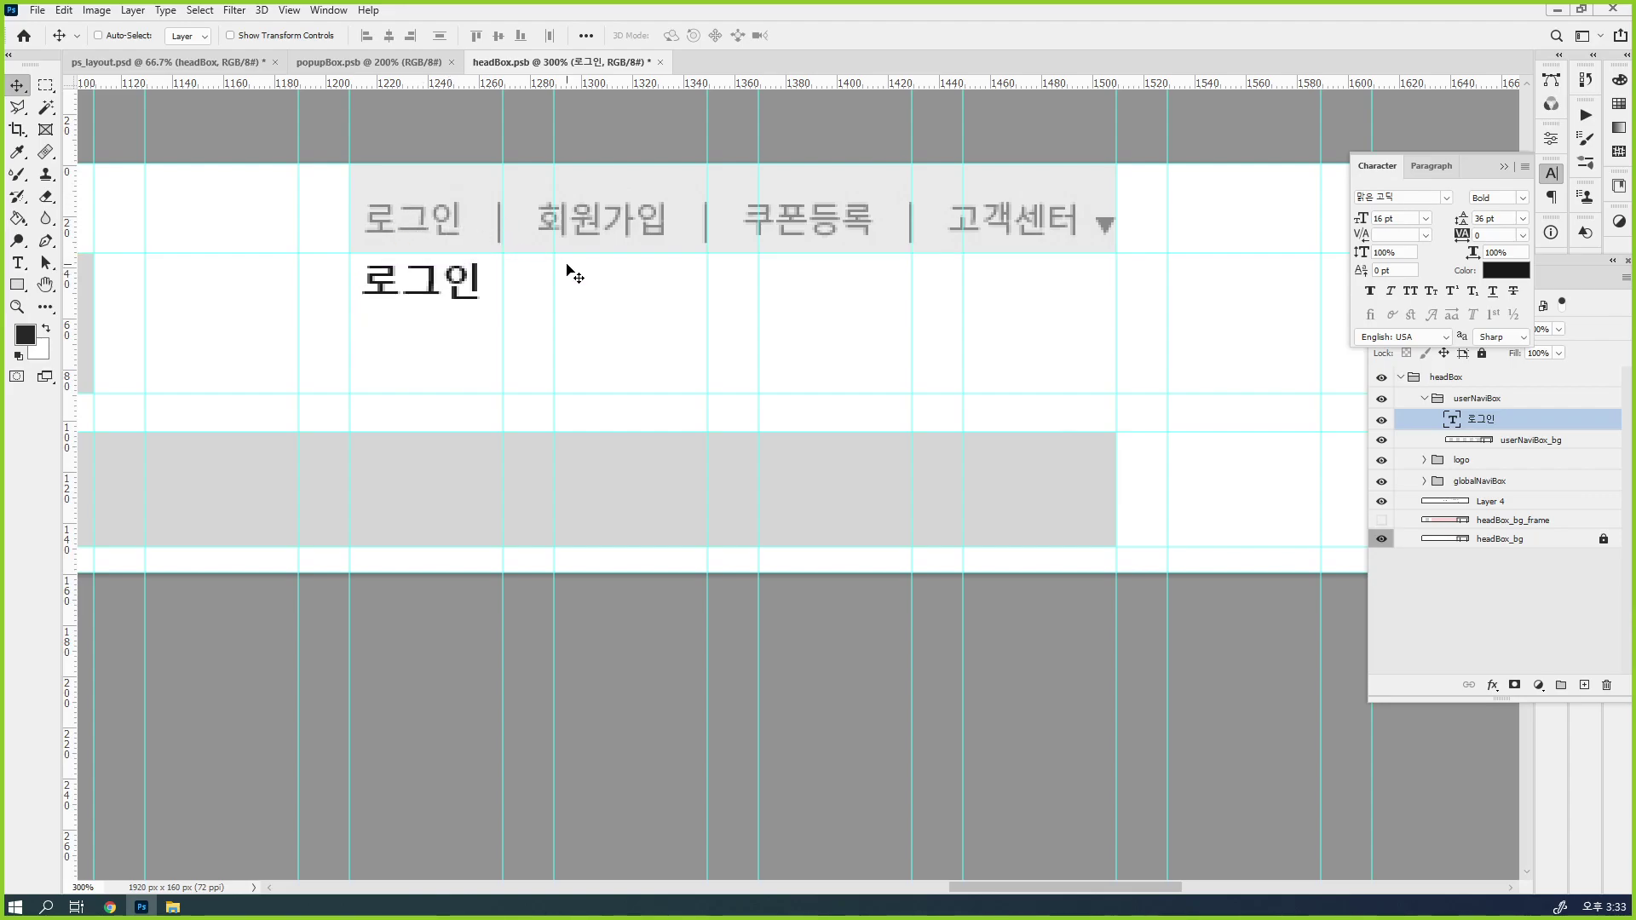
{"action": "key", "text": "ctrl"}
{"action": "left_click_drag", "start_coordinate": [1462, 236], "coordinate": [1515, 268]}
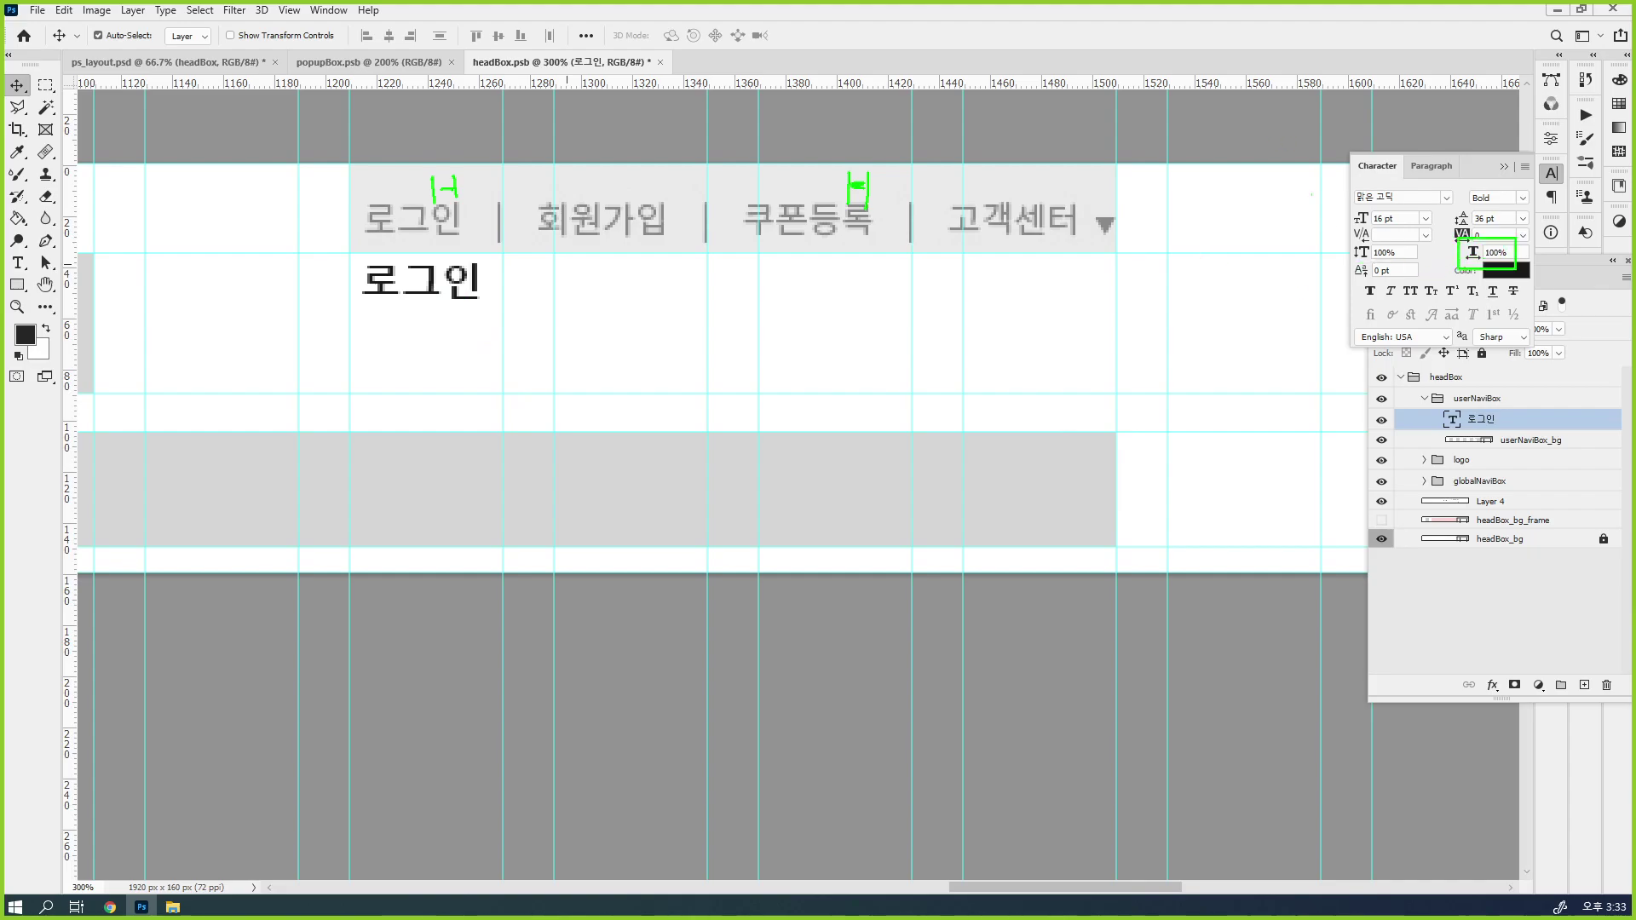
{"action": "left_click_drag", "start_coordinate": [1351, 240], "coordinate": [1460, 262]}
{"action": "mouse_move", "coordinate": [1348, 243]}
{"action": "left_mouse_down"}
{"action": "mouse_move", "coordinate": [1325, 259]}
{"action": "mouse_move", "coordinate": [1350, 236]}
{"action": "left_mouse_up"}
{"action": "mouse_move", "coordinate": [268, 164]}
{"action": "left_mouse_down"}
{"action": "mouse_move", "coordinate": [276, 271]}
{"action": "mouse_move", "coordinate": [399, 250]}
{"action": "mouse_move", "coordinate": [608, 266]}
{"action": "left_mouse_up"}
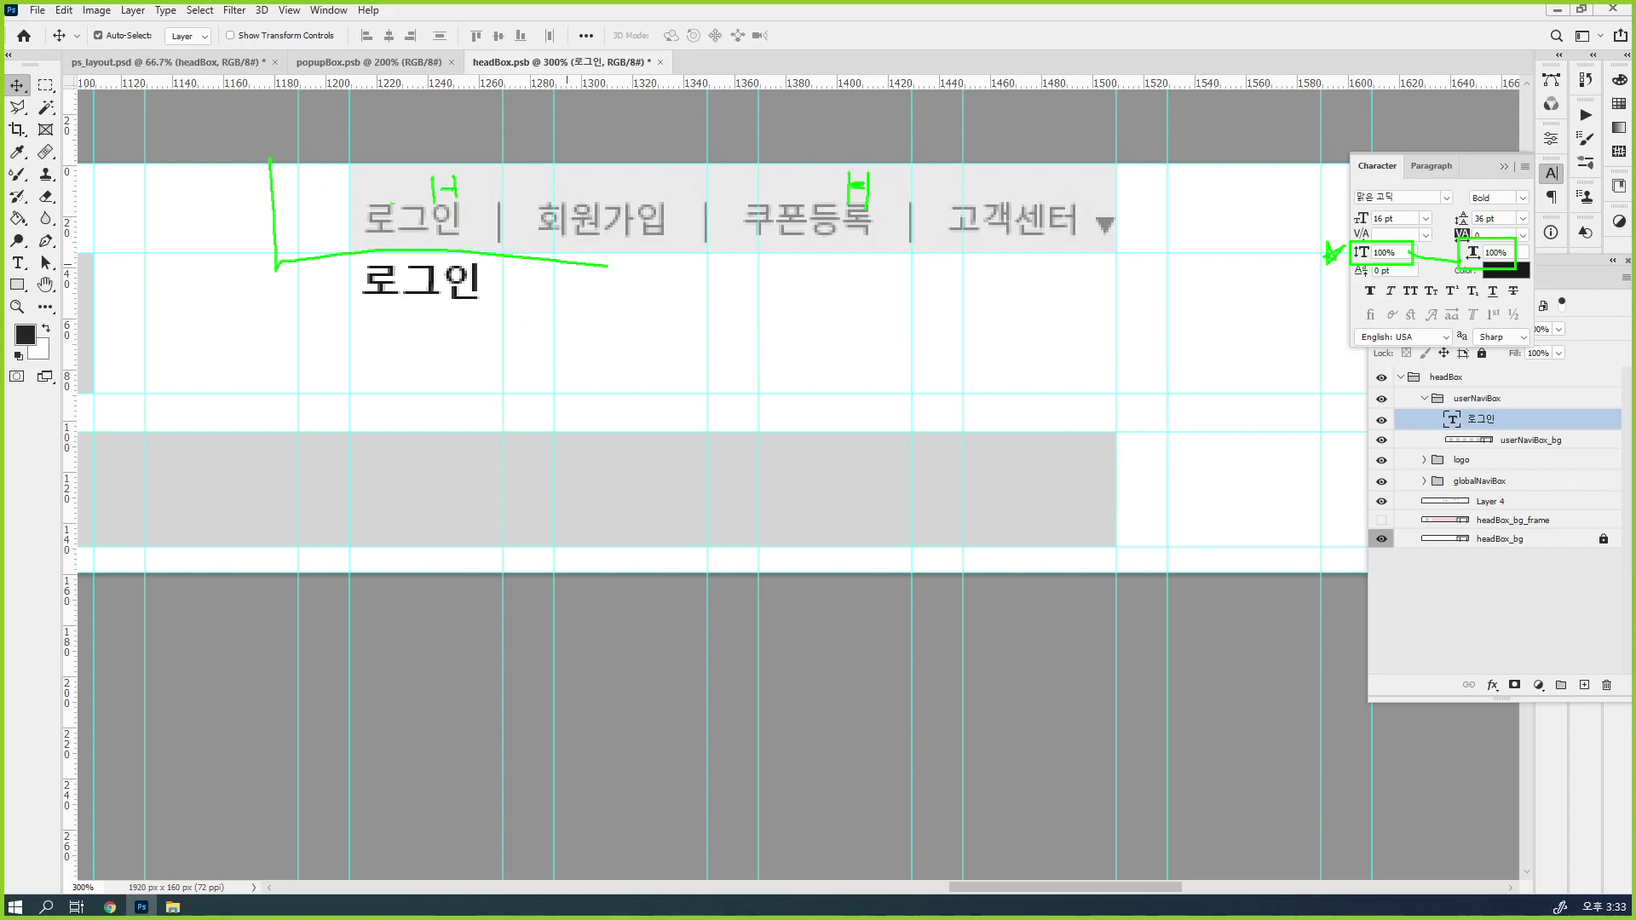
{"action": "key", "text": "ctrl+z"}
{"action": "key", "text": "ctrl+z"}
{"action": "mouse_move", "coordinate": [353, 160]}
{"action": "left_mouse_down"}
{"action": "mouse_move", "coordinate": [378, 176]}
{"action": "mouse_move", "coordinate": [1138, 273]}
{"action": "mouse_move", "coordinate": [1124, 262]}
{"action": "left_mouse_up"}
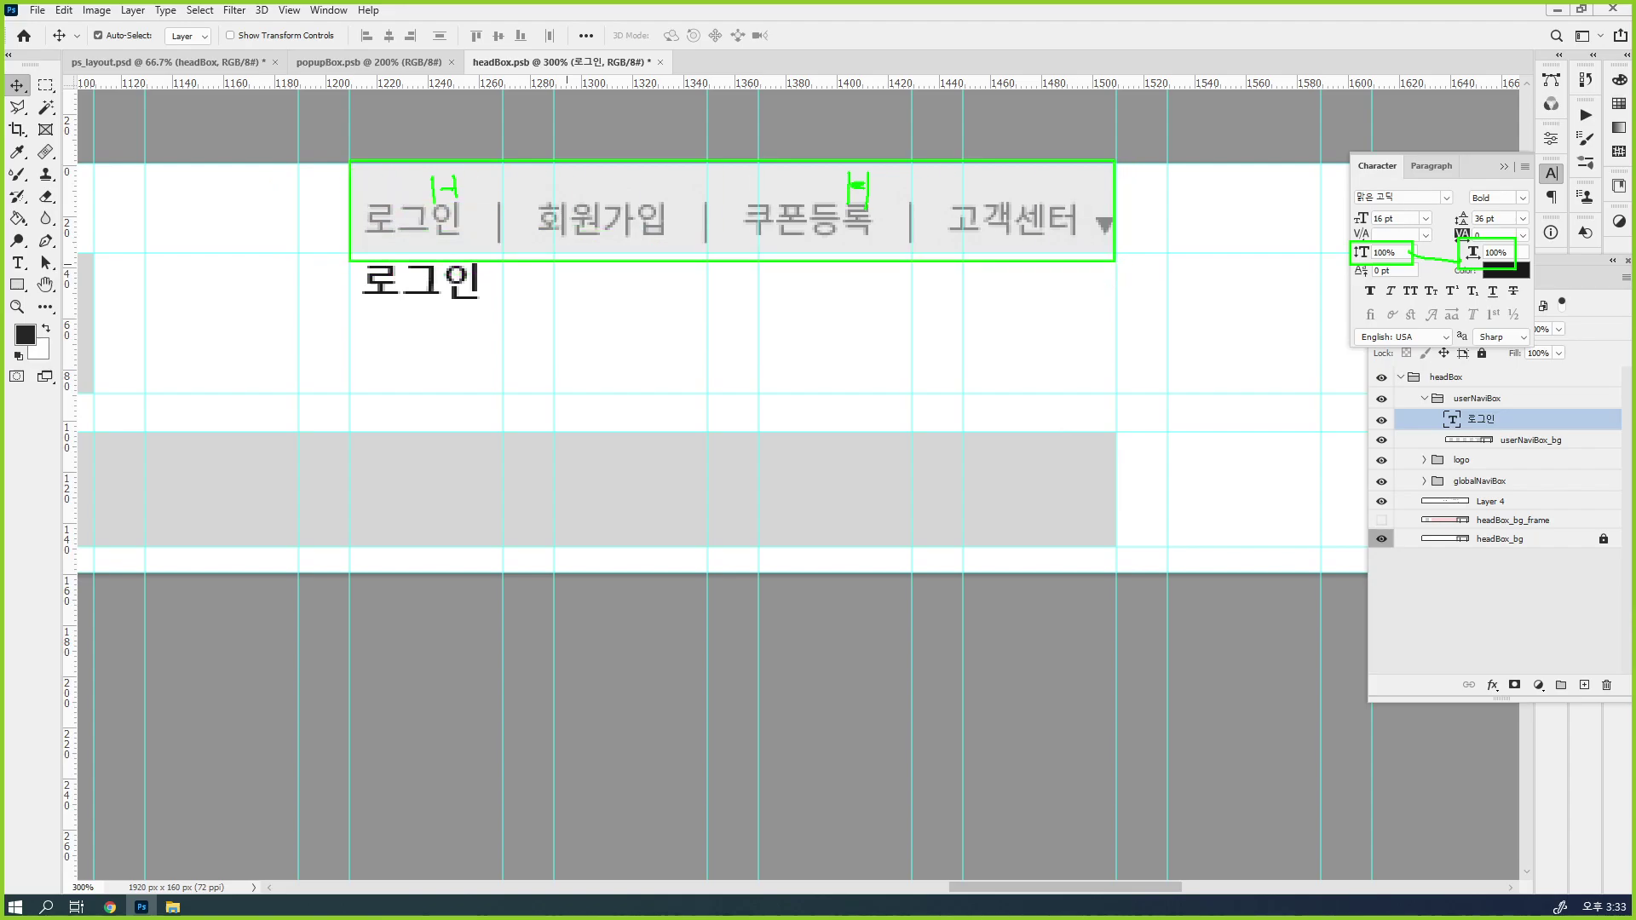
{"action": "left_click_drag", "start_coordinate": [474, 294], "coordinate": [453, 357]}
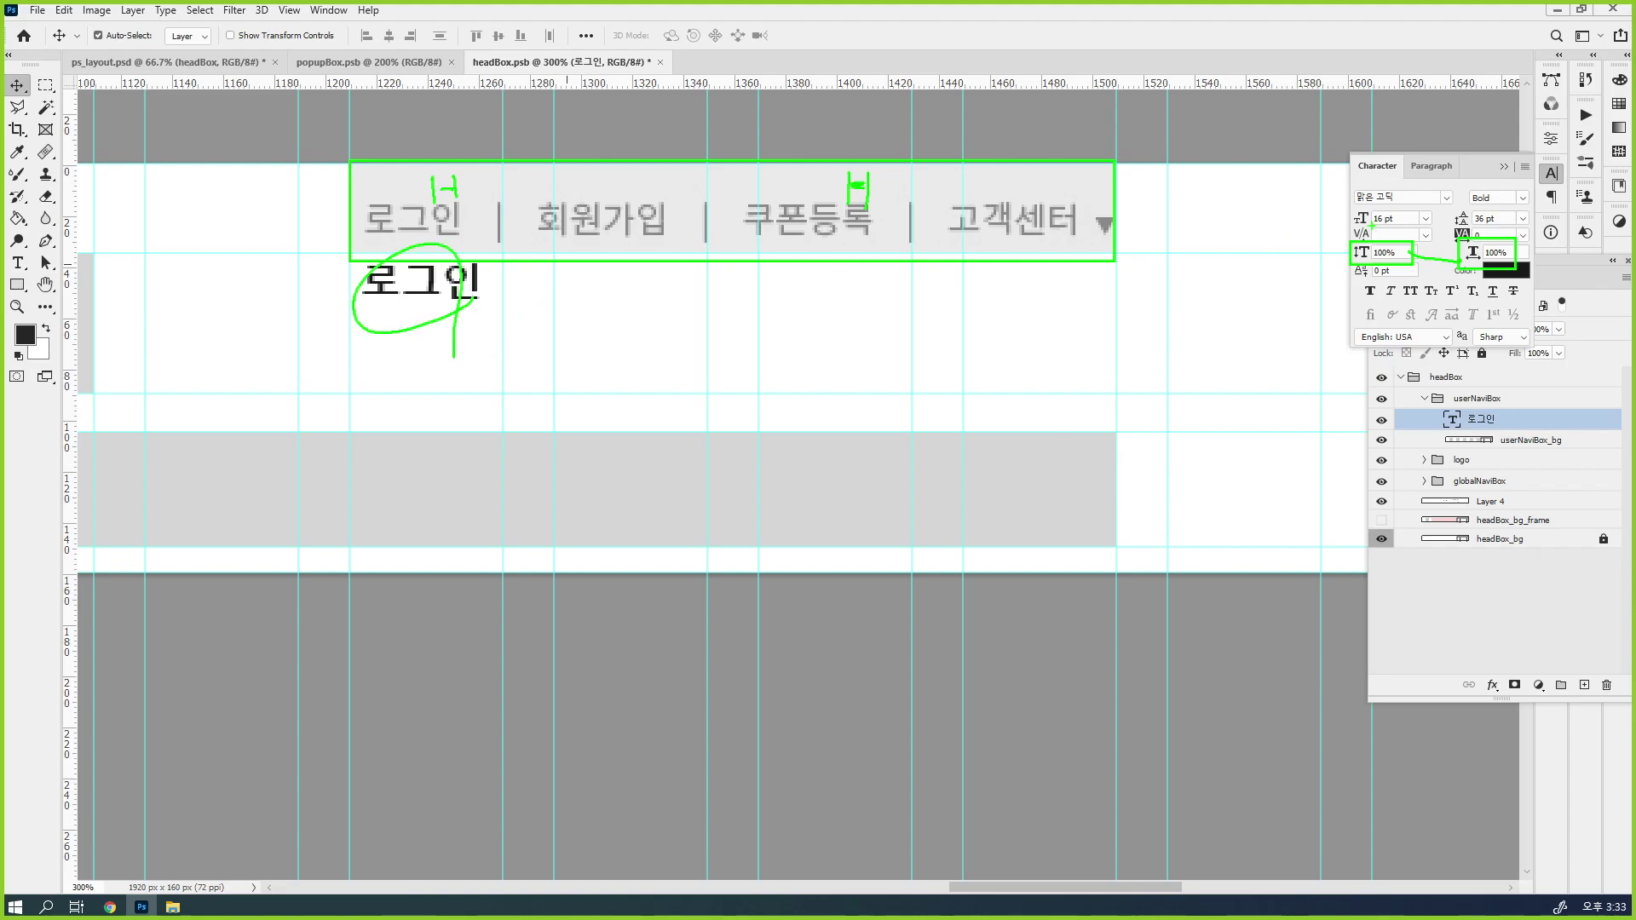
{"action": "left_click_drag", "start_coordinate": [1371, 224], "coordinate": [1401, 214]}
{"action": "key", "text": "ctrl+z"}
{"action": "key", "text": "ctrl+z"}
{"action": "key", "text": "ctrl+z"}
{"action": "mouse_move", "coordinate": [143, 163]}
{"action": "left_mouse_down"}
{"action": "mouse_move", "coordinate": [1355, 220]}
{"action": "mouse_move", "coordinate": [1123, 257]}
{"action": "left_mouse_up"}
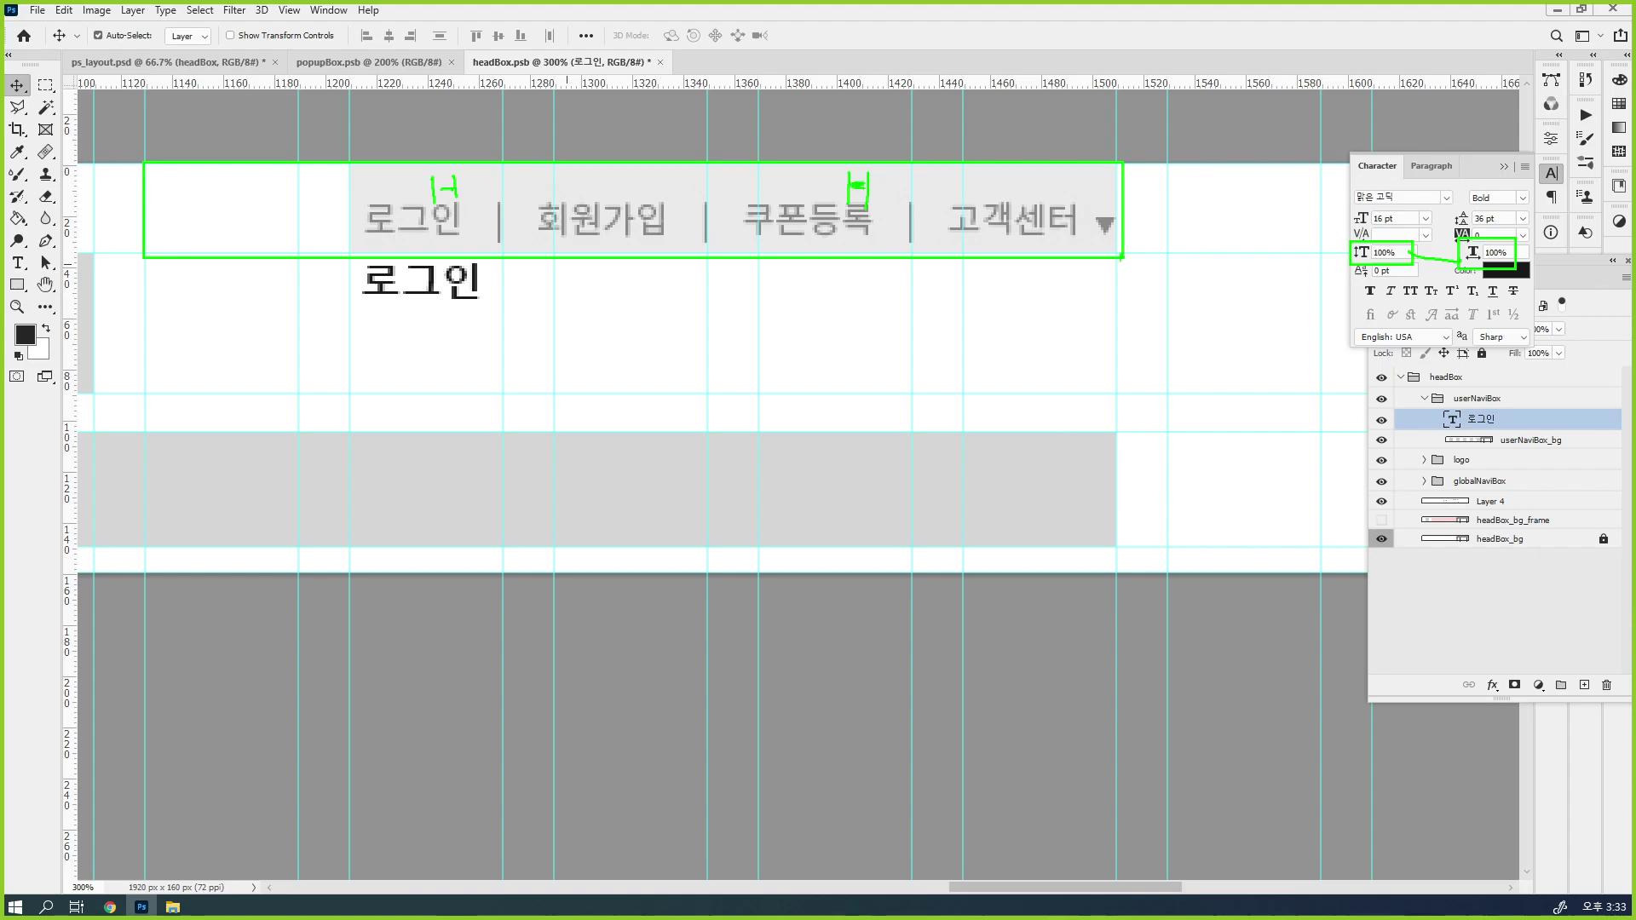
{"action": "key", "text": "Escape"}
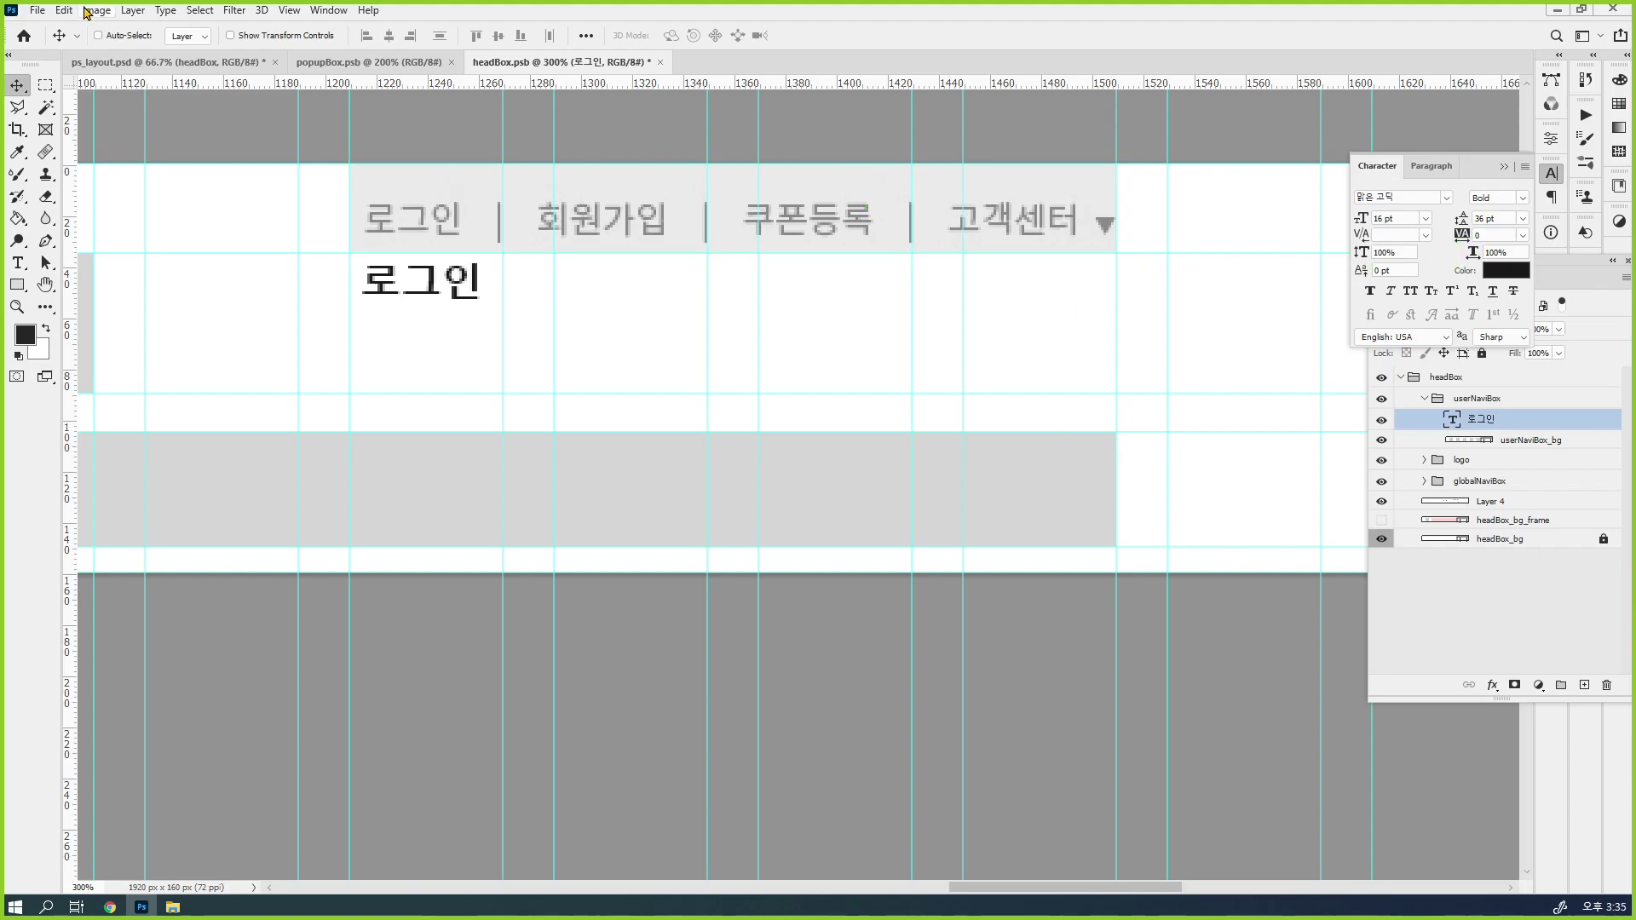
Move the 로그인 text onto the matching reference label inside the user navigation bar
{"action": "left_click_drag", "start_coordinate": [436, 284], "coordinate": [430, 228]}
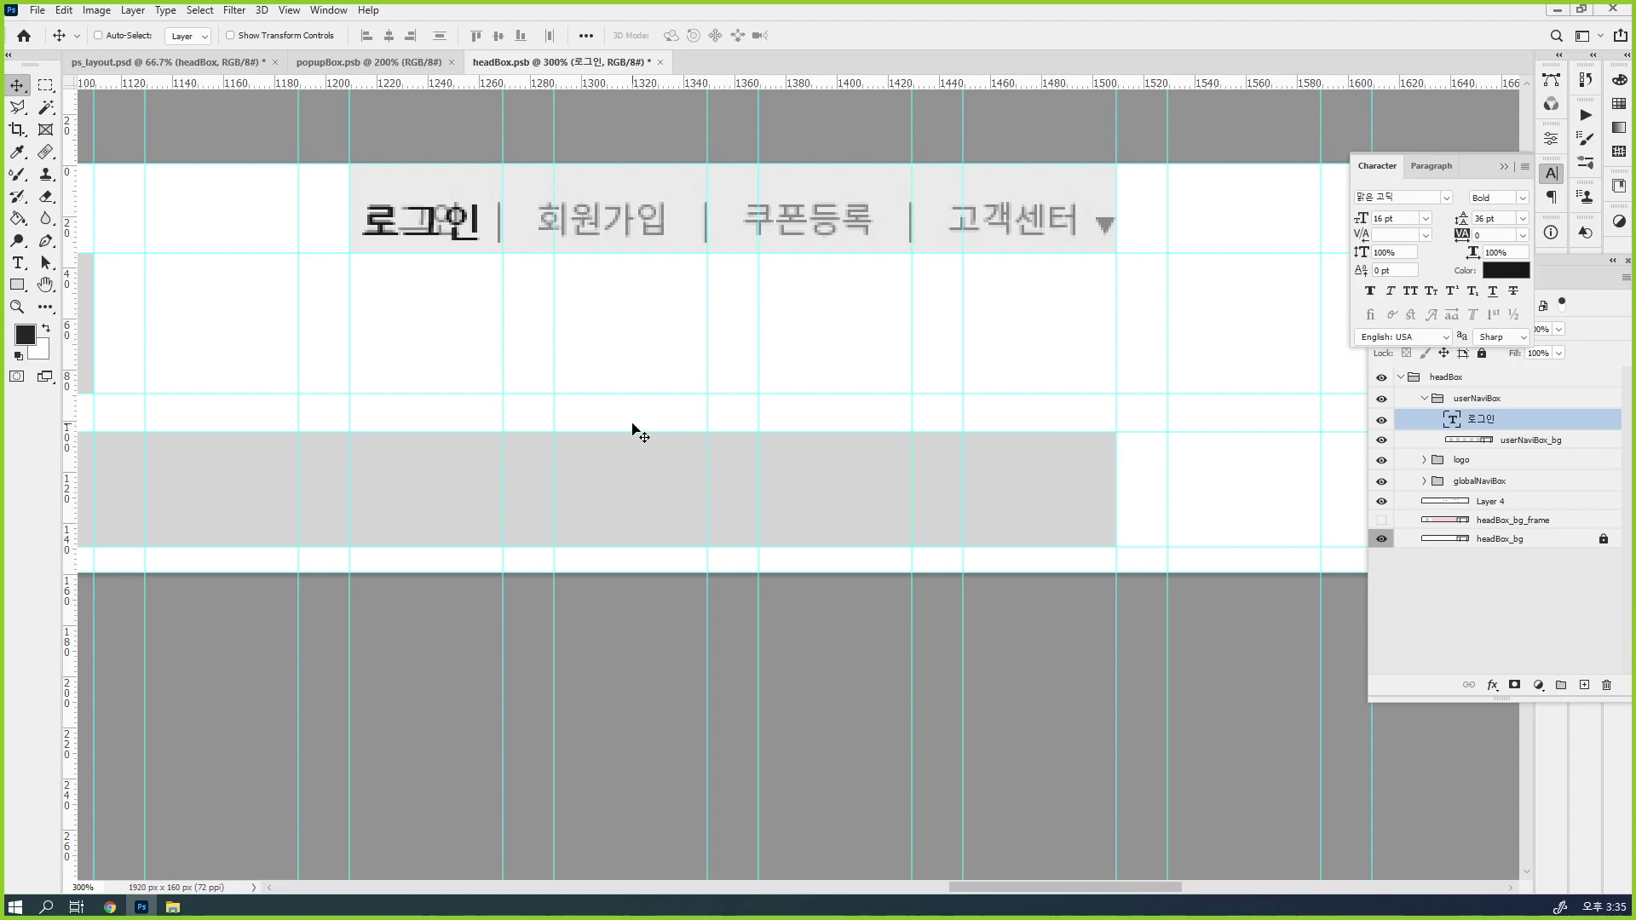
{"action": "key", "text": "ctrl"}
Try tracking values of -20 and -40 on the 로그인 text and reset the tracking to 0
{"action": "left_click", "coordinate": [1479, 235]}
{"action": "type", "text": "-20"}
{"action": "key", "text": "Return"}
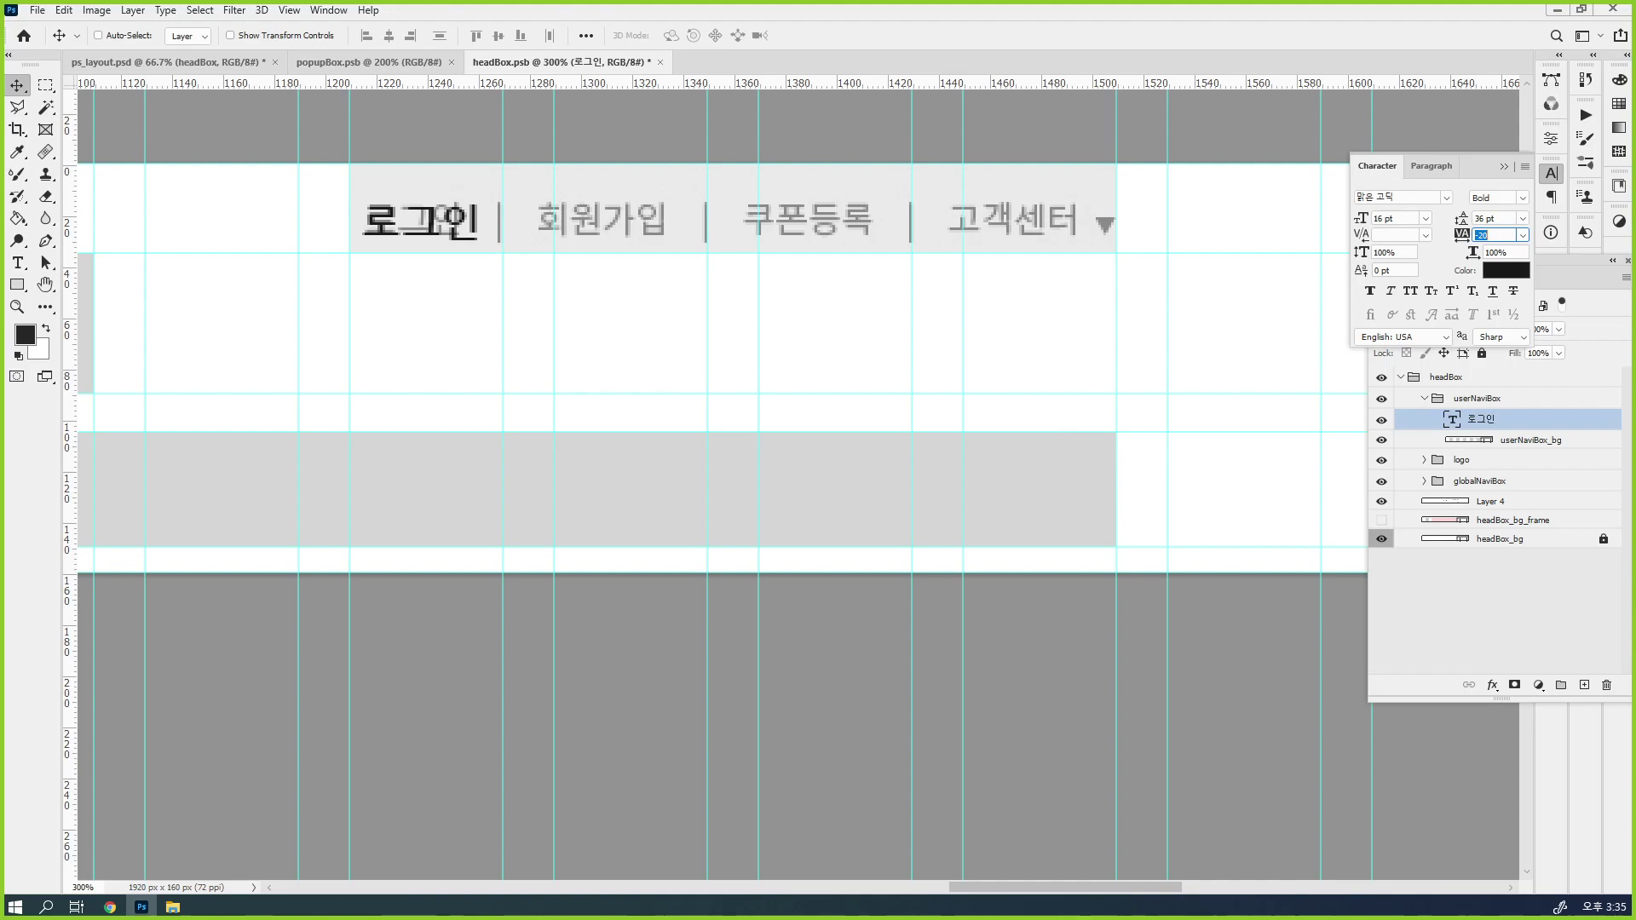
{"action": "type", "text": "-40"}
{"action": "key", "text": "Return"}
{"action": "key", "text": "Return"}
{"action": "left_click", "coordinate": [1479, 234]}
{"action": "type", "text": "0"}
{"action": "key", "text": "Return"}
Copy the 로그인 text onto the second reference label and change the copy's text to "회원가입"
{"action": "left_click_drag", "start_coordinate": [467, 224], "coordinate": [644, 226]}
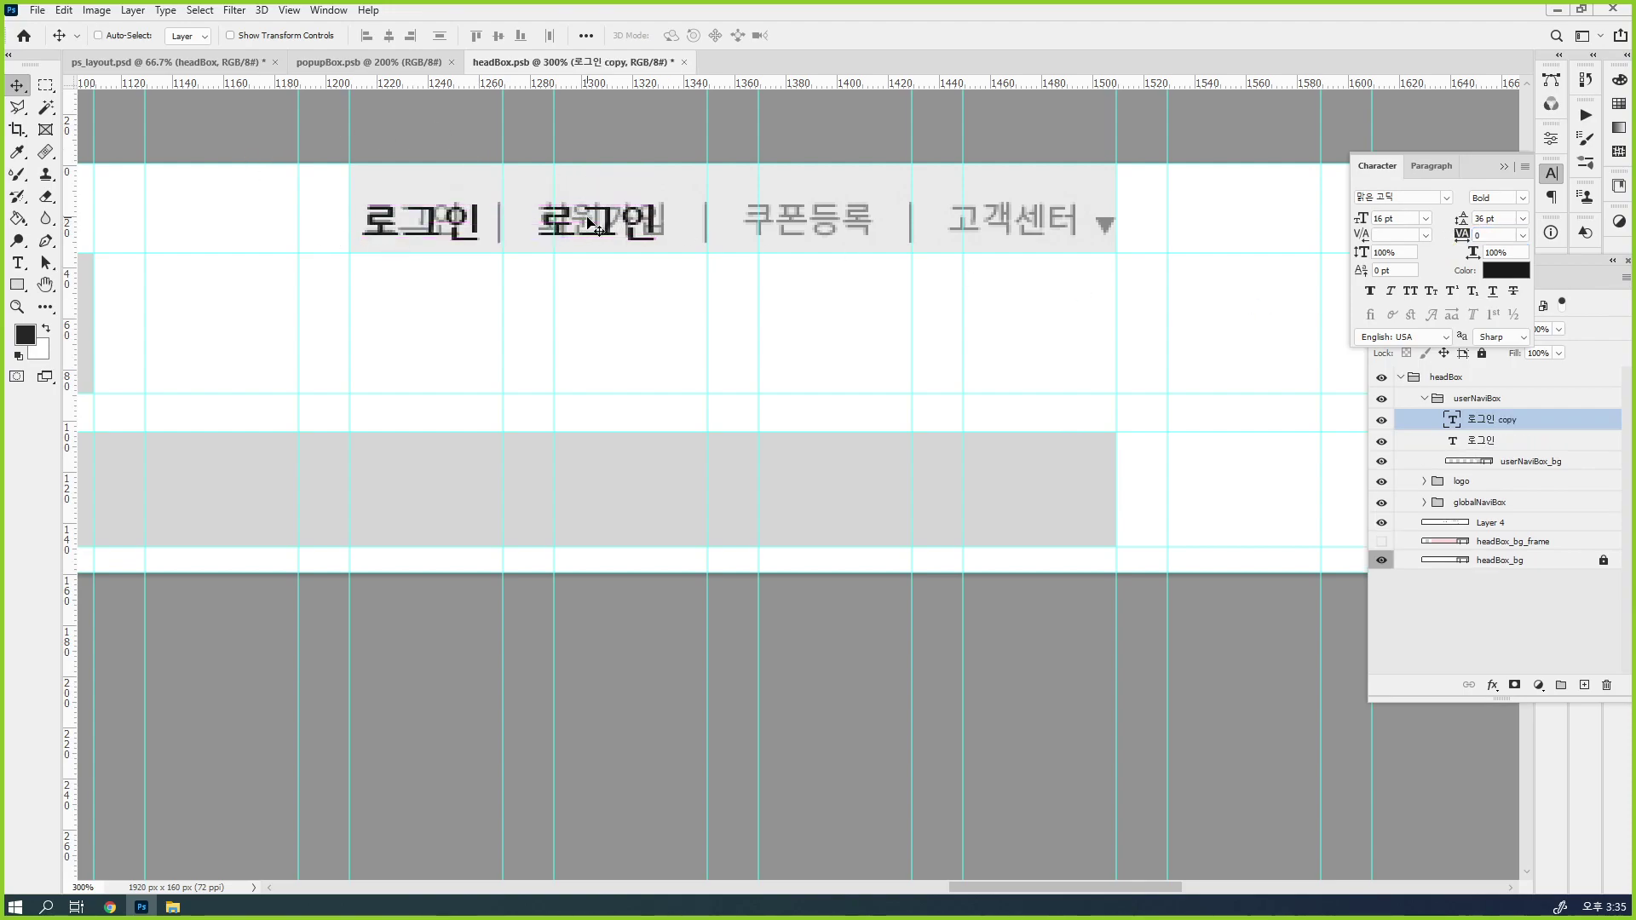
{"action": "double_click", "coordinate": [1453, 420]}
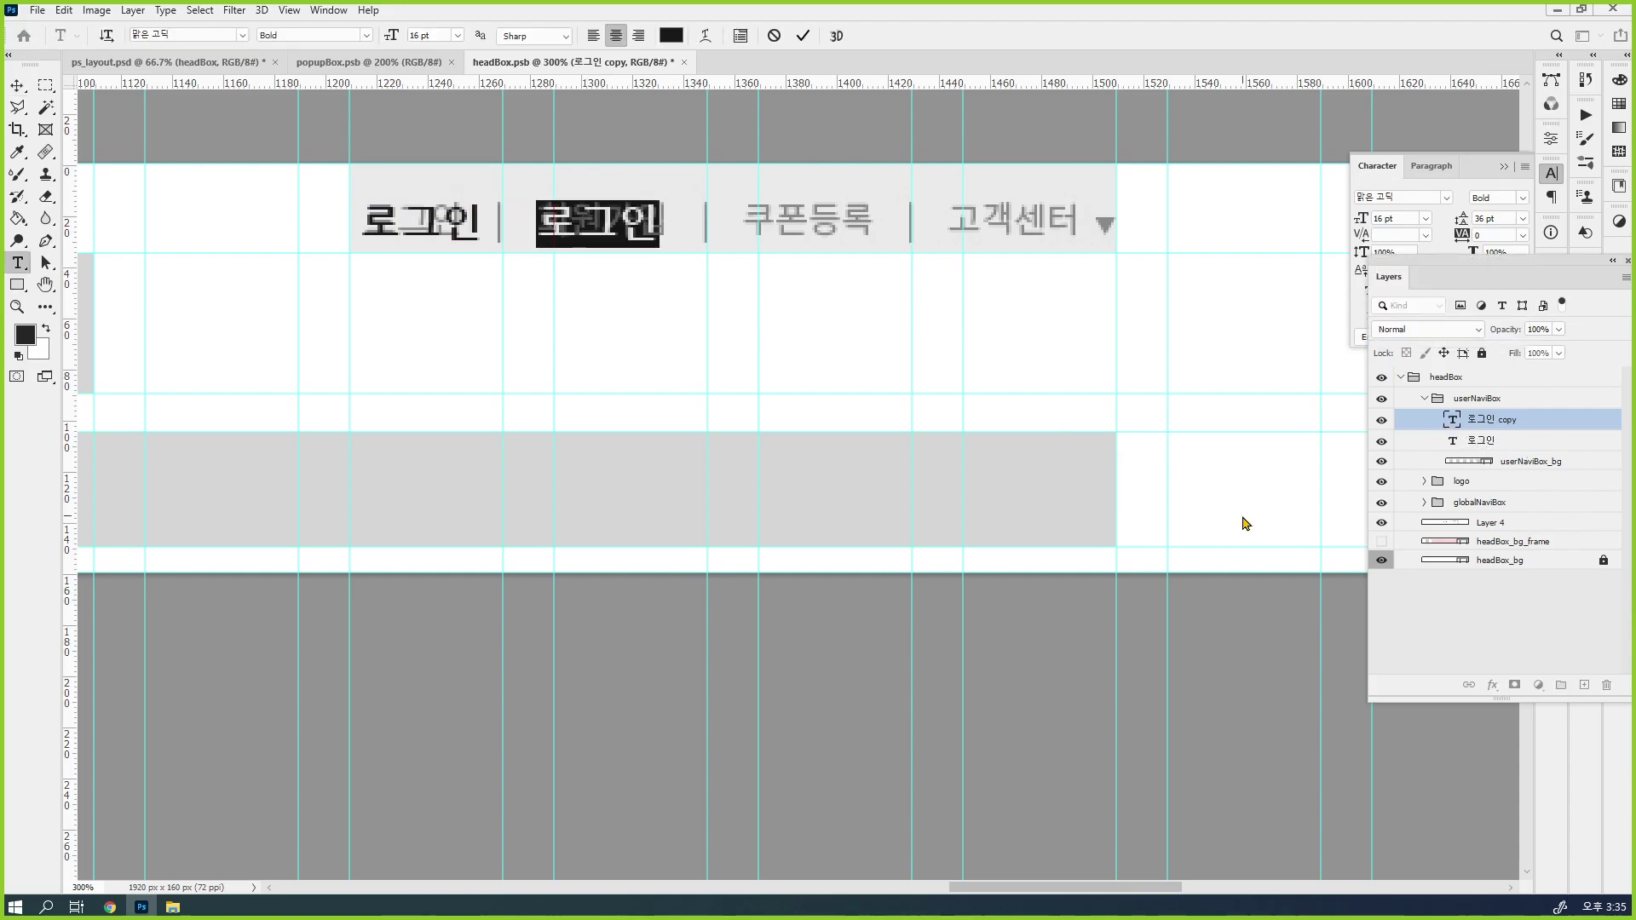
{"action": "type", "text": "회원강"}
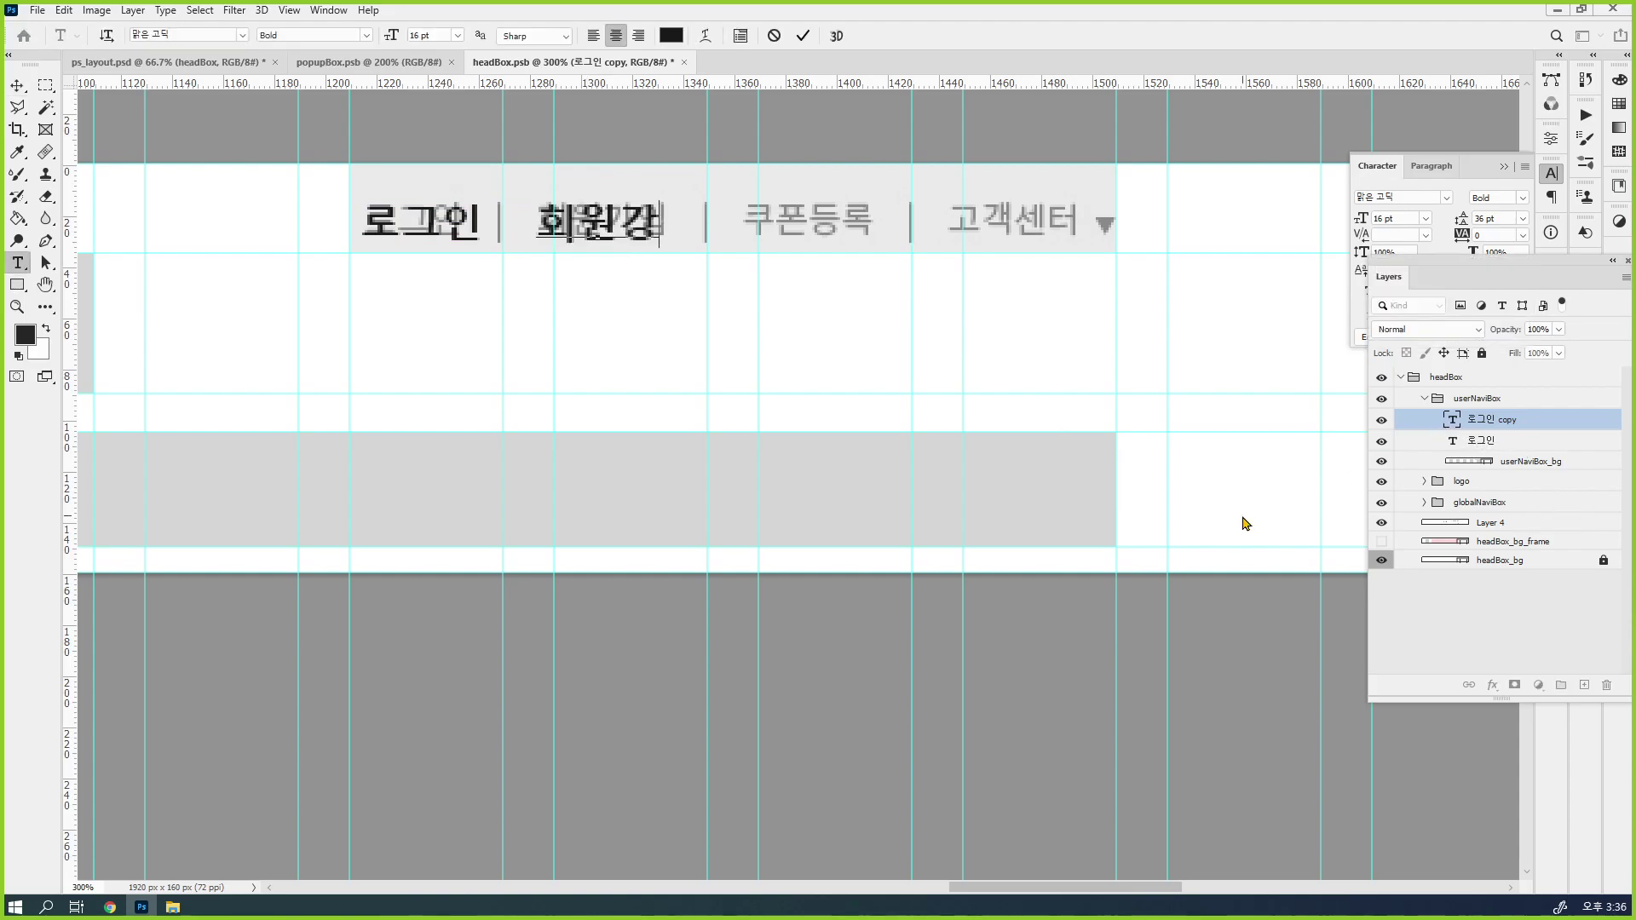
{"action": "type", "text": "입"}
{"action": "key", "text": "ctrl+Return"}
{"action": "key", "text": "v"}
Copy the 회원가입 text onto the third reference label and change the copy's text to "쿠폰등록"
{"action": "key", "text": "ctrl+j"}
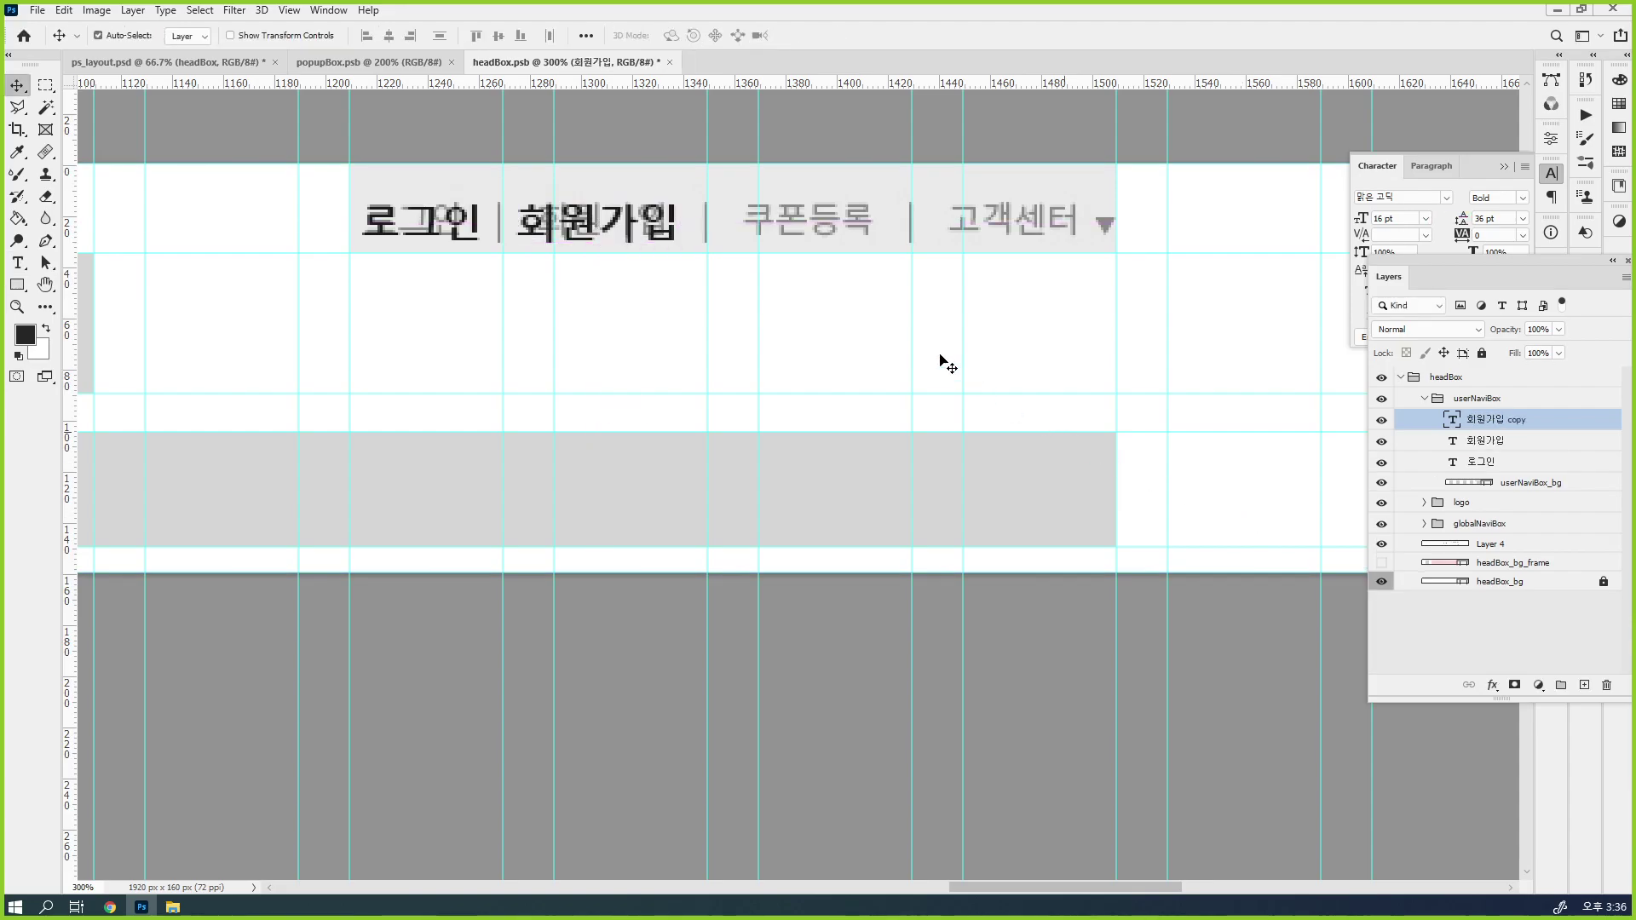
{"action": "left_click_drag", "start_coordinate": [647, 238], "coordinate": [862, 240]}
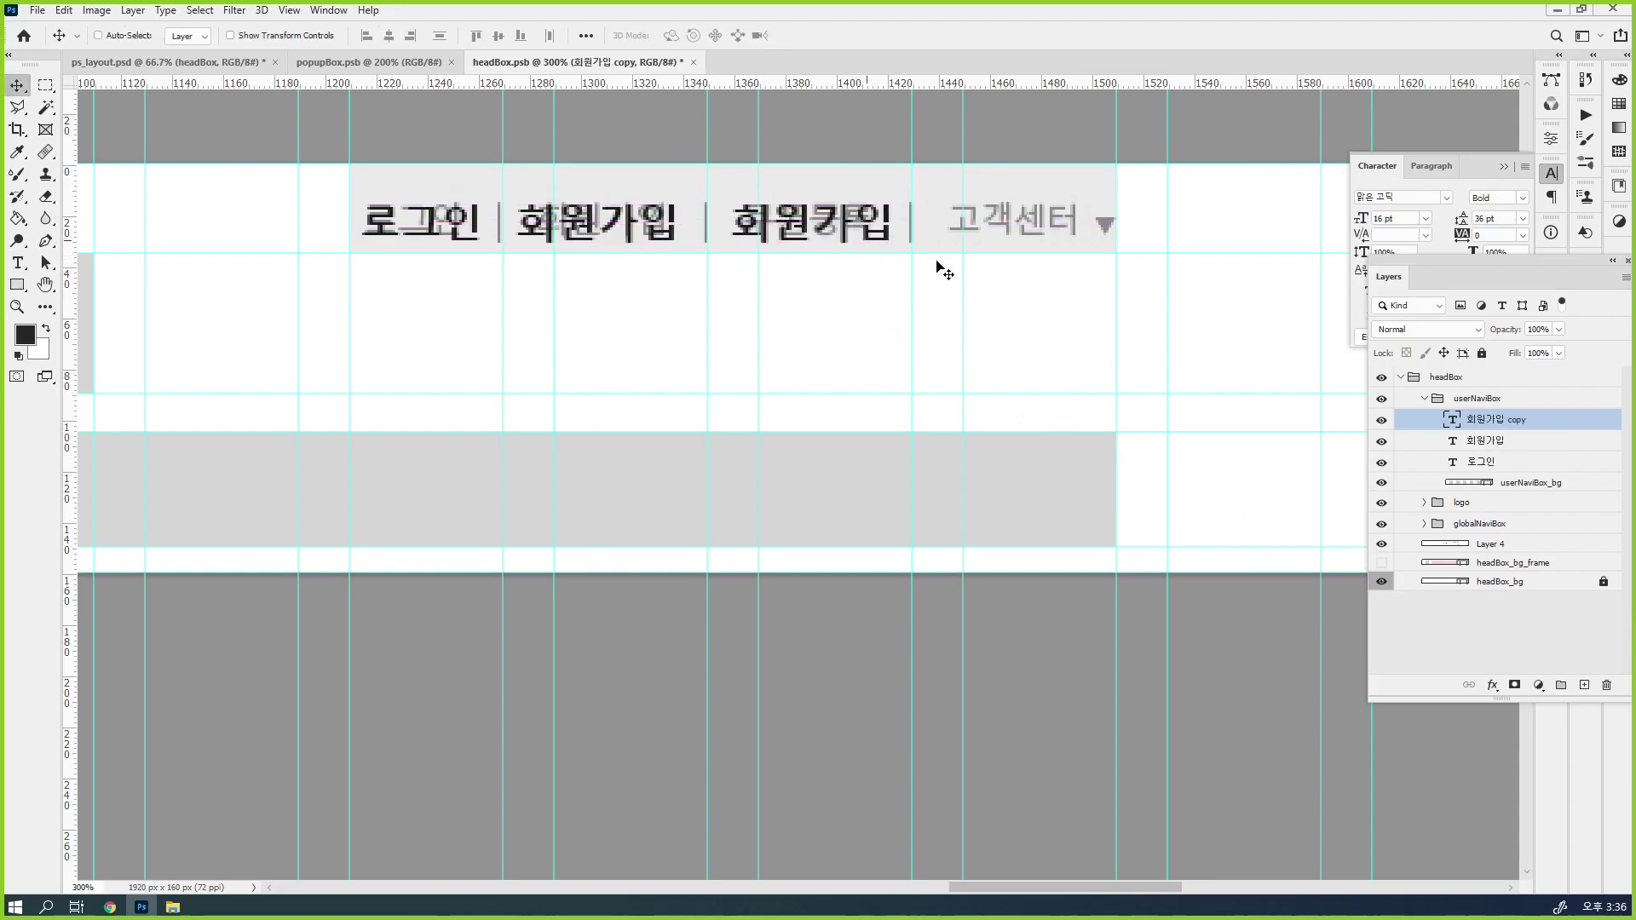
{"action": "double_click", "coordinate": [1451, 420]}
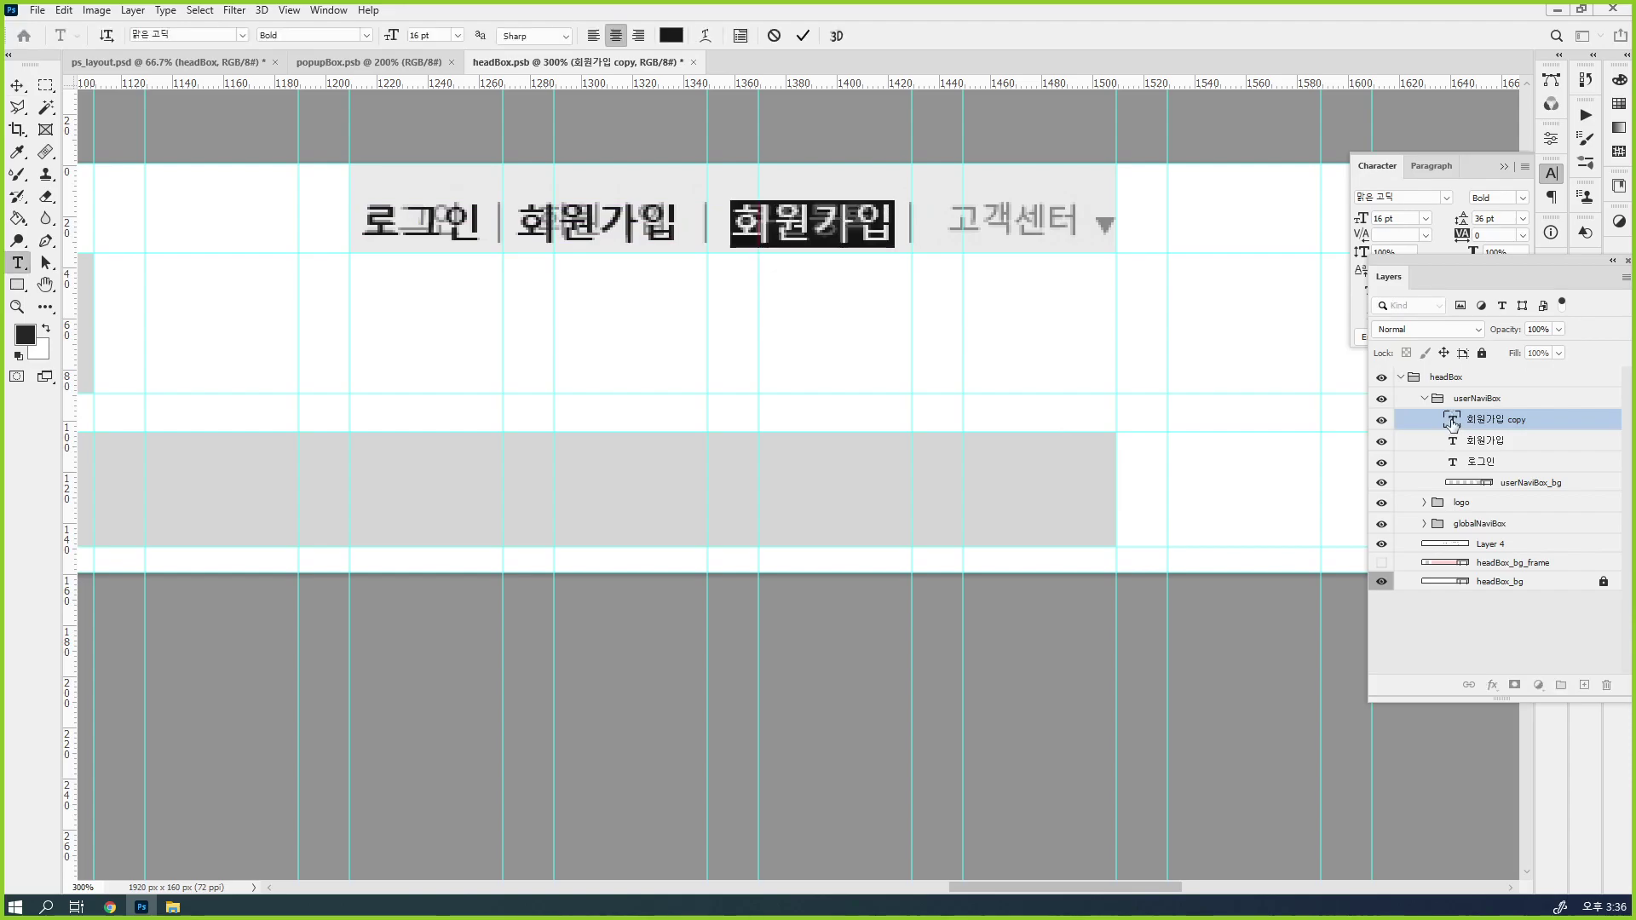
{"action": "type", "text": "쿠폰등로"}
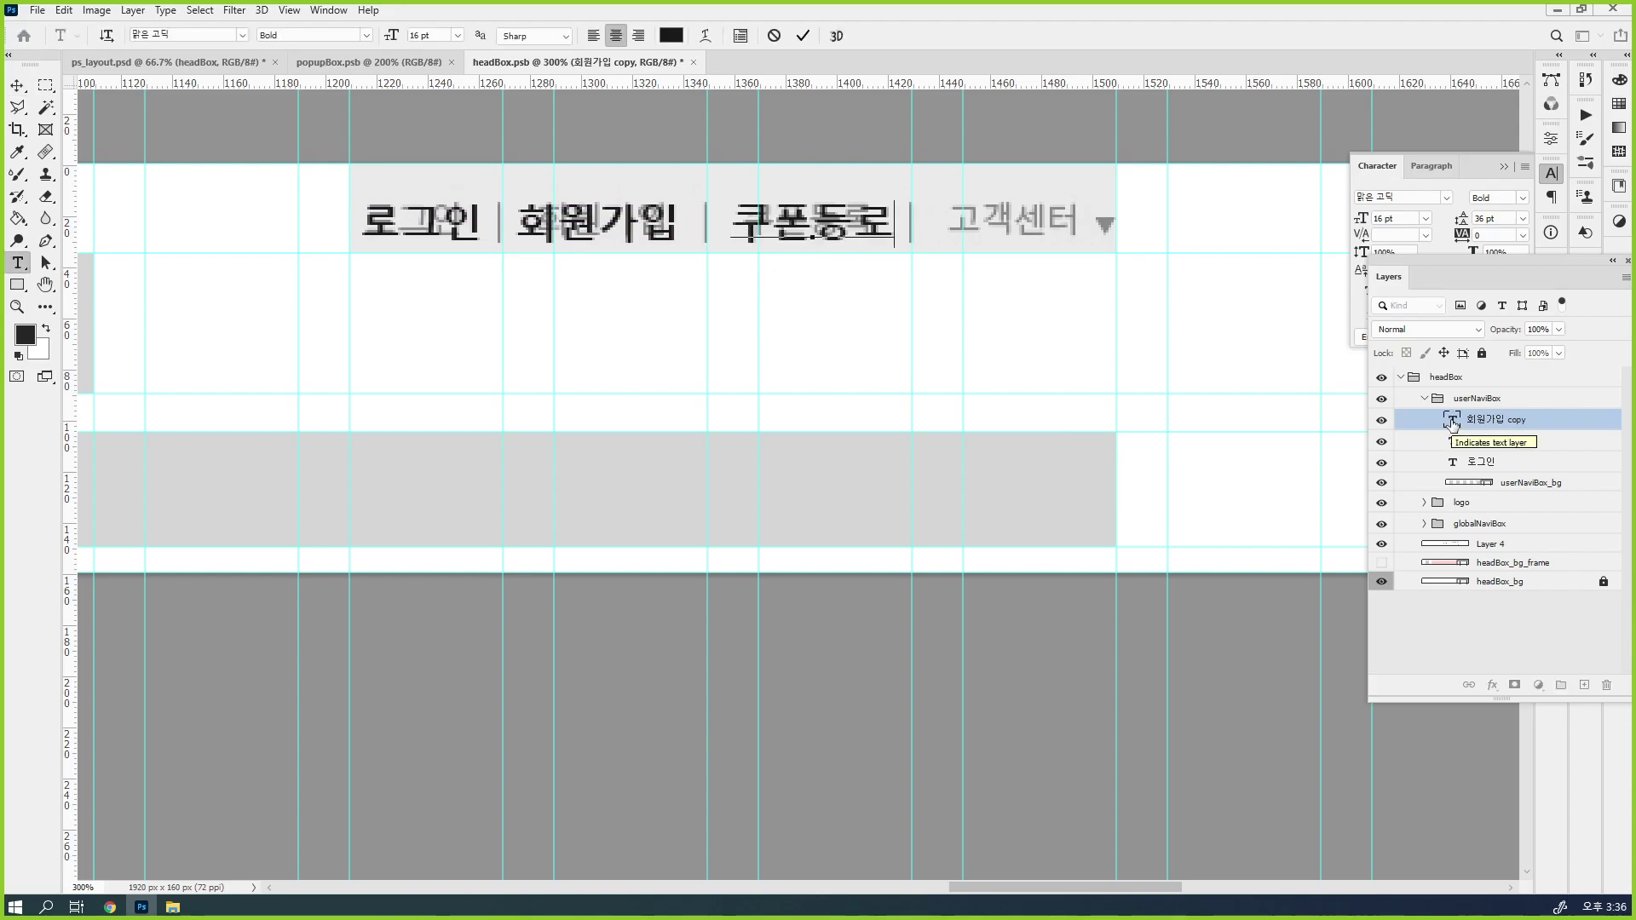
{"action": "type", "text": "ㄱ"}
{"action": "key", "text": "ctrl+Return"}
{"action": "key", "text": "v"}
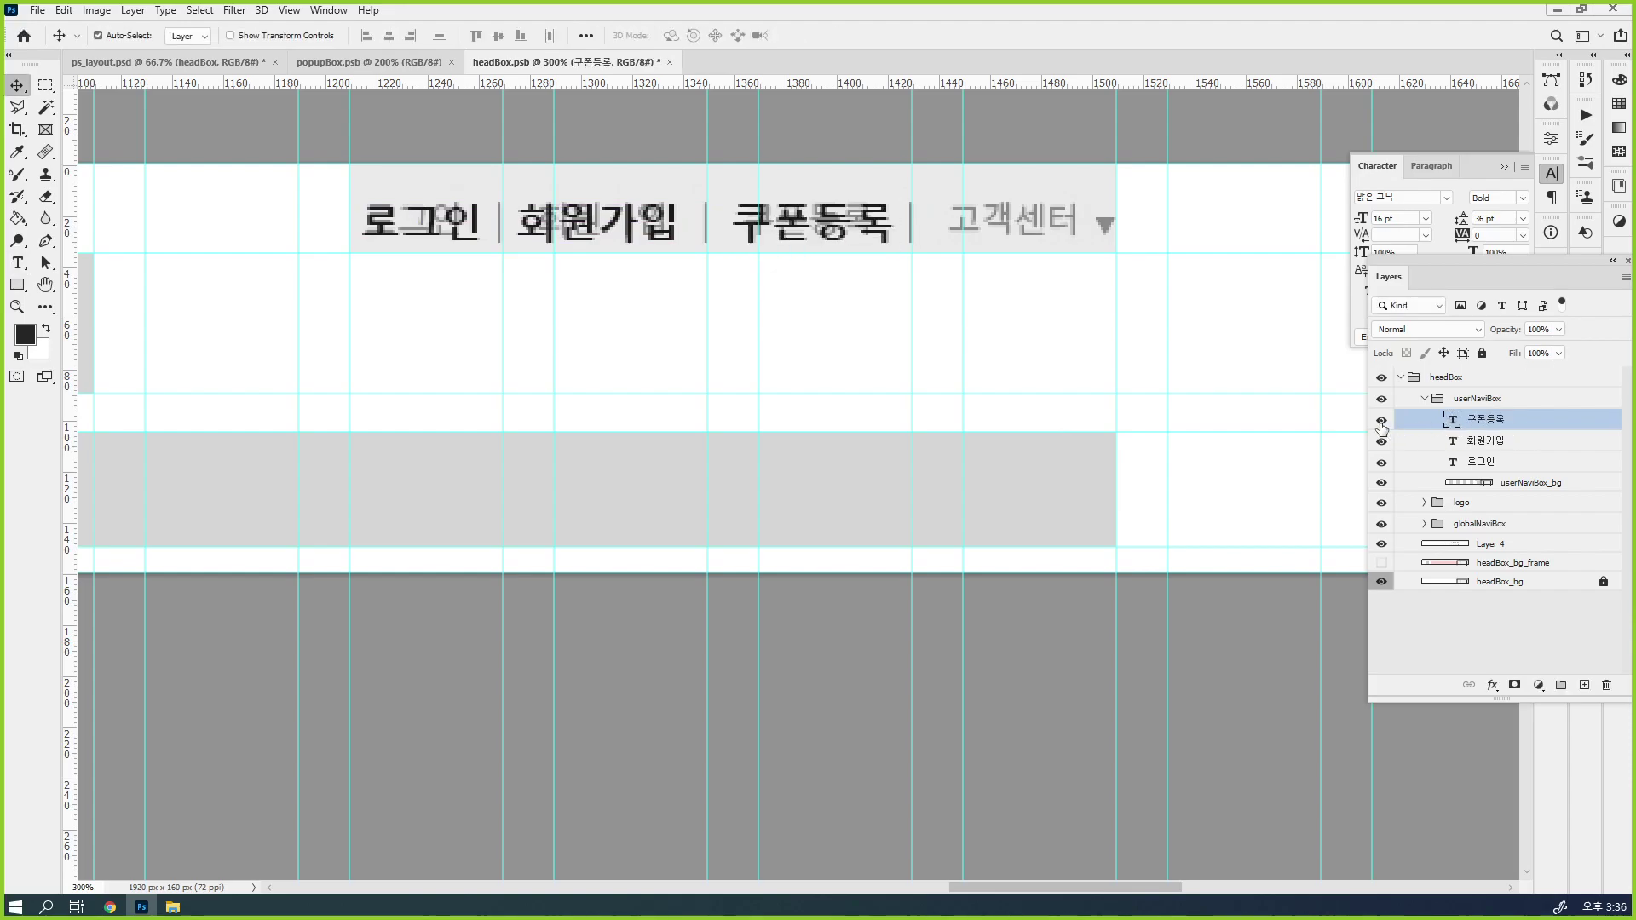
Copy the 쿠폰등록 text onto the fourth reference label and change the copy's text to "고객센터"
{"action": "key", "text": "ctrl+j"}
{"action": "left_click_drag", "start_coordinate": [789, 233], "coordinate": [991, 232]}
{"action": "double_click", "coordinate": [1452, 421]}
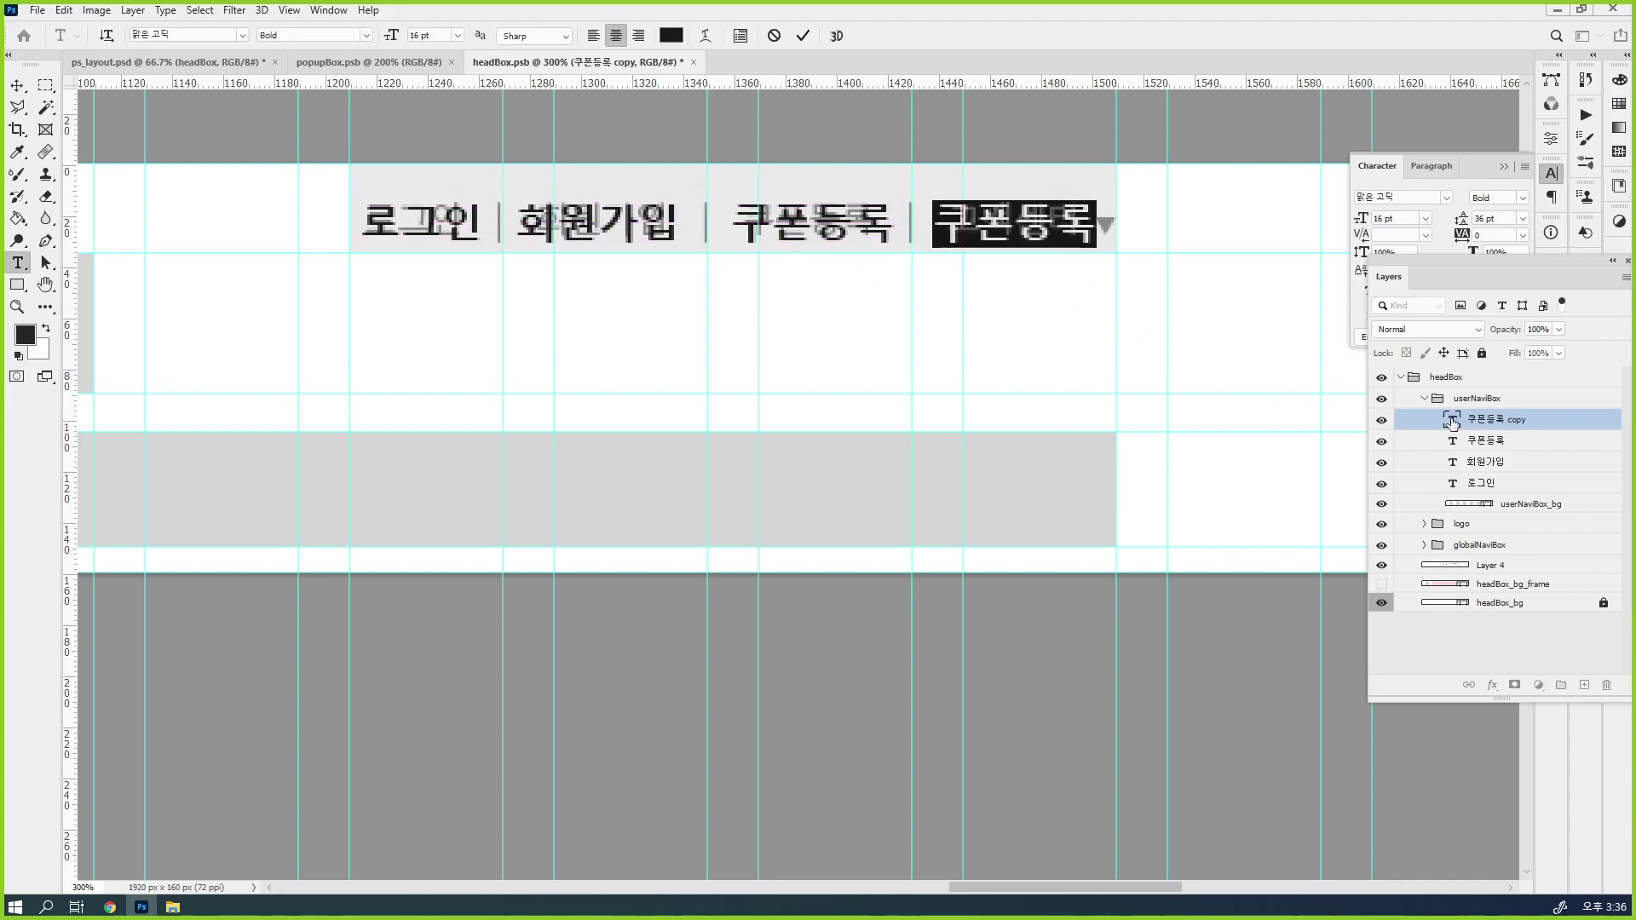
{"action": "type", "text": "고객센터"}
{"action": "key", "text": "ctrl+Return"}
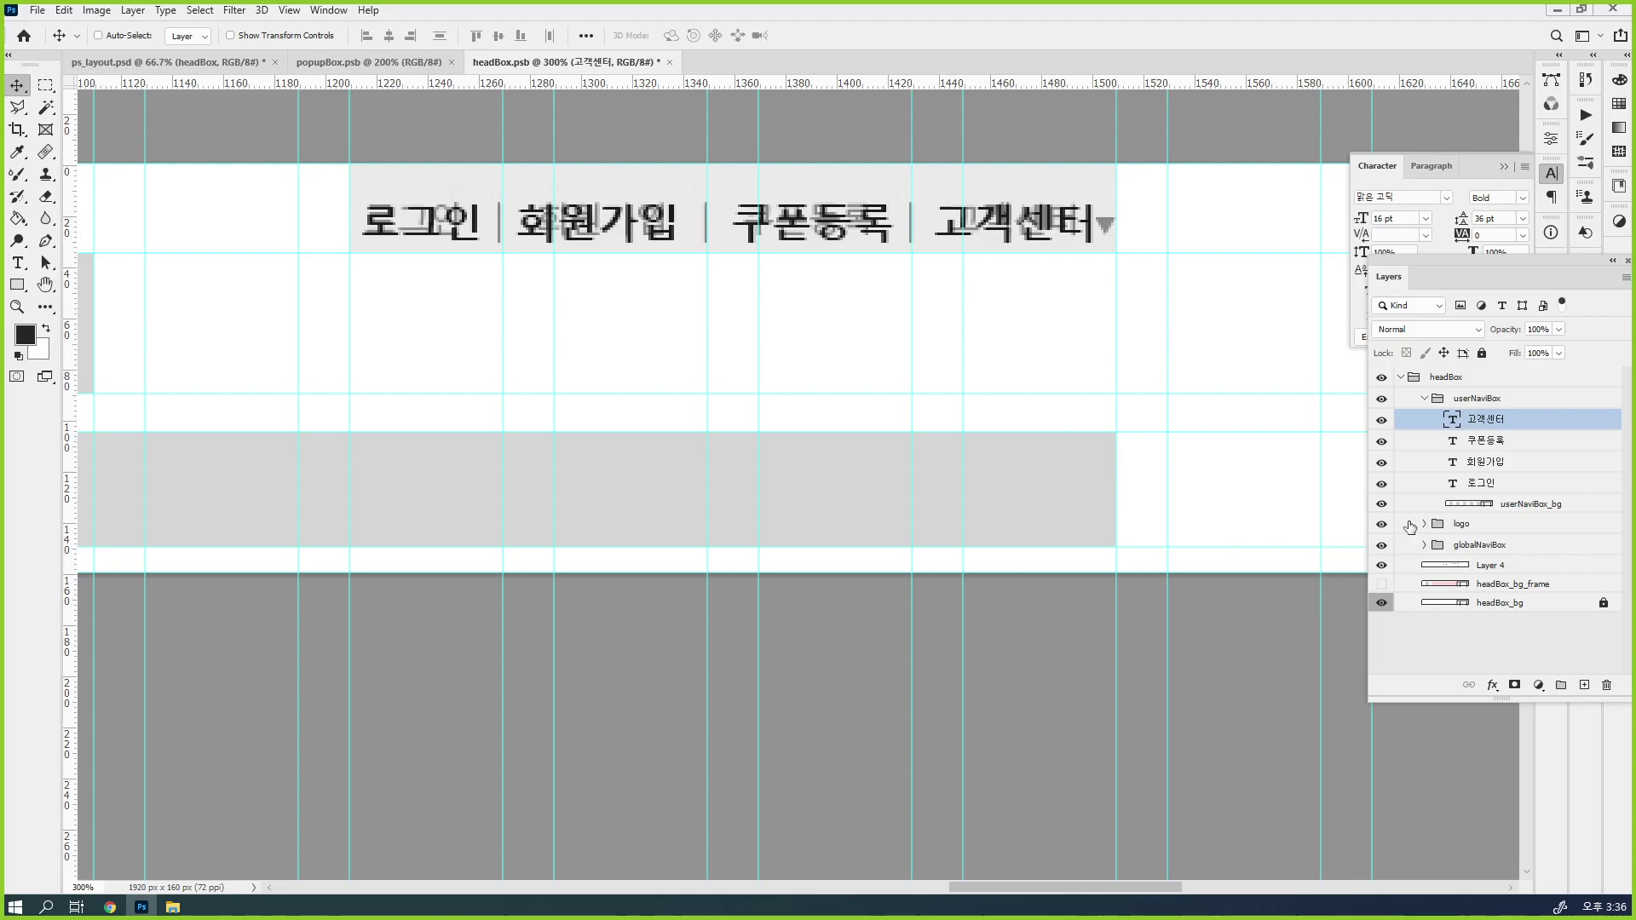
Hide the reference image Layer 4 and draw a 1 by 15 px vertical rectangle as a divider between 로그인 and 회원가입
{"action": "left_click", "coordinate": [1382, 568]}
{"action": "left_click", "coordinate": [586, 297], "text": "ctrl"}
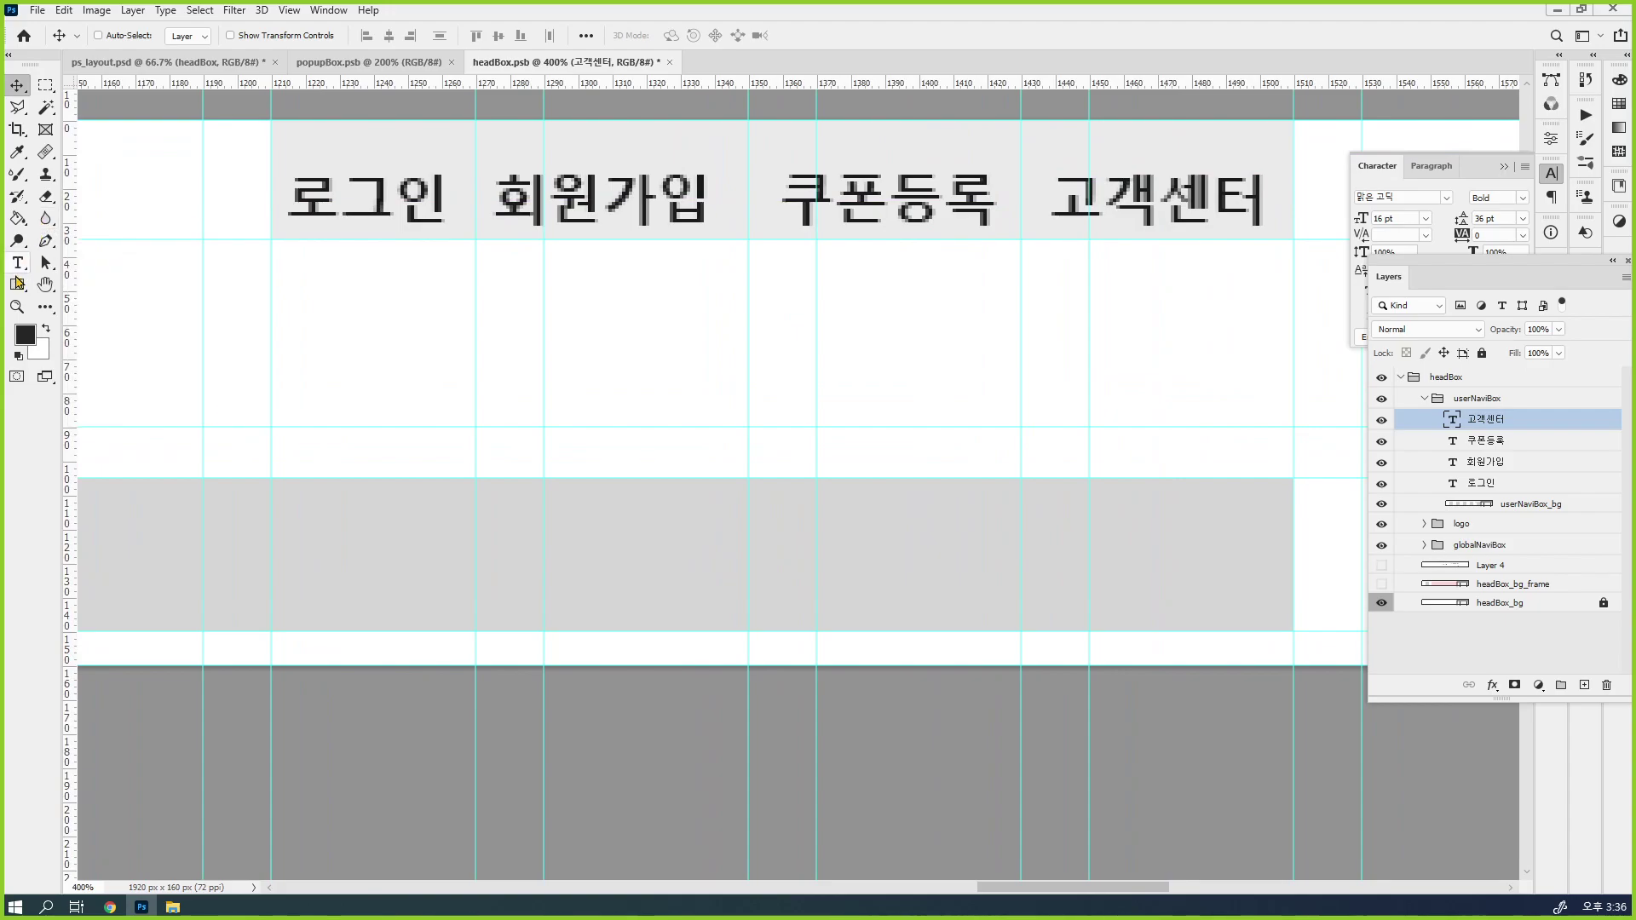
{"action": "left_click", "coordinate": [17, 282]}
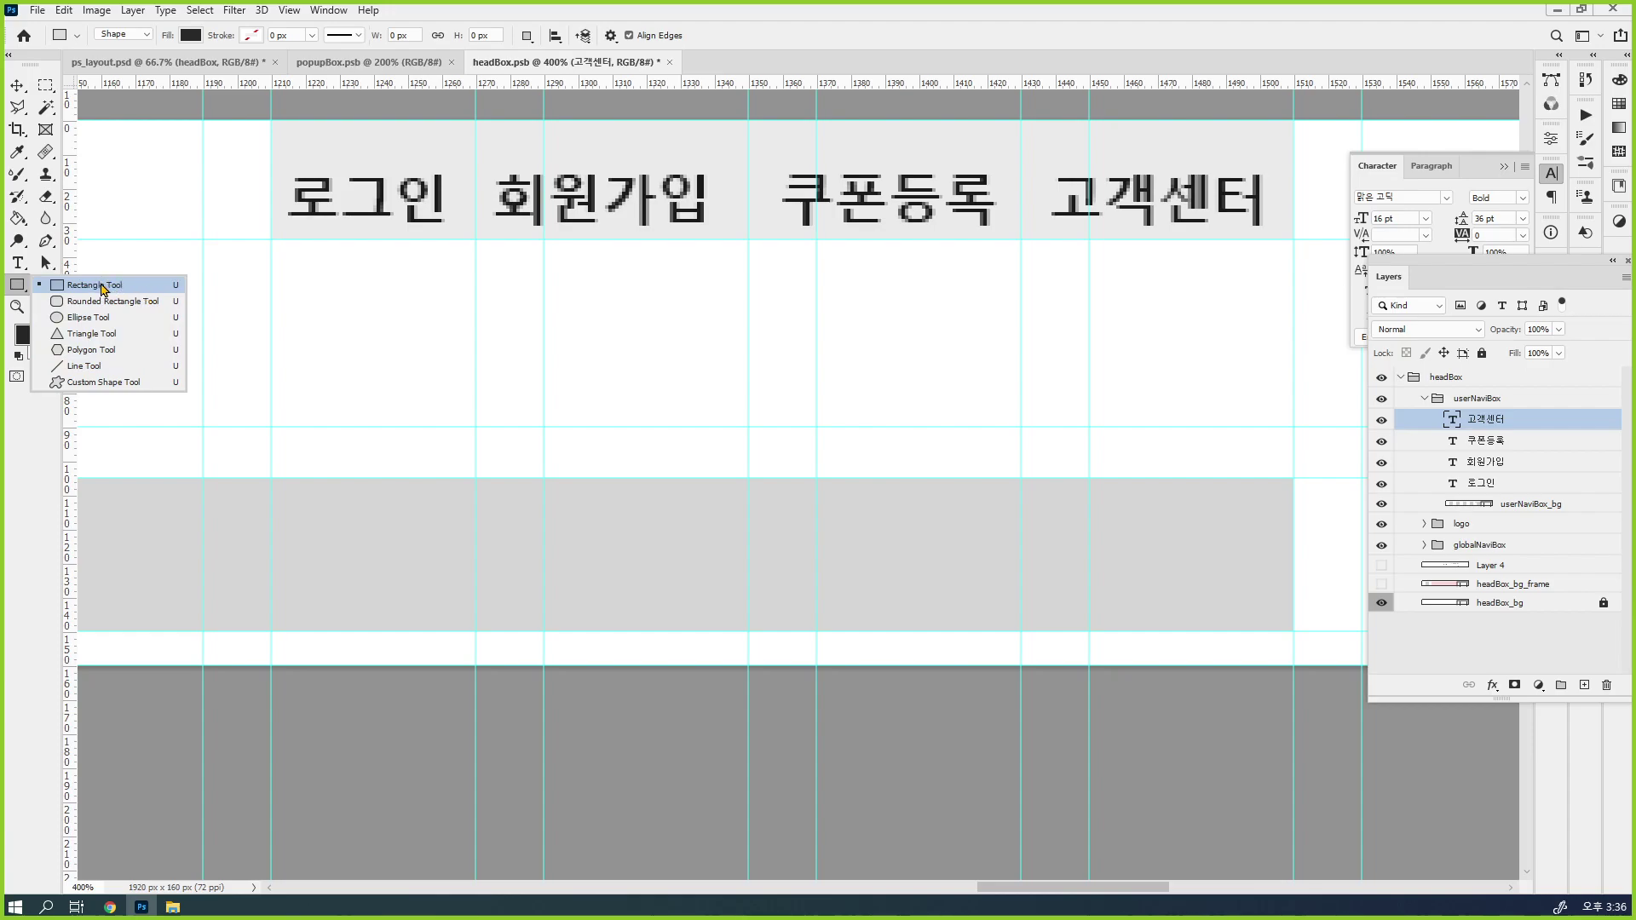
{"action": "left_click", "coordinate": [102, 288]}
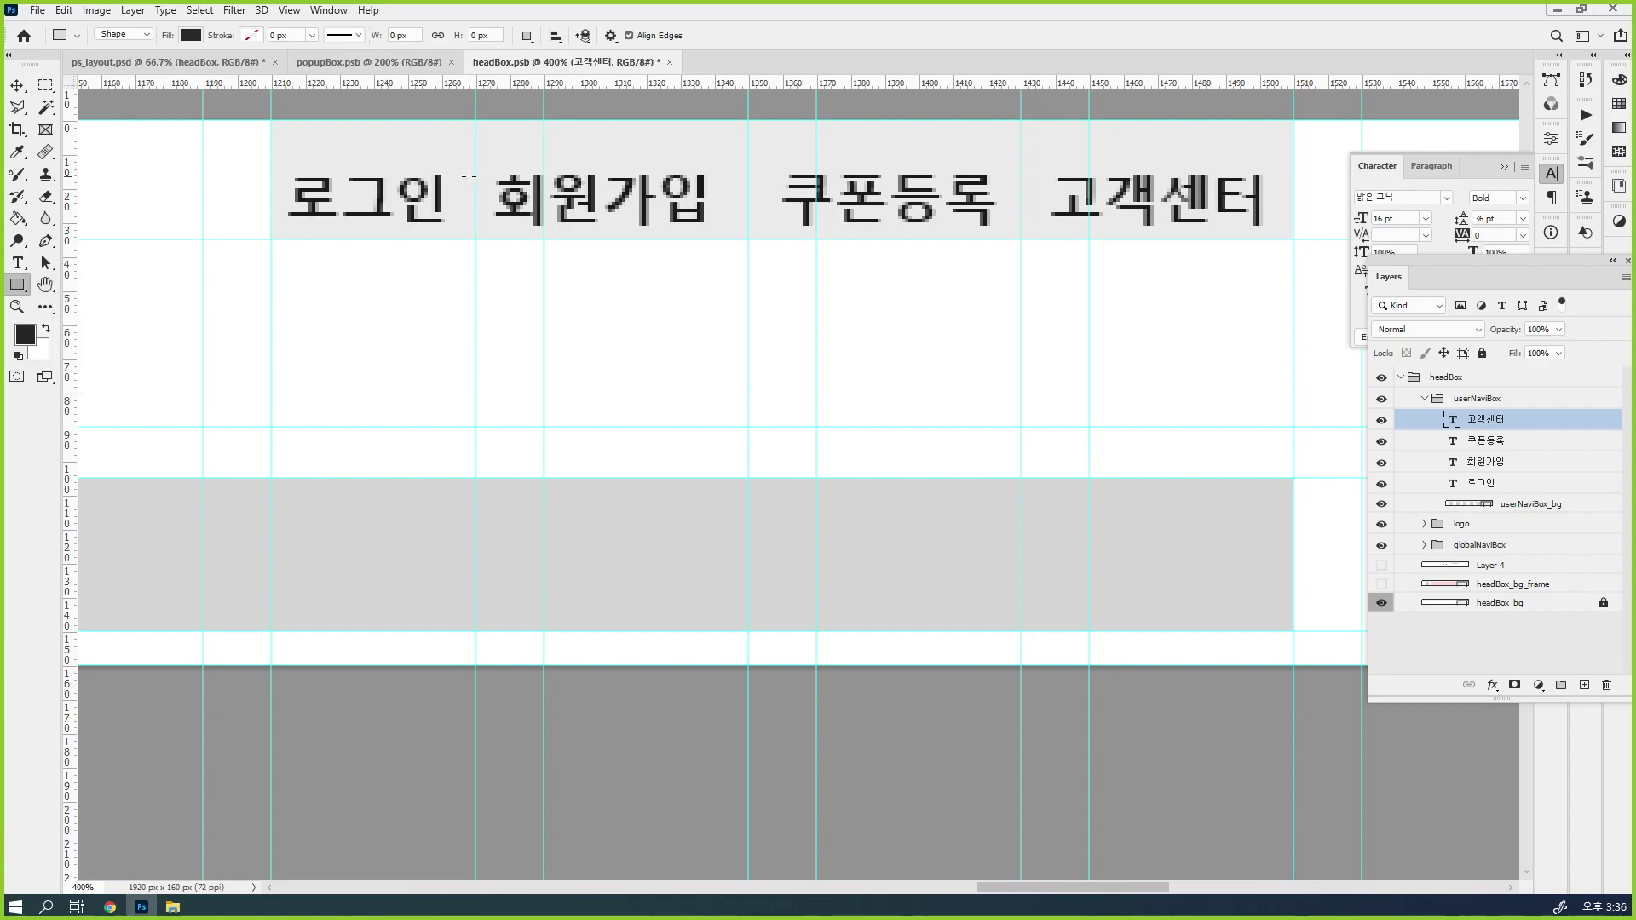
{"action": "left_click_drag", "start_coordinate": [465, 174], "coordinate": [468, 224]}
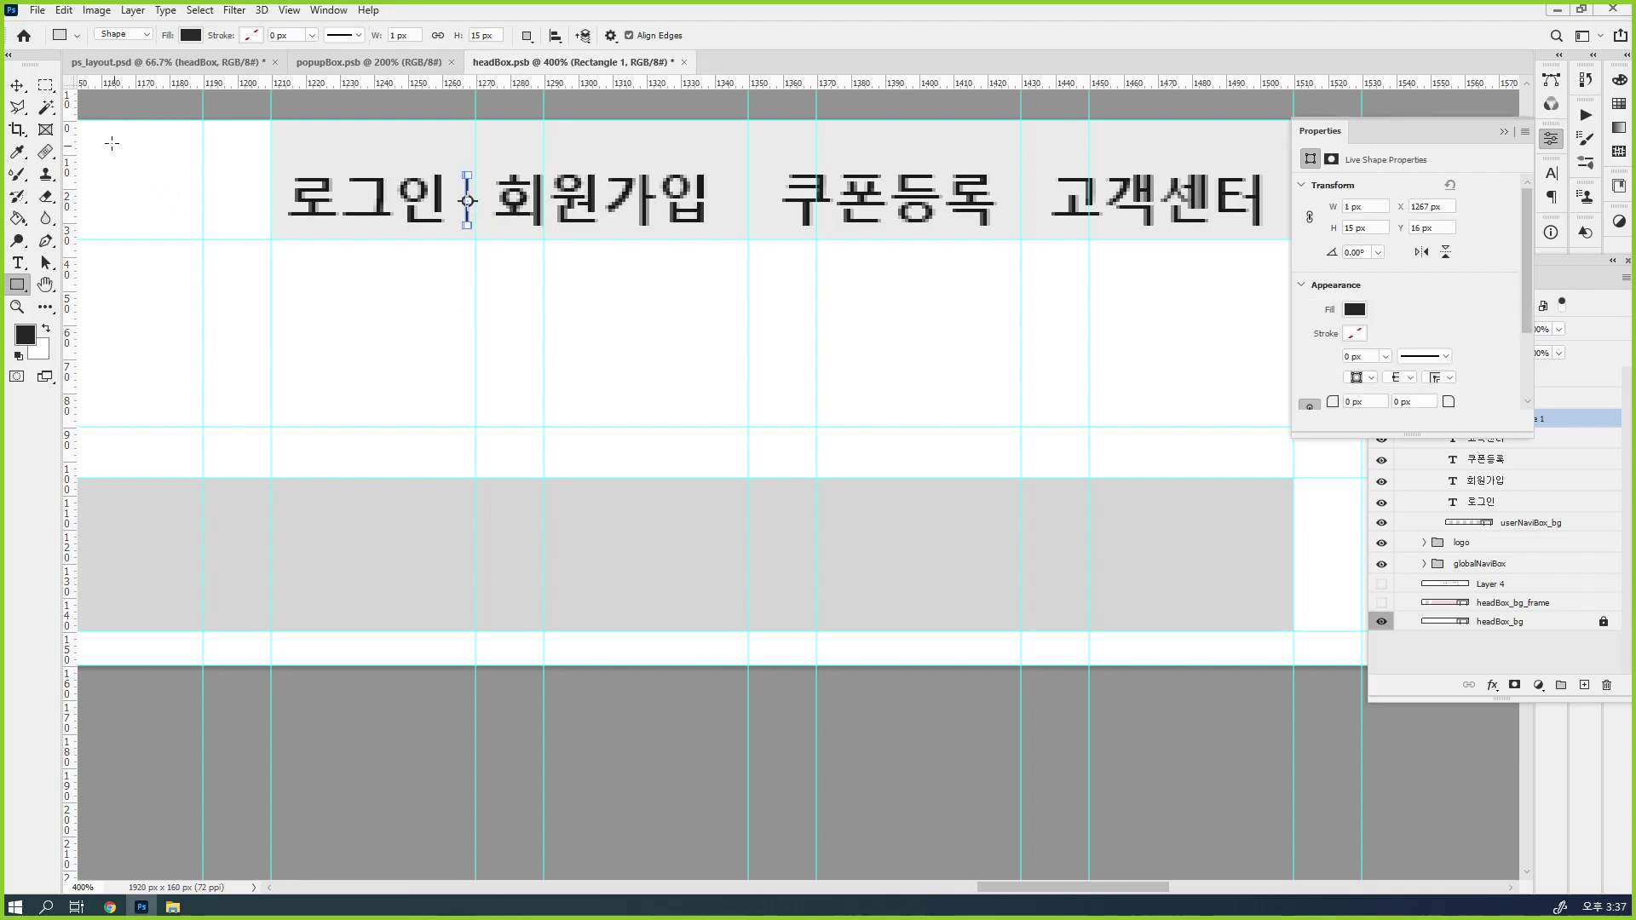
Nudge the divider 2 px right so it sits at X 1269 px between 로그인 and 회원가입
{"action": "left_click", "coordinate": [17, 85]}
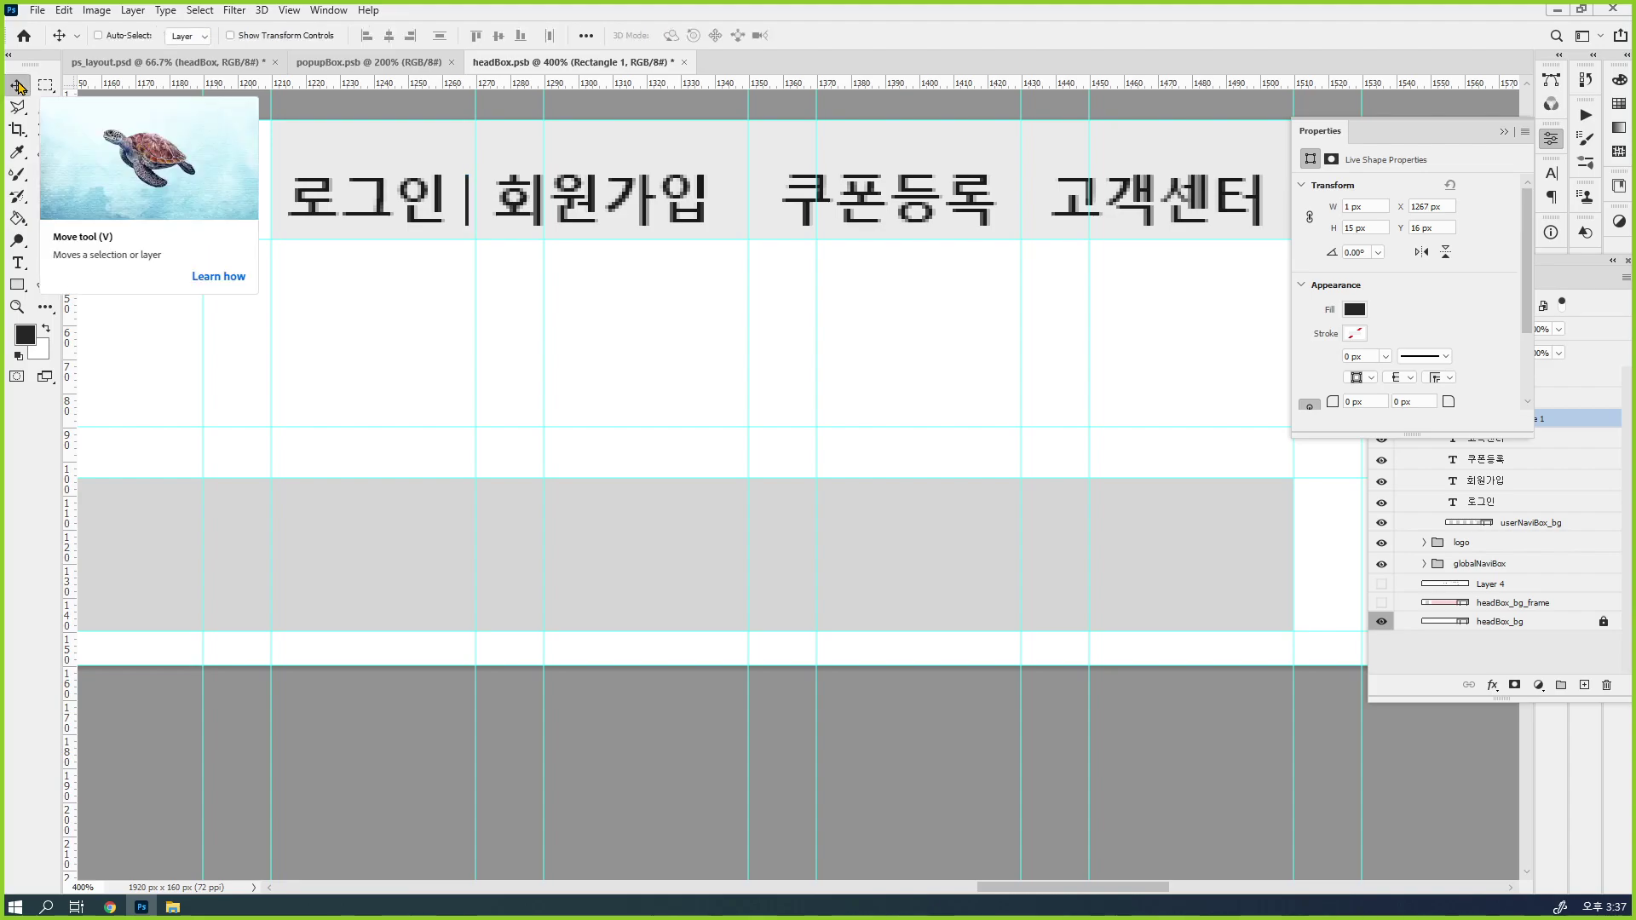
{"action": "key", "text": "ctrl+t"}
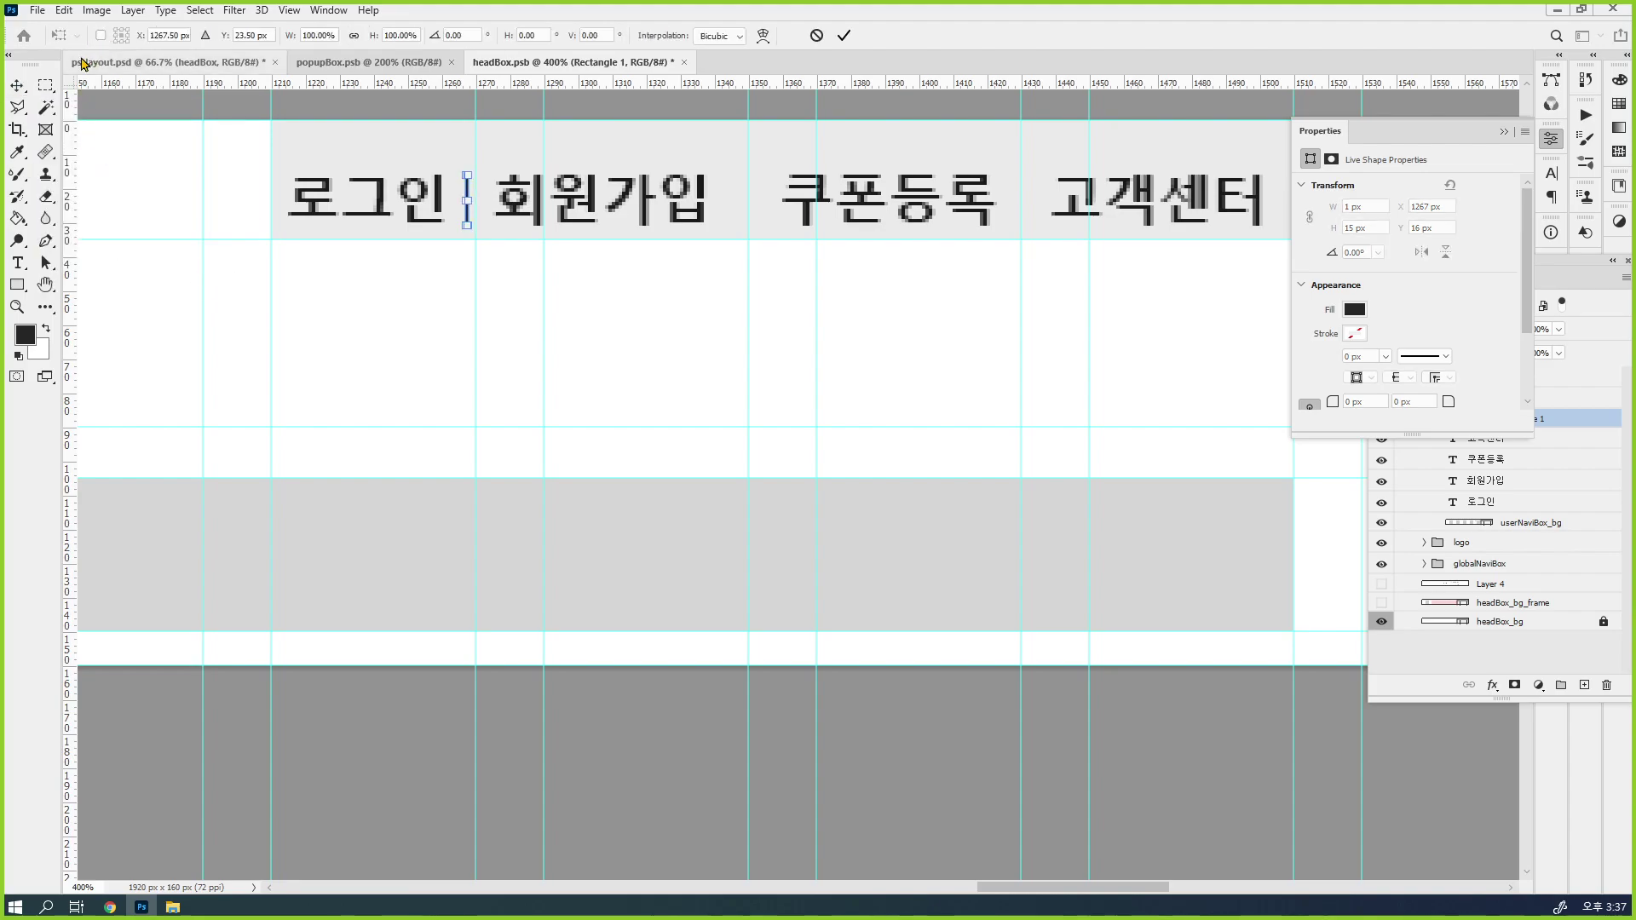
{"action": "key", "text": "Return"}
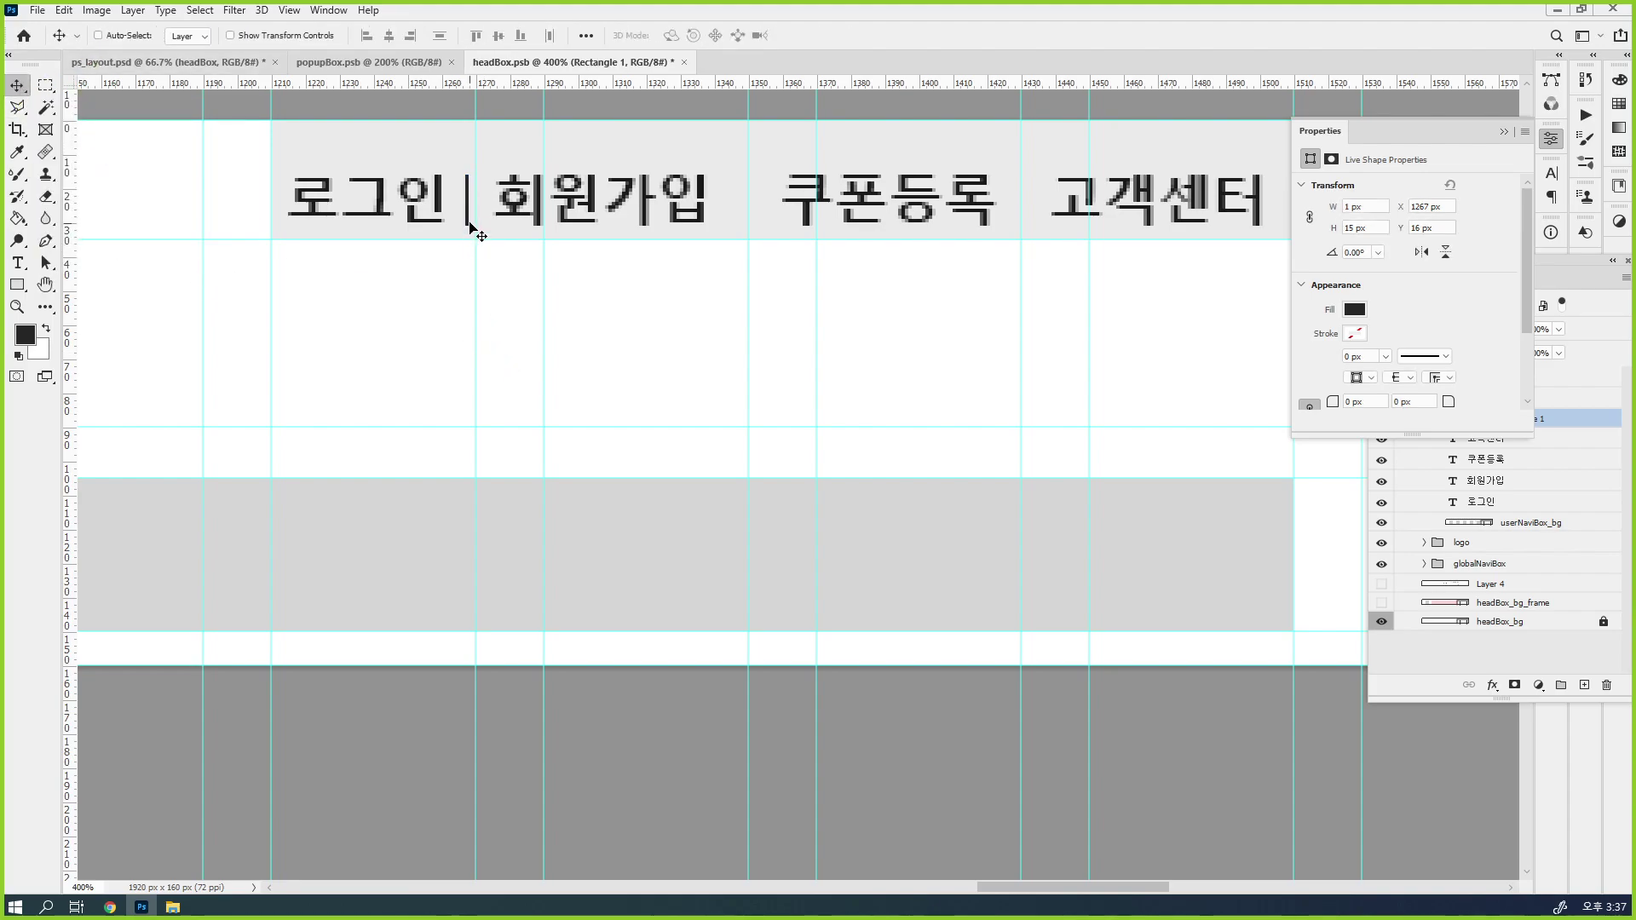
{"action": "key", "text": "Right"}
{"action": "key", "text": "Right"}
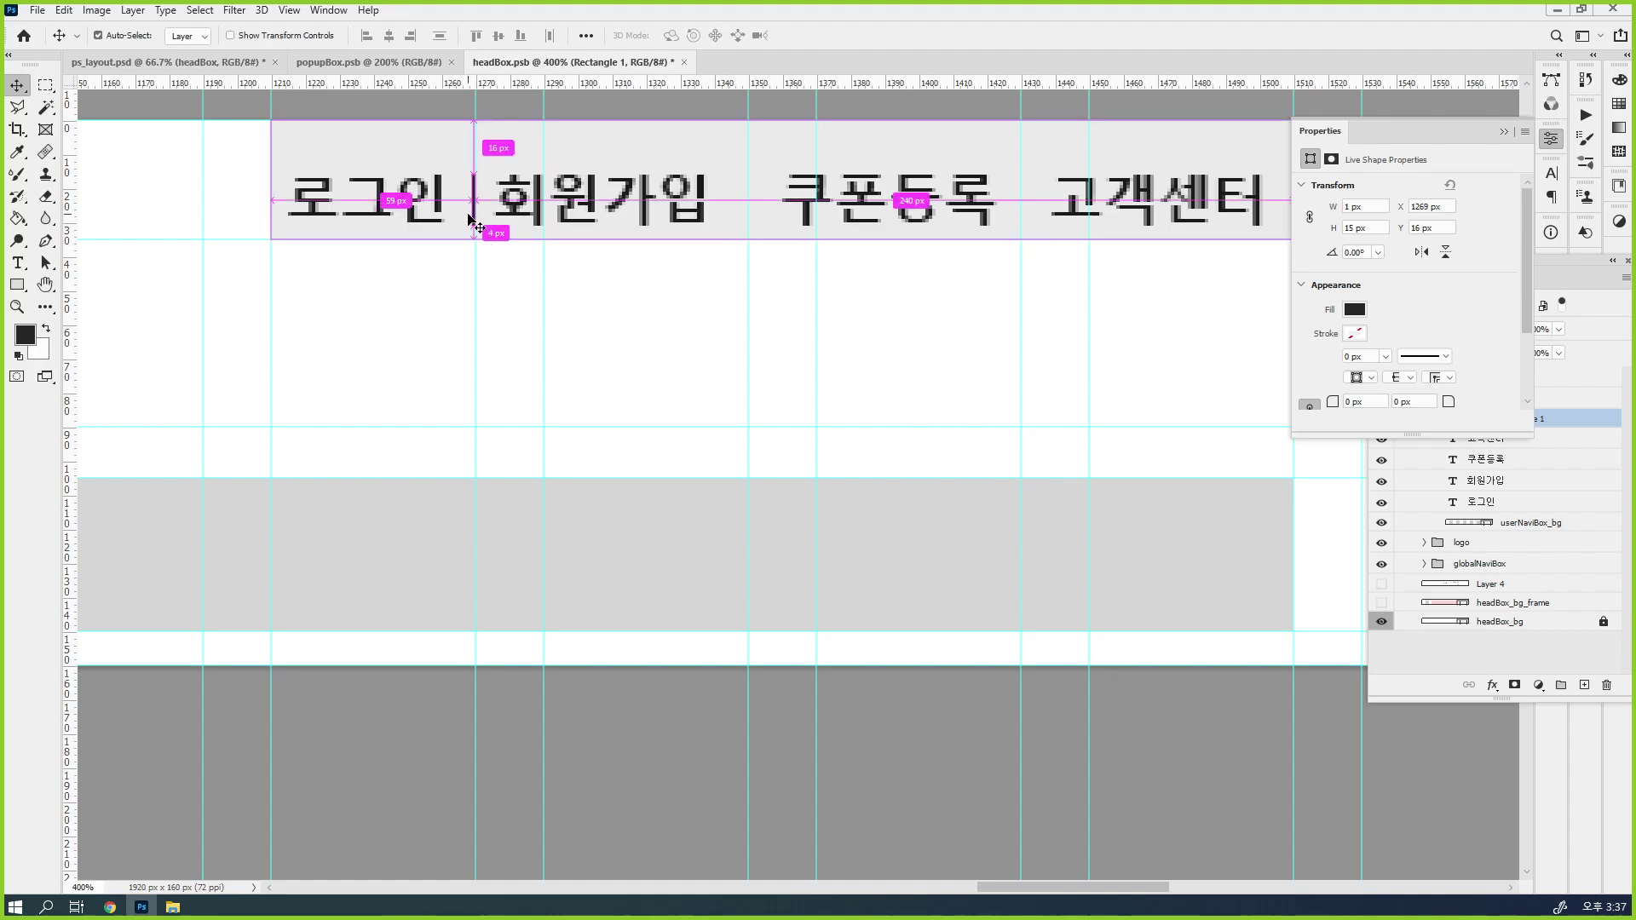
Duplicate the divider and shift the copy 80 px right, between 회원가입 and 쿠폰등록
{"action": "key", "text": "ctrl+j"}
{"action": "key", "text": "shift+Right"}
{"action": "key", "text": "shift+Right"}
{"action": "key", "text": "shift+Right"}
{"action": "key", "text": "shift+Right"}
{"action": "key", "text": "shift+Right"}
{"action": "key", "text": "shift+Right"}
{"action": "key", "text": "shift+Right"}
{"action": "key", "text": "shift+Right"}
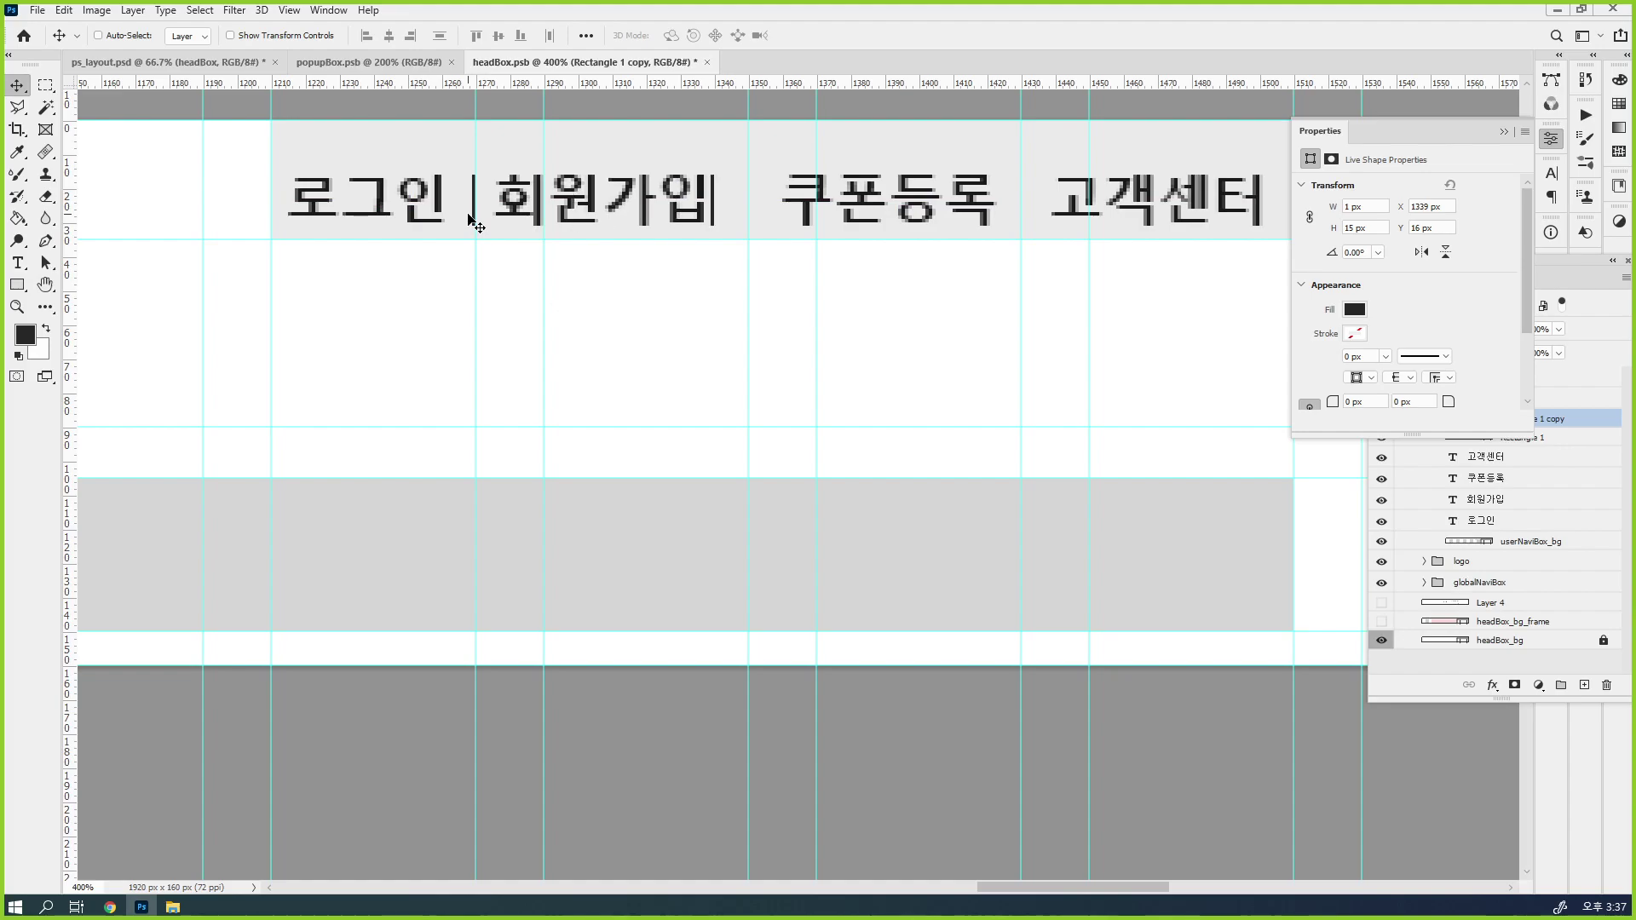
Duplicate the second divider and shift the copy 80 px right between 쿠폰등록 and 고객센터, then collapse the shape properties
{"action": "key", "text": "ctrl+j"}
{"action": "key", "text": "shift+Right"}
{"action": "key", "text": "shift+Right"}
{"action": "key", "text": "shift+Right"}
{"action": "key", "text": "shift+Right"}
{"action": "key", "text": "shift+Right"}
{"action": "key", "text": "shift+Right"}
{"action": "key", "text": "shift+Right"}
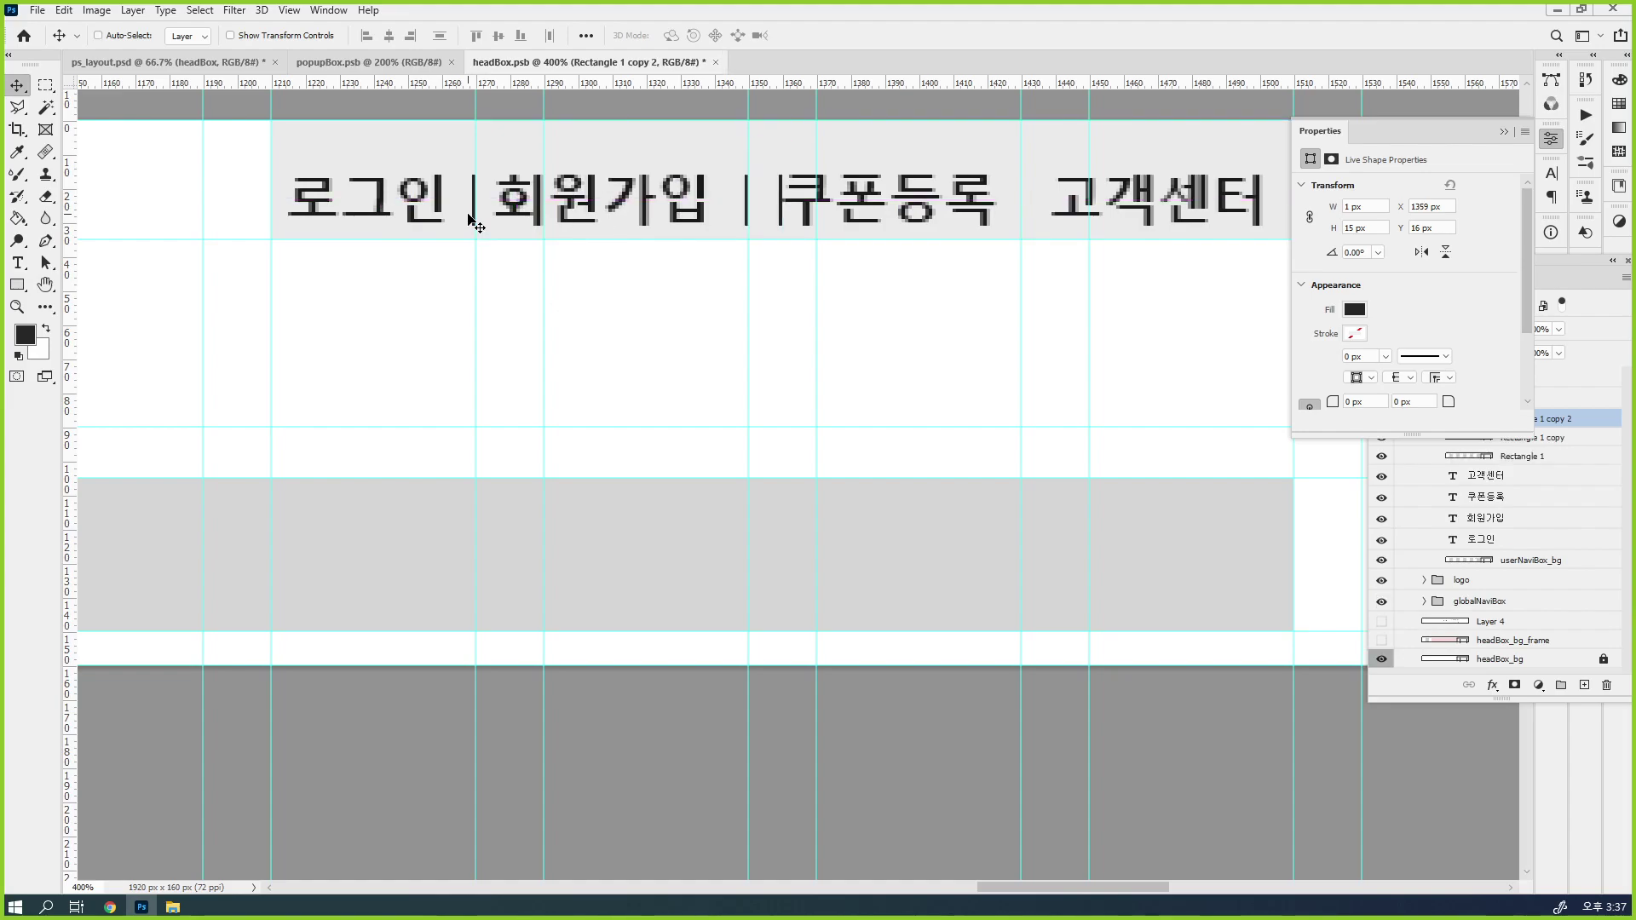
{"action": "key", "text": "shift+Right"}
{"action": "left_click", "coordinate": [1550, 138]}
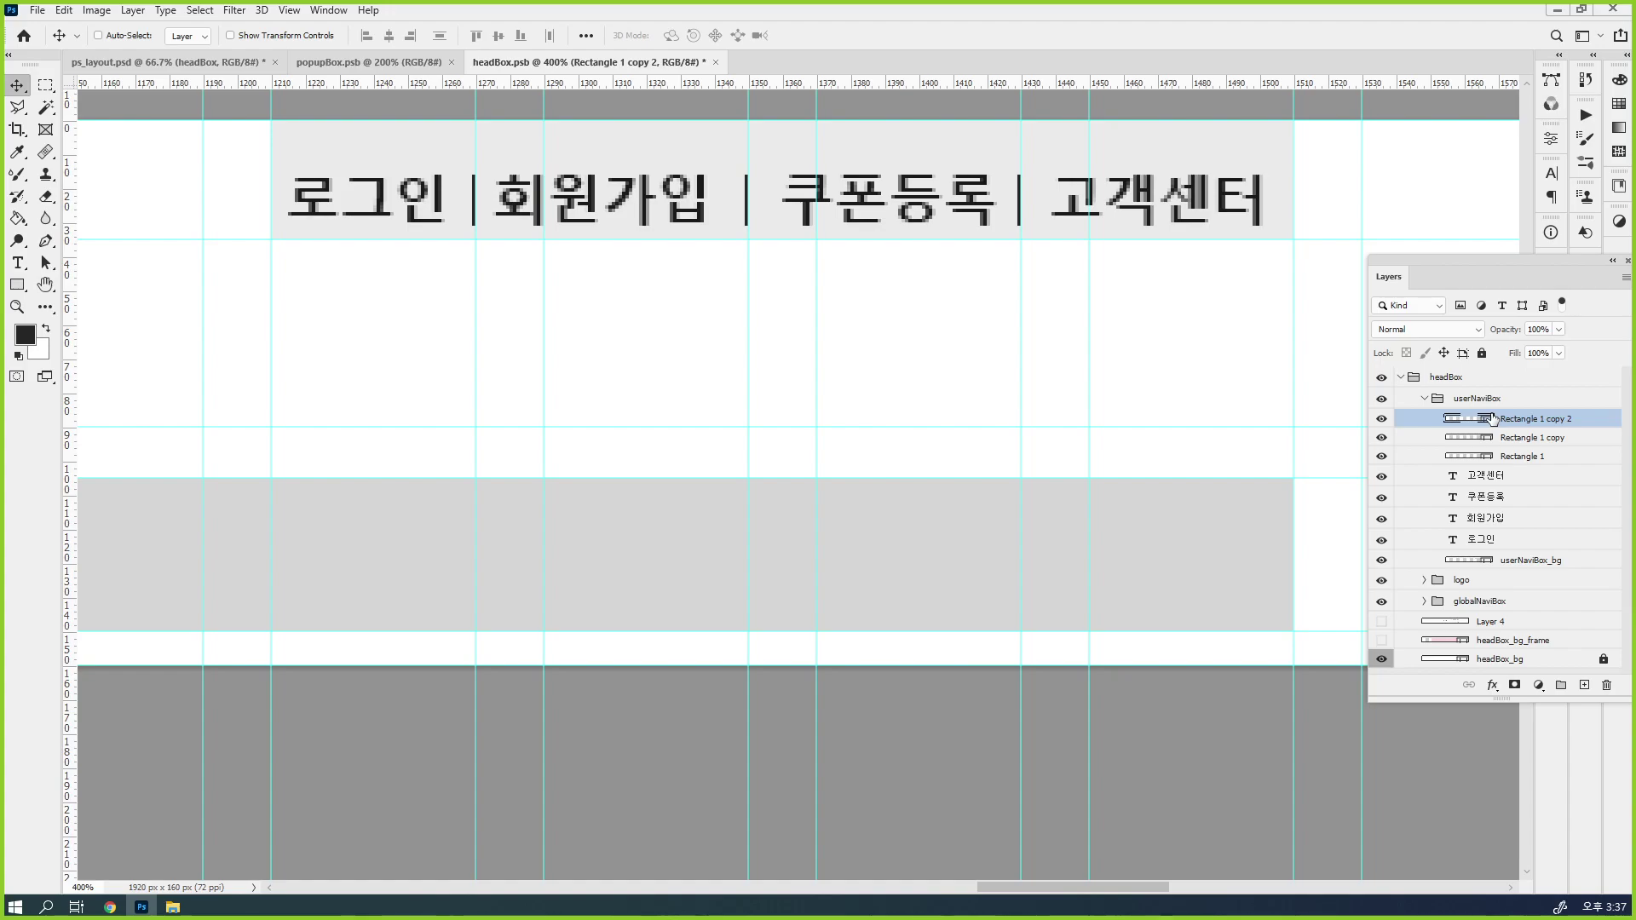
Raise the 로그인 text layer to the top of the userNaviBox group
{"action": "left_click", "coordinate": [1381, 541]}
{"action": "left_click", "coordinate": [1380, 540]}
{"action": "left_click", "coordinate": [1471, 546]}
{"action": "key", "text": "ctrl+bracketright"}
{"action": "key", "text": "ctrl+bracketright"}
{"action": "key", "text": "ctrl+bracketright"}
{"action": "key", "text": "ctrl+bracketright"}
{"action": "key", "text": "ctrl+bracketright"}
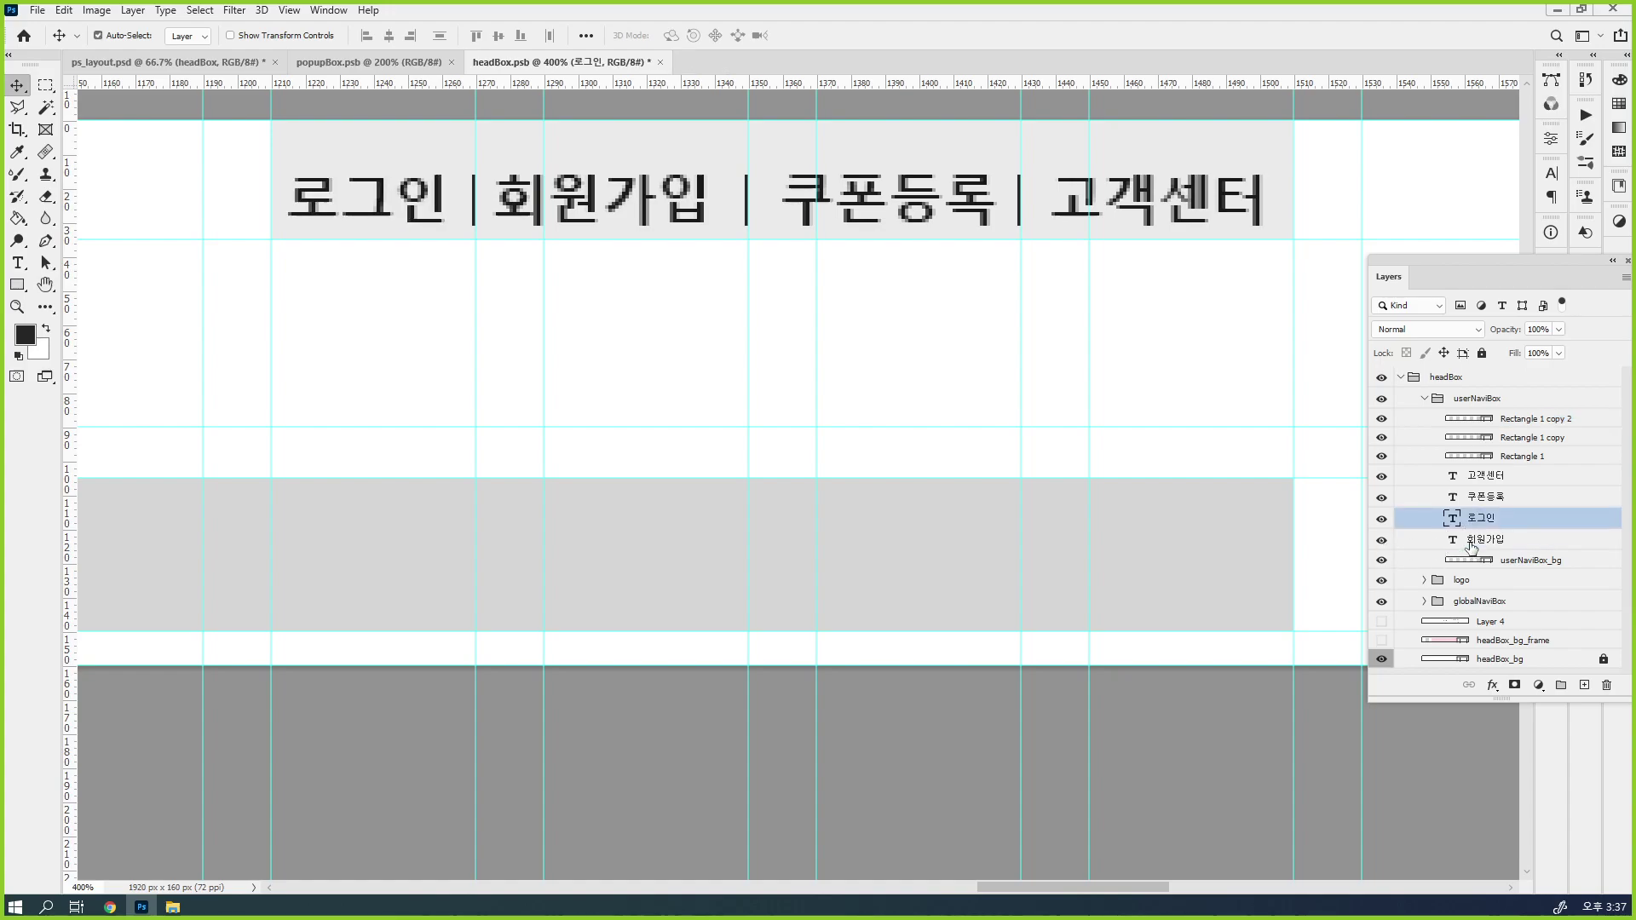
{"action": "key", "text": "ctrl+bracketright"}
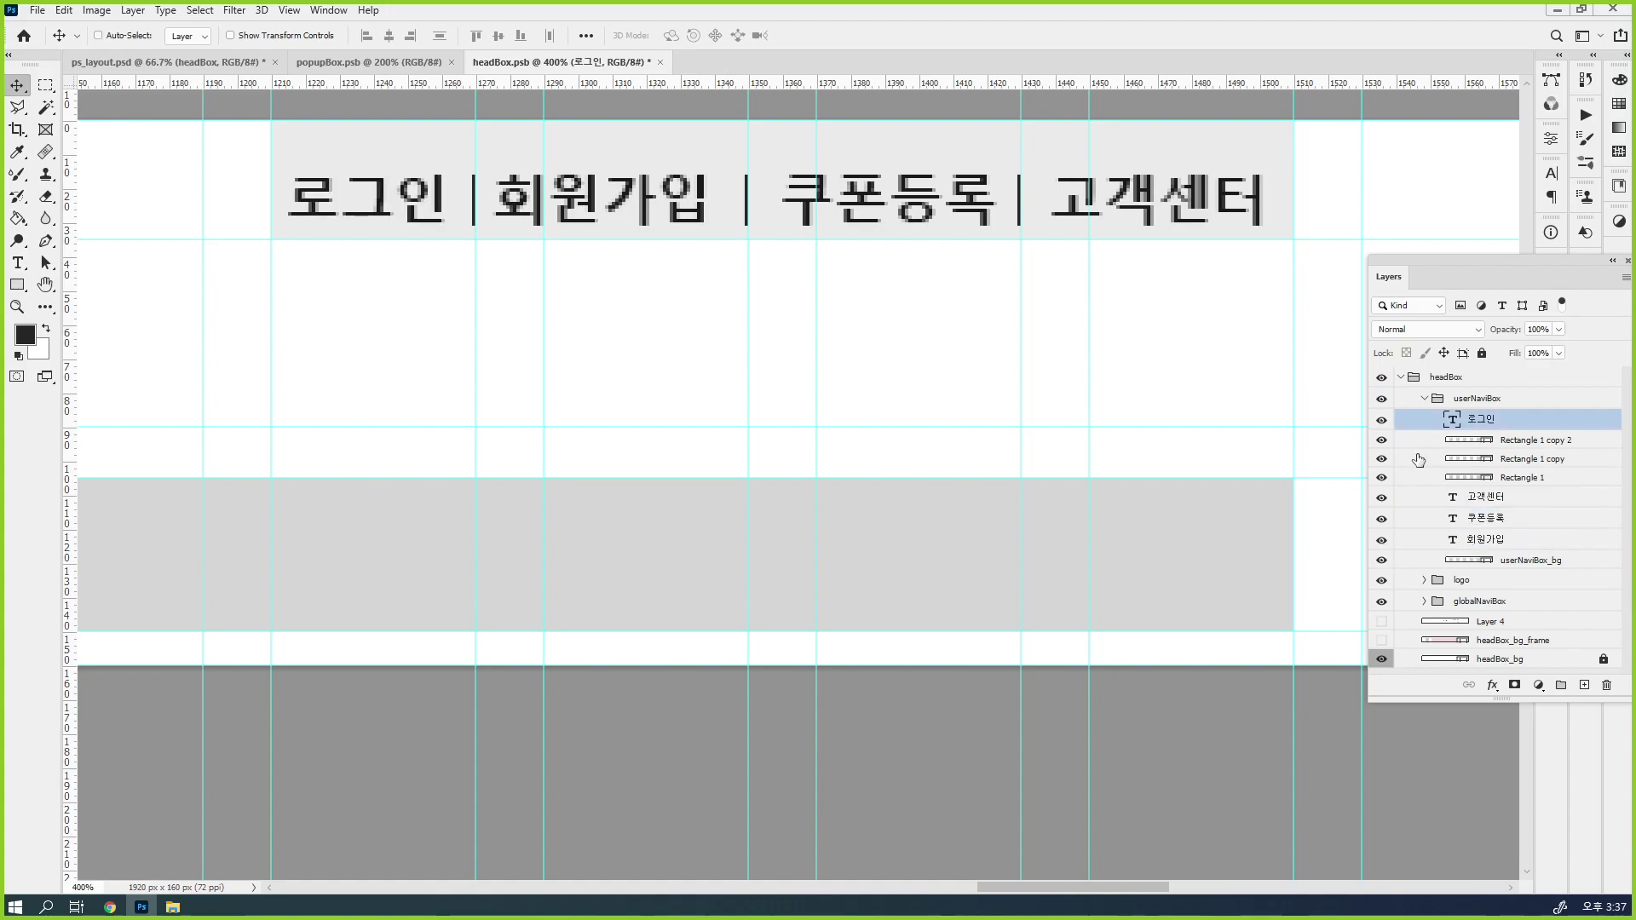
Raise the first divider's layer, Rectangle 1, to directly below the 로그인 layer
{"action": "left_click", "coordinate": [1381, 479]}
{"action": "left_click", "coordinate": [1381, 479]}
{"action": "left_click", "coordinate": [1484, 479]}
{"action": "key", "text": "ctrl+bracketright"}
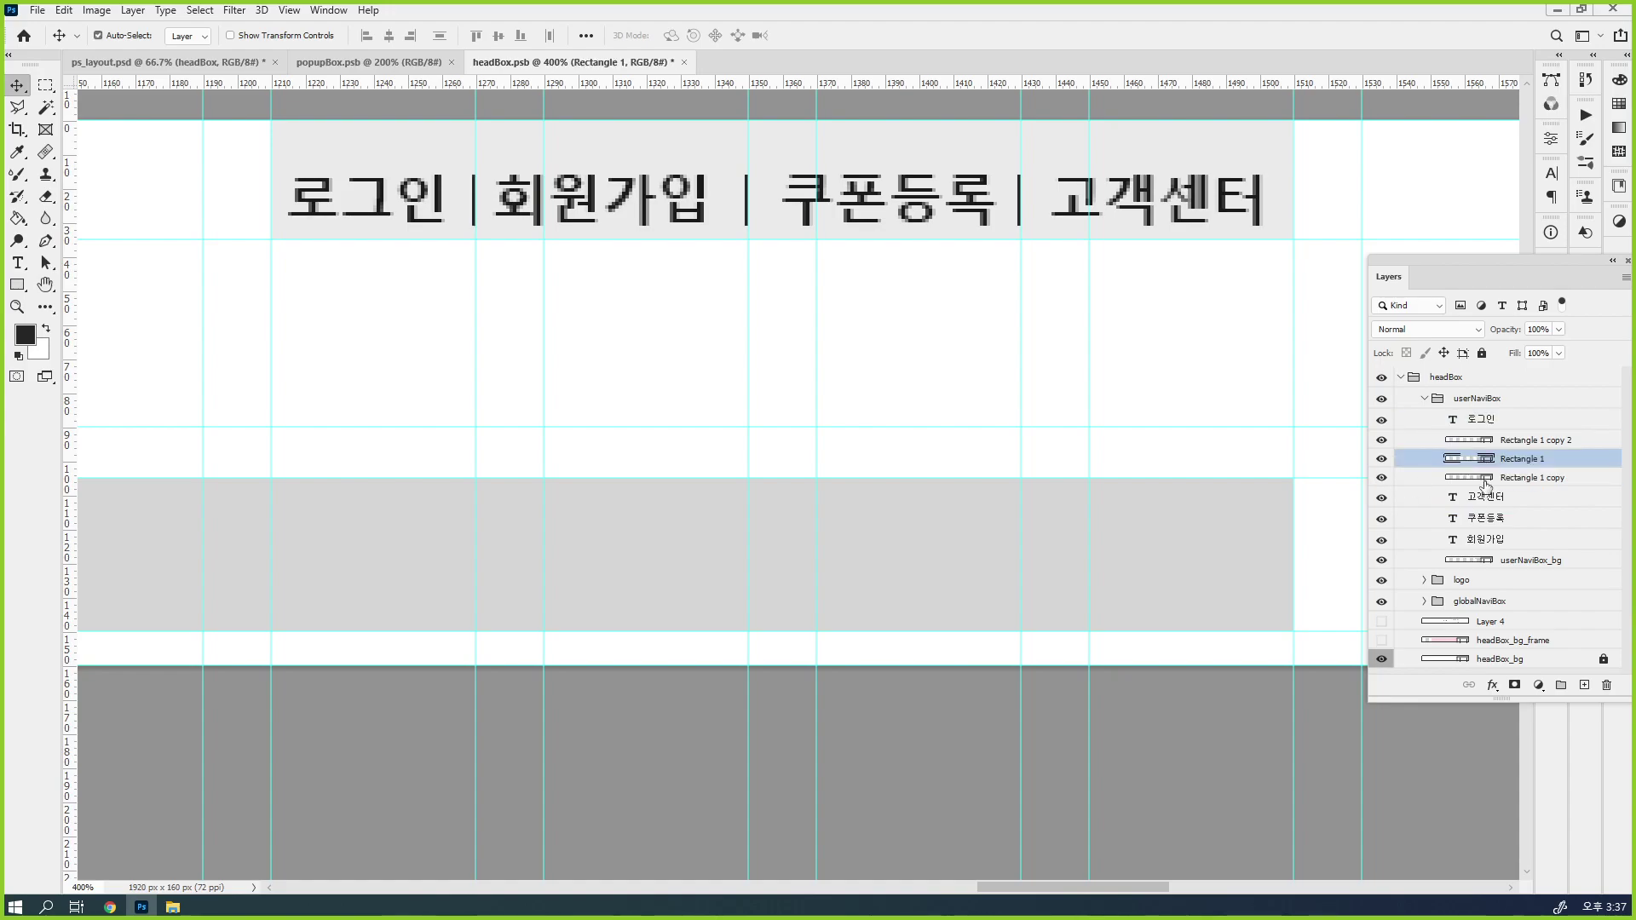
{"action": "key", "text": "ctrl+bracketright"}
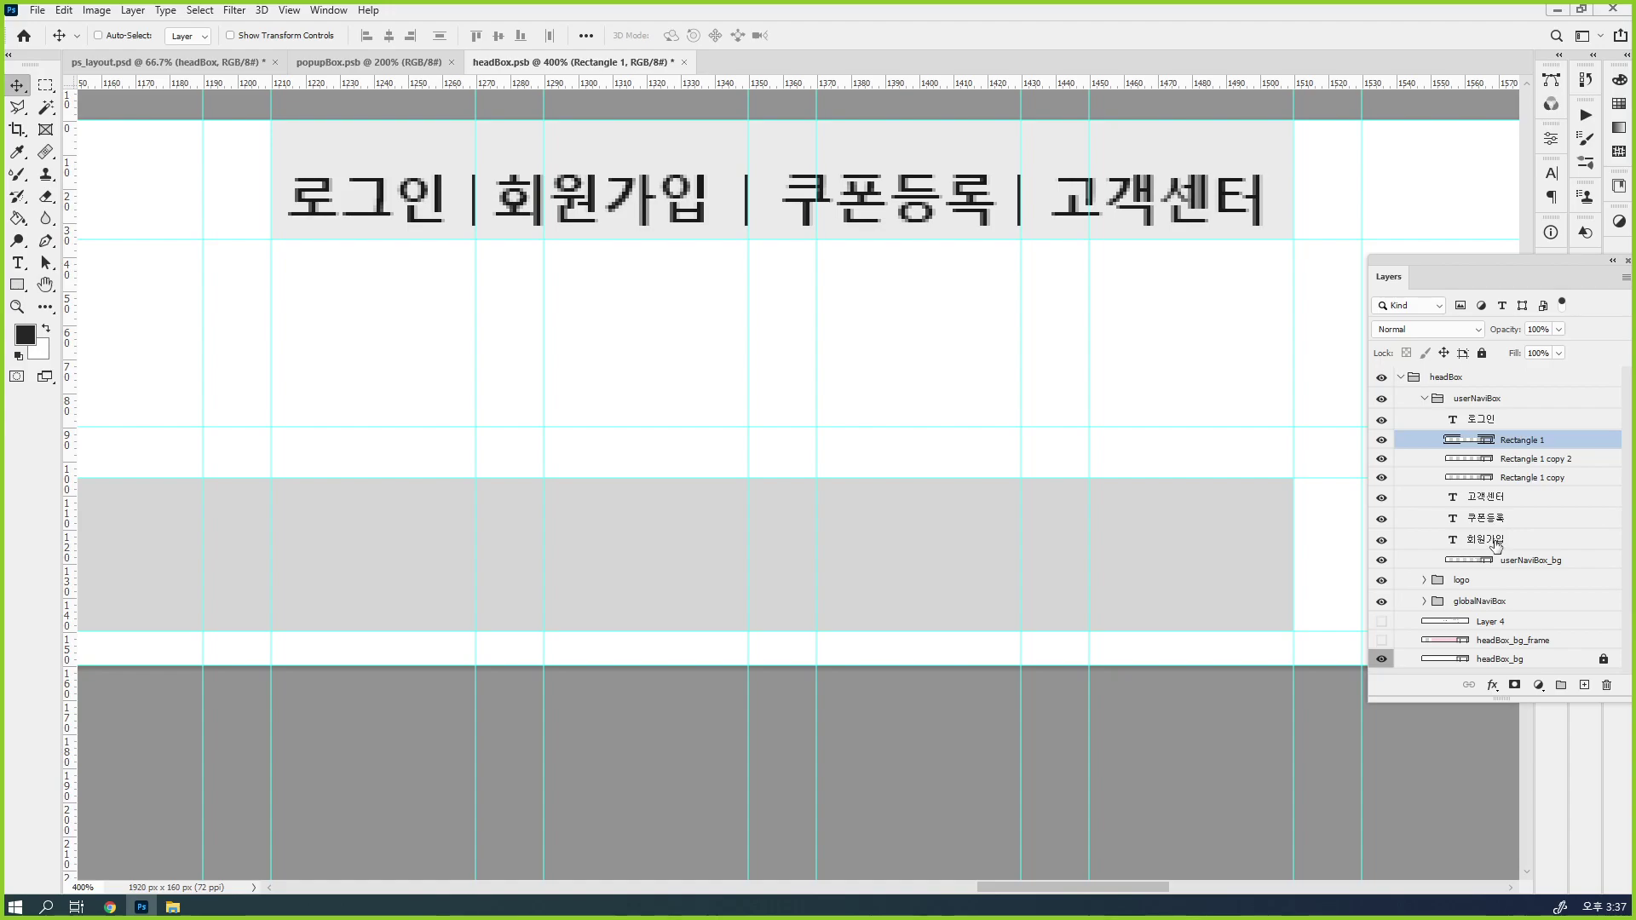
Place the 회원가입 layer directly below Rectangle 1, followed by the second divider's layer, Rectangle 1 copy
{"action": "left_click", "coordinate": [1495, 541]}
{"action": "key", "text": "ctrl+bracketright"}
{"action": "key", "text": "ctrl+bracketright"}
{"action": "key", "text": "ctrl+bracketright"}
{"action": "key", "text": "ctrl+bracketright"}
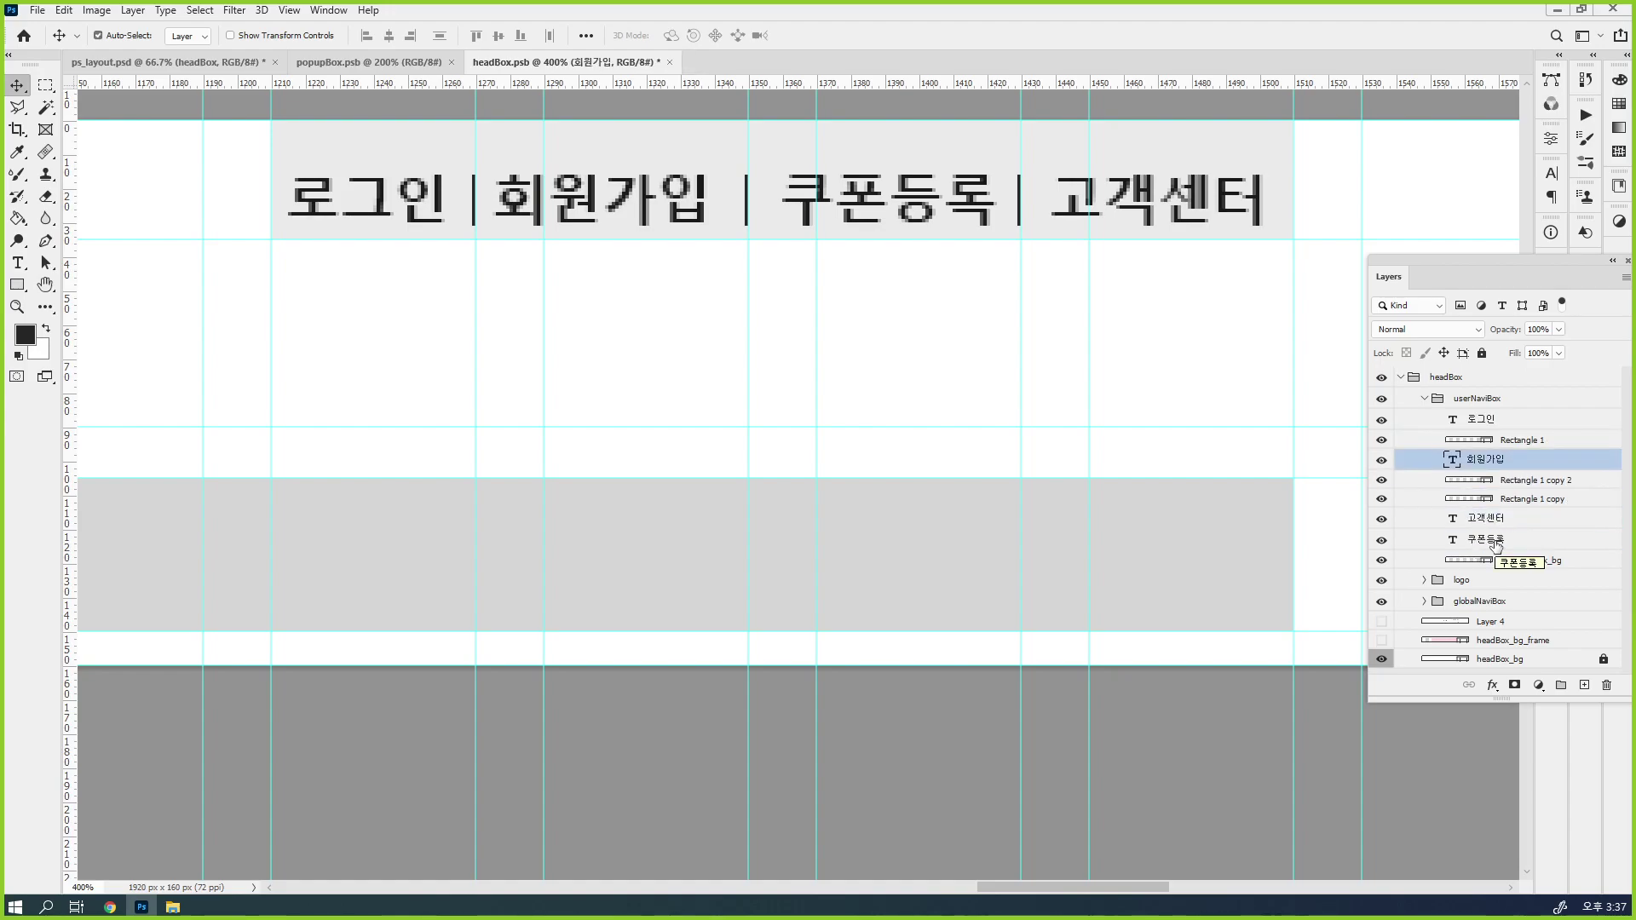
{"action": "left_click", "coordinate": [1499, 503]}
{"action": "key", "text": "ctrl+bracketright"}
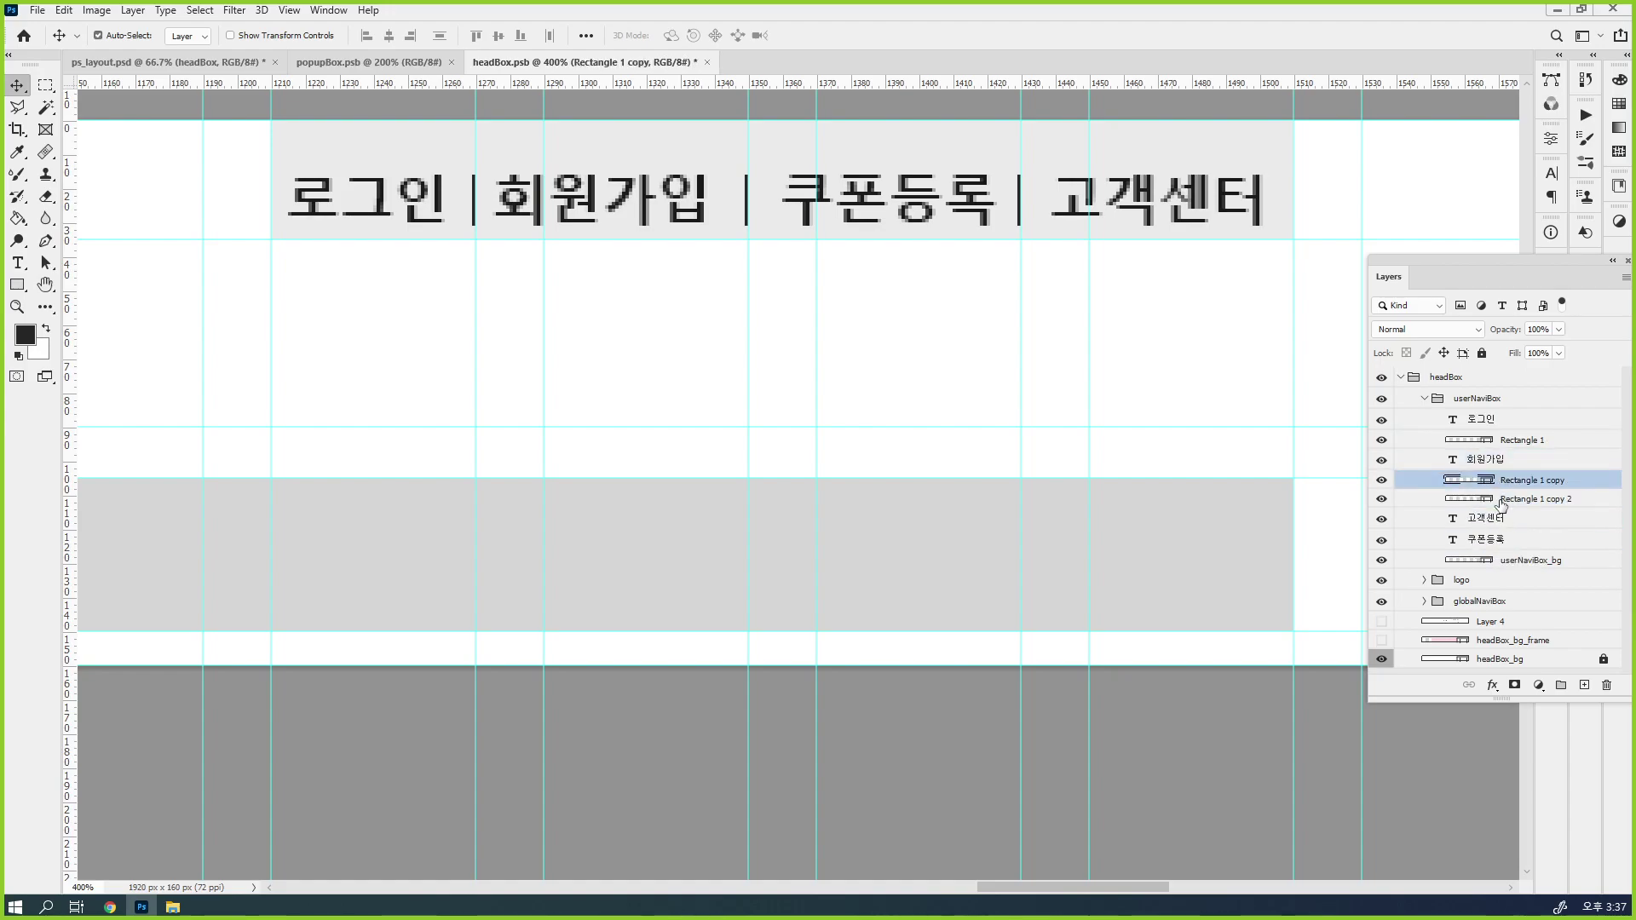
Raise the 쿠폰등록 layer to directly above Rectangle 1 copy 2, leaving 고객센터 below that divider
{"action": "left_click", "coordinate": [1501, 546]}
{"action": "key", "text": "ctrl+bracketright"}
{"action": "key", "text": "ctrl+bracketright"}
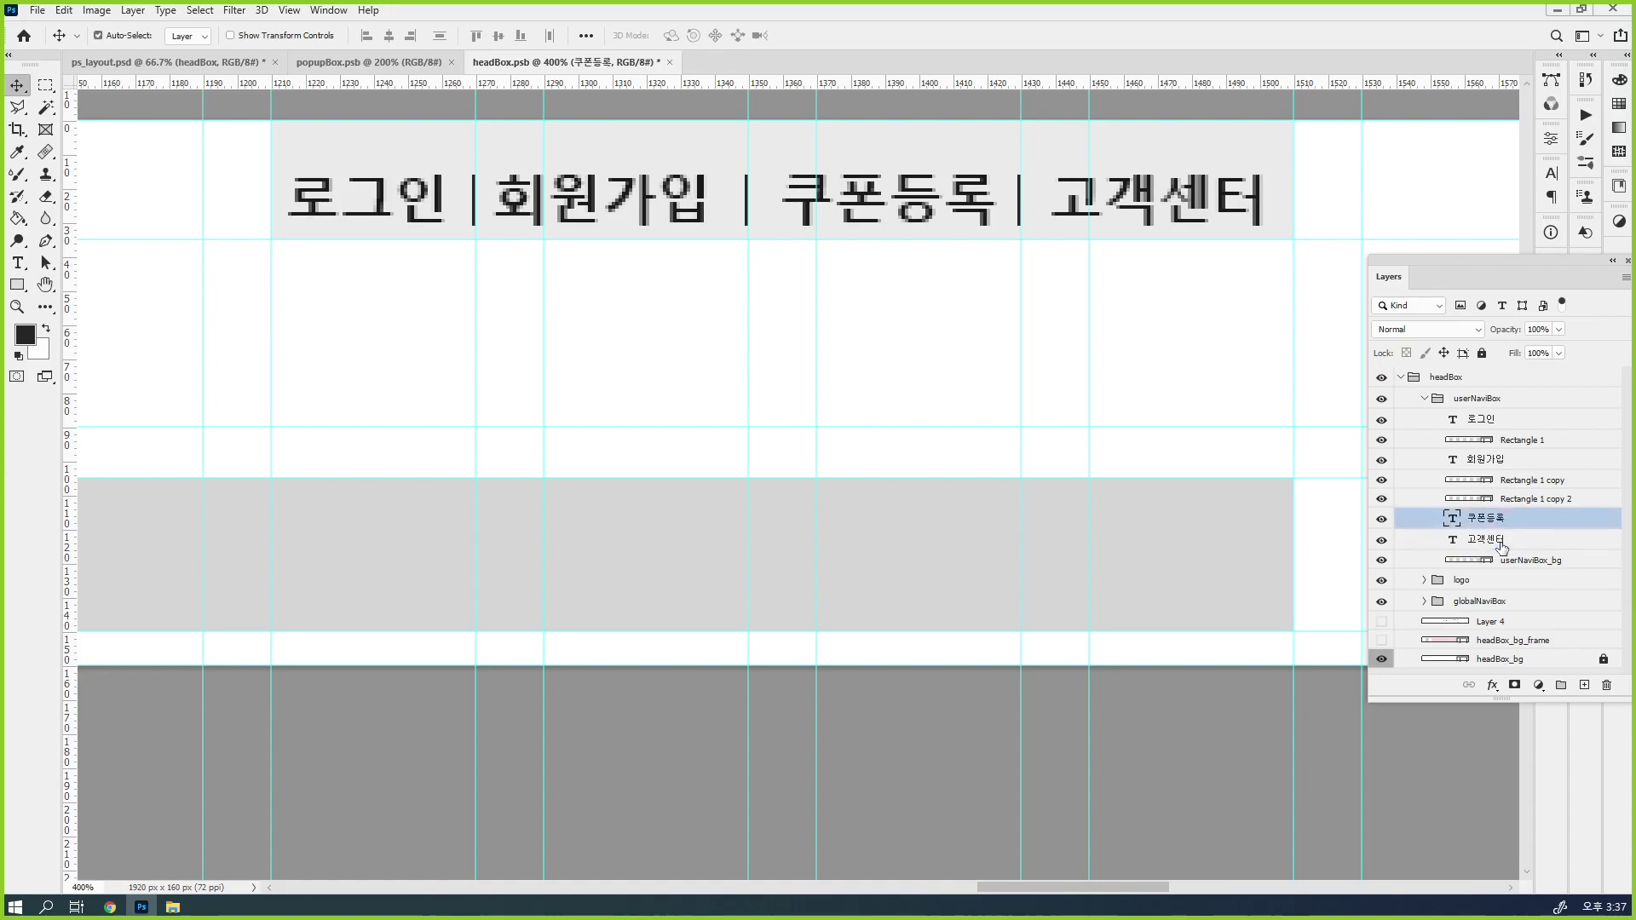
{"action": "left_click", "coordinate": [1521, 528]}
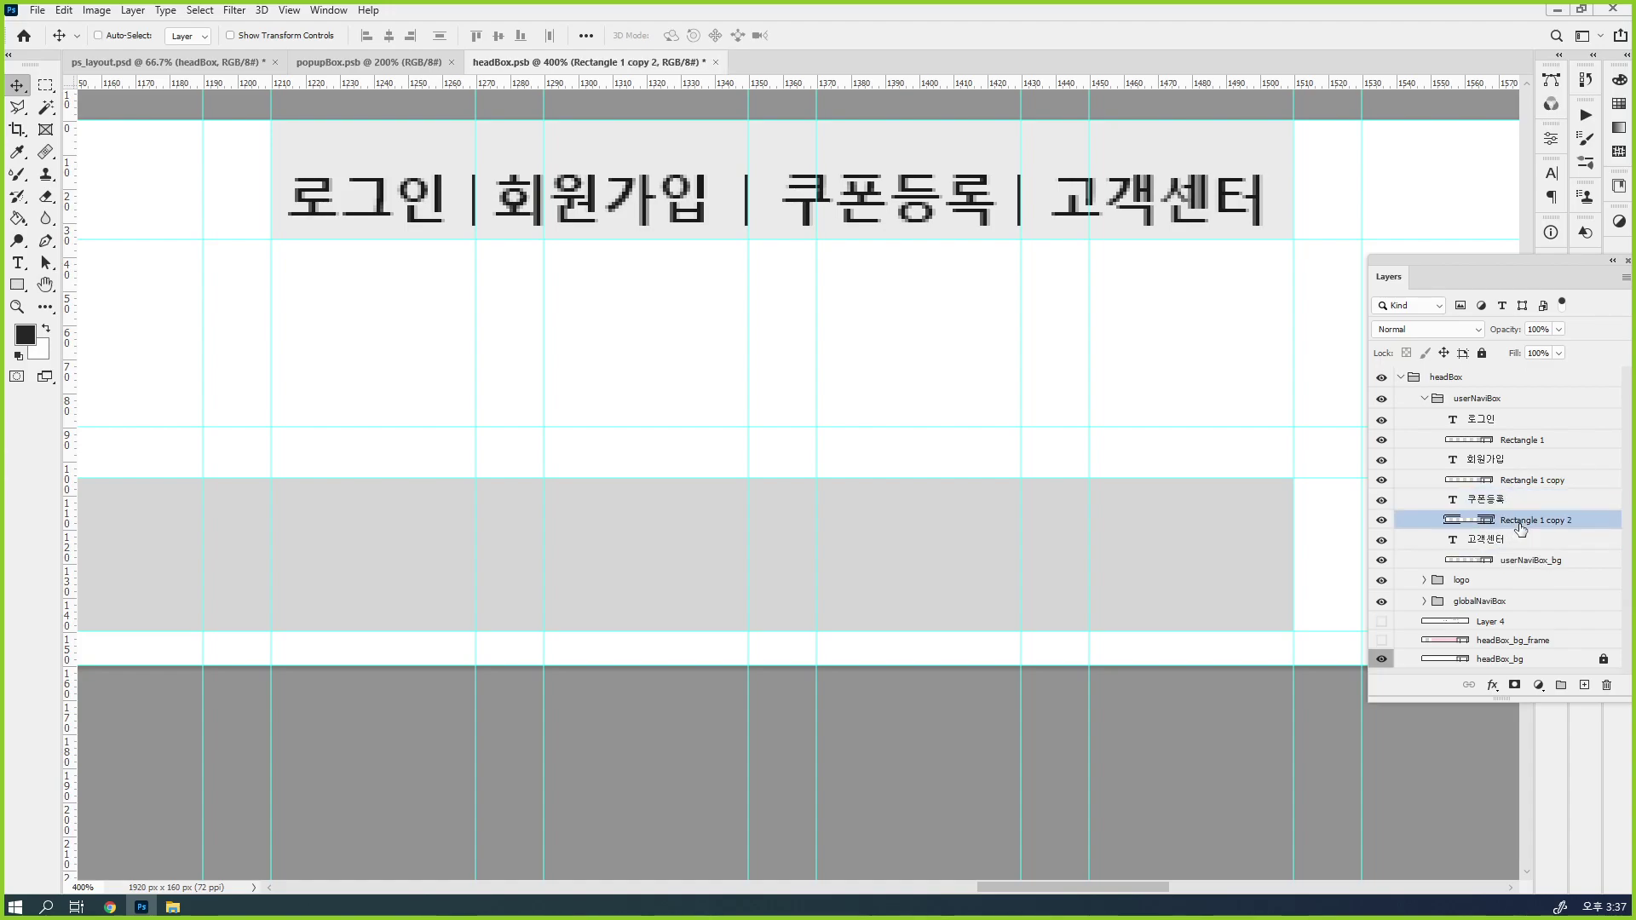
Toggle the visibility of the userNaviBox text and divider layers one by one to check their stacking order
{"action": "left_click", "coordinate": [1499, 567]}
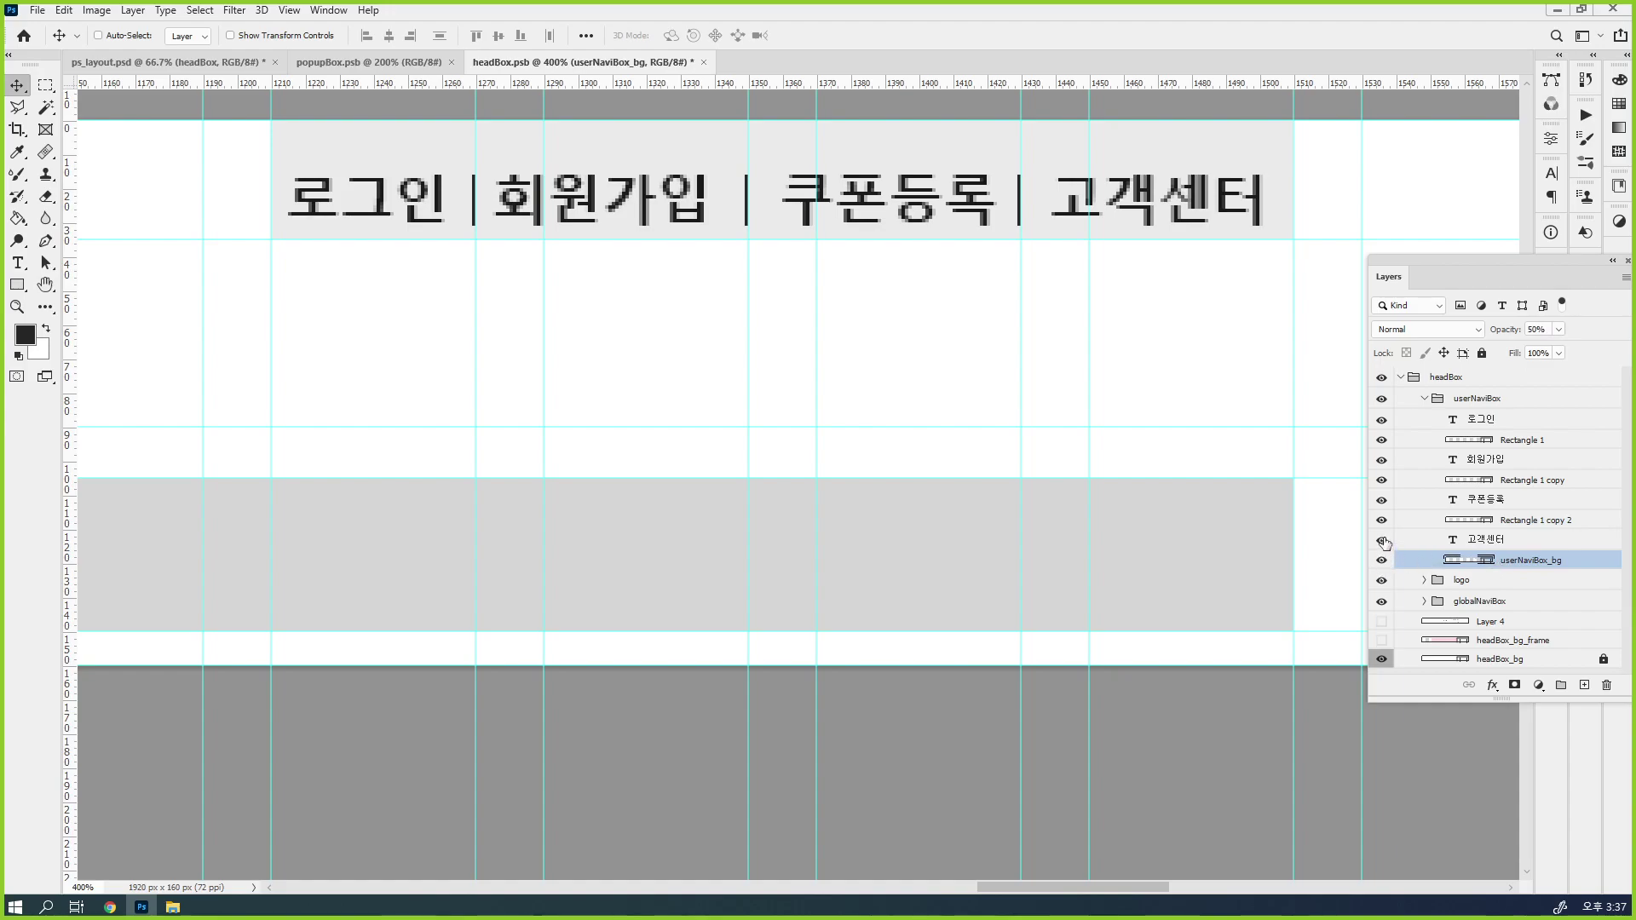
{"action": "left_click", "coordinate": [1381, 540]}
{"action": "left_click", "coordinate": [1382, 540]}
{"action": "left_click", "coordinate": [1382, 540]}
{"action": "left_click", "coordinate": [1382, 540]}
{"action": "left_click", "coordinate": [1382, 520]}
{"action": "left_click", "coordinate": [1382, 520]}
{"action": "left_click", "coordinate": [1382, 500]}
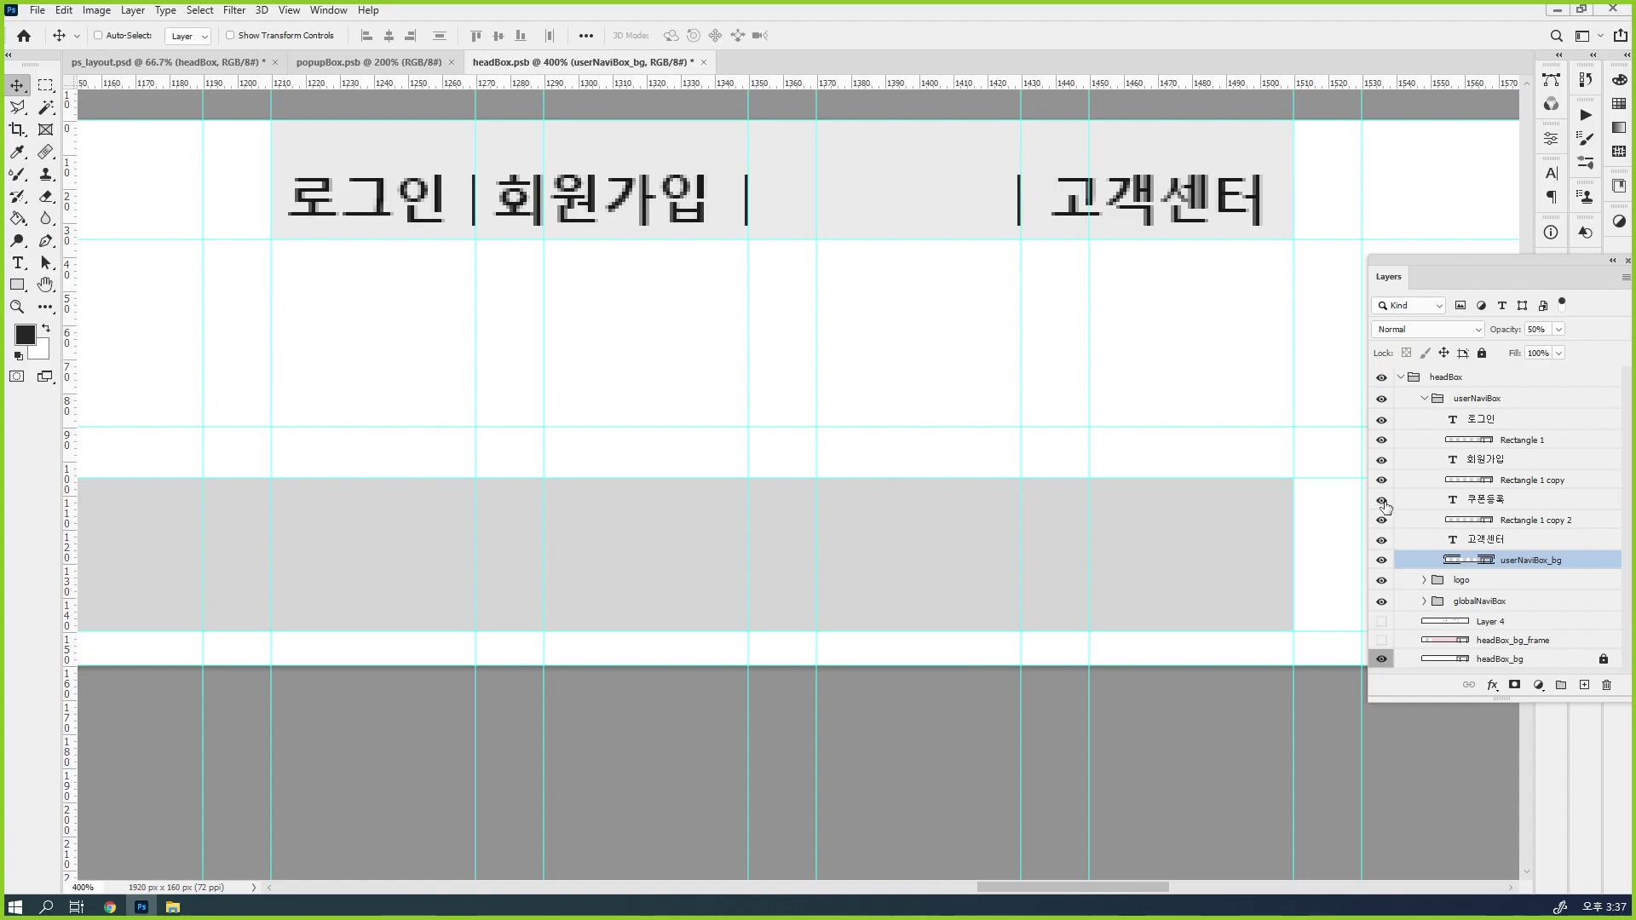
{"action": "left_click", "coordinate": [1382, 500]}
{"action": "left_click", "coordinate": [1382, 460]}
{"action": "left_click", "coordinate": [1382, 460]}
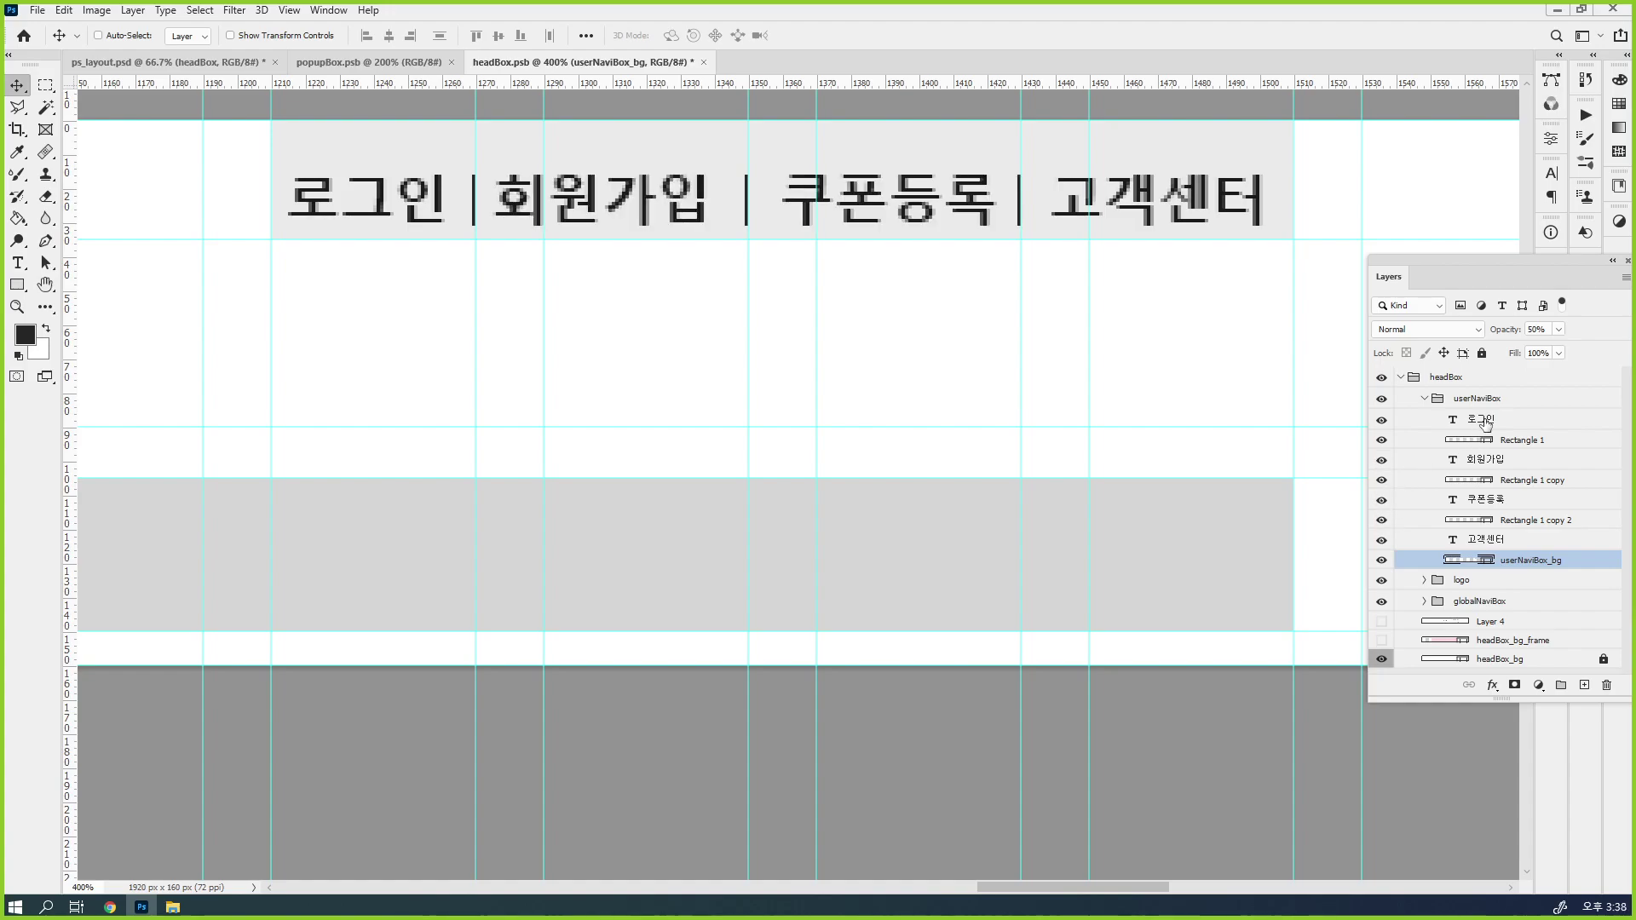
Select all text and divider layers from 로그인 to 고객센터 and distribute them horizontally
{"action": "left_click", "coordinate": [1480, 422]}
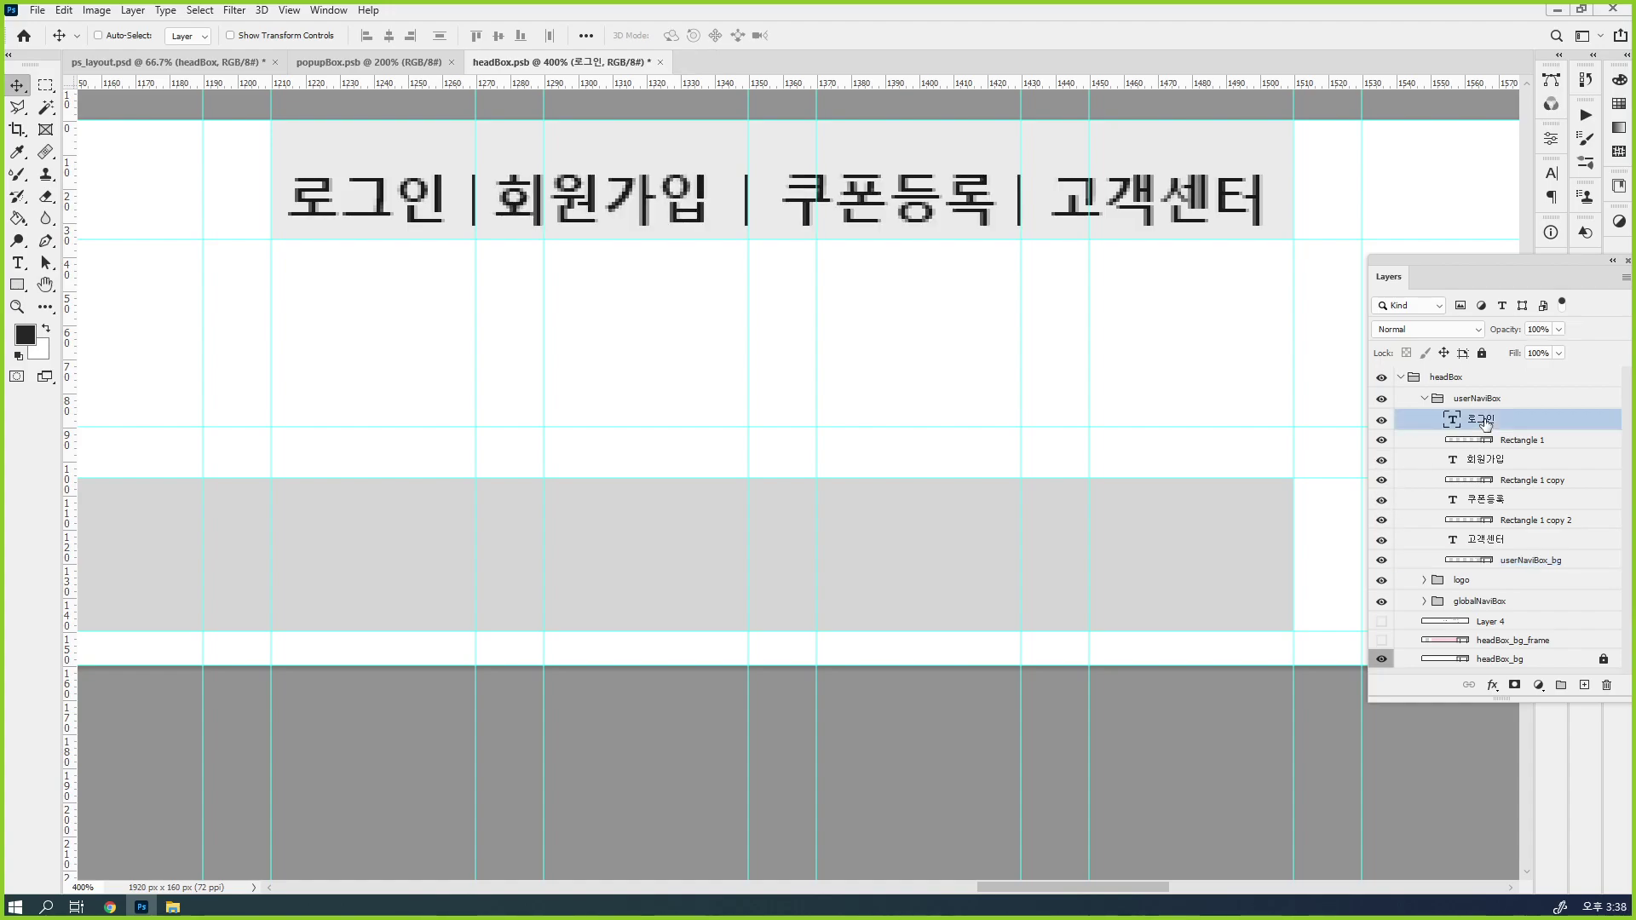
{"action": "left_click", "coordinate": [1498, 541], "text": "shift"}
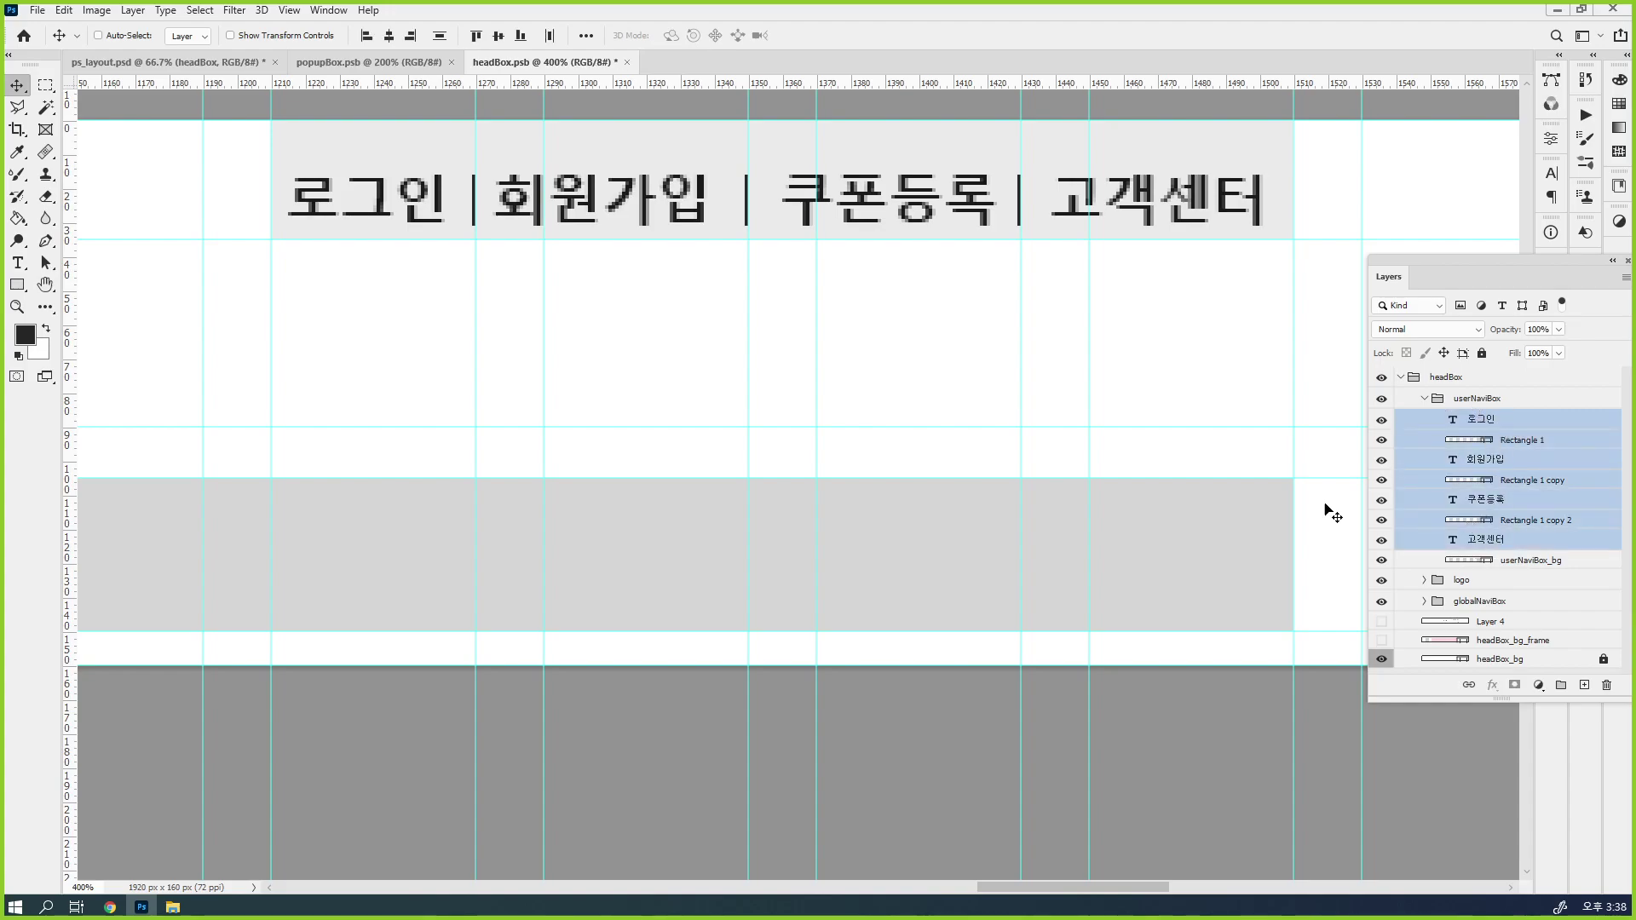
{"action": "left_click", "coordinate": [550, 39]}
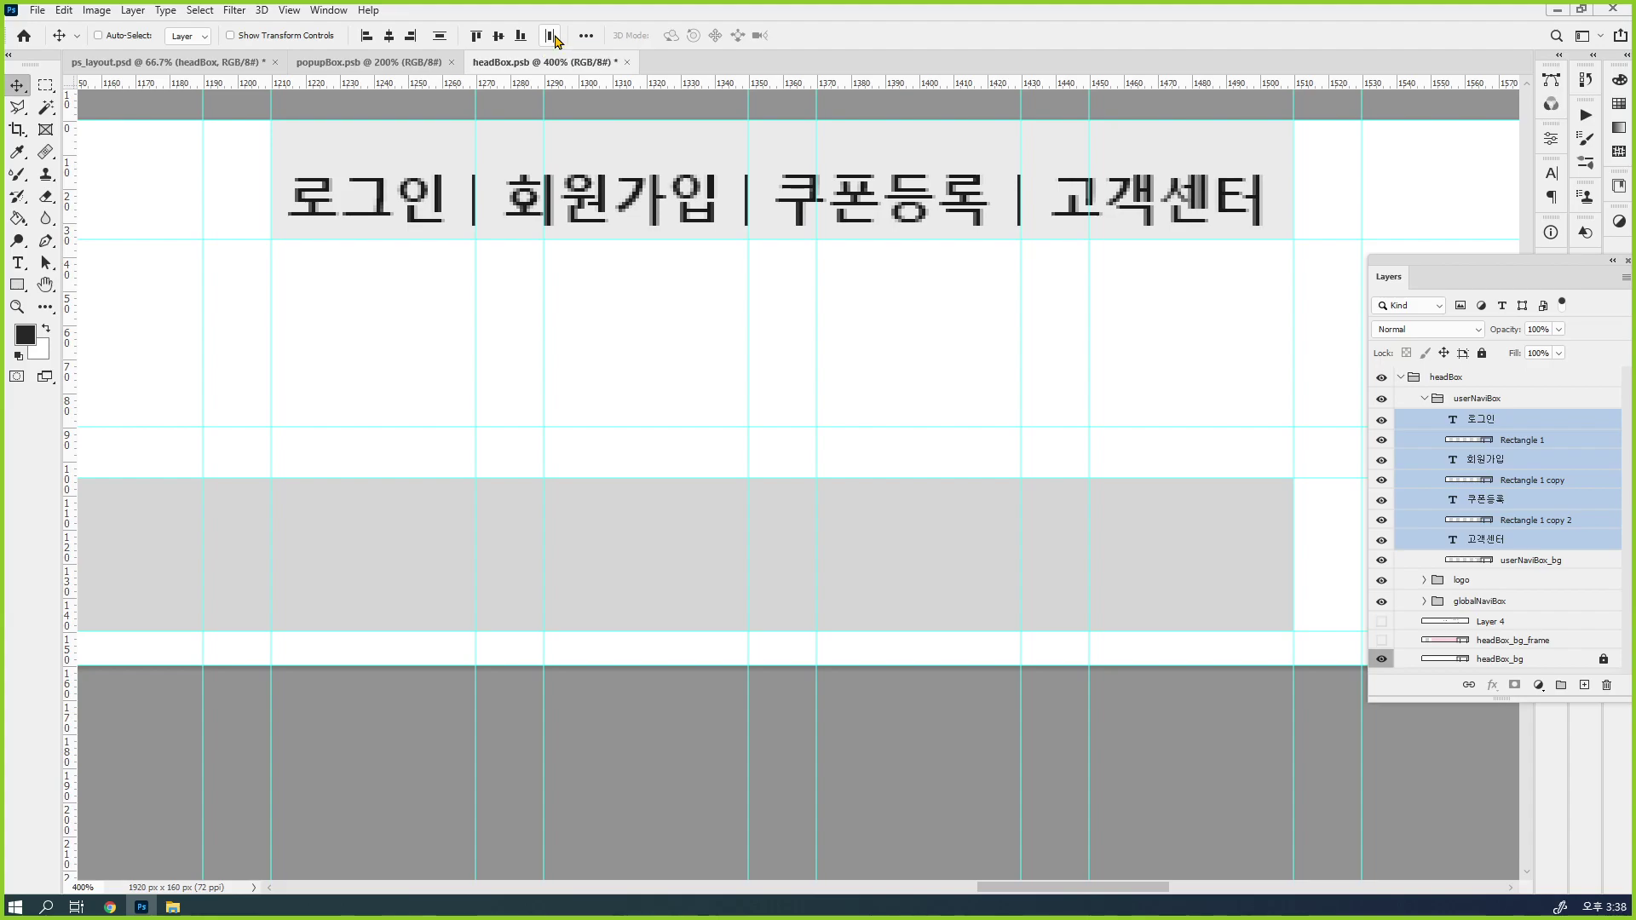
Toggle Rectangle 1's visibility and select the other shape layers in userNaviBox to identify the divider layers
{"action": "left_click", "coordinate": [1531, 442]}
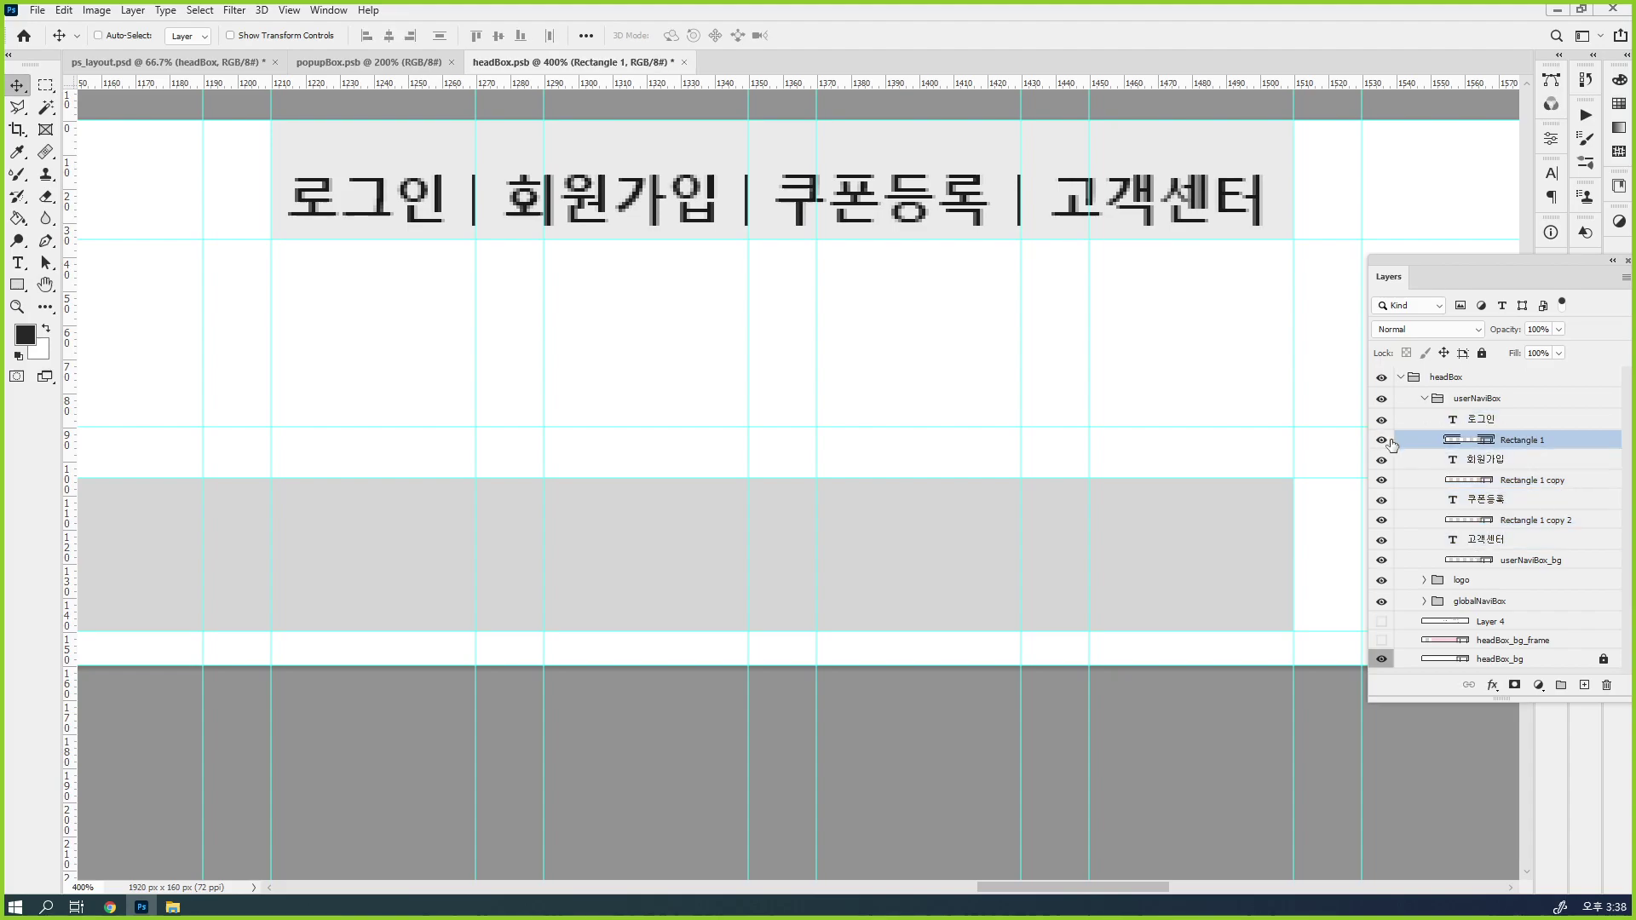
{"action": "left_click", "coordinate": [1381, 440]}
{"action": "left_click", "coordinate": [1381, 440]}
{"action": "left_click", "coordinate": [1474, 481]}
{"action": "left_click", "coordinate": [1506, 520], "text": "ctrl"}
{"action": "left_click", "coordinate": [1530, 560], "text": "ctrl"}
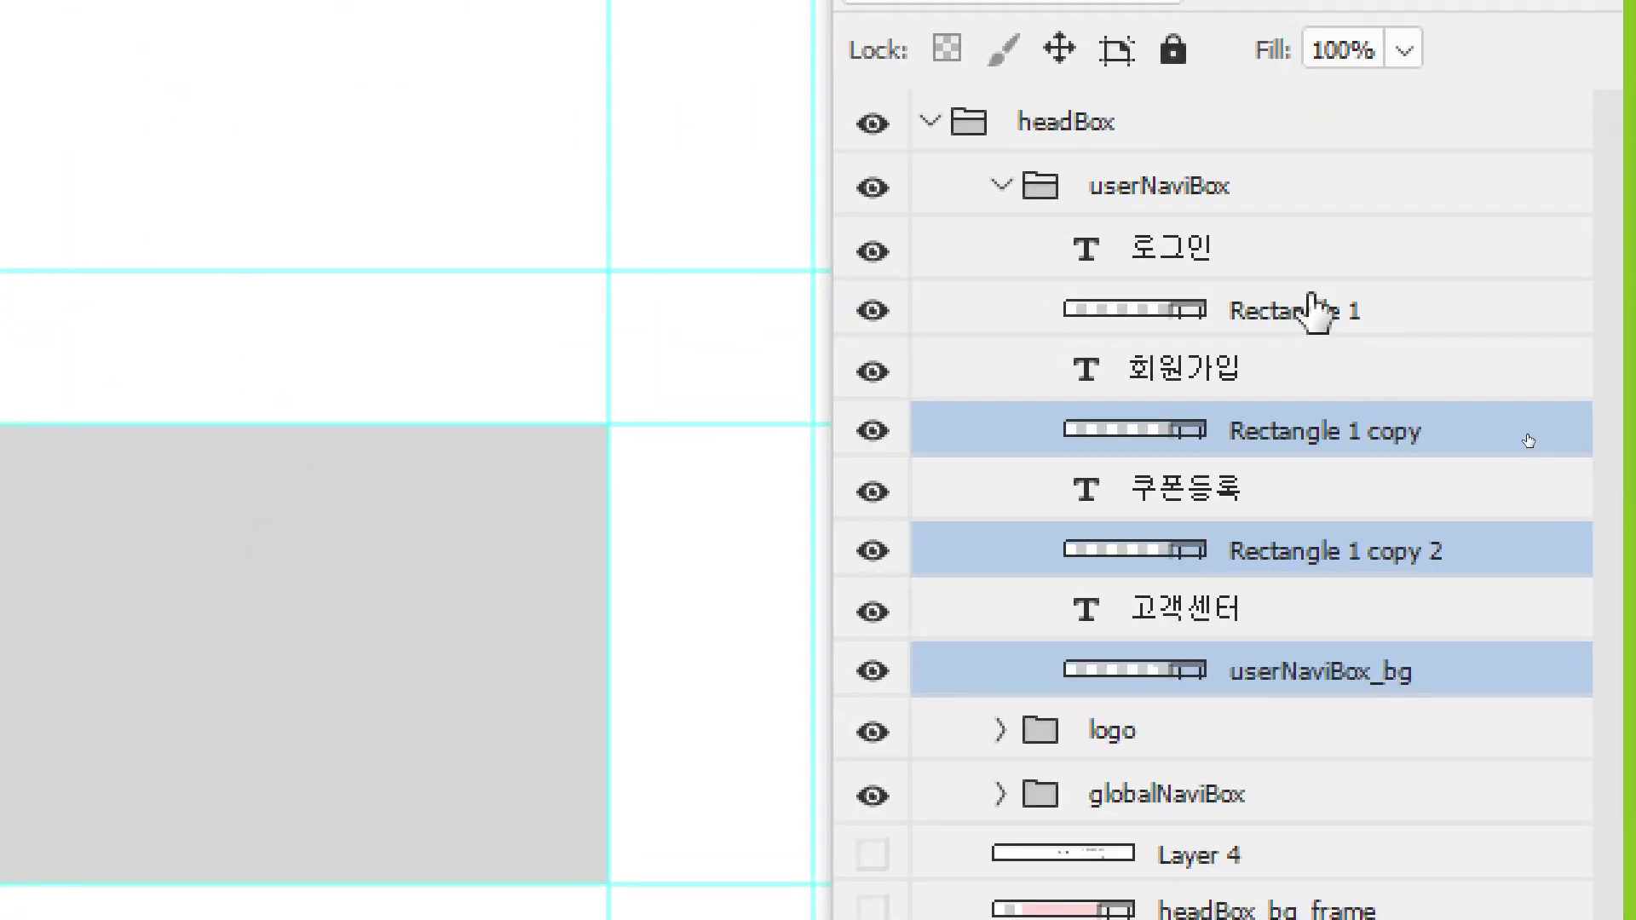
Rename the Rectangle 1 divider layer as text_bar and copy that name for reuse
{"action": "left_click", "coordinate": [1316, 320]}
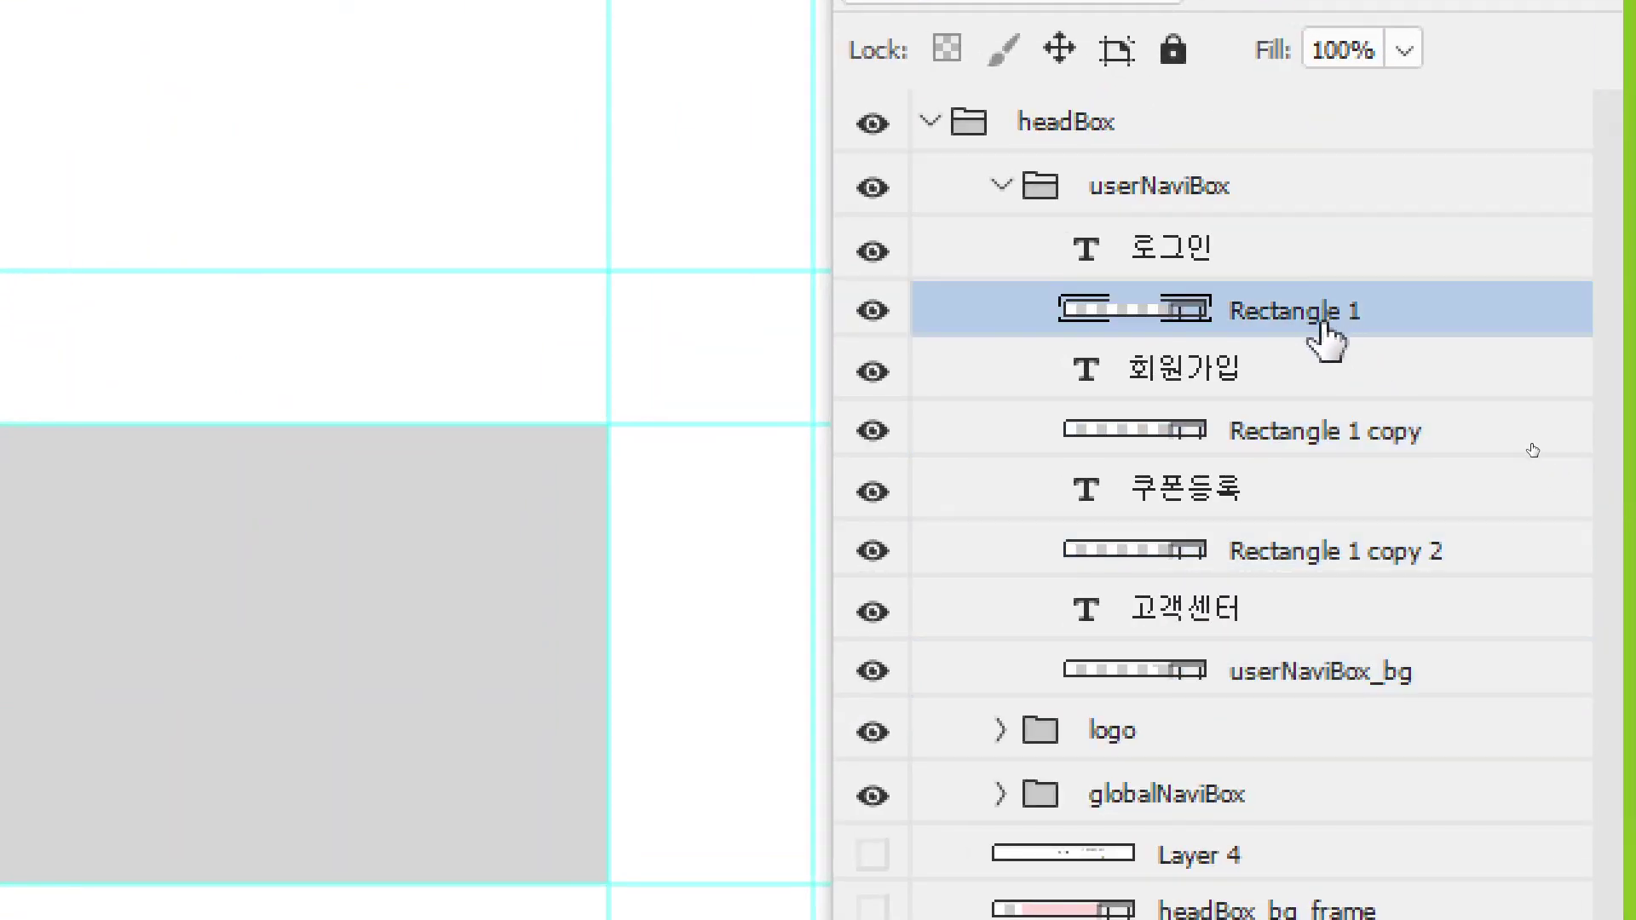
{"action": "double_click", "coordinate": [1319, 324]}
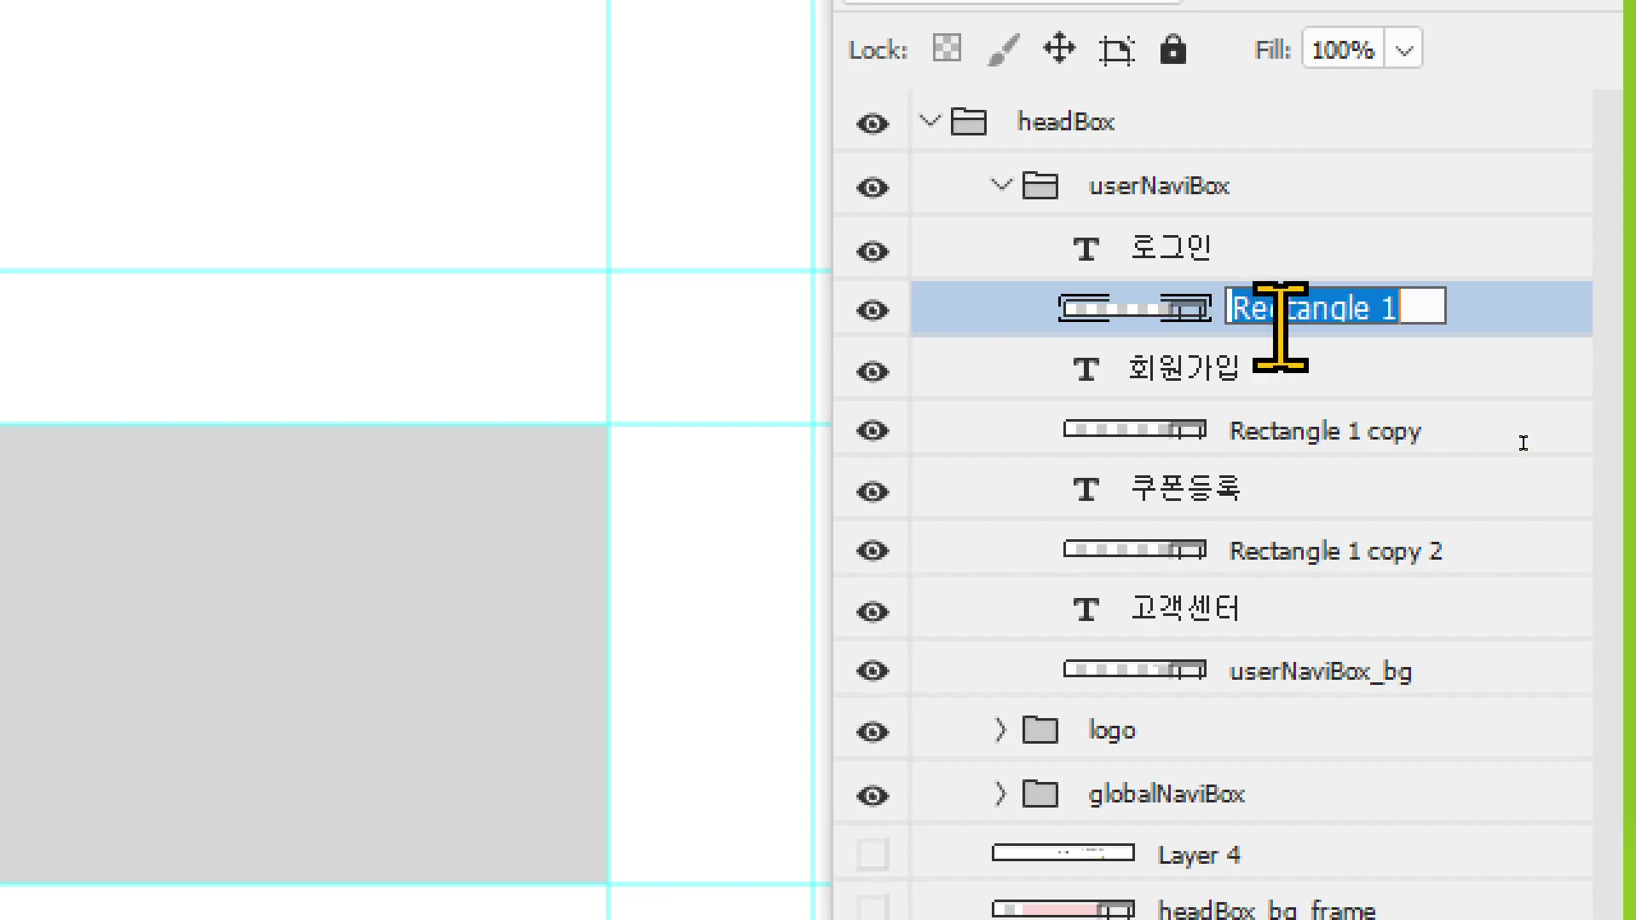
{"action": "type", "text": "ㅅ"}
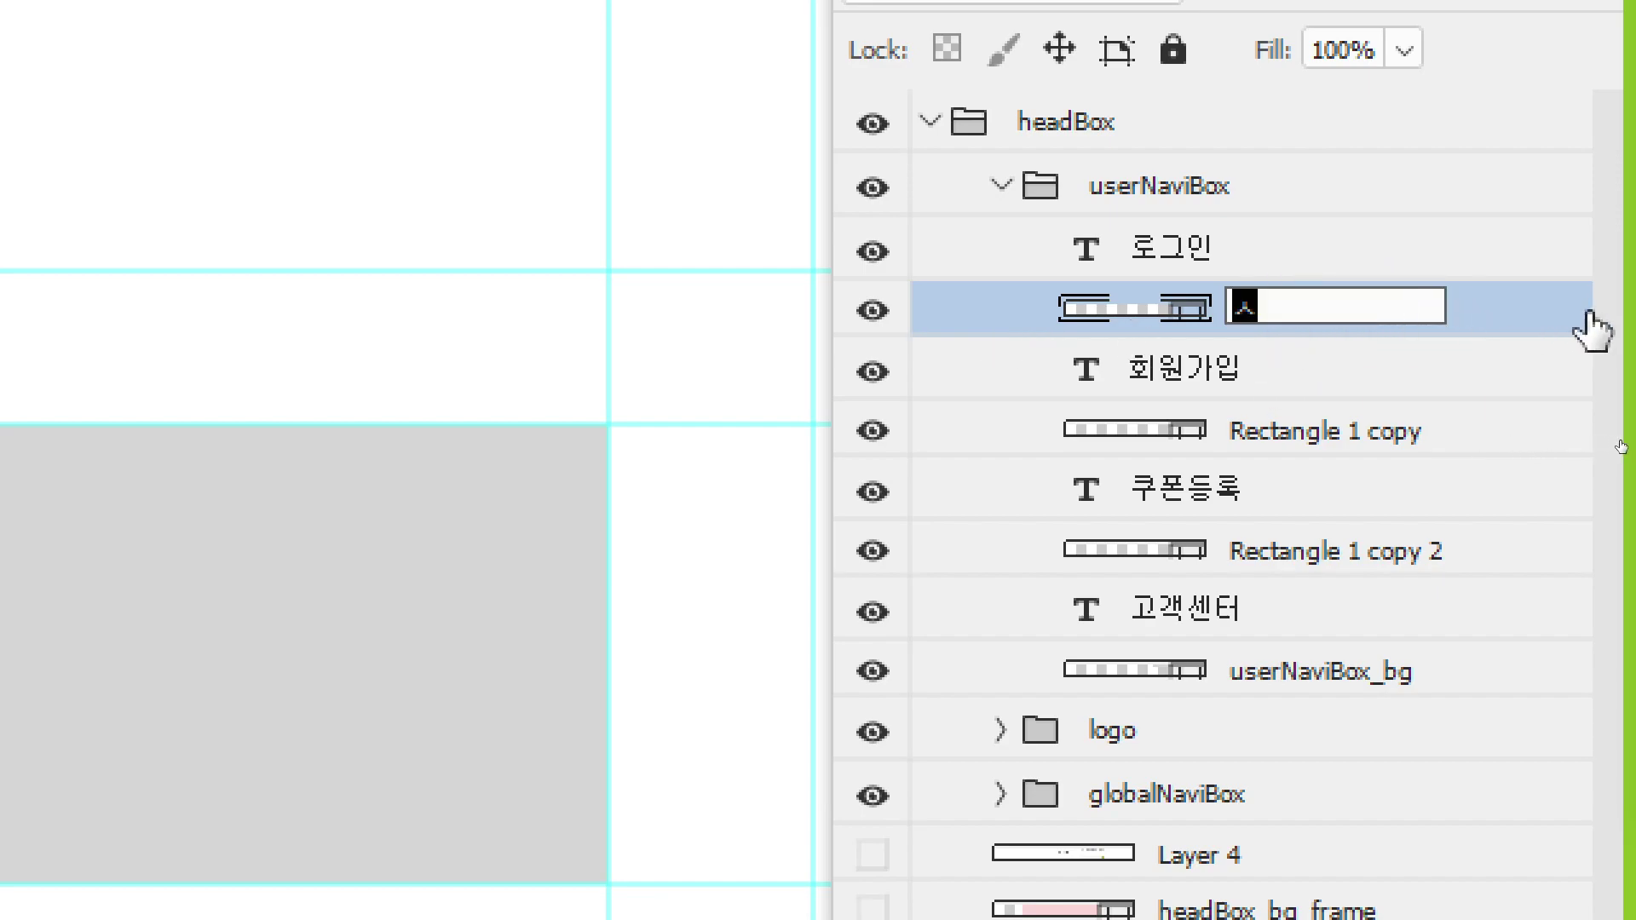
{"action": "type", "text": "ㄷㅌ"}
{"action": "key", "text": "BackSpace"}
{"action": "key", "text": "BackSpace"}
{"action": "key", "text": "BackSpace"}
{"action": "type", "text": "text_bar"}
{"action": "key", "text": "shift+Home"}
{"action": "key", "text": "ctrl+c"}
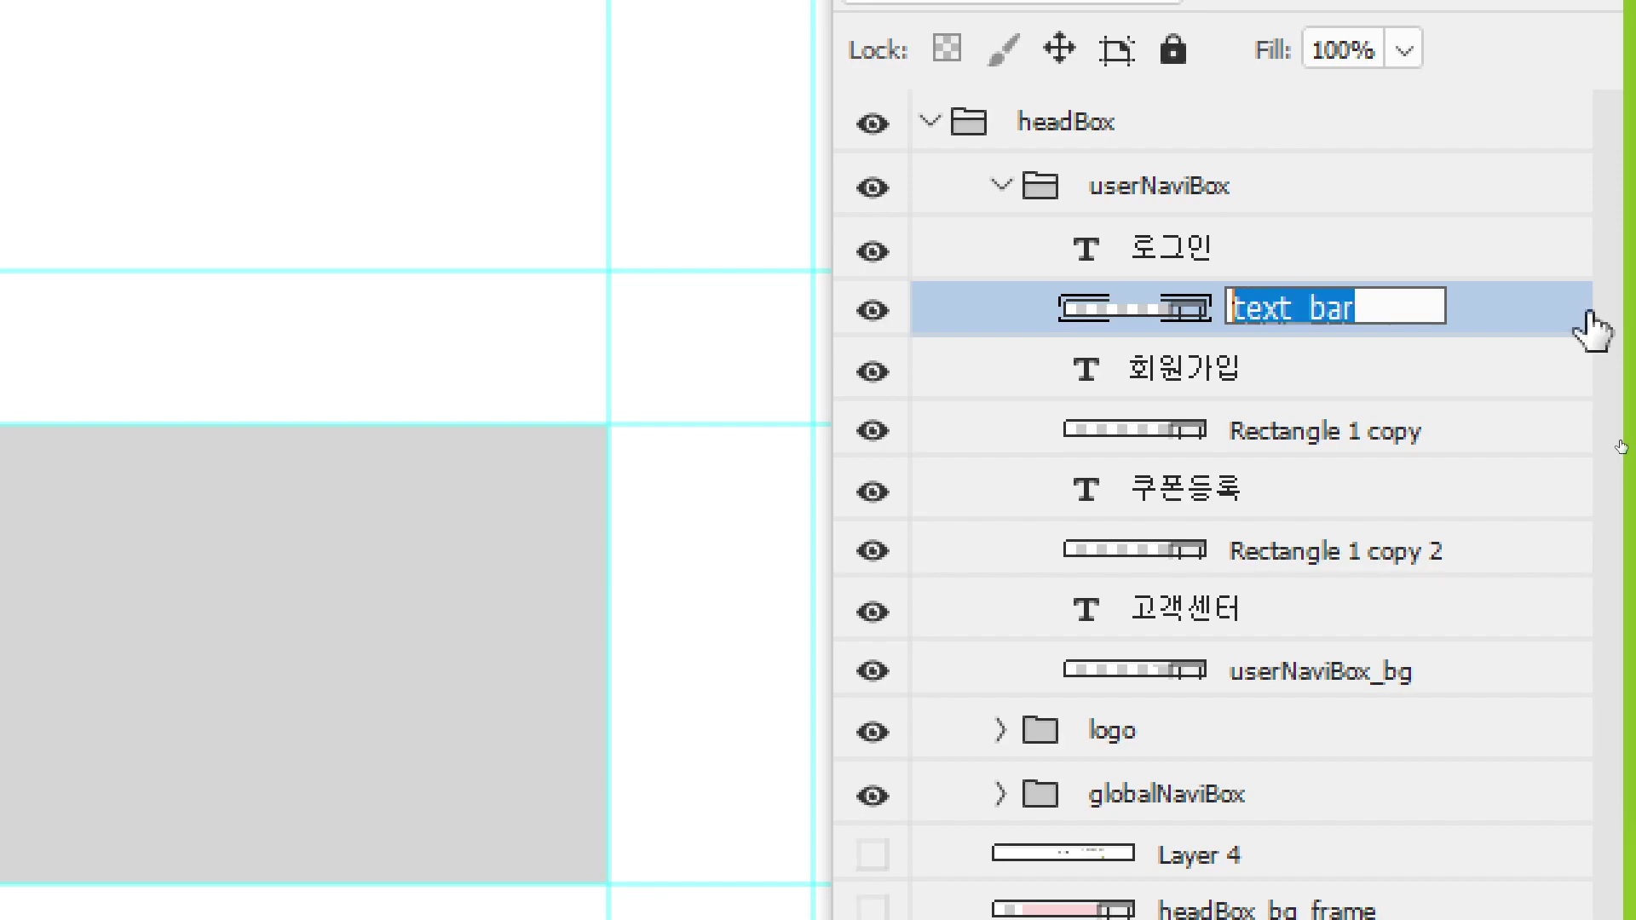
{"action": "key", "text": "Return"}
Rename the Rectangle 1 copy, Rectangle 1 copy 2 and userNaviBox_bg layers as text_bar
{"action": "double_click", "coordinate": [1278, 431]}
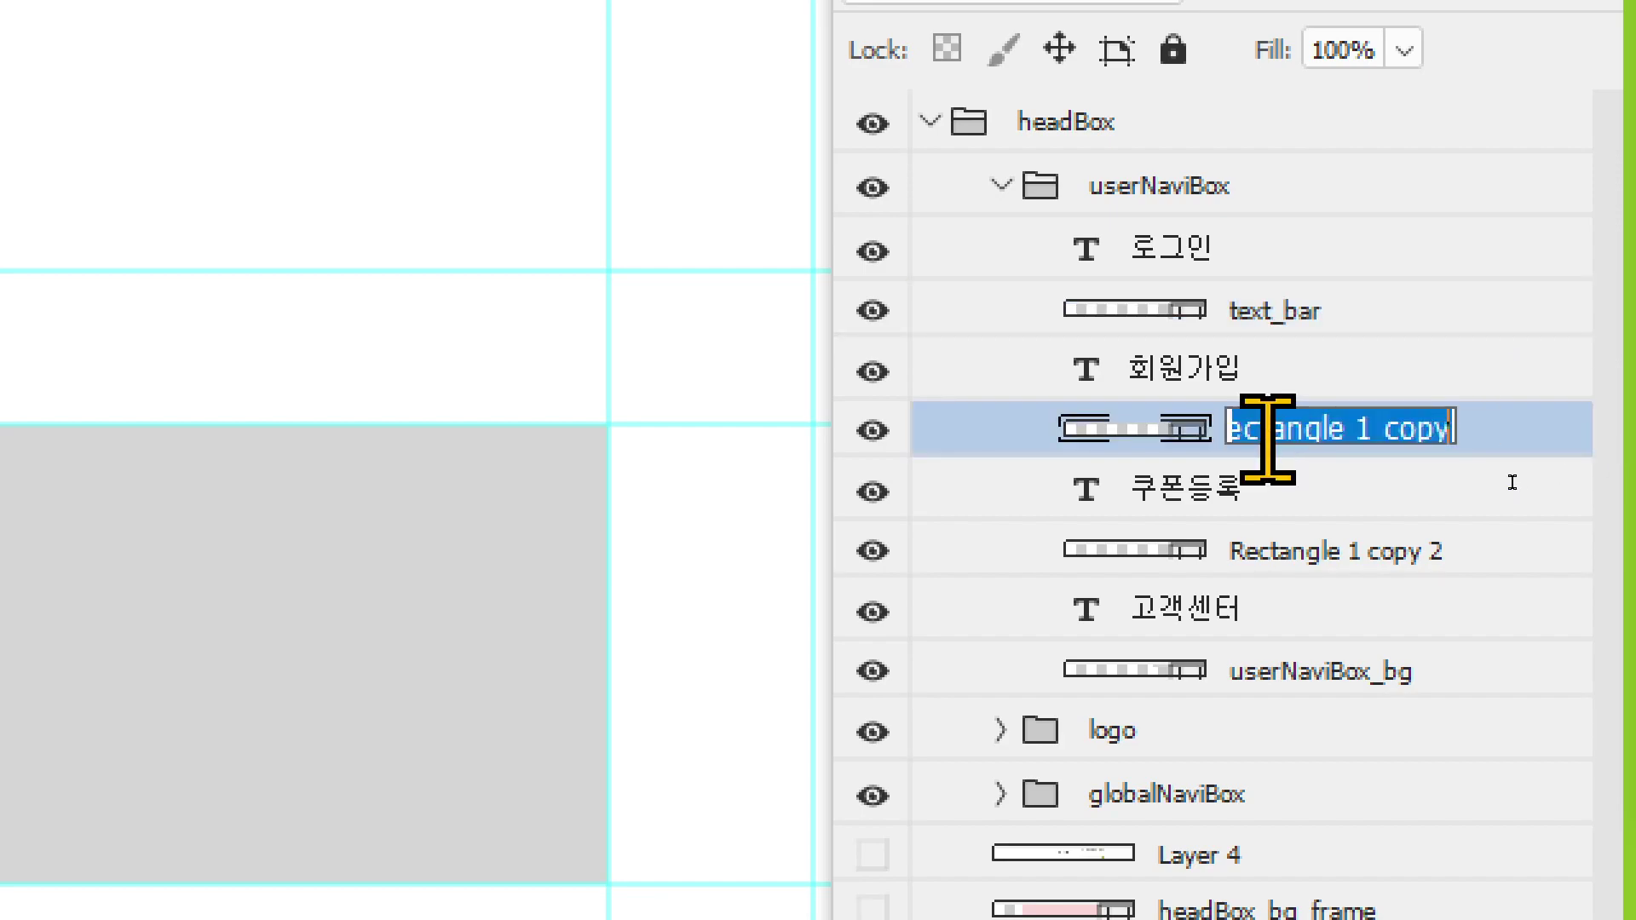
{"action": "key", "text": "ctrl+v"}
{"action": "double_click", "coordinate": [1278, 552]}
{"action": "key", "text": "ctrl+v"}
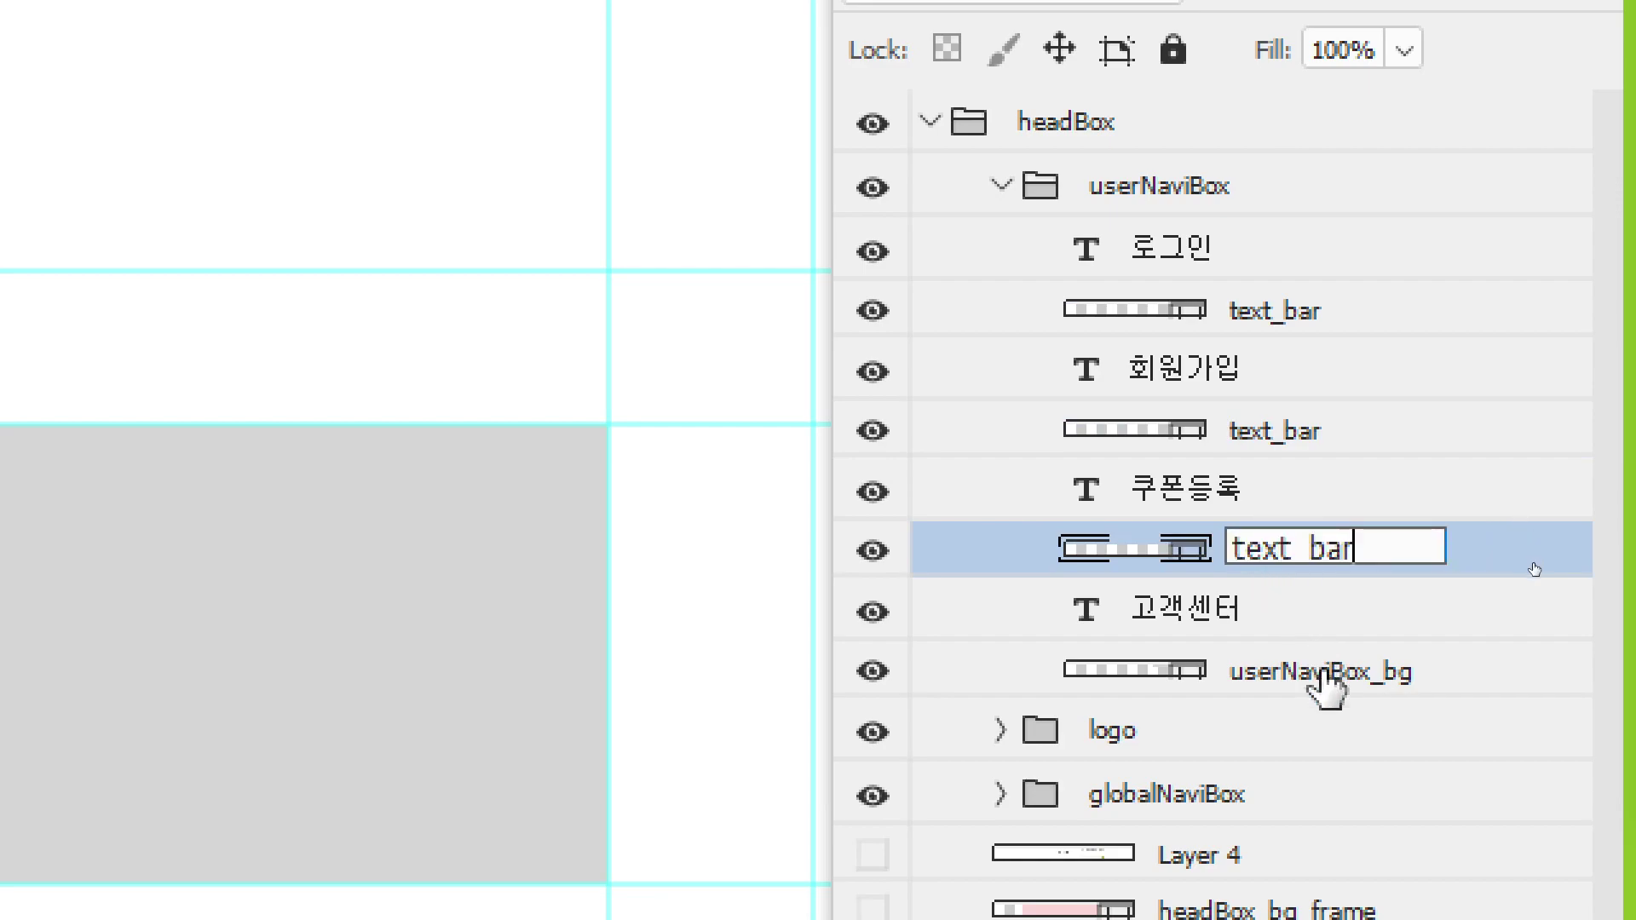
{"action": "double_click", "coordinate": [1327, 674]}
{"action": "key", "text": "ctrl+v"}
{"action": "left_click", "coordinate": [1515, 683]}
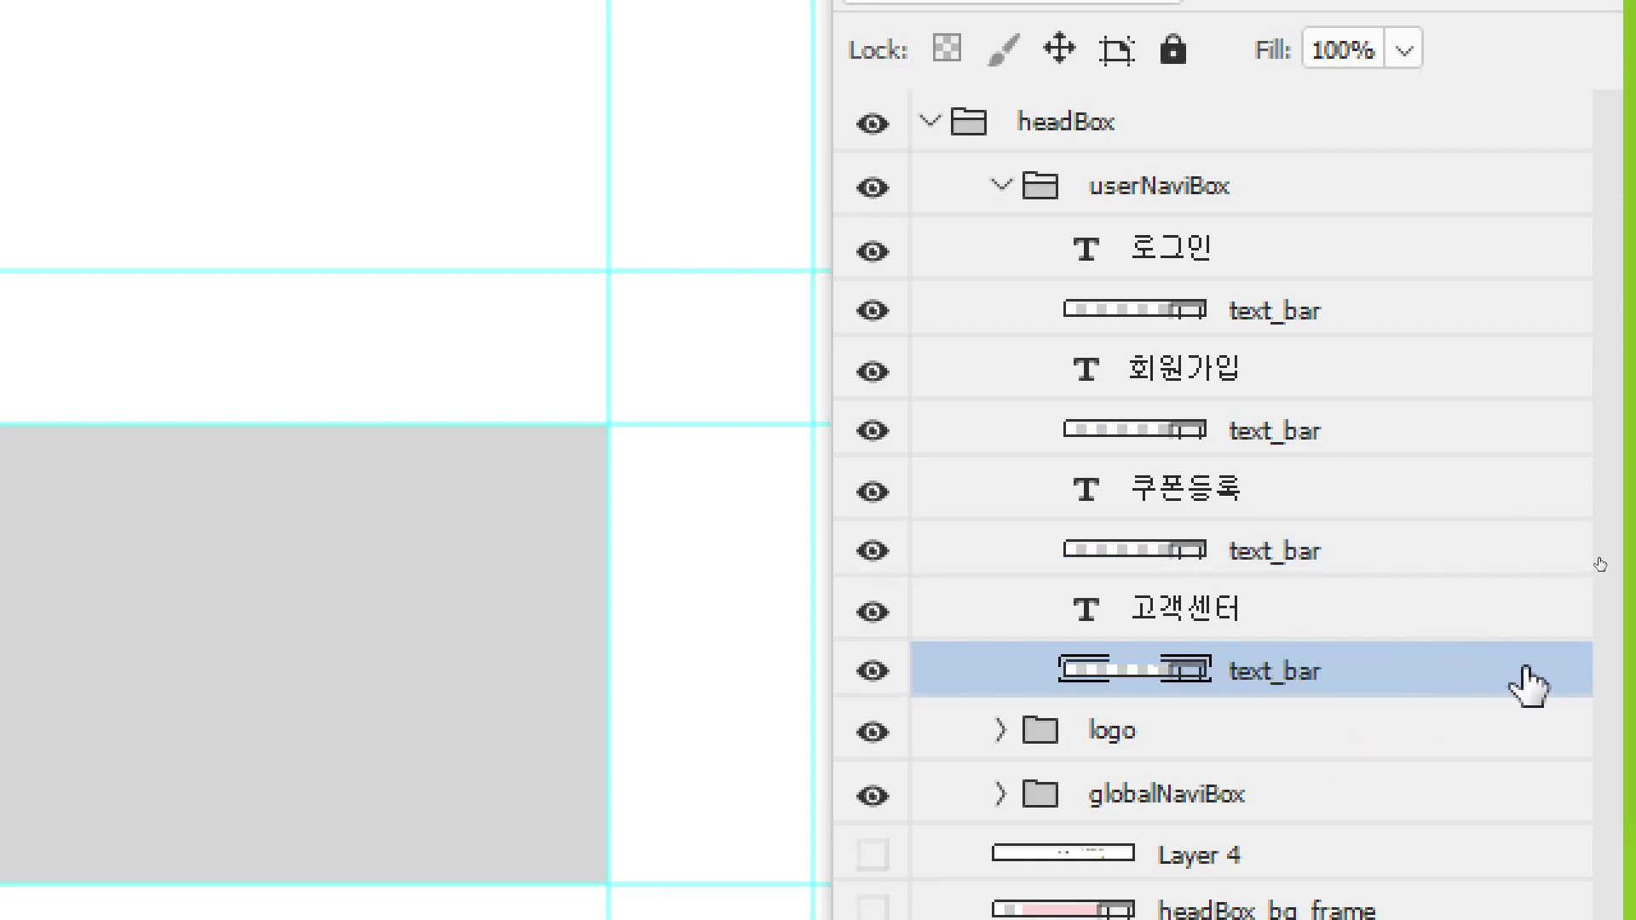
Apply the Violet label color to the text_bar layer directly below 로그인
{"action": "left_click", "coordinate": [1421, 552], "text": "ctrl"}
{"action": "left_click", "coordinate": [1421, 434], "text": "ctrl"}
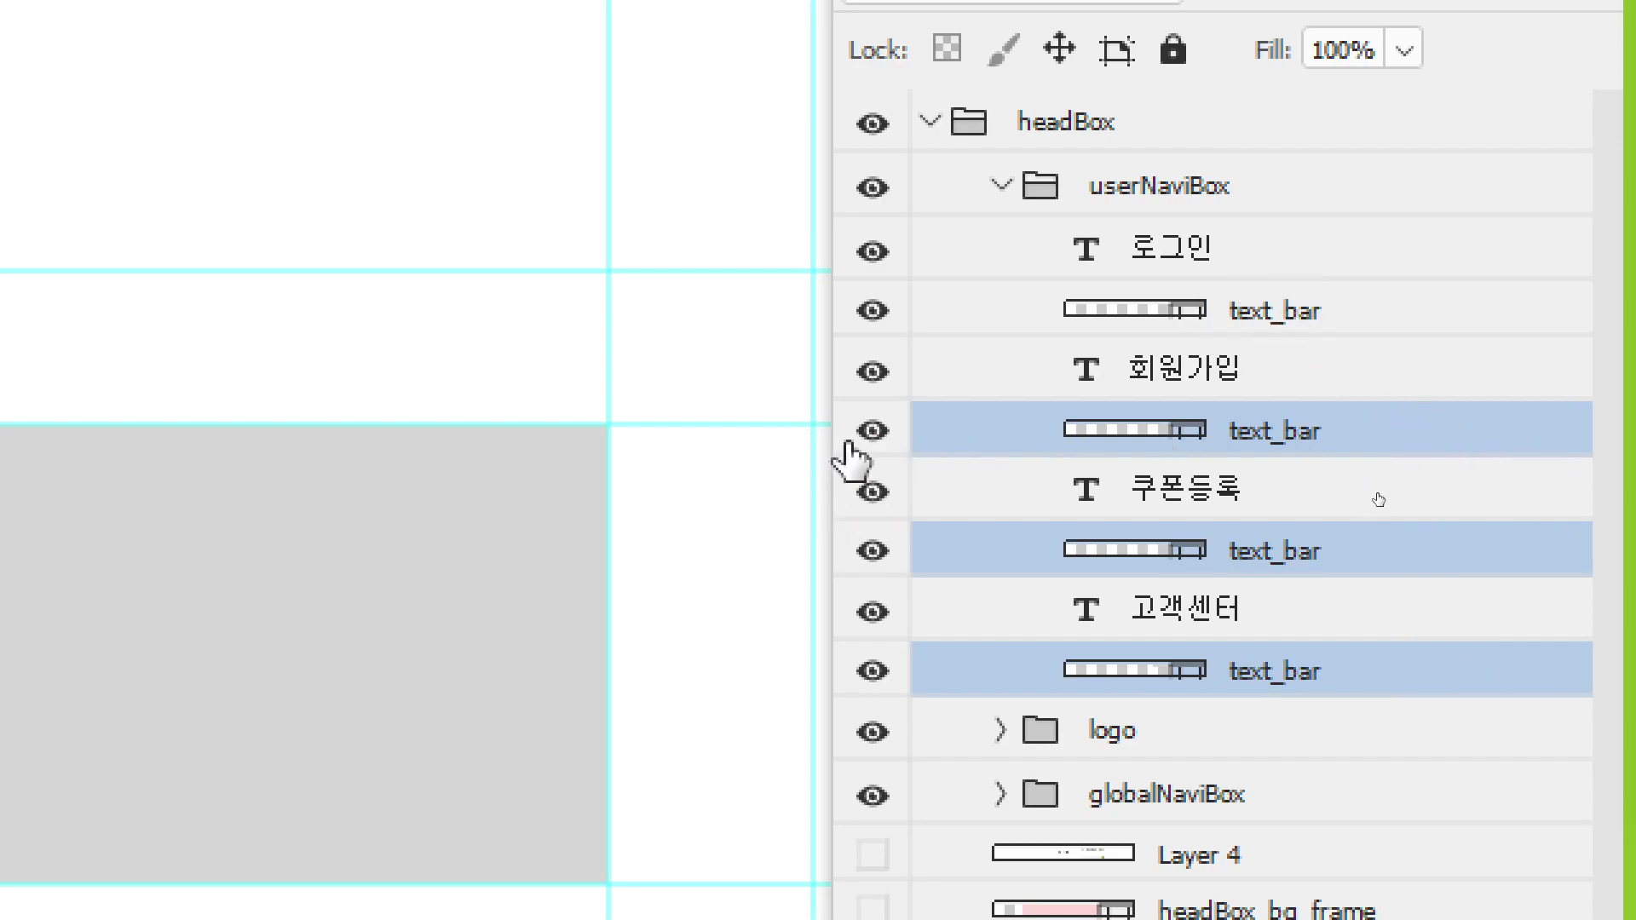
{"action": "left_click", "coordinate": [1374, 311]}
{"action": "right_click", "coordinate": [1006, 326]}
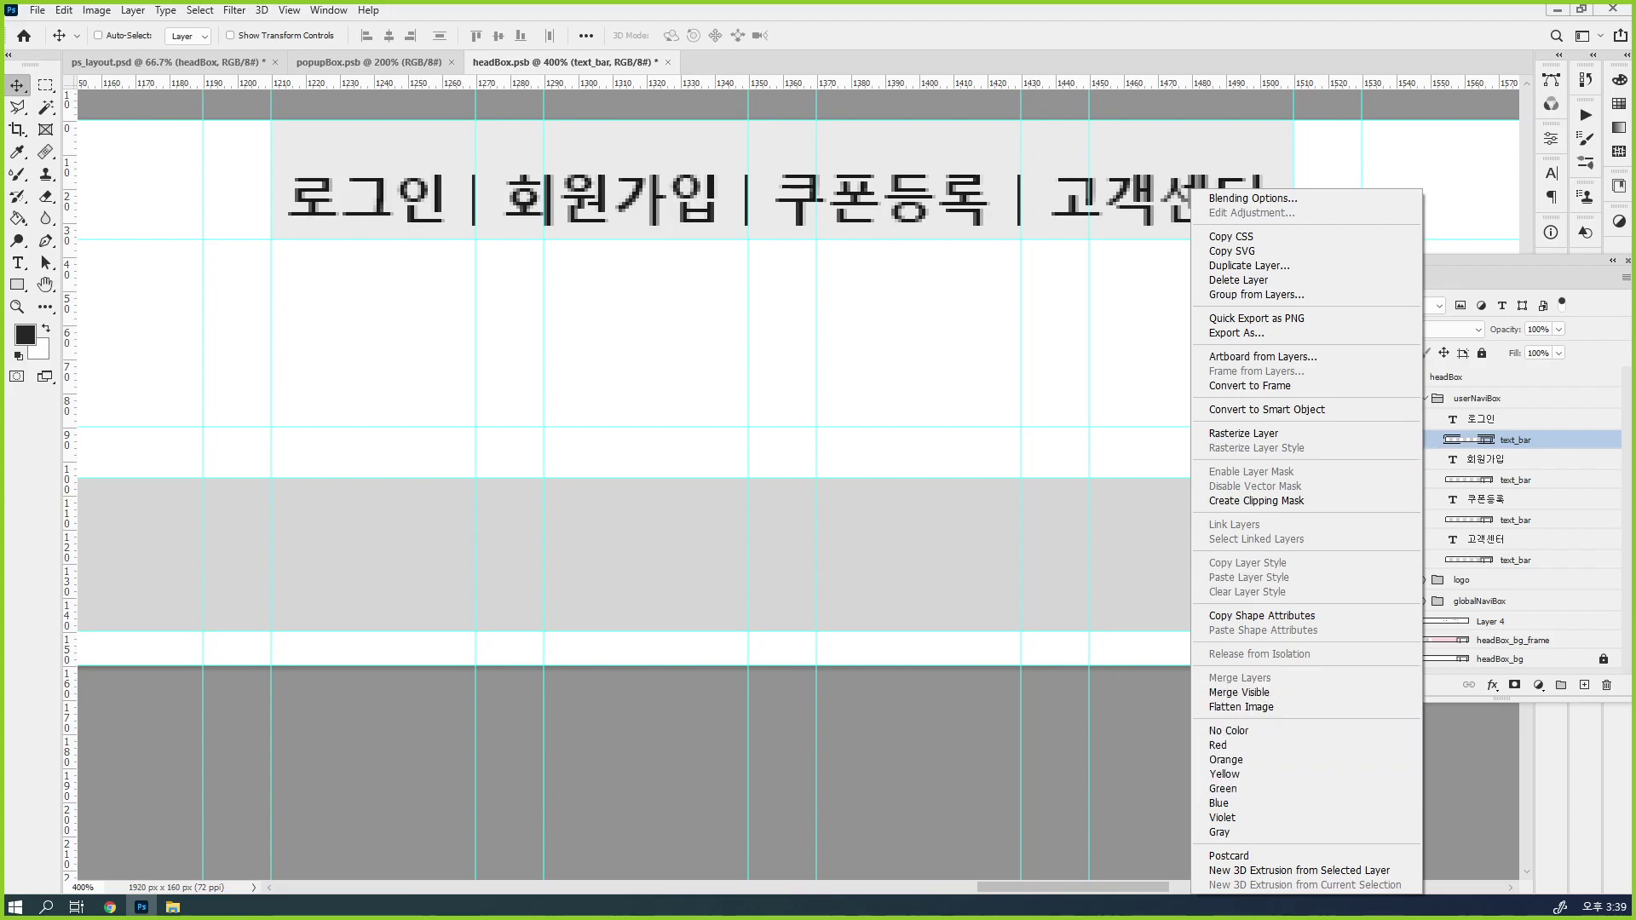
{"action": "key", "text": "Escape"}
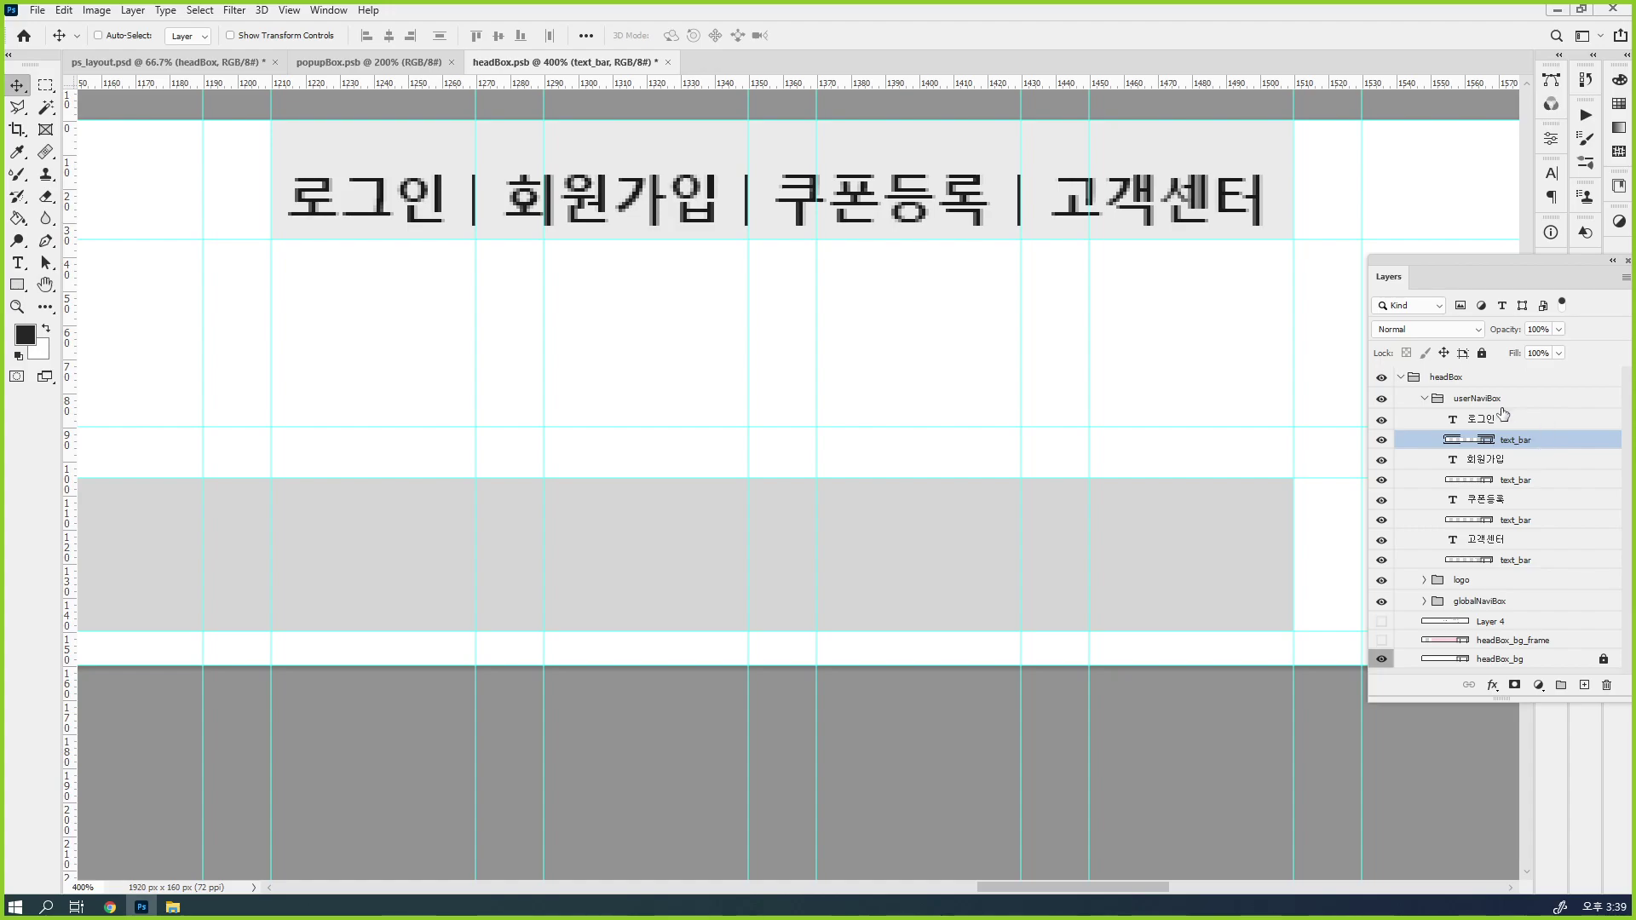
{"action": "right_click", "coordinate": [1425, 448]}
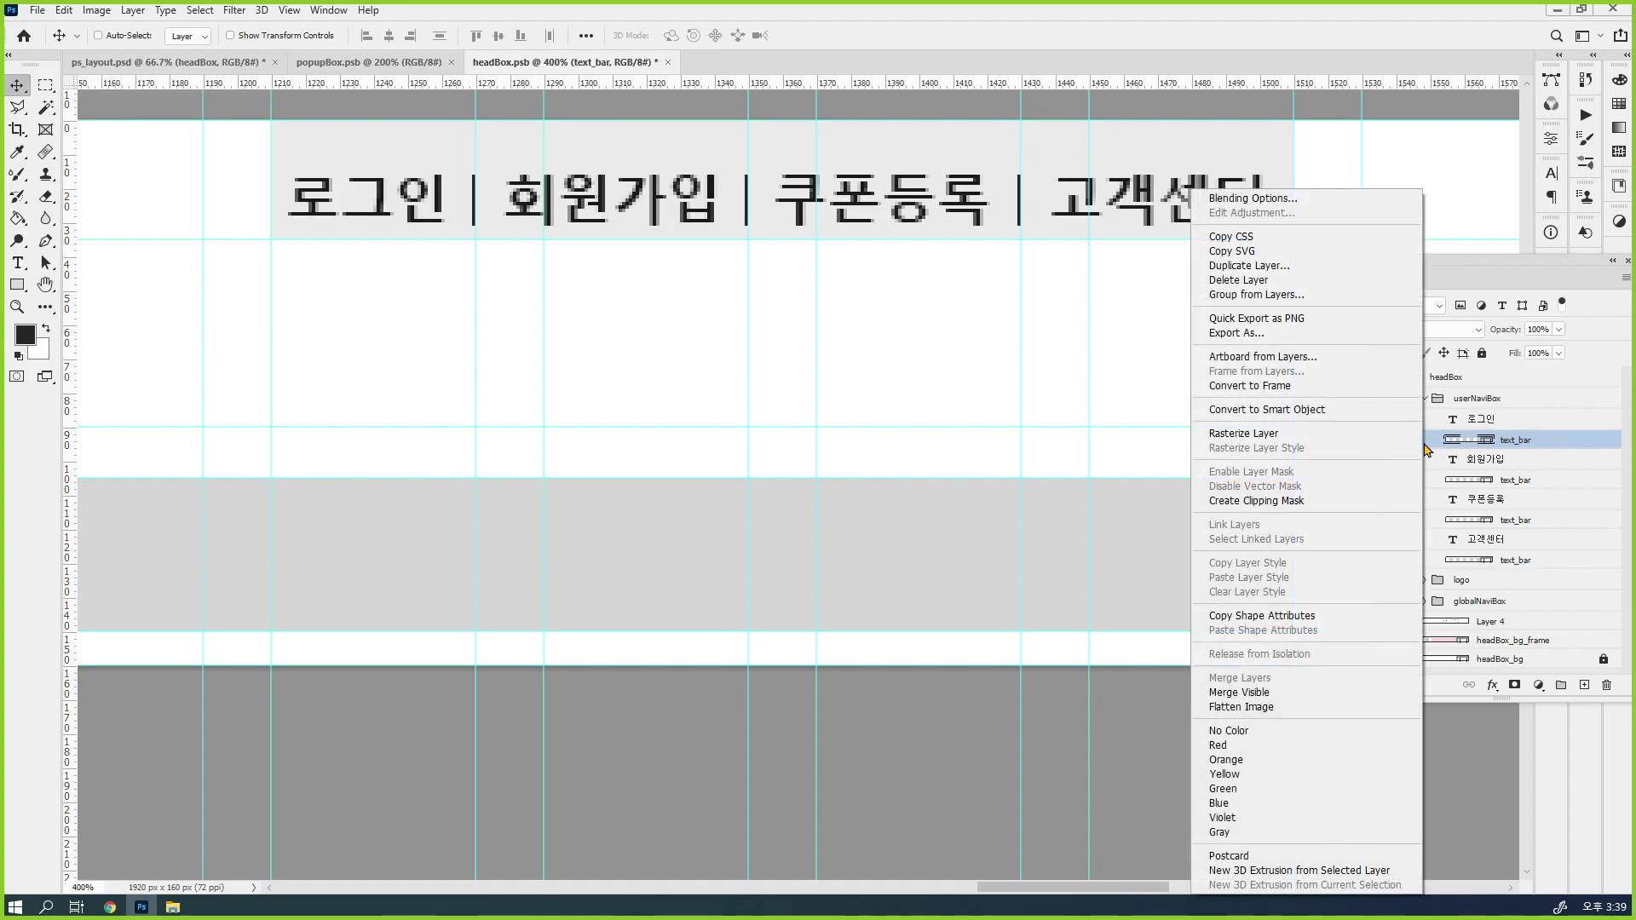
{"action": "left_click", "coordinate": [1250, 820]}
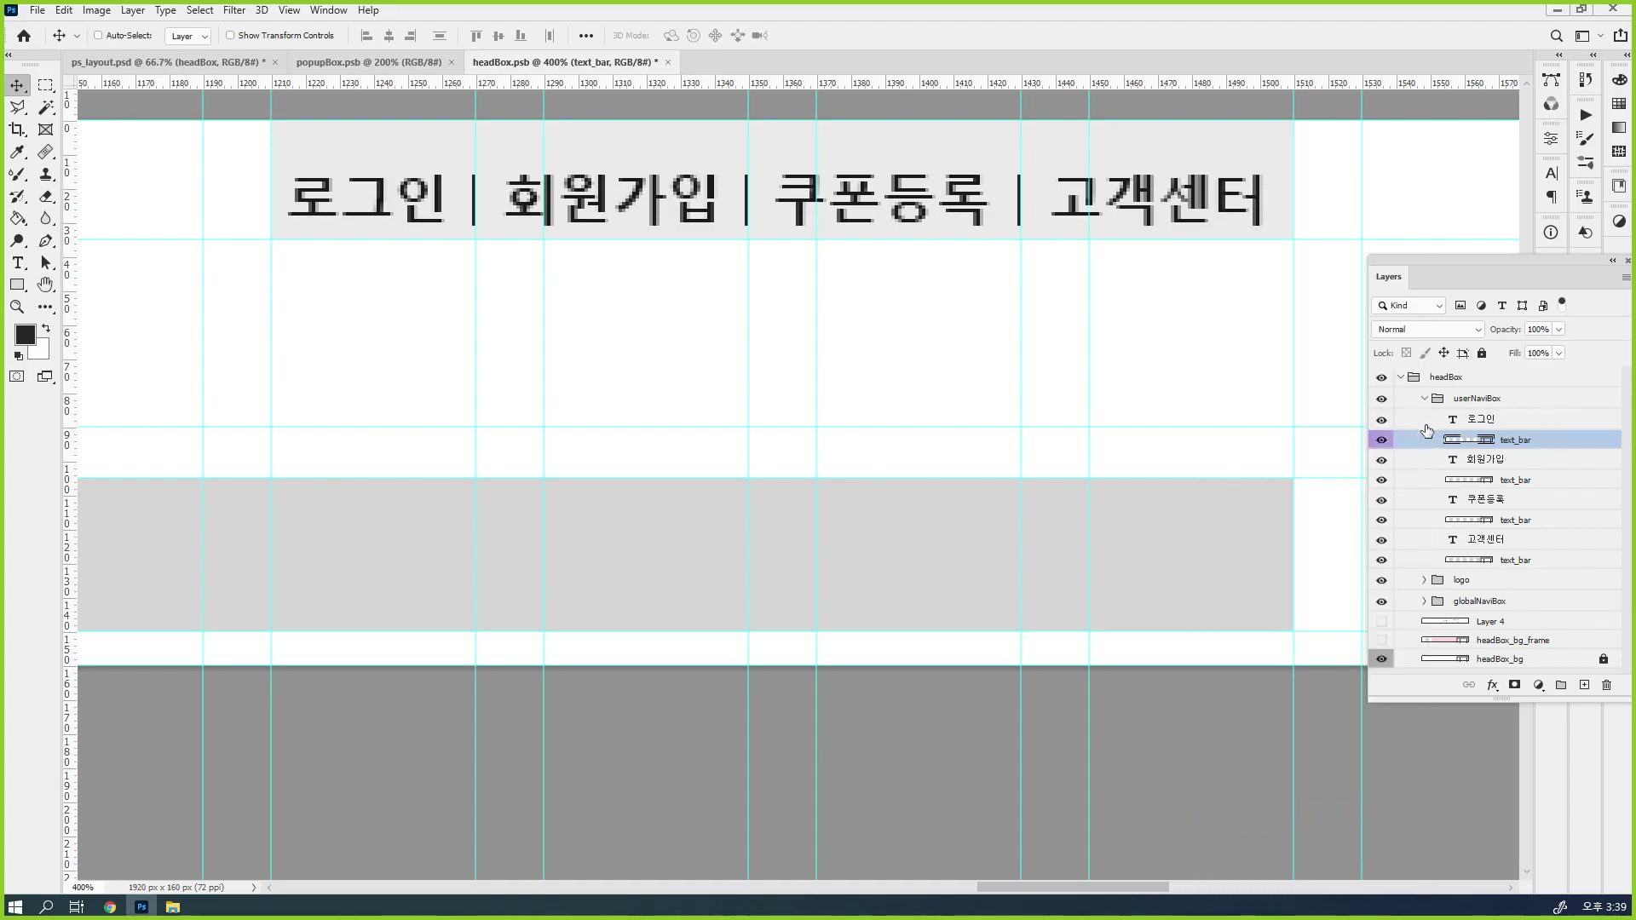
Apply the Gray label color to the 로그인, 회원가입, 쿠폰등록 and 고객센터 text layers
{"action": "left_click", "coordinate": [1427, 419]}
{"action": "left_click", "coordinate": [1424, 460], "text": "ctrl"}
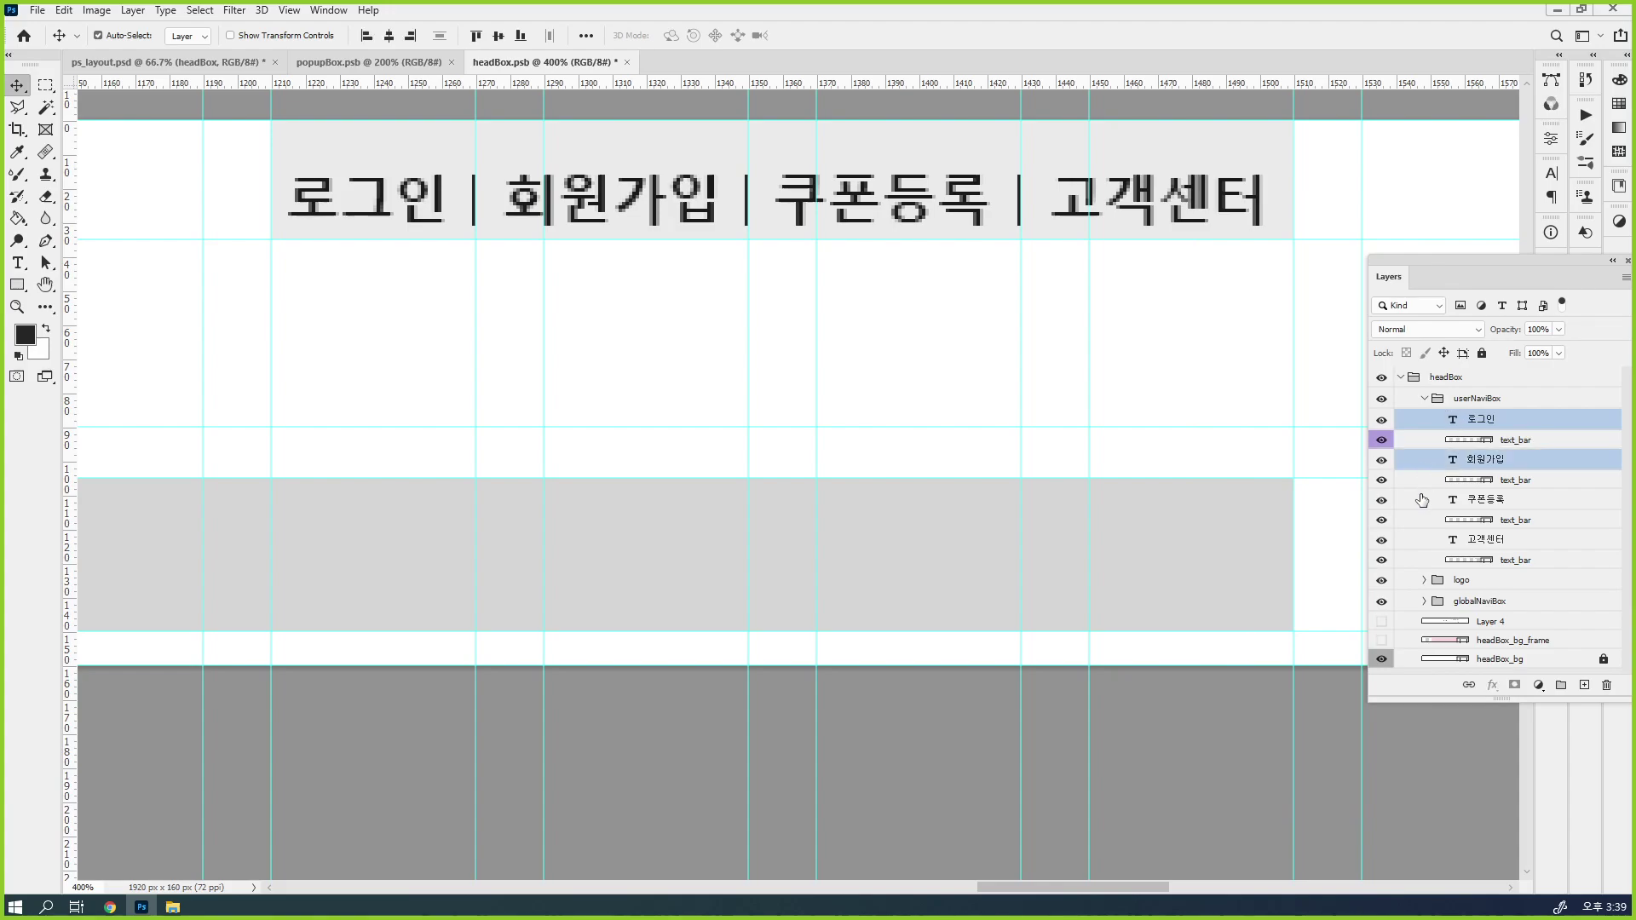
{"action": "left_click", "coordinate": [1421, 499], "text": "ctrl"}
{"action": "left_click", "coordinate": [1417, 542], "text": "ctrl"}
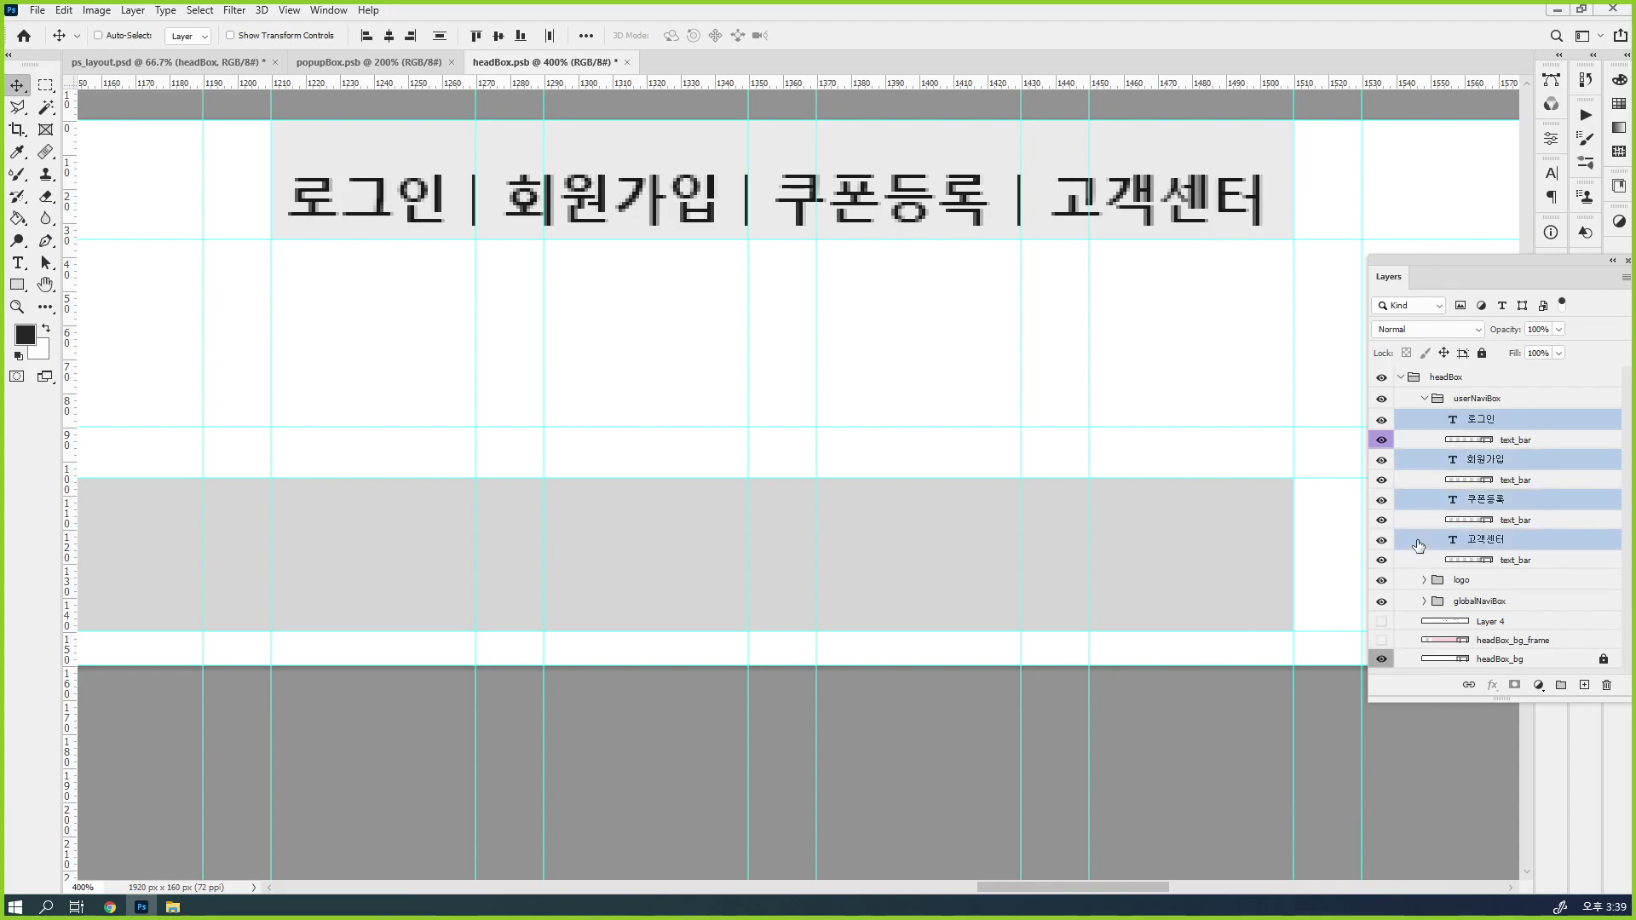
{"action": "right_click", "coordinate": [1417, 546]}
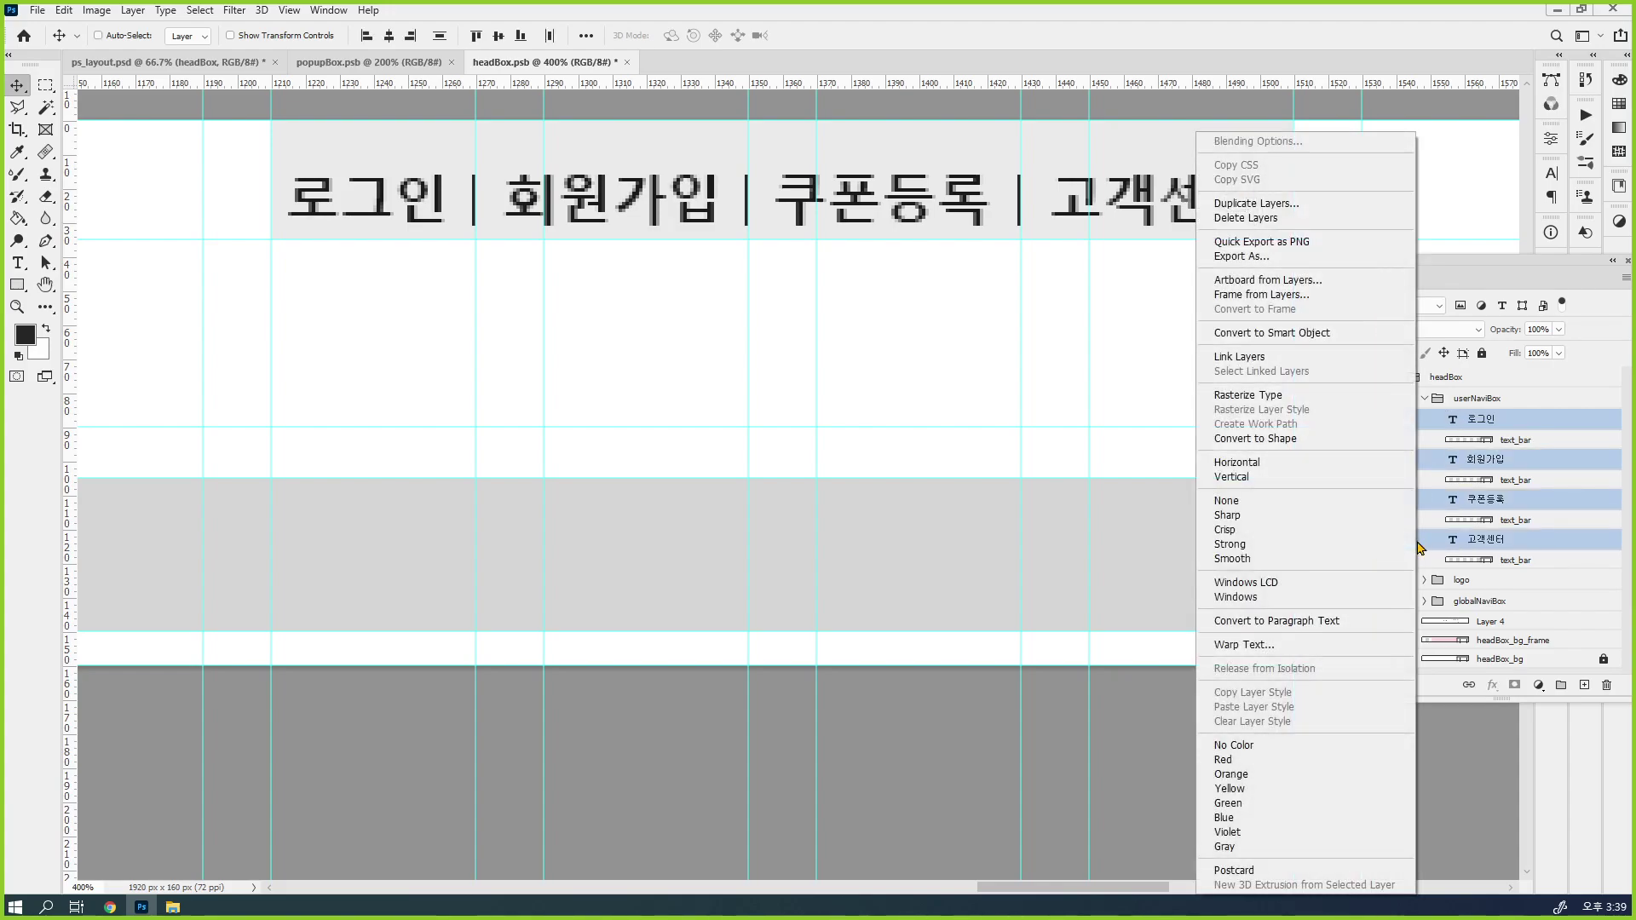
{"action": "left_click", "coordinate": [1273, 848]}
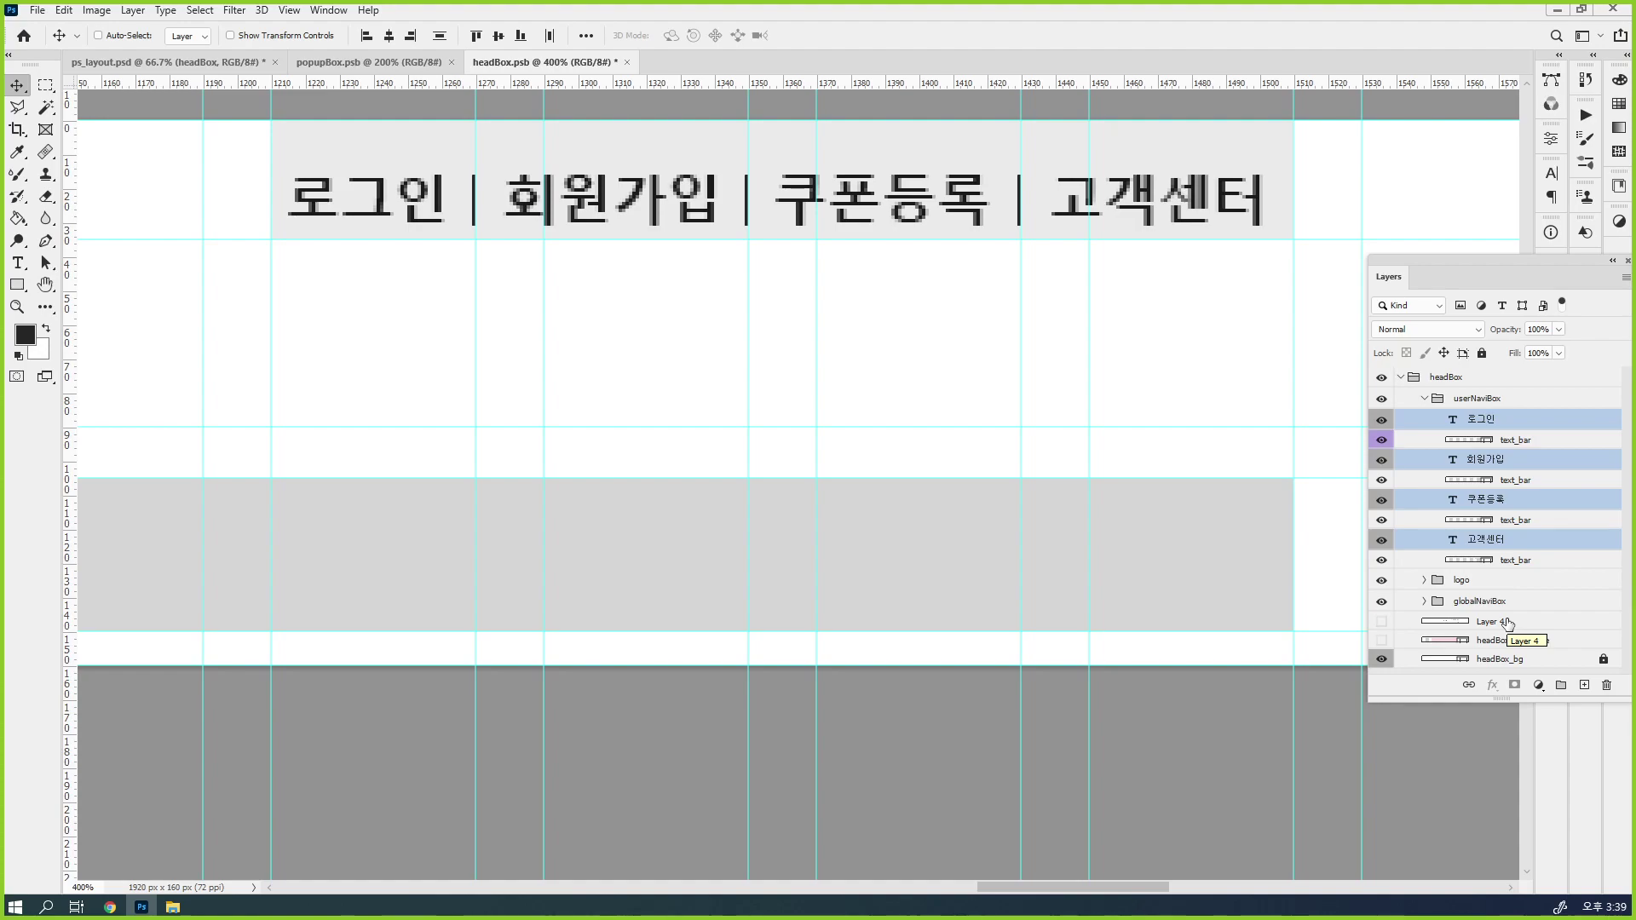
Try grouping the 로그인 text layer with the text_bar layer below it, and undo the grouping
{"action": "key", "text": "ctrl"}
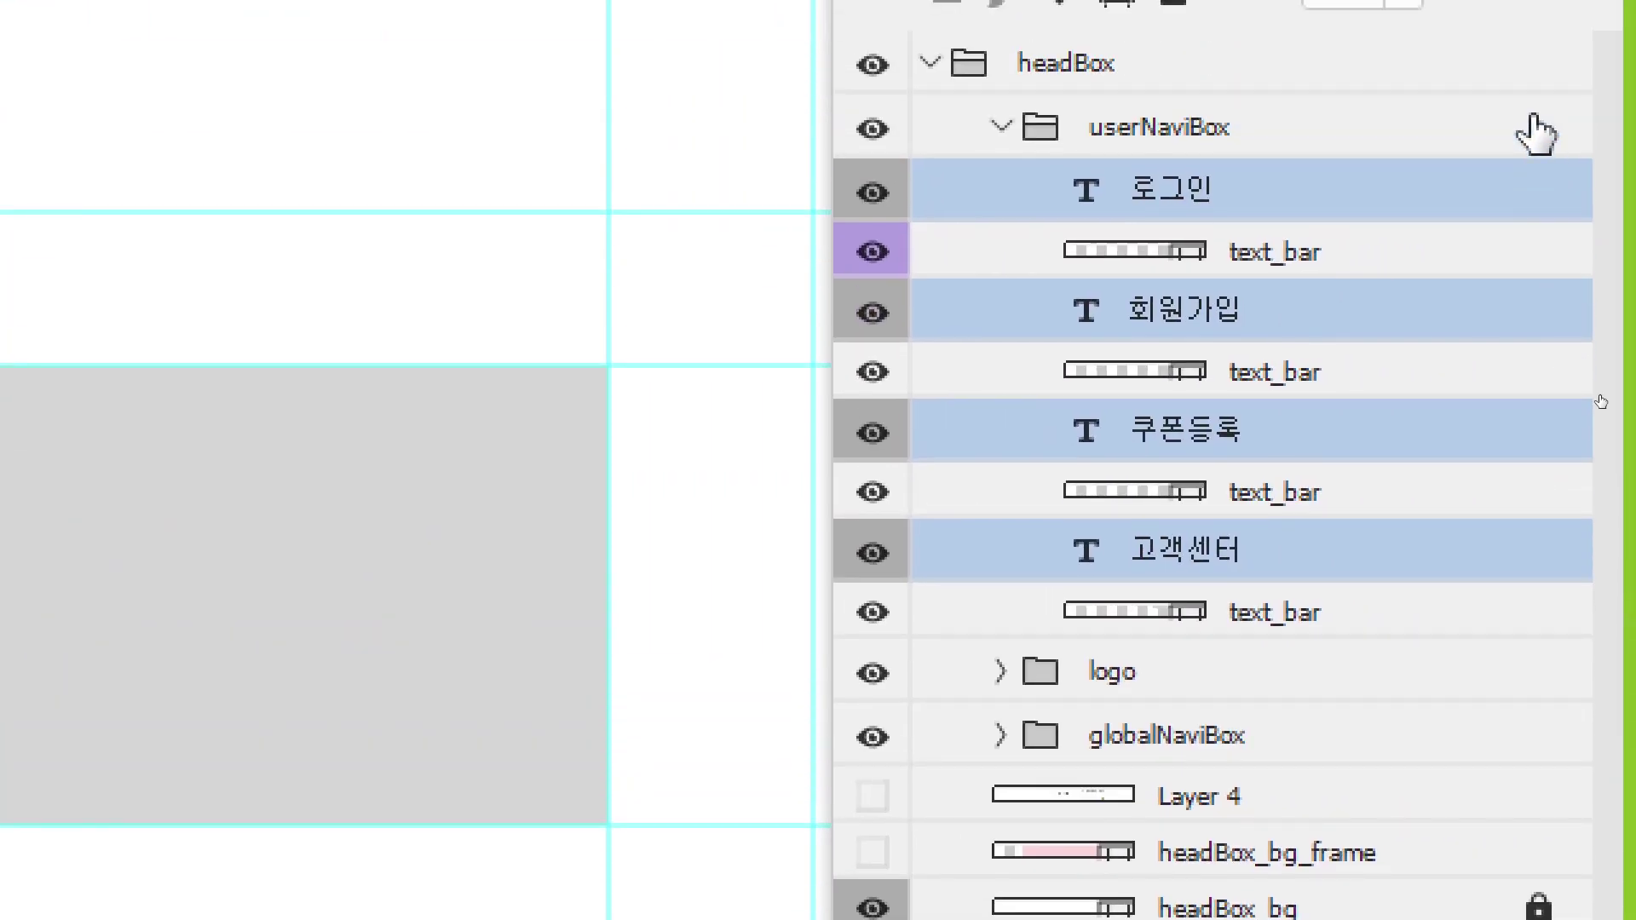
{"action": "left_click", "coordinate": [1506, 201]}
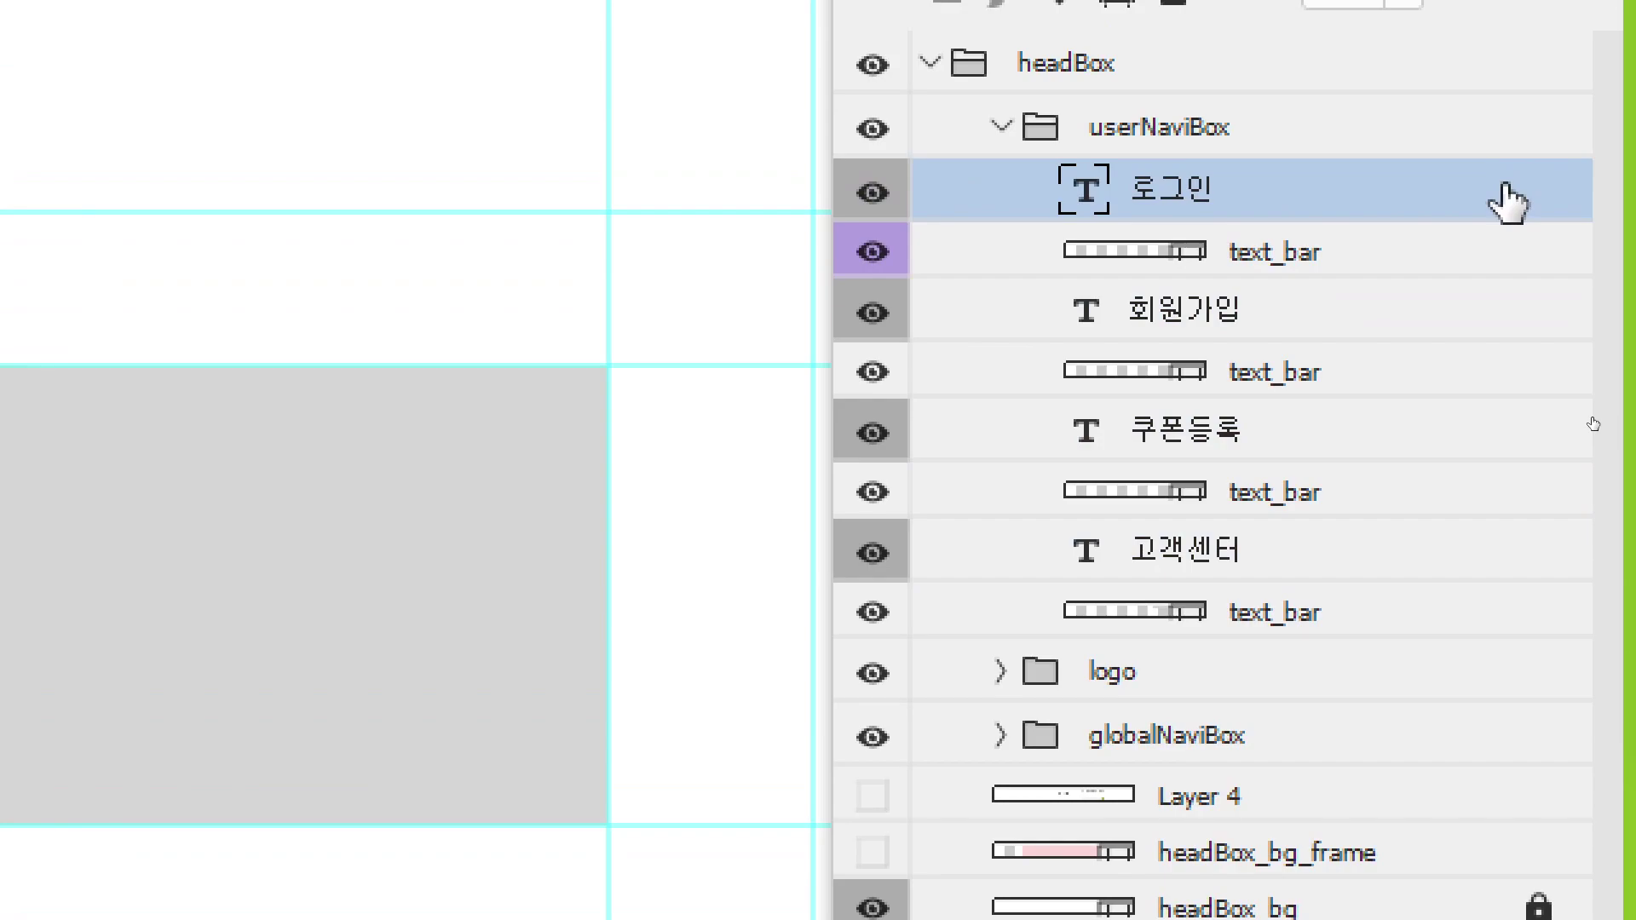
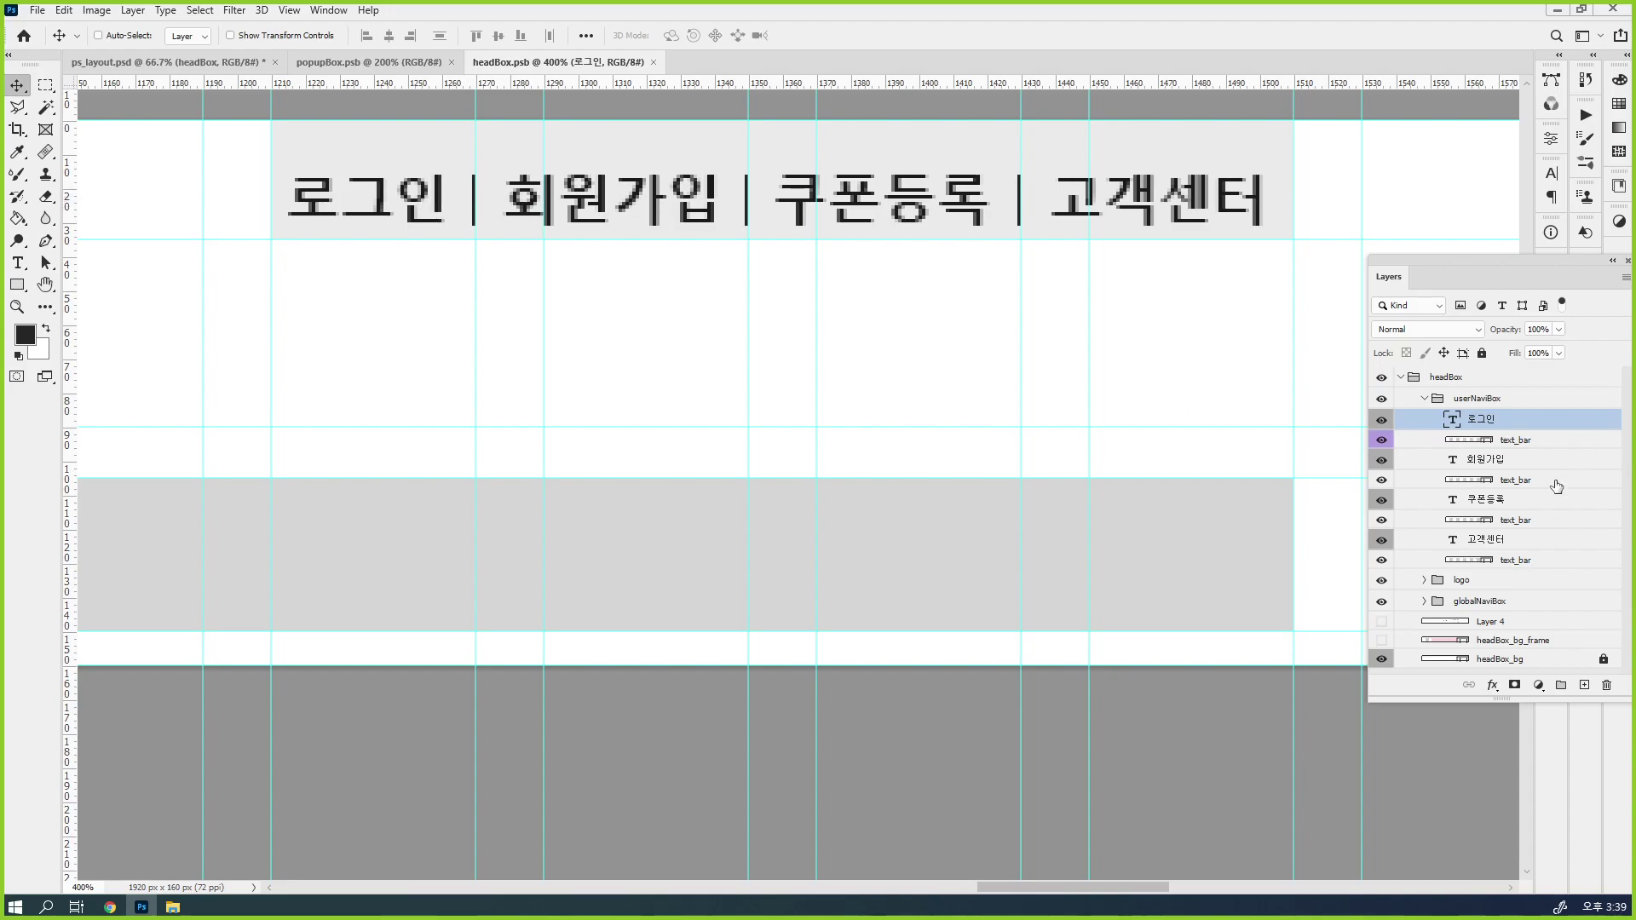
{"action": "left_click", "coordinate": [1584, 443], "text": "shift"}
{"action": "key", "text": "ctrl+g"}
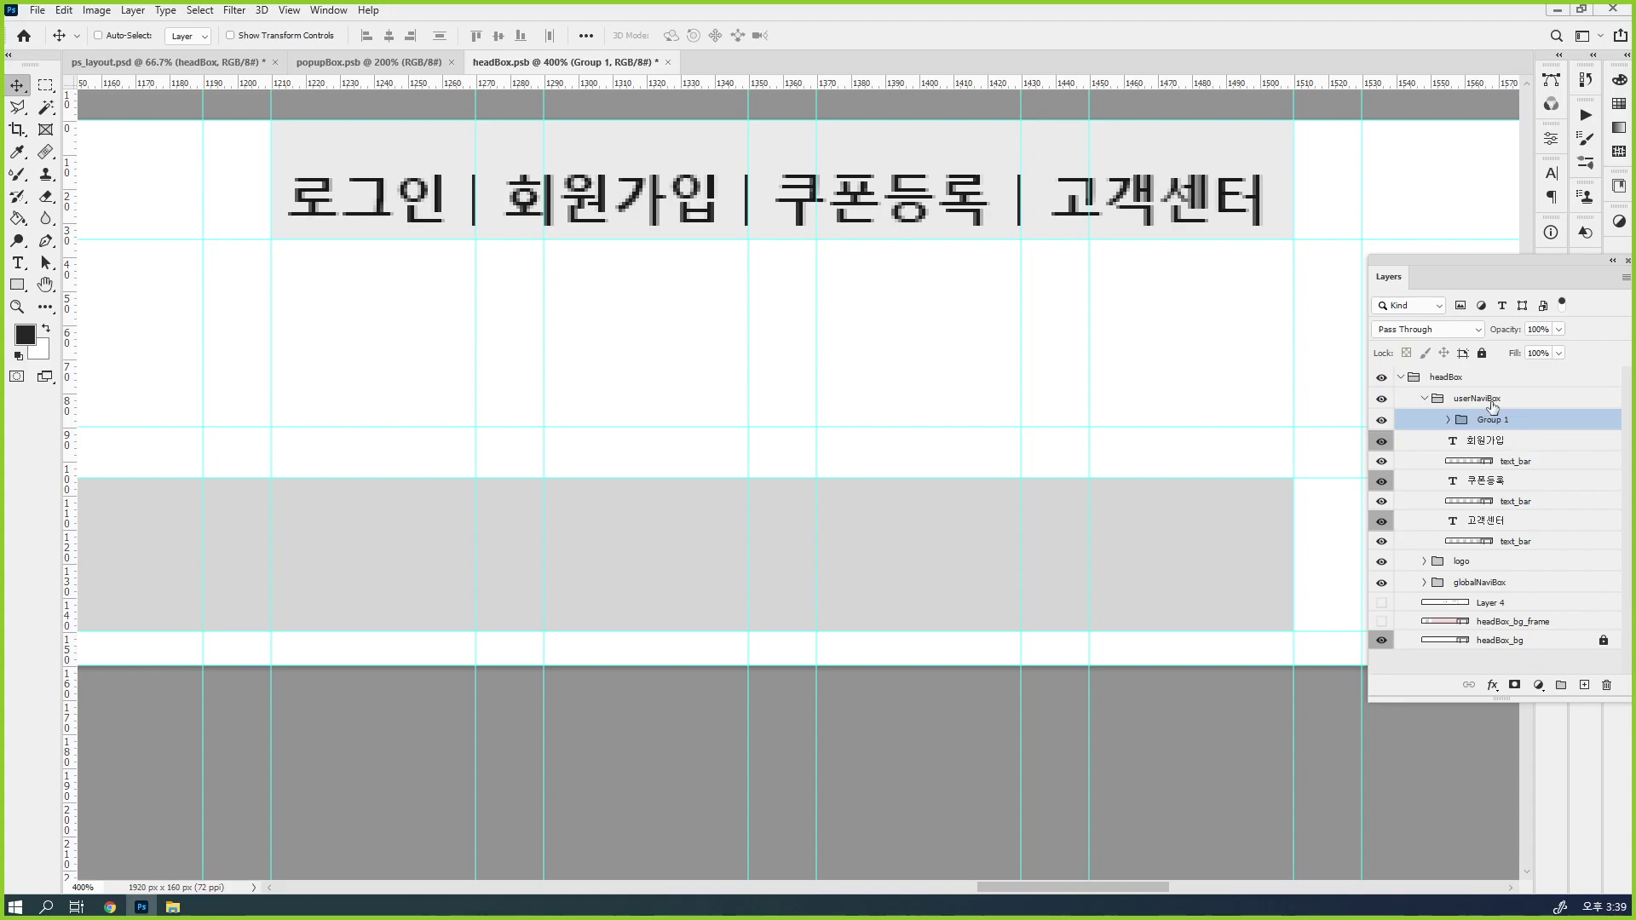
{"action": "key", "text": "ctrl+z"}
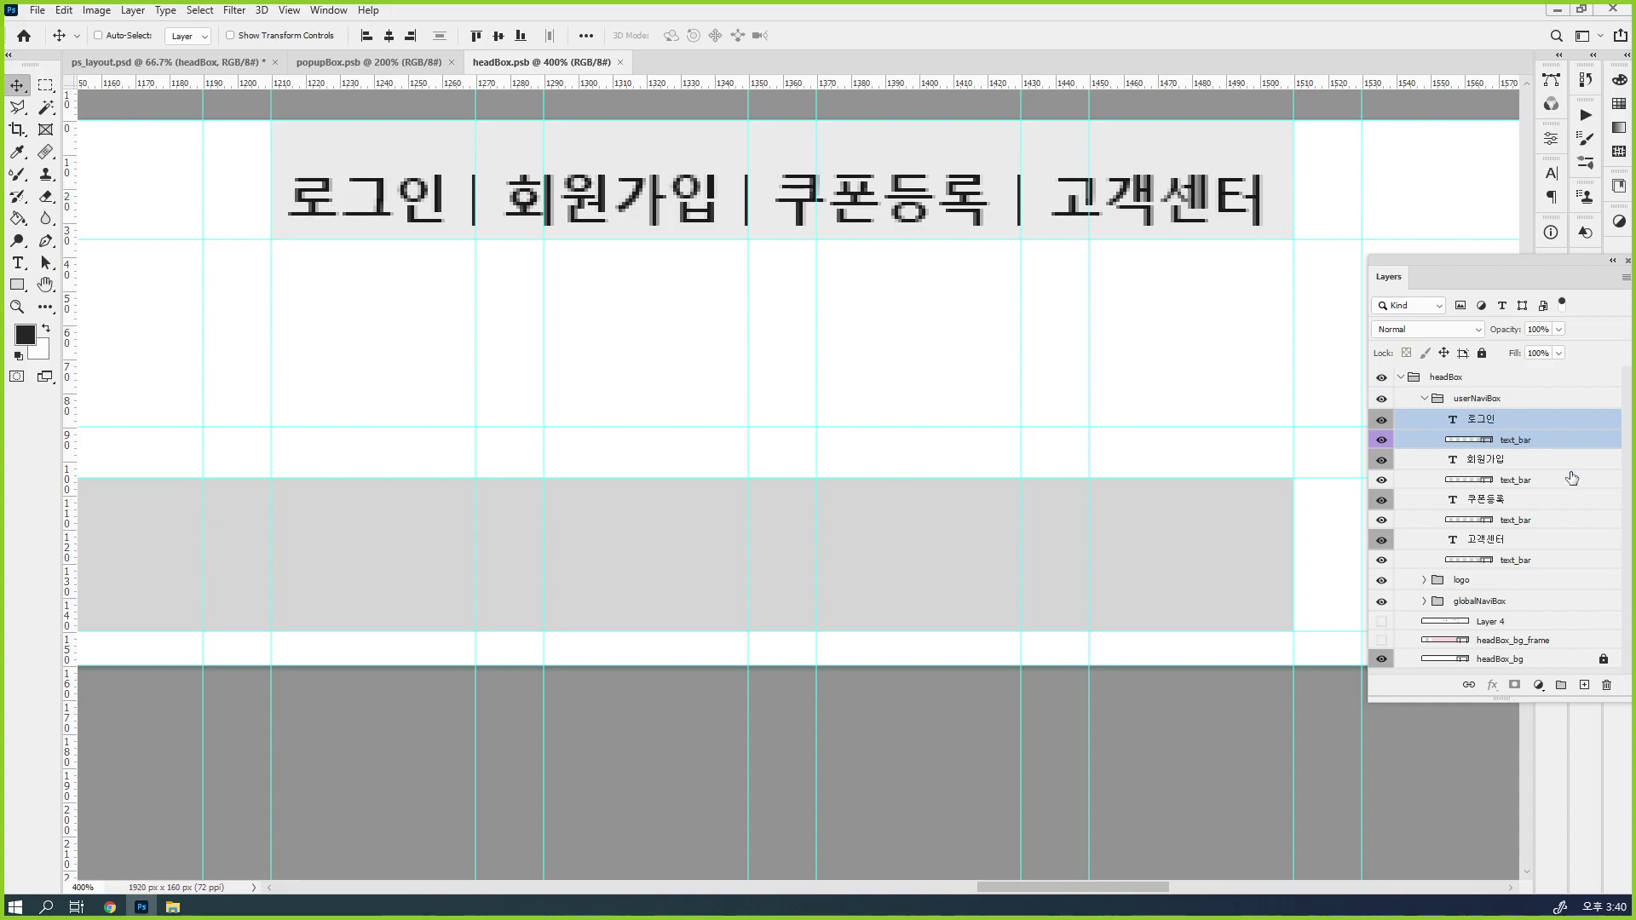
Set the font size of the 로그인, 회원가입, 쿠폰등록 and 고객센터 text layers to 14 pt
{"action": "left_click", "coordinate": [1544, 443], "text": "ctrl"}
{"action": "left_click", "coordinate": [1540, 464], "text": "ctrl"}
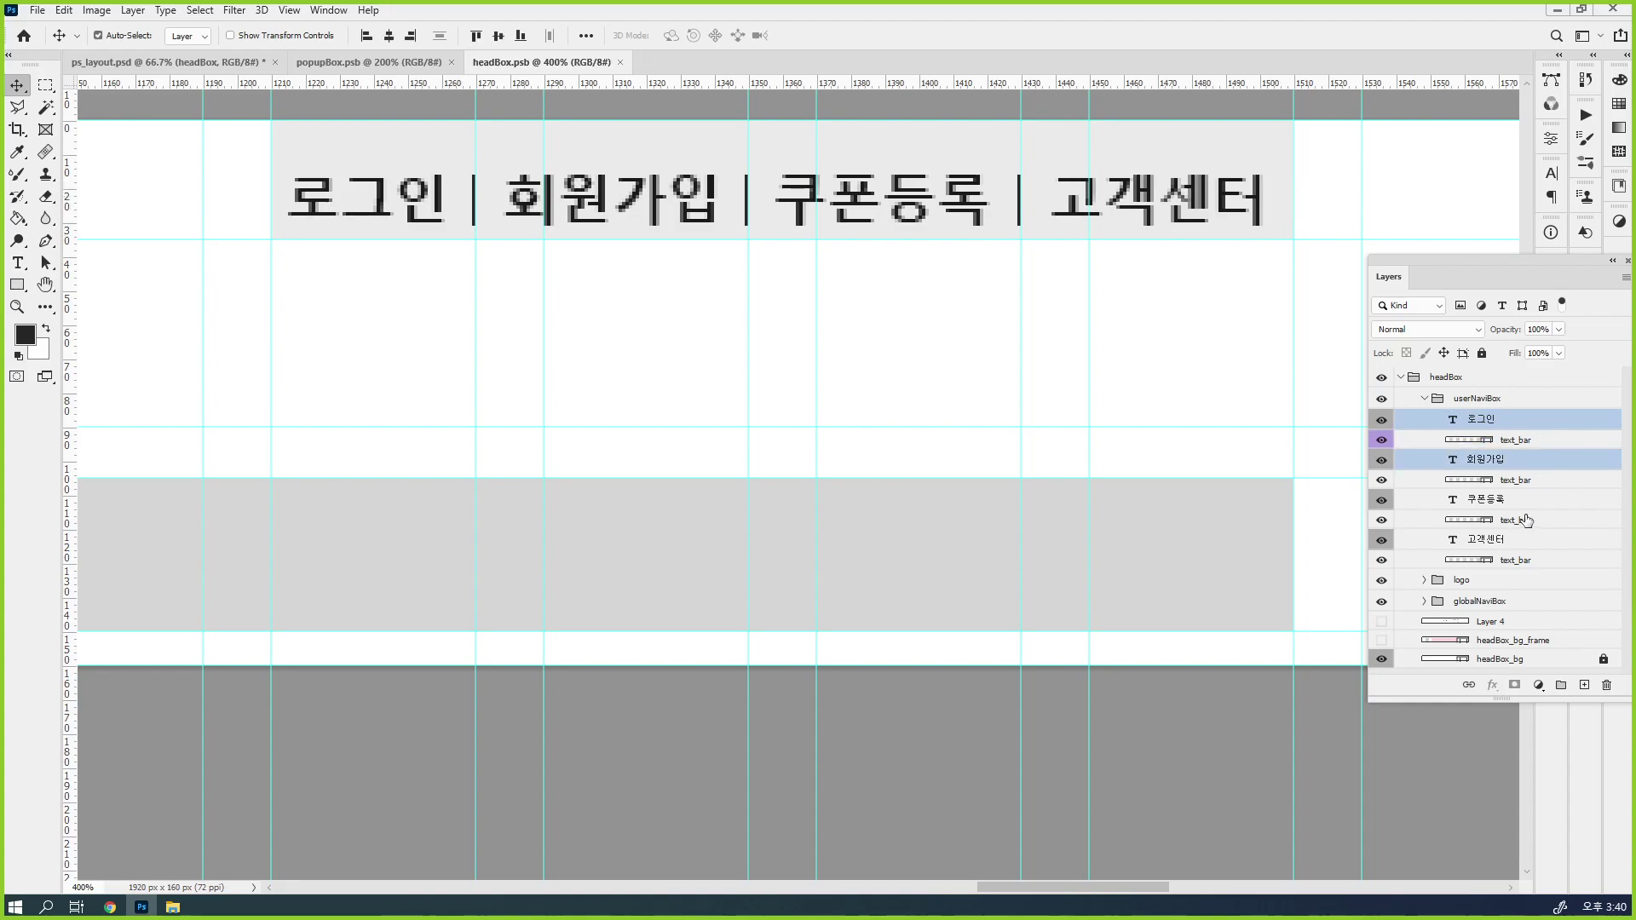
{"action": "left_click", "coordinate": [1529, 503], "text": "ctrl"}
{"action": "left_click", "coordinate": [1522, 543], "text": "ctrl"}
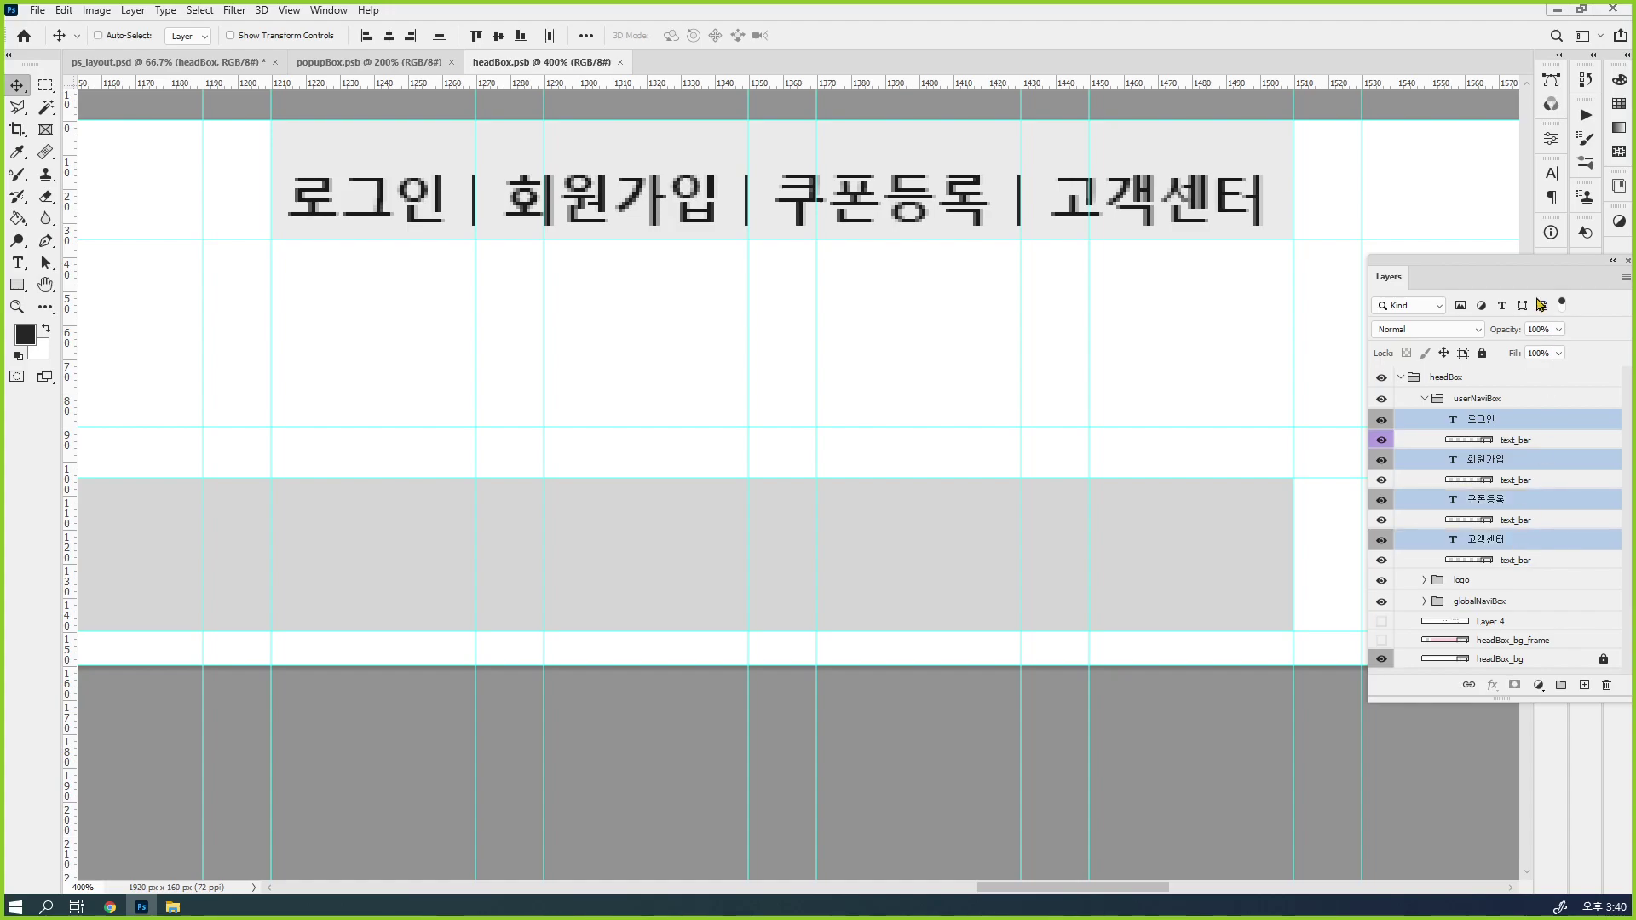
{"action": "left_click", "coordinate": [1550, 173]}
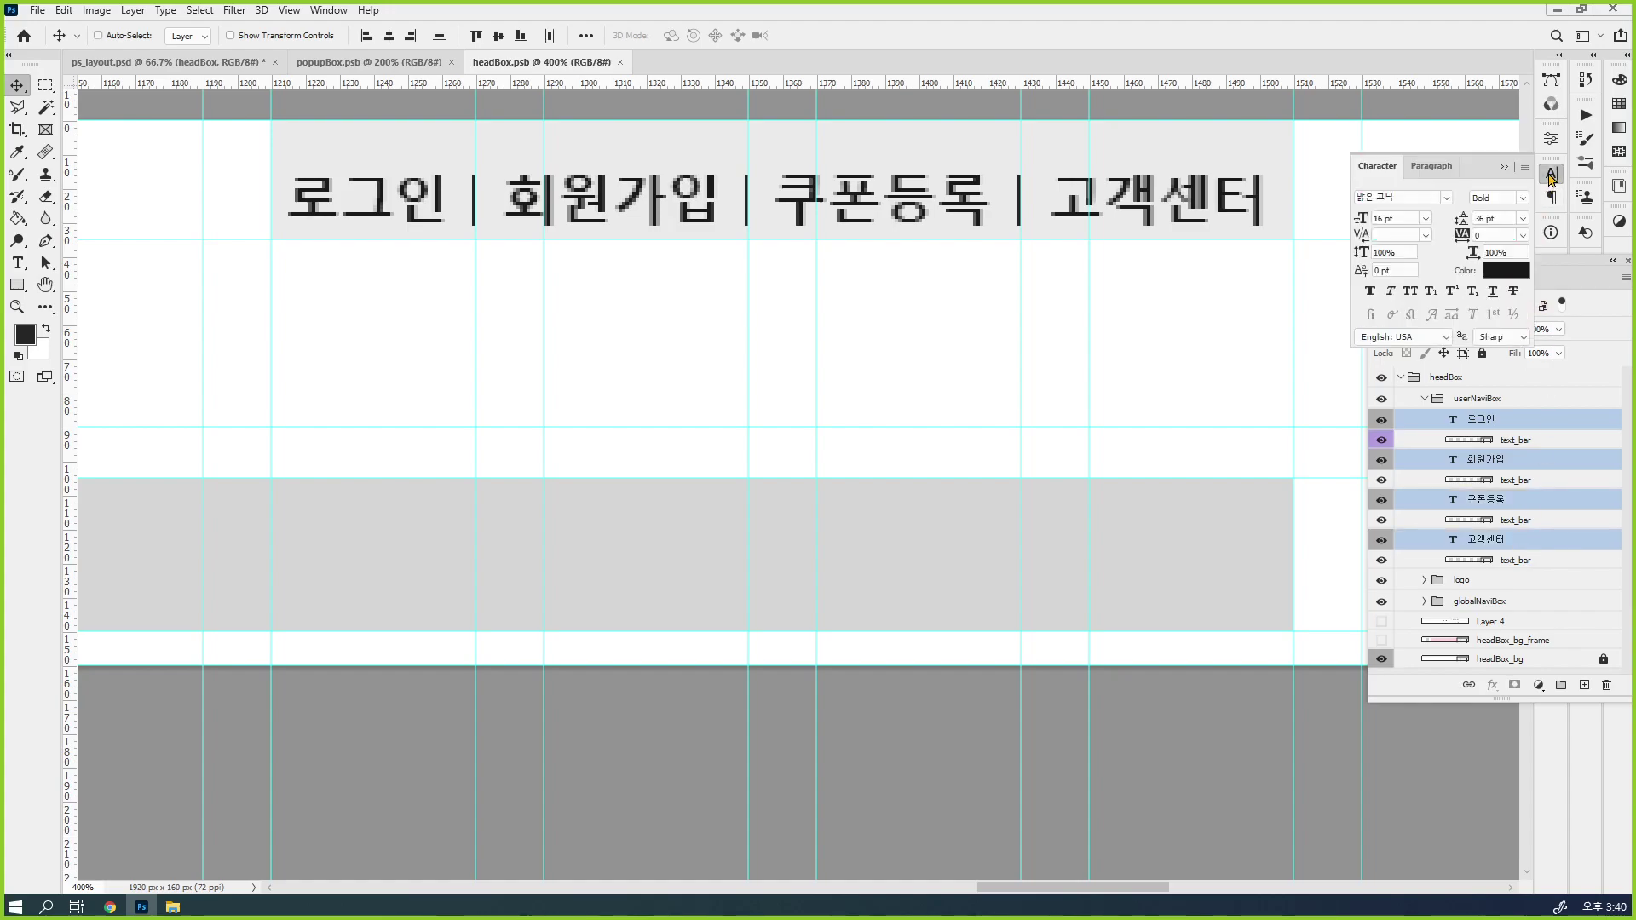
{"action": "left_click", "coordinate": [1391, 215]}
{"action": "key", "text": "Down"}
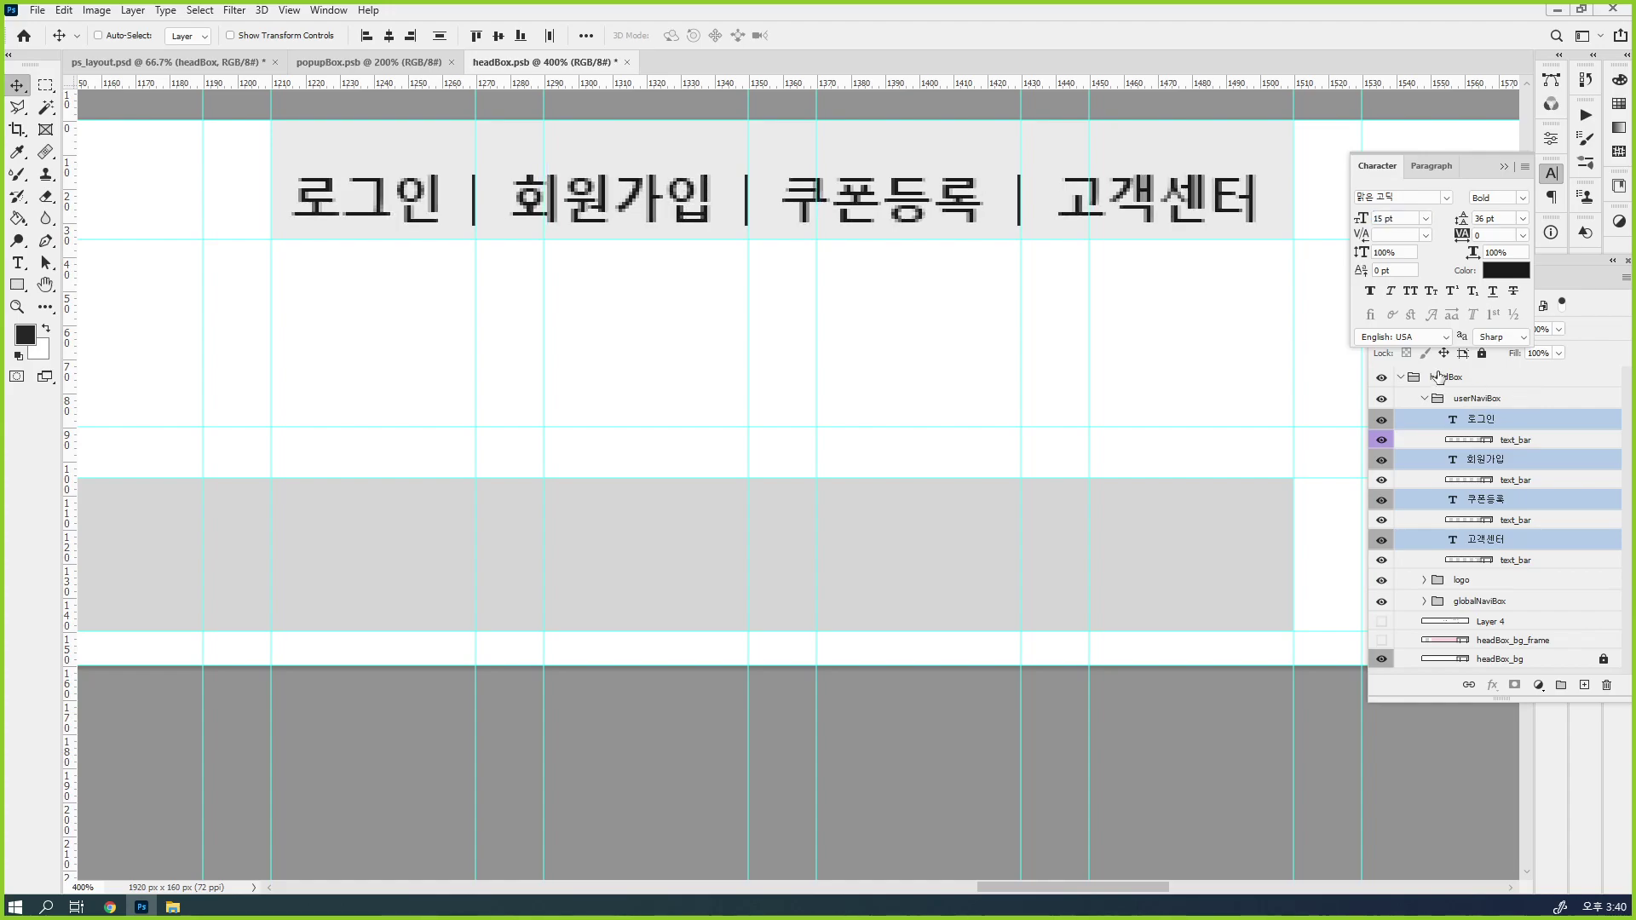
{"action": "left_click", "coordinate": [1397, 218]}
{"action": "key", "text": "Return"}
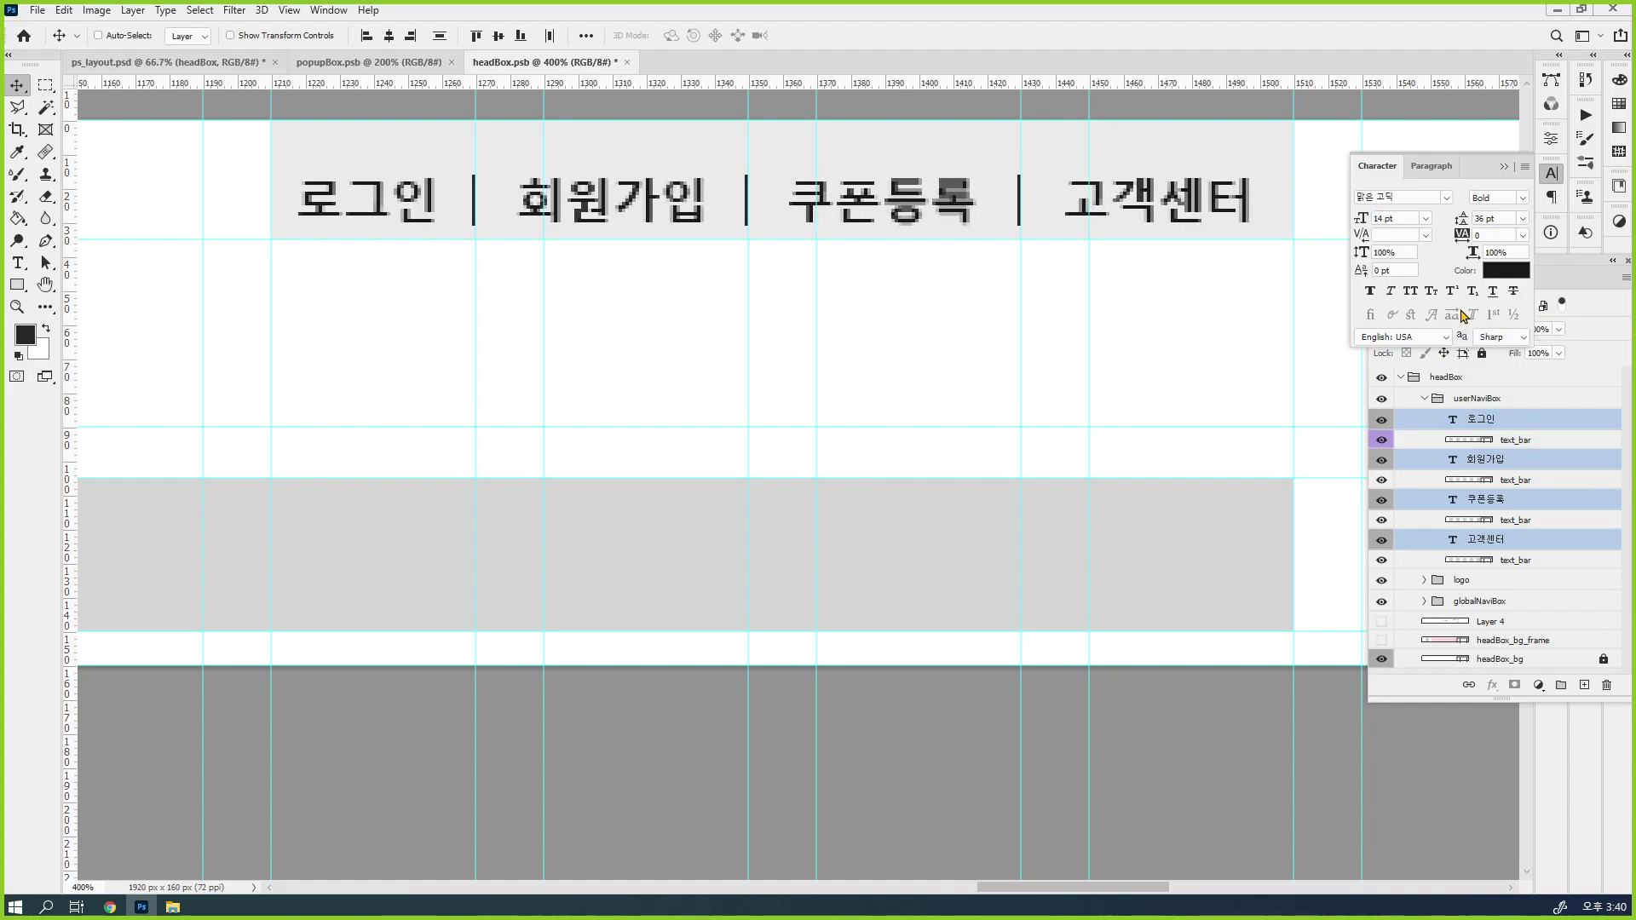
Hide the background layer below 고객센터 in userNaviBox and turn off the guides
{"action": "left_click", "coordinate": [1521, 419]}
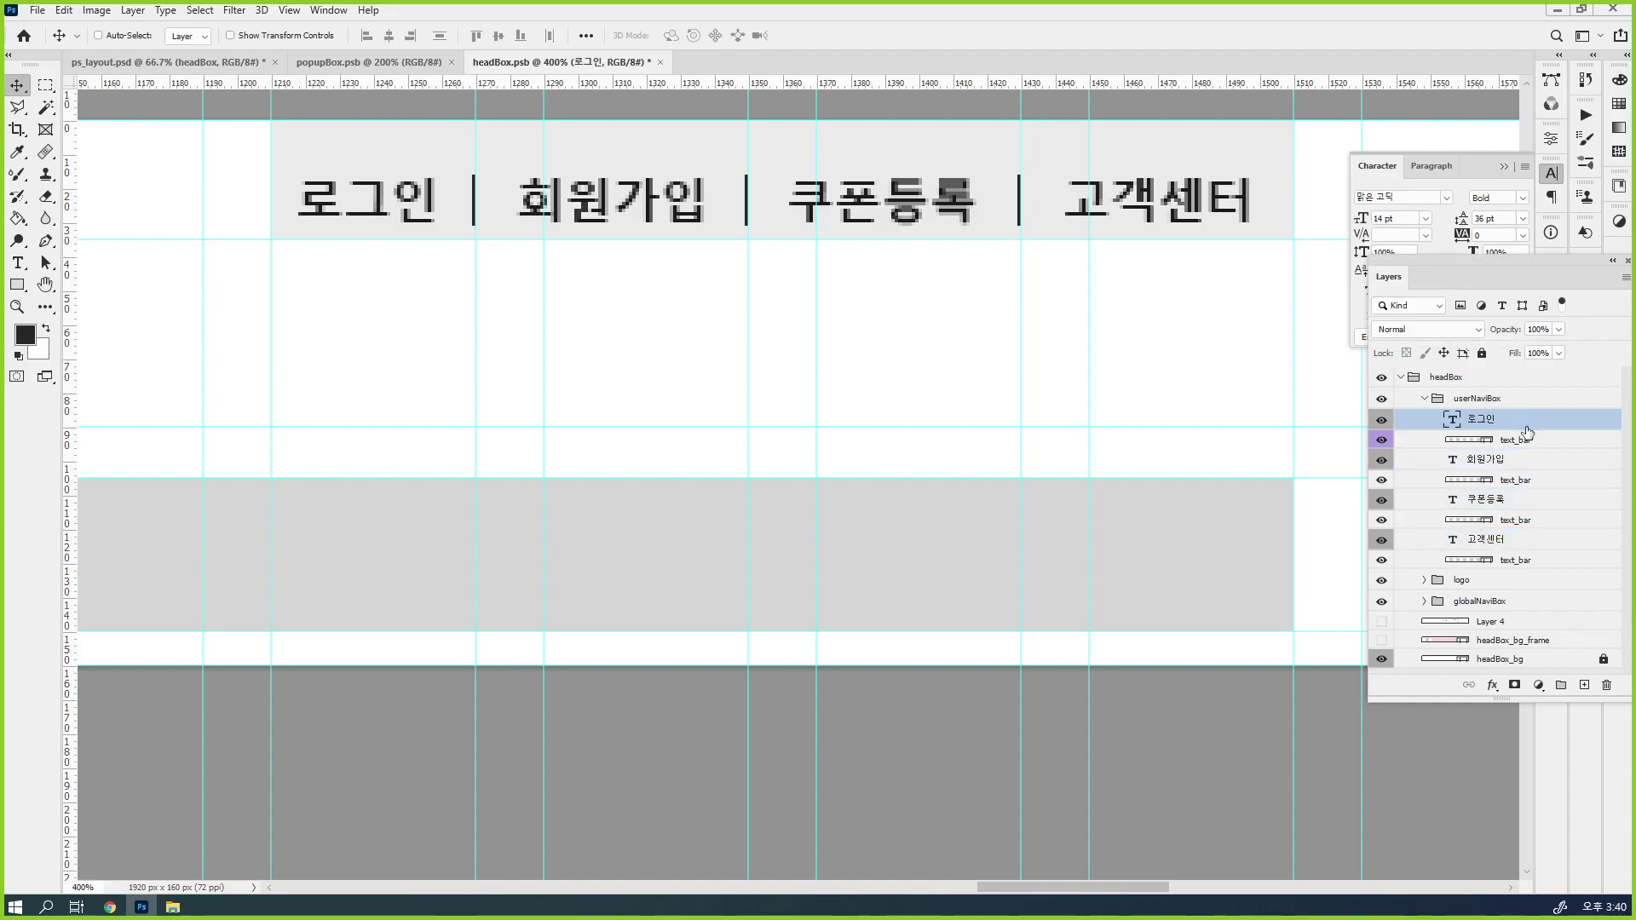
{"action": "key", "text": "ctrl+minus"}
{"action": "key", "text": "ctrl+minus"}
{"action": "key", "text": "ctrl+minus"}
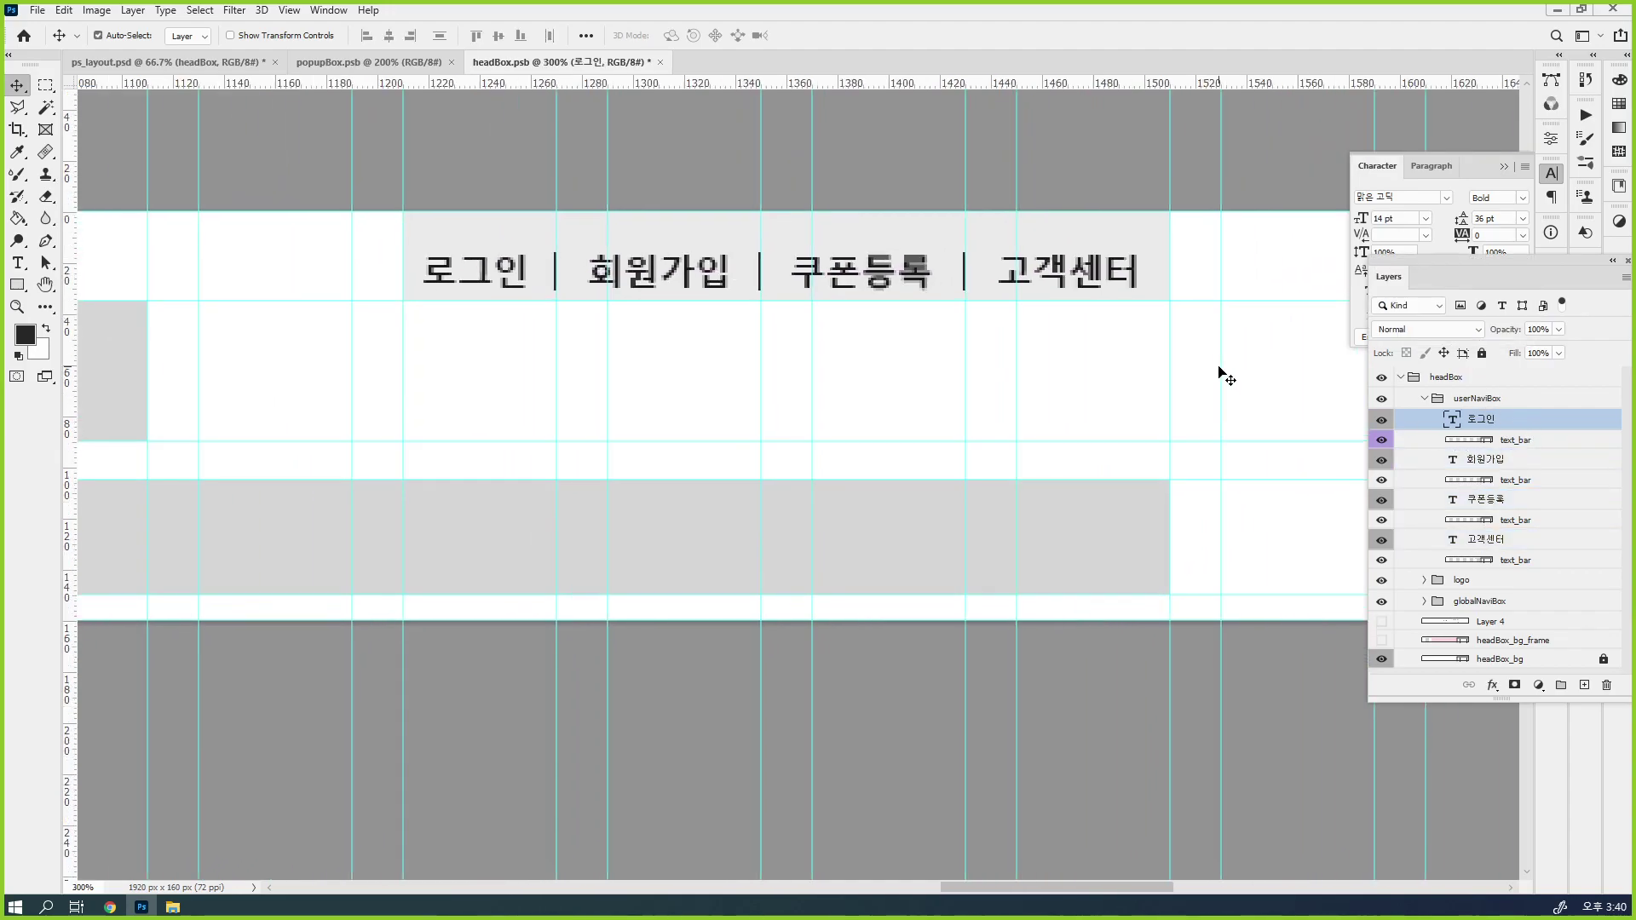
{"action": "left_click_drag", "start_coordinate": [798, 464], "coordinate": [1015, 329]}
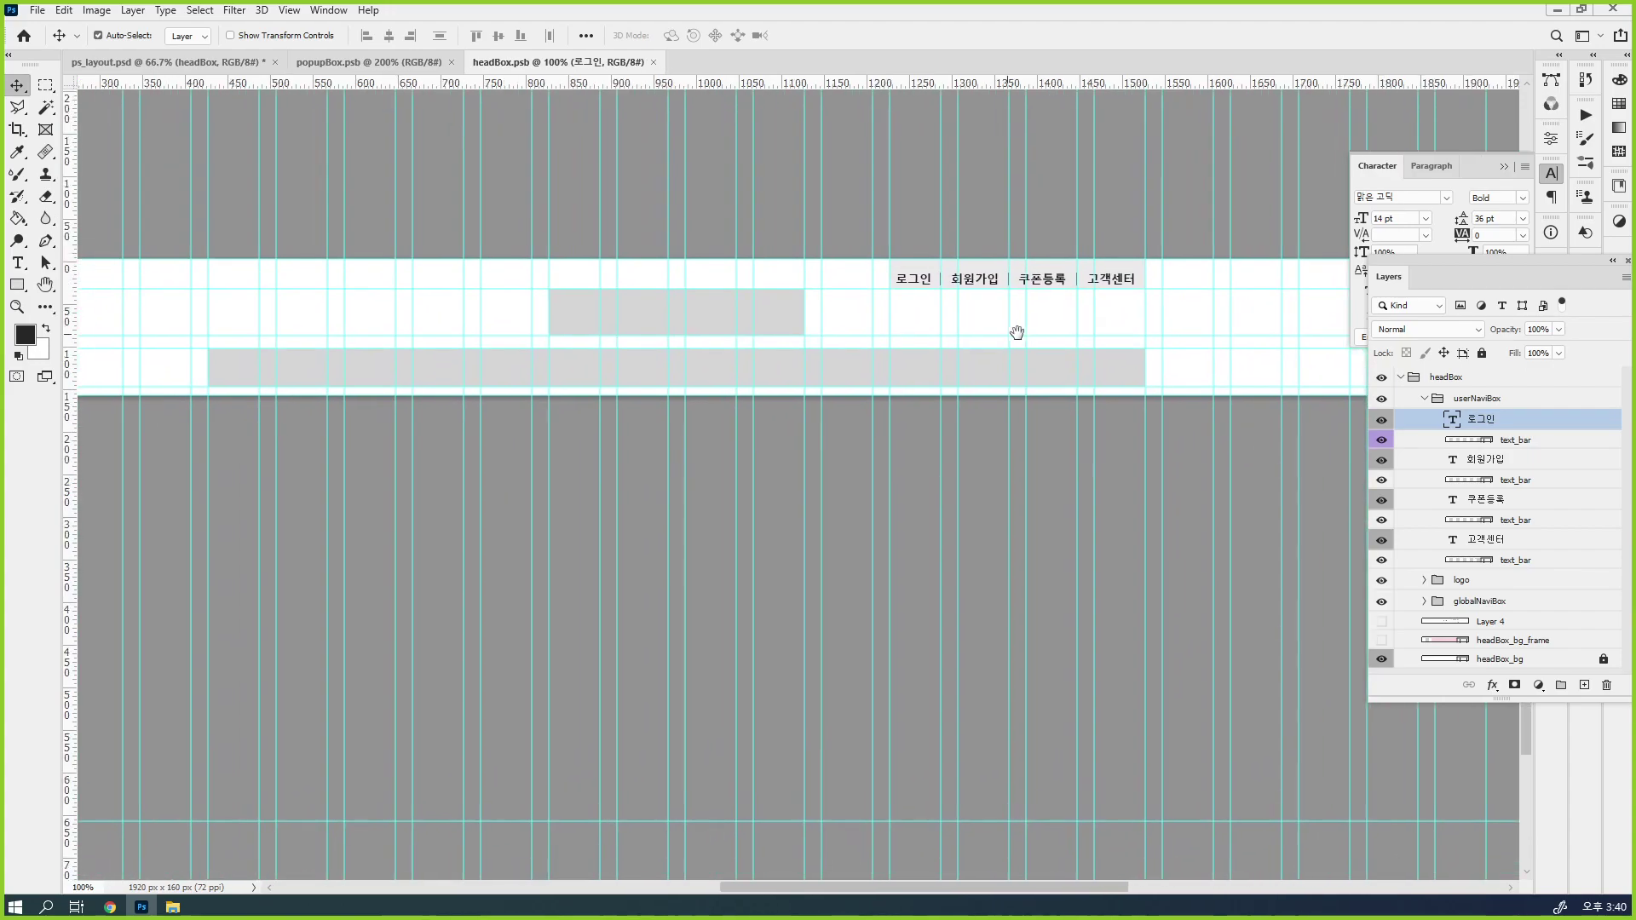
{"action": "left_click", "coordinate": [1382, 563]}
{"action": "left_click_drag", "start_coordinate": [880, 427], "coordinate": [1031, 346]}
{"action": "key", "text": "ctrl+semicolon"}
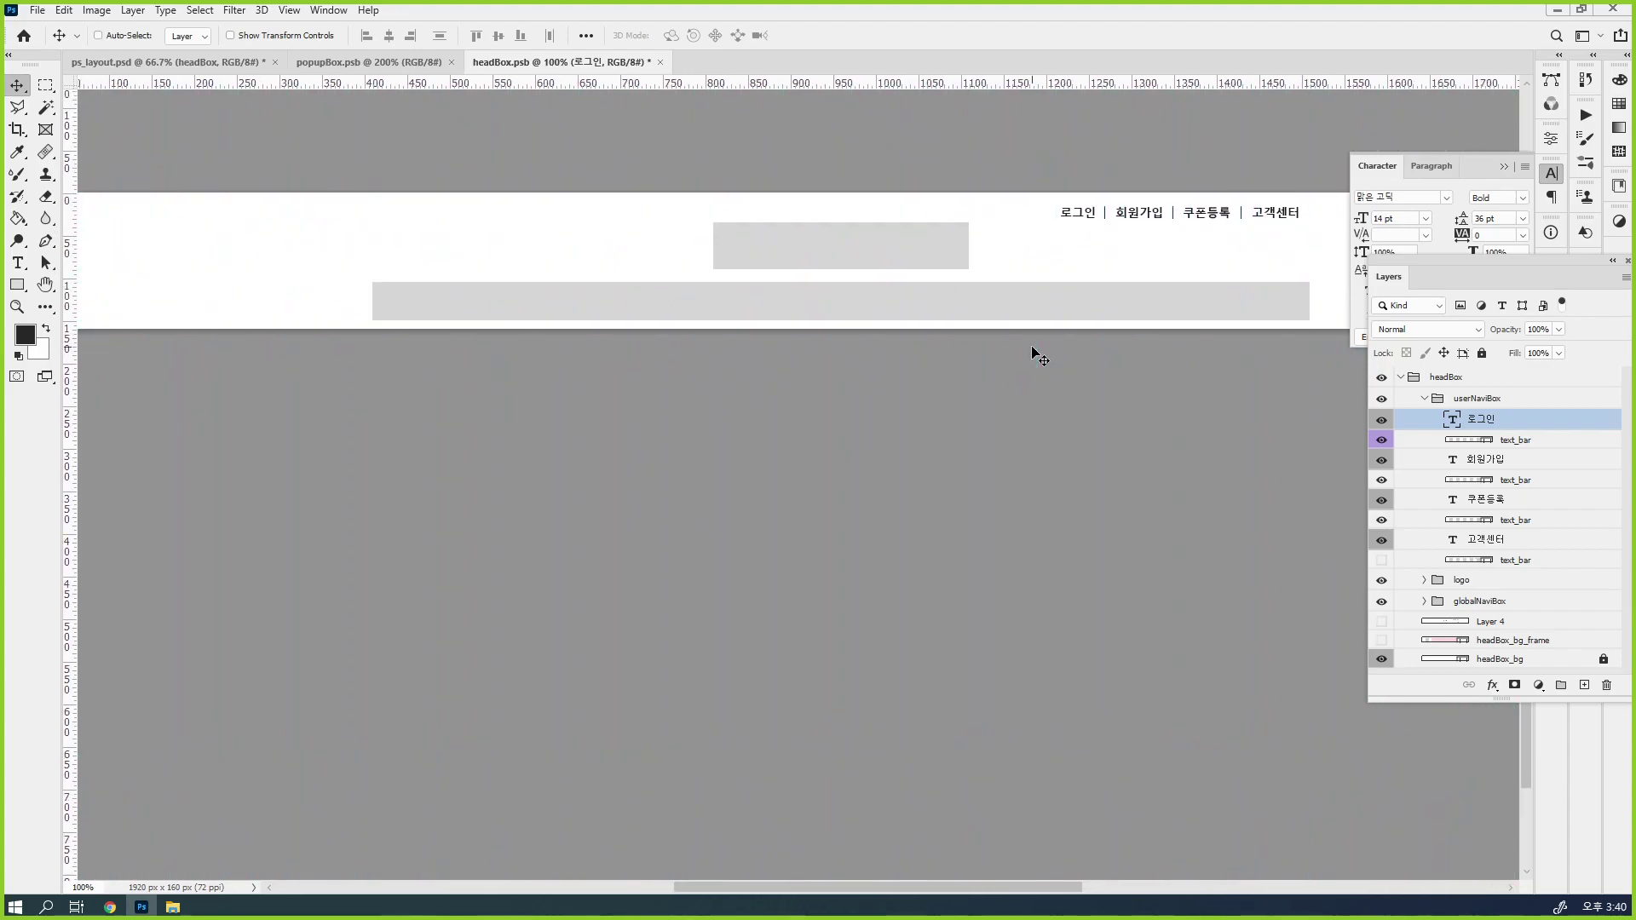
Collapse the userNaviBox group, show Layer 4, and toggle the group's visibility off and on to compare the two
{"action": "left_click", "coordinate": [876, 248], "text": "ctrl"}
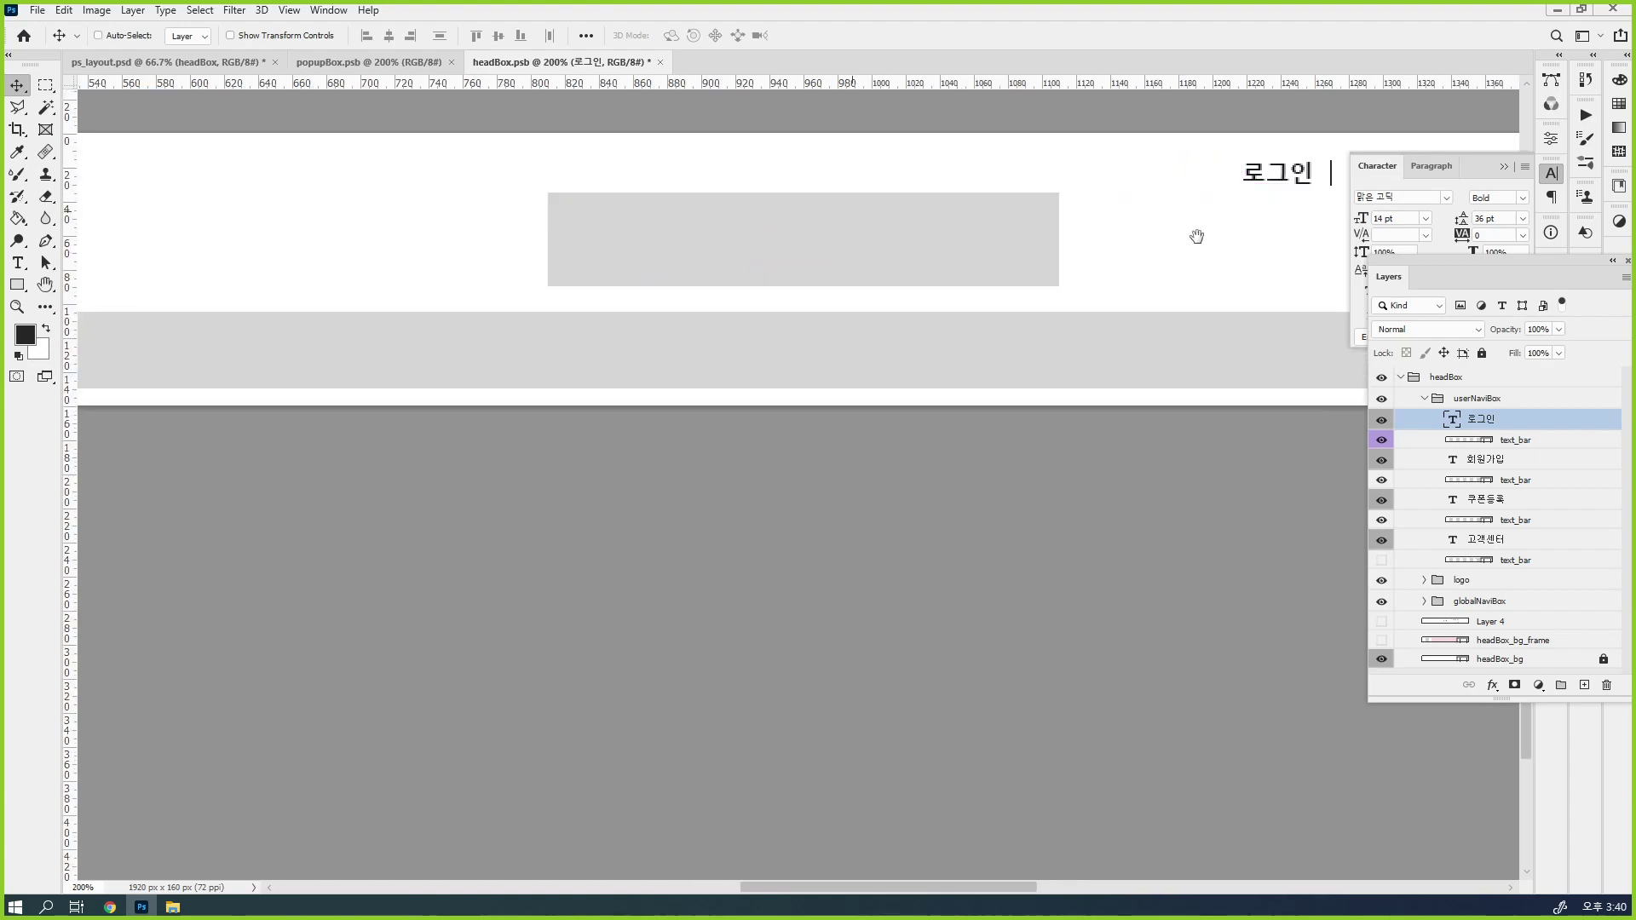
{"action": "left_click", "coordinate": [1426, 399]}
{"action": "left_click", "coordinate": [1425, 398]}
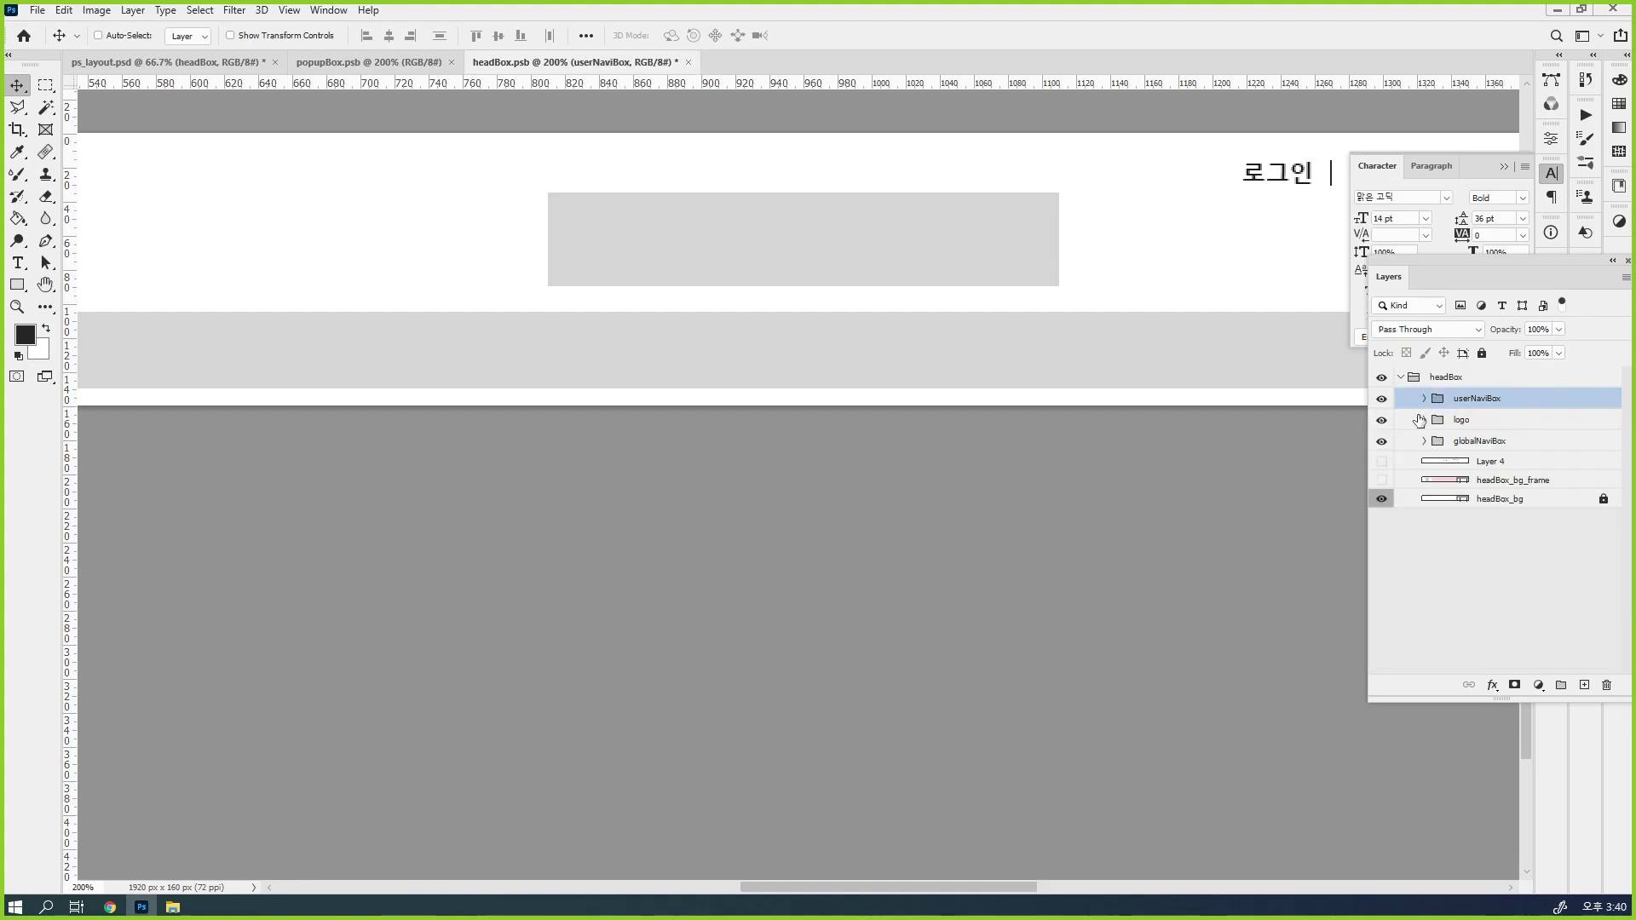
{"action": "left_click", "coordinate": [1382, 461]}
{"action": "left_click", "coordinate": [1382, 398]}
{"action": "left_click", "coordinate": [1382, 398]}
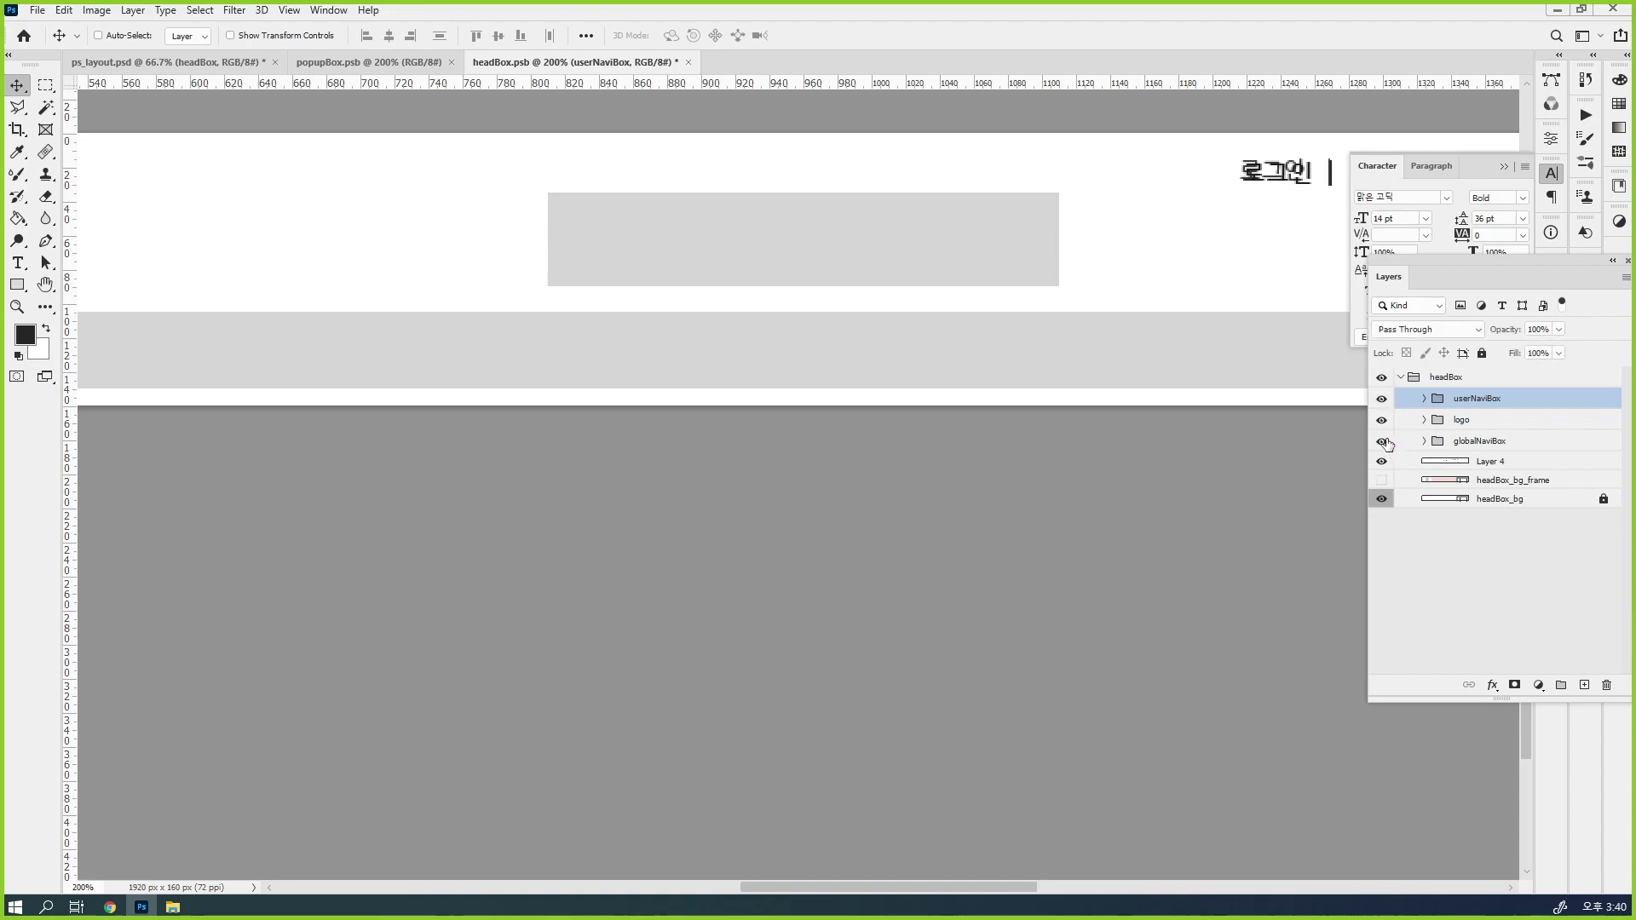
Hide the userNaviBox, logo and globalNaviBox groups to leave only the reference layer and background showing
{"action": "left_click_drag", "start_coordinate": [1381, 405], "coordinate": [1381, 442]}
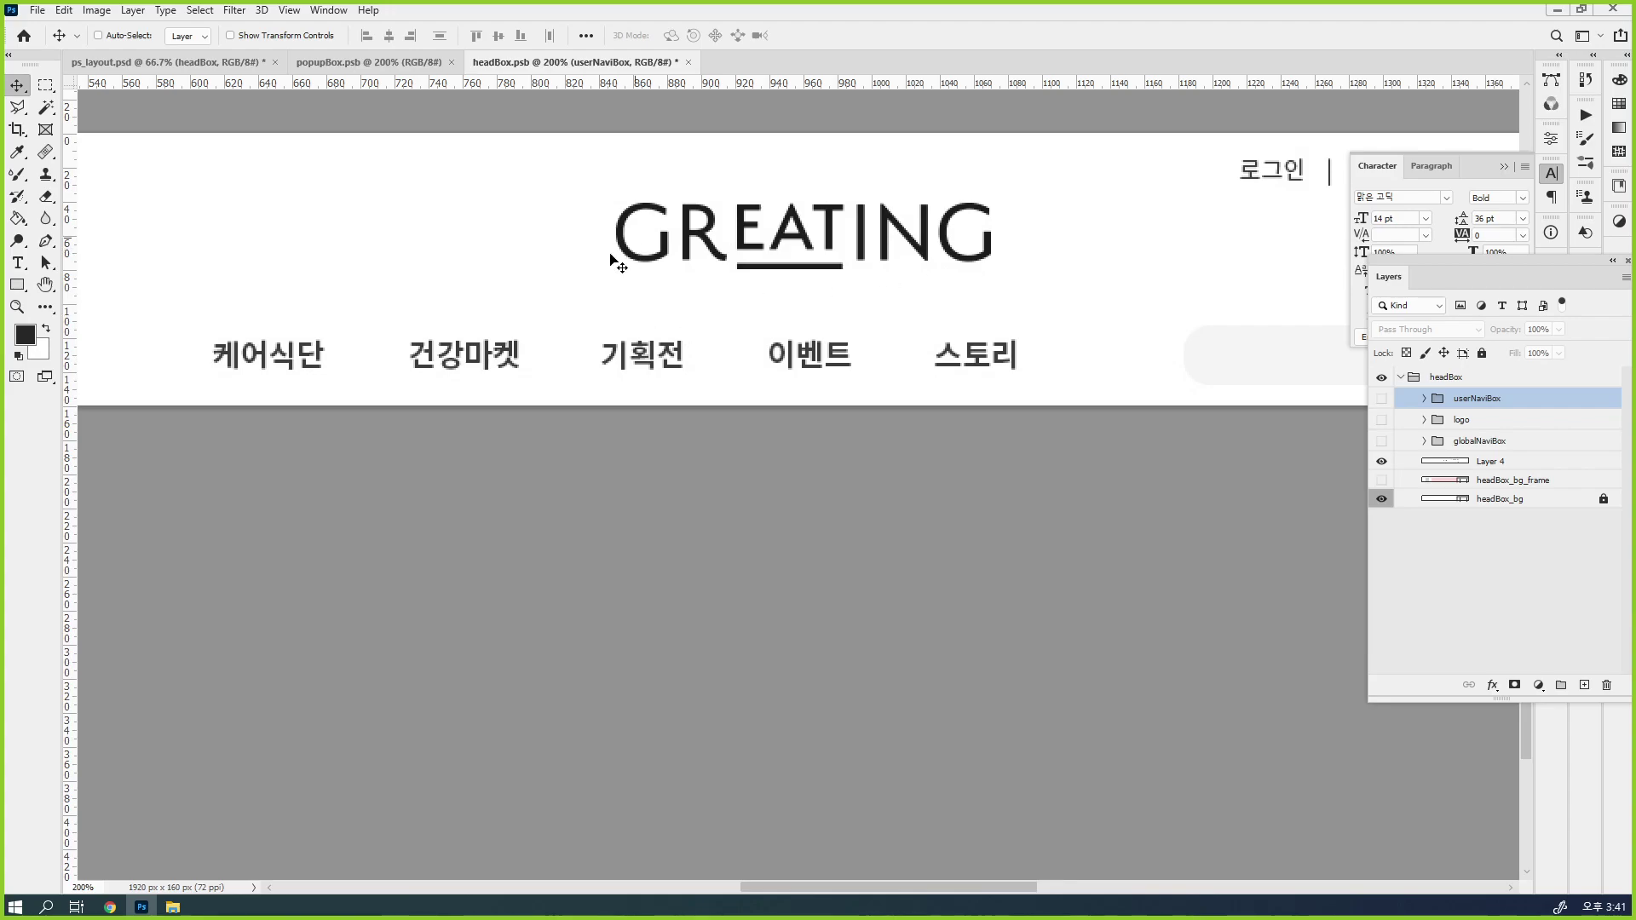
Switch to the GDWEB award page in Chrome, open its greating.co.kr site link and close the promotional popup
{"action": "mouse_move", "coordinate": [110, 908]}
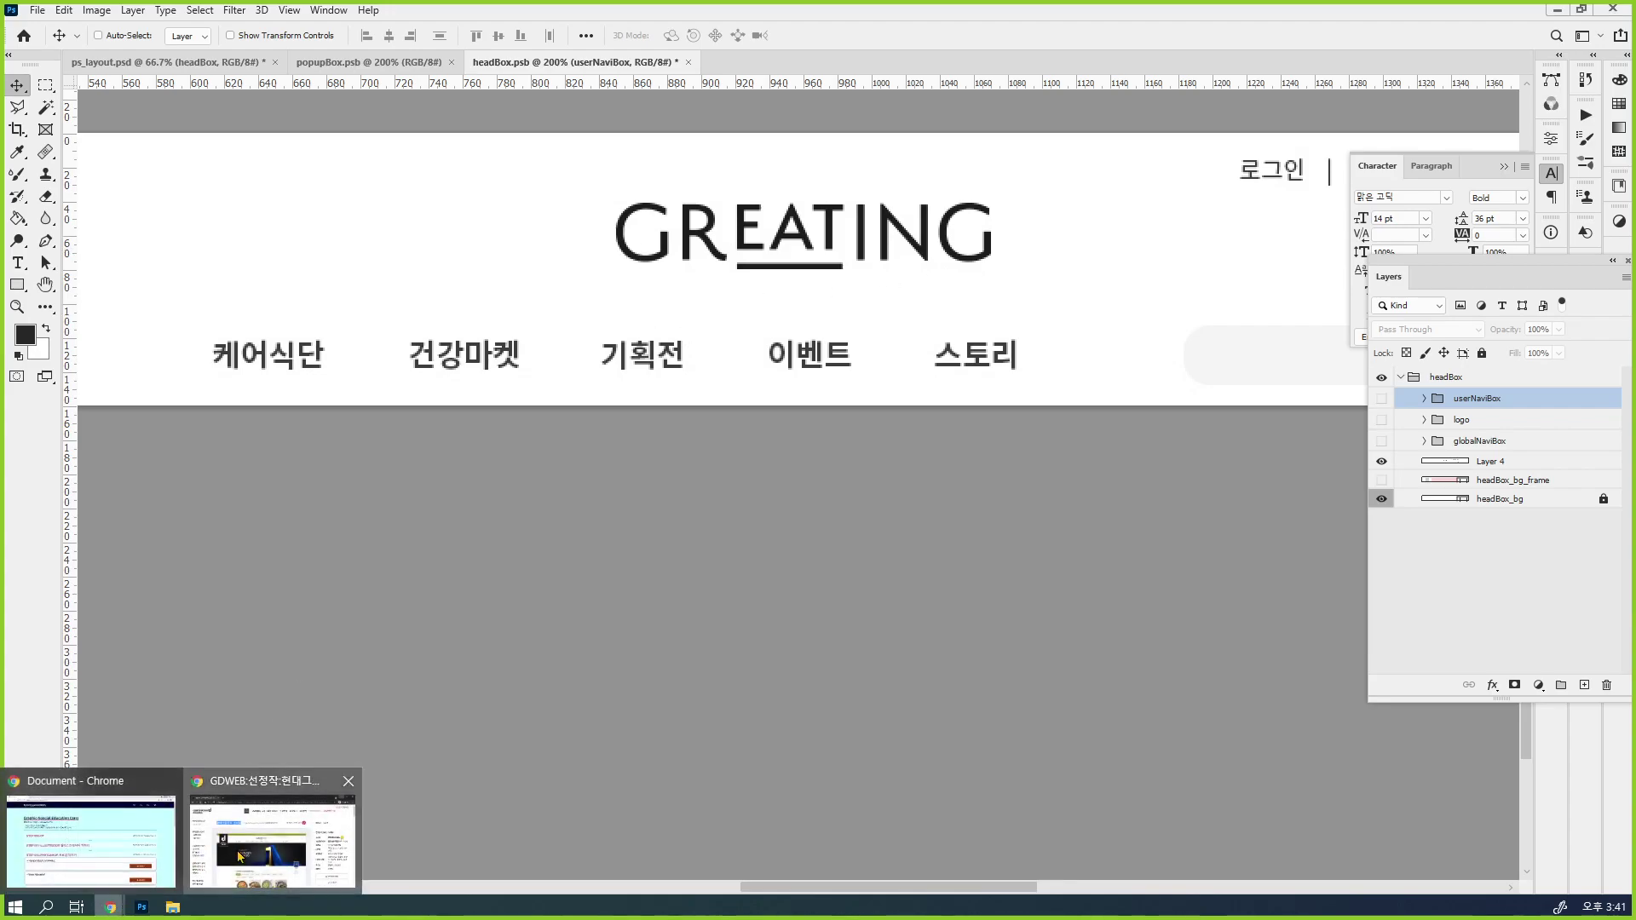
{"action": "left_click", "coordinate": [245, 849]}
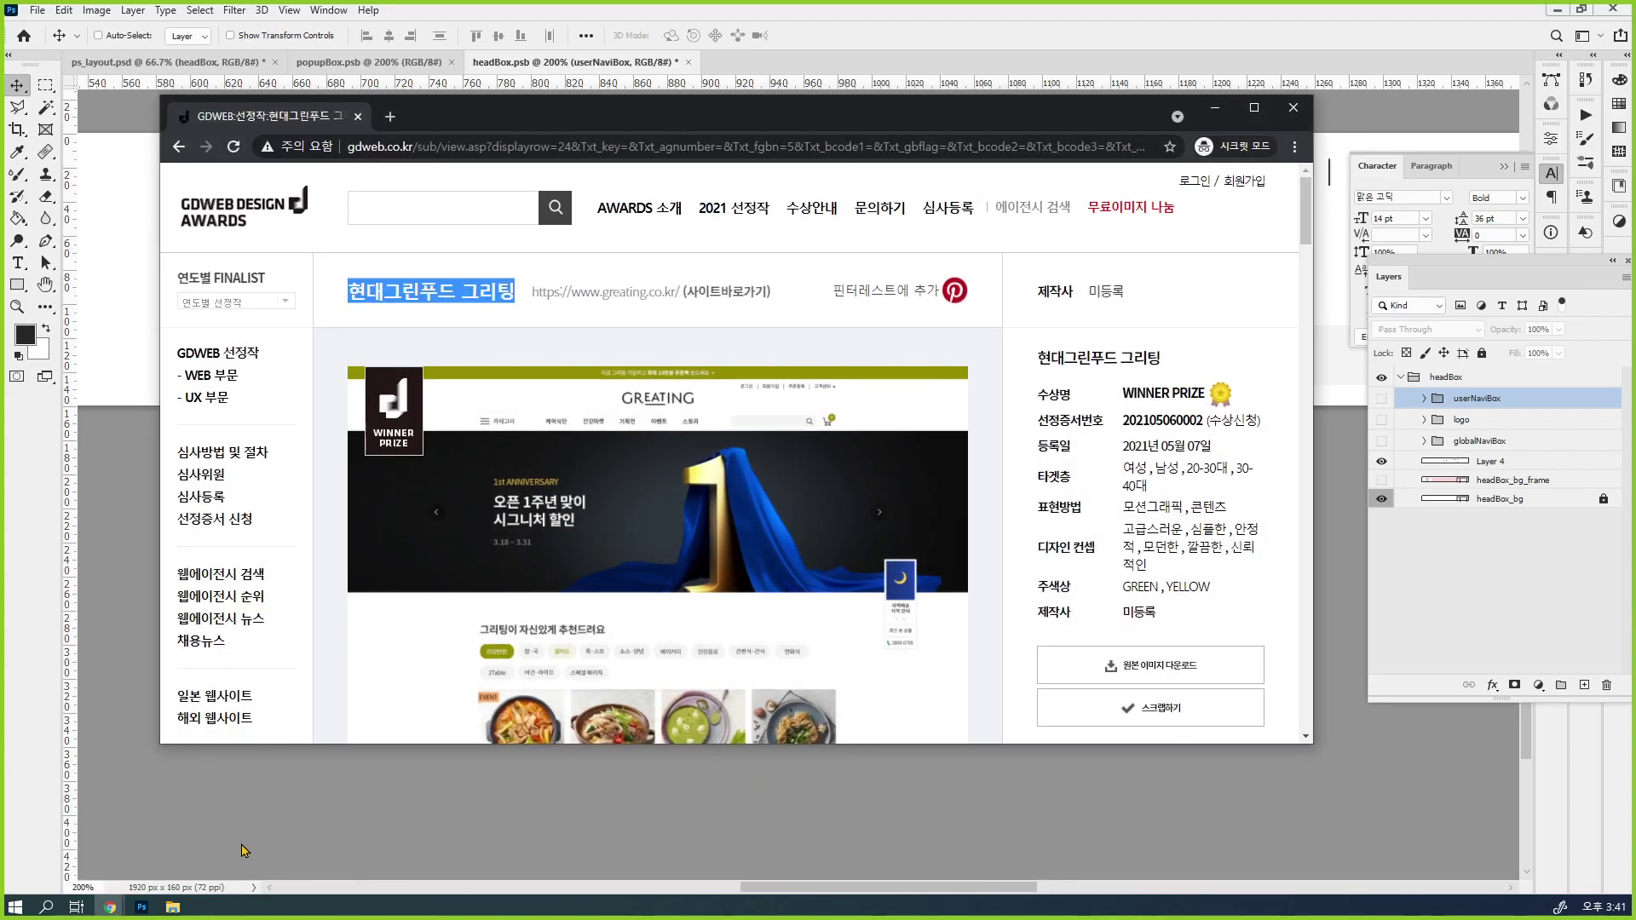
{"action": "left_click", "coordinate": [582, 302]}
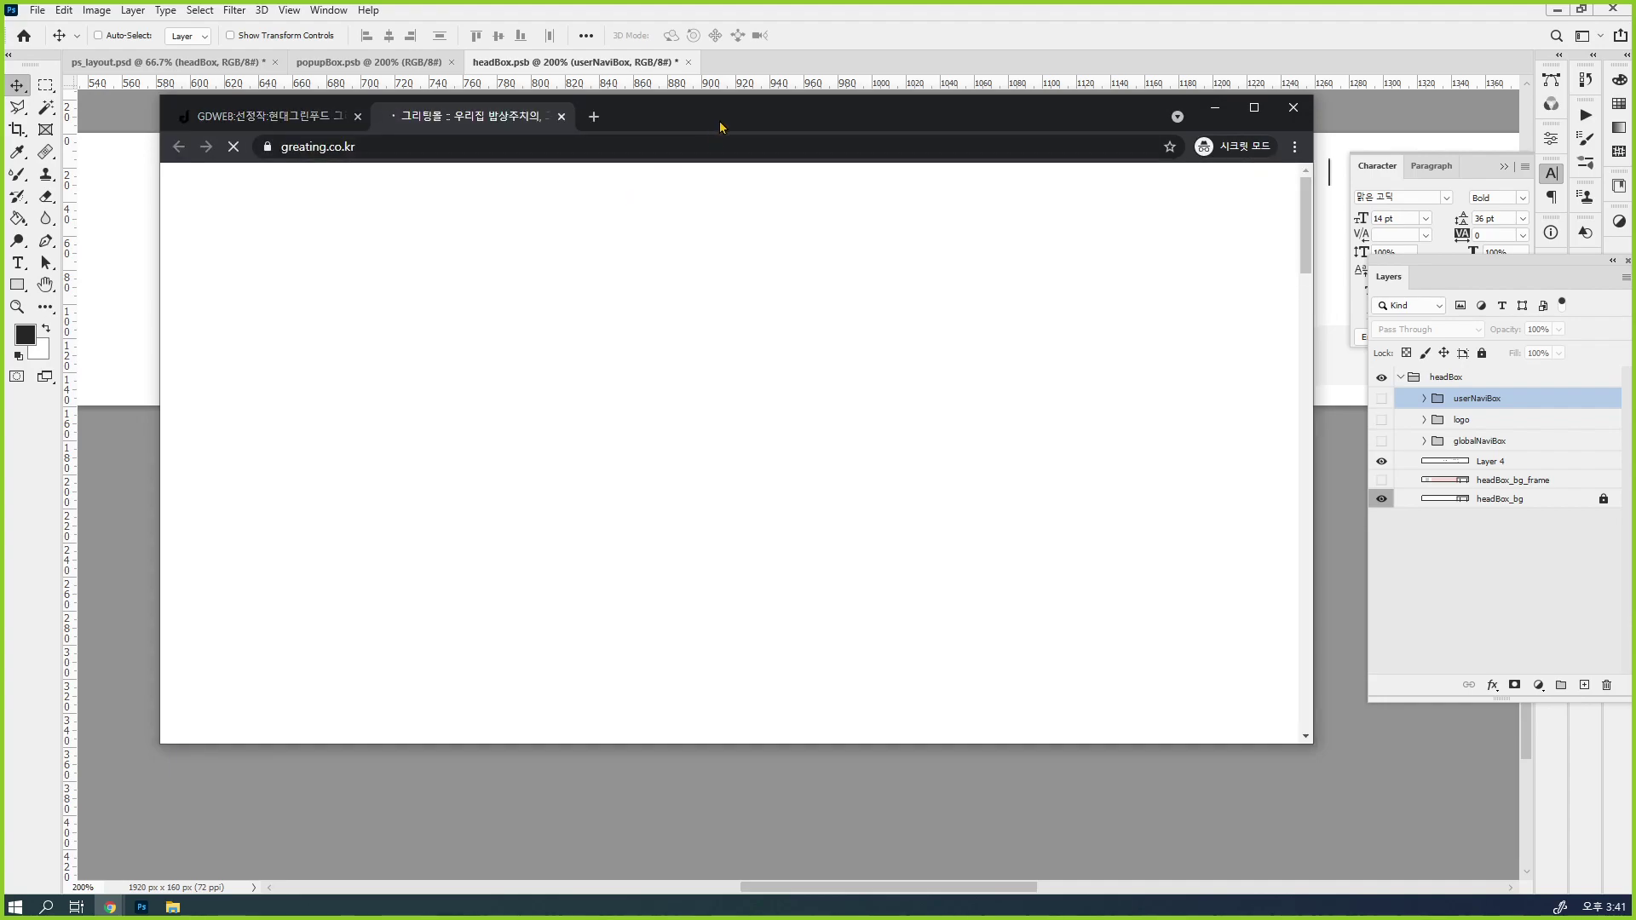
{"action": "left_click_drag", "start_coordinate": [720, 126], "coordinate": [621, 84]}
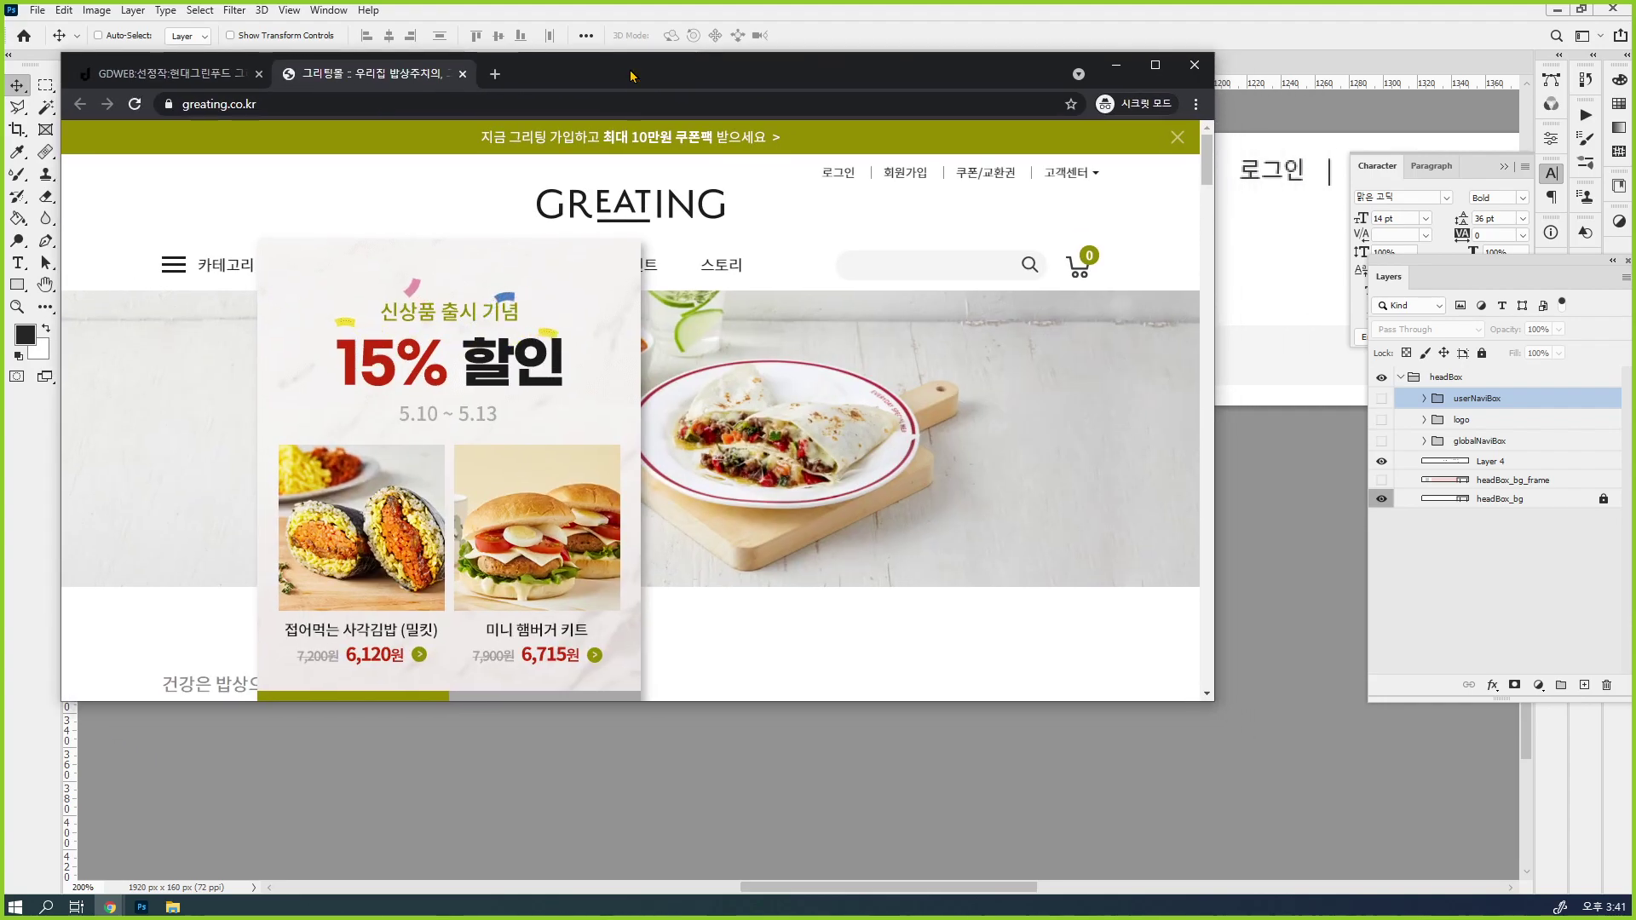
{"action": "scroll", "coordinate": [541, 289], "scroll_direction": "down", "scroll_amount": 5}
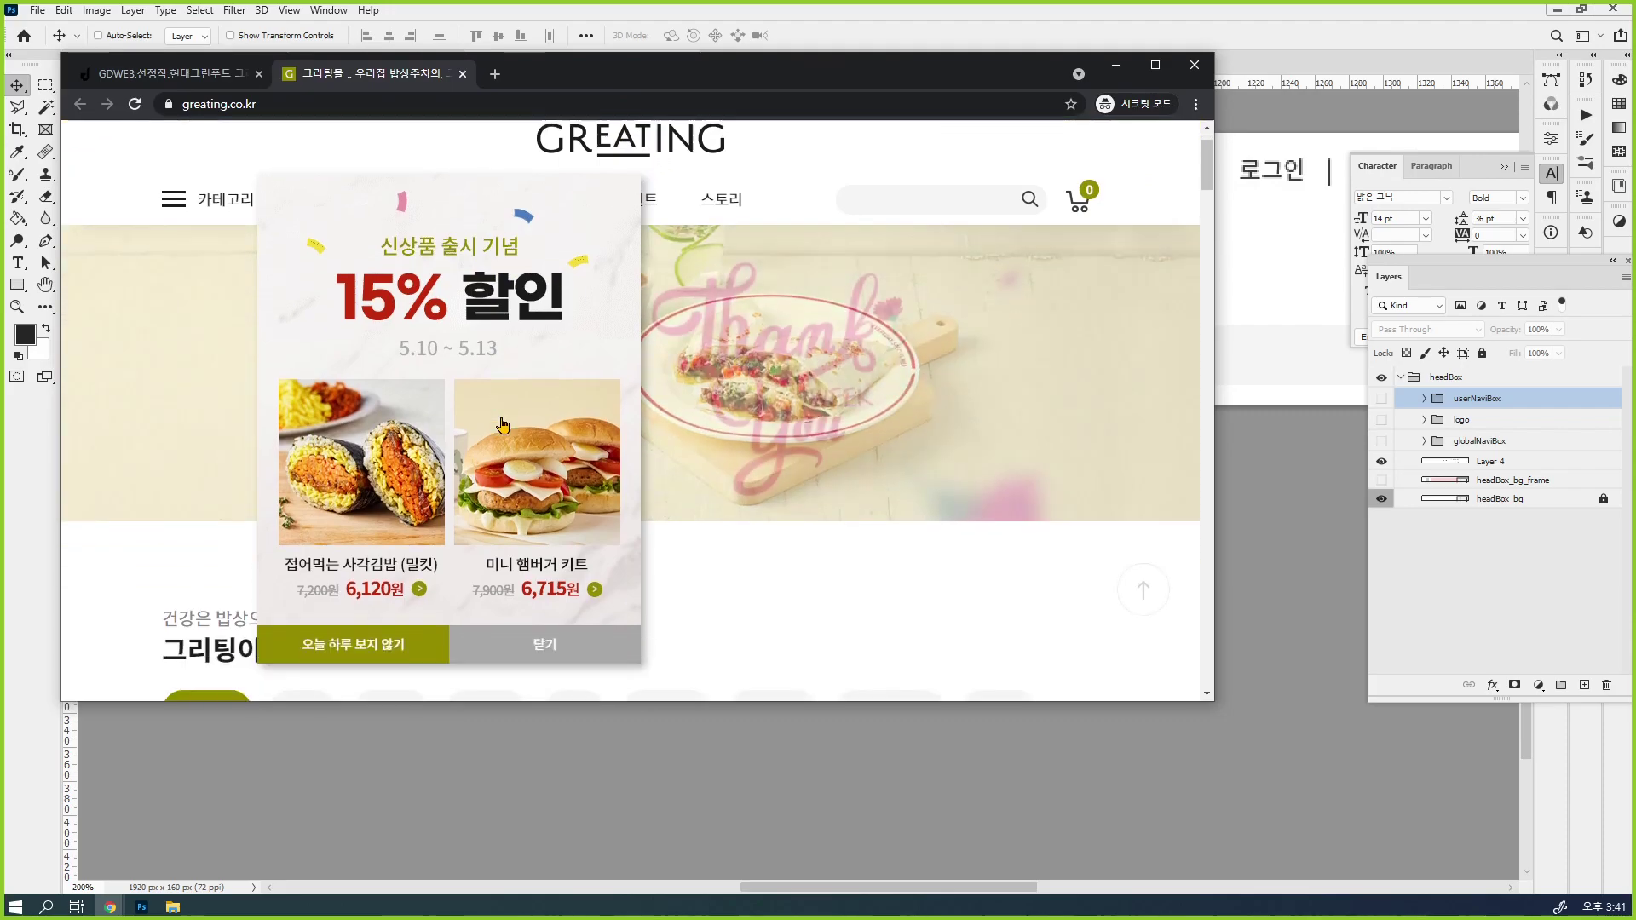
{"action": "left_click", "coordinate": [541, 290]}
{"action": "scroll", "coordinate": [679, 420], "scroll_direction": "up", "scroll_amount": 5}
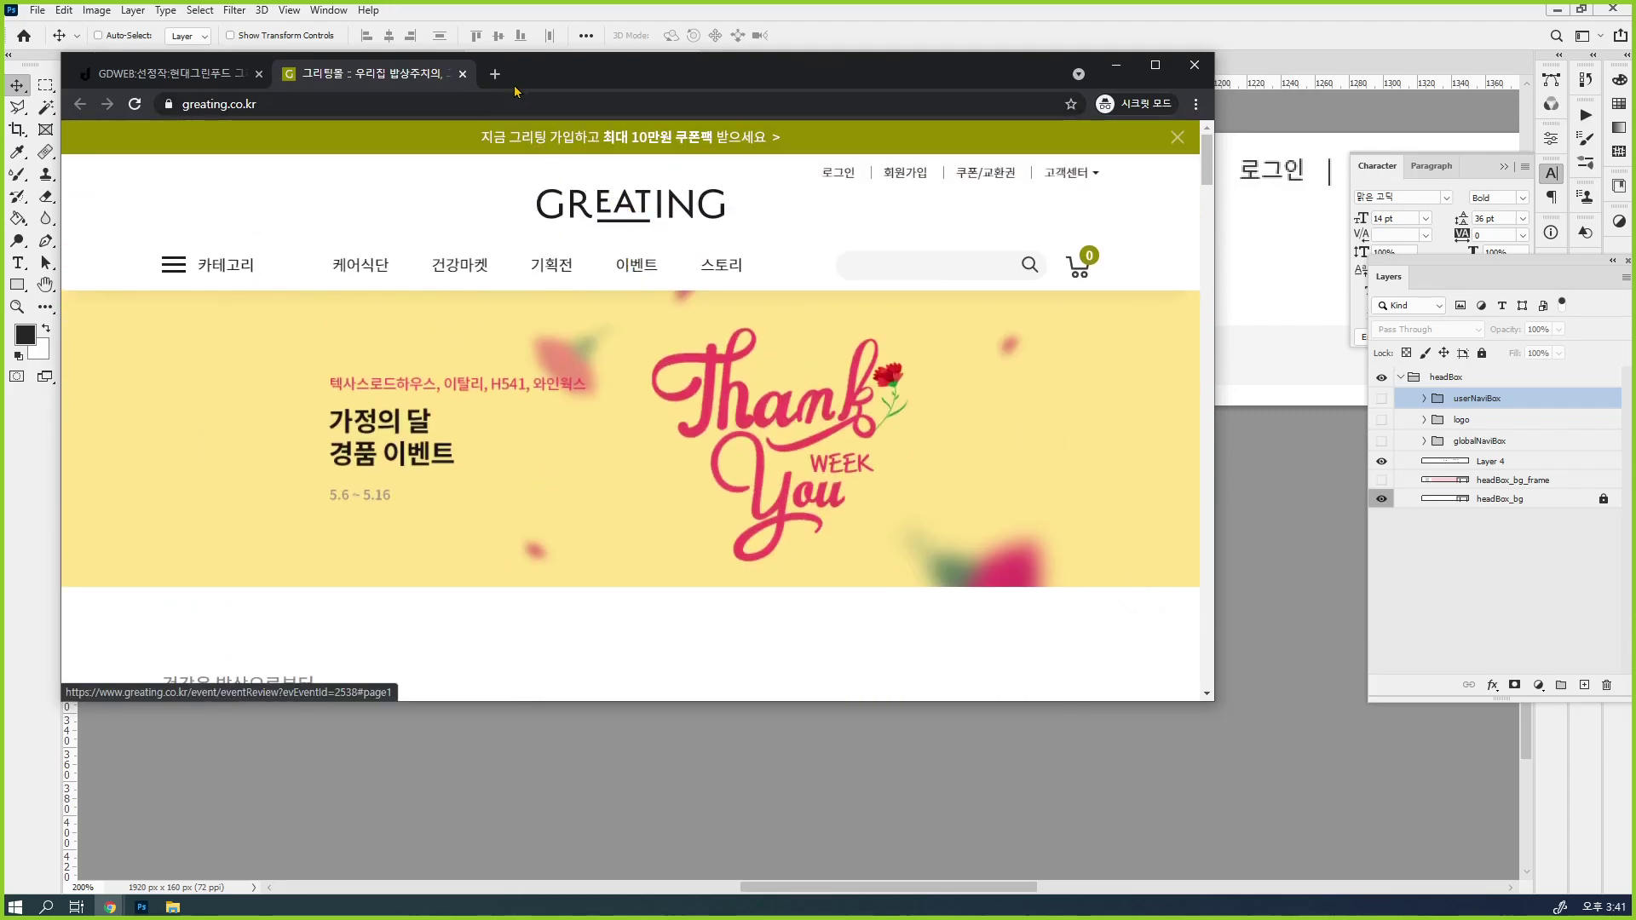
Search Google for "greating logo" in a new browser tab and look through the results
{"action": "double_click", "coordinate": [181, 106]}
{"action": "key", "text": "ctrl+c"}
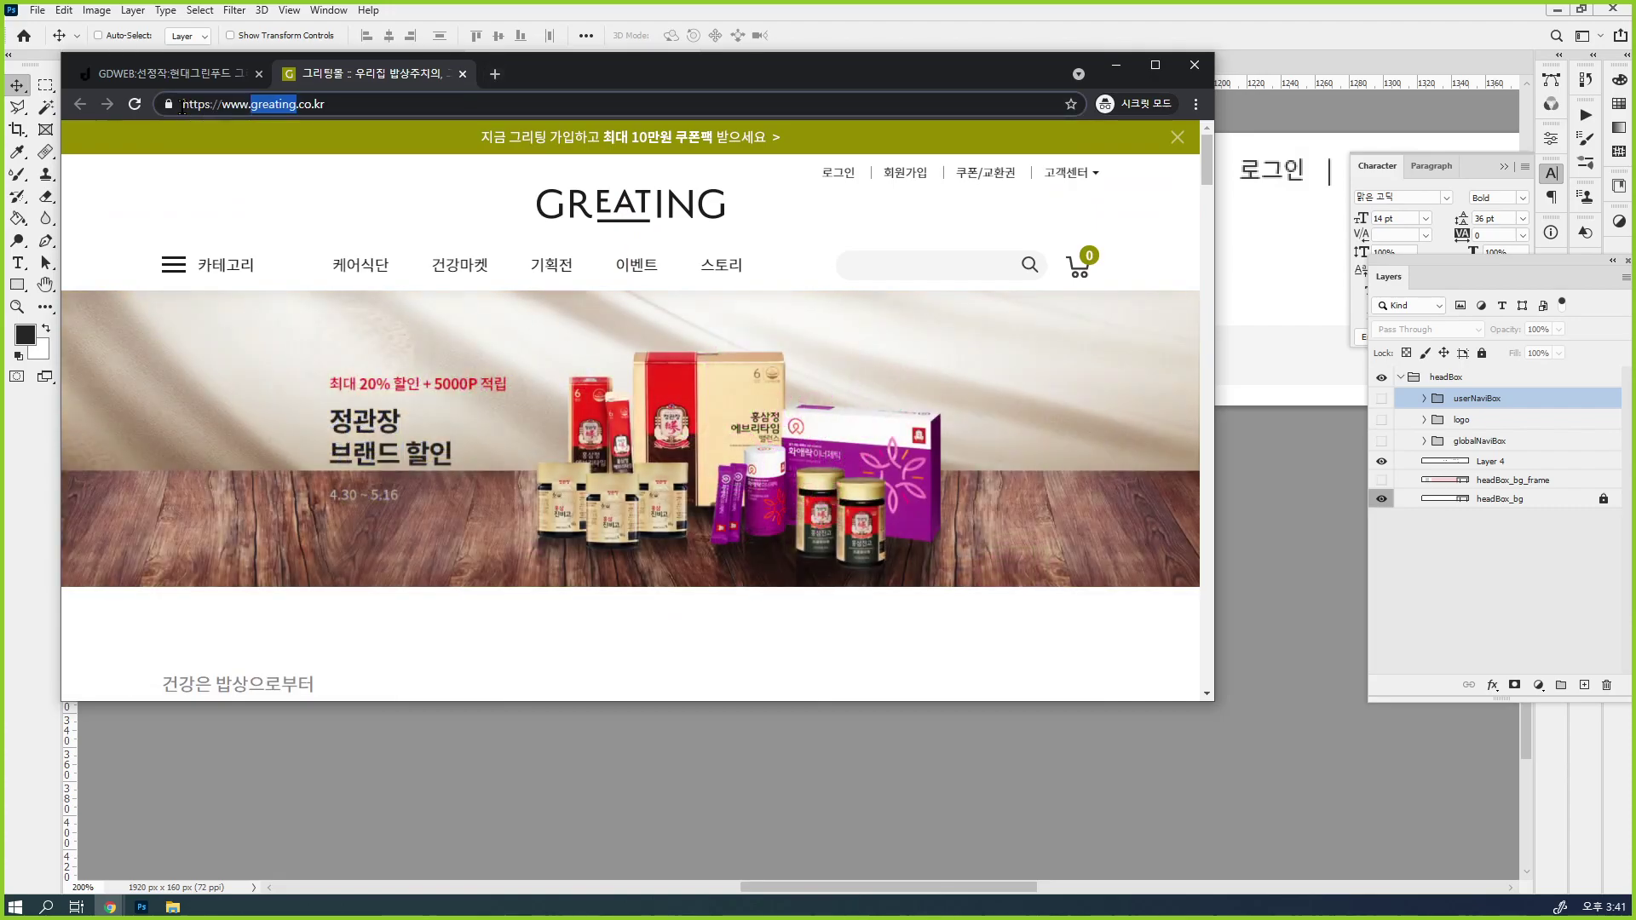
{"action": "left_click", "coordinate": [494, 74]}
{"action": "key", "text": "ctrl+v"}
{"action": "type", "text": "logo"}
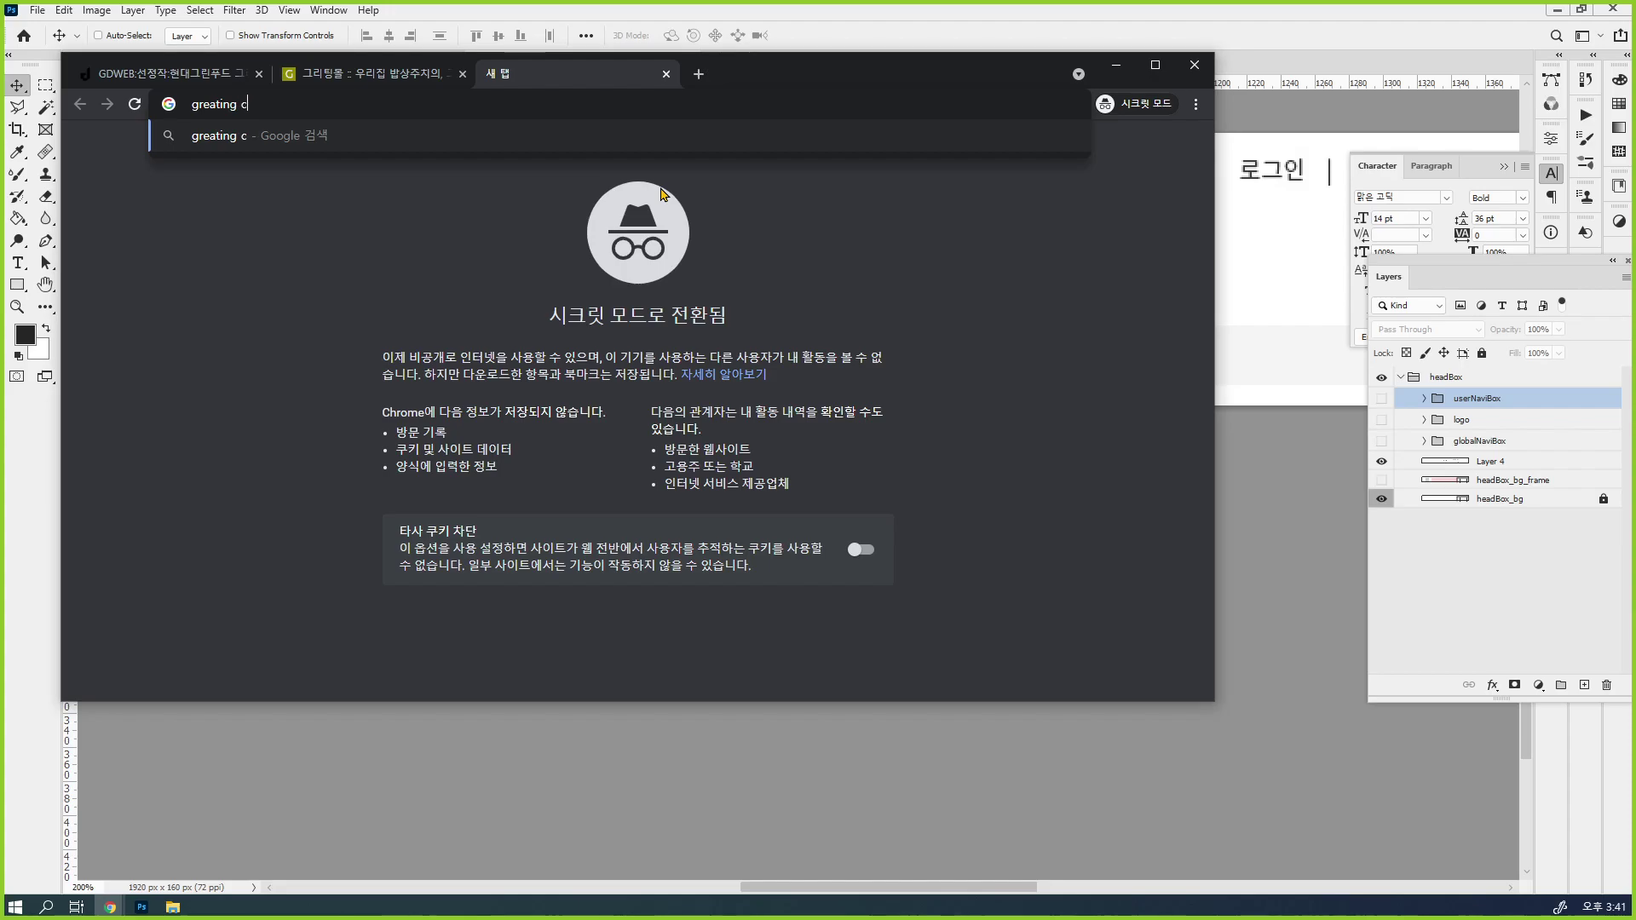
{"action": "key", "text": "Return"}
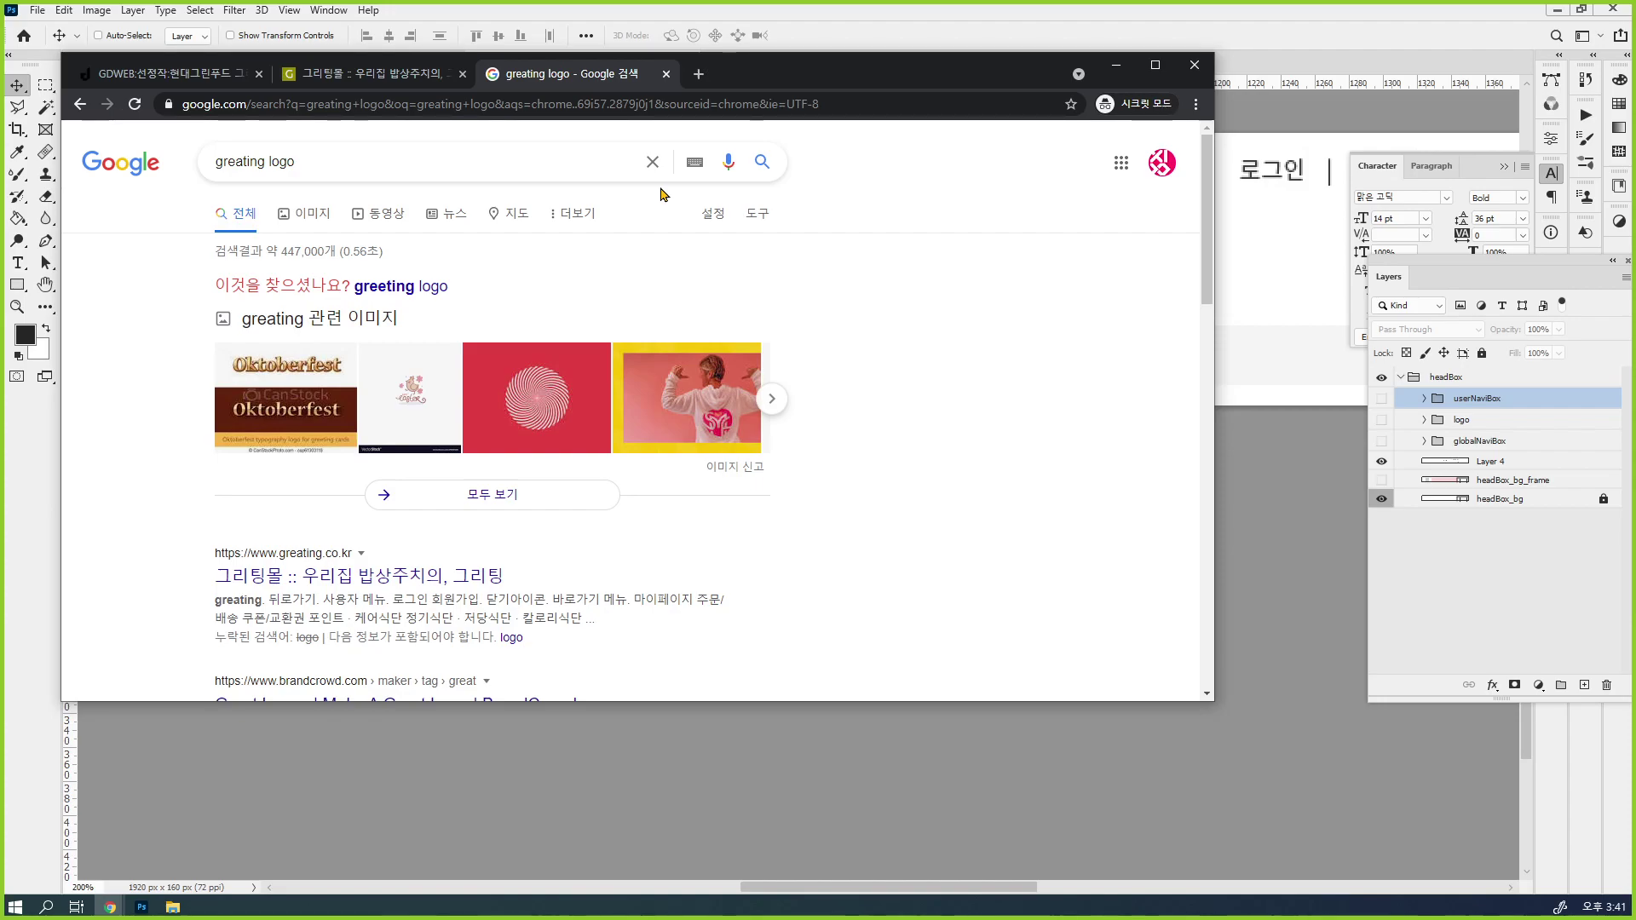
{"action": "scroll", "coordinate": [895, 437], "scroll_direction": "down", "scroll_amount": 2}
{"action": "scroll", "coordinate": [894, 437], "scroll_direction": "down", "scroll_amount": 1}
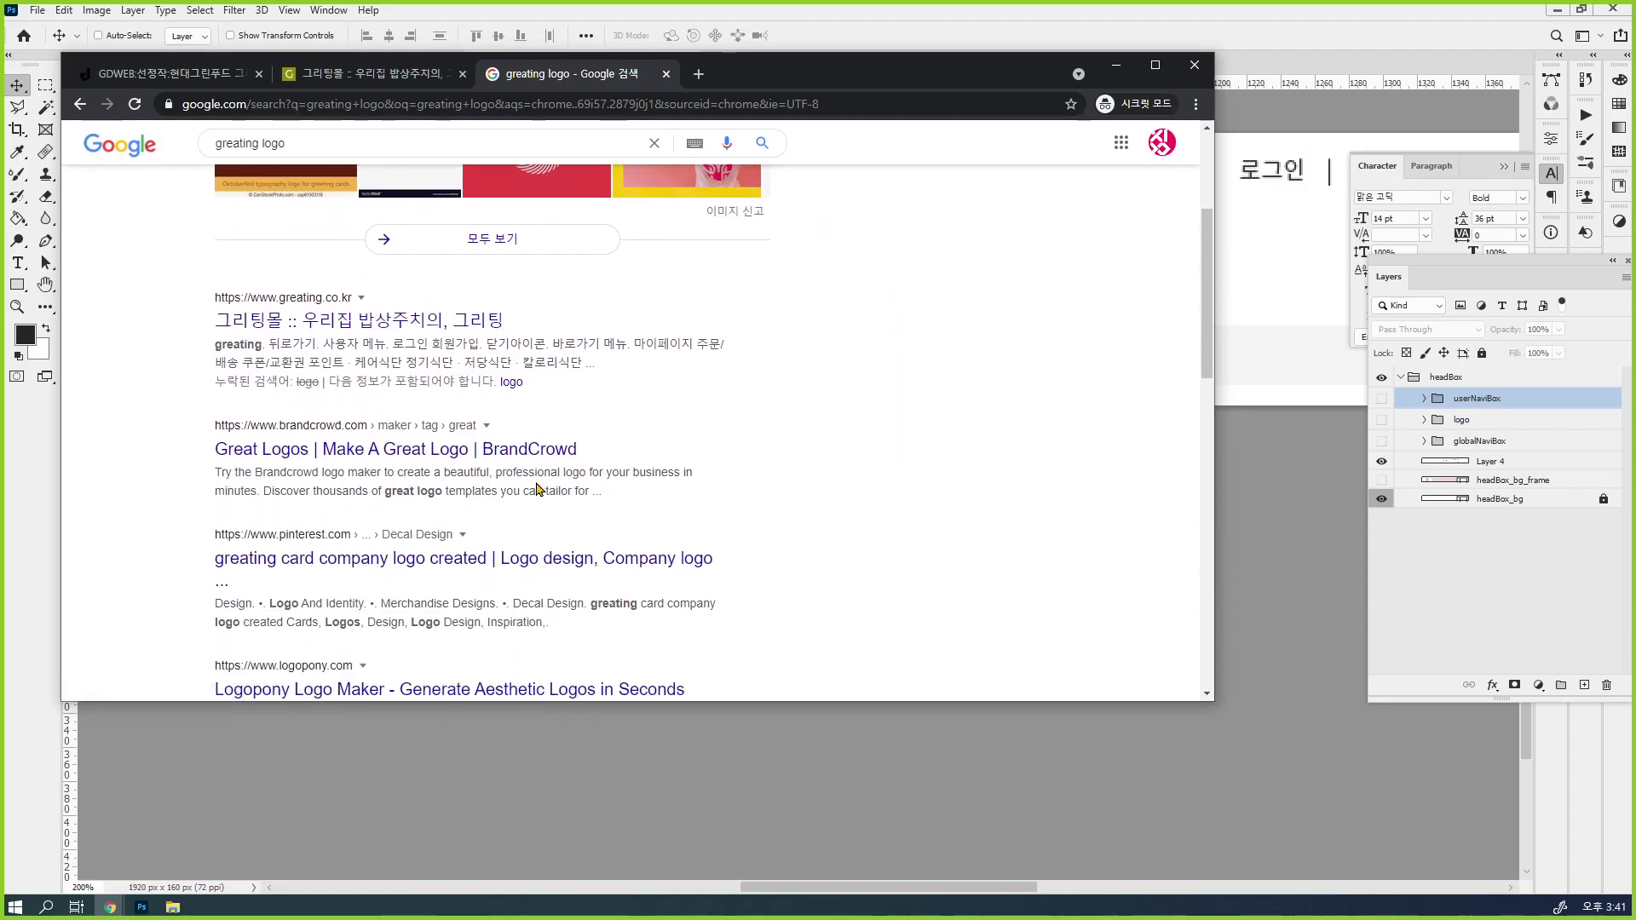
{"action": "scroll", "coordinate": [704, 485], "scroll_direction": "up", "scroll_amount": 3}
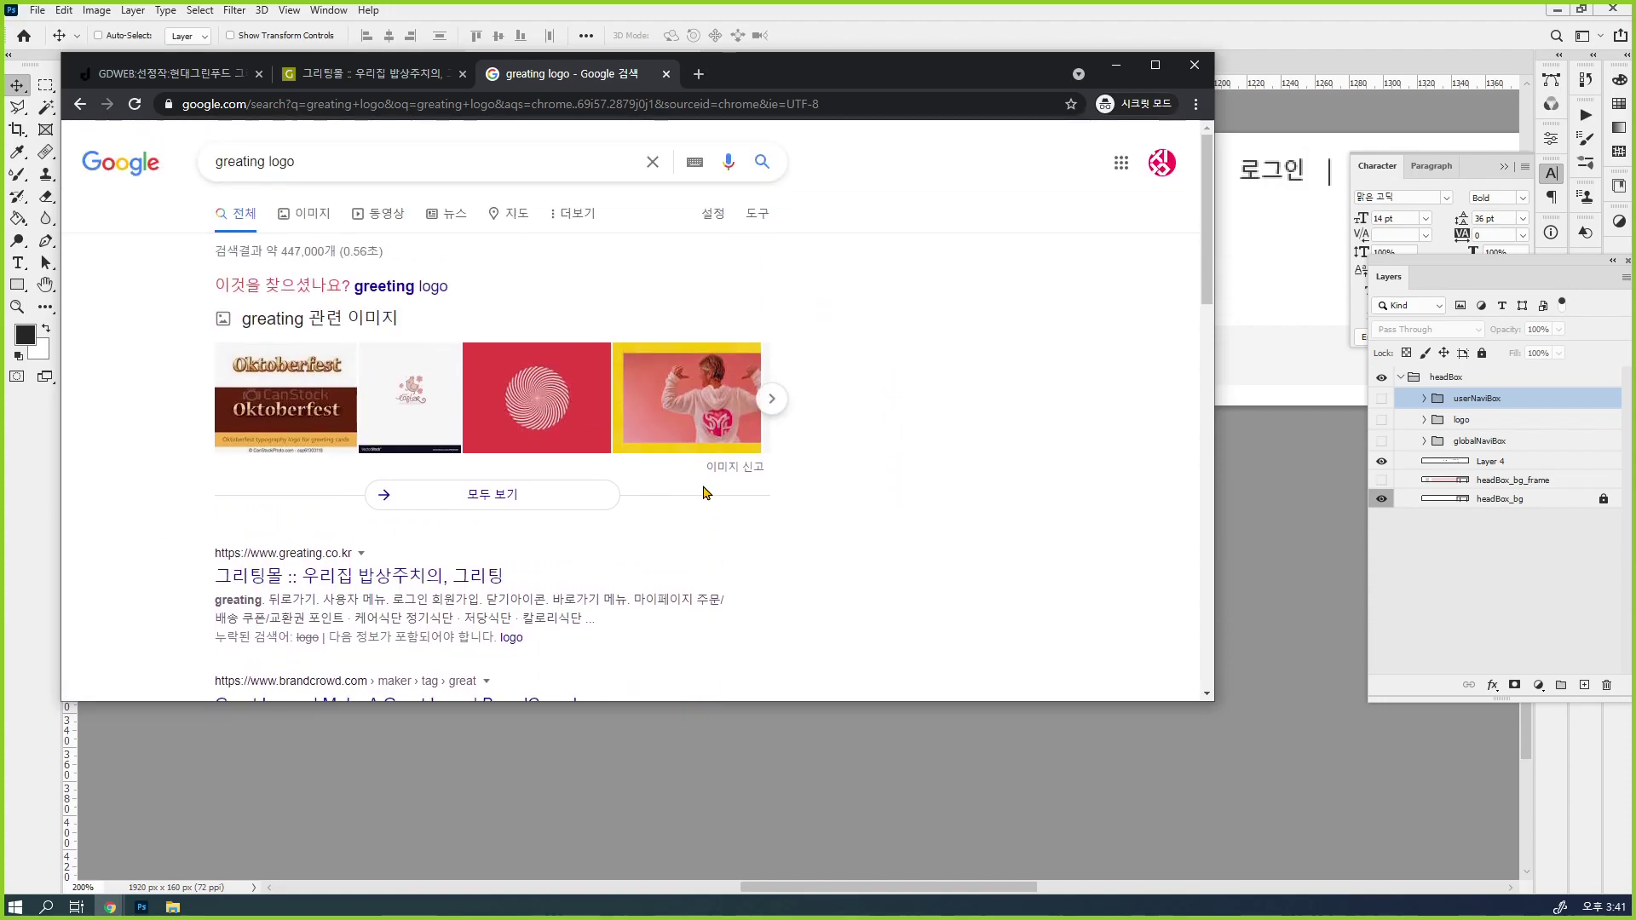
Return to the Greating site, minimize Photoshop and save the header's GREATING logo image to the desktop
{"action": "left_click", "coordinate": [386, 77]}
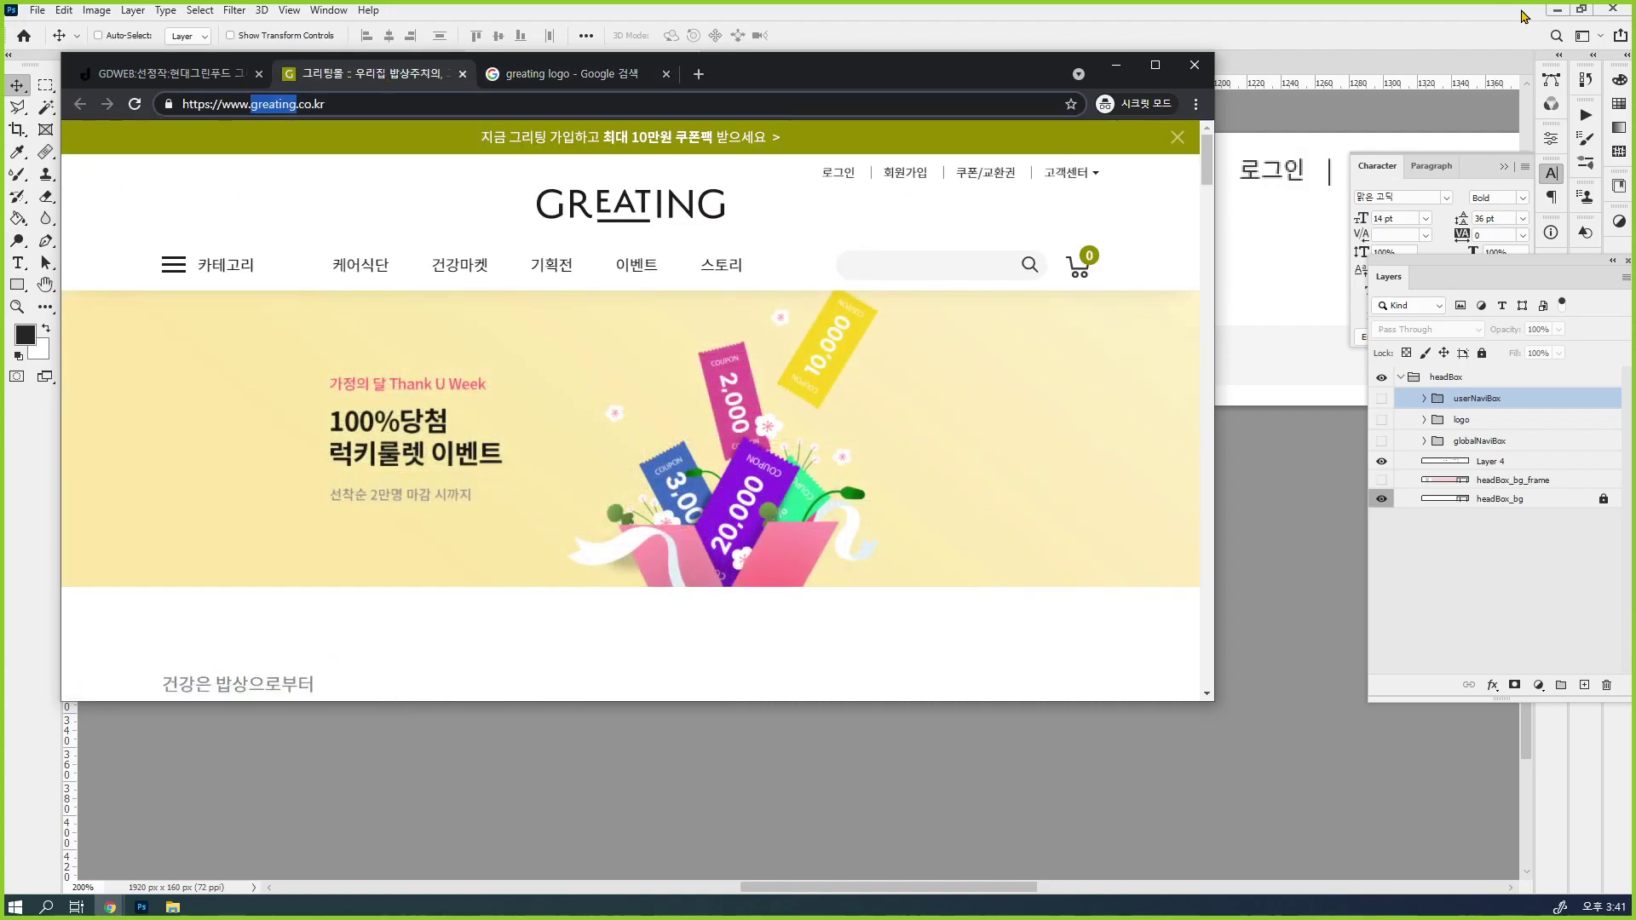
{"action": "left_click", "coordinate": [1553, 15]}
{"action": "left_click", "coordinate": [1553, 16]}
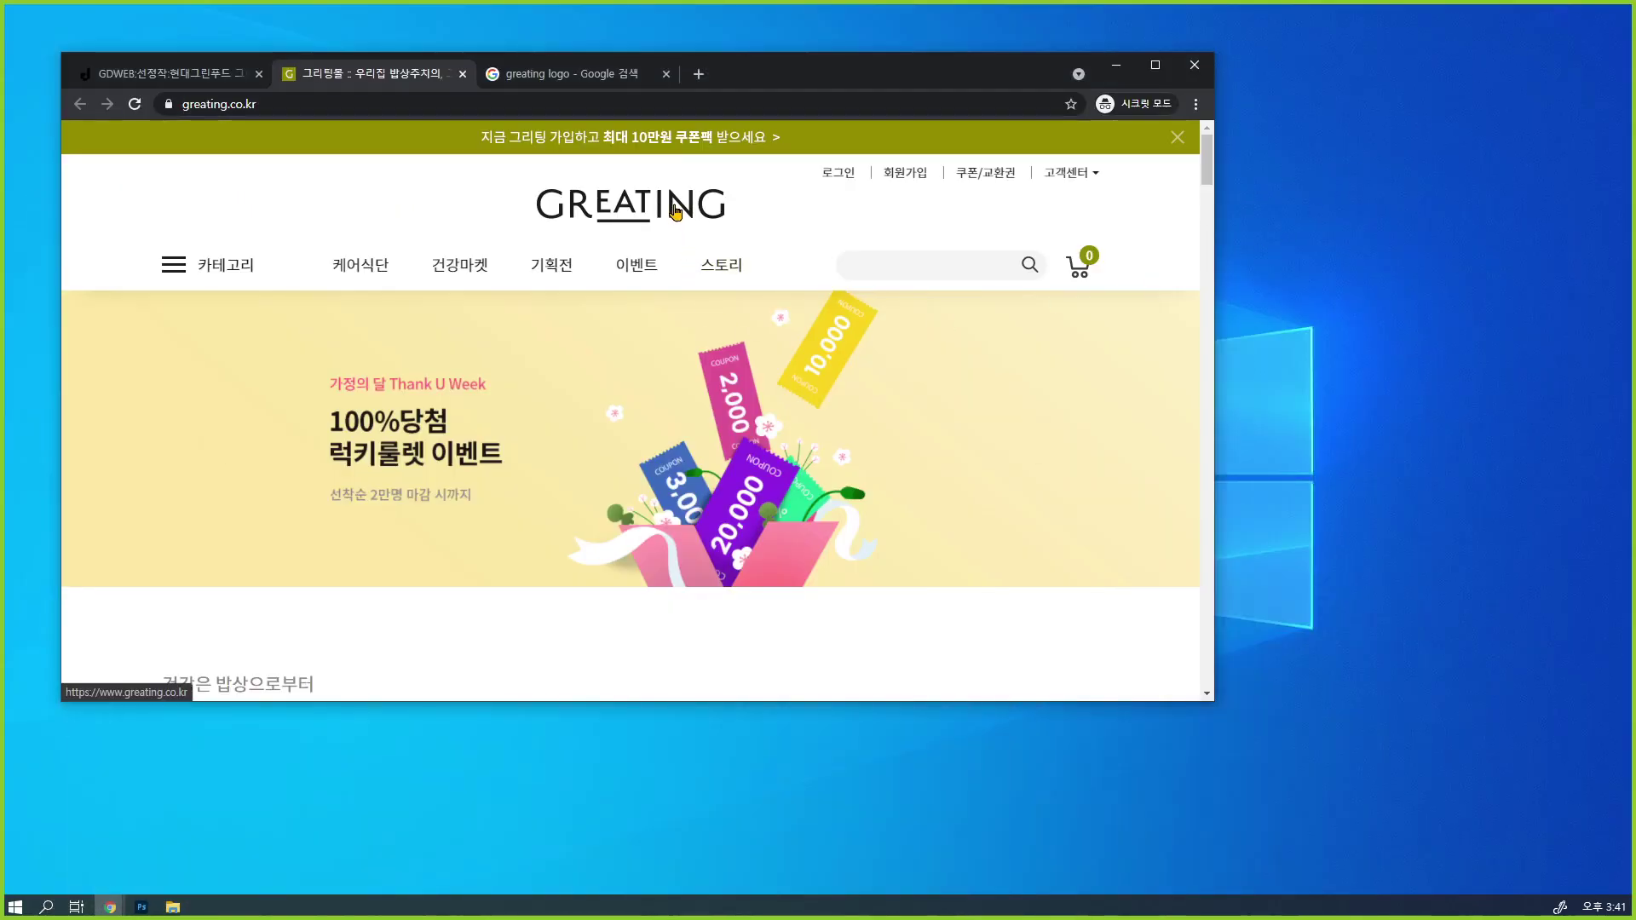
{"action": "left_click_drag", "start_coordinate": [675, 209], "coordinate": [1402, 192]}
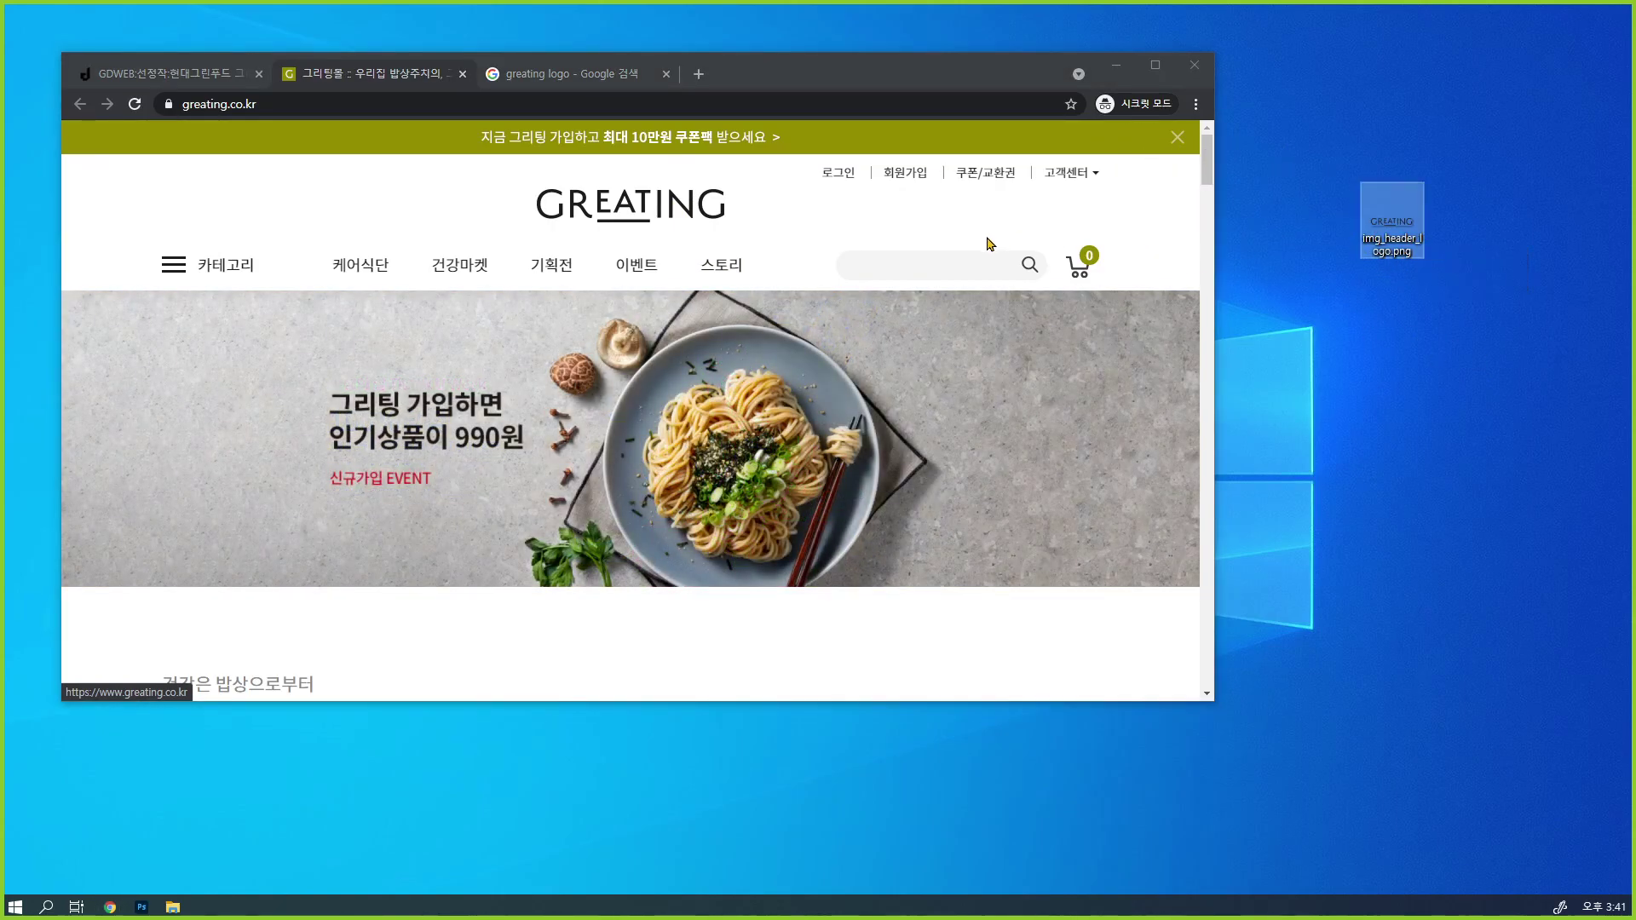
Inspect the GREATING logo image in the browser's developer tools to check its source file
{"action": "left_click", "coordinate": [959, 215]}
{"action": "key", "text": "F12"}
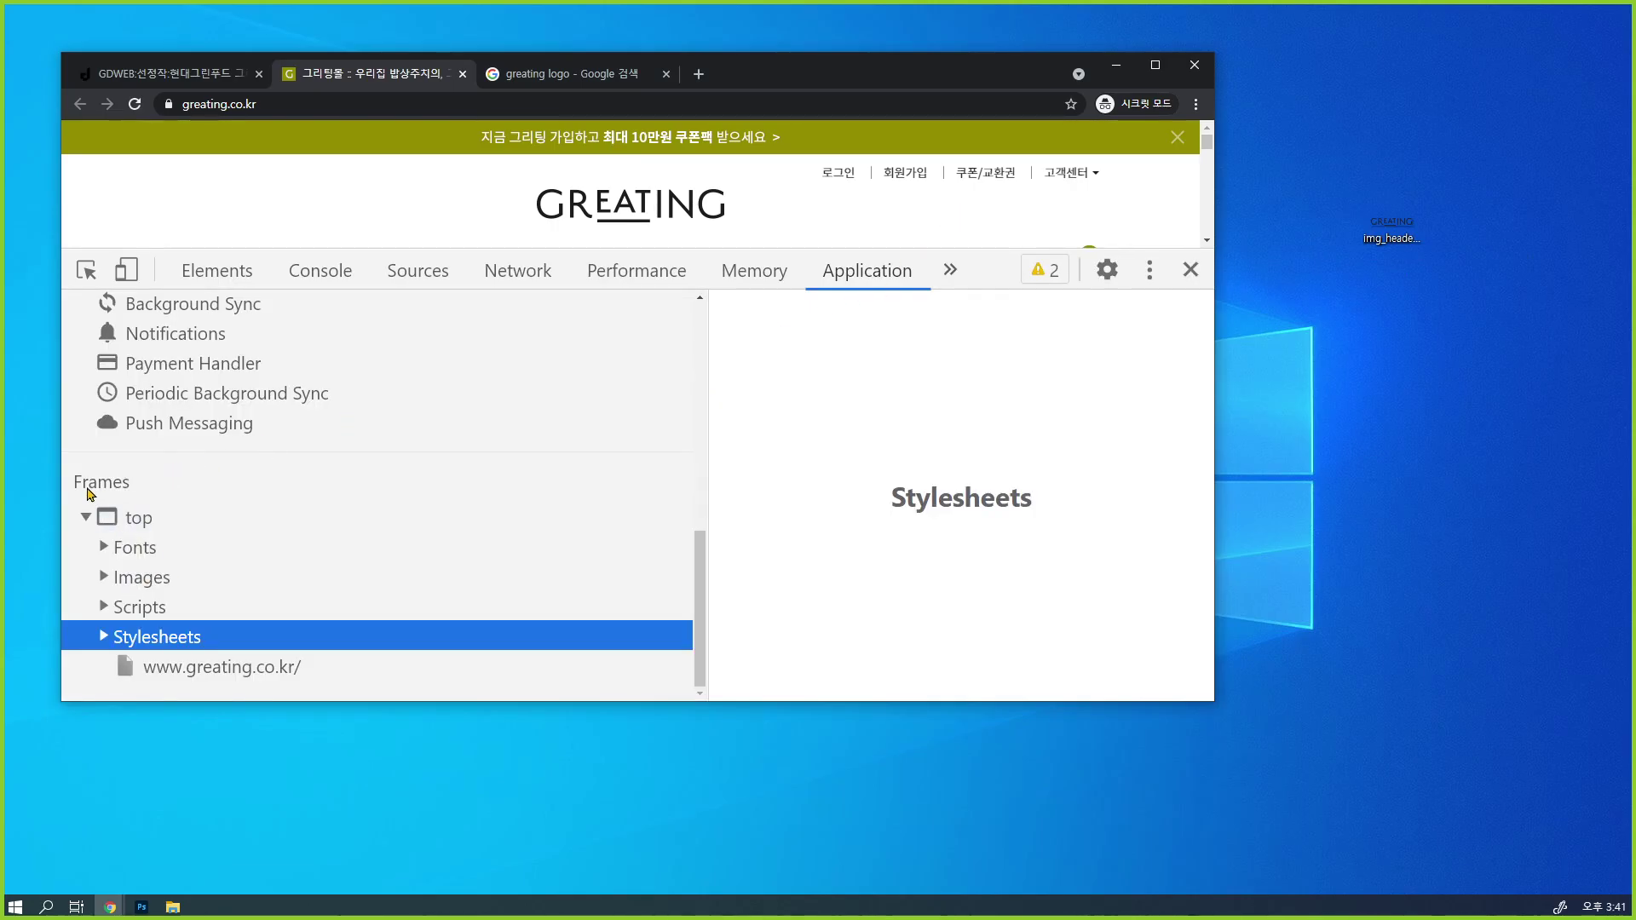
{"action": "left_click", "coordinate": [86, 270]}
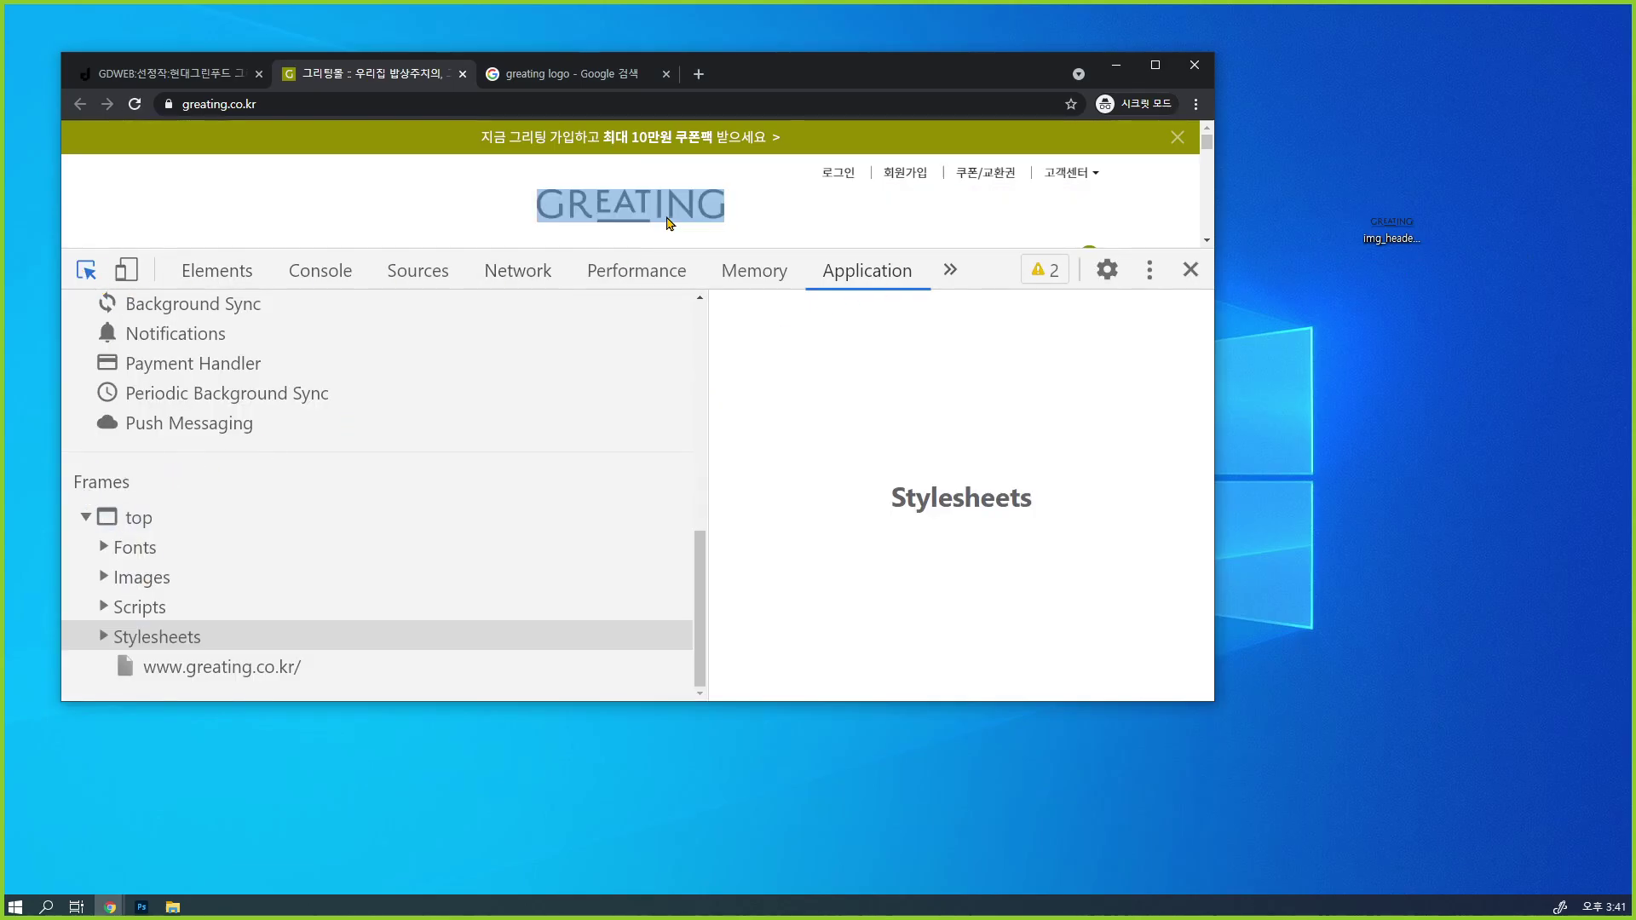
{"action": "left_click", "coordinate": [656, 209]}
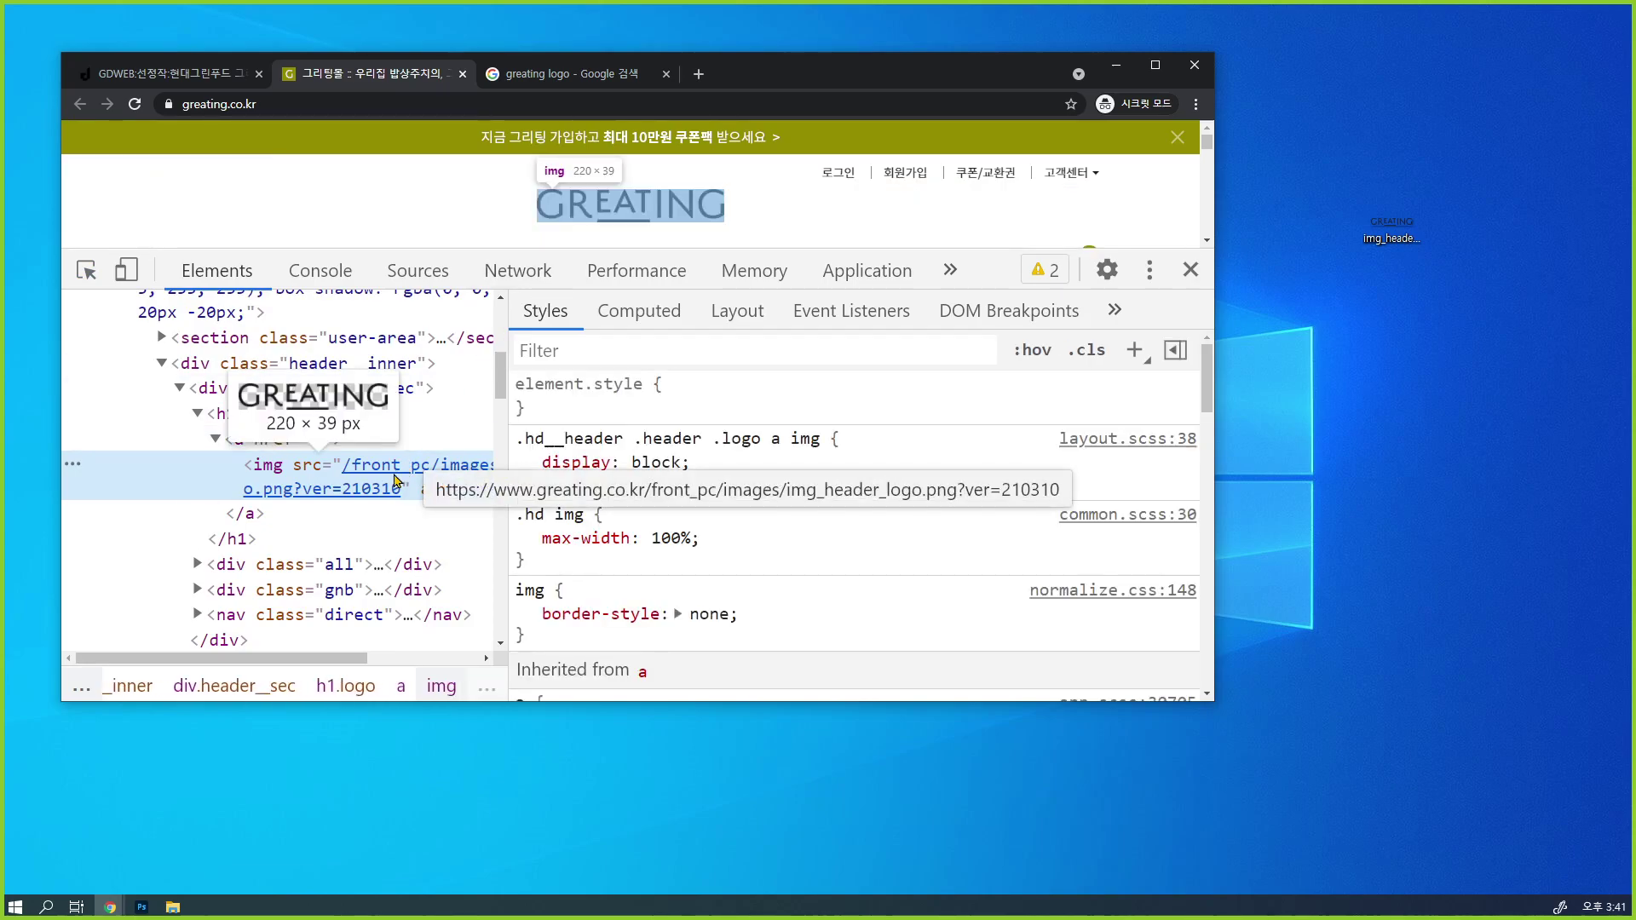
Switch to Photoshop and place the saved img_header_logo file from the desktop into the headBox document
{"action": "left_click", "coordinate": [1113, 68]}
{"action": "left_click_drag", "start_coordinate": [1397, 218], "coordinate": [1057, 282]}
{"action": "key", "text": "Return"}
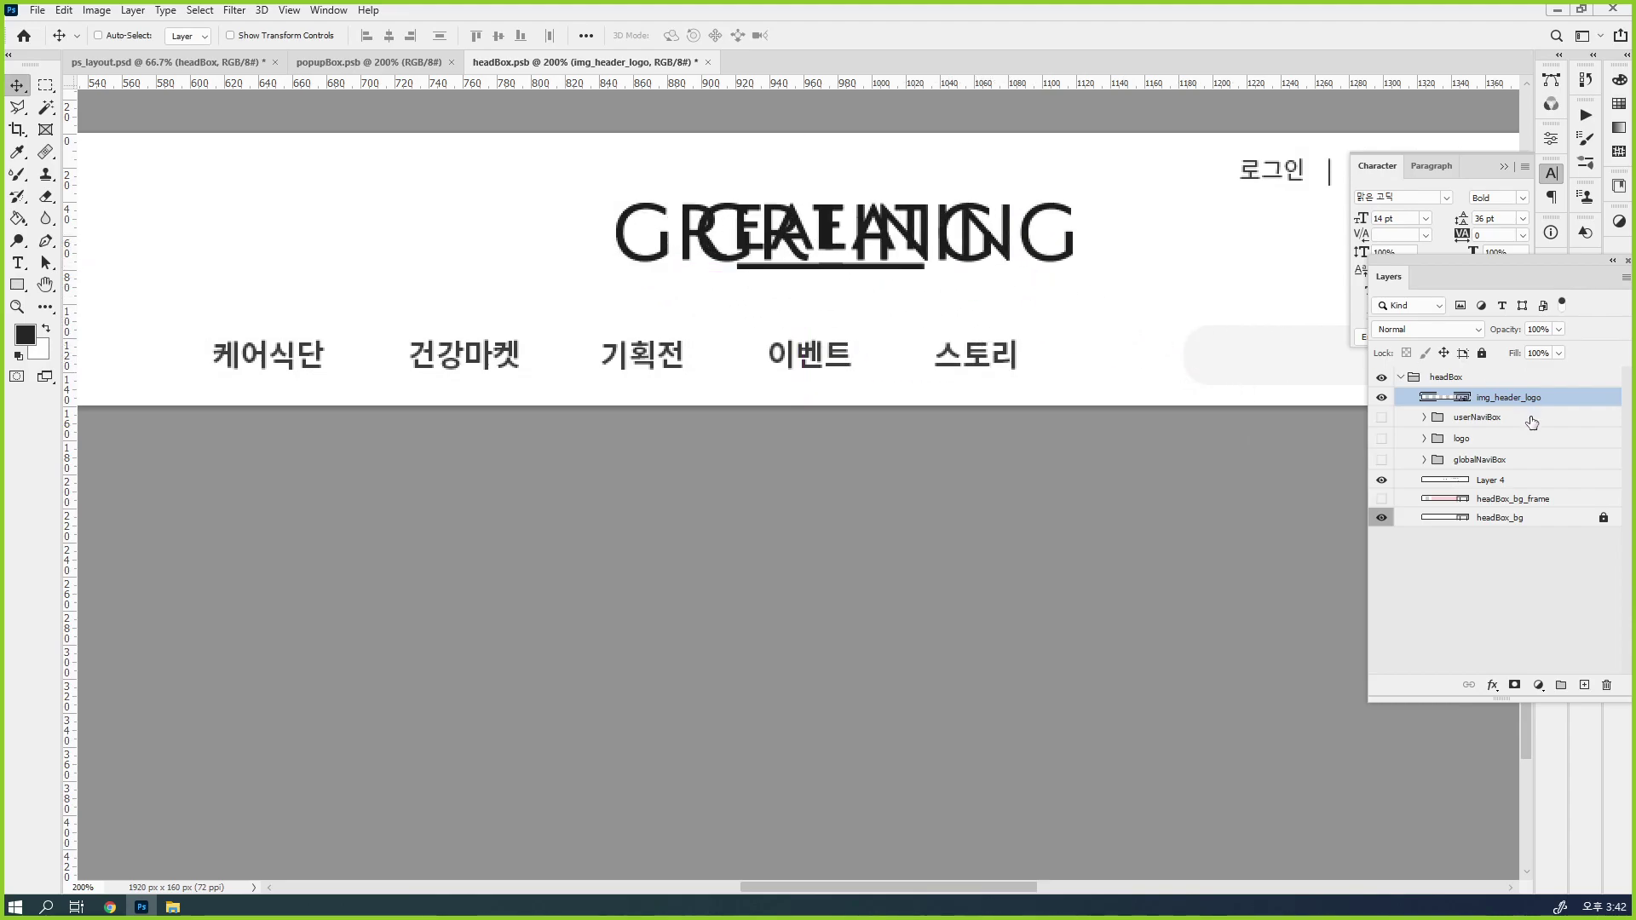
With Layer 4 hidden and the logo group shown, move img_header_logo into that group above the logo layer
{"action": "left_click", "coordinate": [1383, 482]}
{"action": "left_click", "coordinate": [1423, 438]}
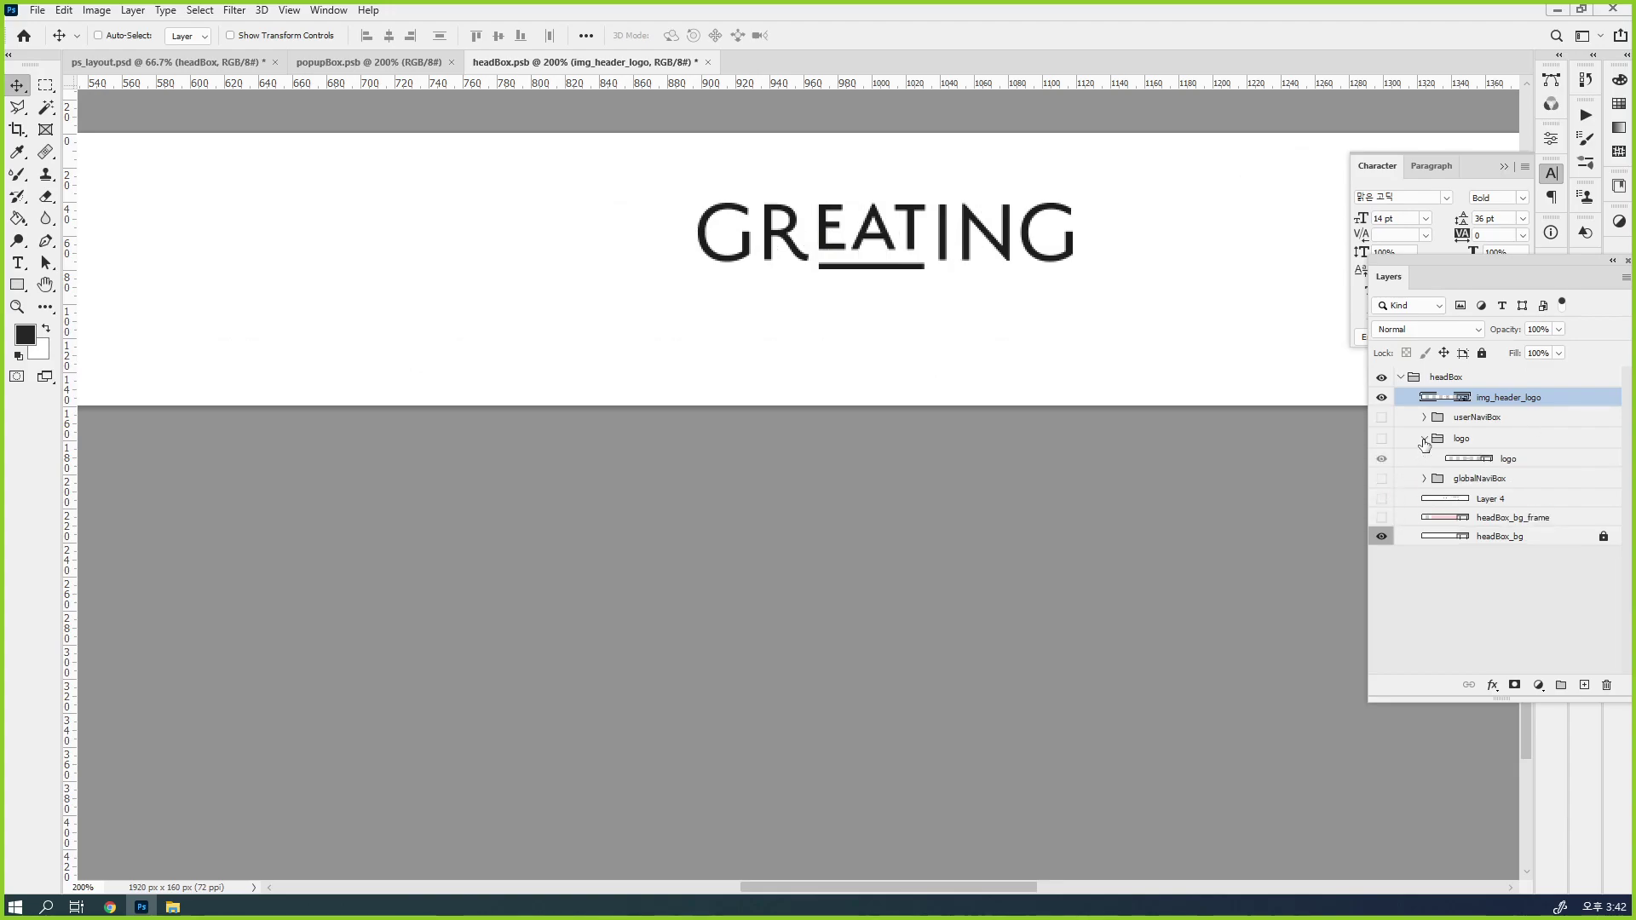
{"action": "left_click", "coordinate": [1381, 439]}
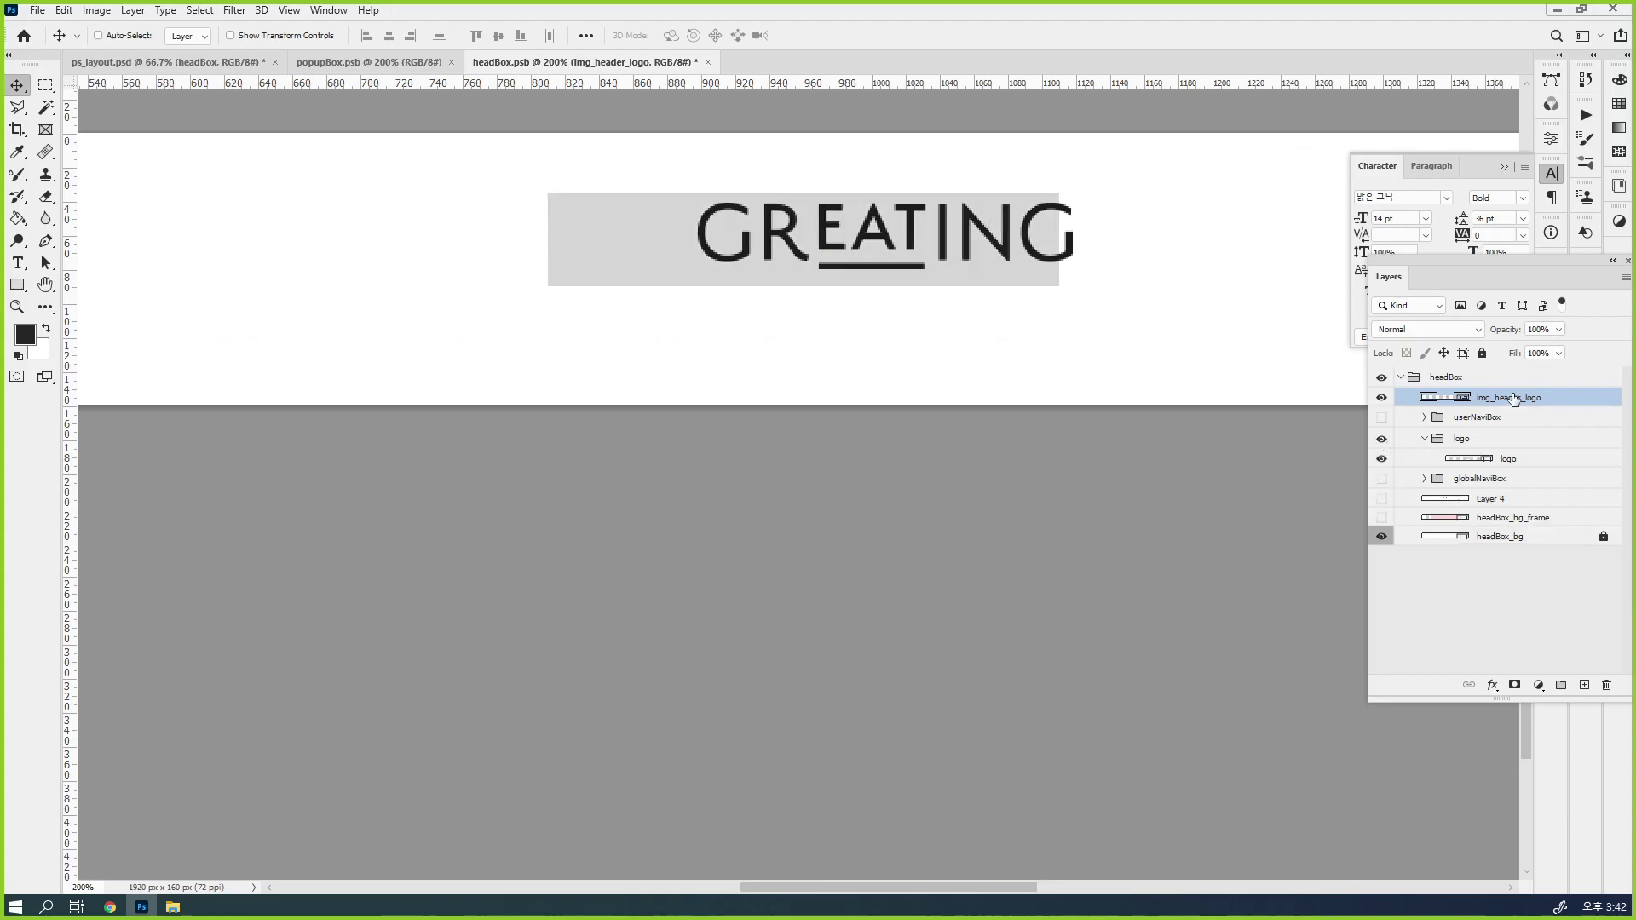
{"action": "left_click_drag", "start_coordinate": [1520, 399], "coordinate": [1533, 452]}
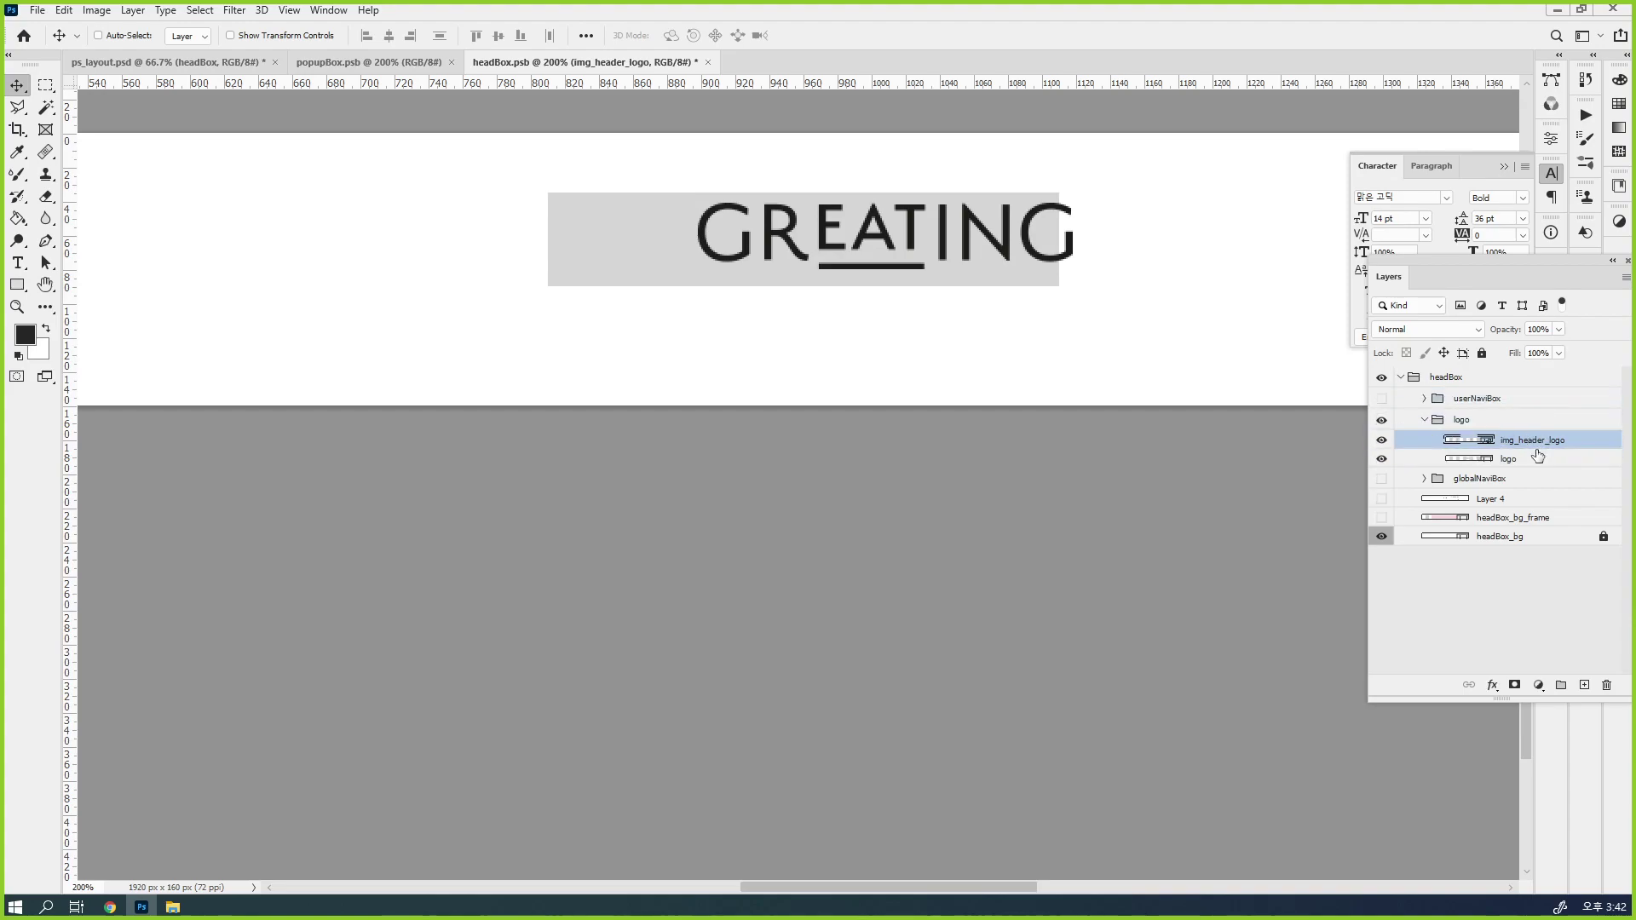
Center the img_header_logo image horizontally on the gray logo placeholder and save the document
{"action": "left_click_drag", "start_coordinate": [1051, 263], "coordinate": [986, 227]}
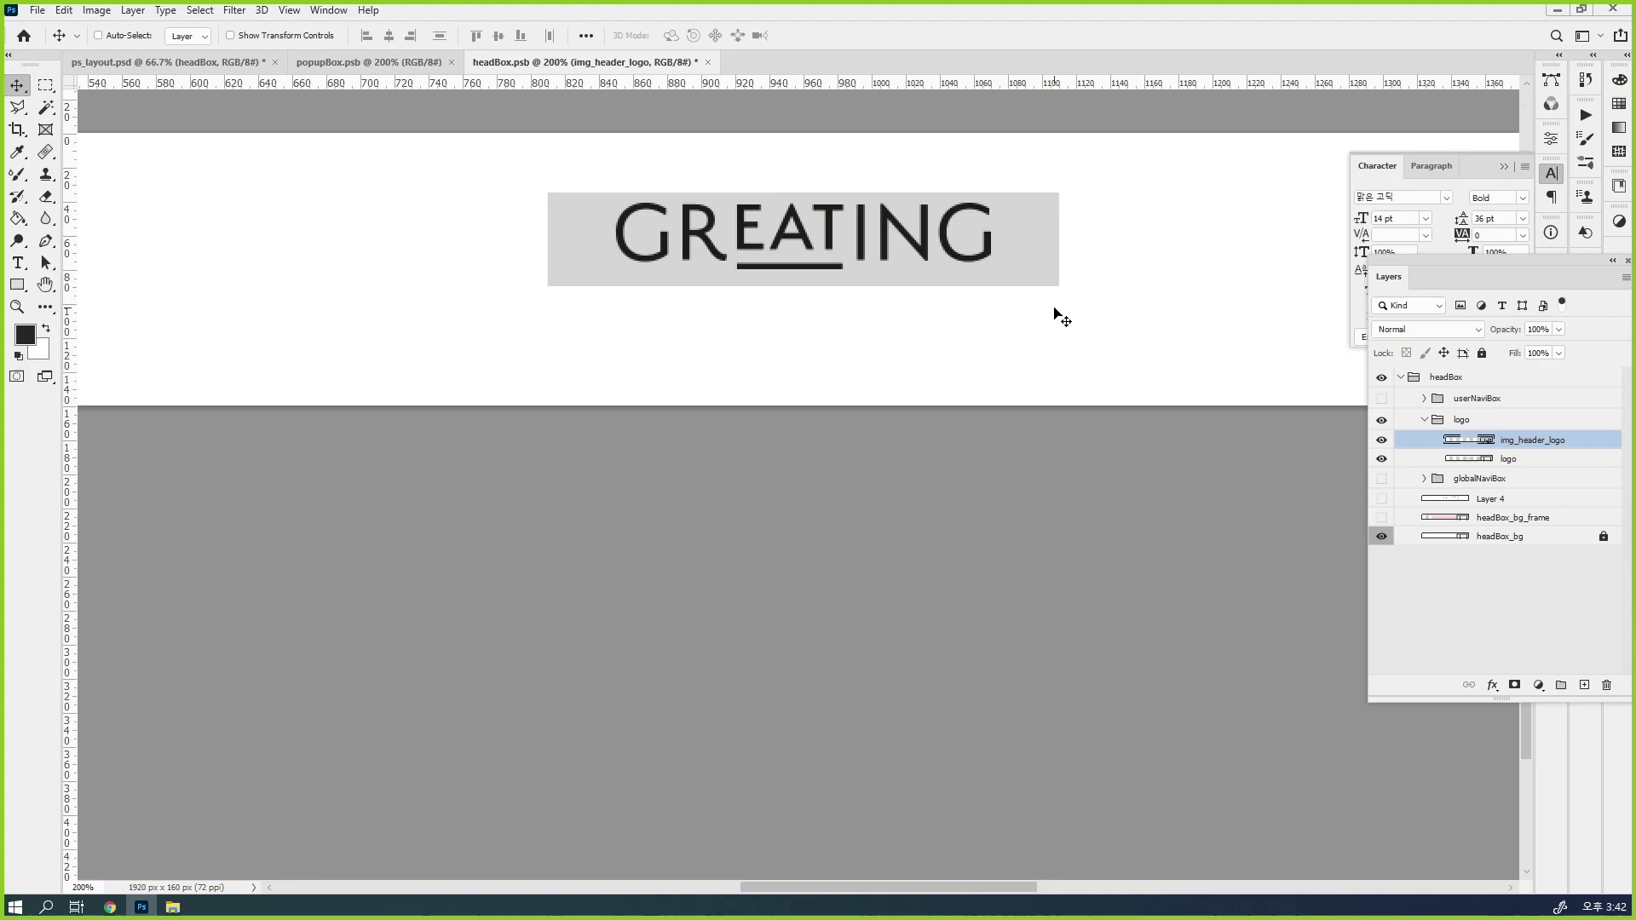
{"action": "key", "text": "ctrl+s"}
{"action": "left_click", "coordinate": [1573, 615]}
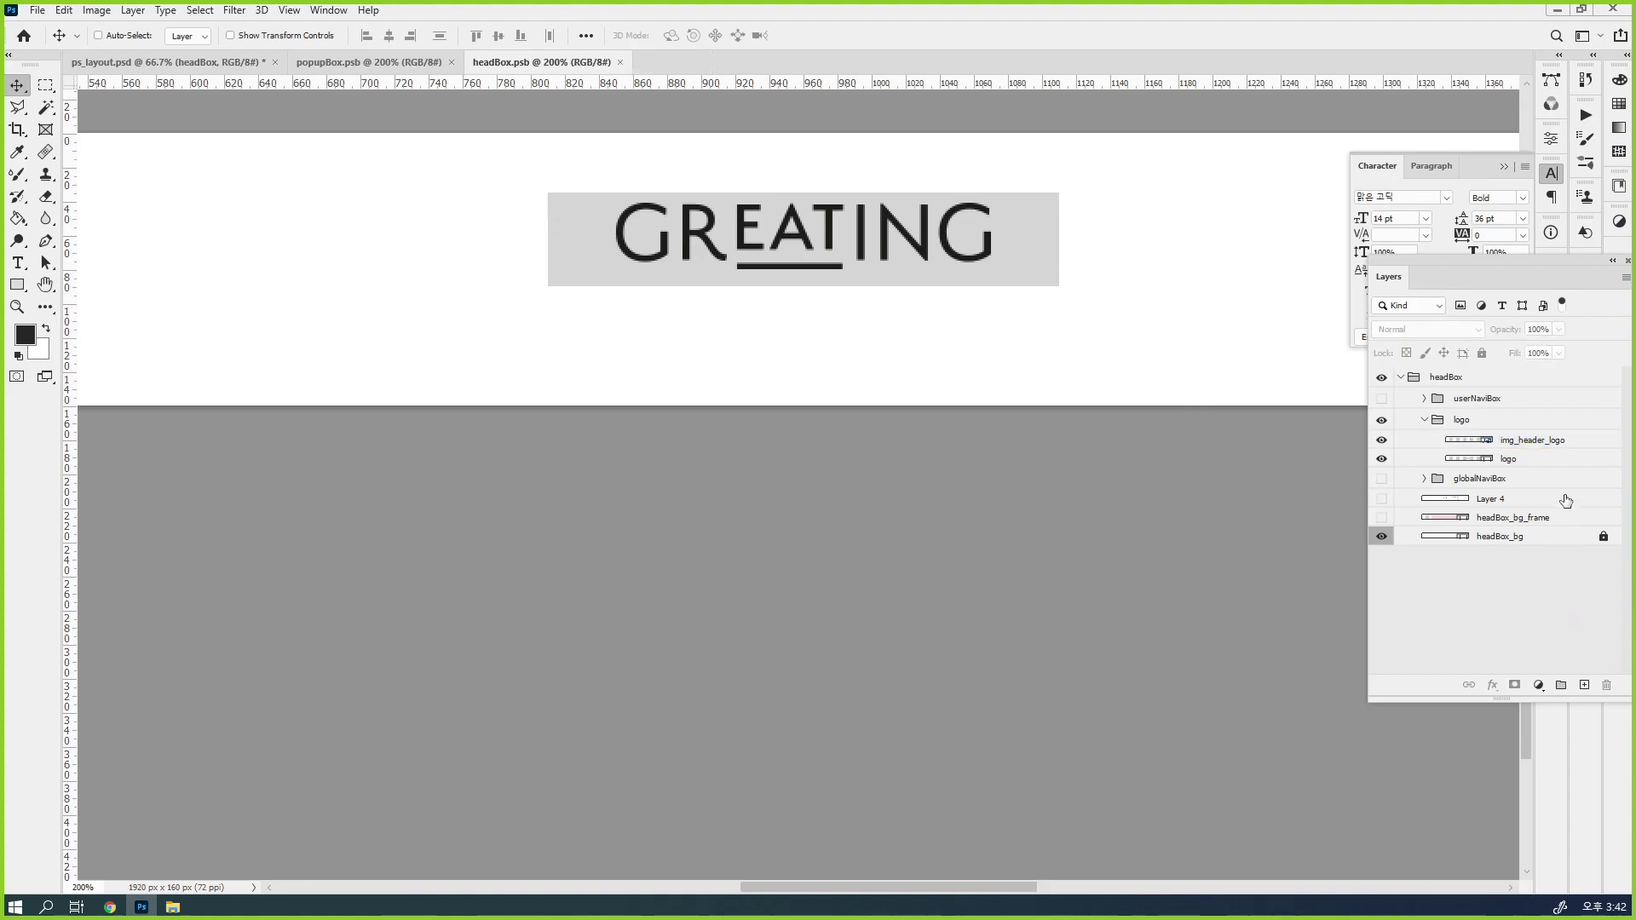
Hide the gray logo placeholder layer, and show the globalNaviBox group with its globalNaviBox_bg layer hidden
{"action": "left_click", "coordinate": [1534, 461]}
{"action": "left_click", "coordinate": [1382, 461]}
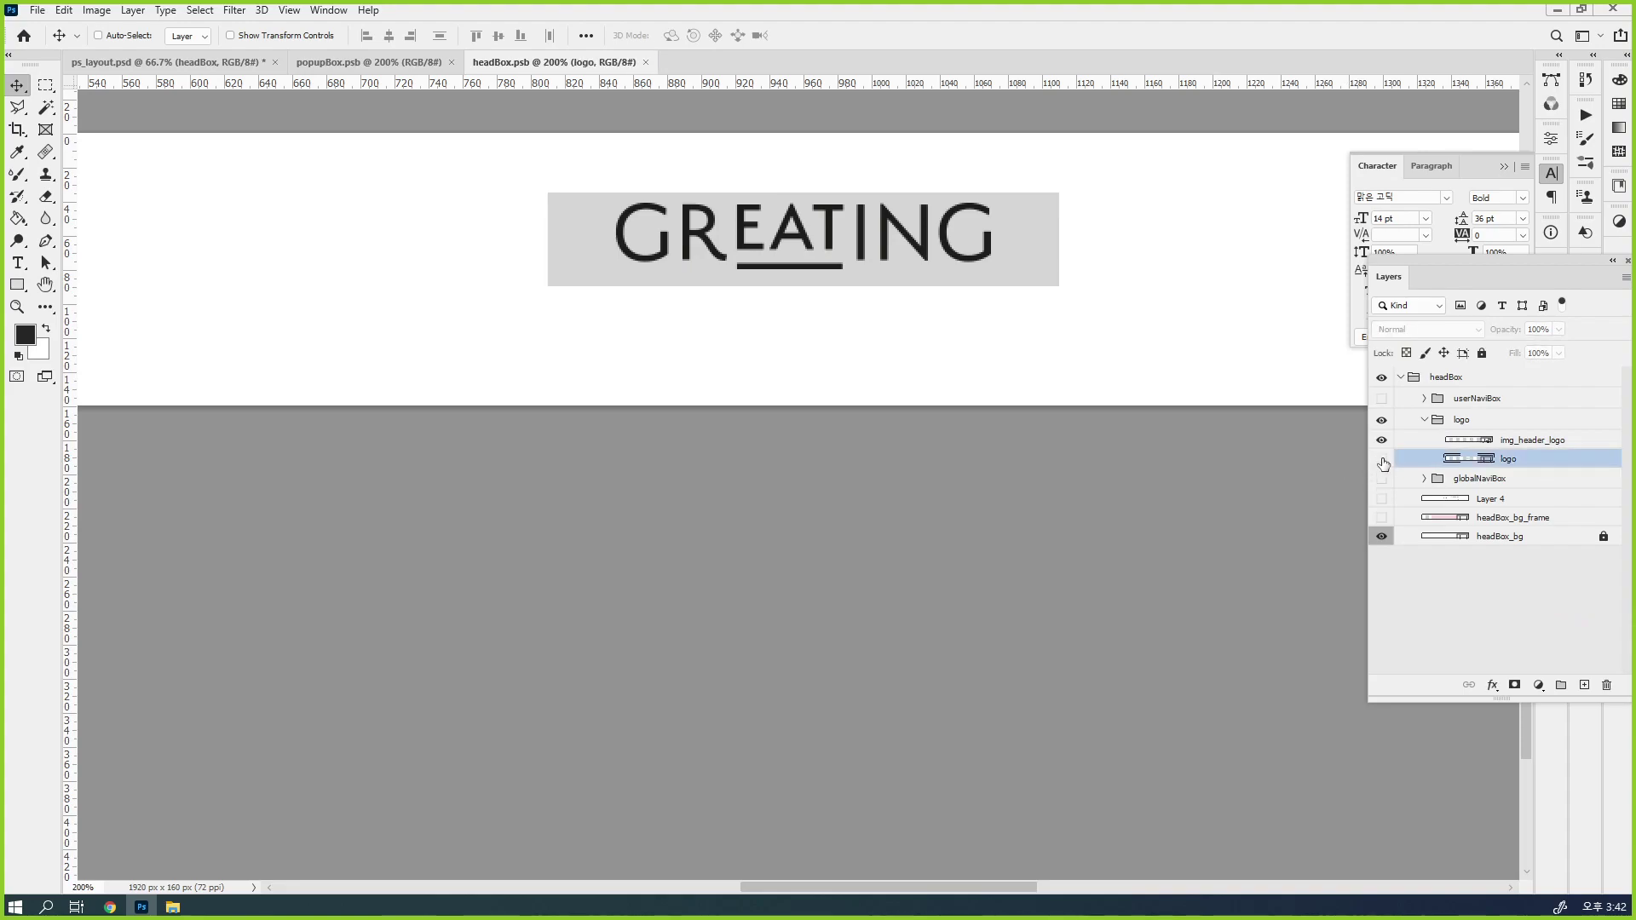
{"action": "left_click", "coordinate": [1382, 479]}
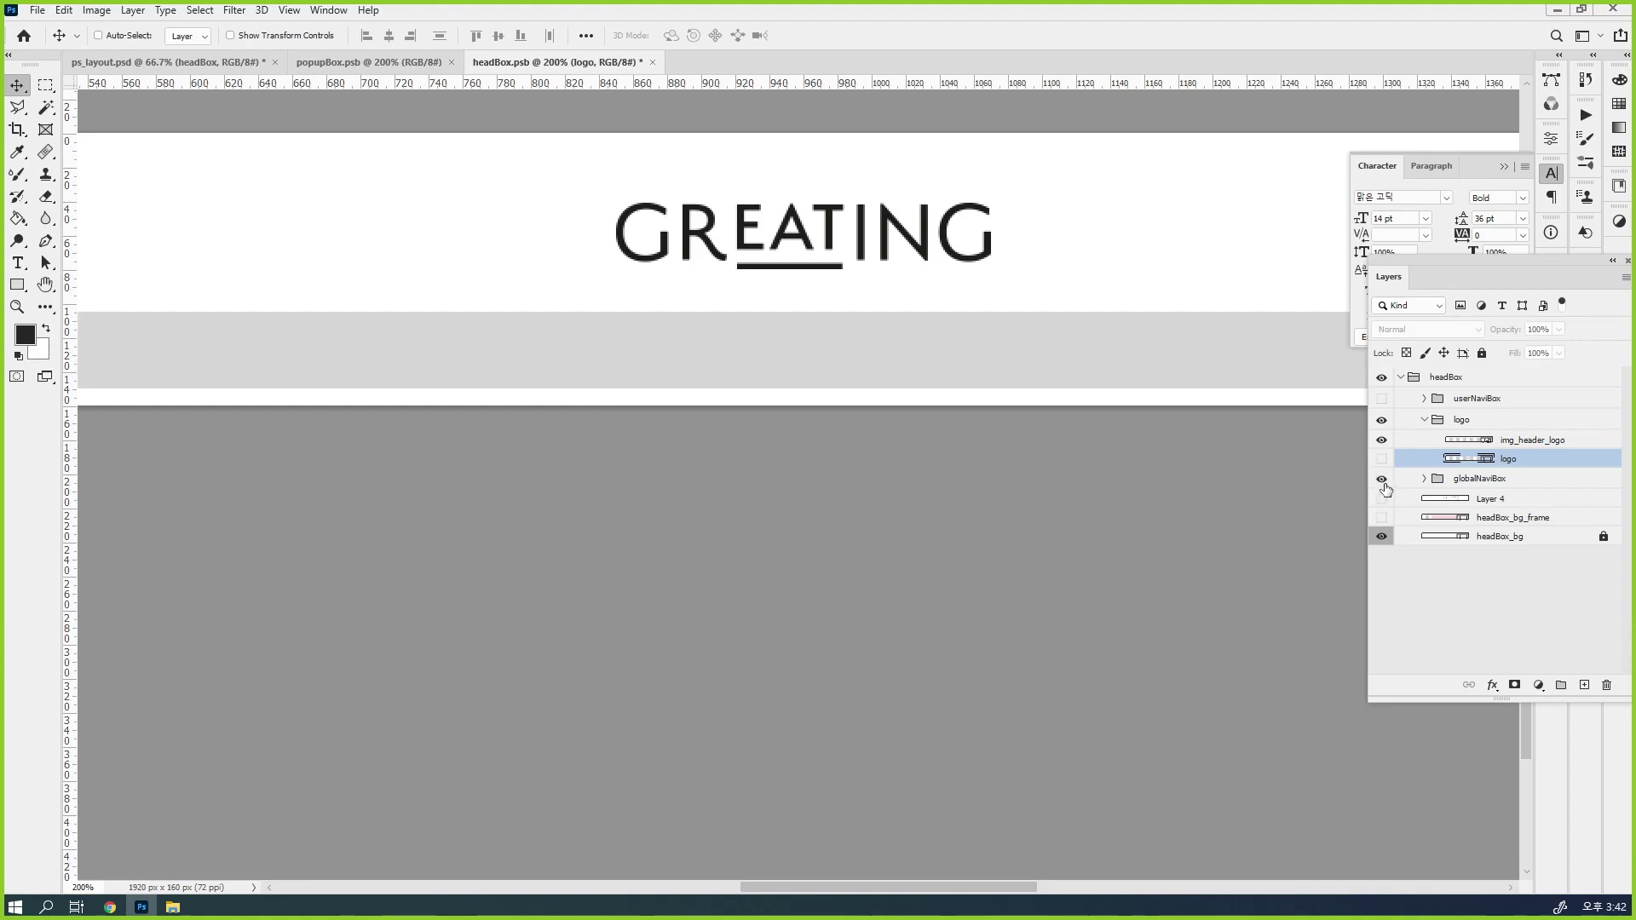
{"action": "left_click", "coordinate": [1423, 479]}
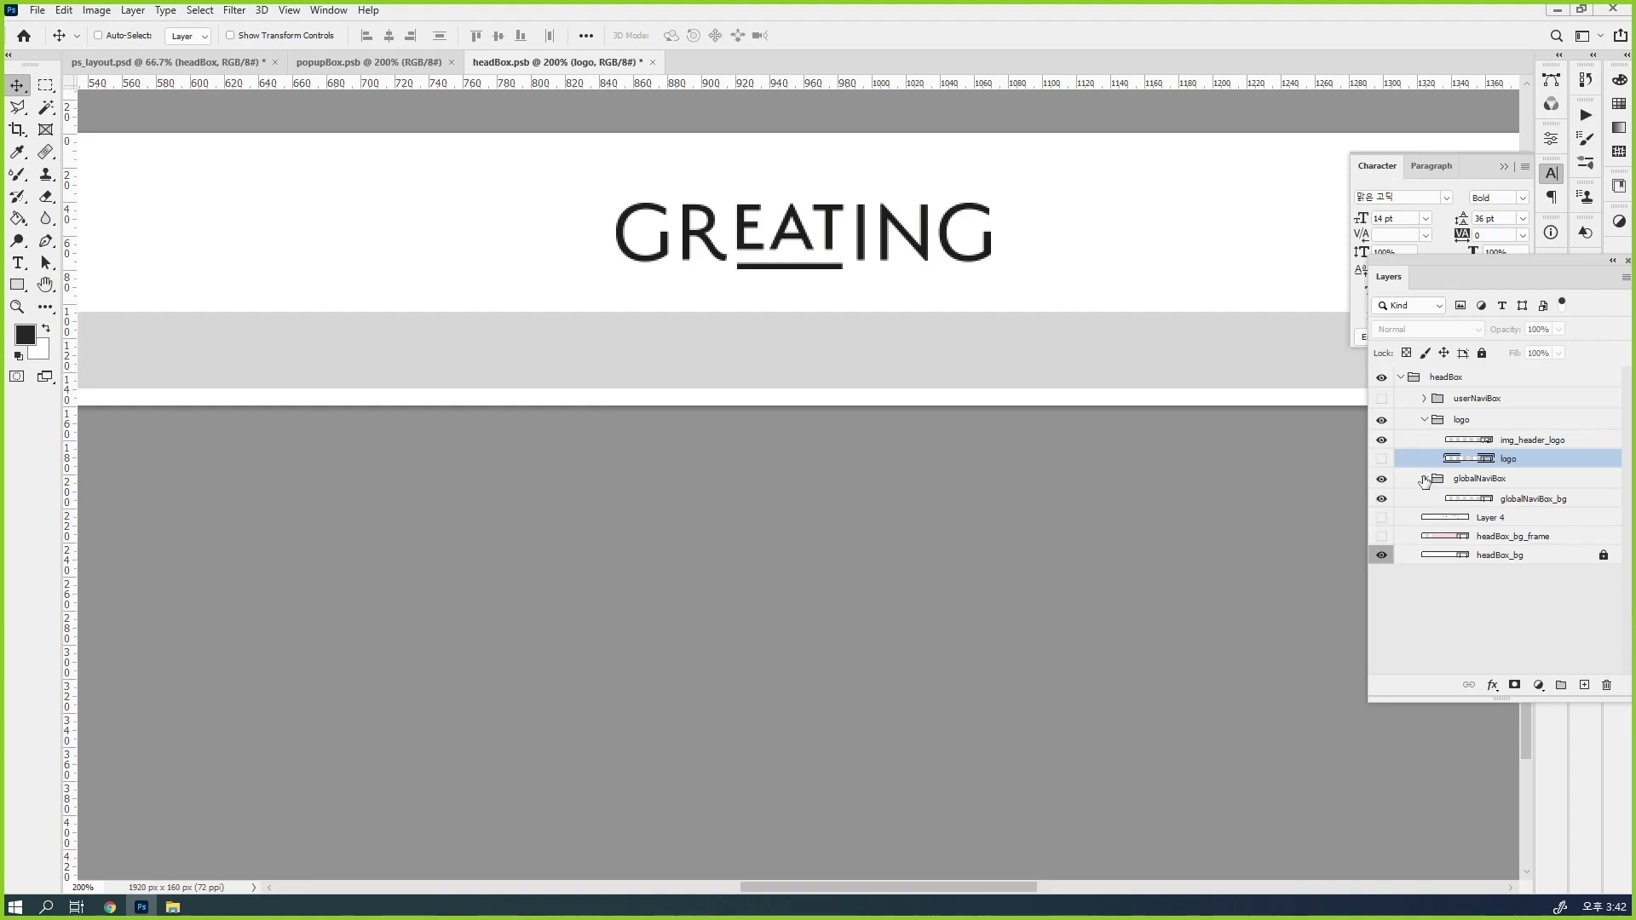
{"action": "left_click", "coordinate": [1381, 499]}
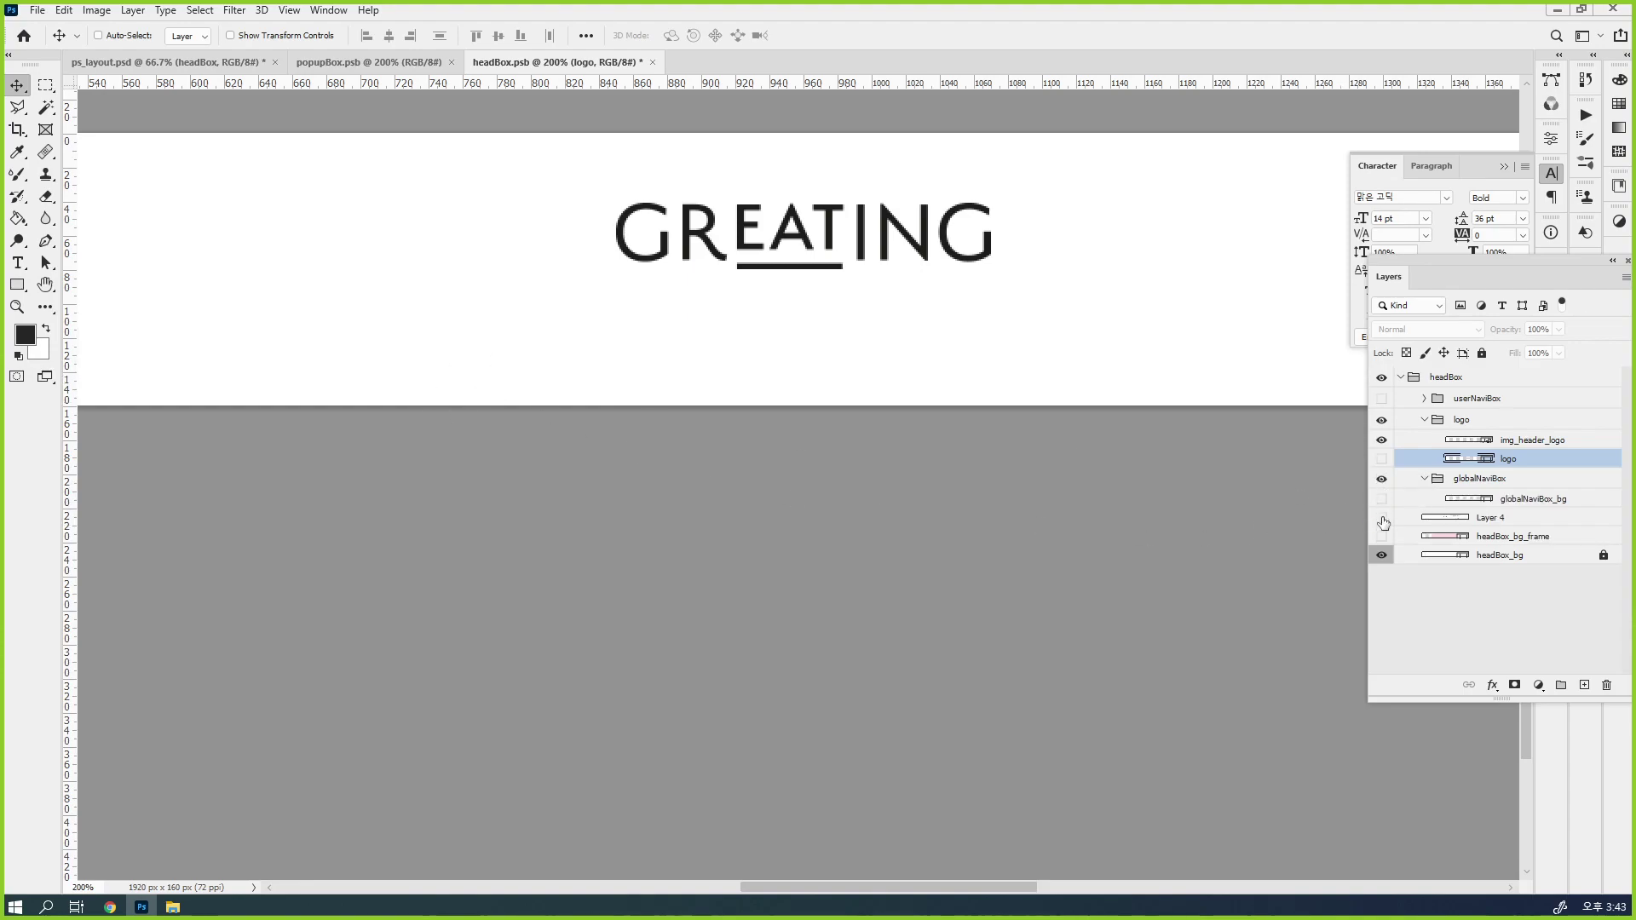
Show reference Layer 4, collapse the globalNaviBox group and save the document
{"action": "left_click", "coordinate": [1382, 518]}
{"action": "key", "text": "ctrl+minus"}
{"action": "key", "text": "ctrl+minus"}
{"action": "key", "text": "ctrl+minus"}
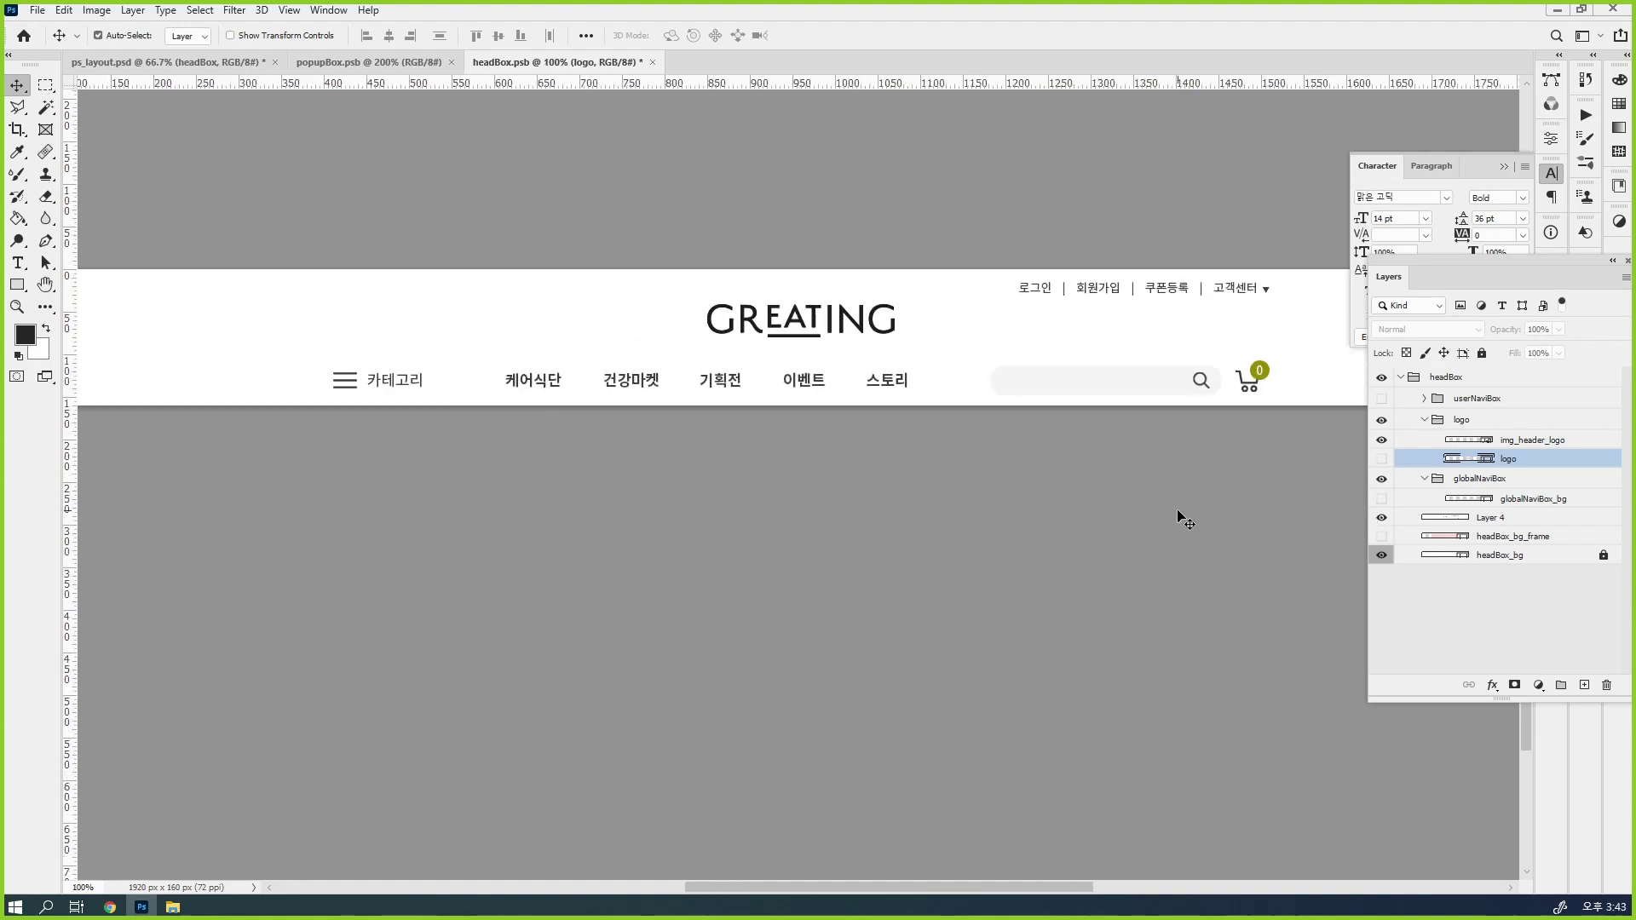
{"action": "left_click", "coordinate": [1423, 482]}
{"action": "key", "text": "ctrl+plus"}
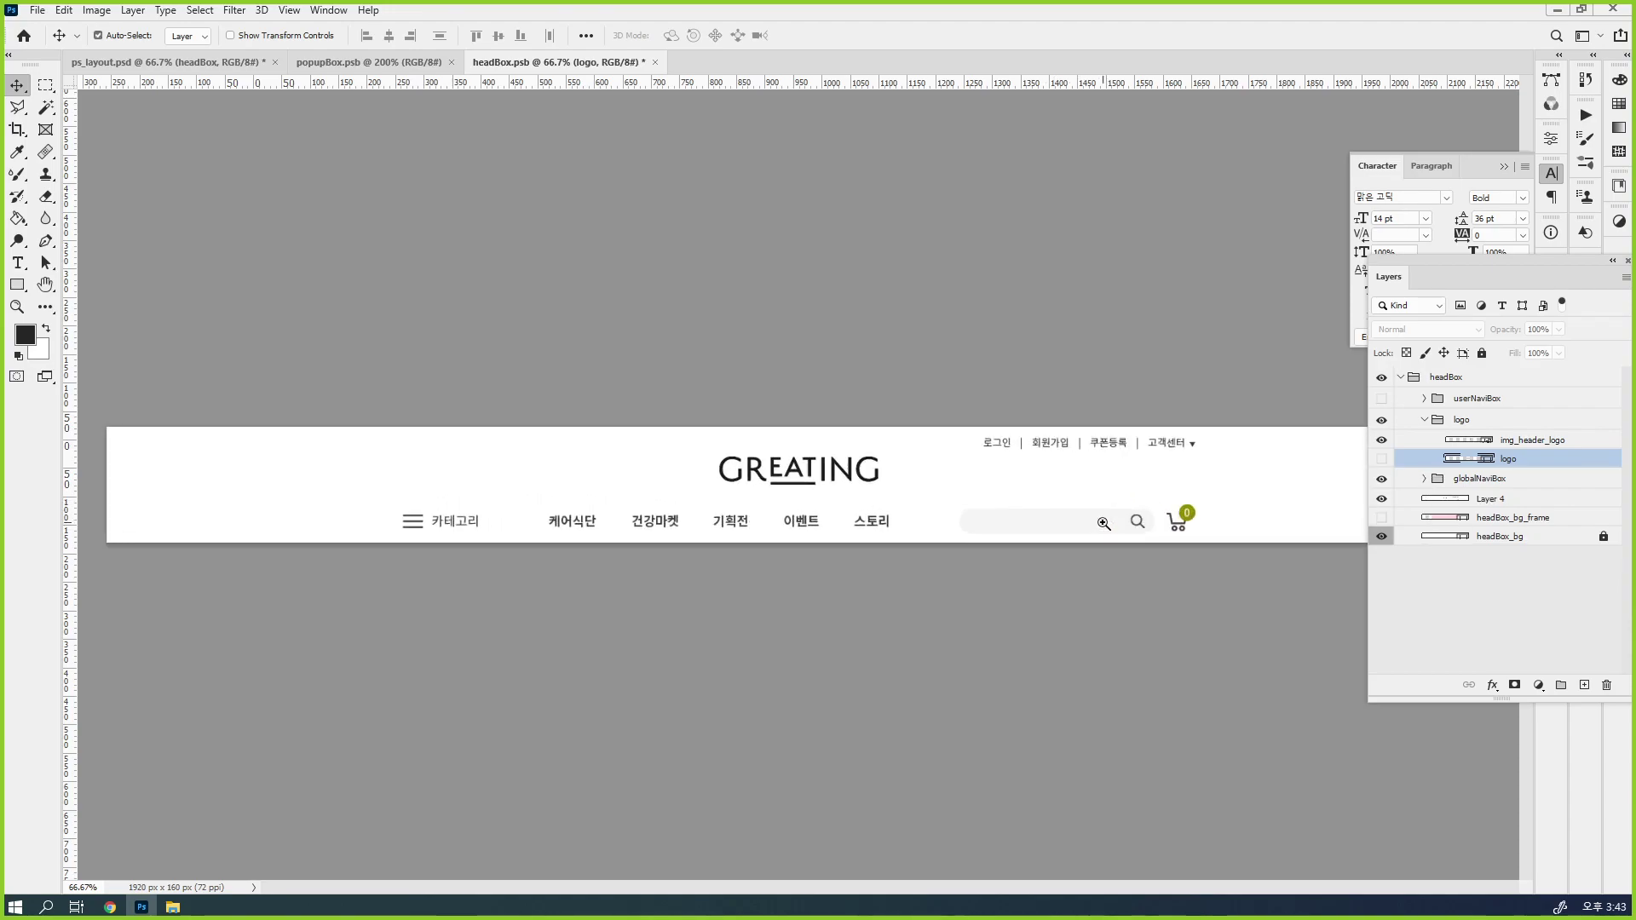
{"action": "left_click", "coordinate": [1104, 522], "text": "ctrl"}
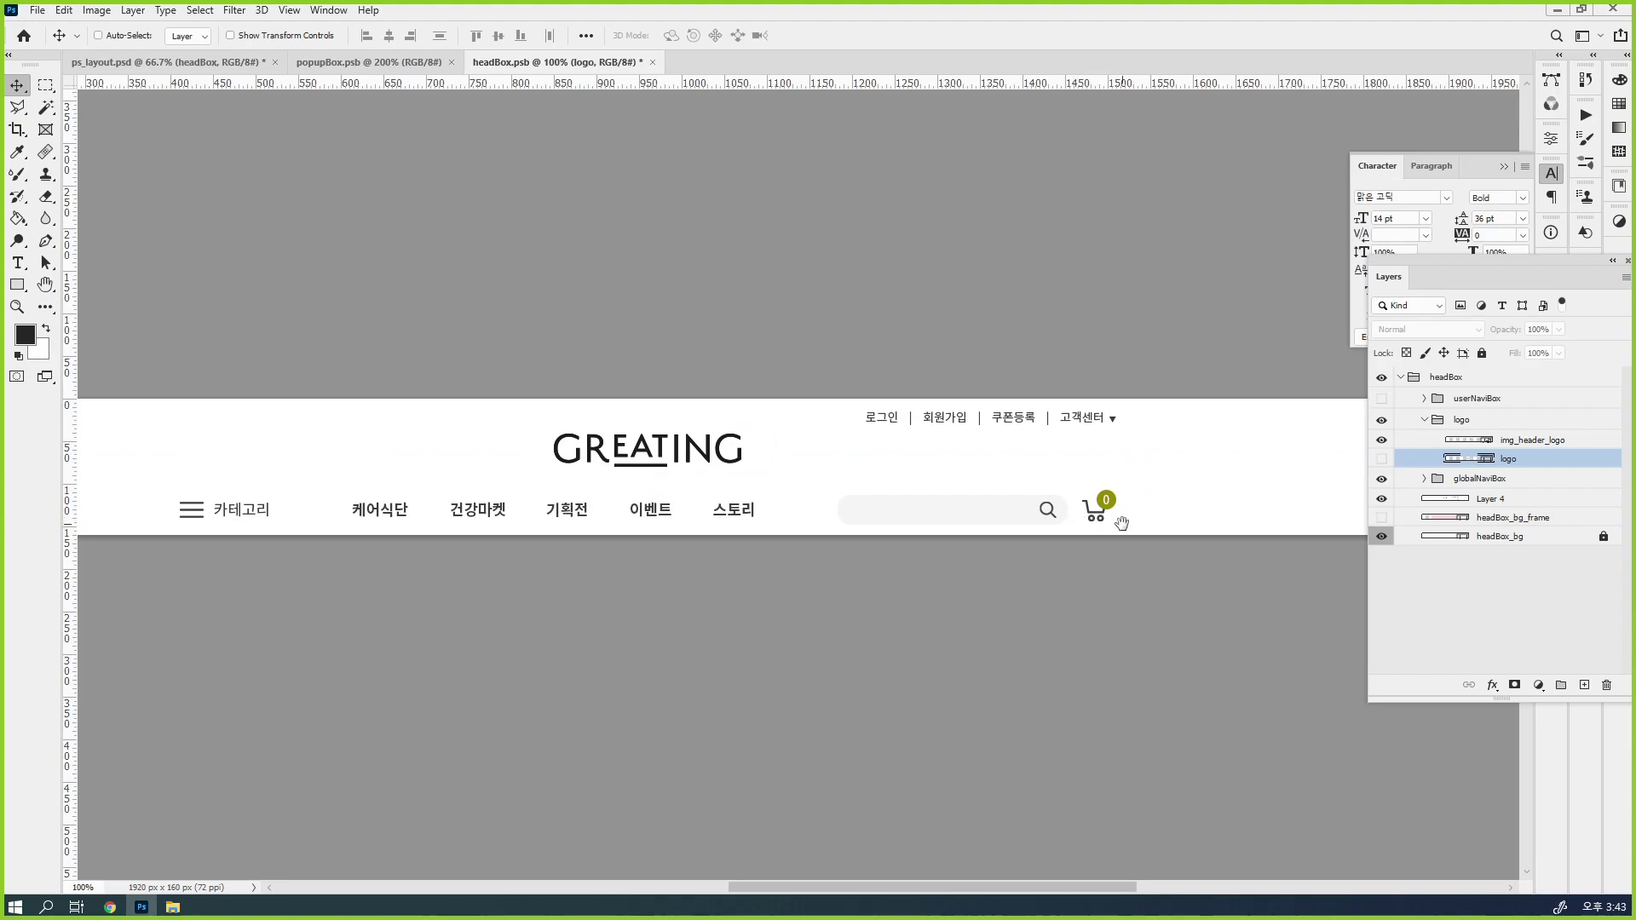
{"action": "key", "text": "ctrl+s"}
Switch to Chrome and open flaticon.com in place of the greating logo search results
{"action": "mouse_move", "coordinate": [115, 909]}
{"action": "left_click", "coordinate": [292, 850]}
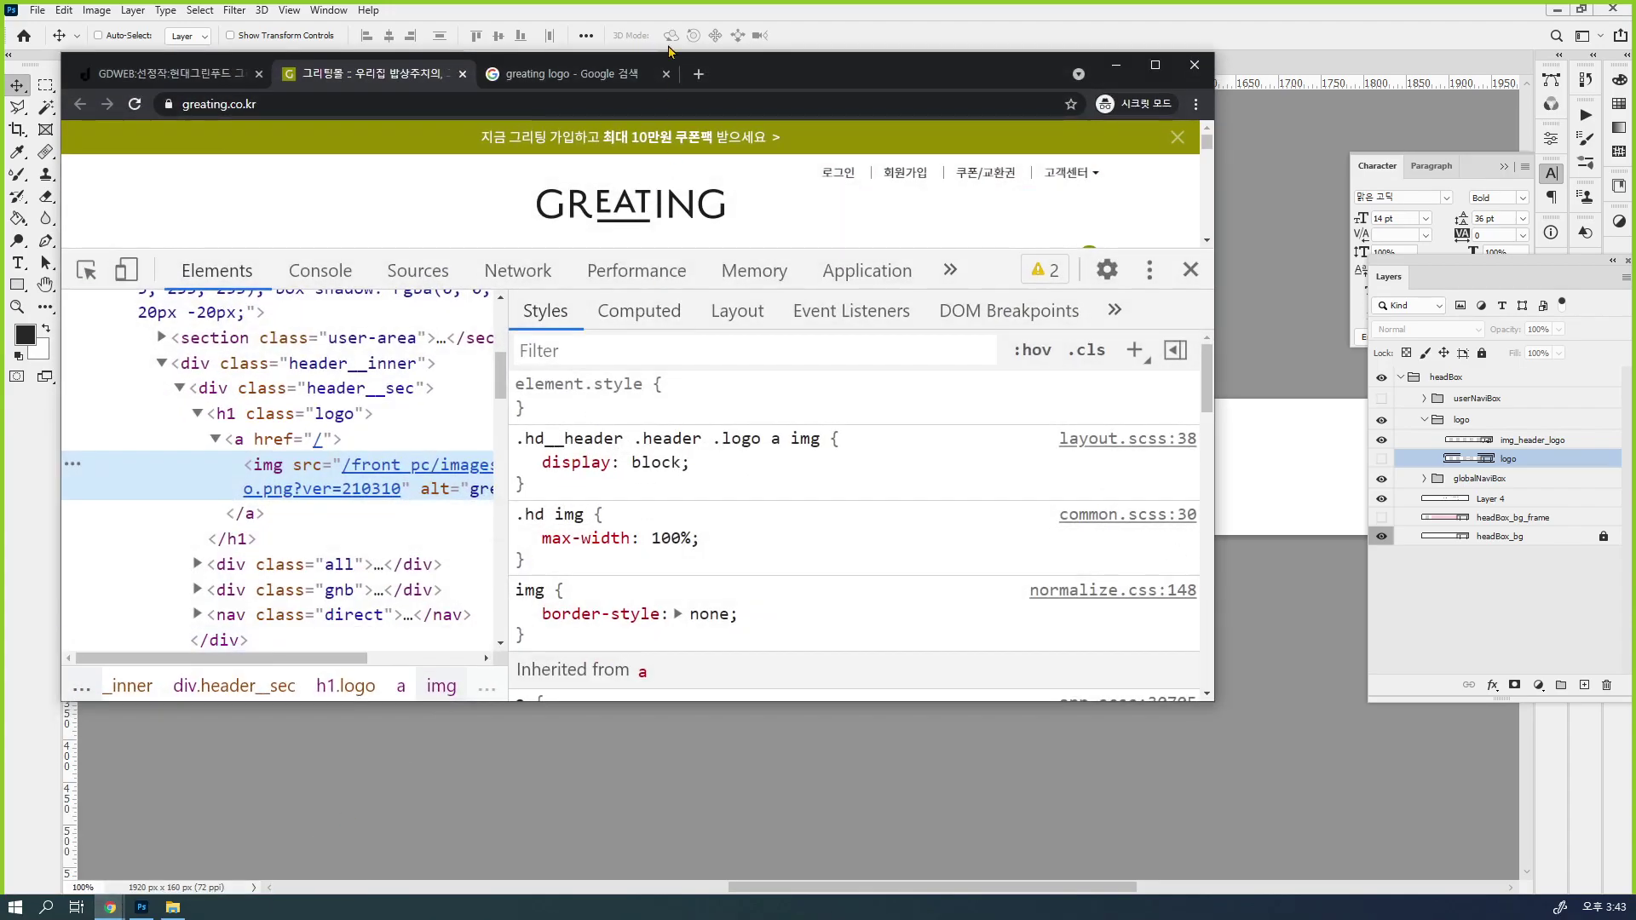
{"action": "left_click", "coordinate": [567, 74]}
{"action": "double_click", "coordinate": [791, 79]}
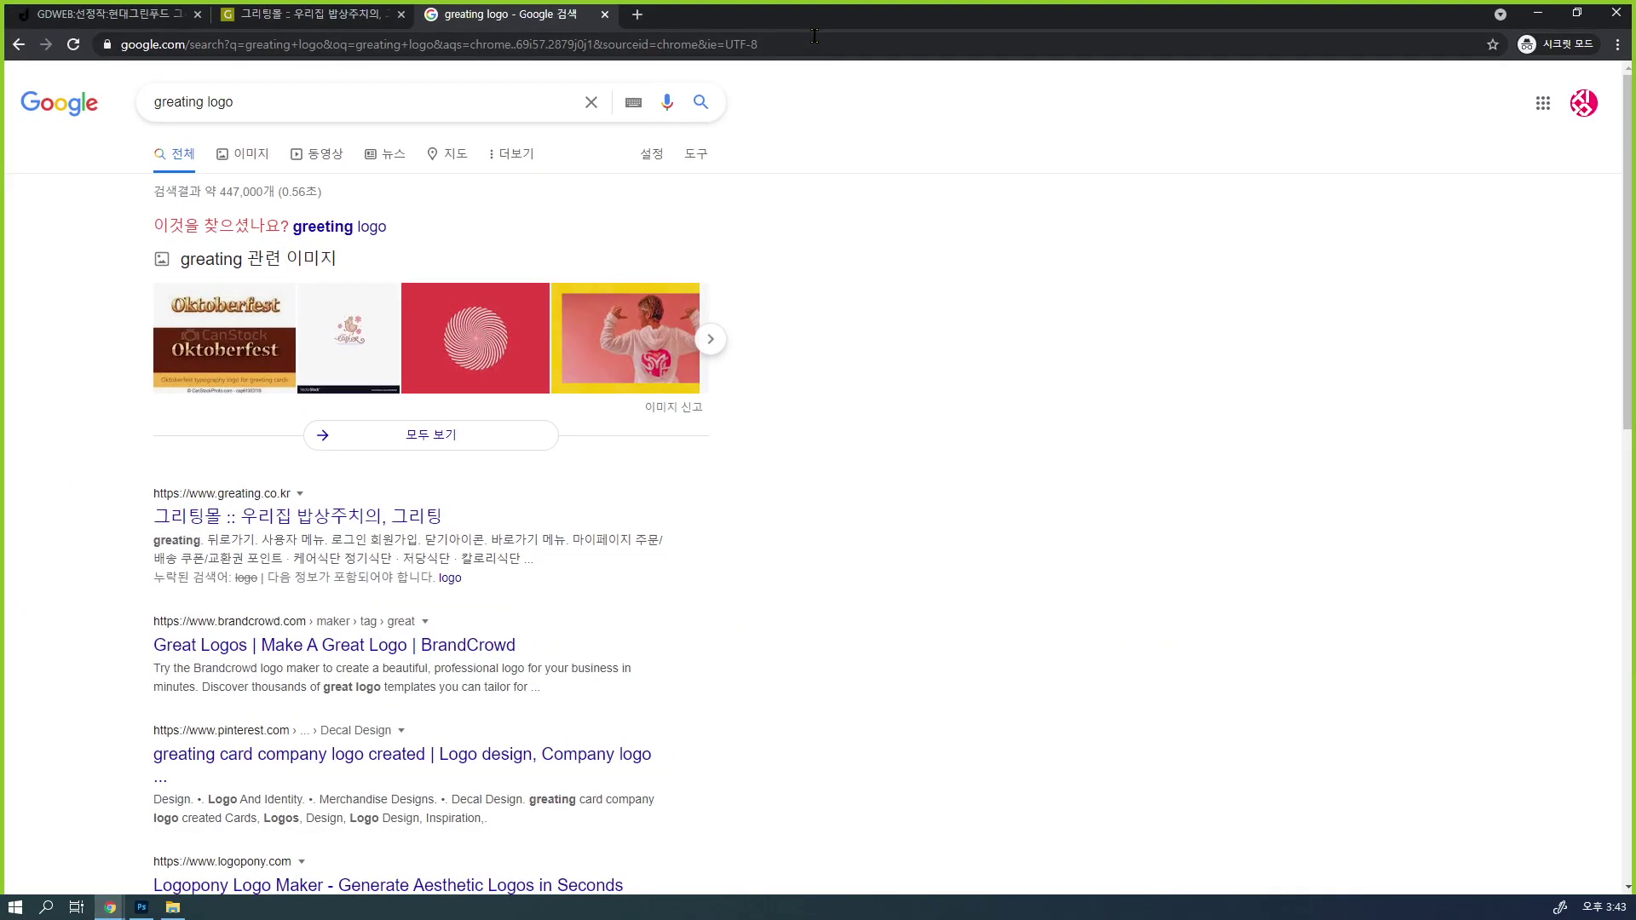
{"action": "left_click", "coordinate": [815, 36]}
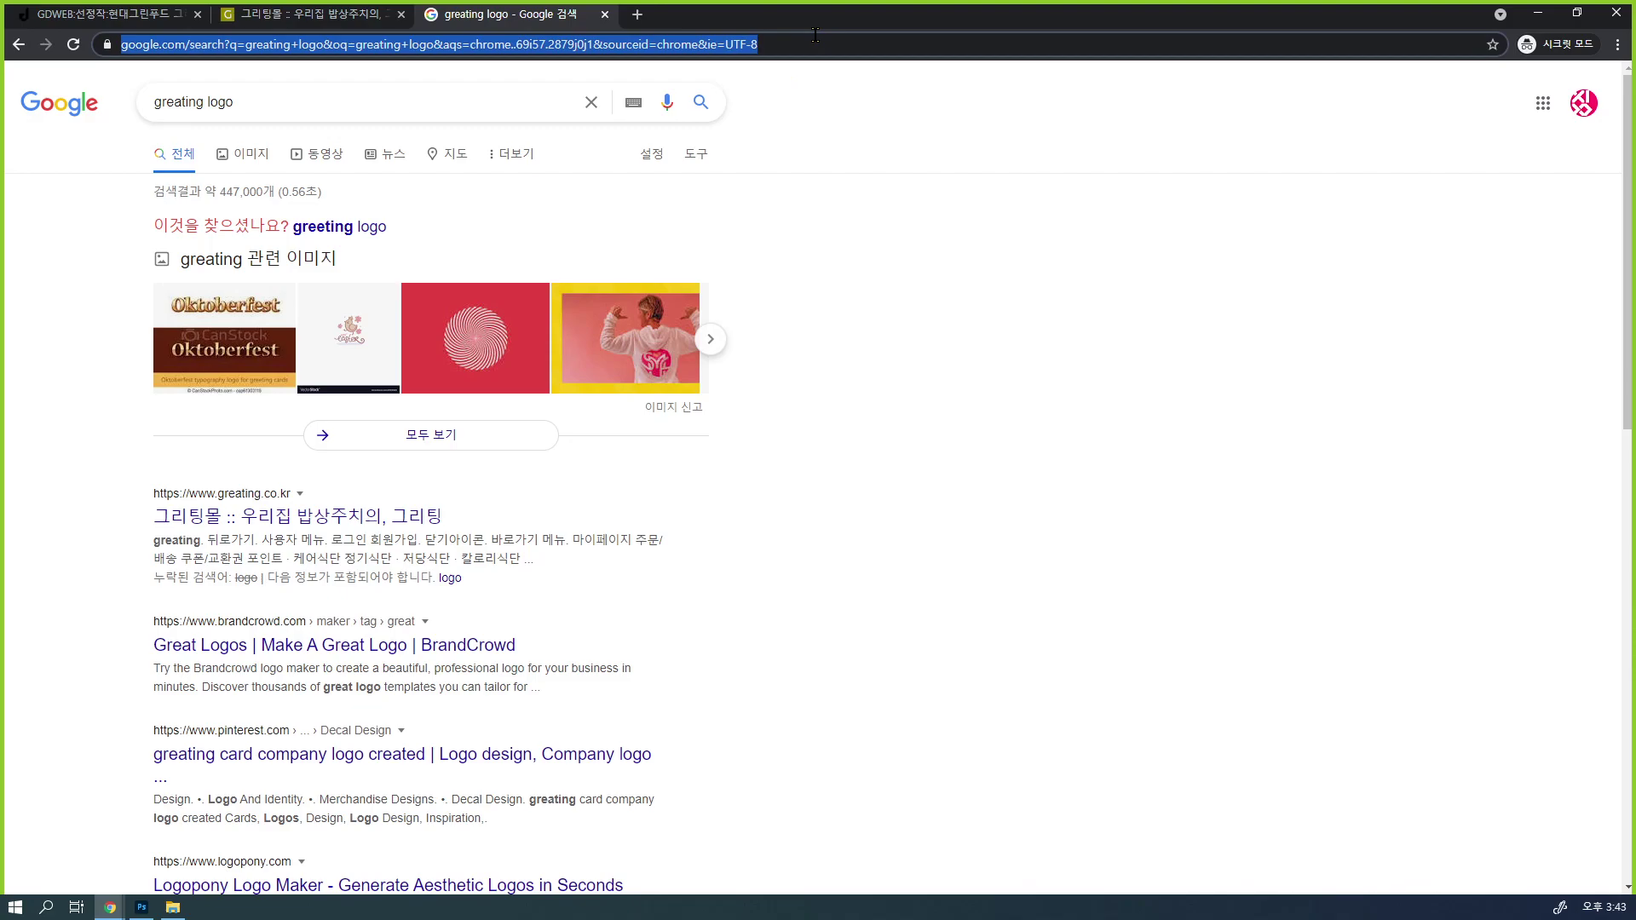
{"action": "type", "text": "fla"}
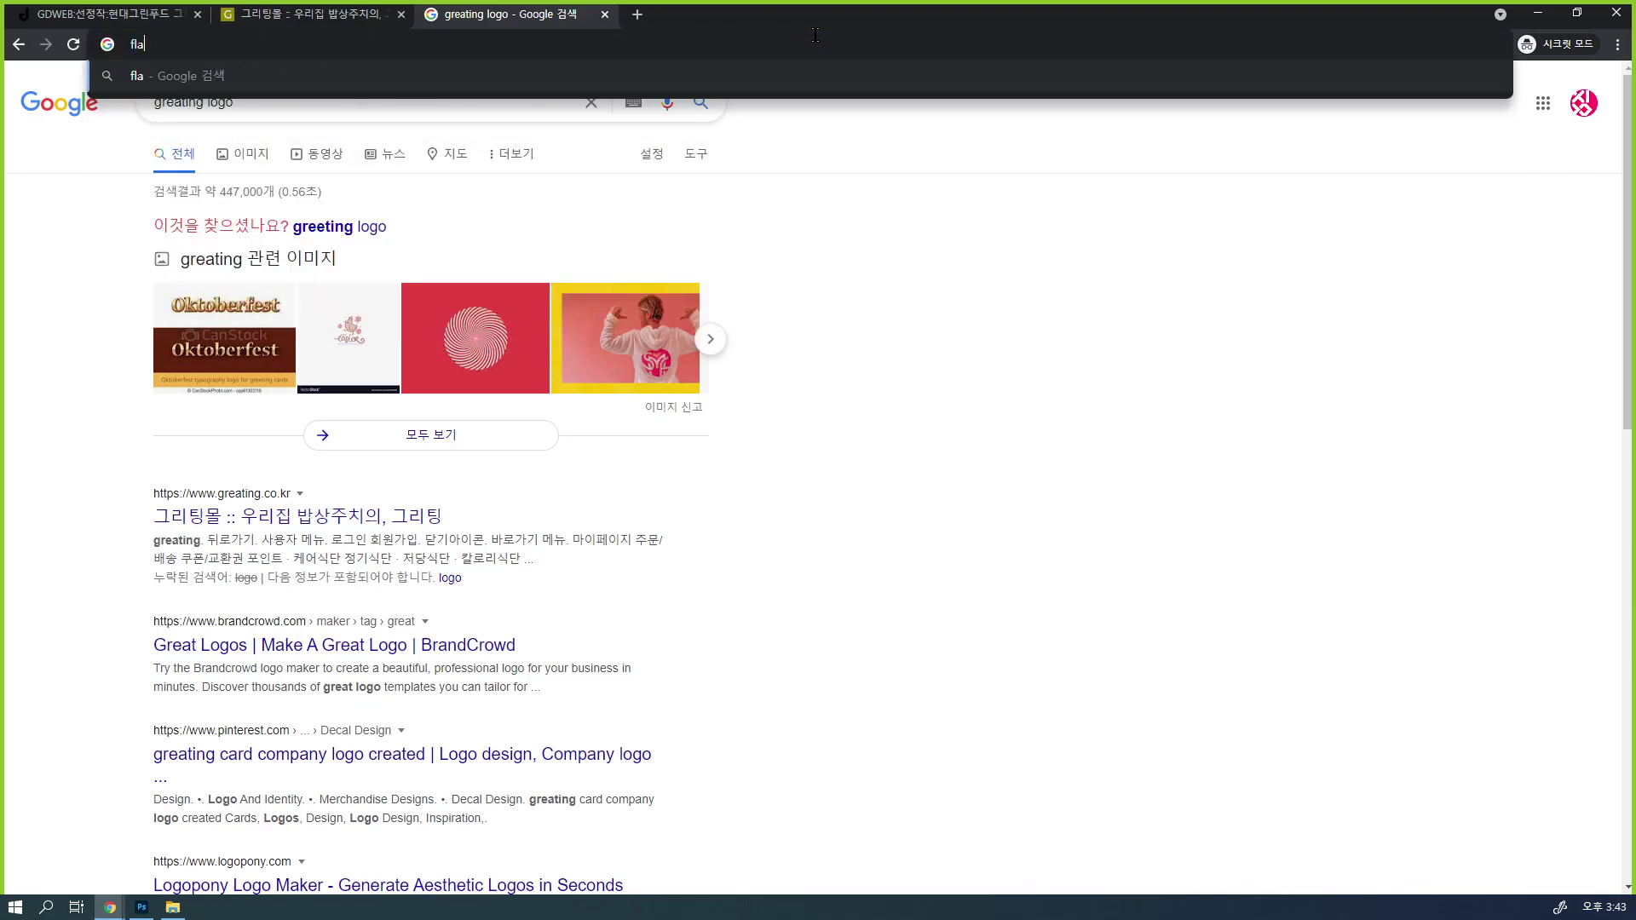
{"action": "type", "text": "ticon.com"}
{"action": "key", "text": "Return"}
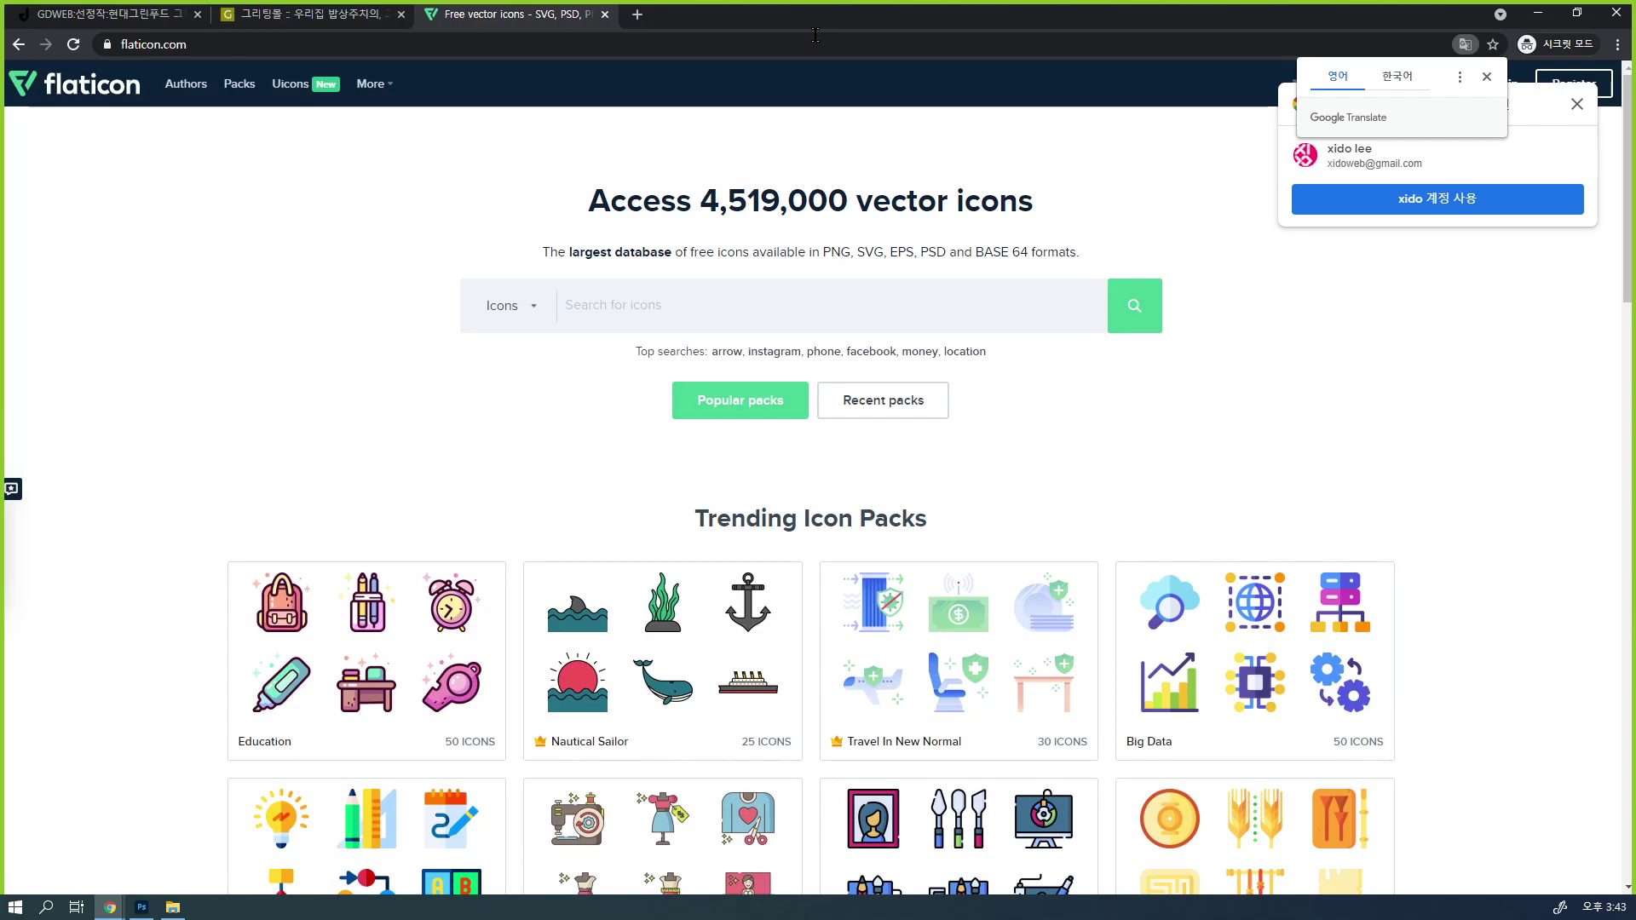
Search Flaticon for cart icons
{"action": "left_click", "coordinate": [771, 315]}
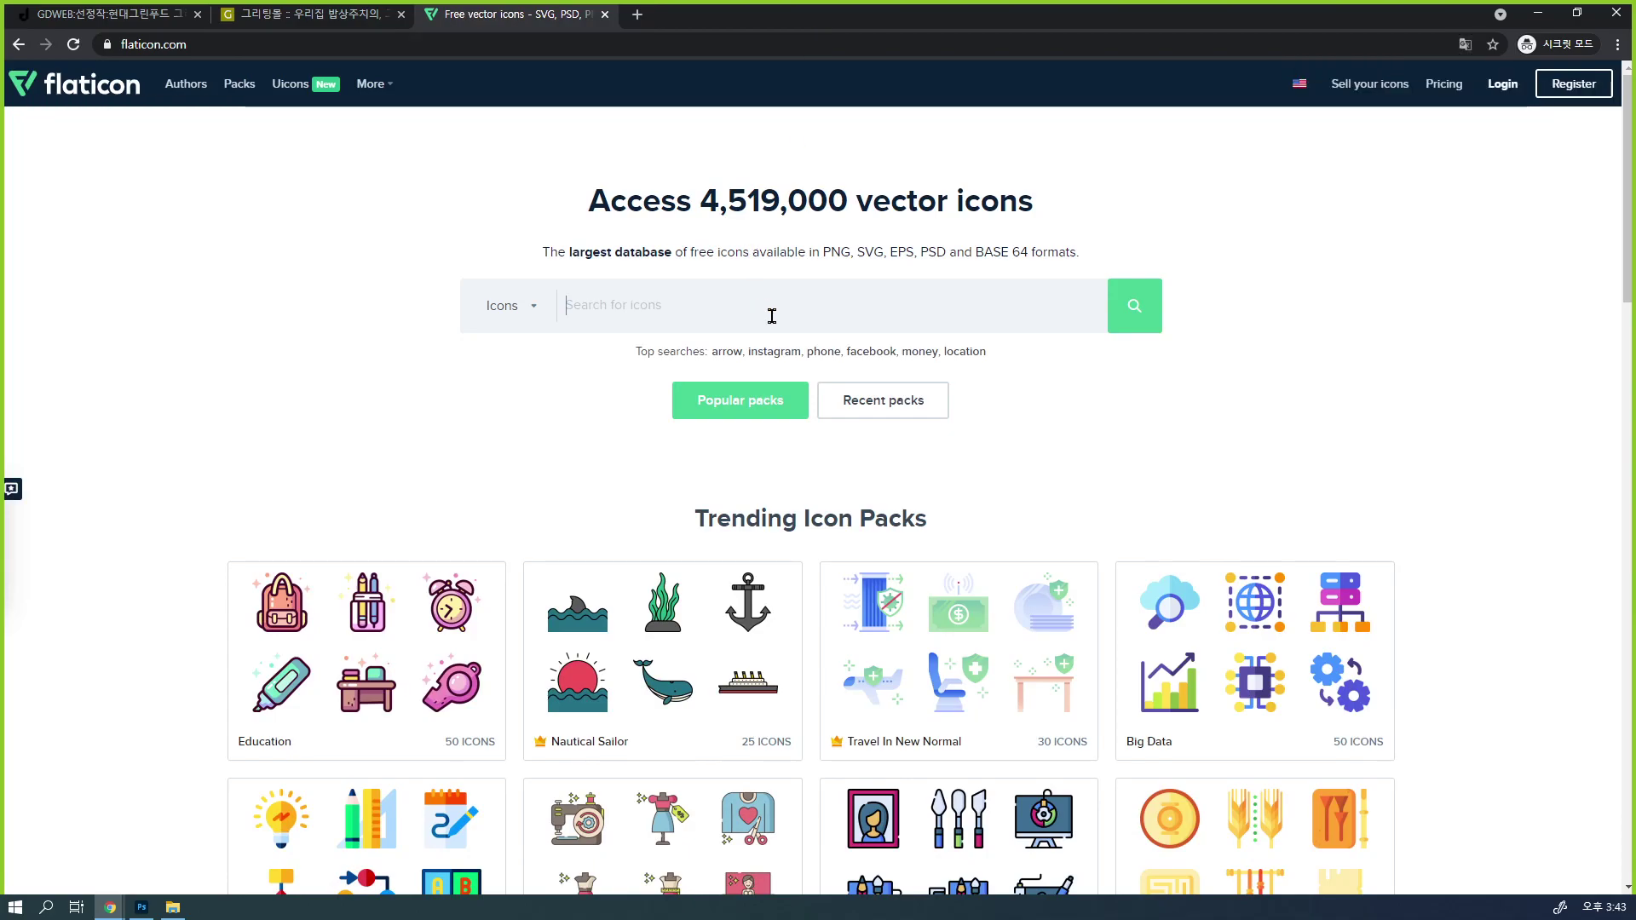
{"action": "type", "text": "cart"}
{"action": "key", "text": "Return"}
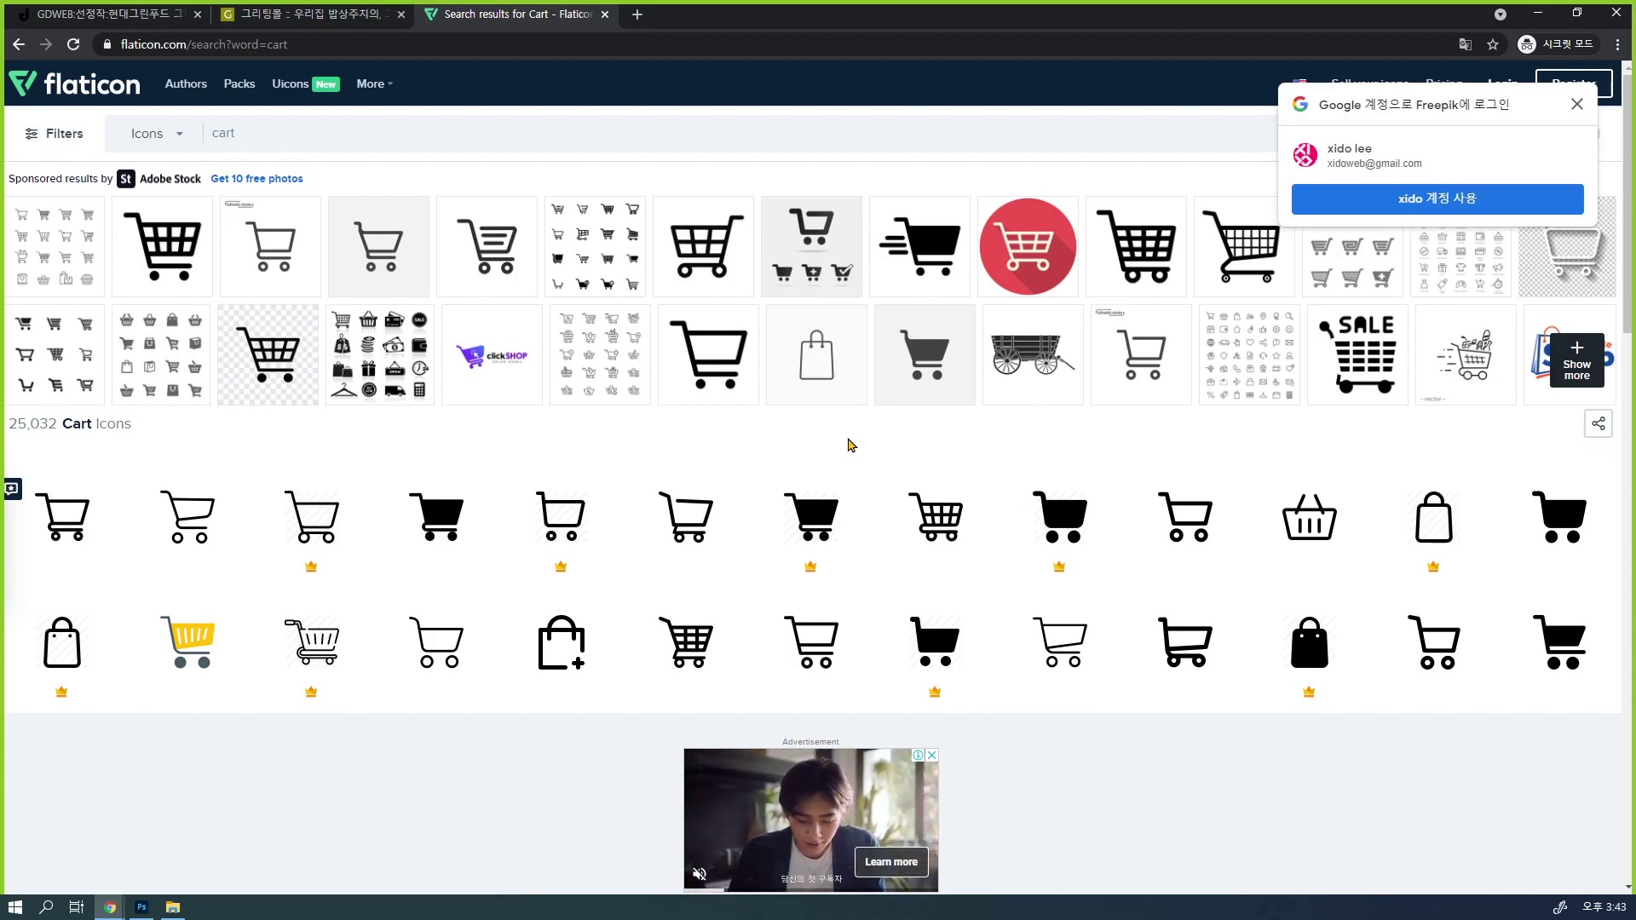
Return to headBox.psb in Photoshop, hide reference Layer 4 and show the userNaviBox group
{"action": "left_click", "coordinate": [1540, 12]}
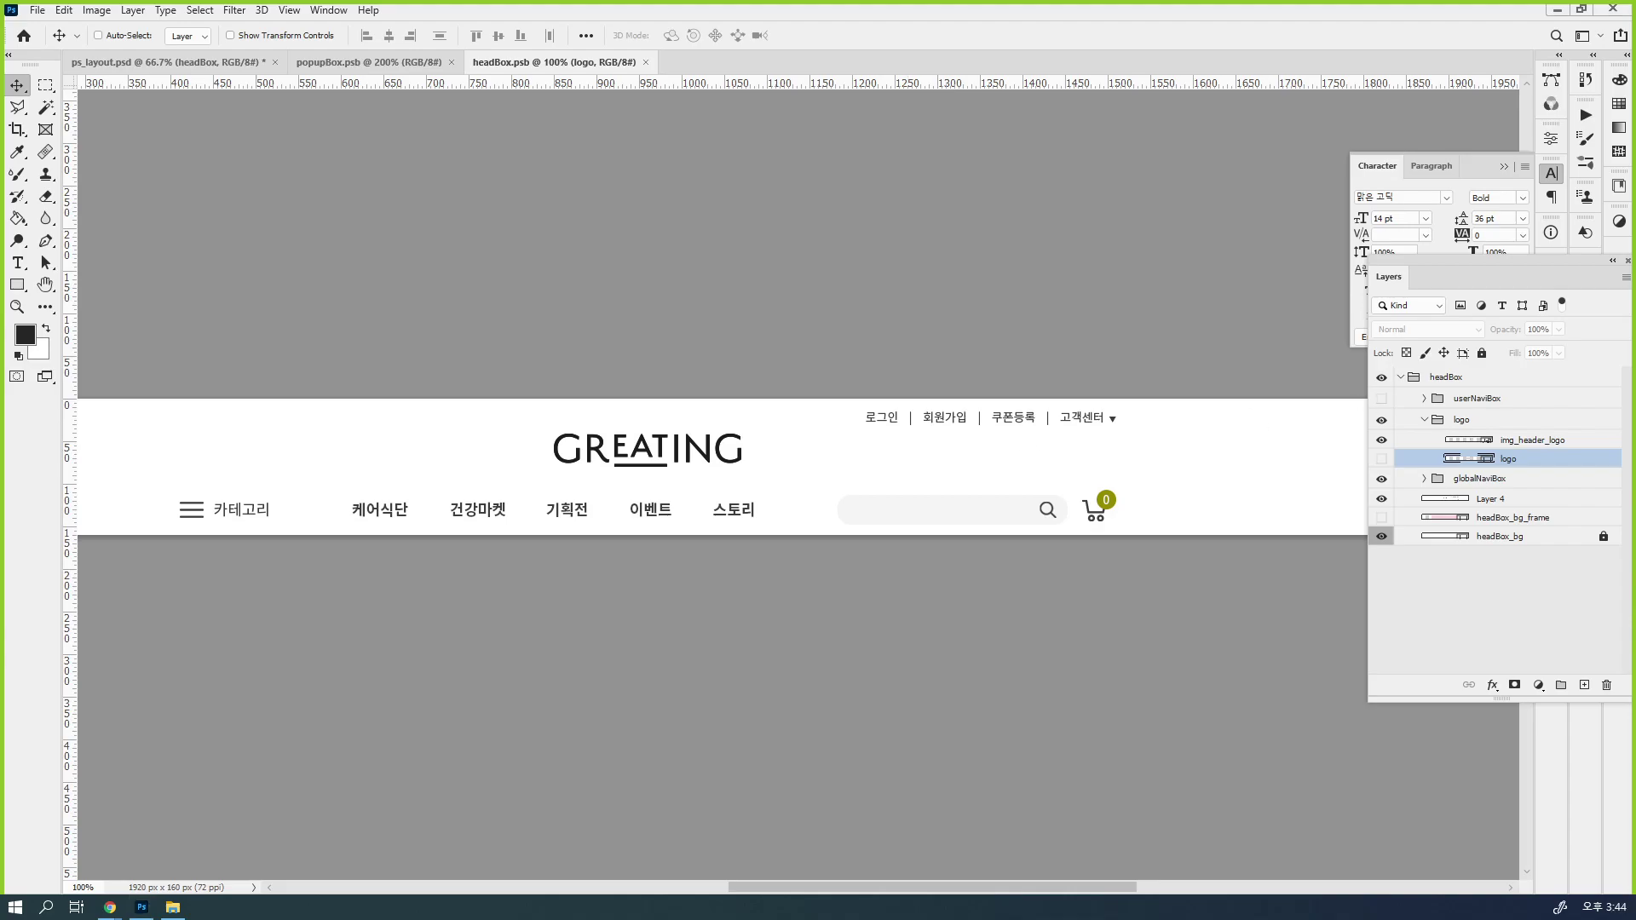
{"action": "key", "text": "ctrl+Tab"}
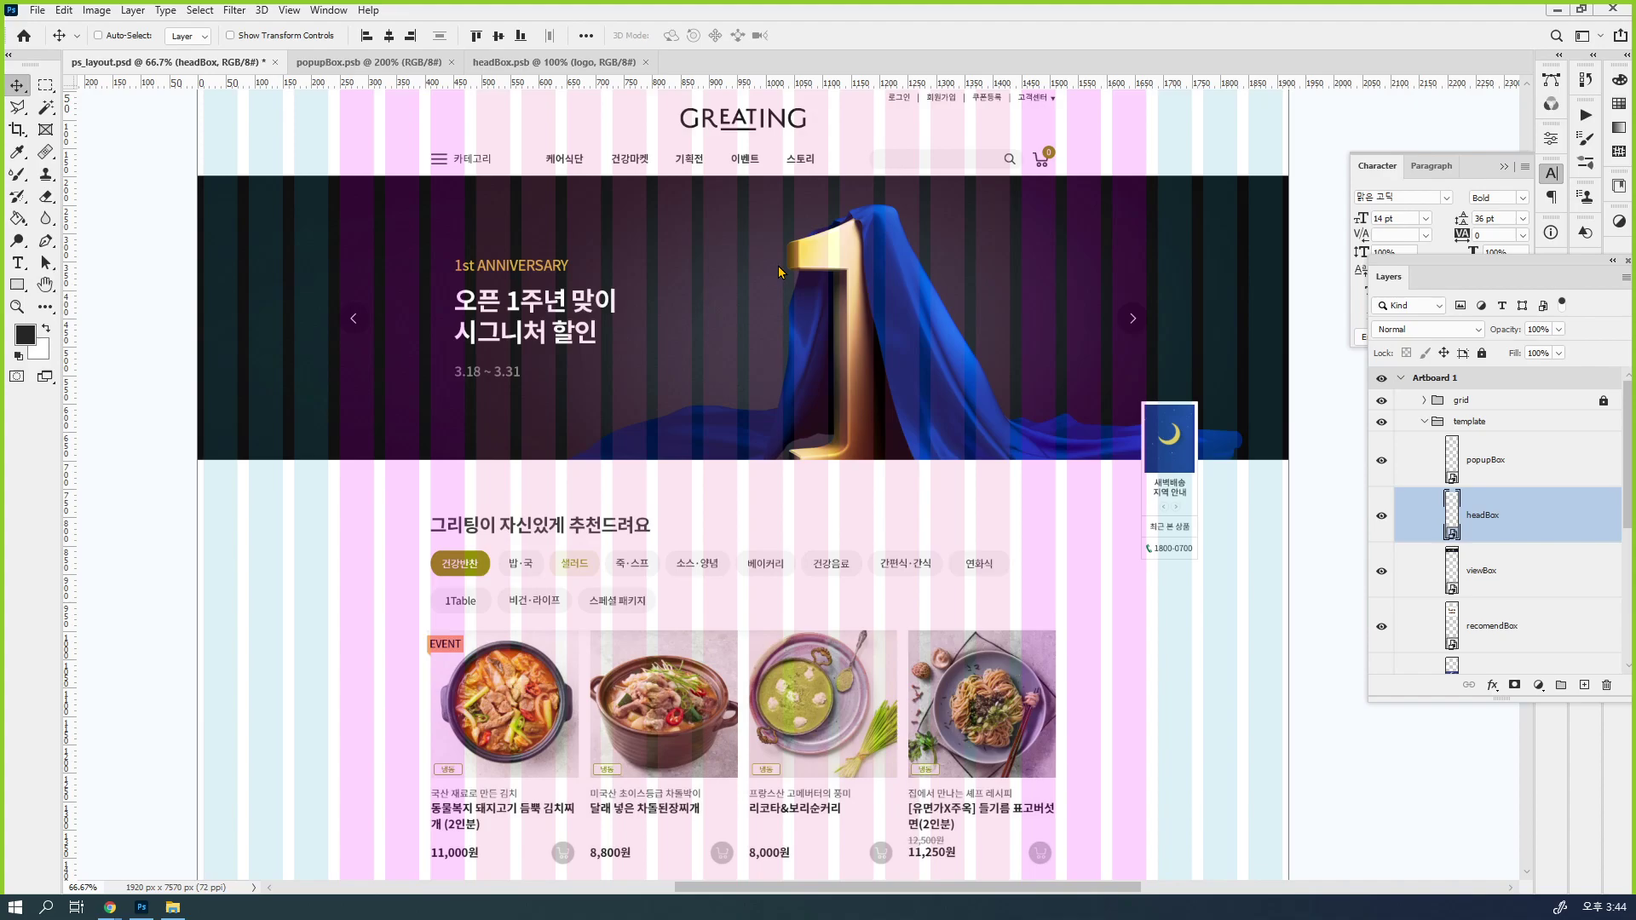
{"action": "left_click", "coordinate": [505, 58]}
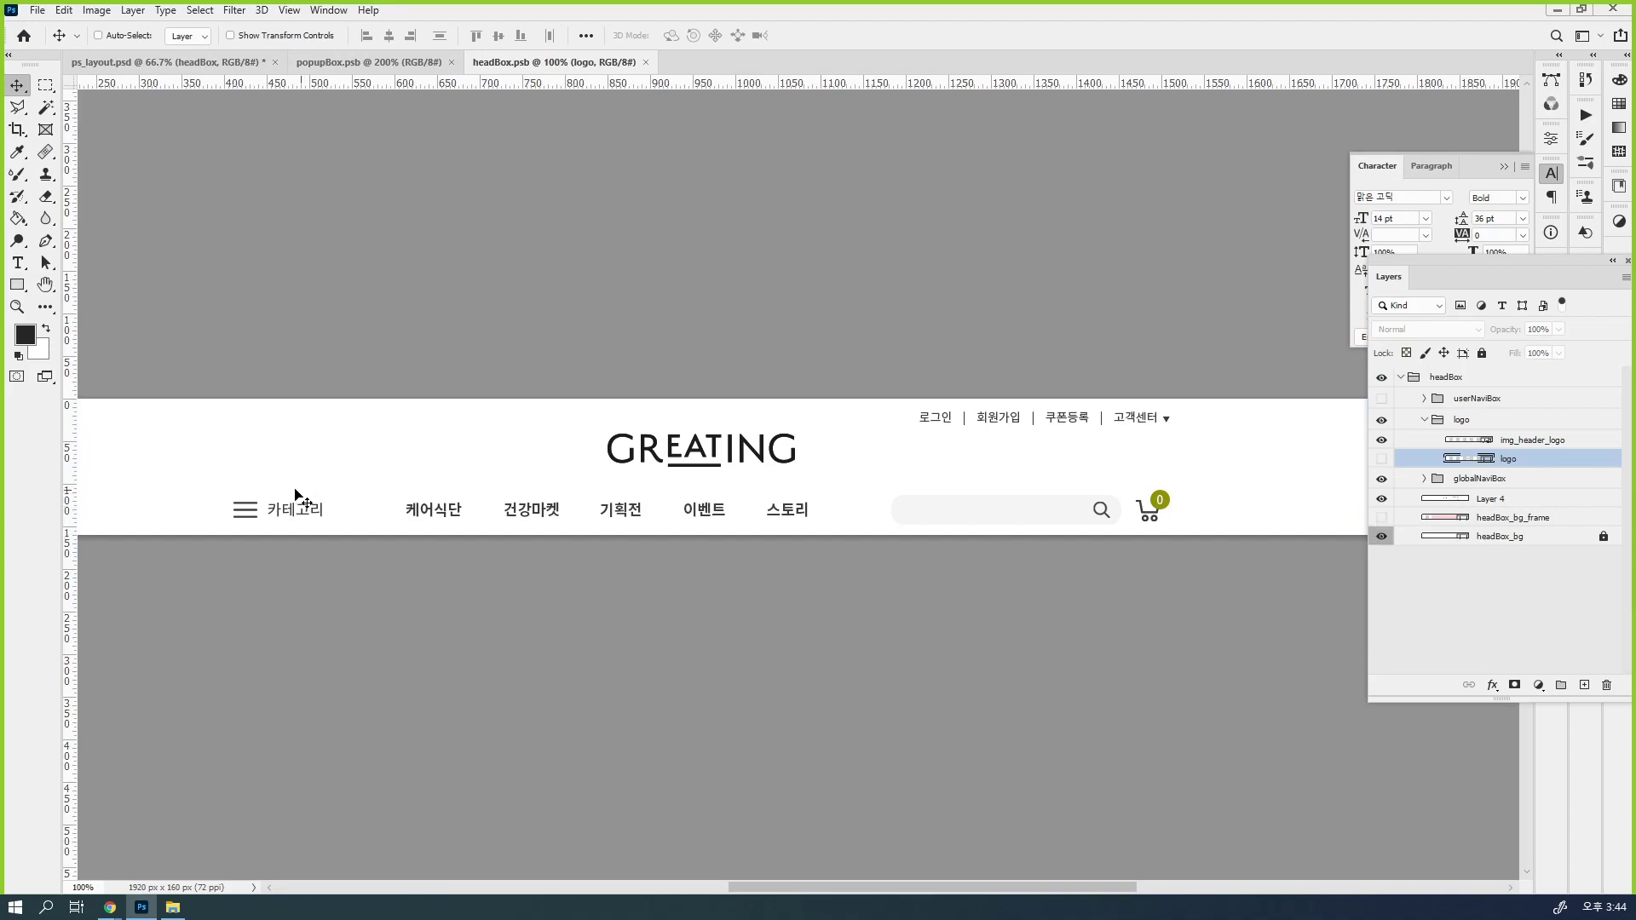
{"action": "left_click", "coordinate": [1381, 479]}
{"action": "left_click", "coordinate": [1381, 499]}
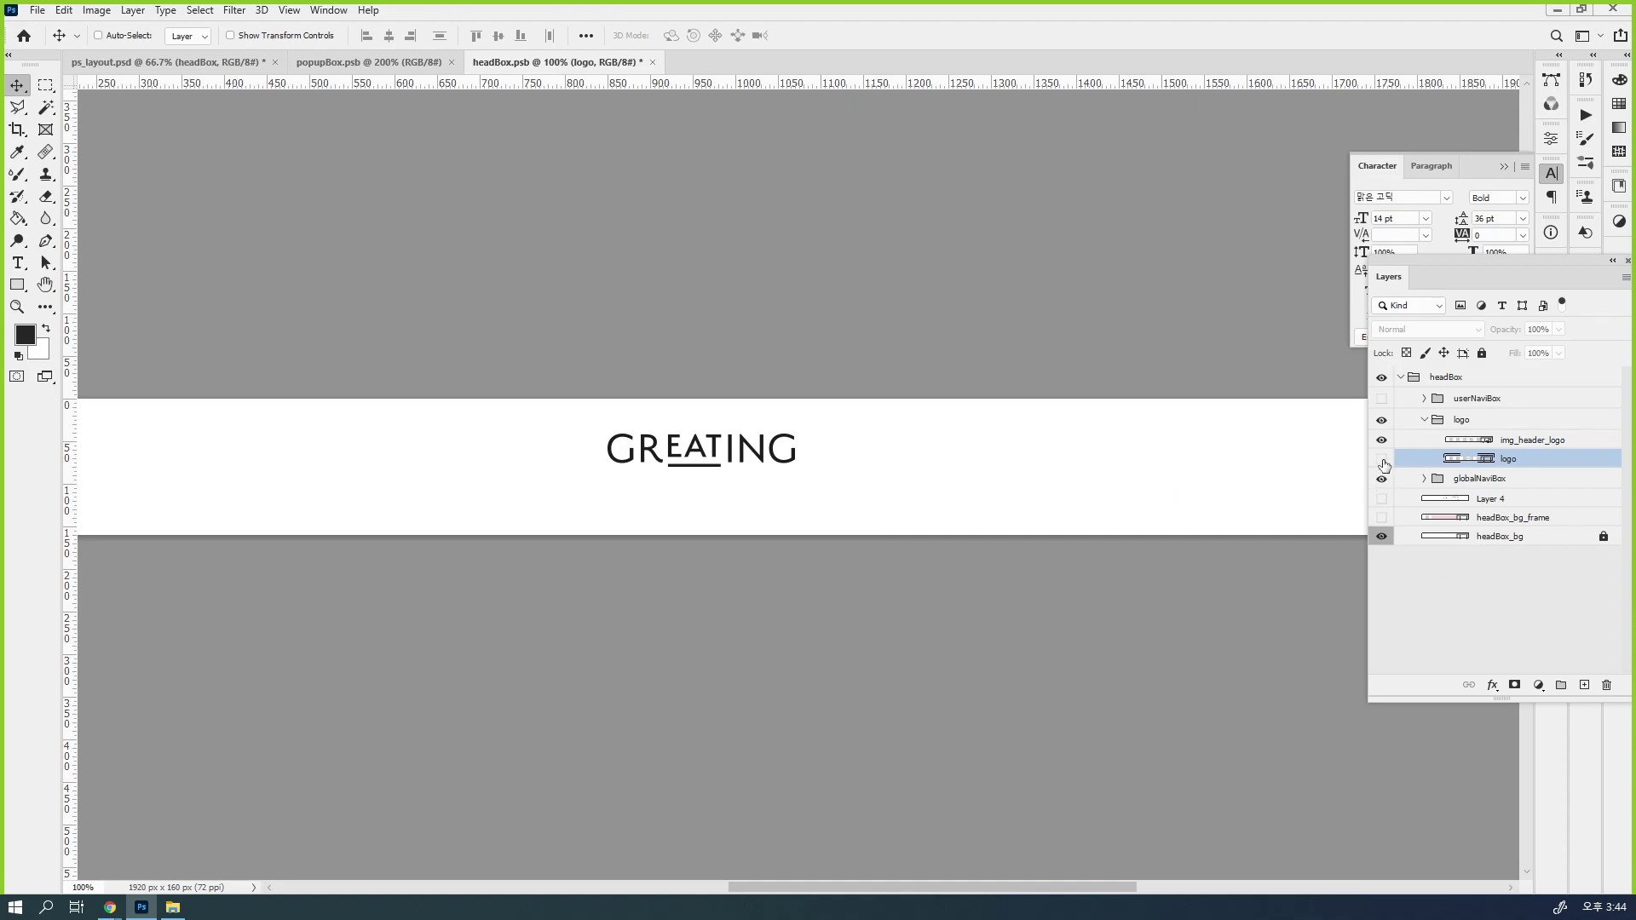
{"action": "left_click", "coordinate": [1382, 398]}
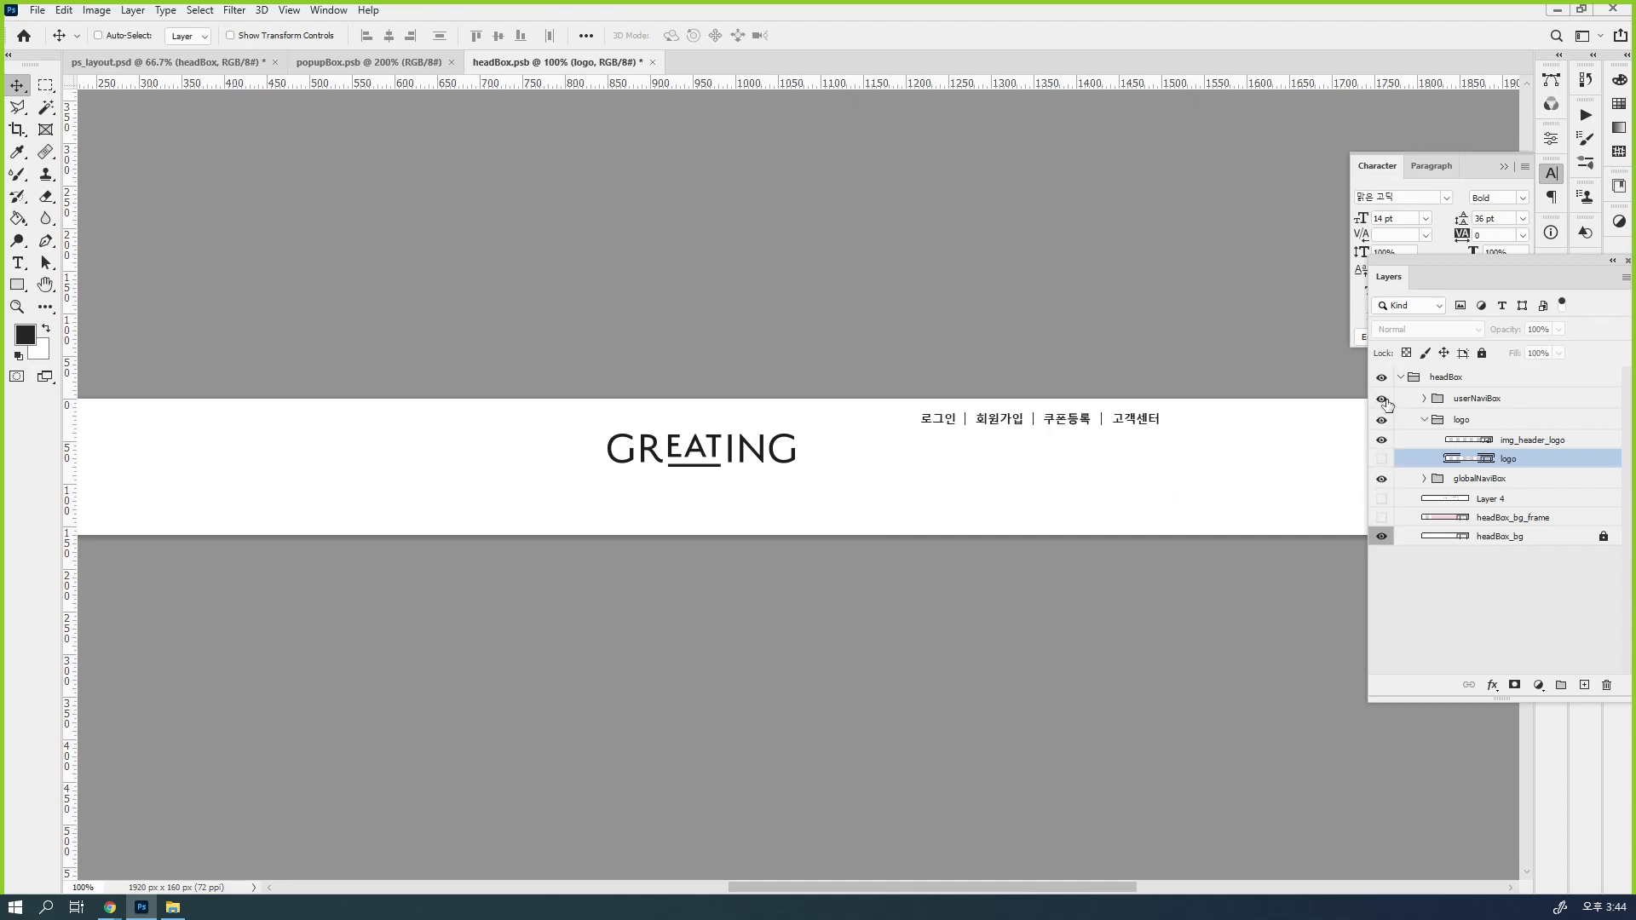
Expand the globalNaviBox group, show its globalNaviBox_bg layer and save headBox.psb
{"action": "left_click", "coordinate": [1438, 482]}
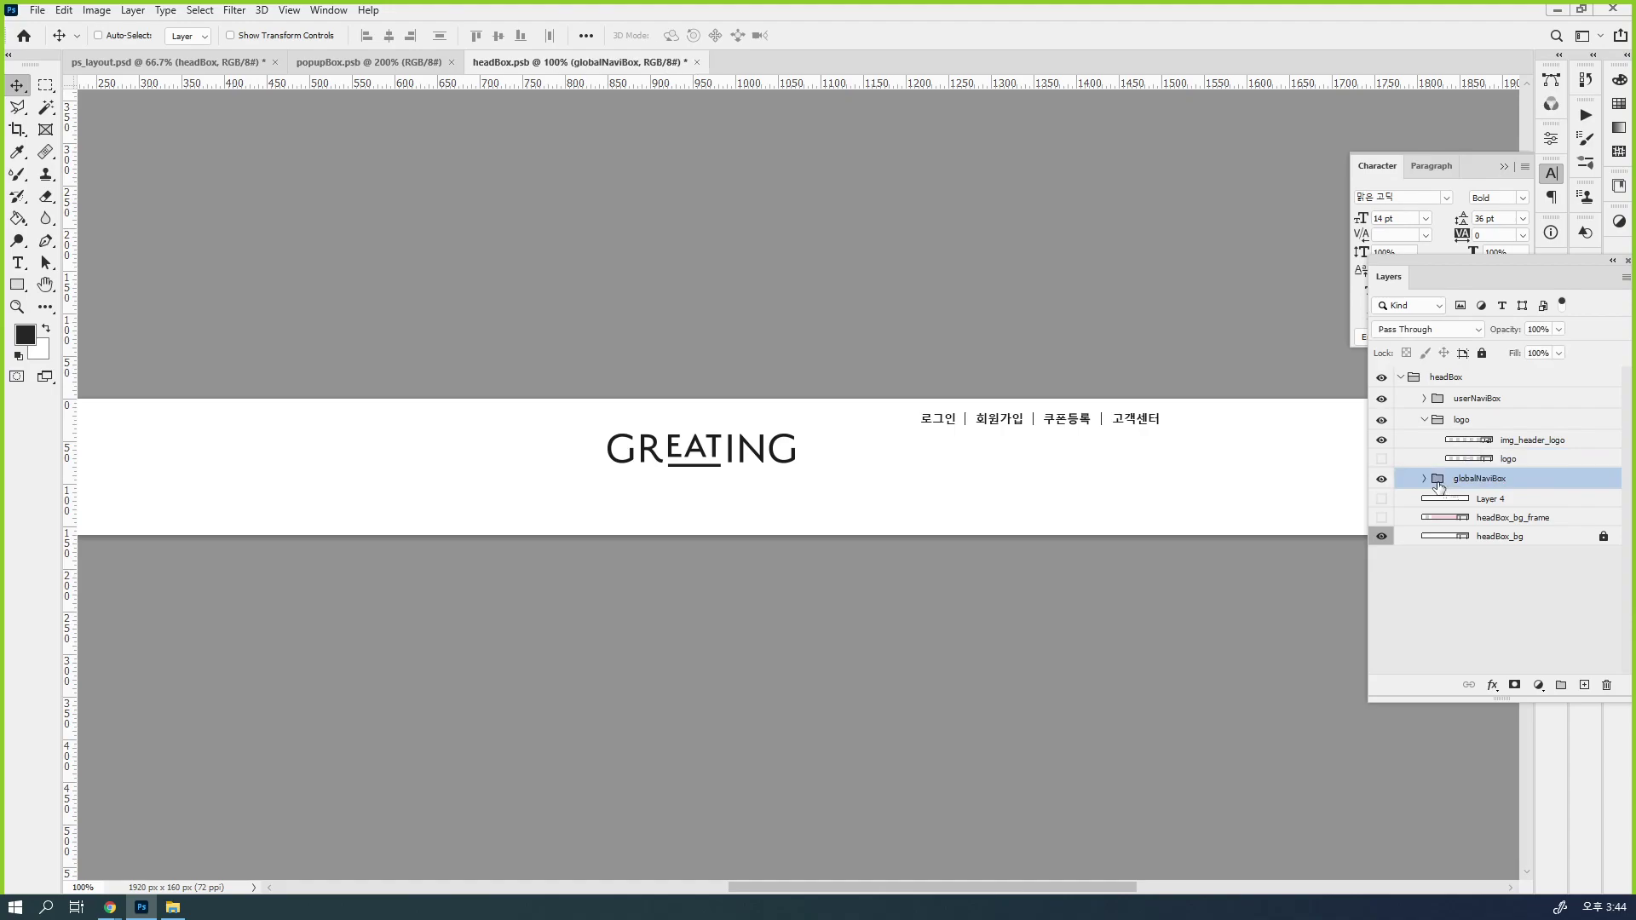
{"action": "left_click", "coordinate": [1424, 479]}
{"action": "left_click", "coordinate": [1381, 499]}
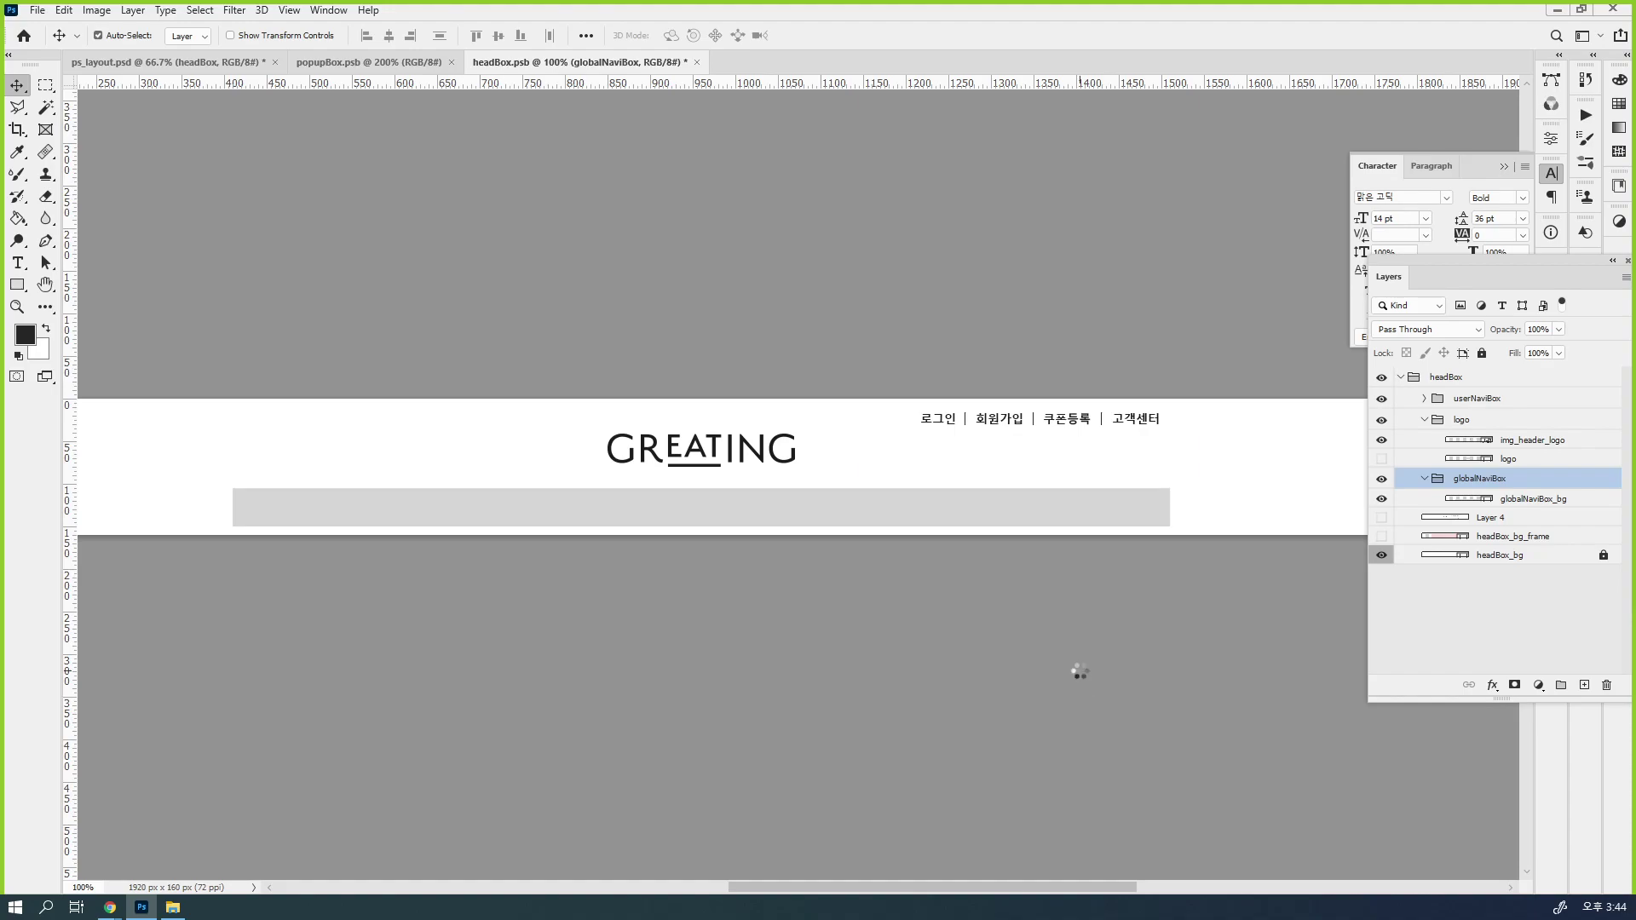
{"action": "key", "text": "ctrl+s"}
In ps_layout.psd, hide the grid group and save the document
{"action": "left_click", "coordinate": [195, 62]}
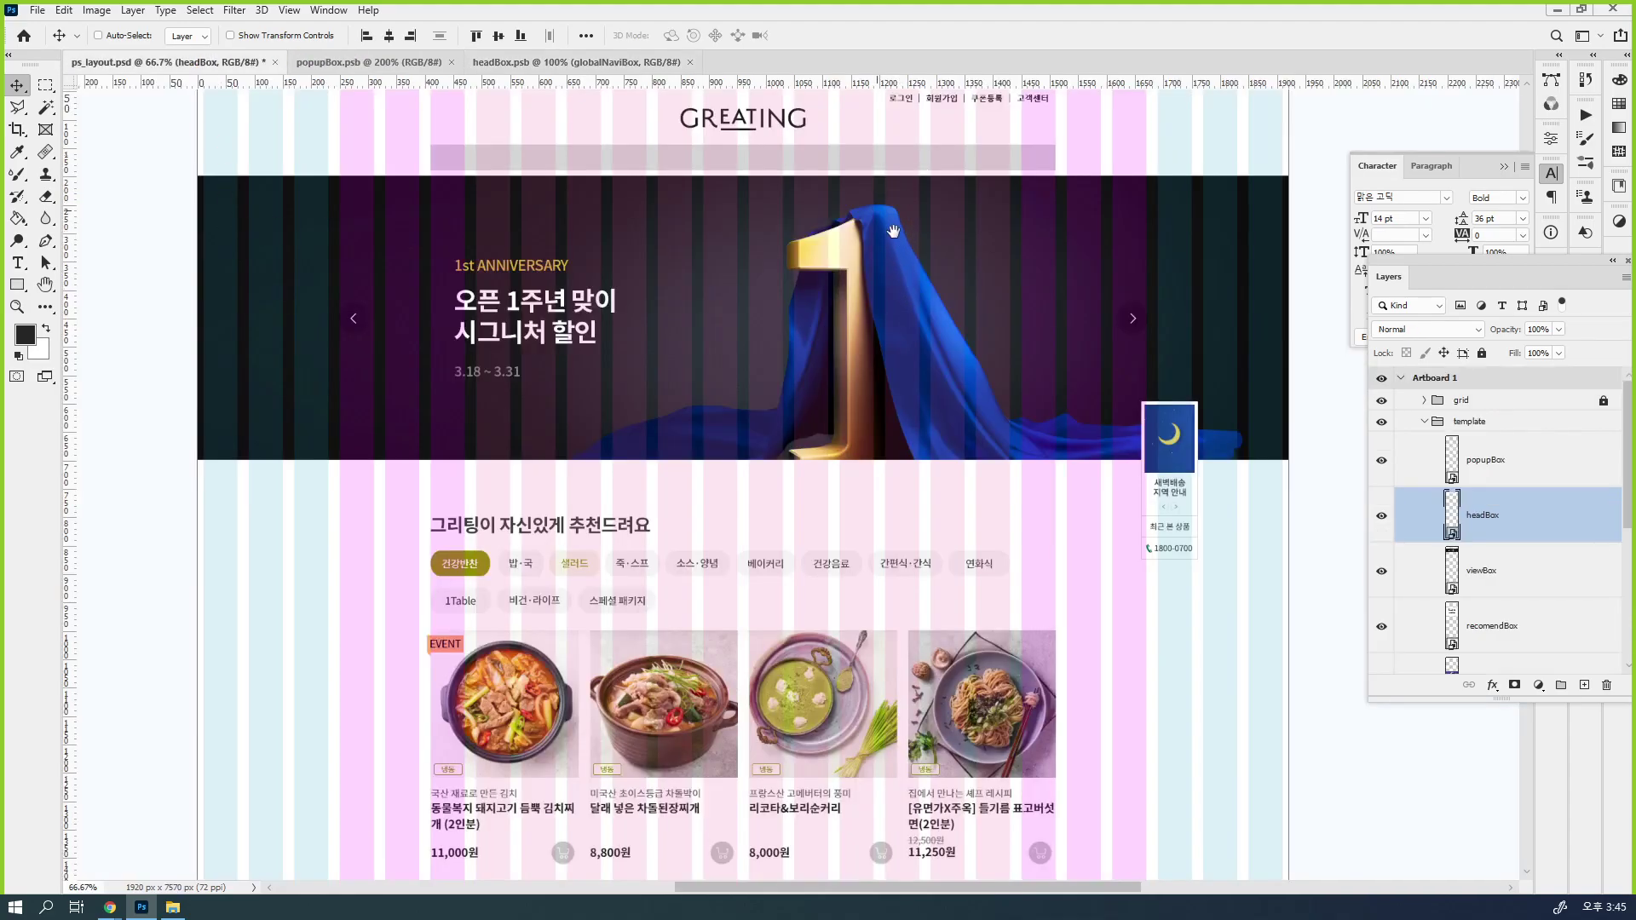
{"action": "left_click_drag", "start_coordinate": [909, 226], "coordinate": [983, 420]}
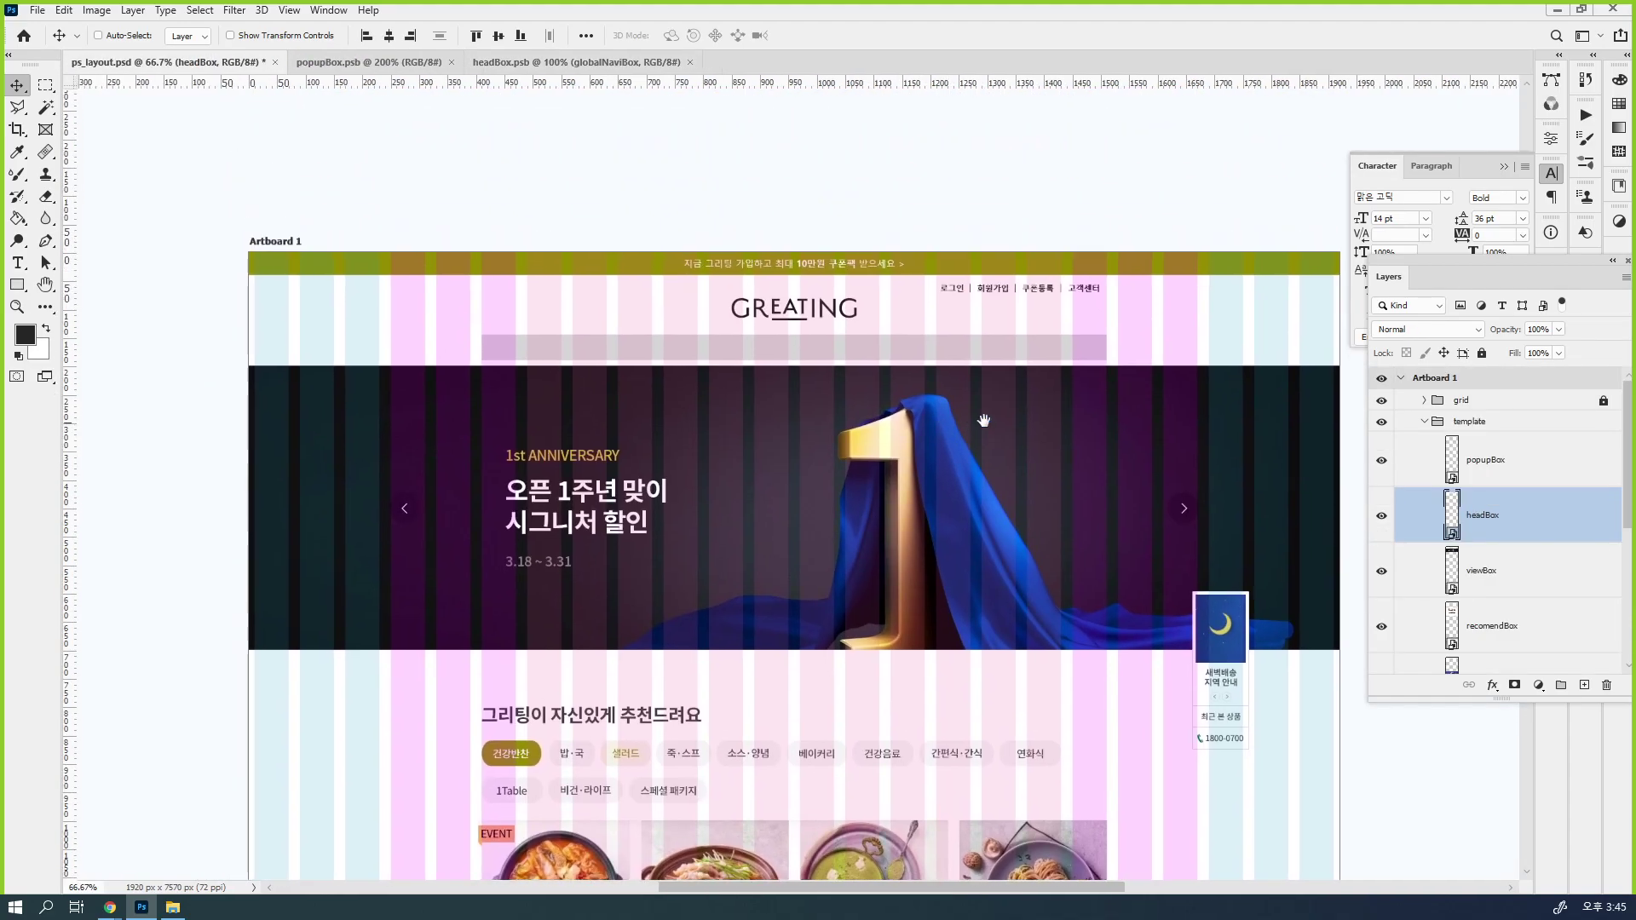
{"action": "left_click", "coordinate": [1381, 400]}
{"action": "key", "text": "ctrl+s"}
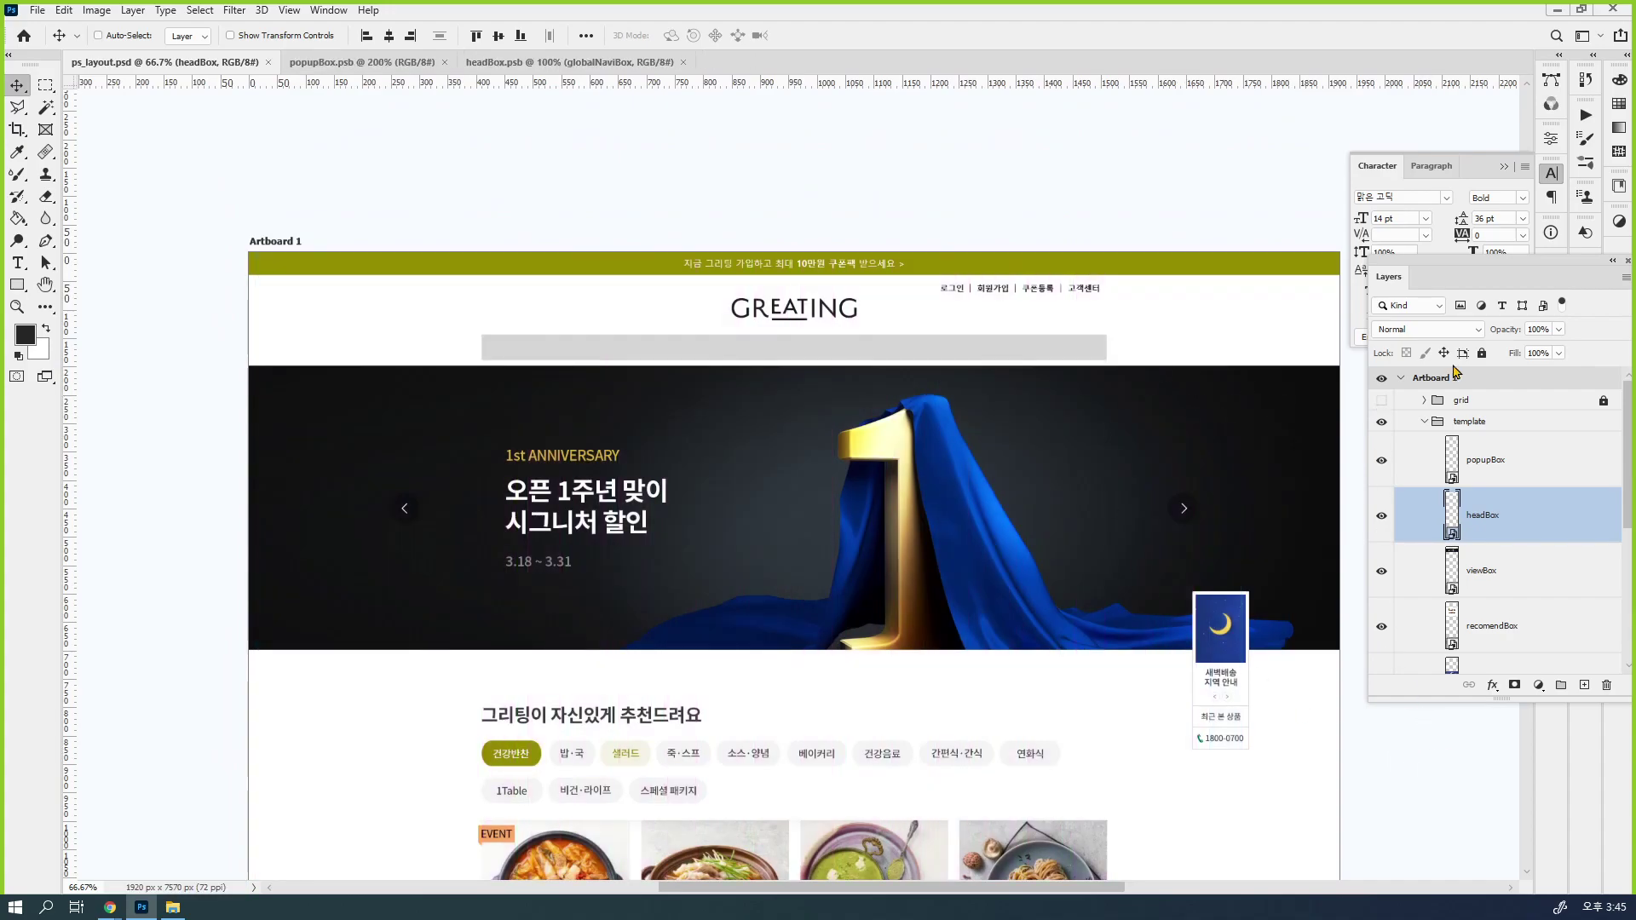
Rename Artboard 1 as pc_full, select the template group and save ps_layout.psd
{"action": "left_click", "coordinate": [277, 243]}
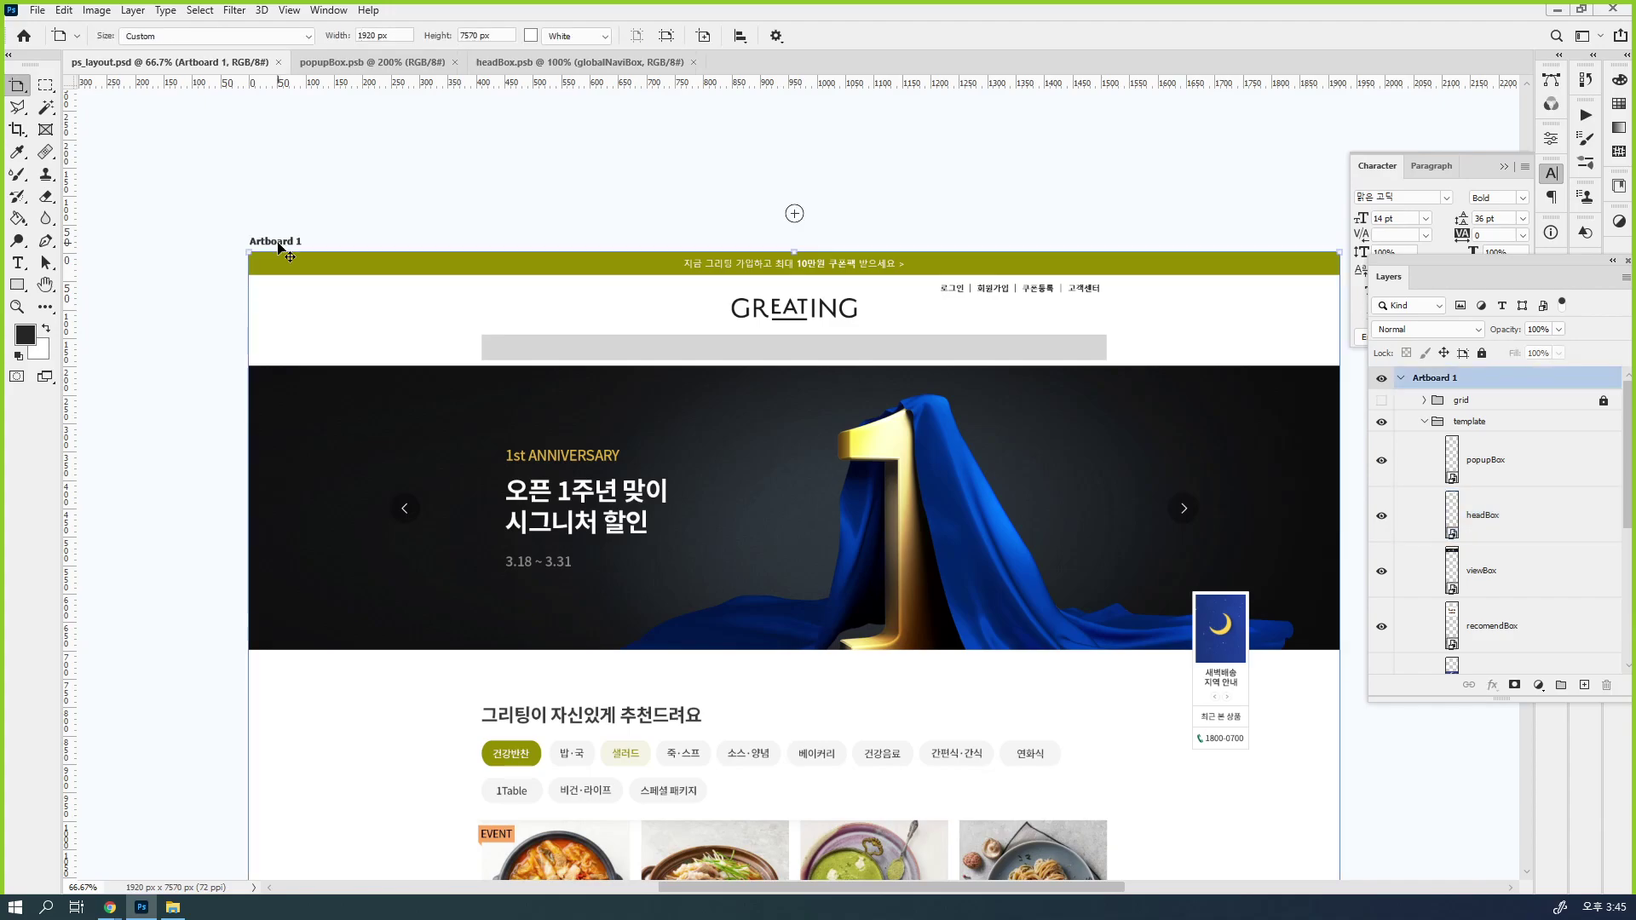
{"action": "double_click", "coordinate": [1431, 377]}
{"action": "type", "text": "pc_full"}
{"action": "key", "text": "Return"}
{"action": "key", "text": "v"}
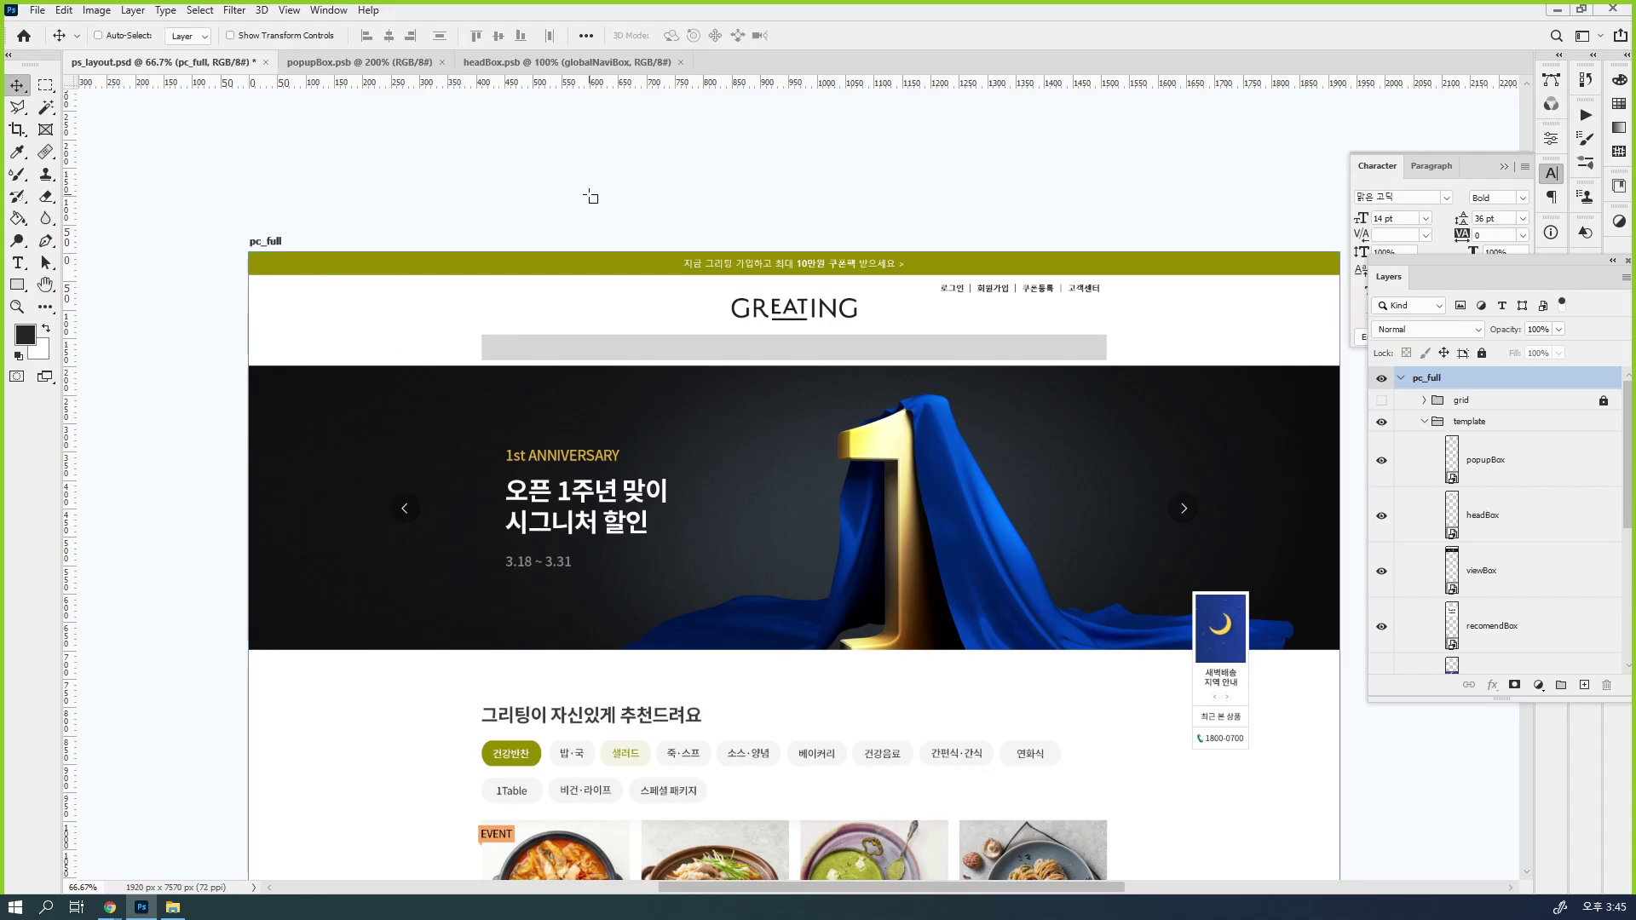
{"action": "scroll", "coordinate": [837, 460], "scroll_direction": "down", "scroll_amount": 3}
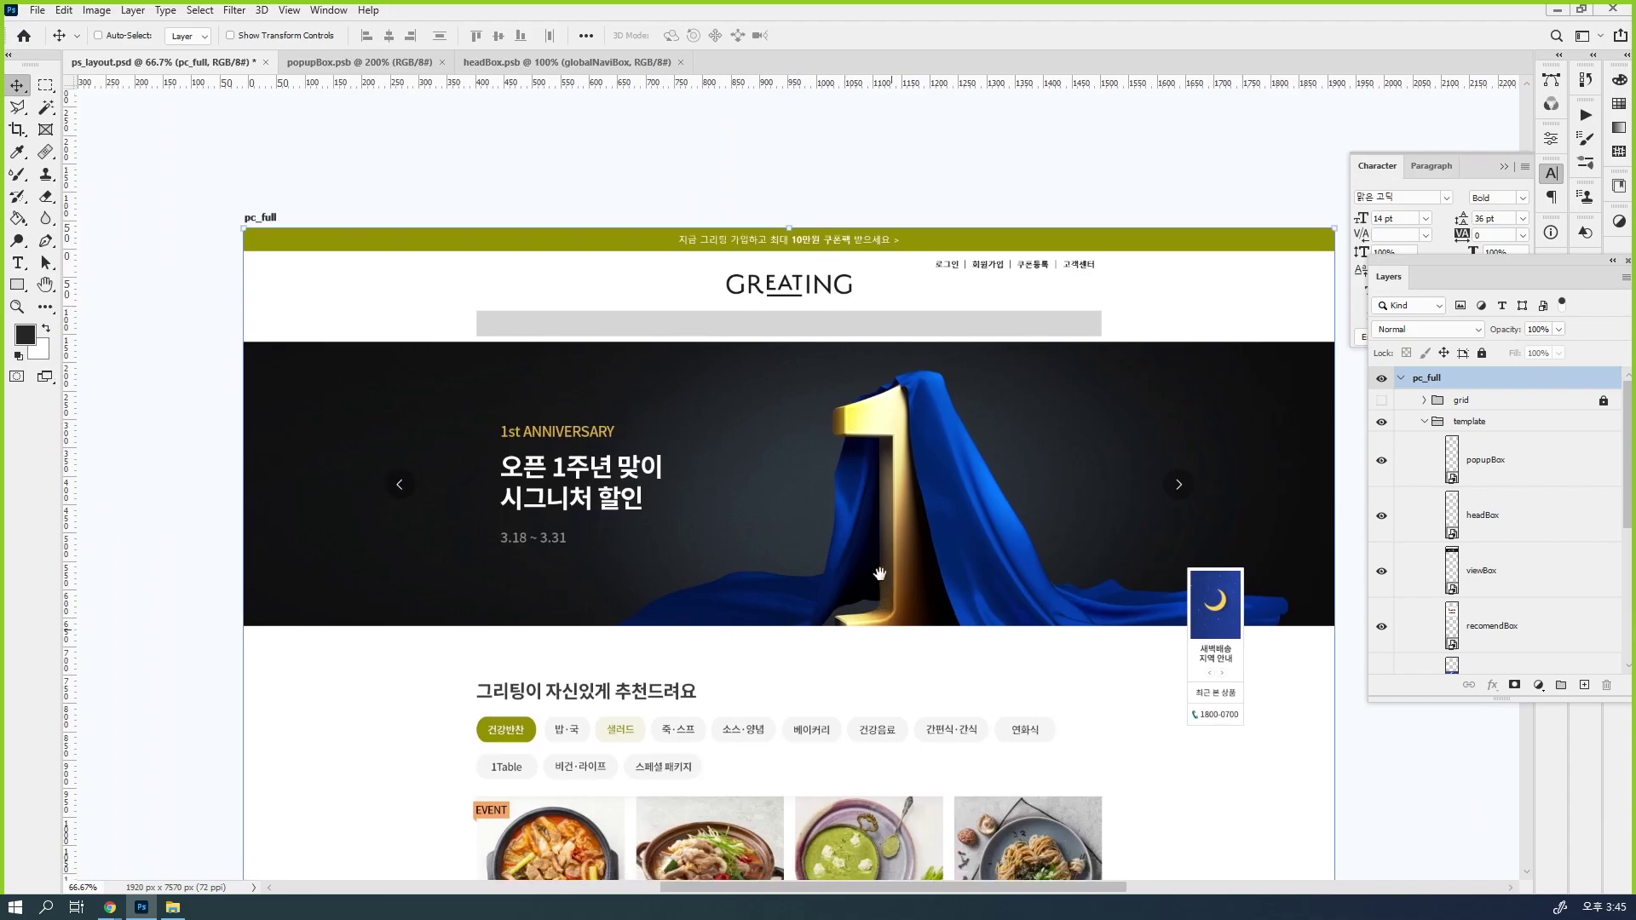
{"action": "left_click", "coordinate": [1495, 426]}
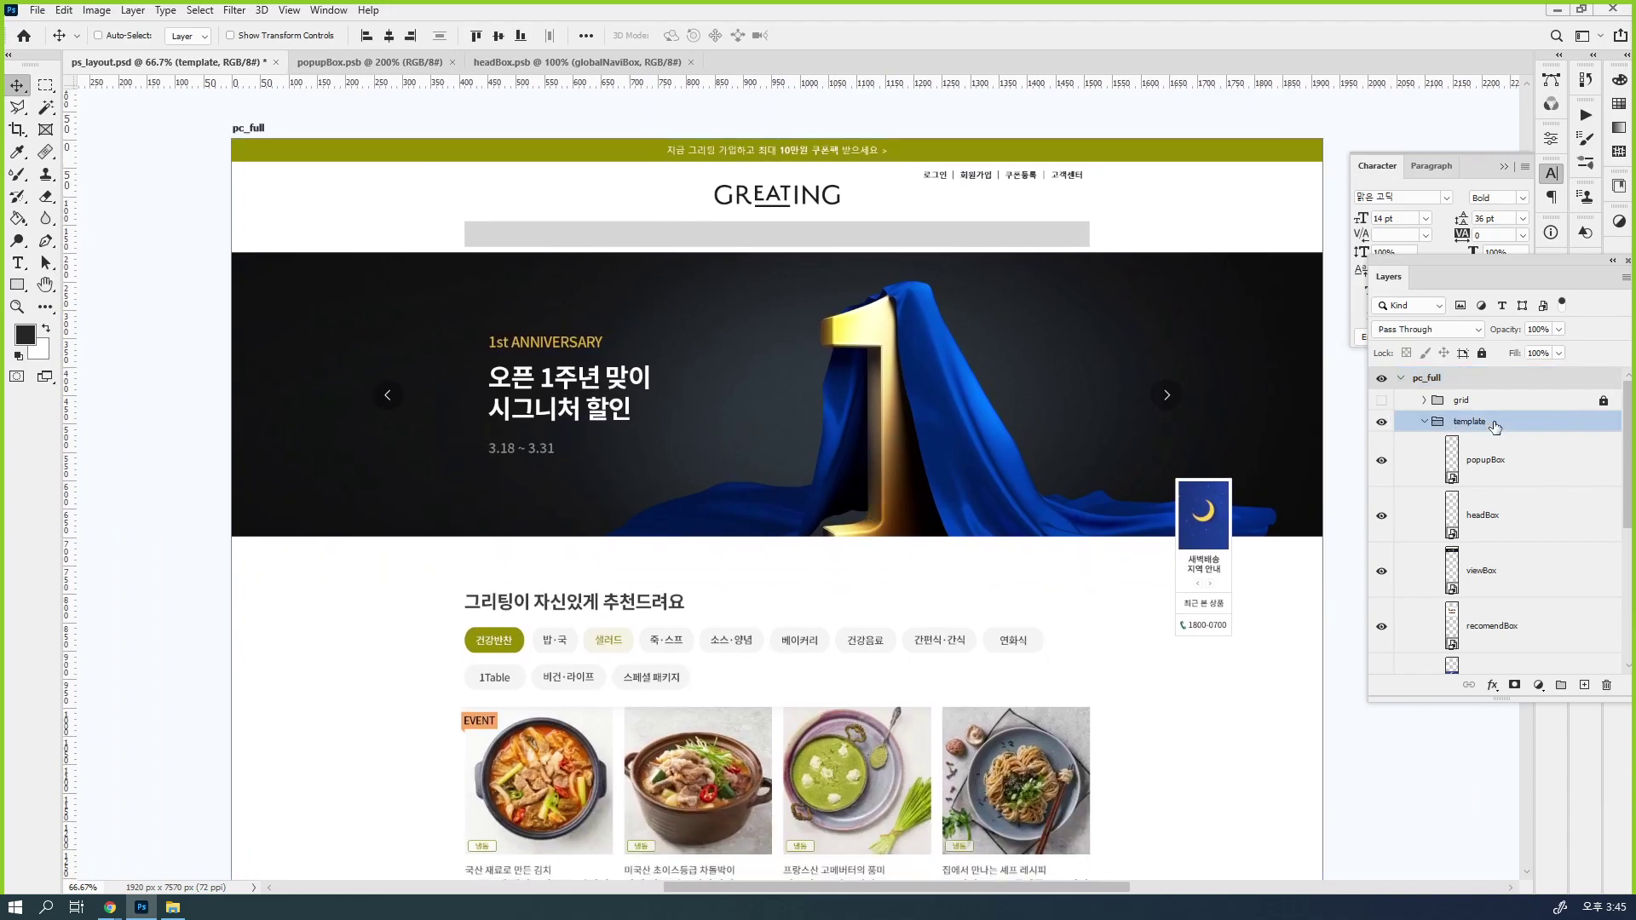
{"action": "key", "text": "ctrl+s"}
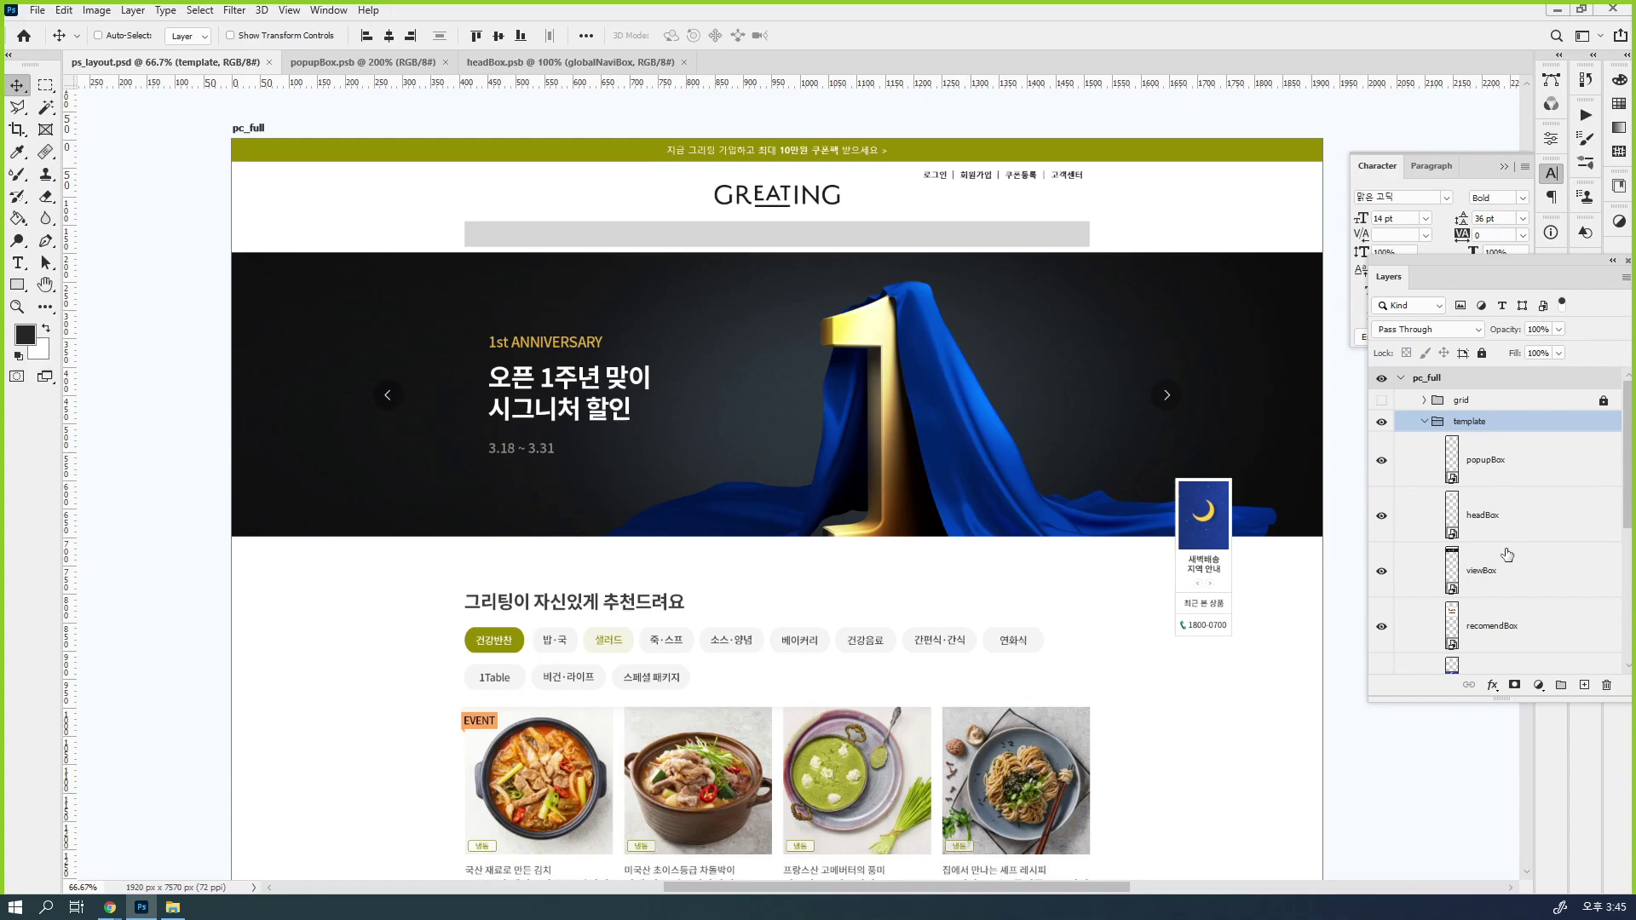
Select the viewBox layer and toggle its visibility several times to check the main banner area, leaving it shown
{"action": "left_click", "coordinate": [1459, 571]}
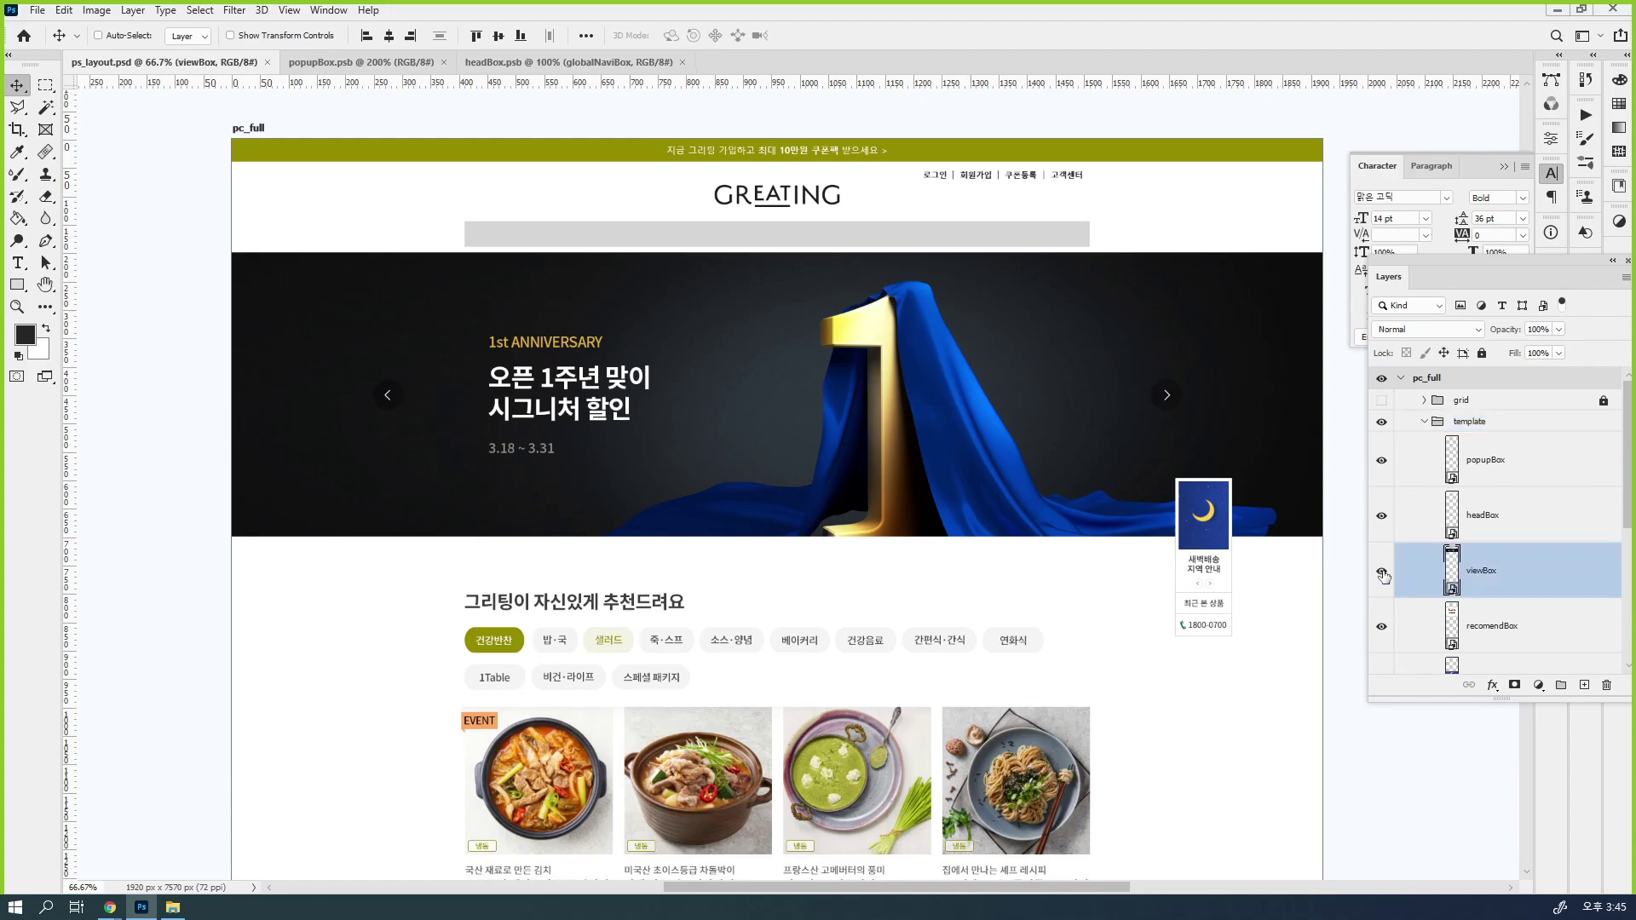
{"action": "left_click", "coordinate": [1381, 572]}
{"action": "left_click", "coordinate": [1381, 572]}
{"action": "left_click", "coordinate": [1382, 573]}
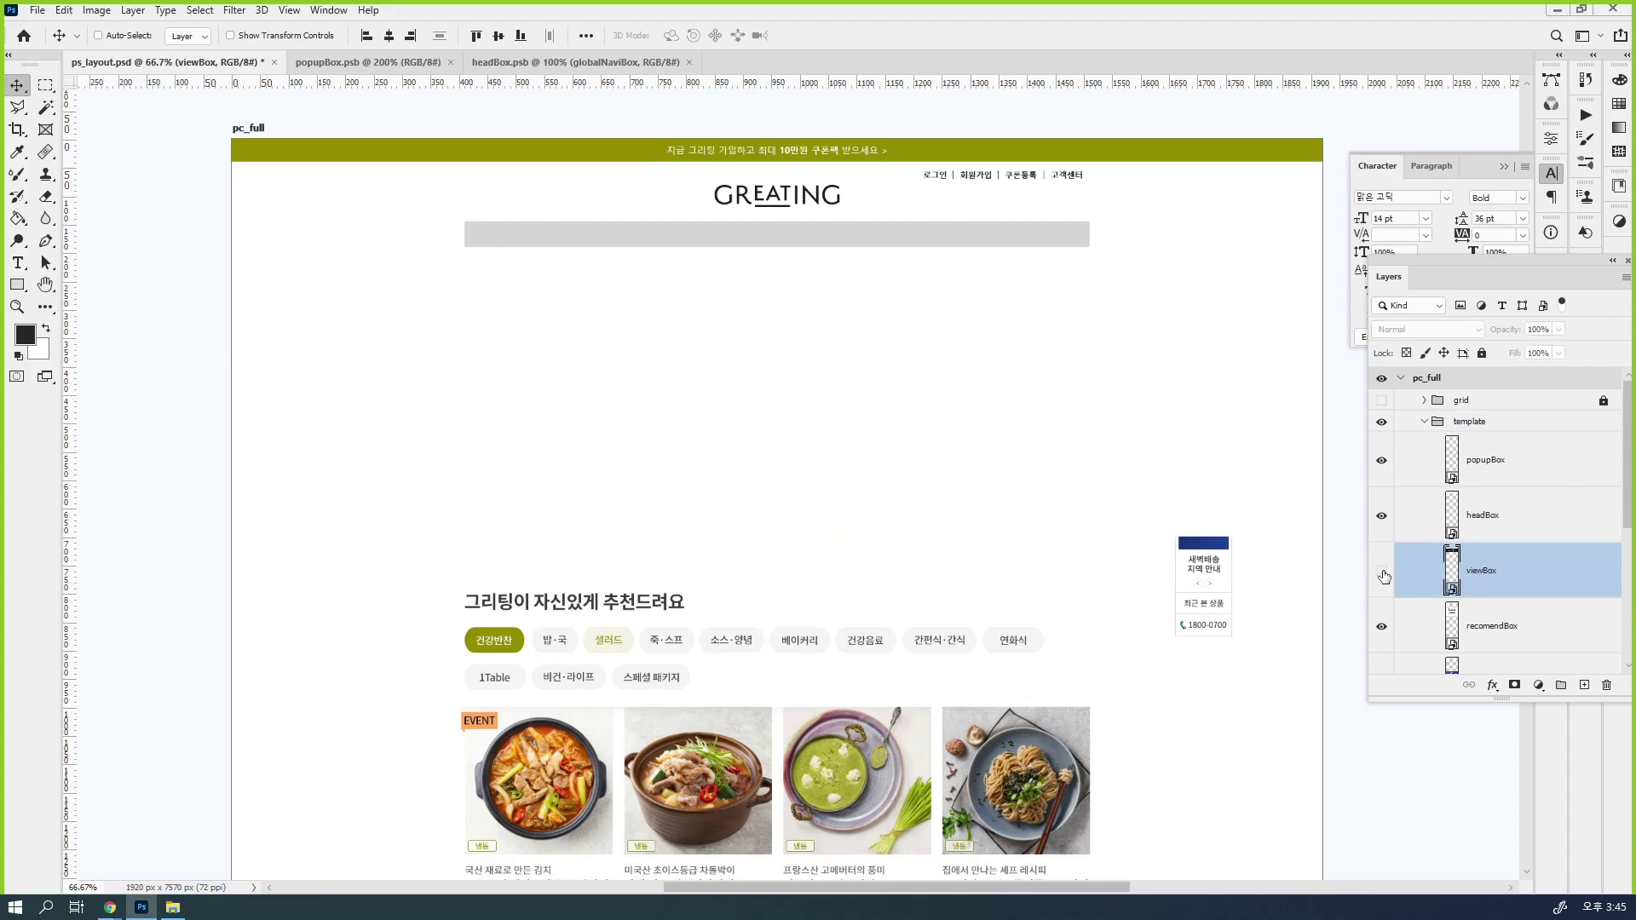
{"action": "left_click", "coordinate": [1382, 573]}
{"action": "left_click", "coordinate": [1382, 573]}
{"action": "left_click", "coordinate": [1382, 573]}
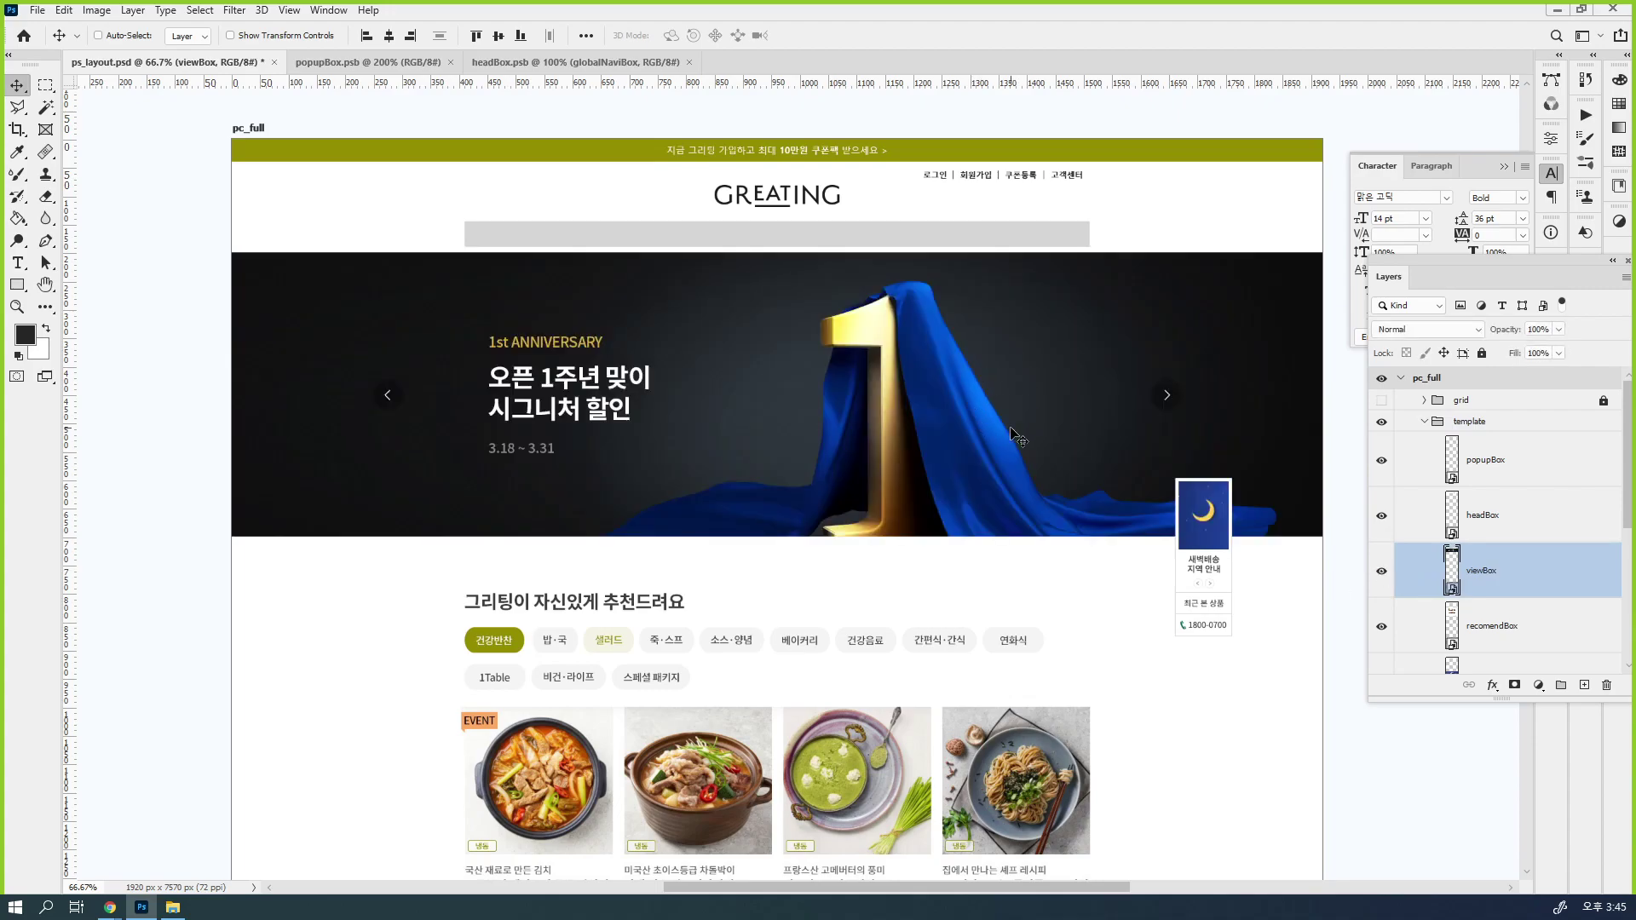
Switch to Chrome, bring up the greating.co.kr page and close its developer tools
{"action": "mouse_move", "coordinate": [111, 907]}
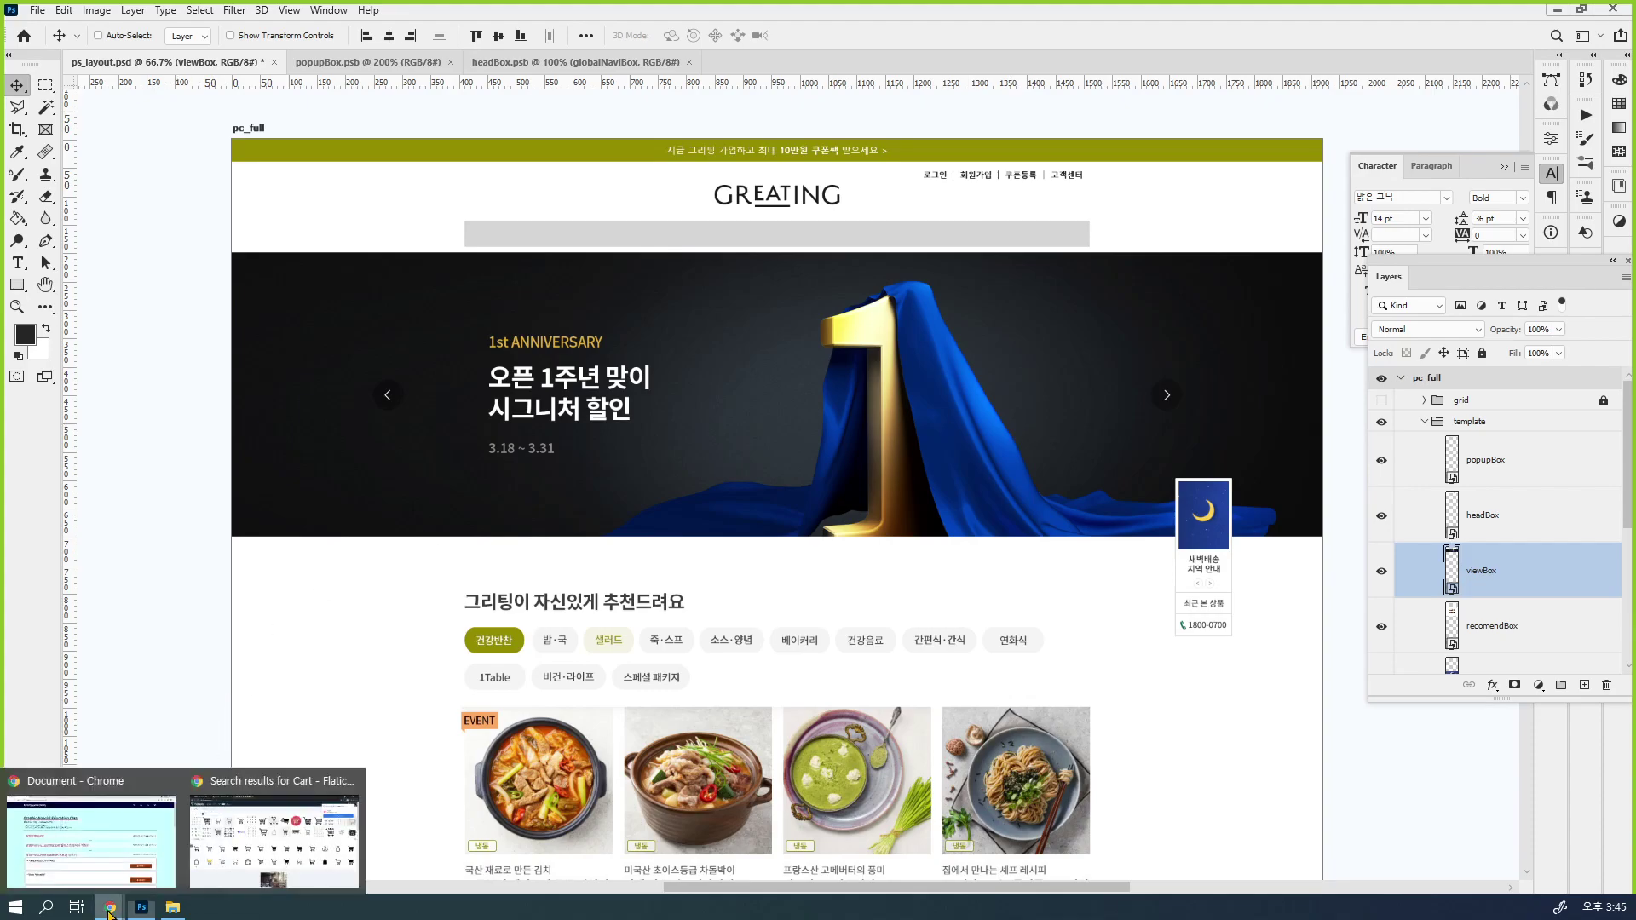
{"action": "left_click", "coordinate": [223, 856]}
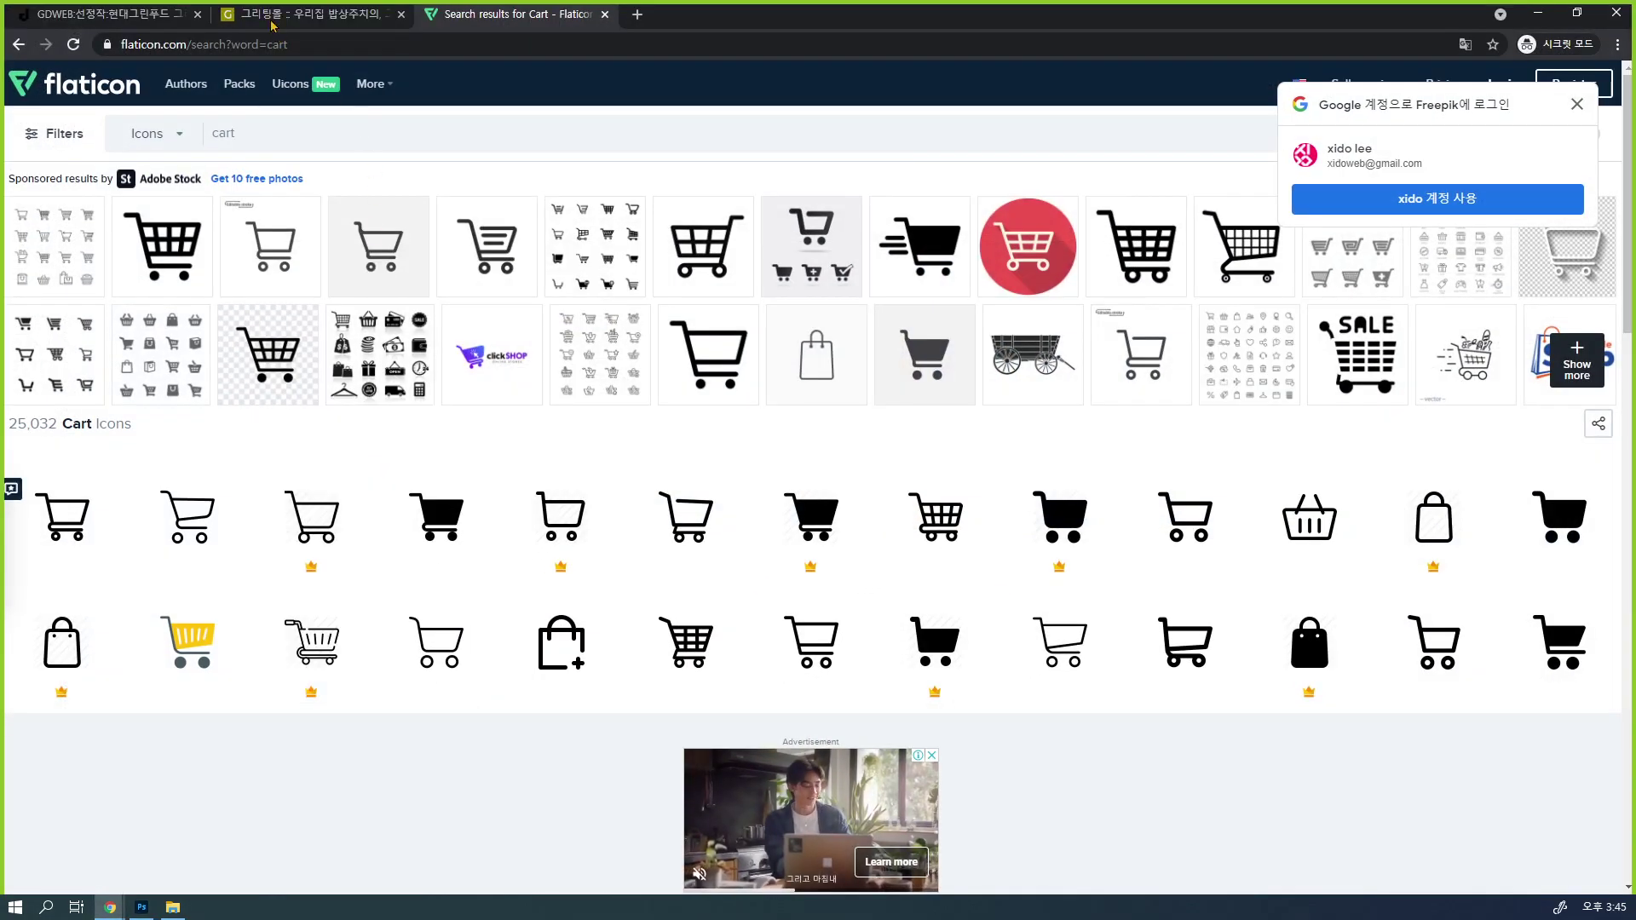
{"action": "left_click", "coordinate": [271, 18]}
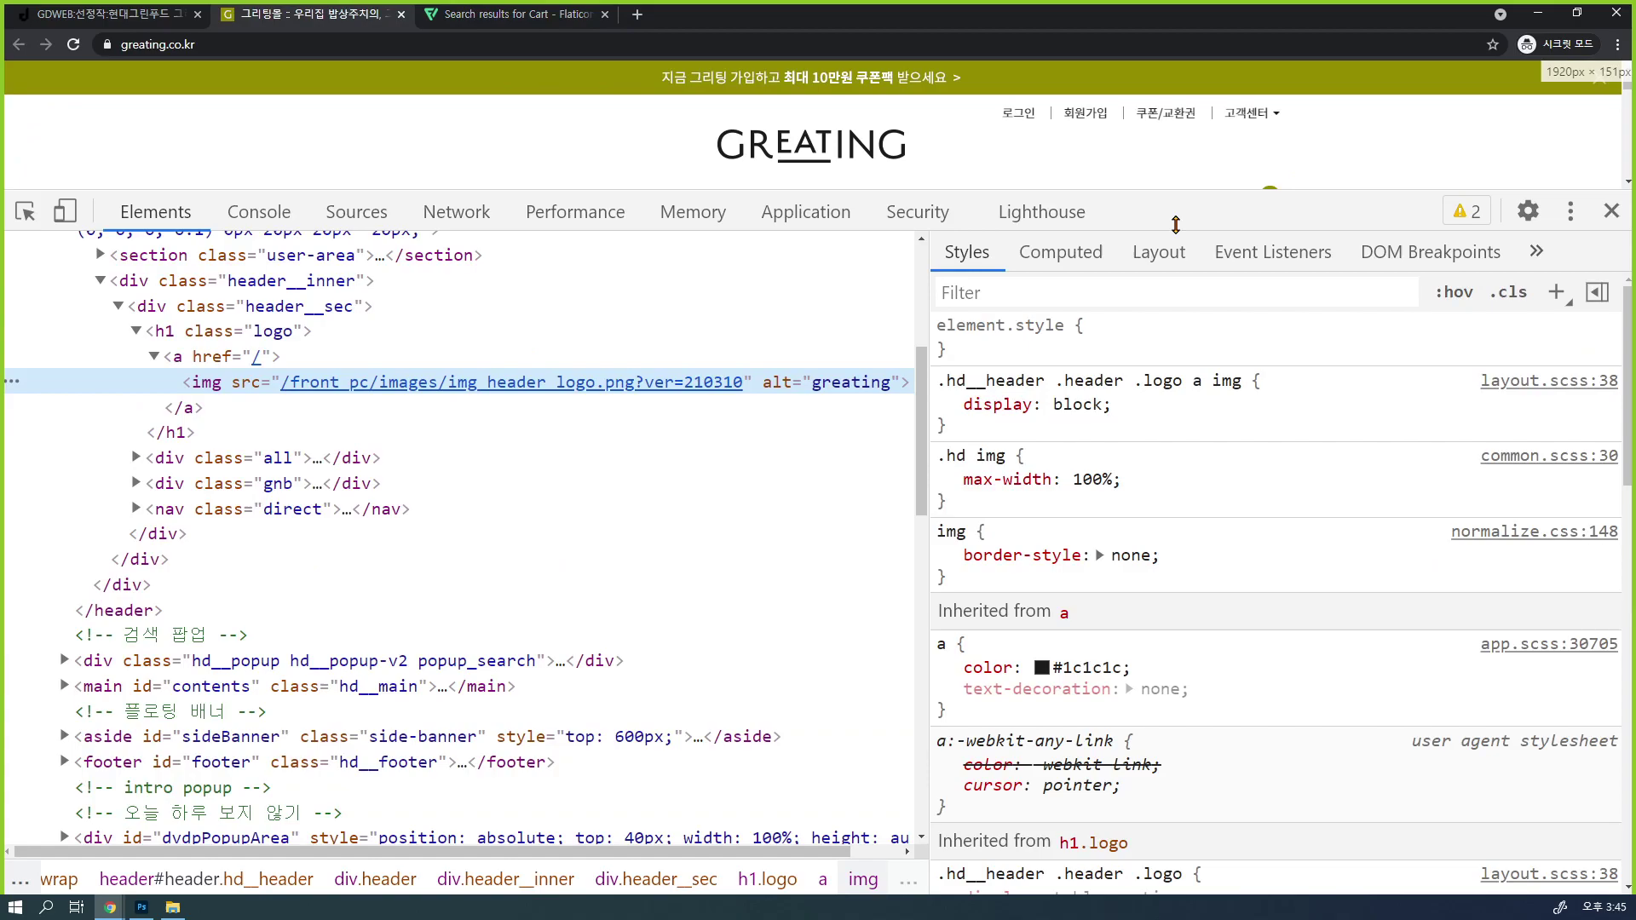
{"action": "left_click", "coordinate": [1611, 211]}
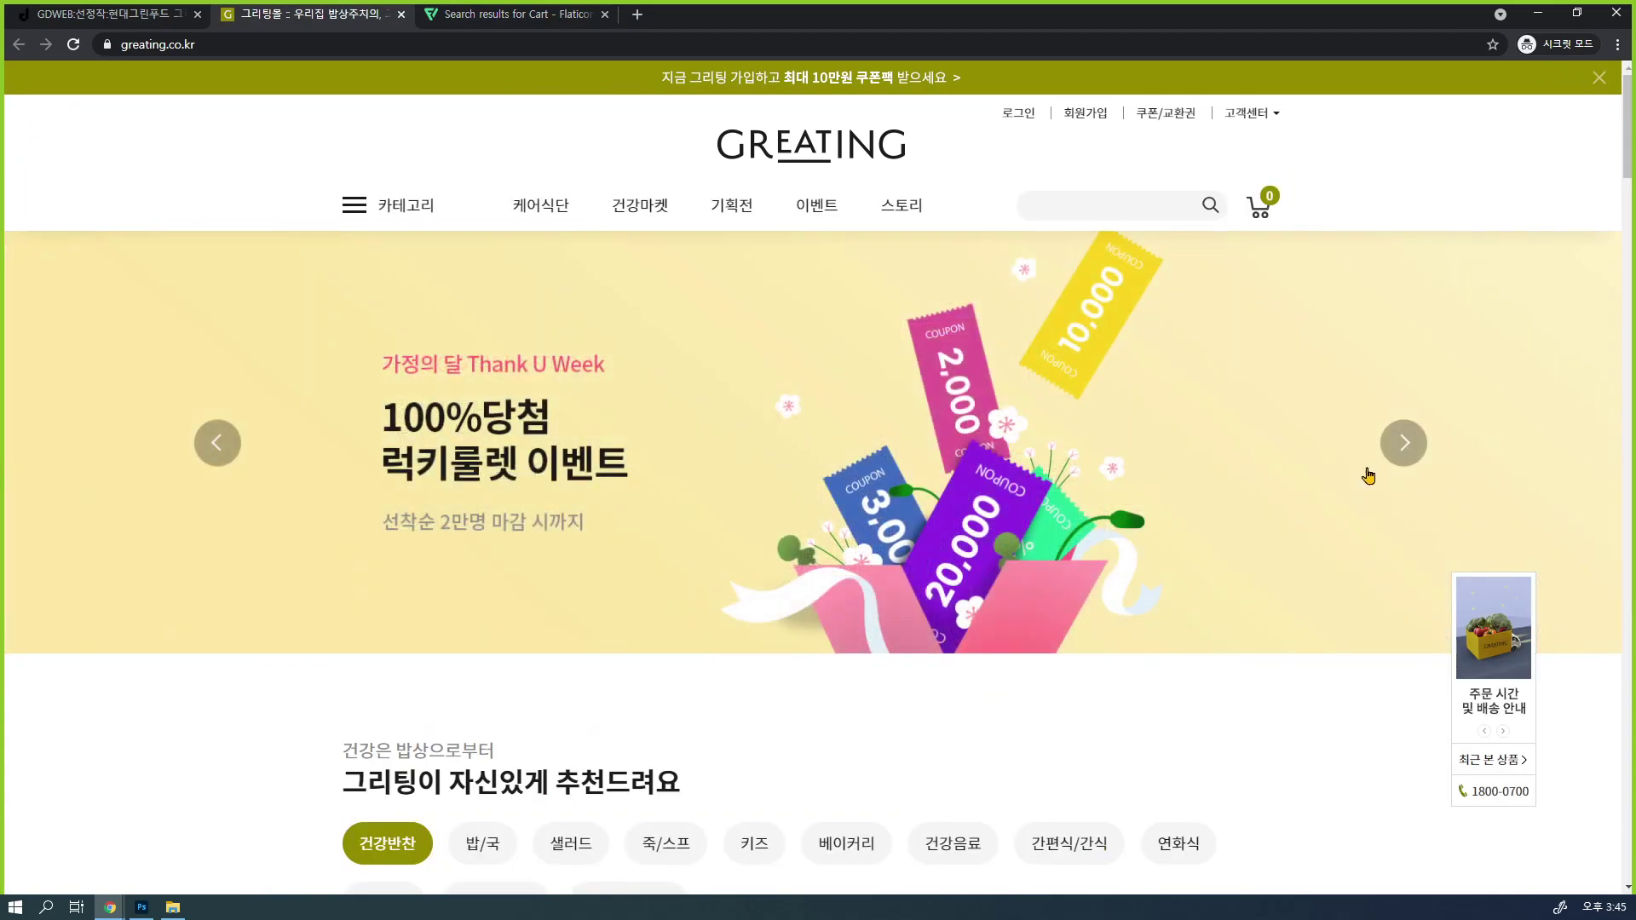
Advance through the main banner carousel on the GREATING homepage to examine its different slides
{"action": "left_click", "coordinate": [1408, 442]}
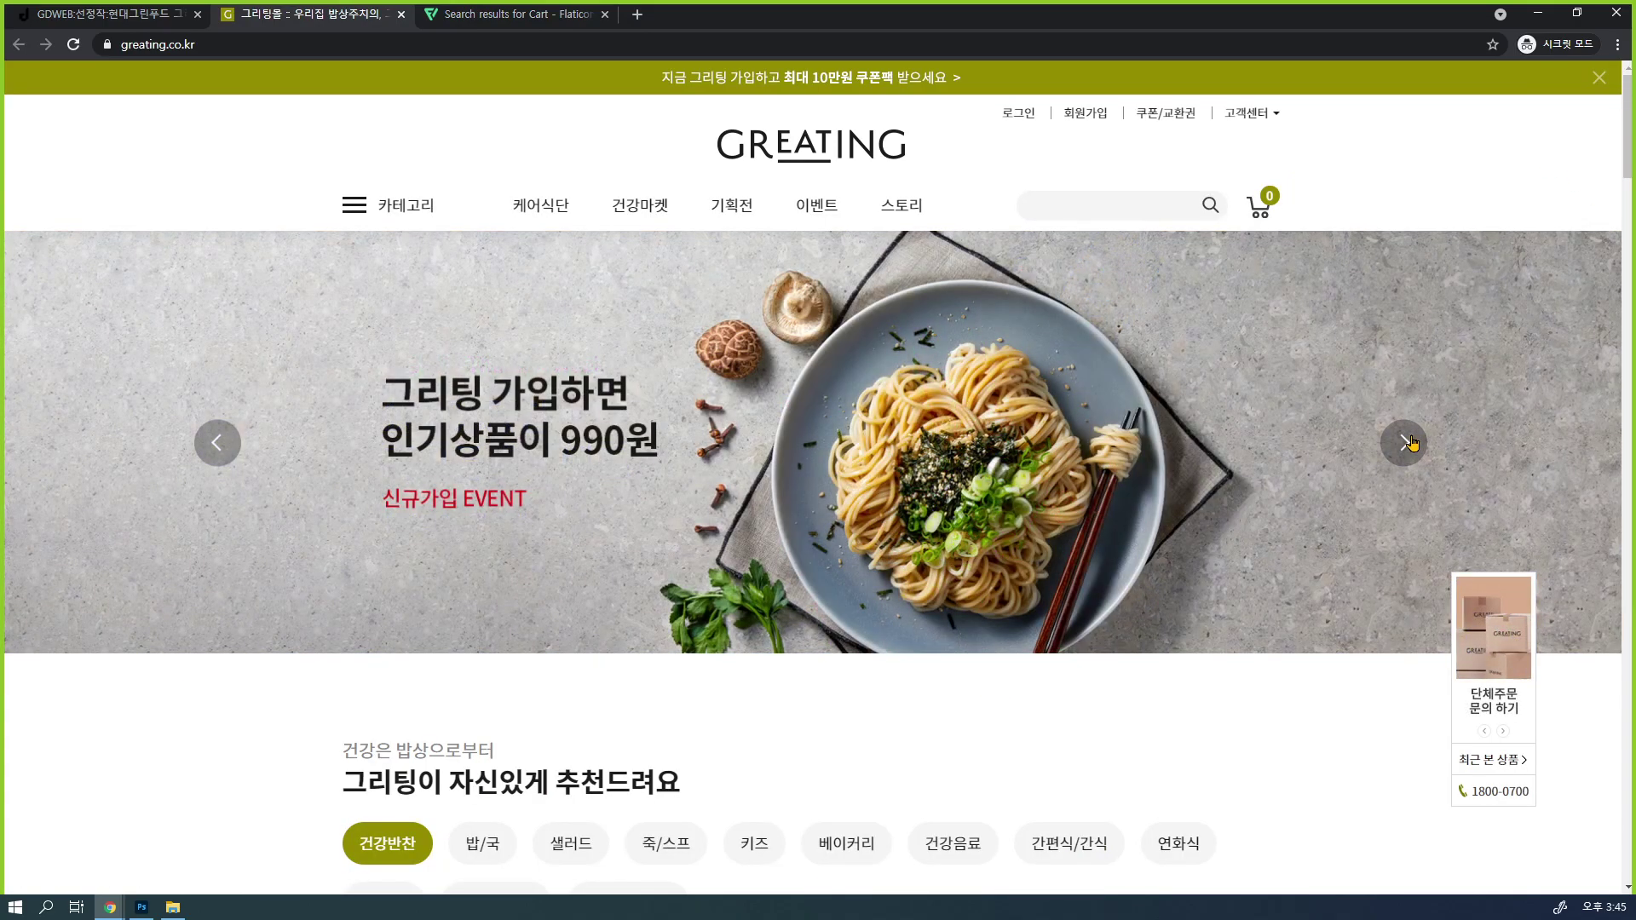
{"action": "left_click", "coordinate": [1404, 443]}
{"action": "left_click", "coordinate": [1404, 442]}
{"action": "left_click", "coordinate": [1410, 442]}
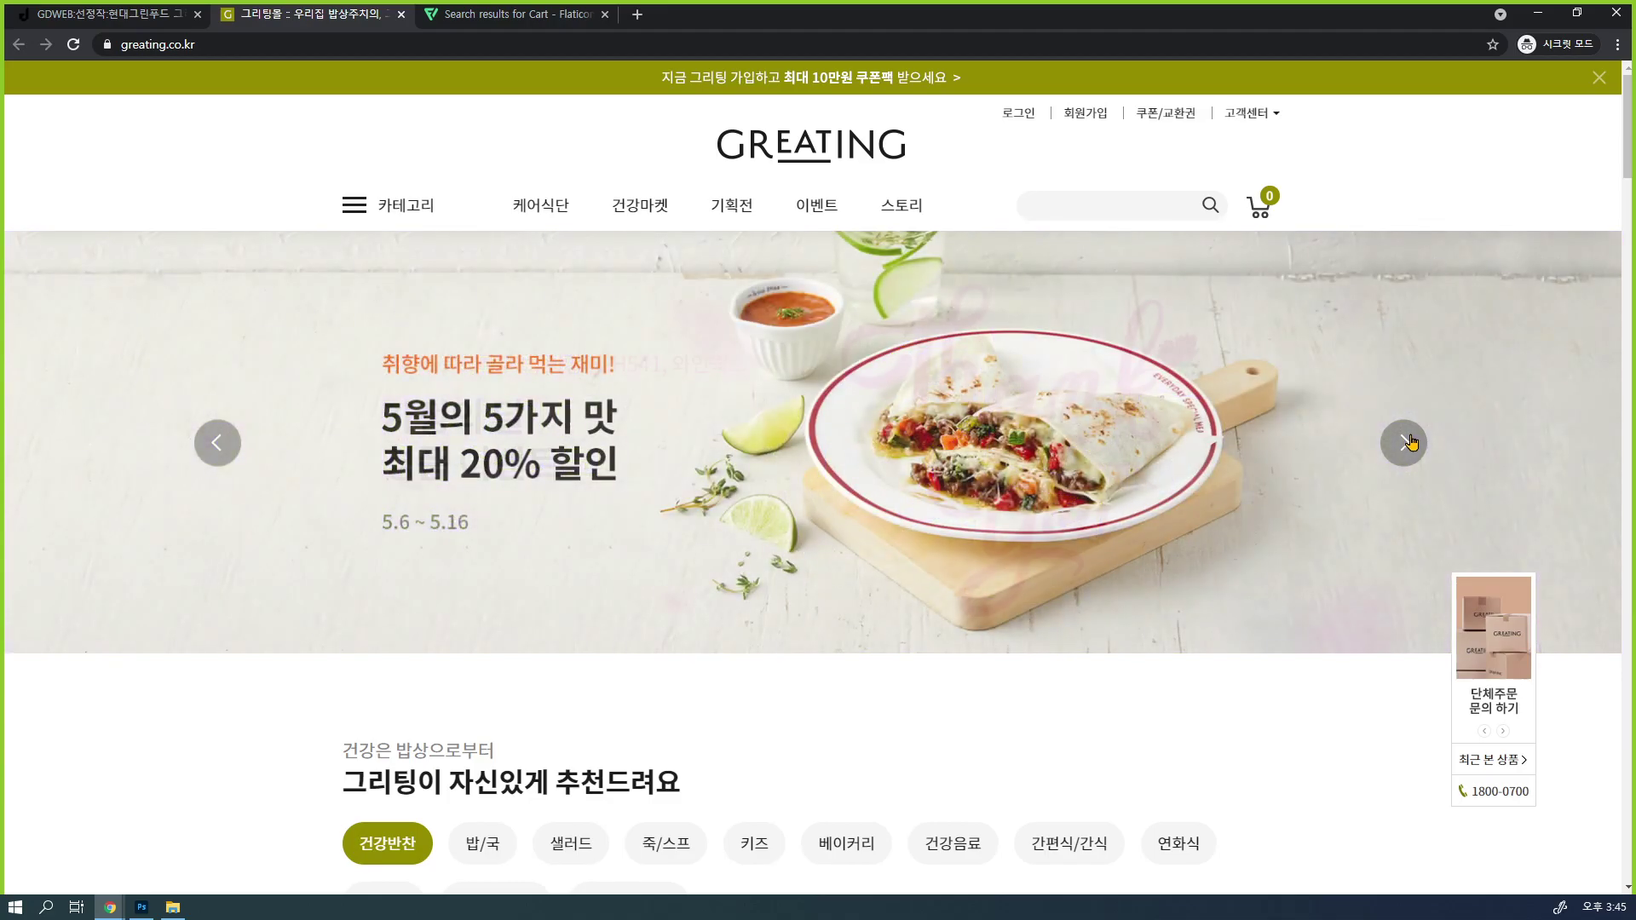
{"action": "left_click", "coordinate": [1410, 442]}
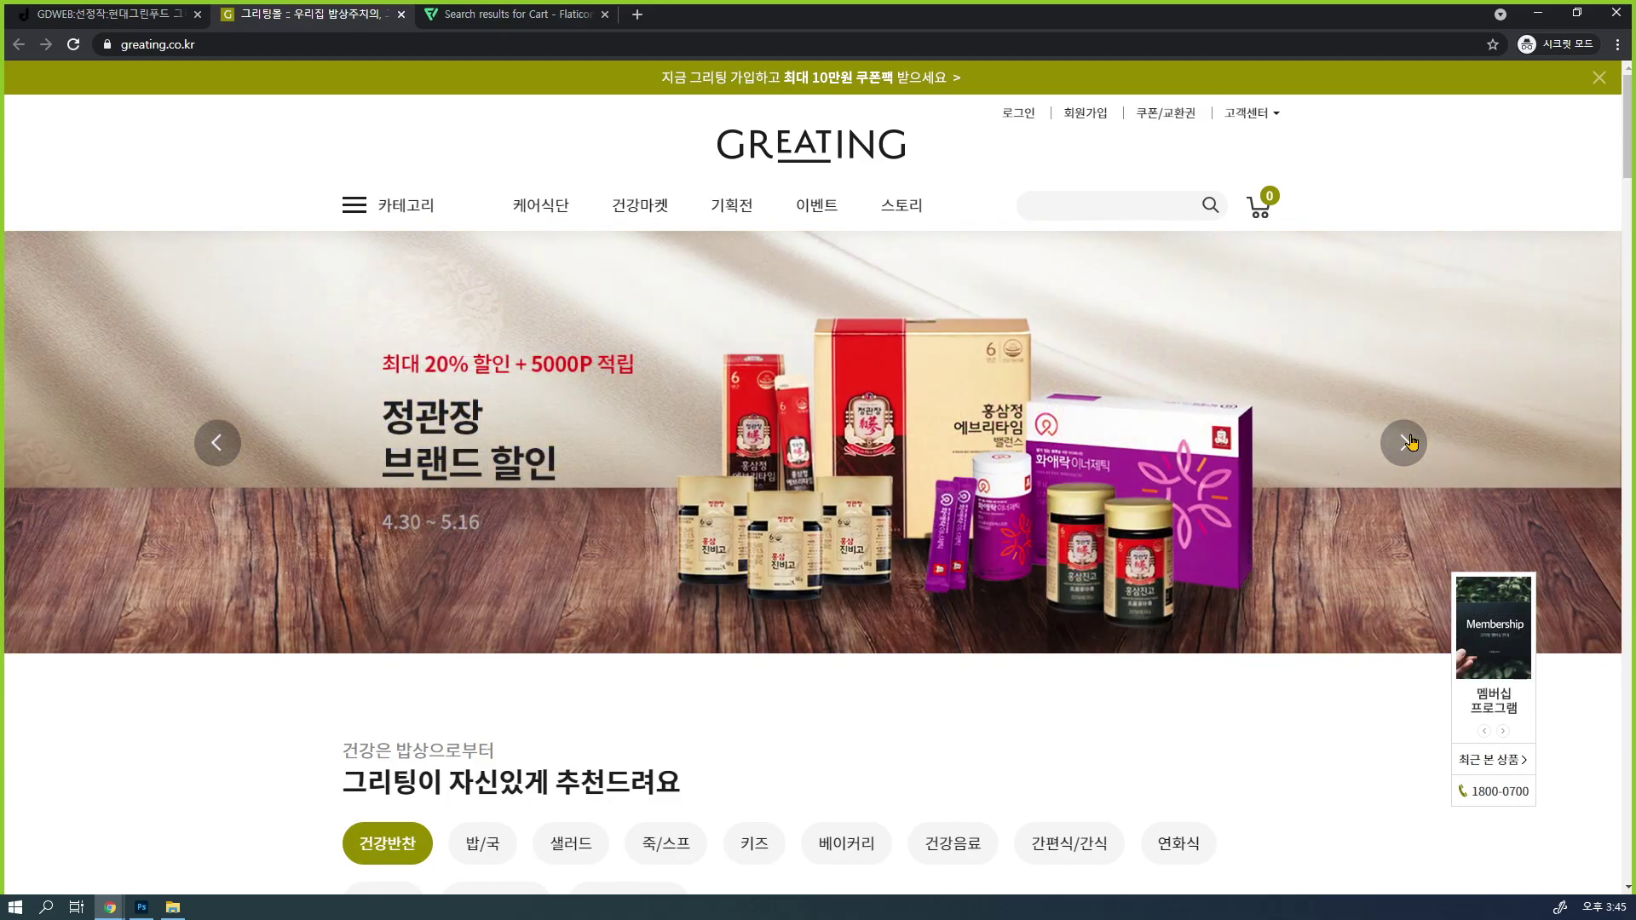
{"action": "left_click", "coordinate": [1410, 442]}
{"action": "left_click", "coordinate": [1410, 442]}
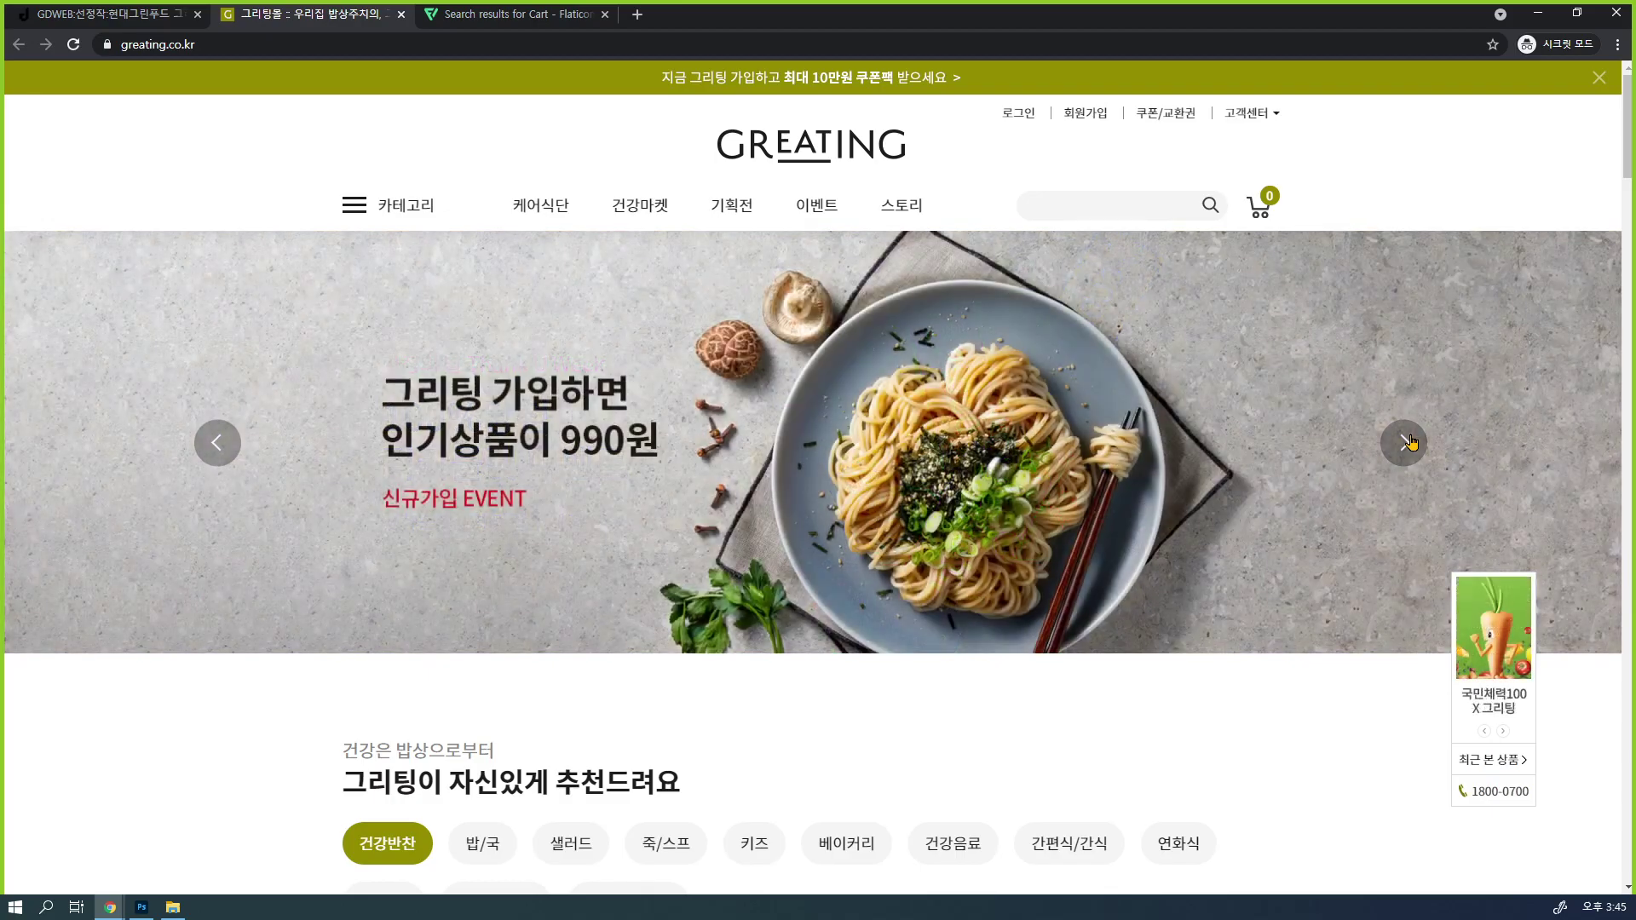
{"action": "left_click", "coordinate": [1410, 442]}
{"action": "left_click", "coordinate": [1410, 442]}
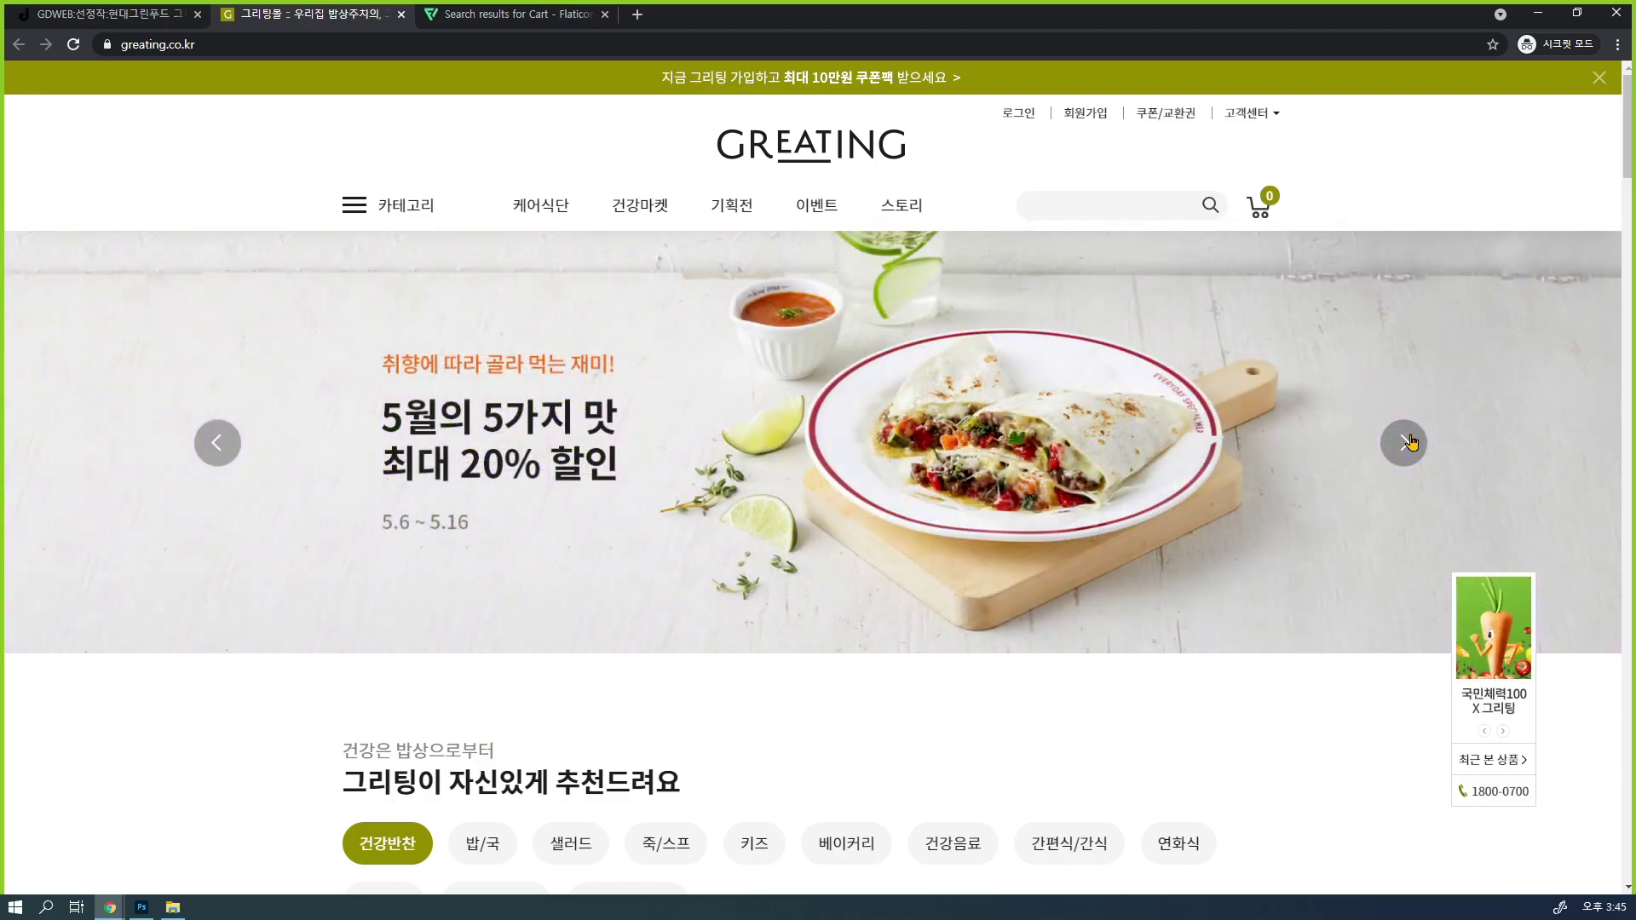
{"action": "left_click", "coordinate": [1410, 442]}
{"action": "left_click", "coordinate": [1410, 442]}
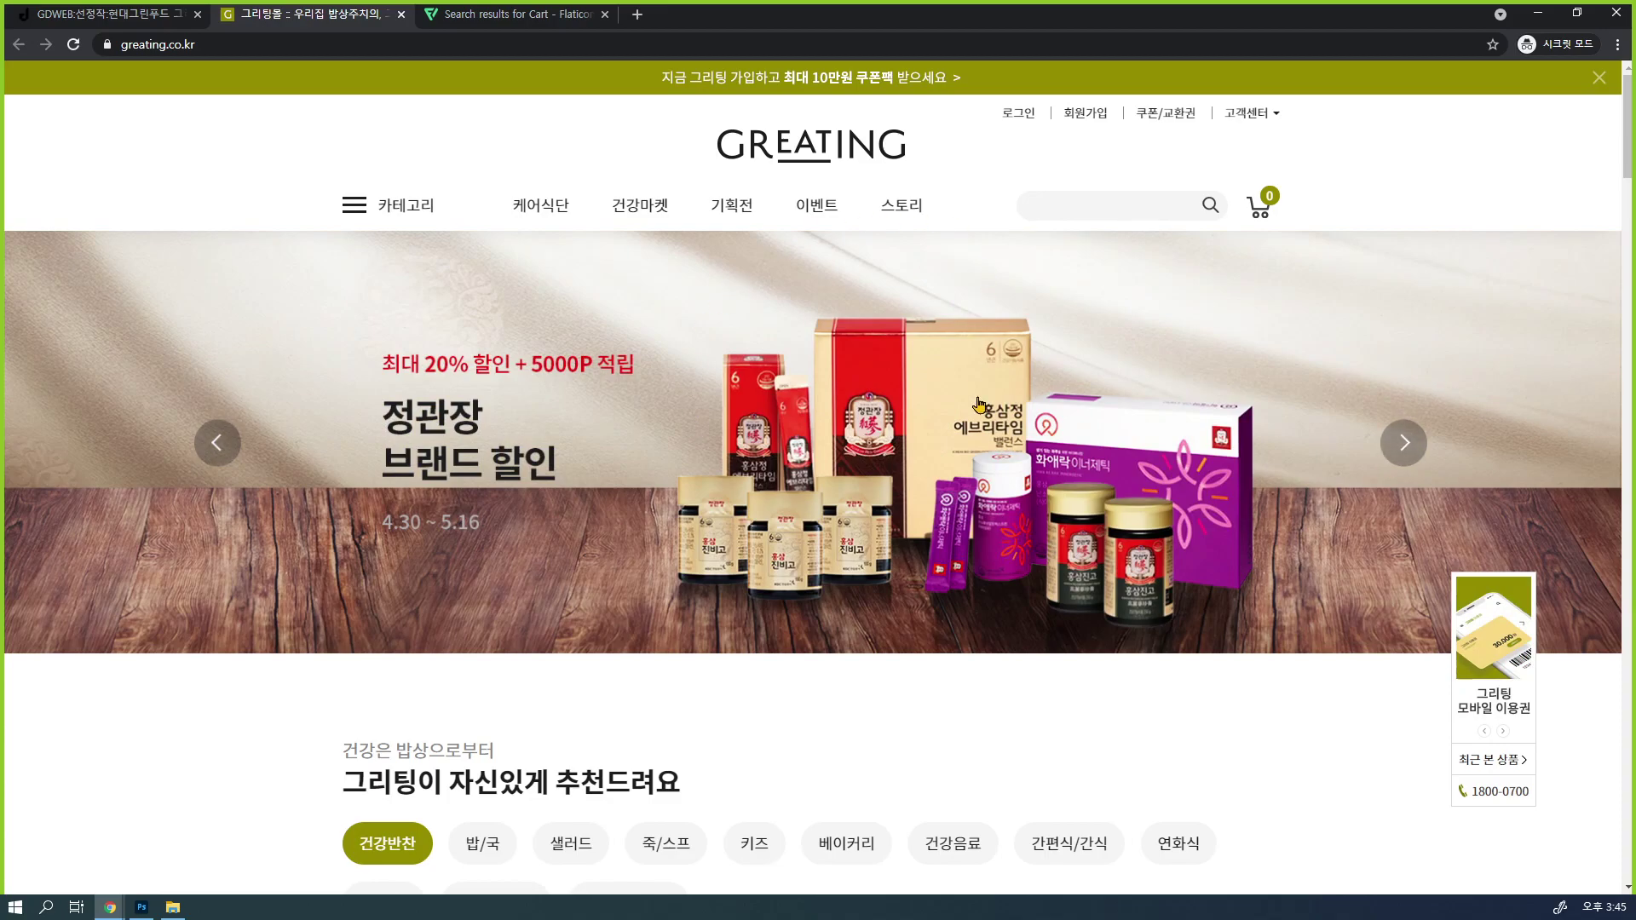
Switch to Photoshop, open the viewBox smart object, hide Layer 5 inside its group and check the viewBox_bg layer's visibility, leaving it shown
{"action": "left_click", "coordinate": [1538, 14]}
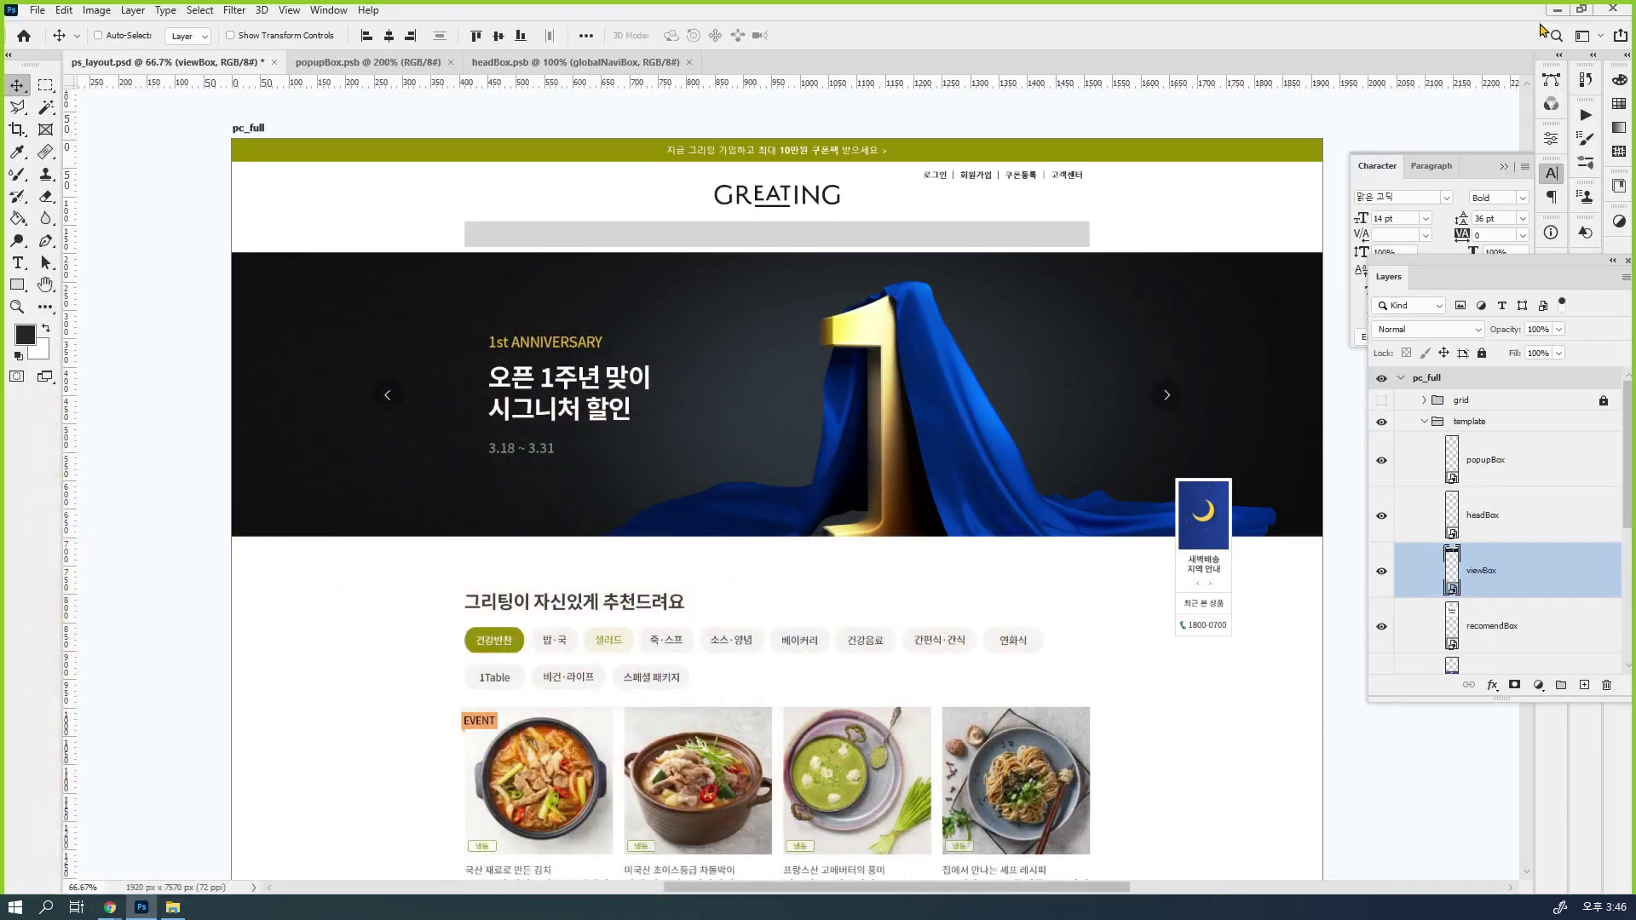
{"action": "double_click", "coordinate": [1451, 572]}
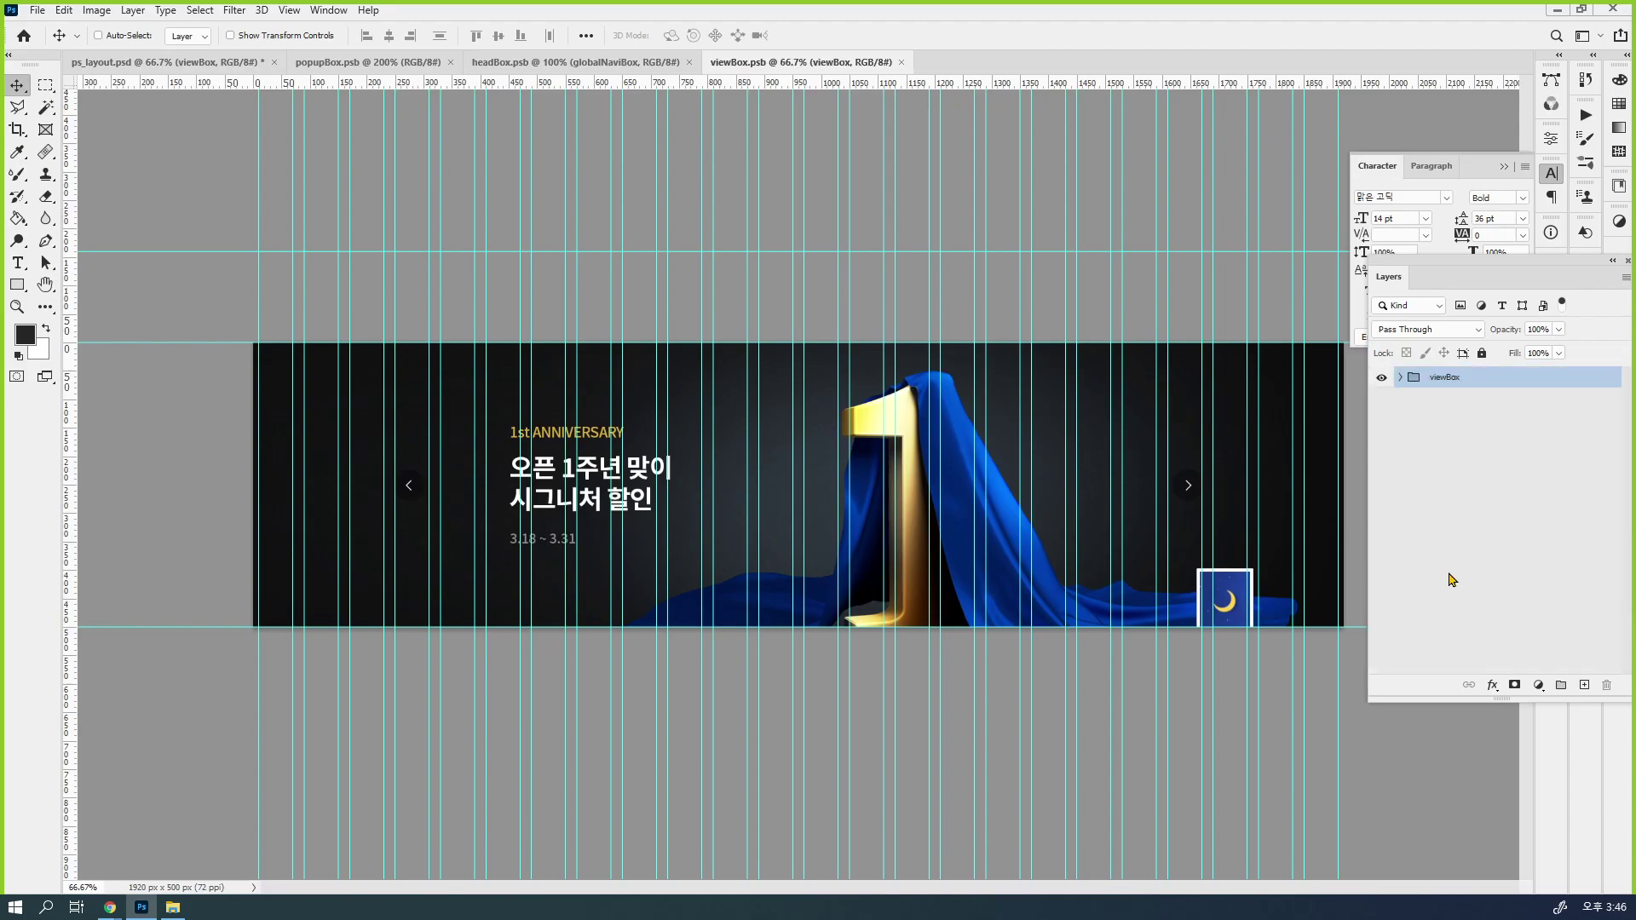
{"action": "left_click", "coordinate": [1399, 378]}
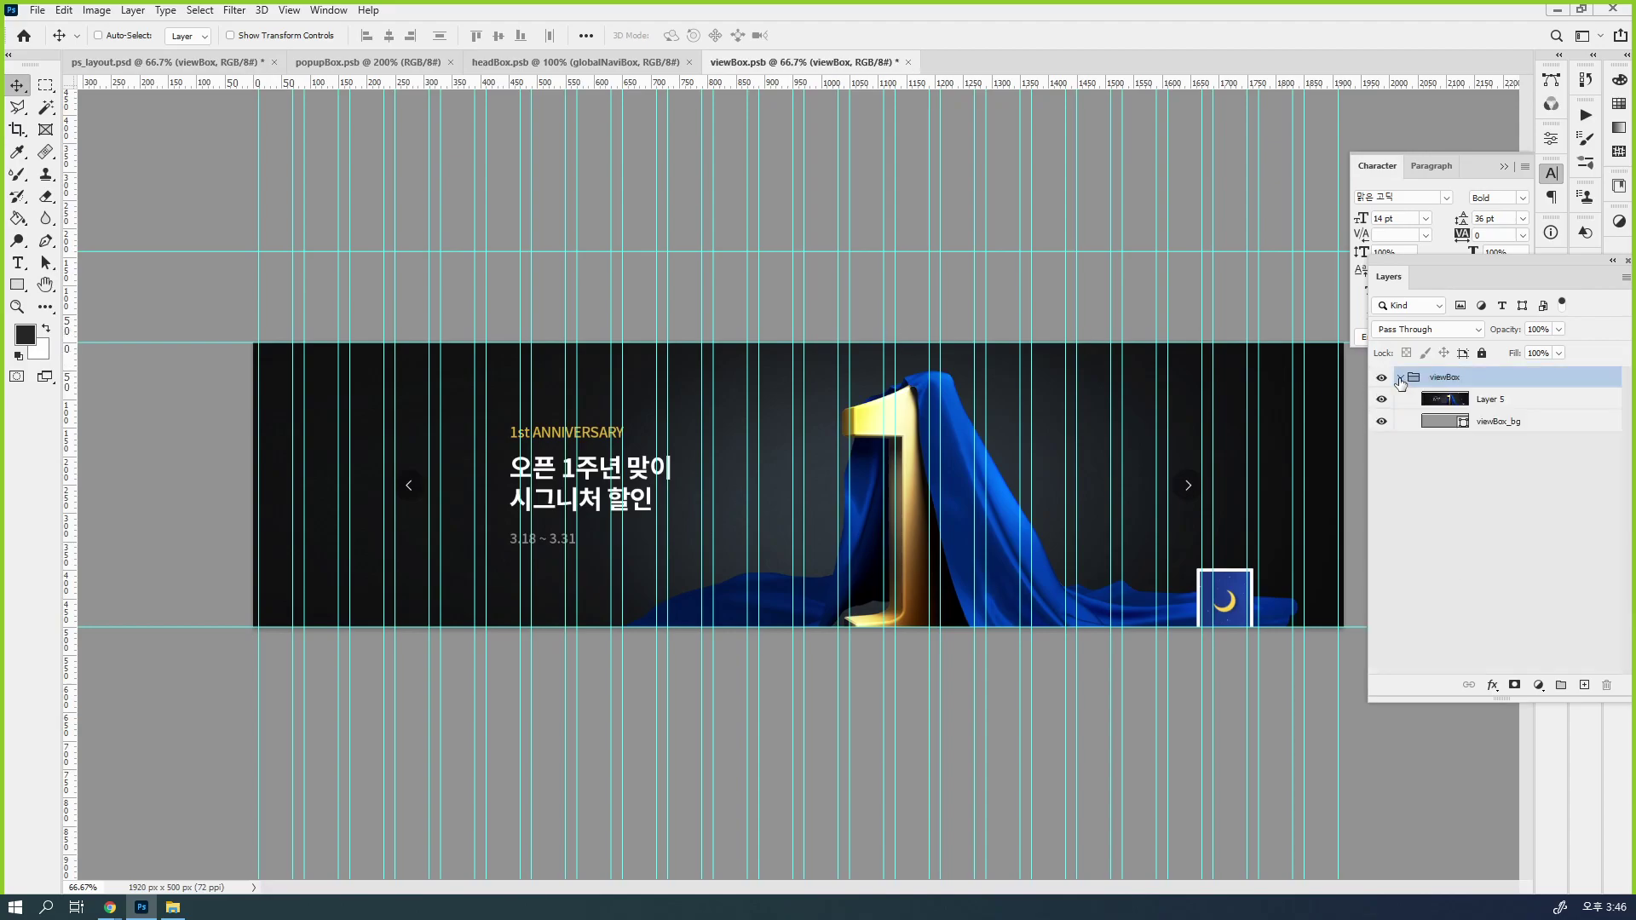
{"action": "left_click", "coordinate": [1459, 404]}
{"action": "left_click", "coordinate": [1381, 399]}
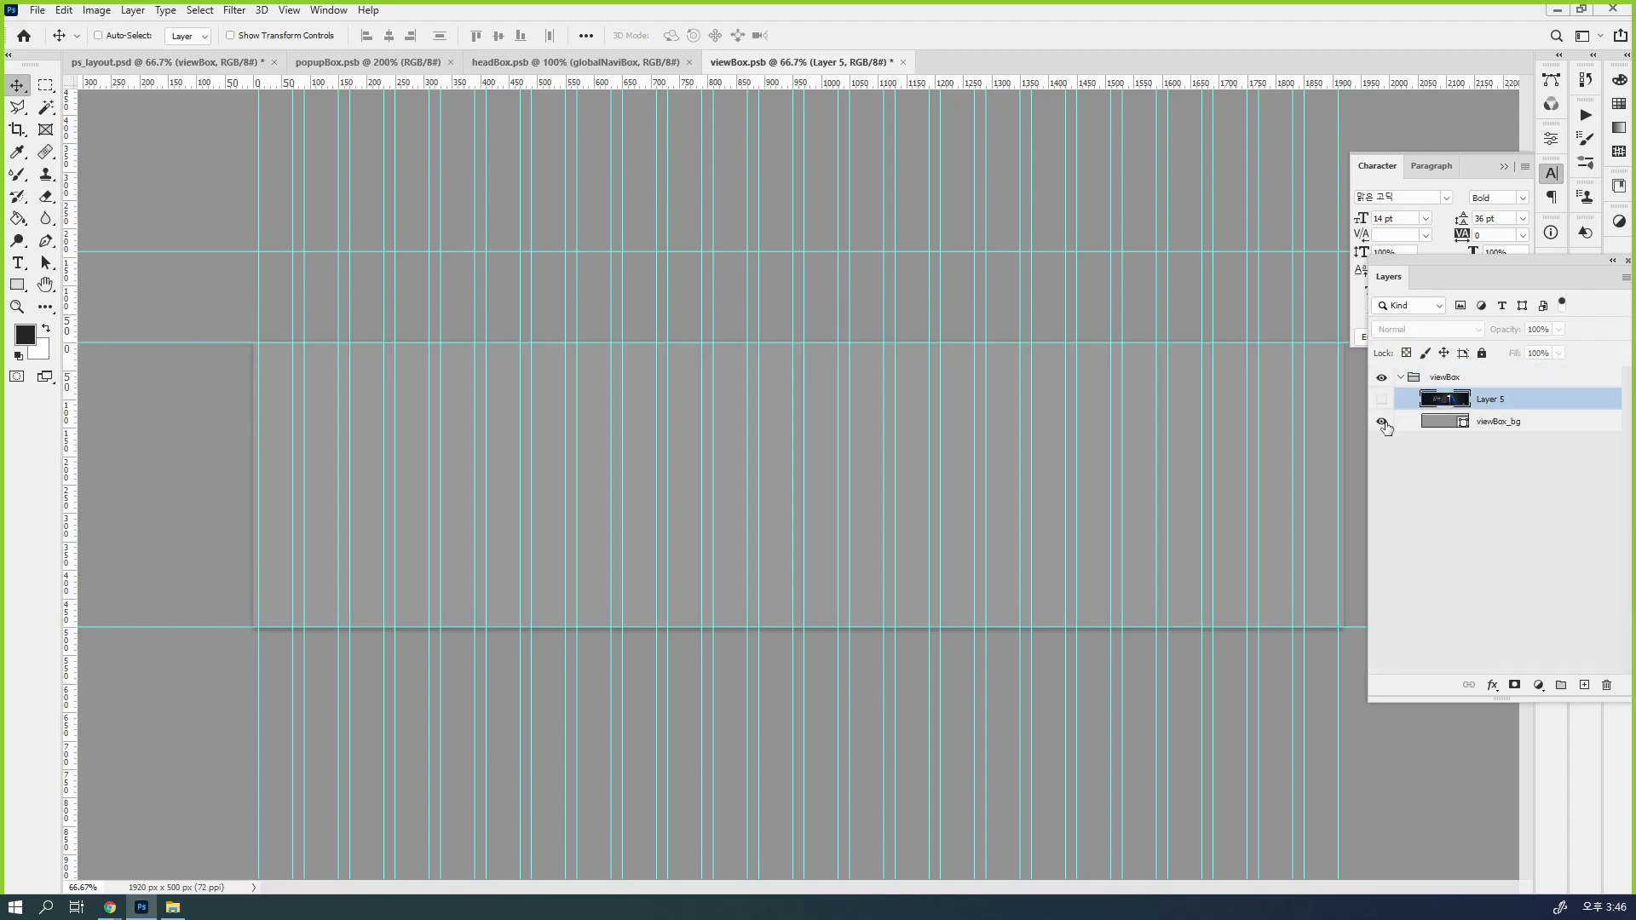
{"action": "left_click", "coordinate": [1381, 421]}
{"action": "left_click", "coordinate": [1381, 421]}
{"action": "left_click", "coordinate": [1382, 422]}
{"action": "left_click", "coordinate": [1382, 423]}
Duplicate the viewBox_bg layer five times inside the viewBox group
{"action": "left_click", "coordinate": [1536, 431]}
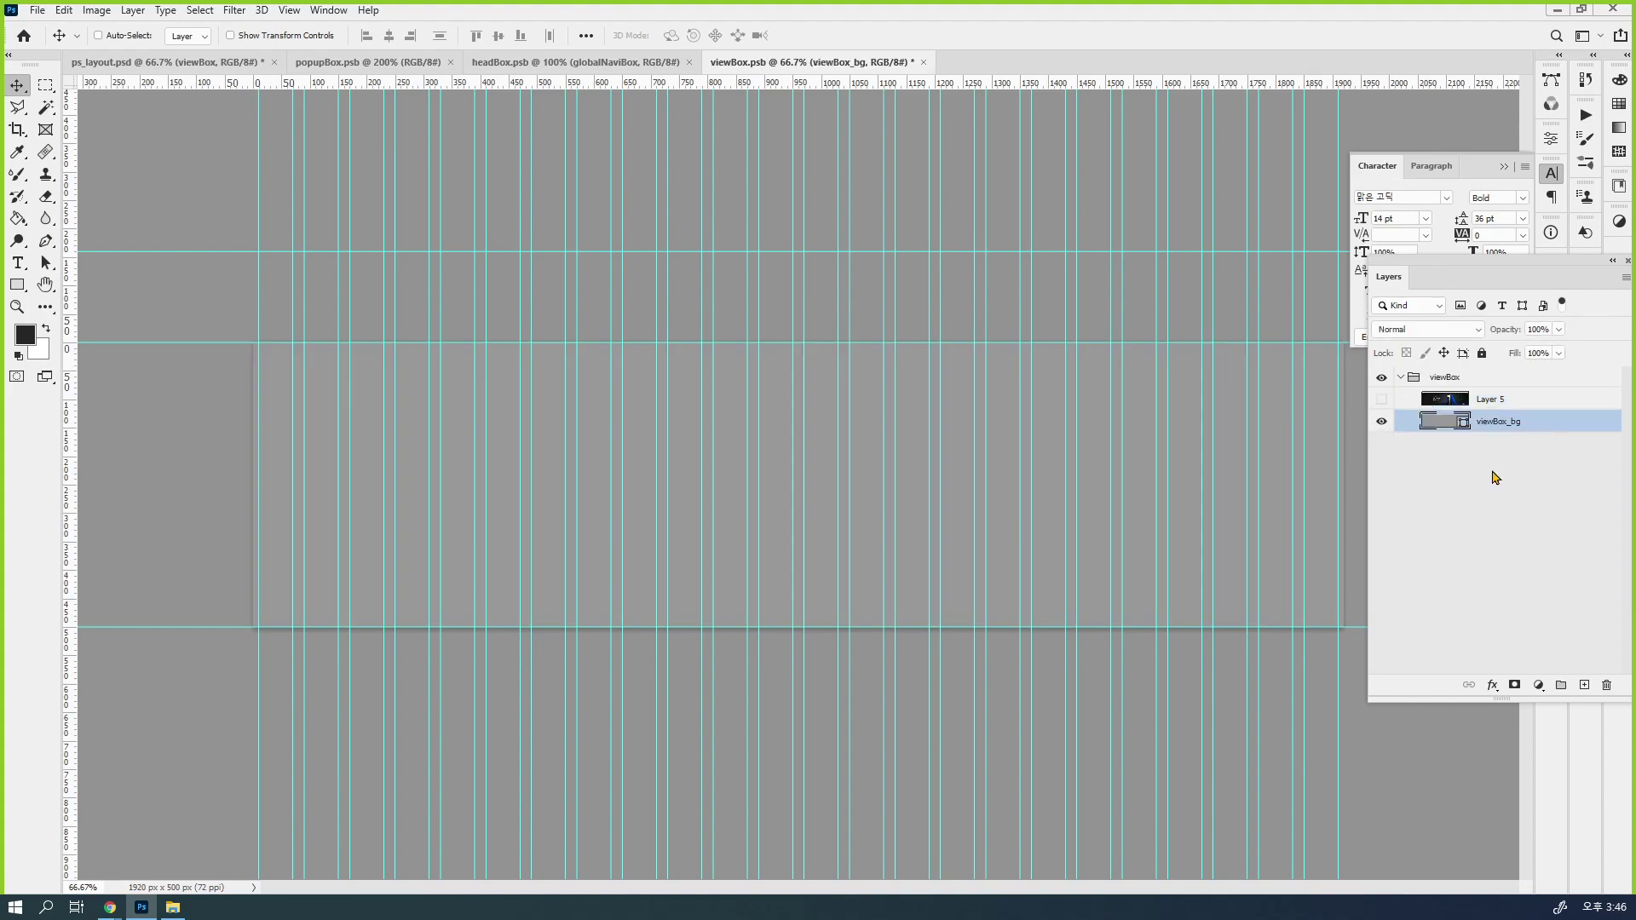
{"action": "key", "text": "ctrl+j"}
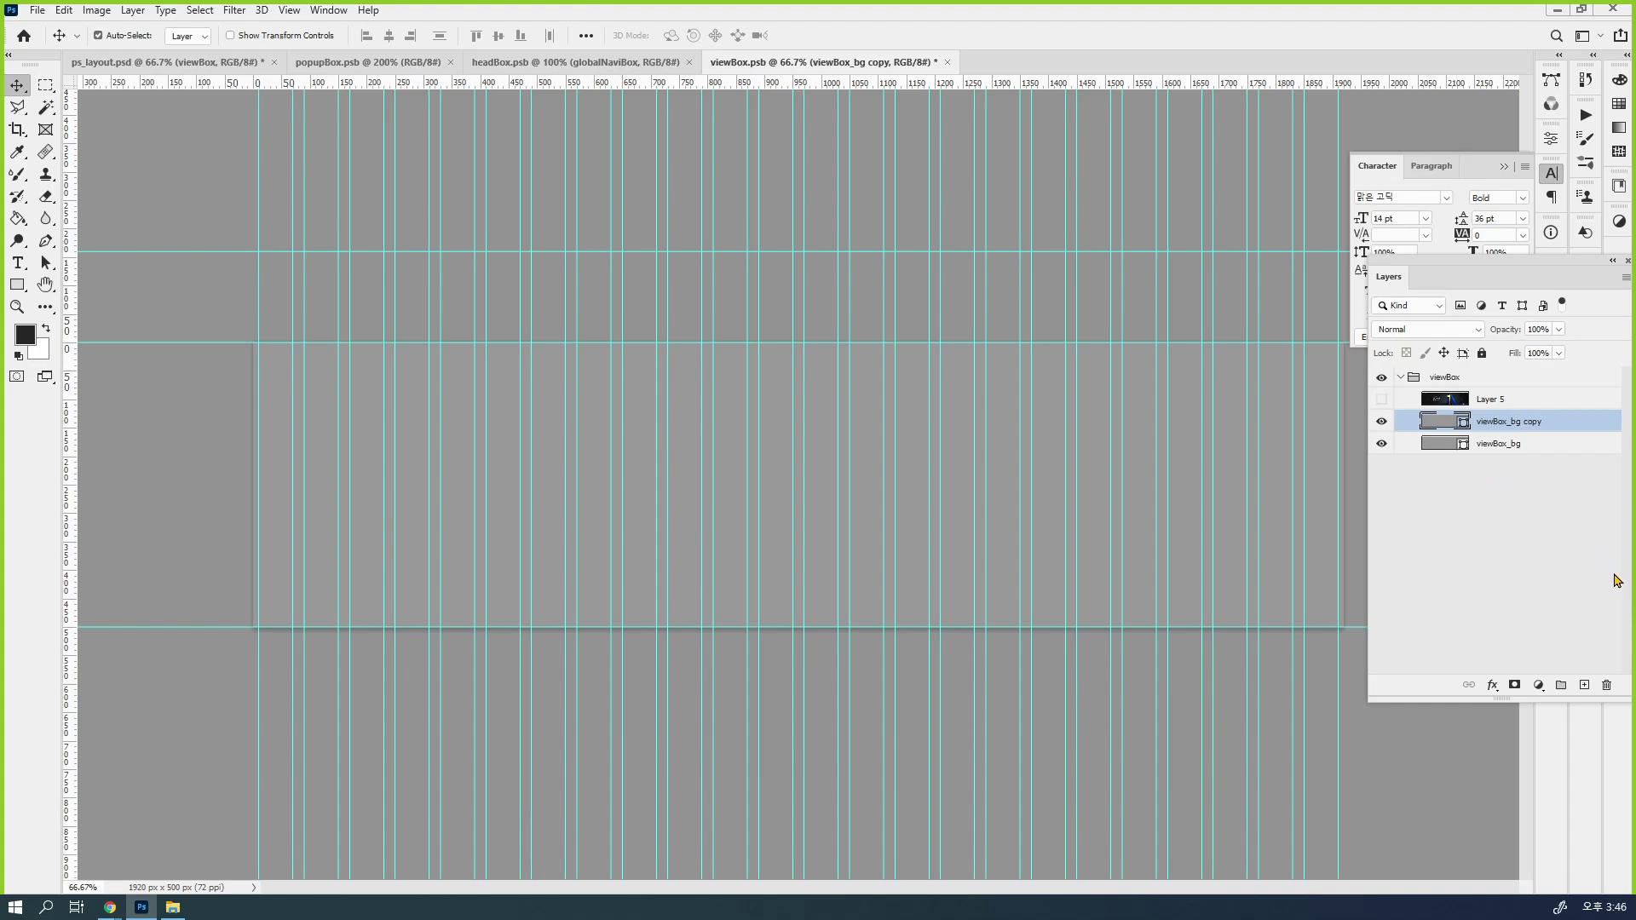
{"action": "key", "text": "ctrl+j"}
{"action": "key", "text": "ctrl+j"}
{"action": "key", "text": "ctrl+j"}
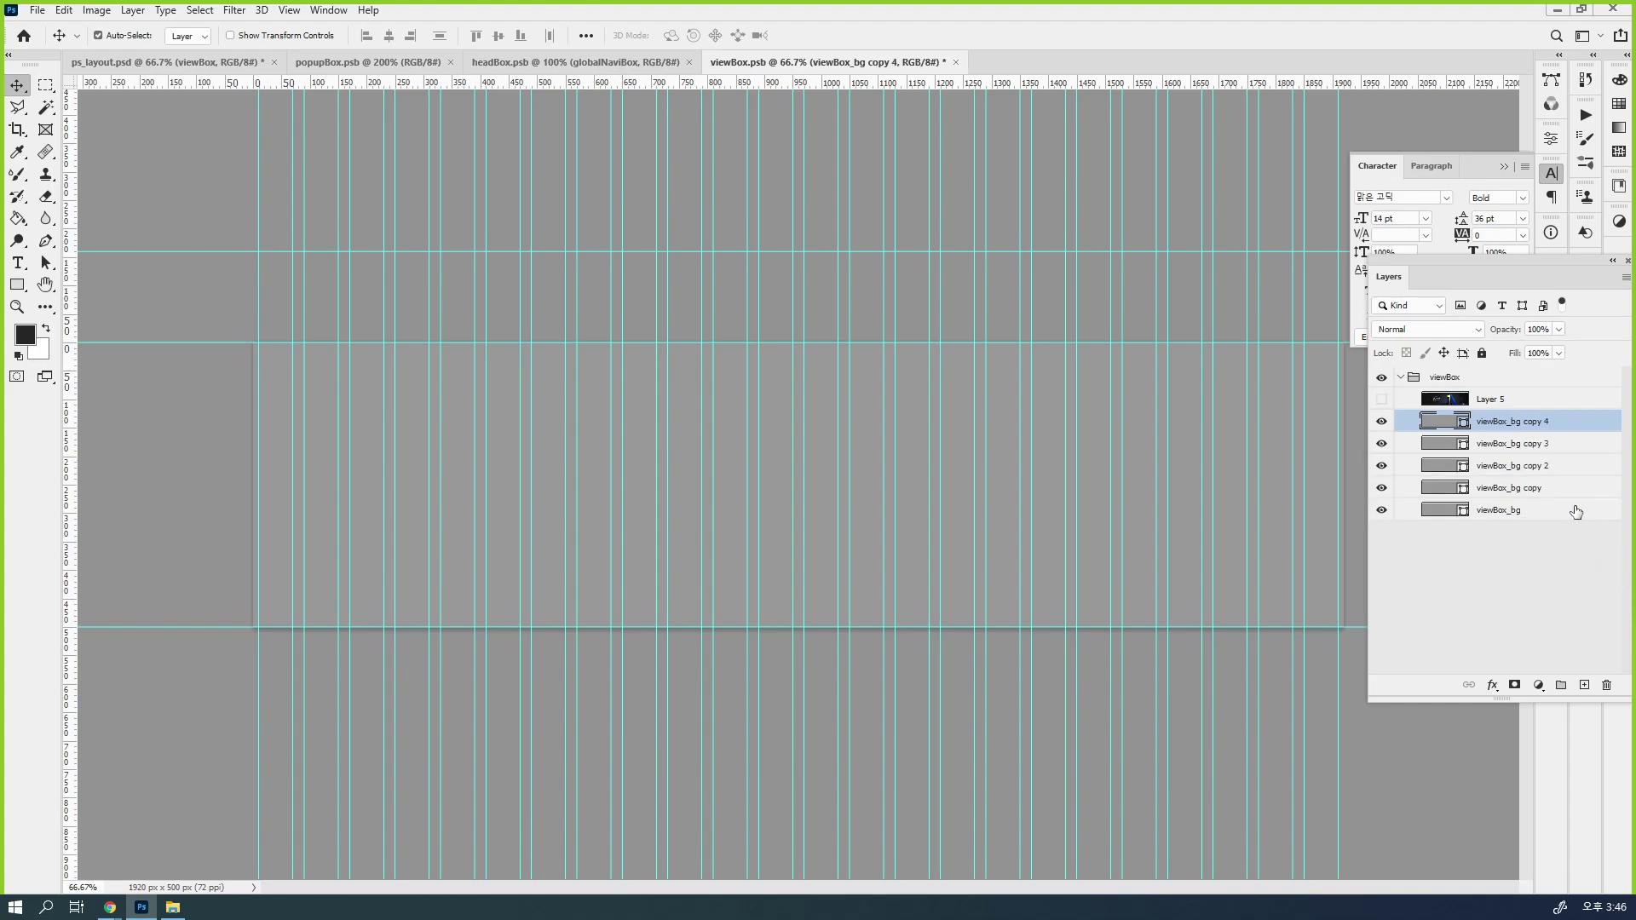
{"action": "key", "text": "ctrl+j"}
Place each of the five viewBox_bg copies in its own separate layer group
{"action": "double_click", "coordinate": [1510, 421]}
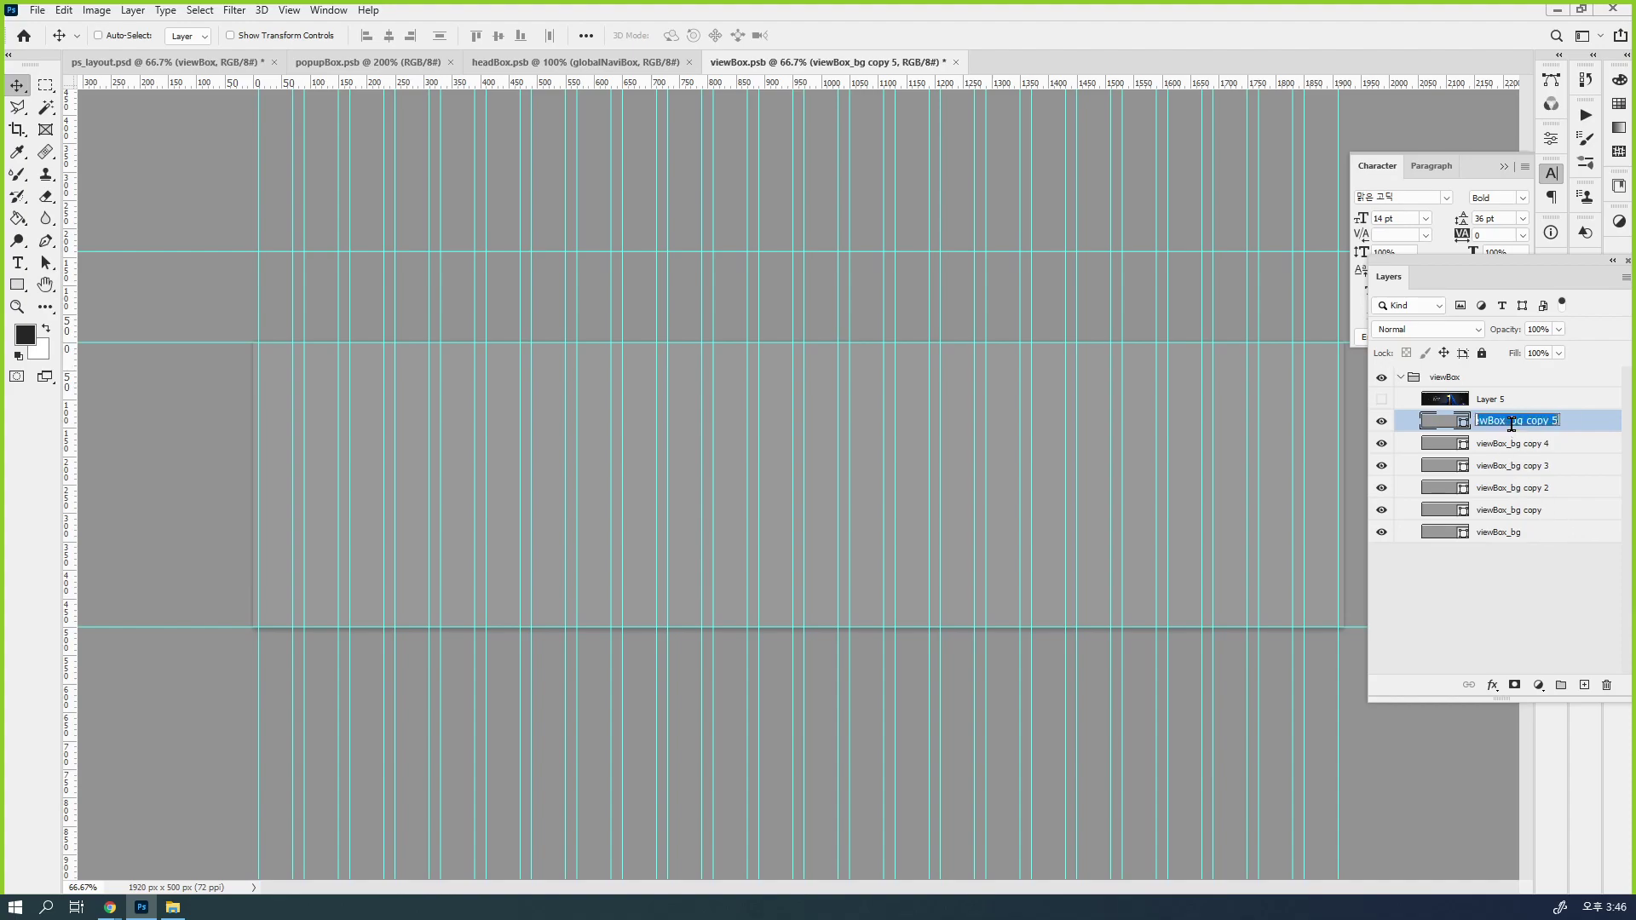
{"action": "key", "text": "Return"}
{"action": "key", "text": "ctrl+g"}
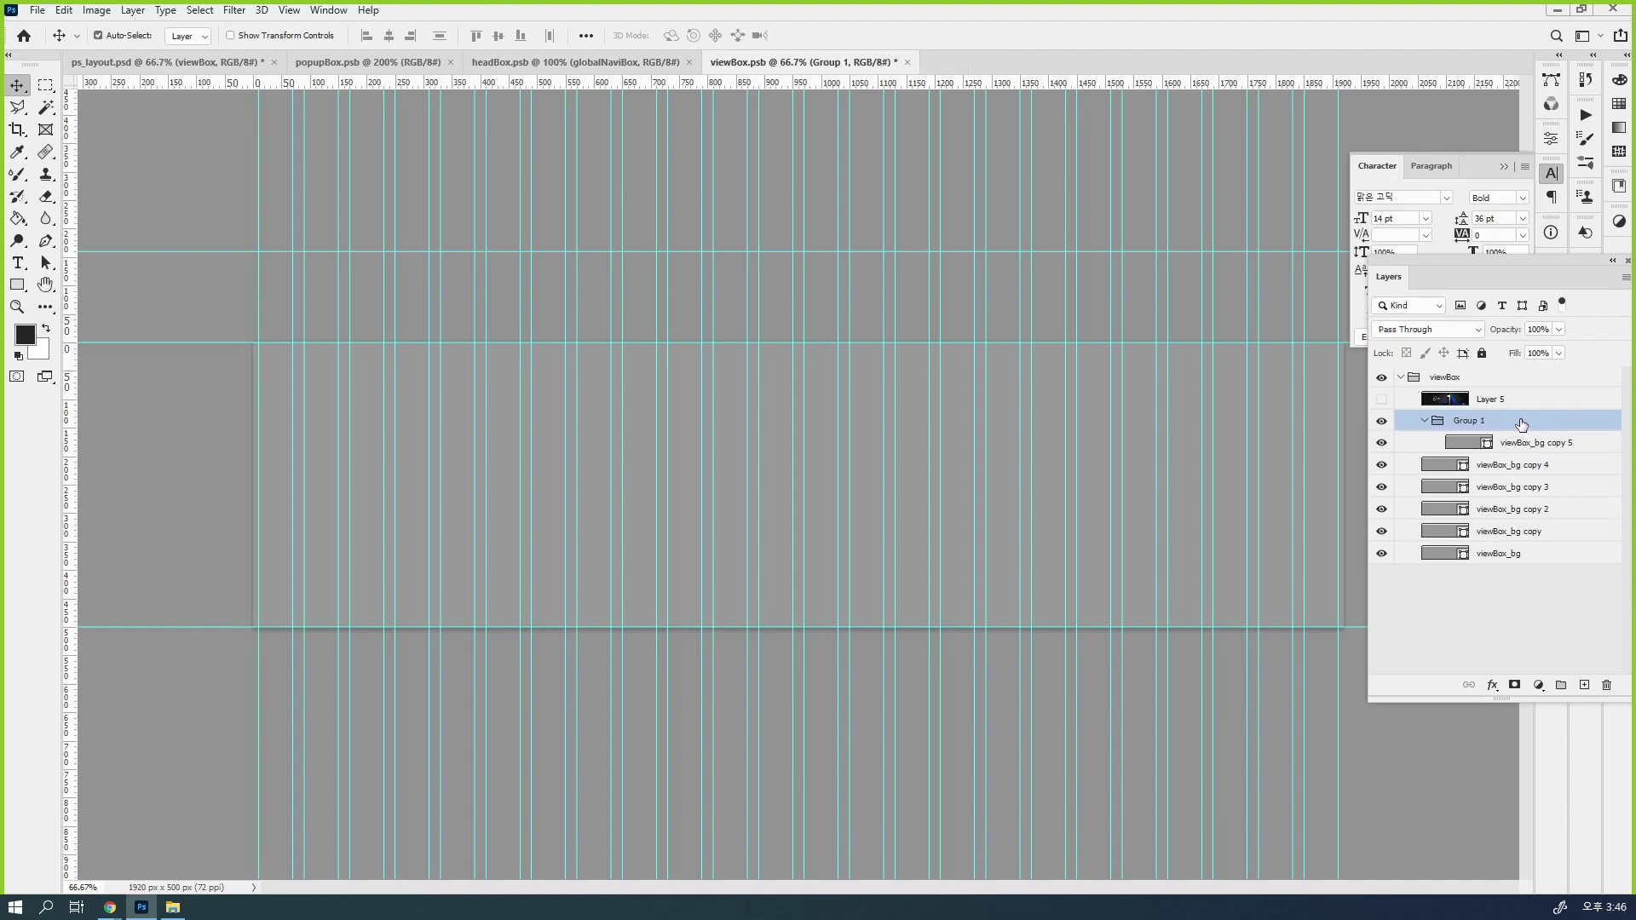
{"action": "left_click", "coordinate": [1527, 474]}
{"action": "key", "text": "ctrl+g"}
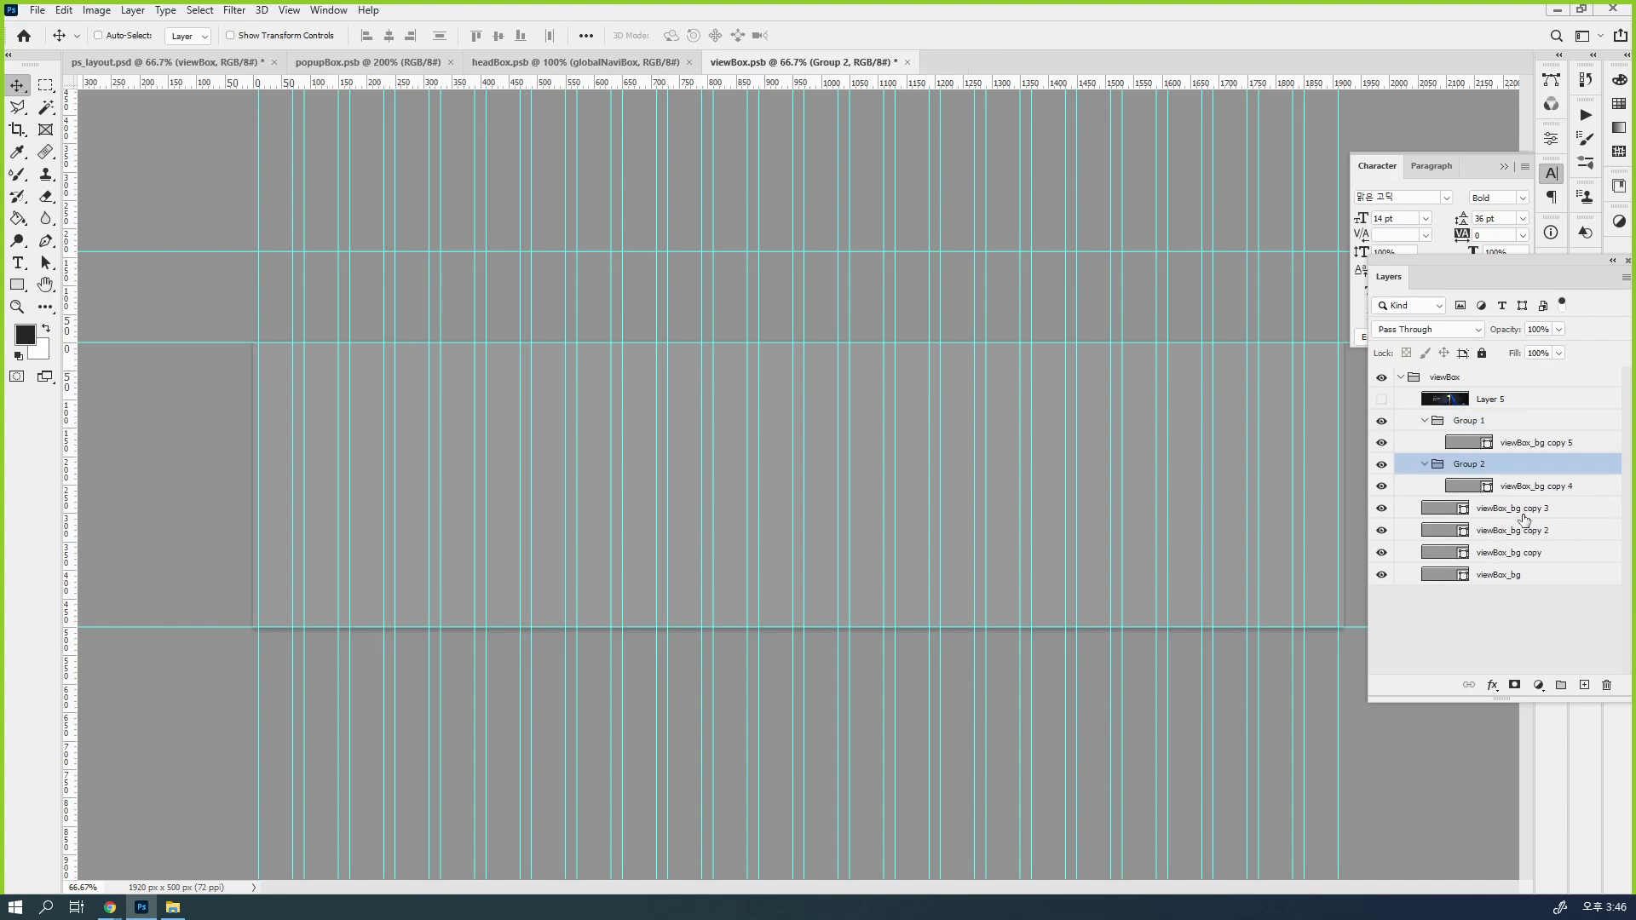
{"action": "left_click", "coordinate": [1527, 509]}
{"action": "key", "text": "ctrl+g"}
{"action": "left_click", "coordinate": [1524, 553]}
{"action": "key", "text": "ctrl+g"}
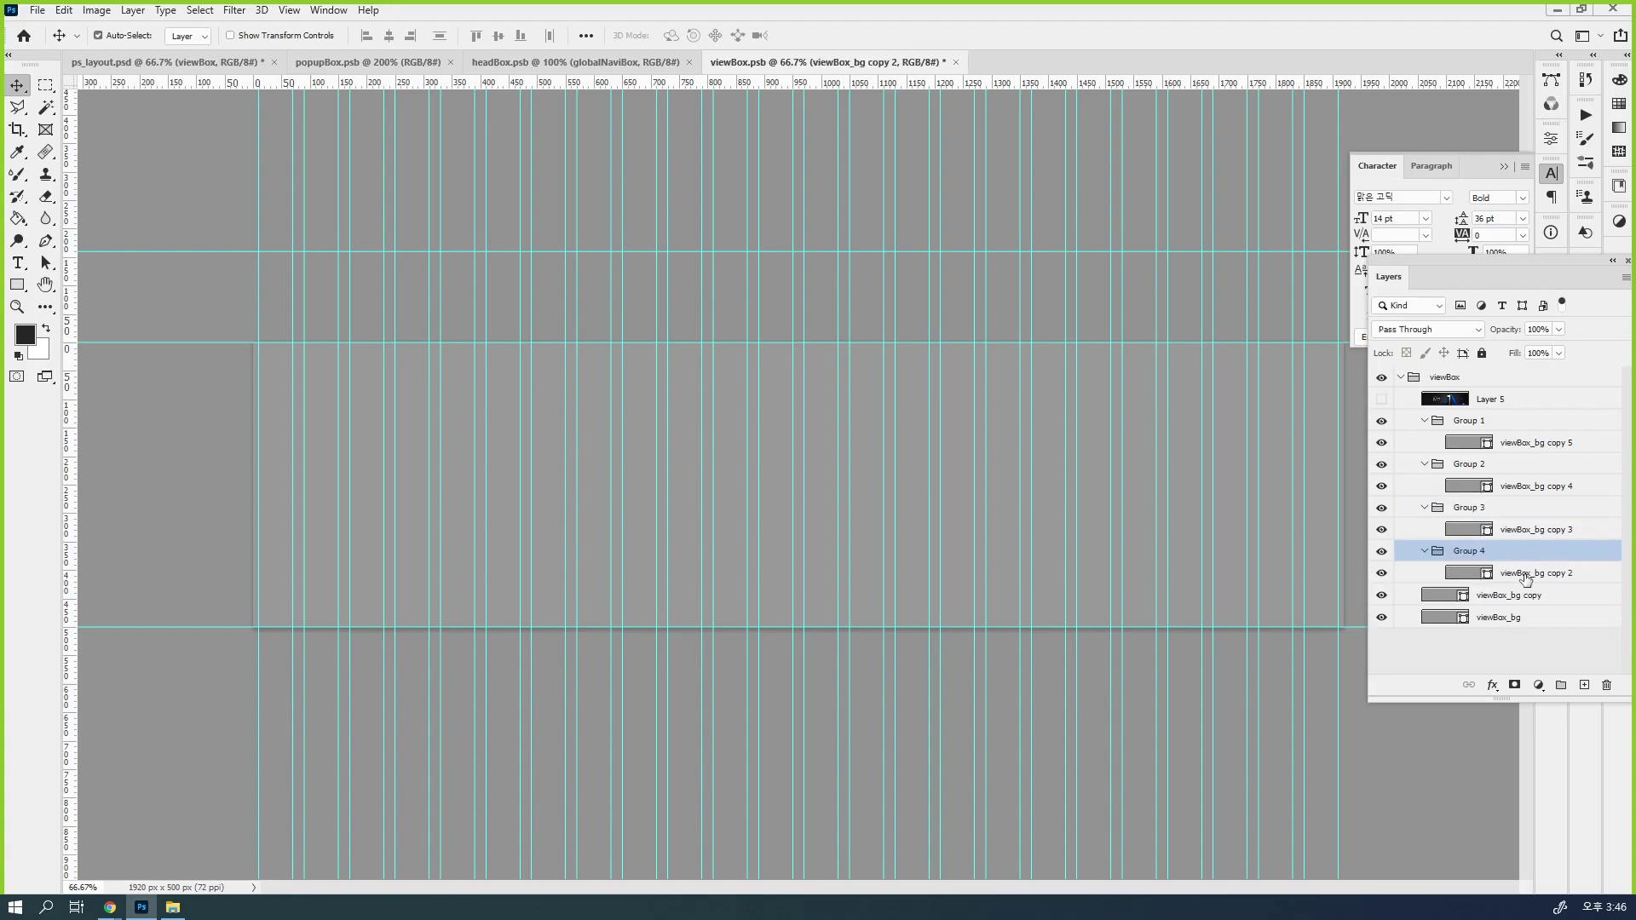
{"action": "left_click", "coordinate": [1525, 601]}
{"action": "key", "text": "ctrl+g"}
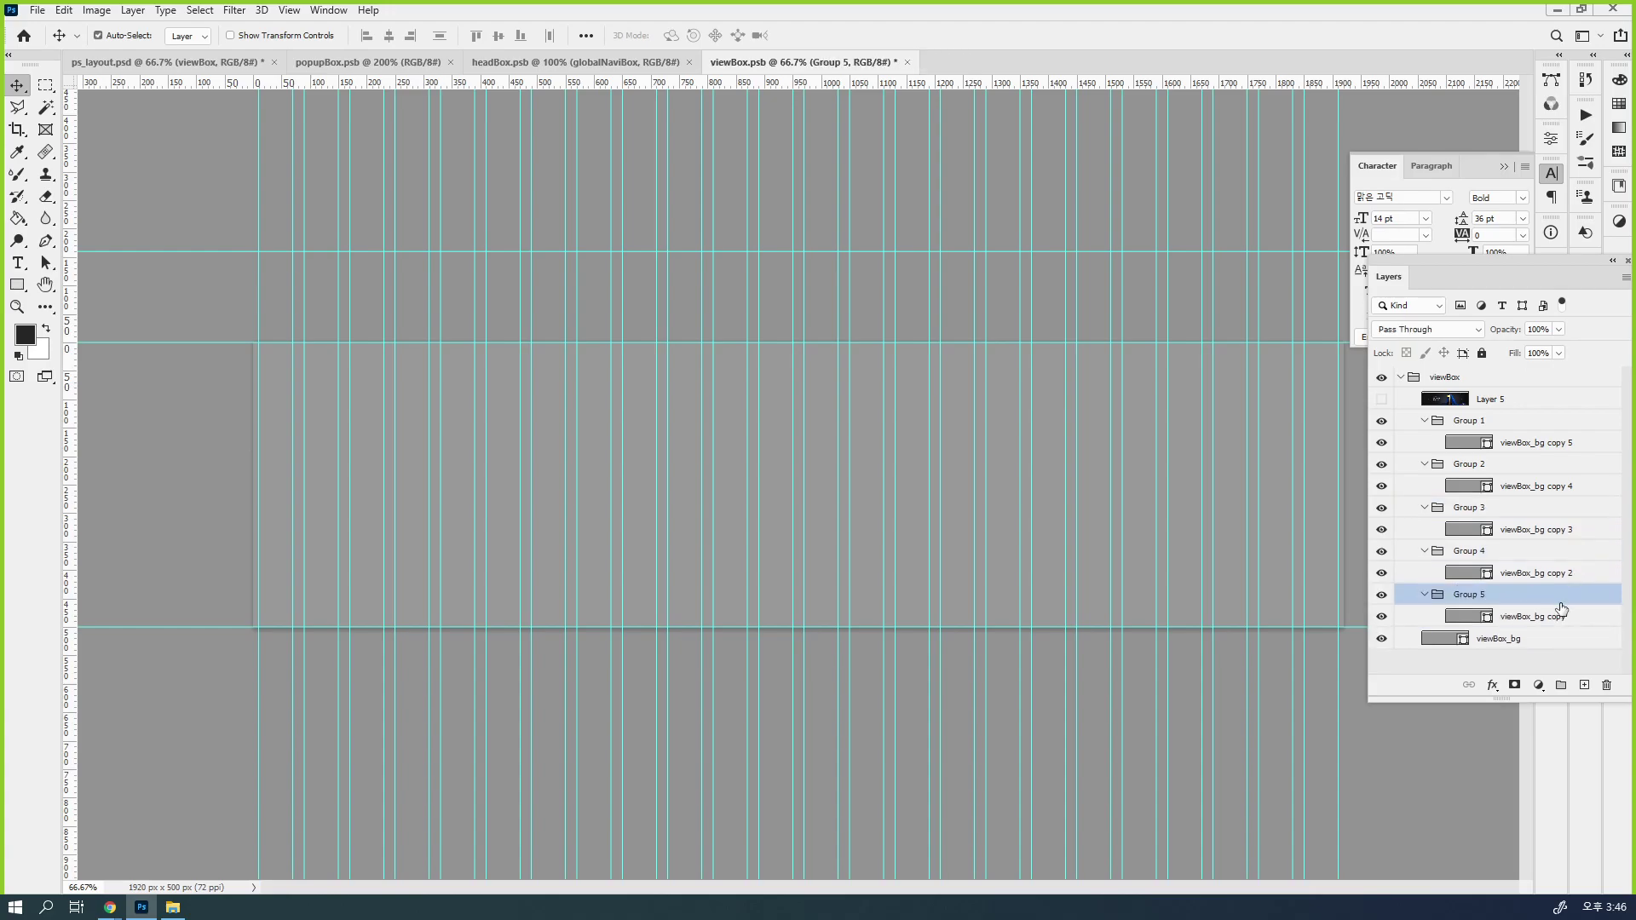
Make one more copy of the viewBox_bg layer and put it in its own group
{"action": "left_click", "coordinate": [1531, 647]}
{"action": "key", "text": "ctrl+j"}
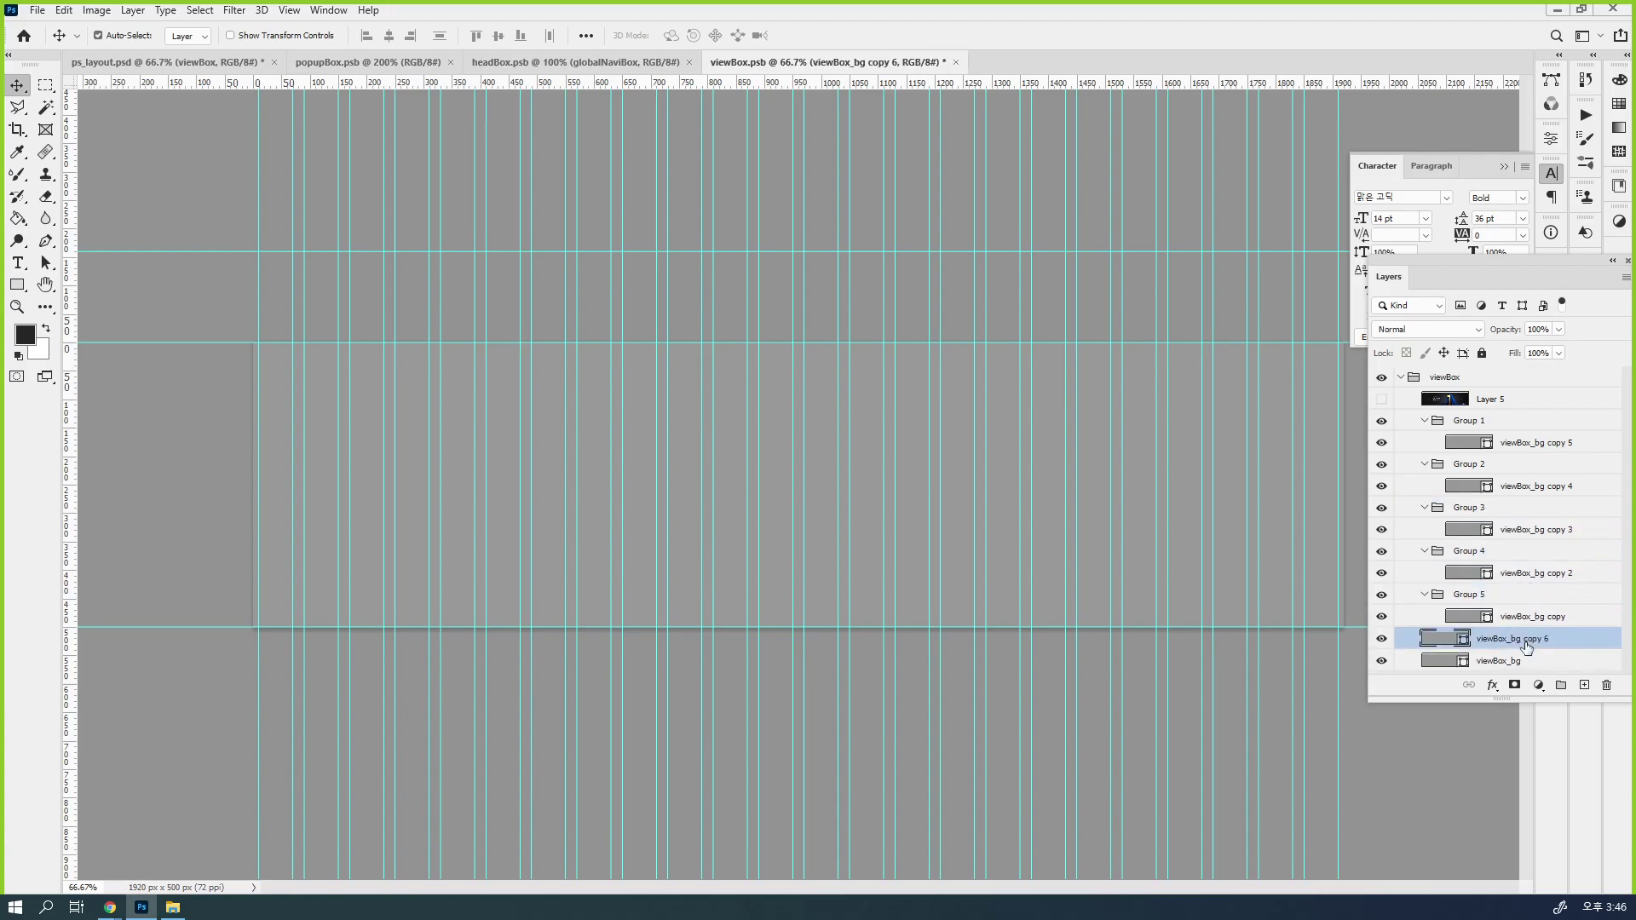
{"action": "key", "text": "ctrl+g"}
{"action": "scroll", "coordinate": [1487, 579], "scroll_direction": "down", "scroll_amount": 1}
Collapse all six slide groups in the viewBox group so only their names are listed
{"action": "left_click", "coordinate": [1424, 418]}
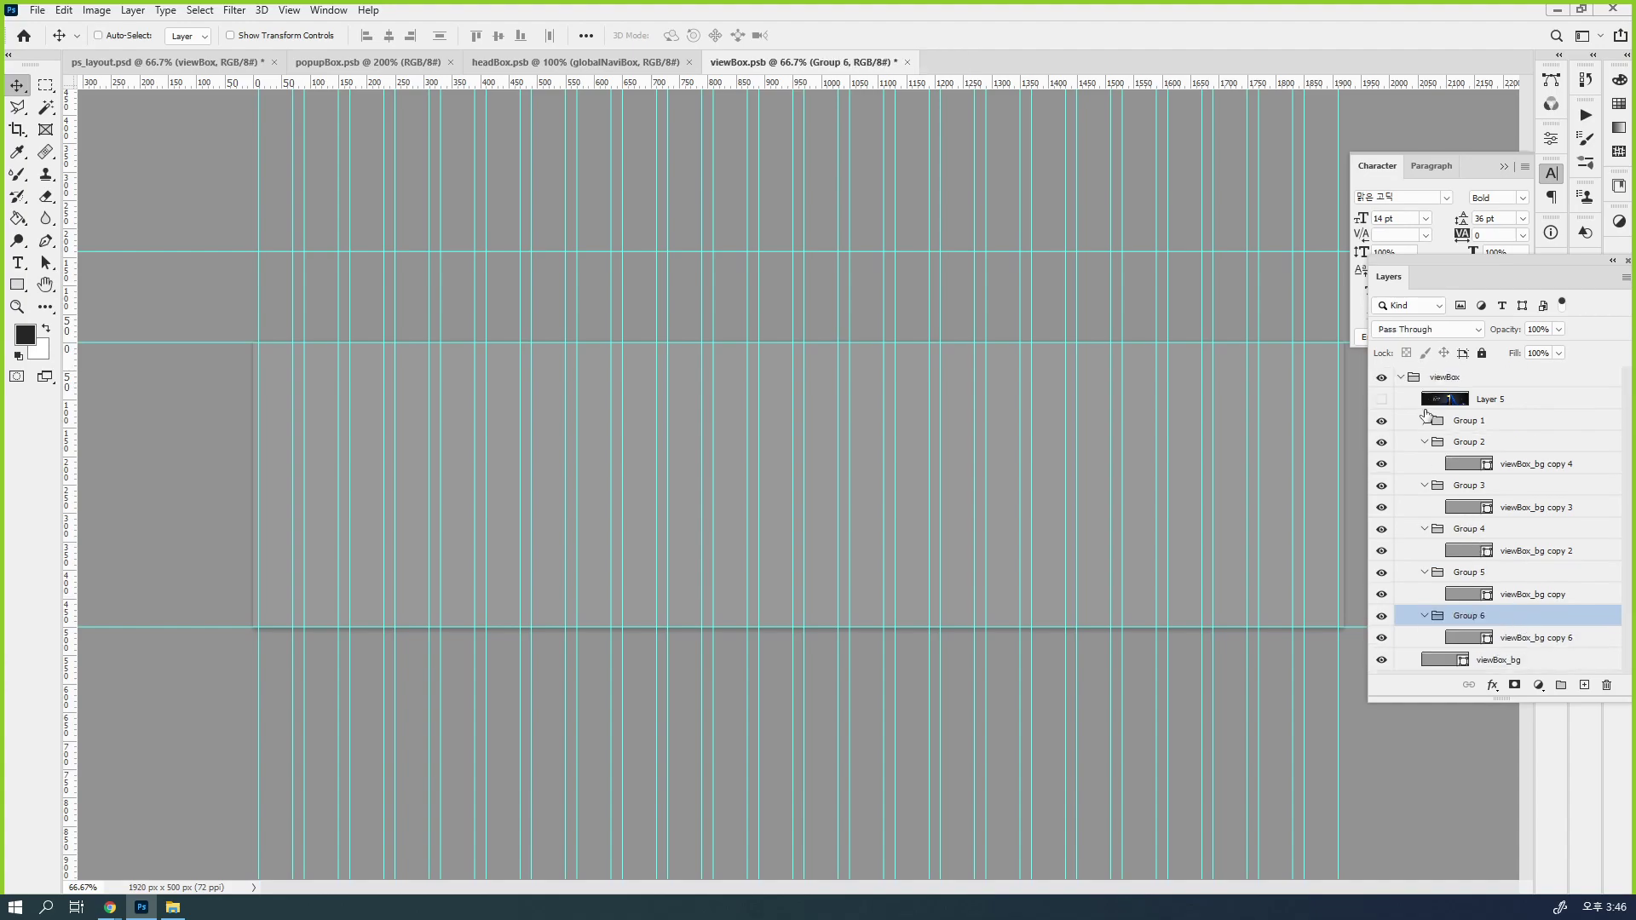
{"action": "left_click", "coordinate": [1424, 442]}
{"action": "left_click", "coordinate": [1424, 463]}
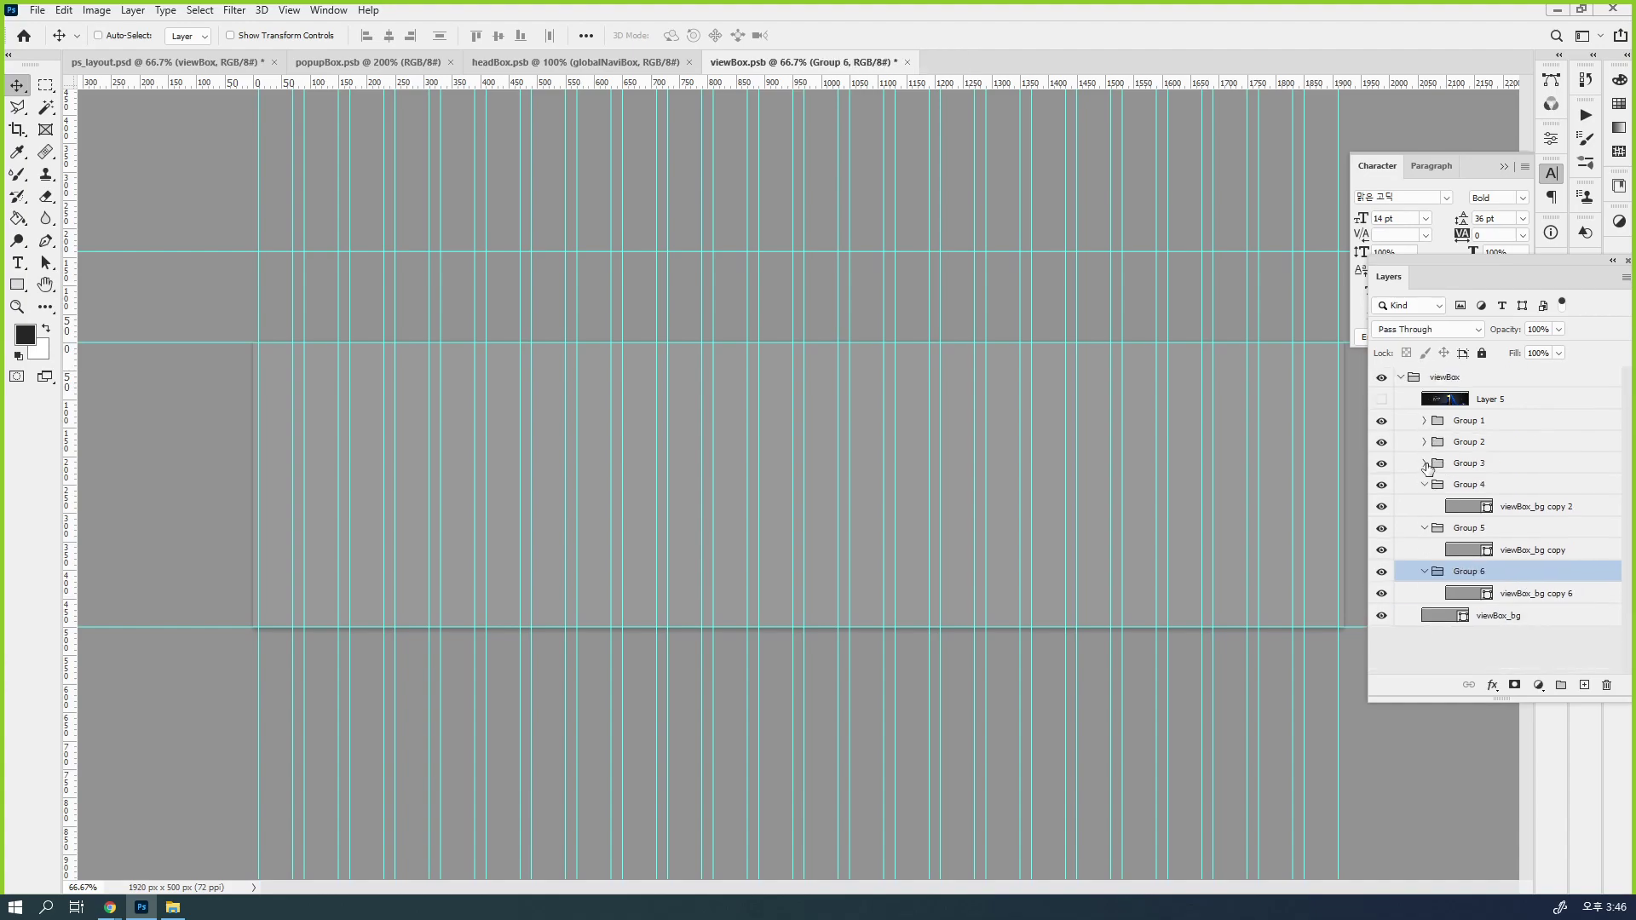
{"action": "left_click", "coordinate": [1423, 483]}
{"action": "left_click", "coordinate": [1424, 506]}
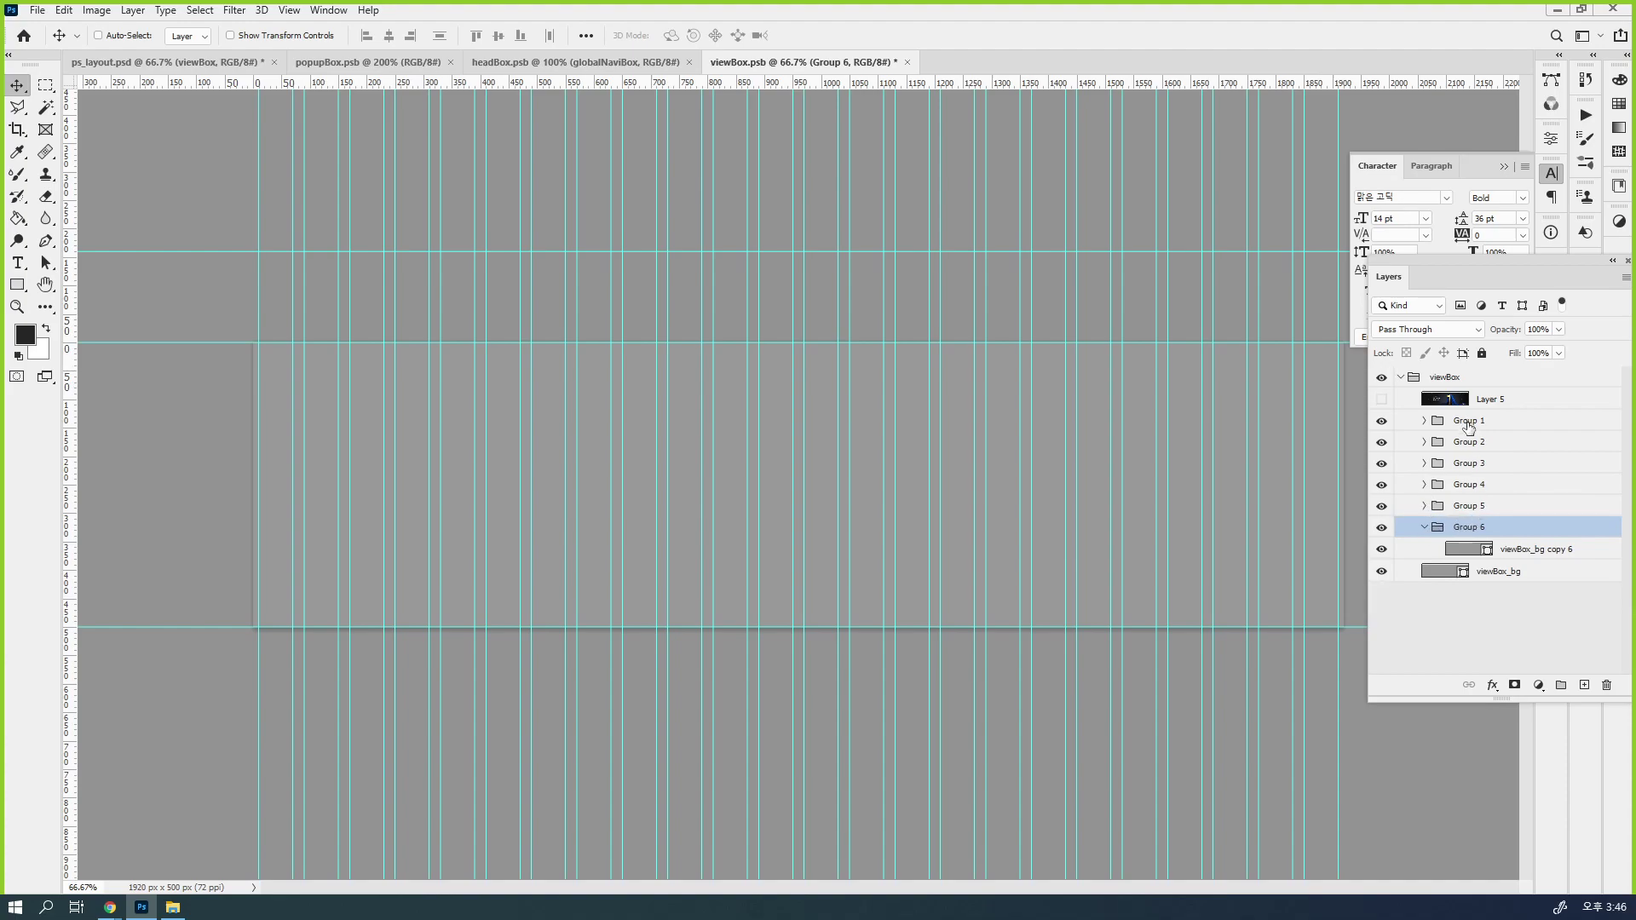
{"action": "left_click", "coordinate": [1424, 528]}
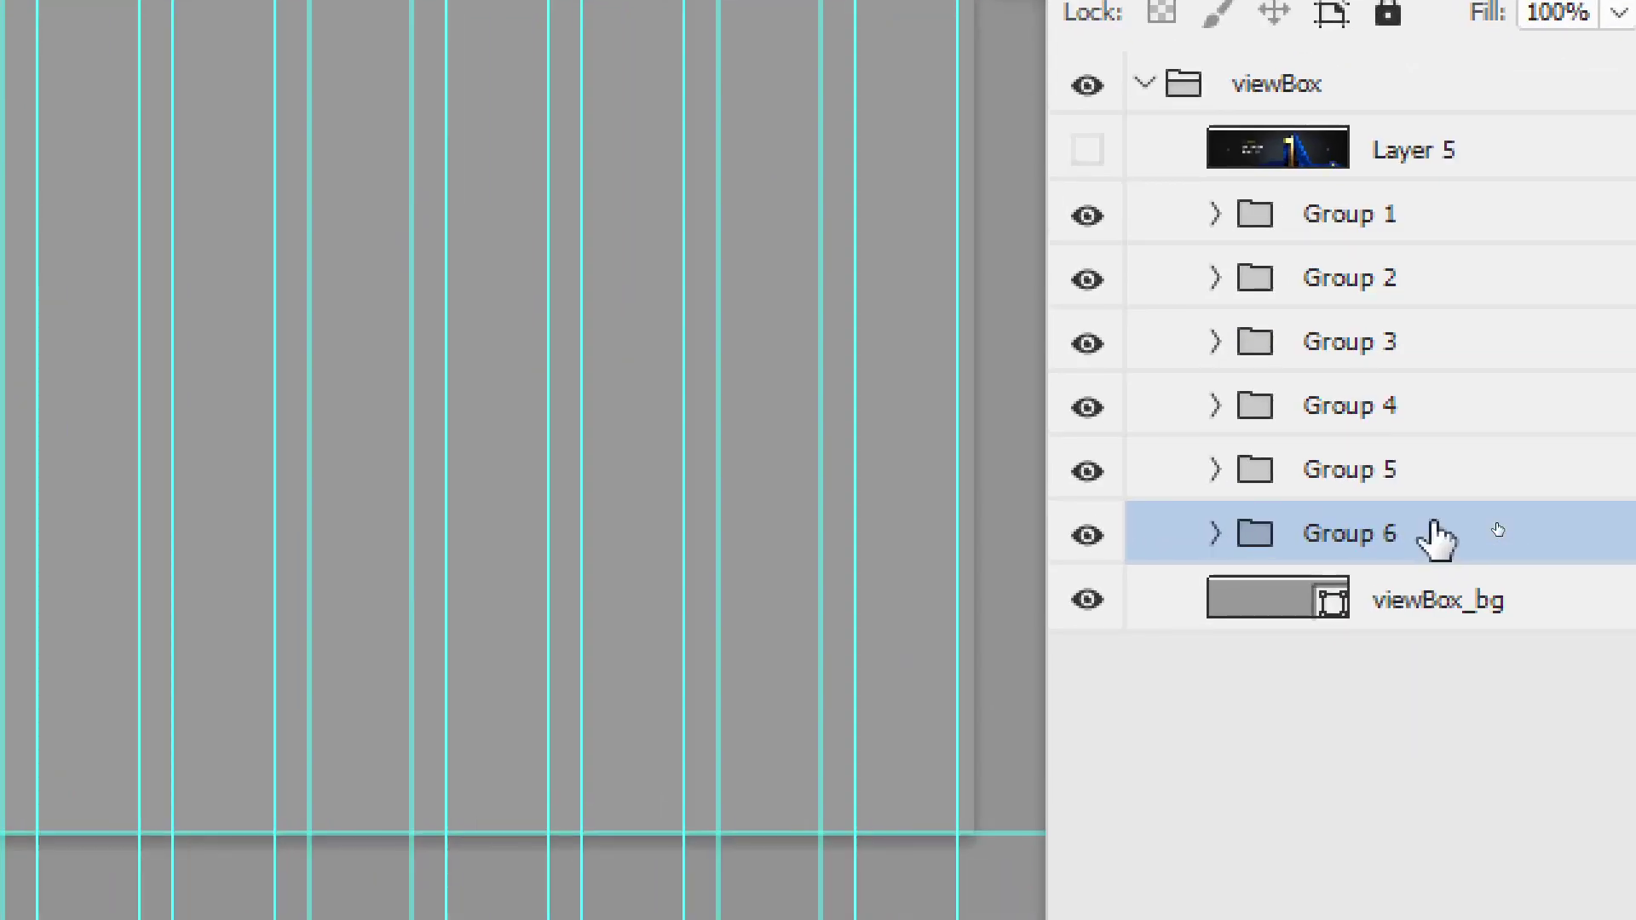
Assign the gray colour label to the original viewBox_bg layer
{"action": "left_click", "coordinate": [1544, 732]}
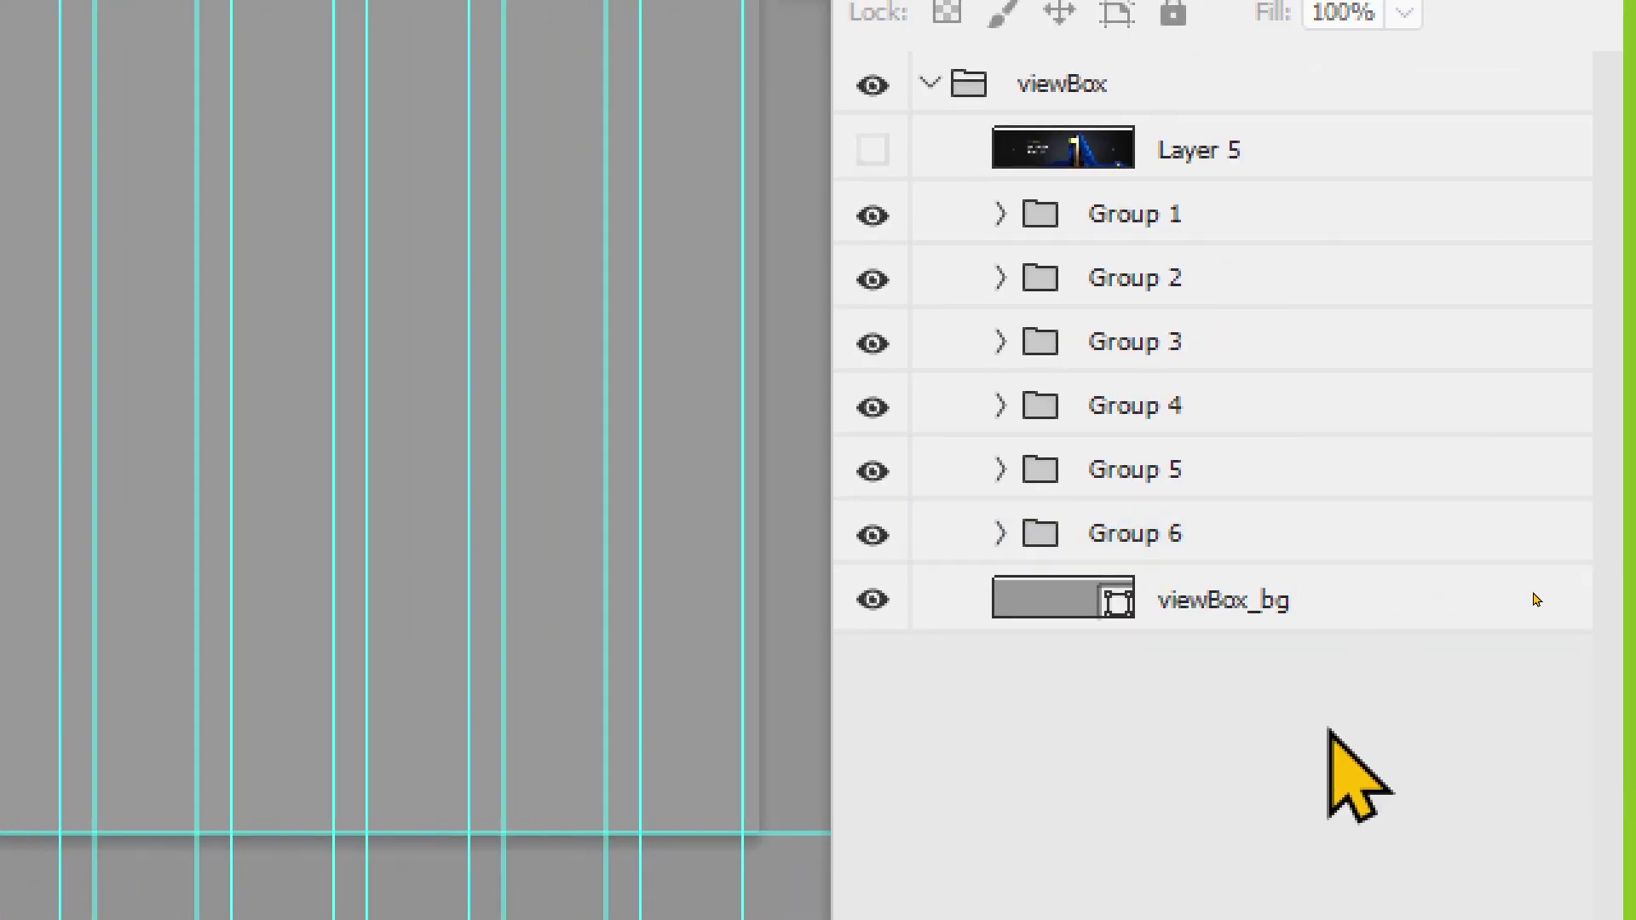
{"action": "left_click", "coordinate": [1344, 599]}
{"action": "right_click", "coordinate": [1344, 600]}
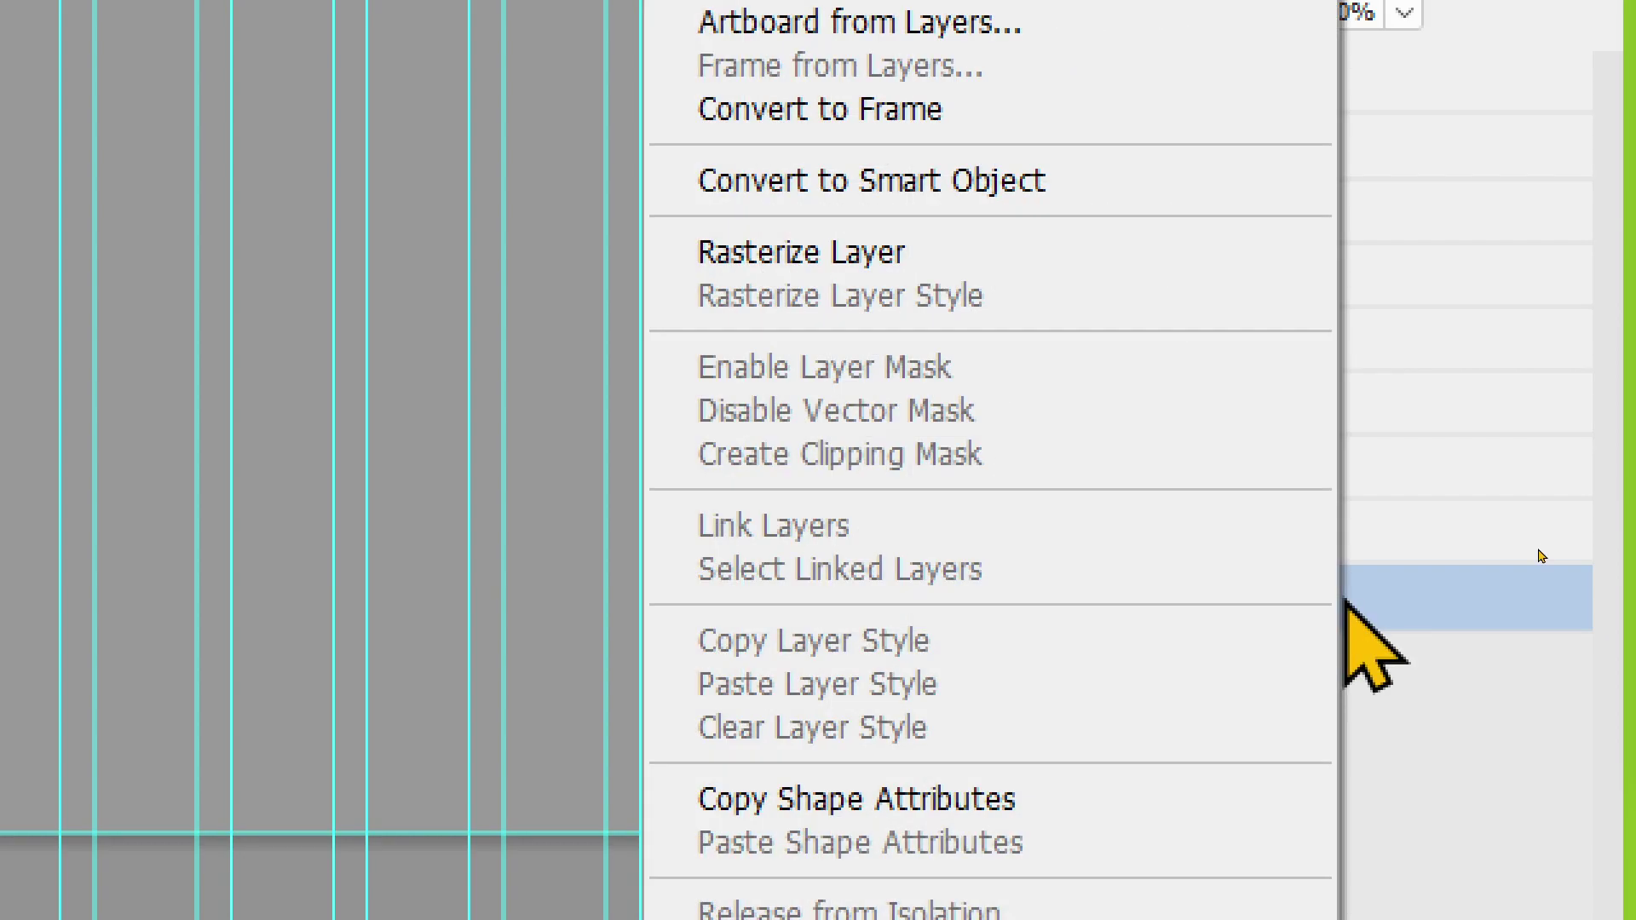
{"action": "left_click", "coordinate": [905, 661]}
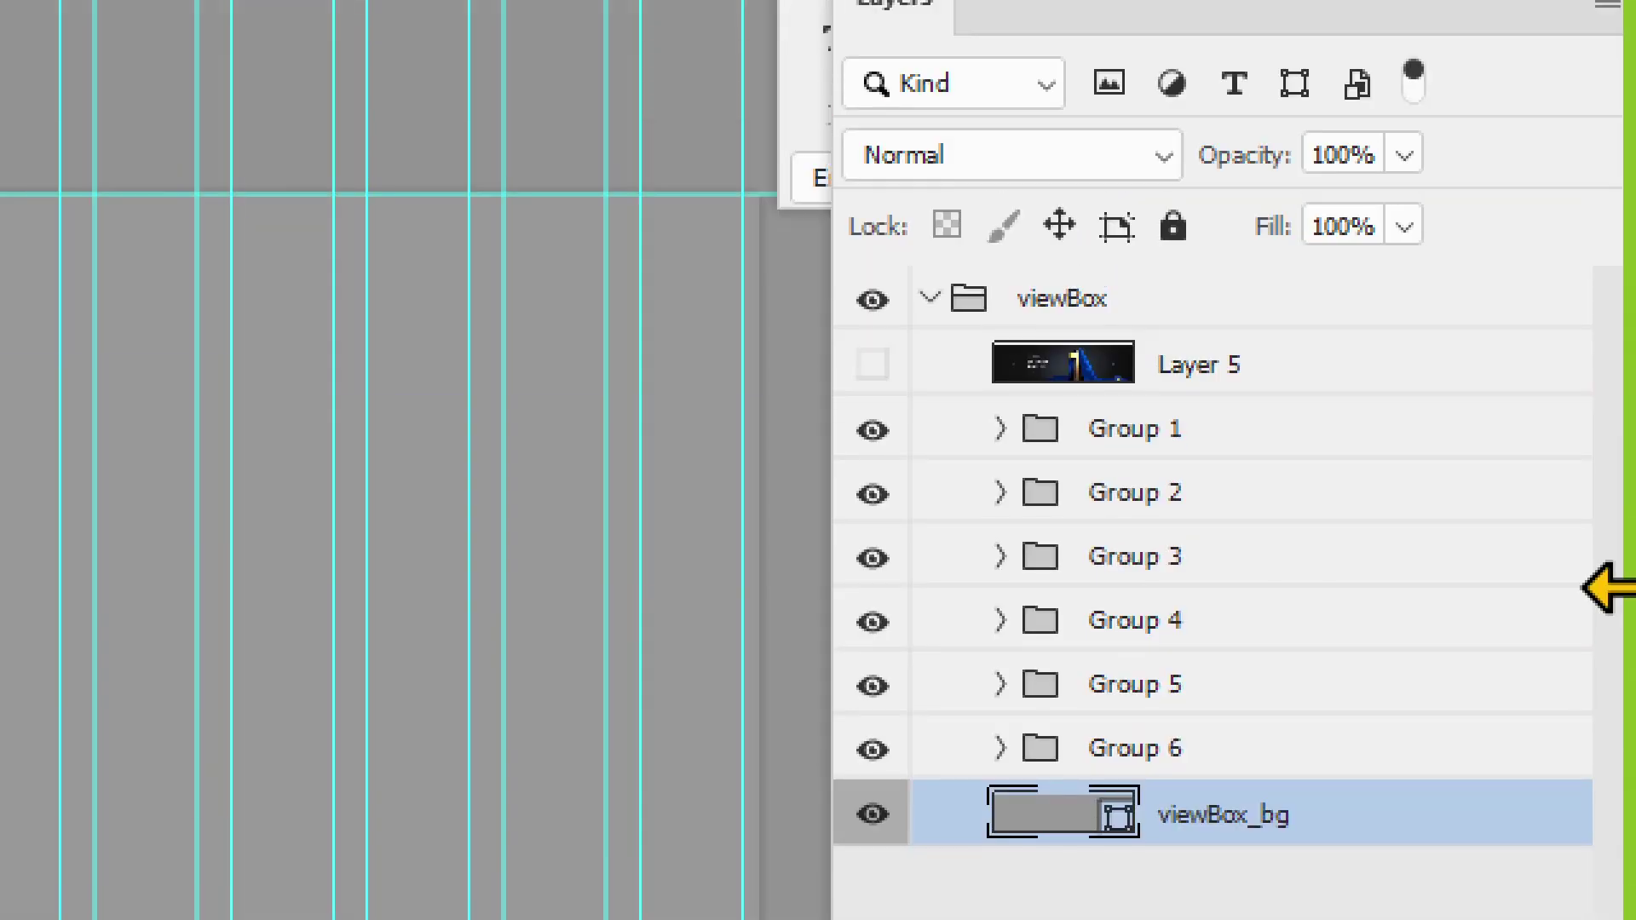
Rename Group 1 as view_content_01 and copy the name for reuse
{"action": "left_click", "coordinate": [1136, 431]}
{"action": "double_click", "coordinate": [1129, 430]}
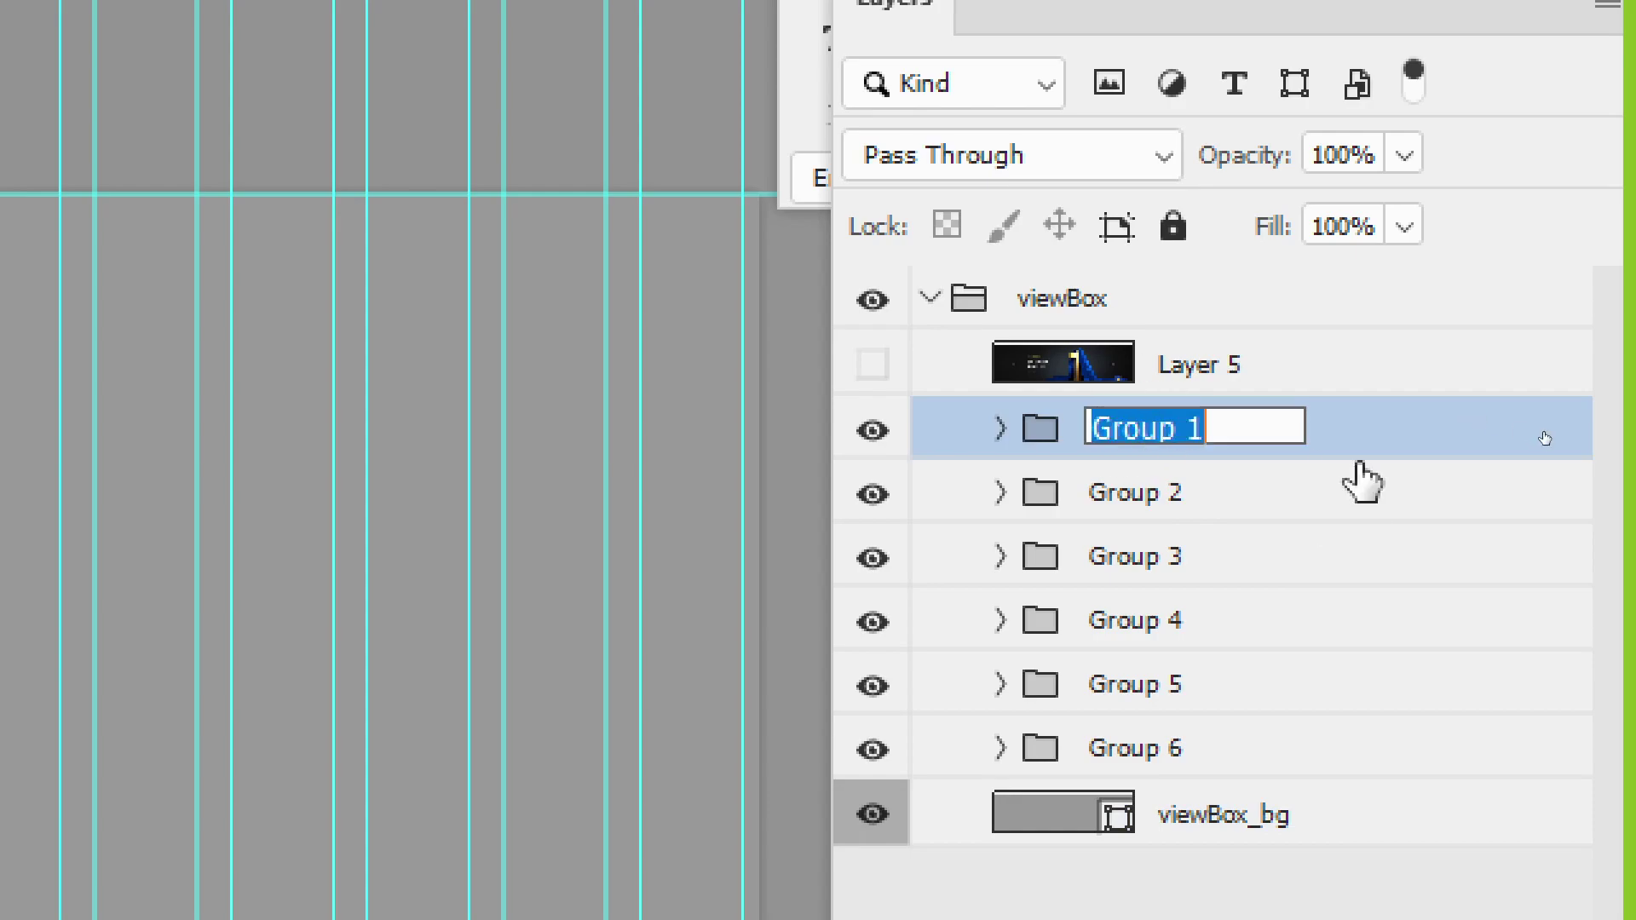
{"action": "type", "text": "view_co"}
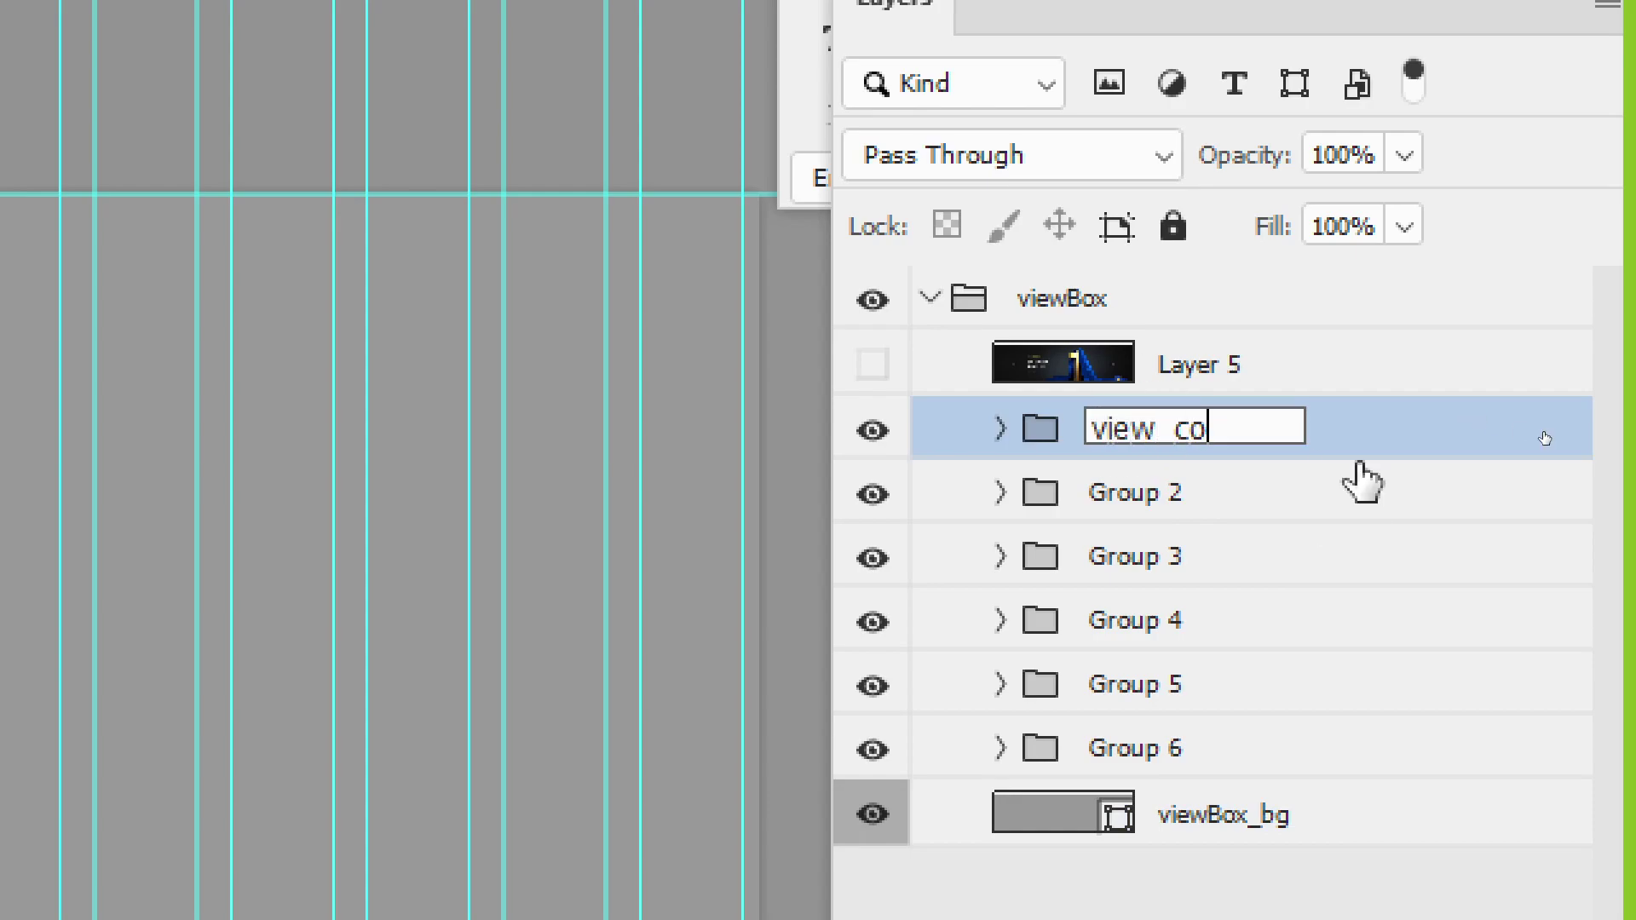
{"action": "type", "text": "ntent_01"}
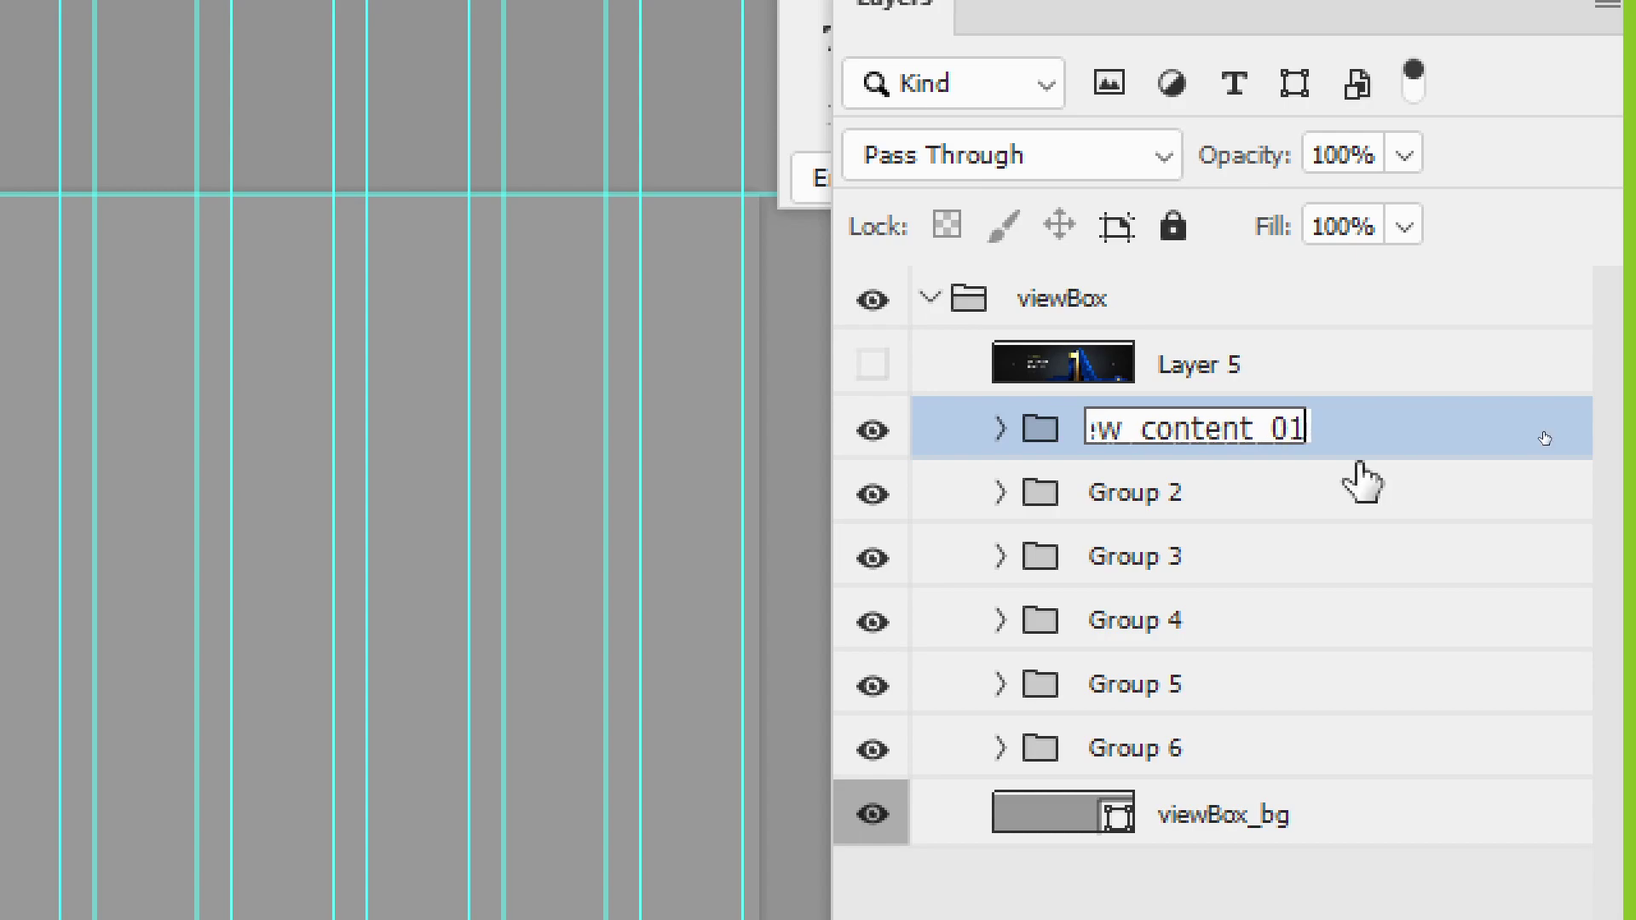
{"action": "key", "text": "shift+Home"}
{"action": "key", "text": "ctrl+c"}
Rename Group 2 as view_content_02 and Group 3 as view_content_03, reusing the copied name
{"action": "key", "text": "Tab"}
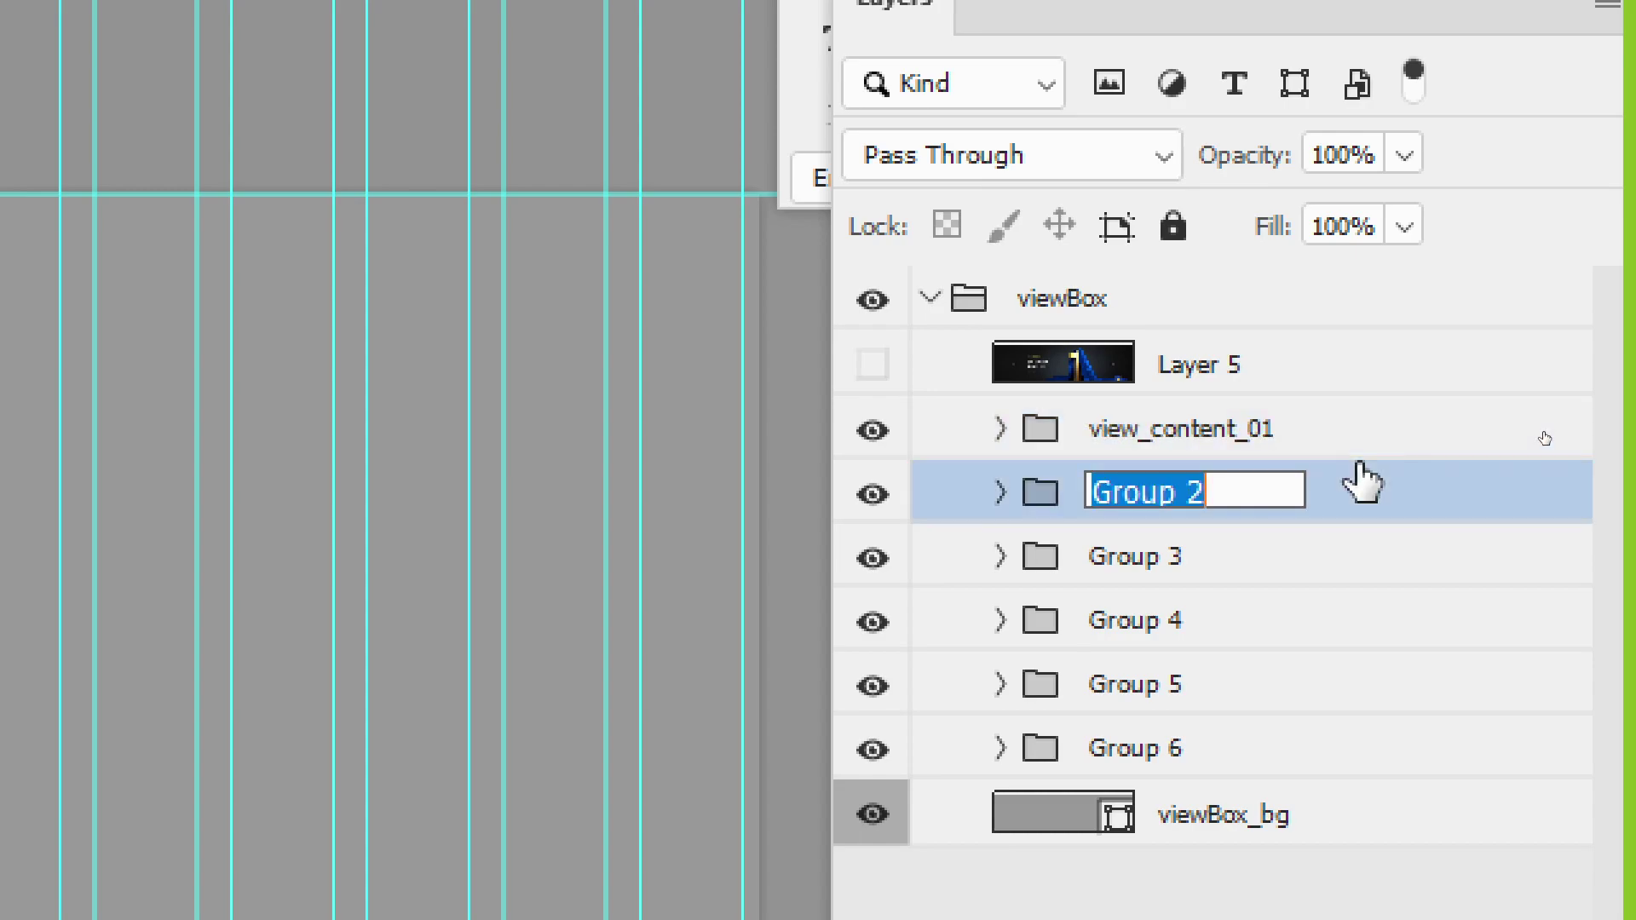
{"action": "key", "text": "ctrl+v"}
{"action": "key", "text": "BackSpace"}
{"action": "type", "text": "2"}
{"action": "key", "text": "Tab"}
{"action": "key", "text": "ctrl+v"}
{"action": "key", "text": "BackSpace"}
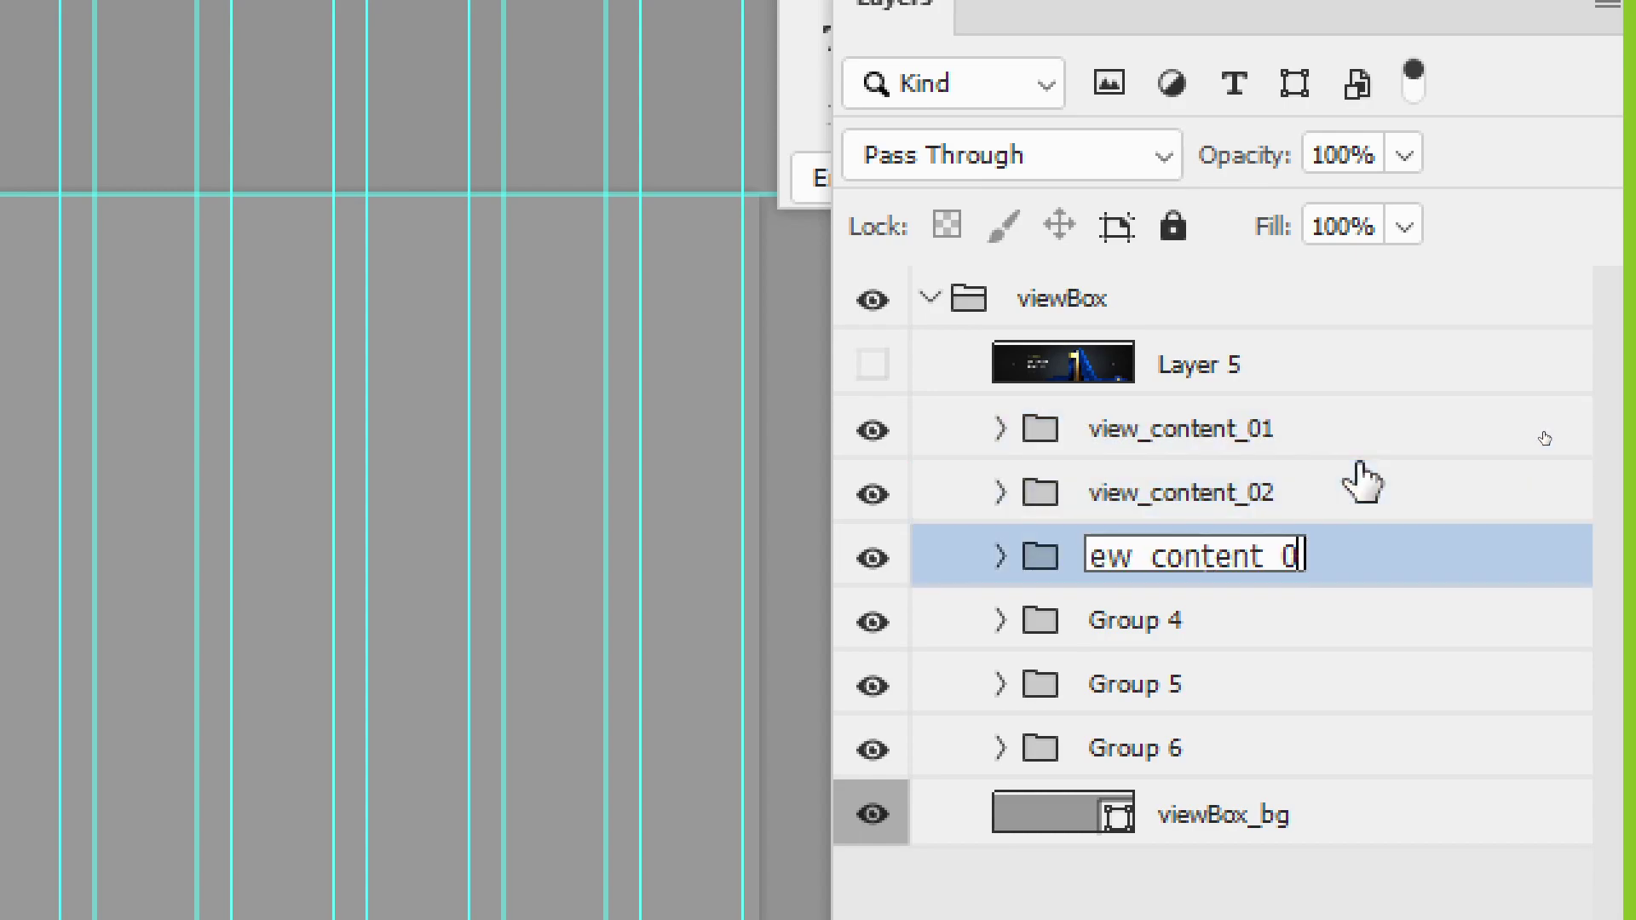
{"action": "type", "text": "3"}
Rename Groups 4, 5 and 6 as view_content_04, view_content_05 and view_content_06
{"action": "key", "text": "Tab"}
{"action": "key", "text": "ctrl+v"}
{"action": "key", "text": "BackSpace"}
{"action": "type", "text": "4"}
{"action": "key", "text": "Tab"}
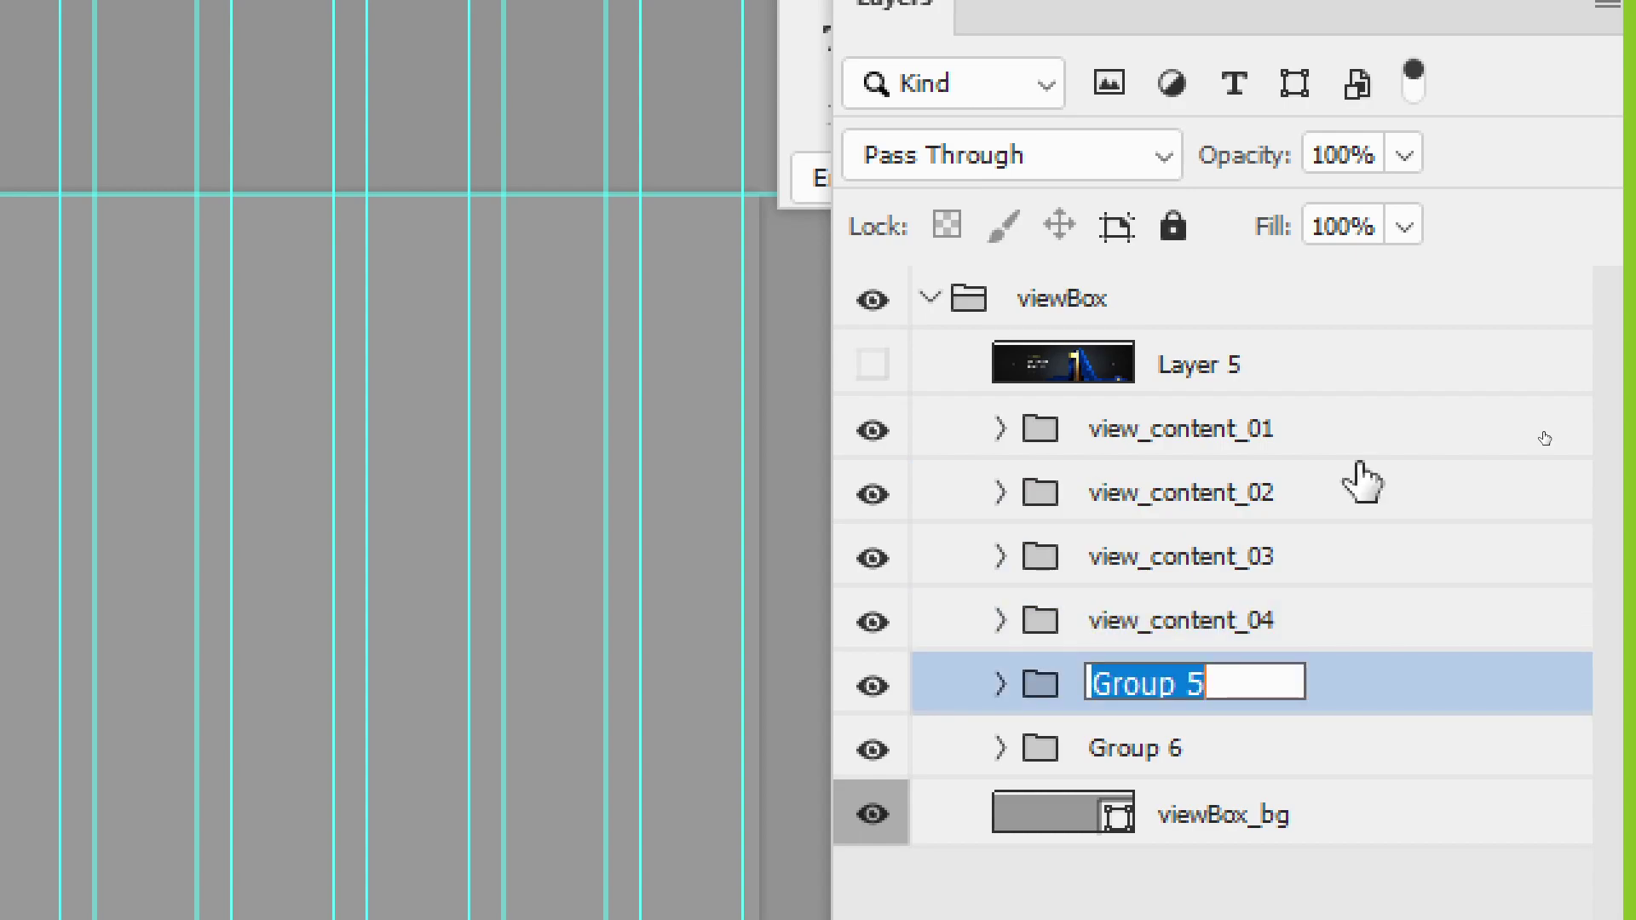
{"action": "key", "text": "ctrl+v"}
{"action": "key", "text": "BackSpace"}
{"action": "type", "text": "5"}
{"action": "key", "text": "Tab"}
{"action": "key", "text": "ctrl+v"}
{"action": "key", "text": "BackSpace"}
{"action": "type", "text": "6"}
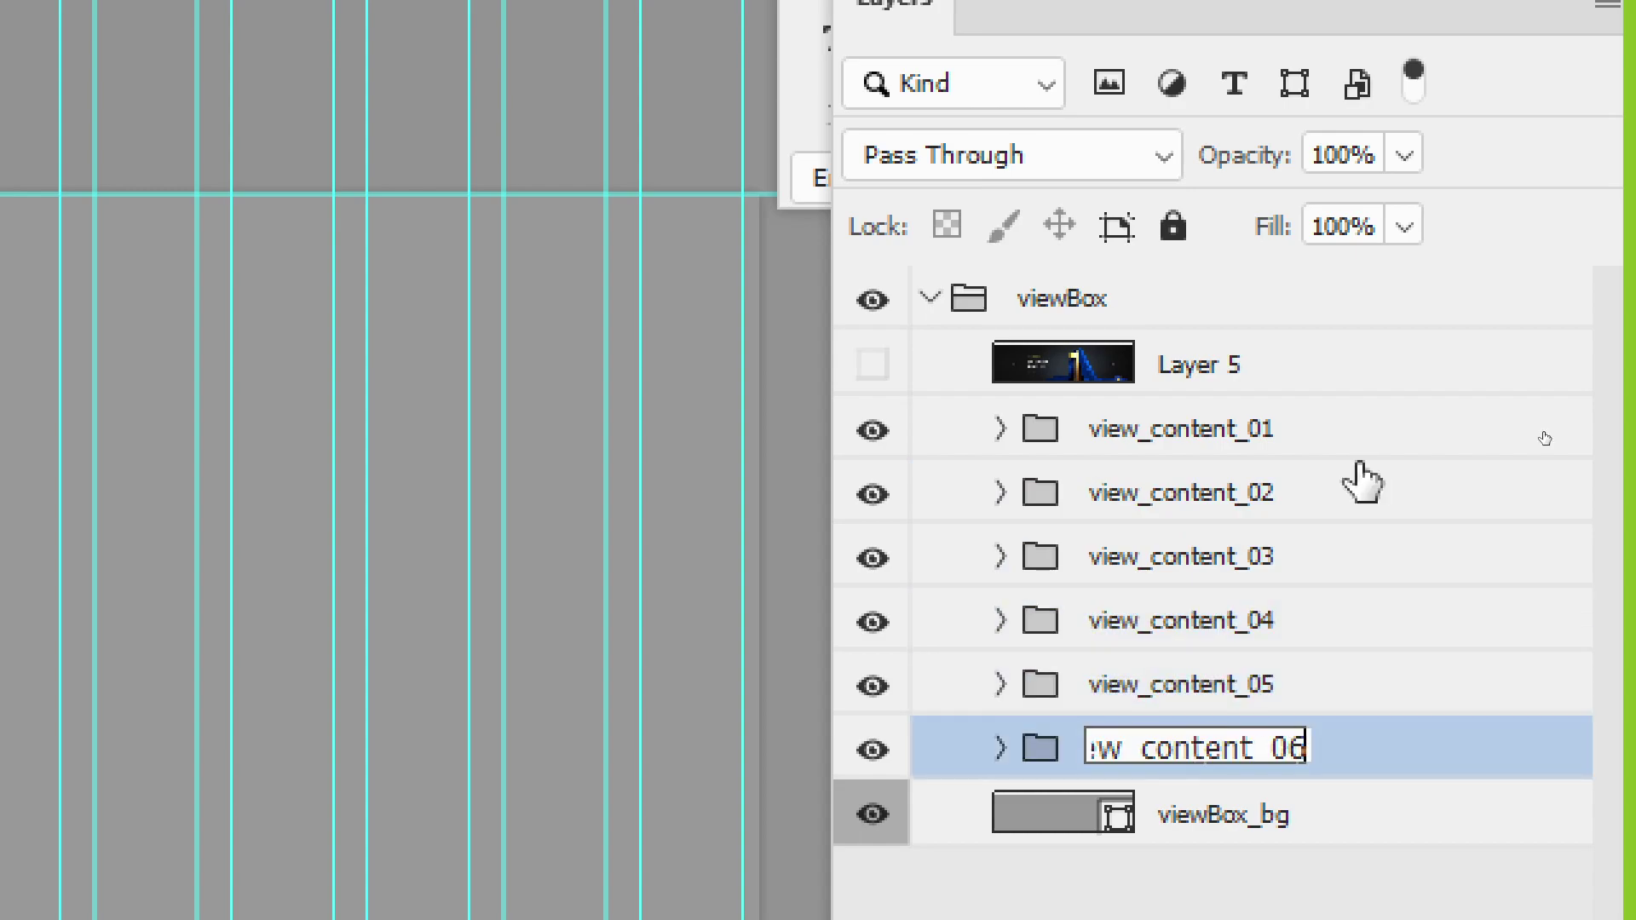
{"action": "key", "text": "Return"}
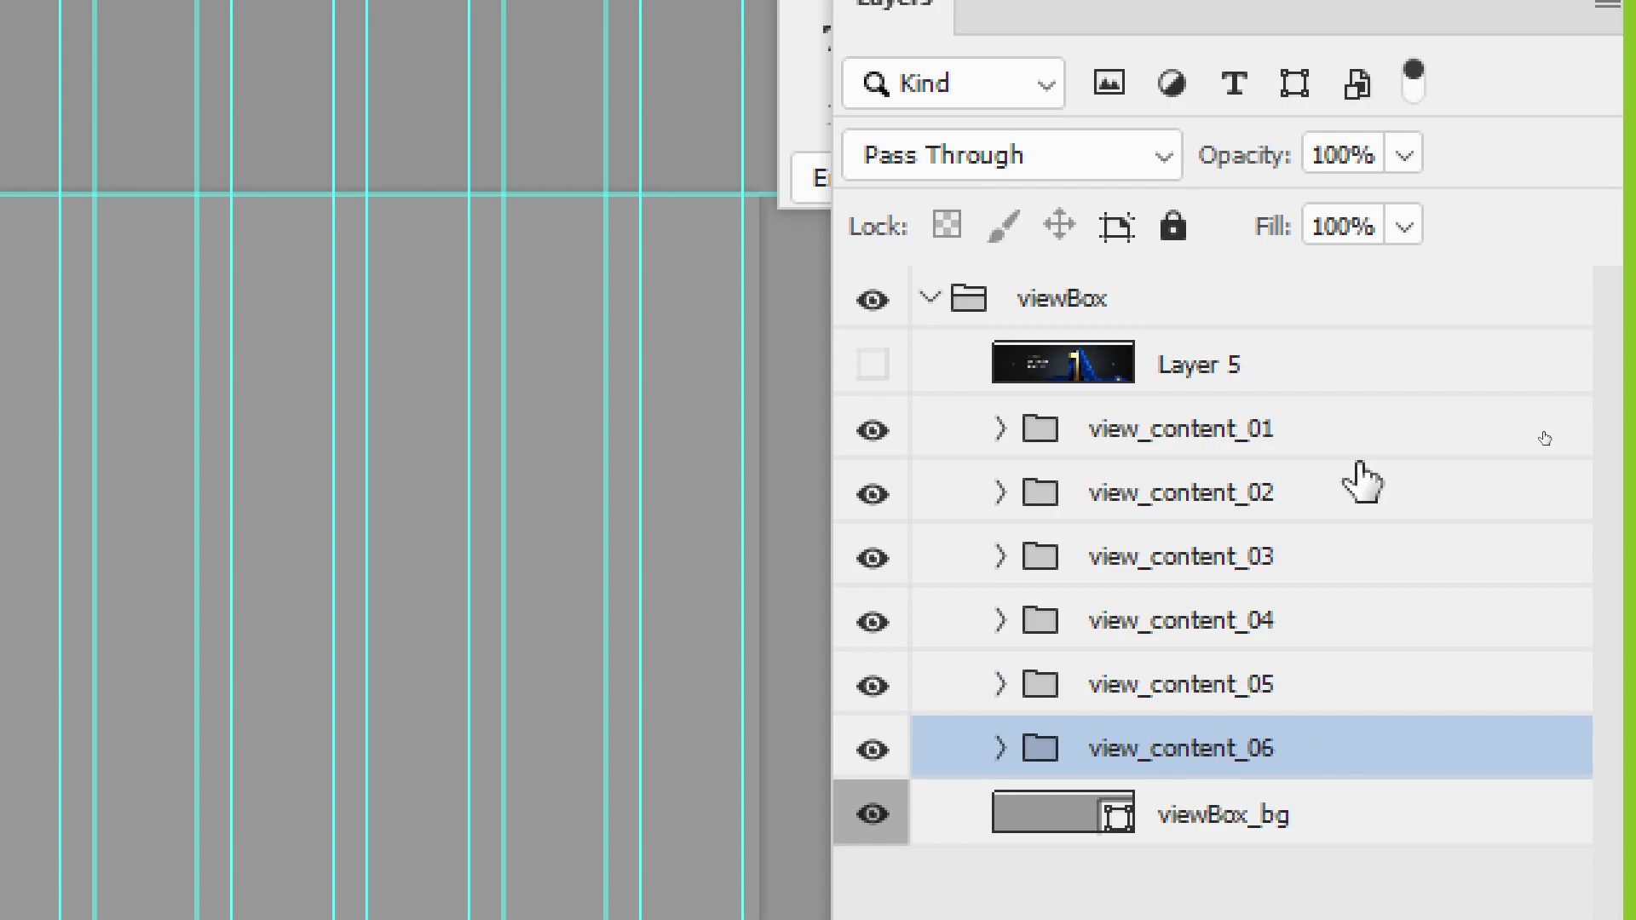
Select all six view_content groups, then briefly show Layer 5 to review the reference banner and hide it again
{"action": "left_click", "coordinate": [1360, 466], "text": "shift"}
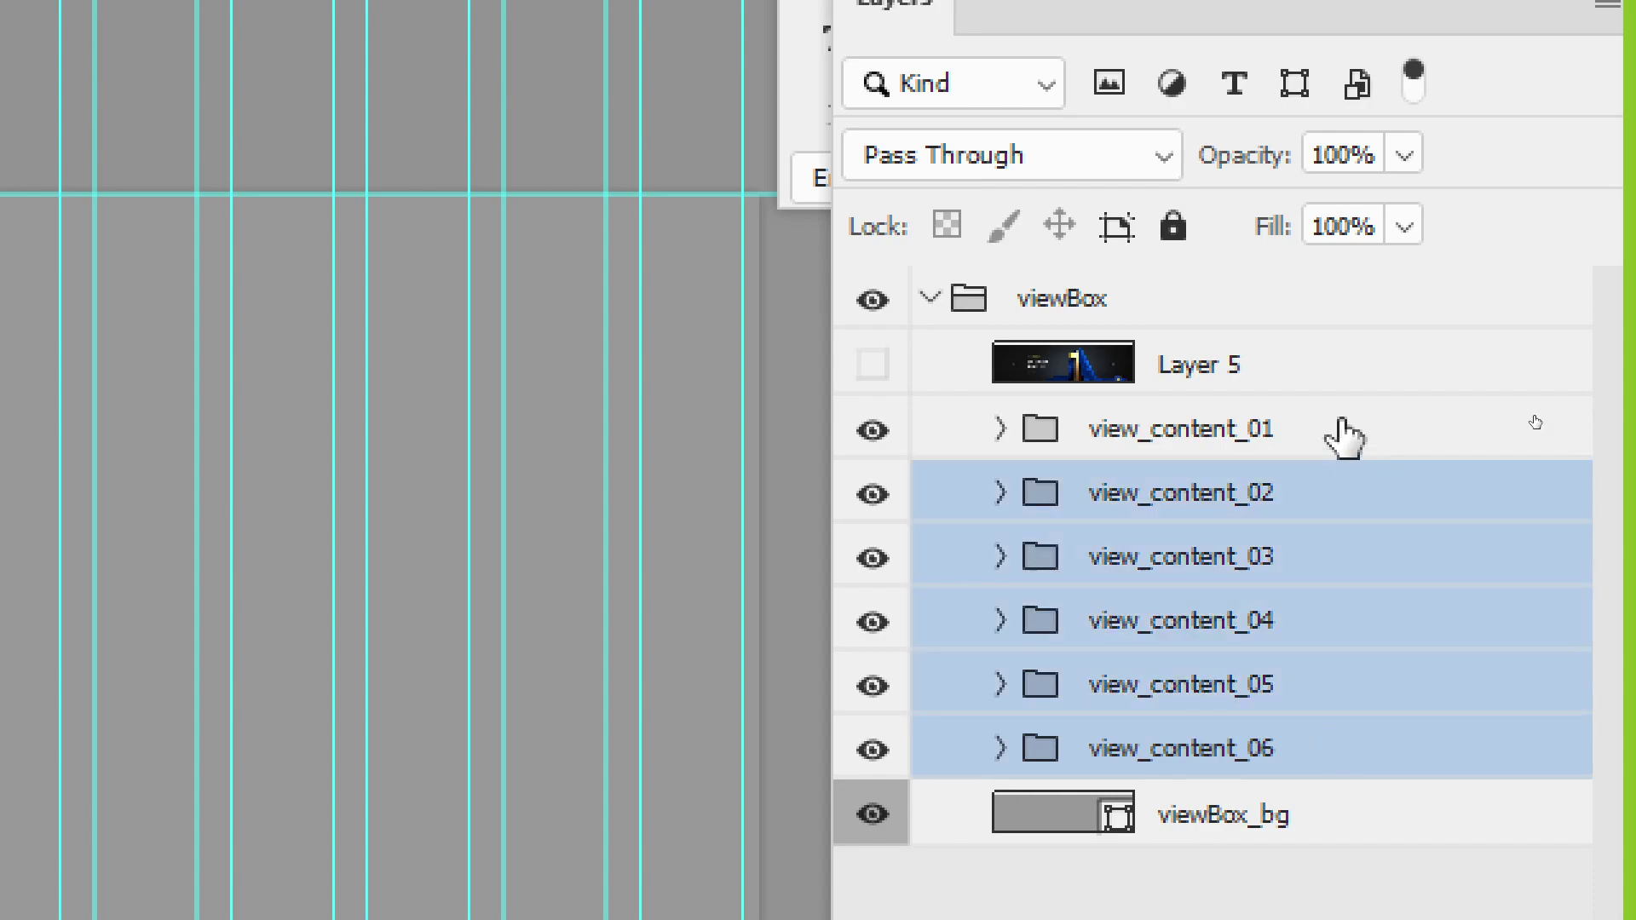
{"action": "left_click", "coordinate": [1341, 433], "text": "shift"}
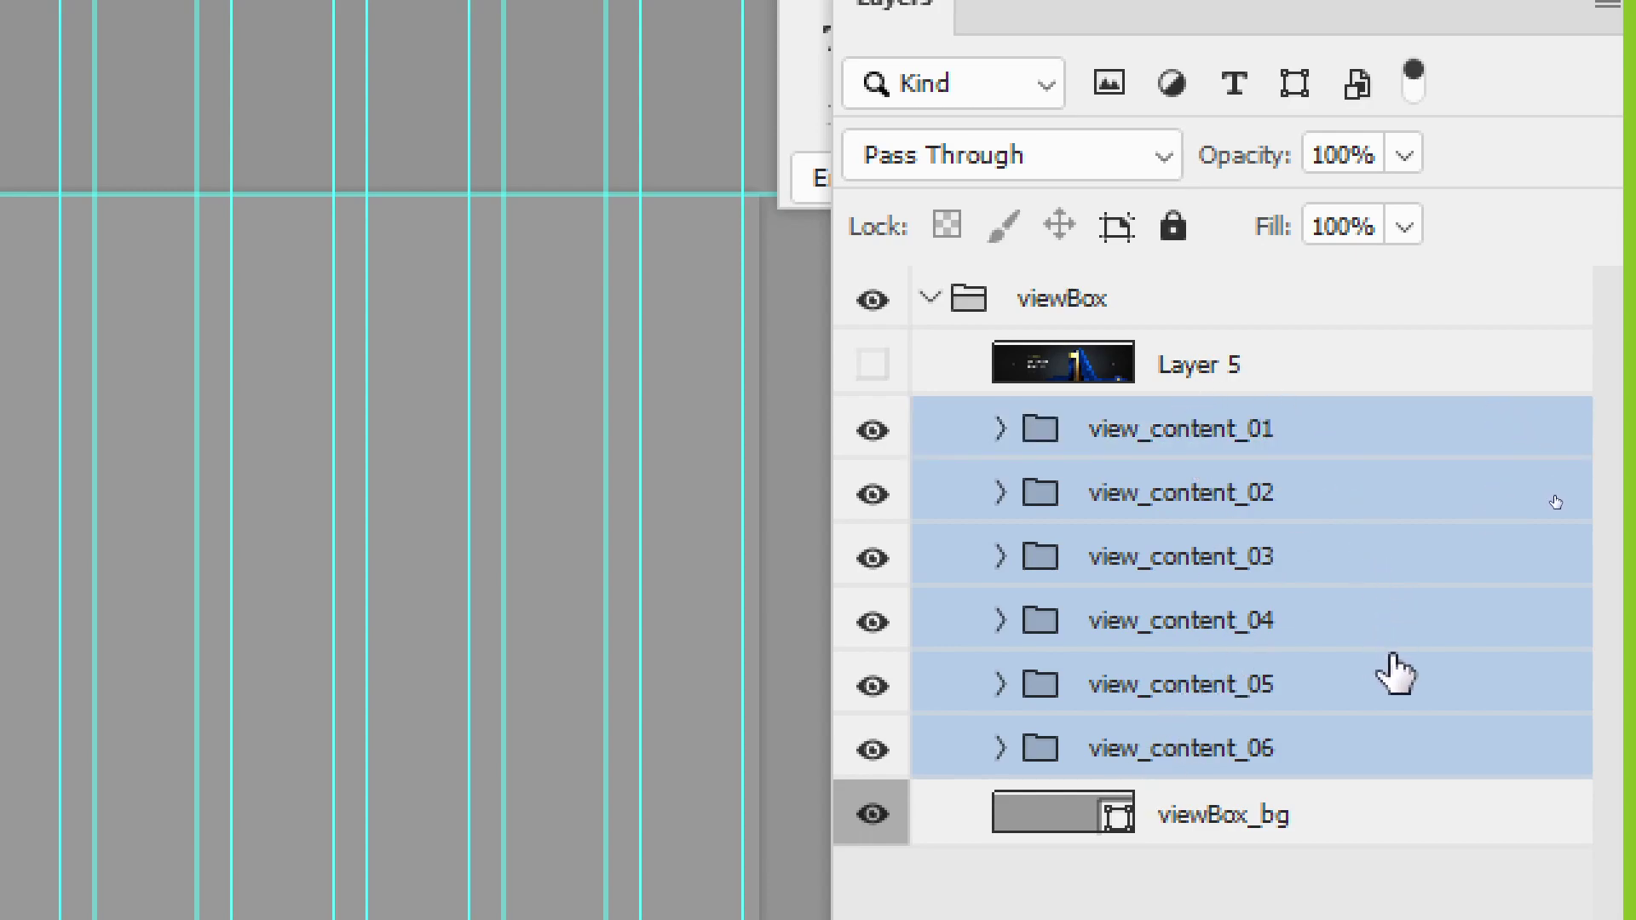
{"action": "left_click", "coordinate": [873, 366]}
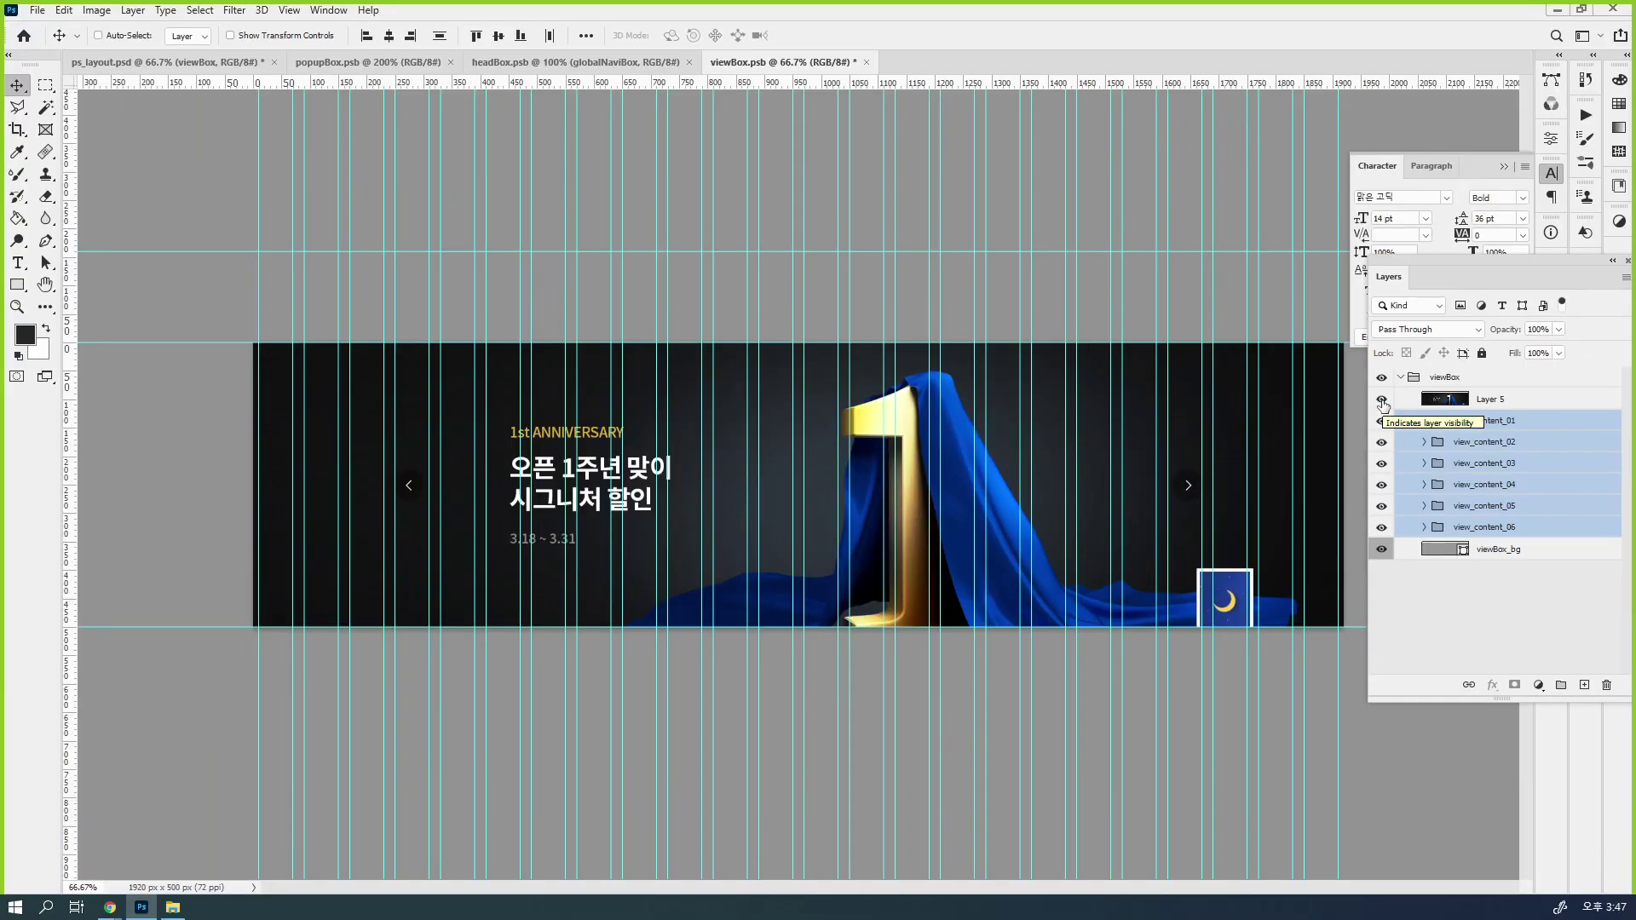
{"action": "key", "text": "ctrl"}
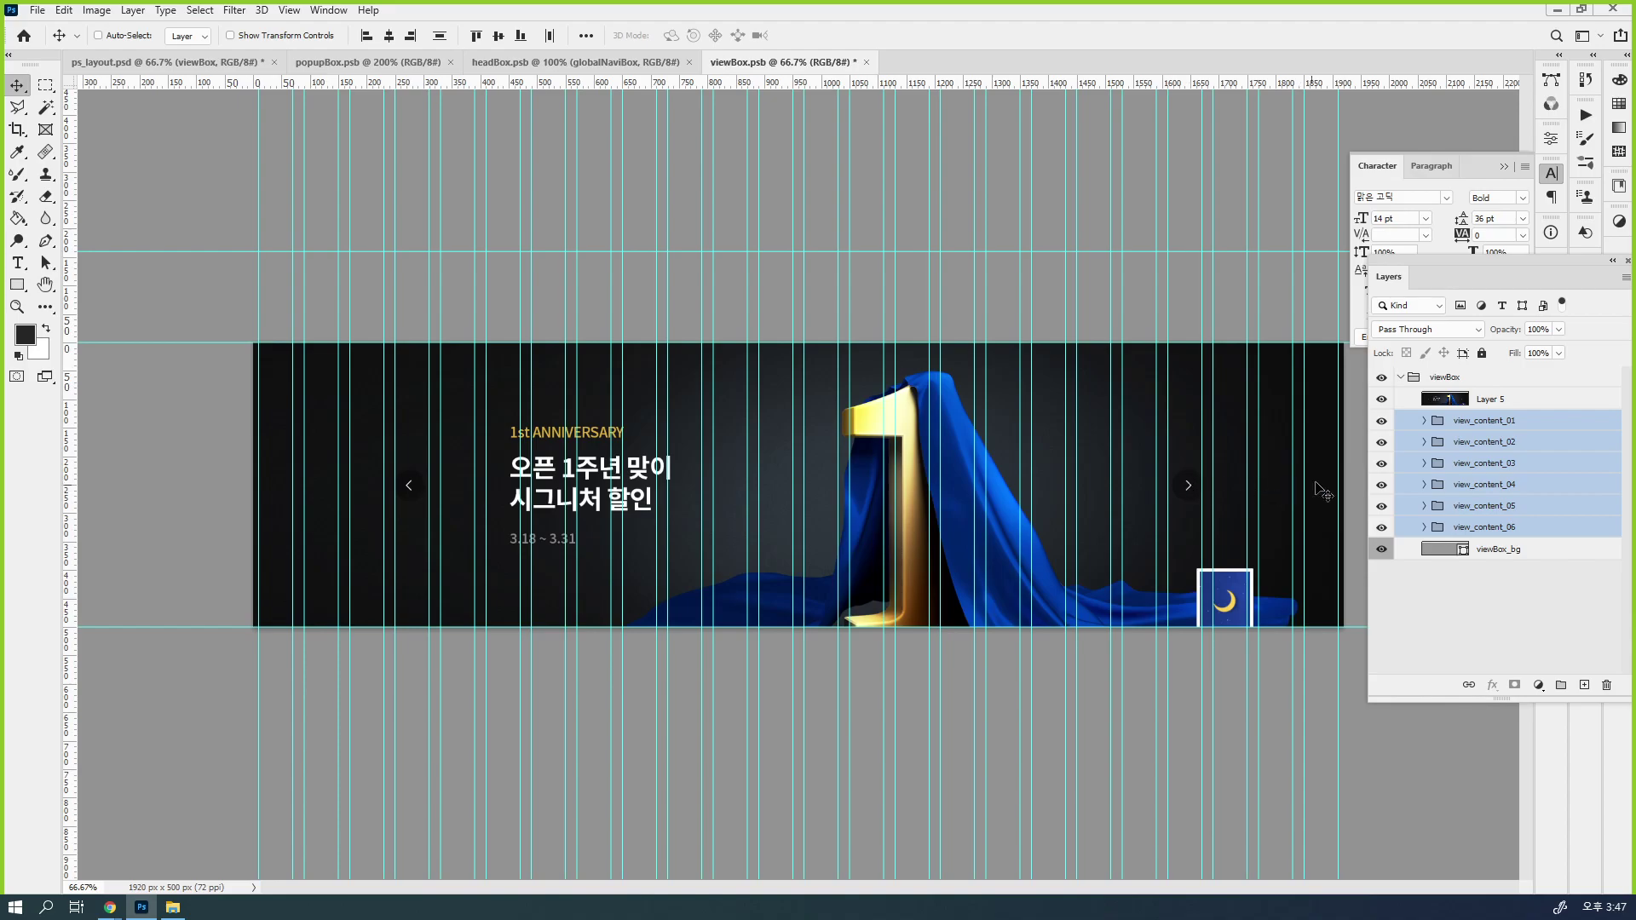
{"action": "left_click", "coordinate": [1381, 399]}
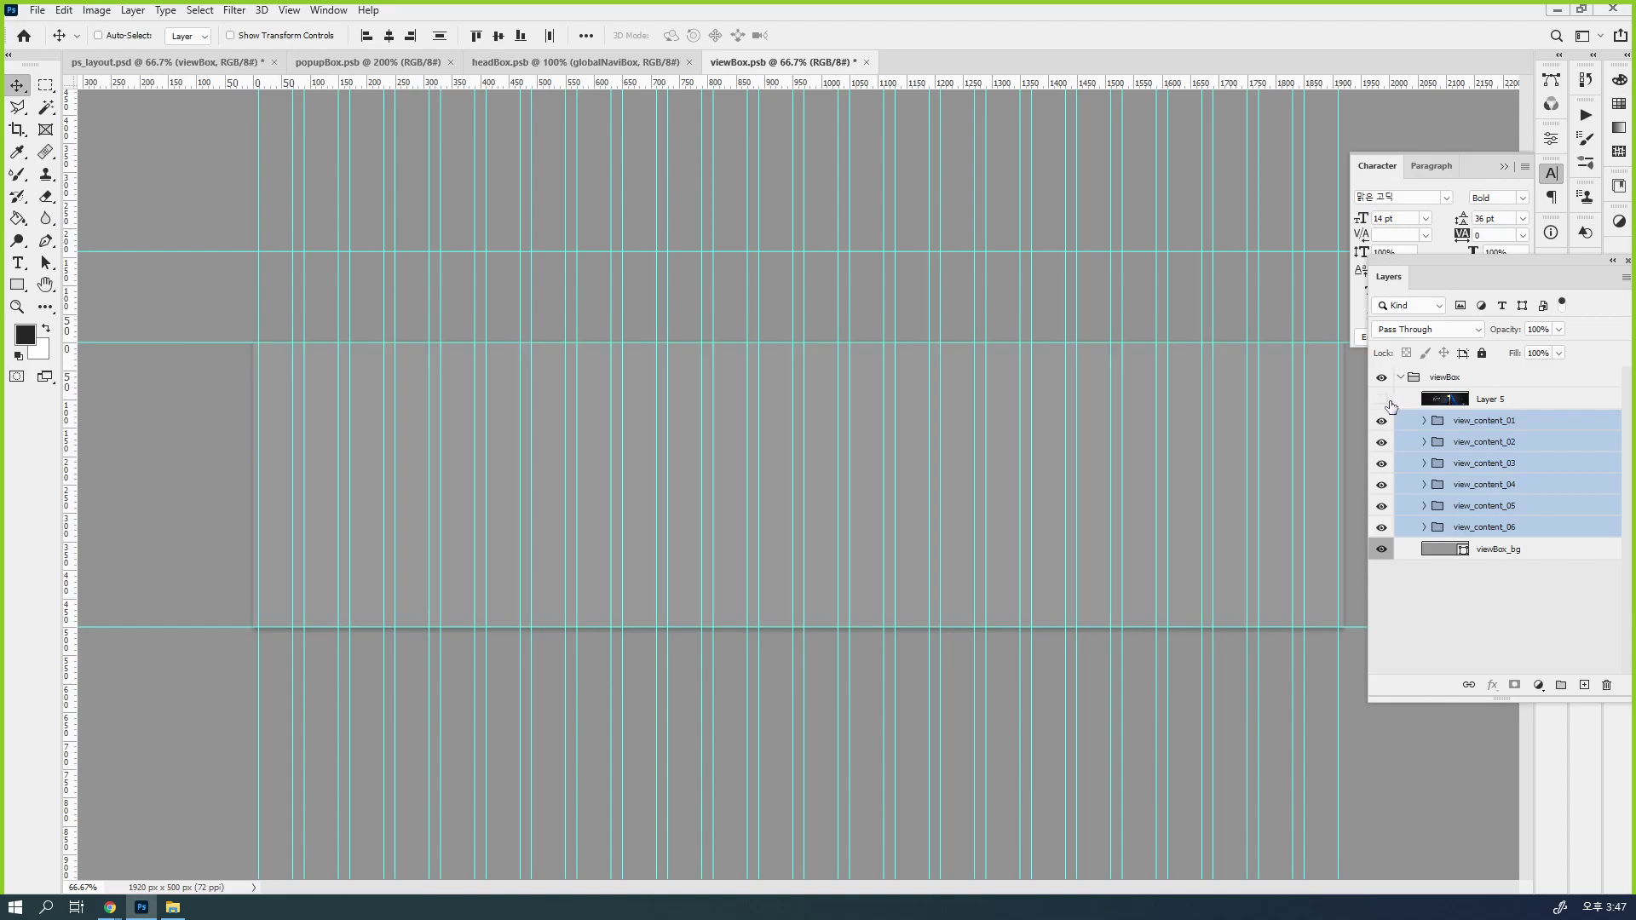
Rename the background shape layer inside the view_content_01 group as view_con_01_frame
{"action": "left_click", "coordinate": [1423, 421]}
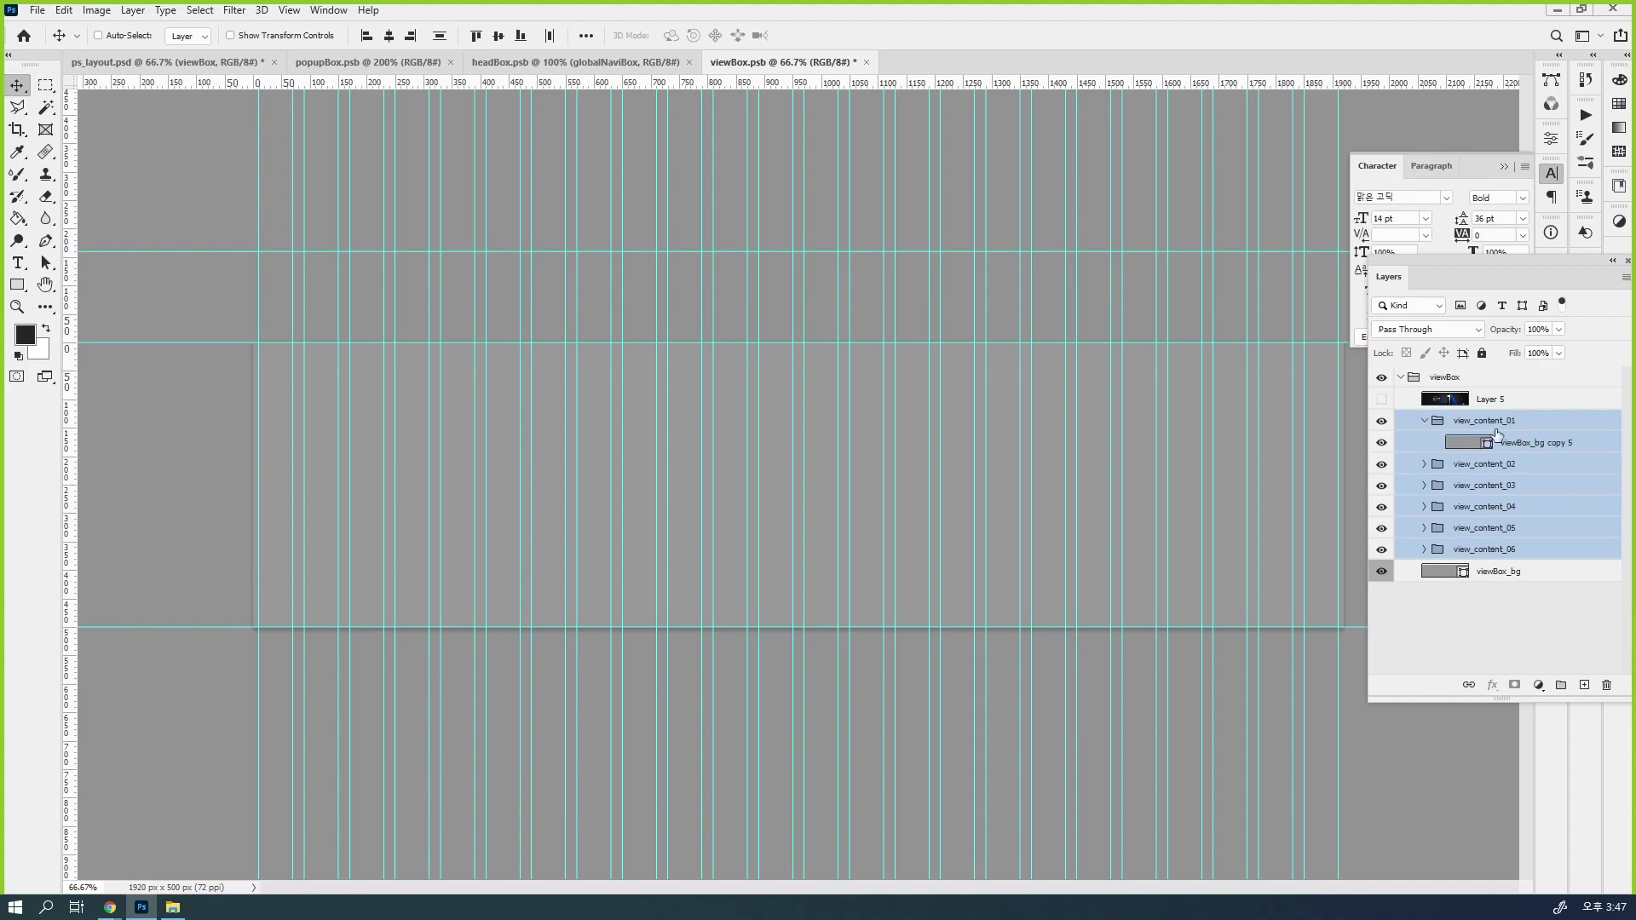
{"action": "left_click", "coordinate": [1548, 447]}
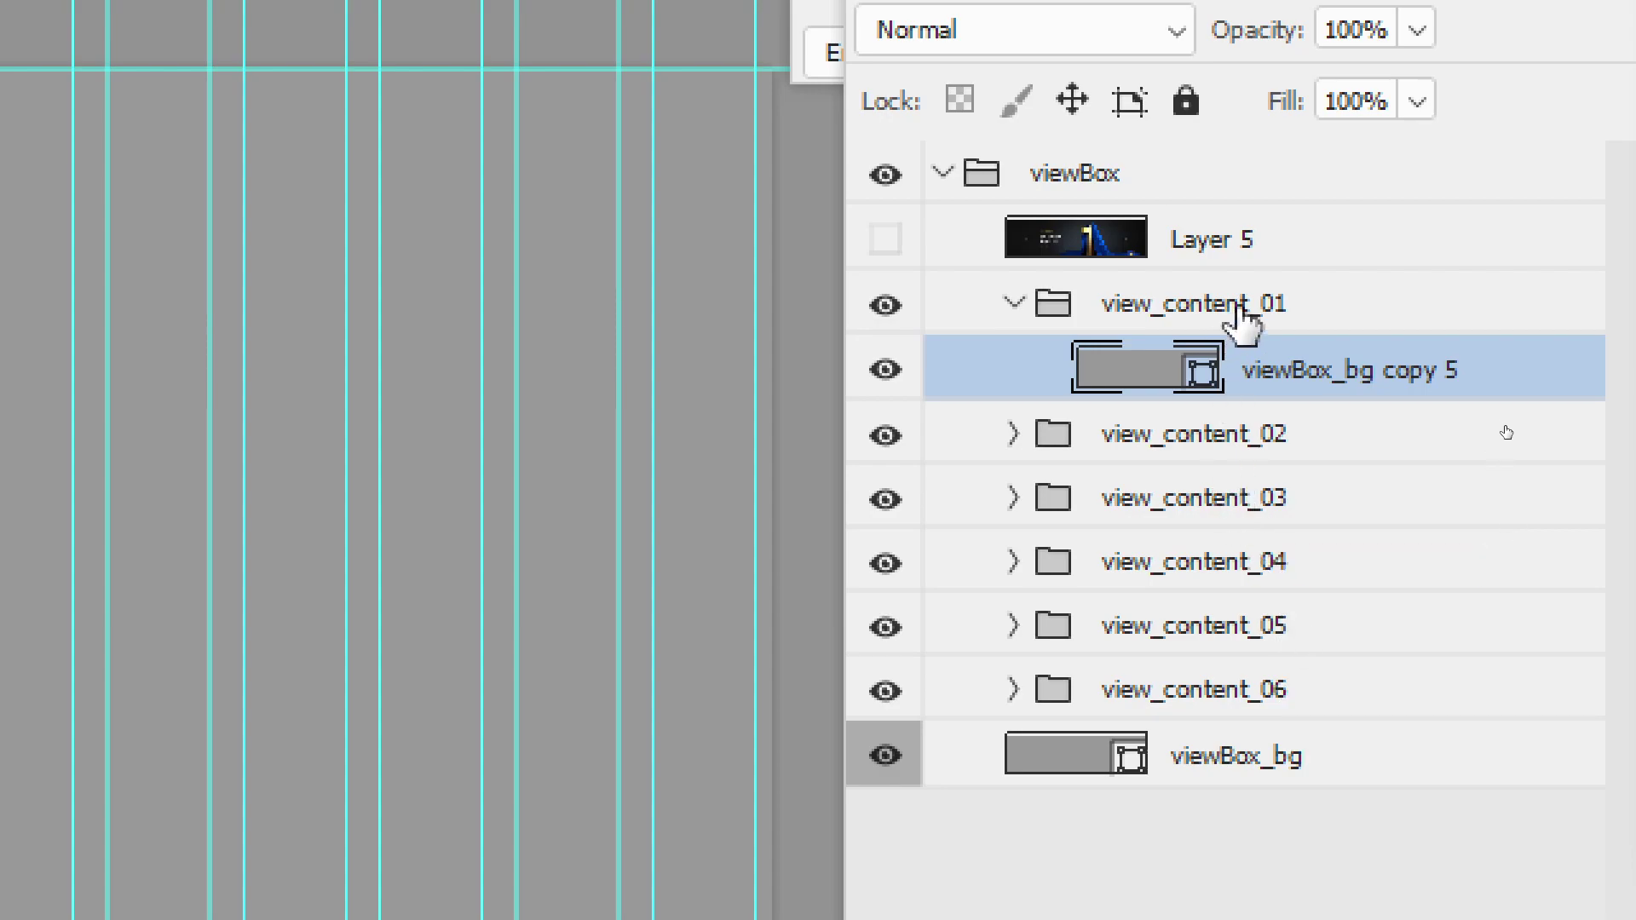
{"action": "double_click", "coordinate": [1286, 373]}
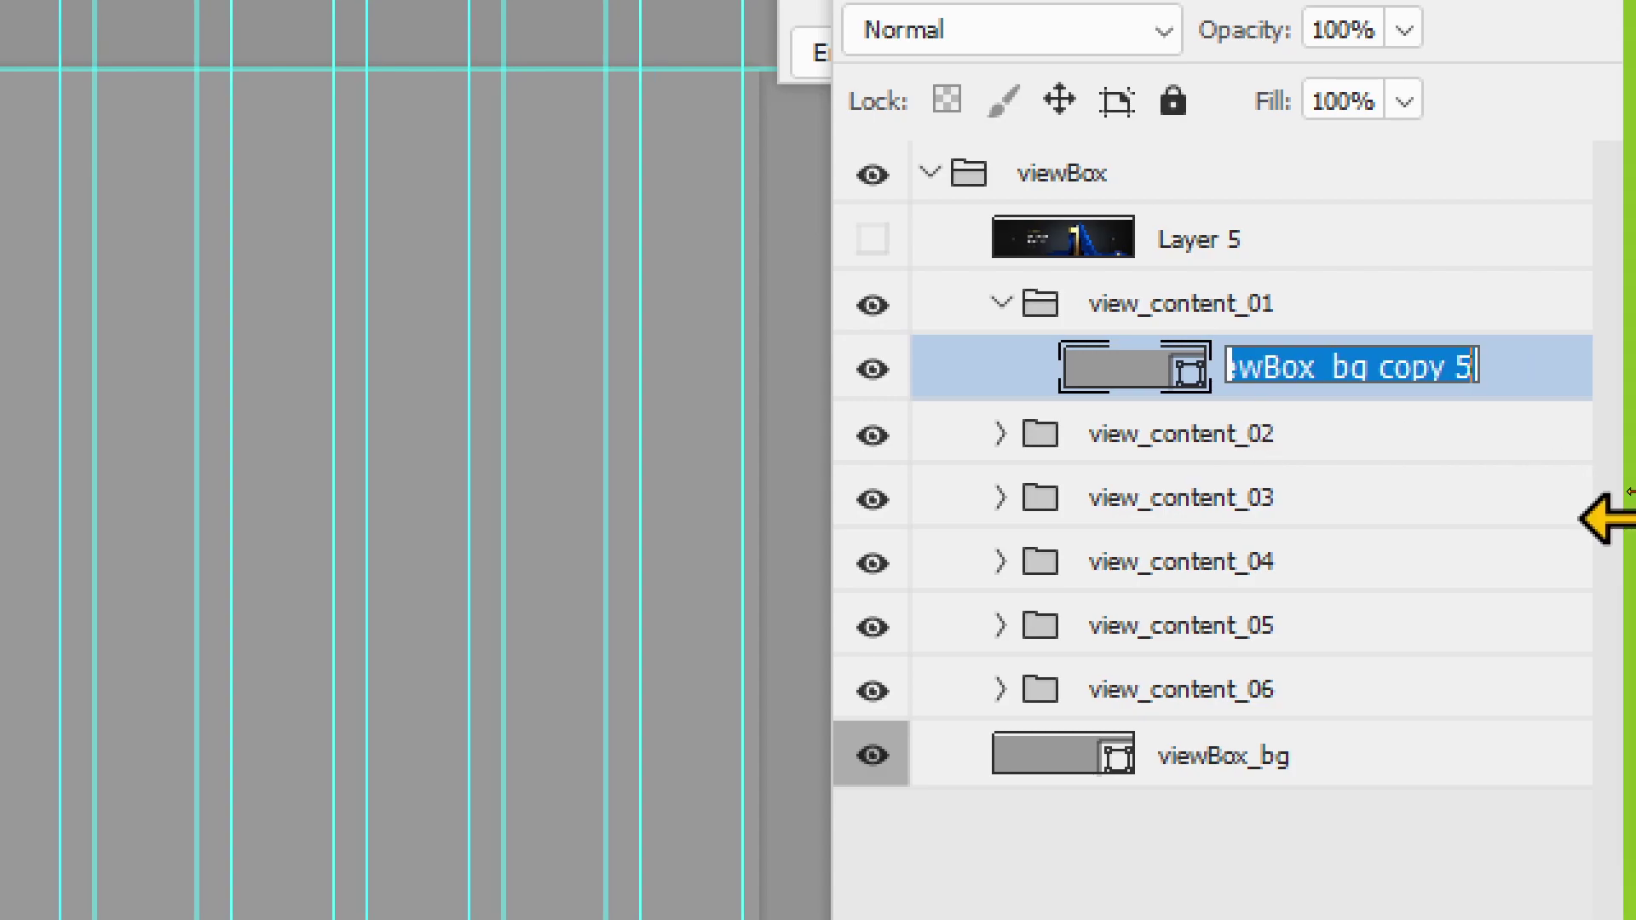
{"action": "type", "text": "view_con"}
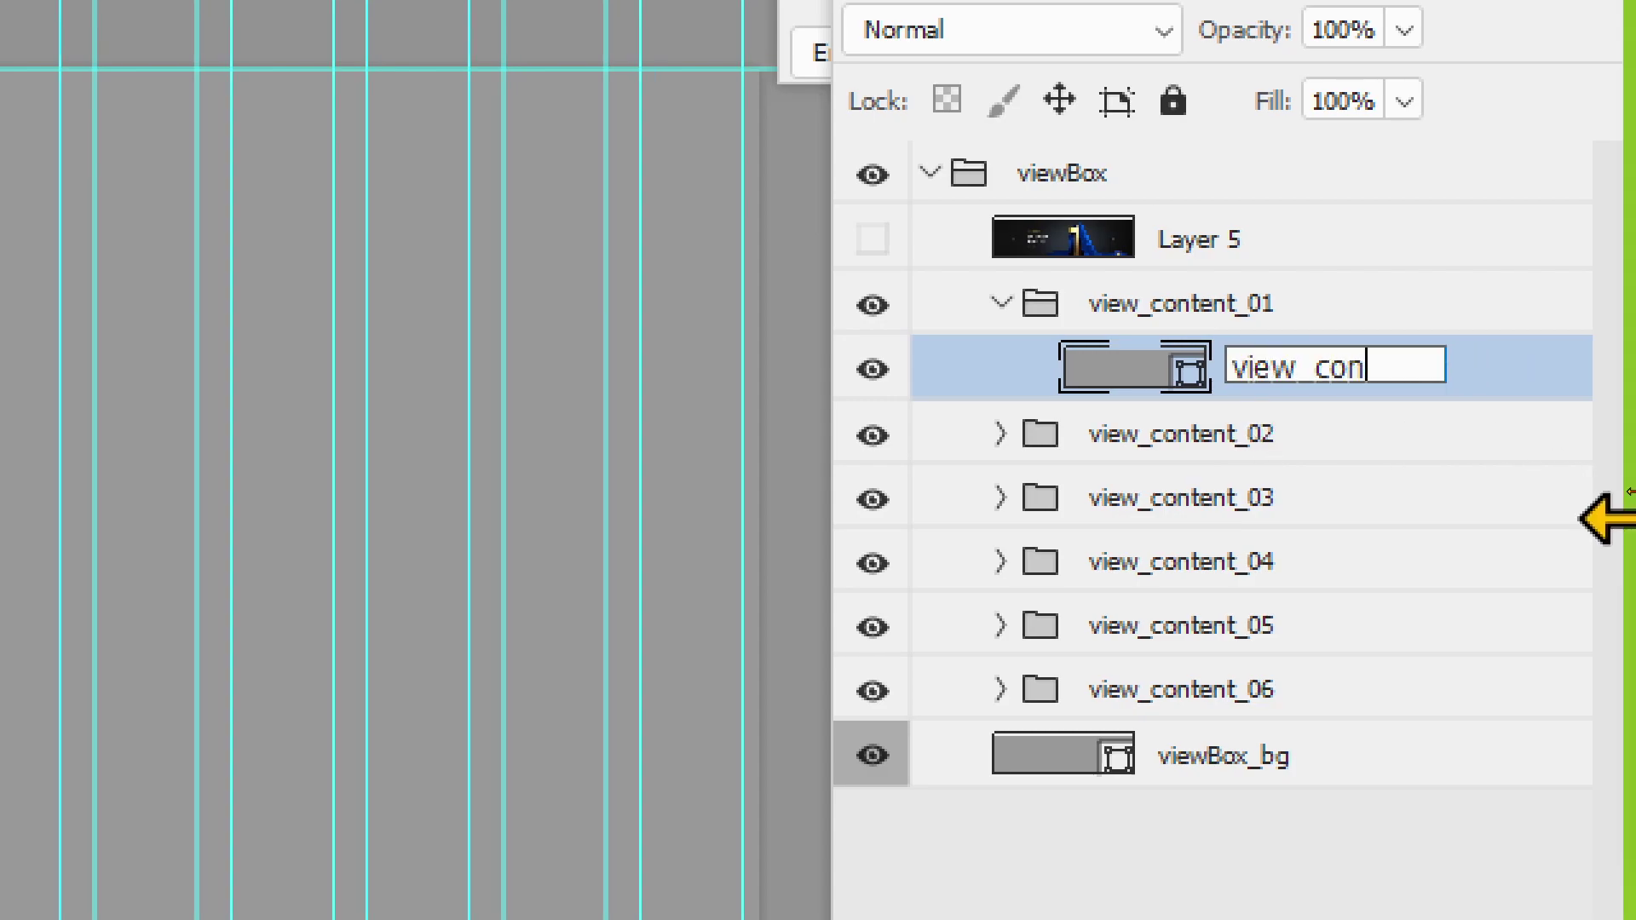
{"action": "type", "text": "_frame"}
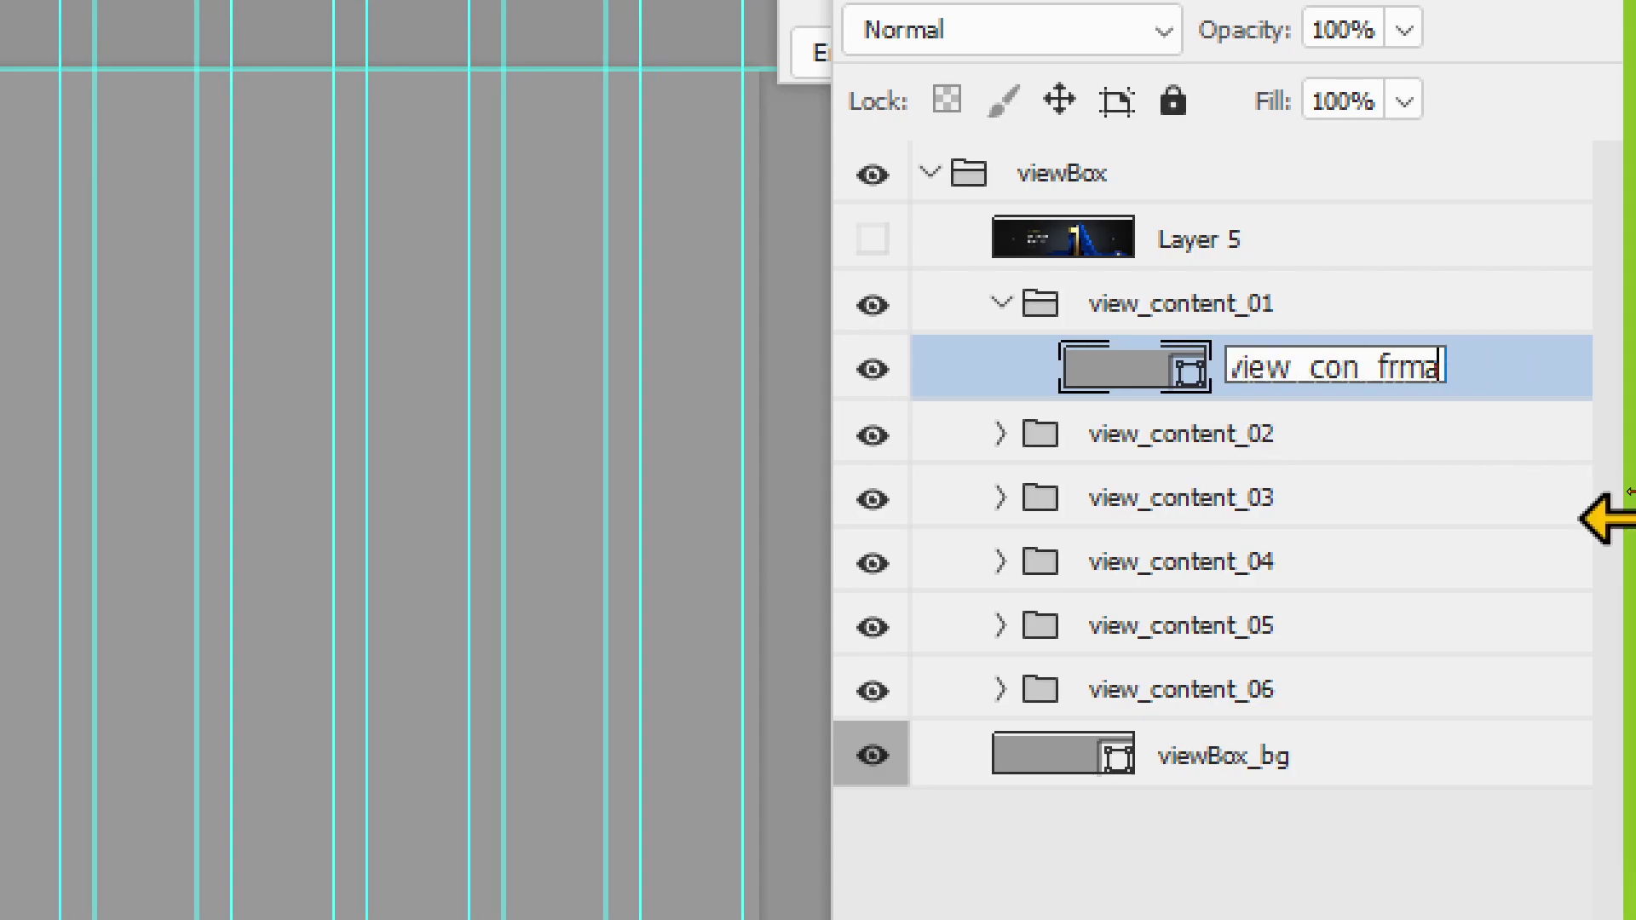
{"action": "key", "text": "BackSpace"}
{"action": "key", "text": "BackSpace"}
{"action": "key", "text": "BackSpace"}
{"action": "key", "text": "BackSpace"}
{"action": "key", "text": "BackSpace"}
{"action": "type", "text": "frame"}
{"action": "key", "text": "Return"}
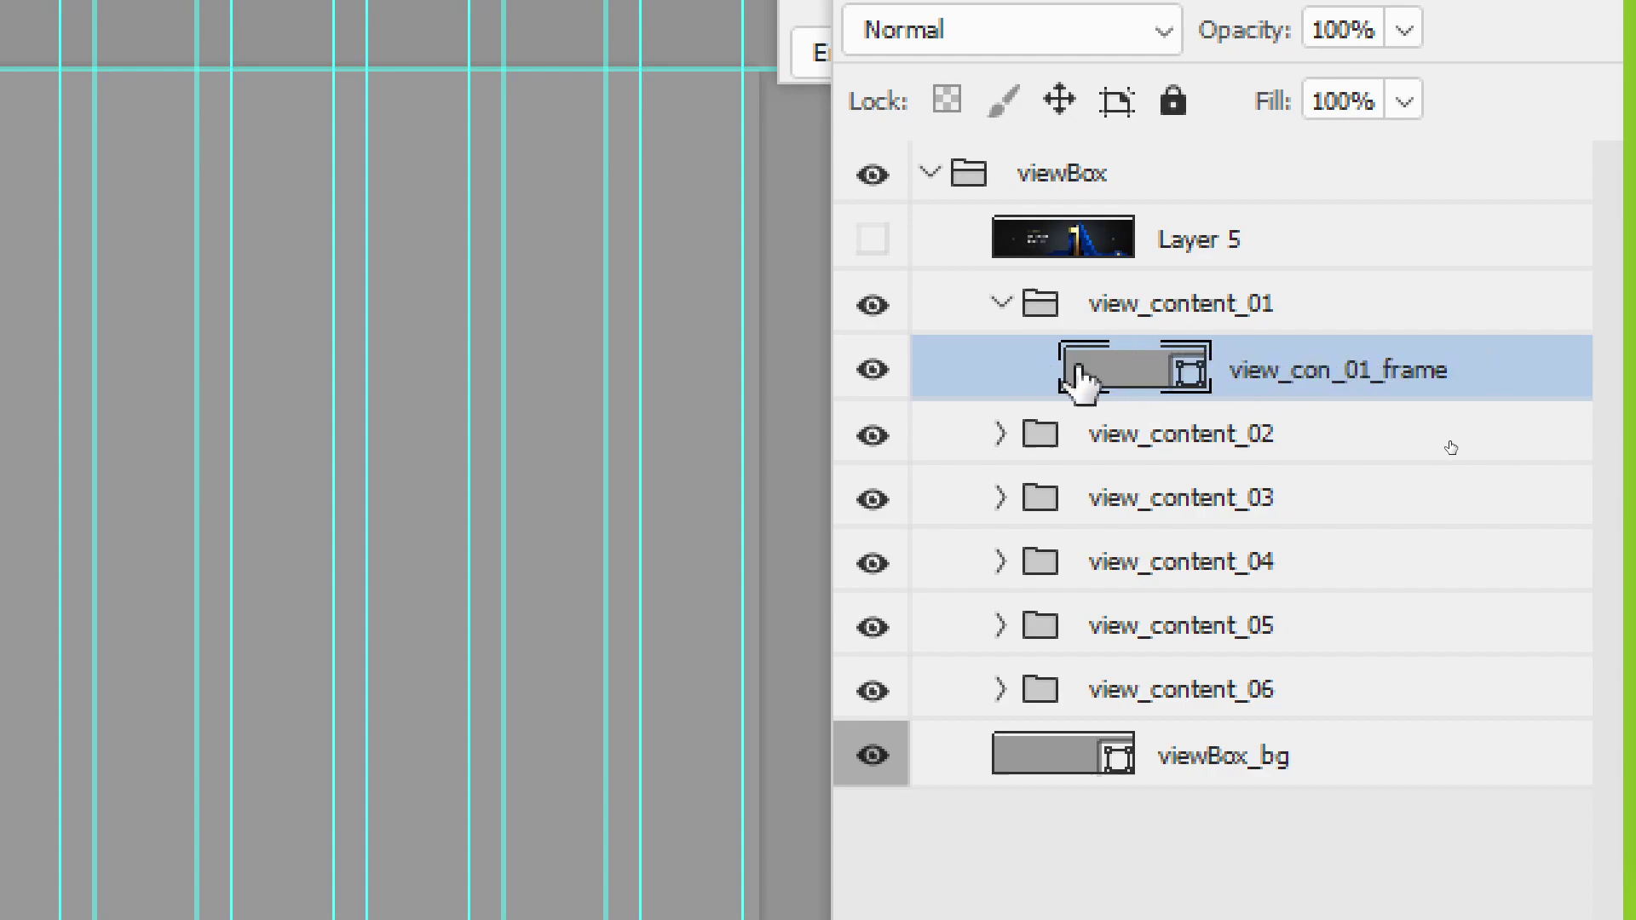
Hide the view_content_02 to view_content_06 groups and viewBox_bg, toggling view_con_01_frame to check it and leaving it shown
{"action": "left_click", "coordinate": [872, 371]}
{"action": "left_click", "coordinate": [872, 370]}
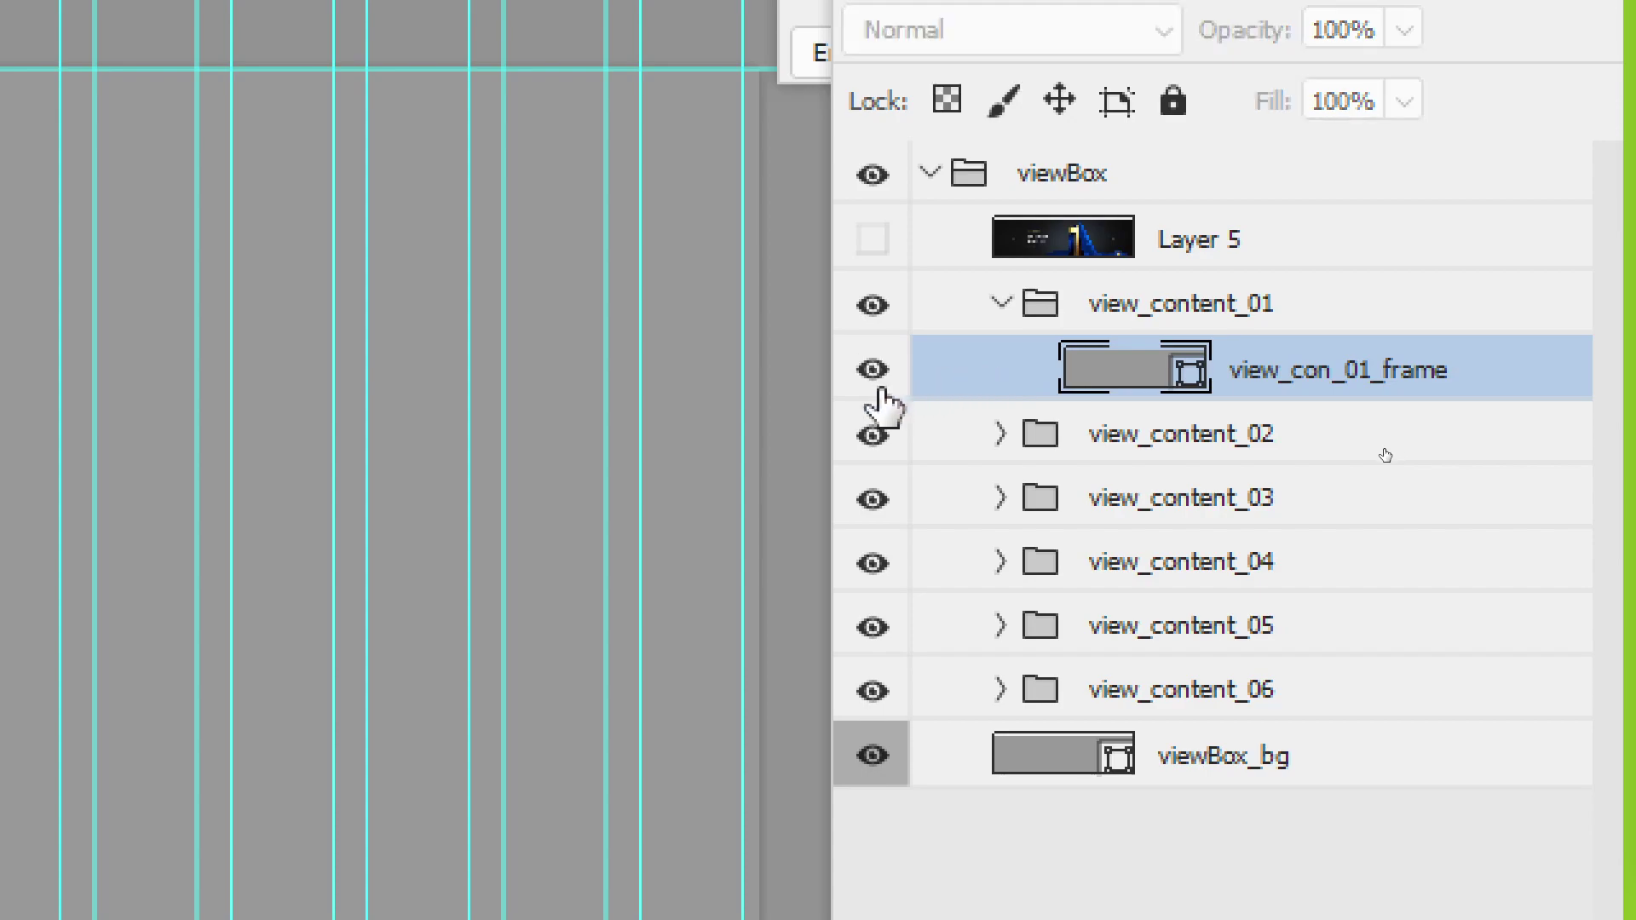
{"action": "left_click_drag", "start_coordinate": [872, 430], "coordinate": [867, 693]}
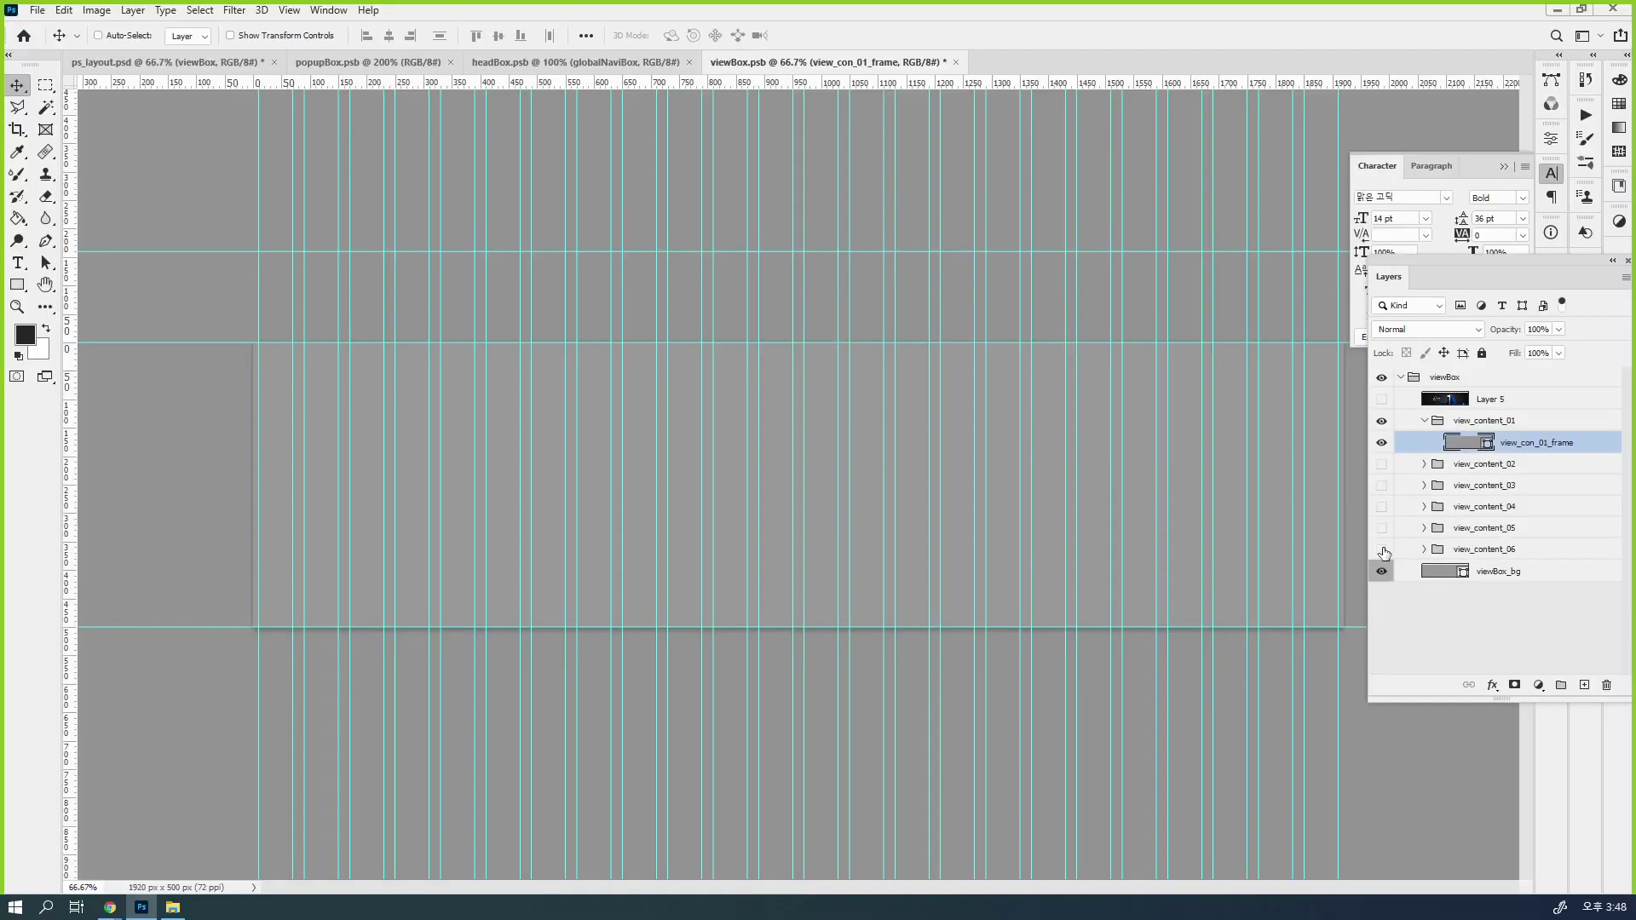
{"action": "left_click", "coordinate": [1381, 444]}
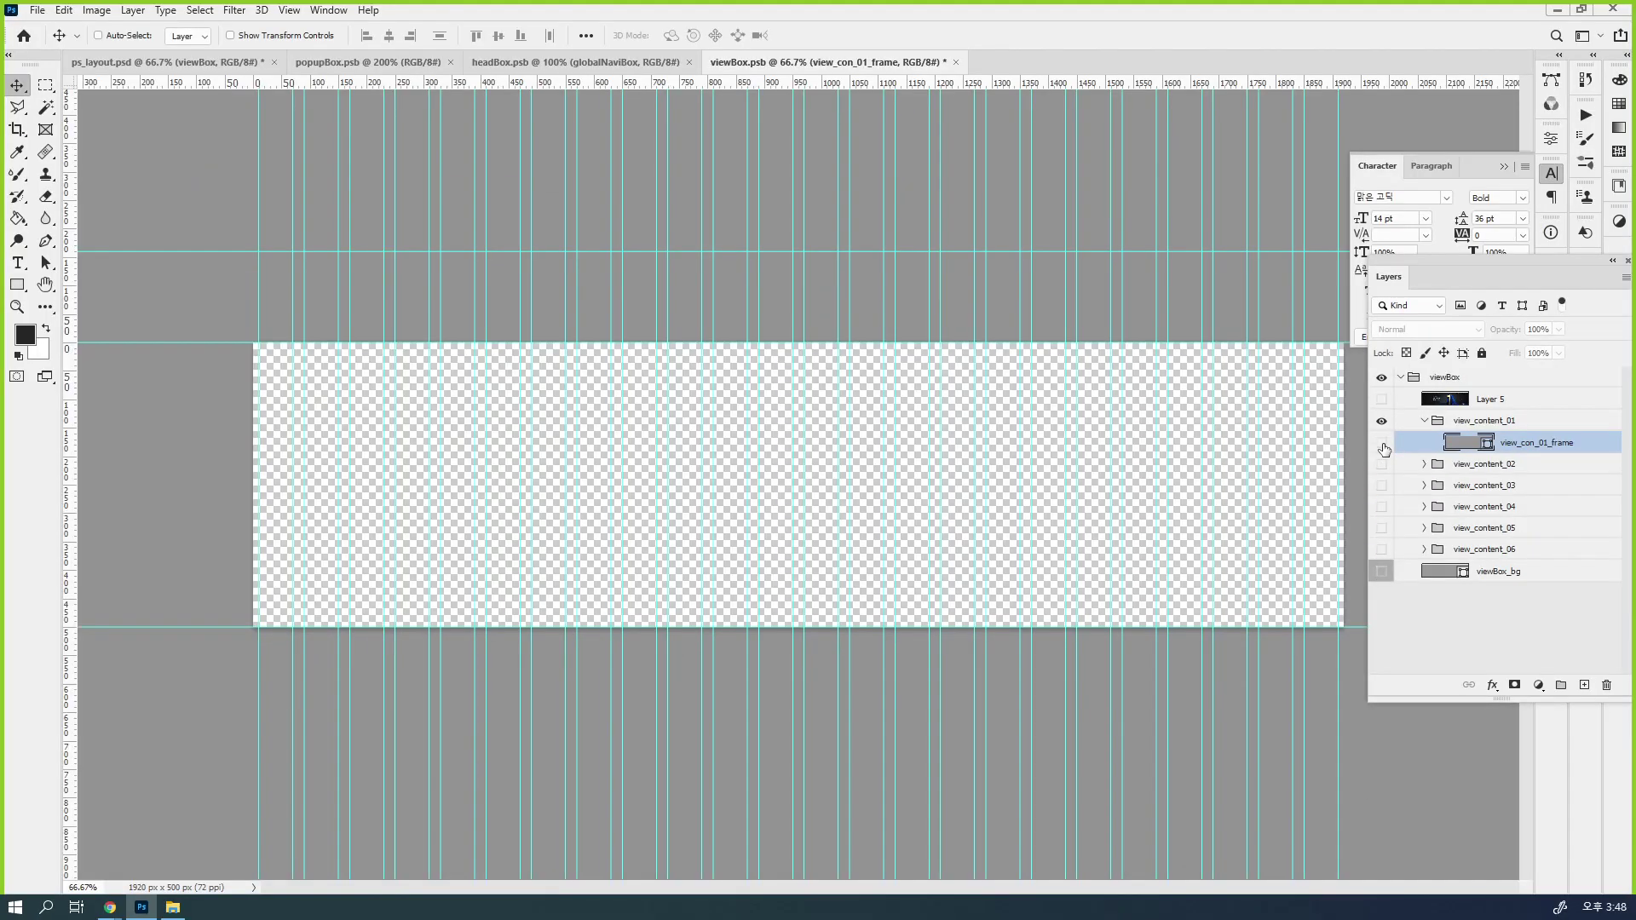
{"action": "left_click", "coordinate": [1382, 444]}
{"action": "left_click", "coordinate": [1381, 444]}
{"action": "left_click", "coordinate": [1382, 443]}
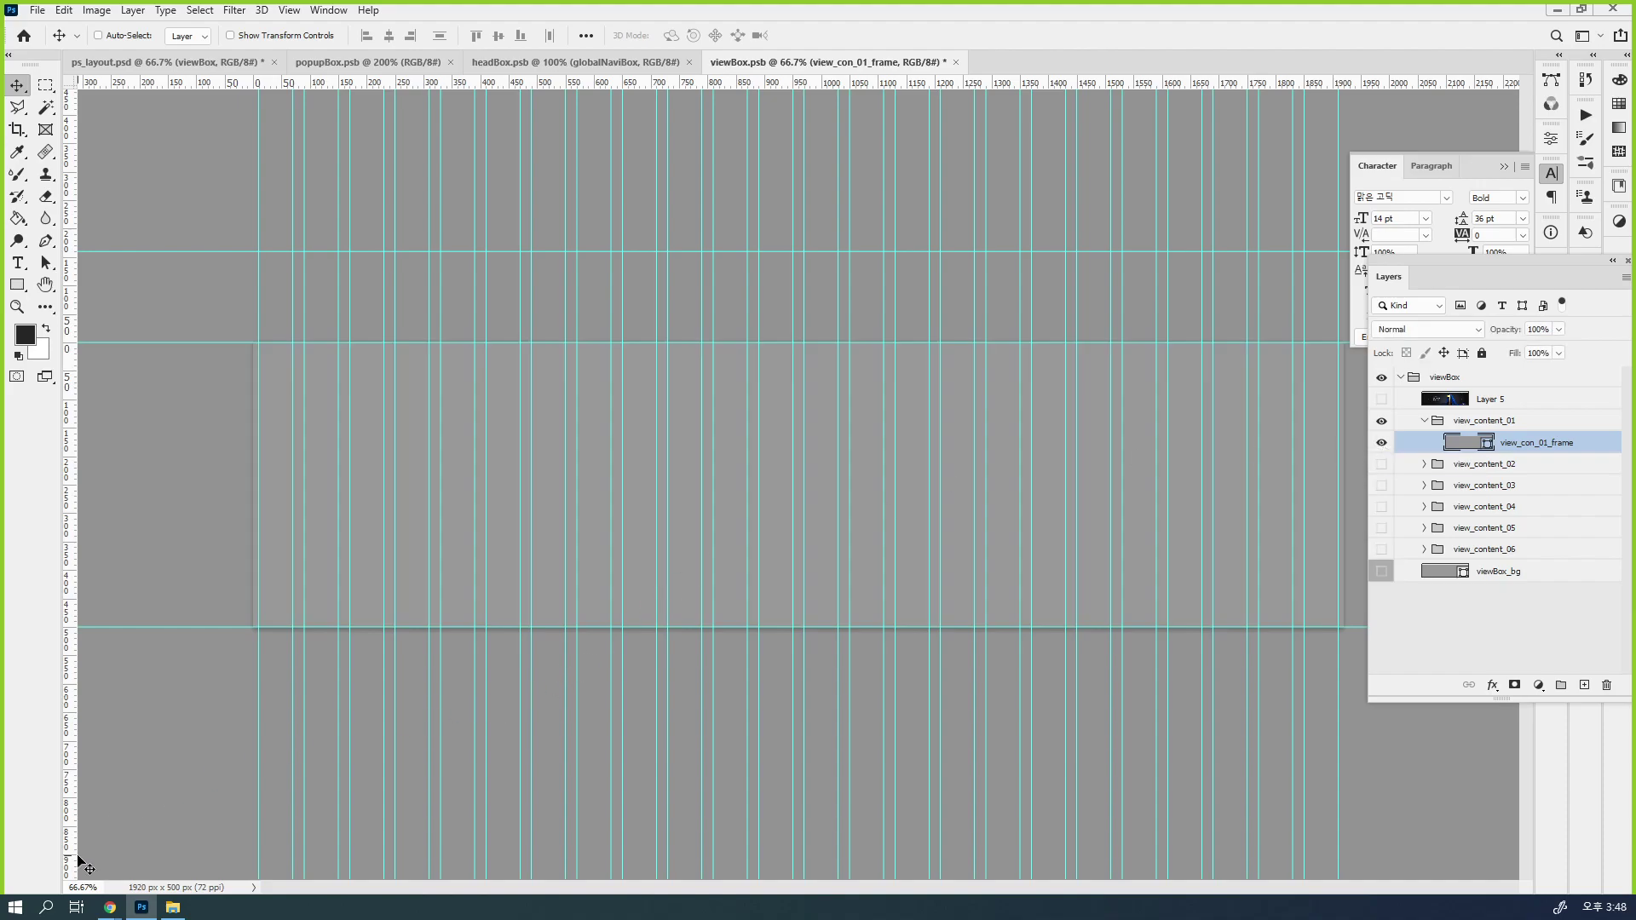
Switch to the GREATING site in Chrome and advance the main banner to its next slide
{"action": "mouse_move", "coordinate": [104, 911]}
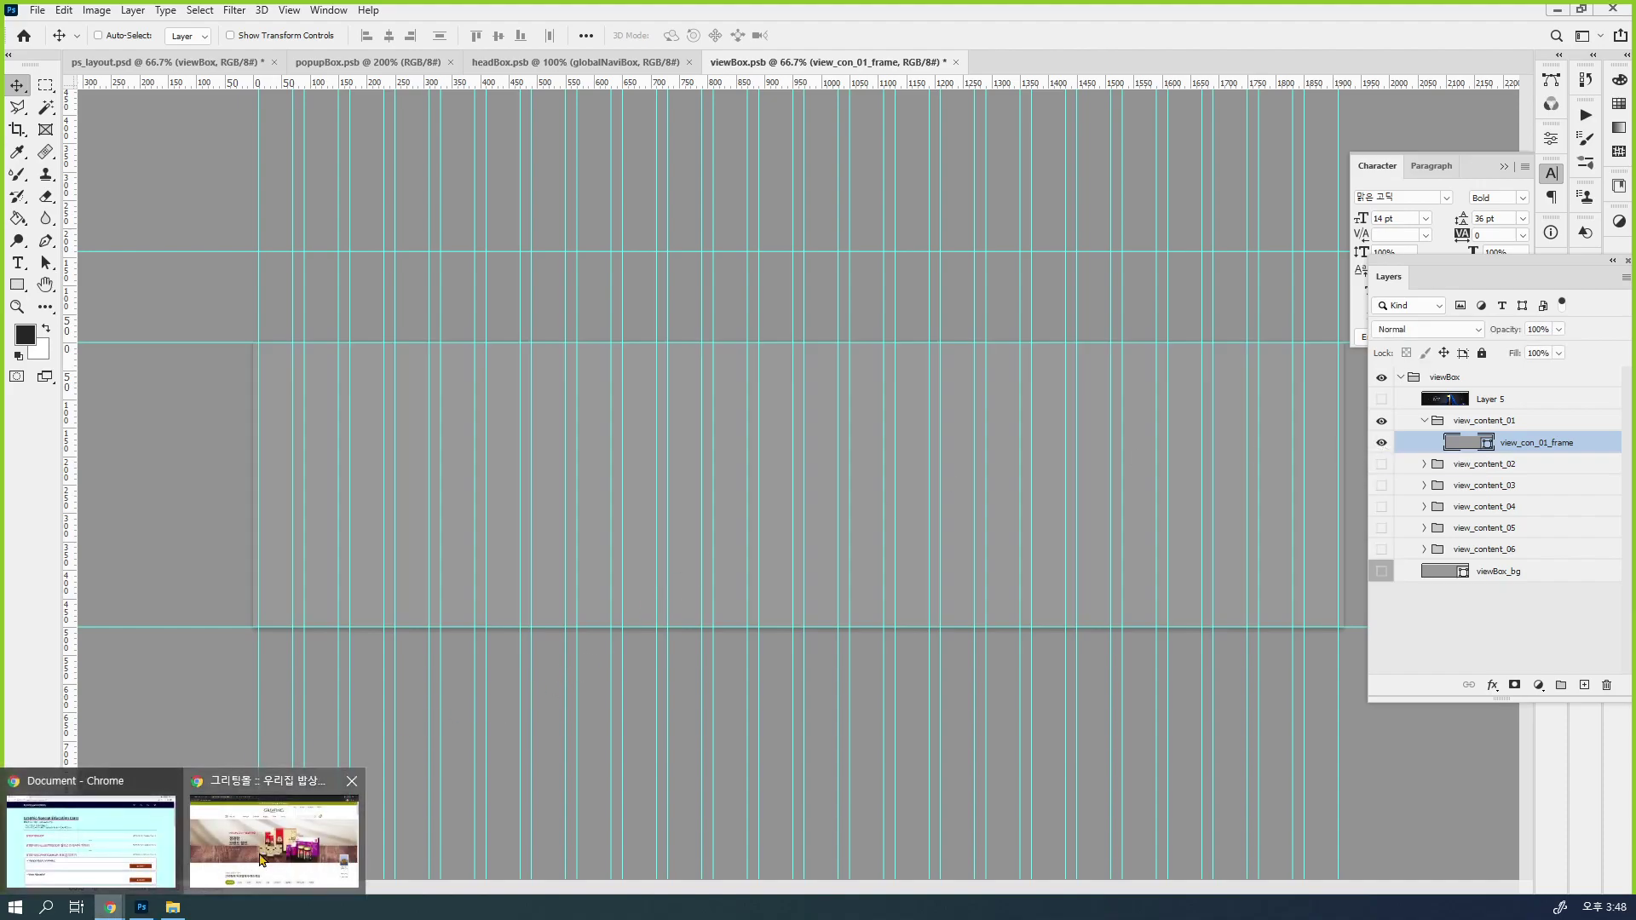
{"action": "left_click", "coordinate": [272, 831]}
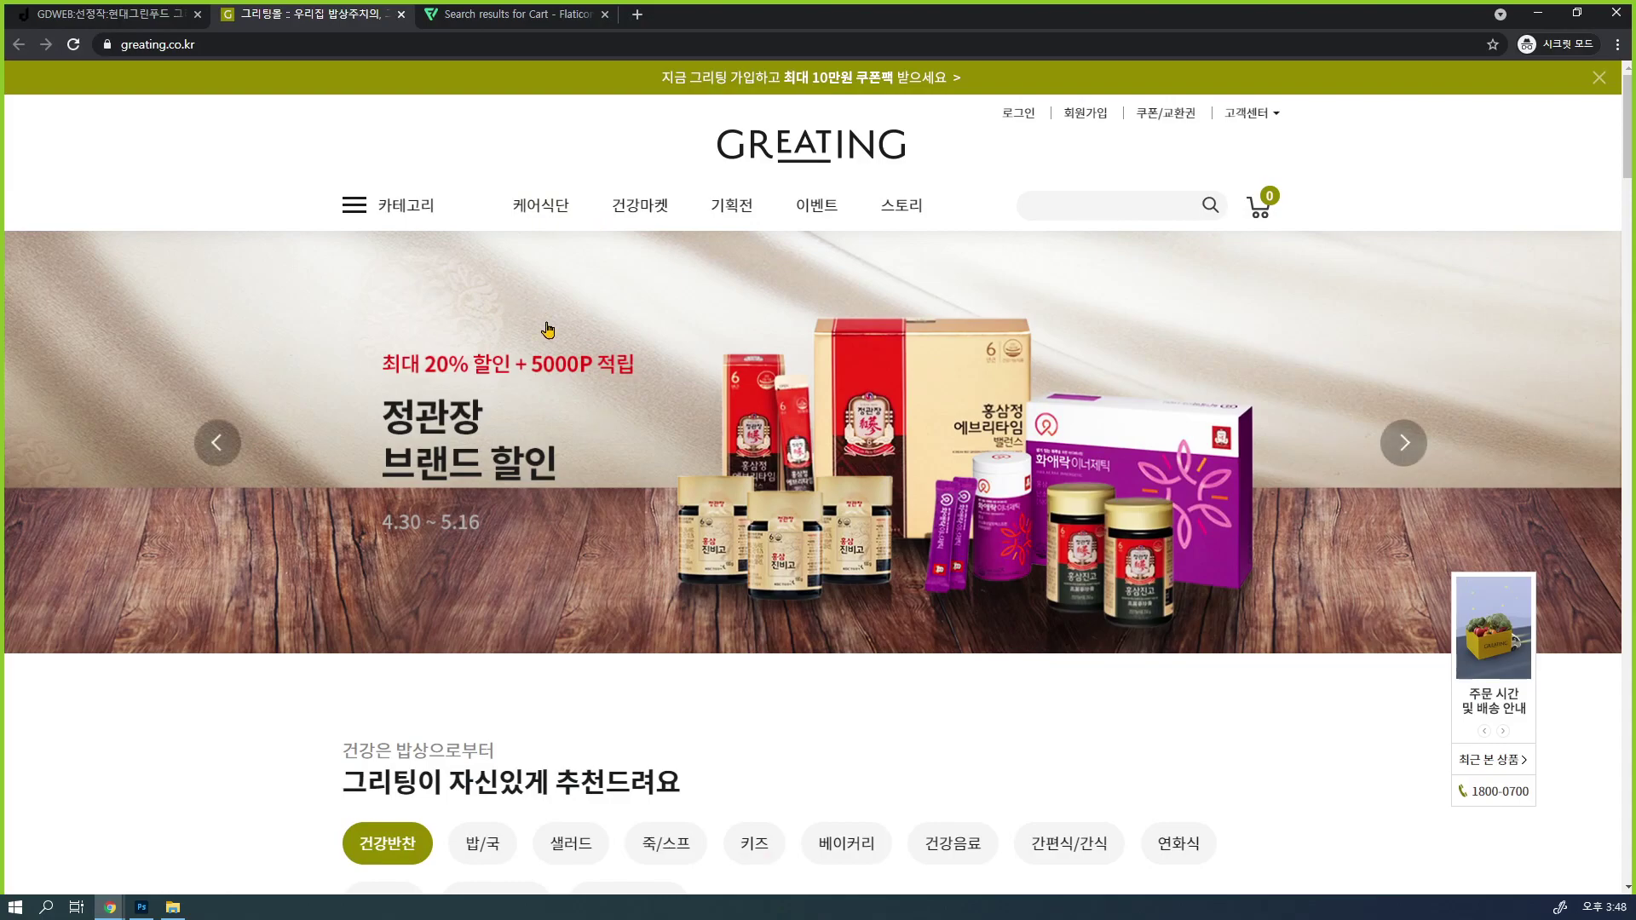
{"action": "left_click", "coordinate": [1399, 443]}
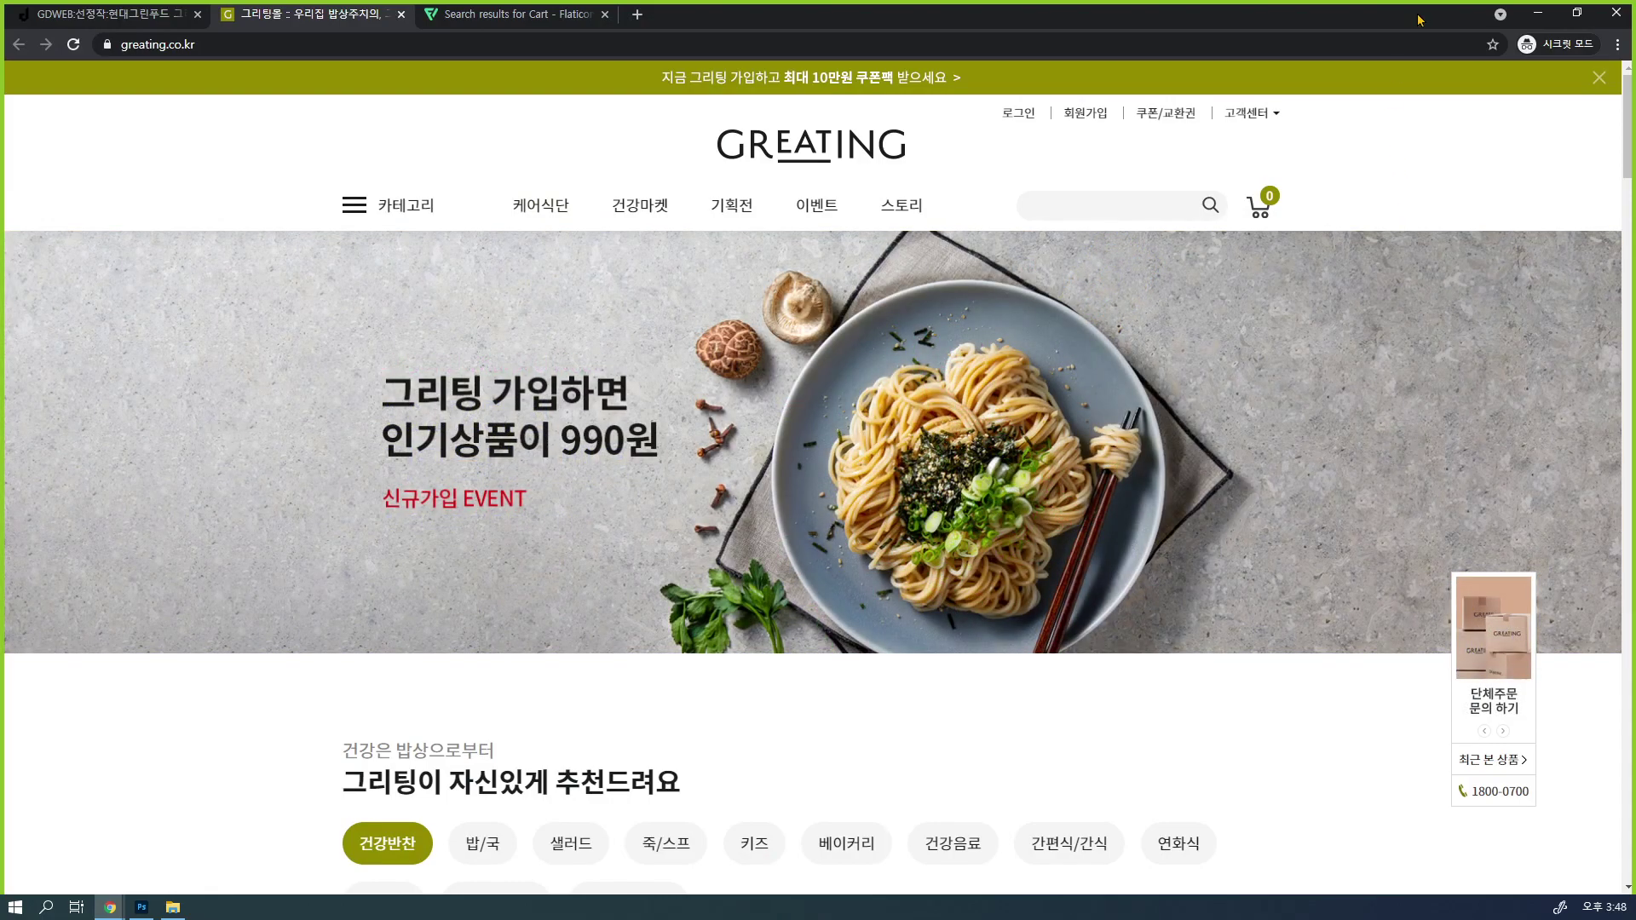
Restore the Chrome window to a smaller size, minimize Photoshop and reposition the browser fully on the desktop
{"action": "double_click", "coordinate": [1418, 19]}
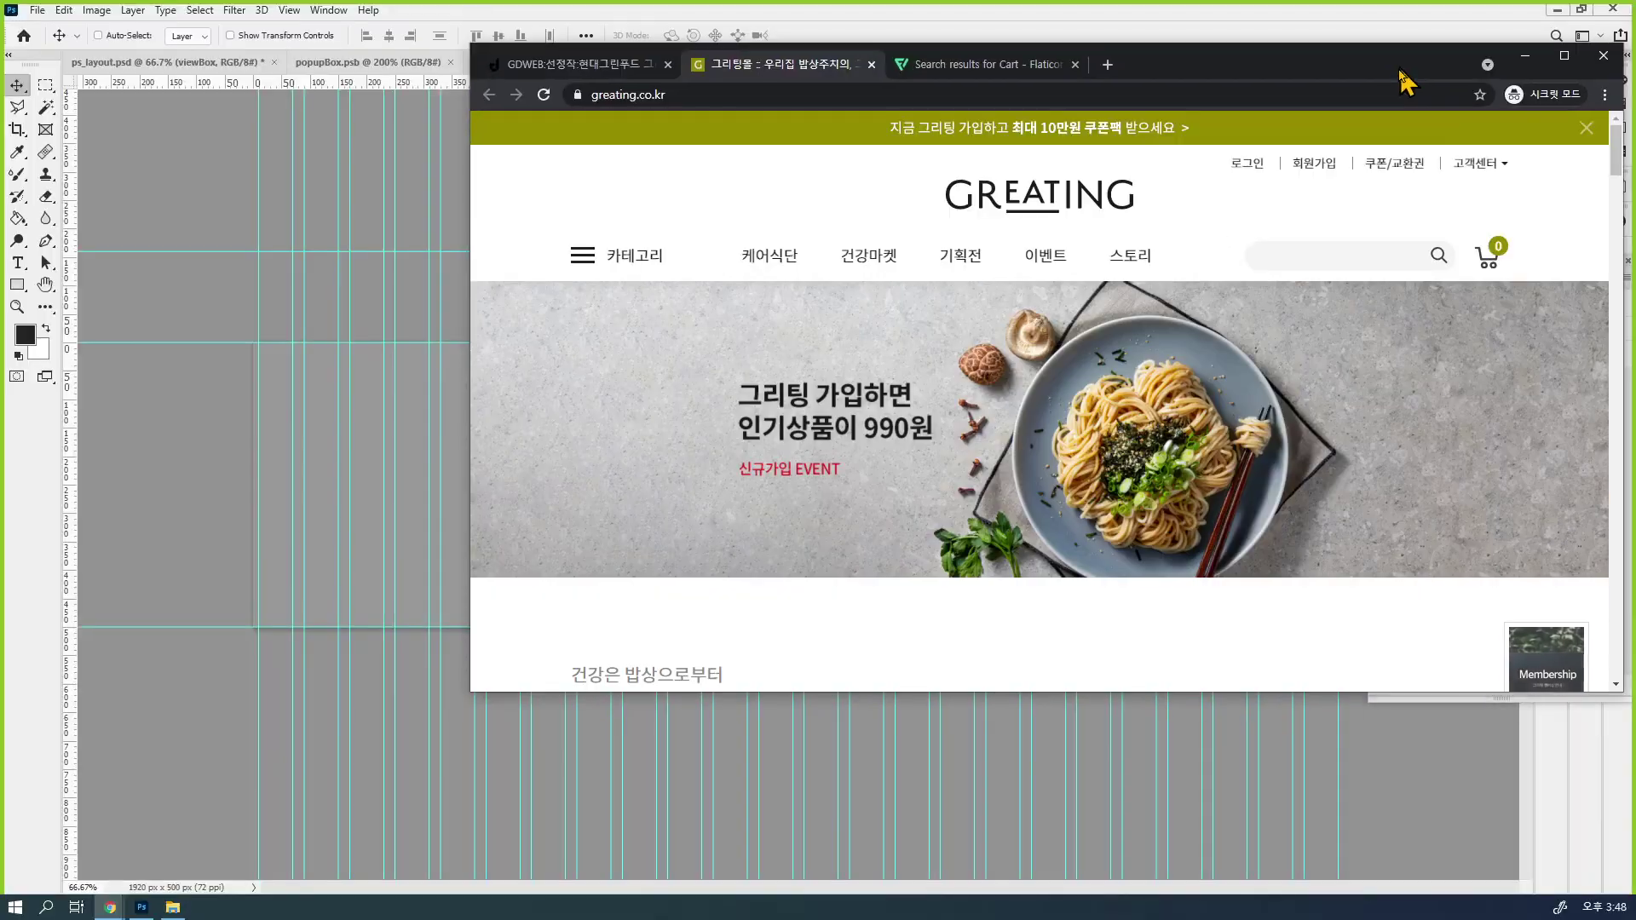
{"action": "left_click_drag", "start_coordinate": [1400, 72], "coordinate": [822, 102]}
{"action": "left_click", "coordinate": [1557, 10]}
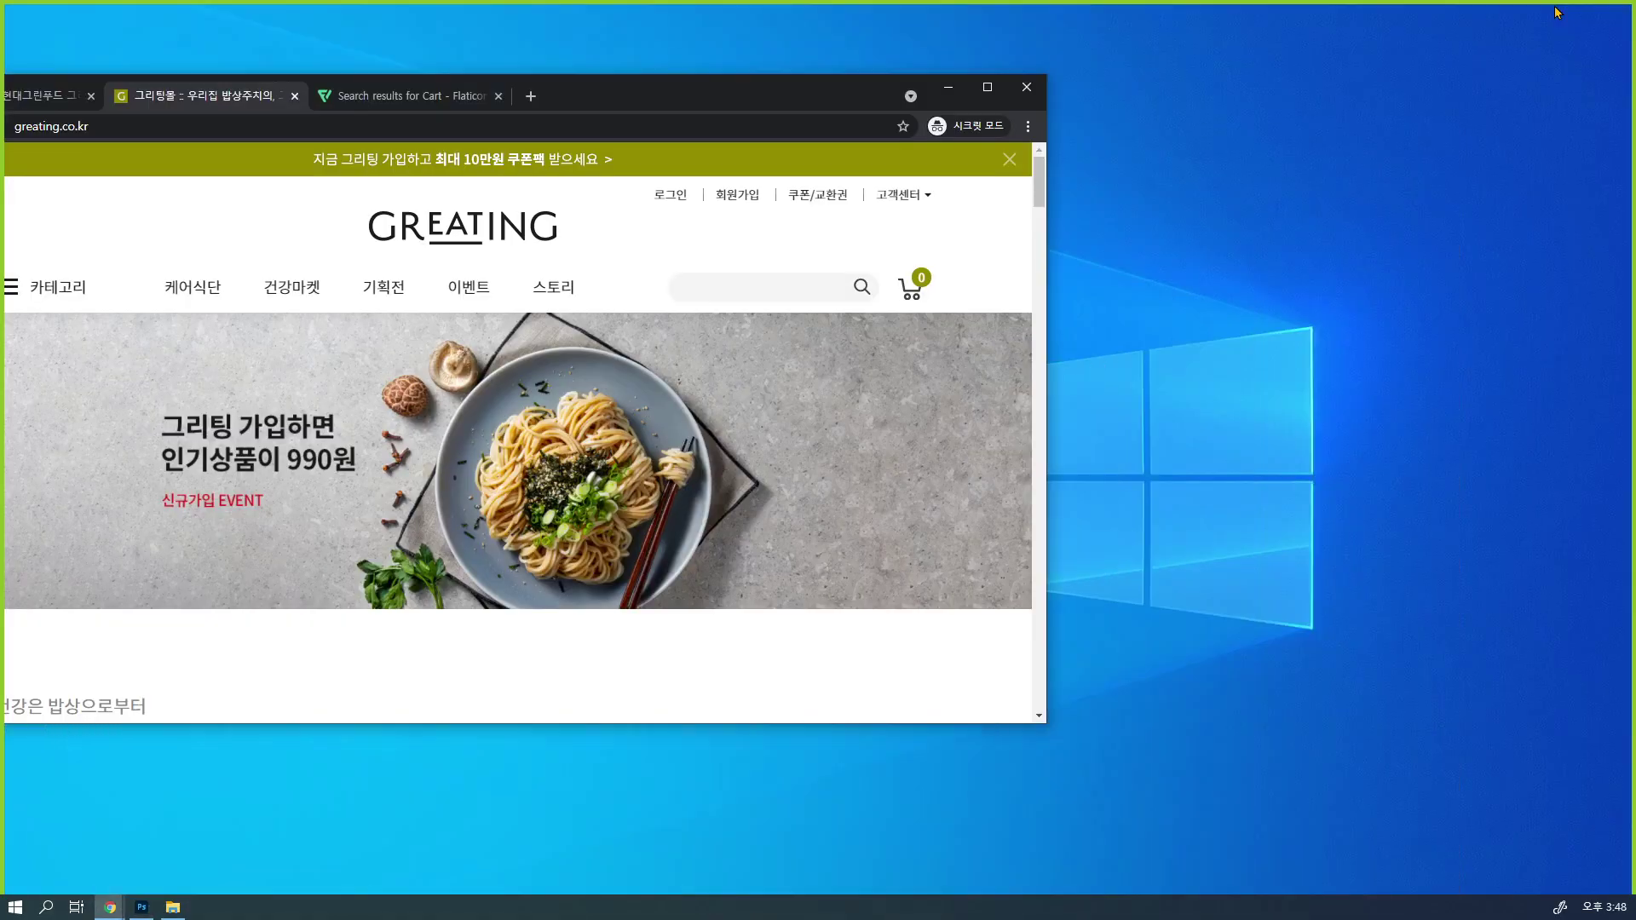
{"action": "left_click", "coordinate": [1270, 464]}
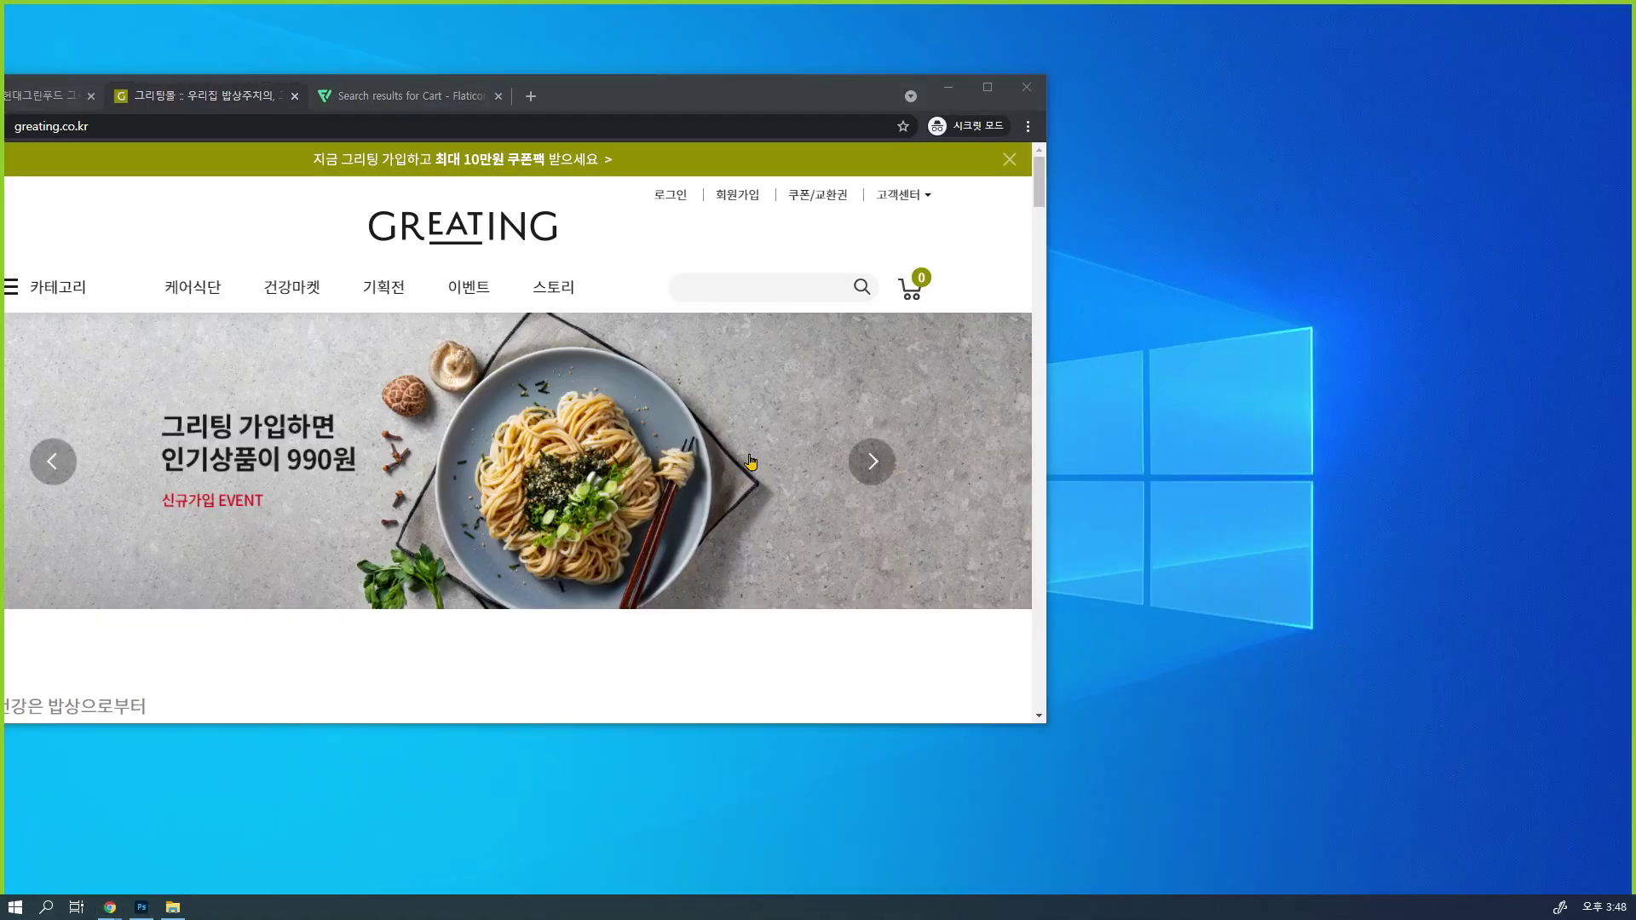
{"action": "left_click_drag", "start_coordinate": [765, 99], "coordinate": [907, 50]}
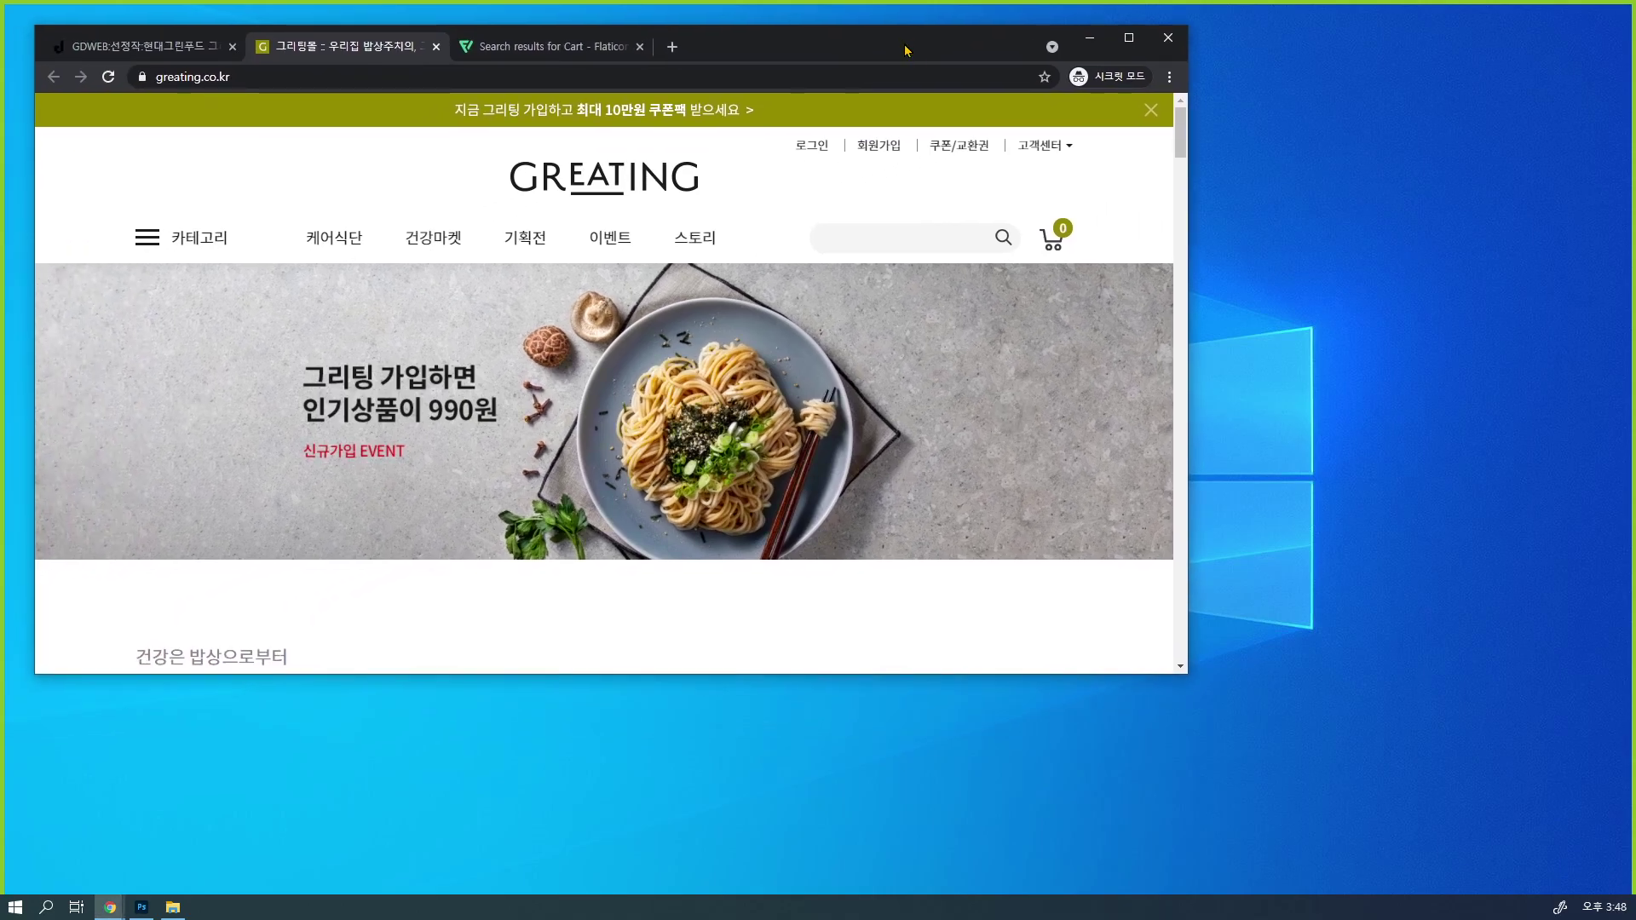
Open the developer tools and examine the previews of the GREATING page's loaded image files one by one for the banner pictures
{"action": "key", "text": "F12"}
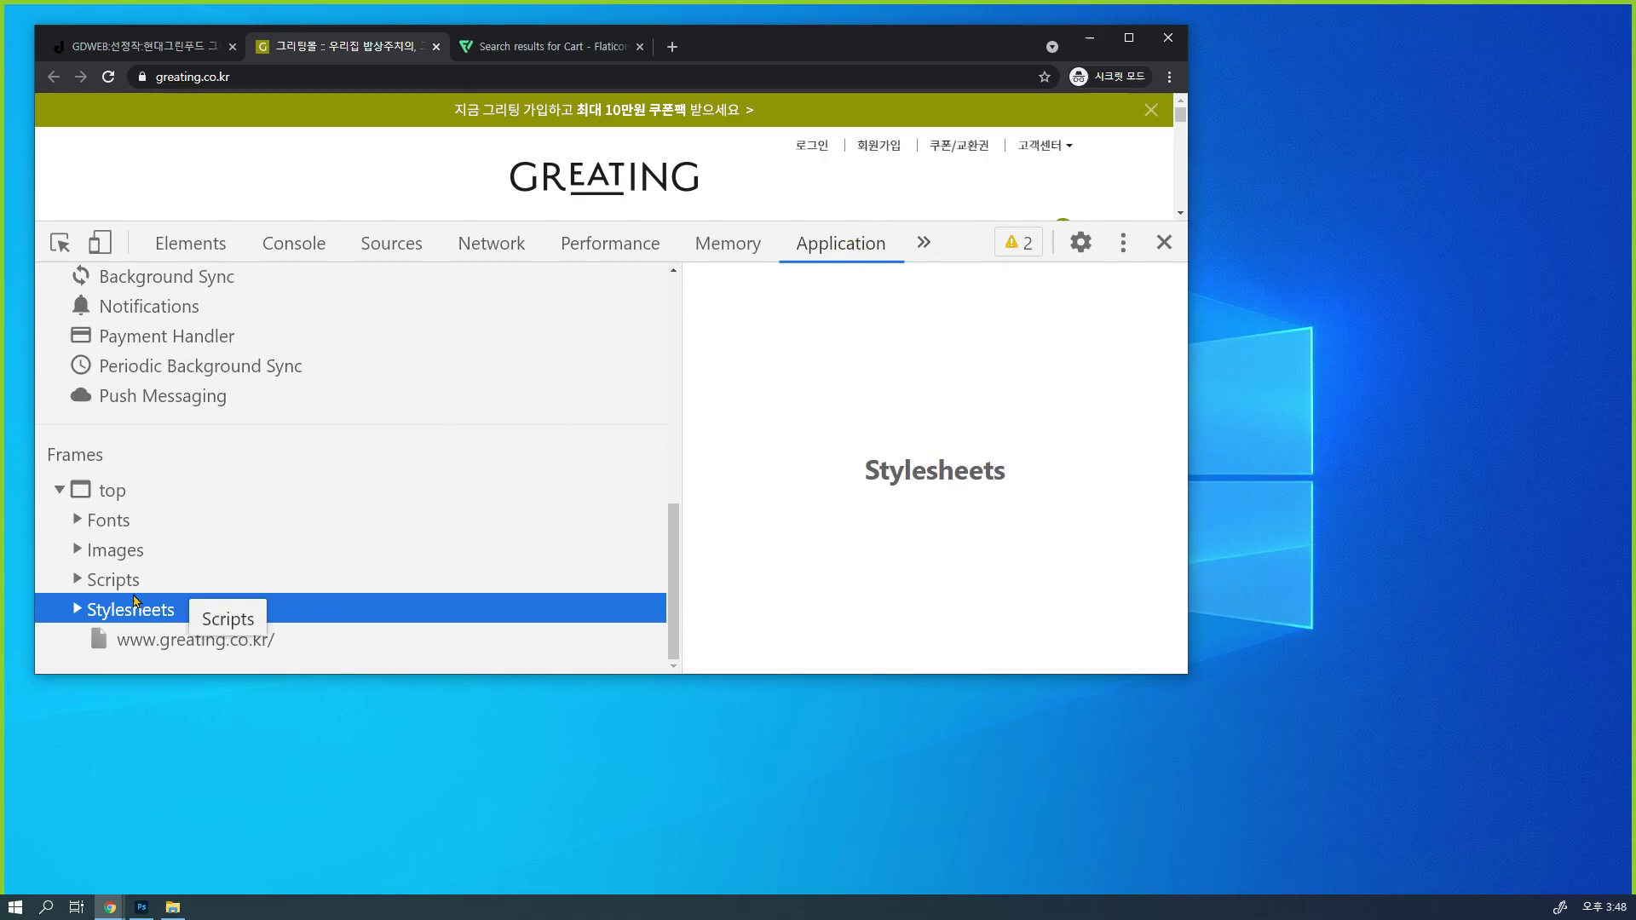
{"action": "left_click", "coordinate": [77, 549]}
{"action": "scroll", "coordinate": [300, 456], "scroll_direction": "down", "scroll_amount": 1}
{"action": "scroll", "coordinate": [299, 456], "scroll_direction": "down", "scroll_amount": 3}
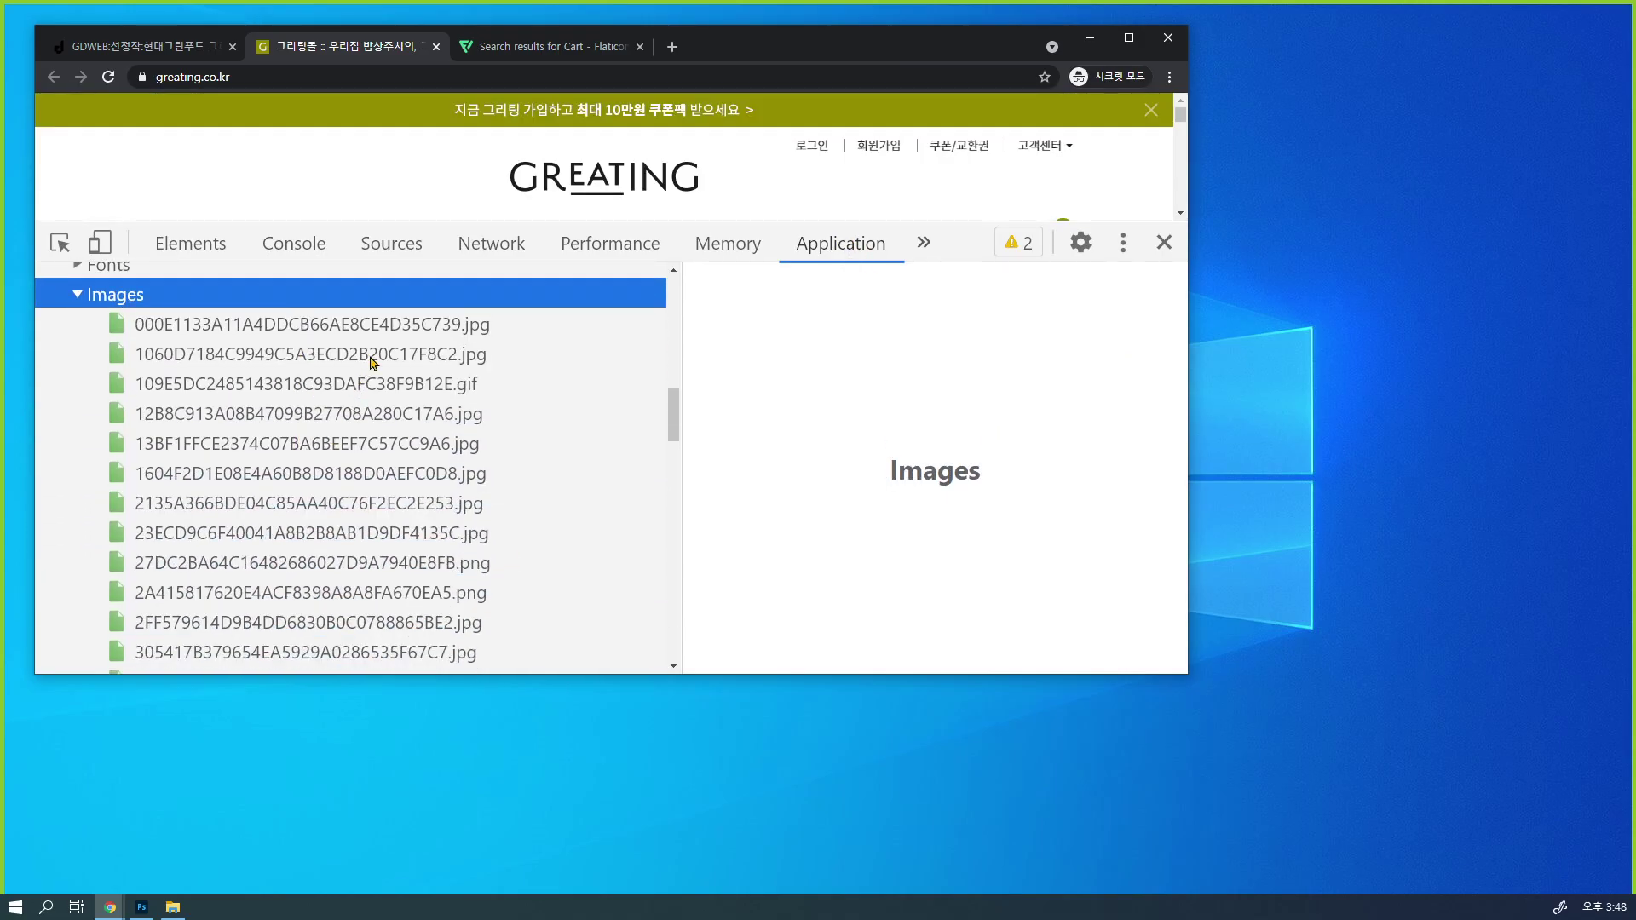
{"action": "left_click", "coordinate": [392, 330]}
{"action": "key", "text": "Down"}
{"action": "key", "text": "Down"}
{"action": "key", "text": "Down"}
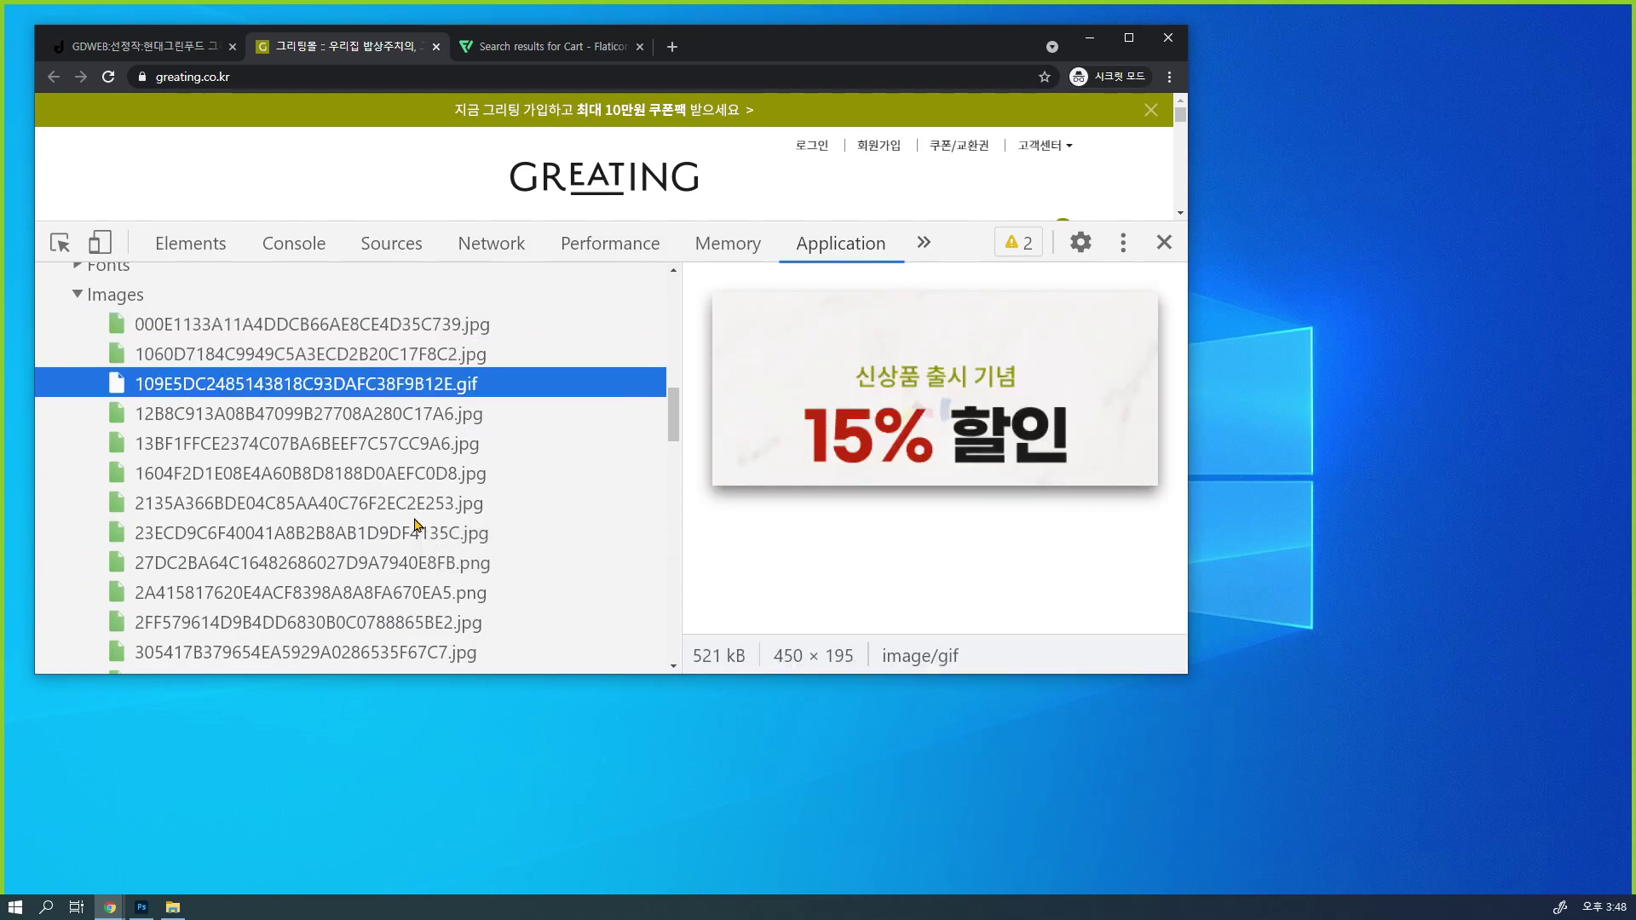
{"action": "key", "text": "Down"}
{"action": "key", "text": "Down"}
{"action": "key", "text": "Down"}
{"action": "key", "text": "Down"}
{"action": "key", "text": "Down"}
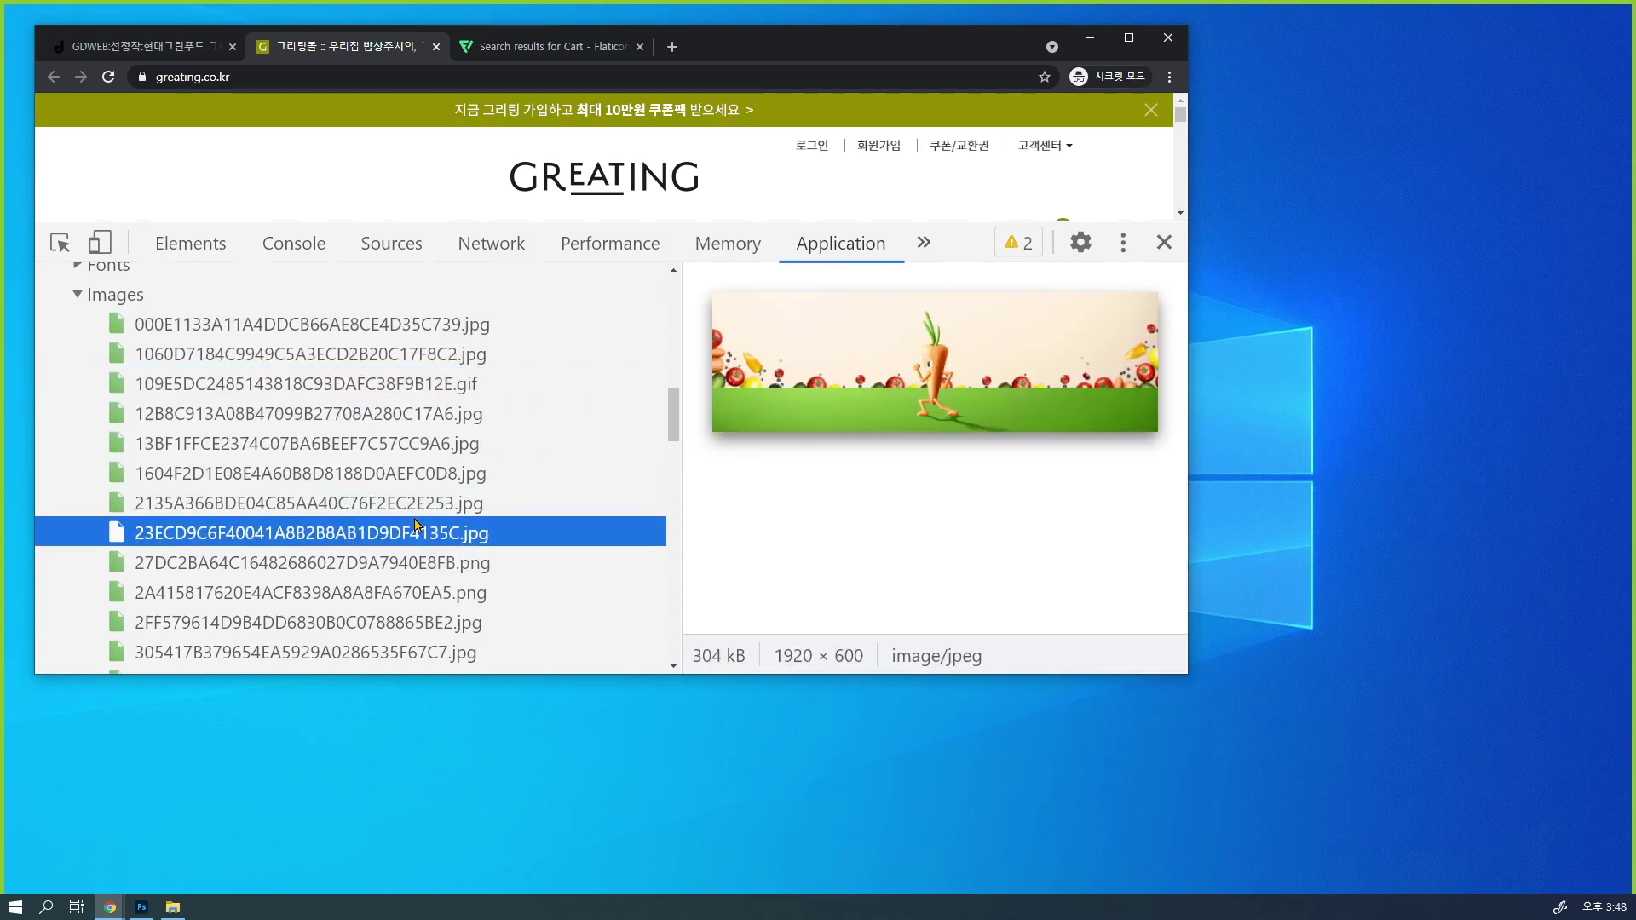
{"action": "key", "text": "Down"}
{"action": "key", "text": "Down"}
{"action": "key", "text": "Down"}
{"action": "key", "text": "Down"}
{"action": "key", "text": "Down"}
{"action": "key", "text": "Down"}
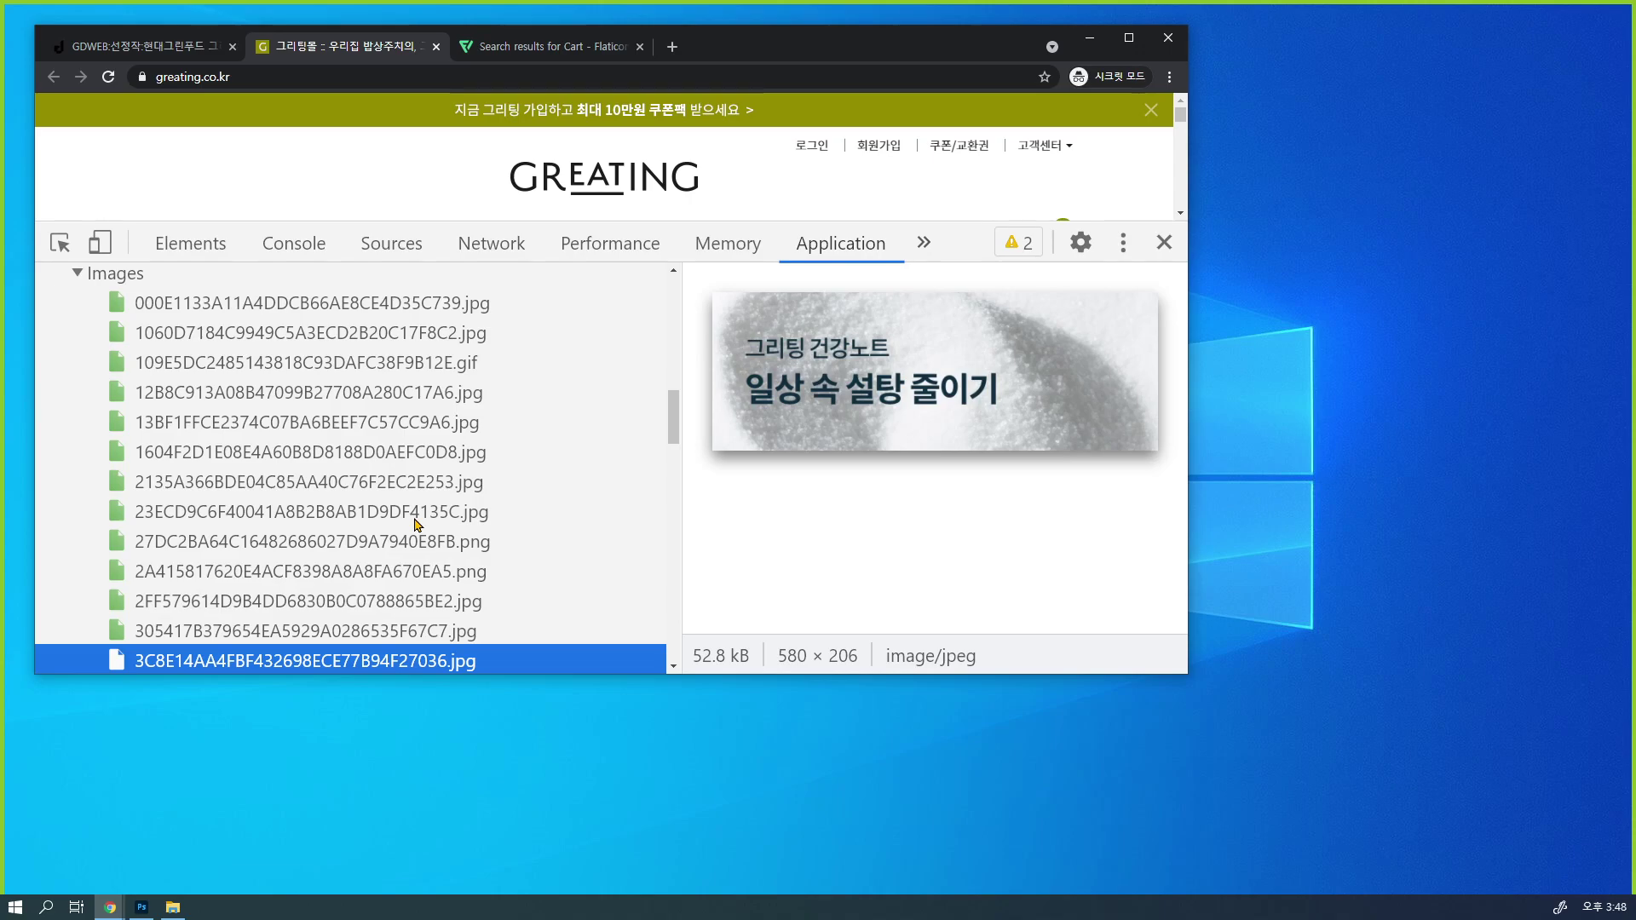
{"action": "key", "text": "Down"}
{"action": "key", "text": "Down"}
{"action": "key", "text": "Down"}
{"action": "key", "text": "Down"}
{"action": "key", "text": "Down"}
{"action": "key", "text": "Down"}
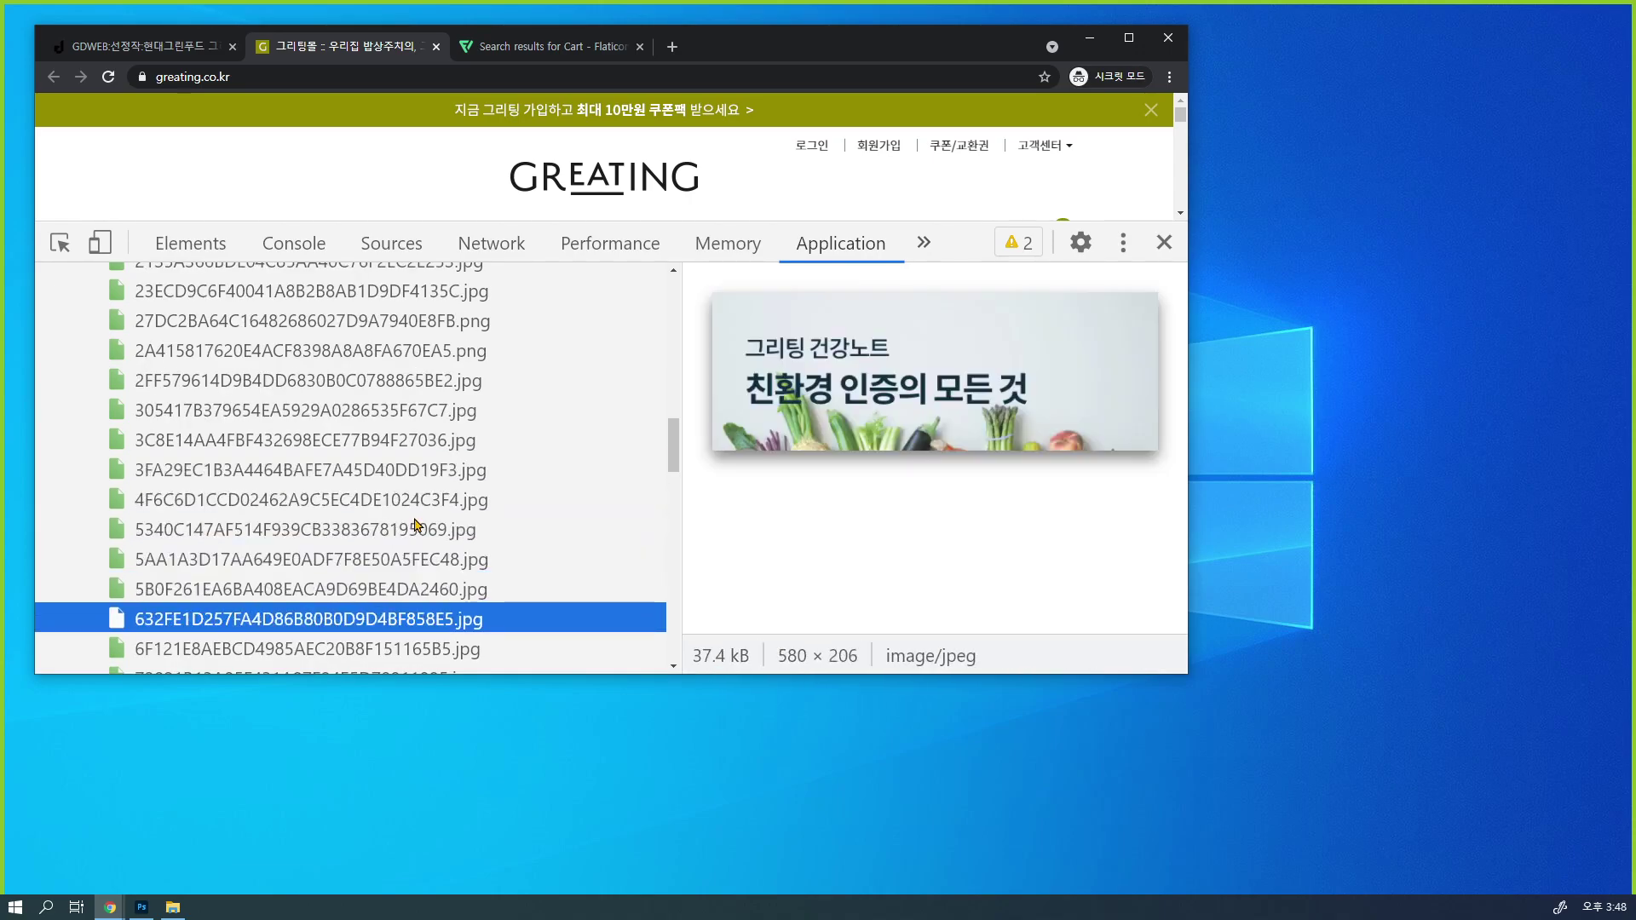
{"action": "key", "text": "Down"}
{"action": "key", "text": "Down"}
{"action": "key", "text": "Down"}
{"action": "key", "text": "Down"}
{"action": "key", "text": "Down"}
{"action": "key", "text": "Down"}
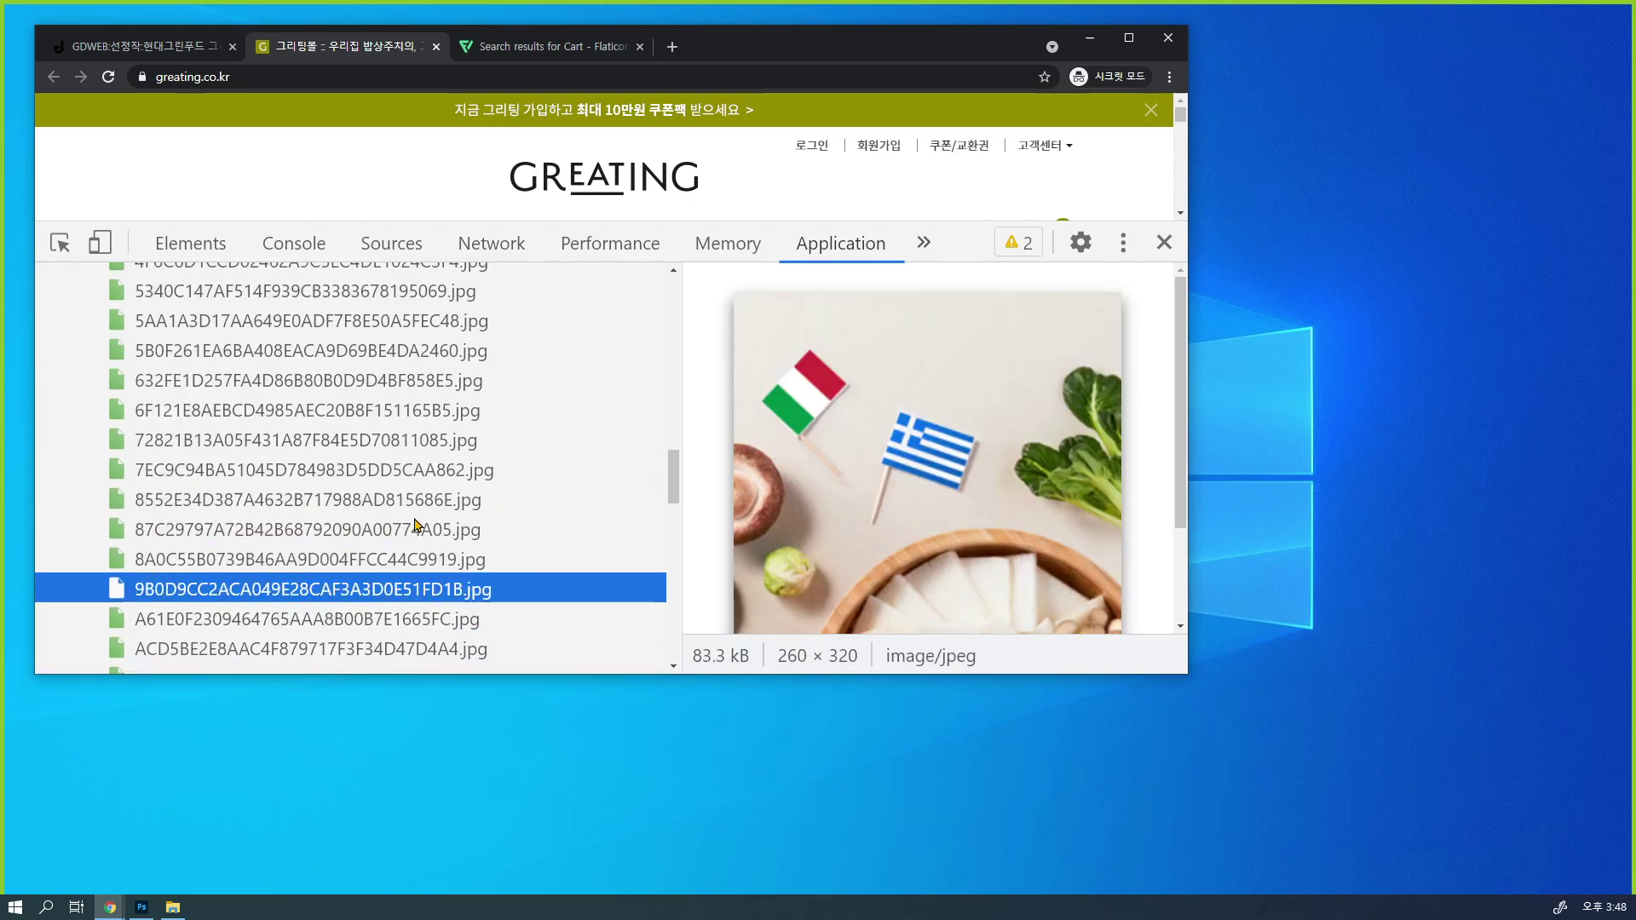
{"action": "key", "text": "Down"}
{"action": "key", "text": "Down"}
{"action": "key", "text": "Down"}
{"action": "key", "text": "Down"}
{"action": "key", "text": "Down"}
{"action": "key", "text": "Down"}
{"action": "key", "text": "Down"}
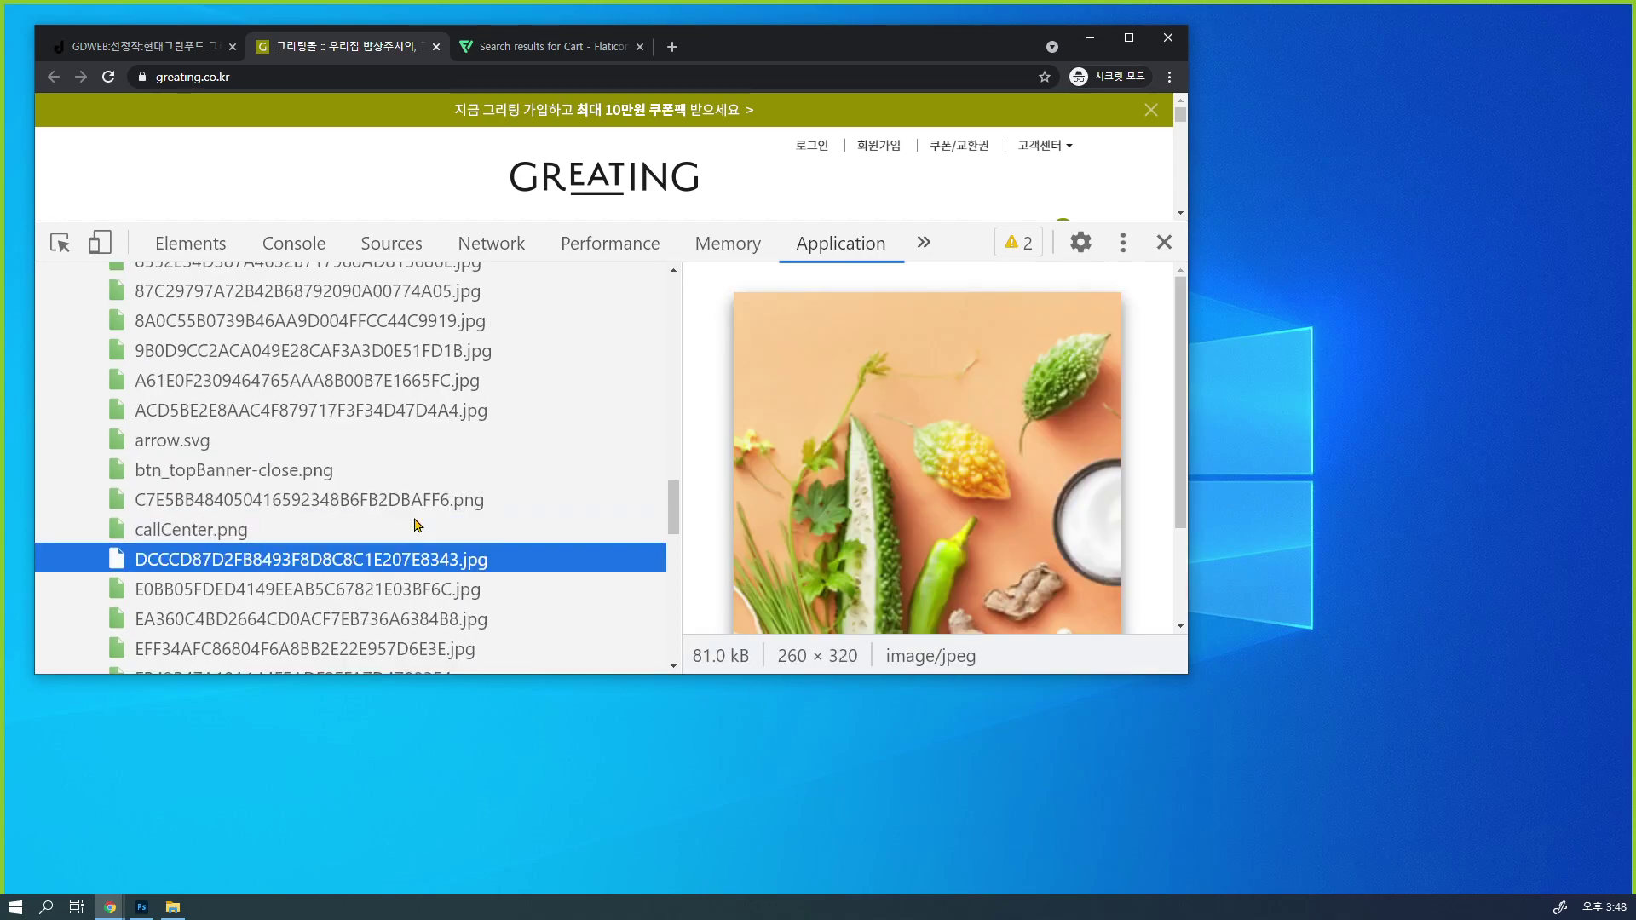
{"action": "key", "text": "Down"}
{"action": "key", "text": "Down"}
{"action": "key", "text": "Down"}
{"action": "key", "text": "Down"}
{"action": "key", "text": "Down"}
{"action": "key", "text": "Down"}
{"action": "key", "text": "Down"}
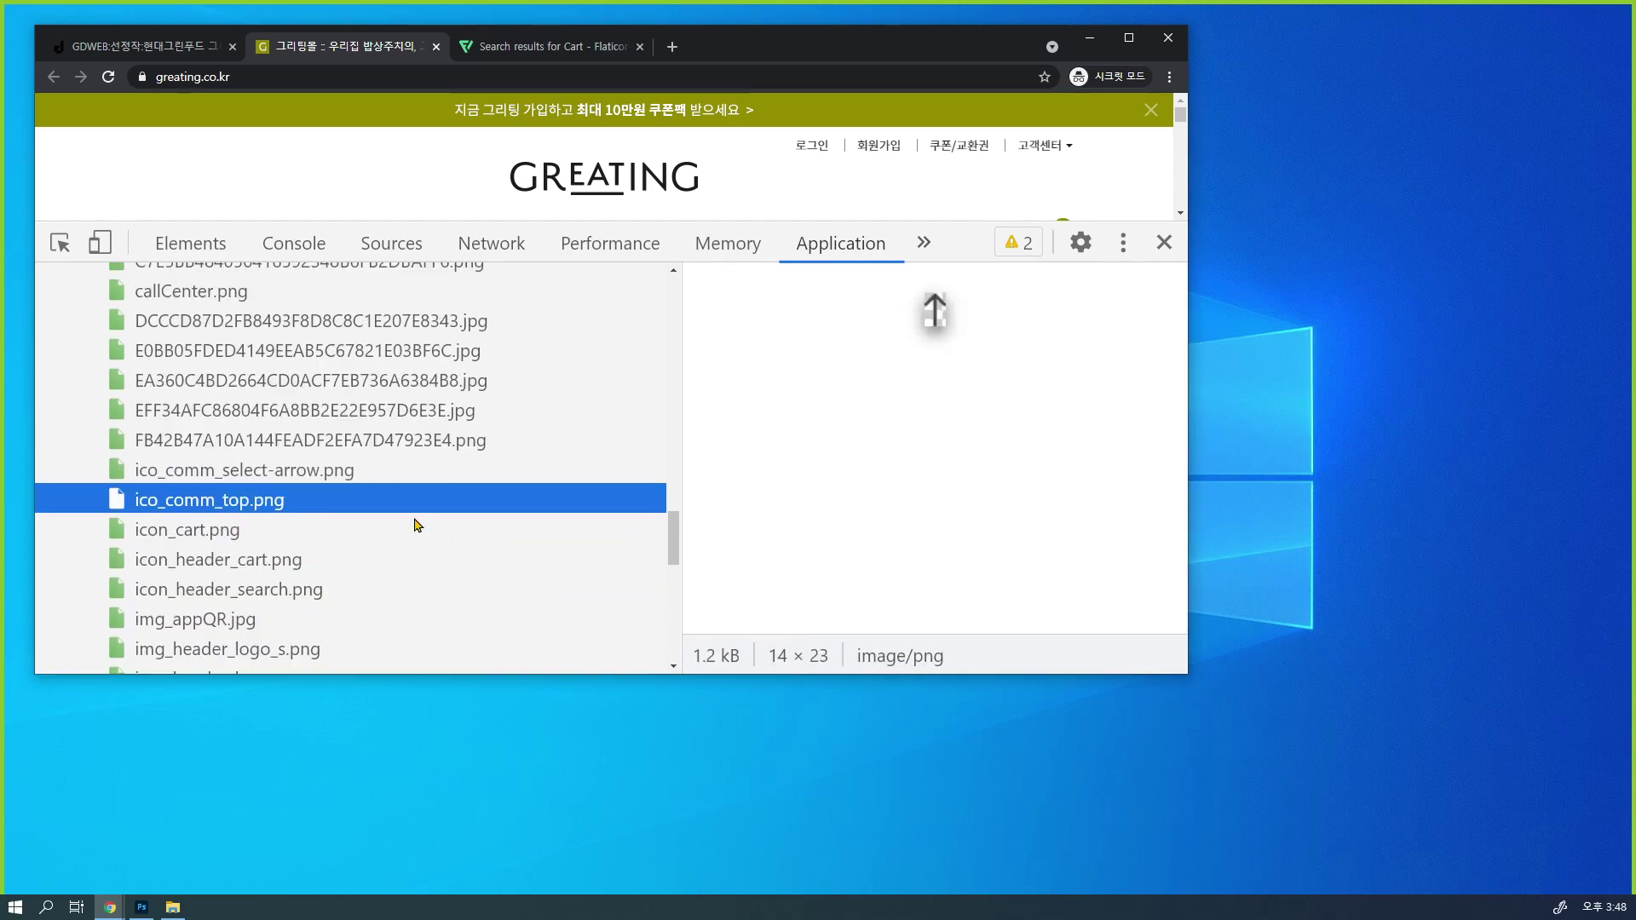
{"action": "key", "text": "Down"}
{"action": "key", "text": "Down"}
{"action": "key", "text": "Up"}
{"action": "key", "text": "Up"}
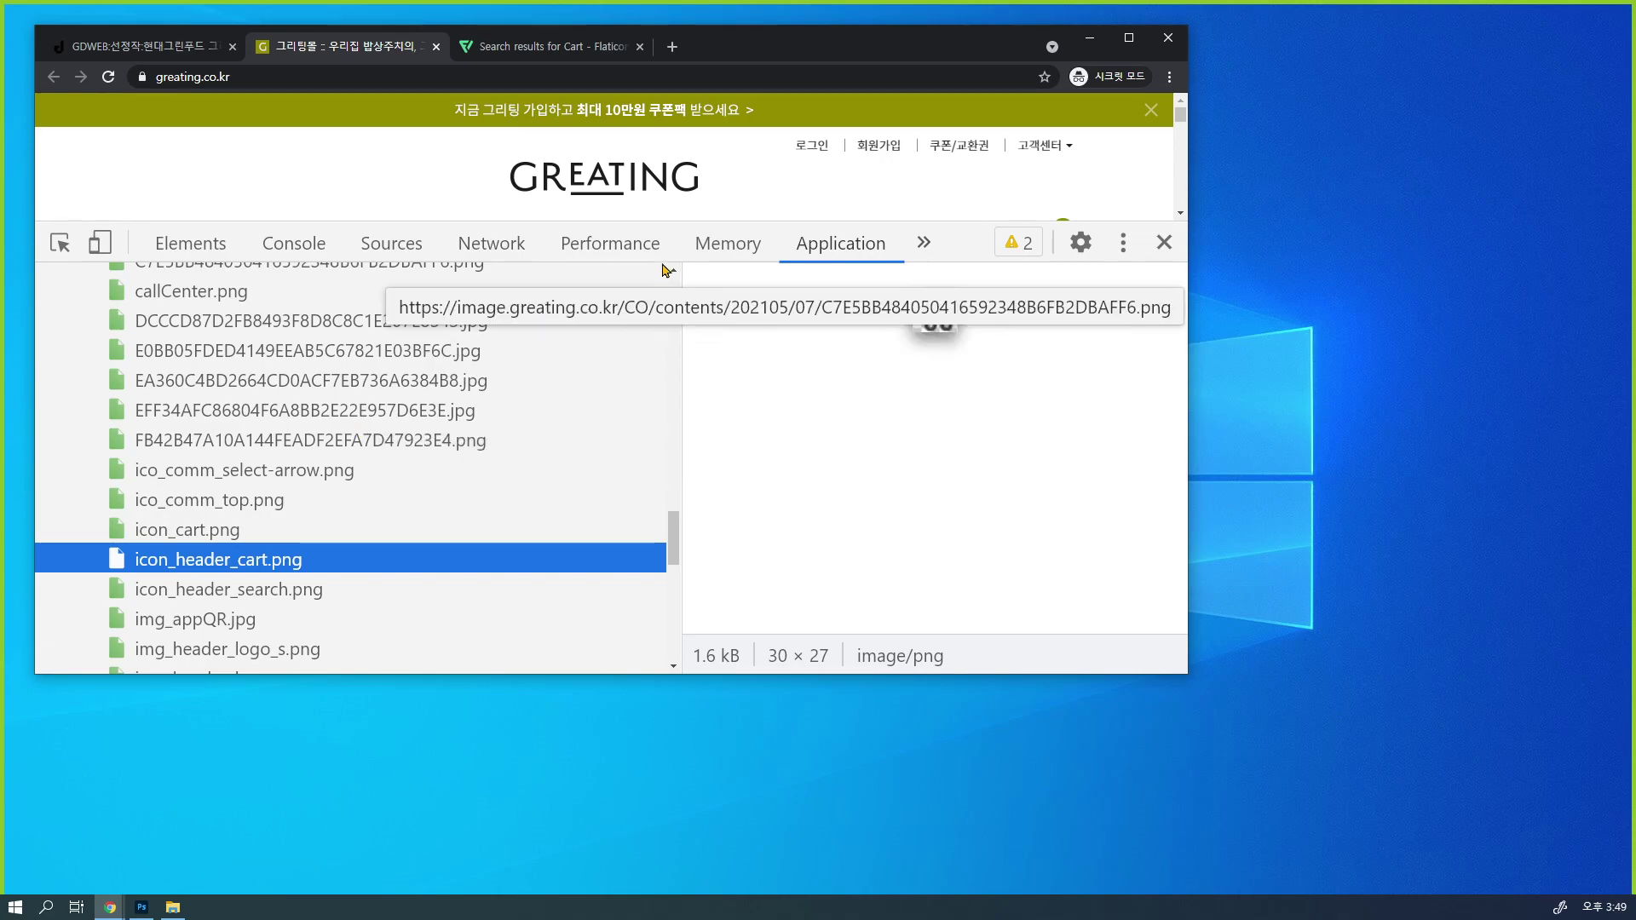
Extend the browser window down to the taskbar and adjust the split so both the banner and developer tools have room
{"action": "left_click_drag", "start_coordinate": [820, 222], "coordinate": [820, 500]}
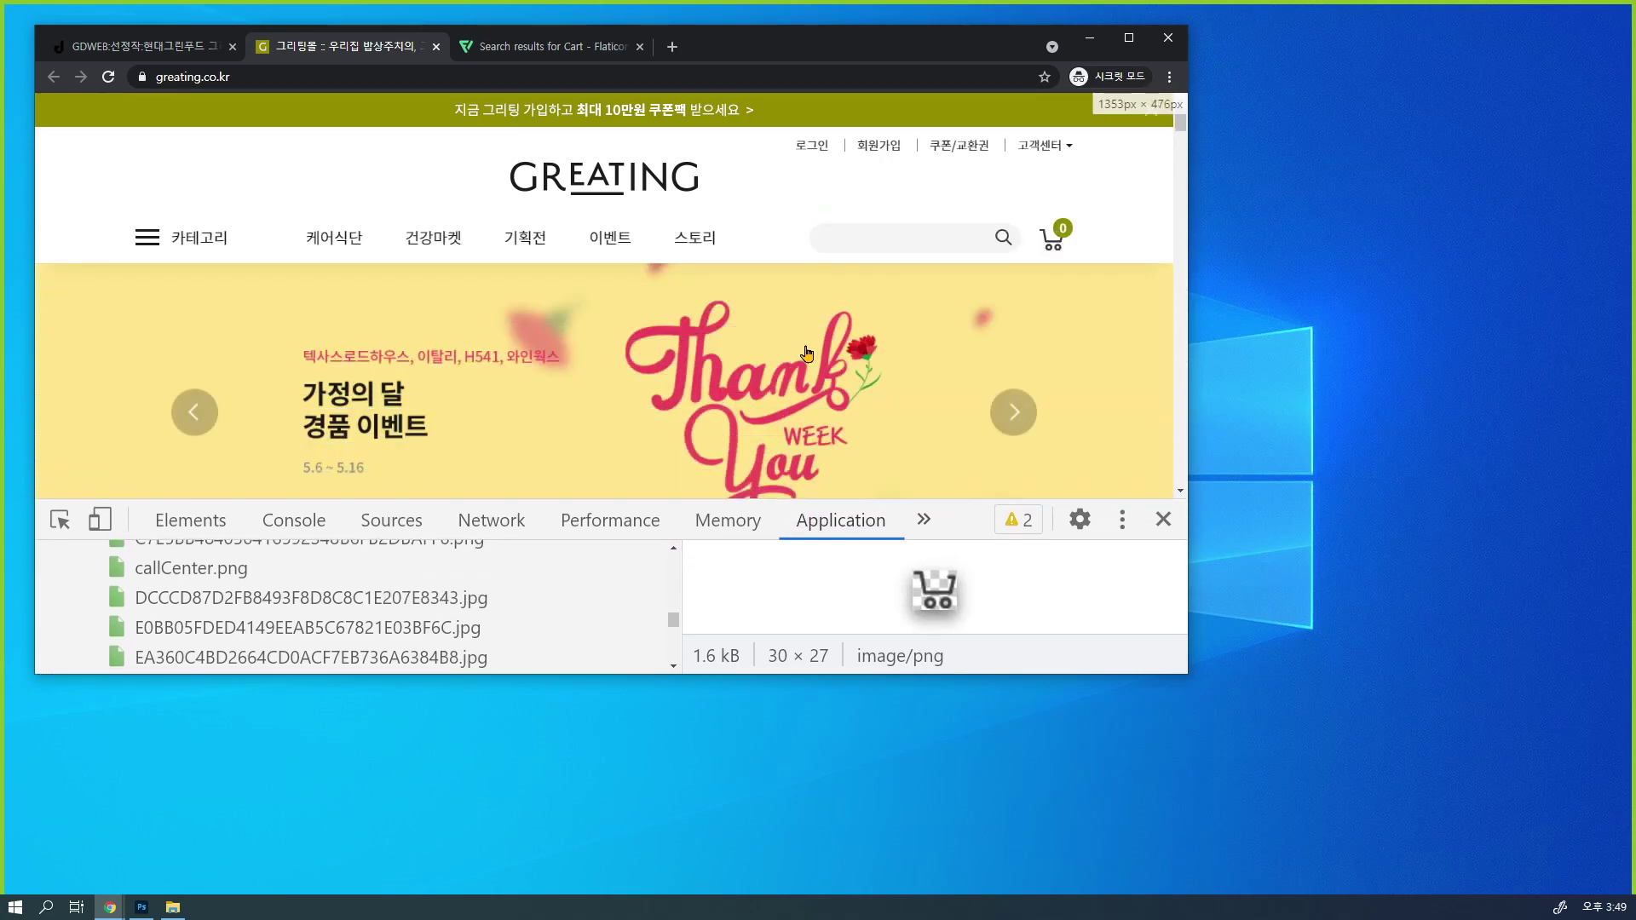
{"action": "scroll", "coordinate": [688, 215], "scroll_direction": "down", "scroll_amount": 2}
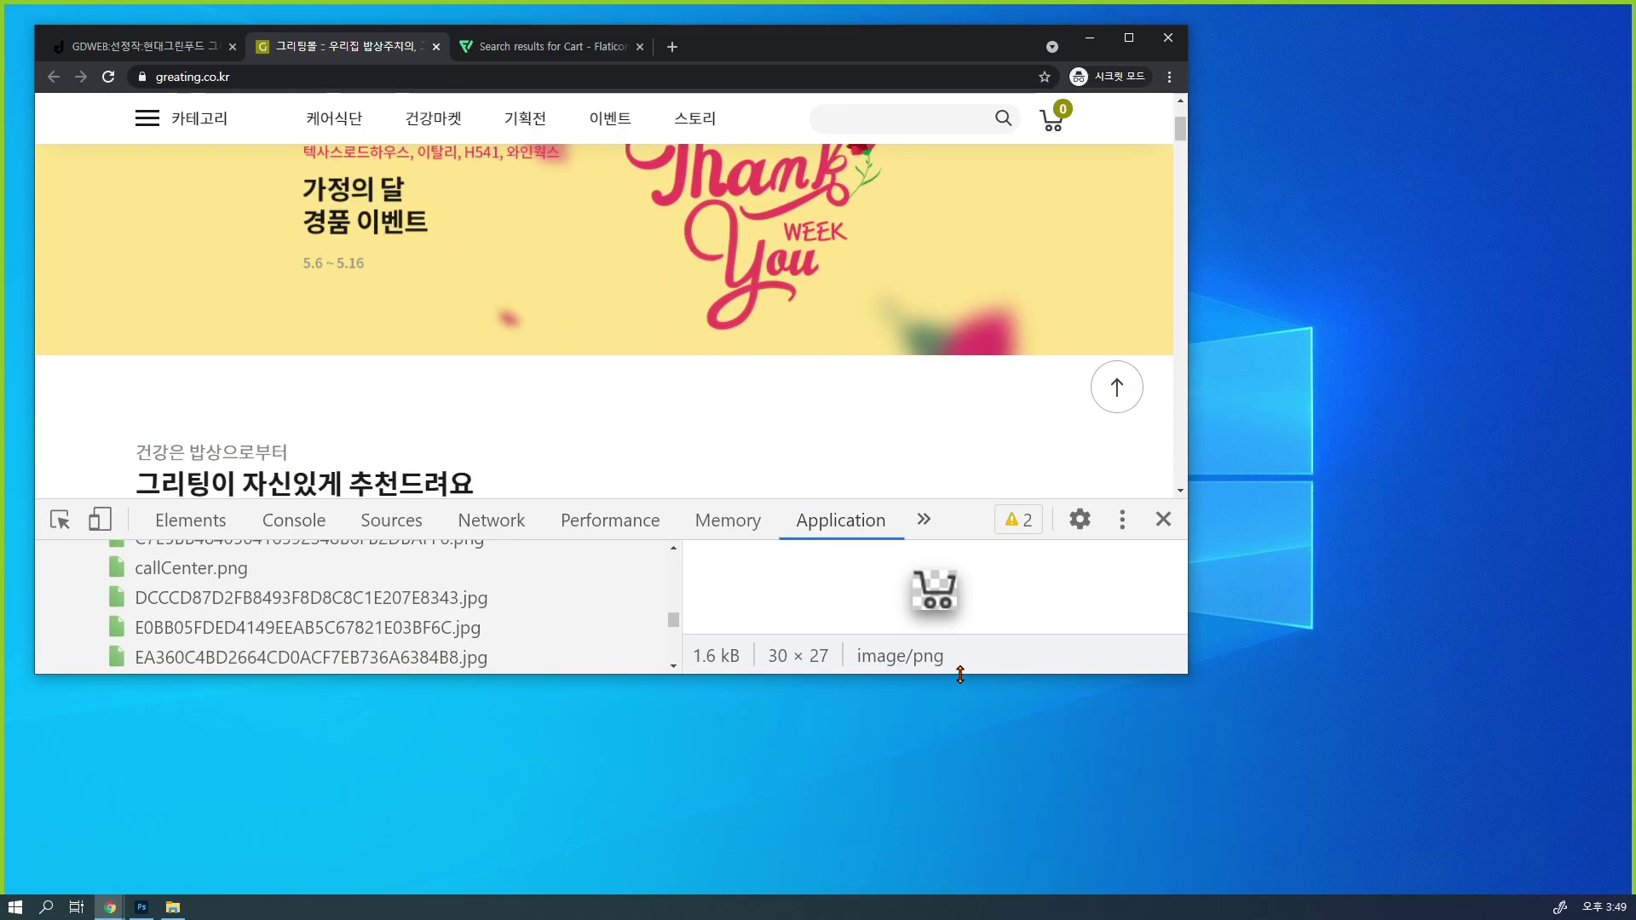
{"action": "left_click_drag", "start_coordinate": [939, 674], "coordinate": [927, 908]}
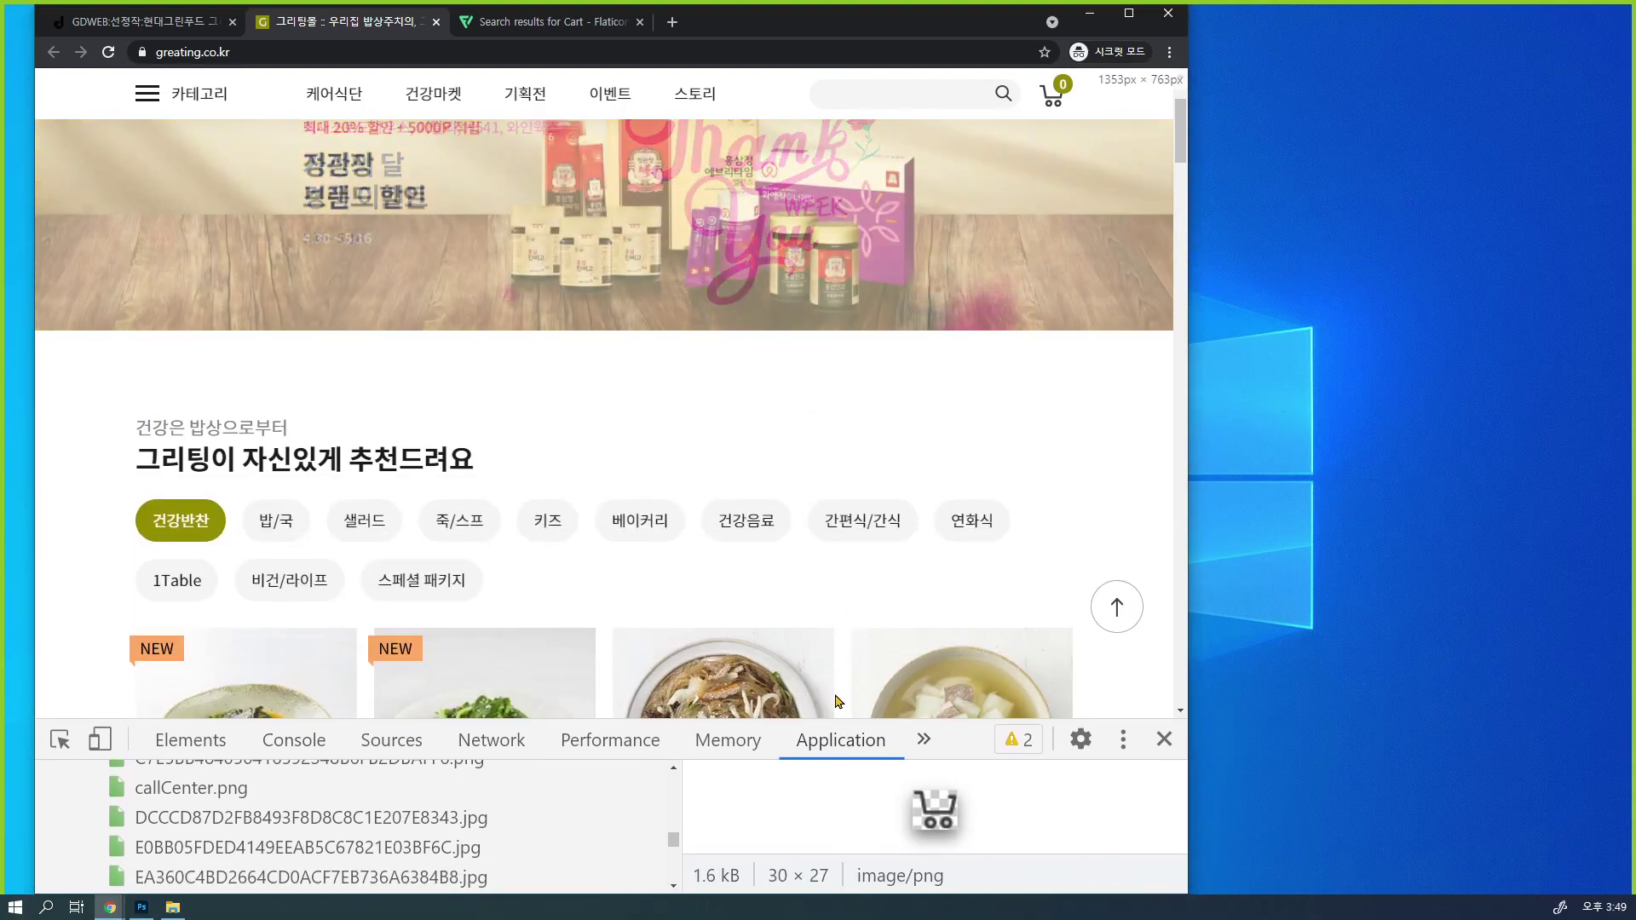
{"action": "left_click_drag", "start_coordinate": [842, 678], "coordinate": [842, 404]}
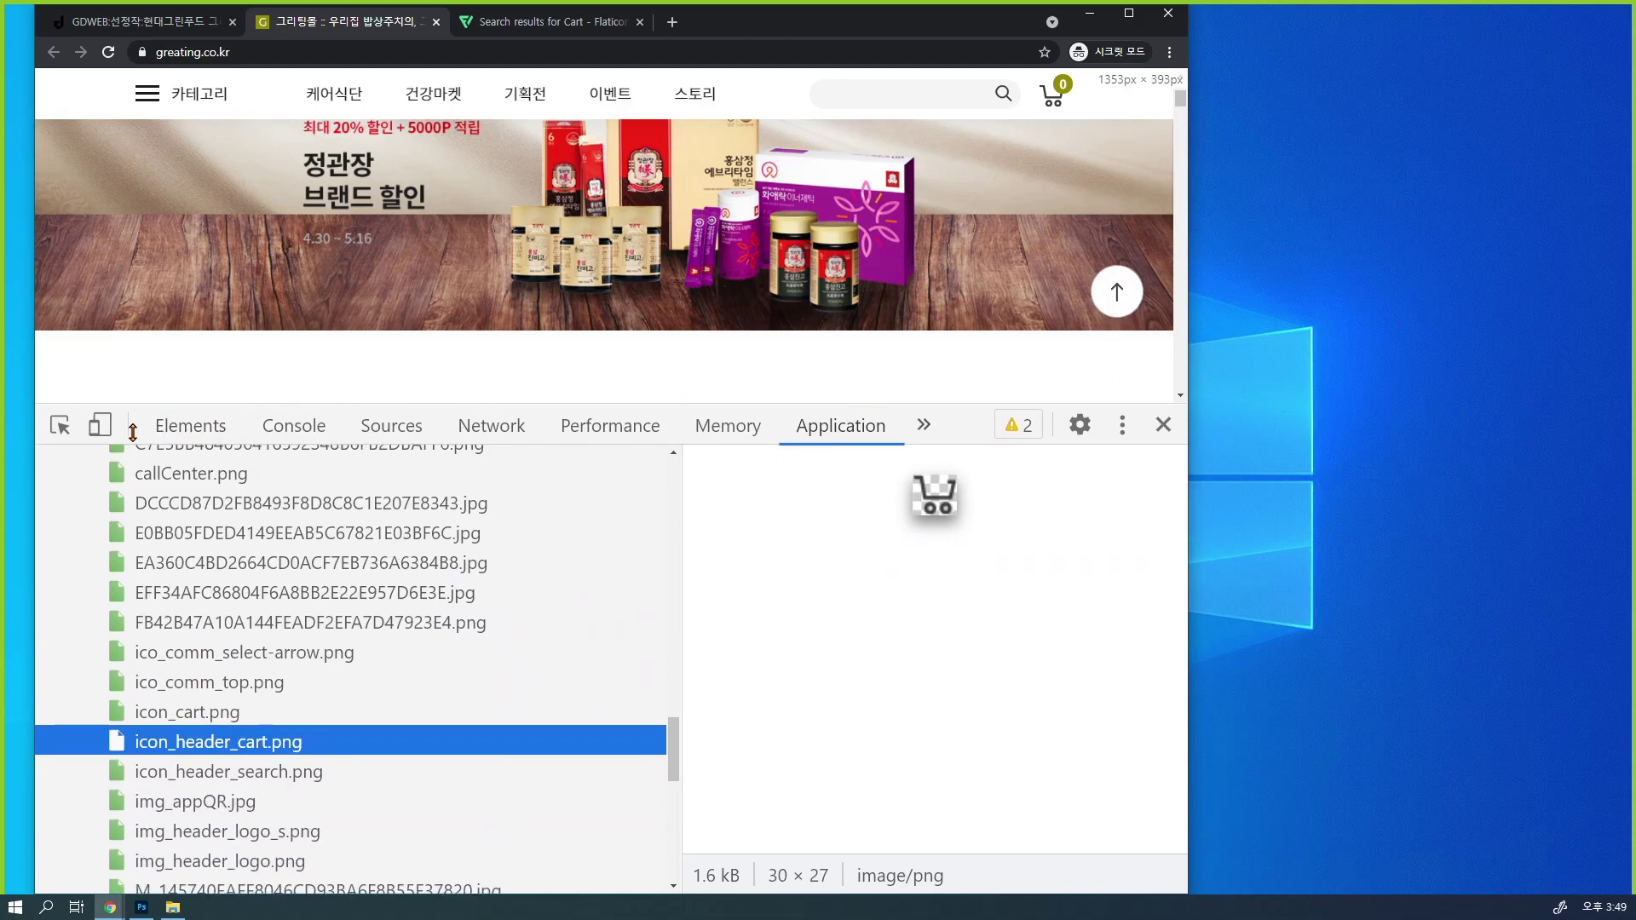
Inspect the main banner's slide image and widen the page markup area to read the image's source address
{"action": "left_click", "coordinate": [60, 425]}
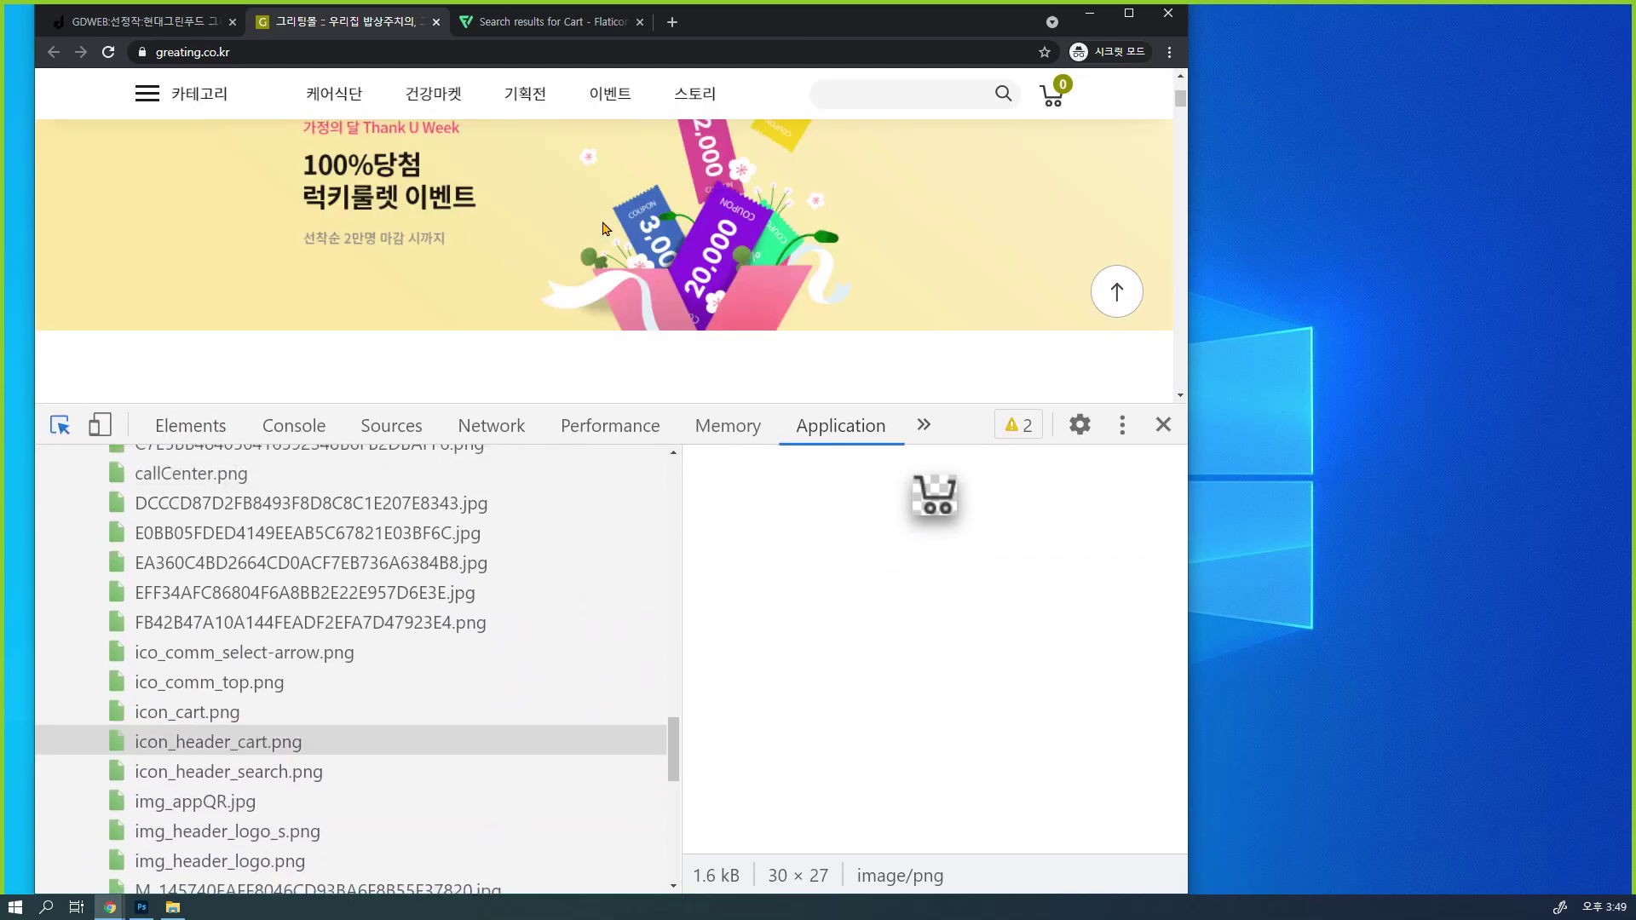
{"action": "left_click", "coordinate": [262, 264]}
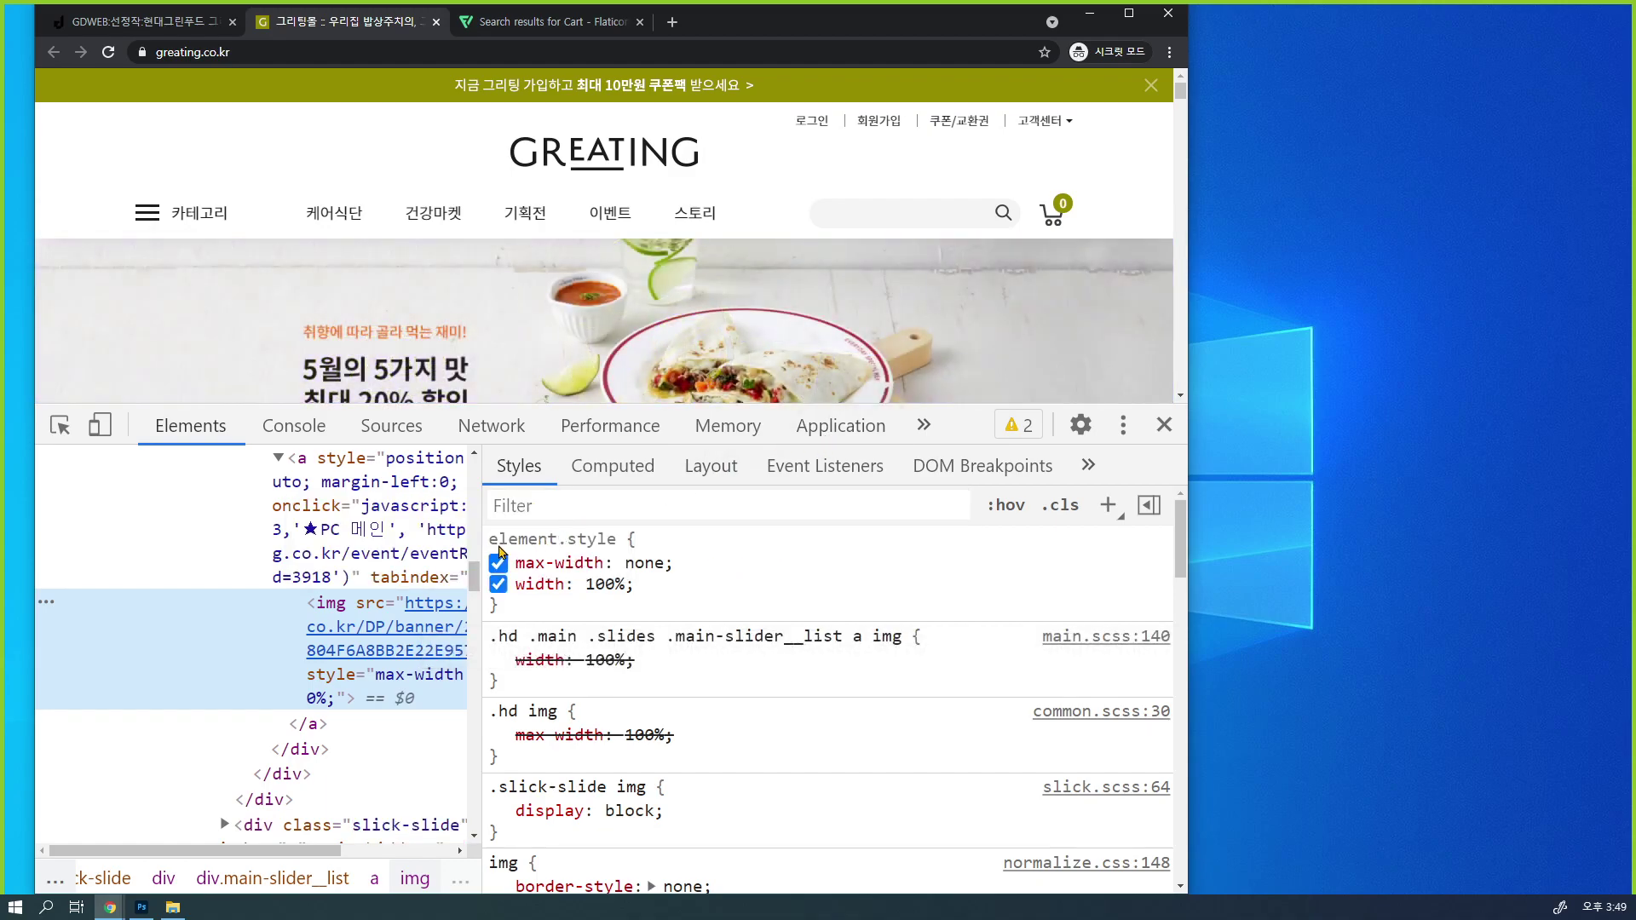
{"action": "left_click_drag", "start_coordinate": [480, 552], "coordinate": [989, 552]}
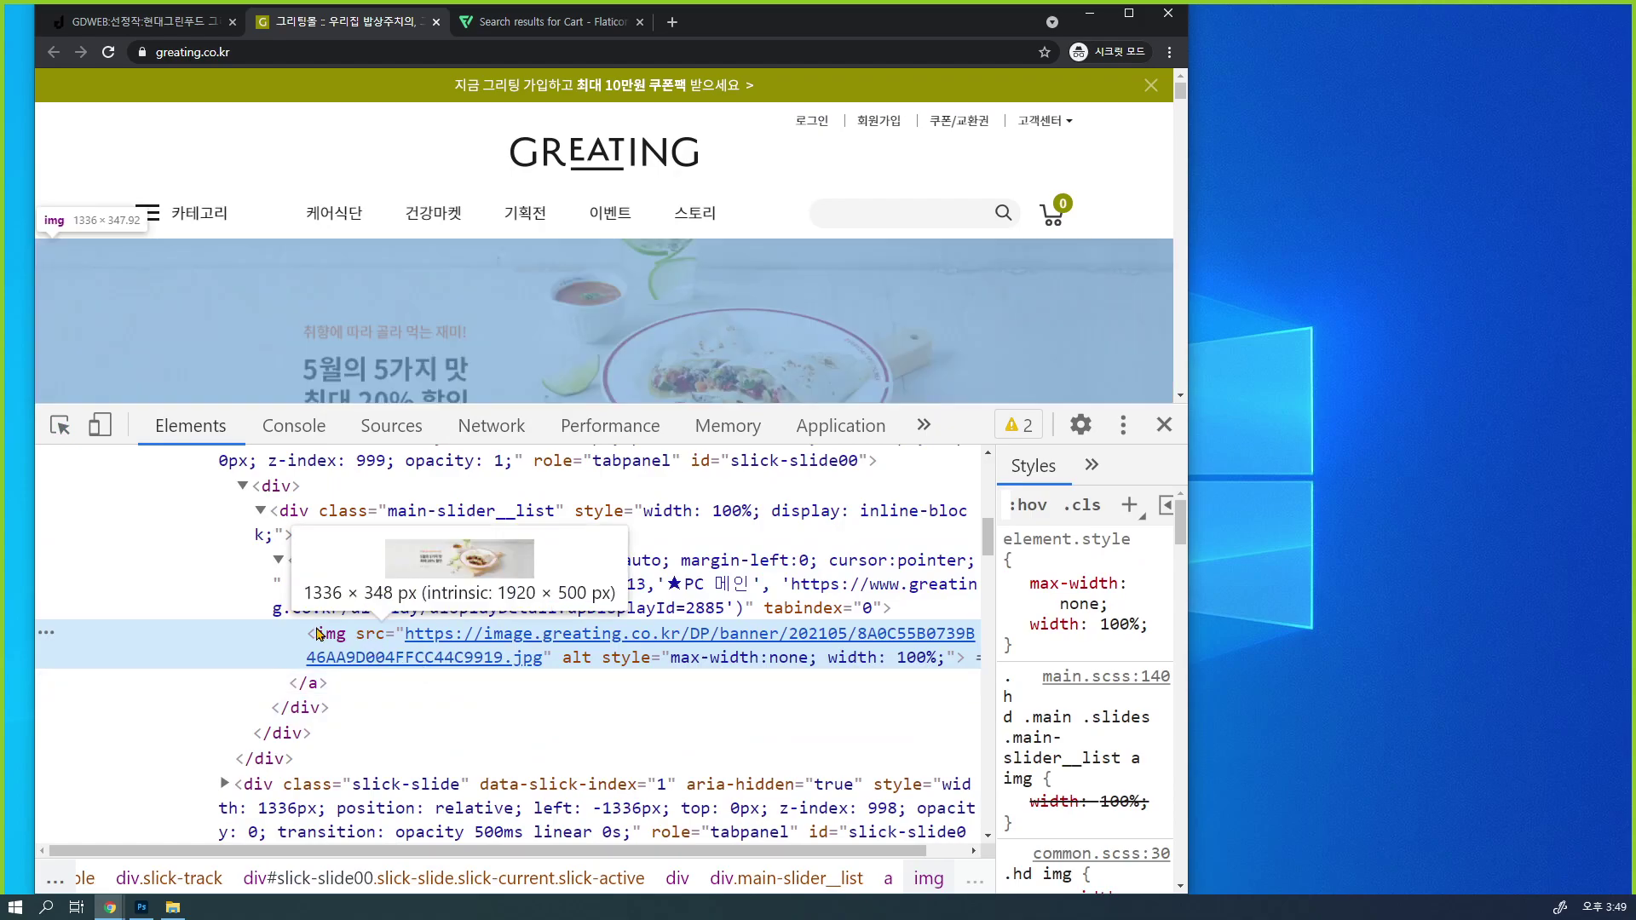
{"action": "mouse_move", "coordinate": [443, 643]}
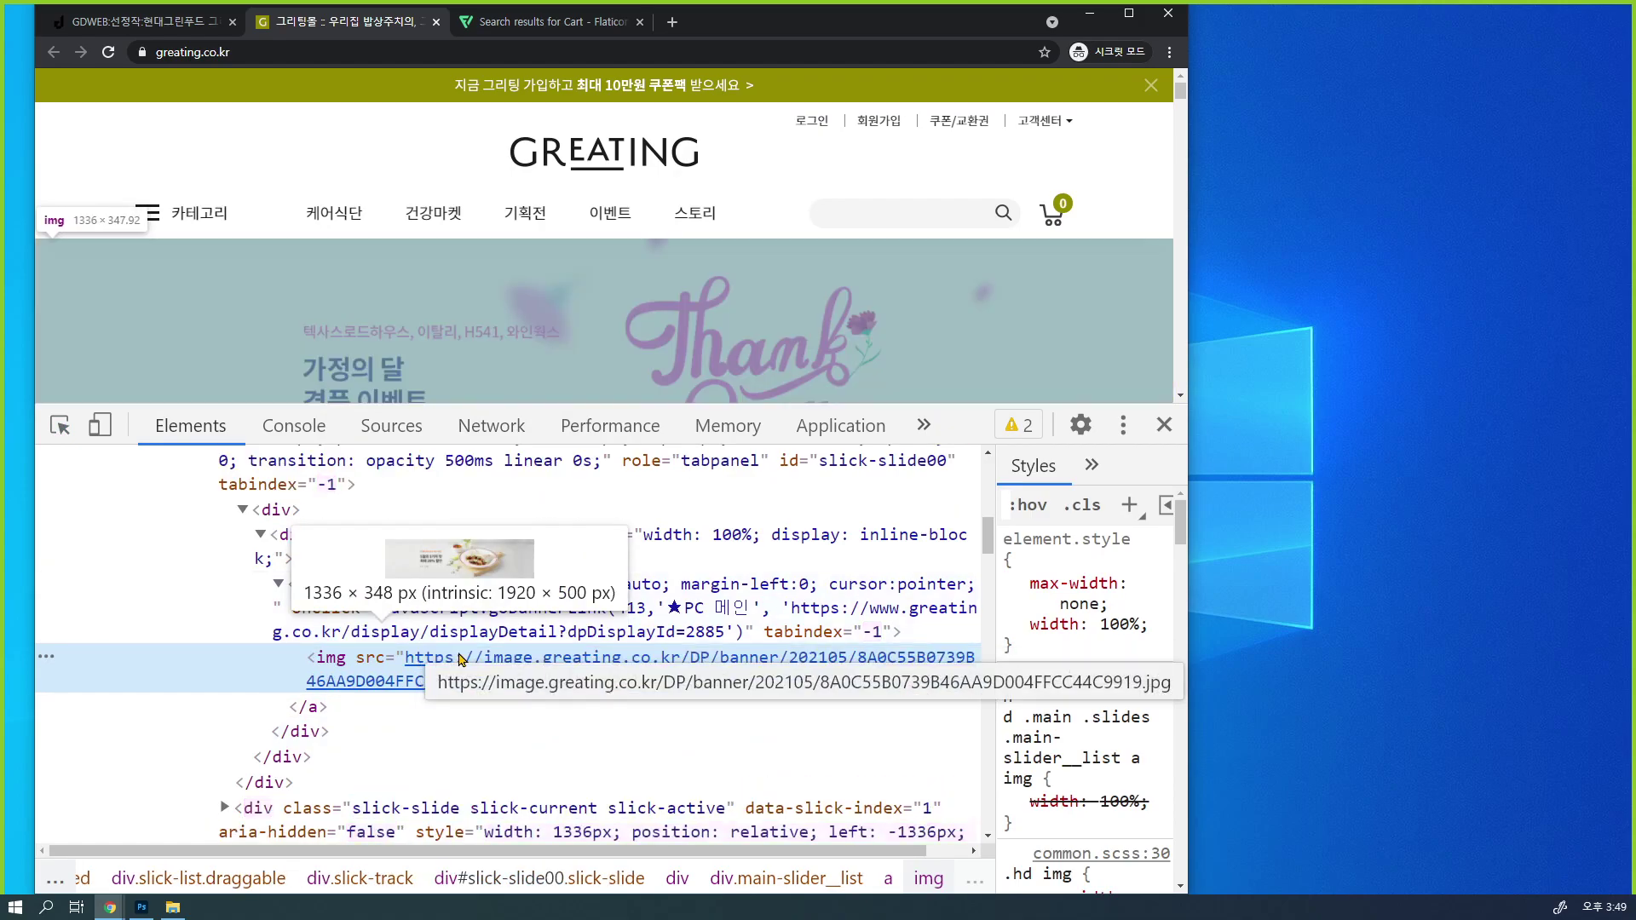
Copy the main banner slide's image source address from the page markup and open it in a new browser tab
{"action": "scroll", "coordinate": [477, 630], "scroll_direction": "down", "scroll_amount": 1}
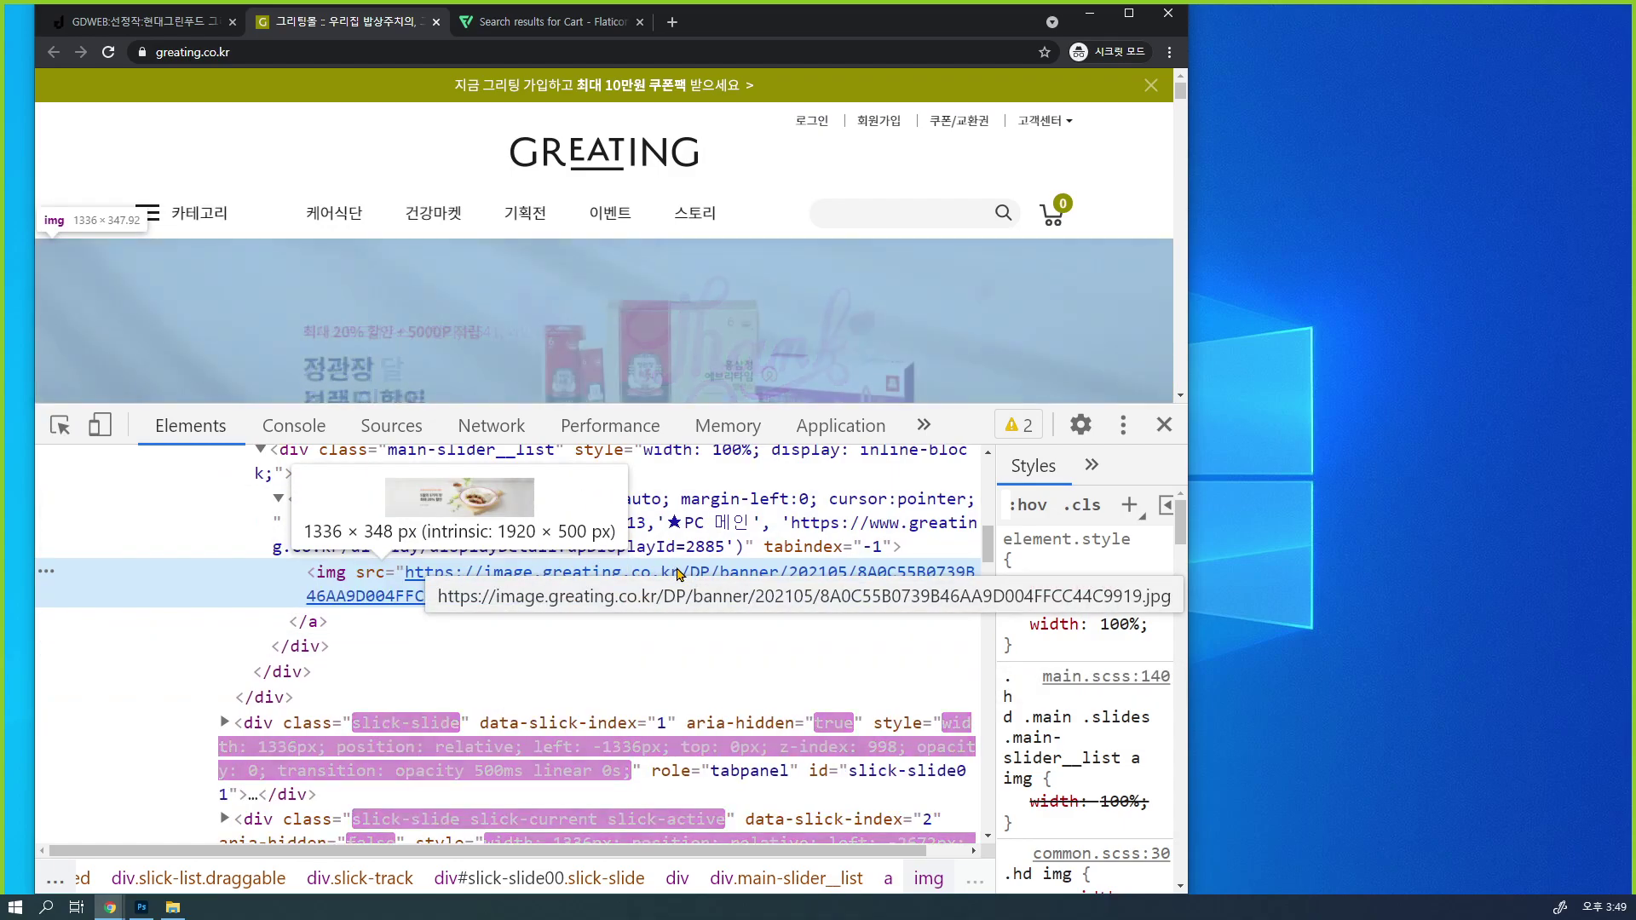
{"action": "double_click", "coordinate": [518, 598]}
{"action": "key", "text": "ctrl+c"}
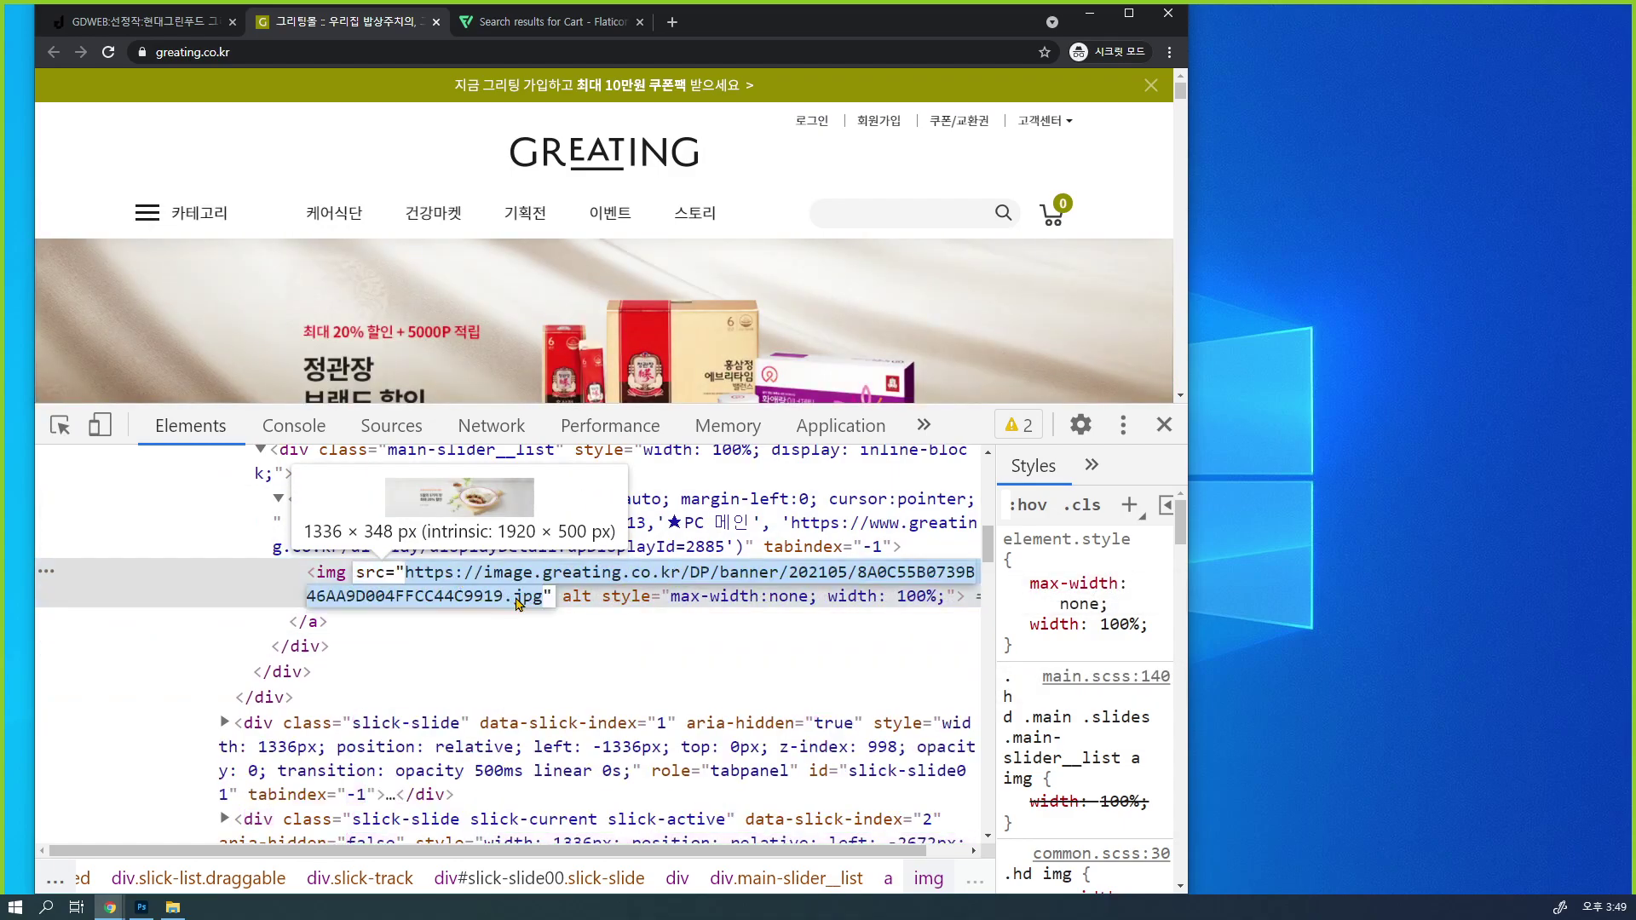
{"action": "left_click", "coordinate": [672, 21]}
{"action": "key", "text": "ctrl+v"}
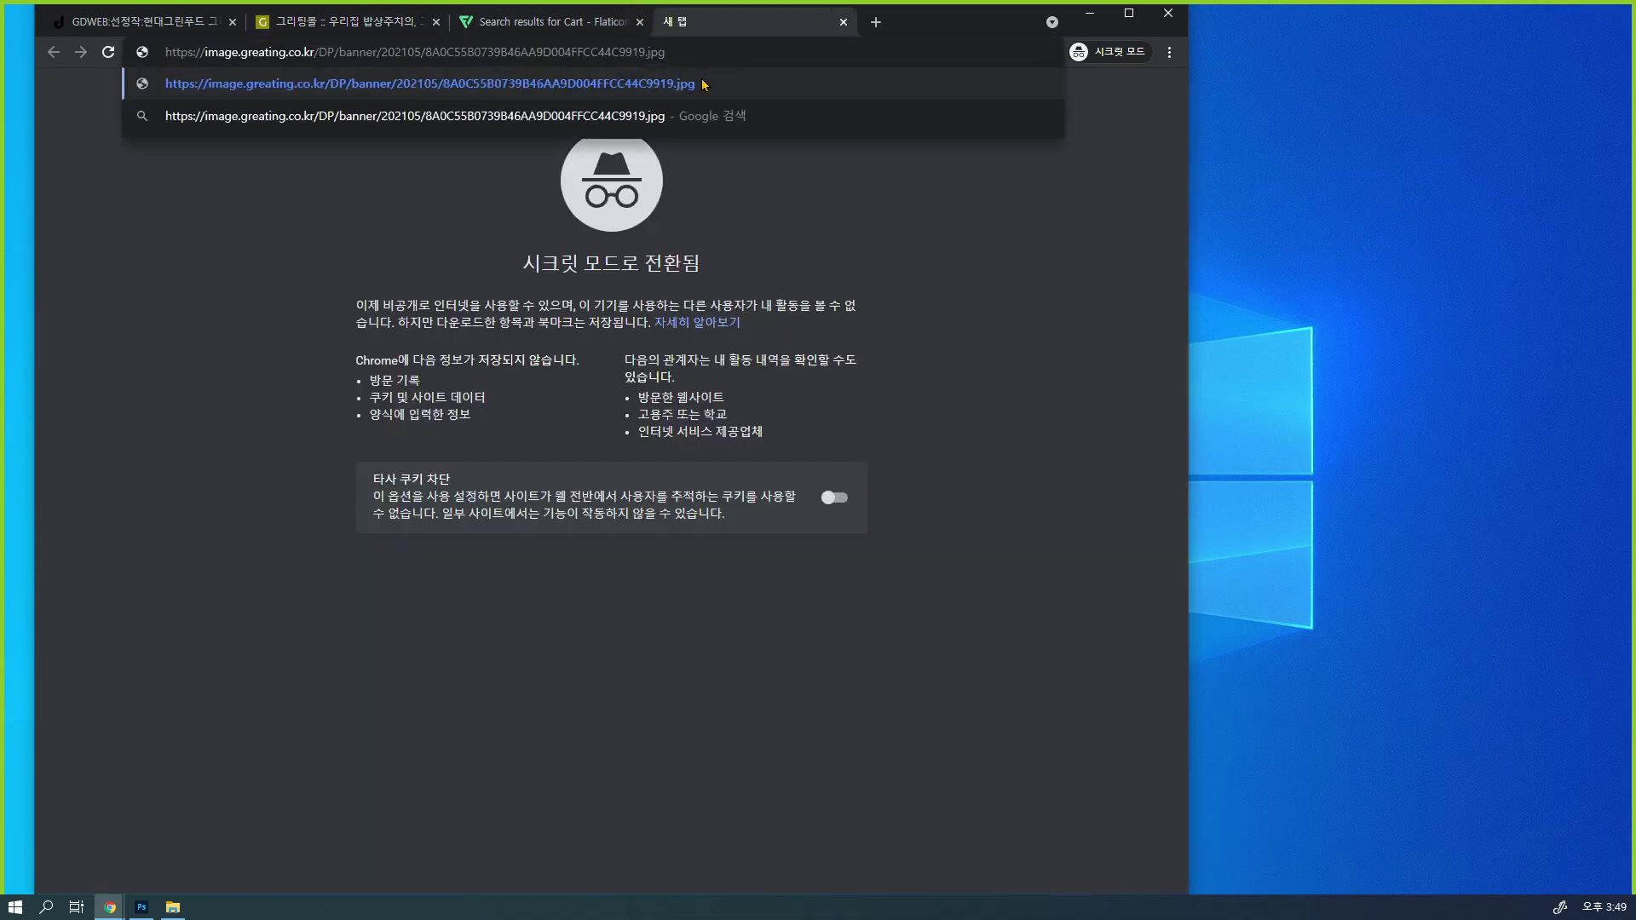
{"action": "left_click", "coordinate": [704, 84]}
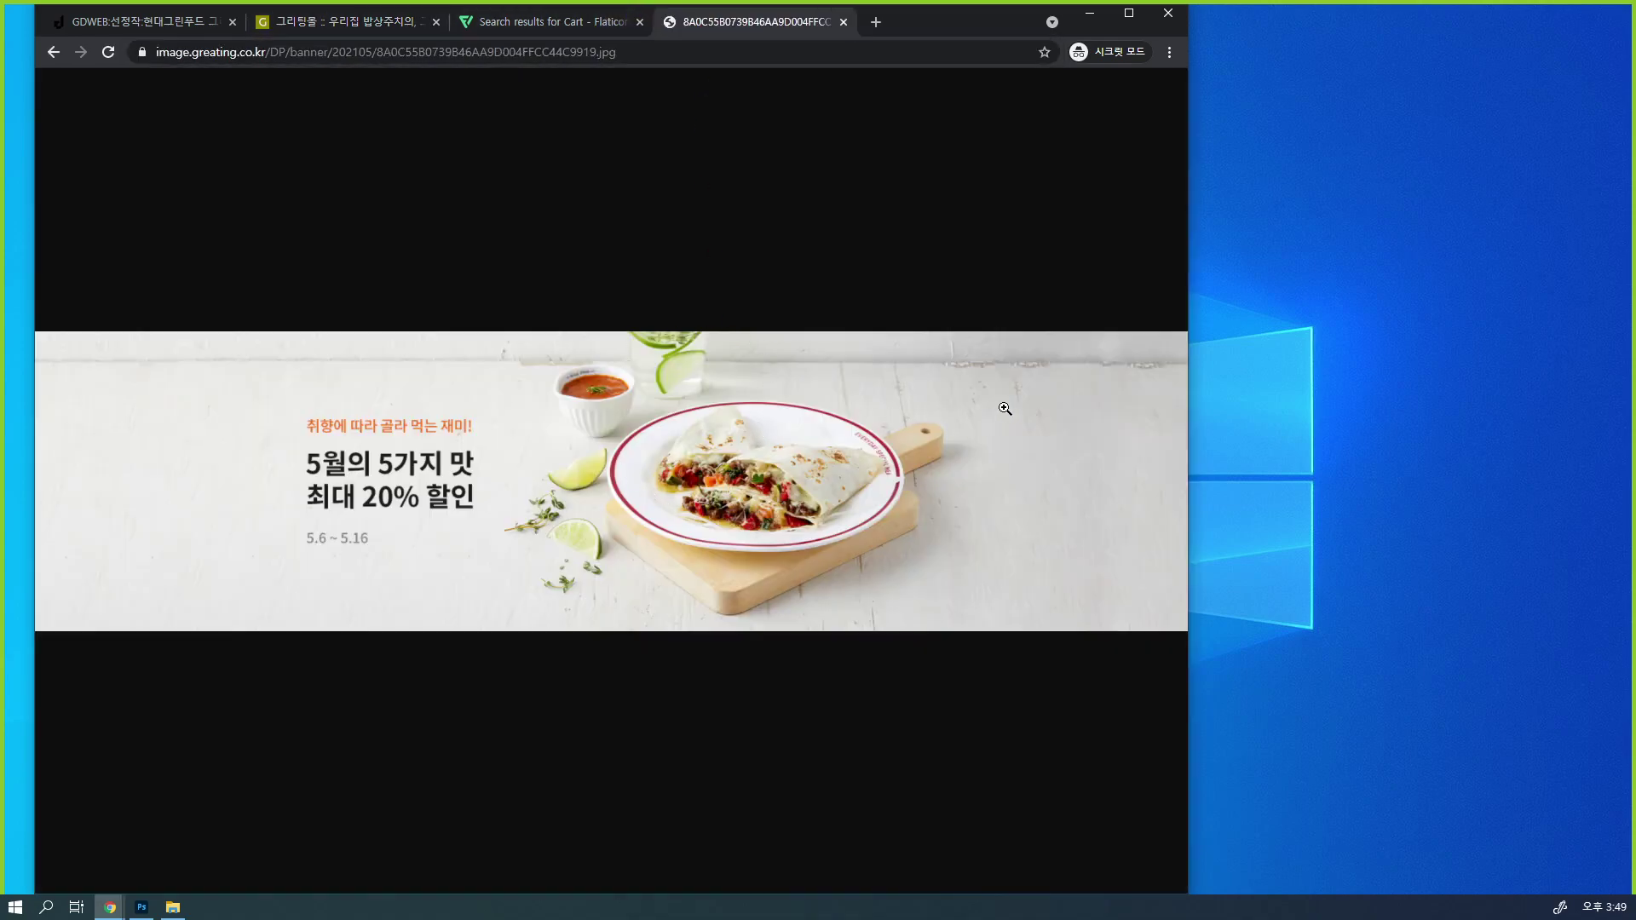
Save the banner image to the desktop and place it in Photoshop inside viewBox.psb's view_content_01 group, above view_con_01_frame
{"action": "left_click_drag", "start_coordinate": [1005, 409], "coordinate": [1323, 271]}
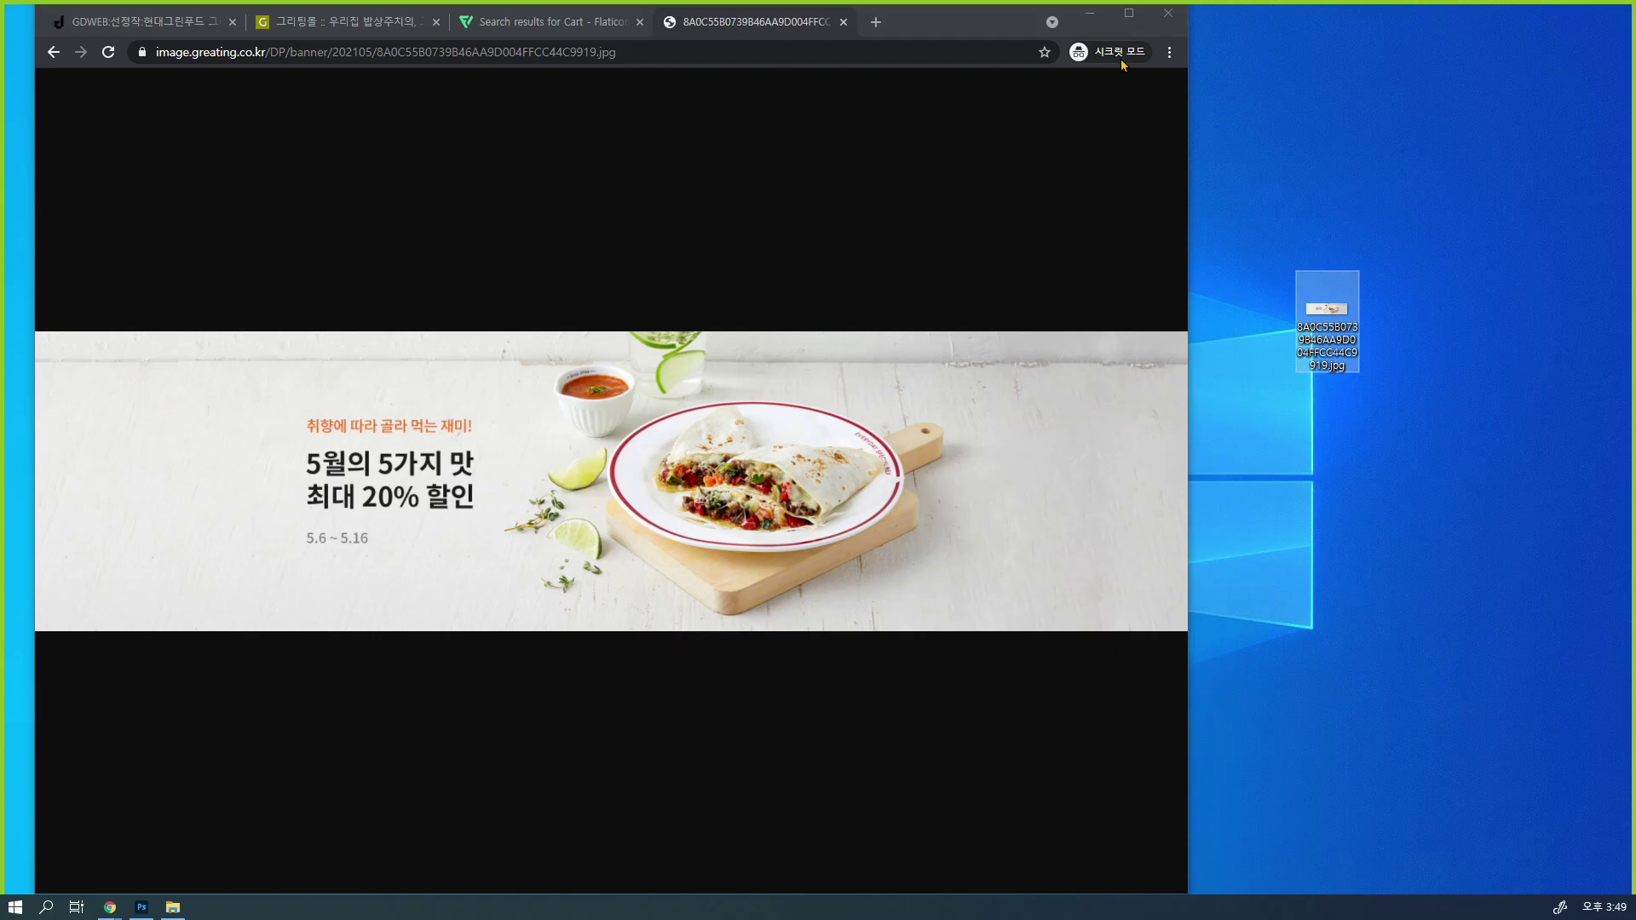
{"action": "left_click", "coordinate": [1090, 14]}
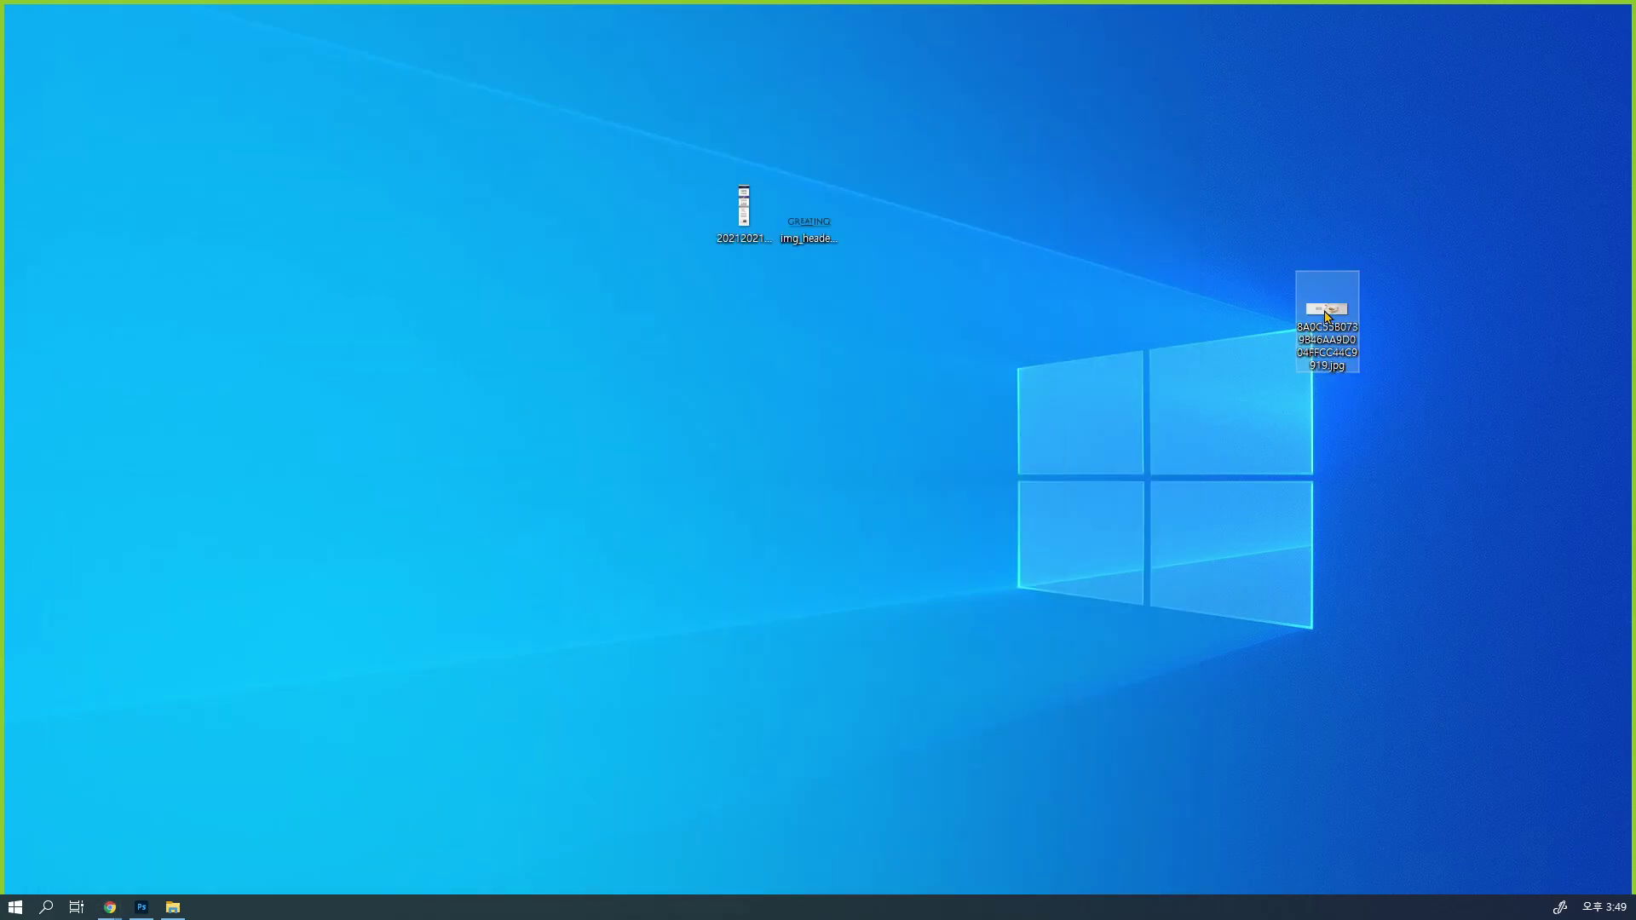
{"action": "left_click_drag", "start_coordinate": [1326, 315], "coordinate": [526, 431]}
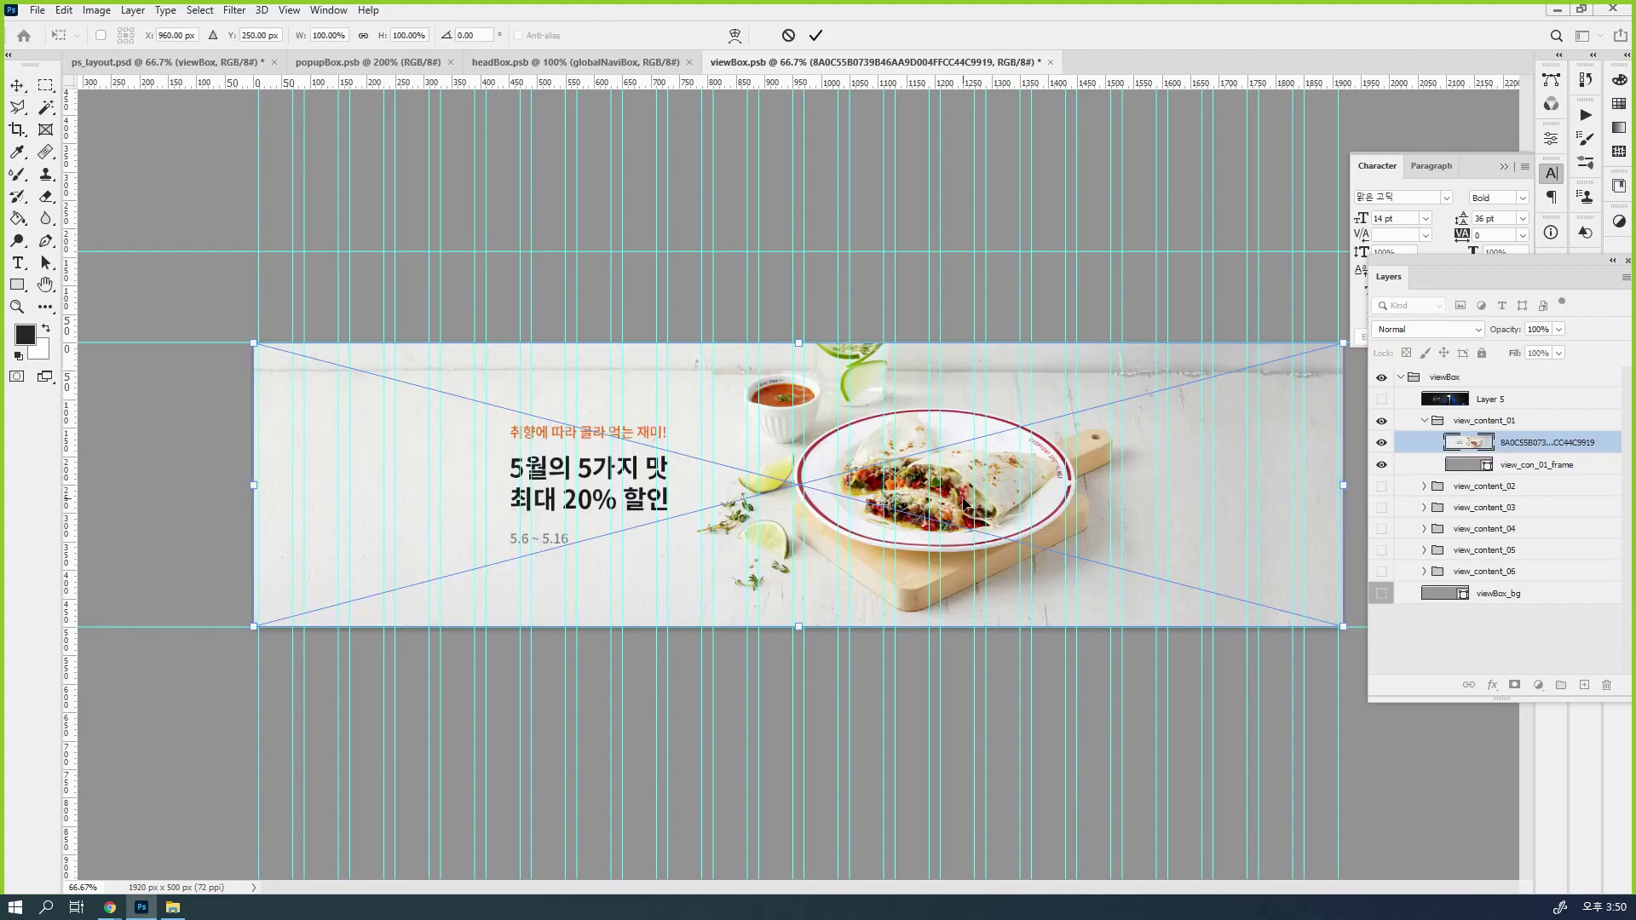
{"action": "key", "text": "Return"}
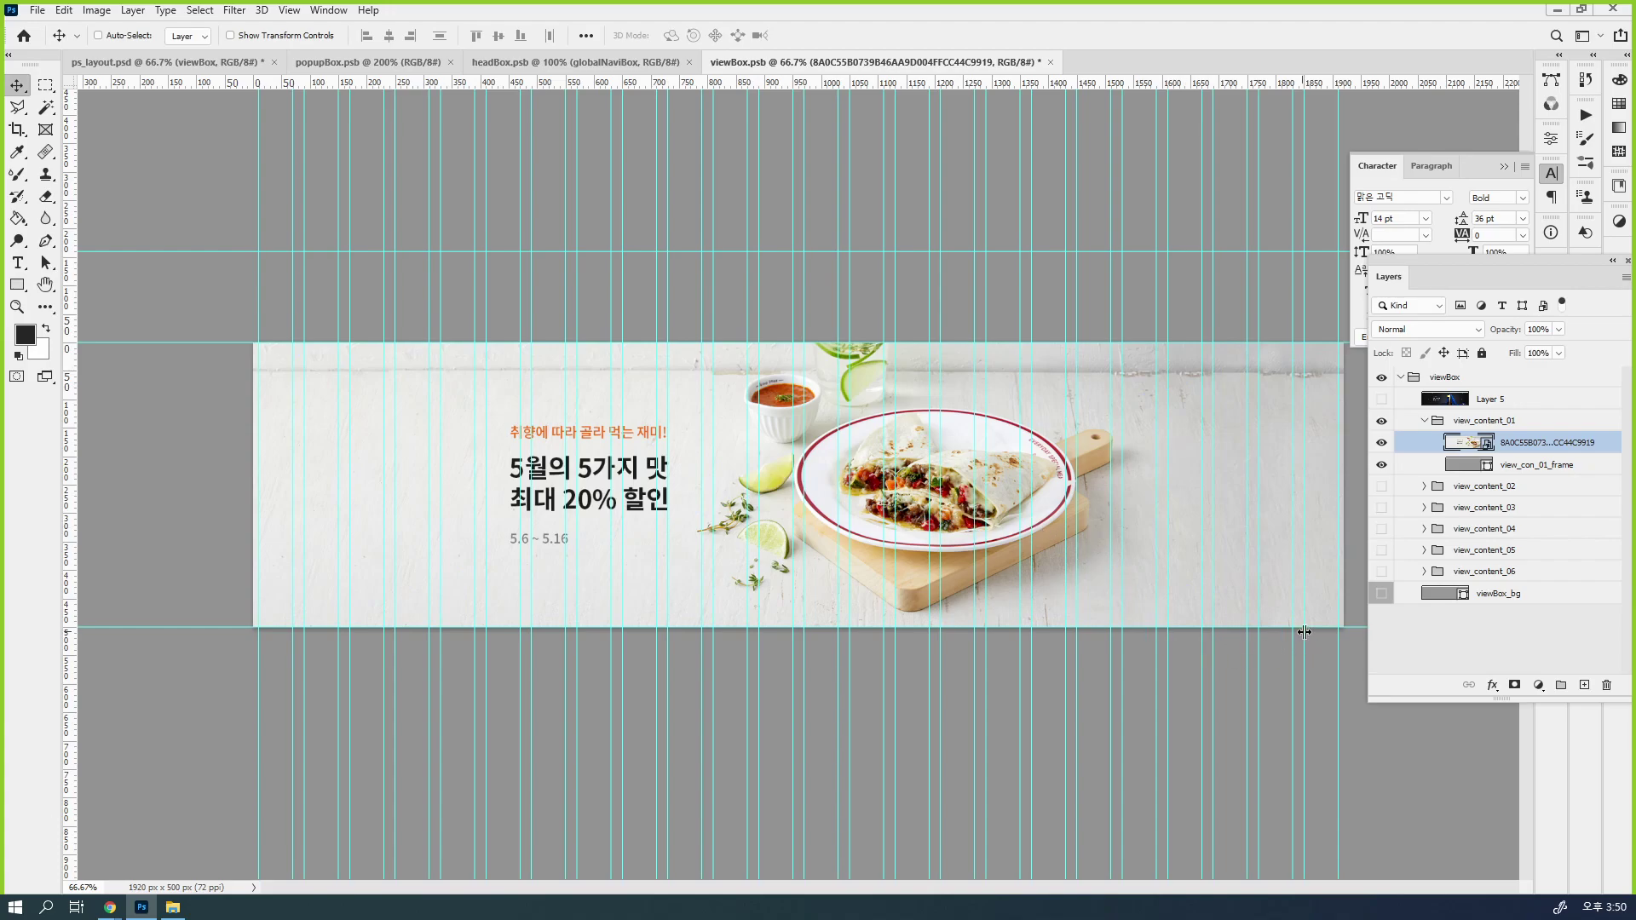
Scale the placed banner image to 106.25% about its centre so it extends past the canvas edges
{"action": "key", "text": "ctrl+t"}
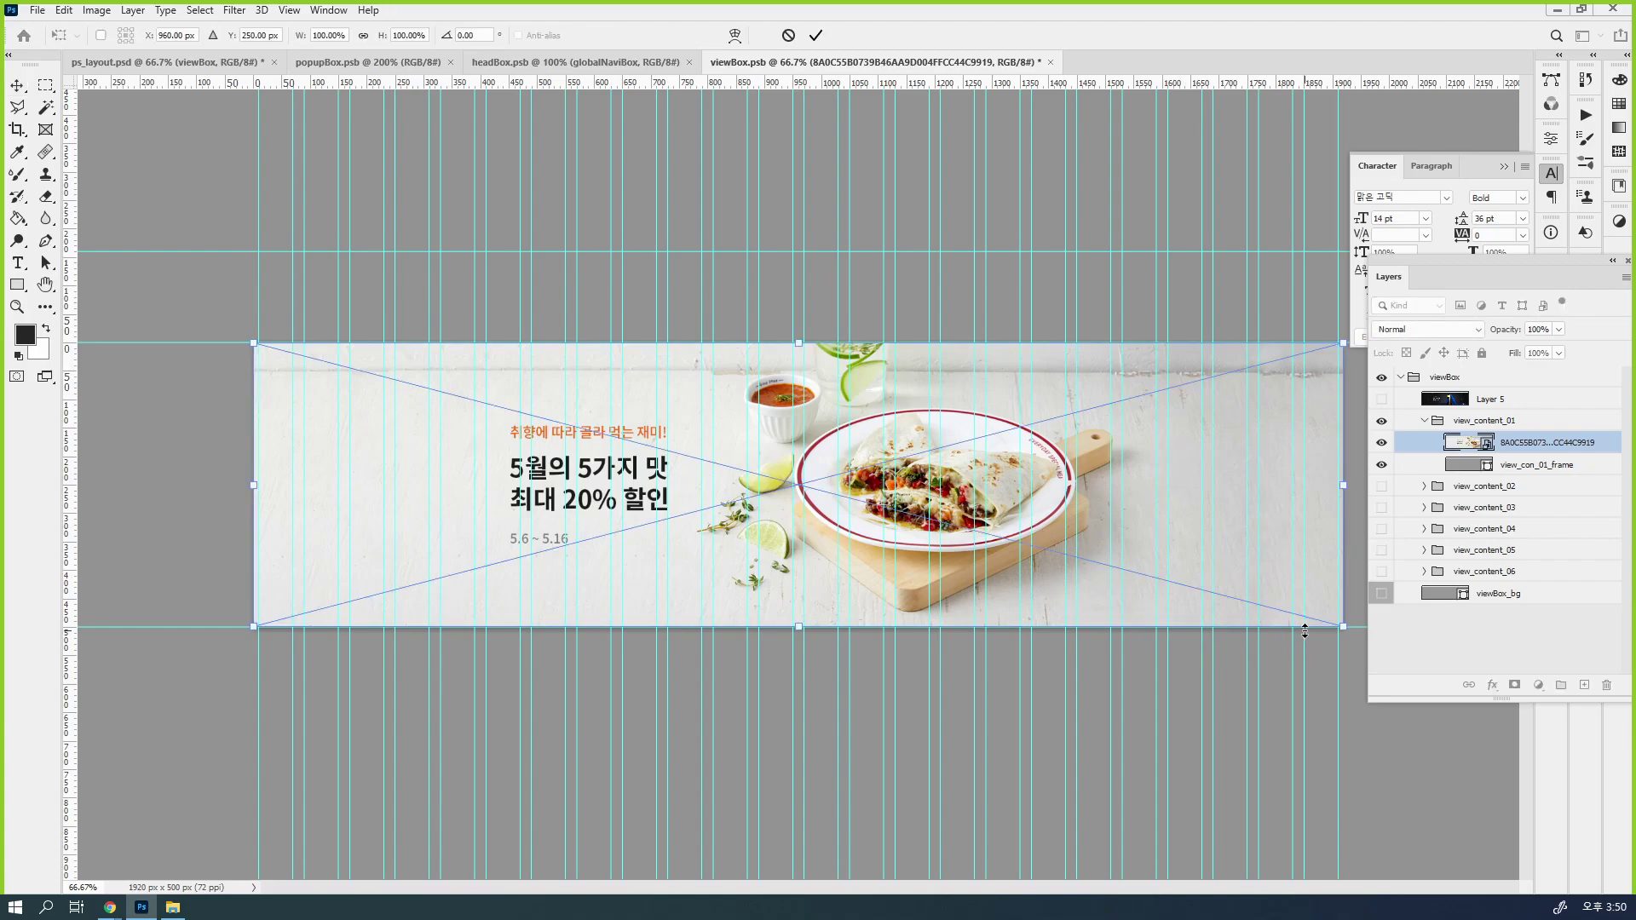
{"action": "key", "text": "Return"}
{"action": "key", "text": "ctrl+t"}
{"action": "left_click_drag", "start_coordinate": [253, 628], "coordinate": [238, 694]}
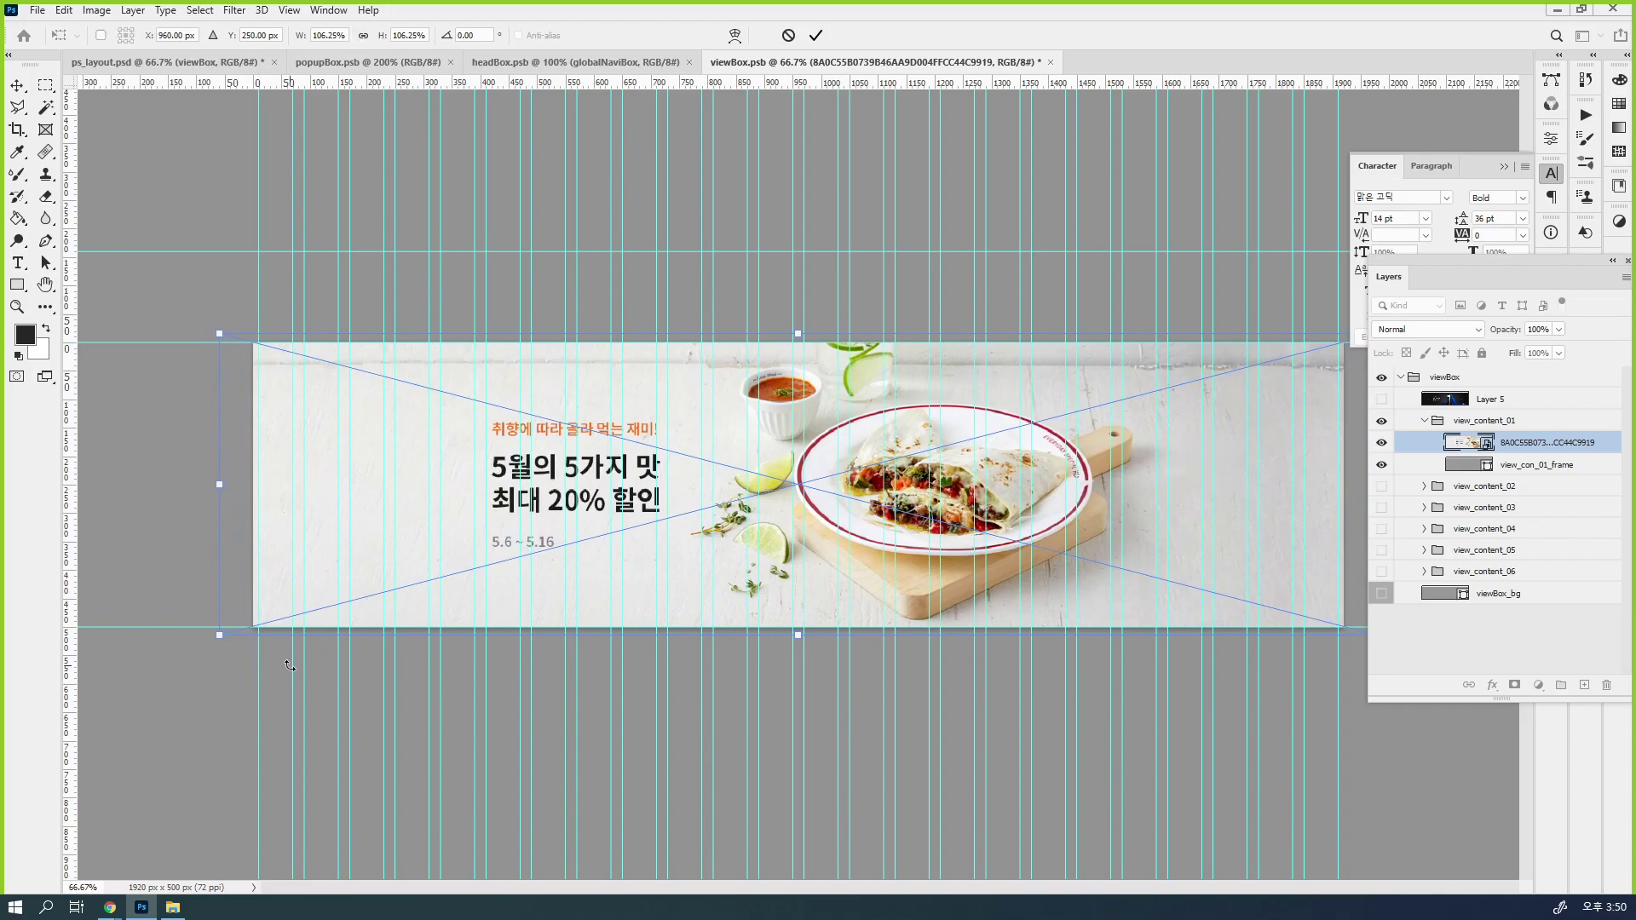
{"action": "key", "text": "Return"}
Set the canvas surround colour to Light Gray and check the enlarged banner's bounds against the canvas
{"action": "right_click", "coordinate": [122, 350]}
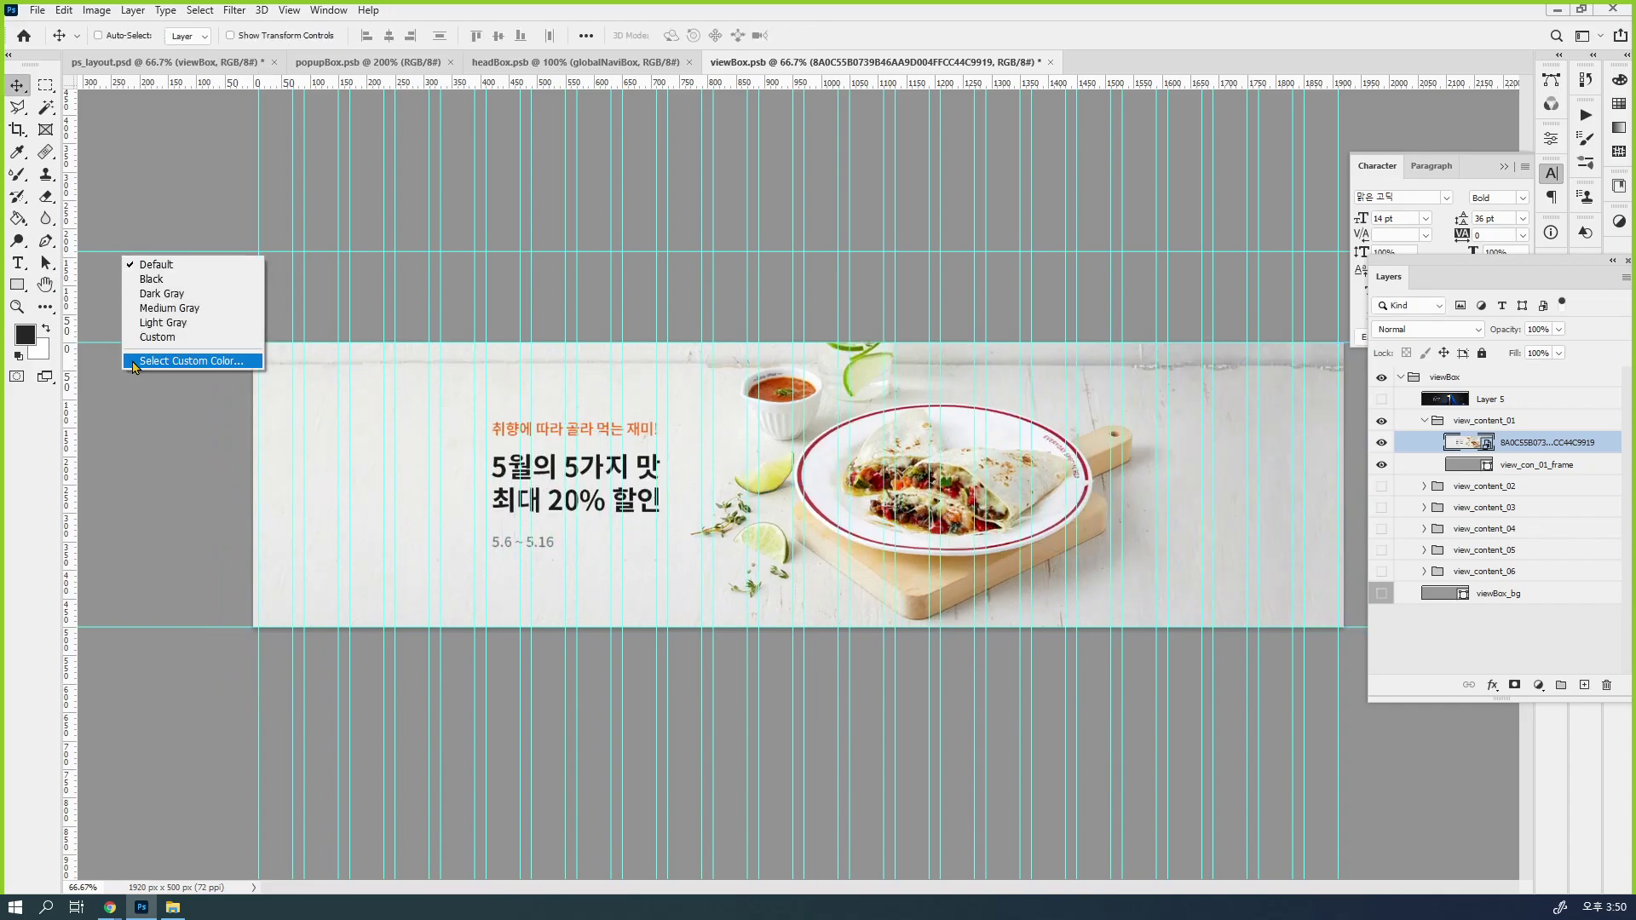
{"action": "left_click", "coordinate": [163, 323]}
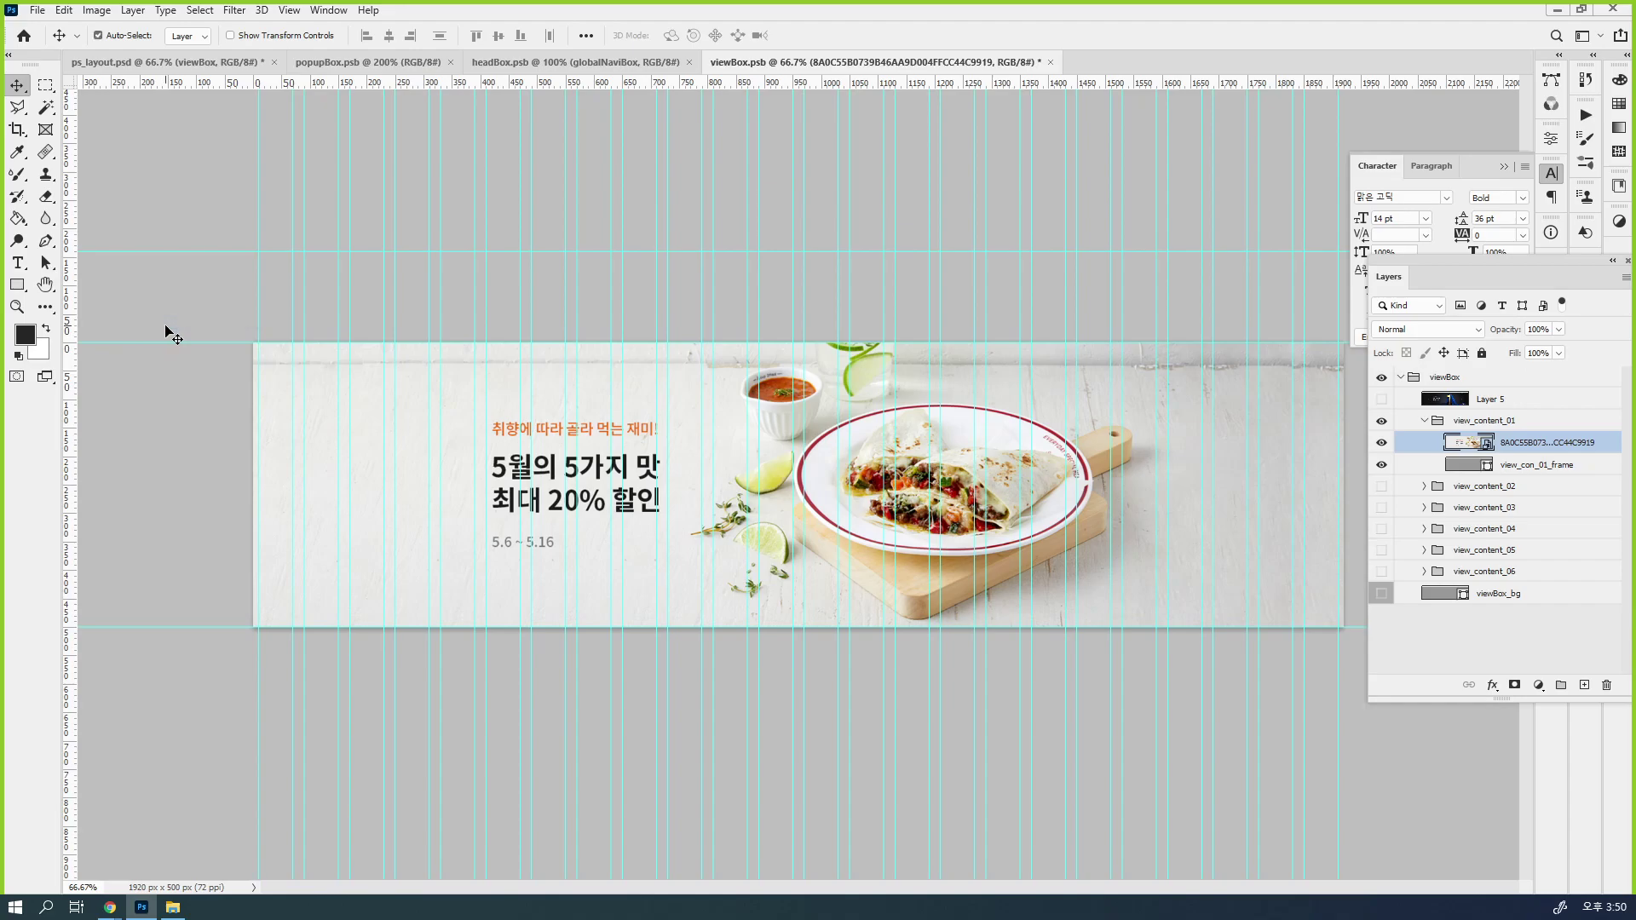
{"action": "key", "text": "ctrl+t"}
{"action": "key", "text": "ctrl+minus"}
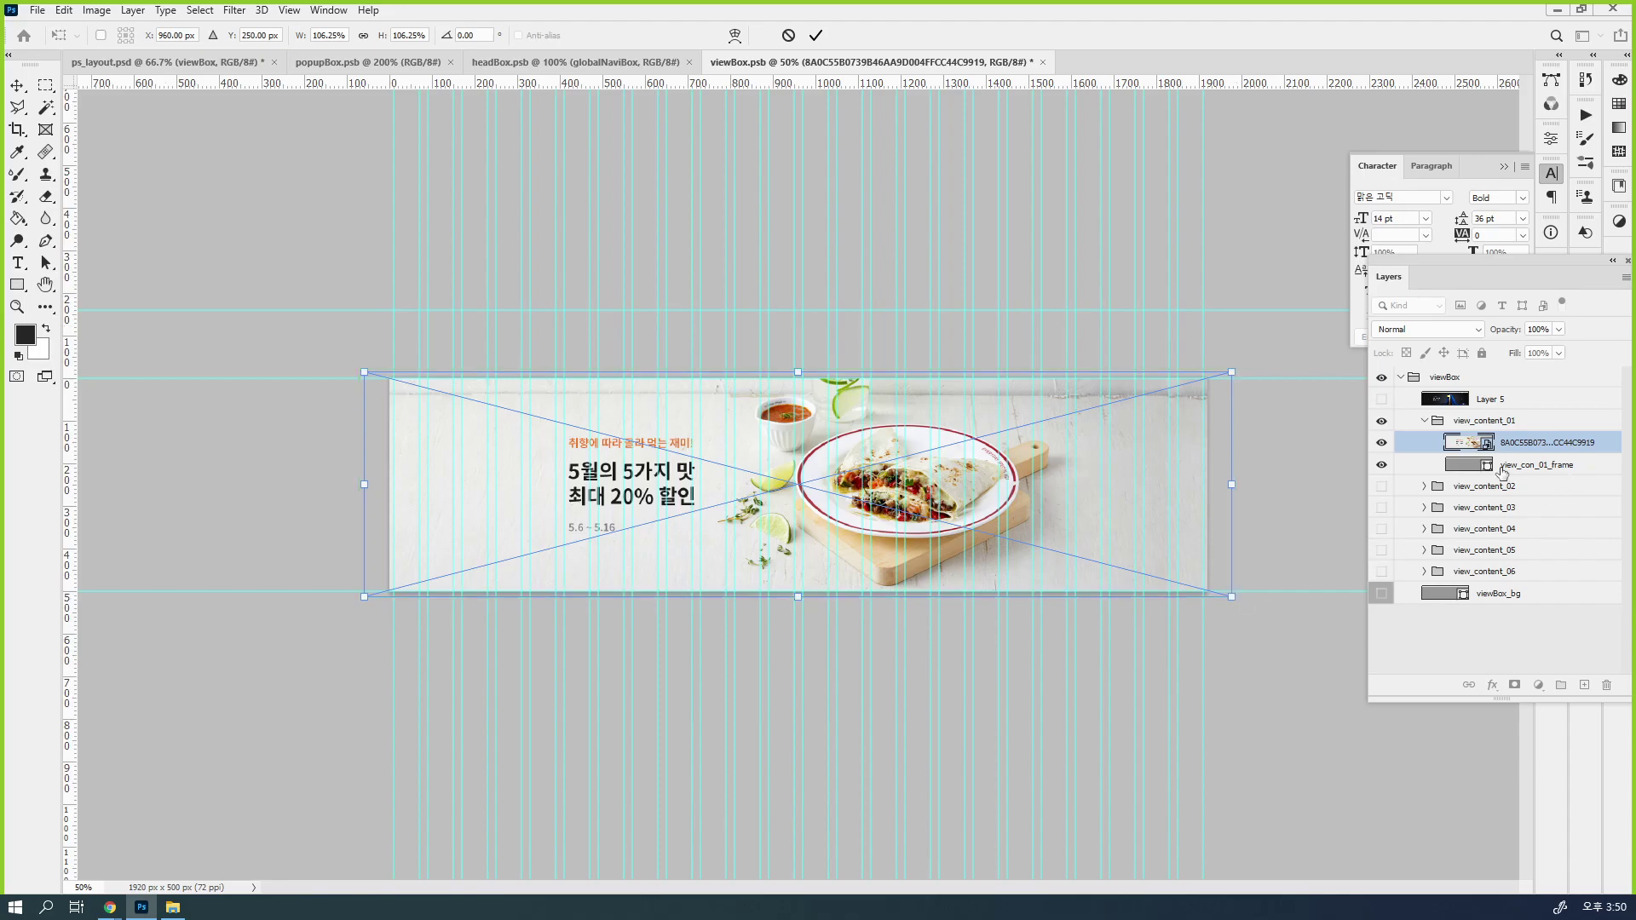
{"action": "key", "text": "Return"}
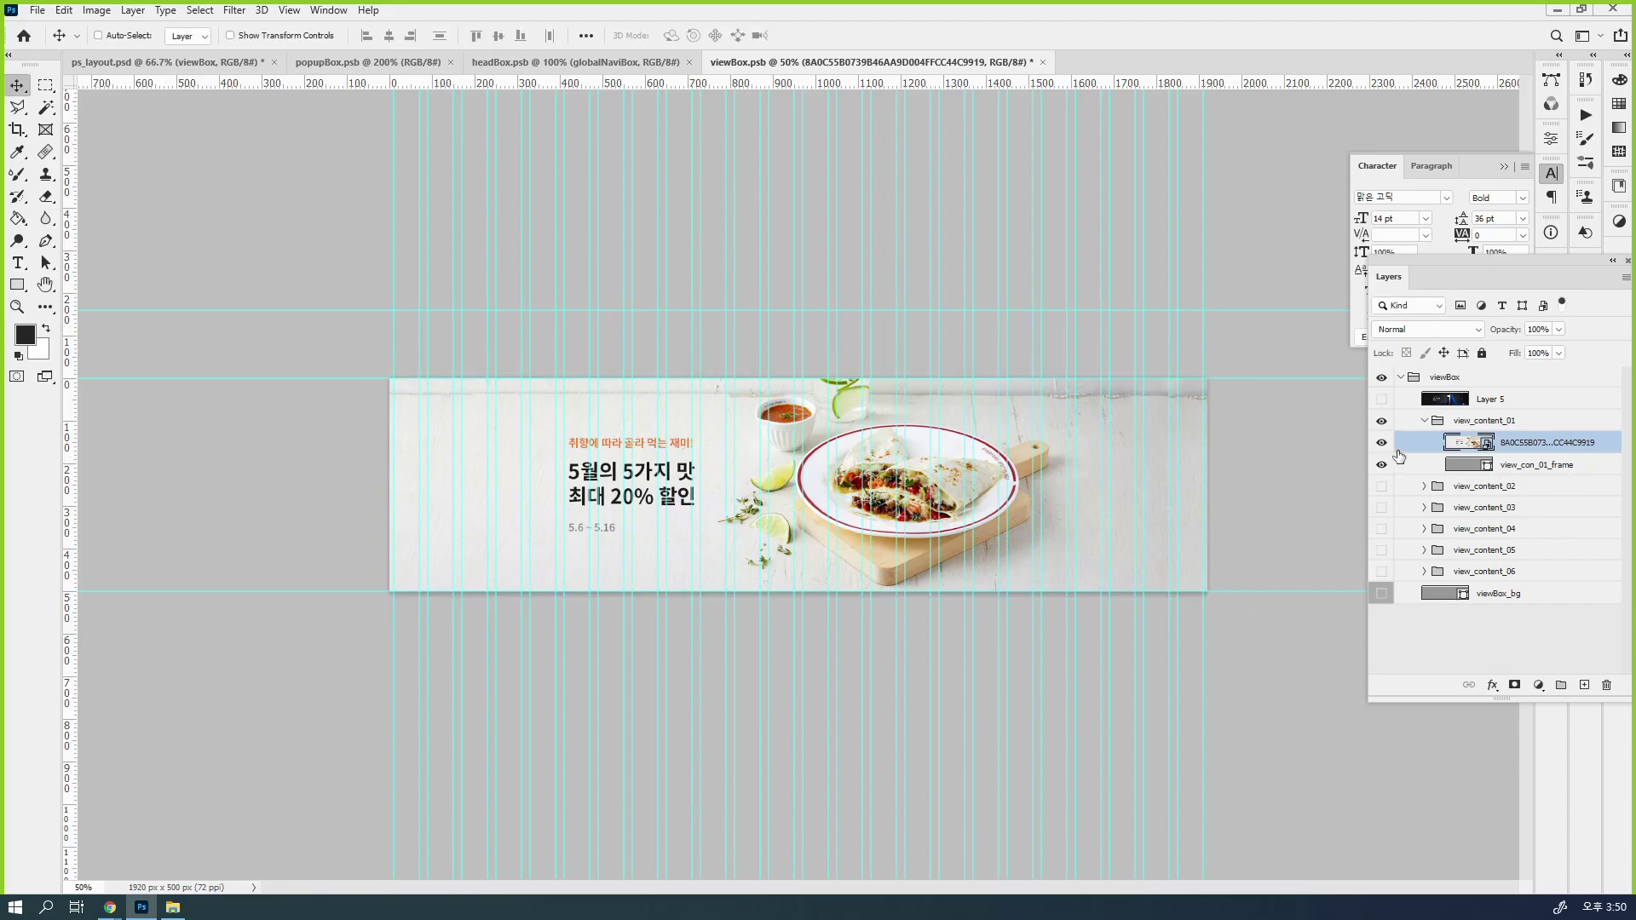
Clip the banner image to the view_con_01_frame shape and leave the image layer selected
{"action": "left_click", "coordinate": [1381, 442]}
{"action": "left_click", "coordinate": [1381, 442]}
{"action": "key", "text": "ctrl"}
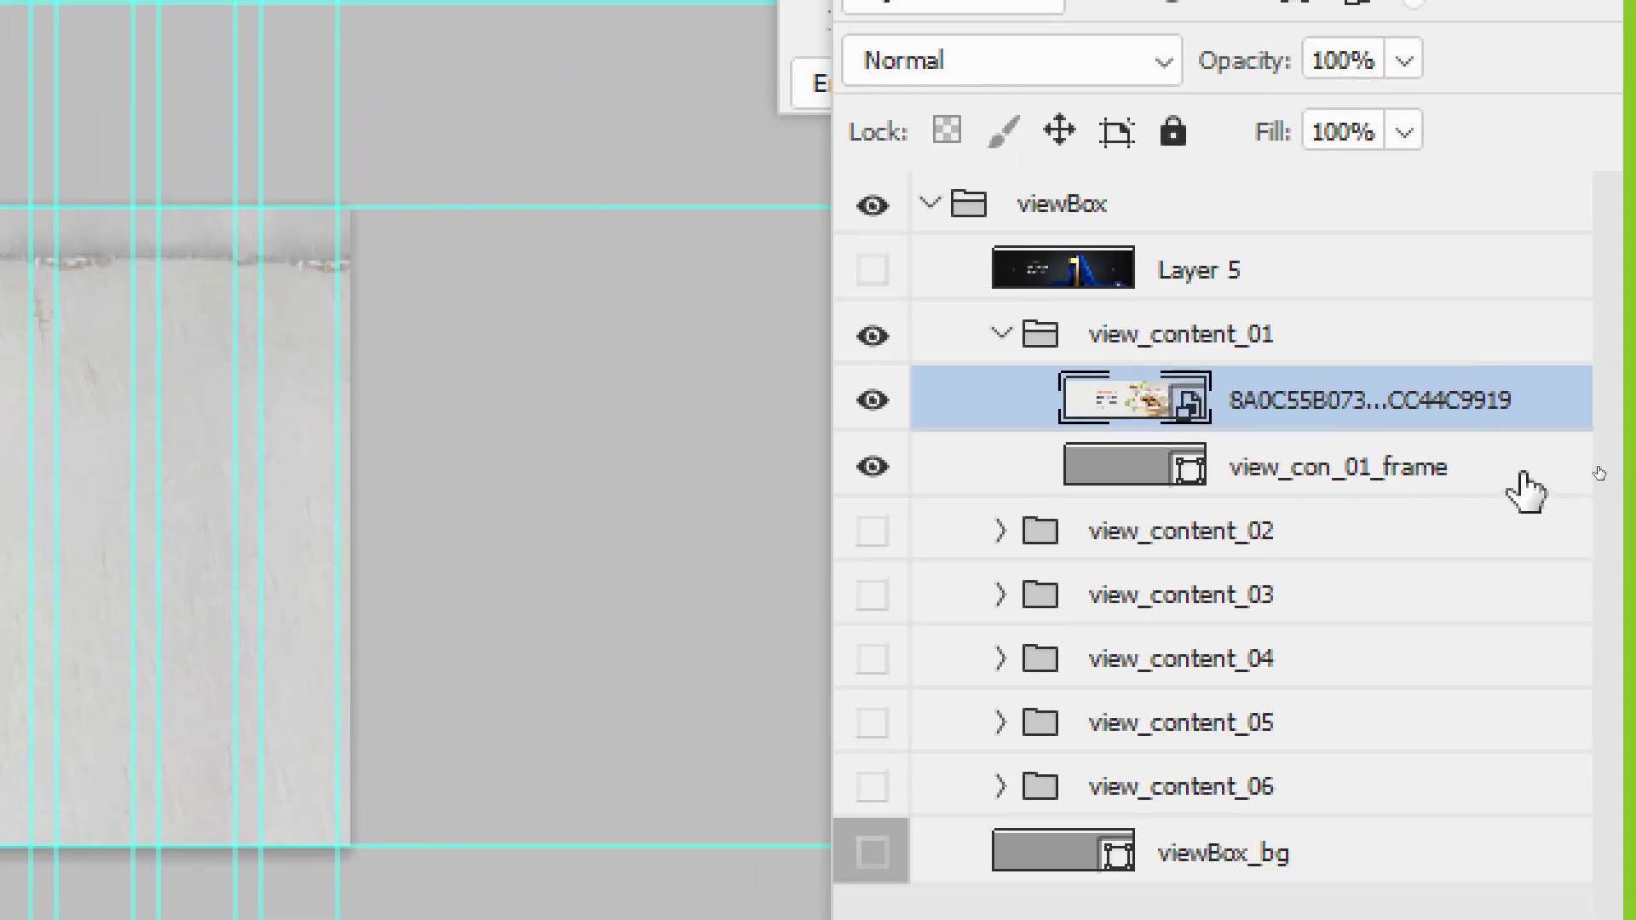
{"action": "left_click_drag", "start_coordinate": [1519, 486], "coordinate": [1275, 411]}
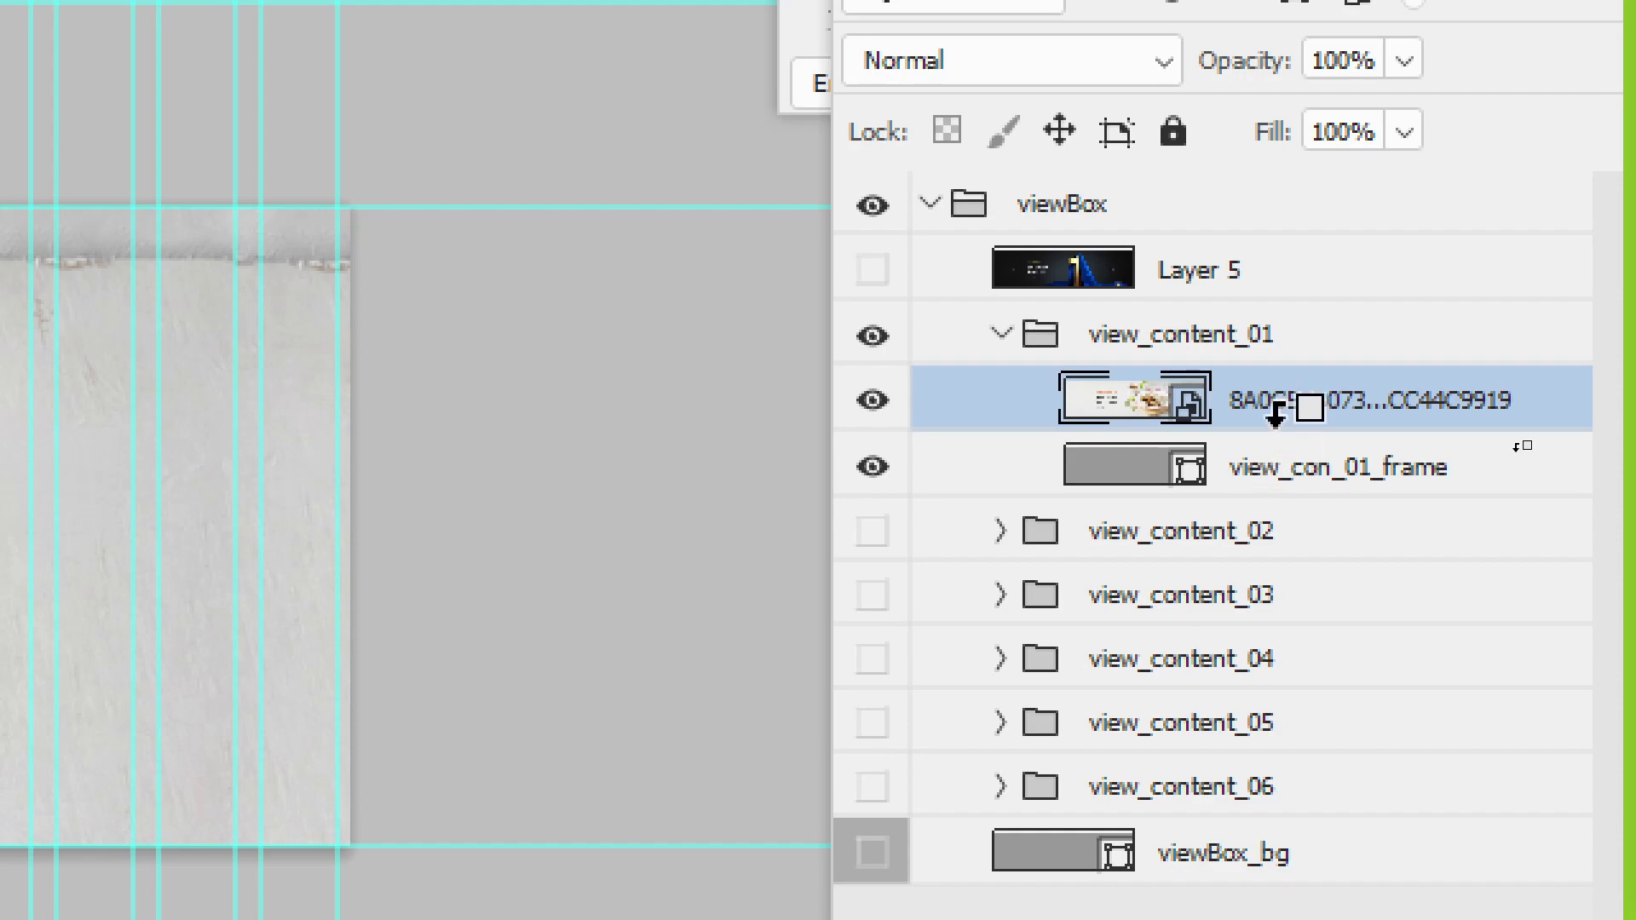
{"action": "left_click", "coordinate": [1275, 411], "text": "alt"}
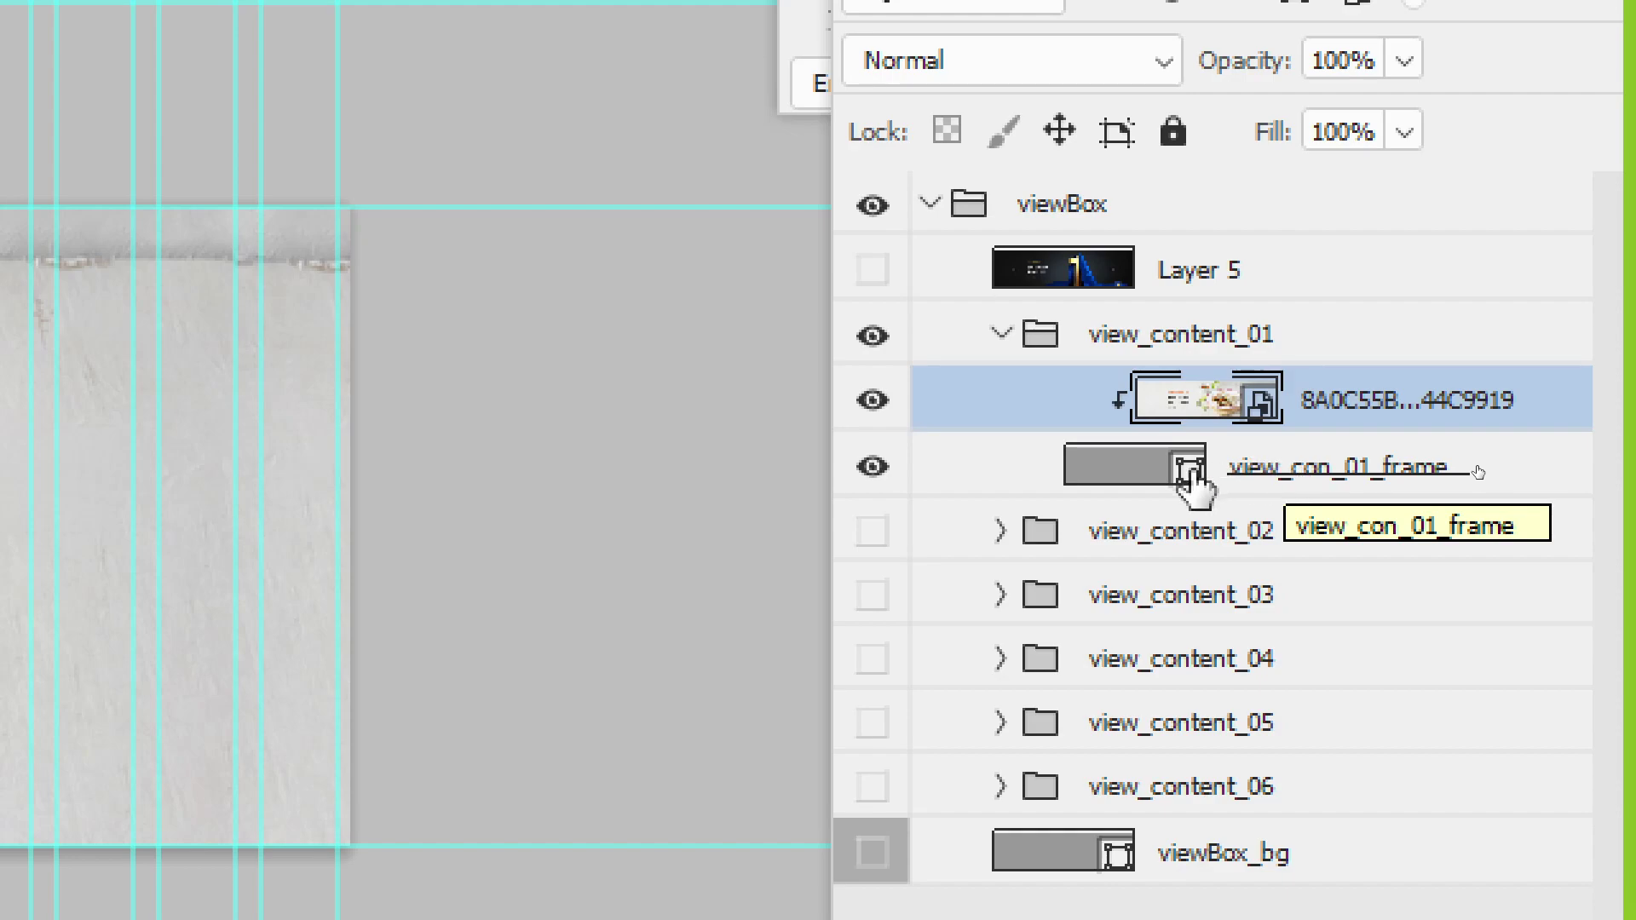
{"action": "left_click", "coordinate": [1099, 474]}
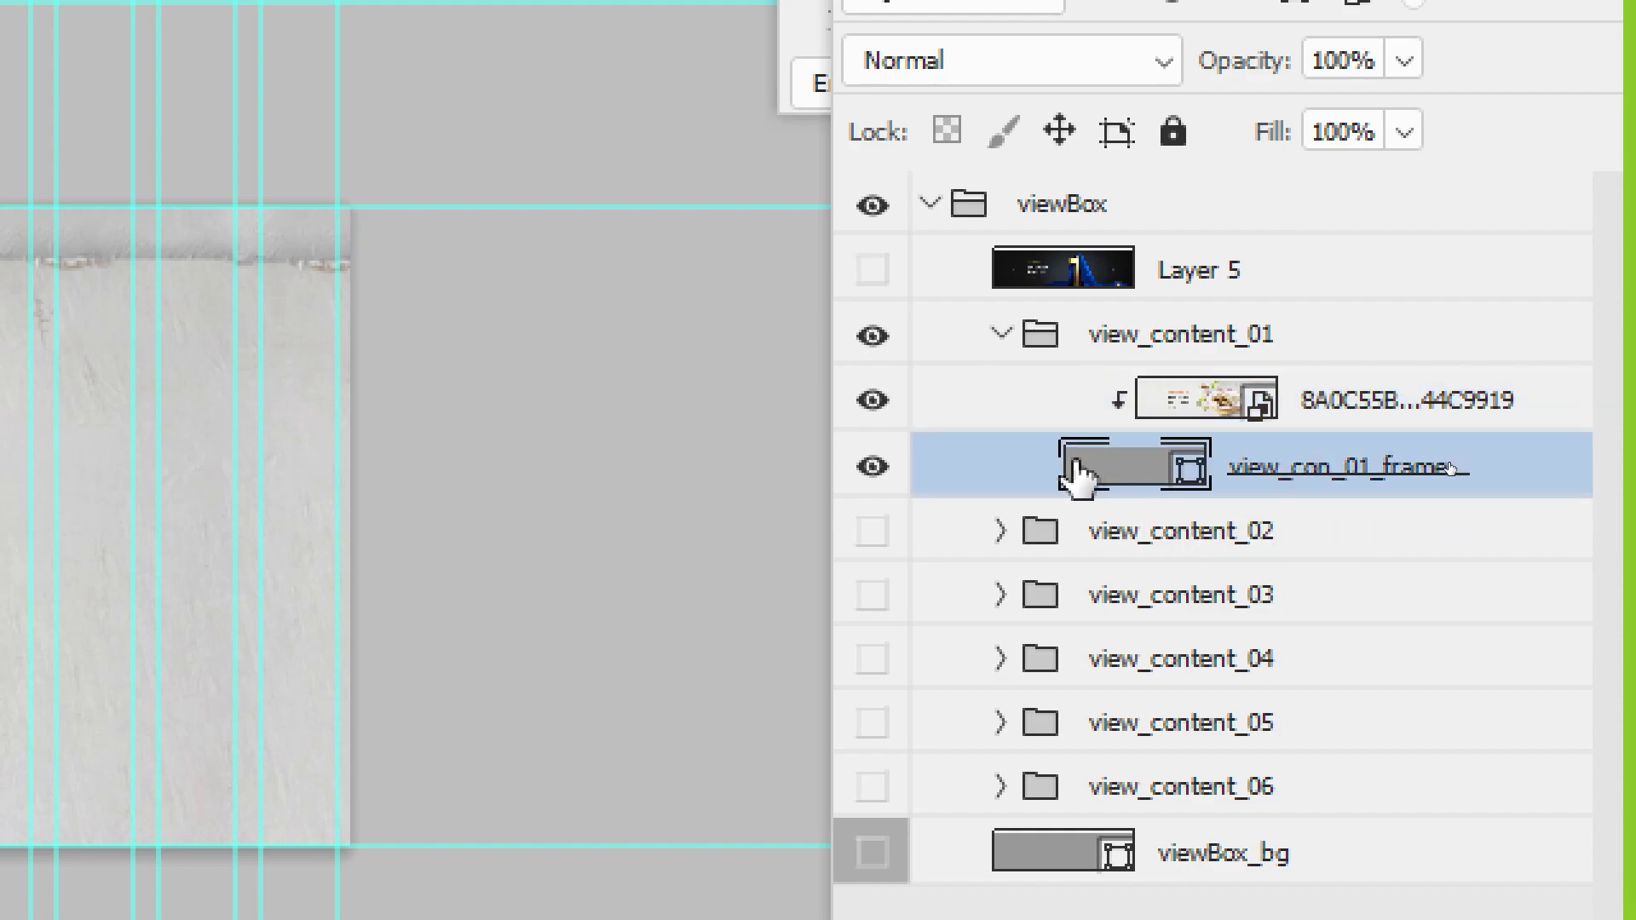
{"action": "left_click", "coordinate": [1184, 400]}
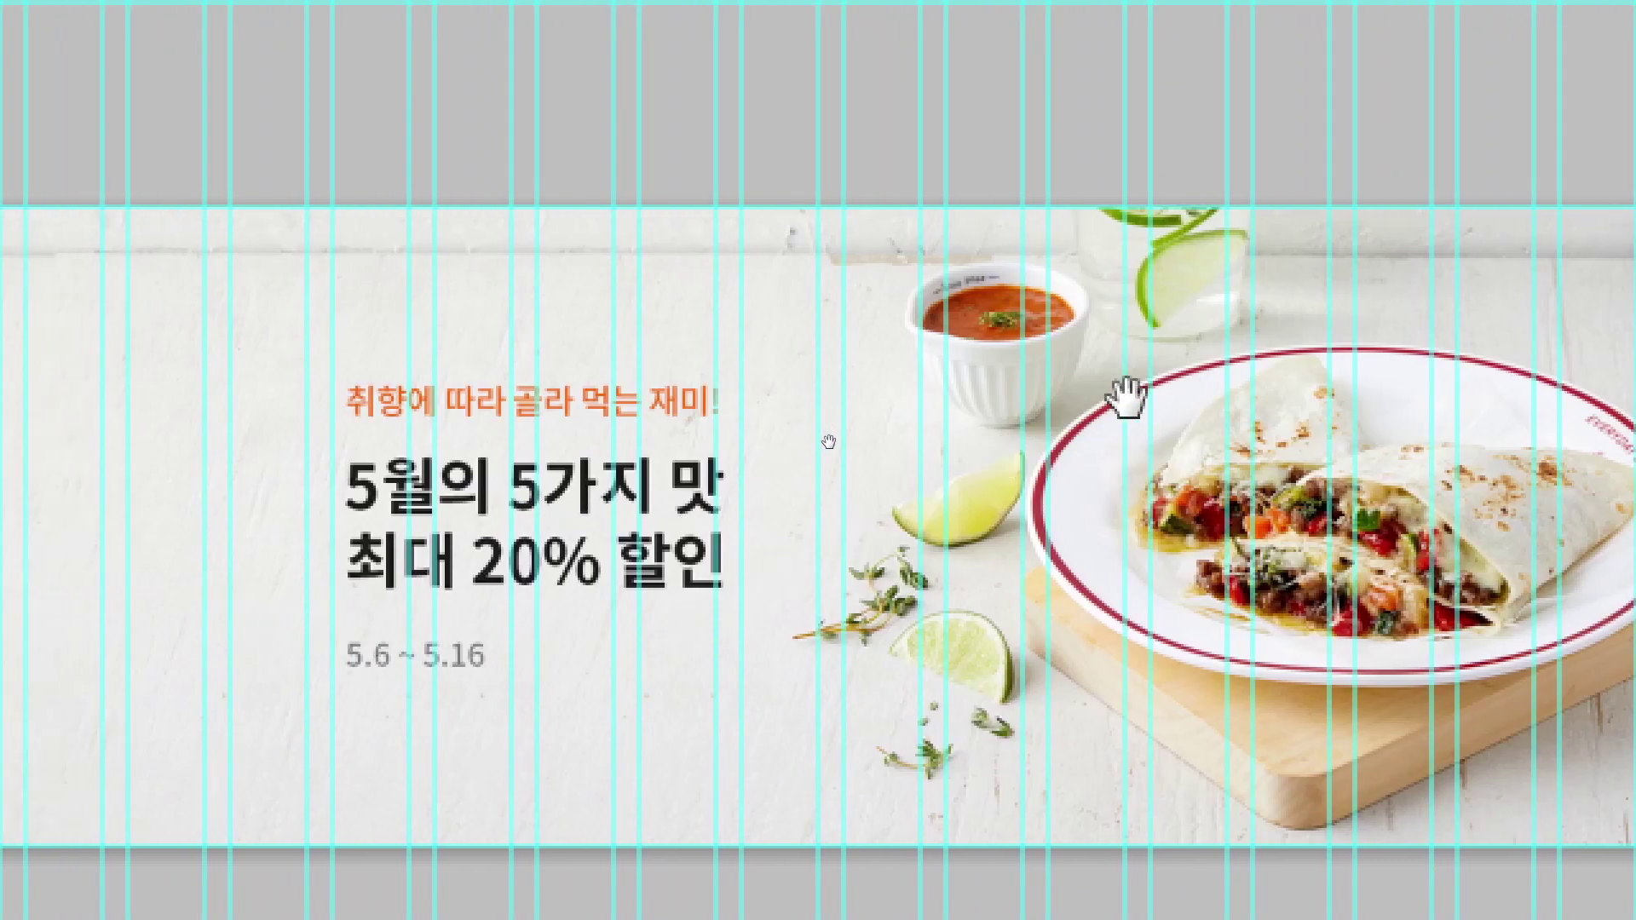
Rasterize the banner by merging it with a new blank layer and clip the result to view_con_01_frame, ready for the Healing Brush
{"action": "left_click", "coordinate": [682, 492]}
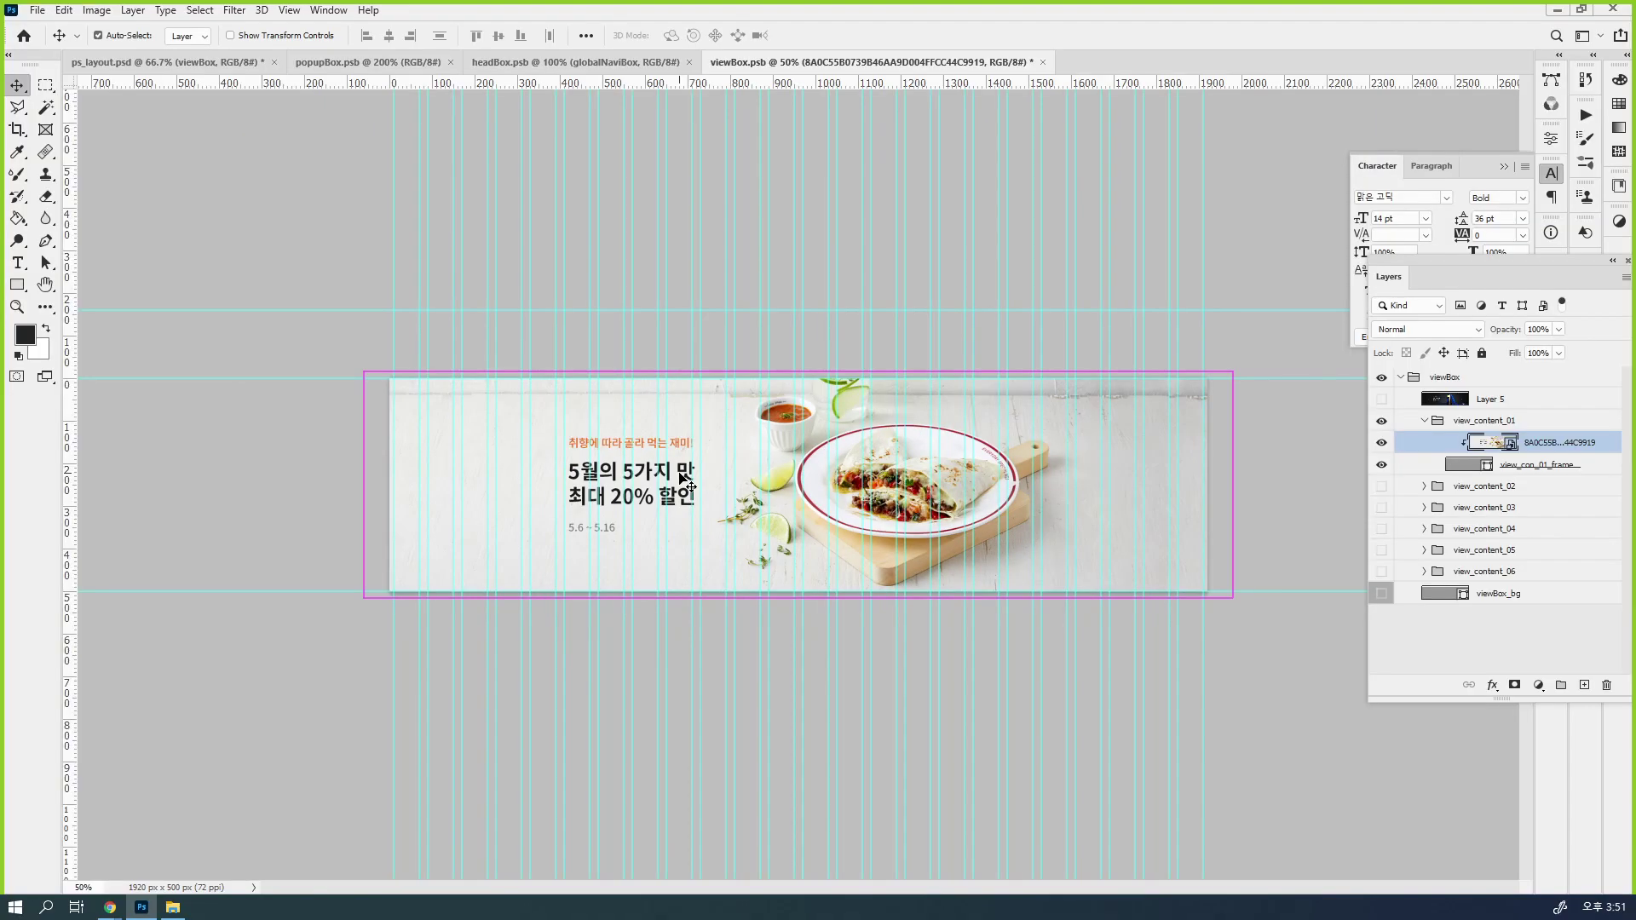
{"action": "left_click", "coordinate": [620, 620], "text": "ctrl"}
{"action": "left_click", "coordinate": [620, 620], "text": "ctrl"}
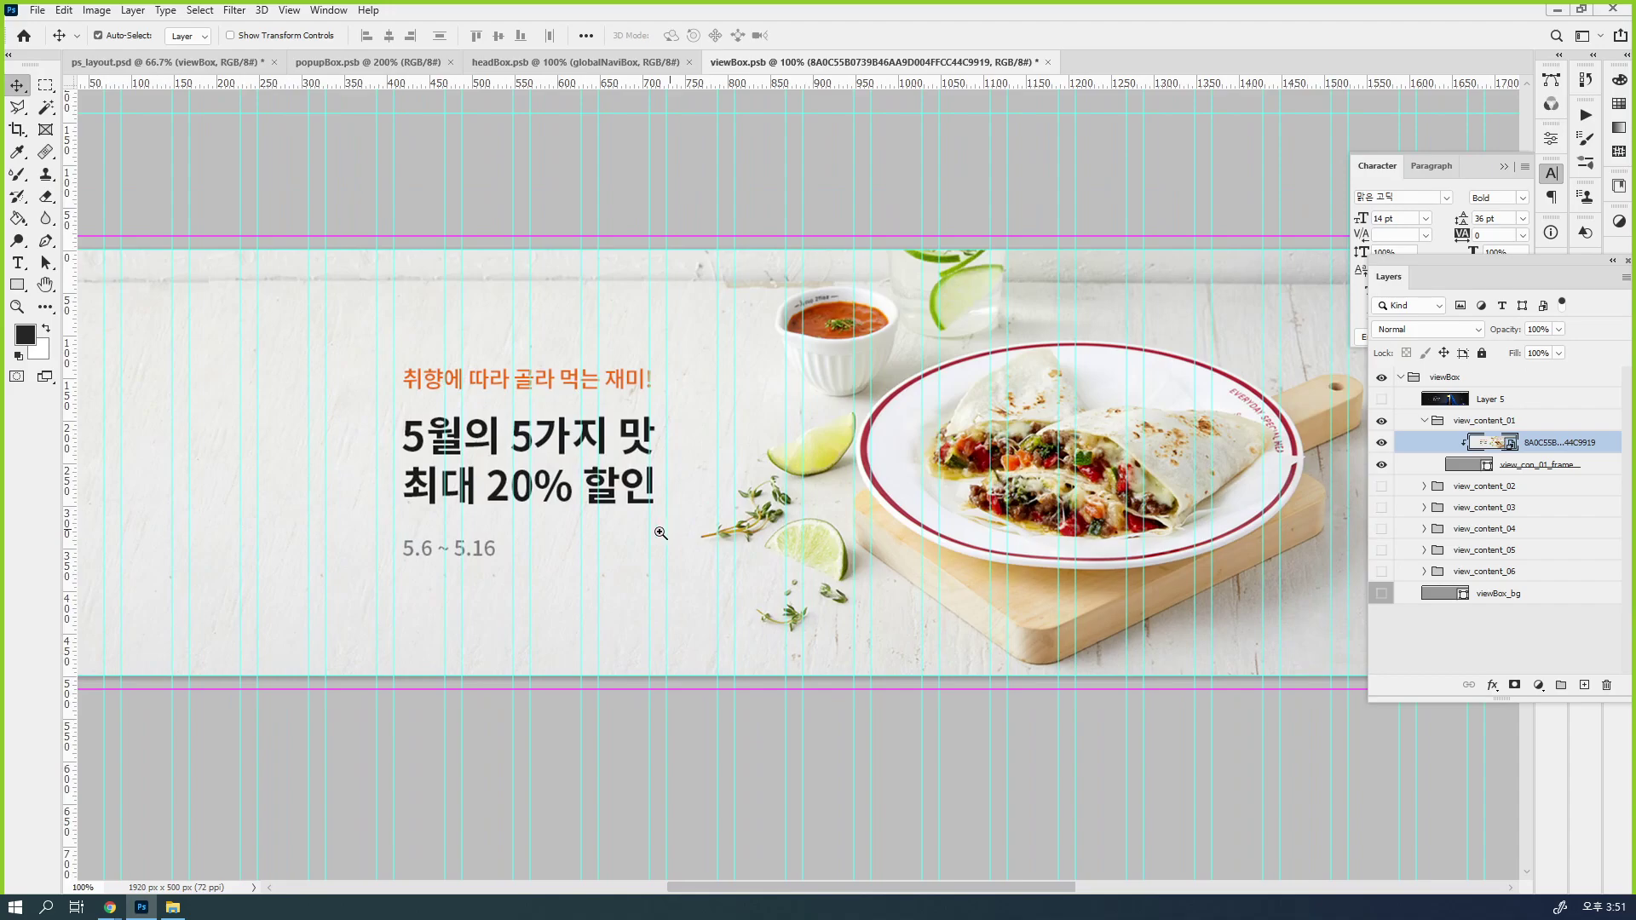
{"action": "left_click", "coordinate": [671, 530], "text": "ctrl"}
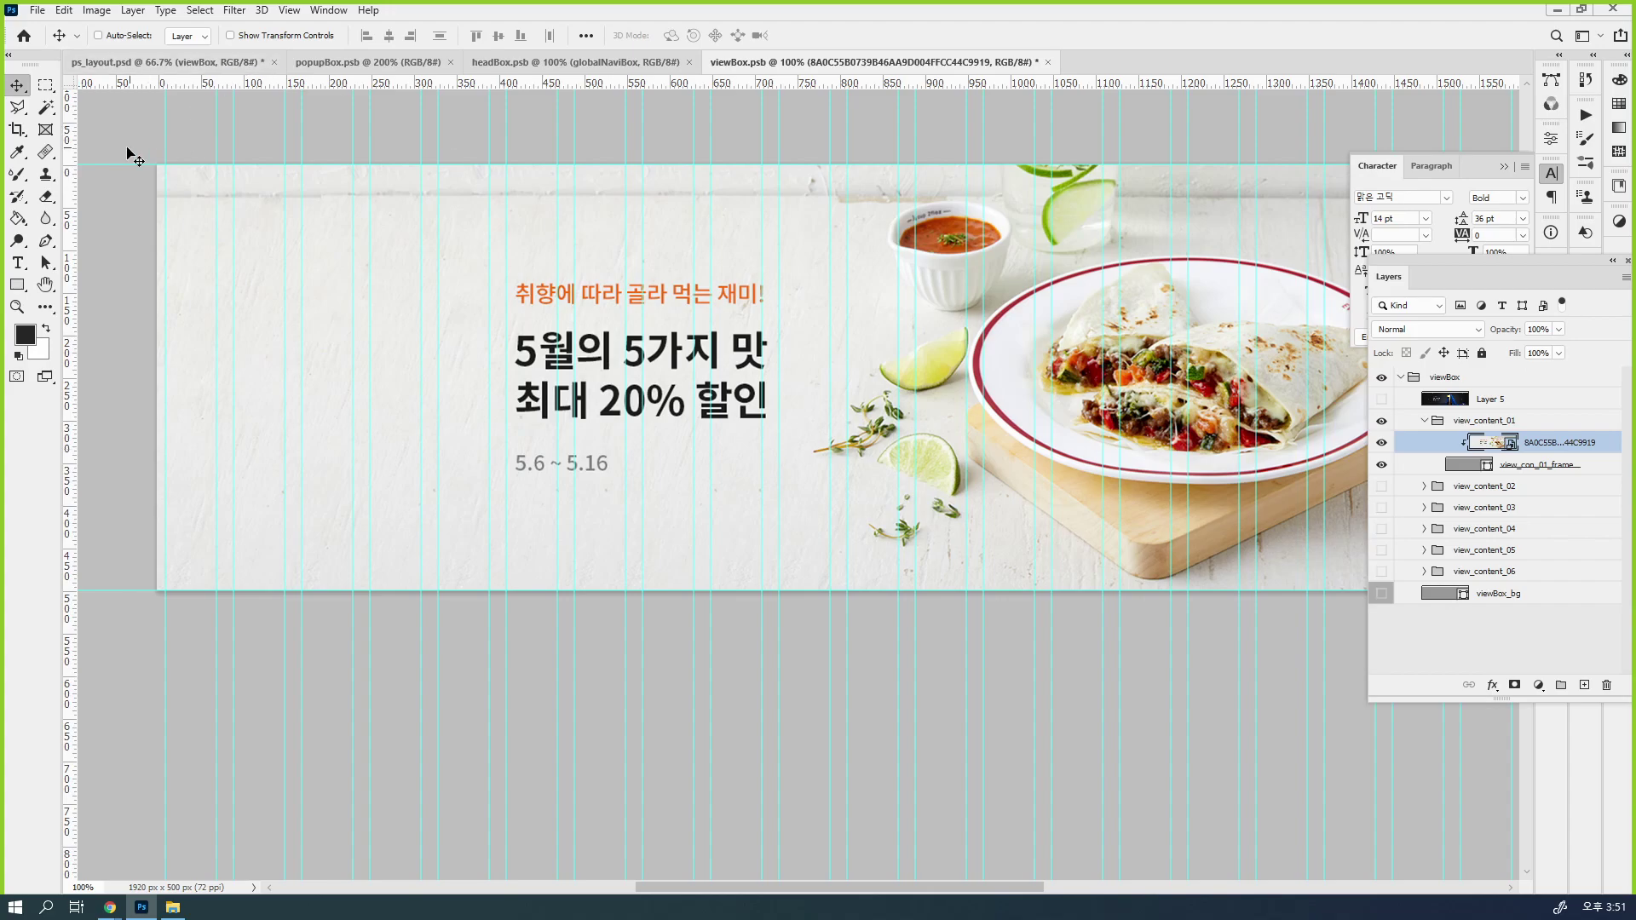
{"action": "left_click", "coordinate": [46, 153]}
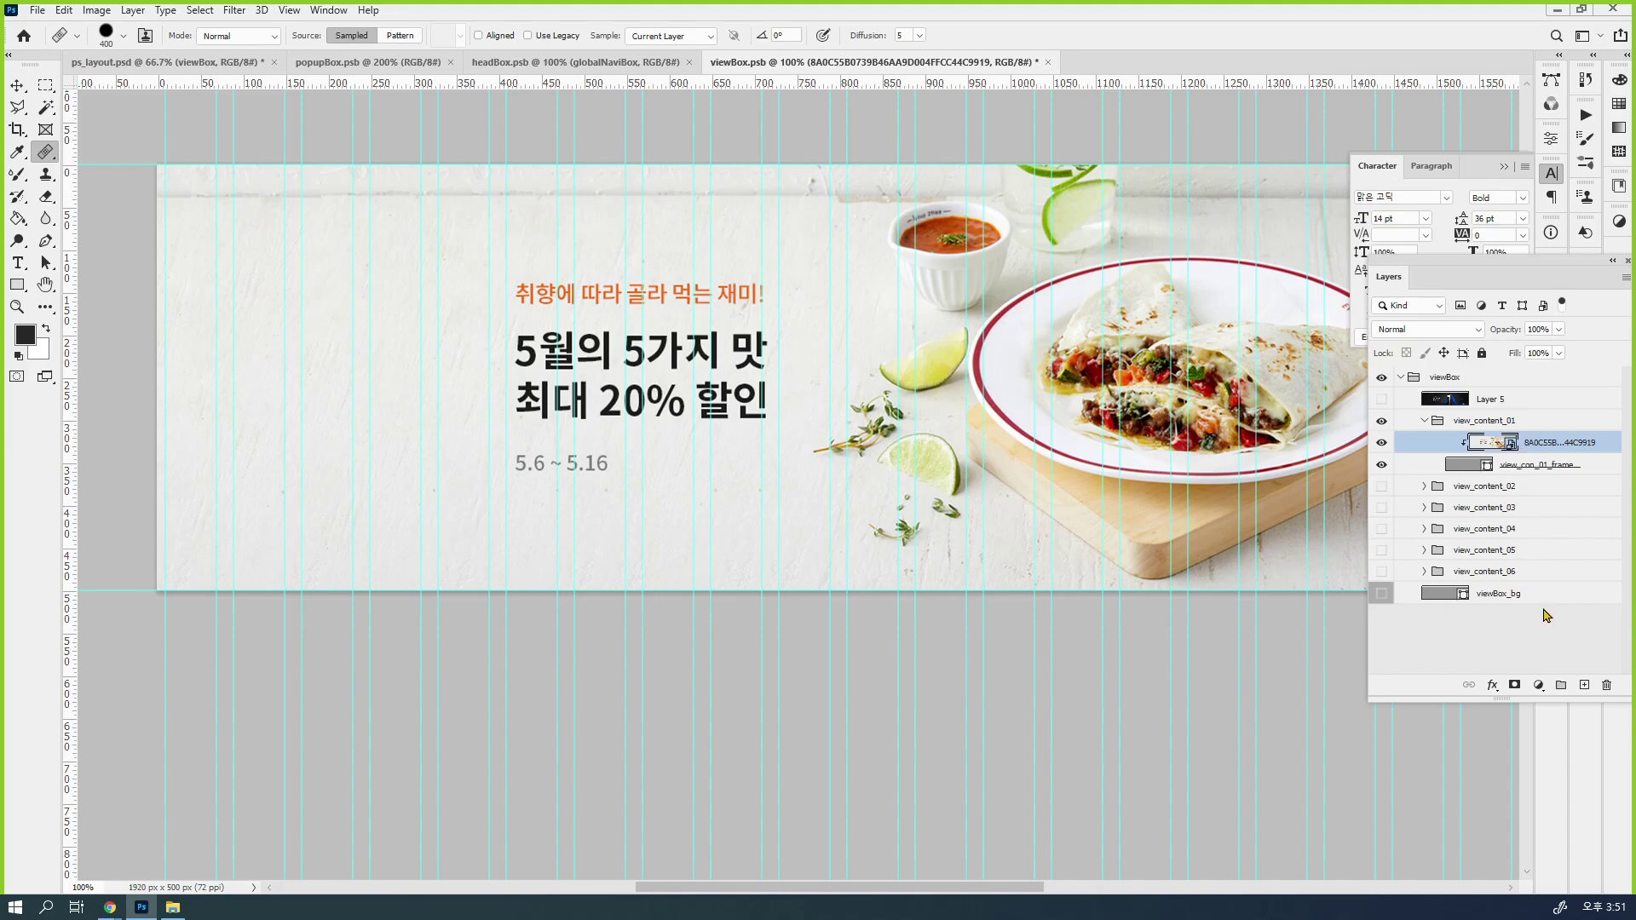
{"action": "left_click", "coordinate": [1584, 685]}
{"action": "left_click", "coordinate": [1497, 466], "text": "shift"}
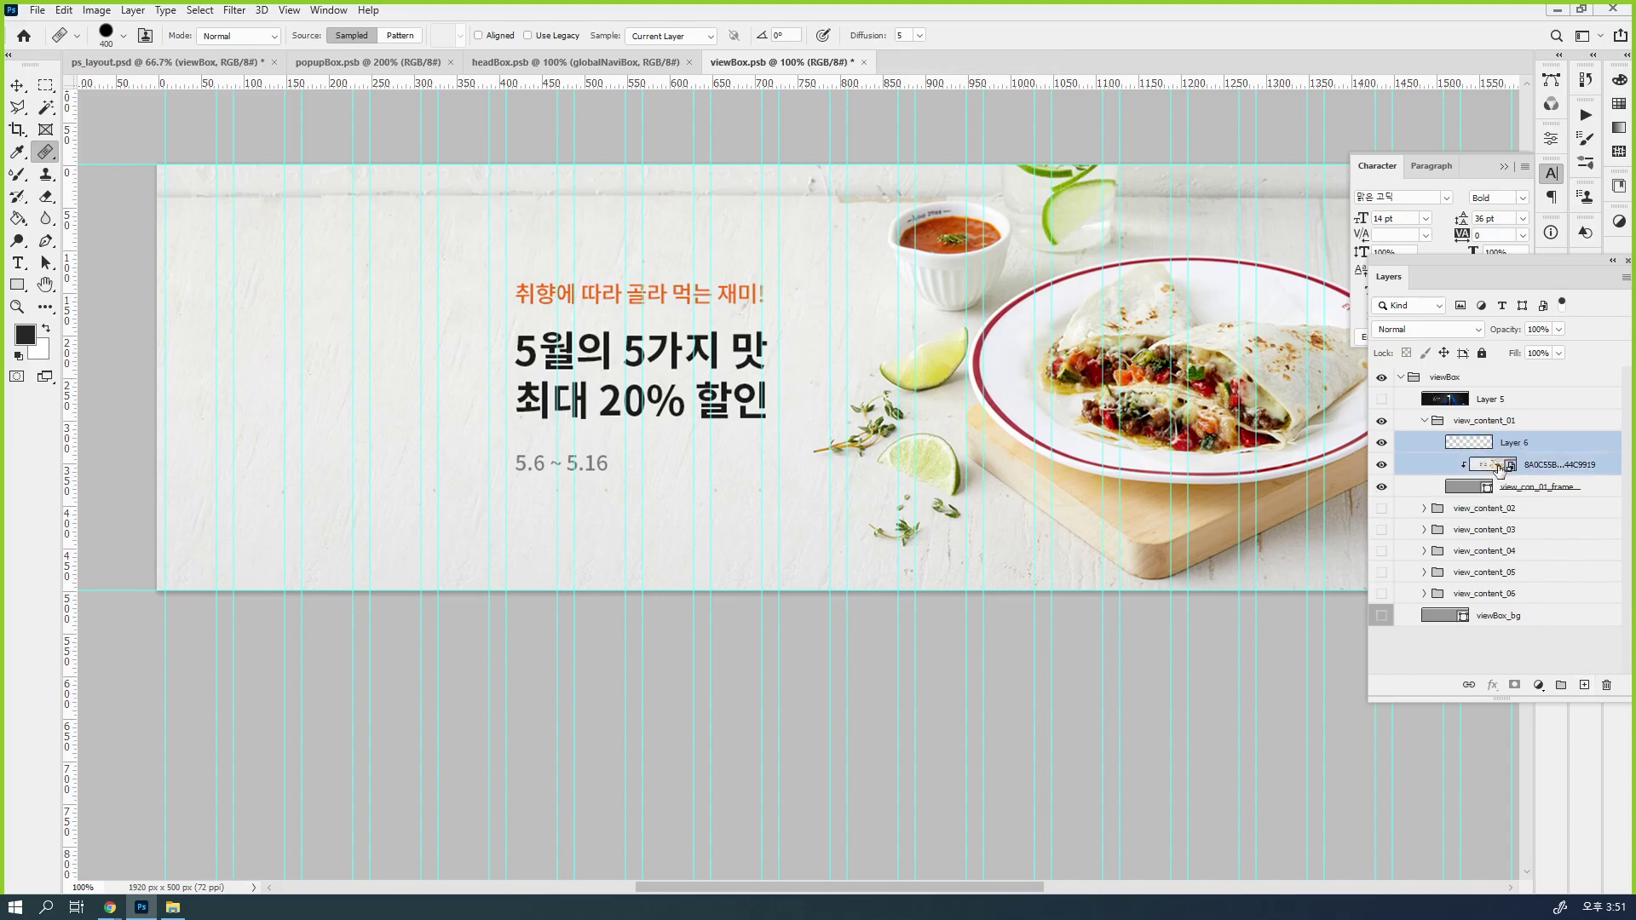
{"action": "left_click", "coordinate": [1551, 468]}
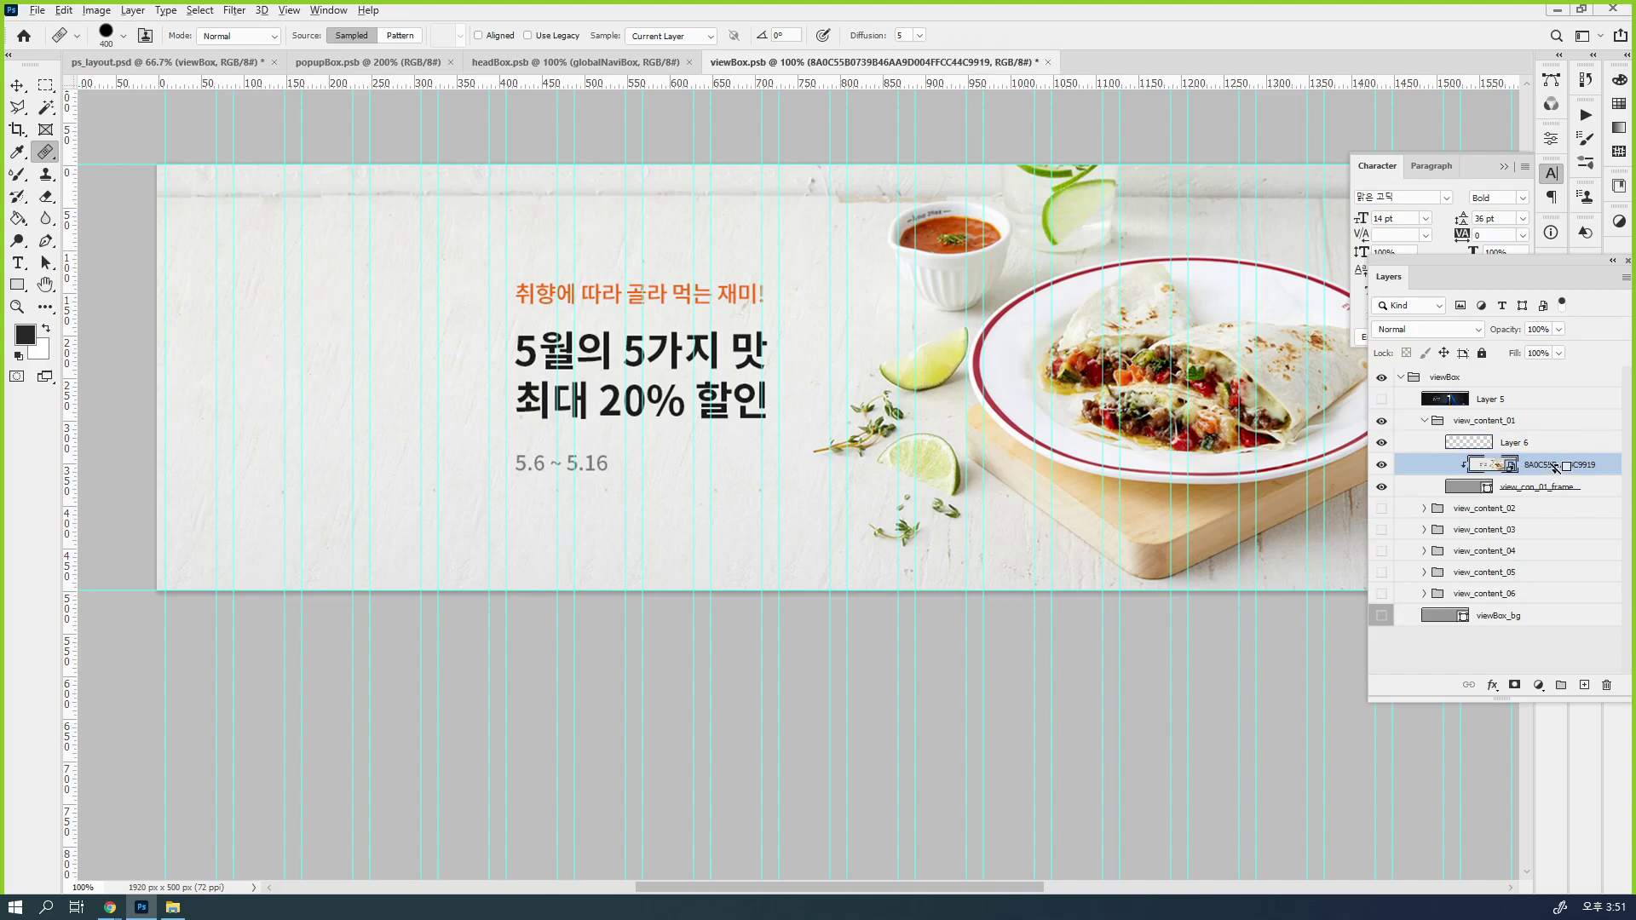
{"action": "key", "text": "ctrl+alt+g"}
{"action": "left_click", "coordinate": [1550, 449], "text": "shift"}
{"action": "key", "text": "ctrl+e"}
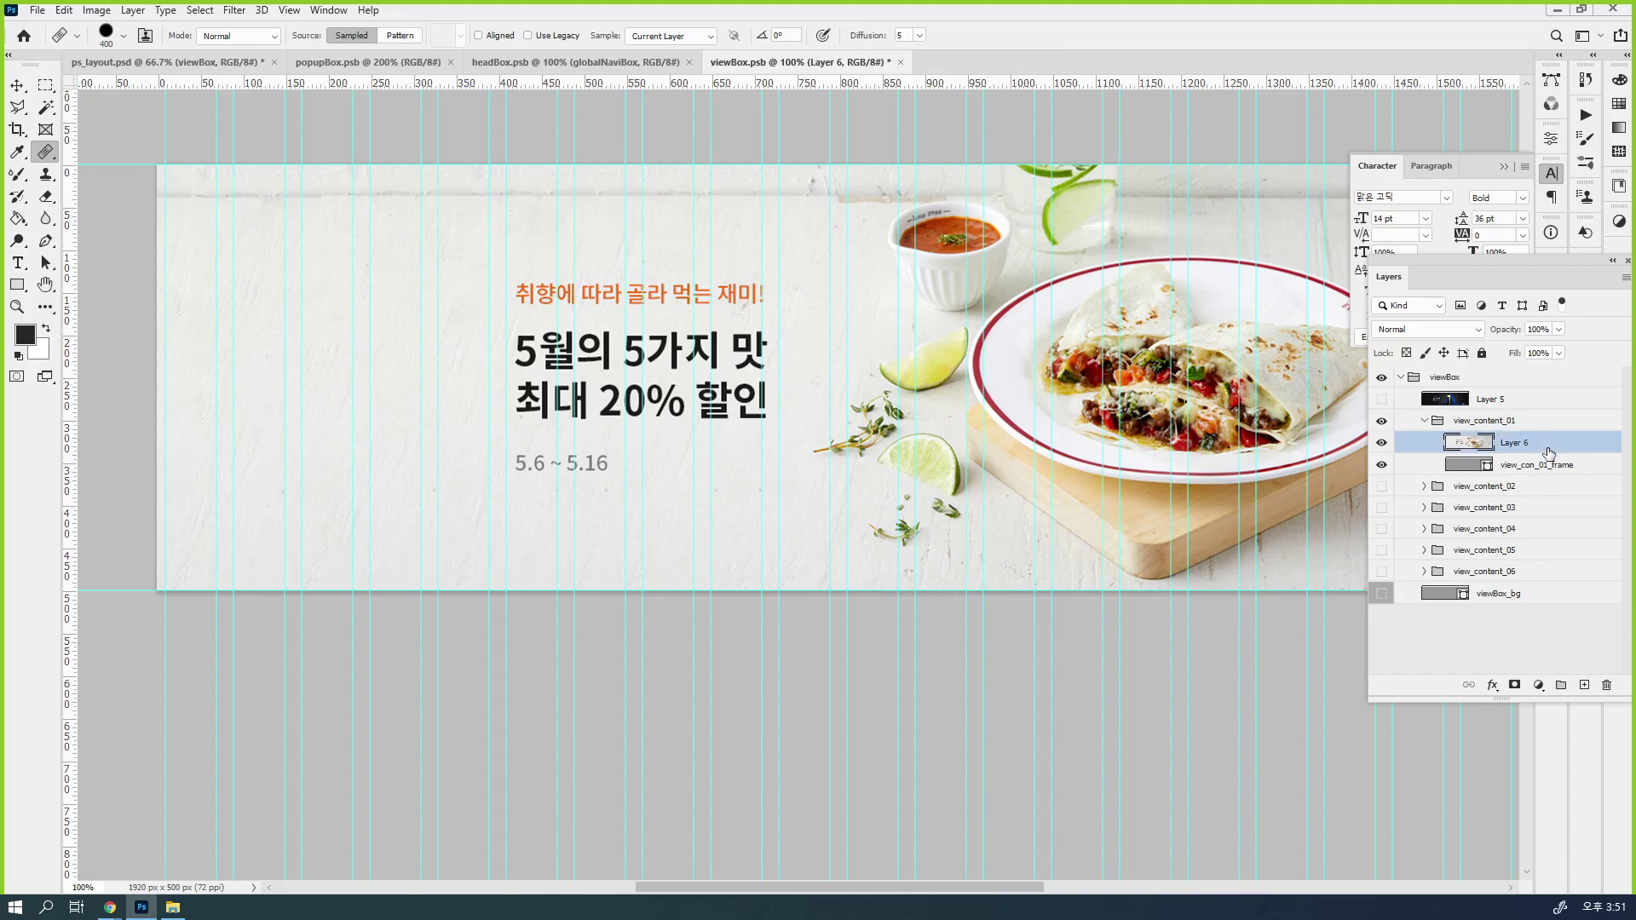
{"action": "left_click", "coordinate": [1547, 449], "text": "alt"}
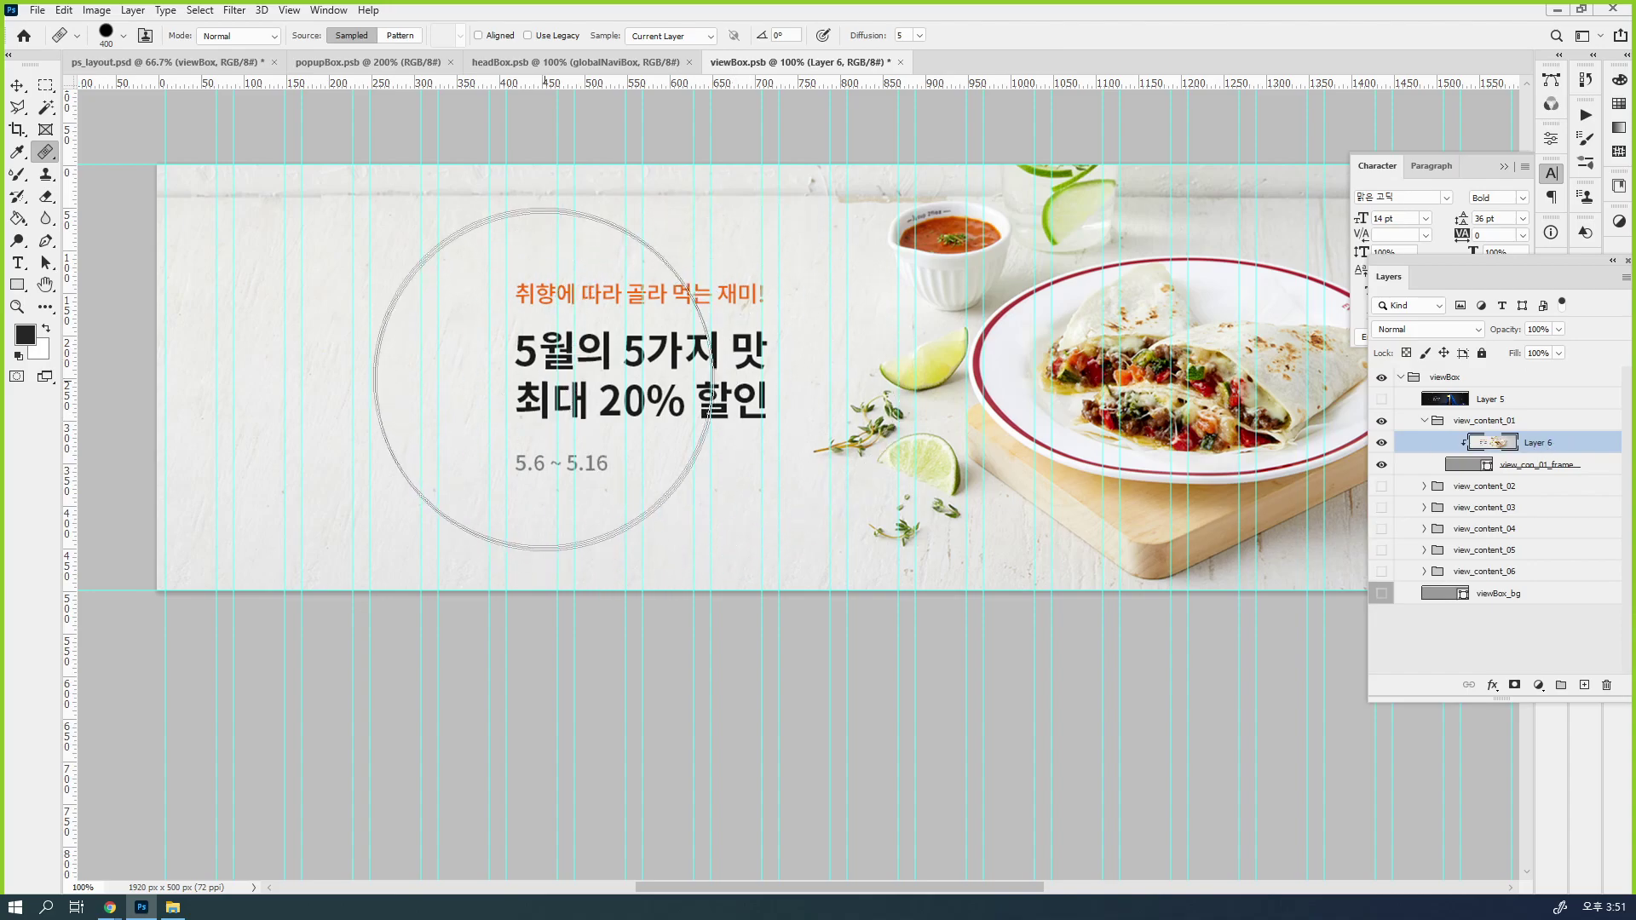
Reduce the Healing Brush to 90 px and paint out the banner's orange subtitle, two-line headline and date text
{"action": "key", "text": "bracketleft"}
{"action": "key", "text": "bracketleft"}
{"action": "key", "text": "bracketleft"}
{"action": "key", "text": "bracketleft"}
{"action": "key", "text": "bracketleft"}
{"action": "key", "text": "bracketleft"}
{"action": "key", "text": "bracketleft"}
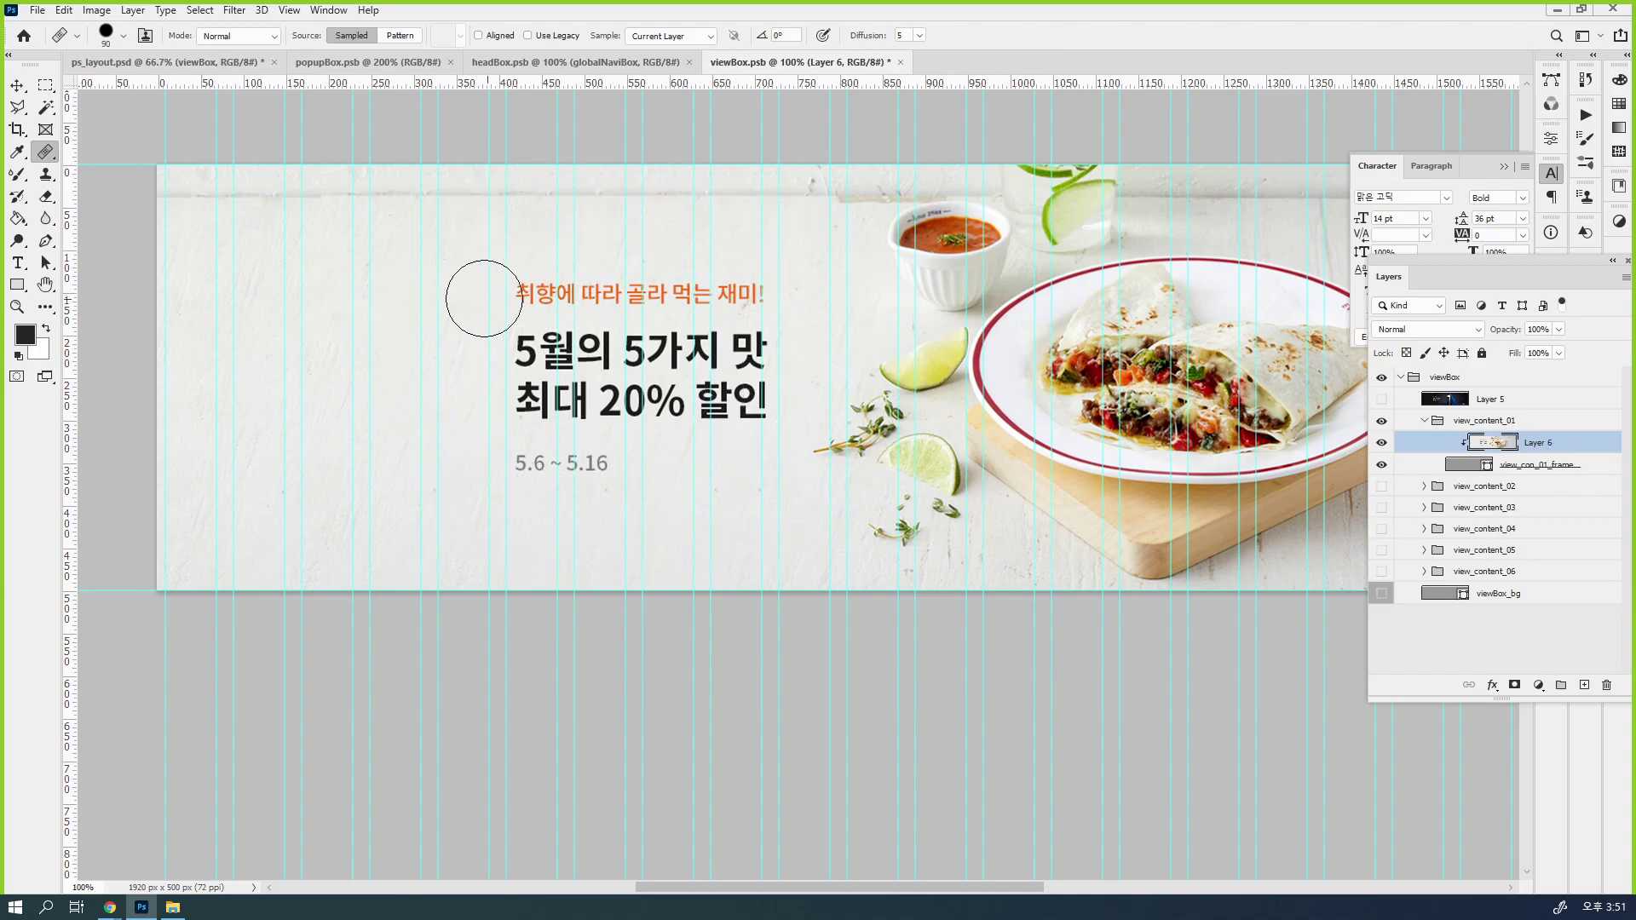
{"action": "mouse_move", "coordinate": [493, 292]}
{"action": "left_mouse_down"}
{"action": "mouse_move", "coordinate": [500, 274]}
{"action": "mouse_move", "coordinate": [804, 274]}
{"action": "mouse_move", "coordinate": [794, 330]}
{"action": "left_mouse_up"}
{"action": "mouse_move", "coordinate": [511, 329]}
{"action": "left_mouse_down"}
{"action": "mouse_move", "coordinate": [743, 364]}
{"action": "mouse_move", "coordinate": [765, 386]}
{"action": "mouse_move", "coordinate": [660, 294]}
{"action": "mouse_move", "coordinate": [468, 292]}
{"action": "mouse_move", "coordinate": [773, 340]}
{"action": "mouse_move", "coordinate": [518, 359]}
{"action": "mouse_move", "coordinate": [681, 357]}
{"action": "left_mouse_up"}
{"action": "key", "text": "ctrl+z"}
{"action": "key", "text": "ctrl+z"}
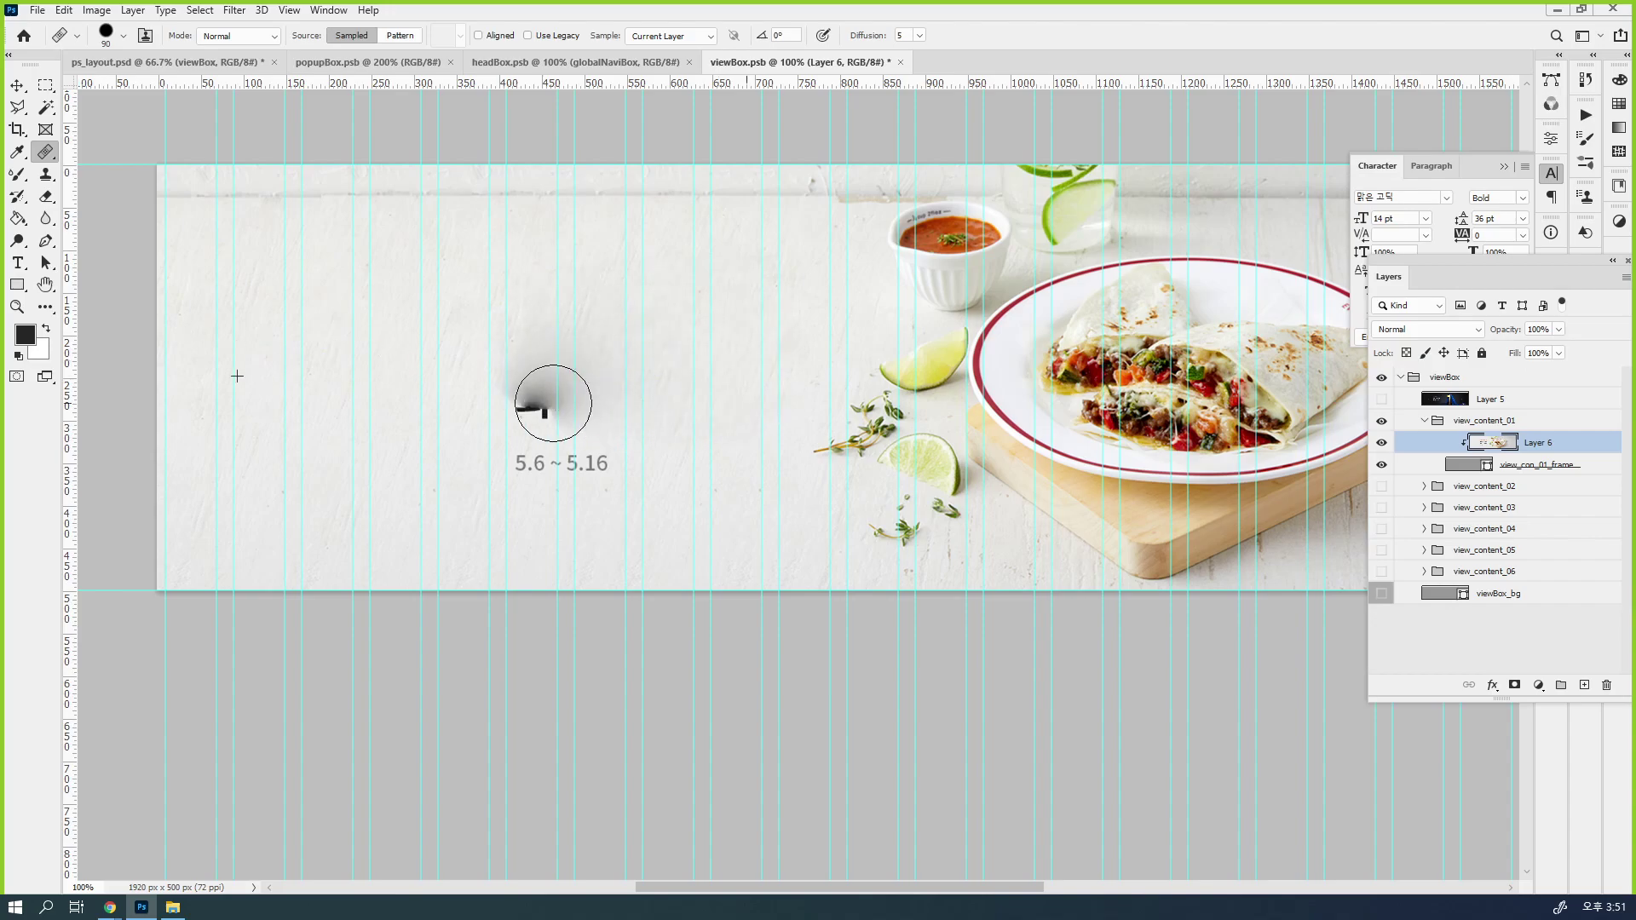
{"action": "mouse_move", "coordinate": [554, 383]}
{"action": "left_mouse_down"}
{"action": "mouse_move", "coordinate": [511, 422]}
{"action": "mouse_move", "coordinate": [602, 464]}
{"action": "left_mouse_up"}
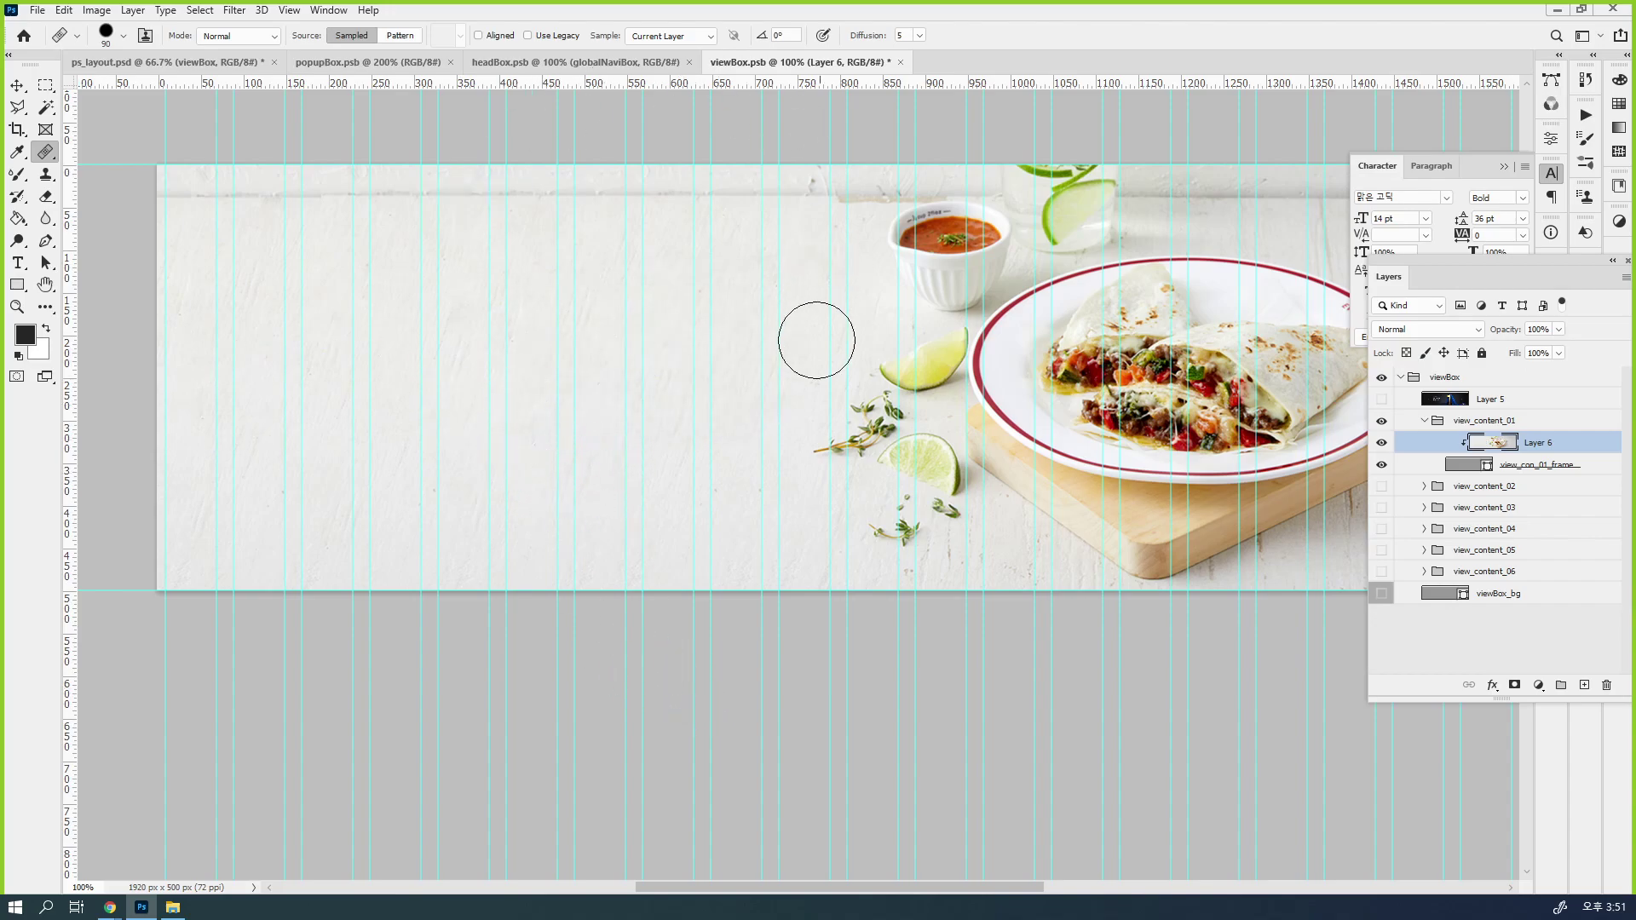
Save viewBox.psb and leave the clipped banner image layer in view_content_01 selected
{"action": "key", "text": "v"}
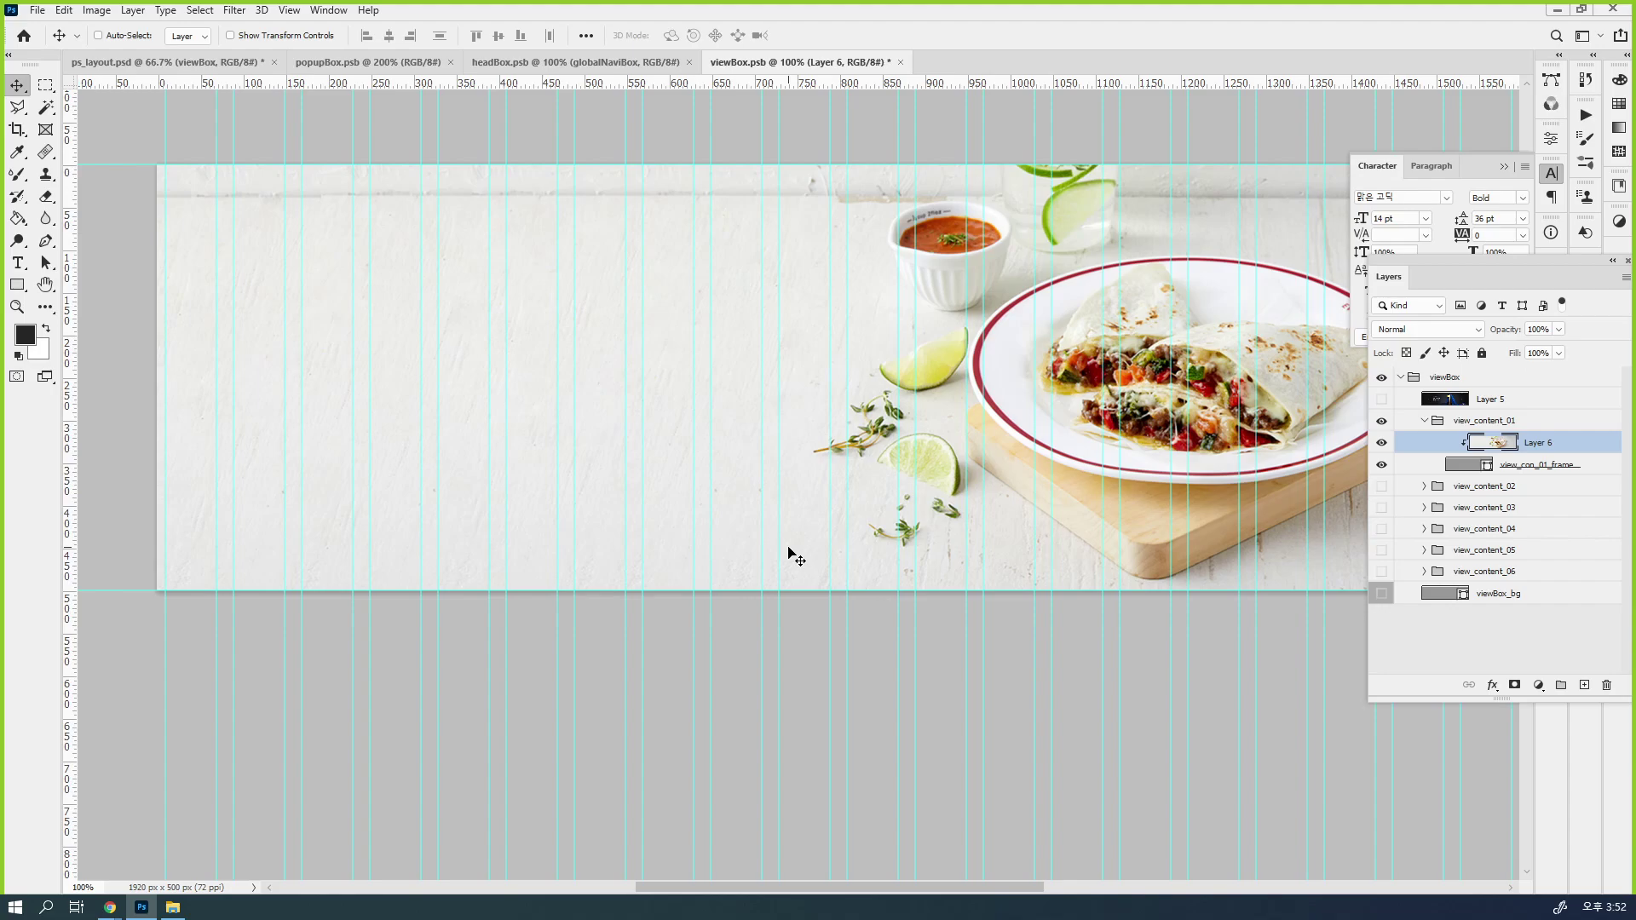
{"action": "key", "text": "ctrl+minus"}
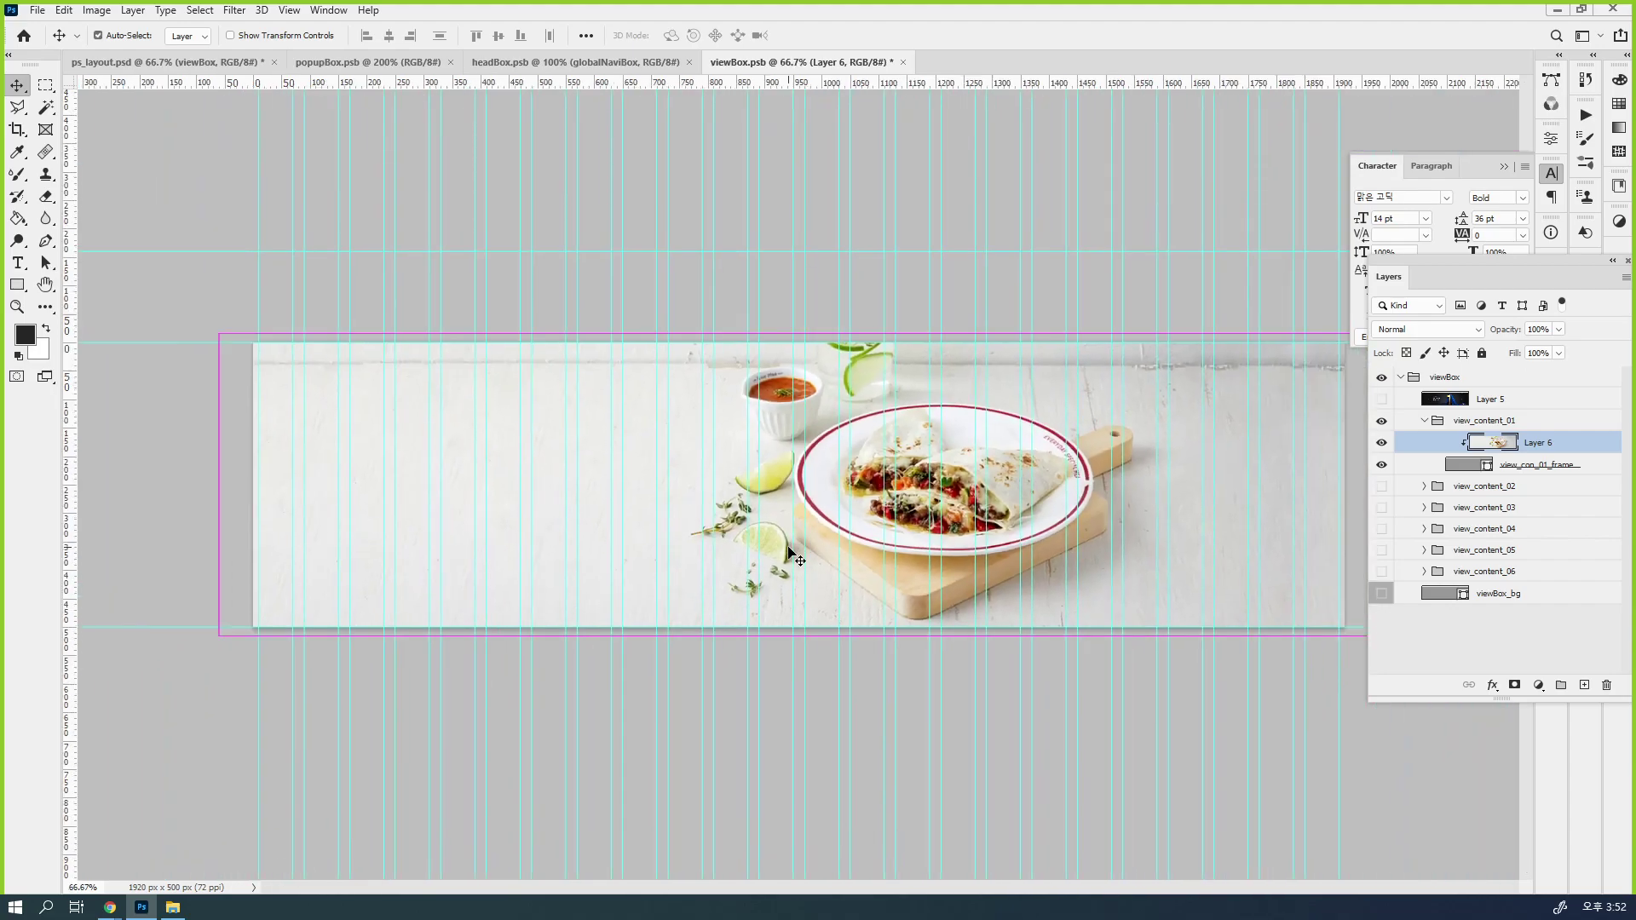
{"action": "key", "text": "ctrl+s"}
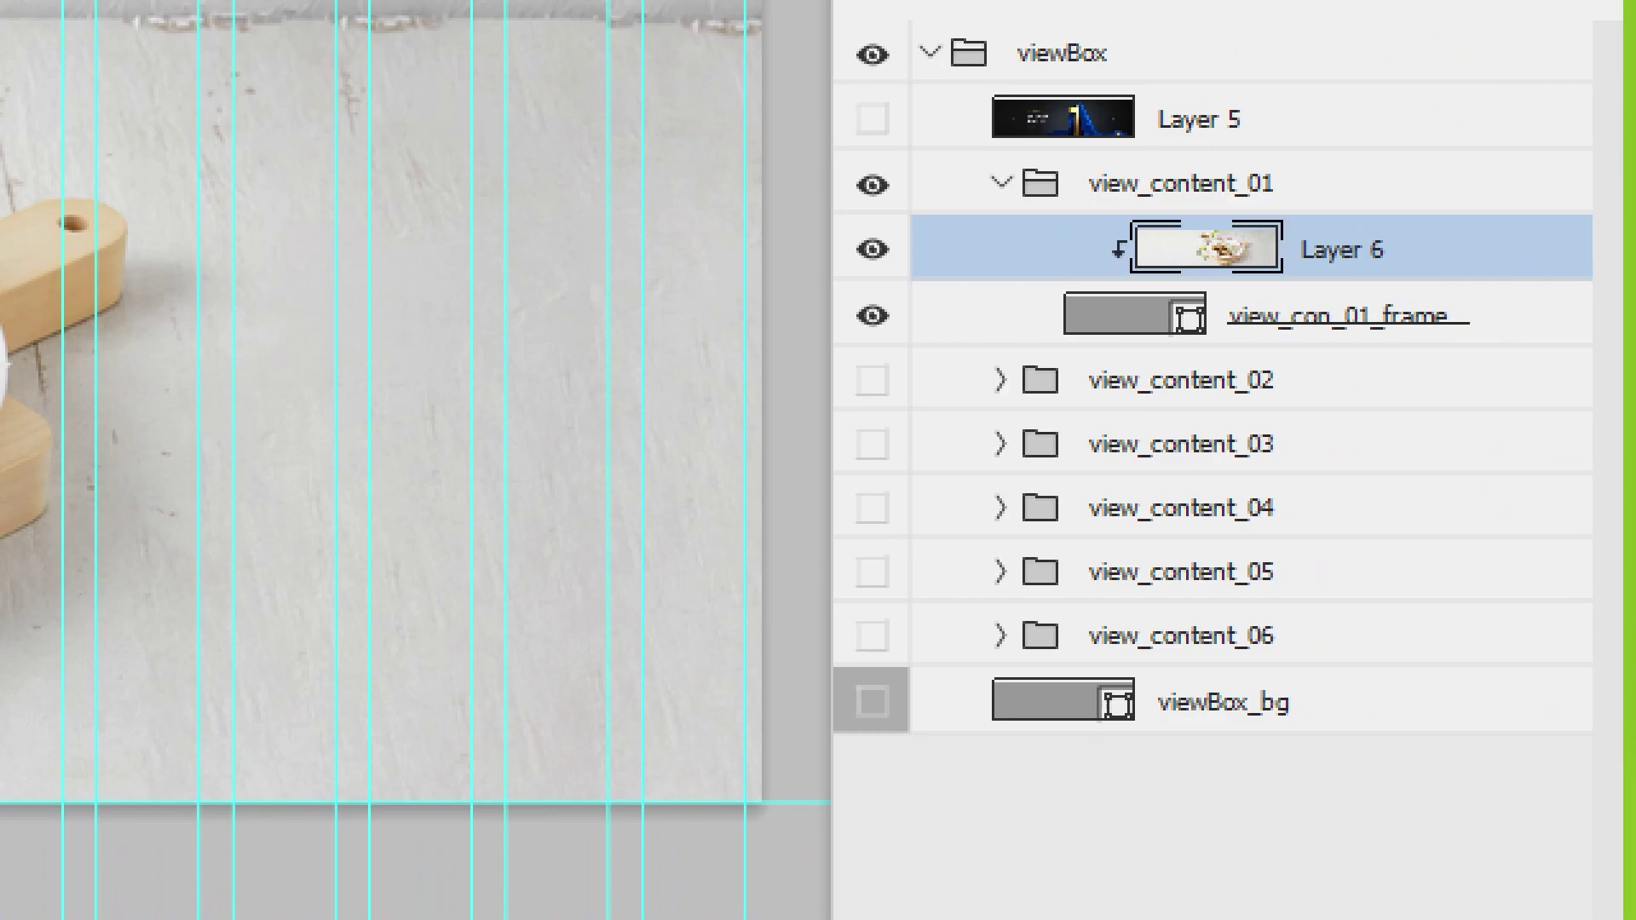
{"action": "left_click", "coordinate": [1515, 344]}
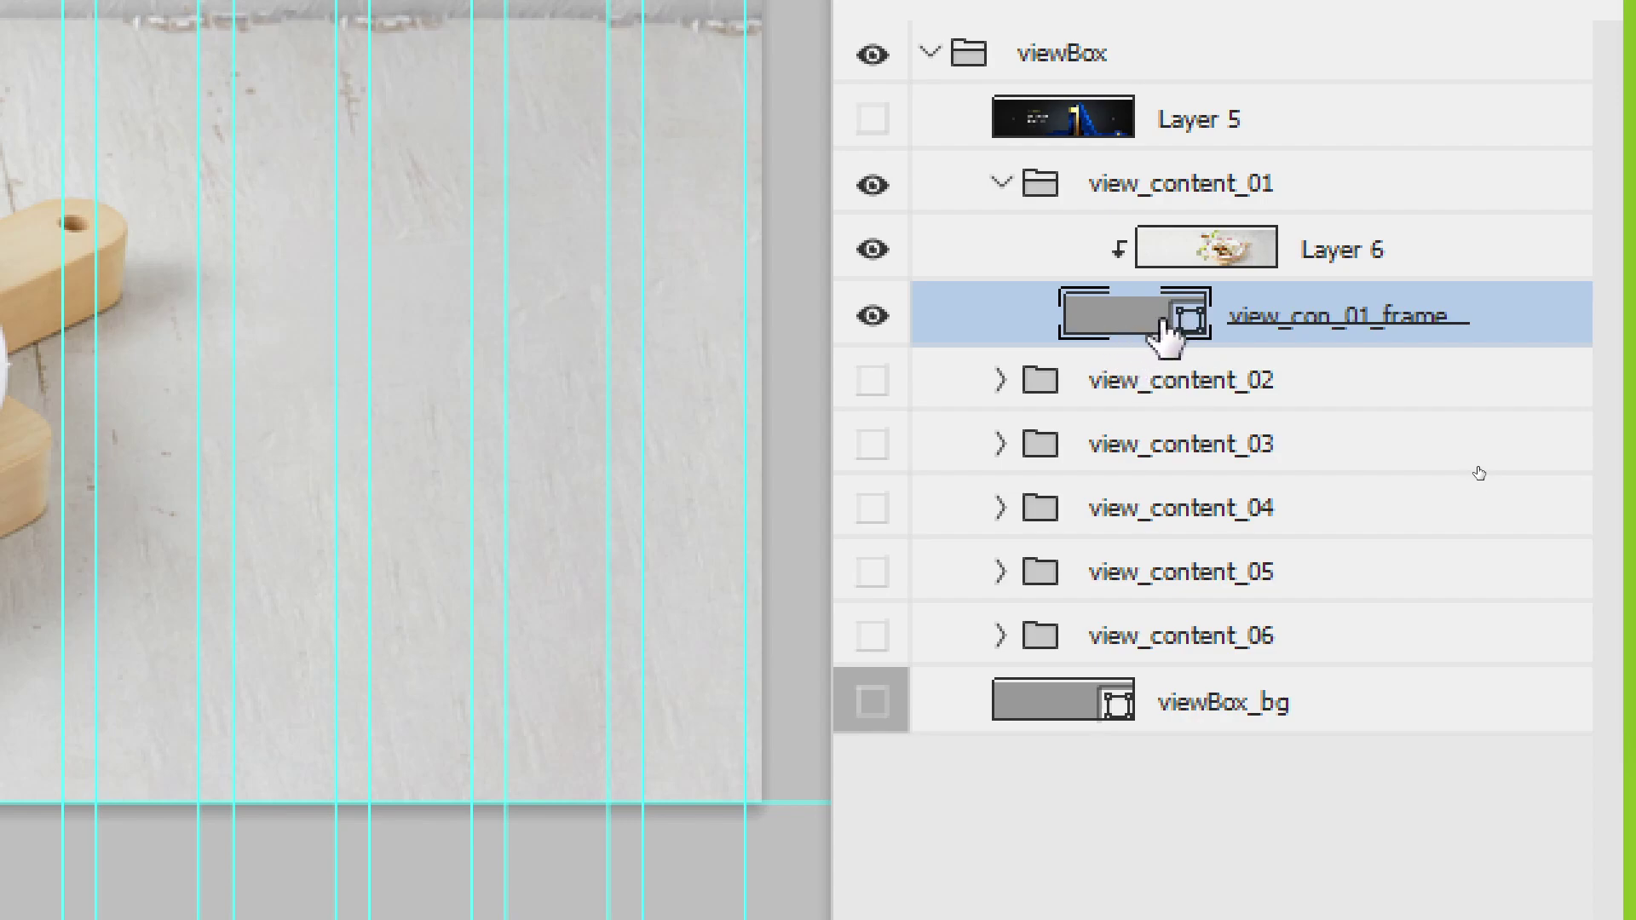
{"action": "left_click", "coordinate": [1174, 249]}
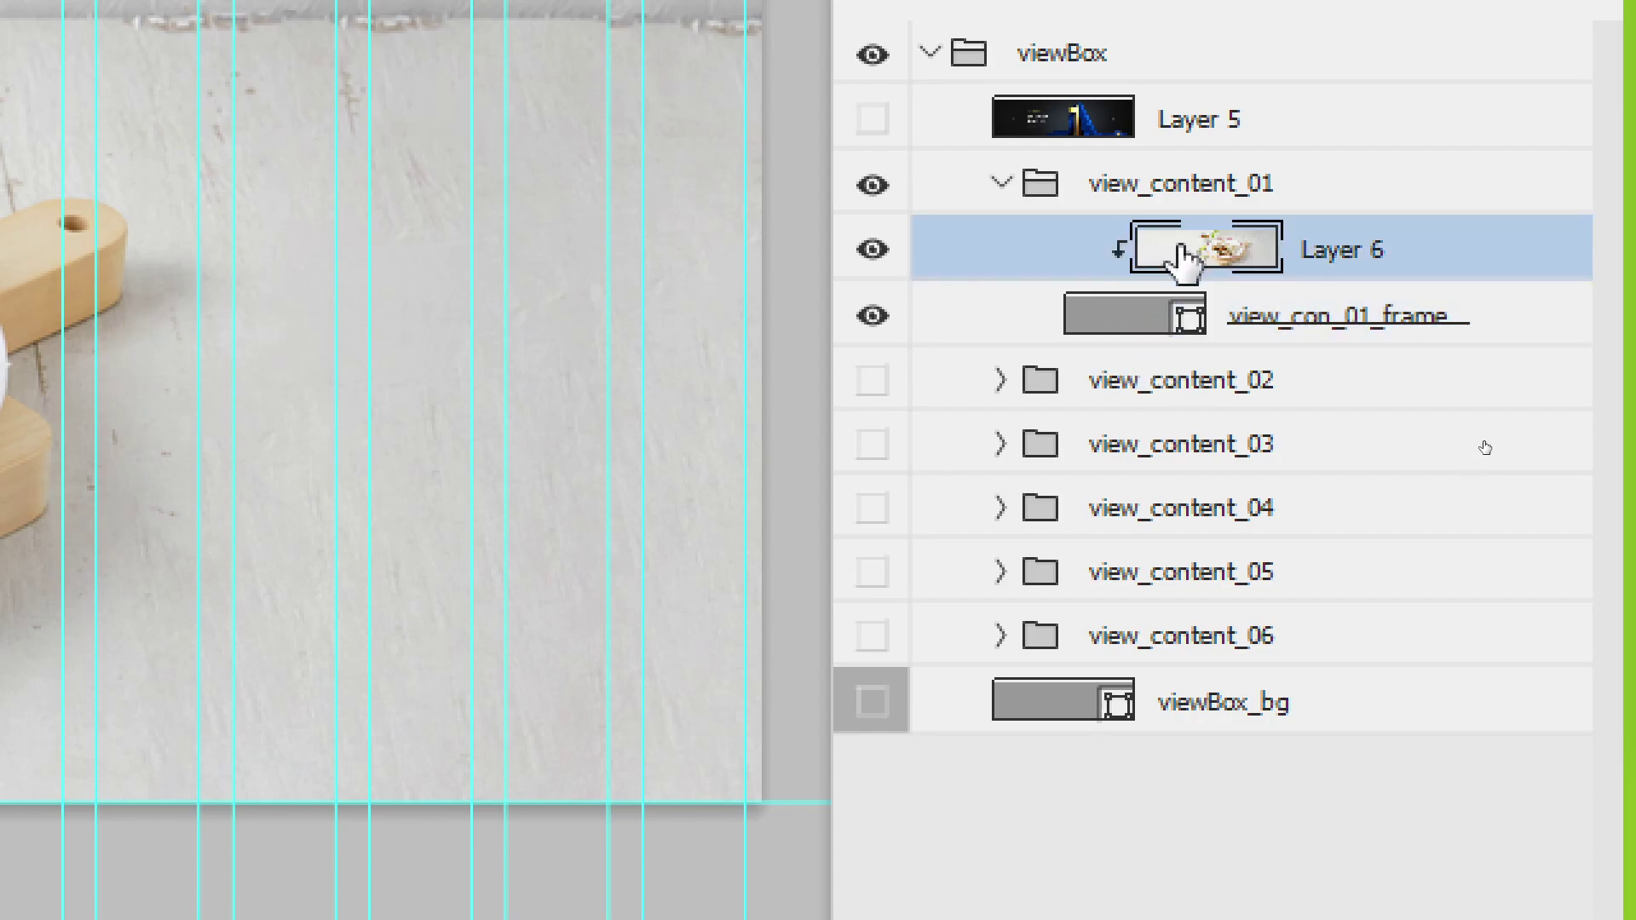
Select the view_content_01 group and switch its visibility off and on to check the clipped banner
{"action": "key", "text": "ctrl+alt+g"}
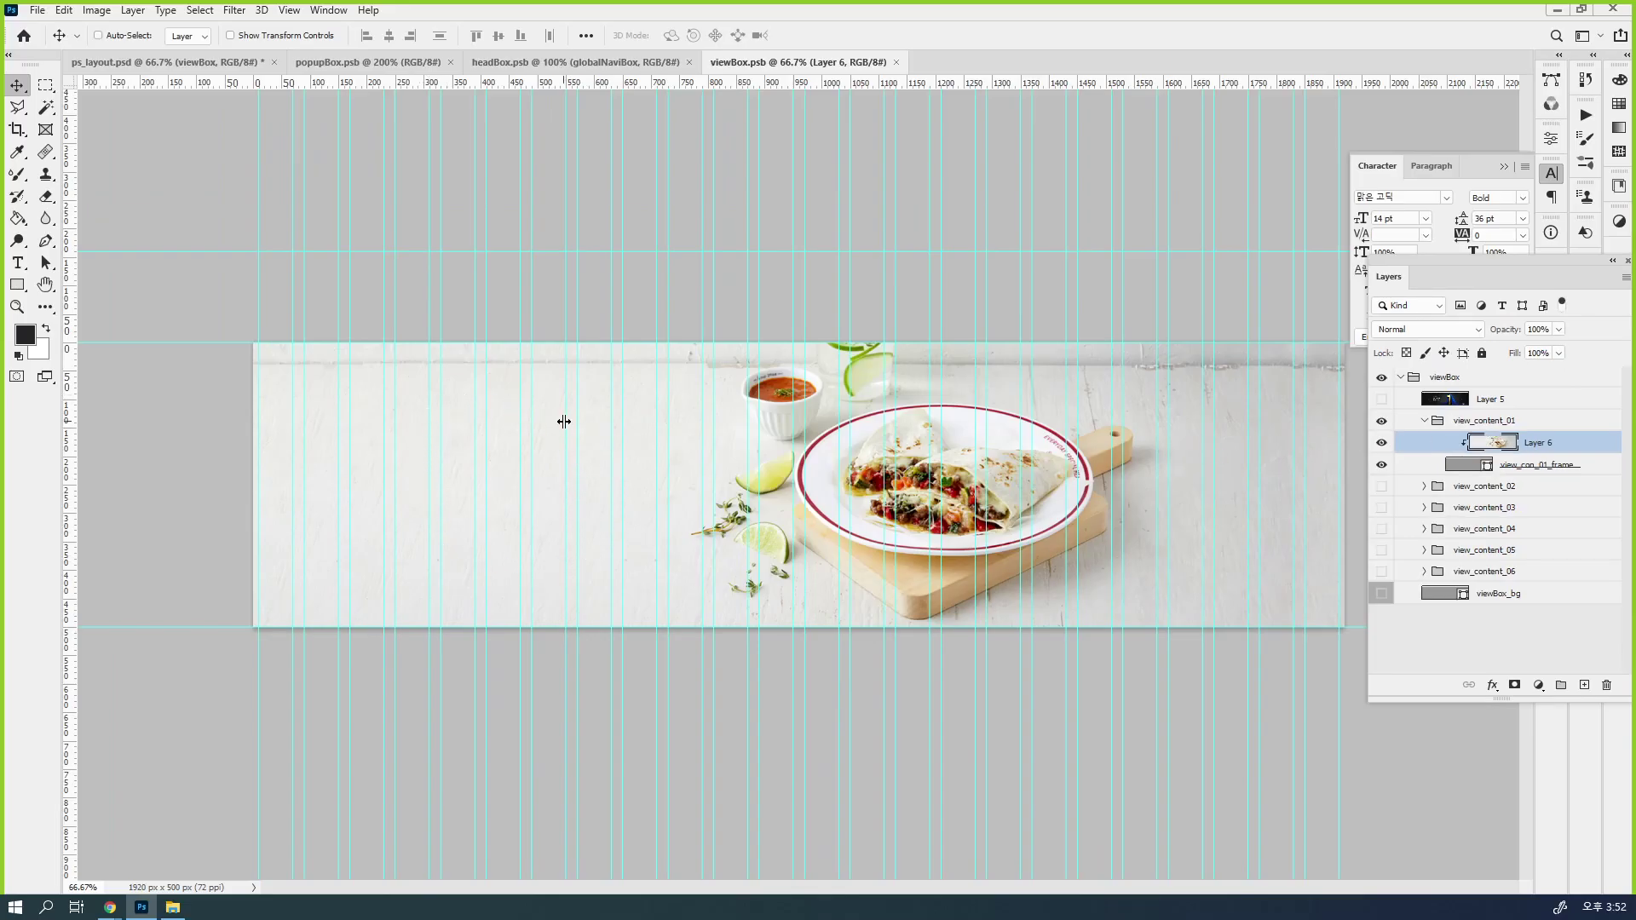
{"action": "left_click", "coordinate": [1471, 423]}
{"action": "left_click", "coordinate": [1382, 421]}
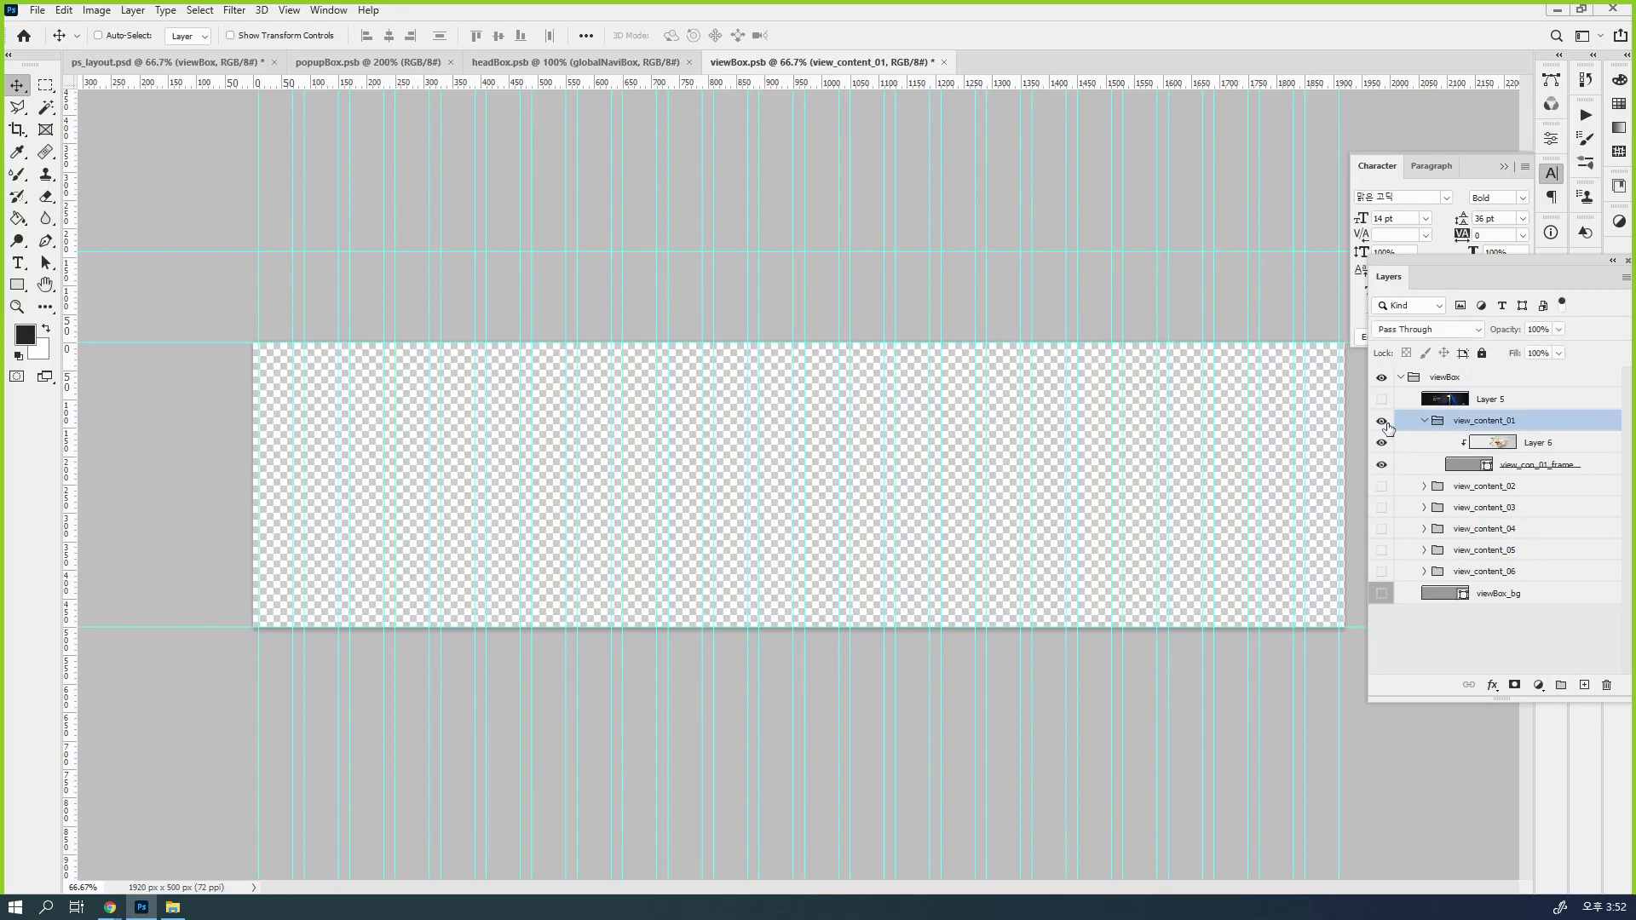
{"action": "left_click", "coordinate": [1382, 422]}
{"action": "left_click", "coordinate": [1383, 422]}
{"action": "left_click", "coordinate": [1383, 422]}
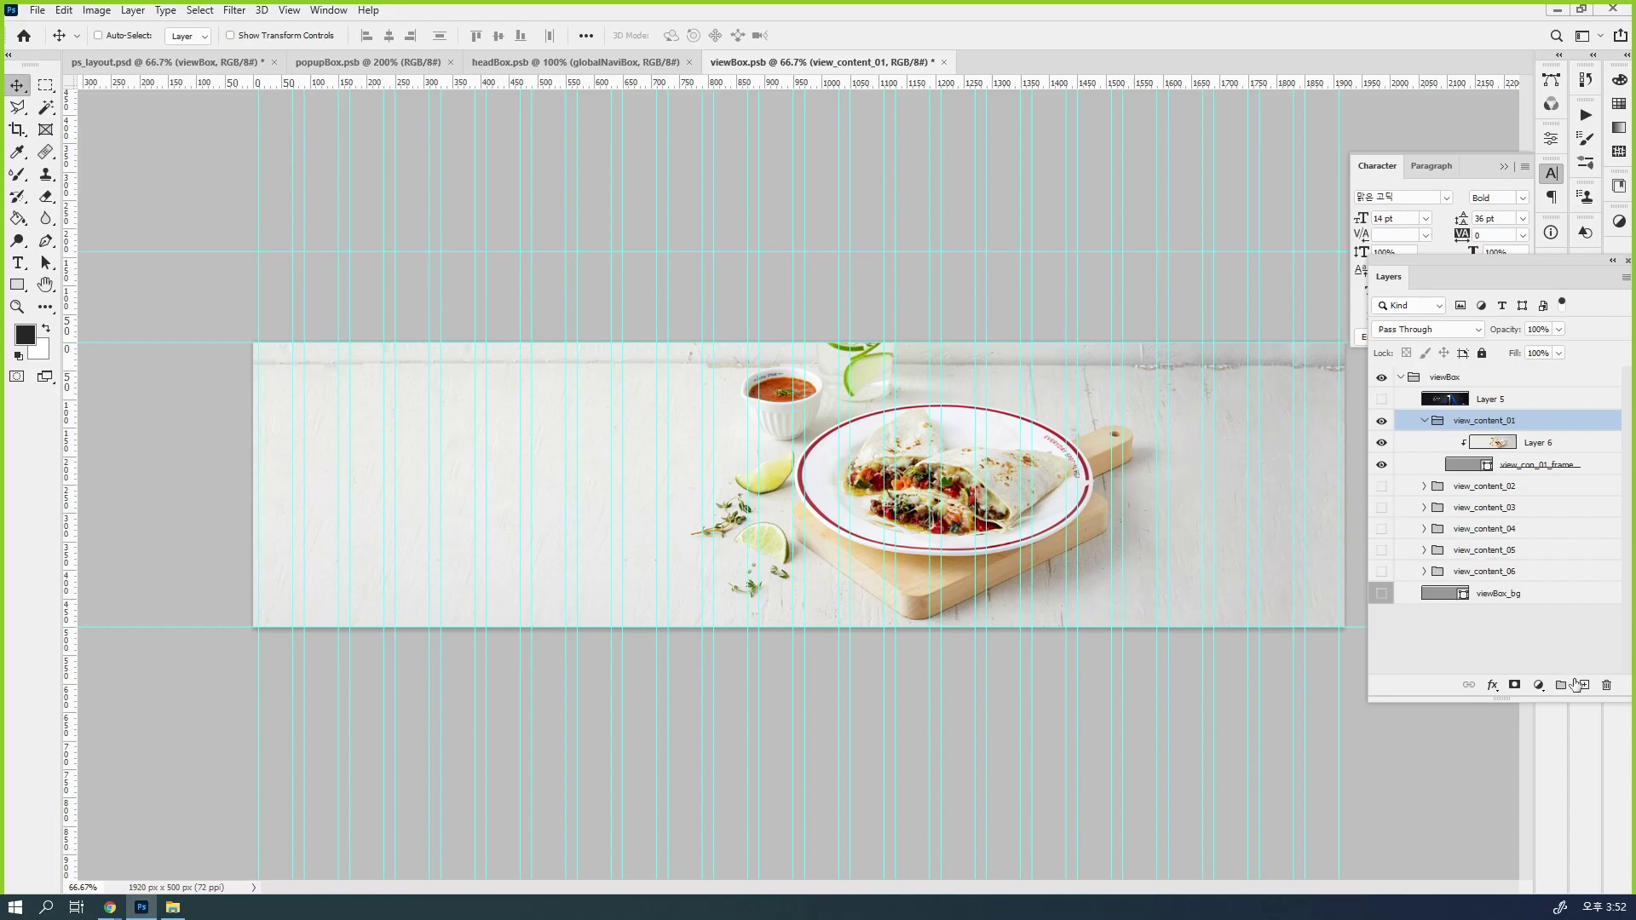
Draw a 380 × 310 px rectangle at X 410, Y 98 px over the banner's empty area and fill it light gray
{"action": "left_click", "coordinate": [17, 285]}
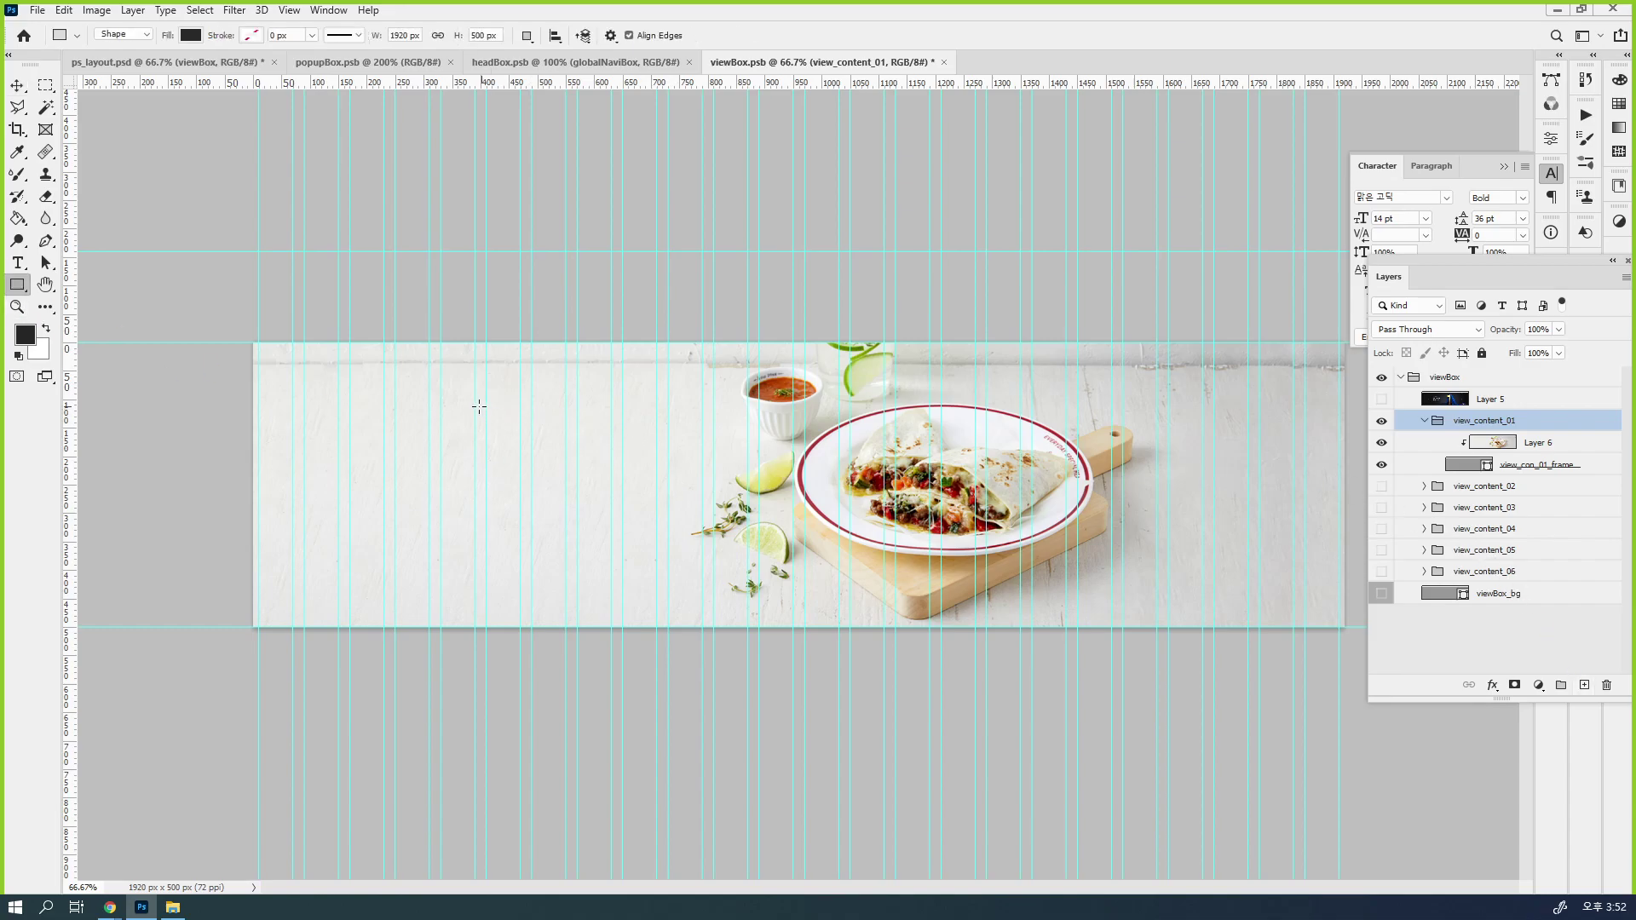
{"action": "left_click_drag", "start_coordinate": [485, 399], "coordinate": [701, 573]}
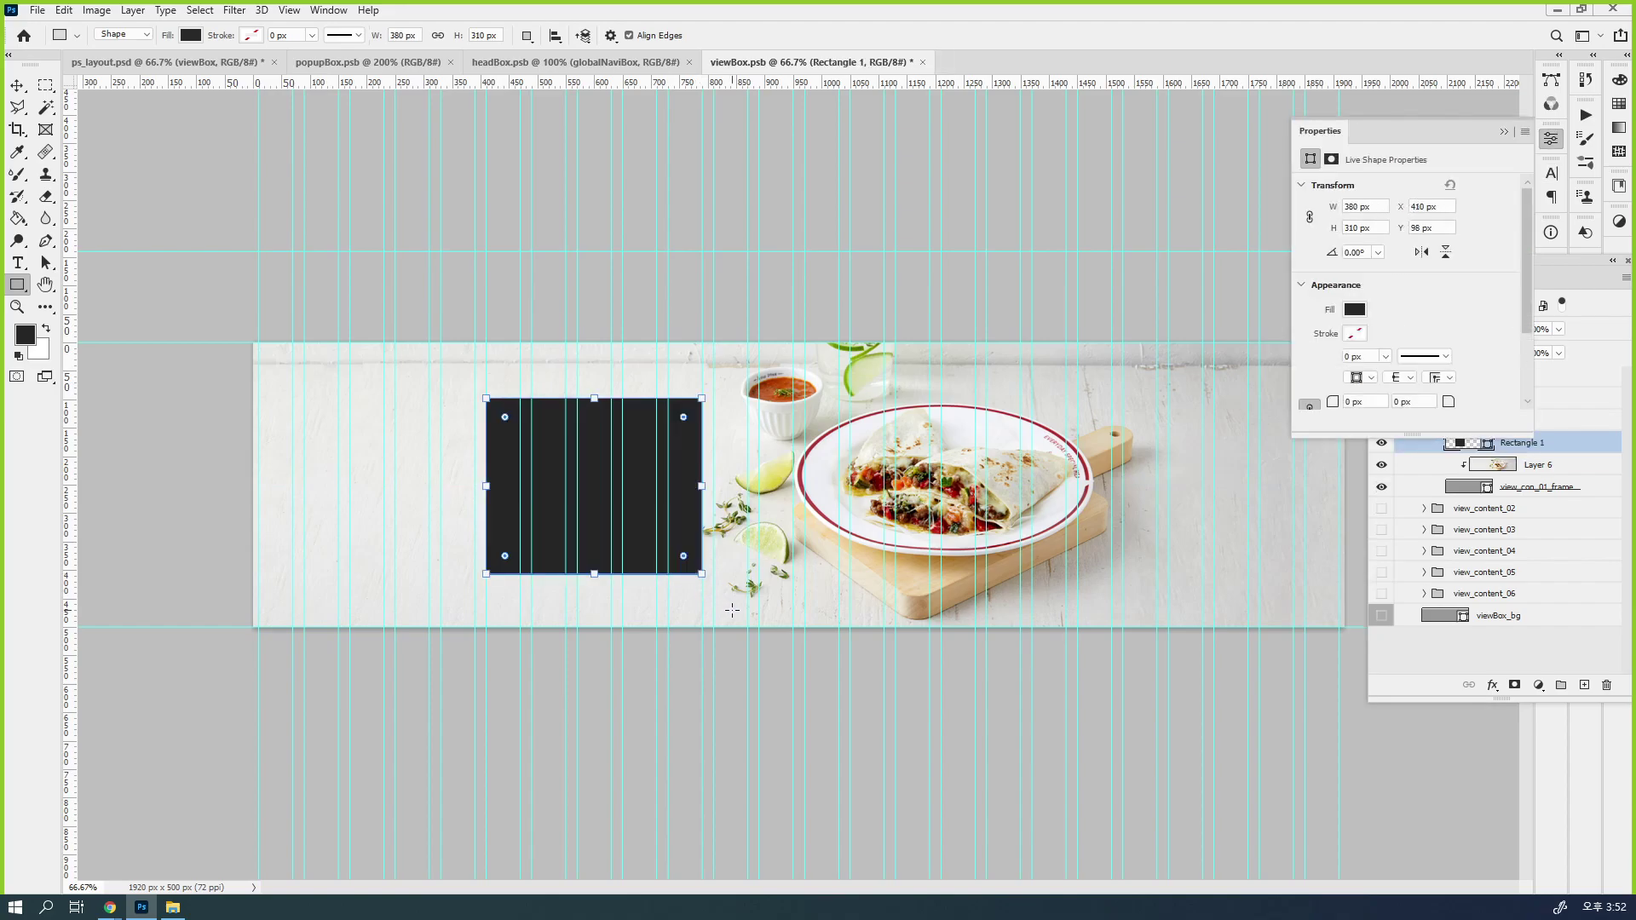
{"action": "left_click", "coordinate": [1352, 311]}
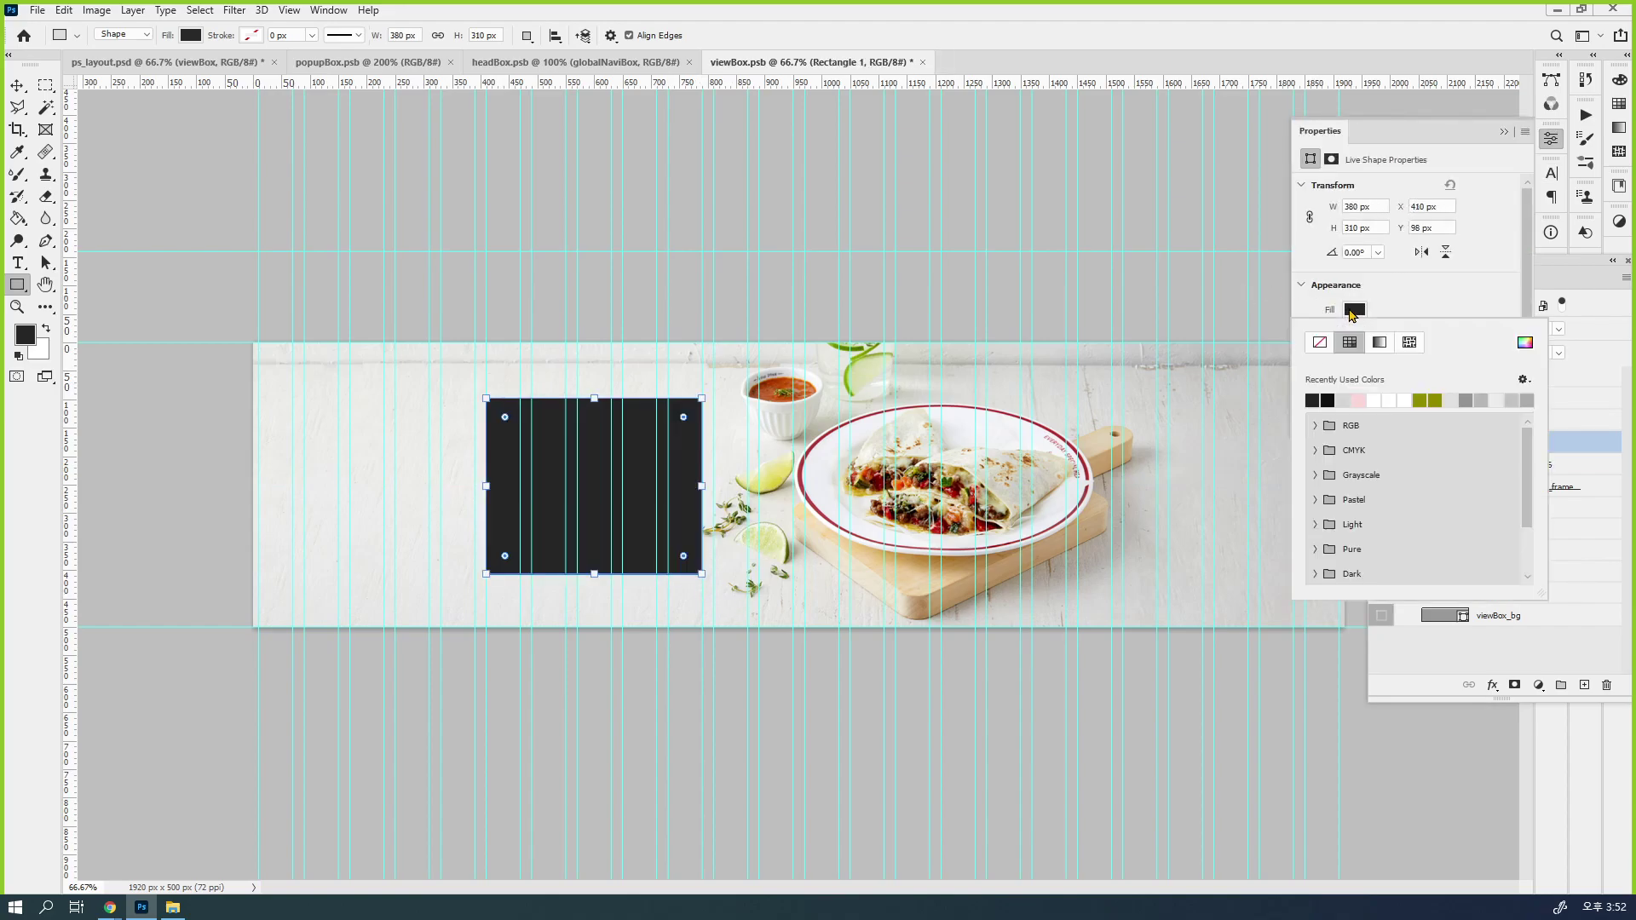
{"action": "left_click", "coordinate": [1351, 400]}
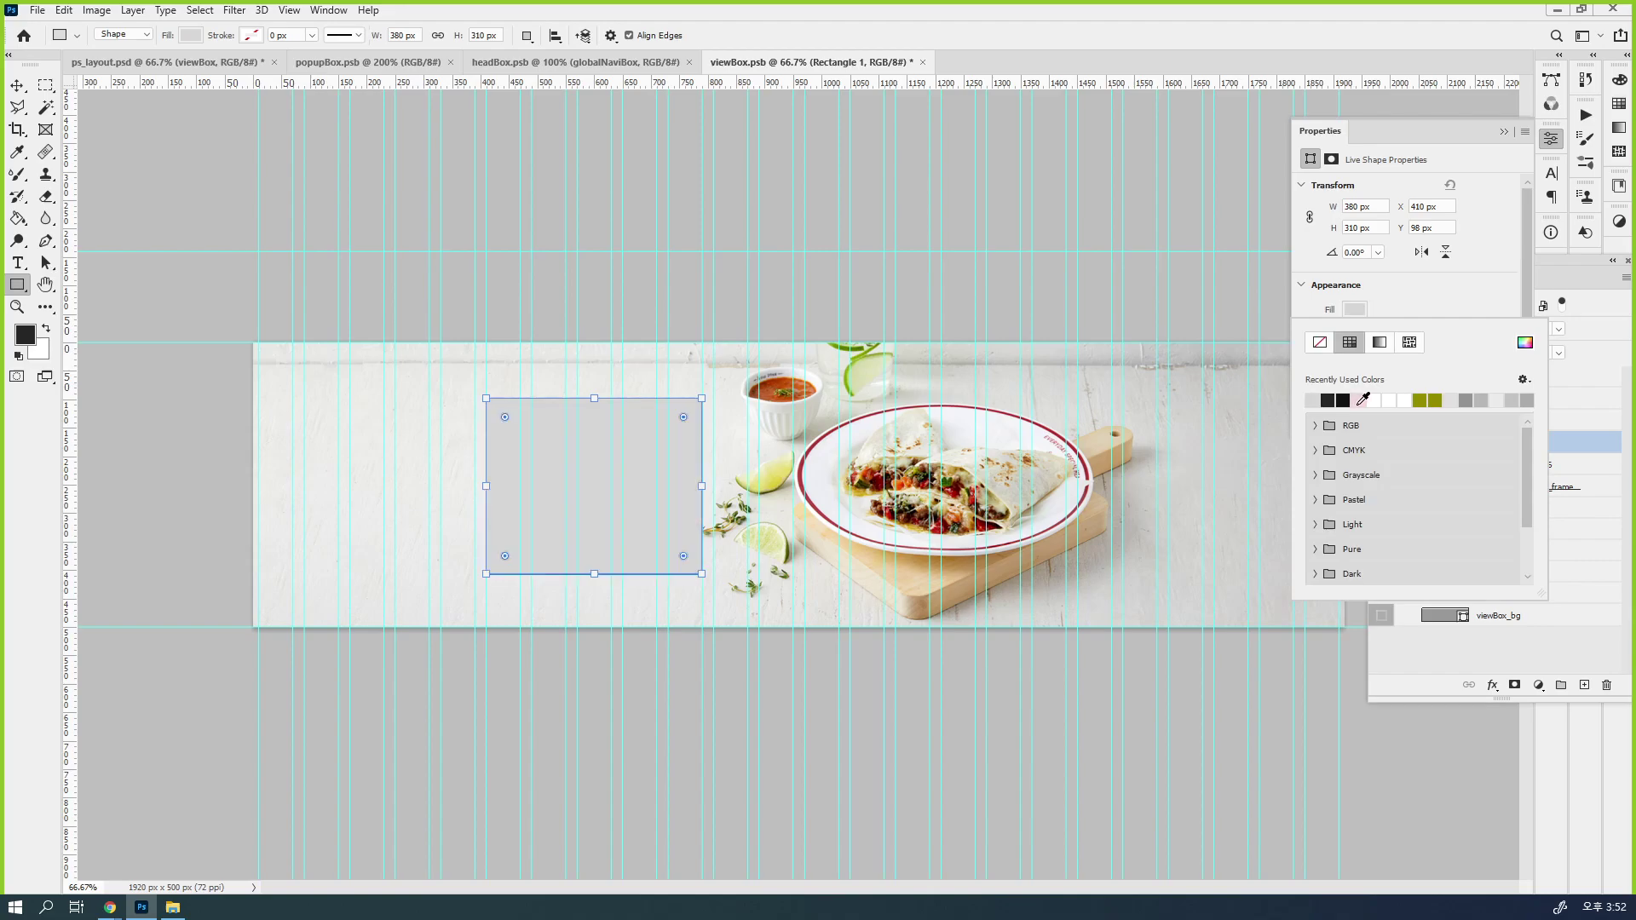
{"action": "left_click", "coordinate": [19, 86]}
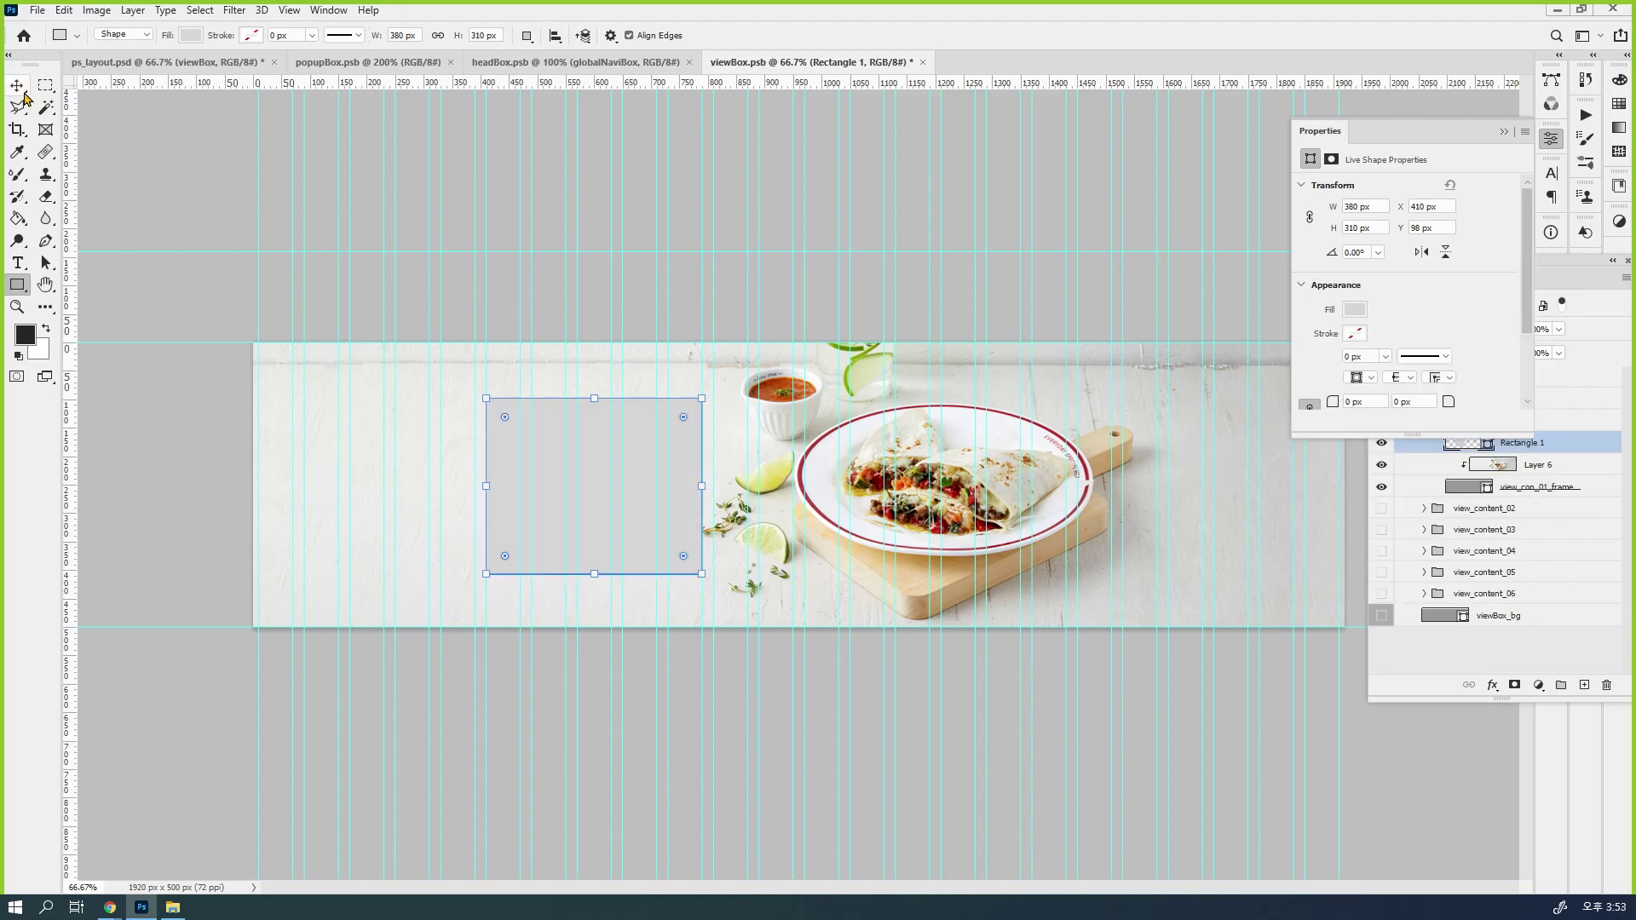
{"action": "left_click", "coordinate": [1551, 138]}
{"action": "left_click_drag", "start_coordinate": [1544, 262], "coordinate": [1406, 120]}
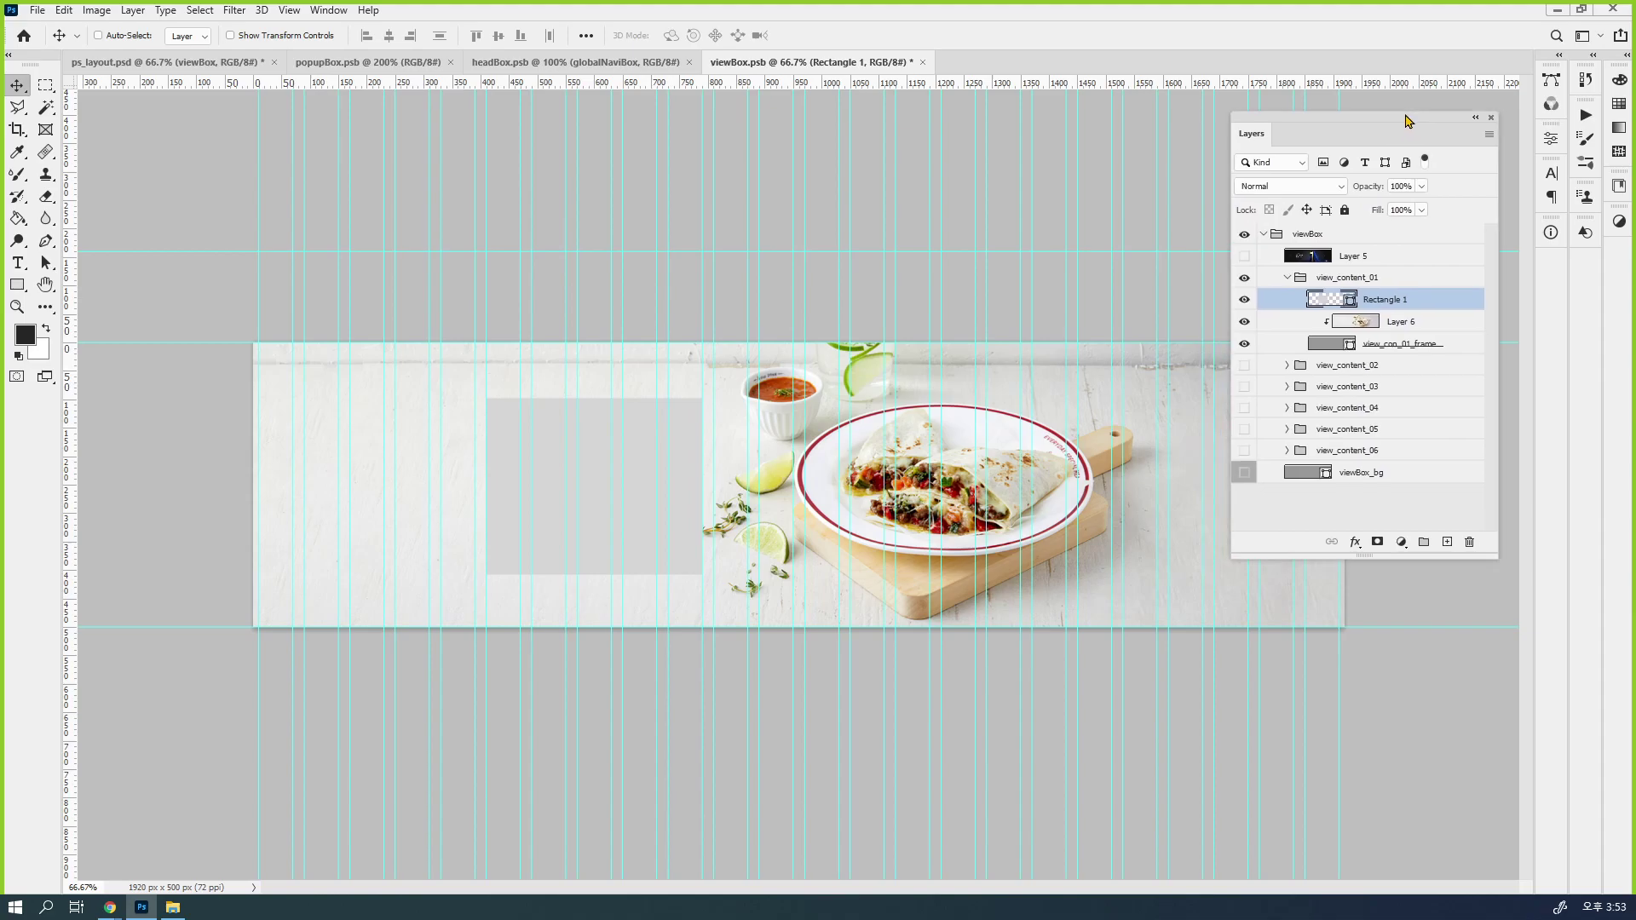
Group the clipped banner image with its view_con_01_frame shape inside view_content_01
{"action": "left_click", "coordinate": [1336, 278]}
{"action": "left_click", "coordinate": [1287, 278]}
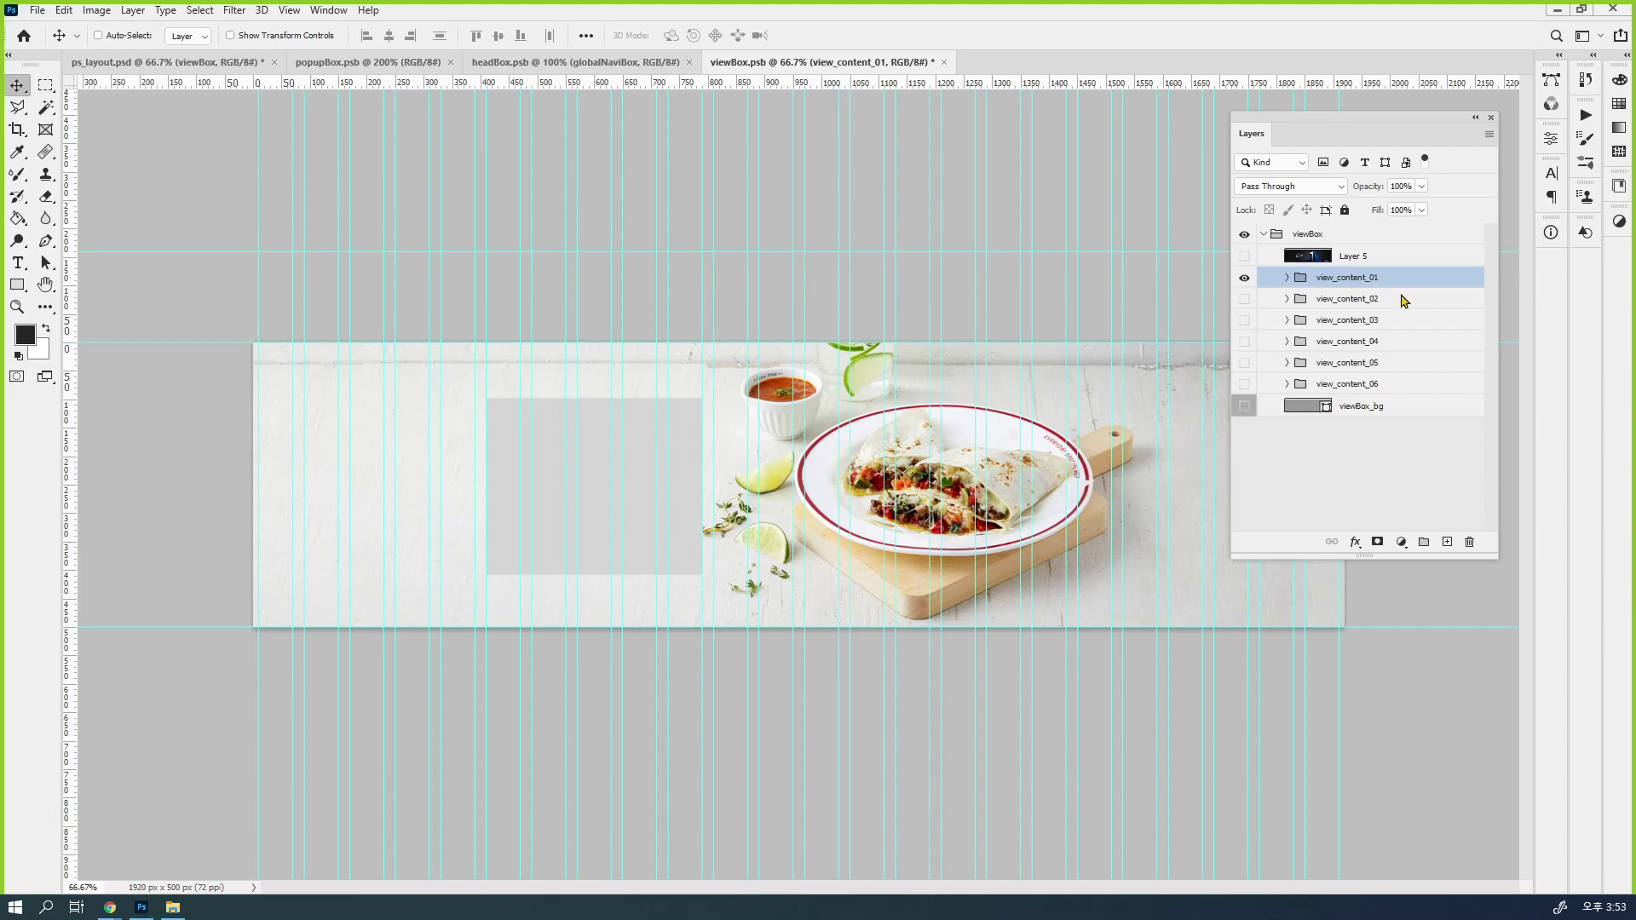
{"action": "left_click", "coordinate": [1289, 279]}
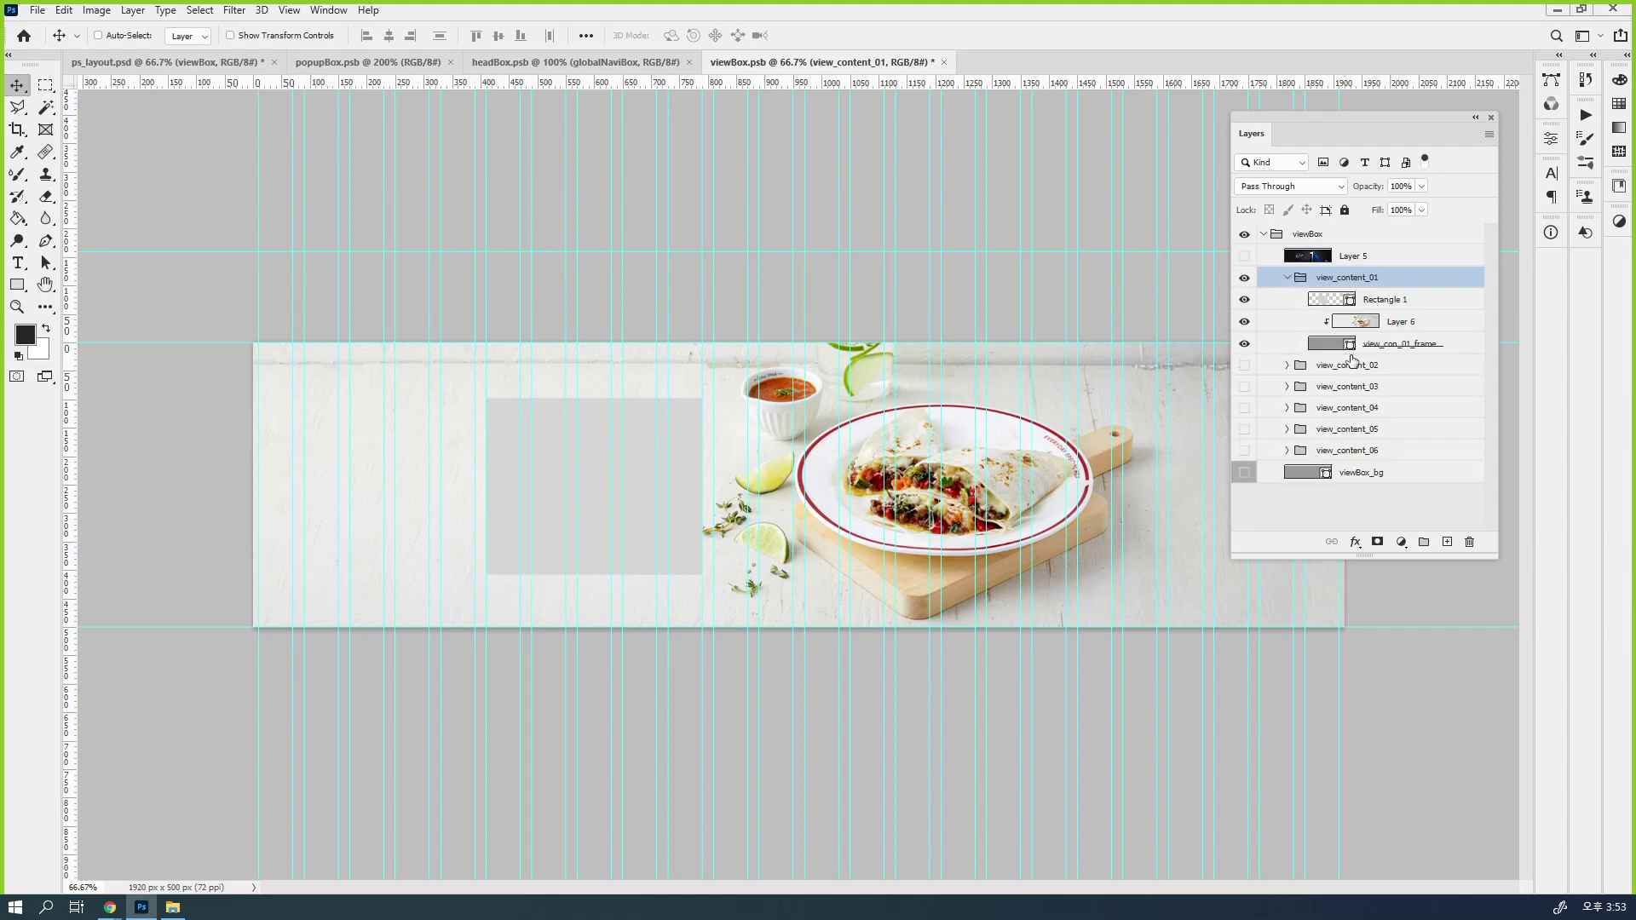
{"action": "left_click", "coordinate": [1318, 345]}
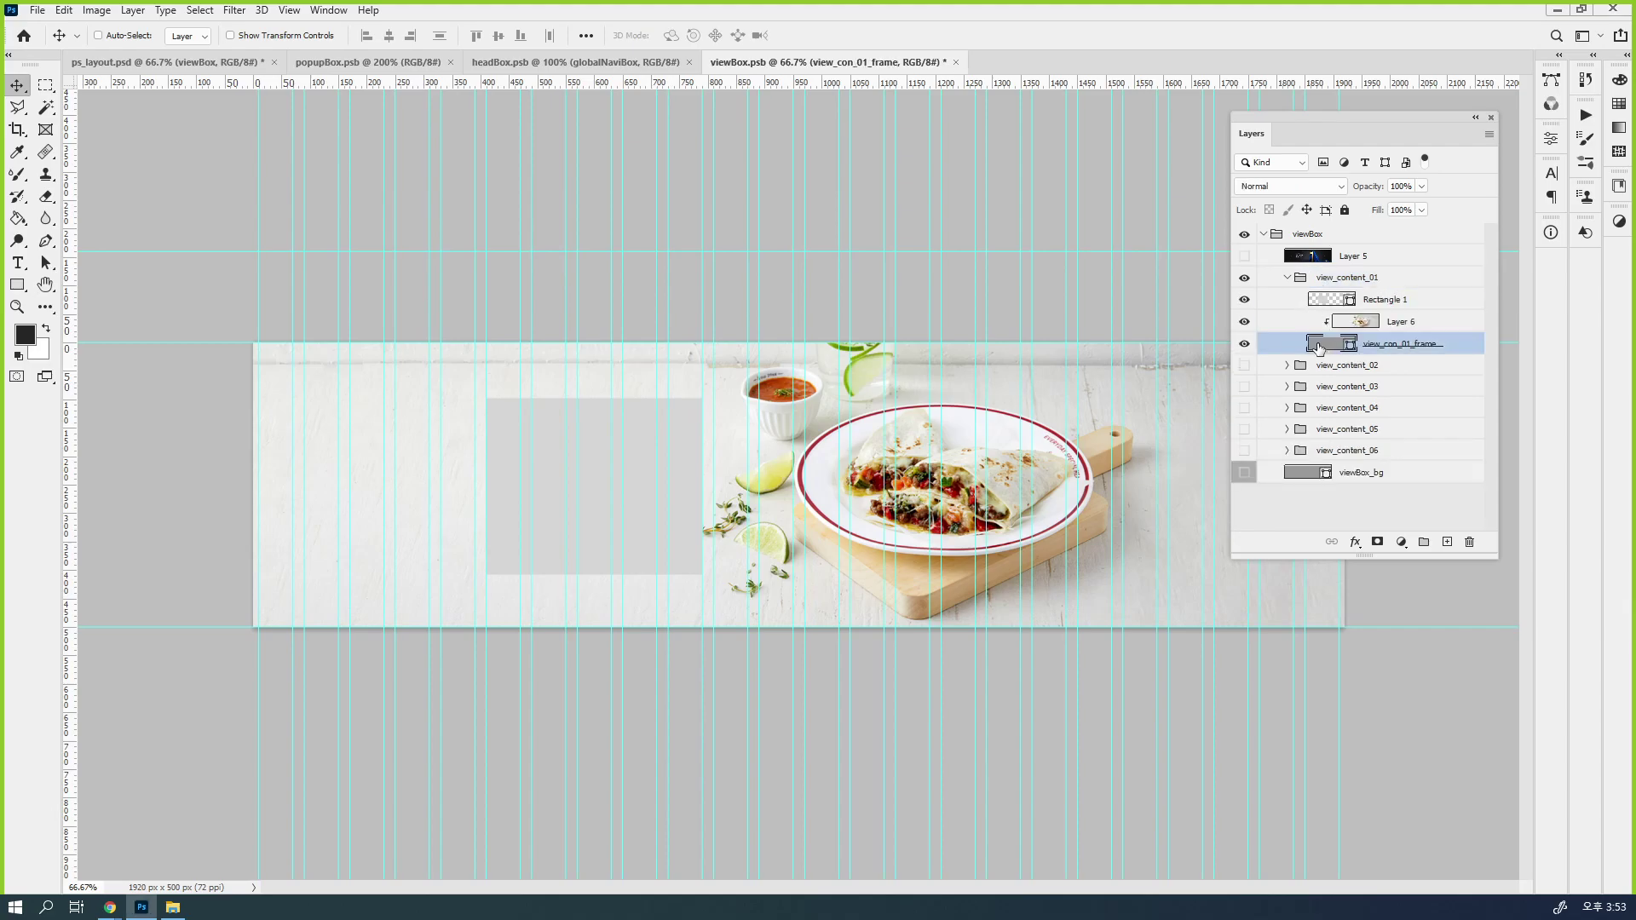
{"action": "left_click", "coordinate": [1399, 323], "text": "shift"}
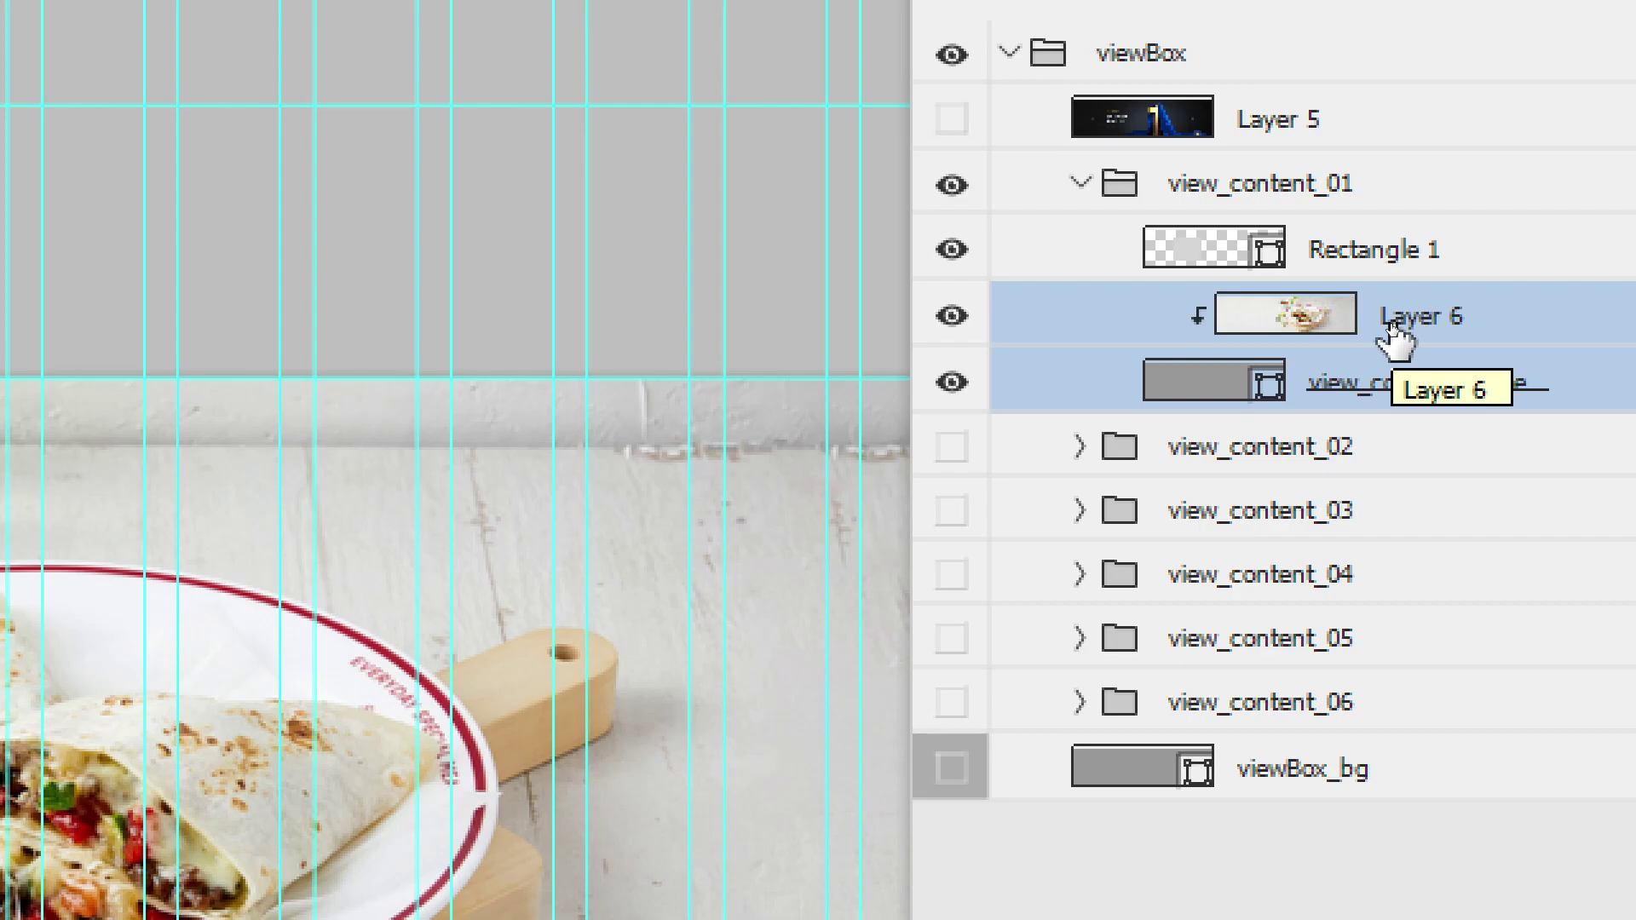
{"action": "key", "text": "ctrl+g"}
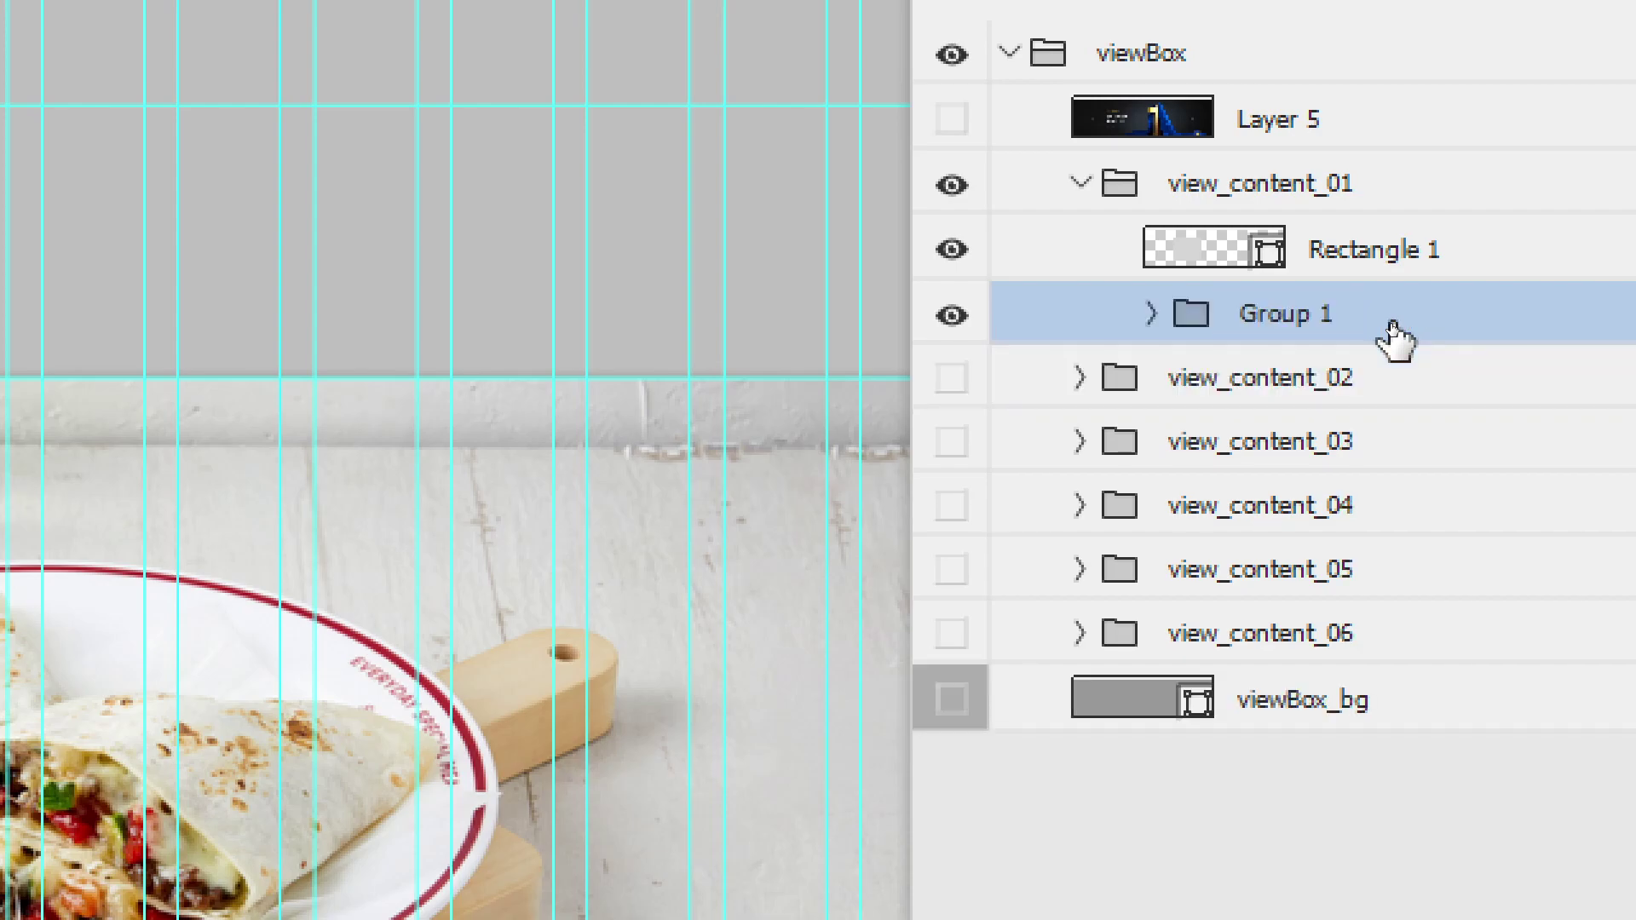
Rename the new group view_con_bg_01 and give it a blue color label
{"action": "double_click", "coordinate": [1227, 313]}
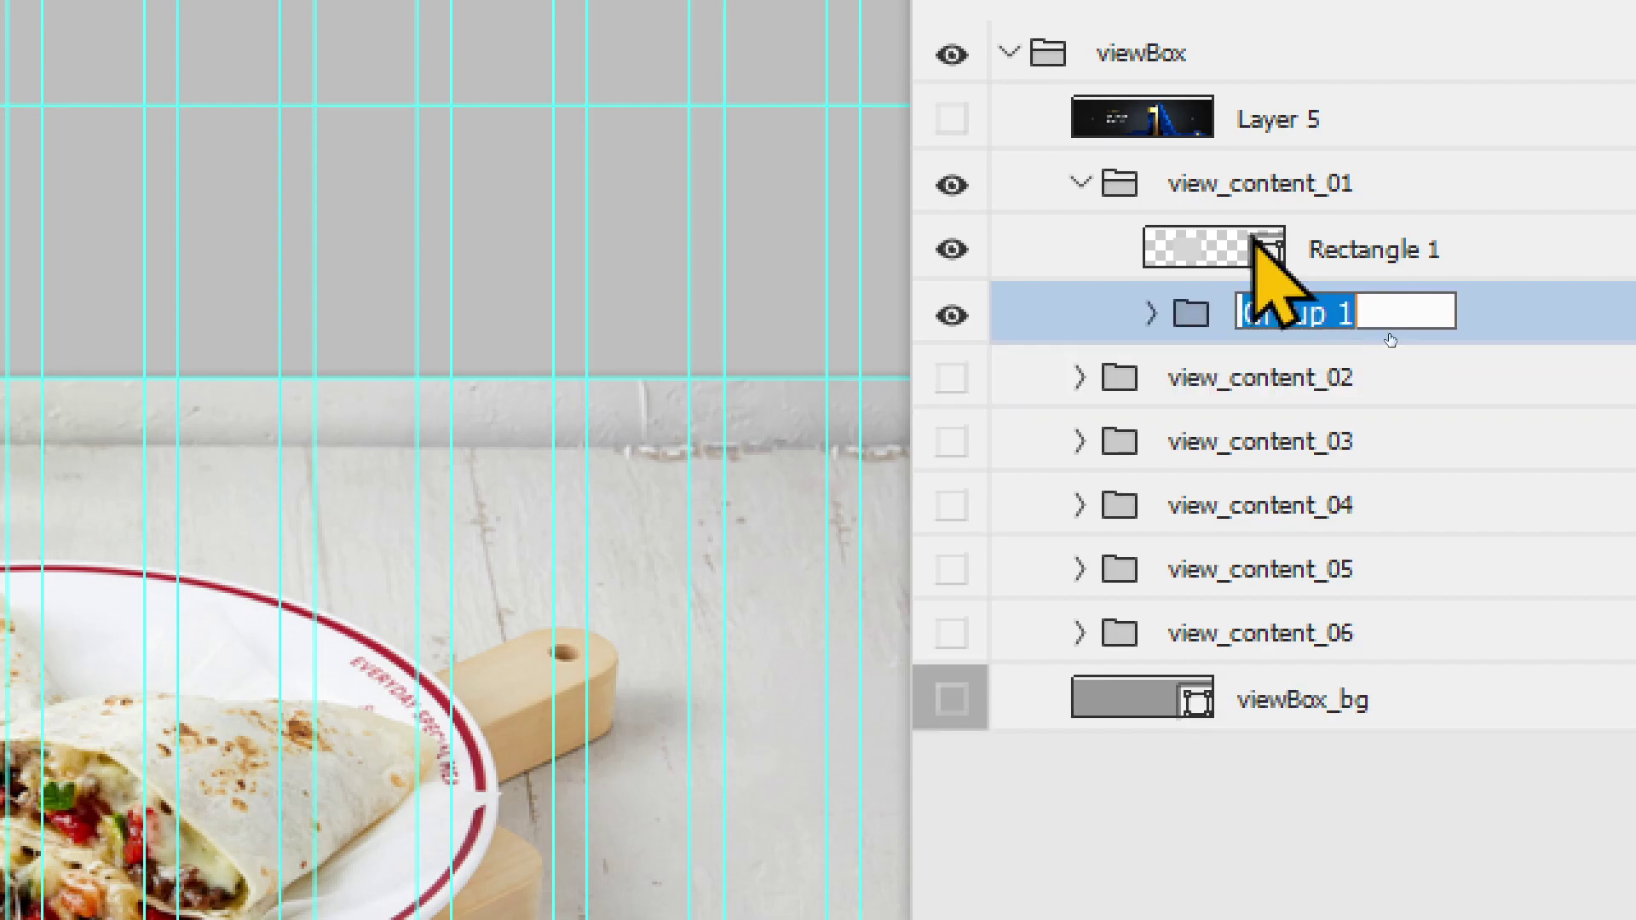
{"action": "type", "text": "view_co"}
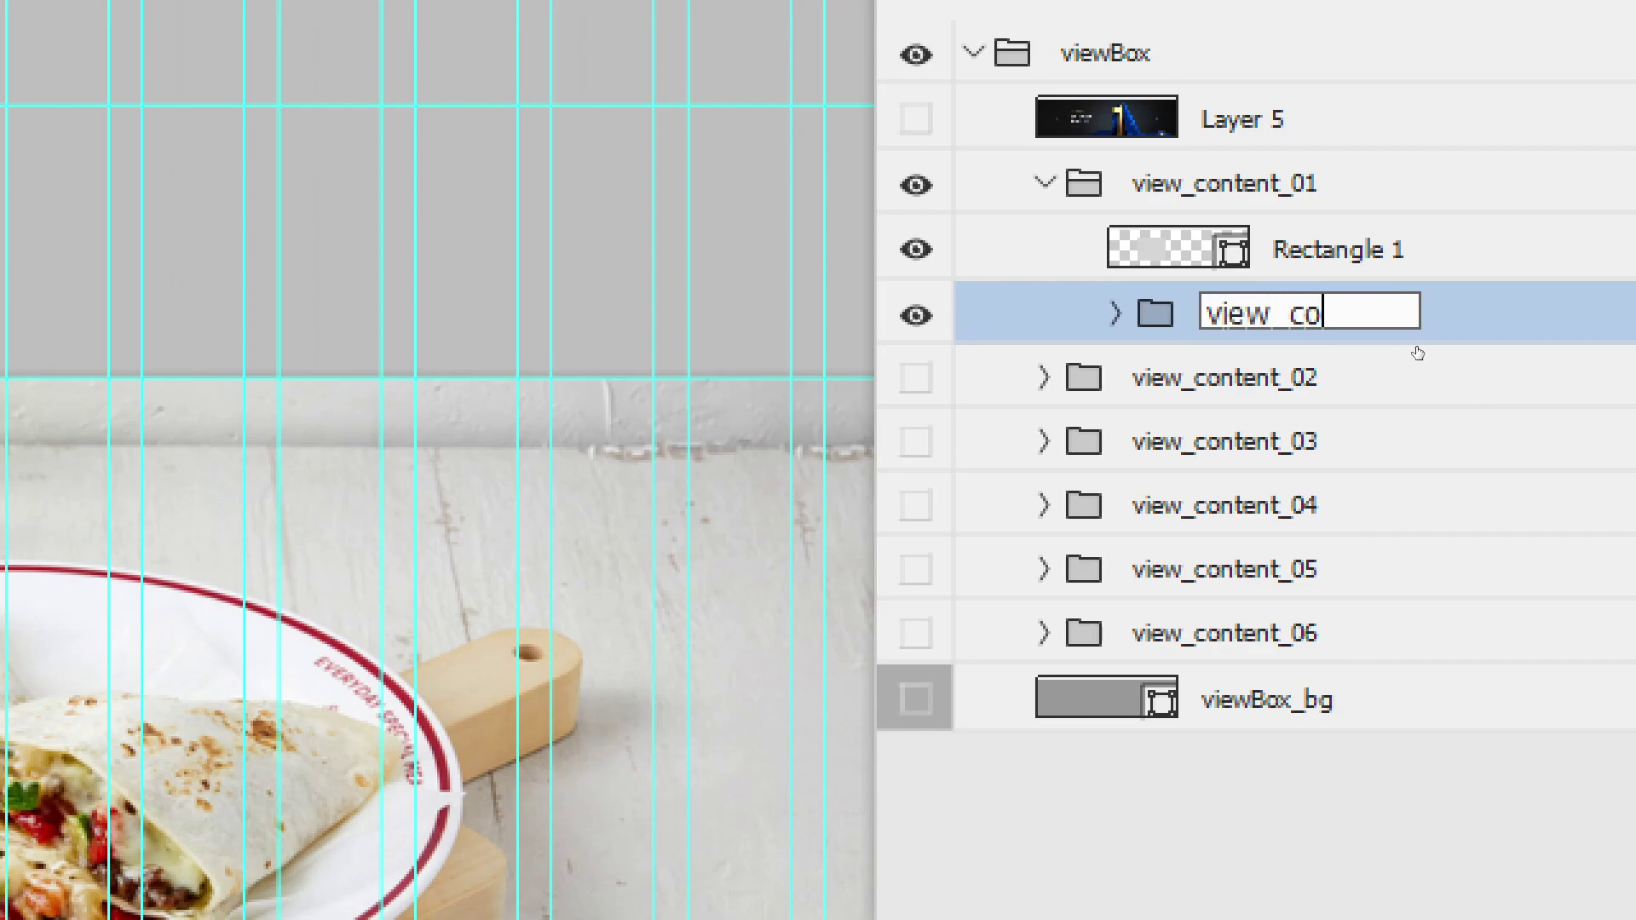
{"action": "type", "text": "n_bg_01"}
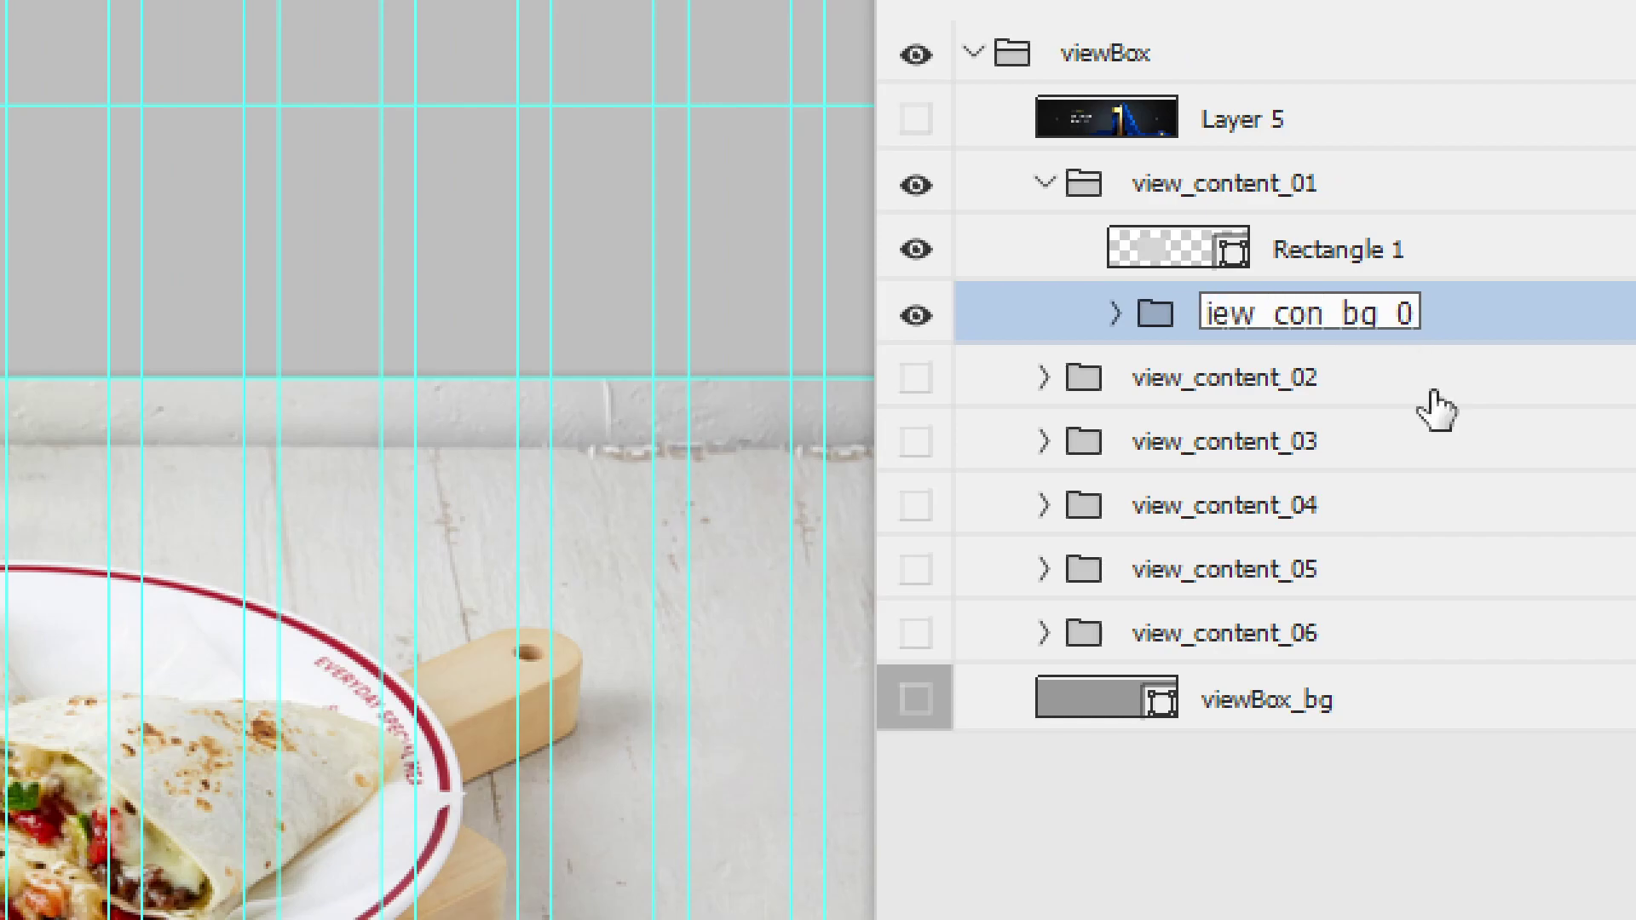
{"action": "key", "text": "Return"}
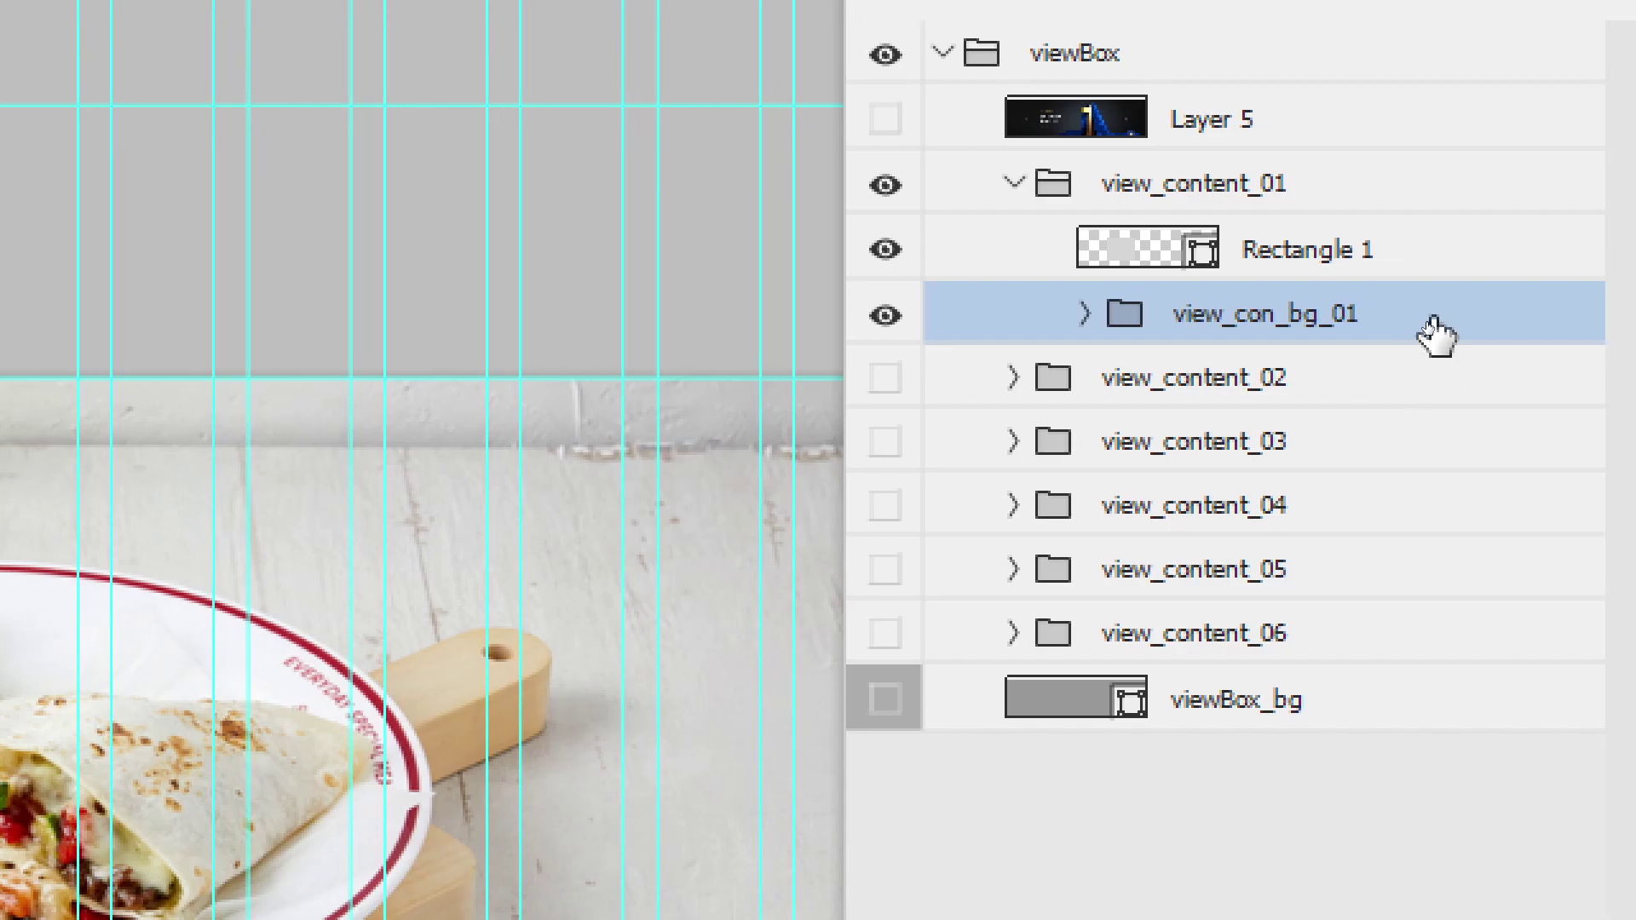
{"action": "right_click", "coordinate": [1448, 336]}
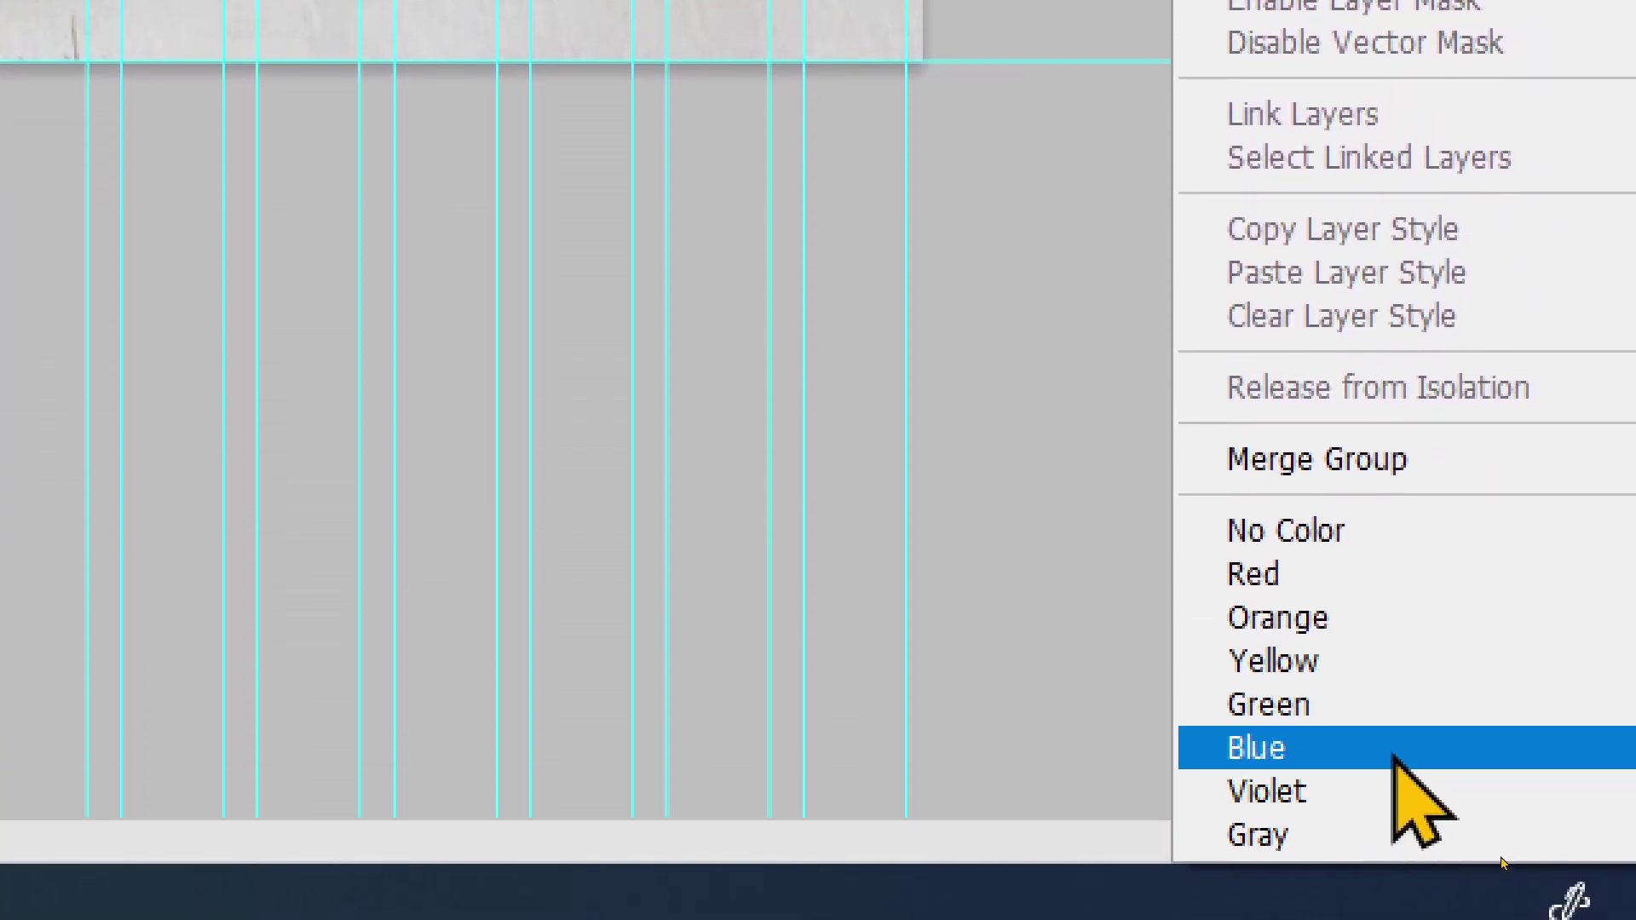
{"action": "left_click", "coordinate": [1396, 746]}
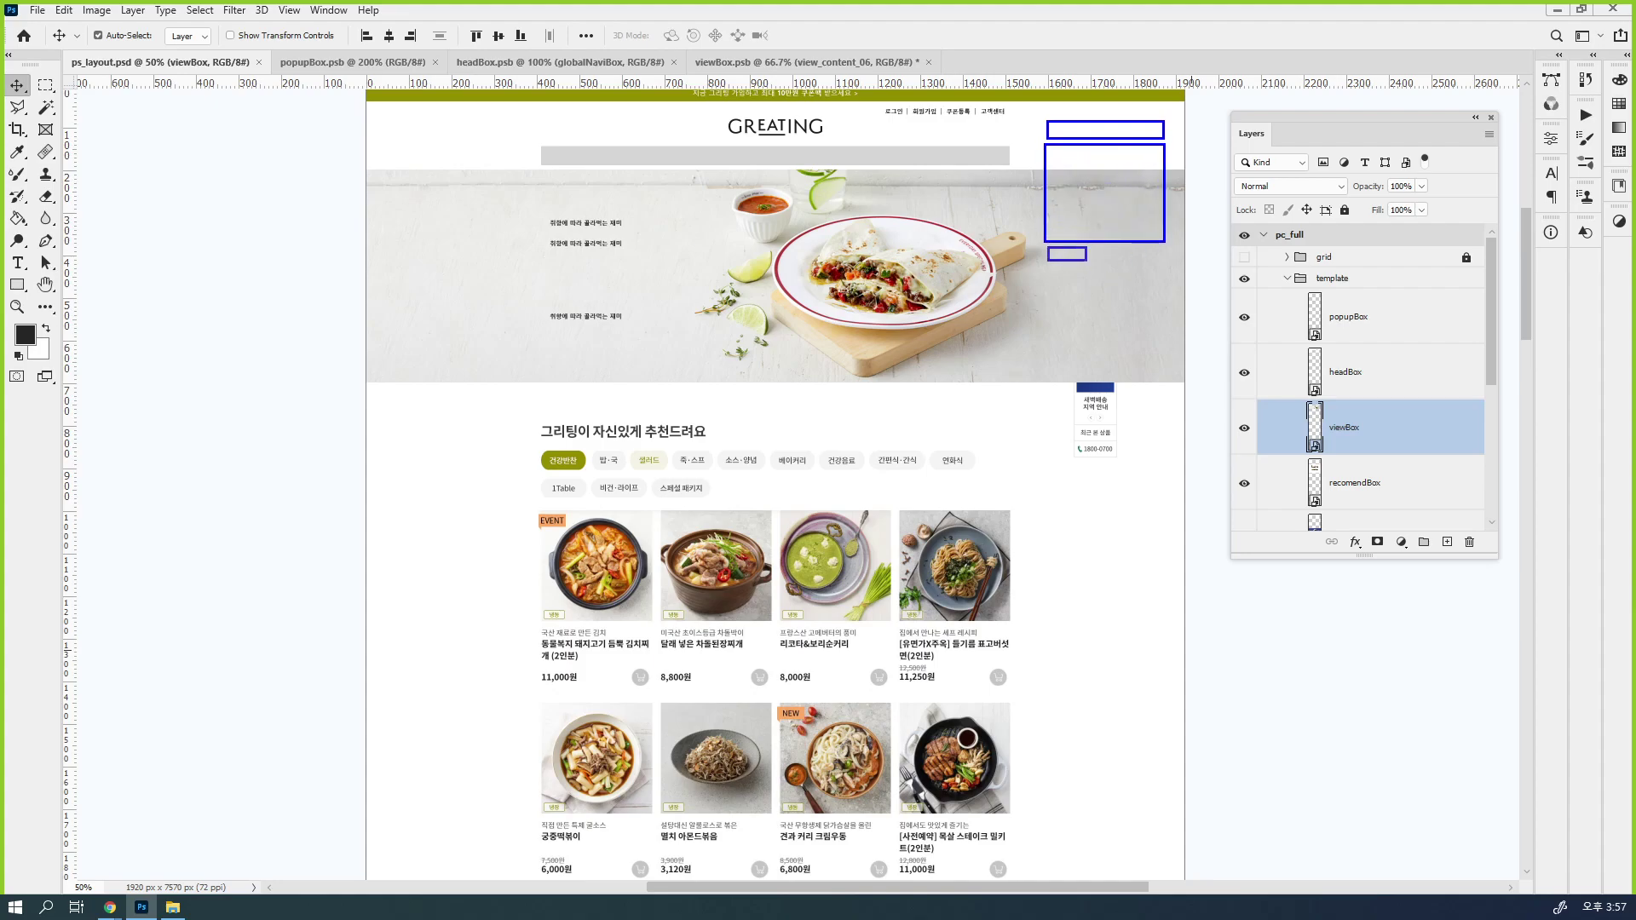
{"action": "left_click_drag", "start_coordinate": [1086, 261], "coordinate": [1163, 301]}
{"action": "mouse_move", "coordinate": [1050, 309]}
{"action": "left_mouse_down"}
{"action": "mouse_move", "coordinate": [1153, 377]}
{"action": "mouse_move", "coordinate": [1135, 433]}
{"action": "mouse_move", "coordinate": [1142, 498]}
{"action": "left_mouse_up"}
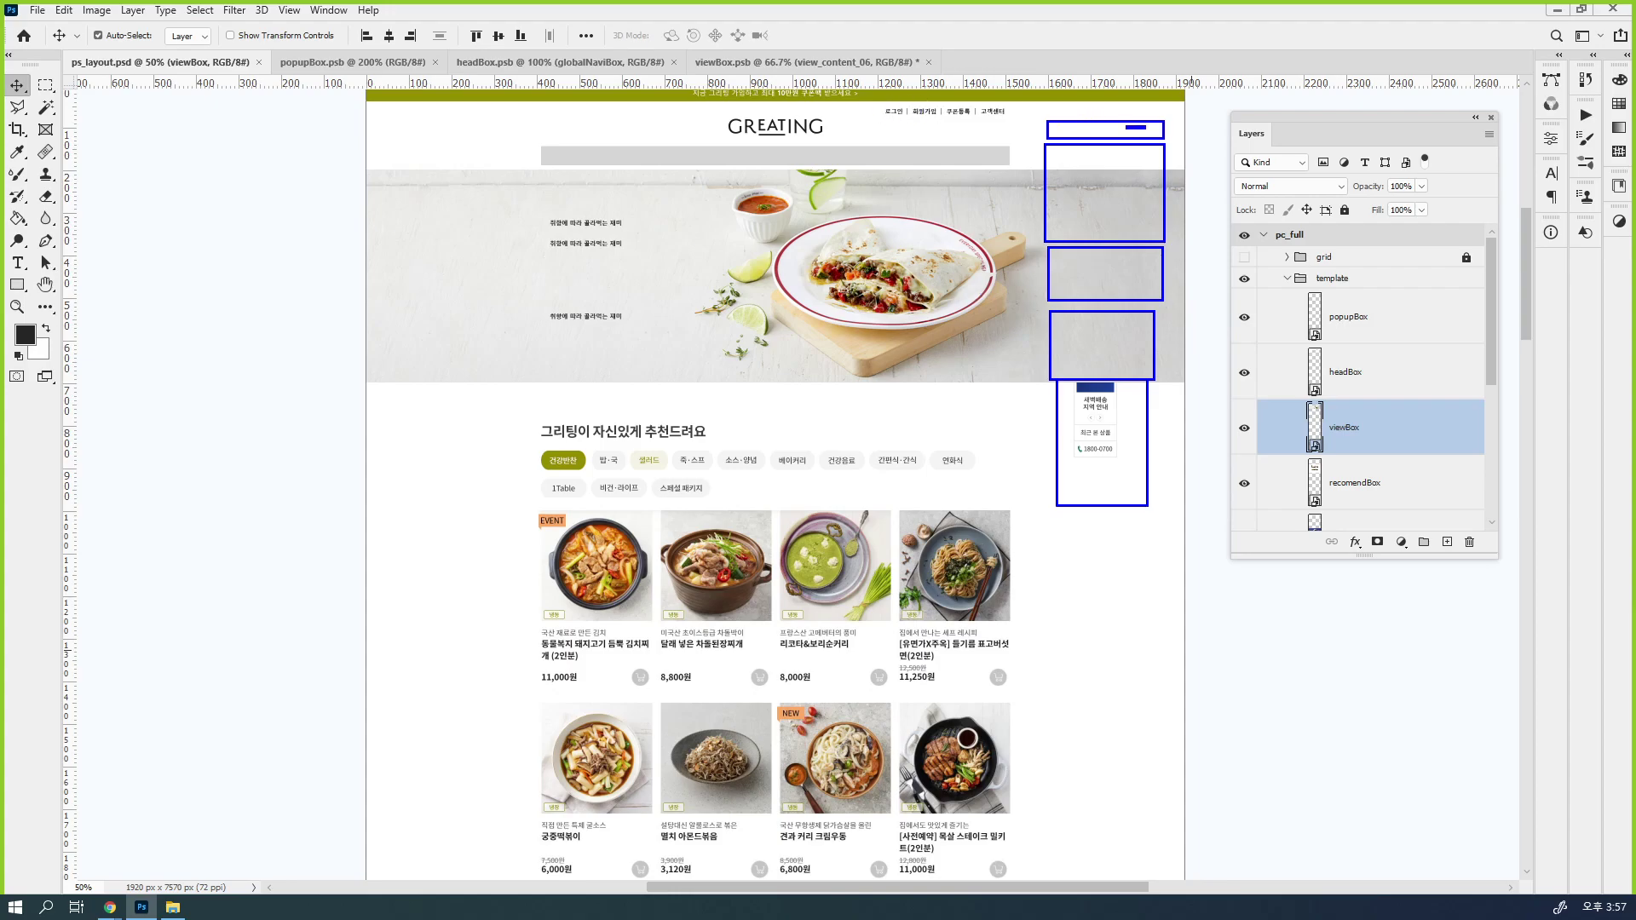
{"action": "mouse_move", "coordinate": [1146, 129]}
{"action": "left_mouse_down"}
{"action": "mouse_move", "coordinate": [1162, 132]}
{"action": "mouse_move", "coordinate": [1084, 138]}
{"action": "mouse_move", "coordinate": [1164, 139]}
{"action": "left_mouse_up"}
{"action": "left_click_drag", "start_coordinate": [1051, 188], "coordinate": [1149, 201]}
{"action": "left_click_drag", "start_coordinate": [1061, 154], "coordinate": [1145, 233]}
{"action": "left_click_drag", "start_coordinate": [1151, 159], "coordinate": [1058, 233]}
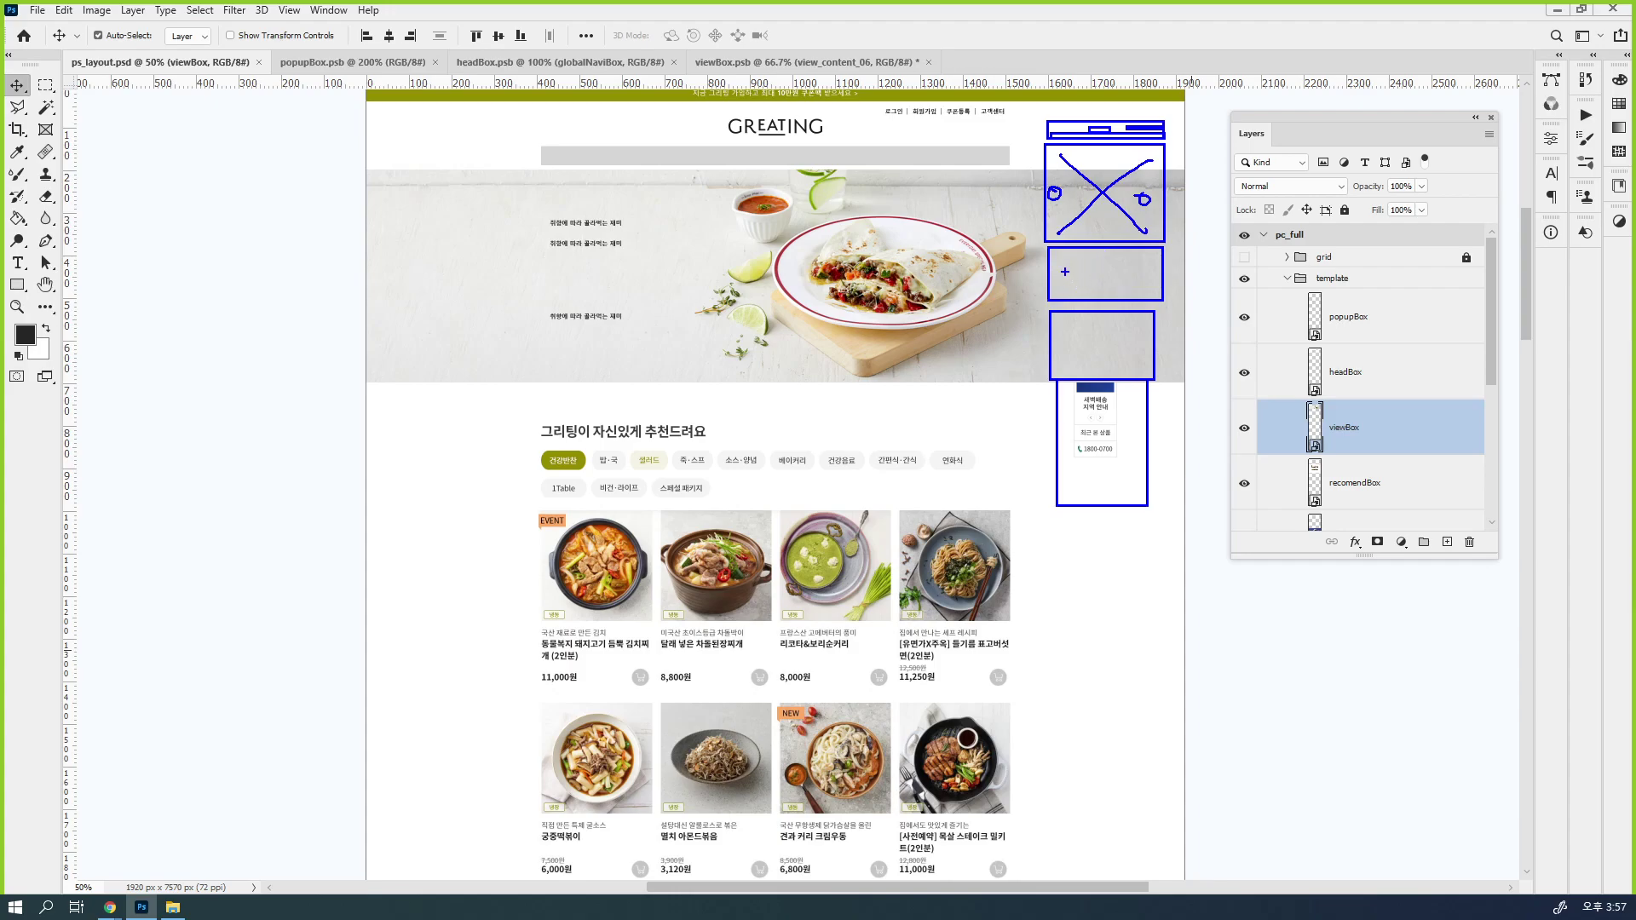
{"action": "mouse_move", "coordinate": [1056, 255]}
{"action": "left_mouse_down"}
{"action": "mouse_move", "coordinate": [1160, 266]}
{"action": "mouse_move", "coordinate": [1089, 278]}
{"action": "mouse_move", "coordinate": [1141, 278]}
{"action": "mouse_move", "coordinate": [1156, 295]}
{"action": "left_mouse_up"}
{"action": "left_click_drag", "start_coordinate": [941, 439], "coordinate": [948, 465]}
{"action": "mouse_move", "coordinate": [943, 537]}
{"action": "left_mouse_down"}
{"action": "mouse_move", "coordinate": [985, 384]}
{"action": "mouse_move", "coordinate": [1076, 295]}
{"action": "mouse_move", "coordinate": [1072, 325]}
{"action": "left_mouse_up"}
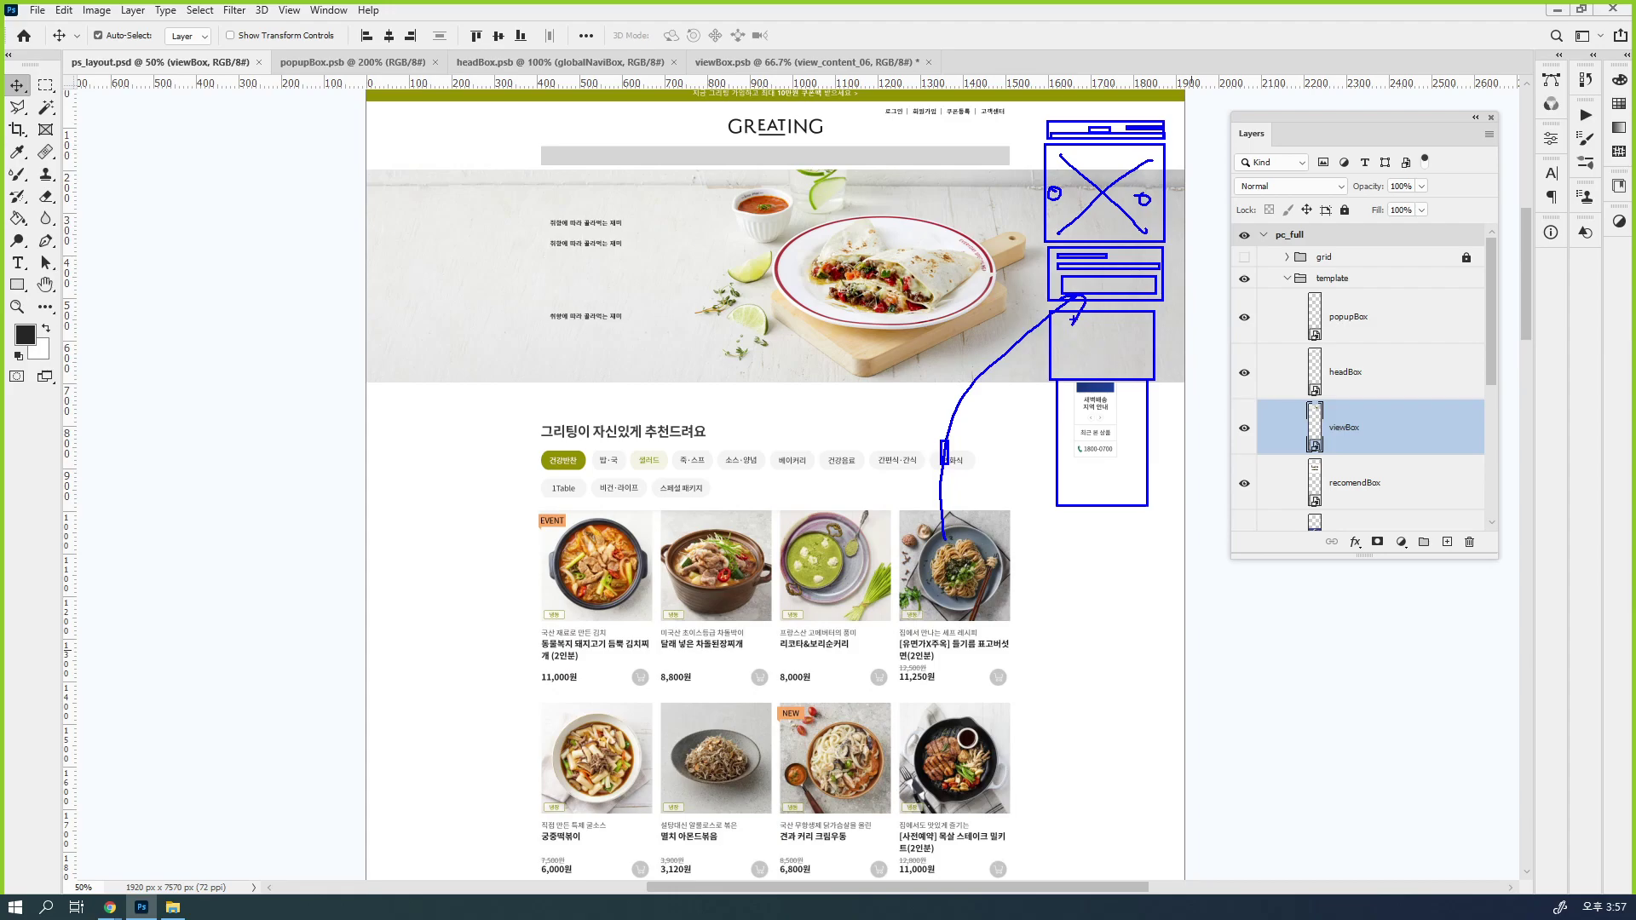
{"action": "mouse_move", "coordinate": [1050, 347]}
{"action": "left_mouse_down"}
{"action": "mouse_move", "coordinate": [1079, 318]}
{"action": "mouse_move", "coordinate": [1125, 338]}
{"action": "left_mouse_up"}
{"action": "left_click_drag", "start_coordinate": [1135, 352], "coordinate": [1142, 350]}
{"action": "mouse_move", "coordinate": [1086, 552]}
{"action": "left_mouse_down"}
{"action": "mouse_move", "coordinate": [1148, 579]}
{"action": "mouse_move", "coordinate": [1118, 564]}
{"action": "mouse_move", "coordinate": [1084, 584]}
{"action": "mouse_move", "coordinate": [1104, 561]}
{"action": "mouse_move", "coordinate": [1148, 583]}
{"action": "mouse_move", "coordinate": [1122, 606]}
{"action": "left_mouse_up"}
{"action": "left_click_drag", "start_coordinate": [1096, 615], "coordinate": [1129, 629]}
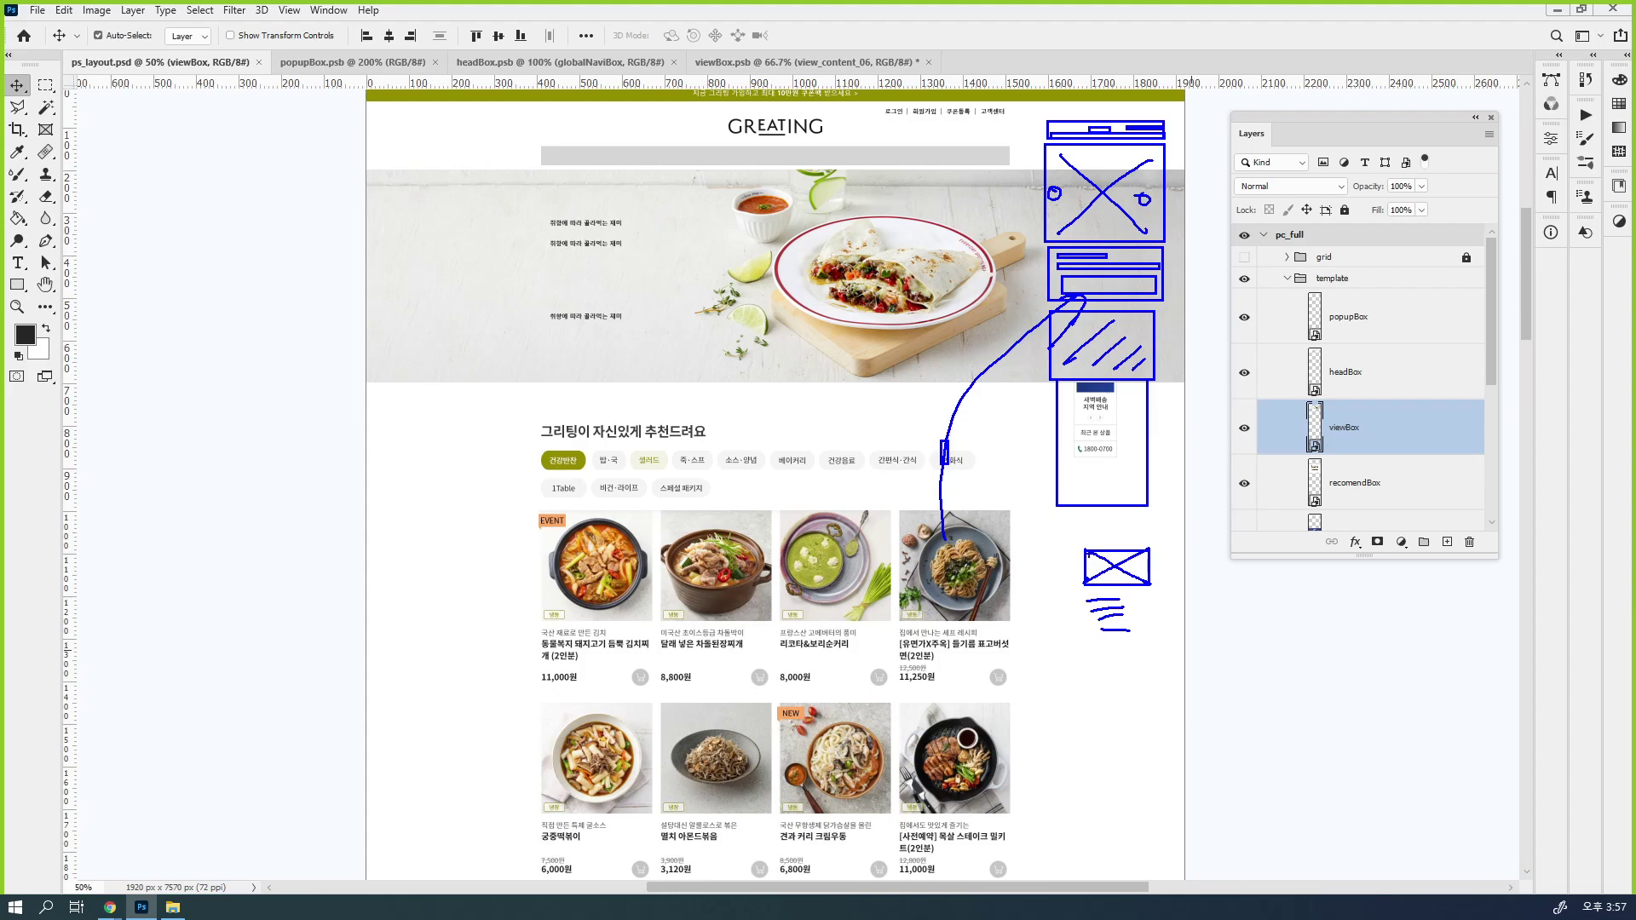
{"action": "mouse_move", "coordinate": [1077, 542]}
{"action": "left_mouse_down"}
{"action": "mouse_move", "coordinate": [1114, 550]}
{"action": "mouse_move", "coordinate": [1157, 613]}
{"action": "mouse_move", "coordinate": [1156, 646]}
{"action": "left_mouse_up"}
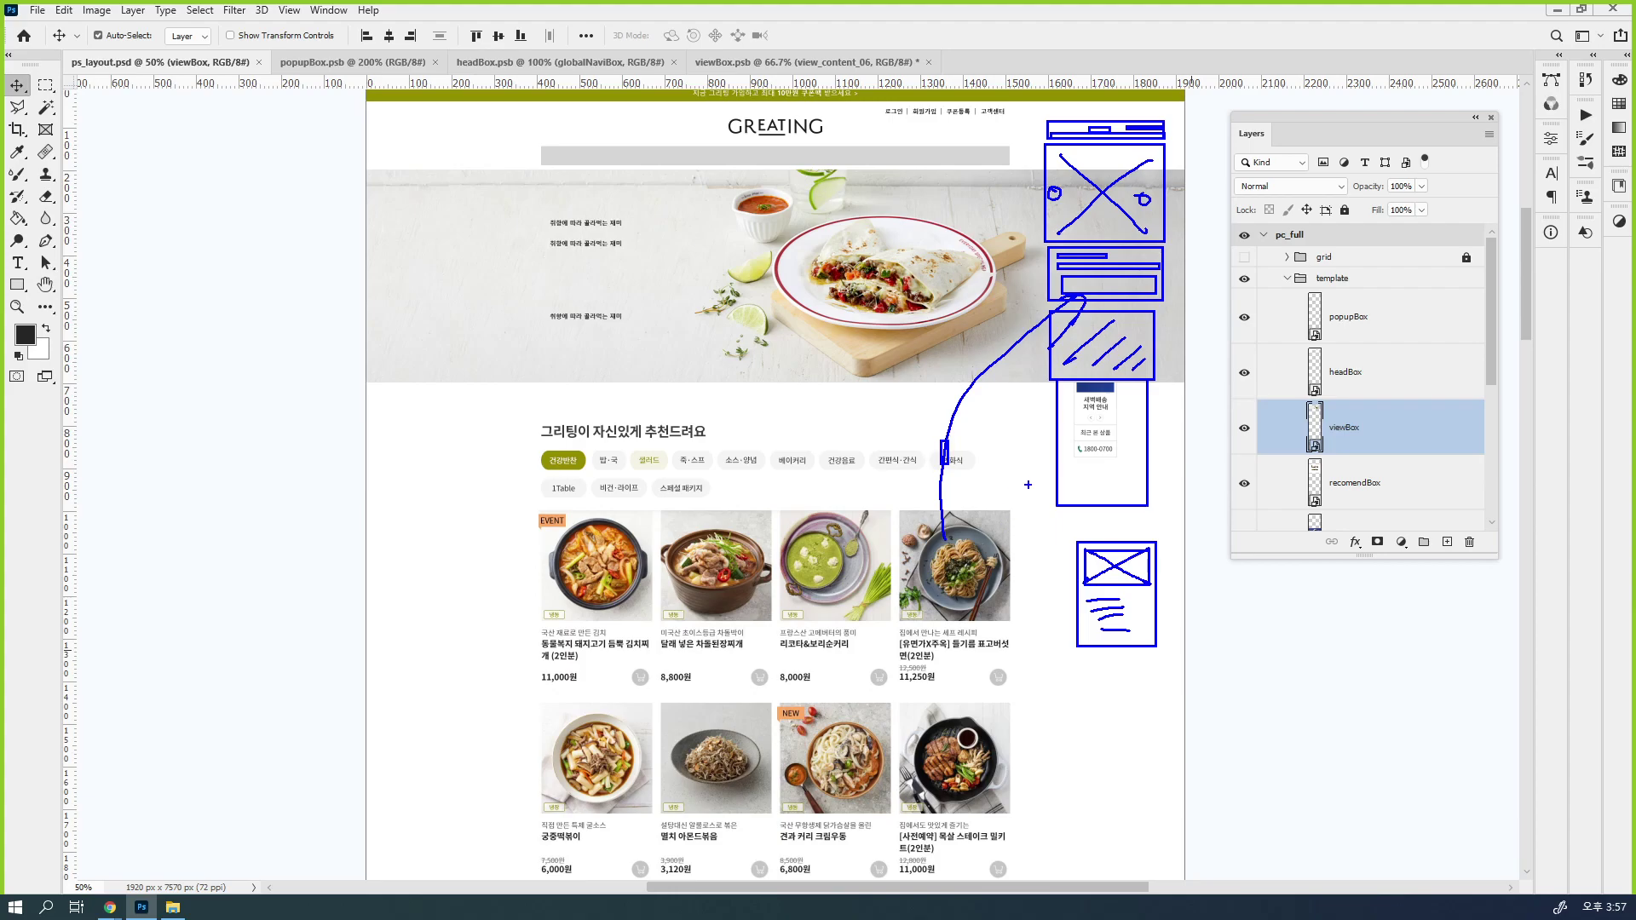
{"action": "left_click_drag", "start_coordinate": [1072, 521], "coordinate": [1123, 524]}
{"action": "left_click_drag", "start_coordinate": [1076, 529], "coordinate": [1141, 531]}
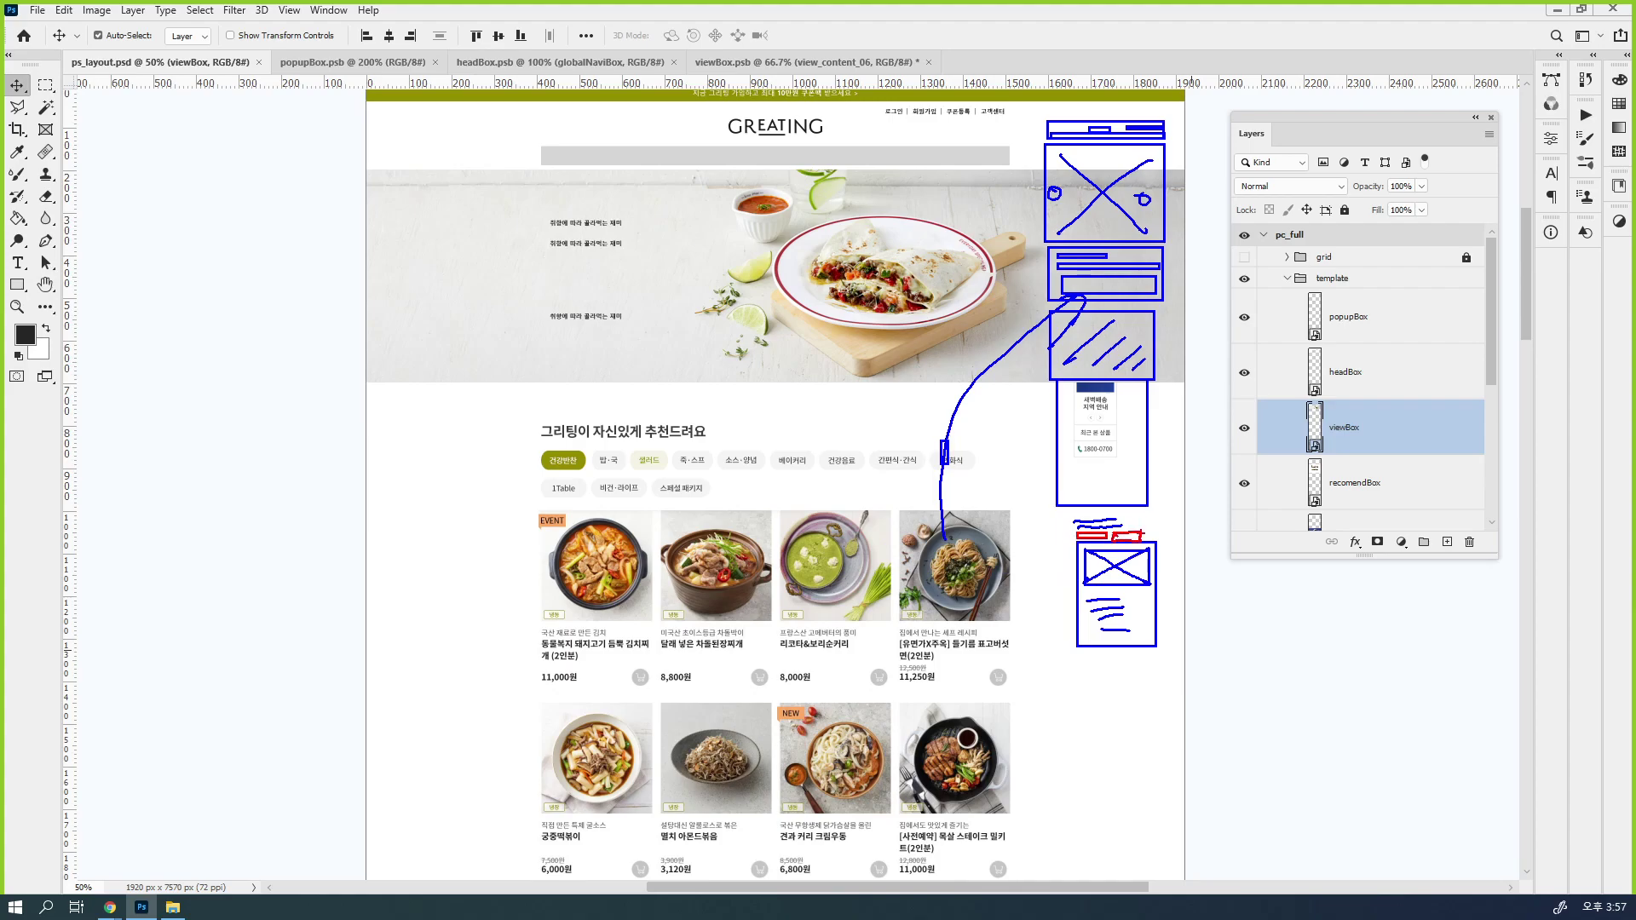